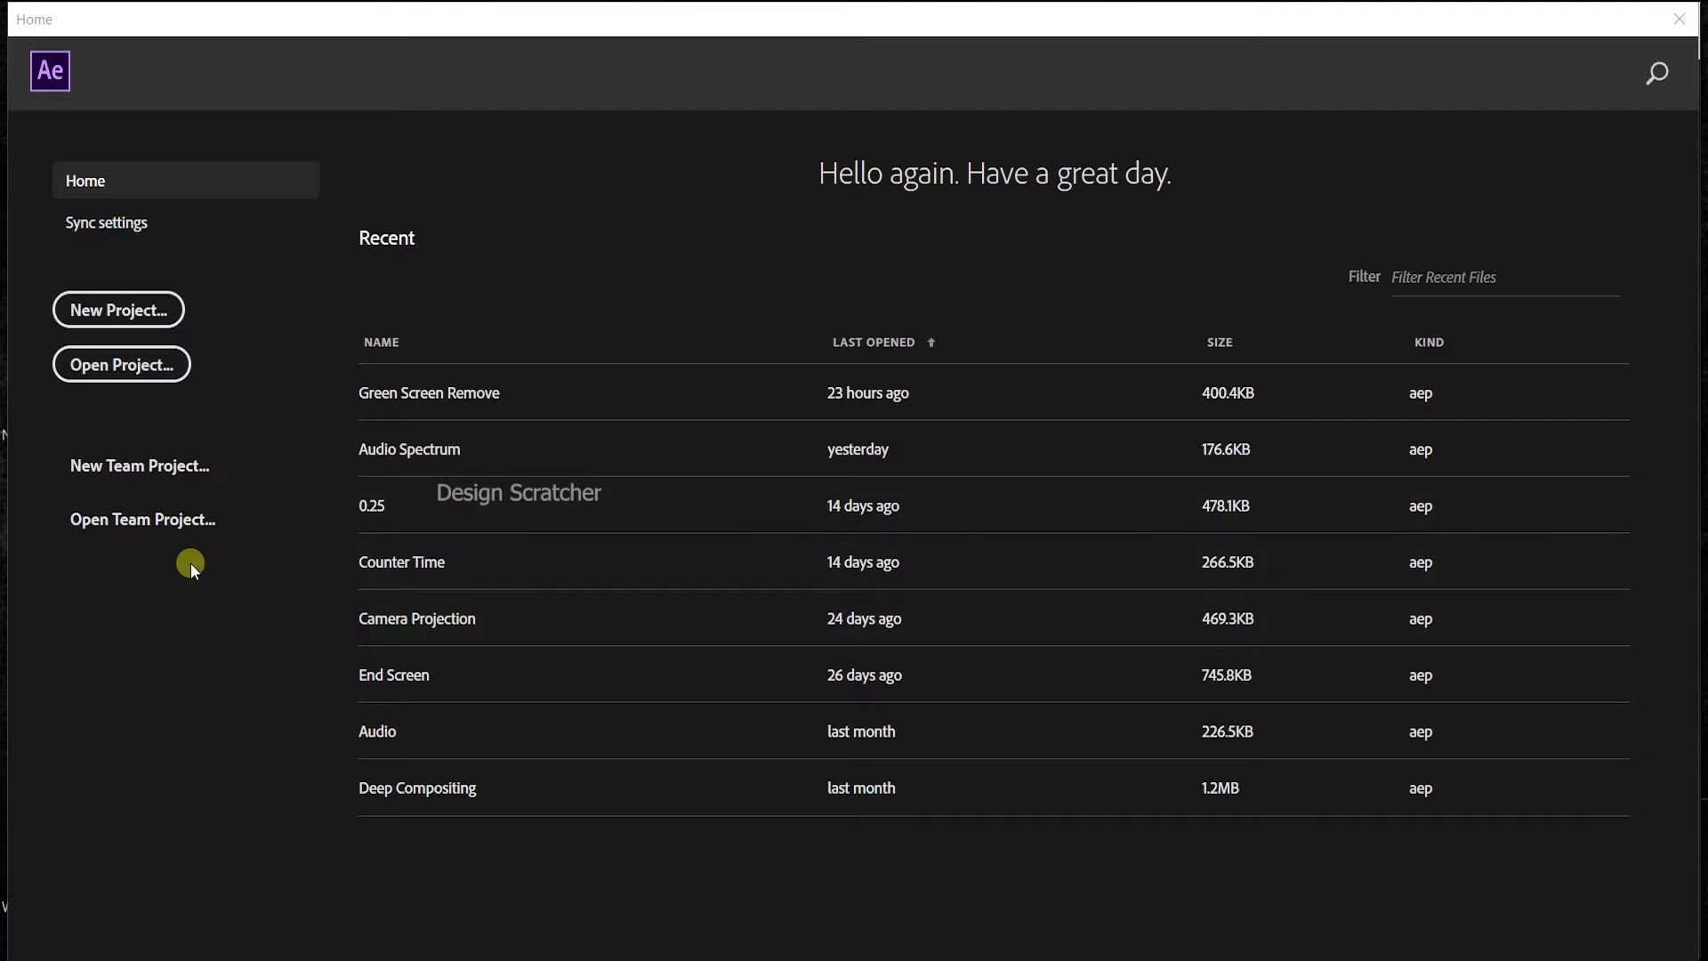
Start a new, empty project.
left_click(119, 313)
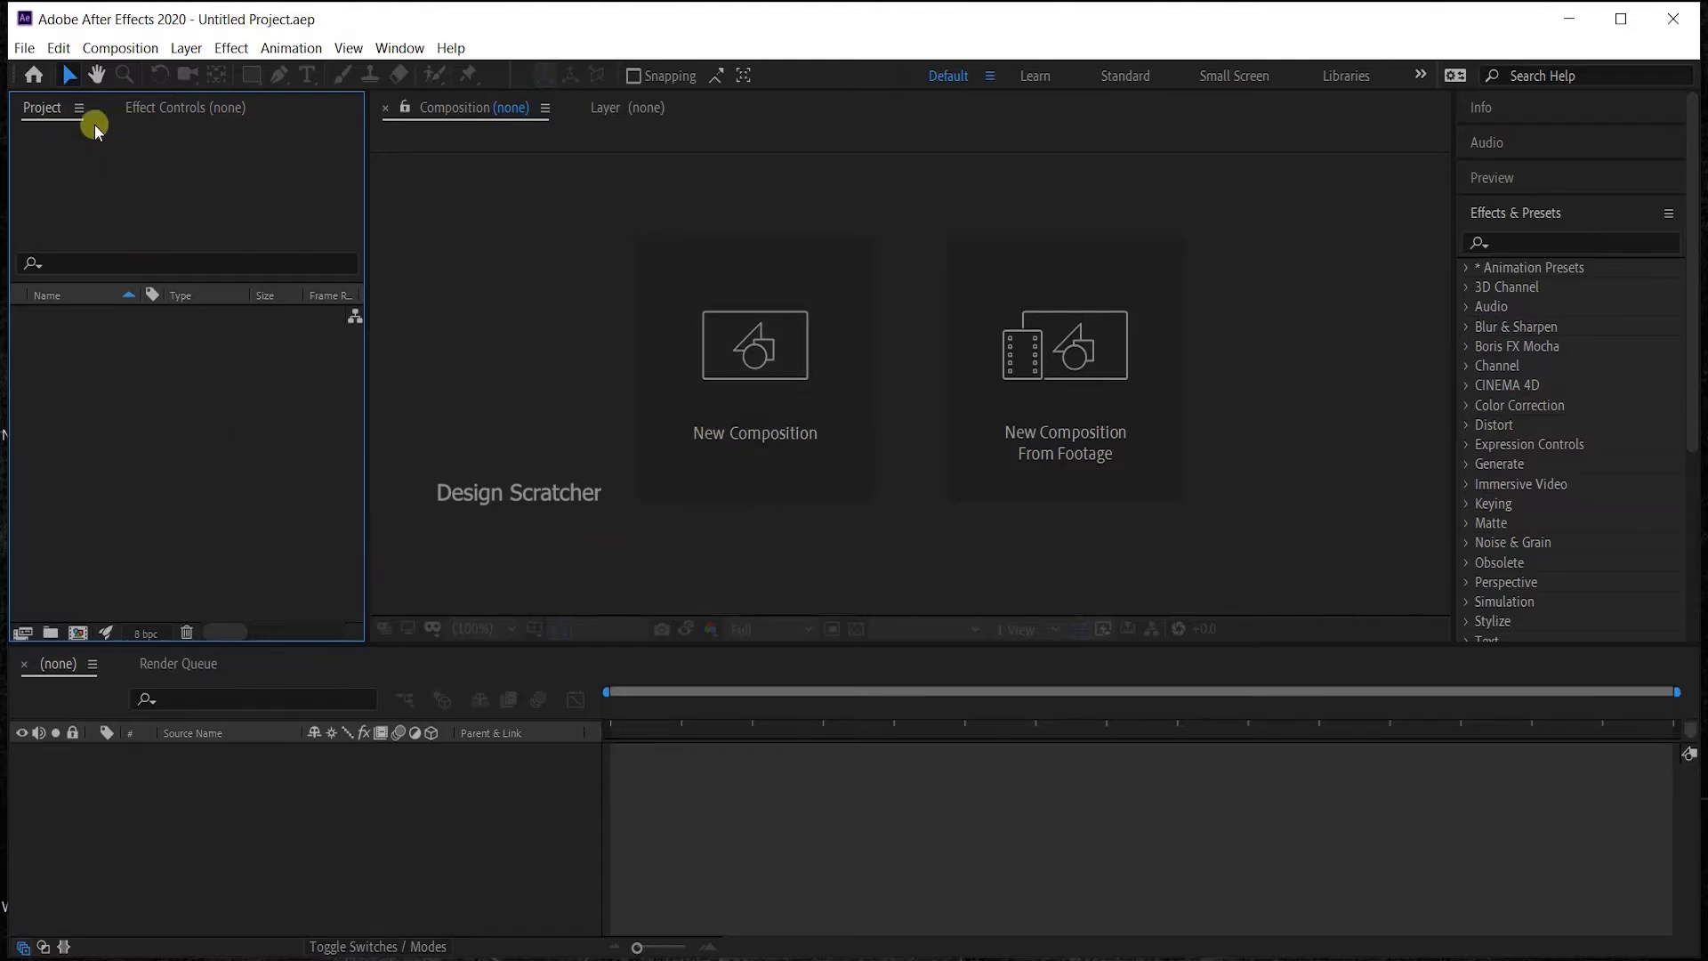
left_click(120, 48)
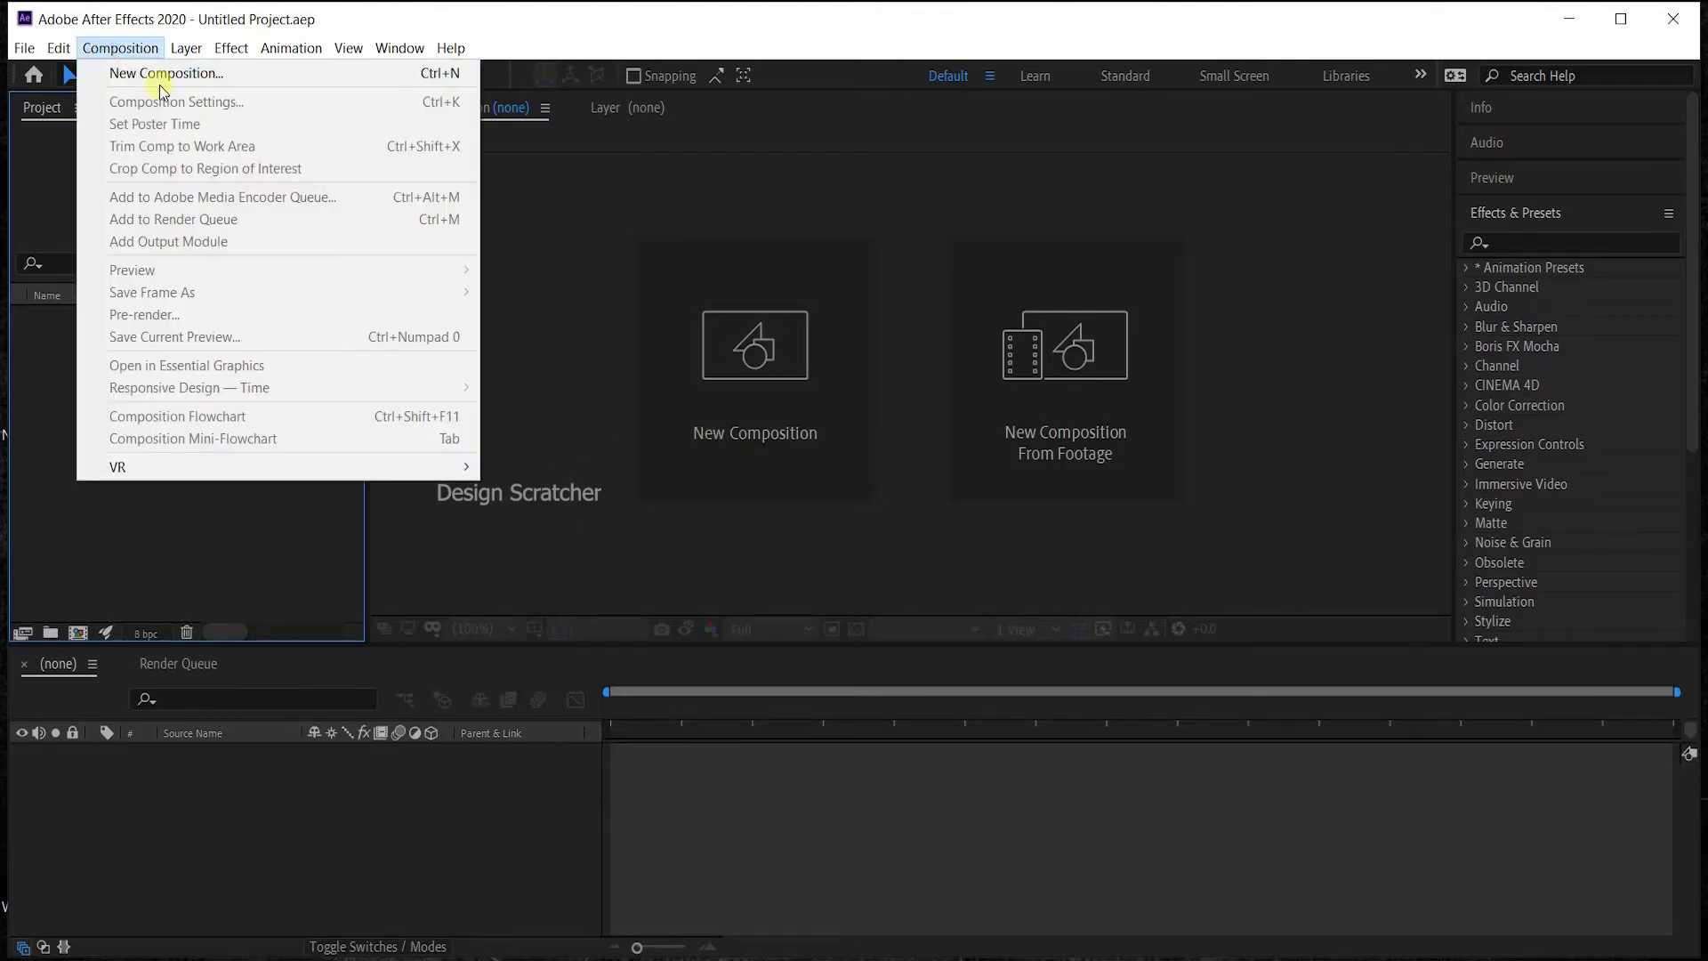
left_click(505, 9)
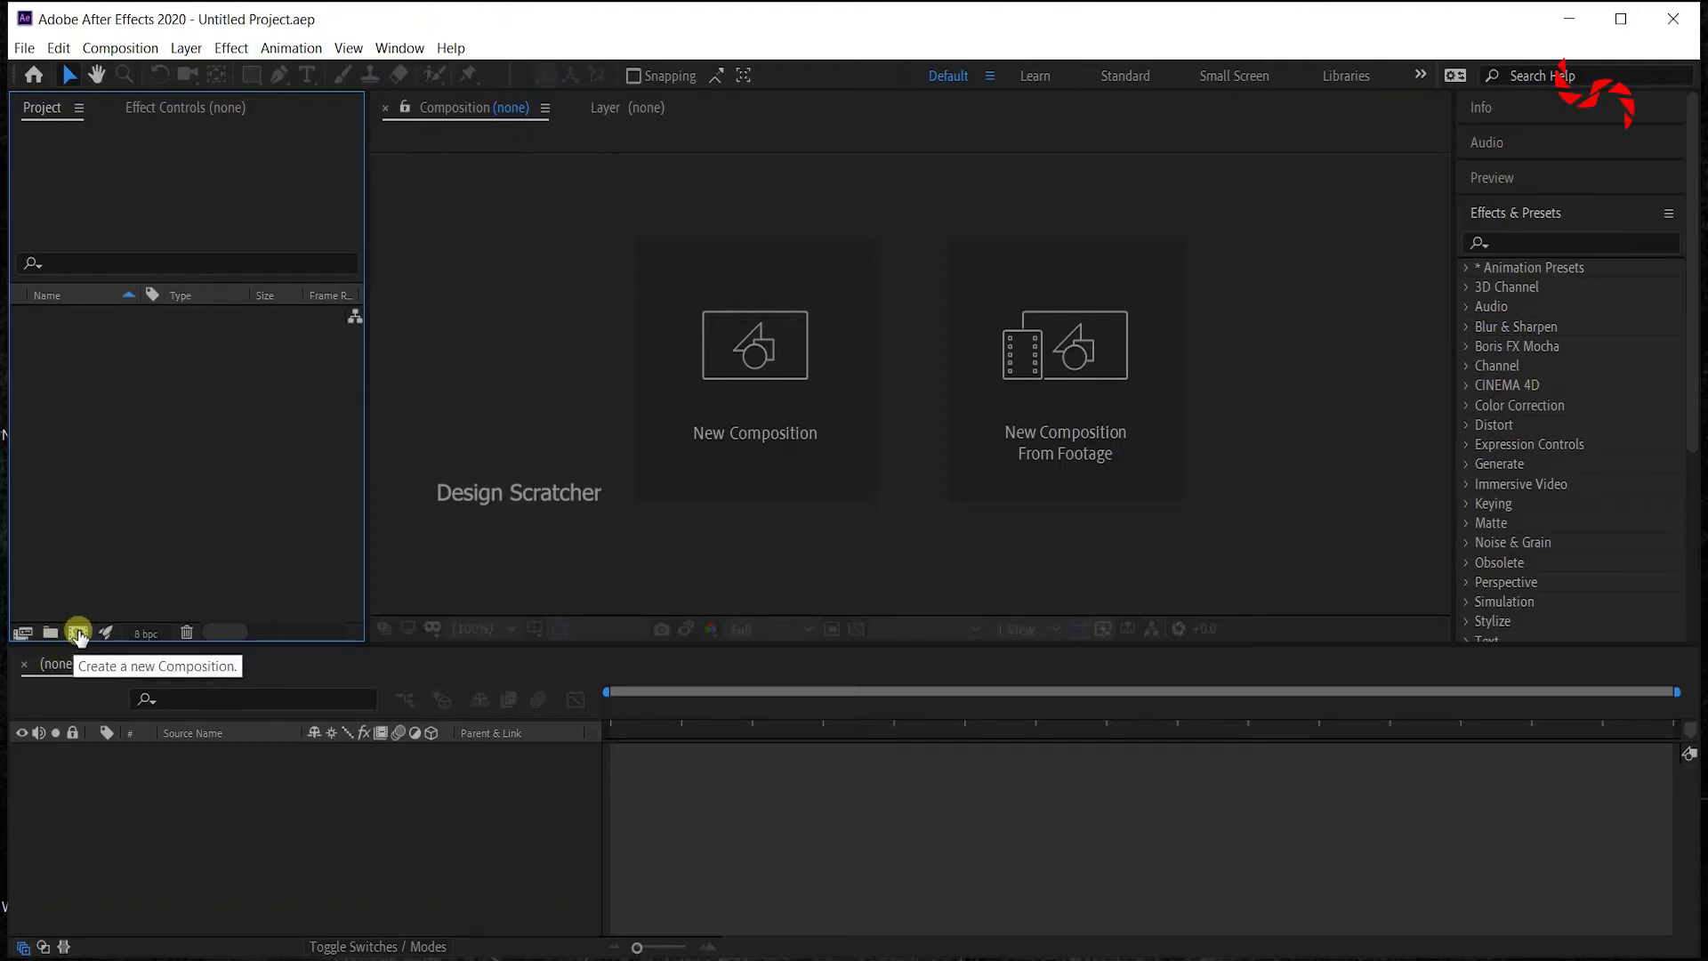
Begin a new composition and name it Basic Tutorial.
left_click(79, 634)
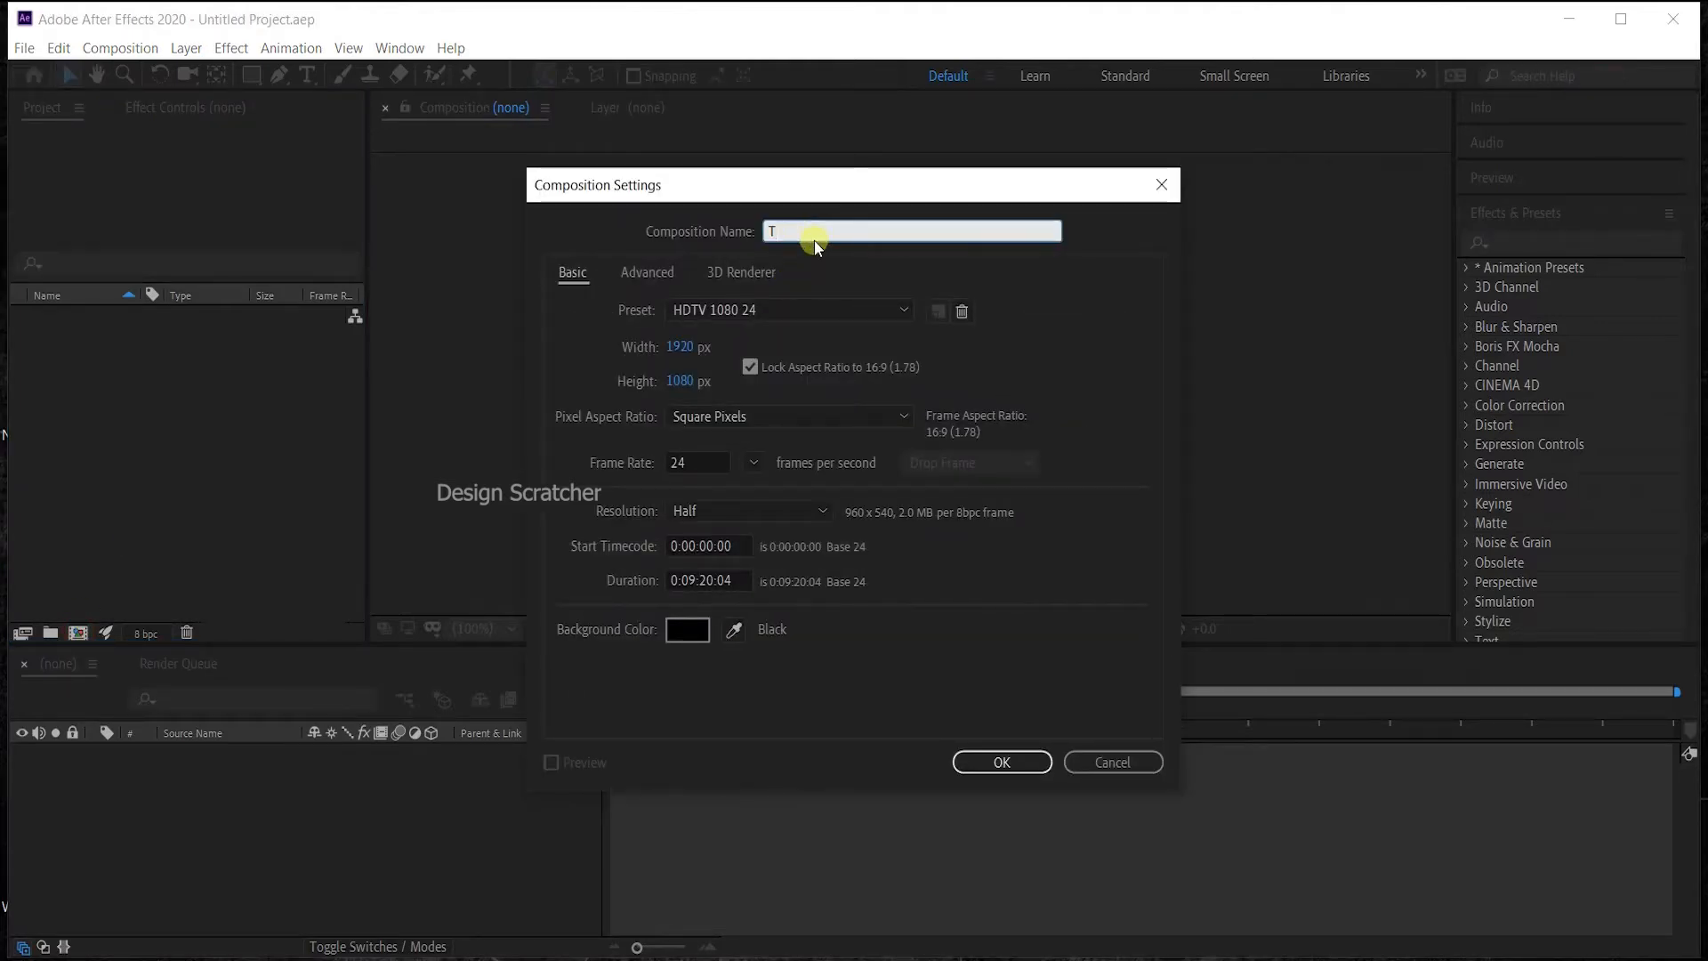
key("BackSpace")
type("Basi")
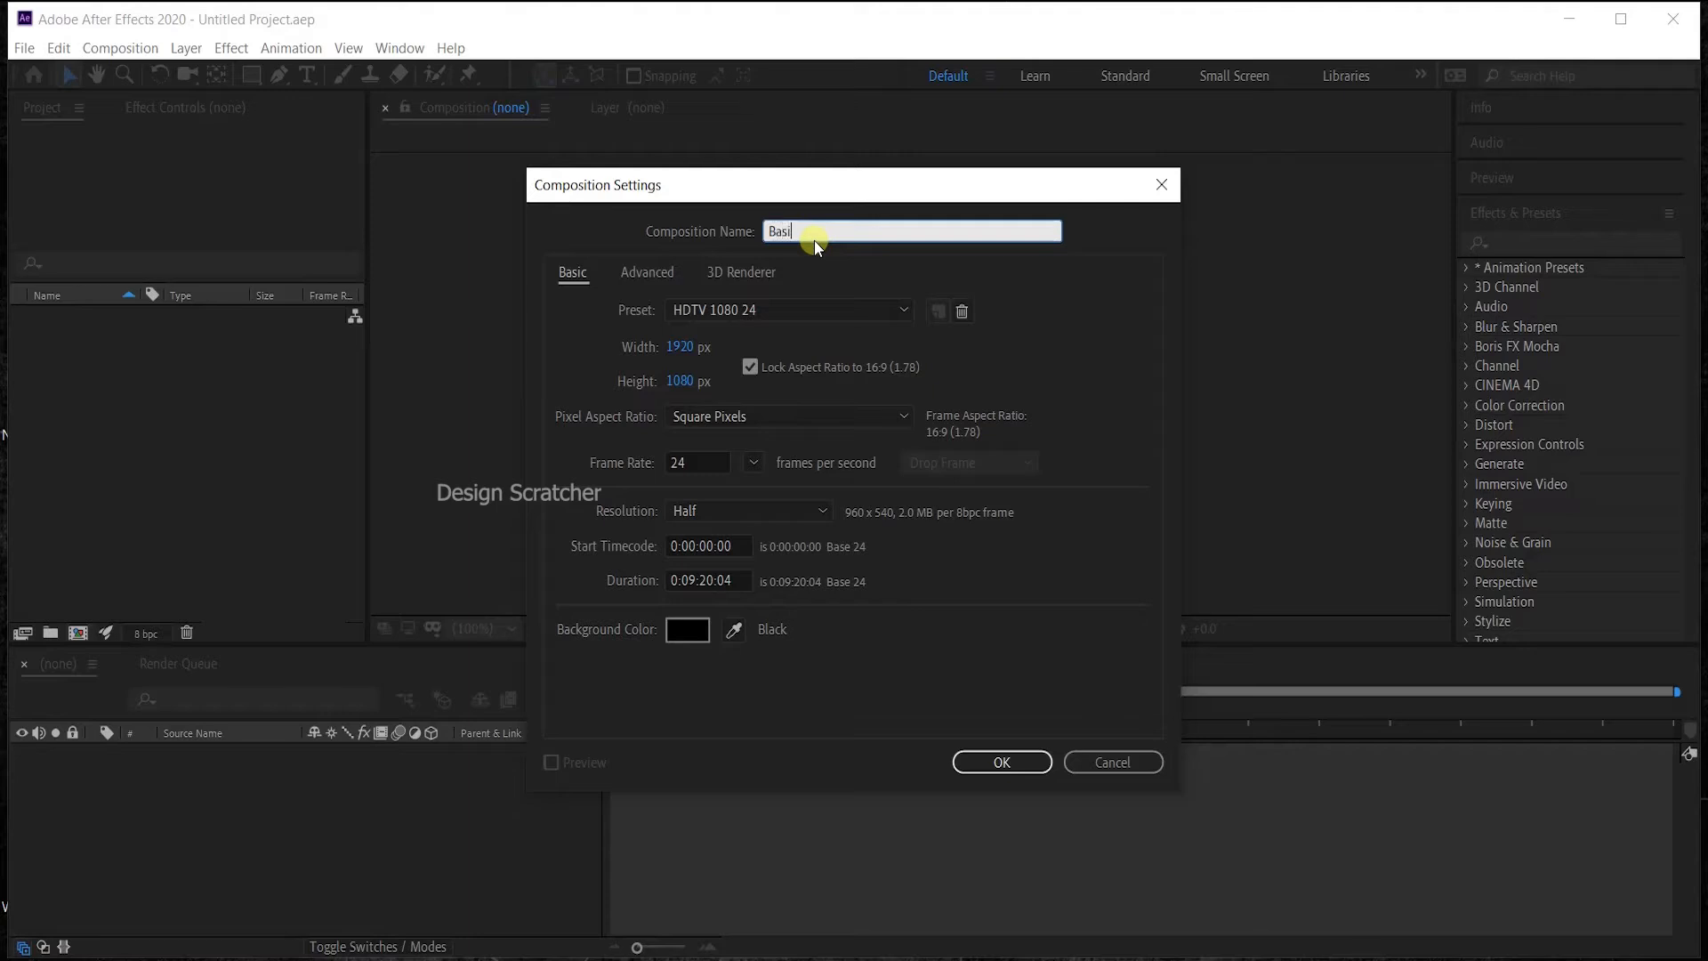
type("c Tutorial")
left_click(703, 749)
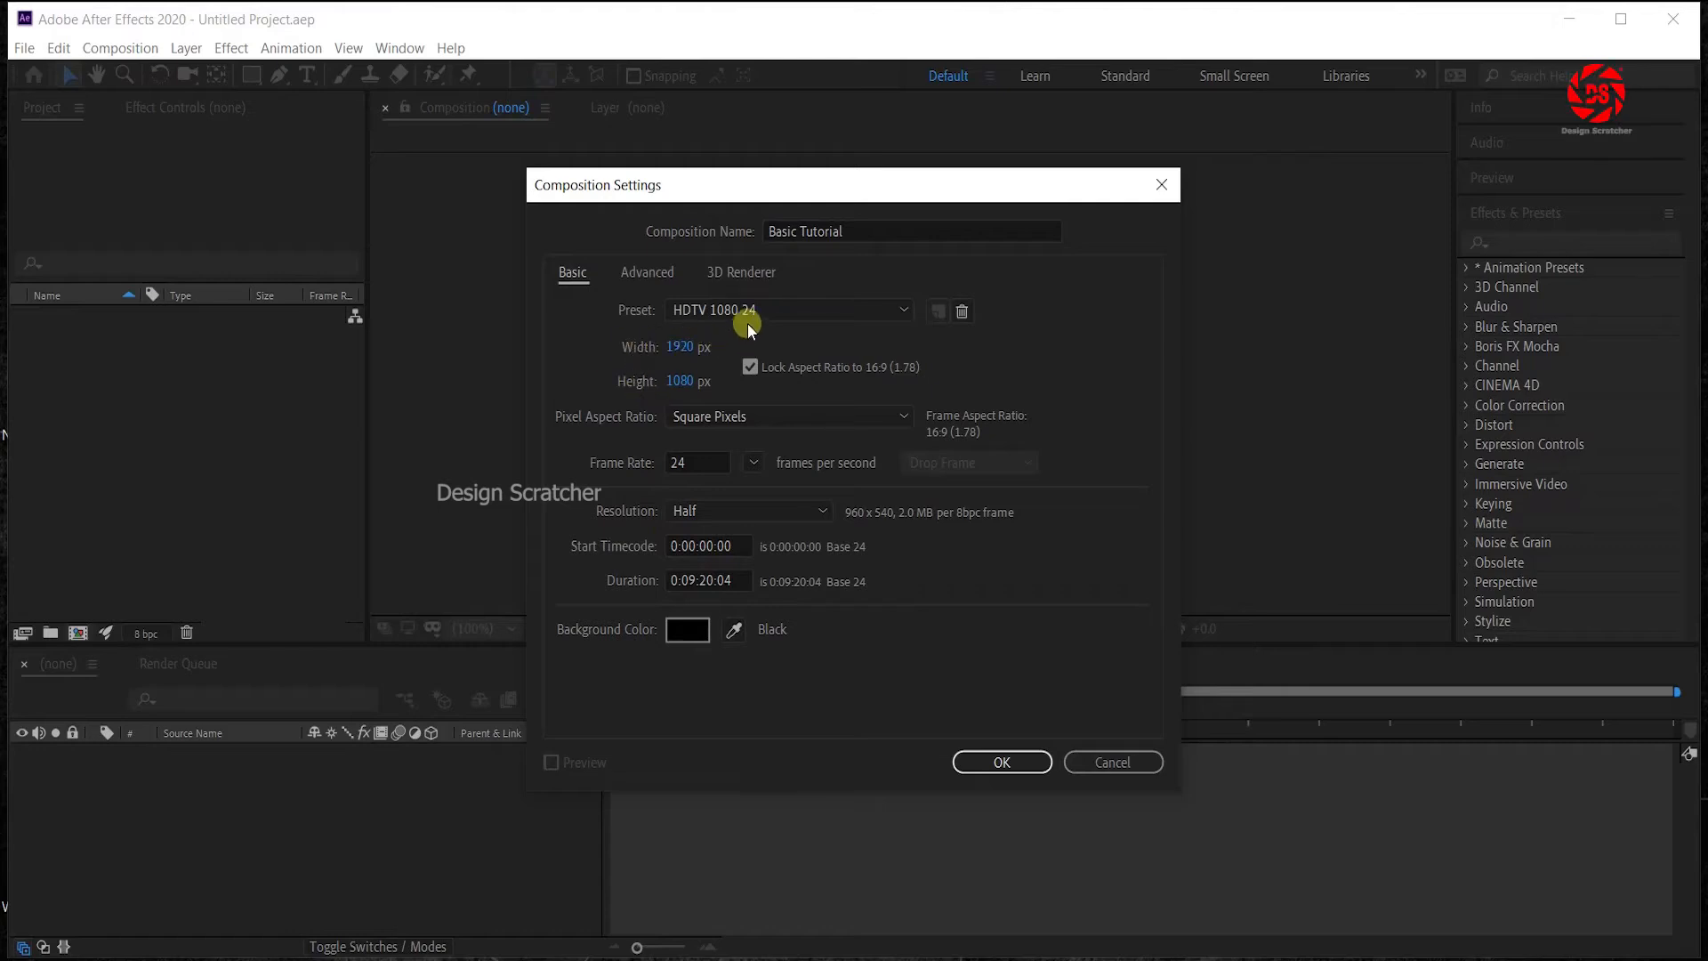
Review the preset list, Advanced and 3D Renderer settings, and create the composition with the HDTV 1080 24 preset.
left_click(842, 313)
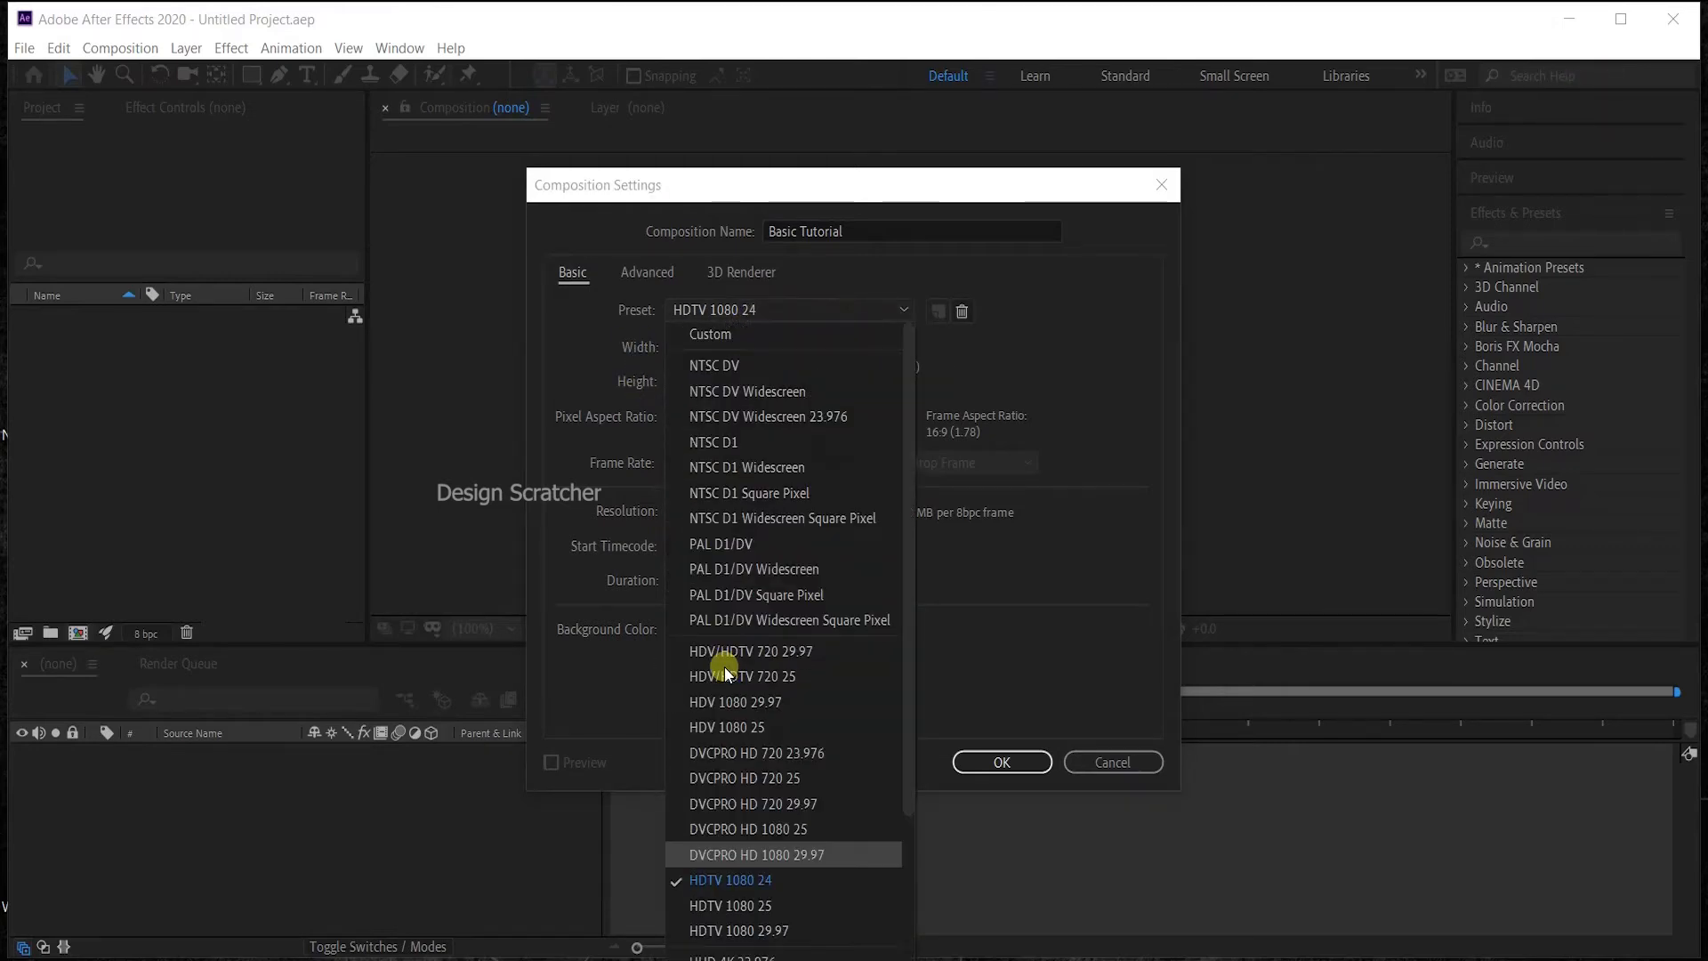
left_click(1021, 383)
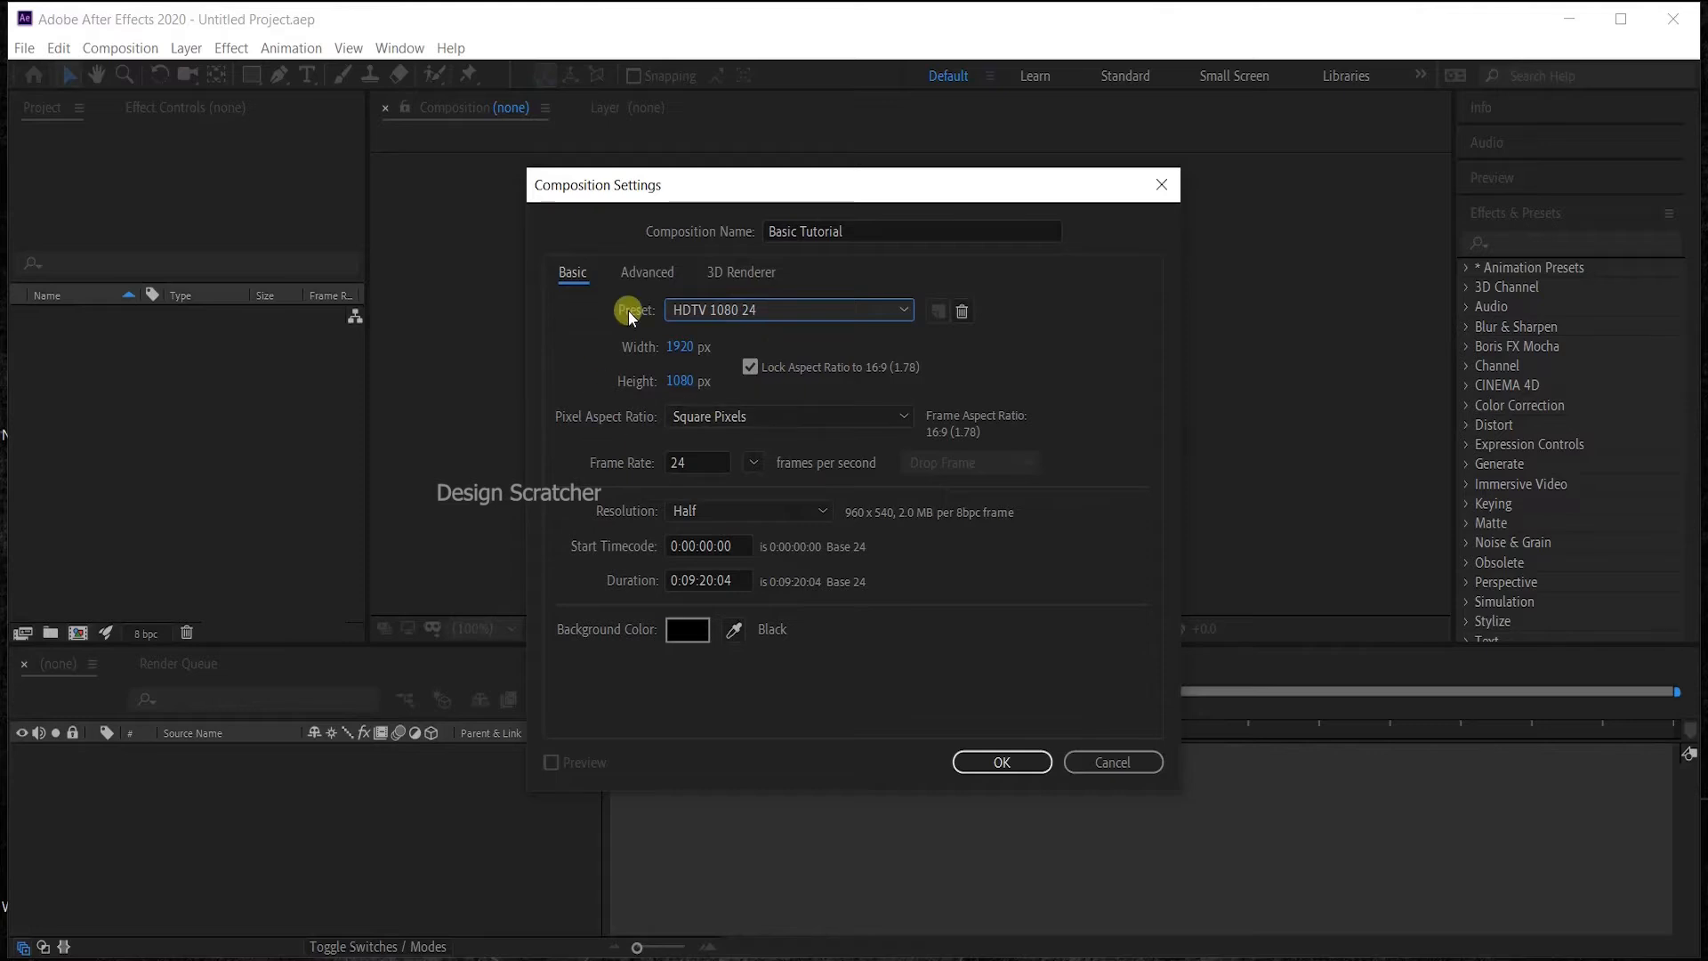
left_click(643, 271)
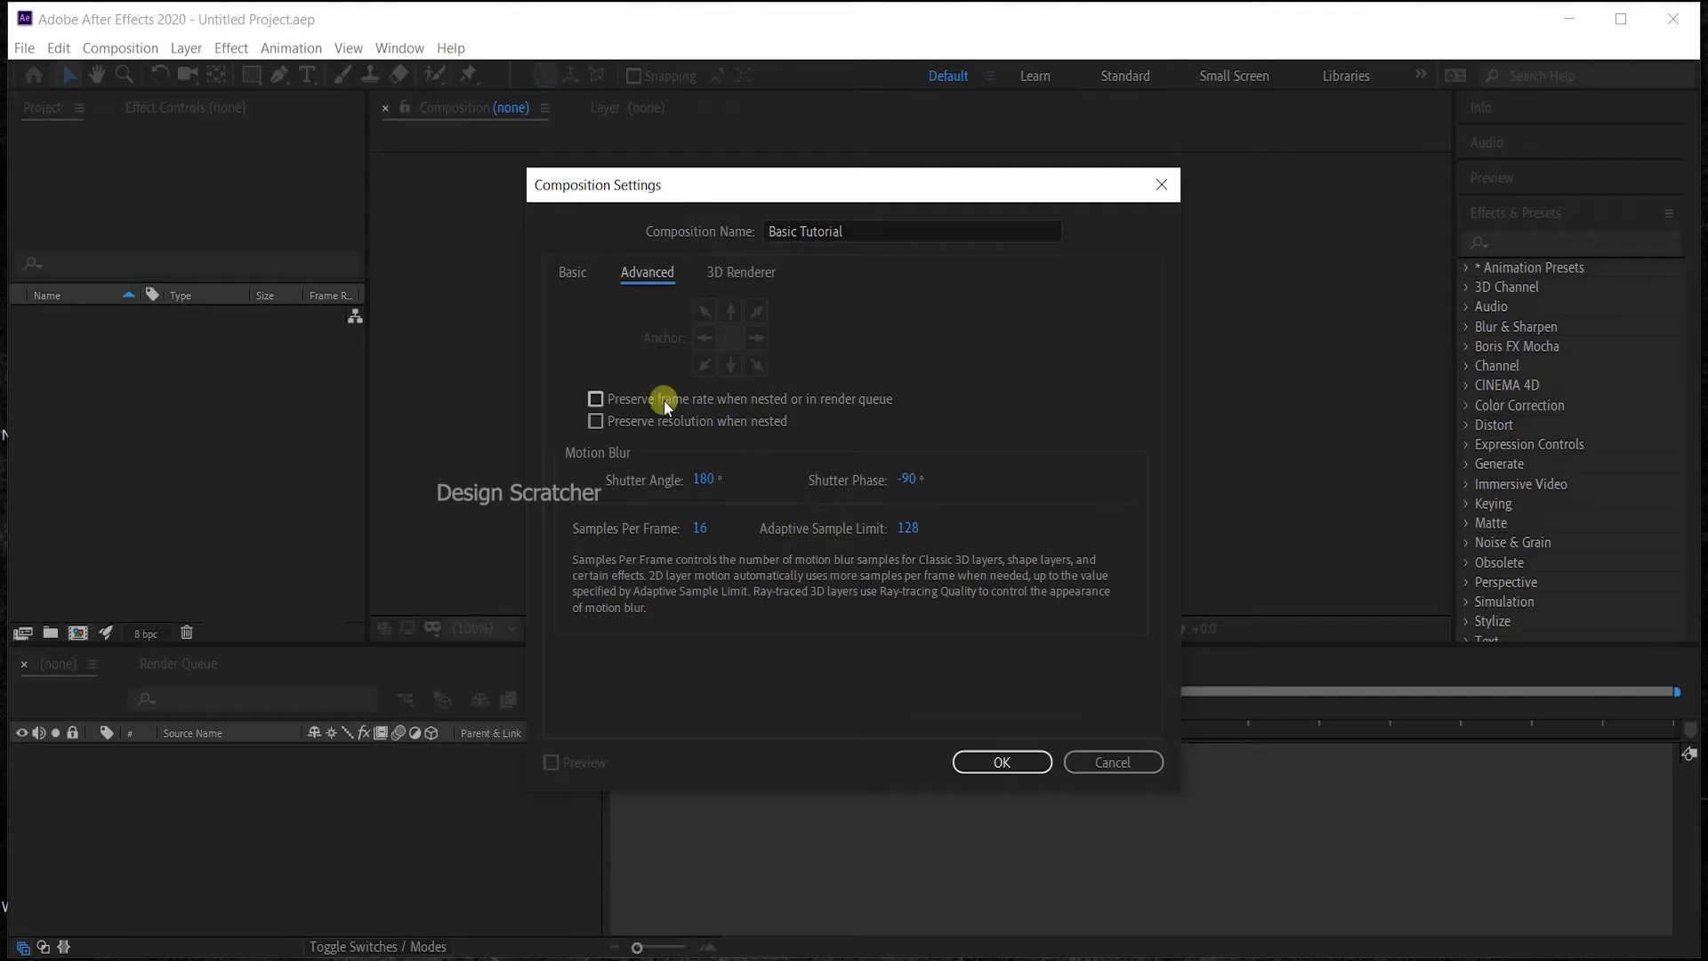
left_click(730, 278)
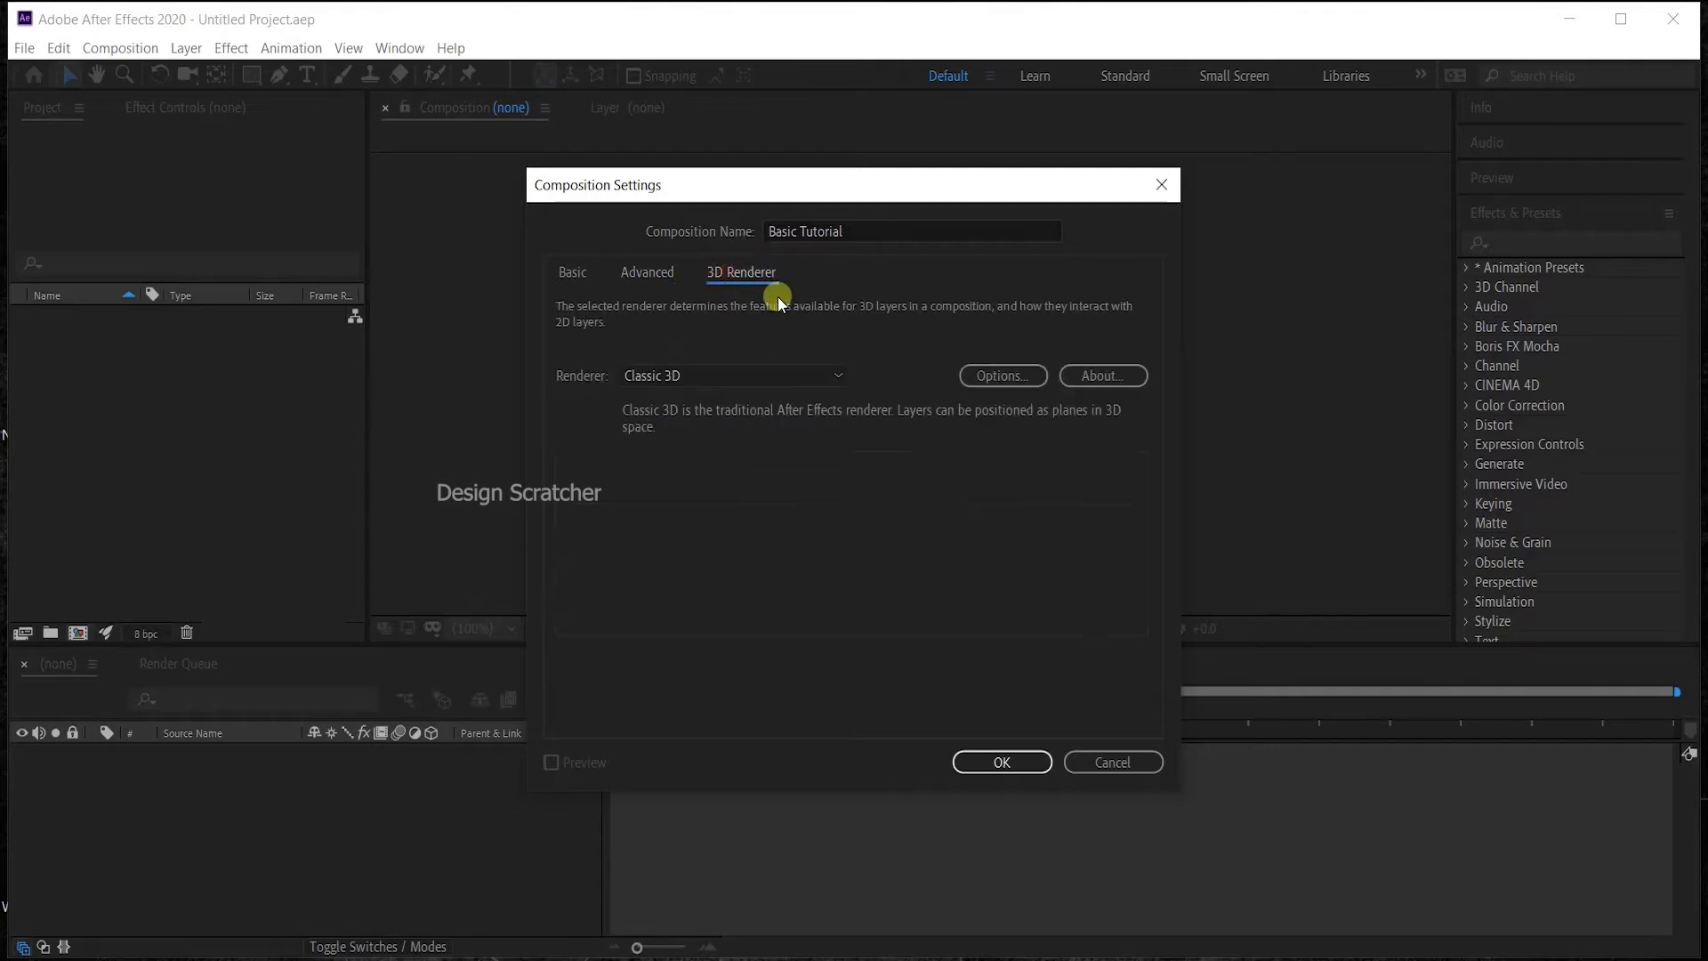
left_click(572, 272)
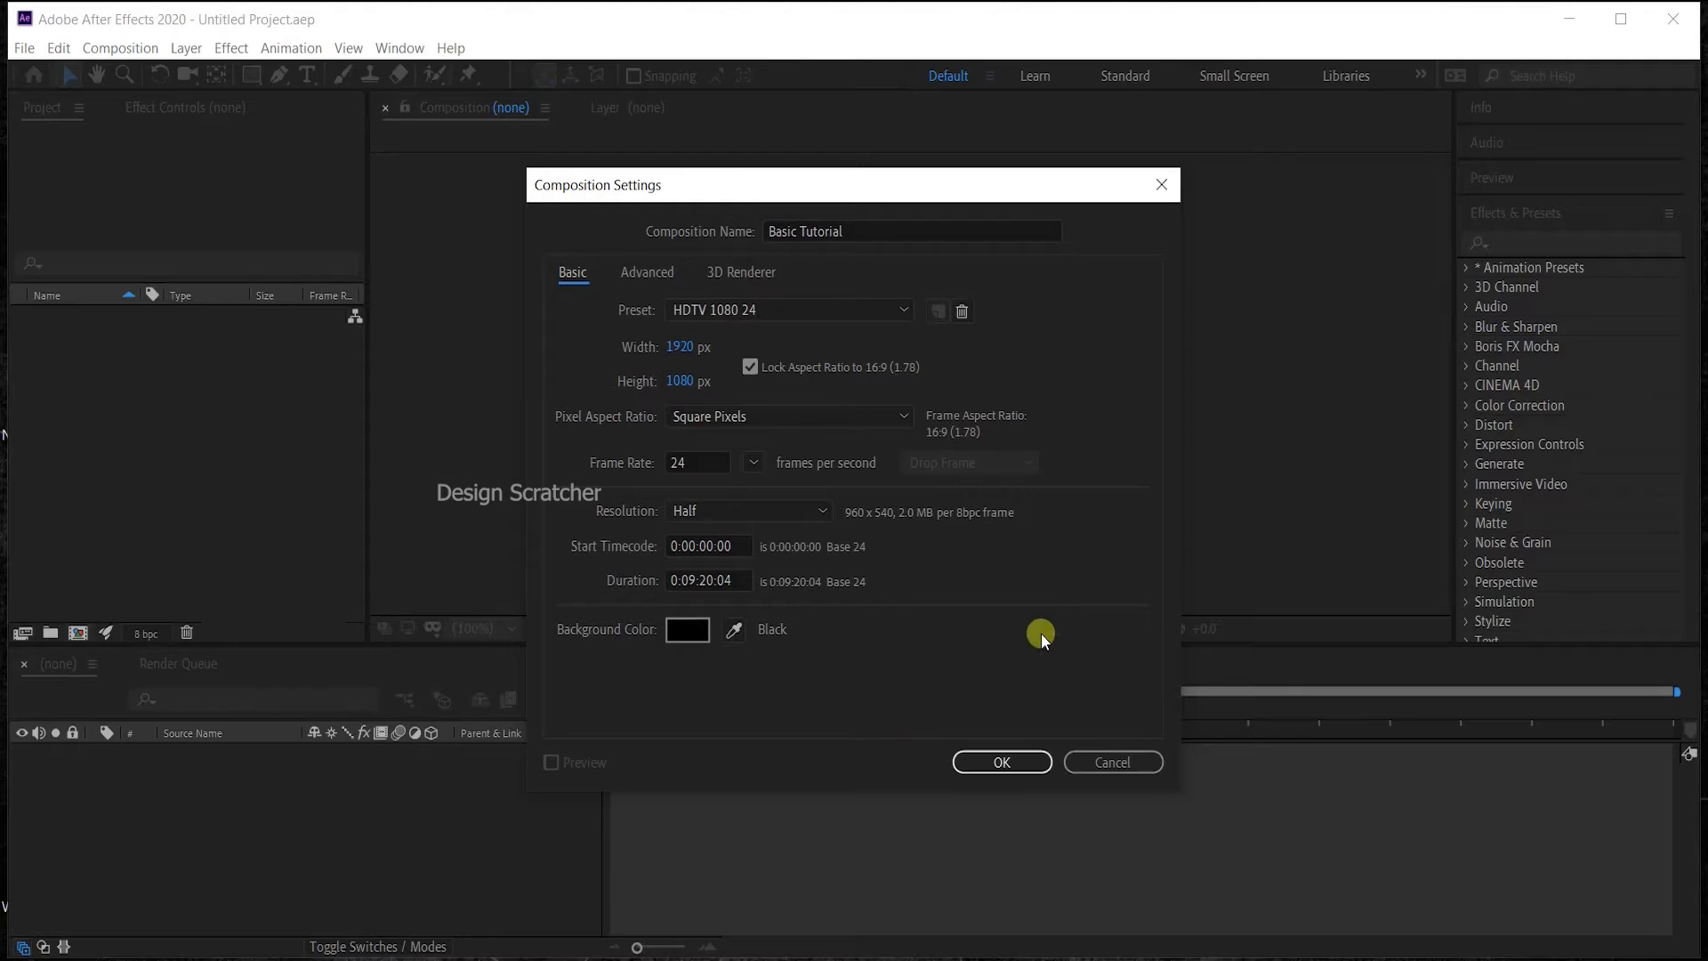
left_click(1005, 762)
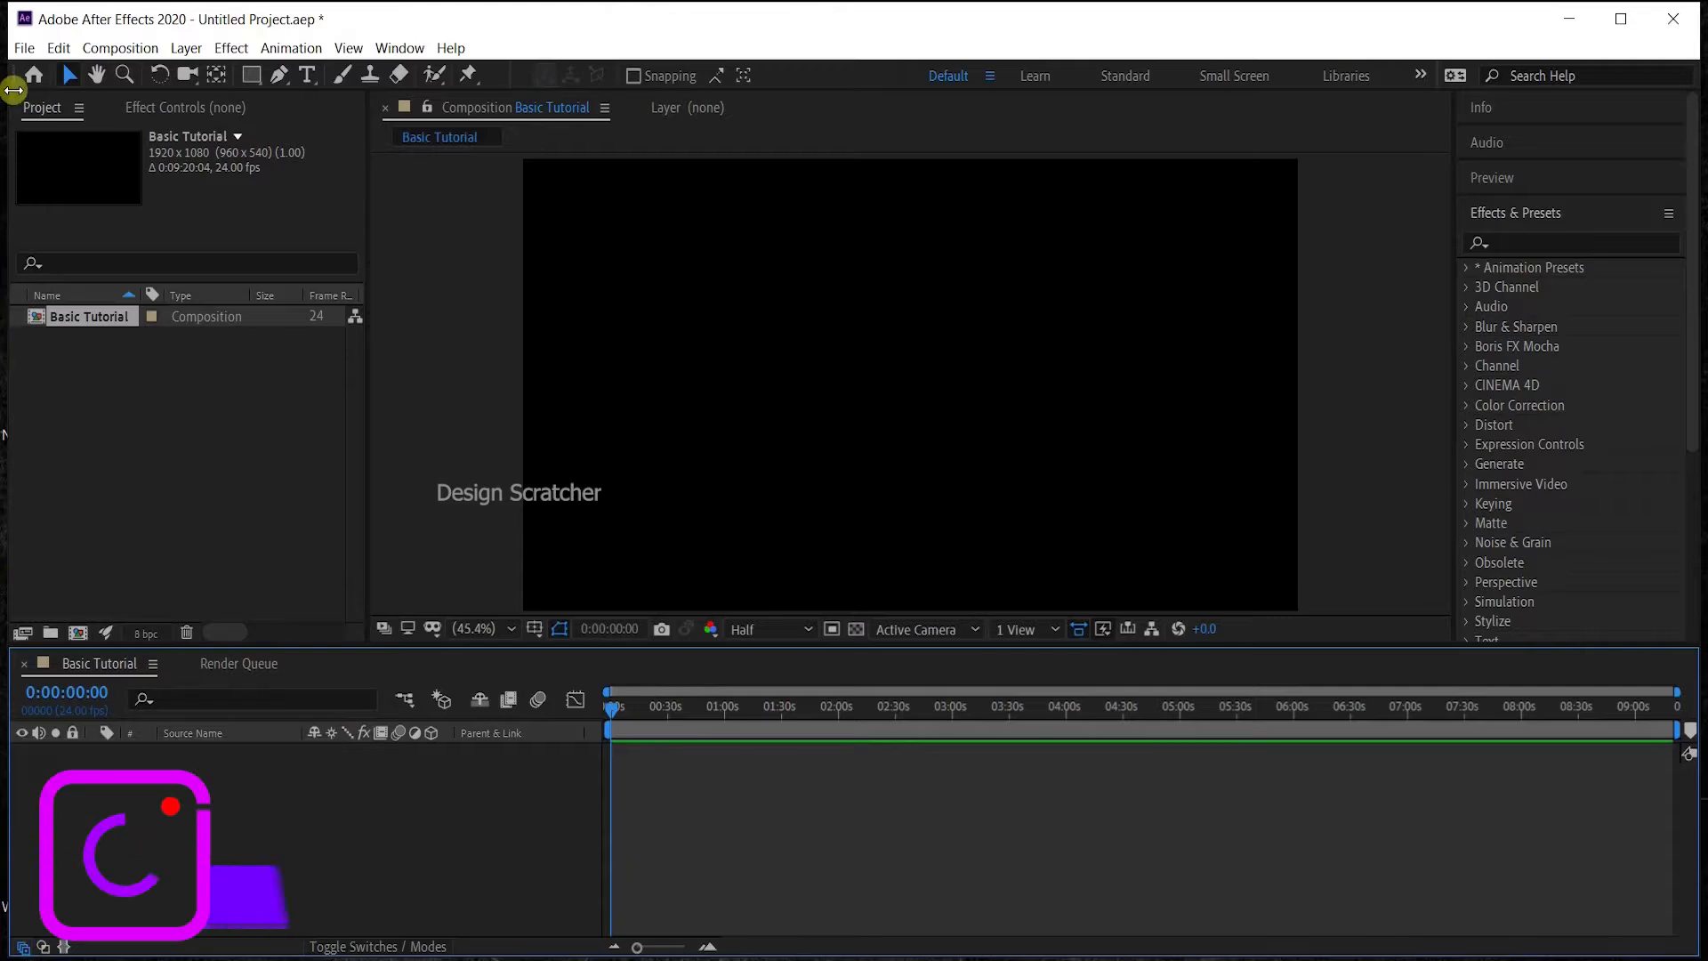
left_click(23, 48)
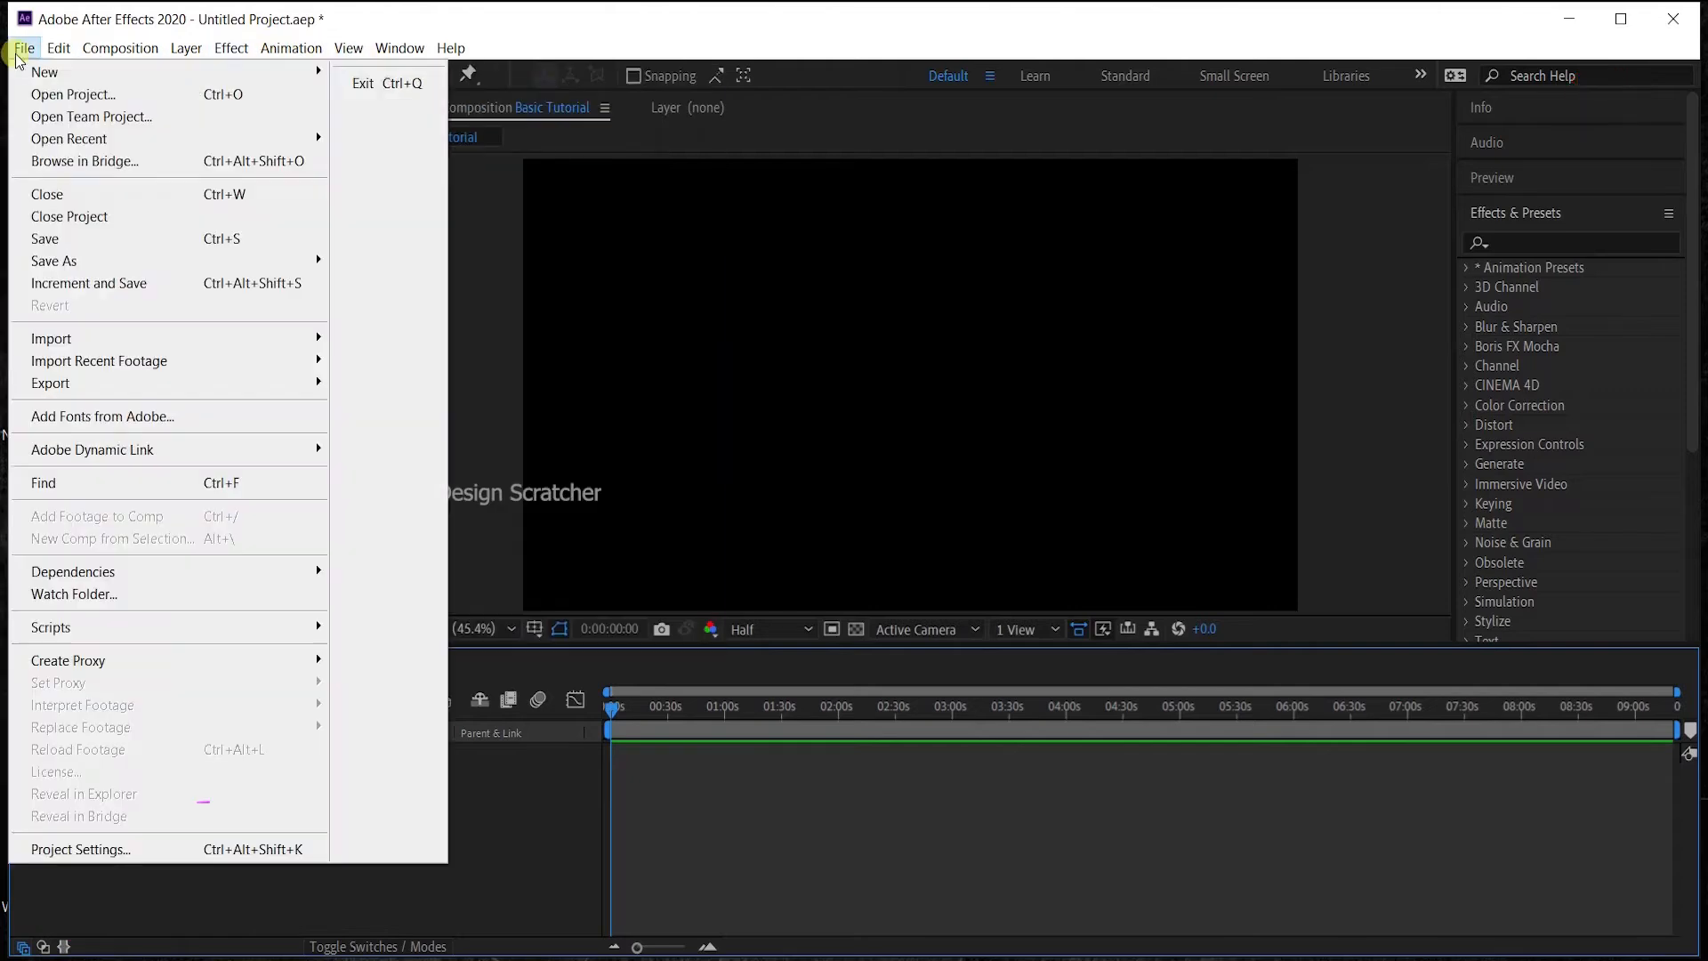
mouse_move(187, 72)
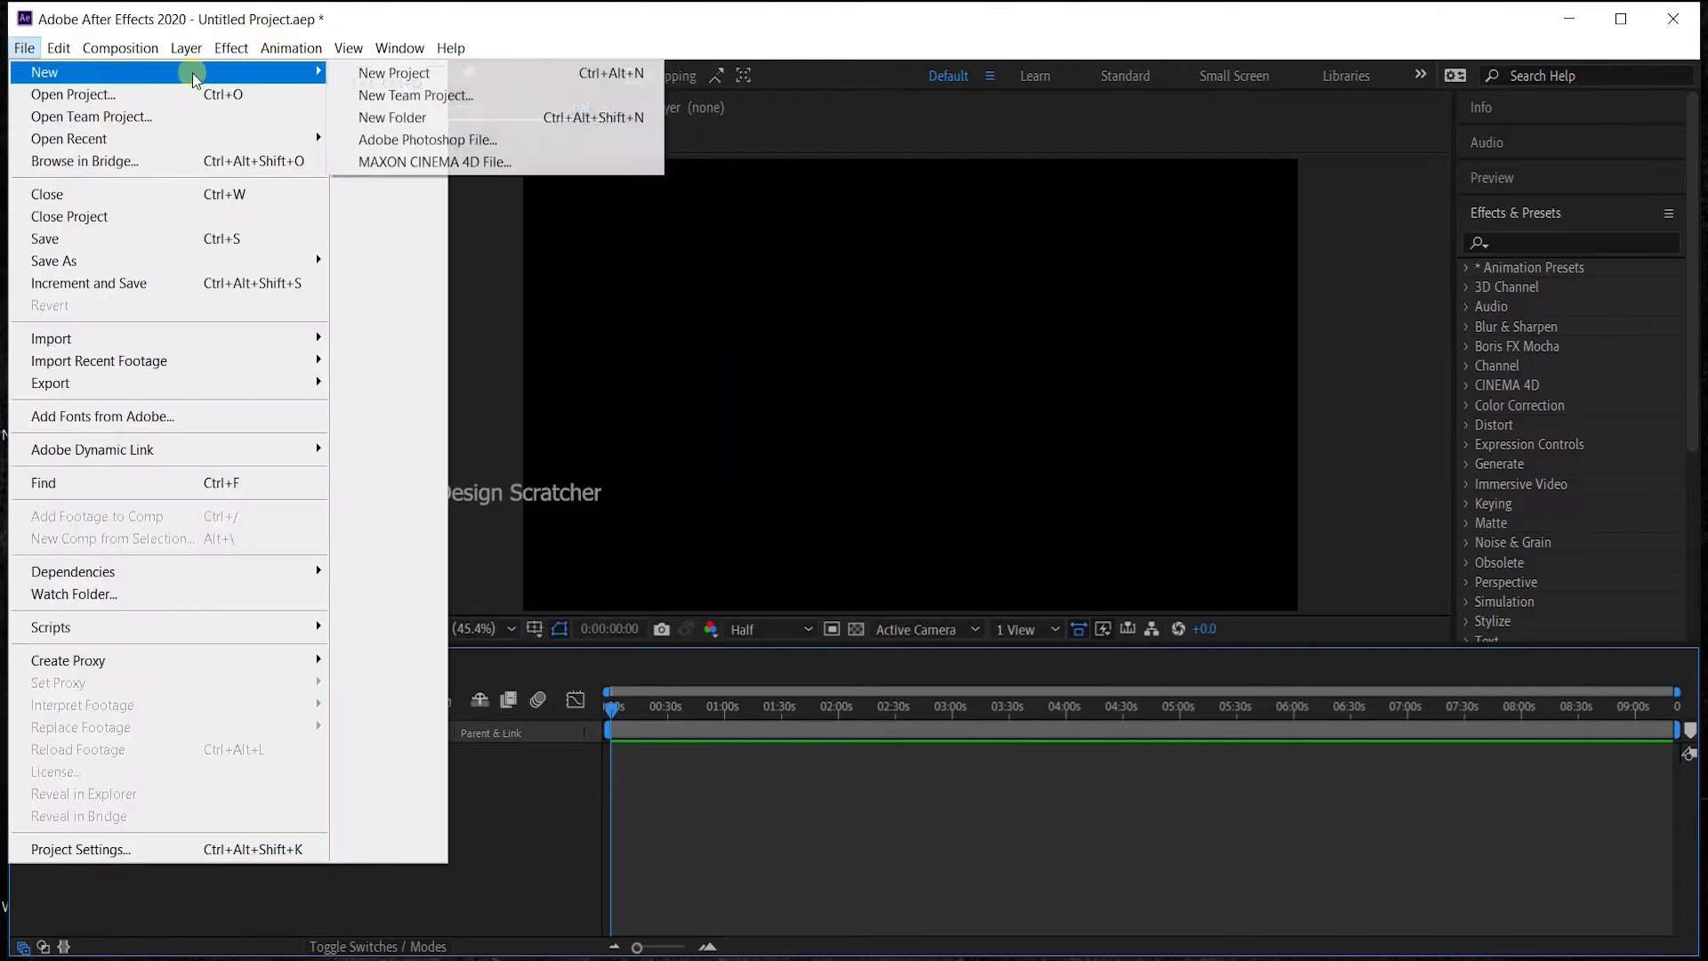
left_click(391, 75)
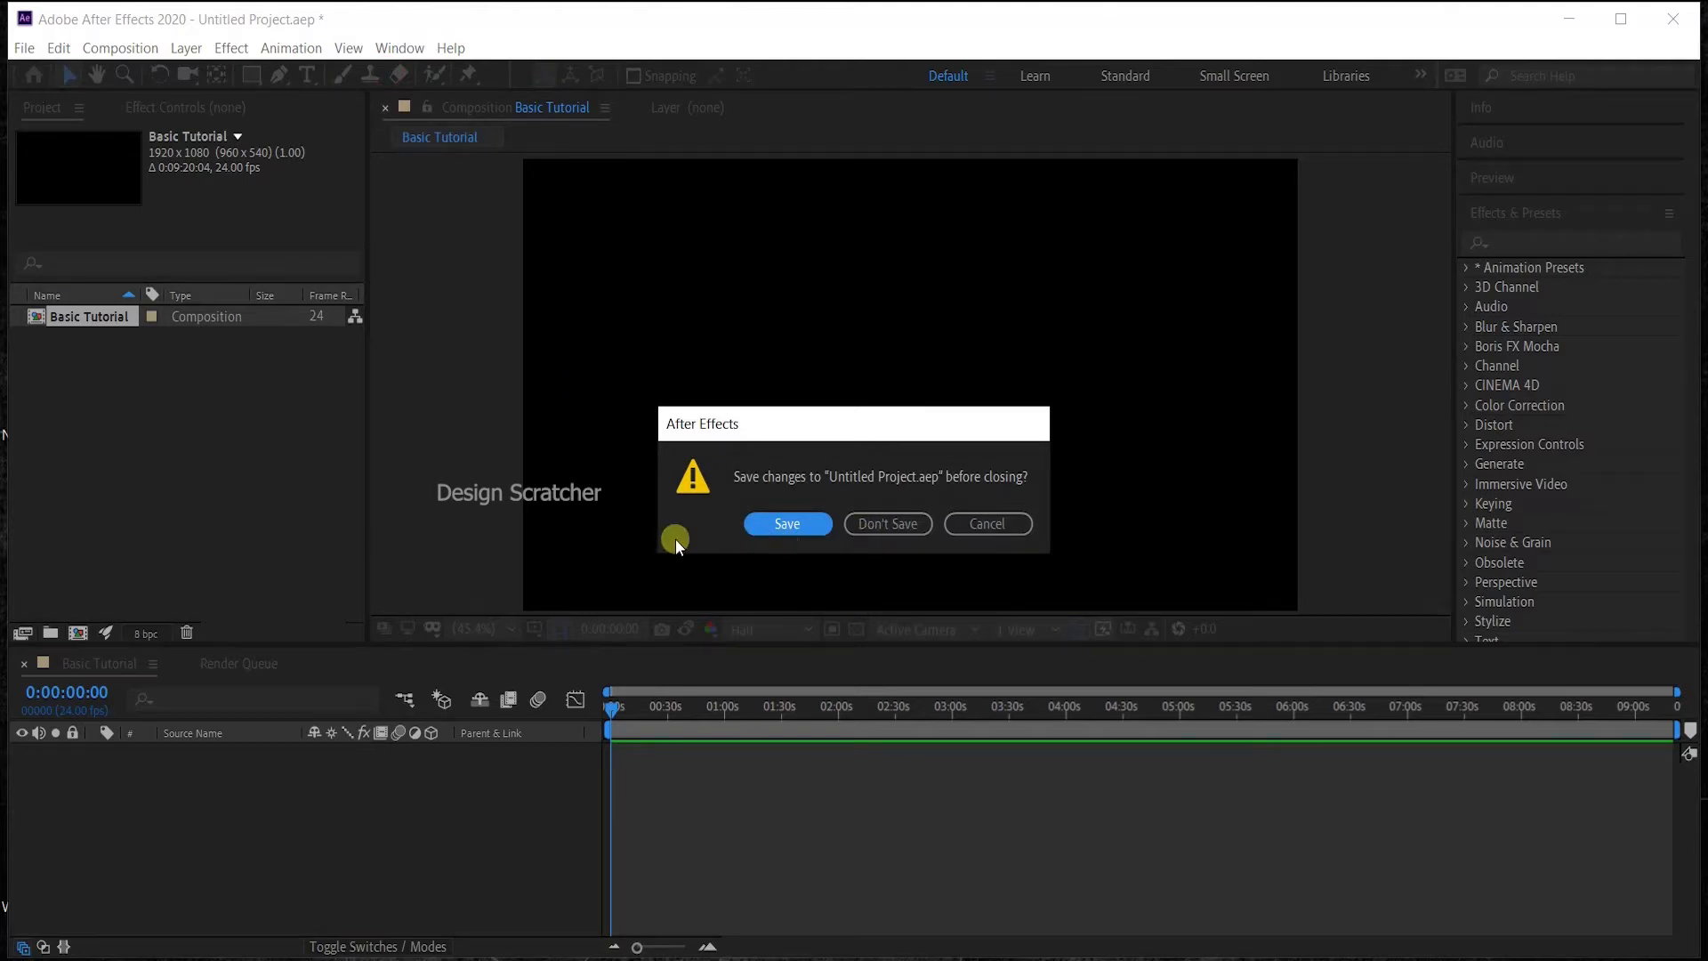
left_click(899, 524)
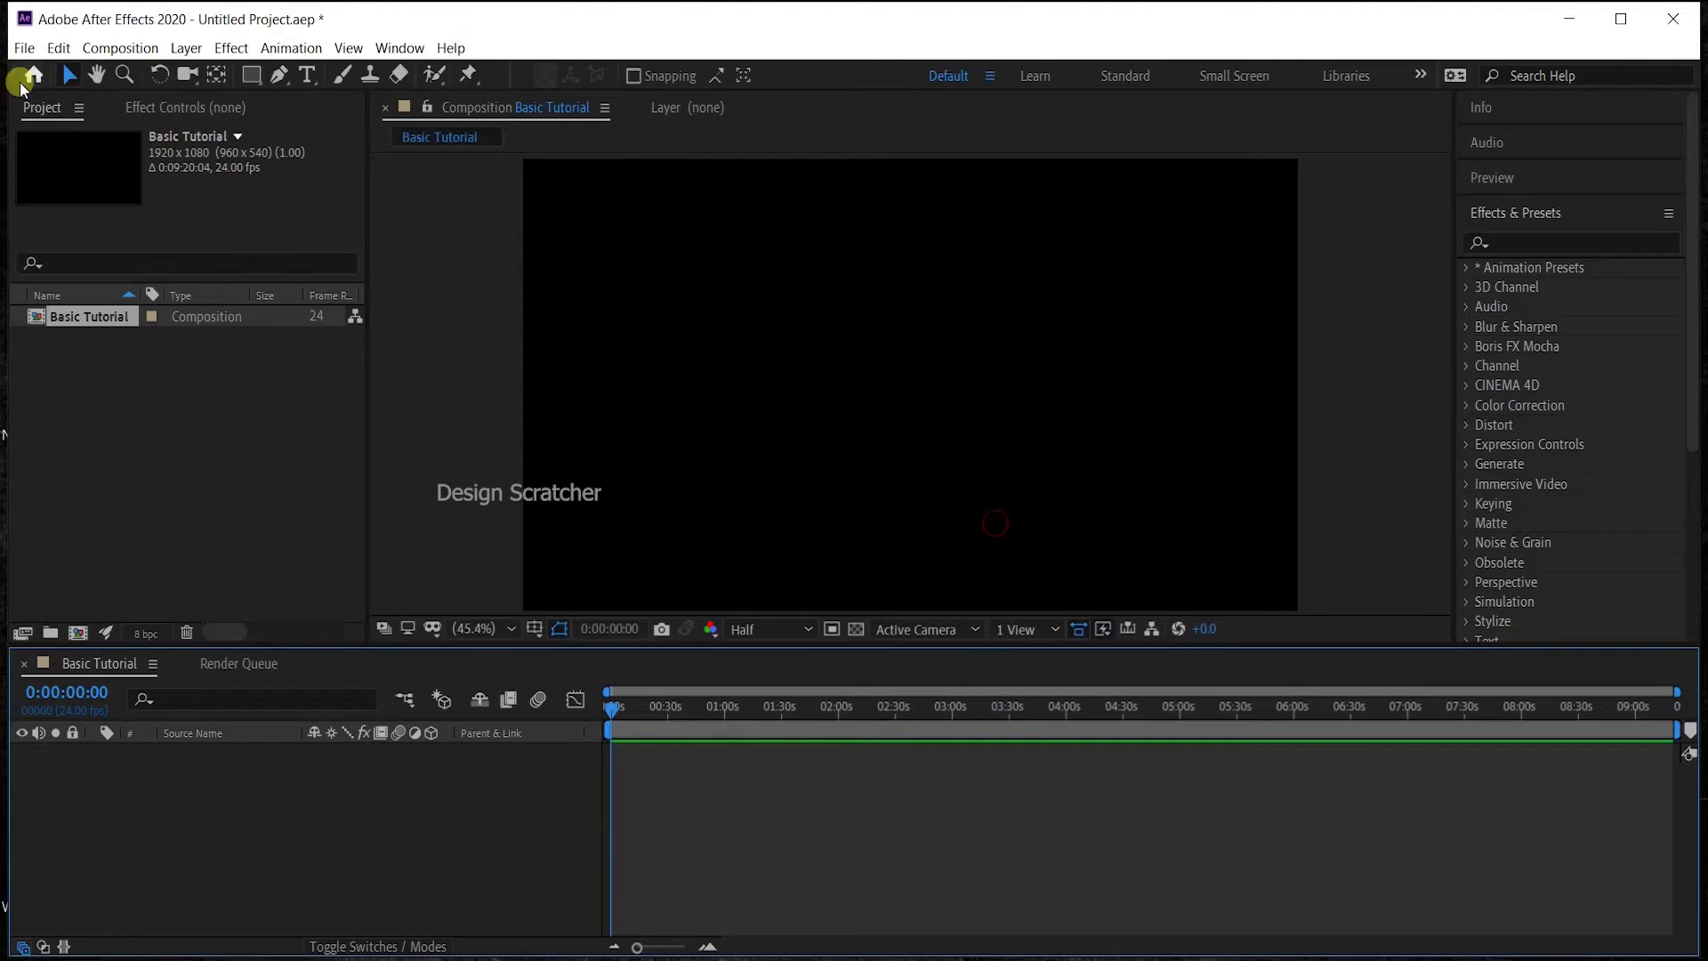
Create another new project without saving the changes to the current one.
left_click(27, 49)
mouse_move(54, 72)
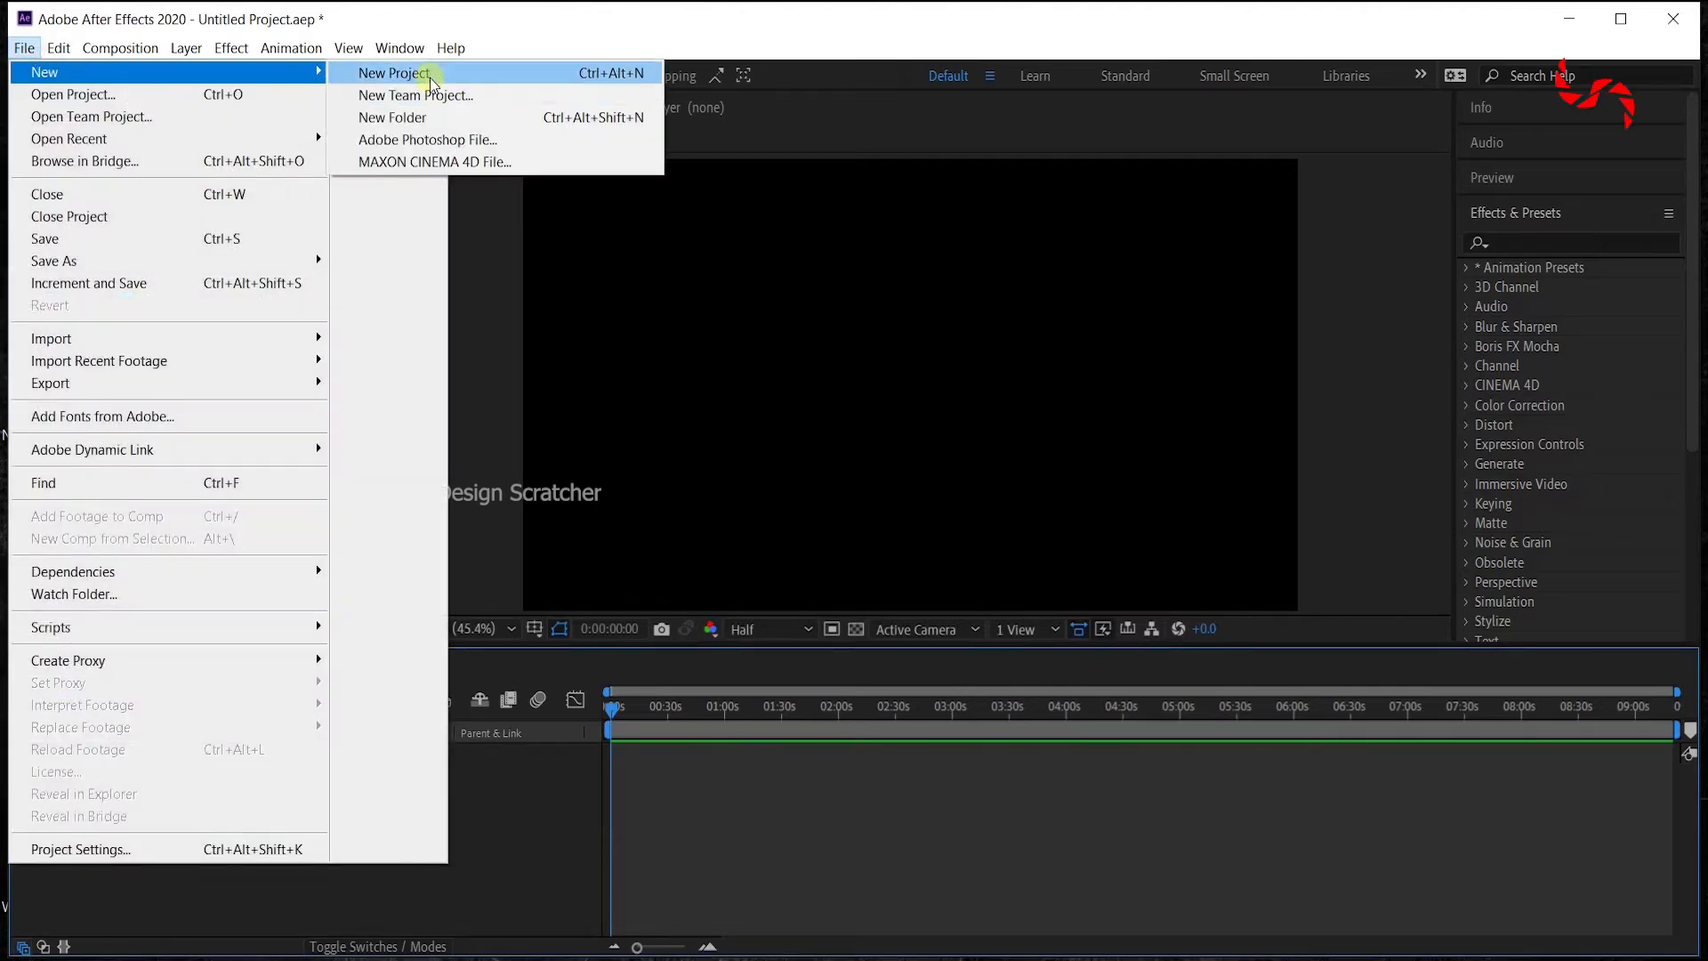
left_click(431, 80)
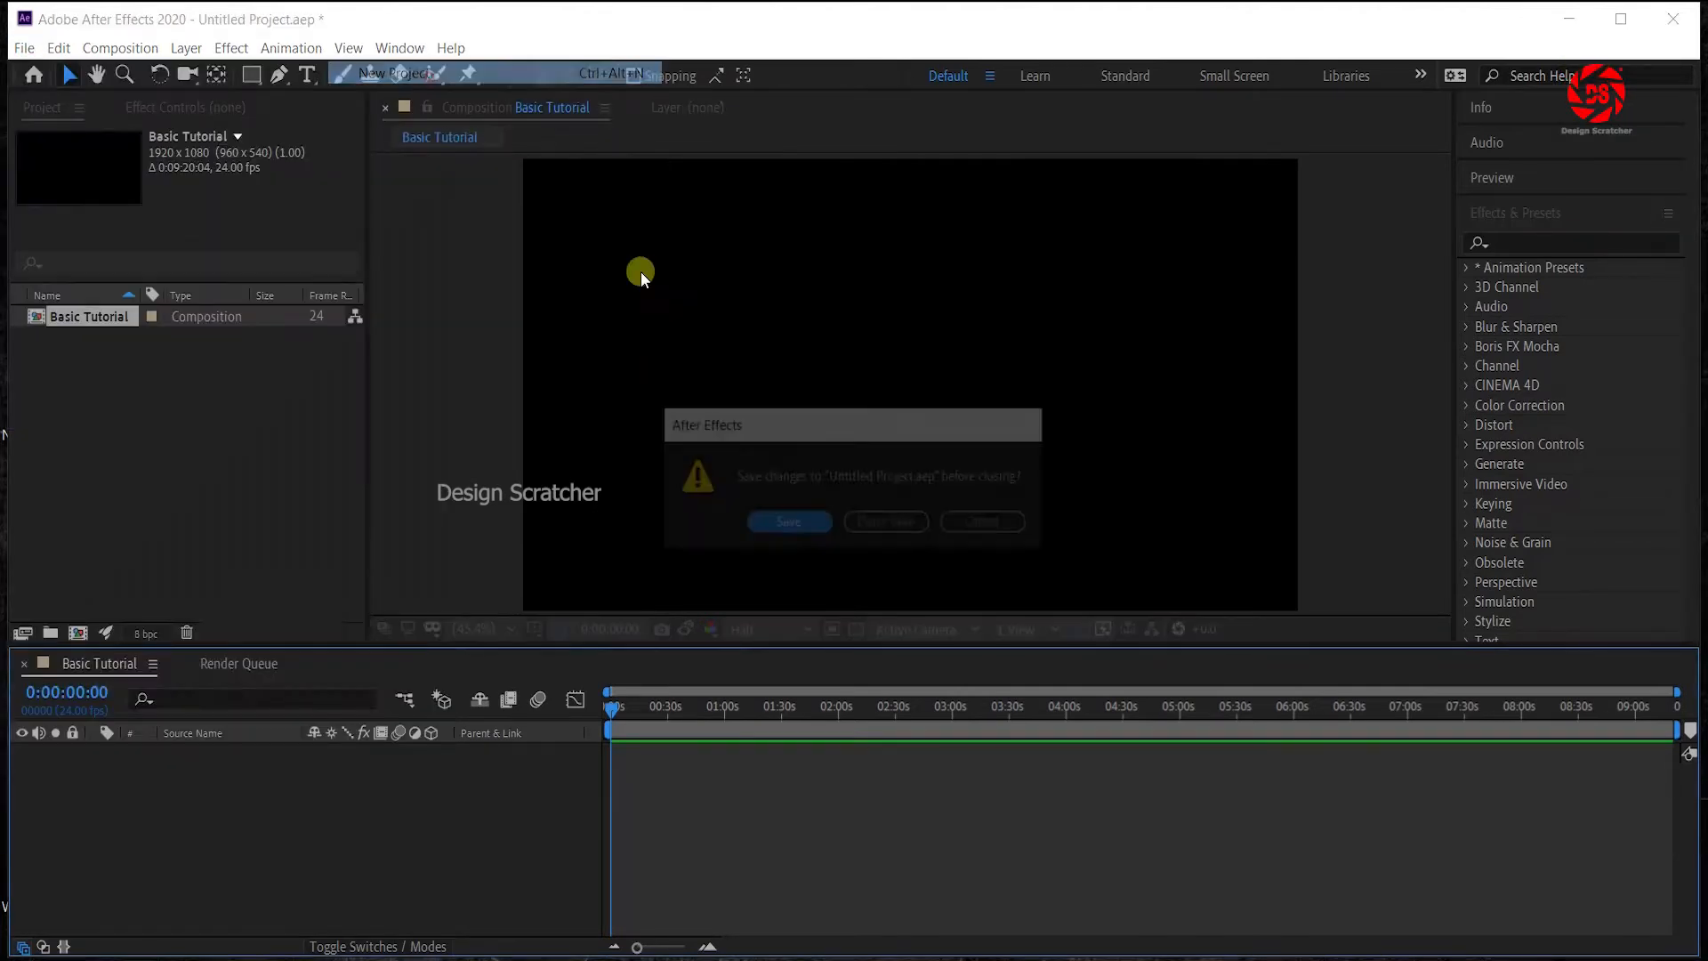
left_click(868, 526)
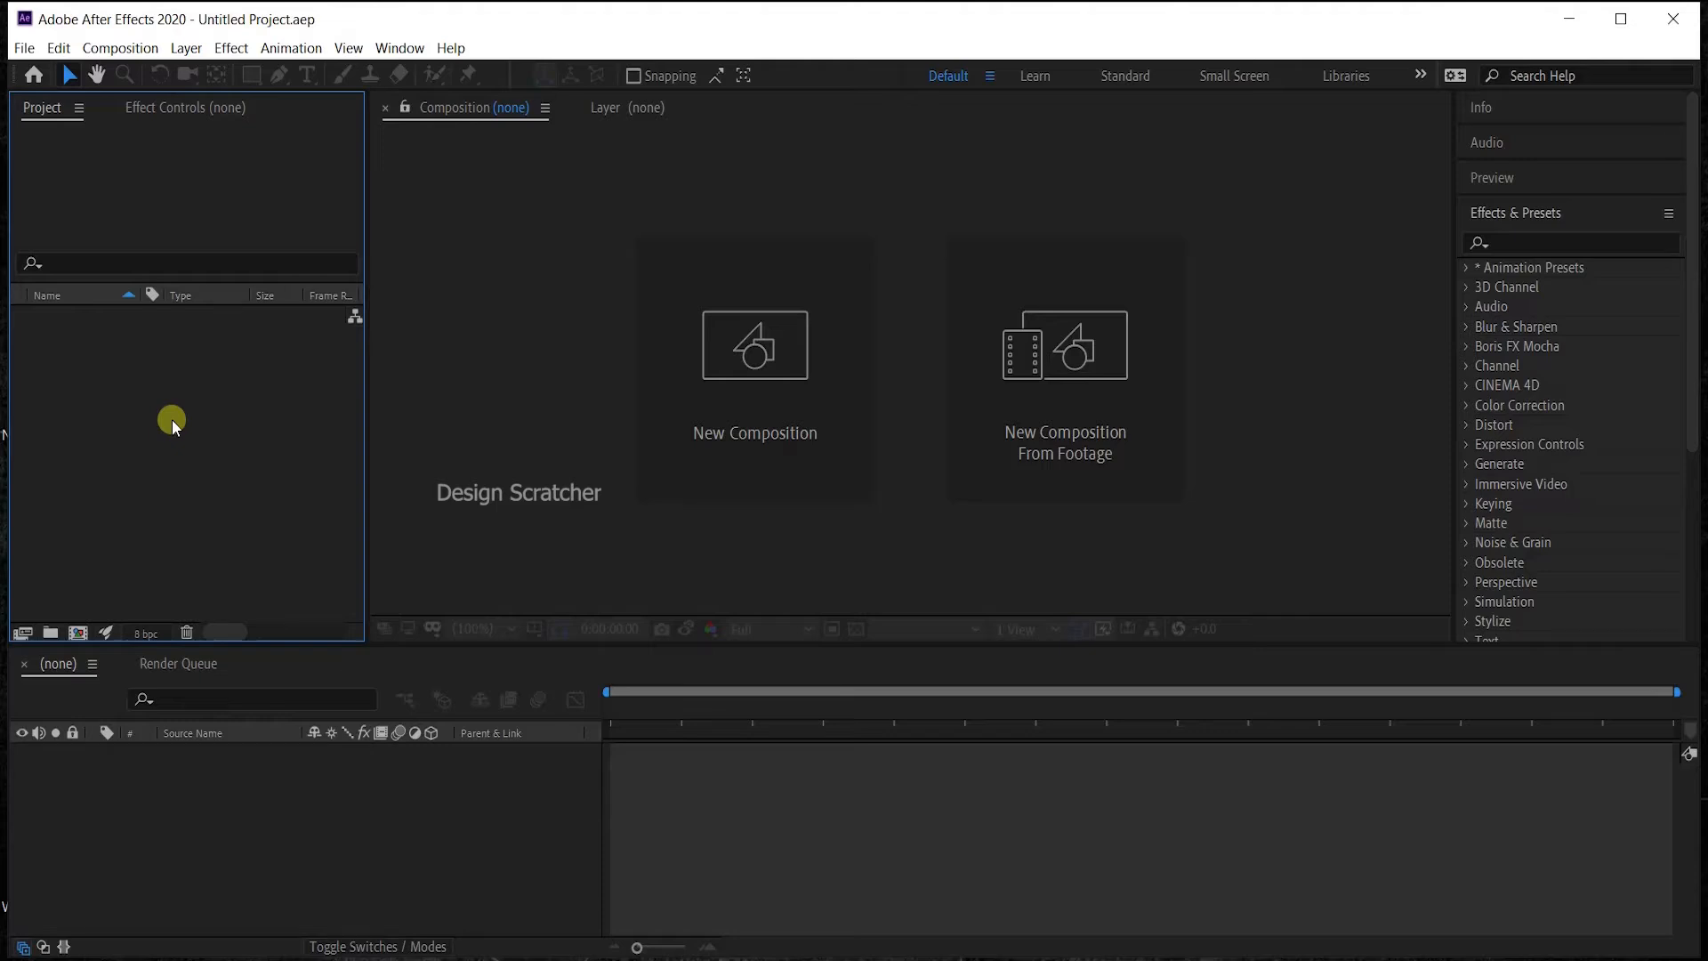
Import the Deer Fire image as footage from the Raw folder inside Videos > After Effect Basic Explain.
left_click(27, 48)
mouse_move(107, 338)
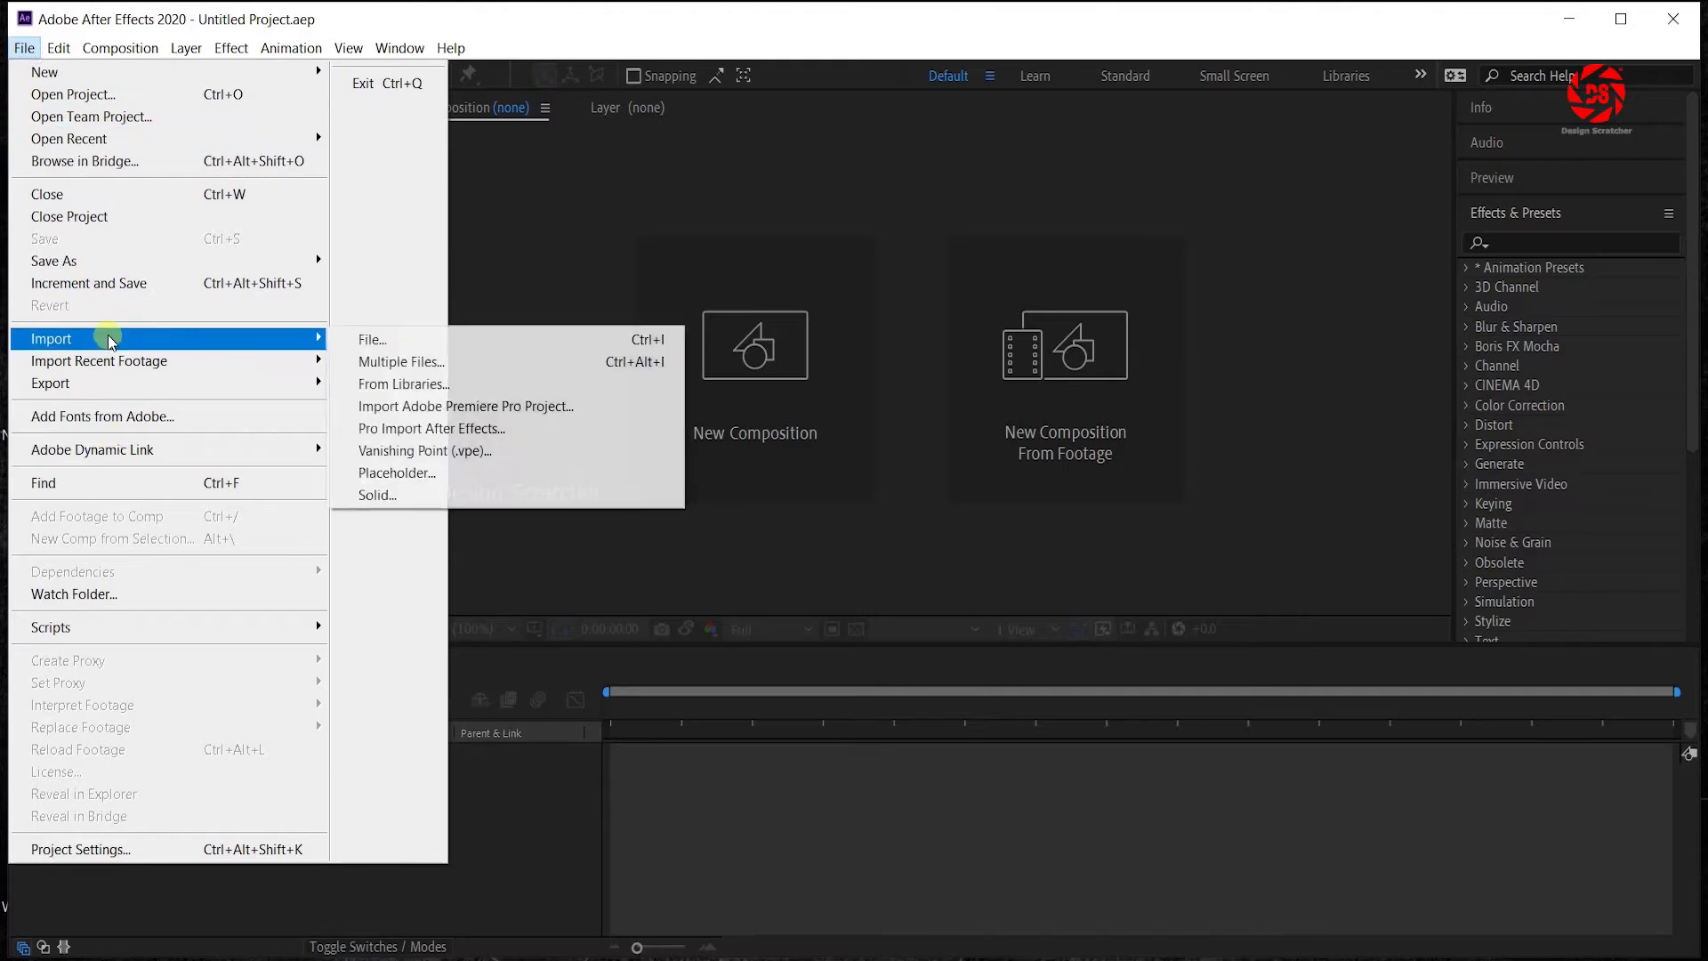
left_click(392, 346)
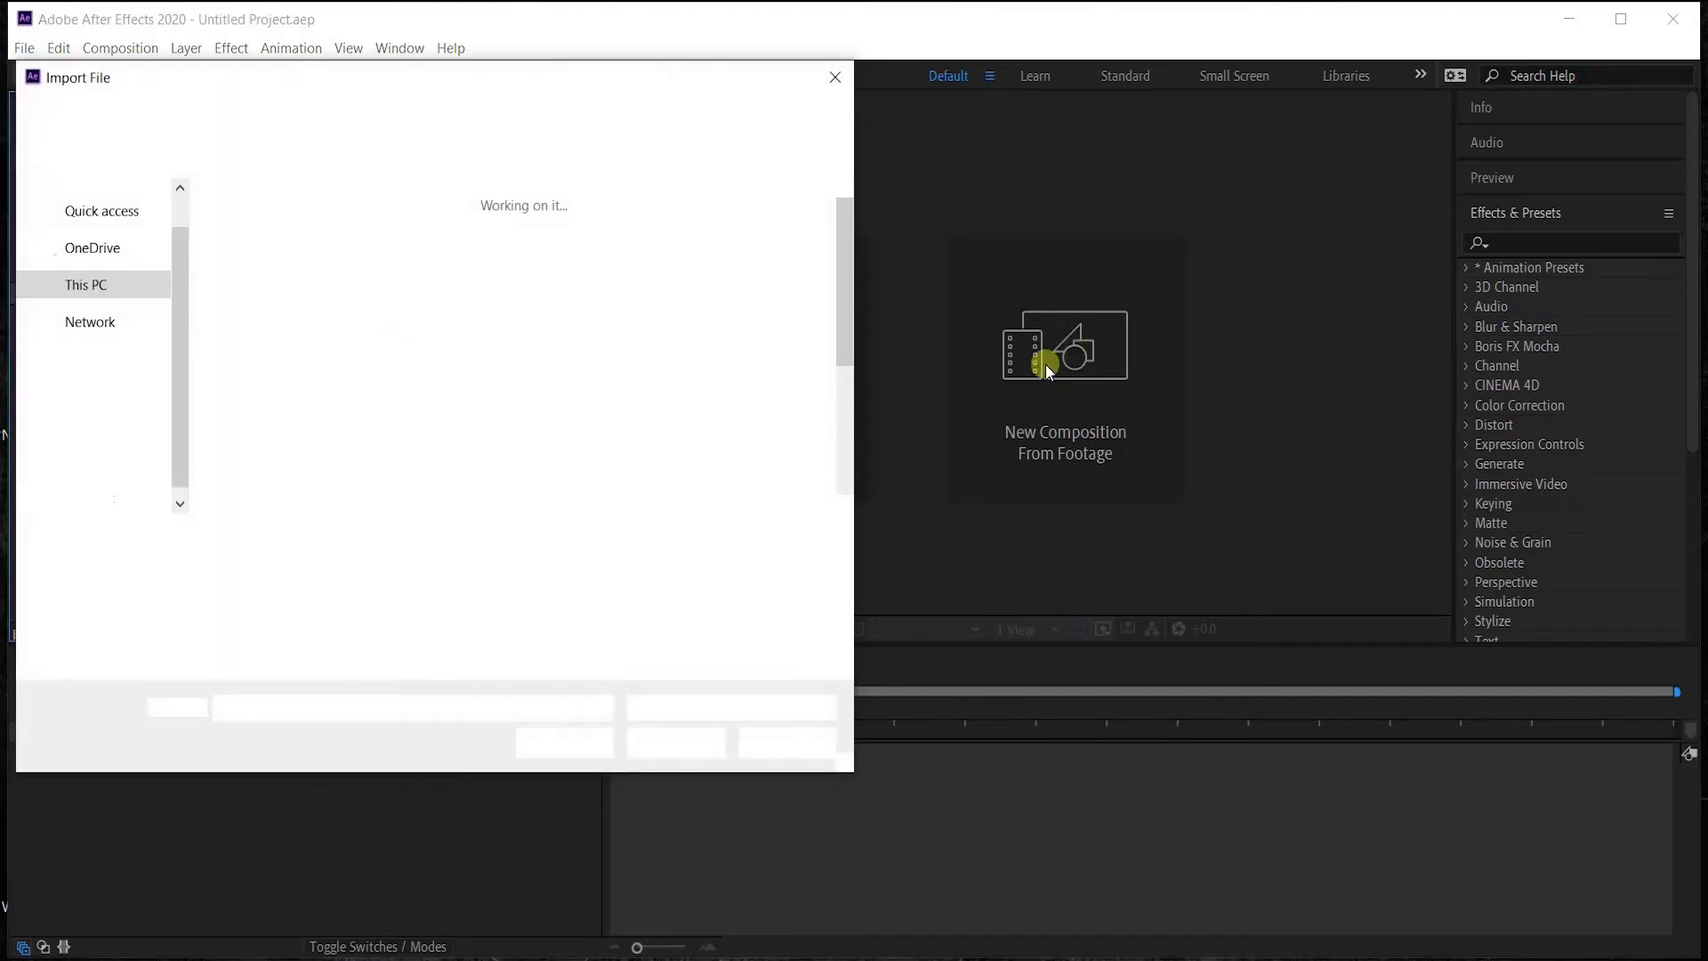
left_click(228, 118)
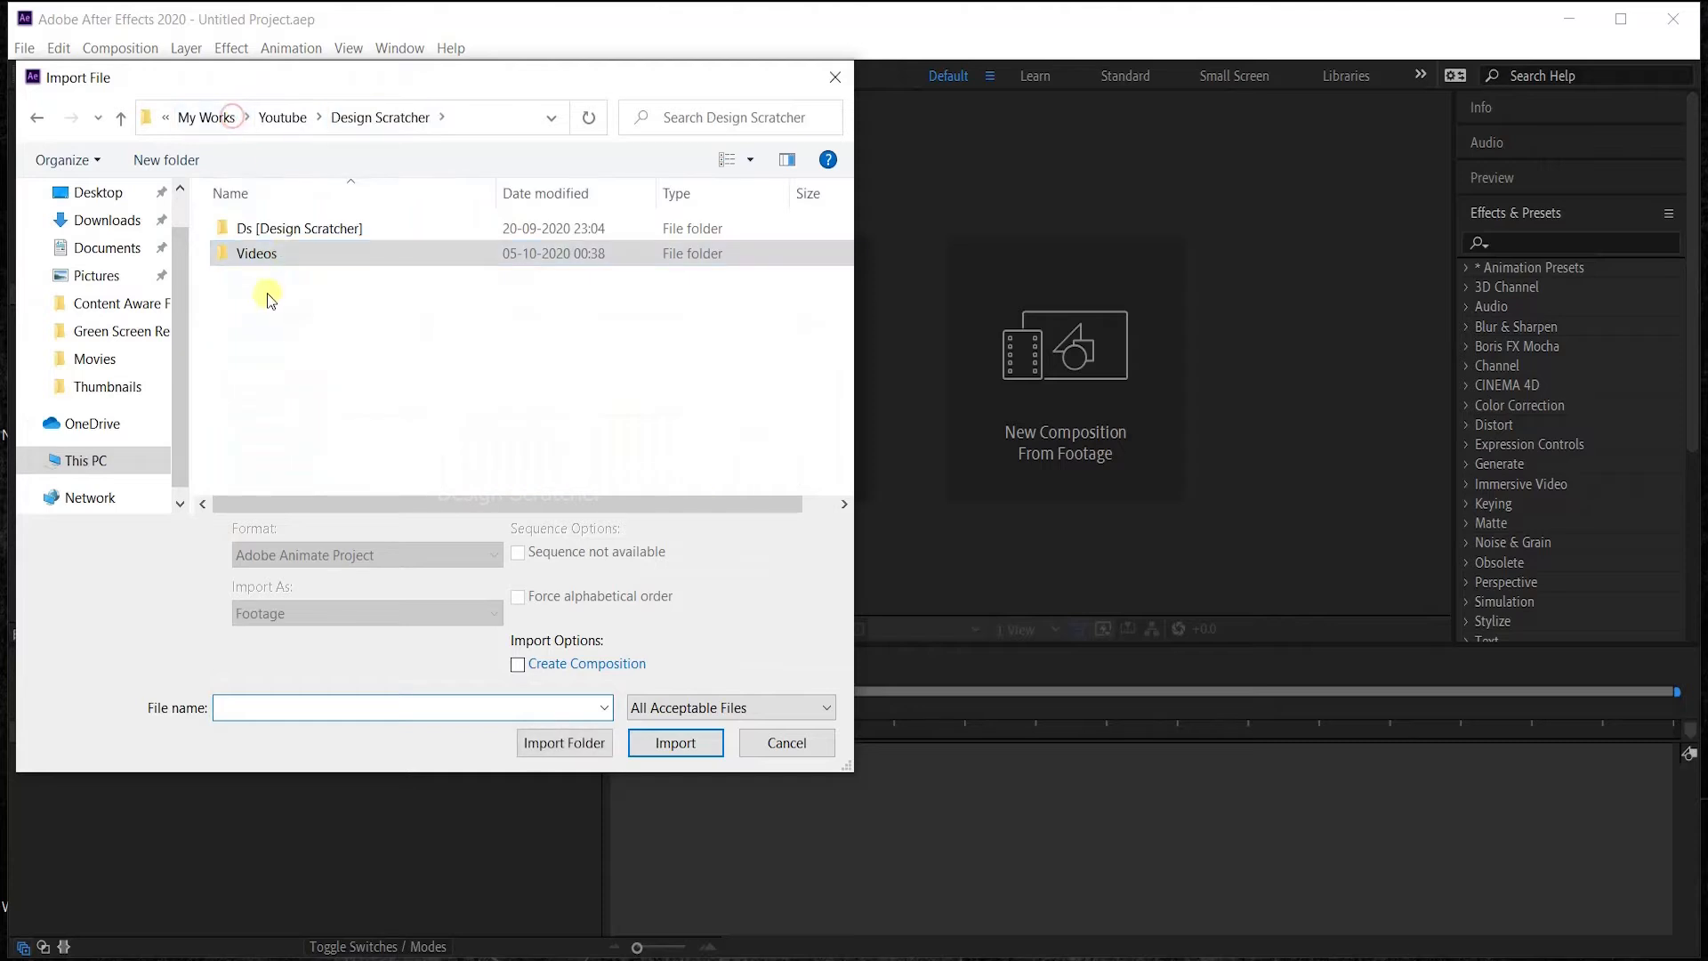
double_click(258, 259)
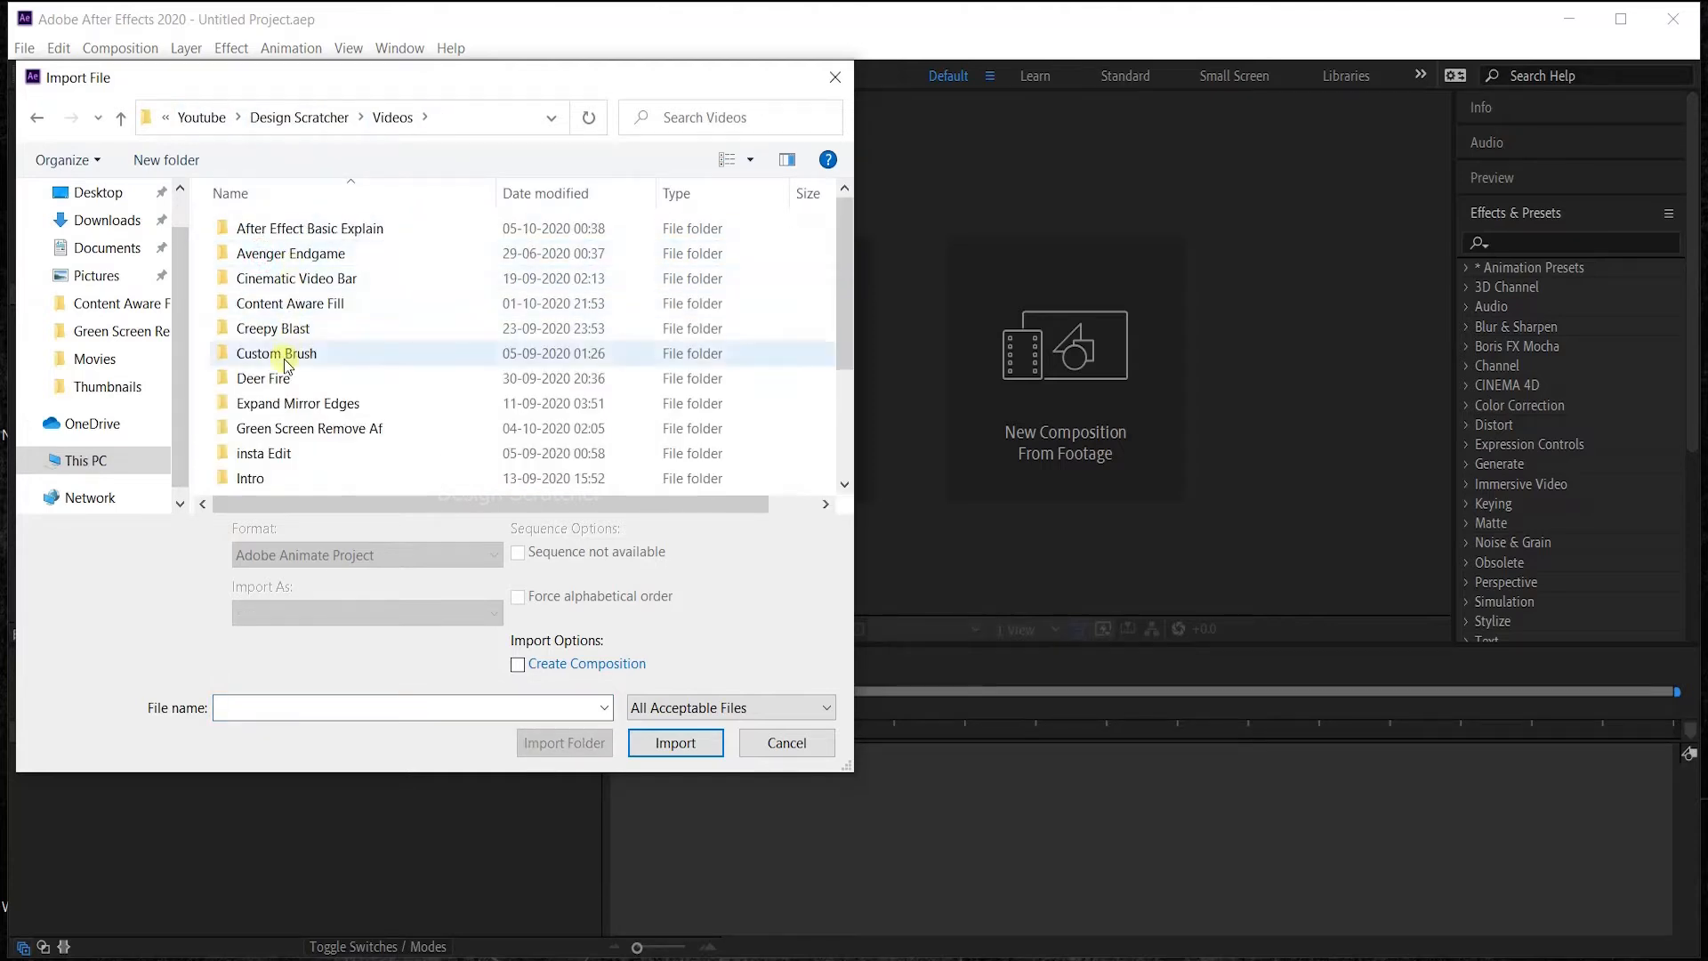
double_click(287, 229)
double_click(260, 239)
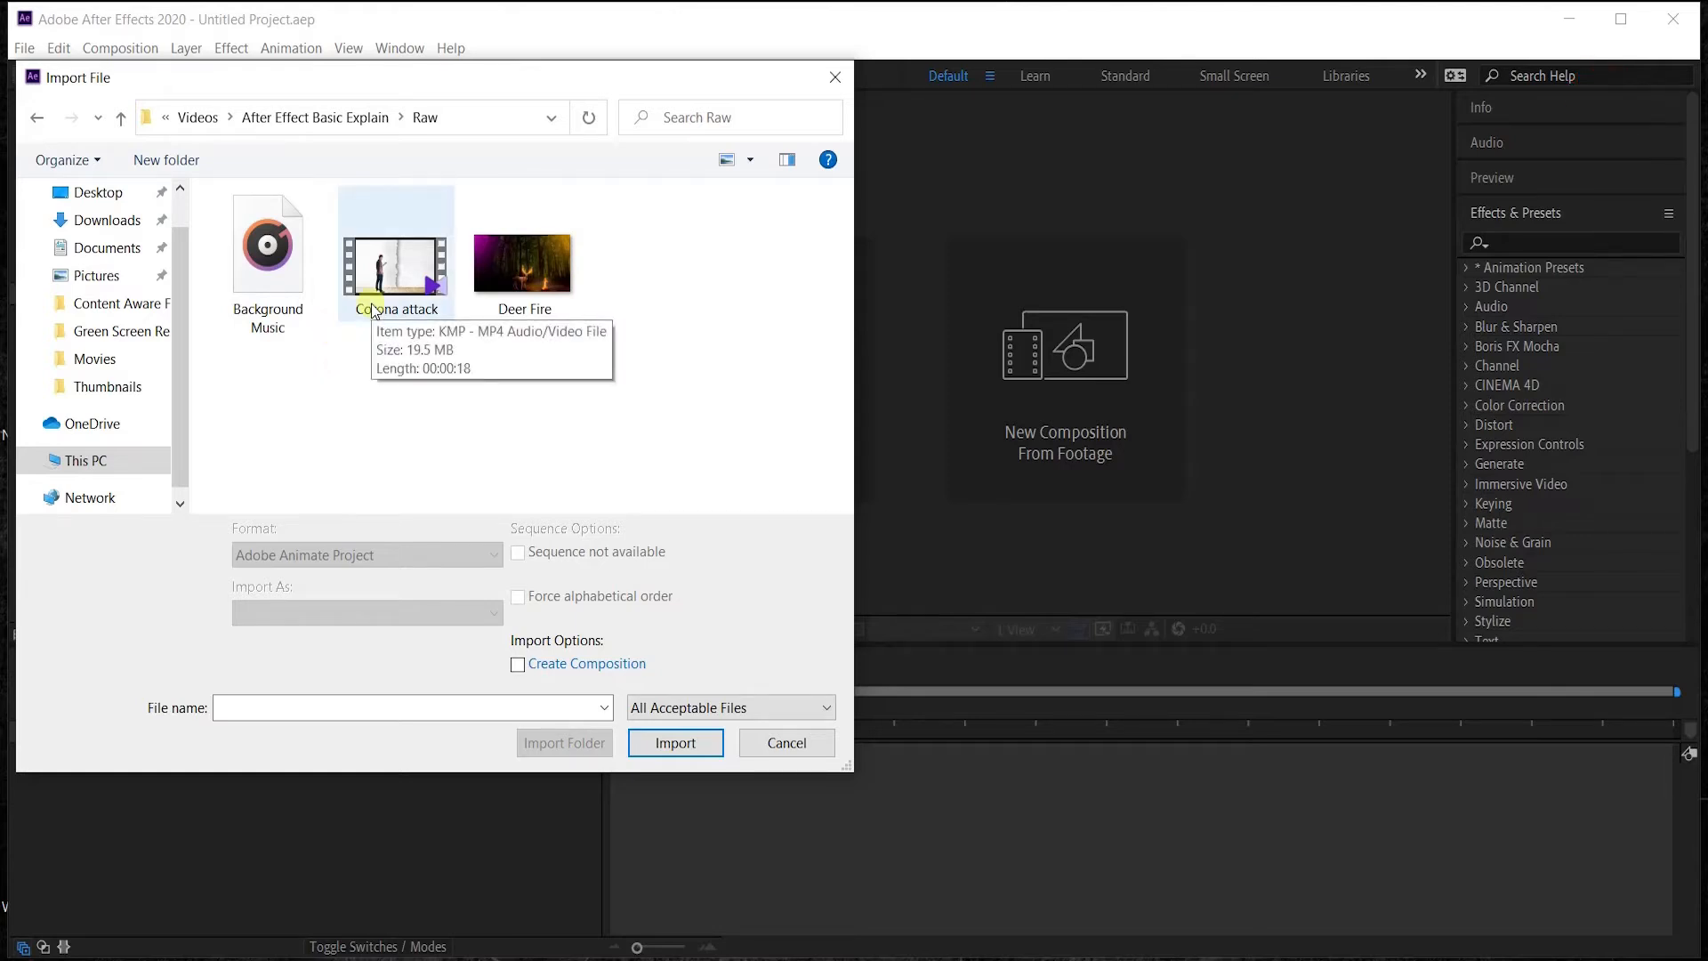
left_click(546, 312)
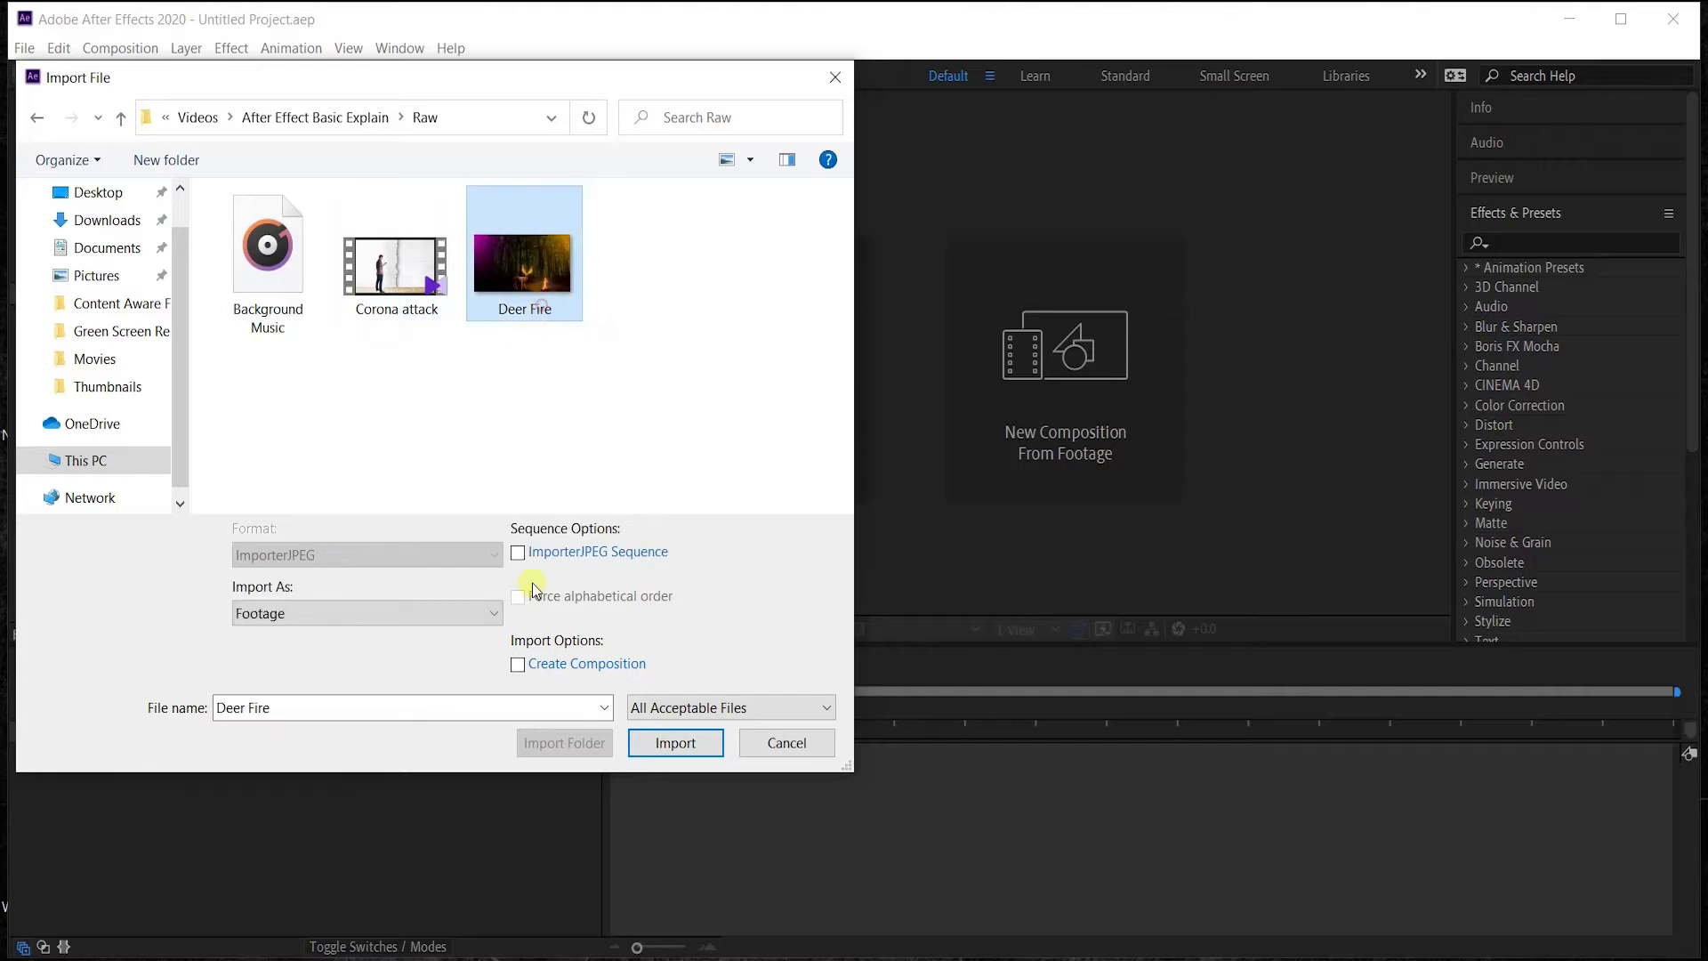
left_click(694, 744)
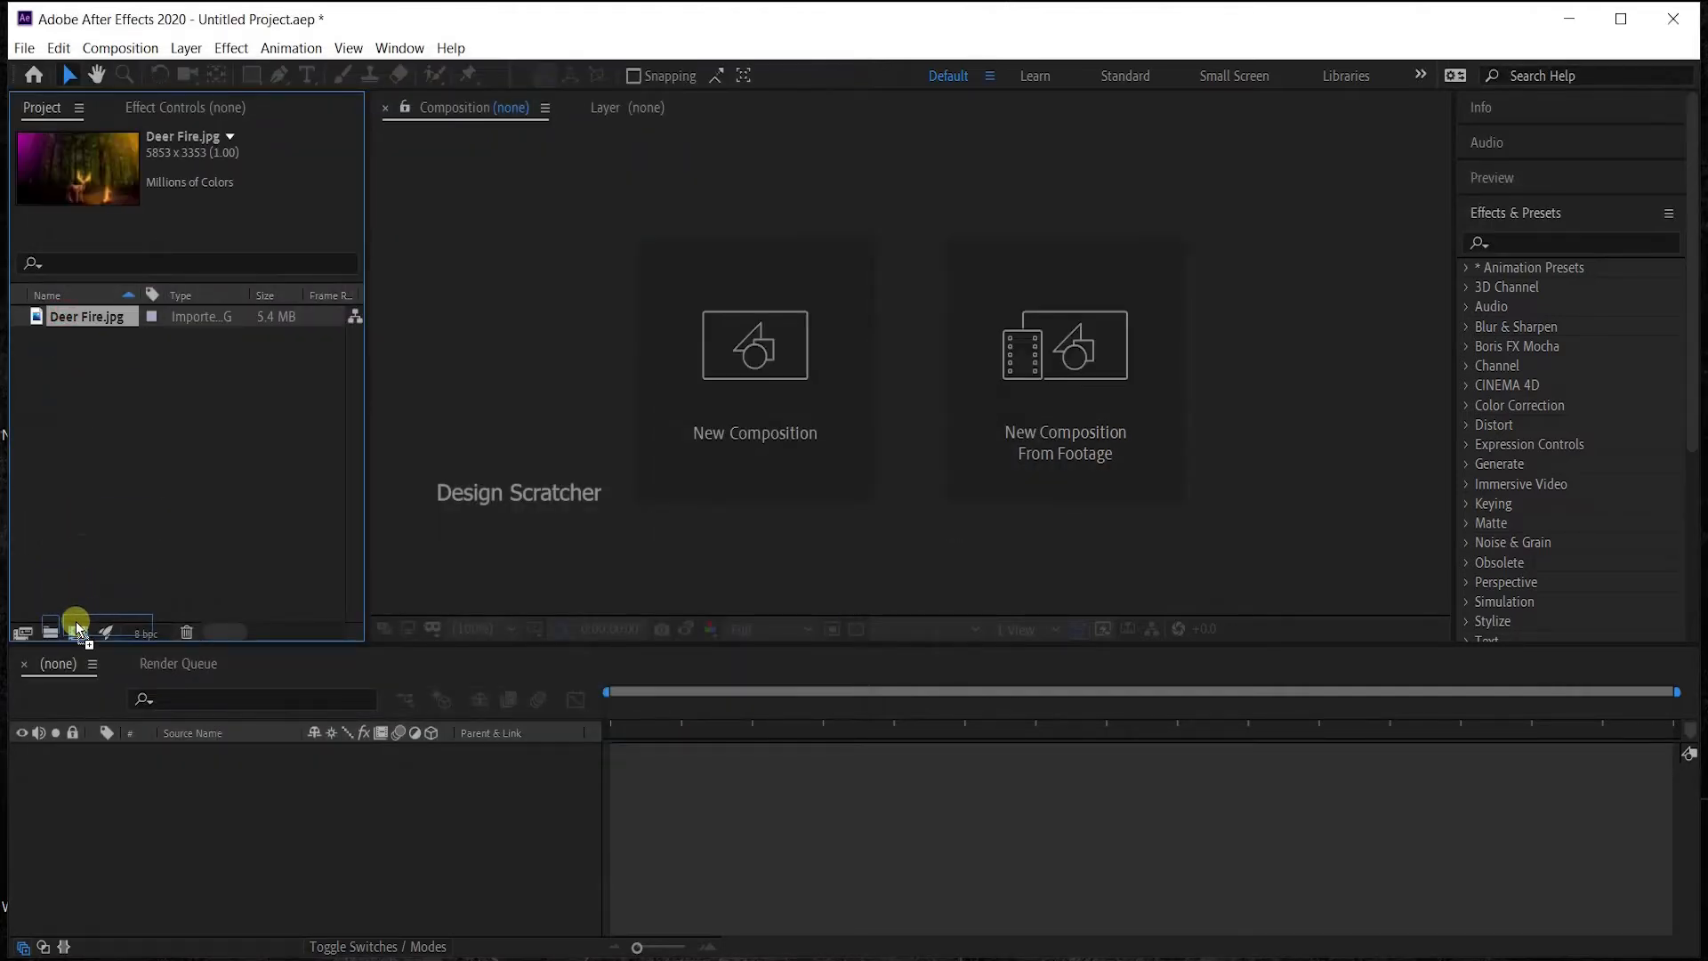
Create a composition directly from the Deer Fire.jpg footage so it takes on the image's dimensions.
left_click_drag(94, 317, 78, 636)
left_click(1075, 658)
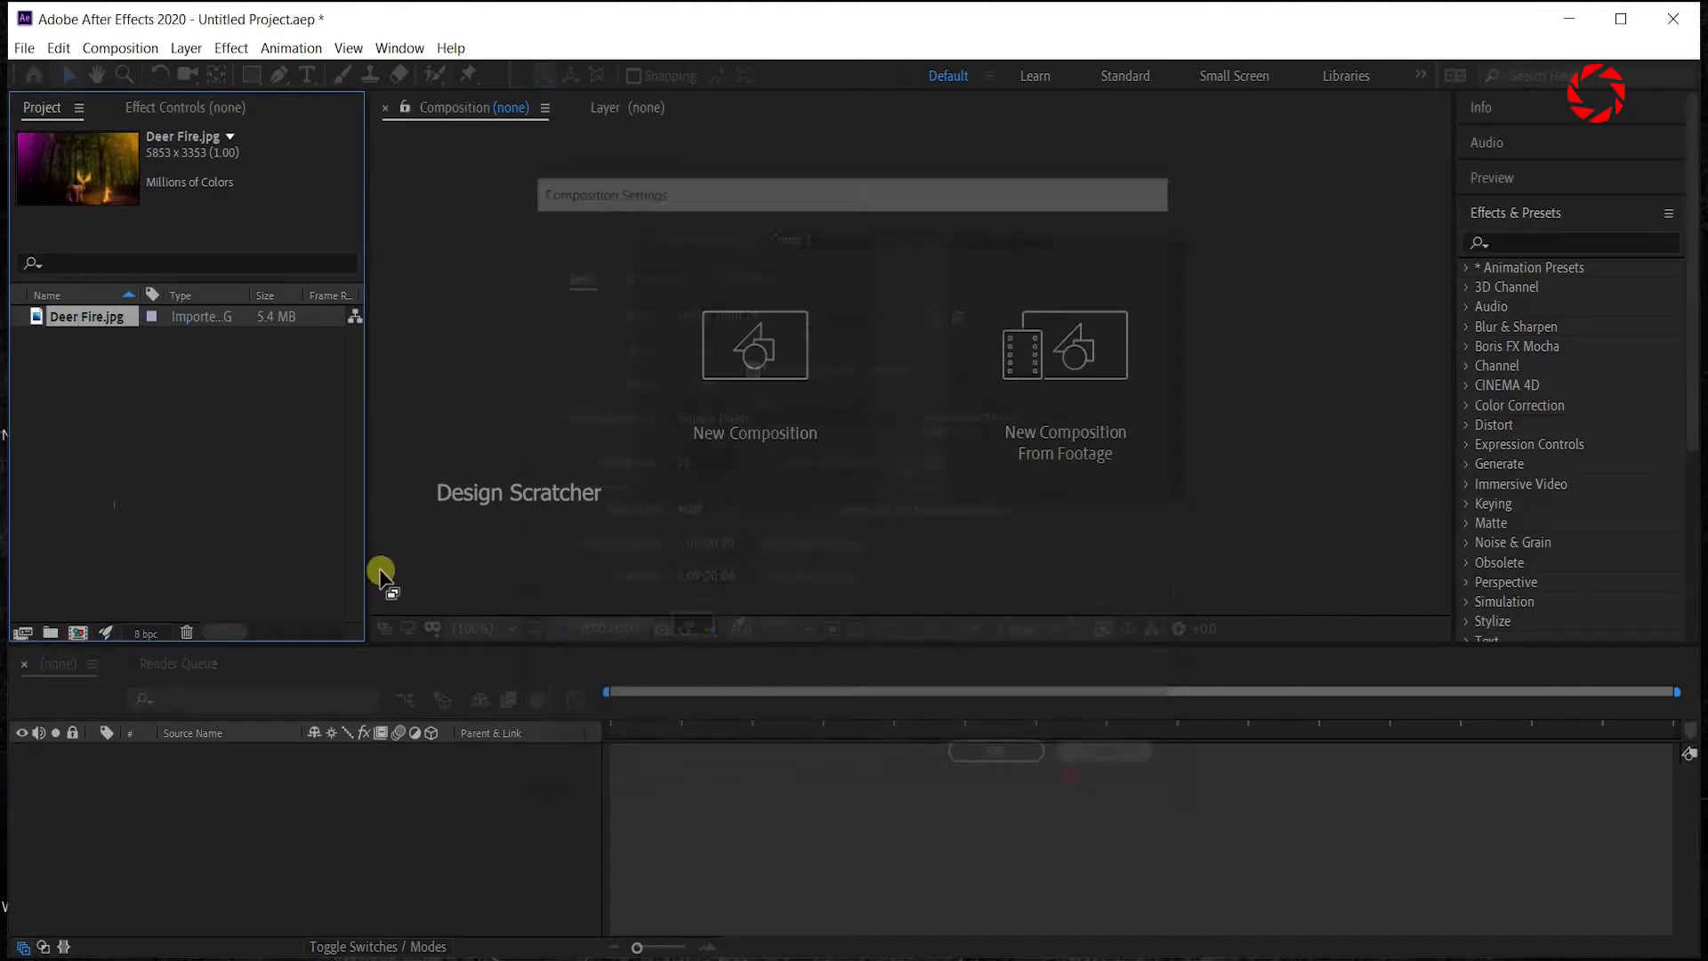
left_click_drag(71, 334, 77, 631)
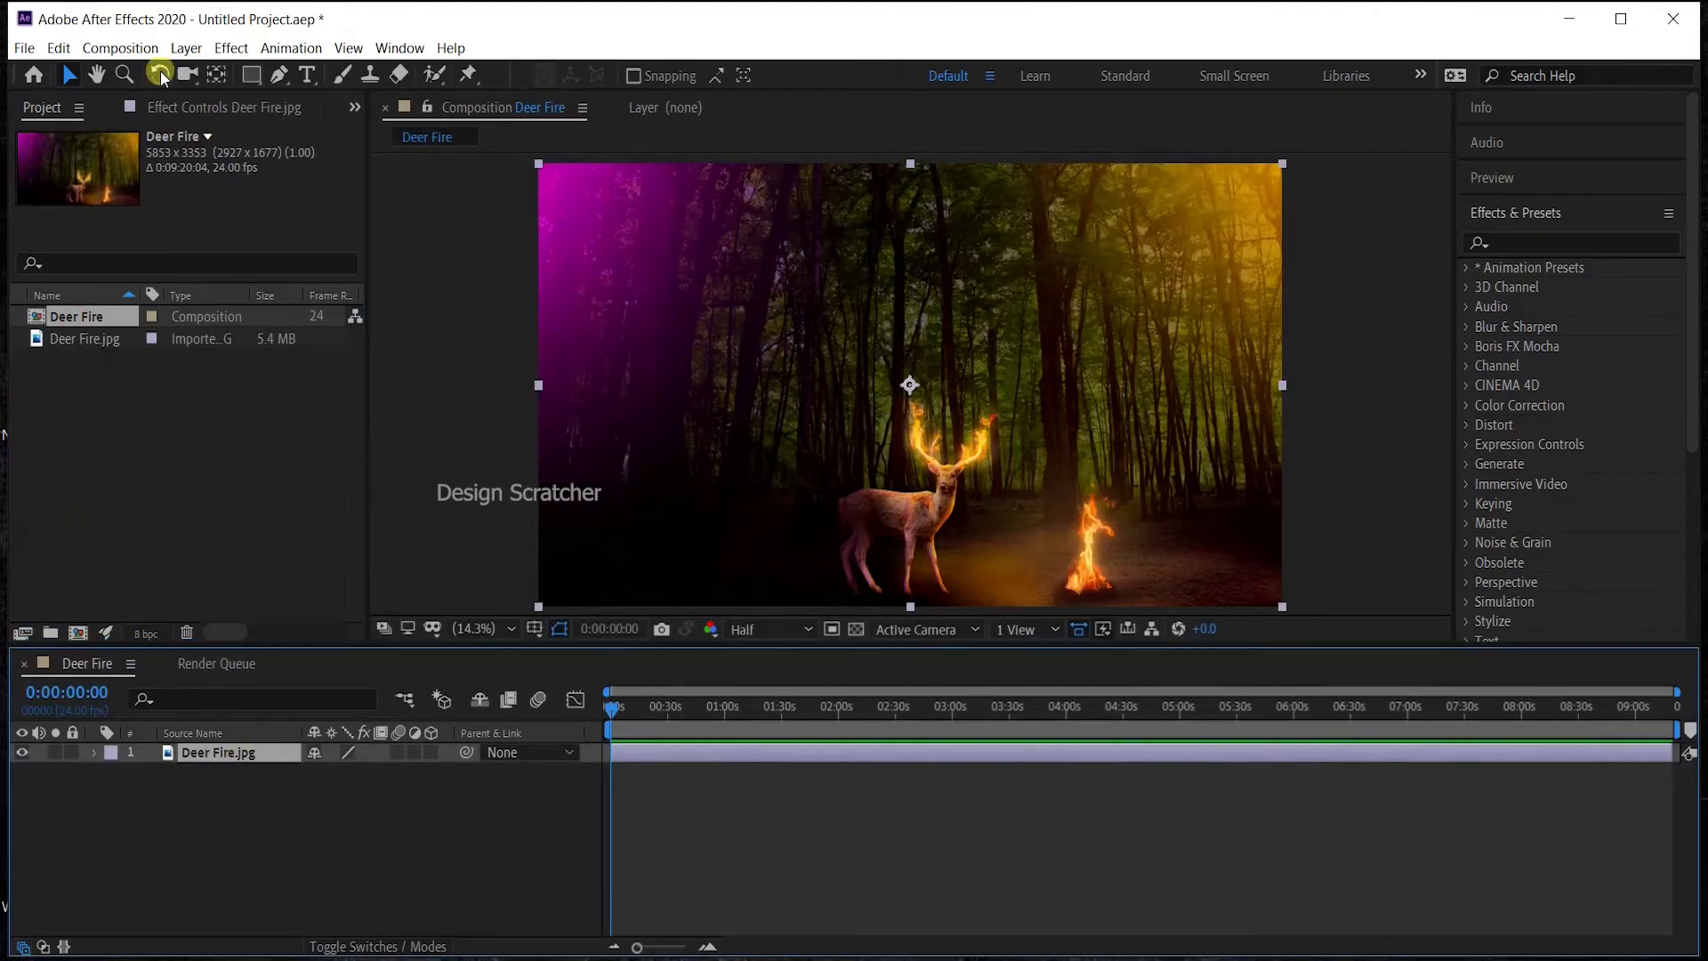
Check the Deer Fire composition's settings without changing them, and delete the composition from the project.
left_click(120, 48)
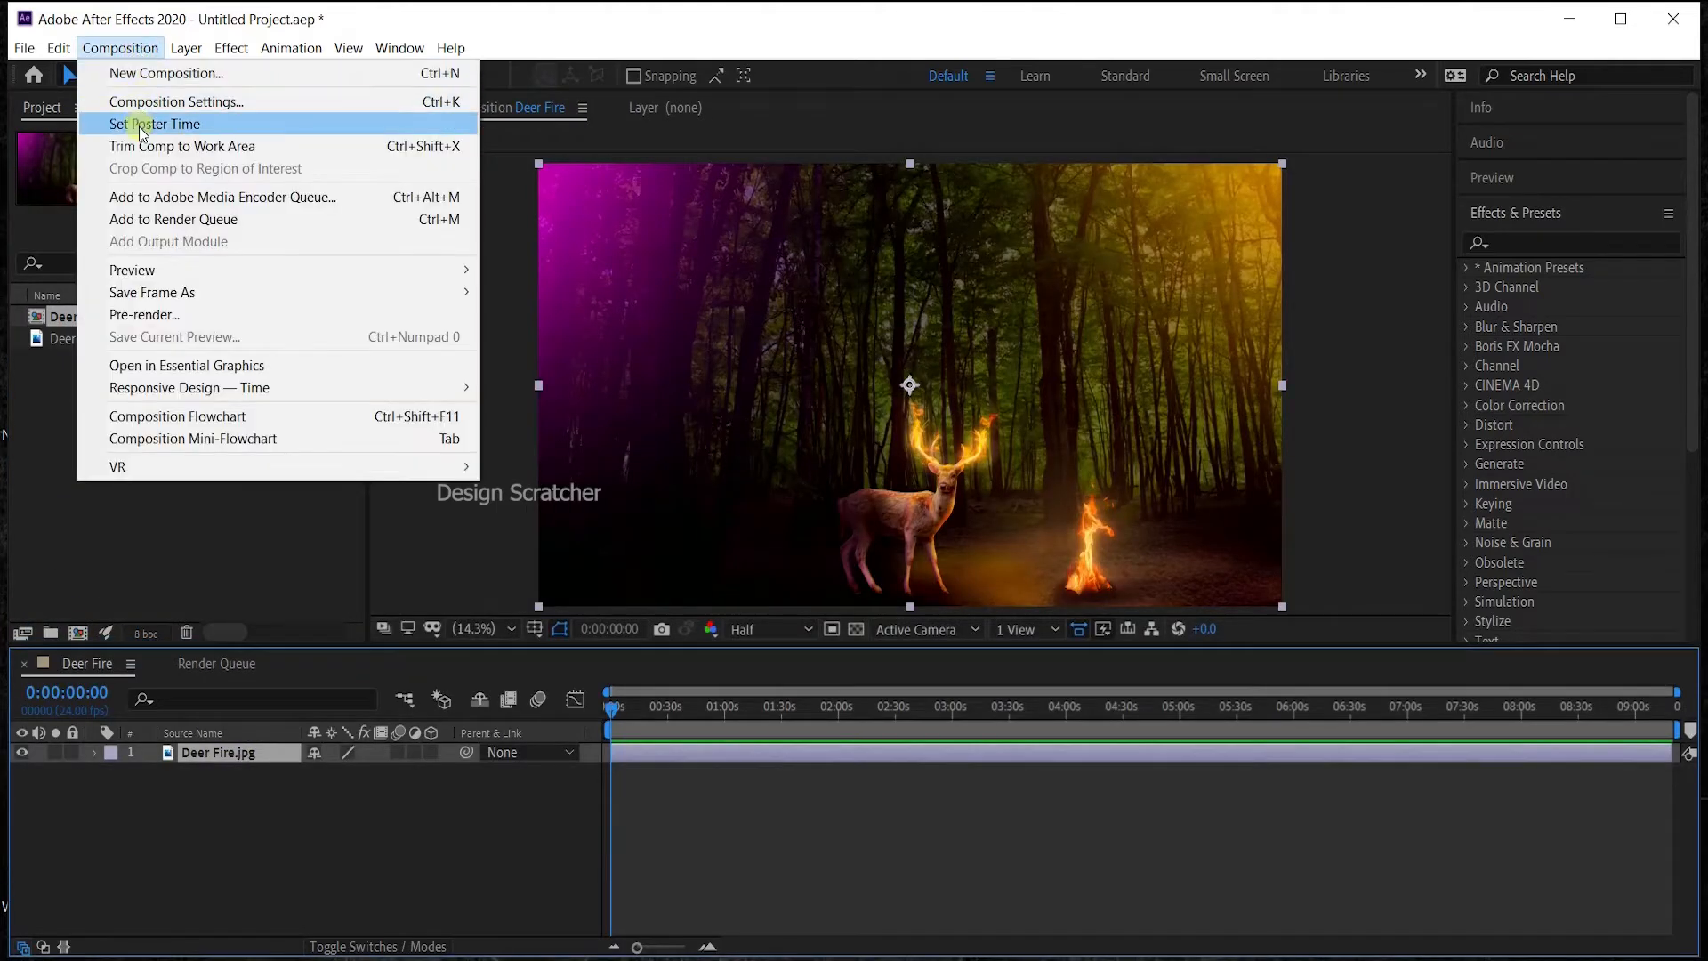
left_click(442, 104)
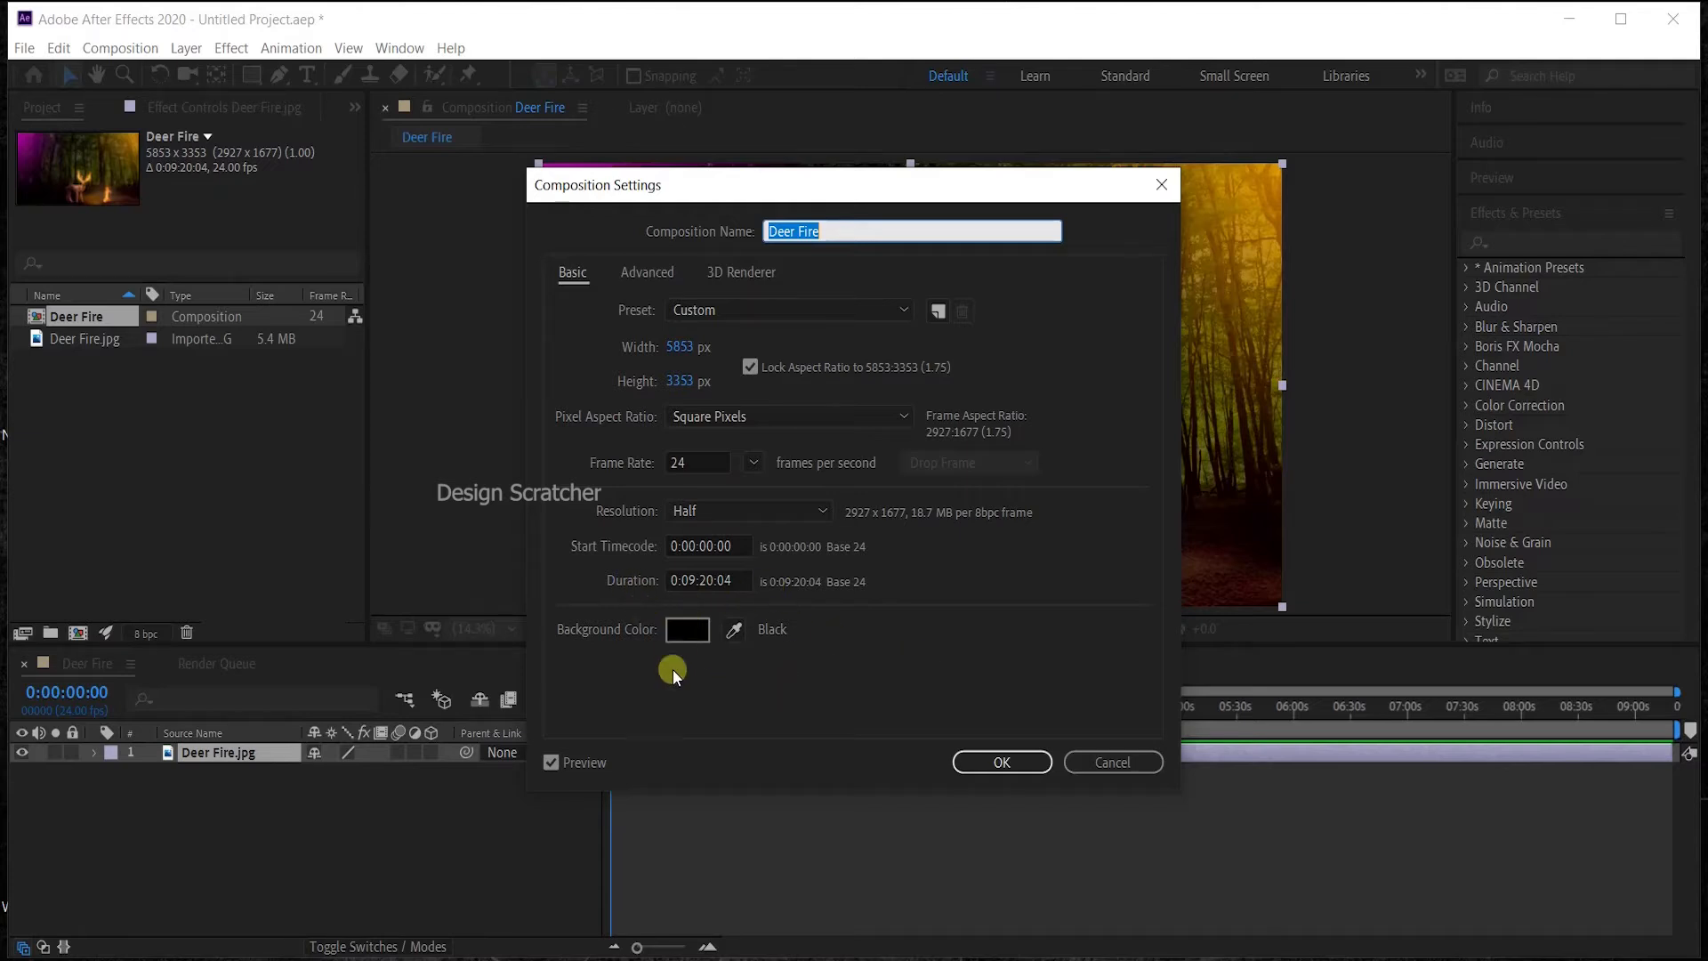
left_click(1102, 762)
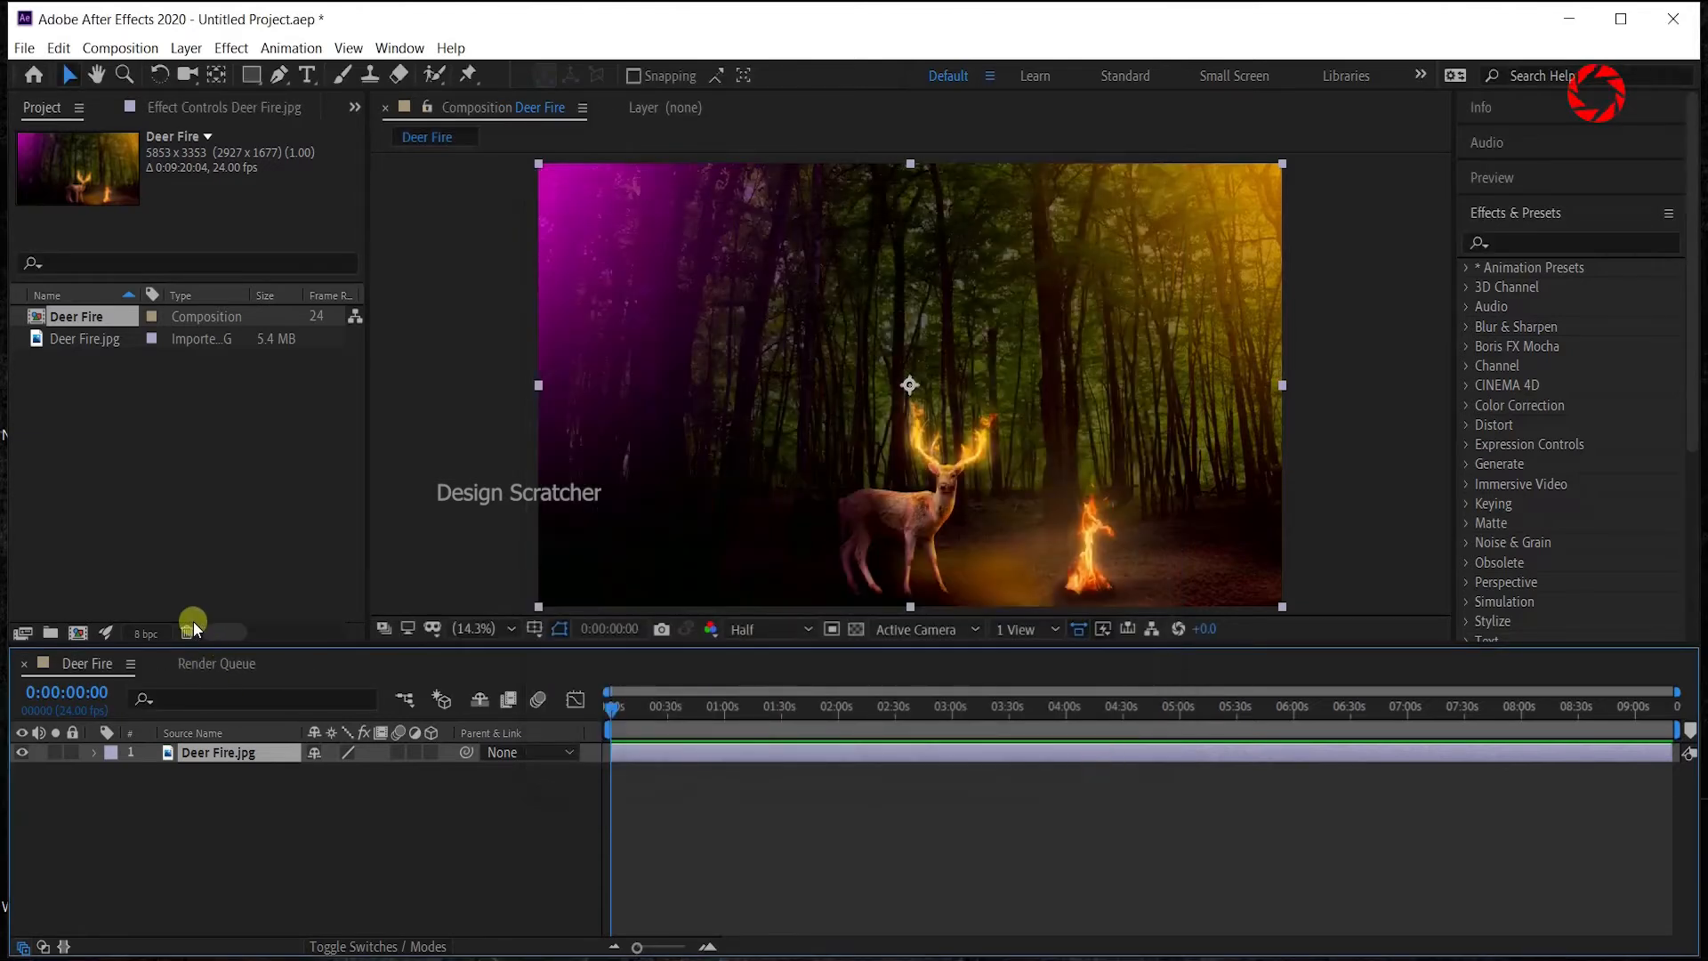
left_click(192, 625)
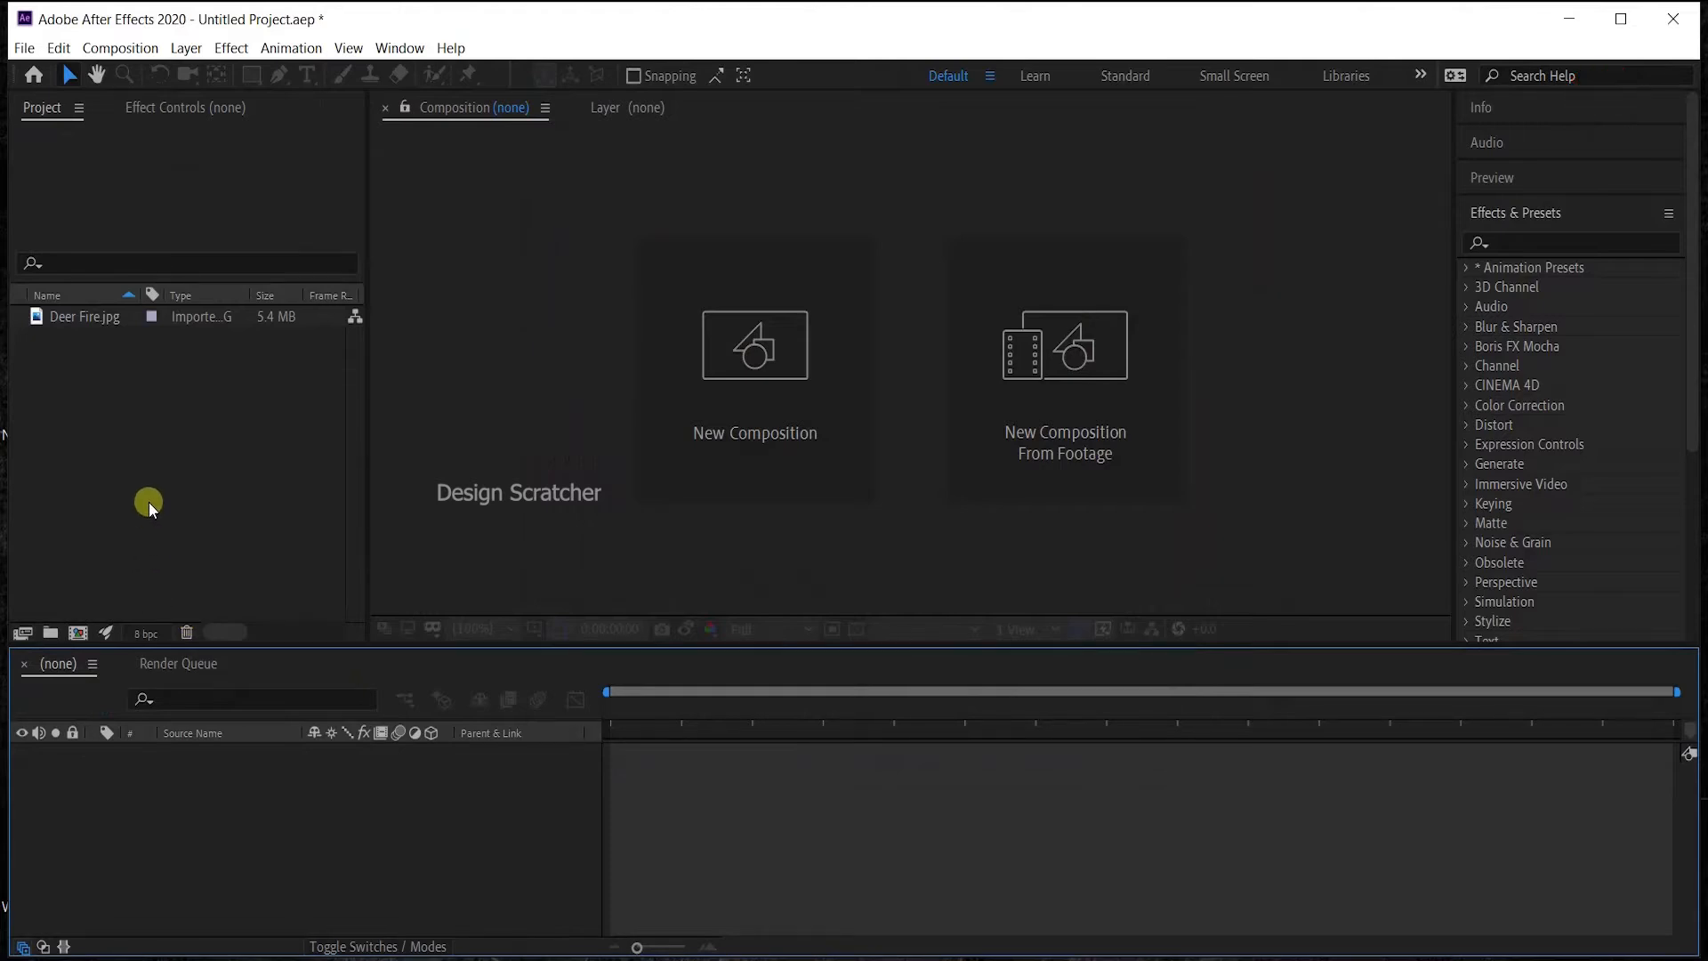
left_click(148, 500)
double_click(148, 499)
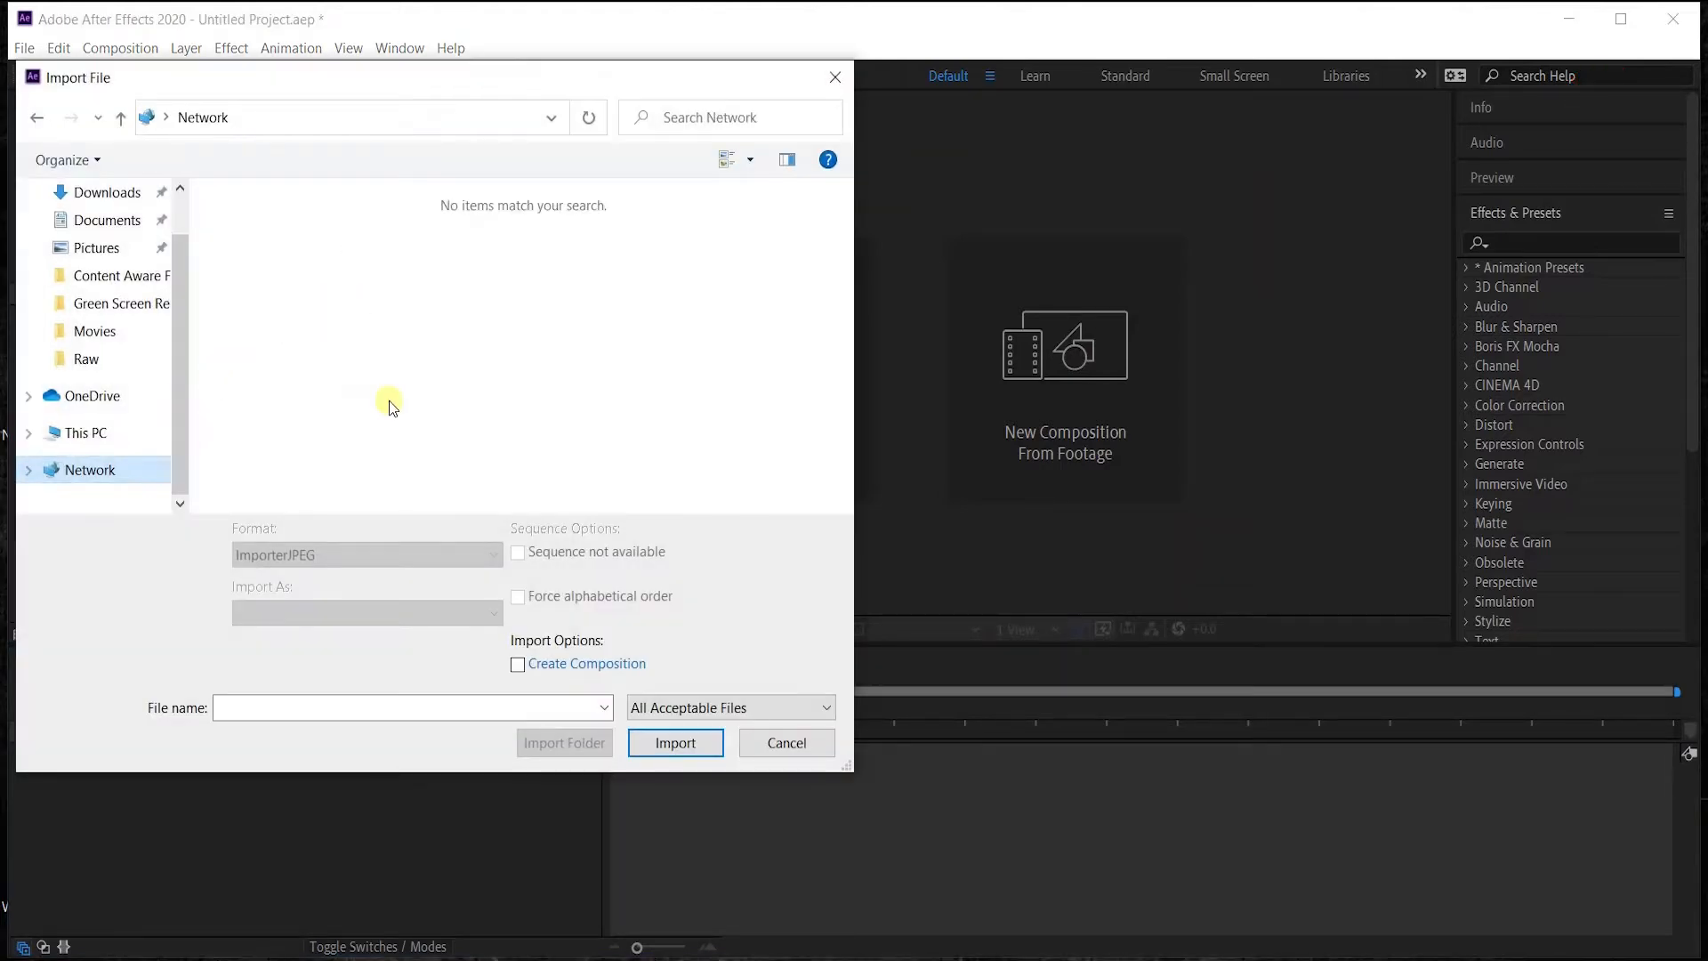
left_click(777, 751)
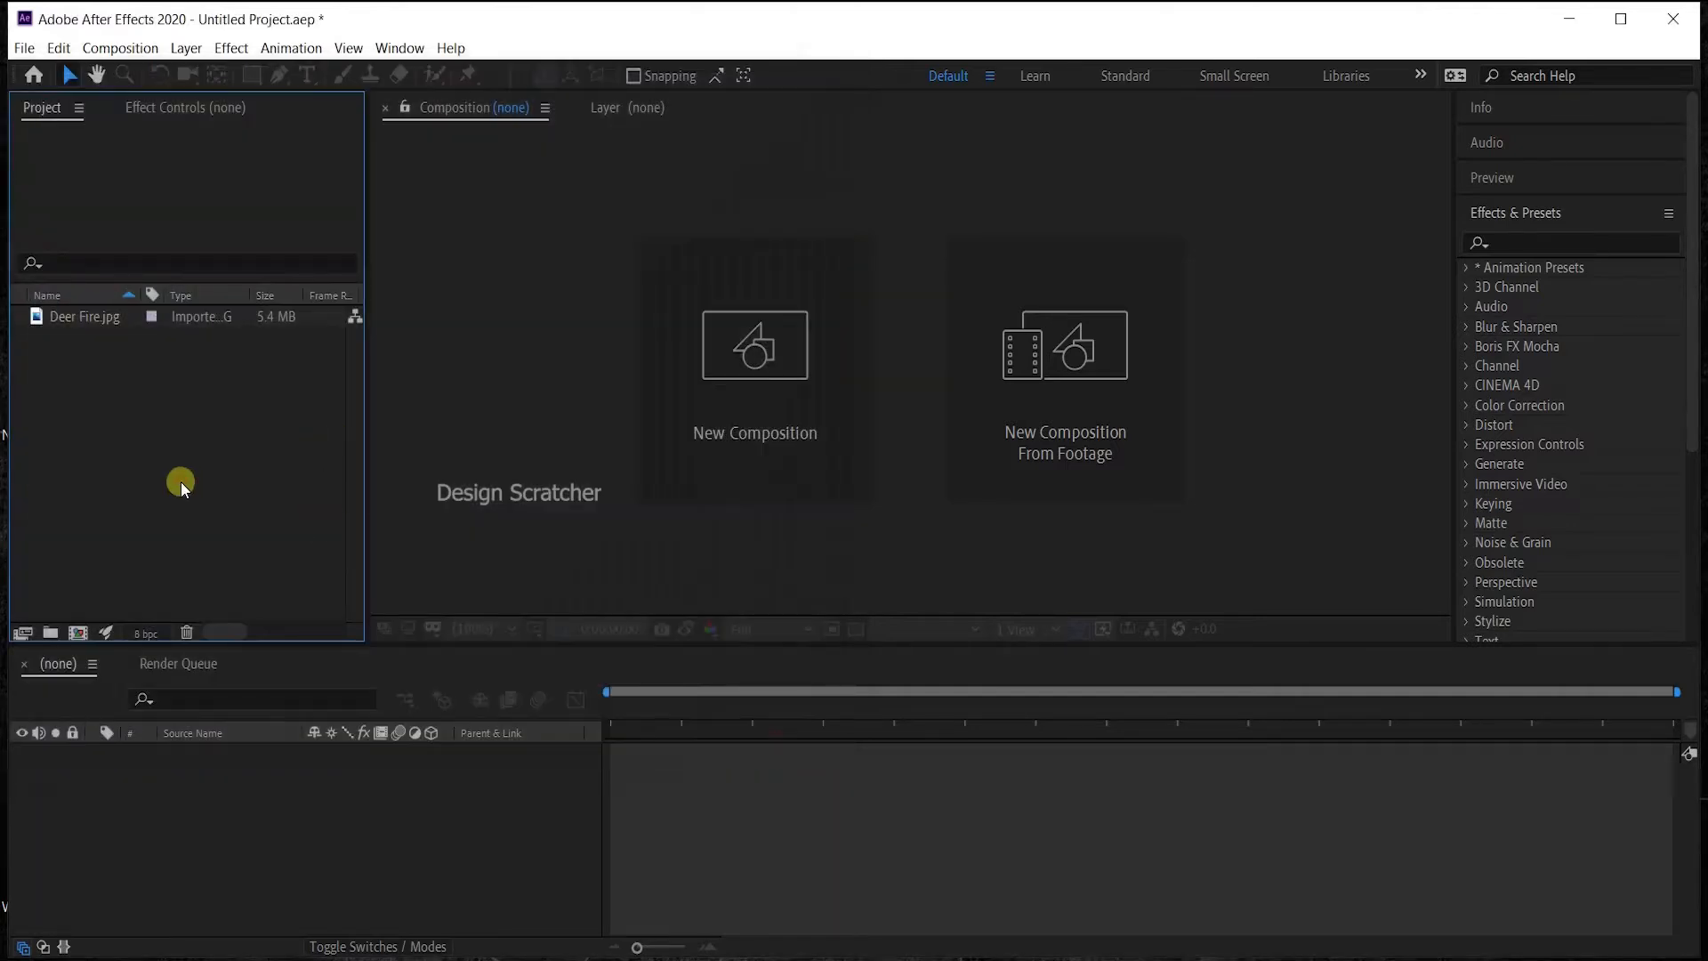
Import the Corona attack video from the Raw folder as footage and create a composition directly from it.
double_click(179, 483)
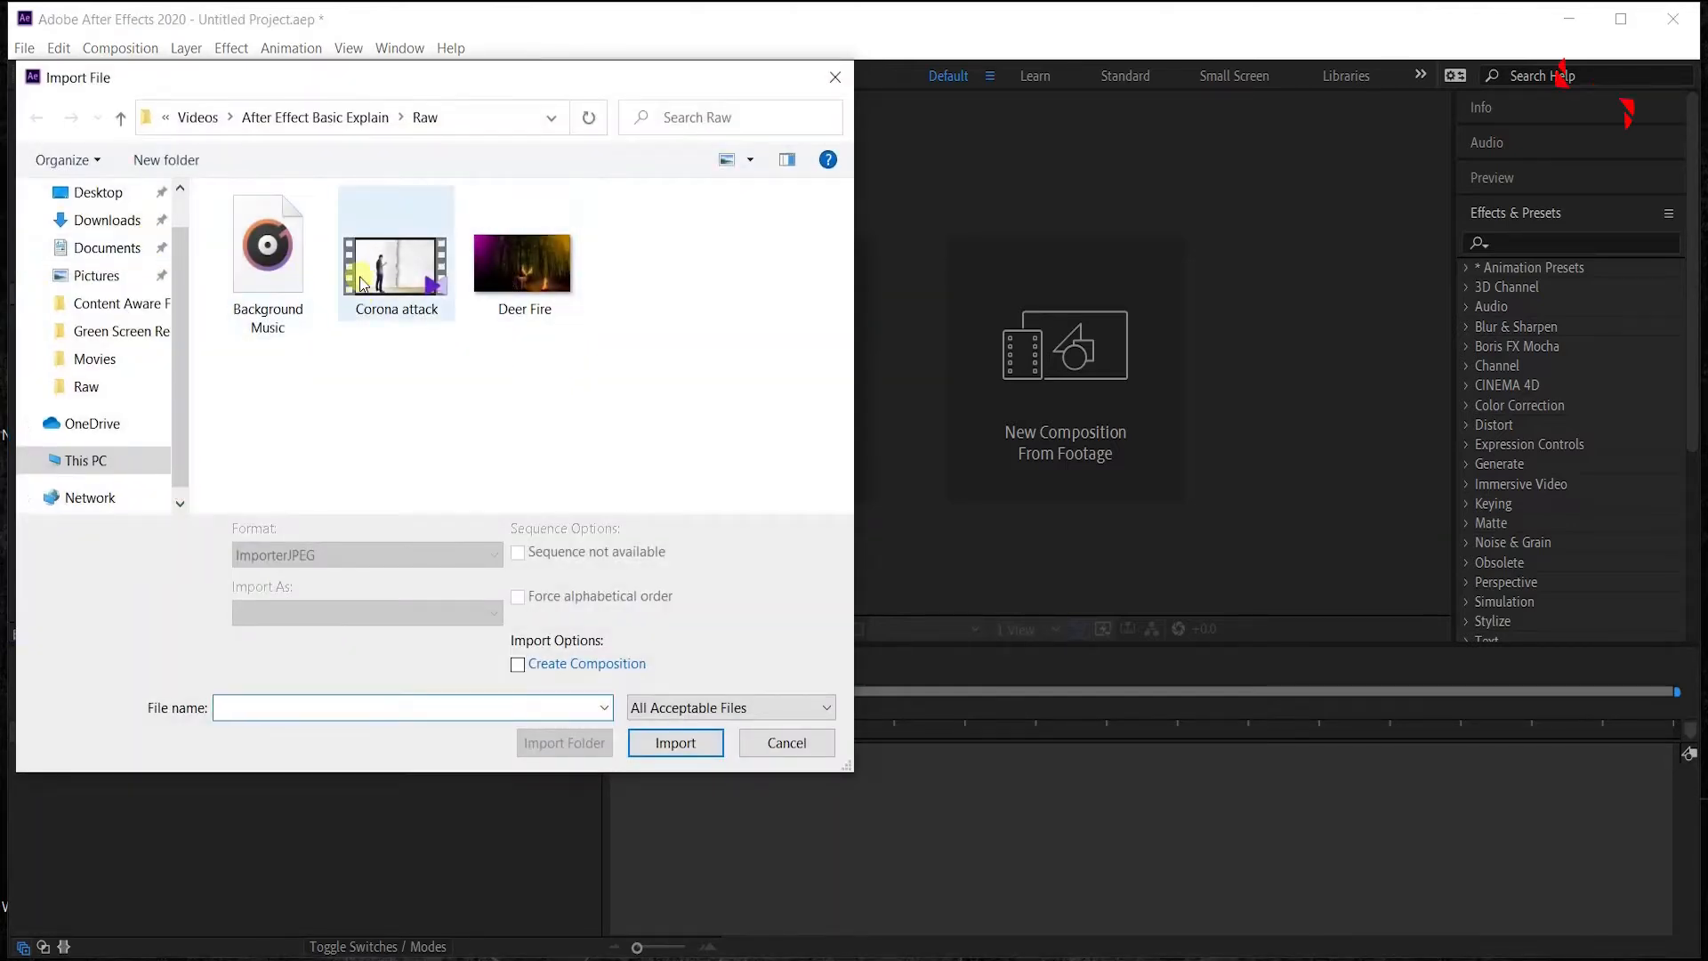
left_click(375, 273)
left_click(673, 743)
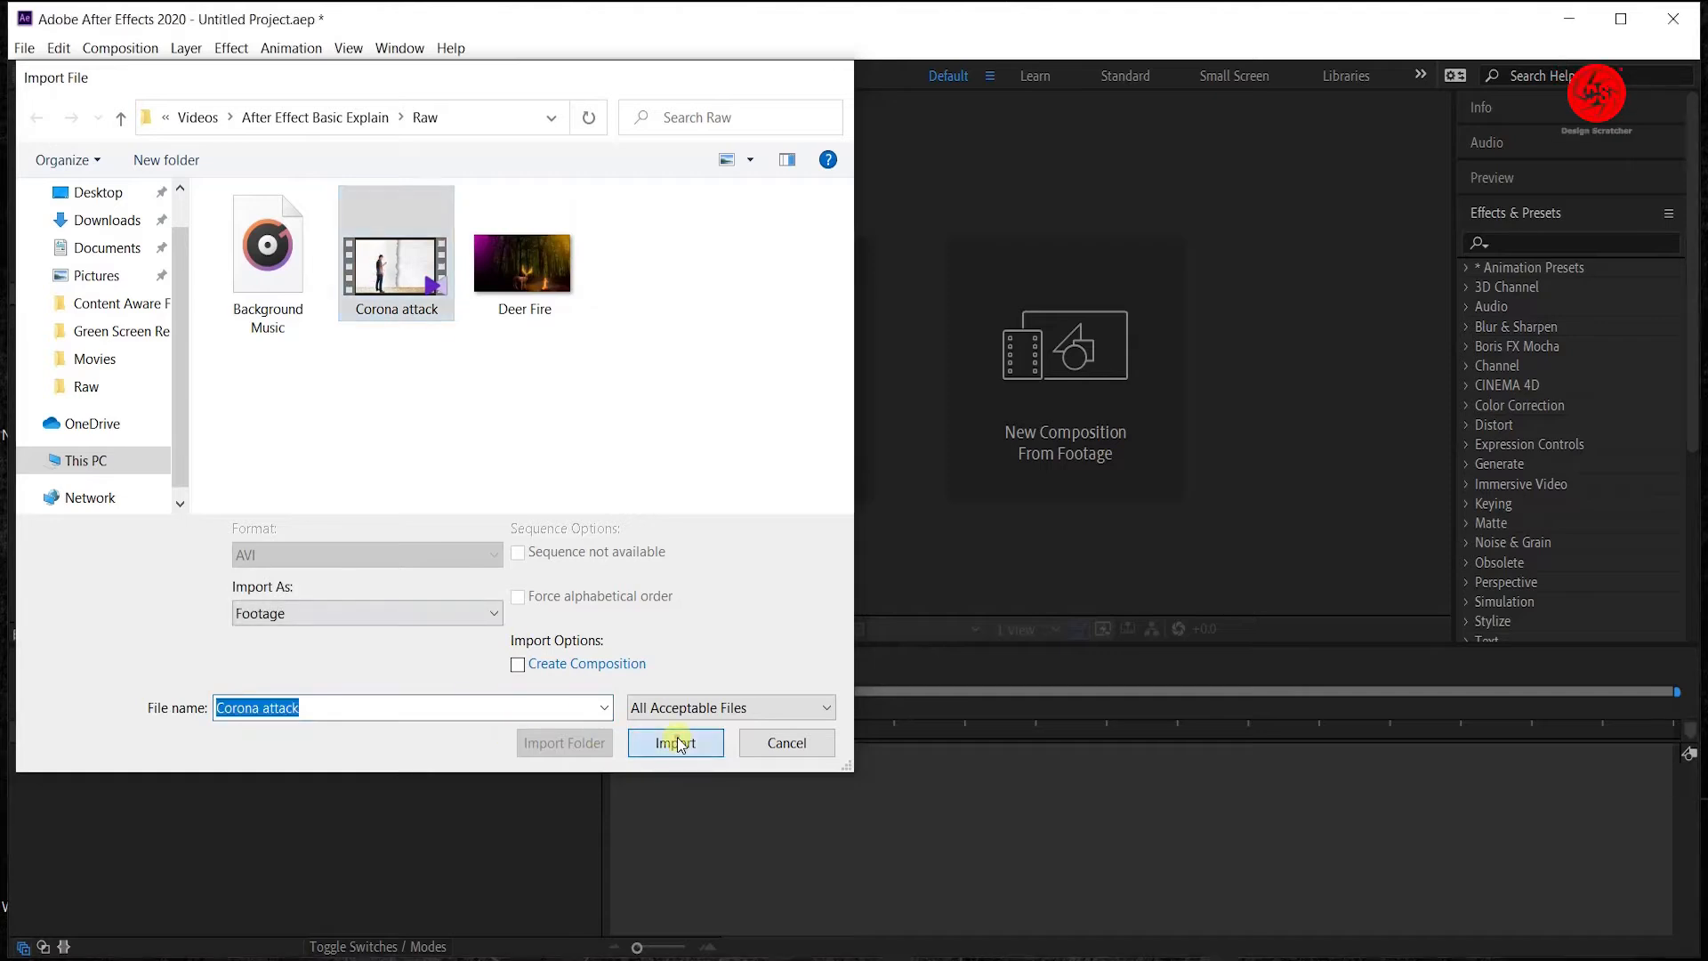
left_click_drag(94, 314, 83, 637)
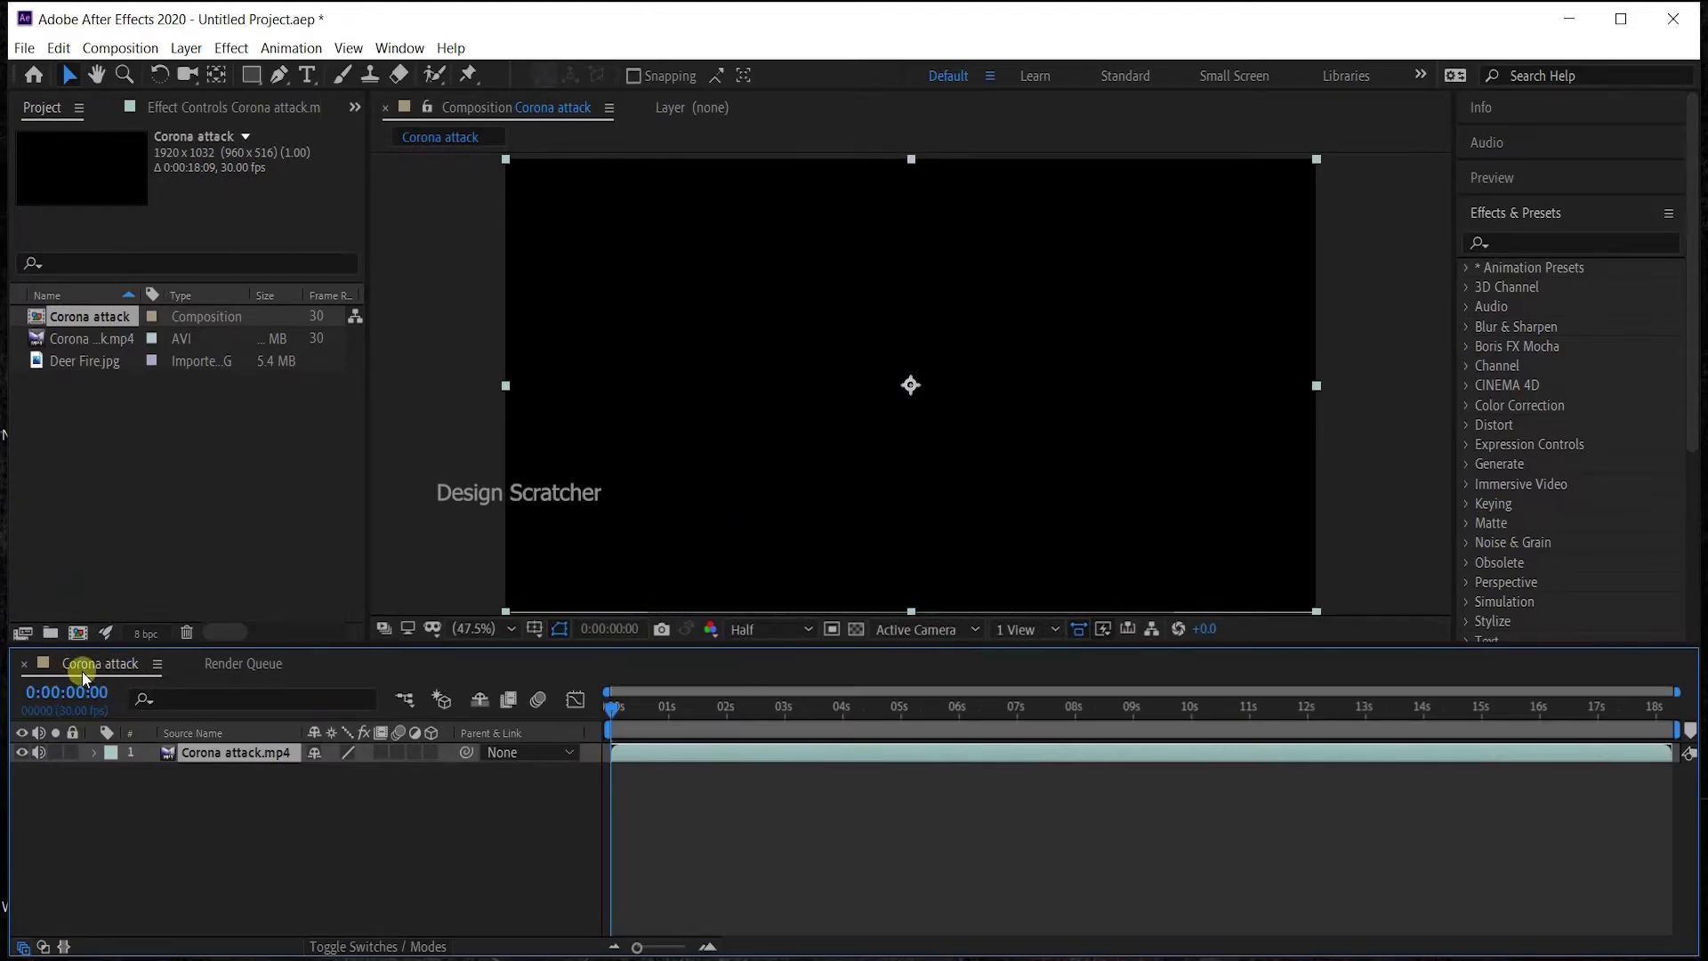
Check the Corona attack composition's size, frame rate and duration settings without changing them.
left_click(111, 50)
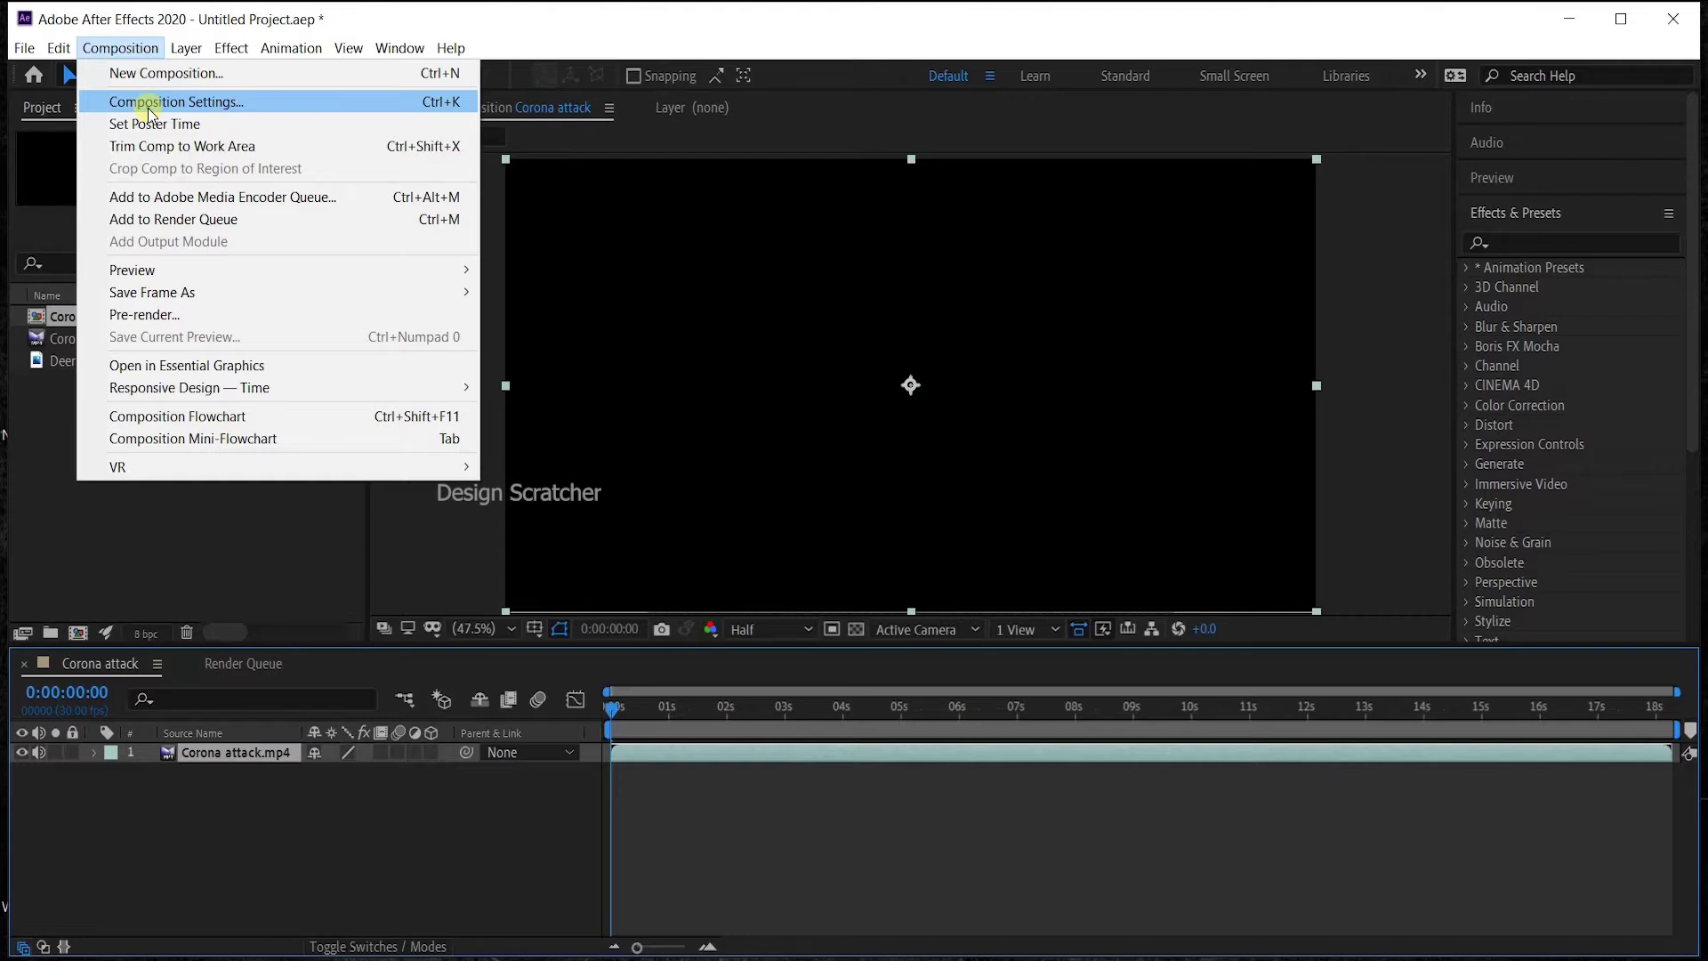
left_click(150, 102)
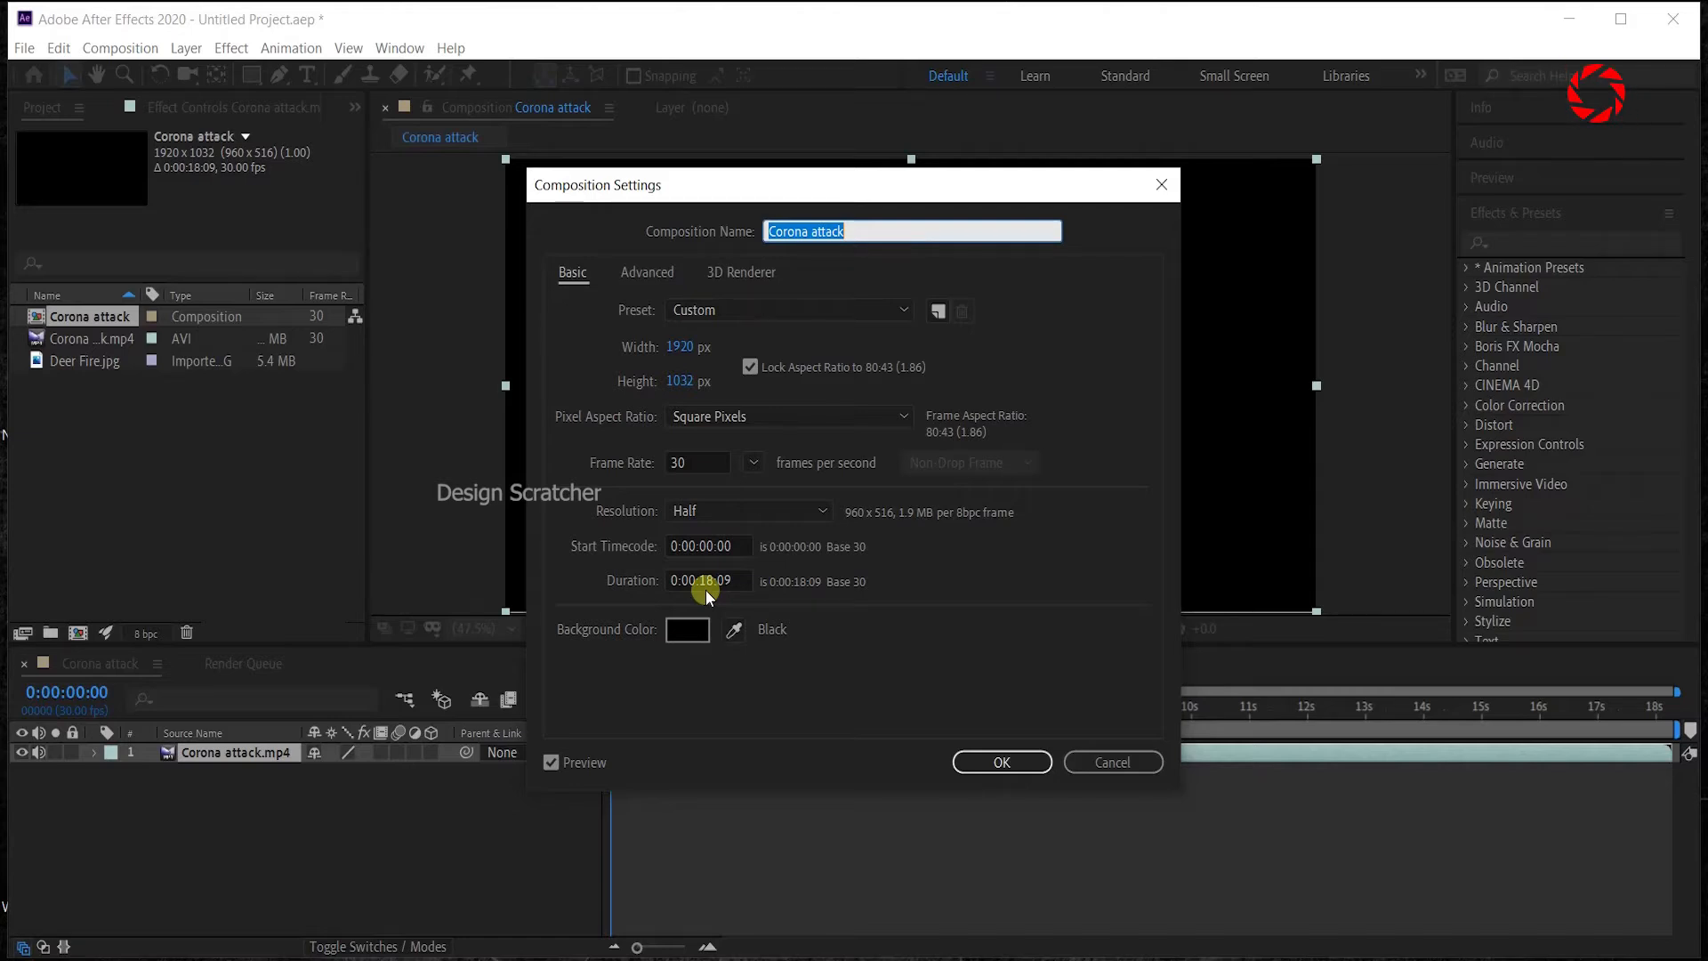
left_click(1104, 761)
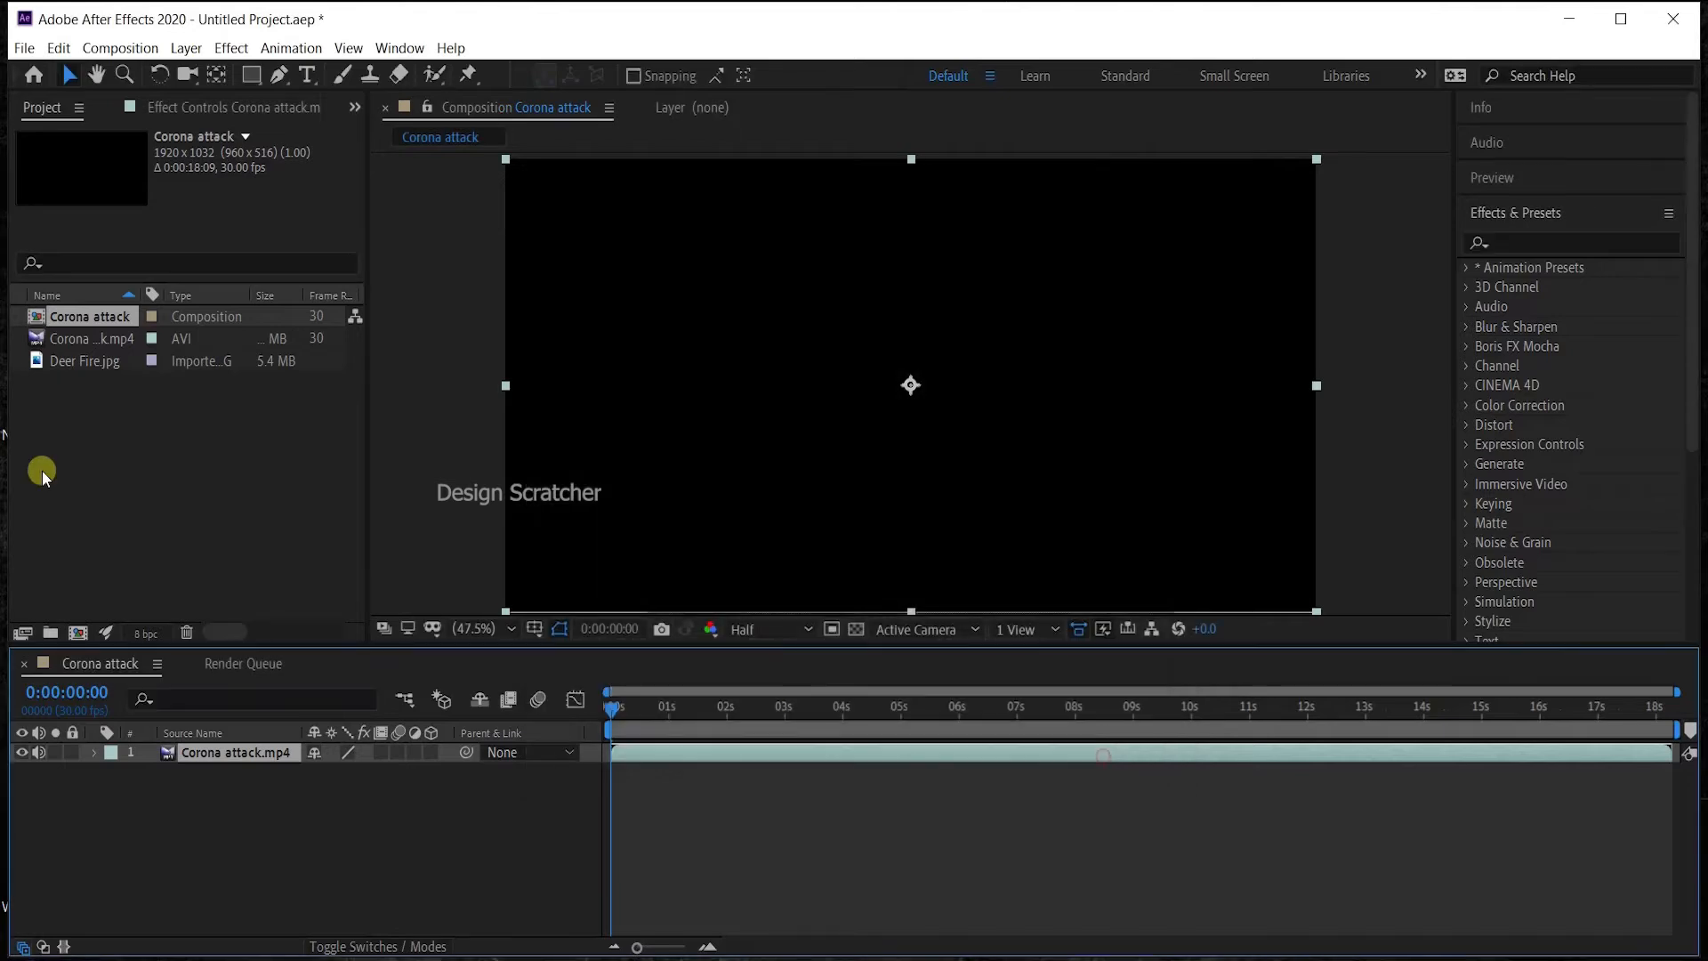
Add Deer Fire.jpg to the Corona attack composition as a layer beneath the video.
left_click(82, 363)
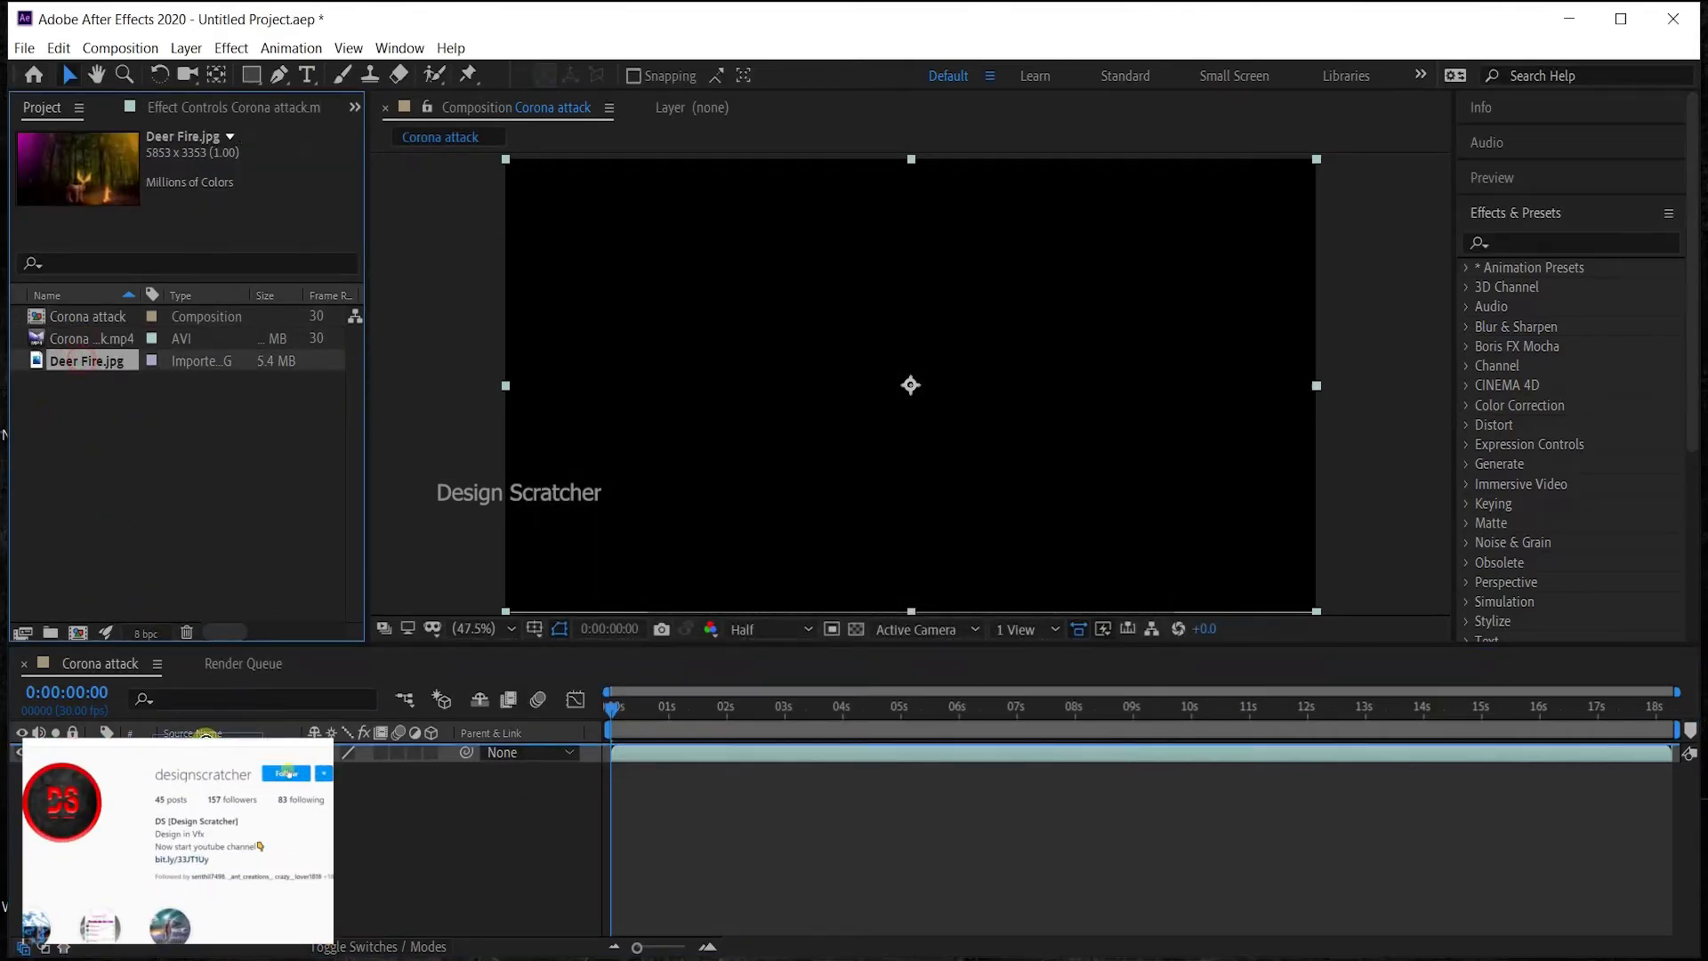
left_click_drag(206, 734, 207, 769)
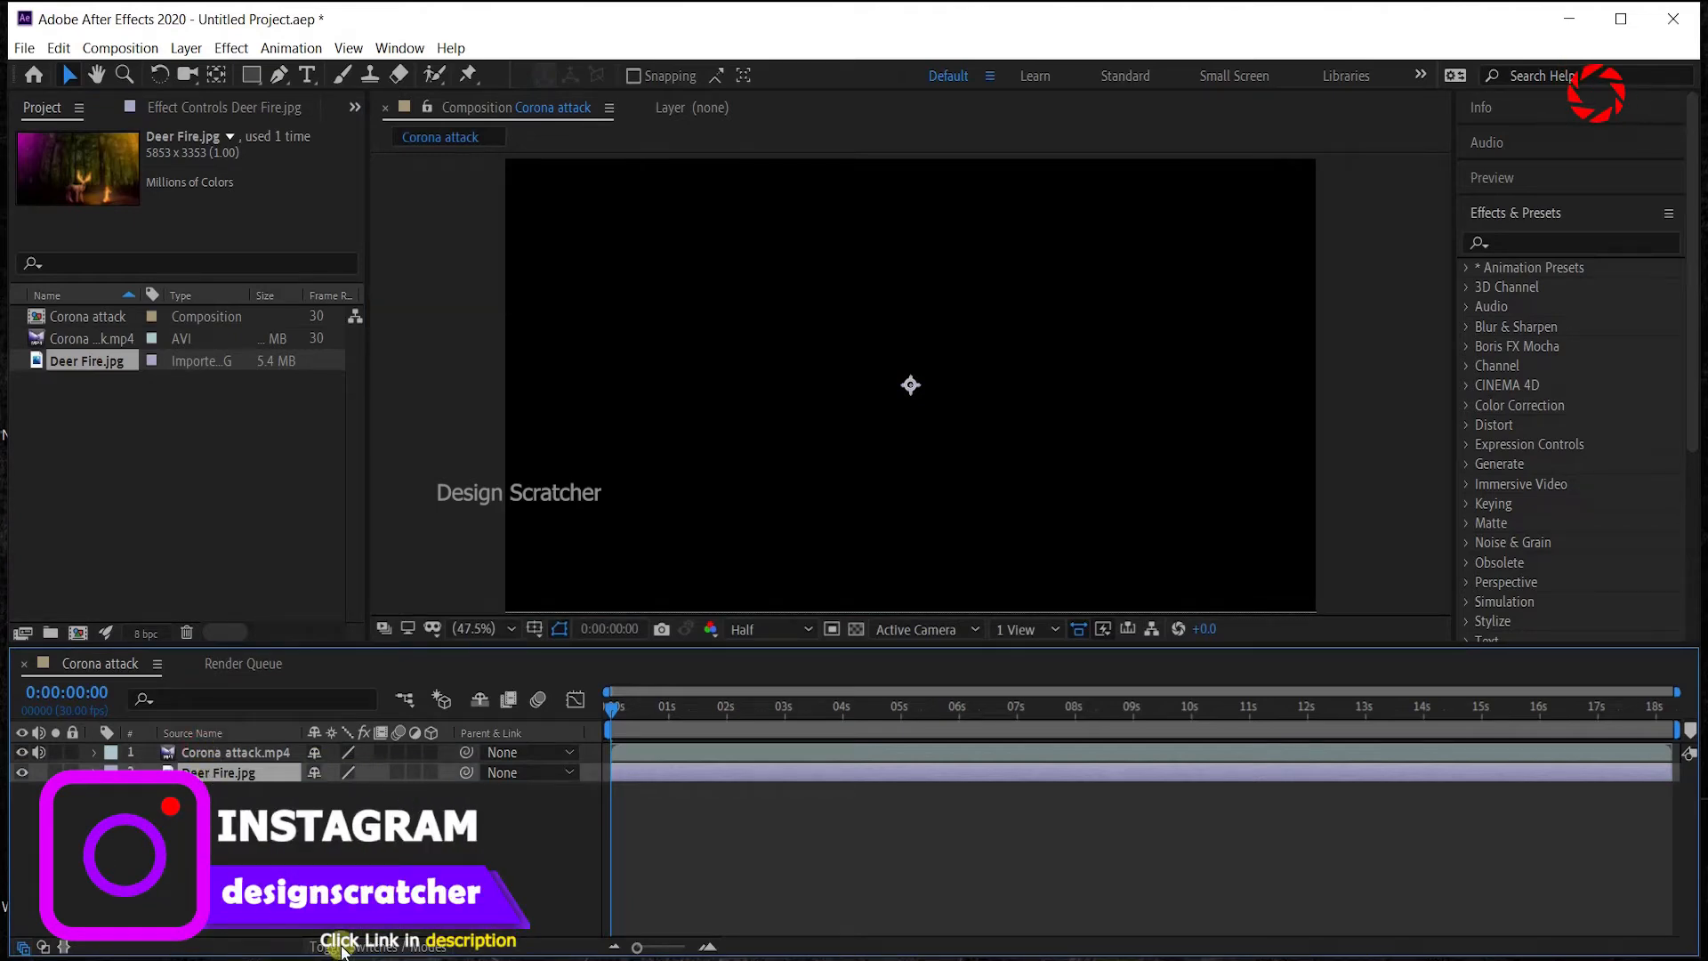
Toggle the timeline between layer switches and modes, and view the parent options of the Corona attack.mp4 layer.
left_click(389, 947)
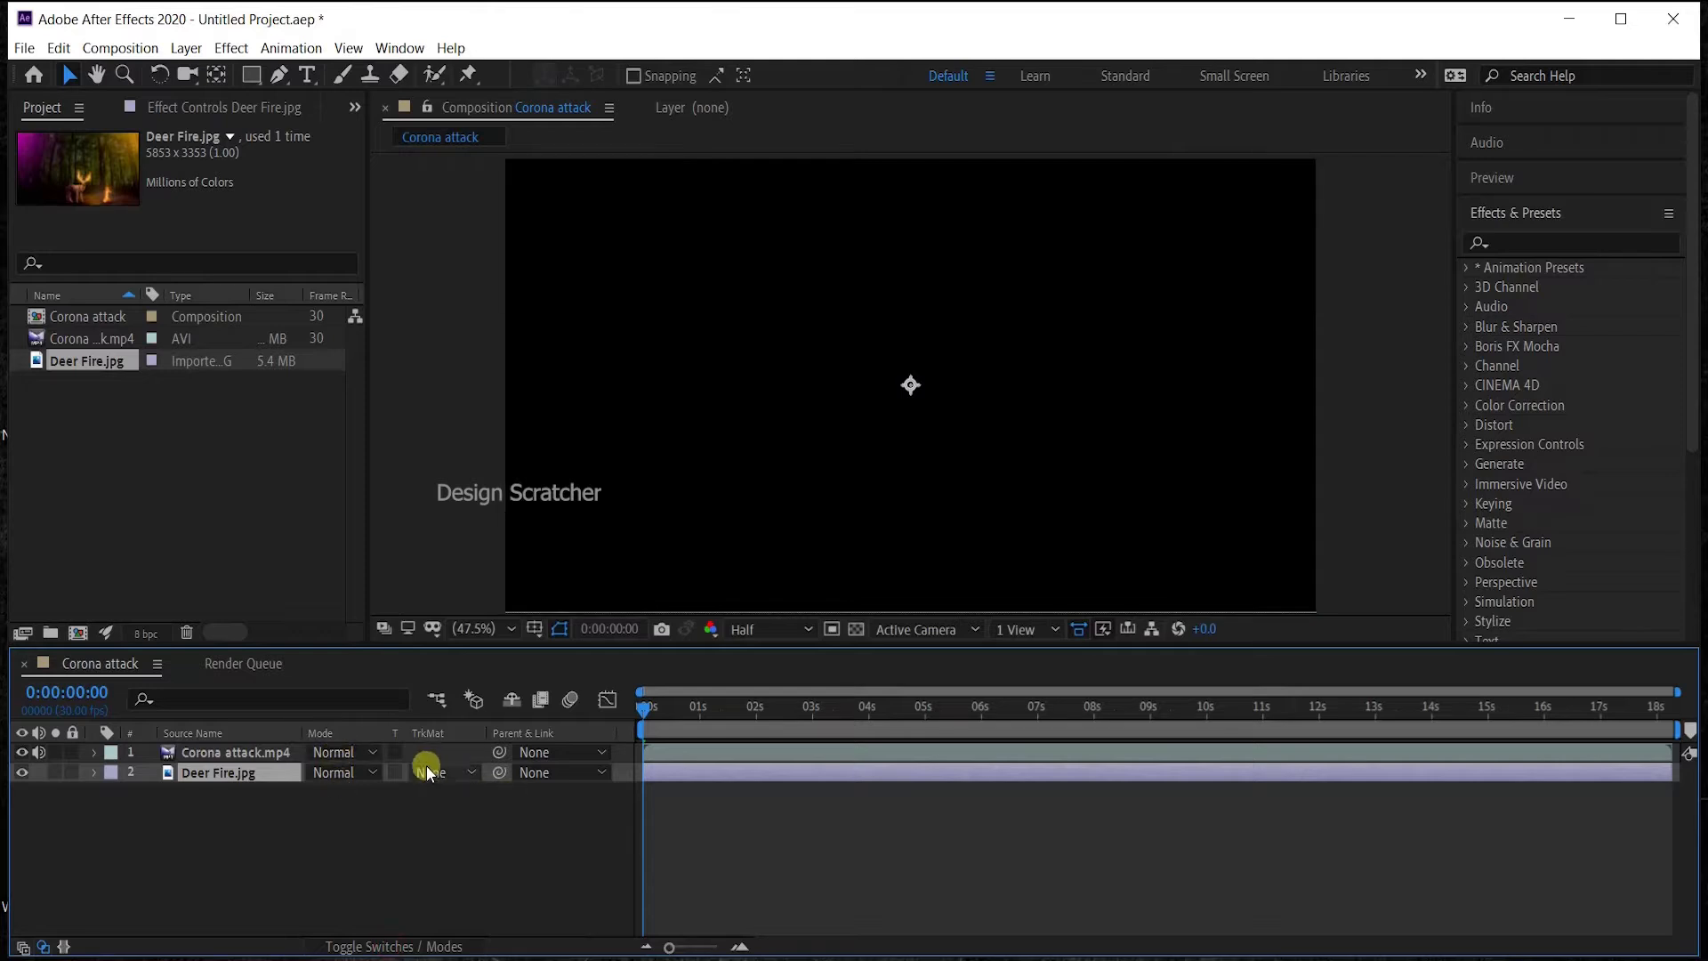
left_click(382, 946)
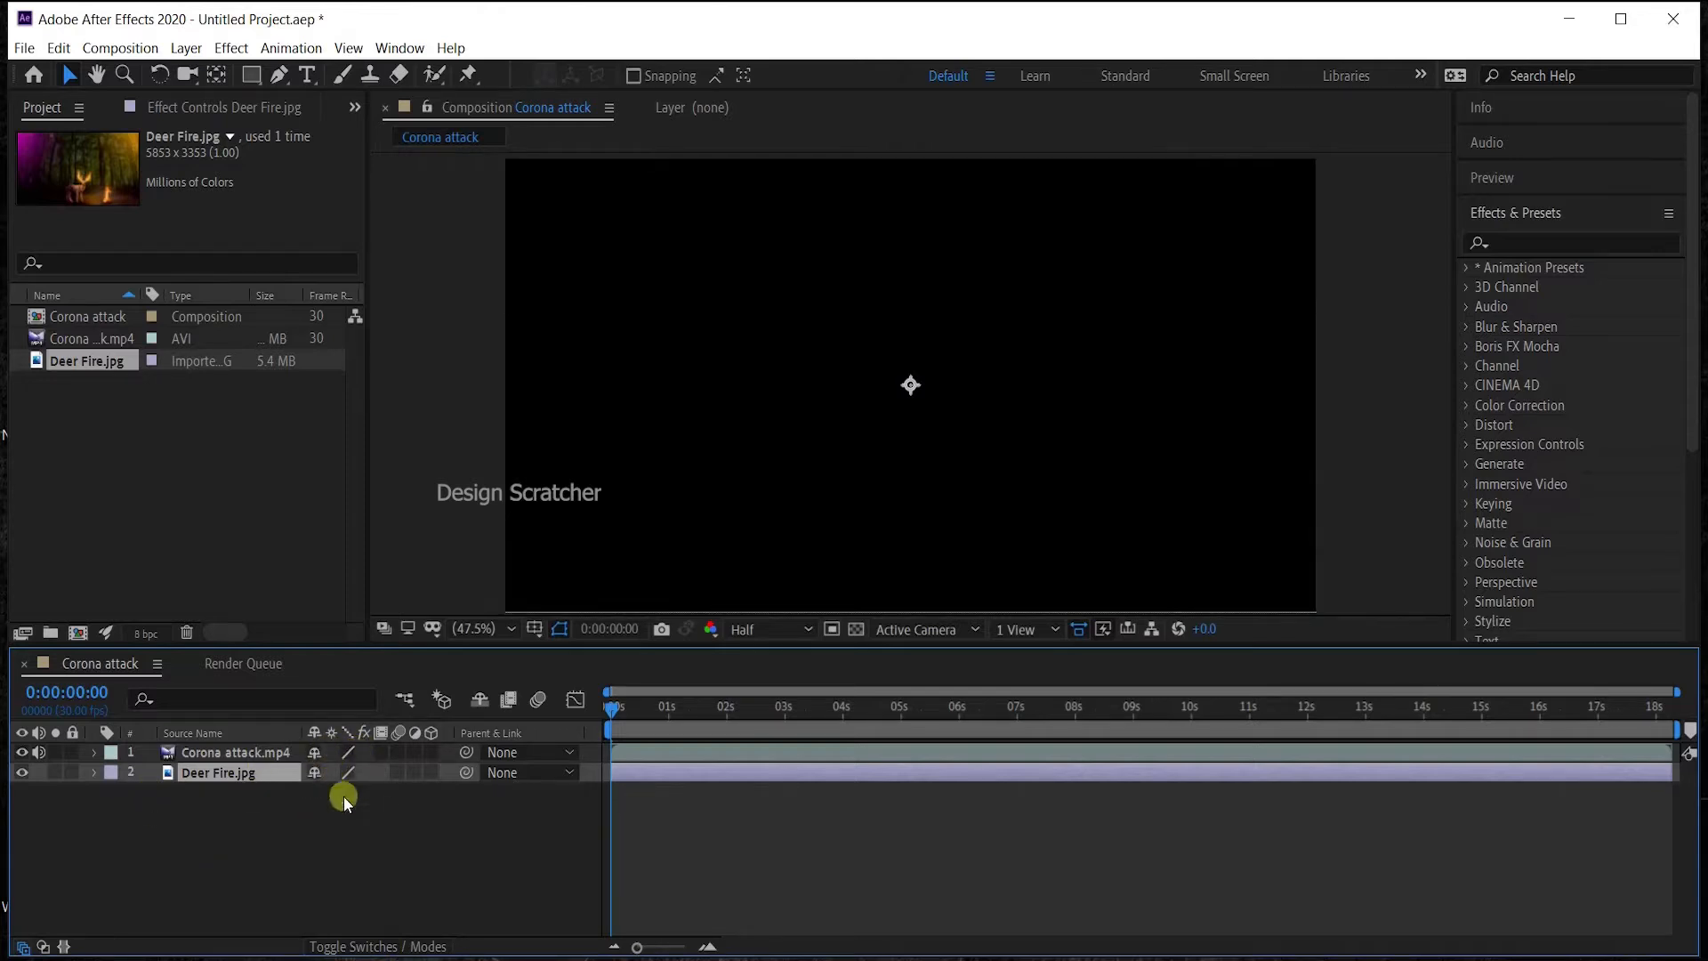
left_click(521, 754)
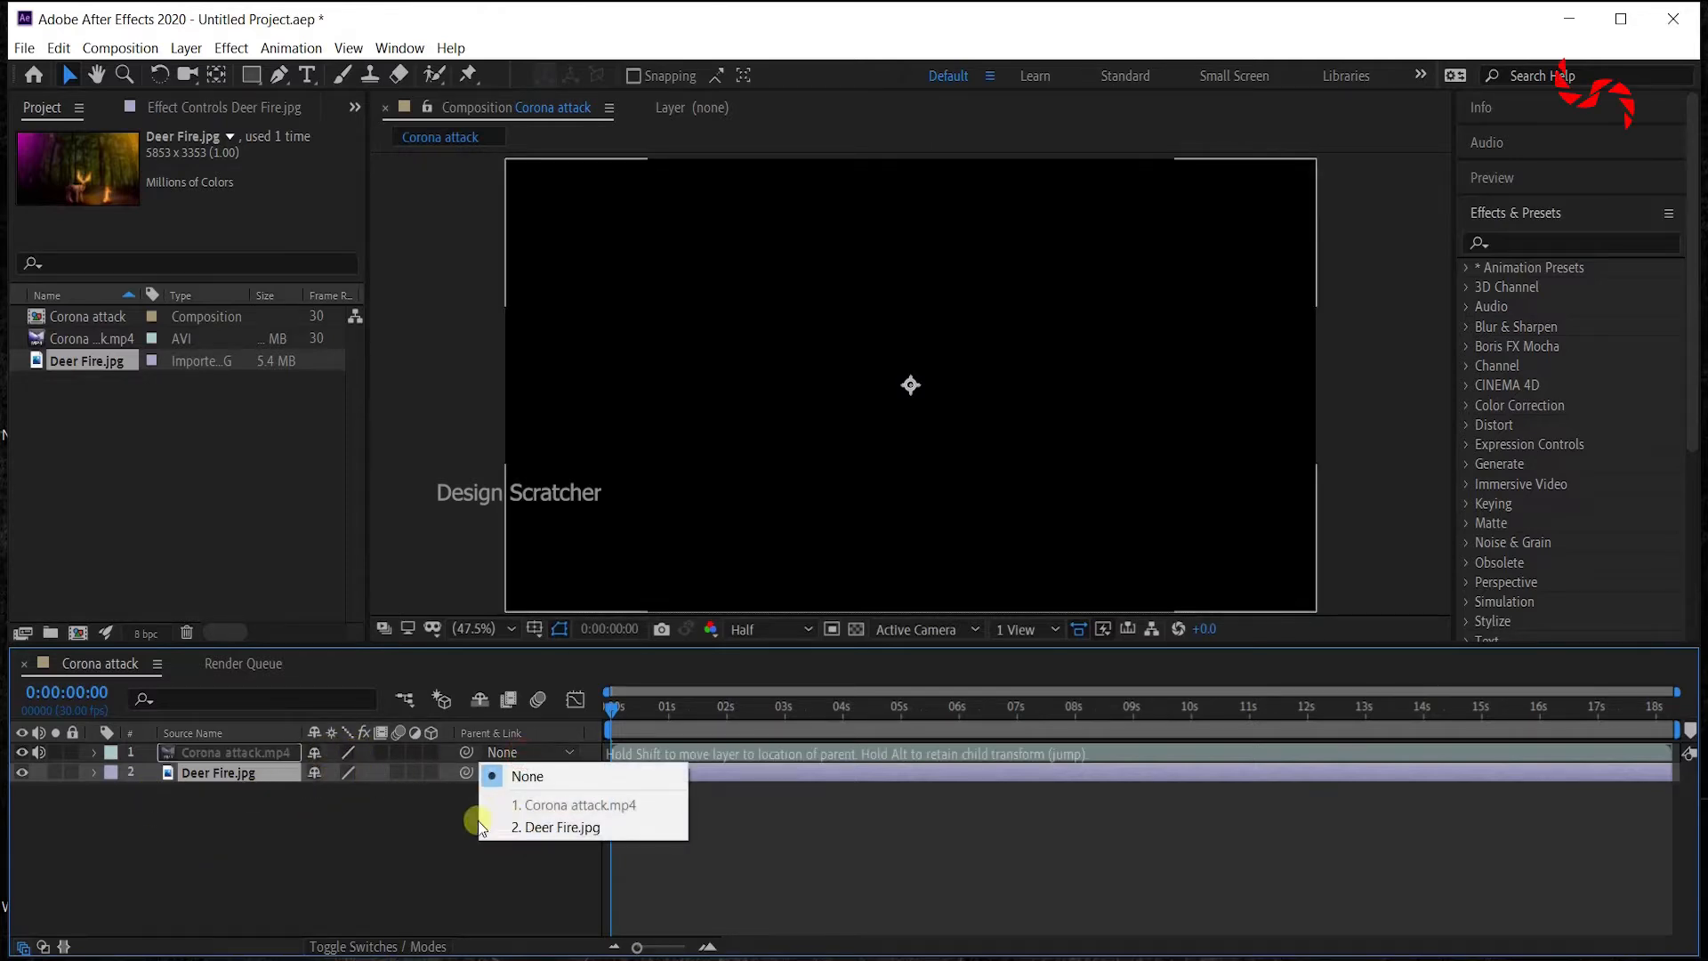
left_click(327, 792)
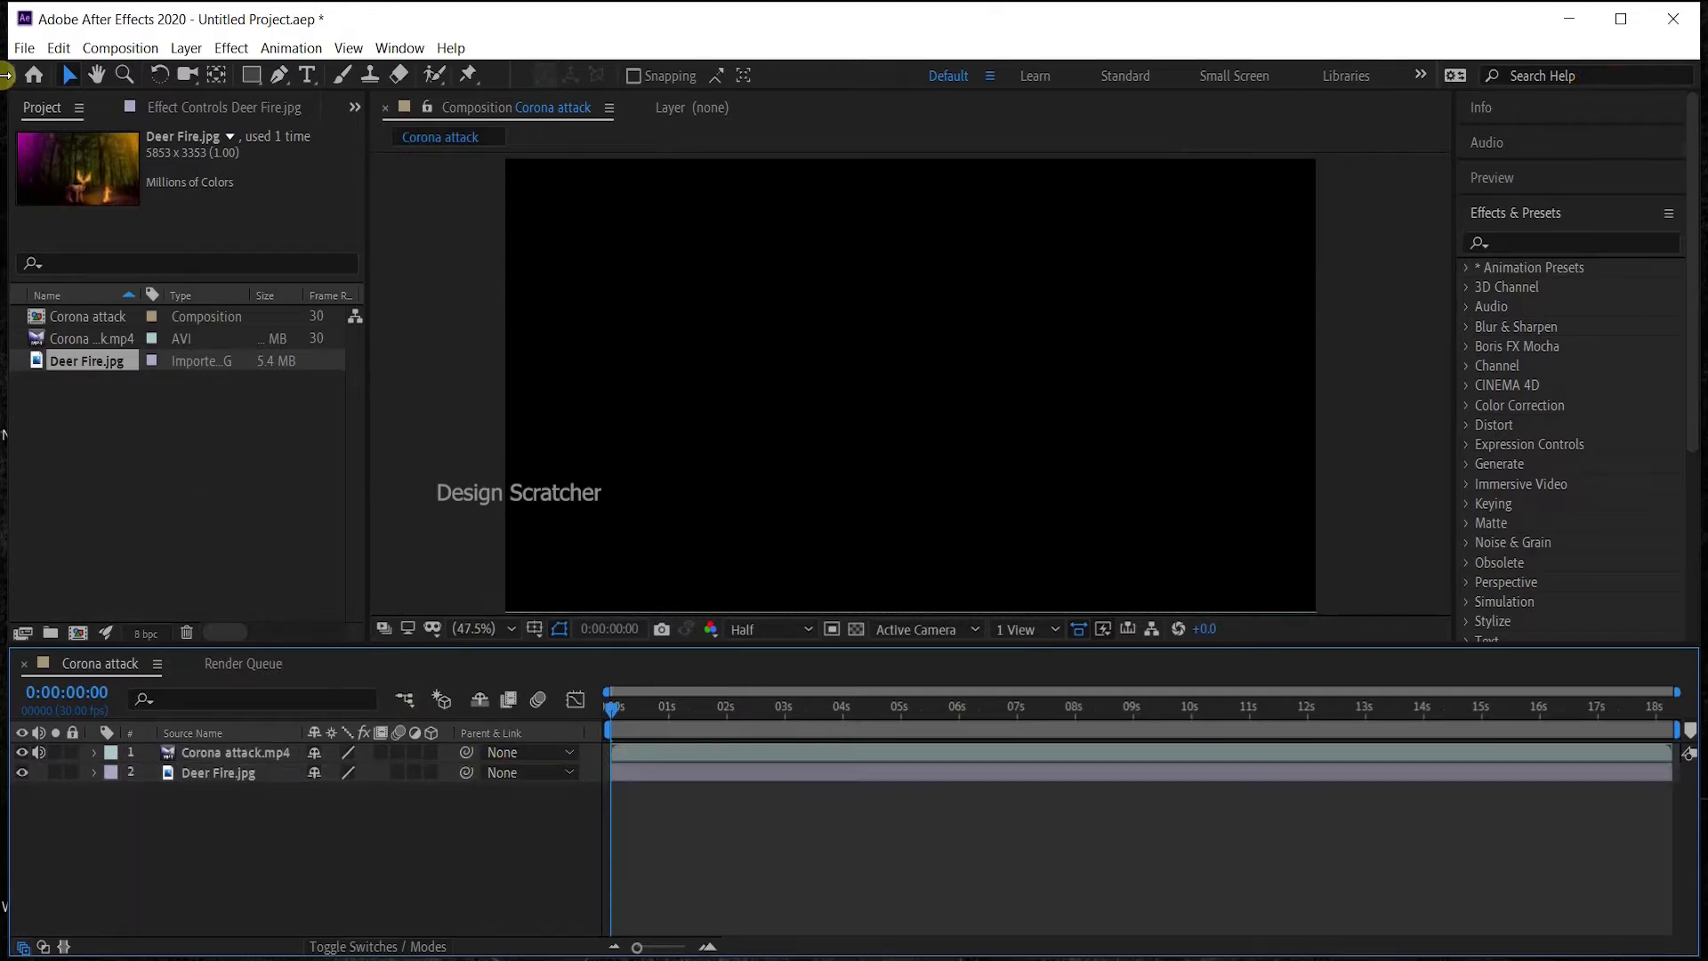
left_click(28, 53)
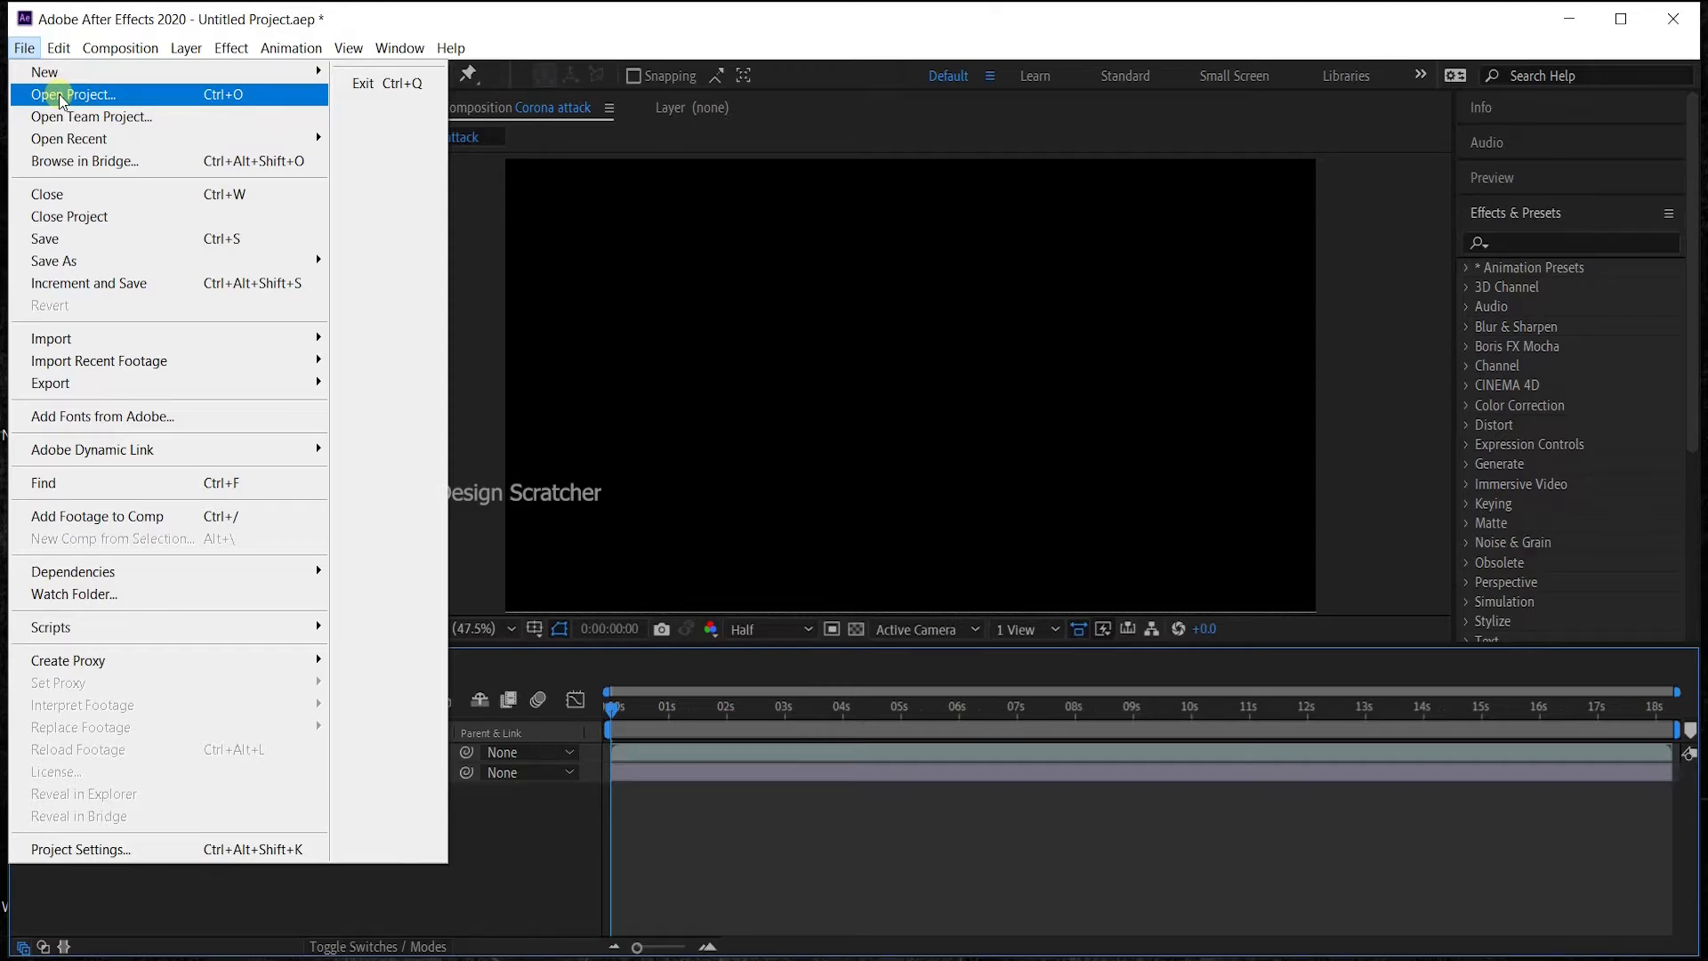
mouse_move(85, 346)
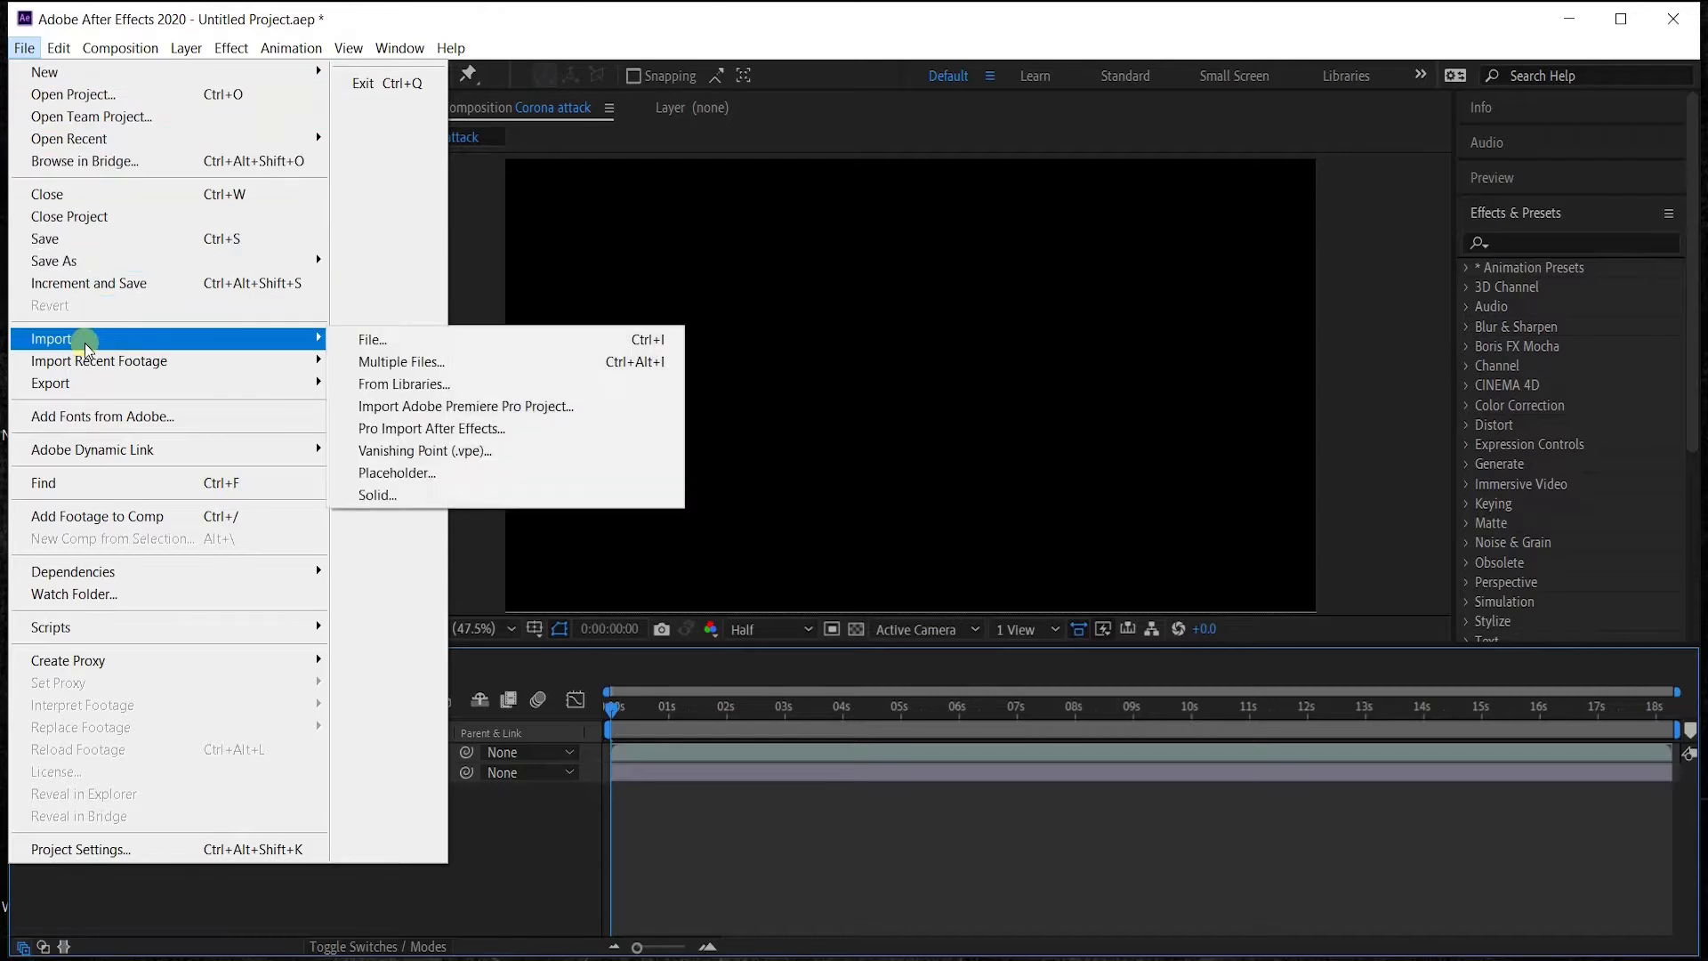
mouse_move(75, 388)
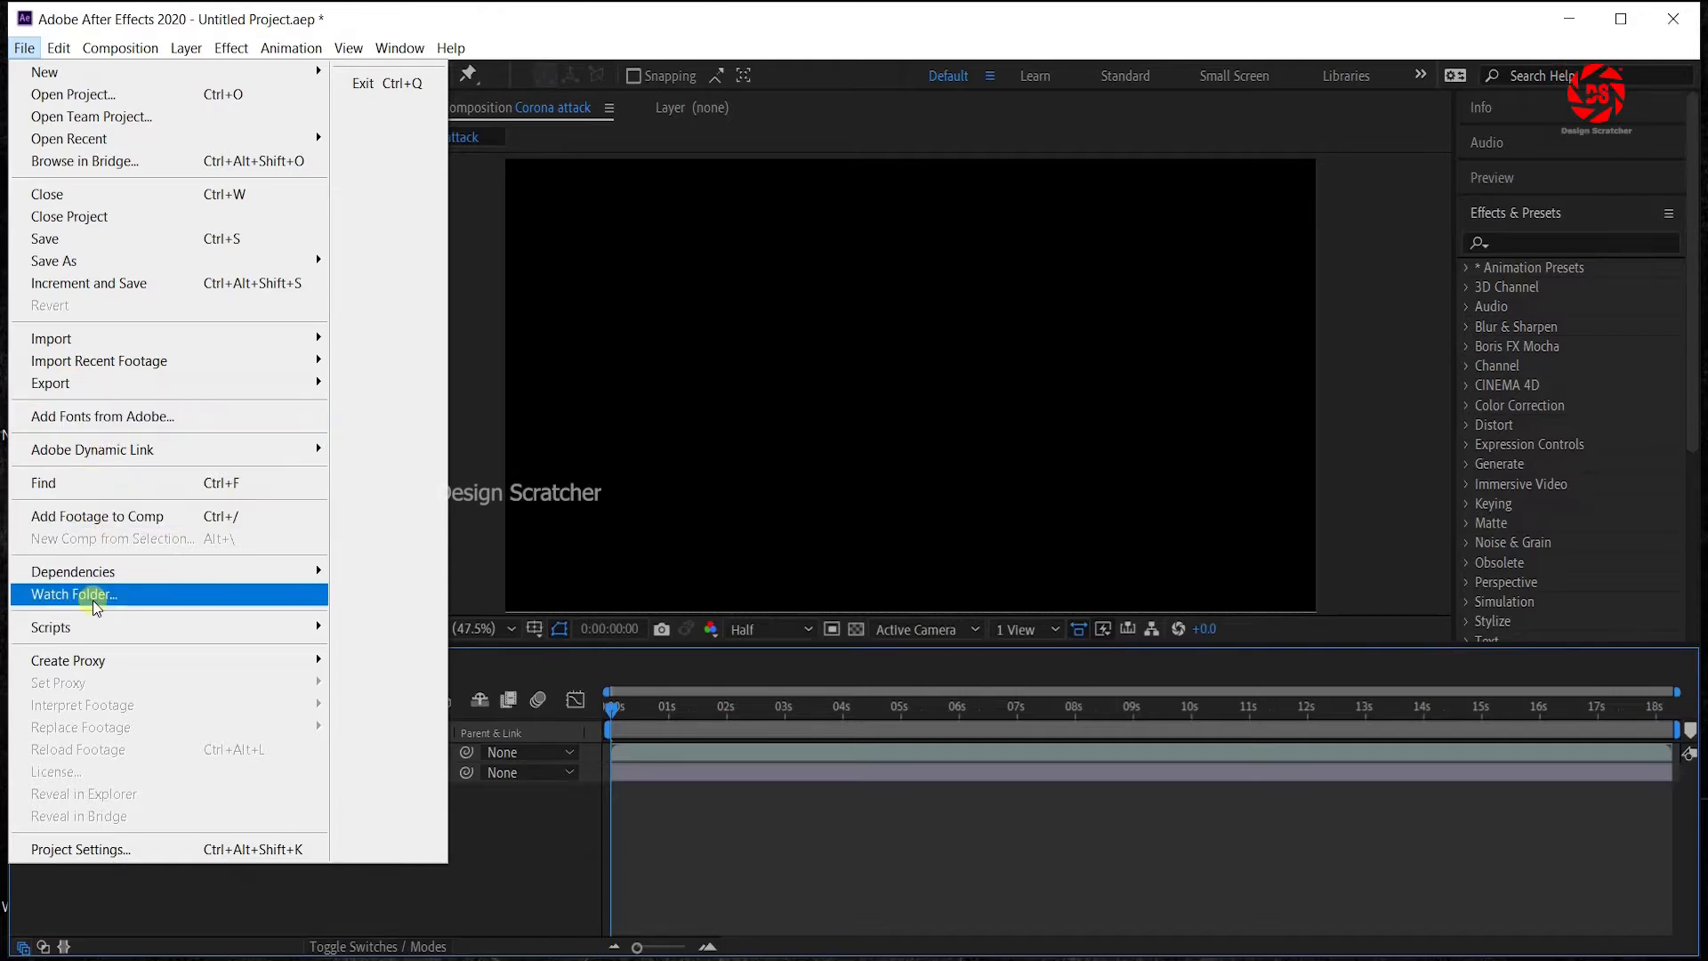
mouse_move(94, 635)
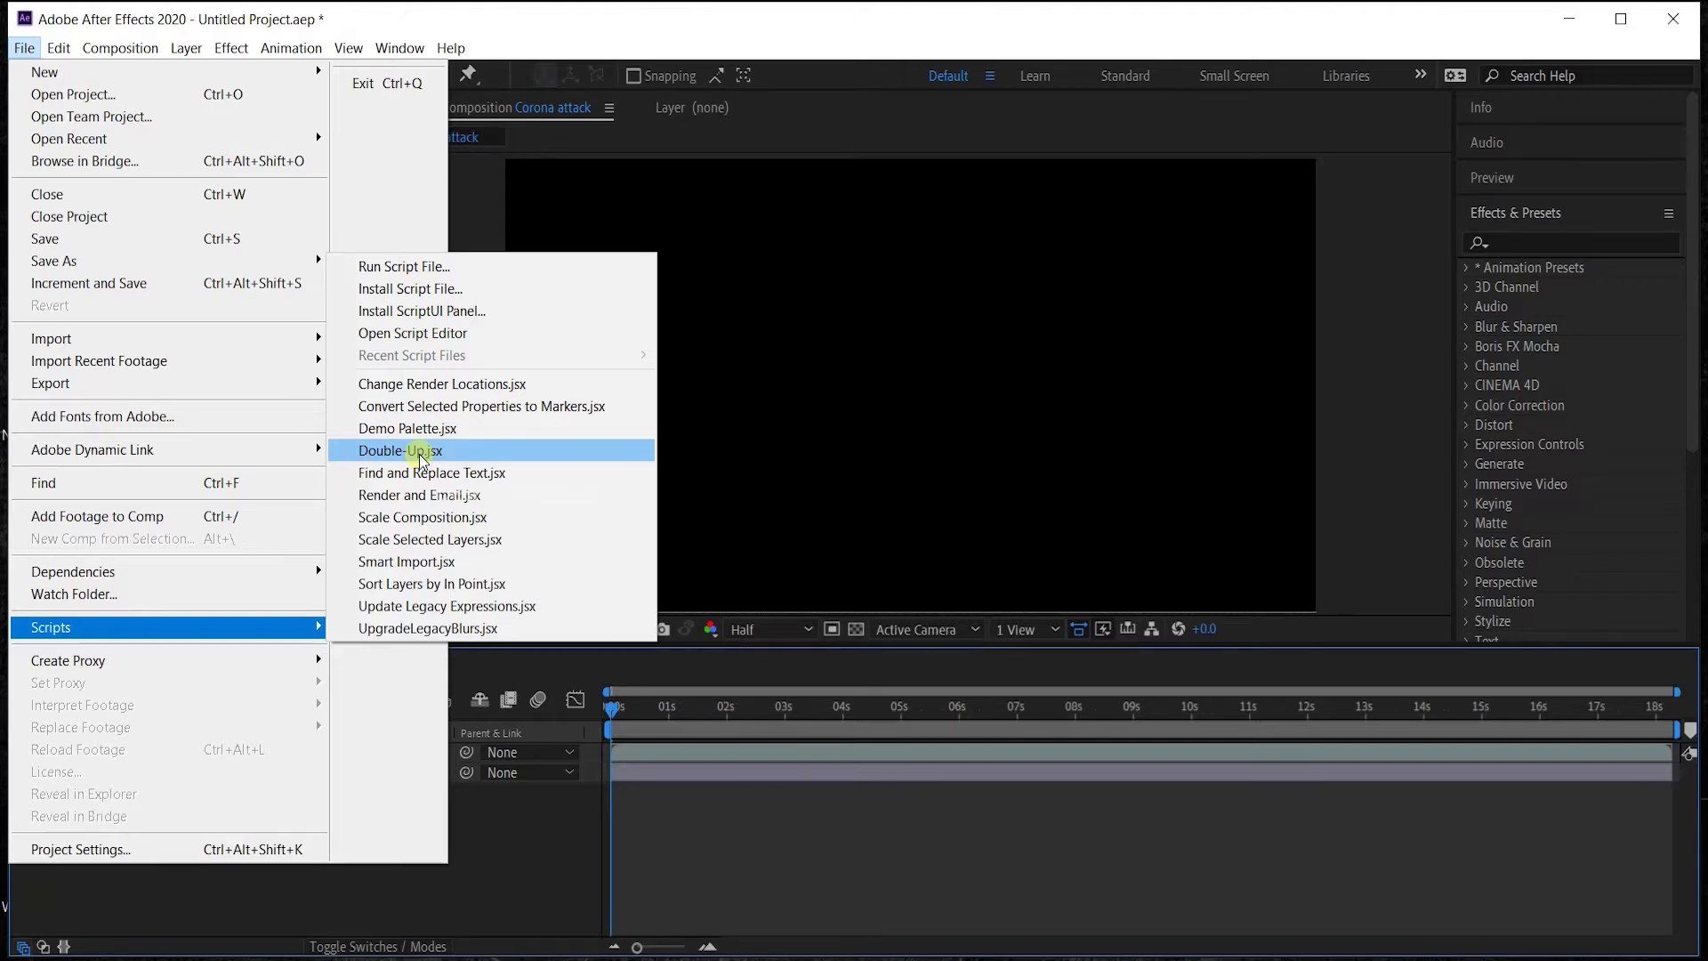
mouse_move(267, 660)
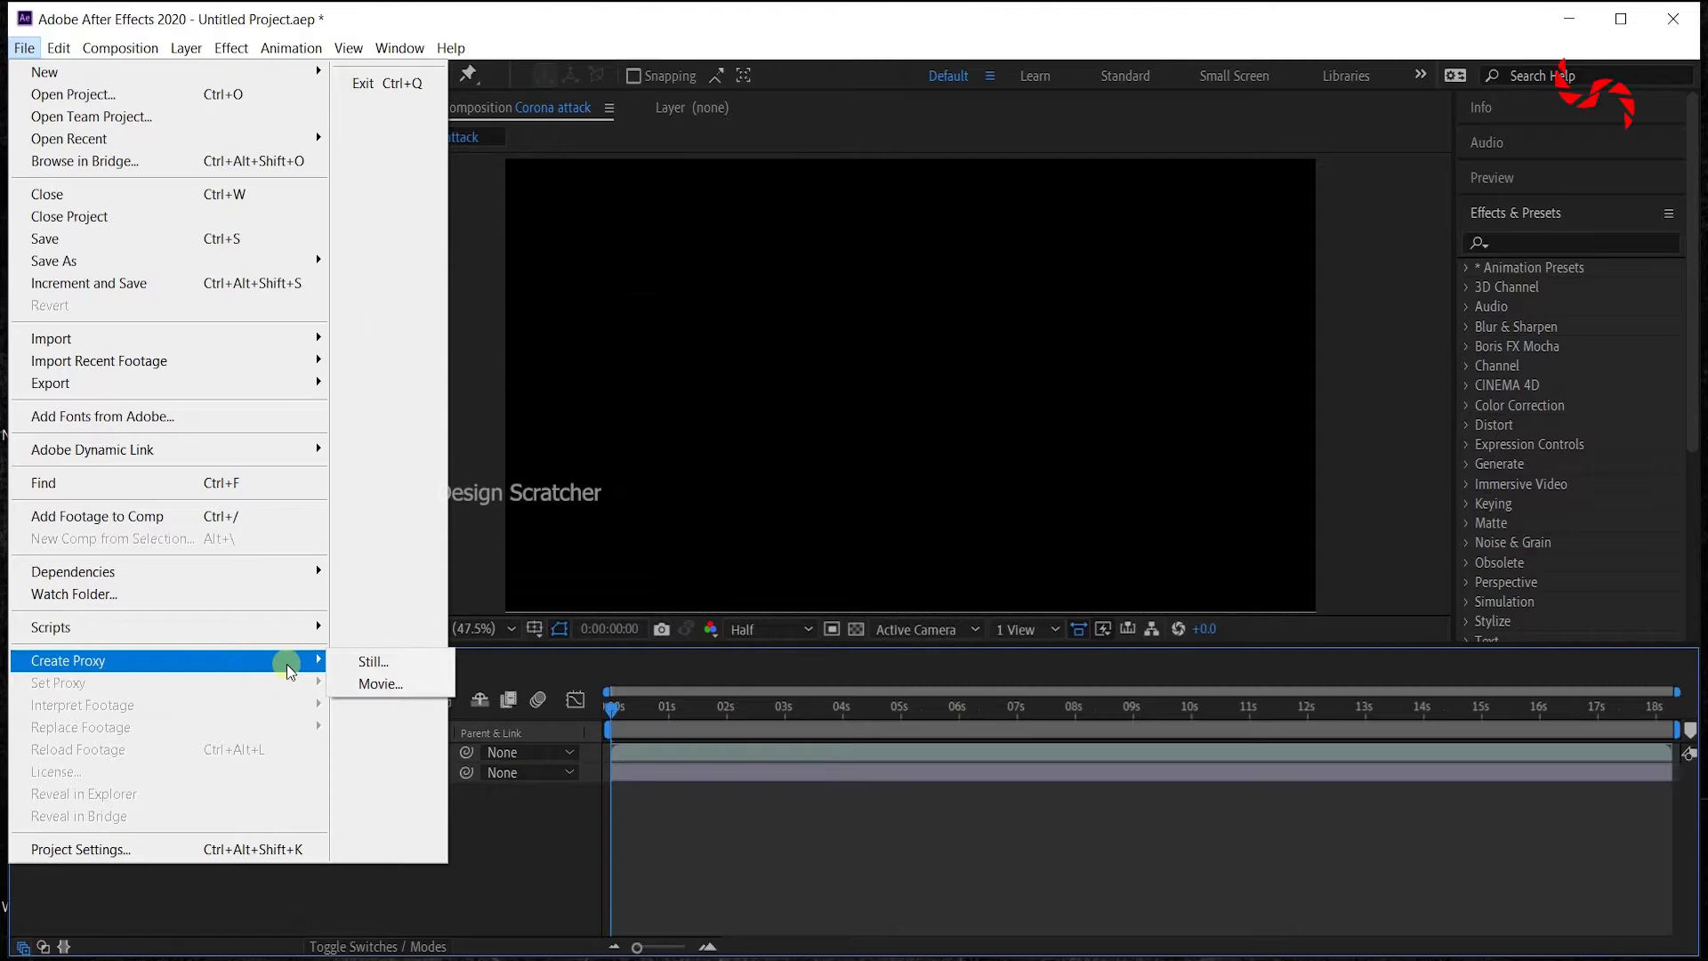
left_click(187, 927)
left_click(66, 338)
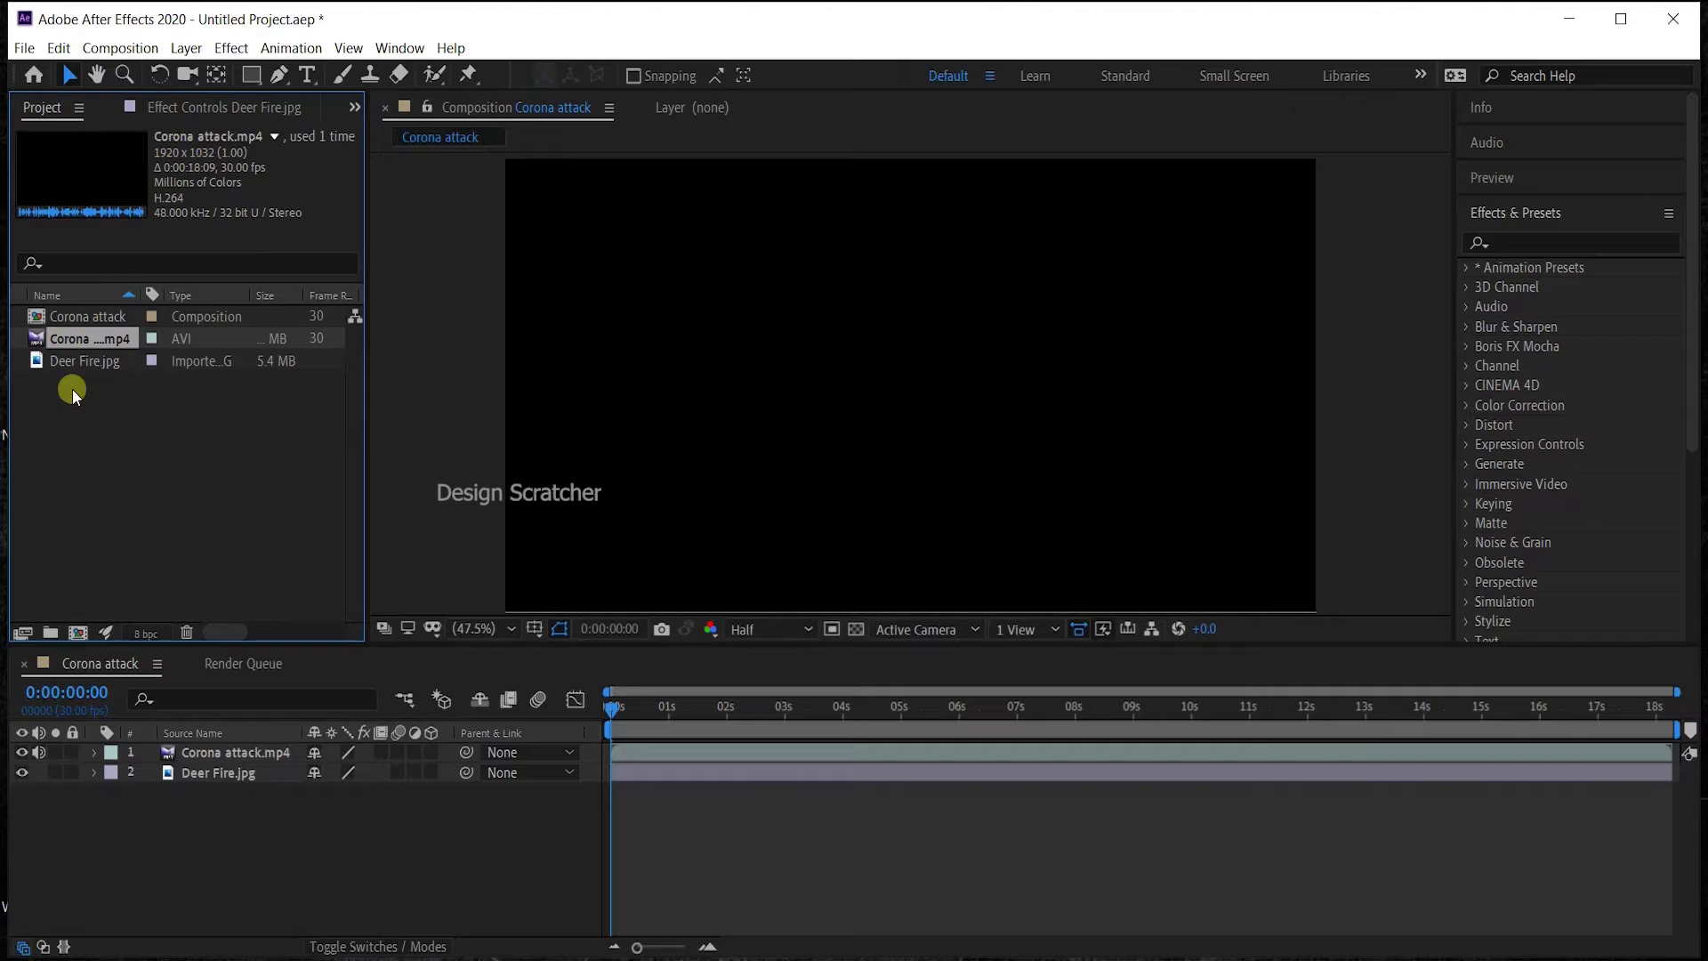
right_click(84, 340)
mouse_move(187, 473)
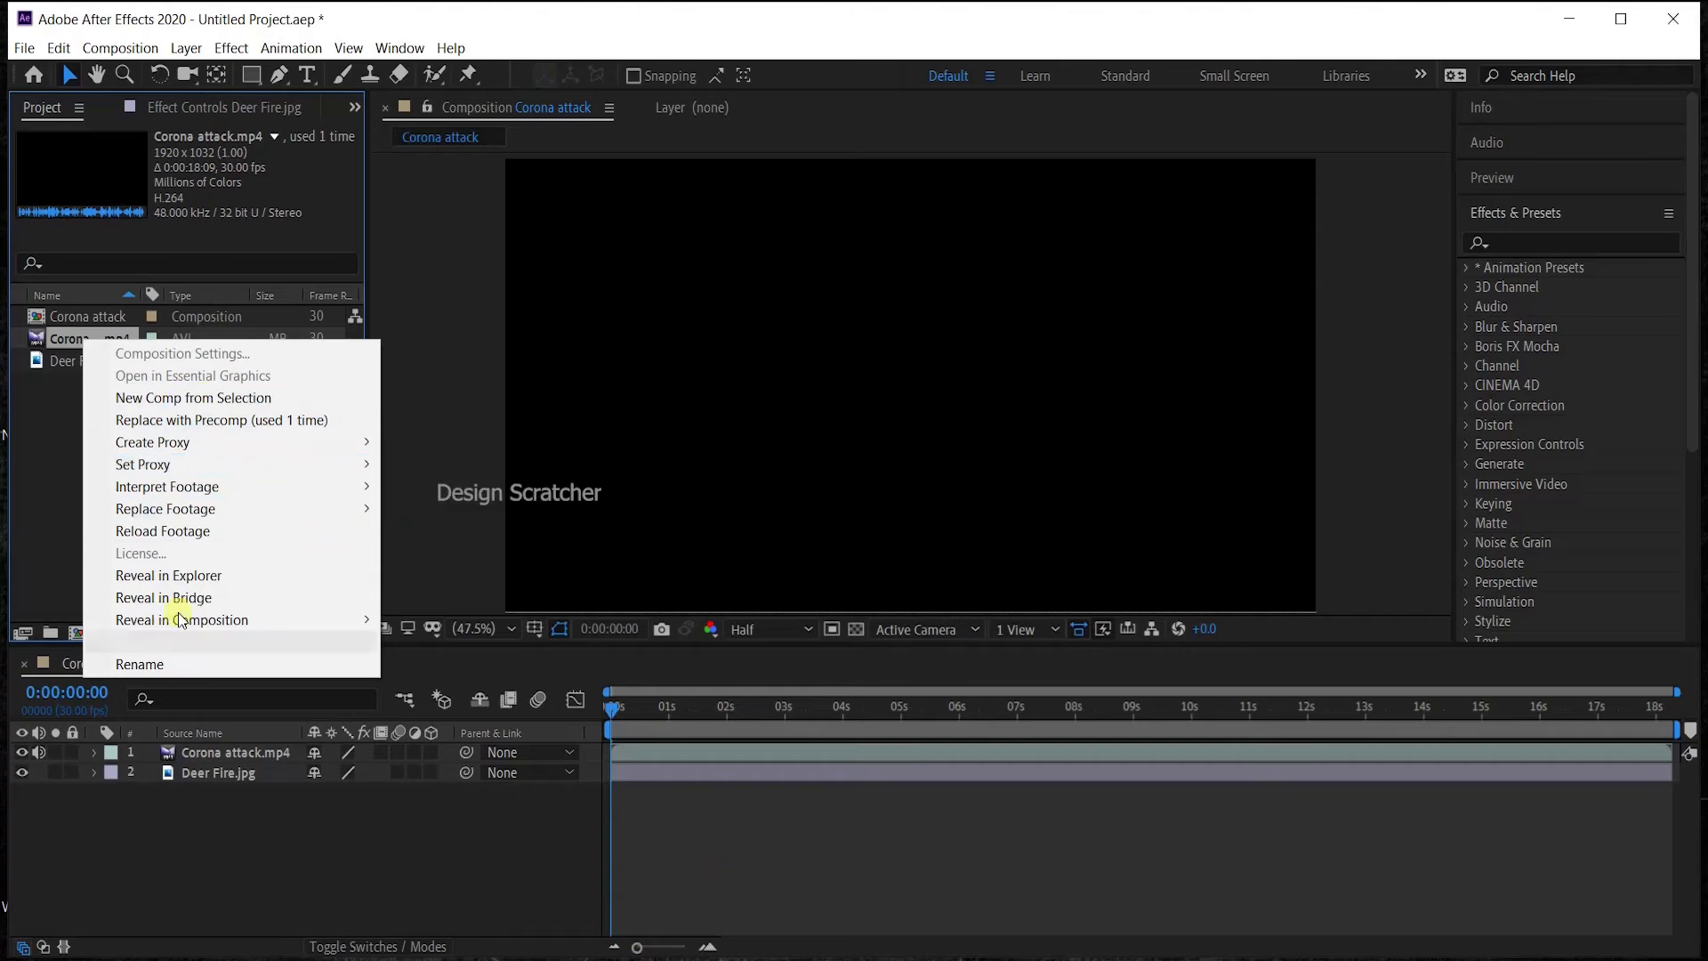
left_click(192, 832)
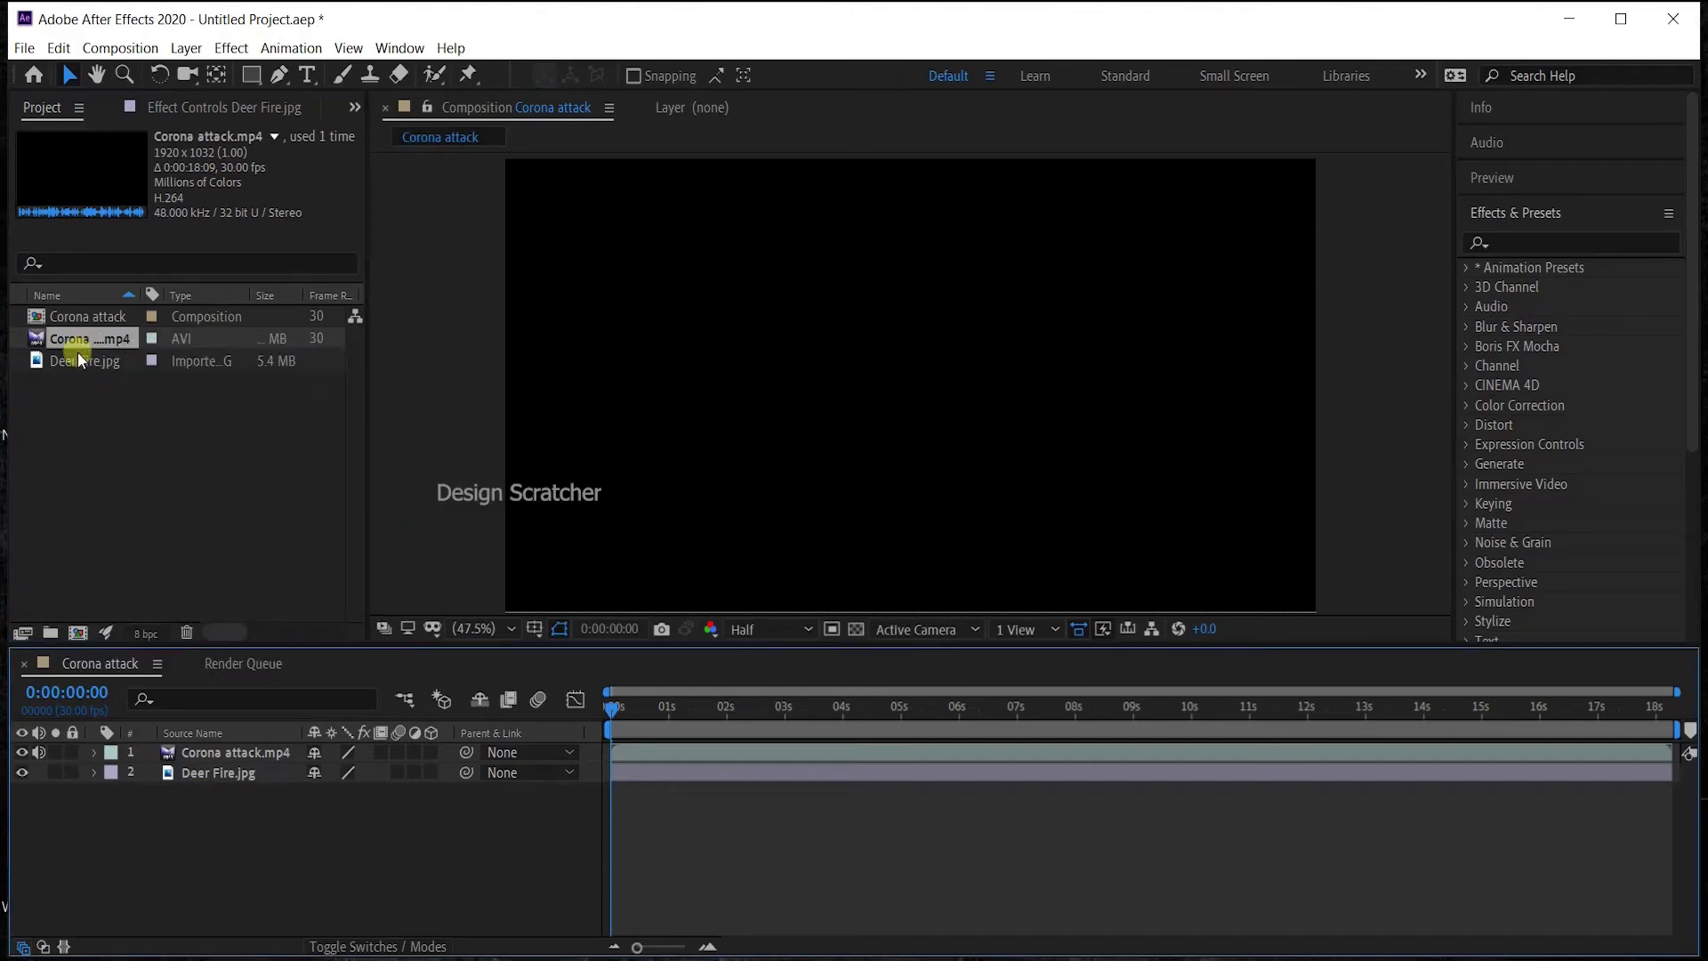
left_click(24, 48)
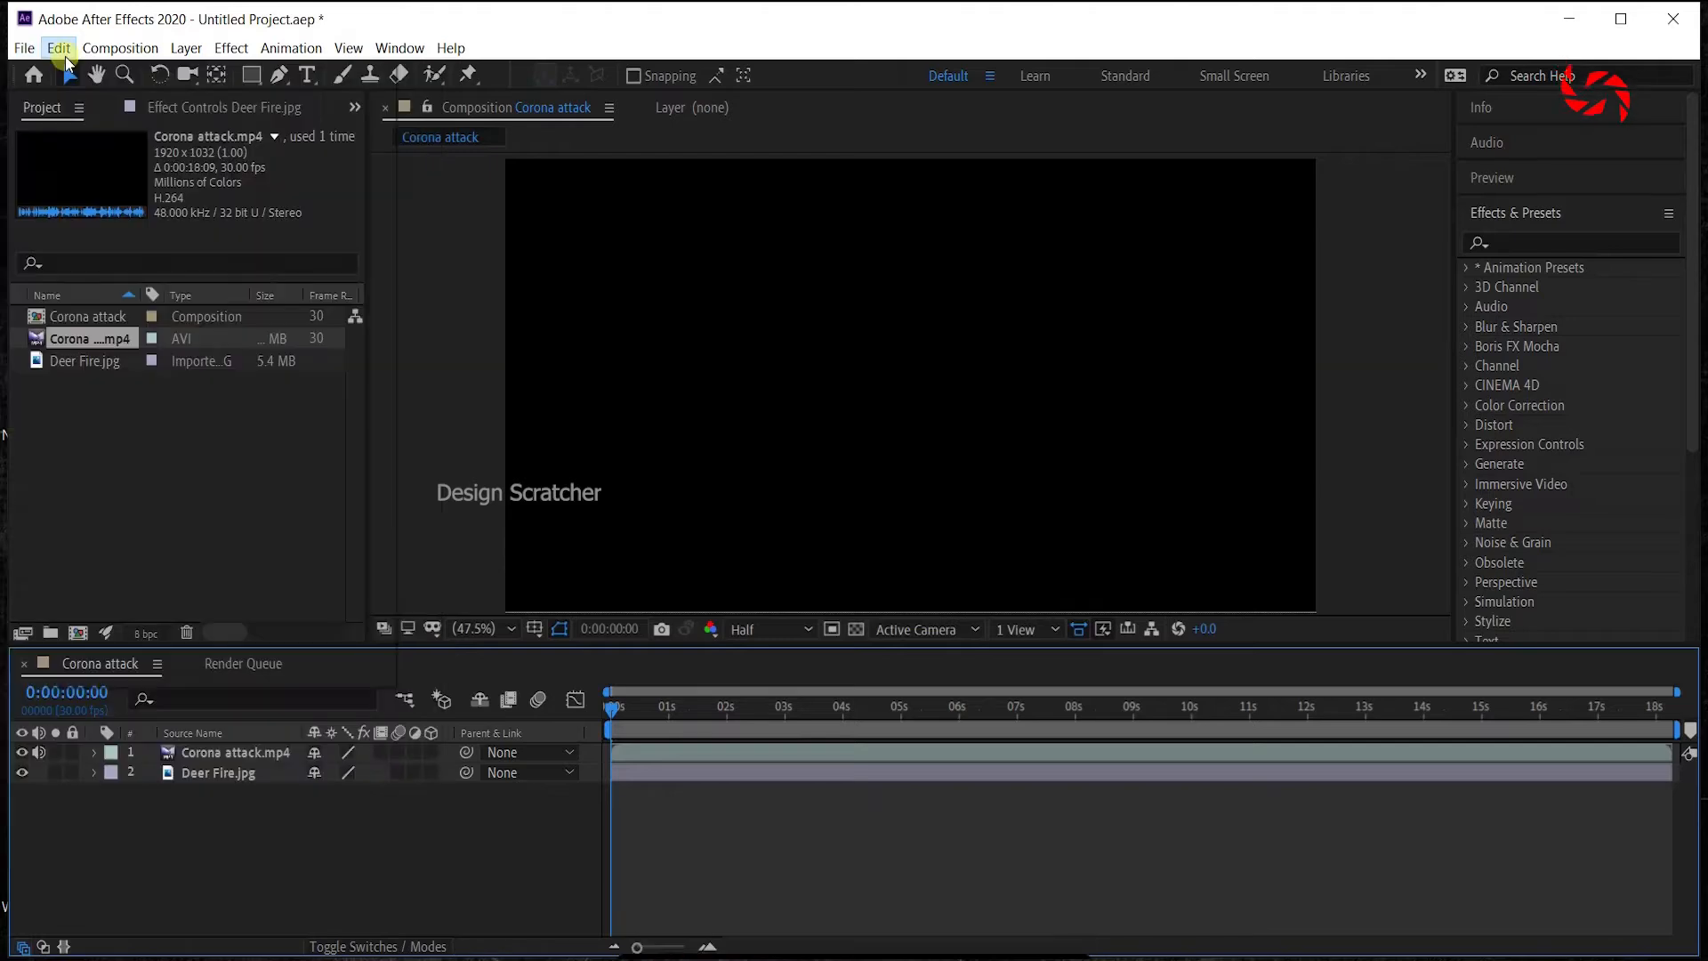
left_click(60, 48)
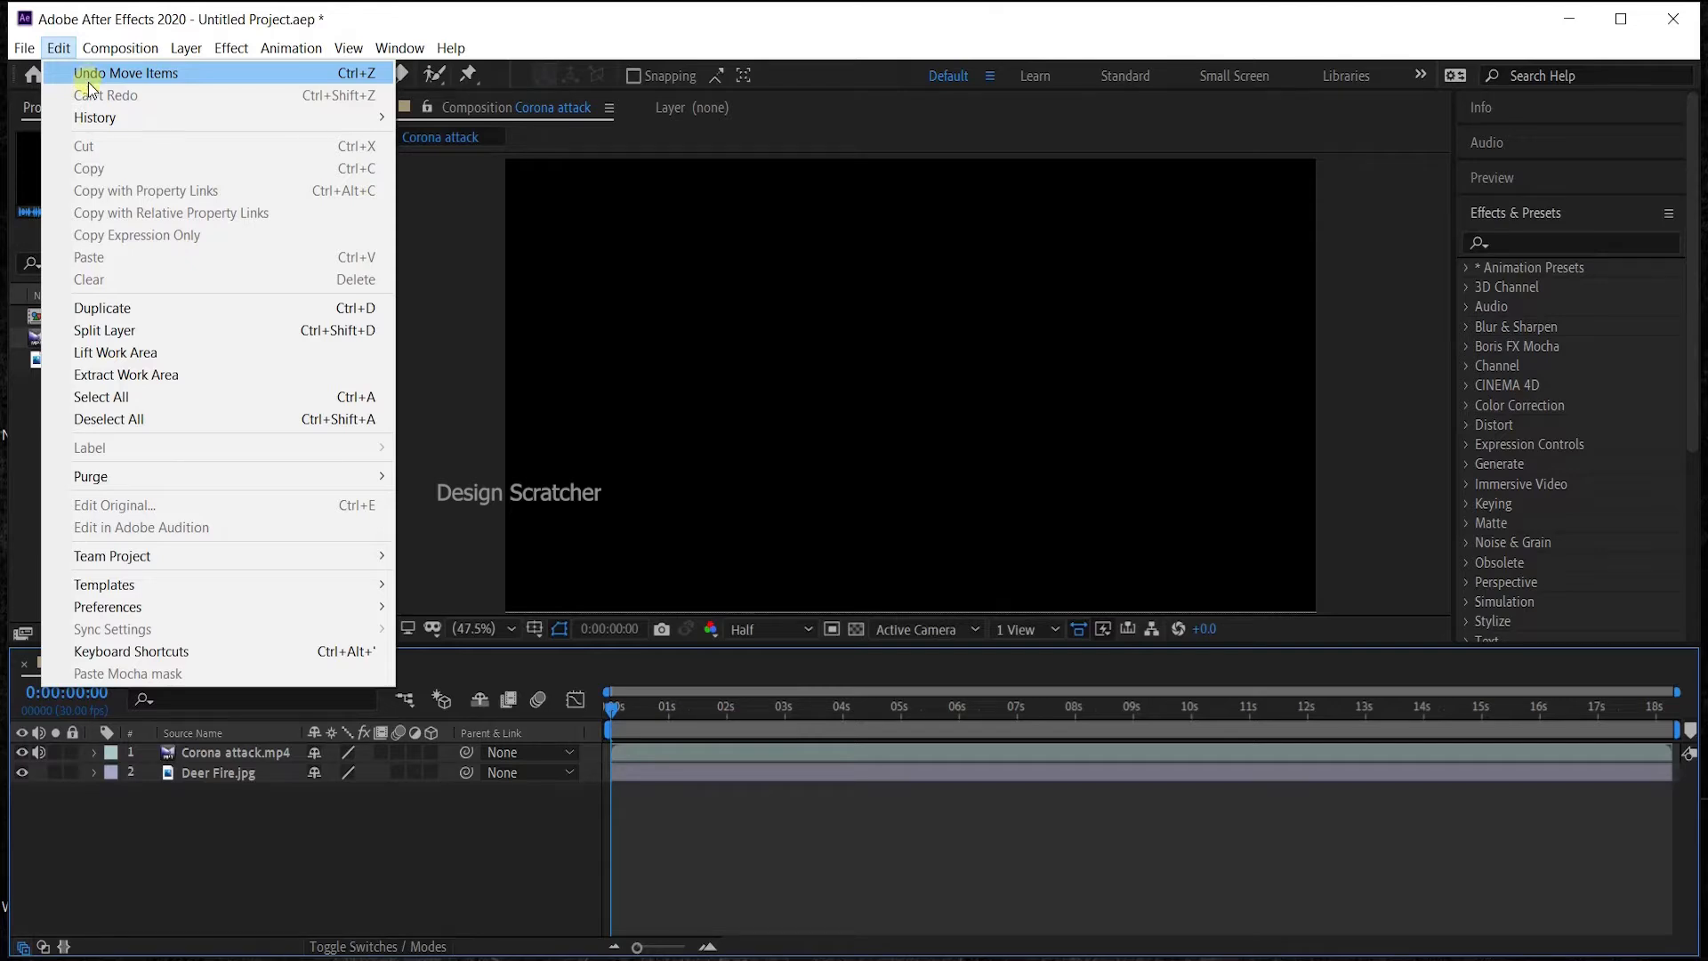
mouse_move(94, 119)
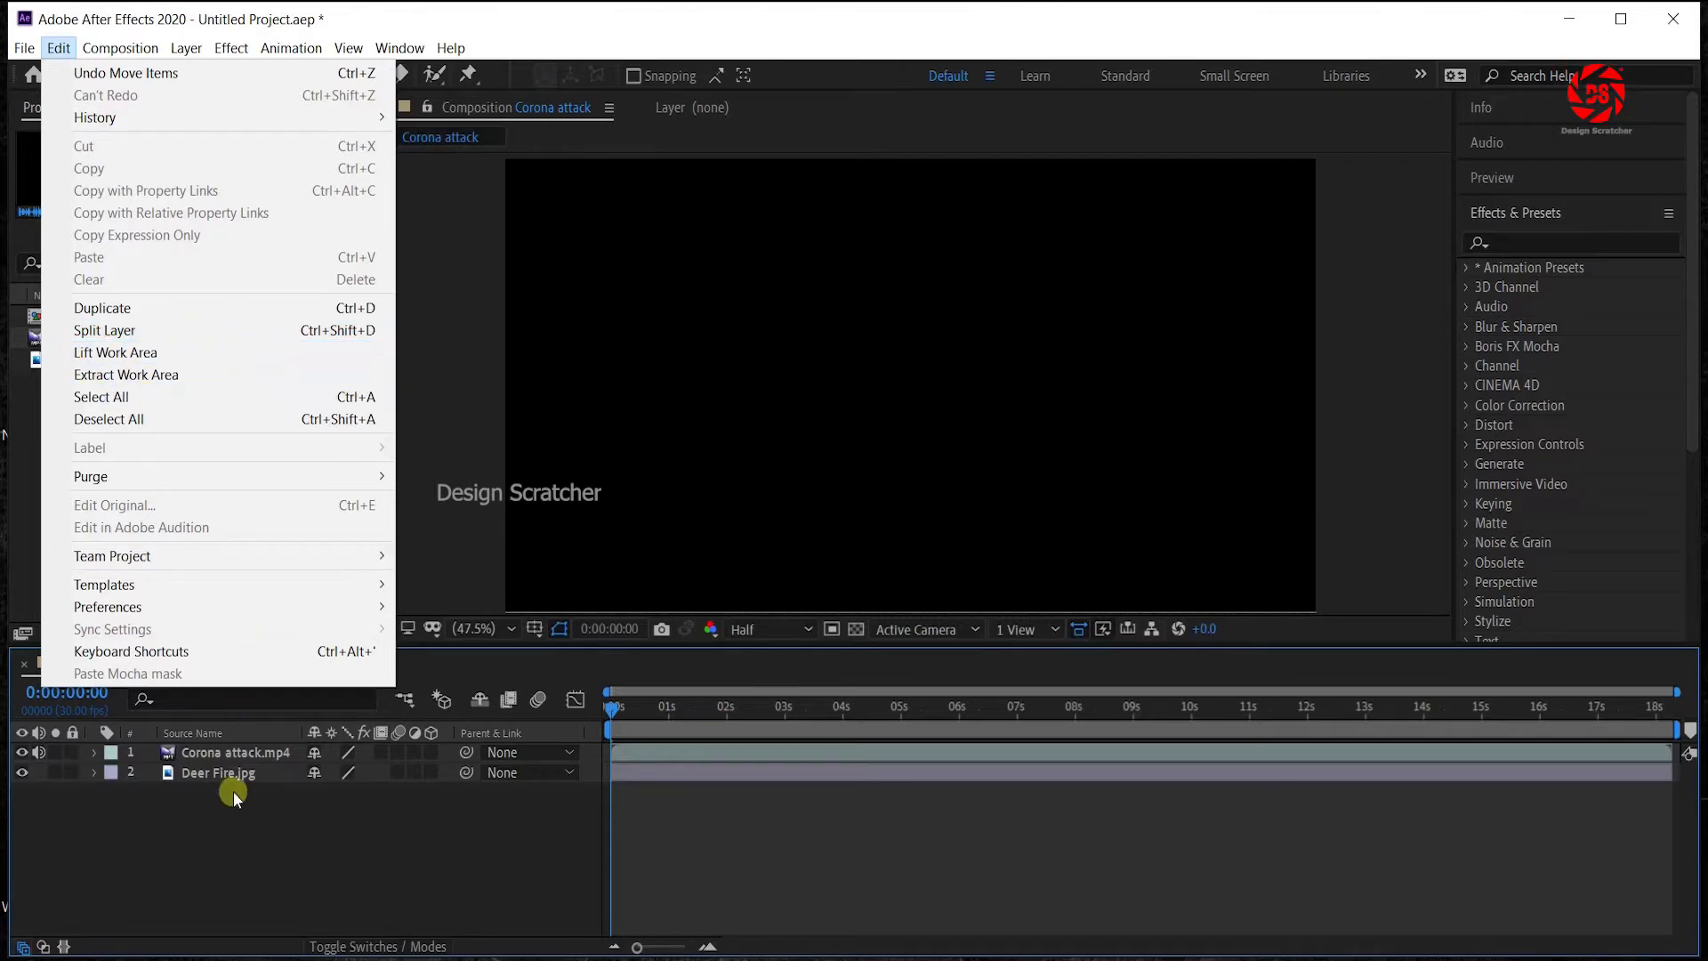
left_click(234, 843)
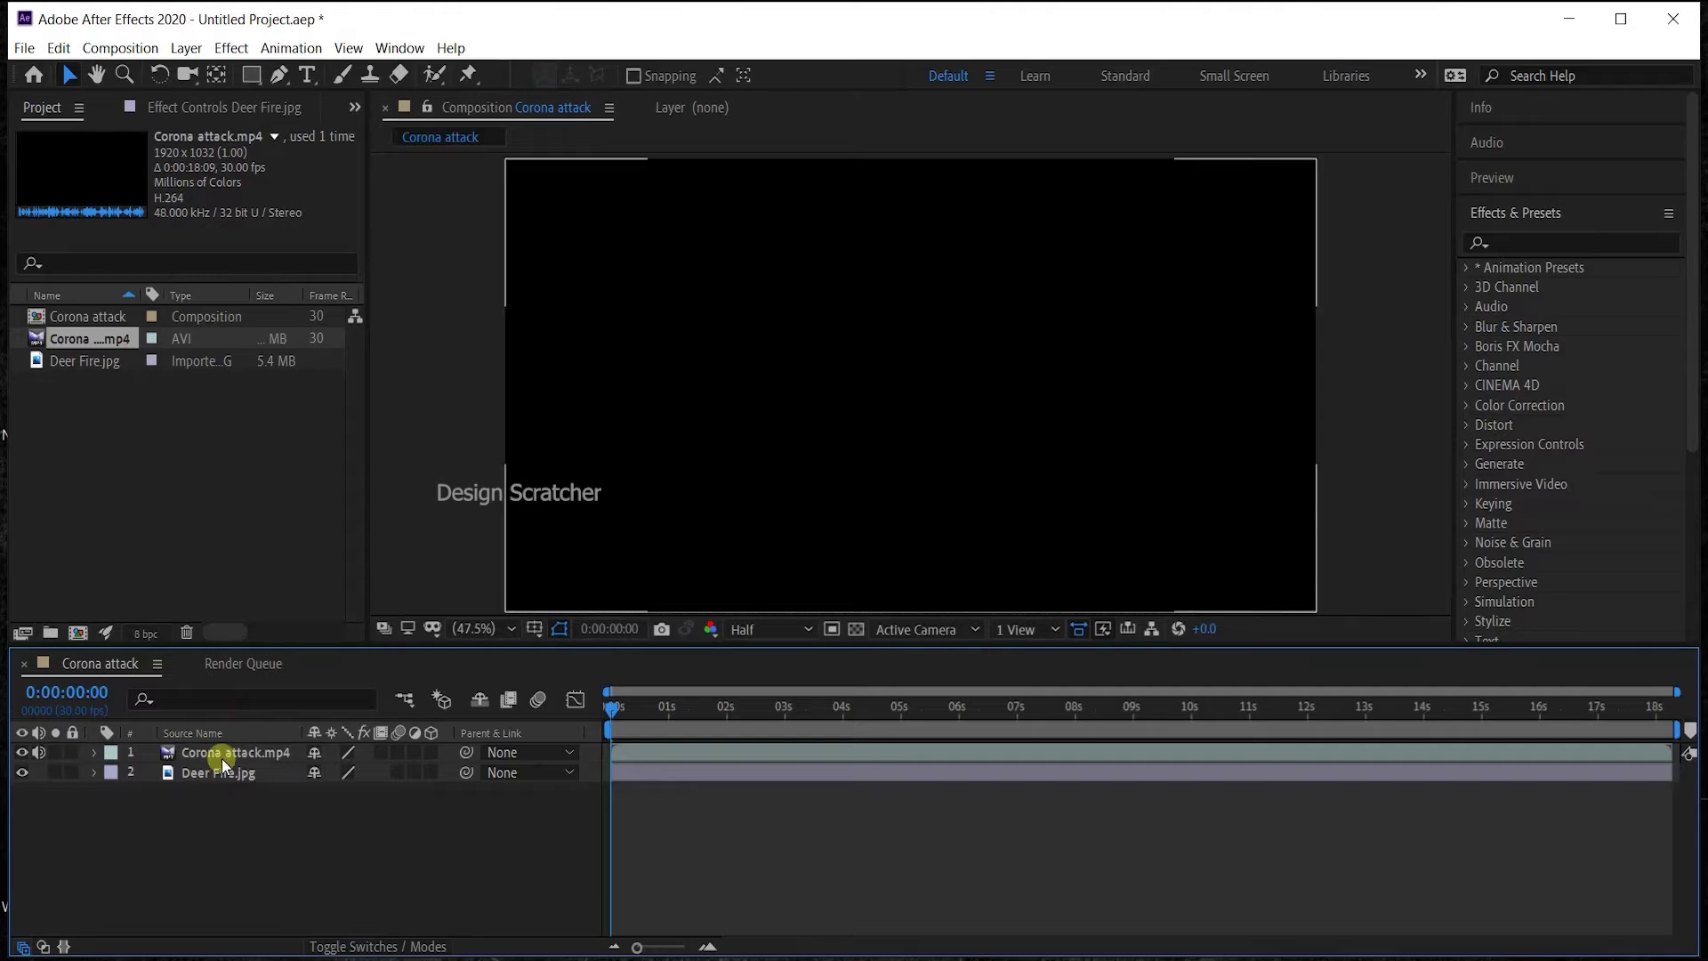
Duplicate the Deer Fire.jpg layer in the timeline and undo the duplication.
key("ctrl+a")
left_click(196, 799)
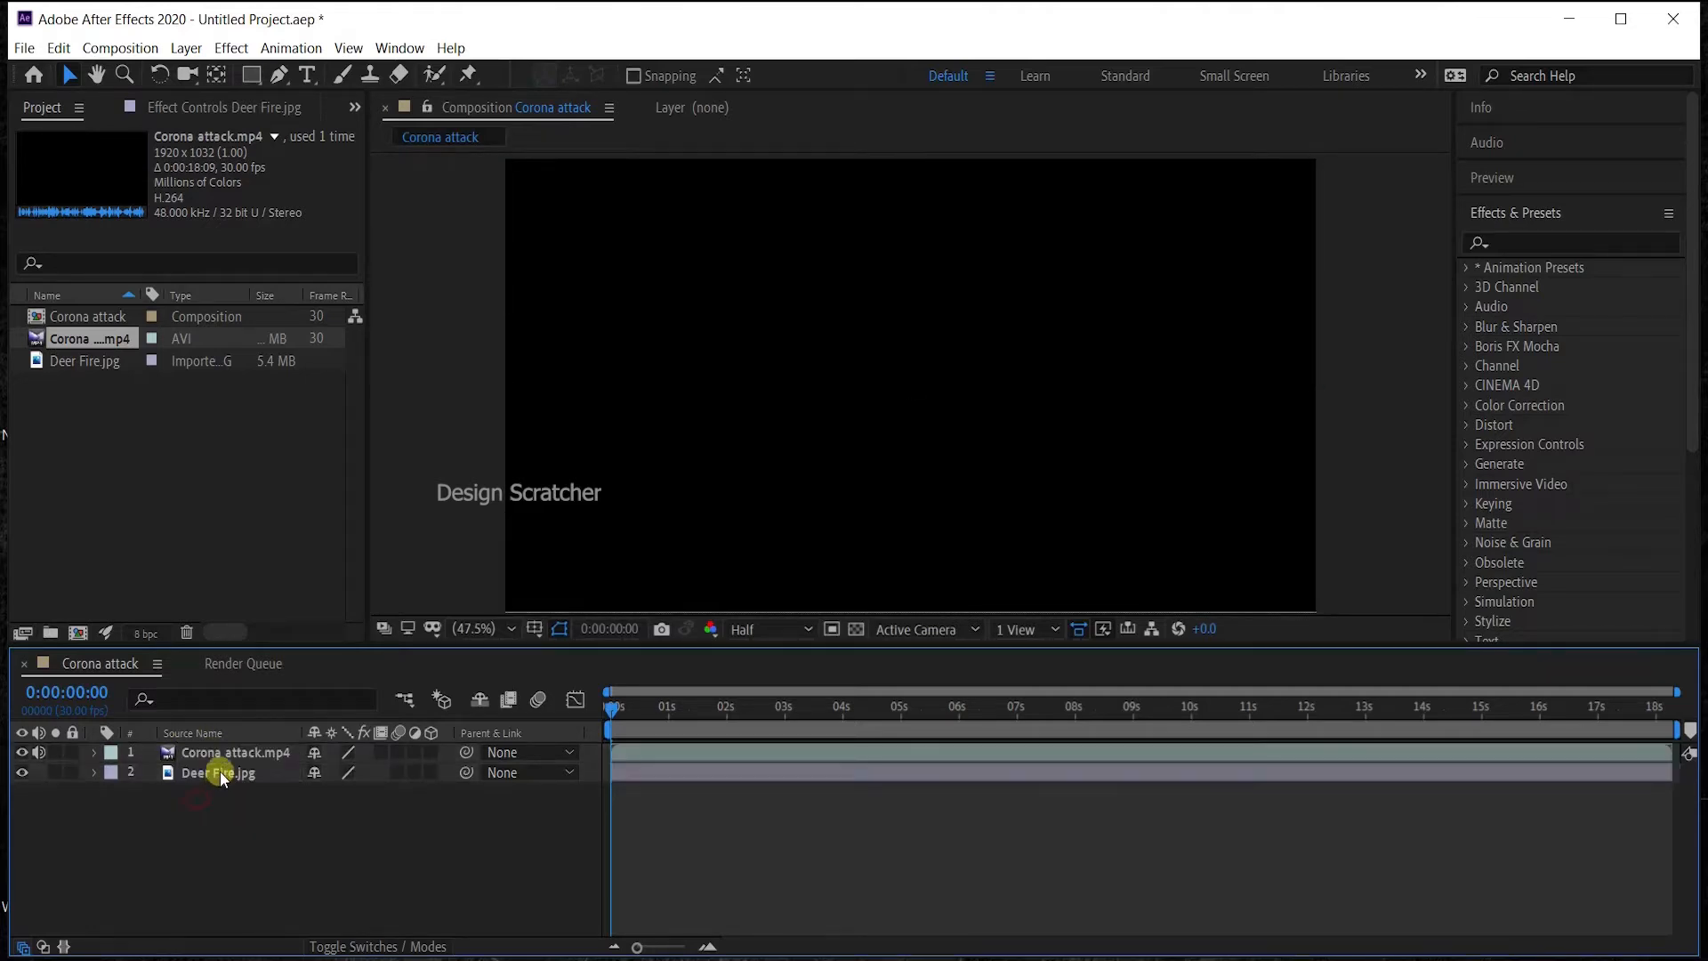
left_click(221, 771)
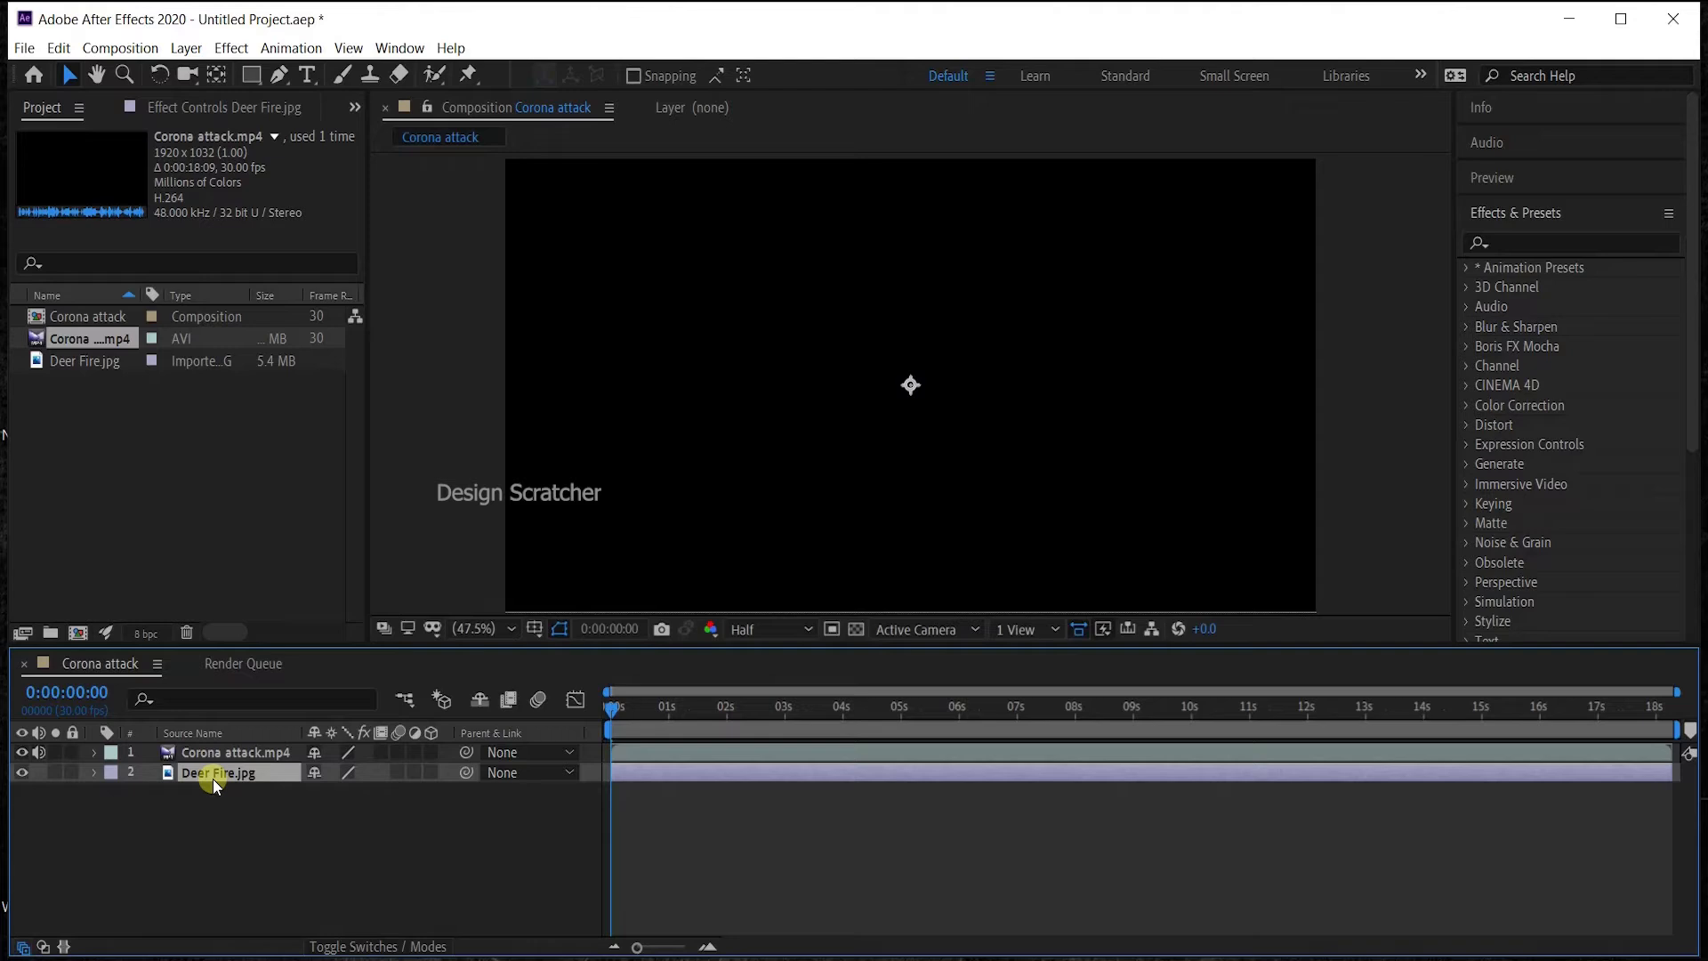
key("ctrl+d")
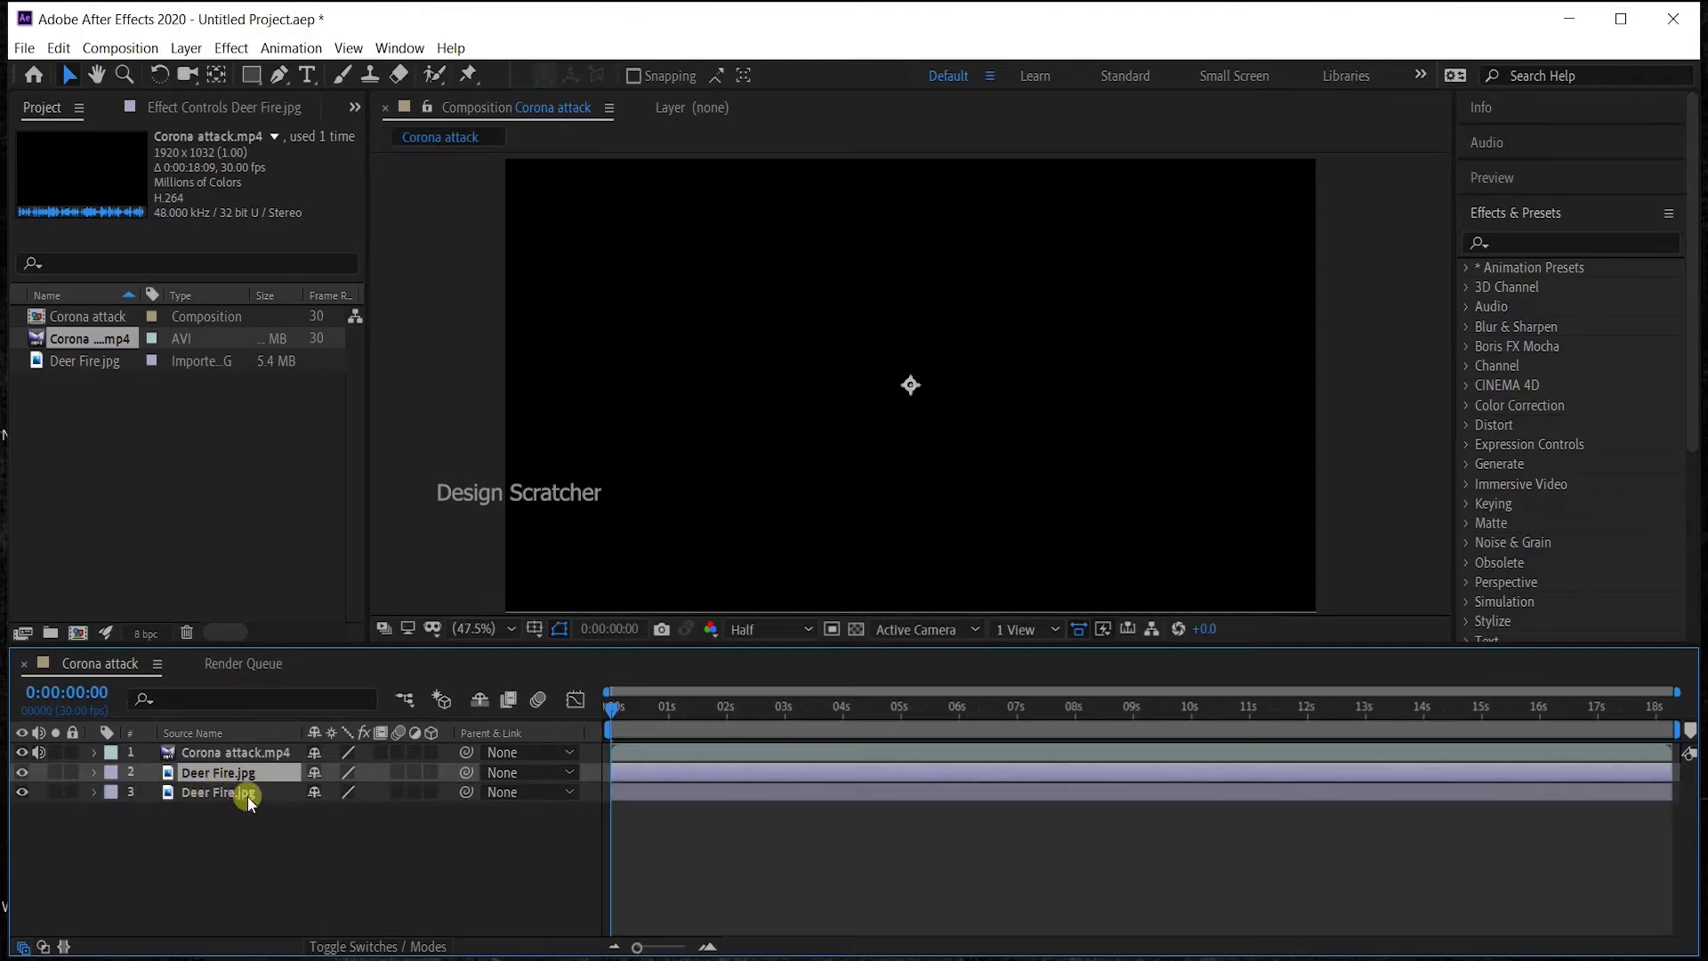
key("ctrl+z")
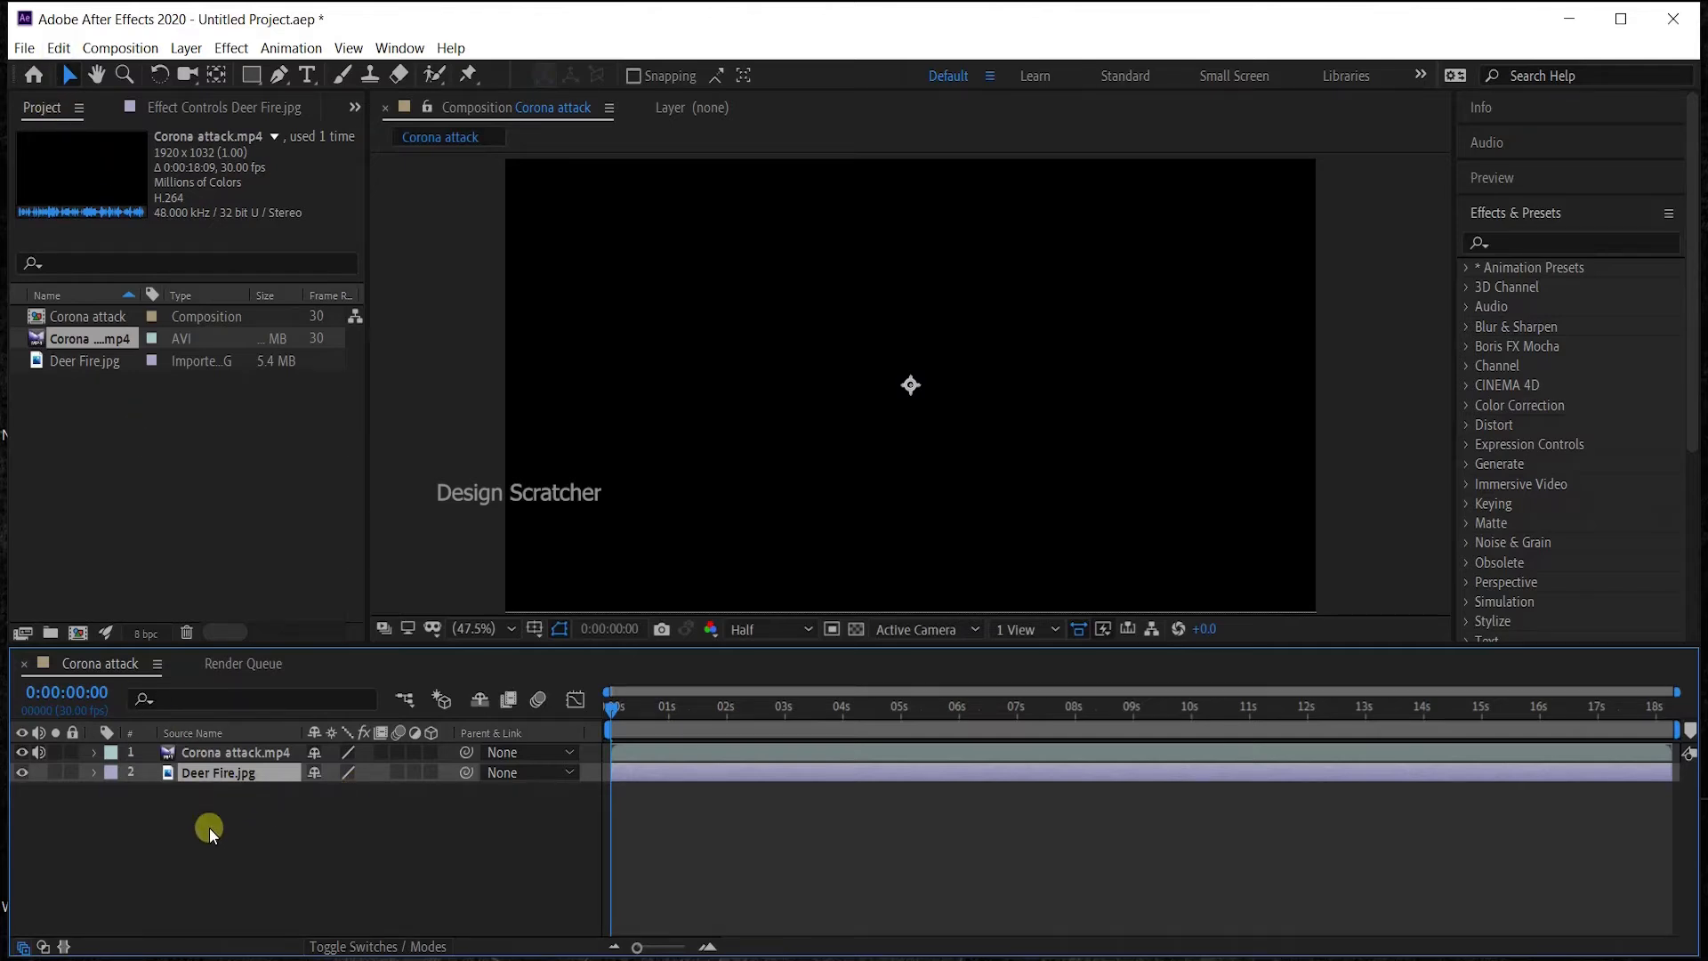
Deselect all layers, duplicate the Deer Fire.jpg layer again, and delete the duplicate.
left_click(59, 49)
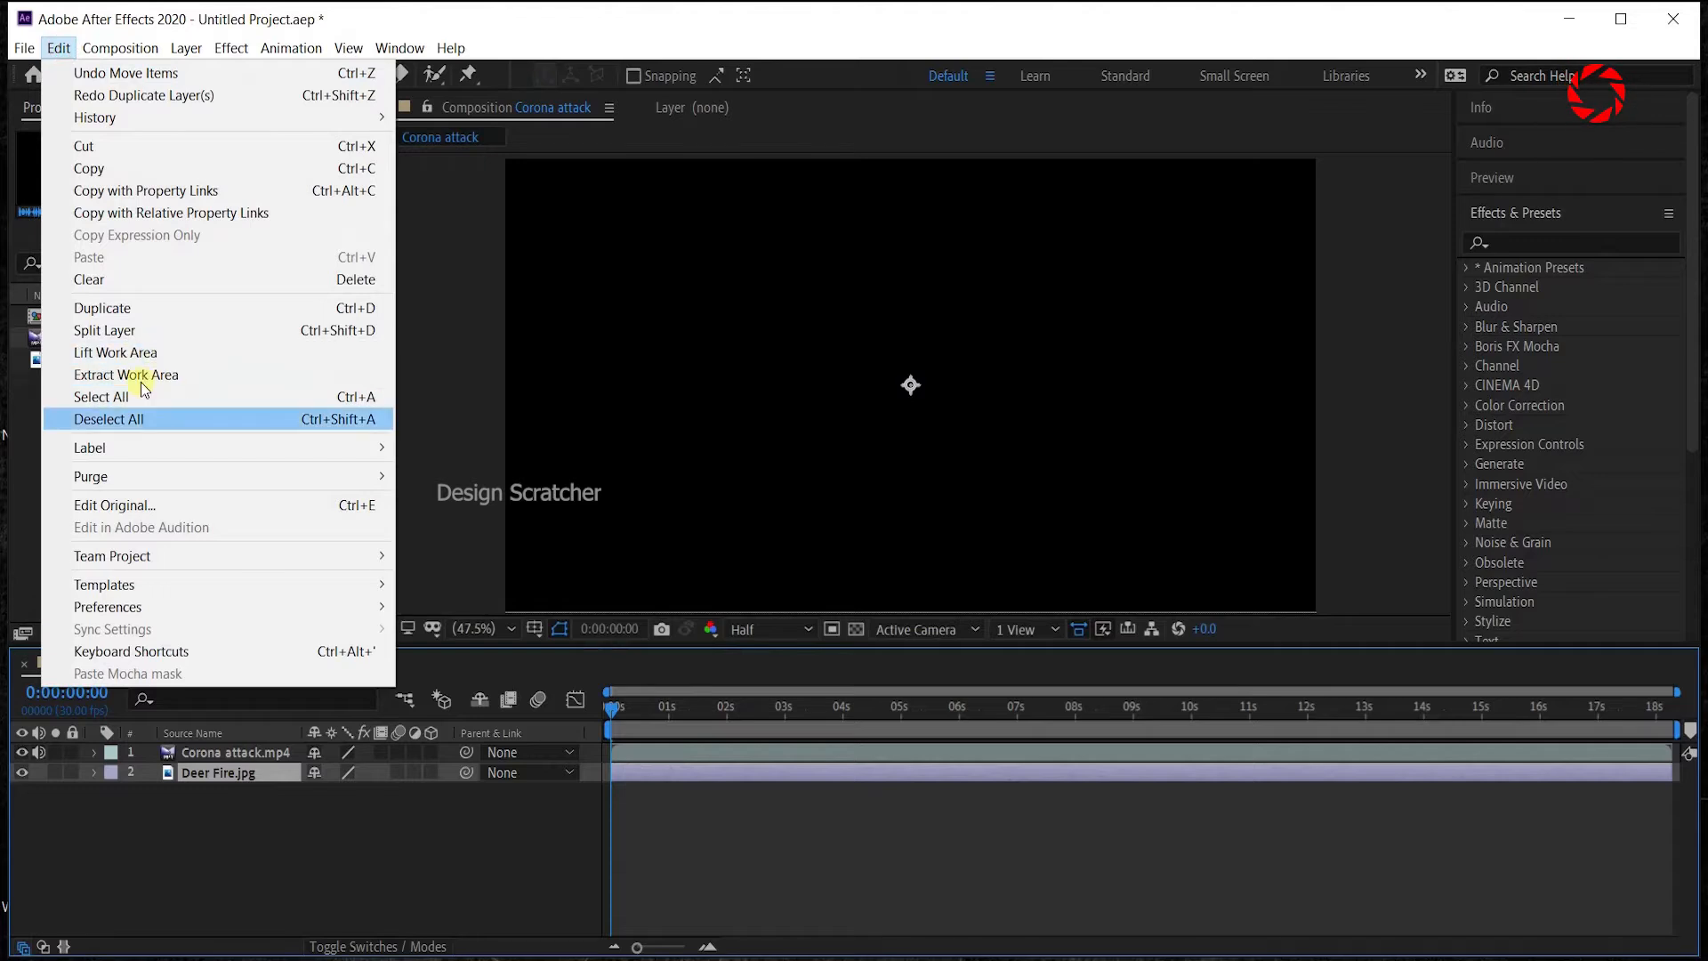
left_click(143, 419)
left_click(219, 772)
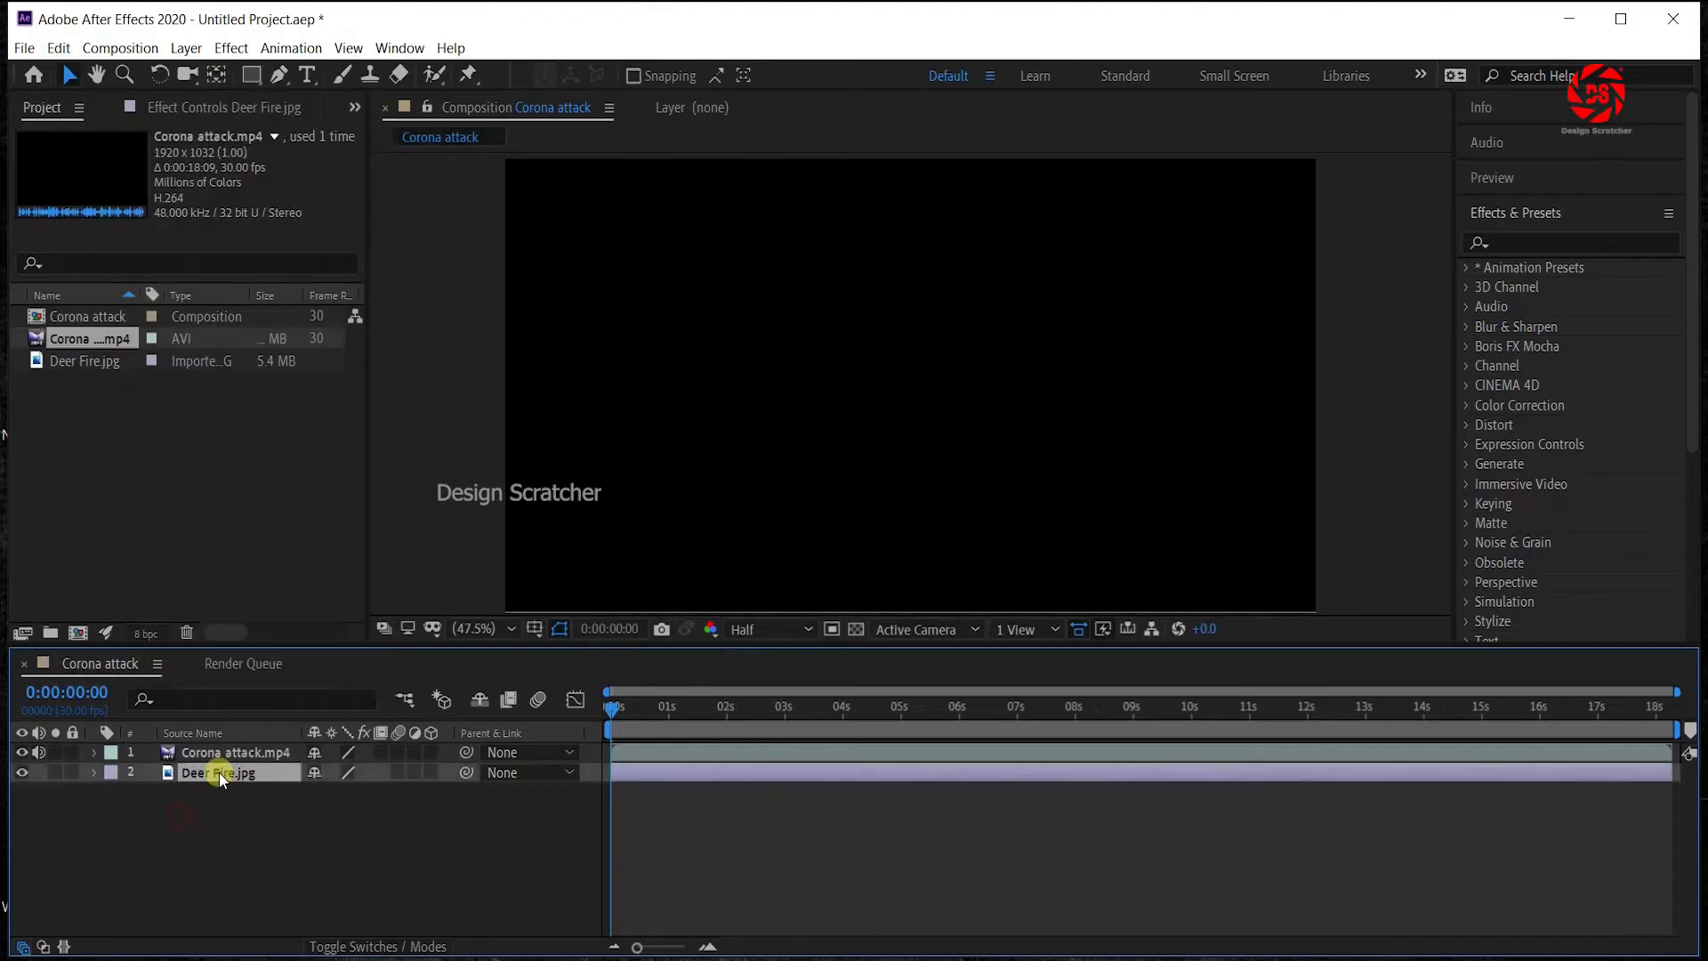
left_click(71, 52)
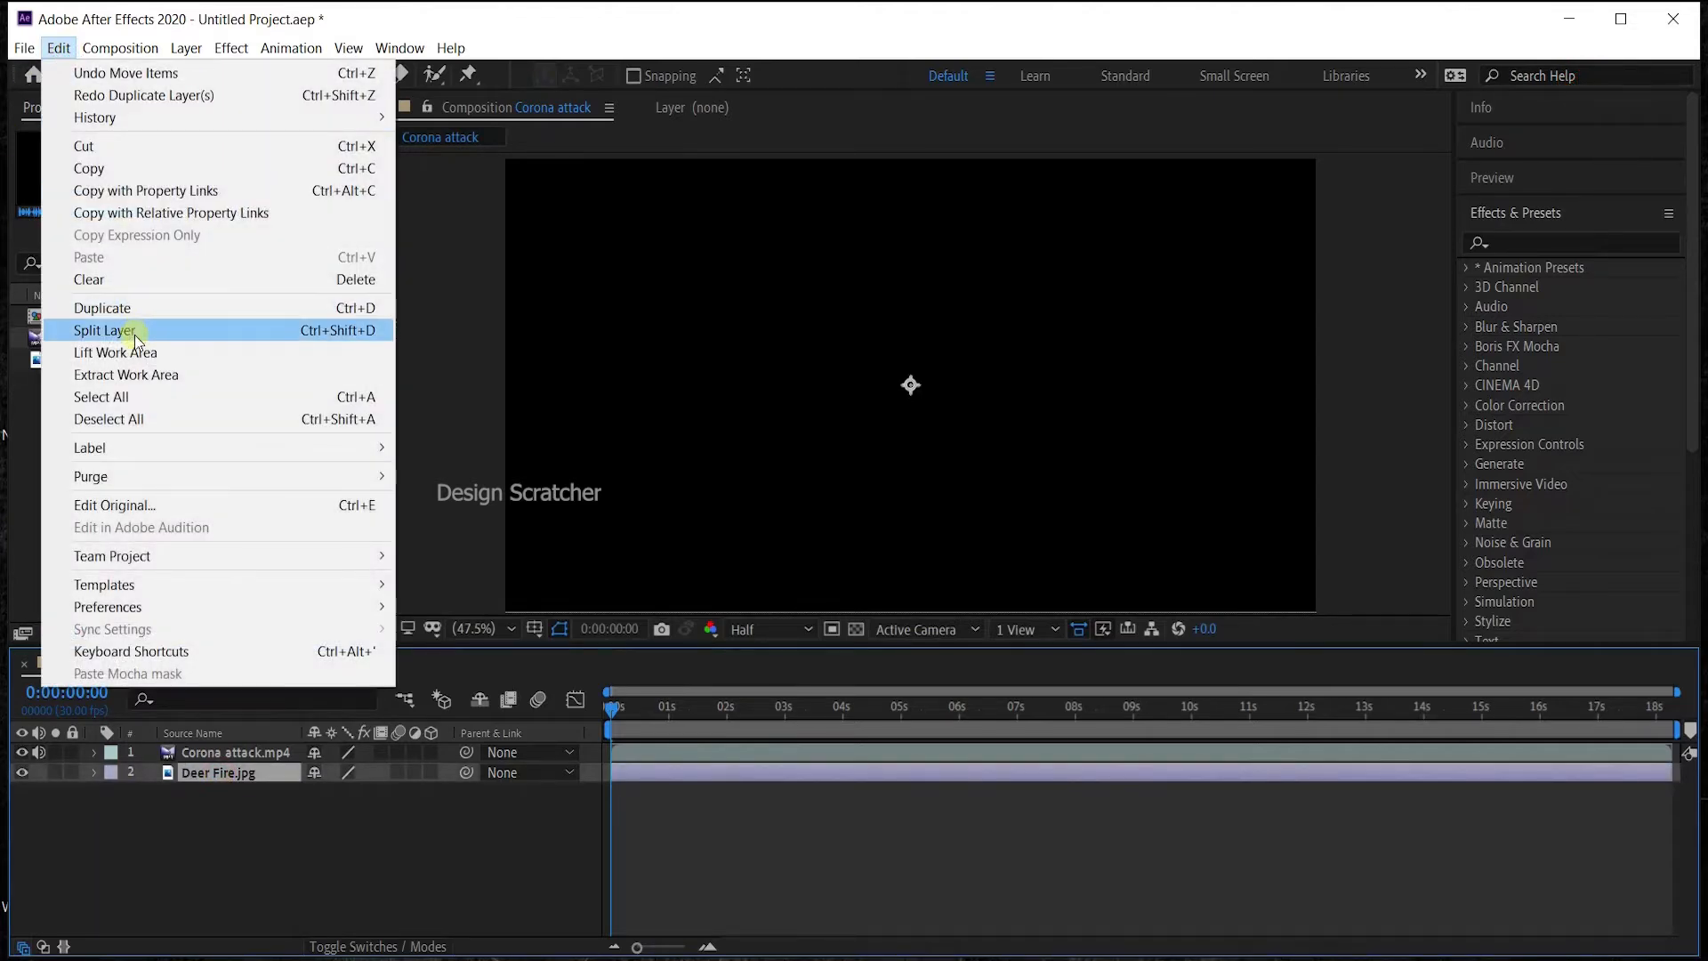
left_click(135, 308)
left_click(350, 899)
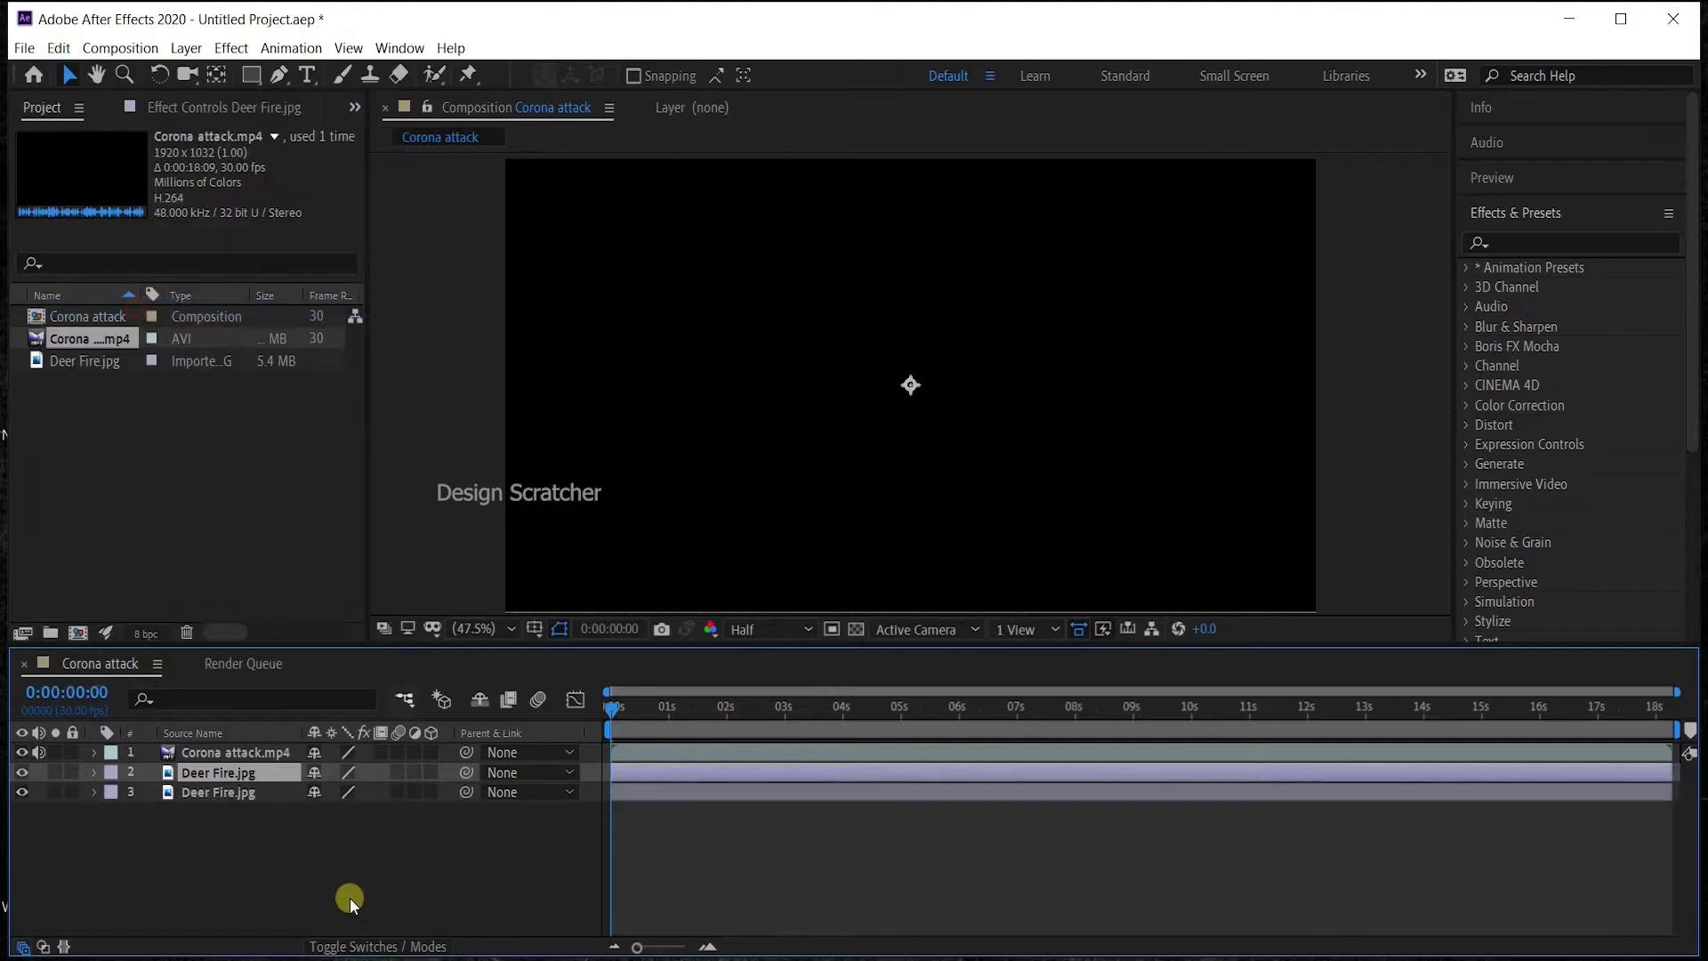
left_click(211, 777)
key("Delete")
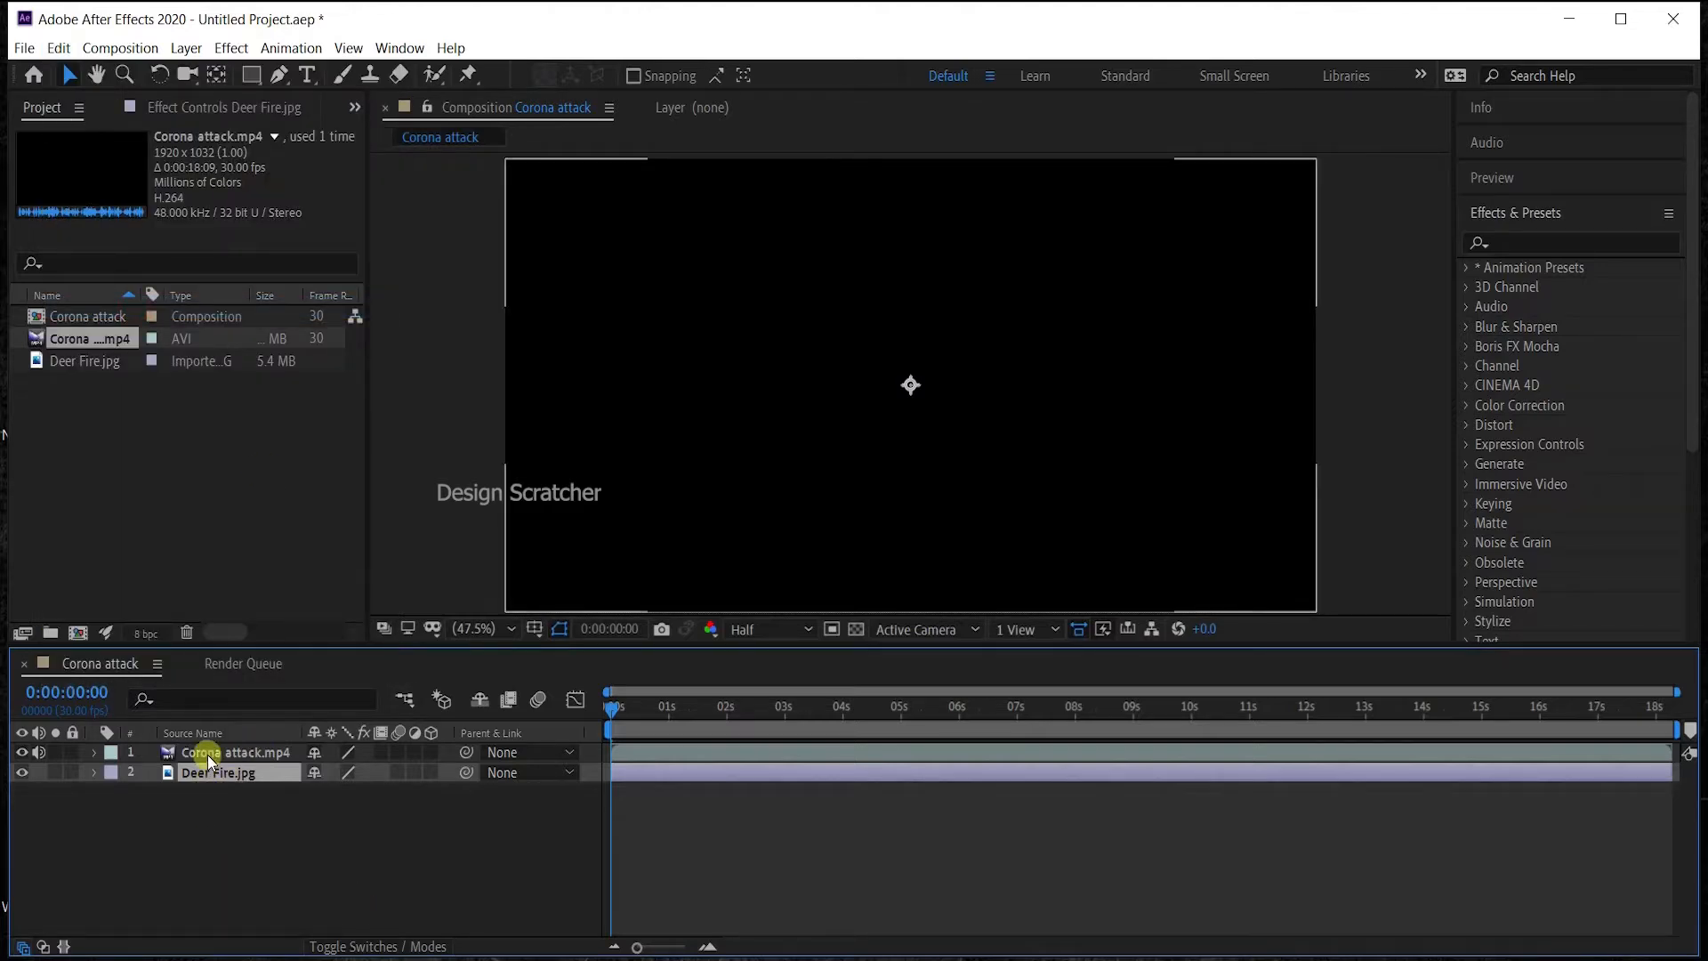
Duplicate both timeline layers together, move the Deer Fire.jpg duplicate up to second place, and undo the reordering and duplication.
left_click(221, 756, "shift")
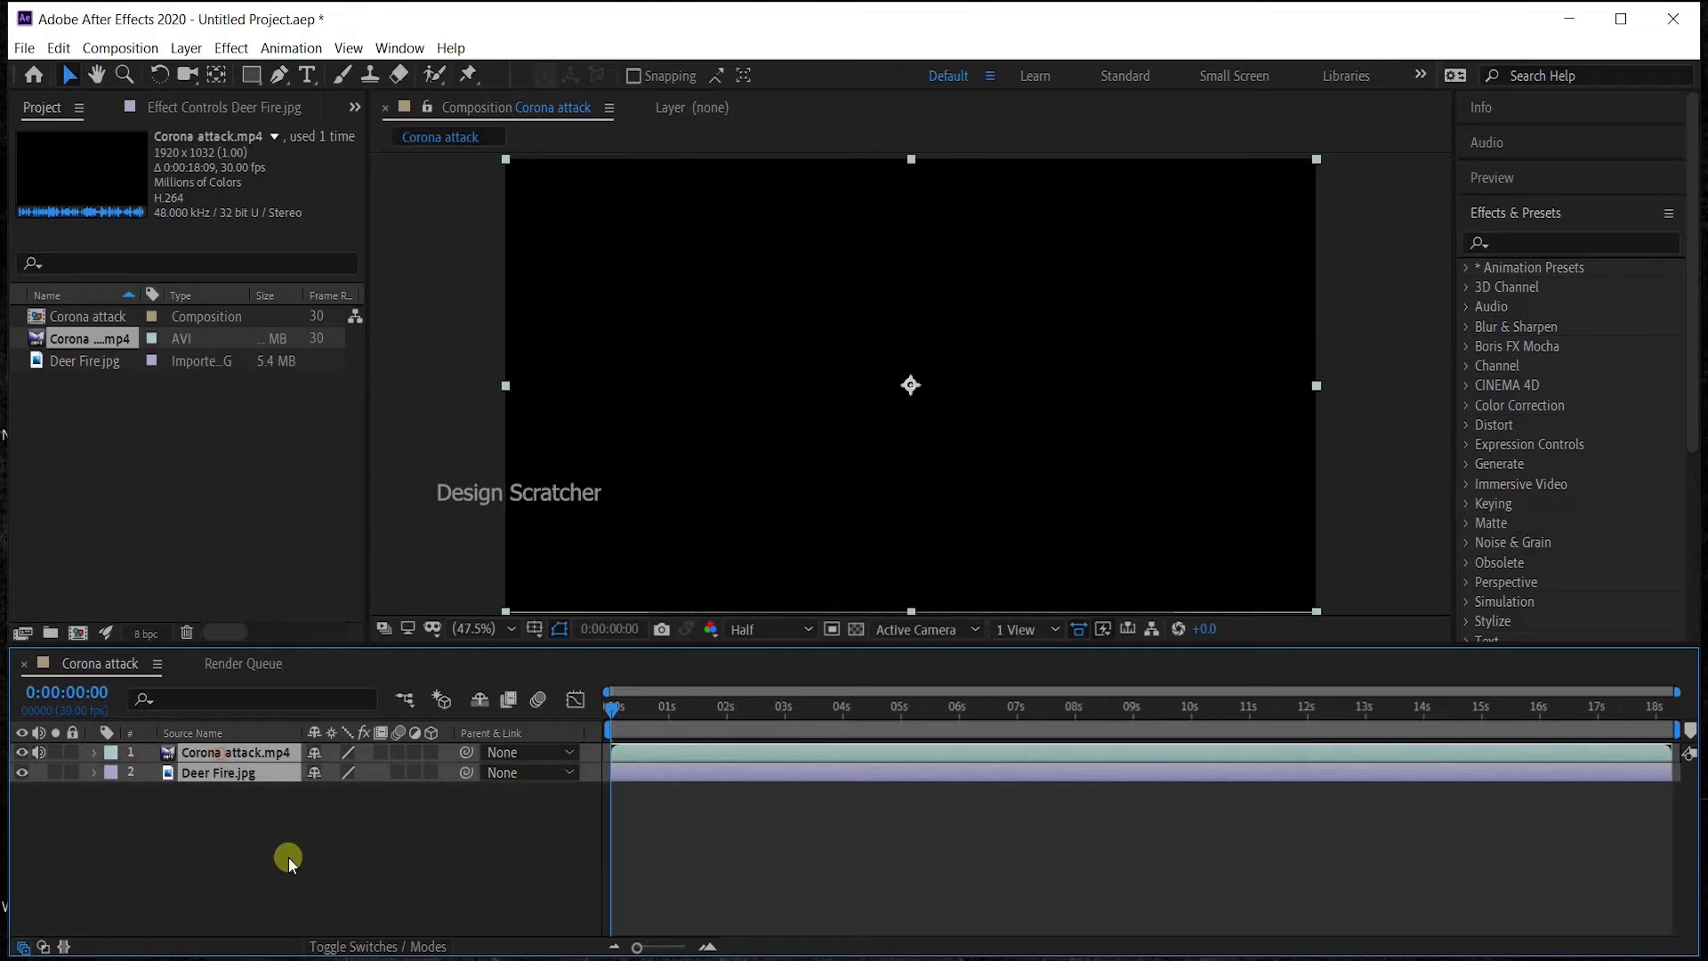
left_click(61, 49)
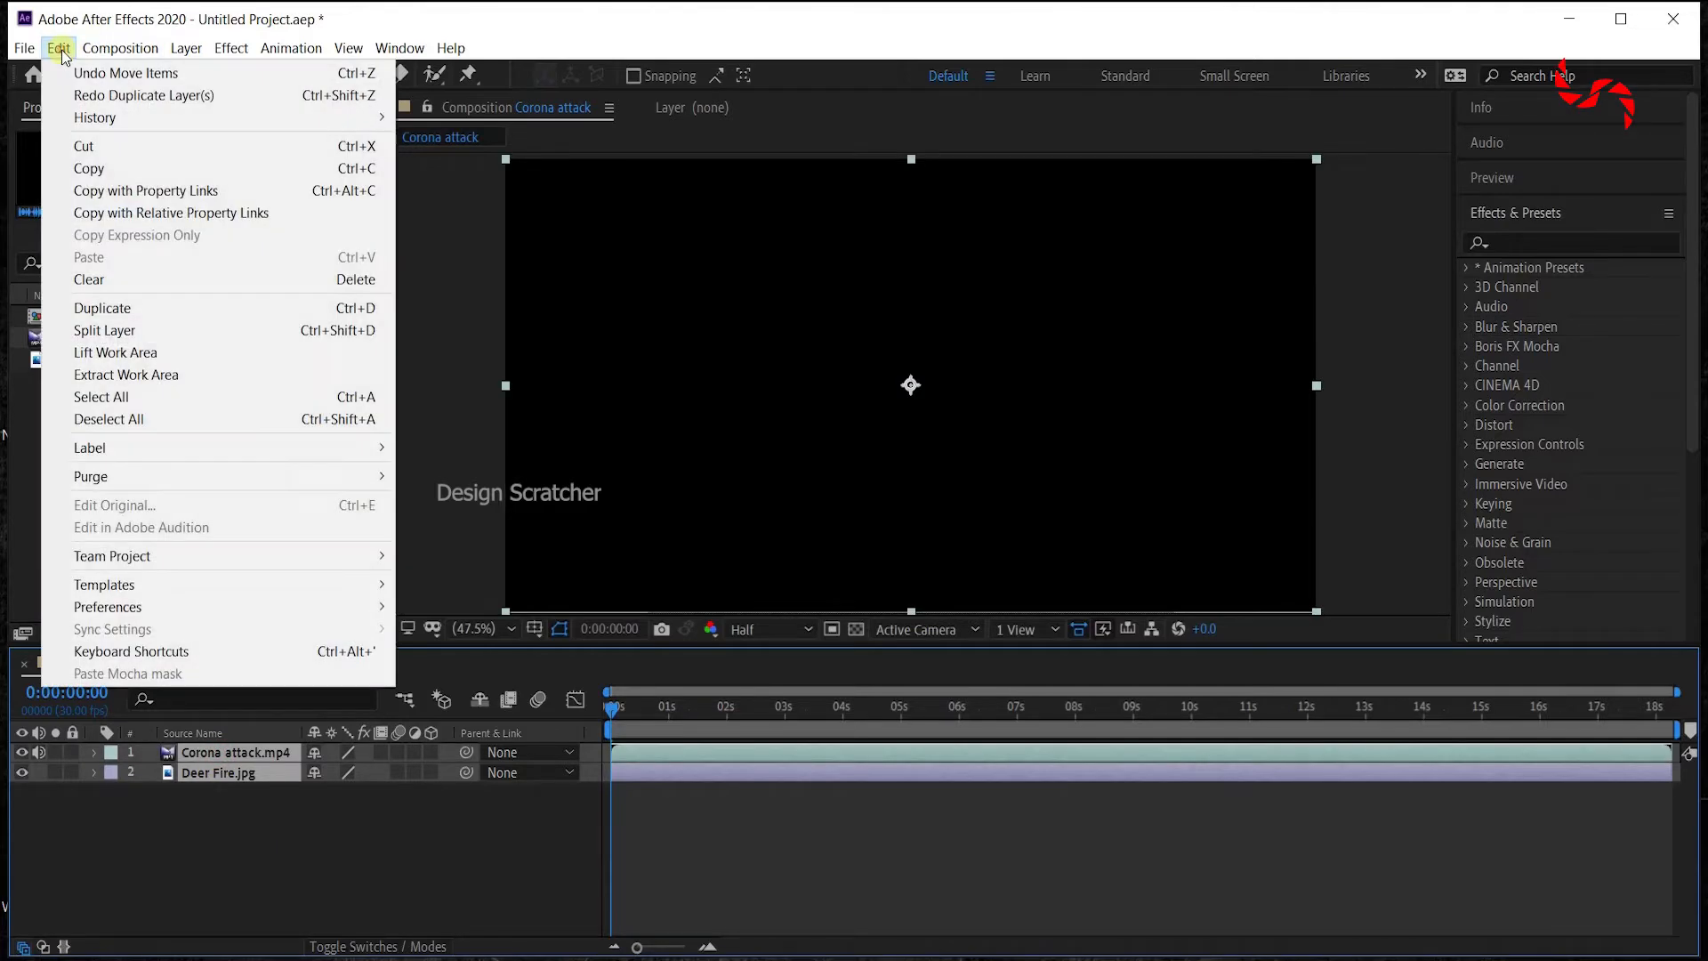
left_click(103, 308)
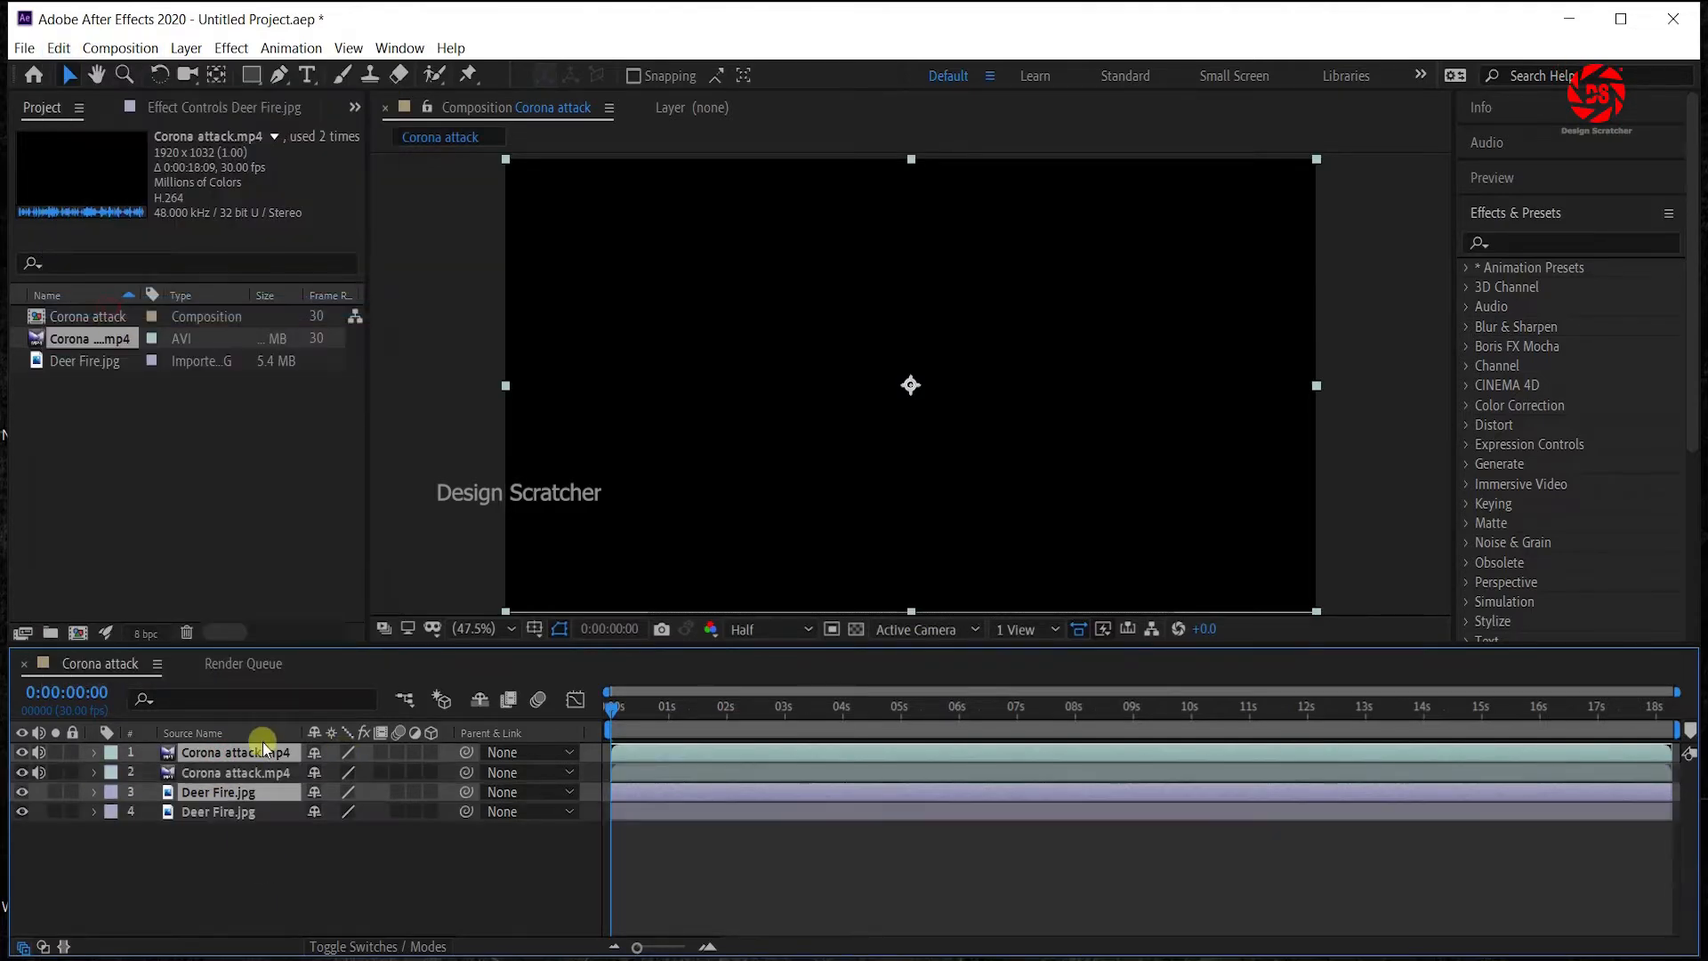
left_click_drag(231, 793, 222, 767)
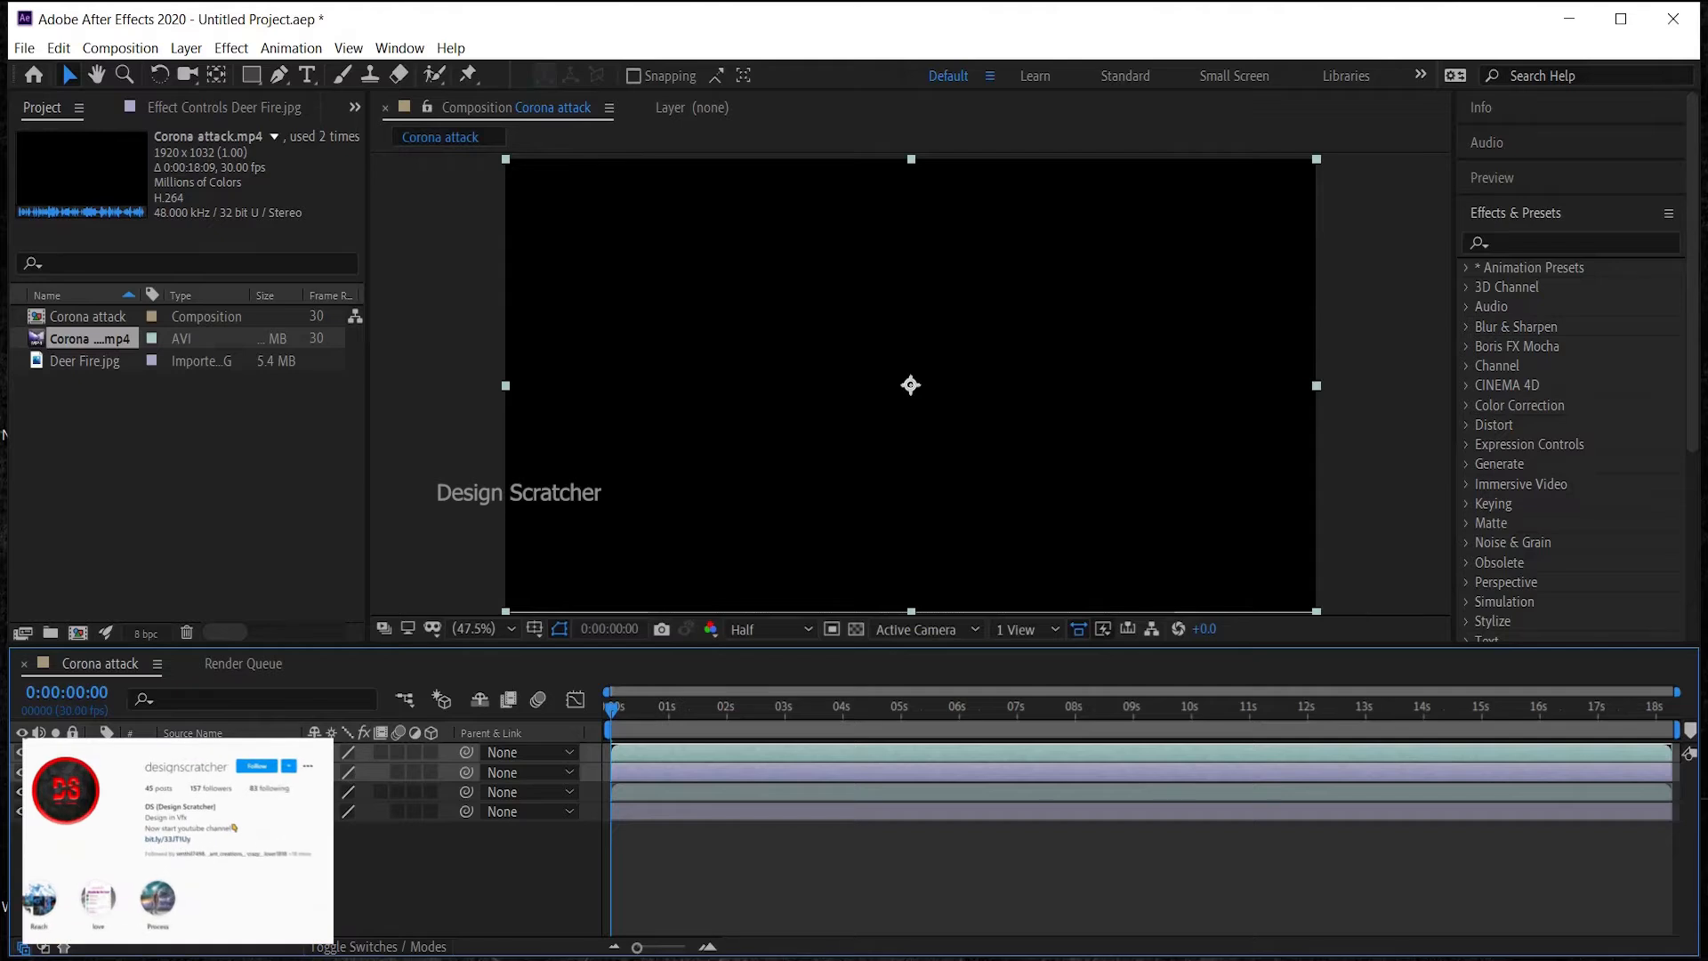
key("ctrl+z")
key("ctrl+z")
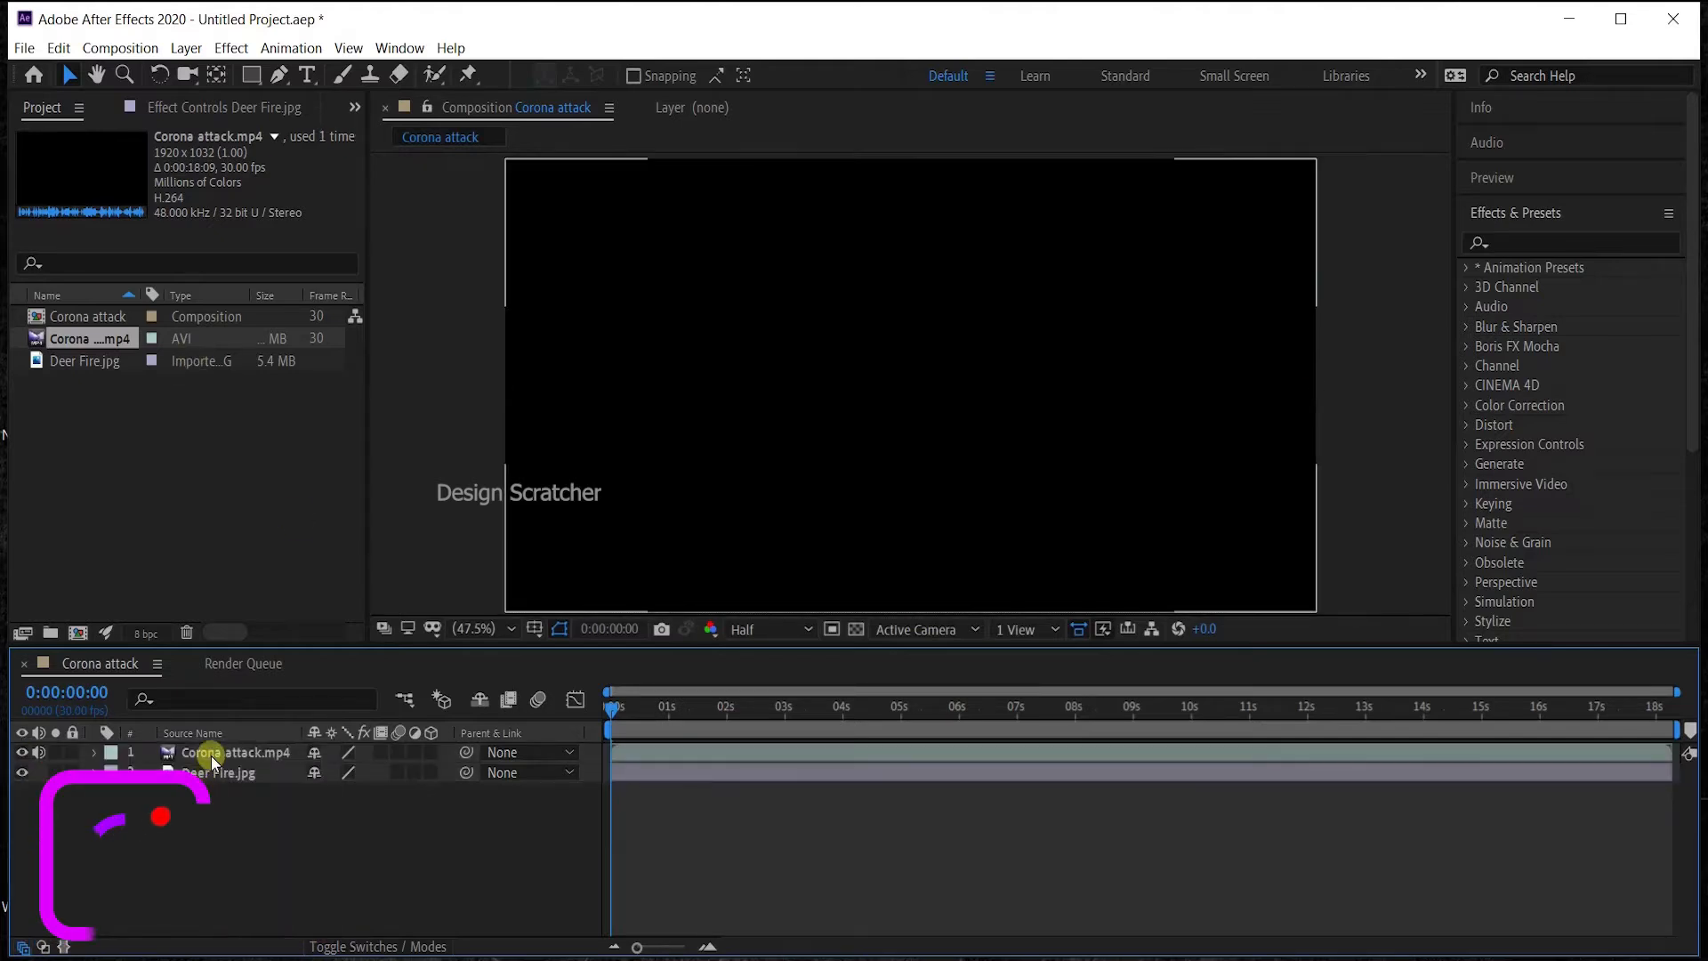
Set the current time to 0:00:03:00, trim the end of the Corona attack.mp4 layer to it, and undo the trim.
mouse_move(756, 719)
left_mouse_down()
mouse_move(863, 717)
mouse_move(783, 712)
left_mouse_up()
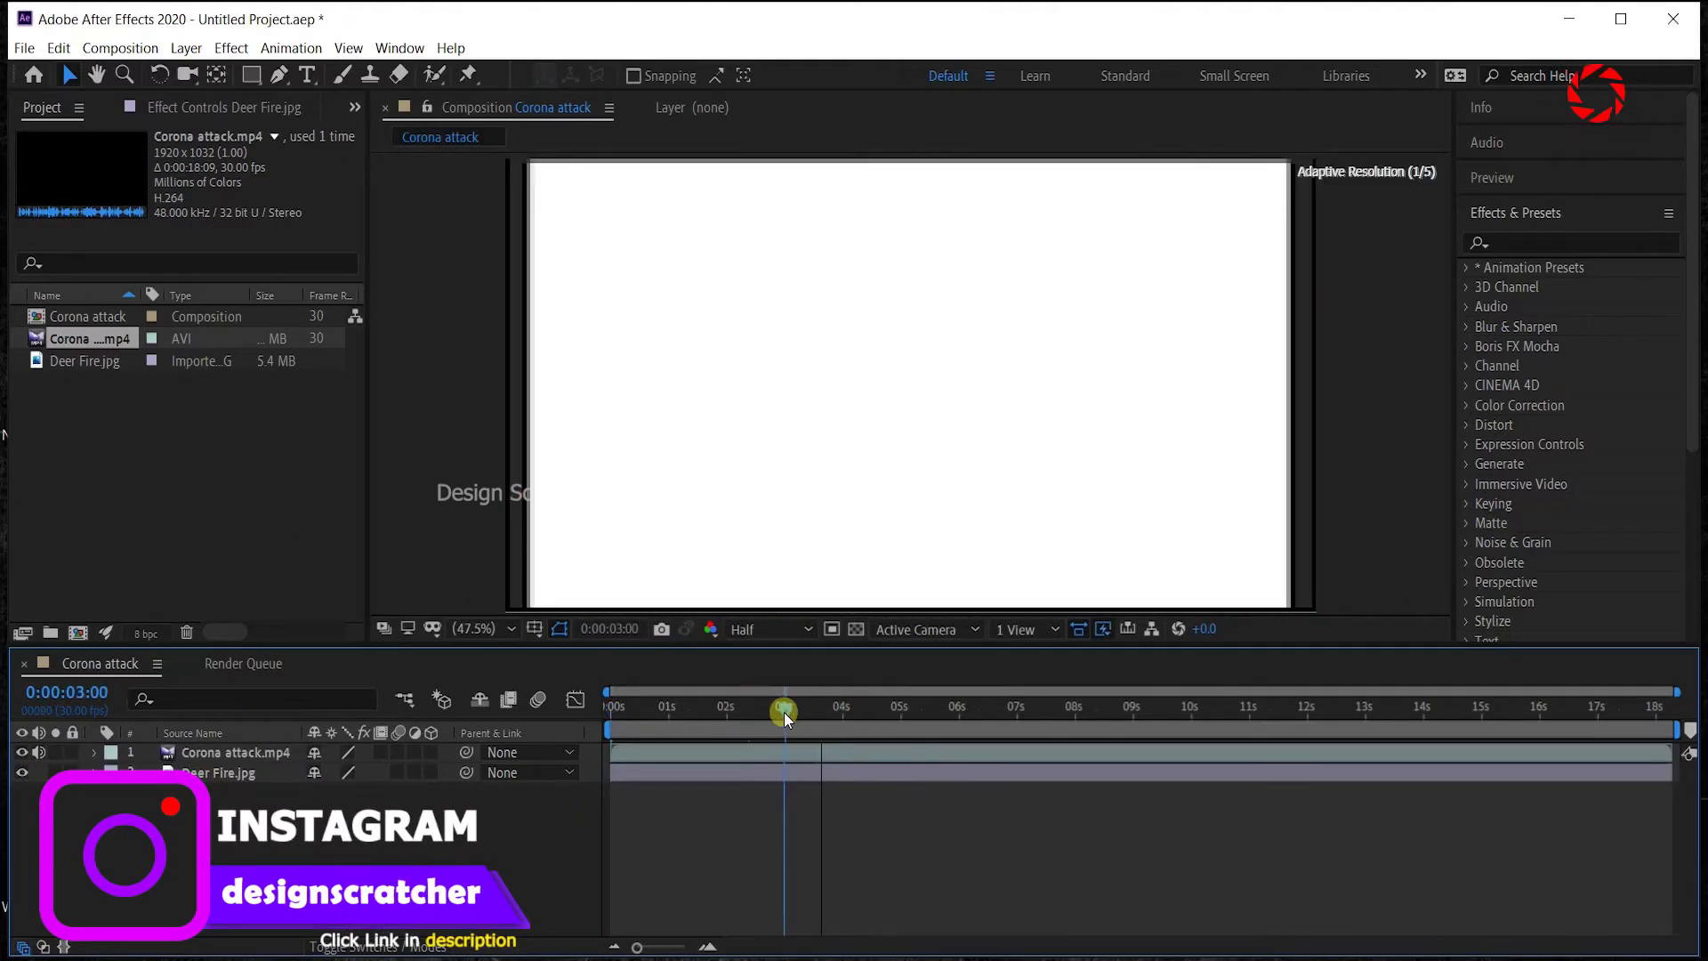
left_click(762, 756)
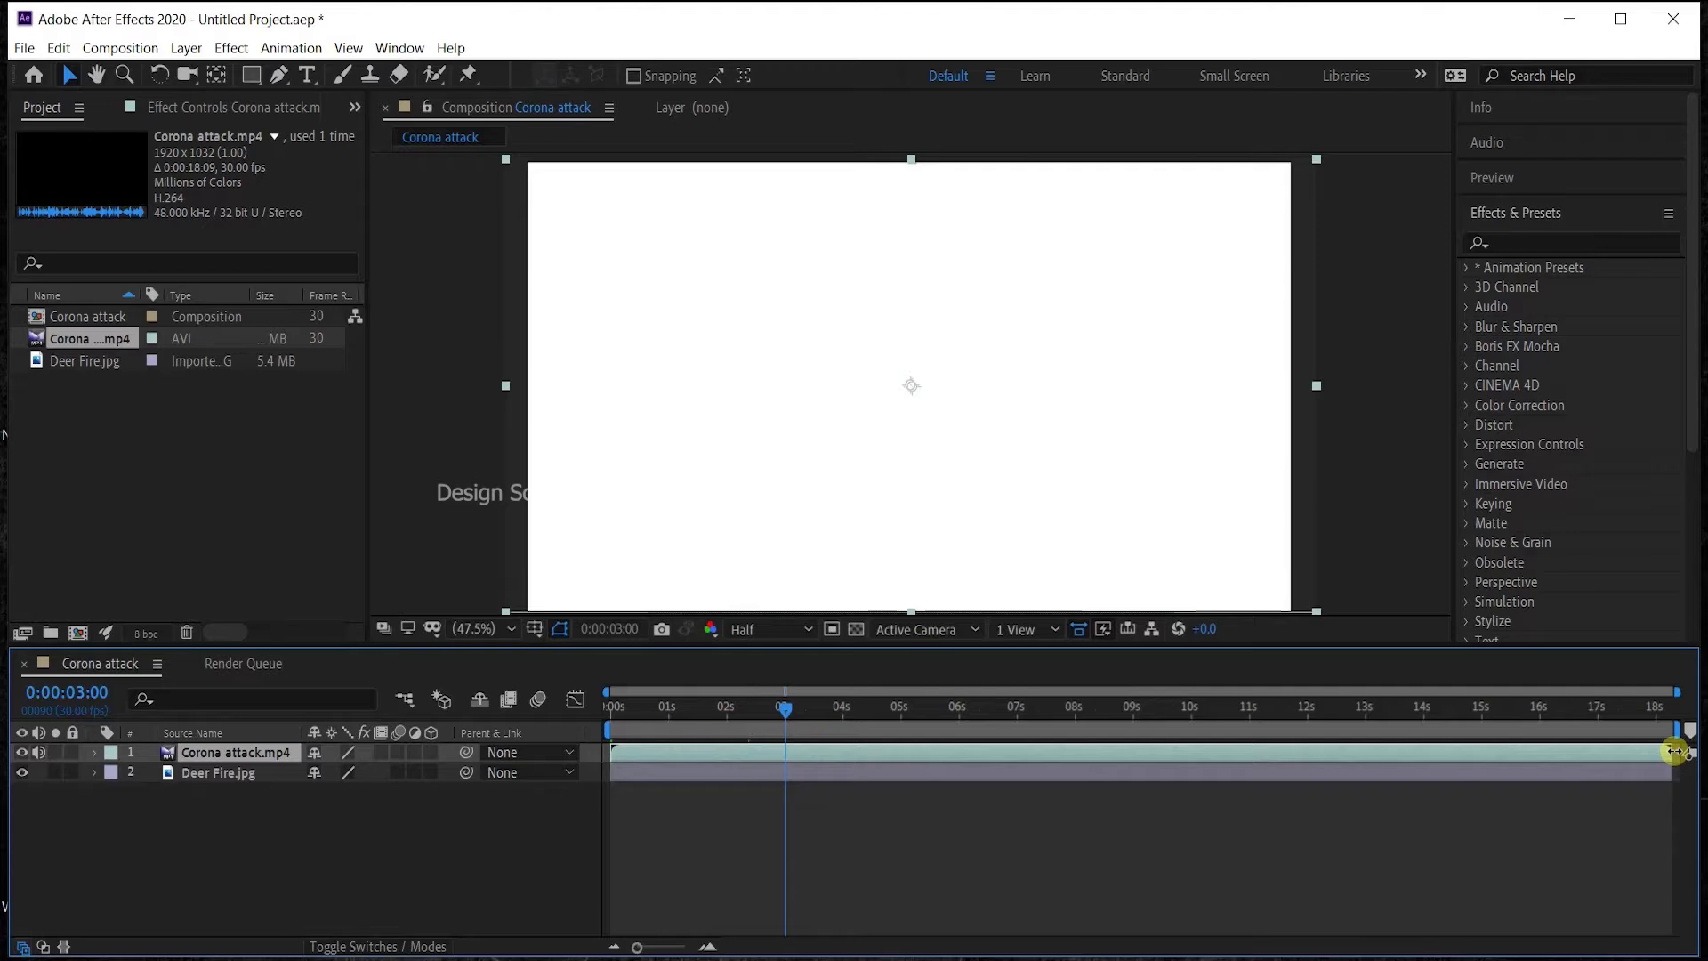
left_click_drag(1675, 752, 785, 752)
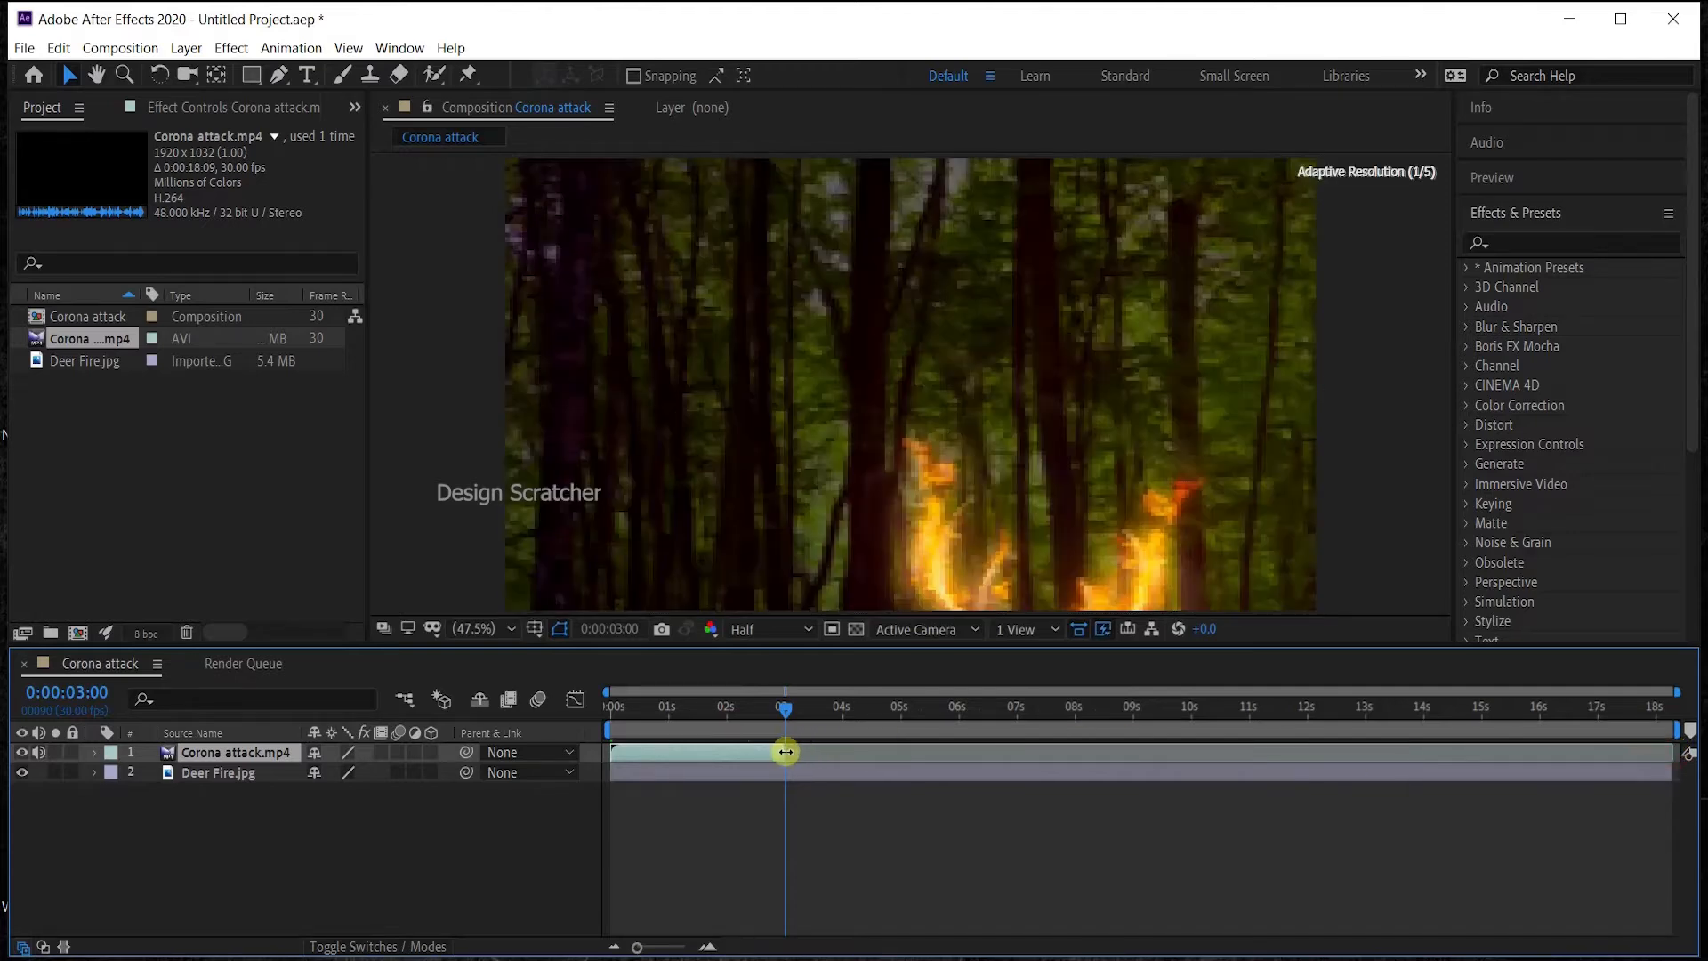
key("ctrl+z")
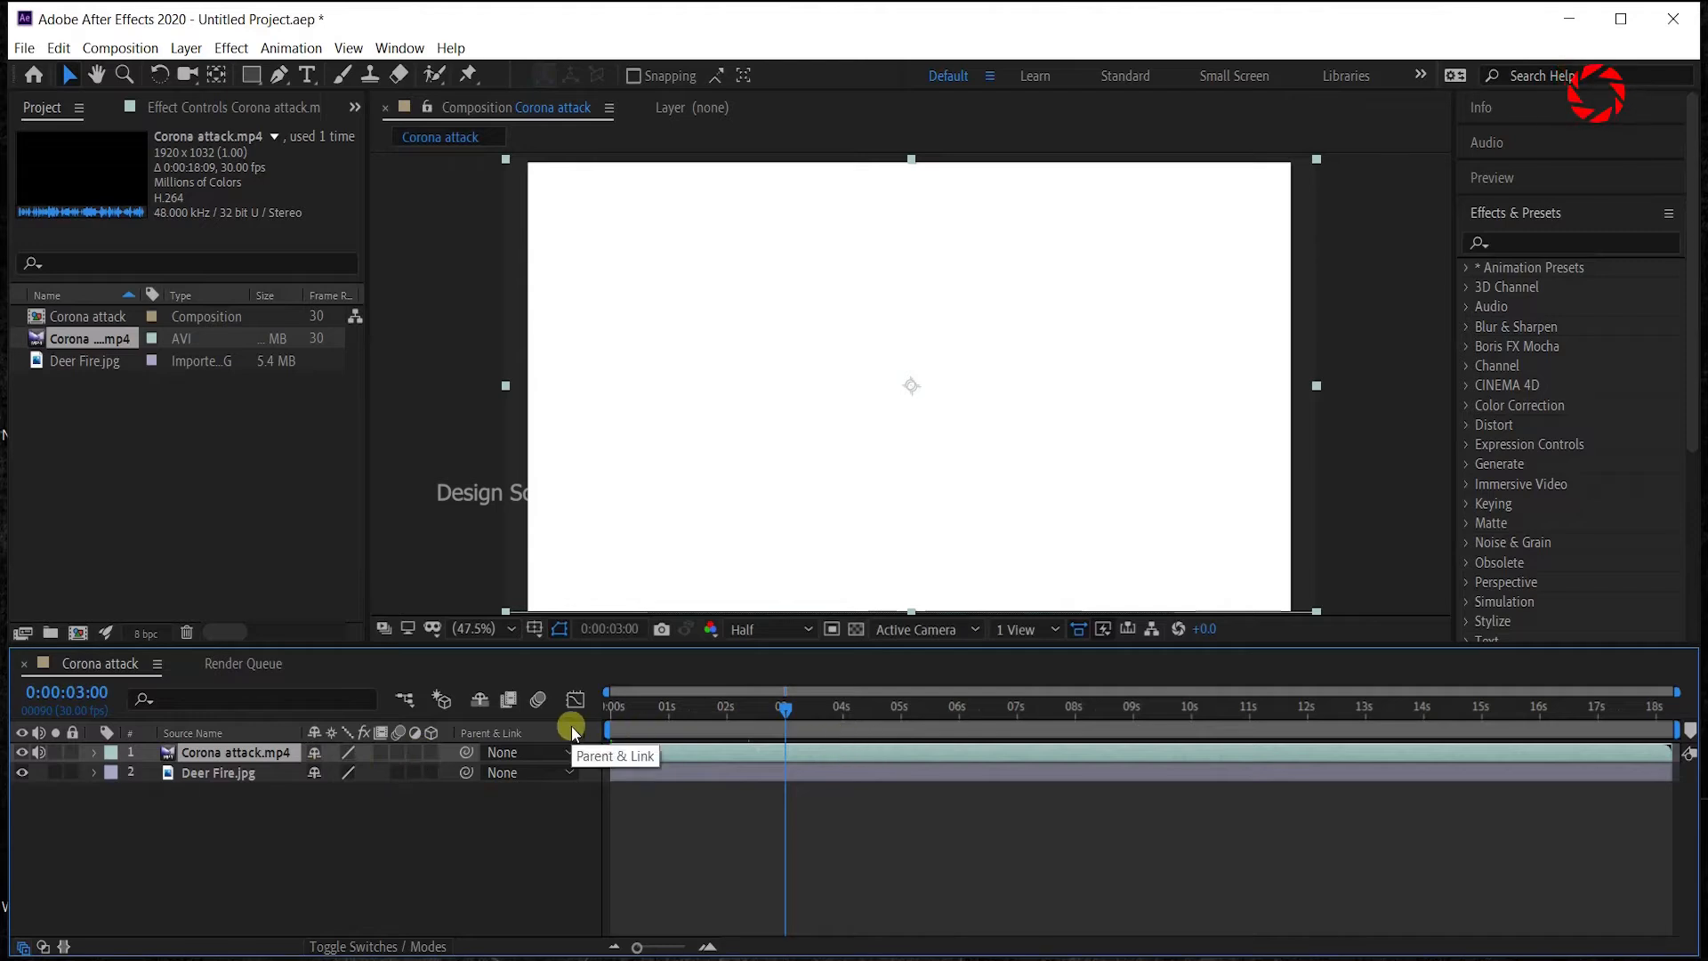
Split the Corona attack.mp4 layer at 0:00:03:00 two times, undoing each split.
key("ctrl+shift+d")
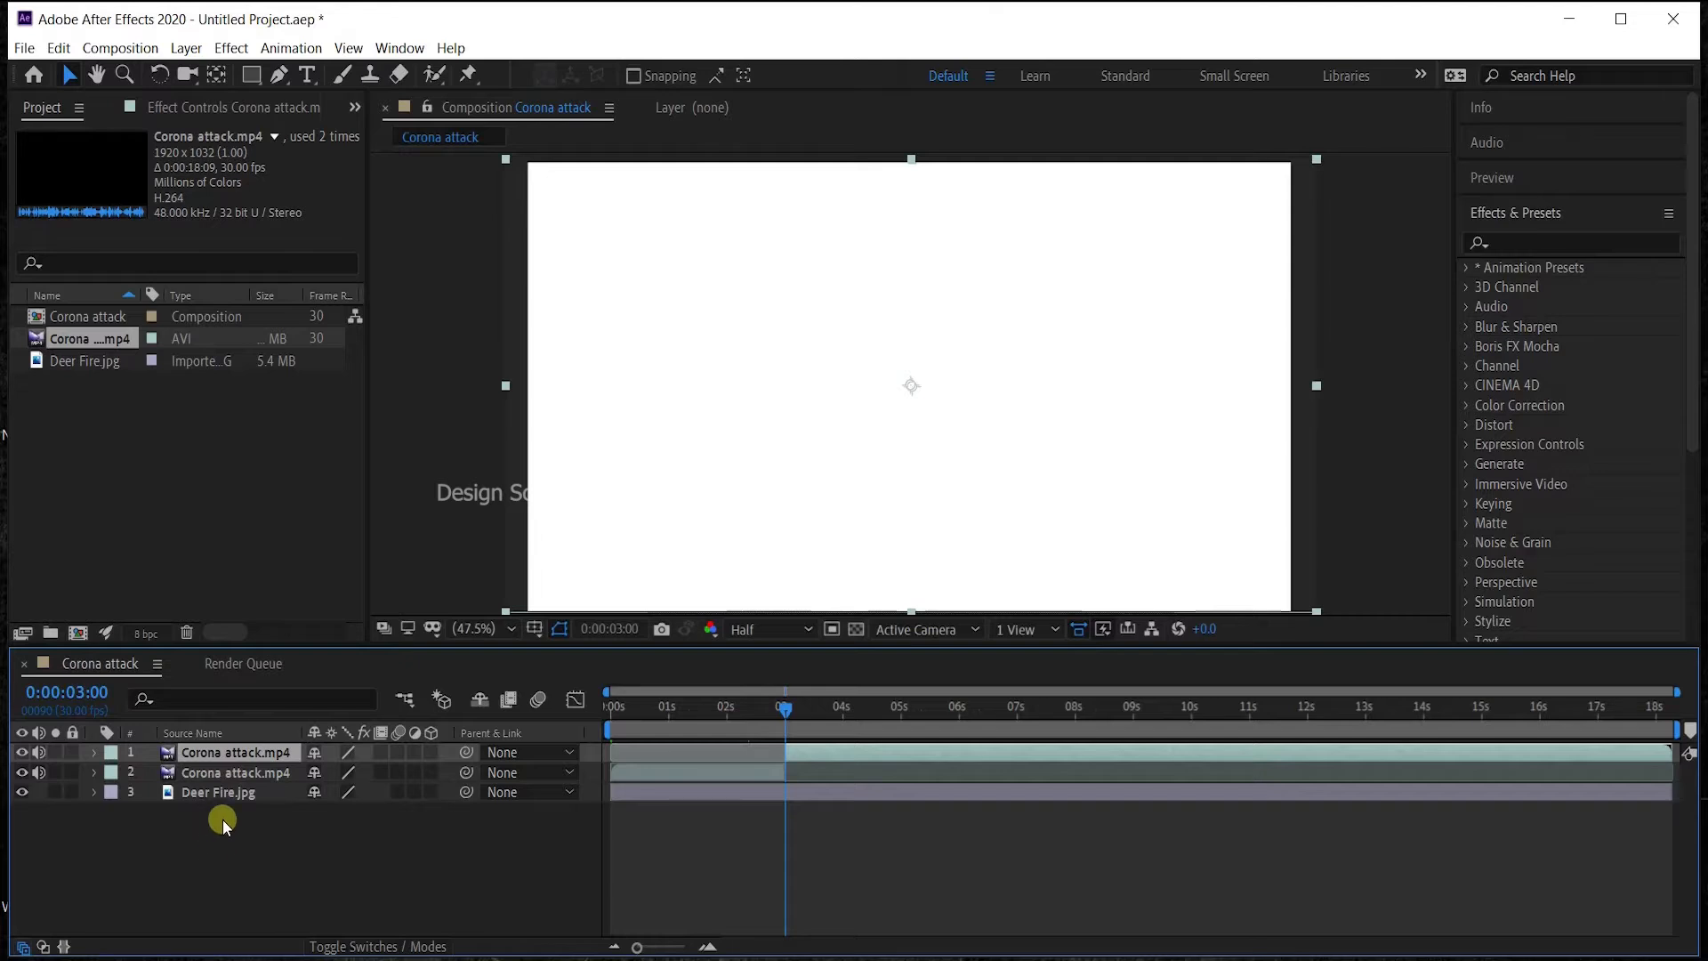
key("Delete")
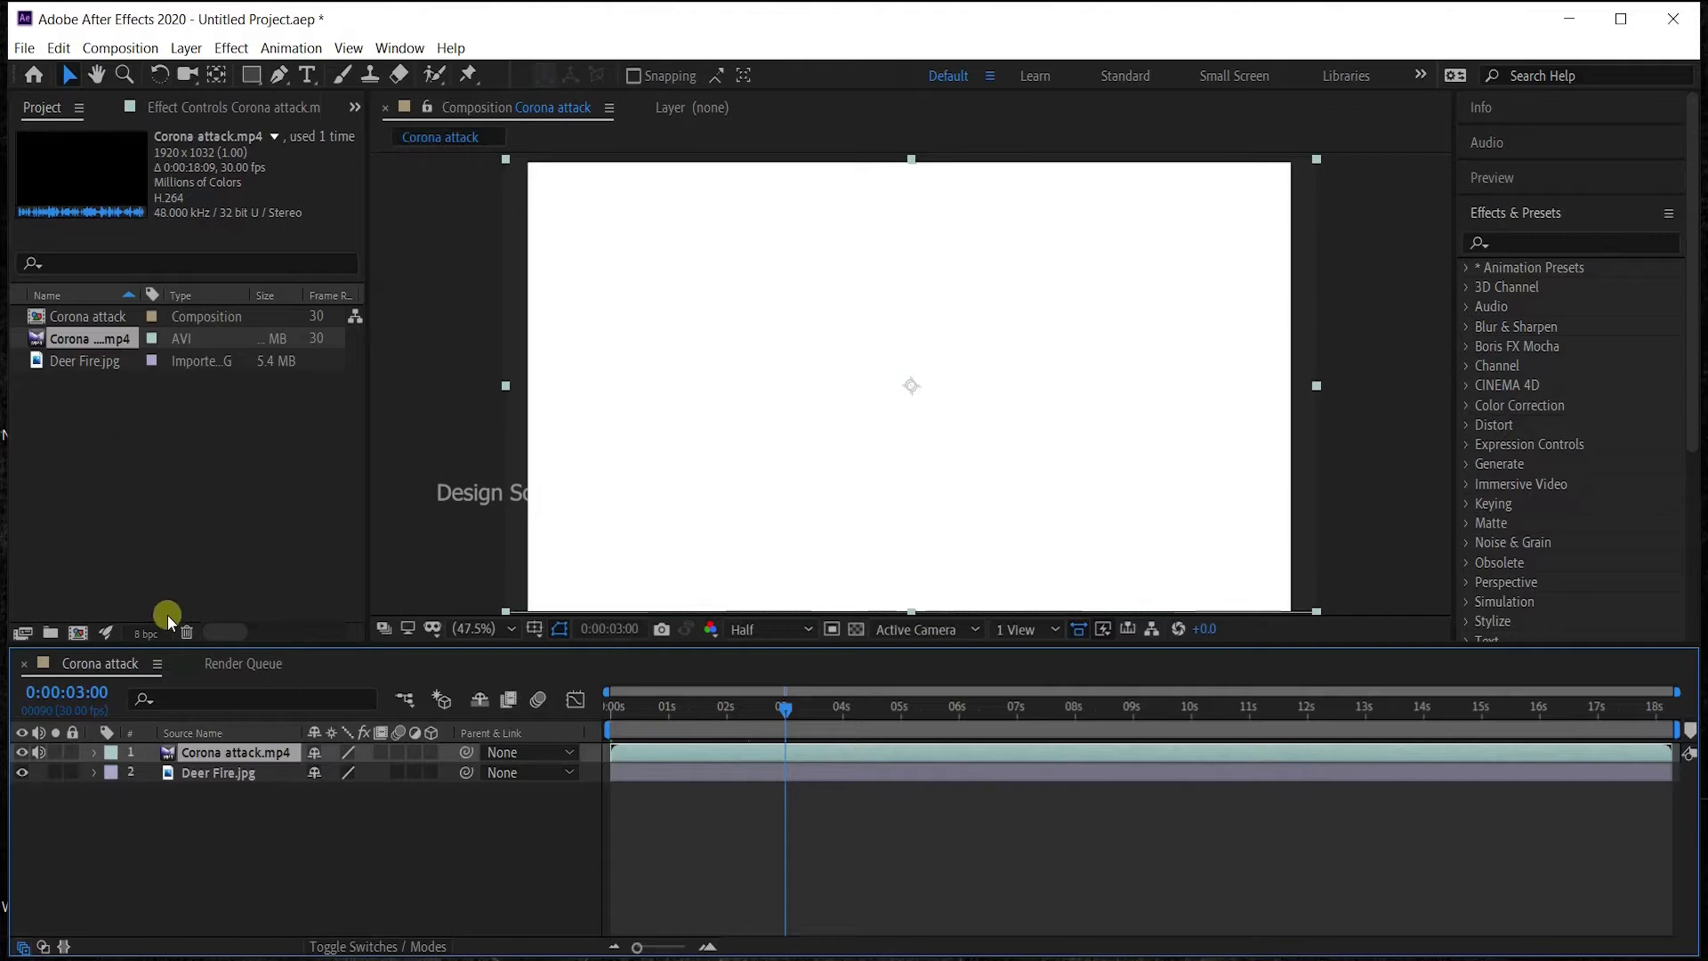
left_click(59, 48)
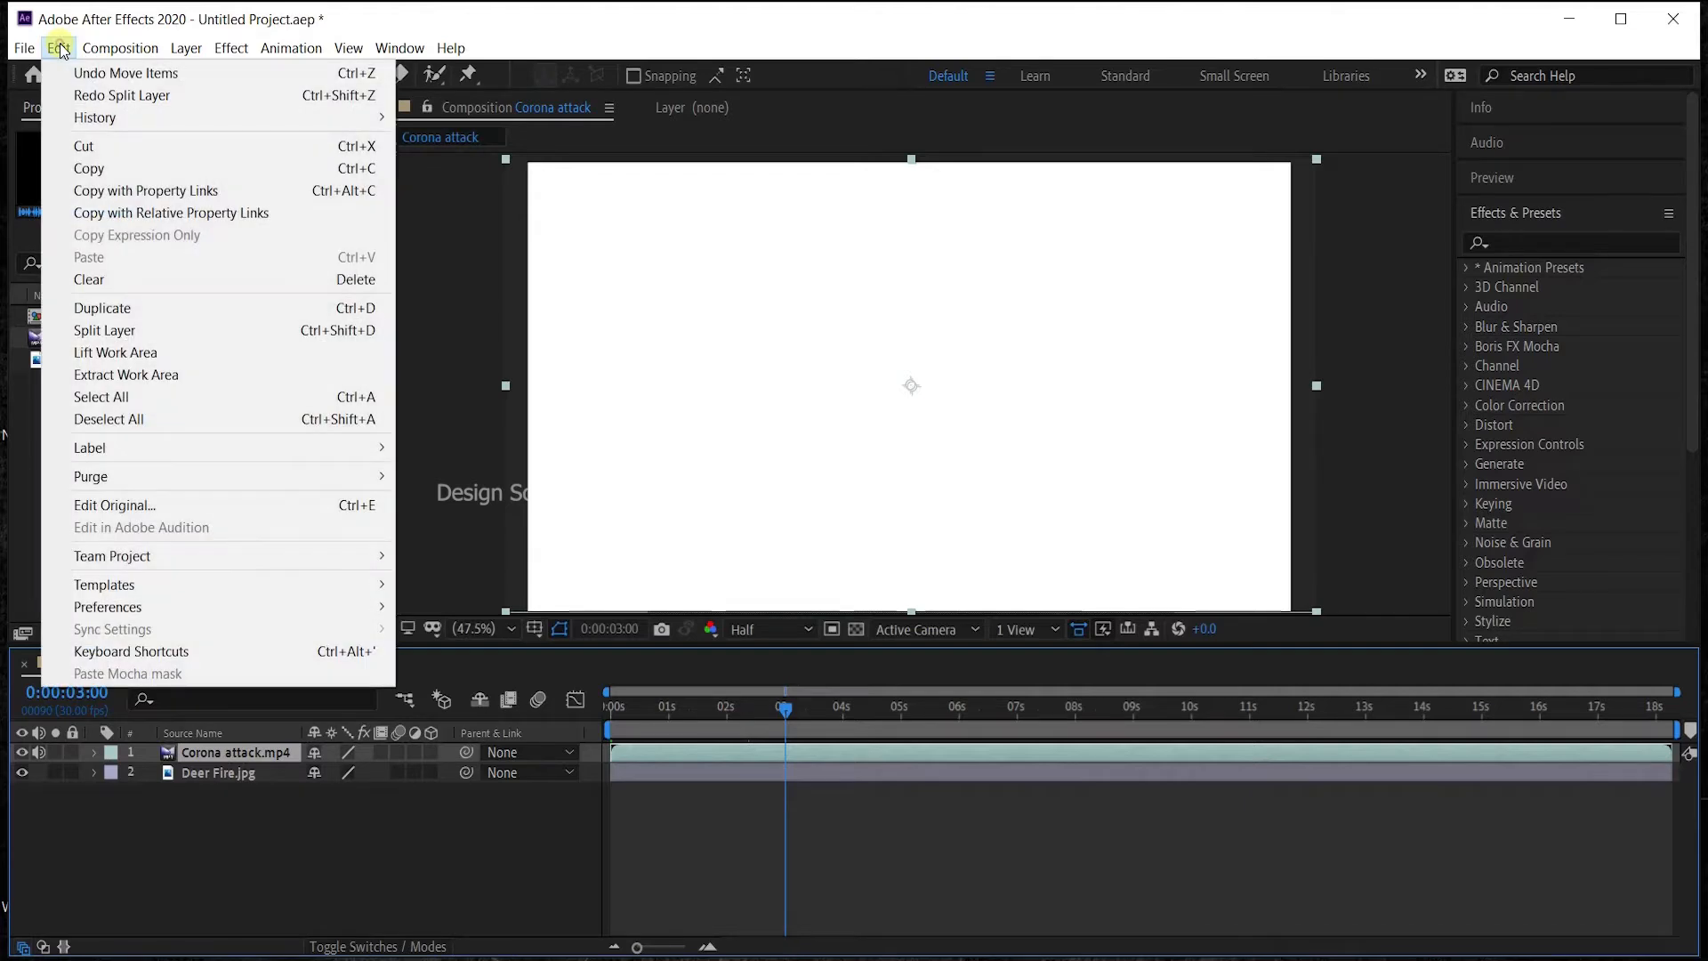
left_click(178, 333)
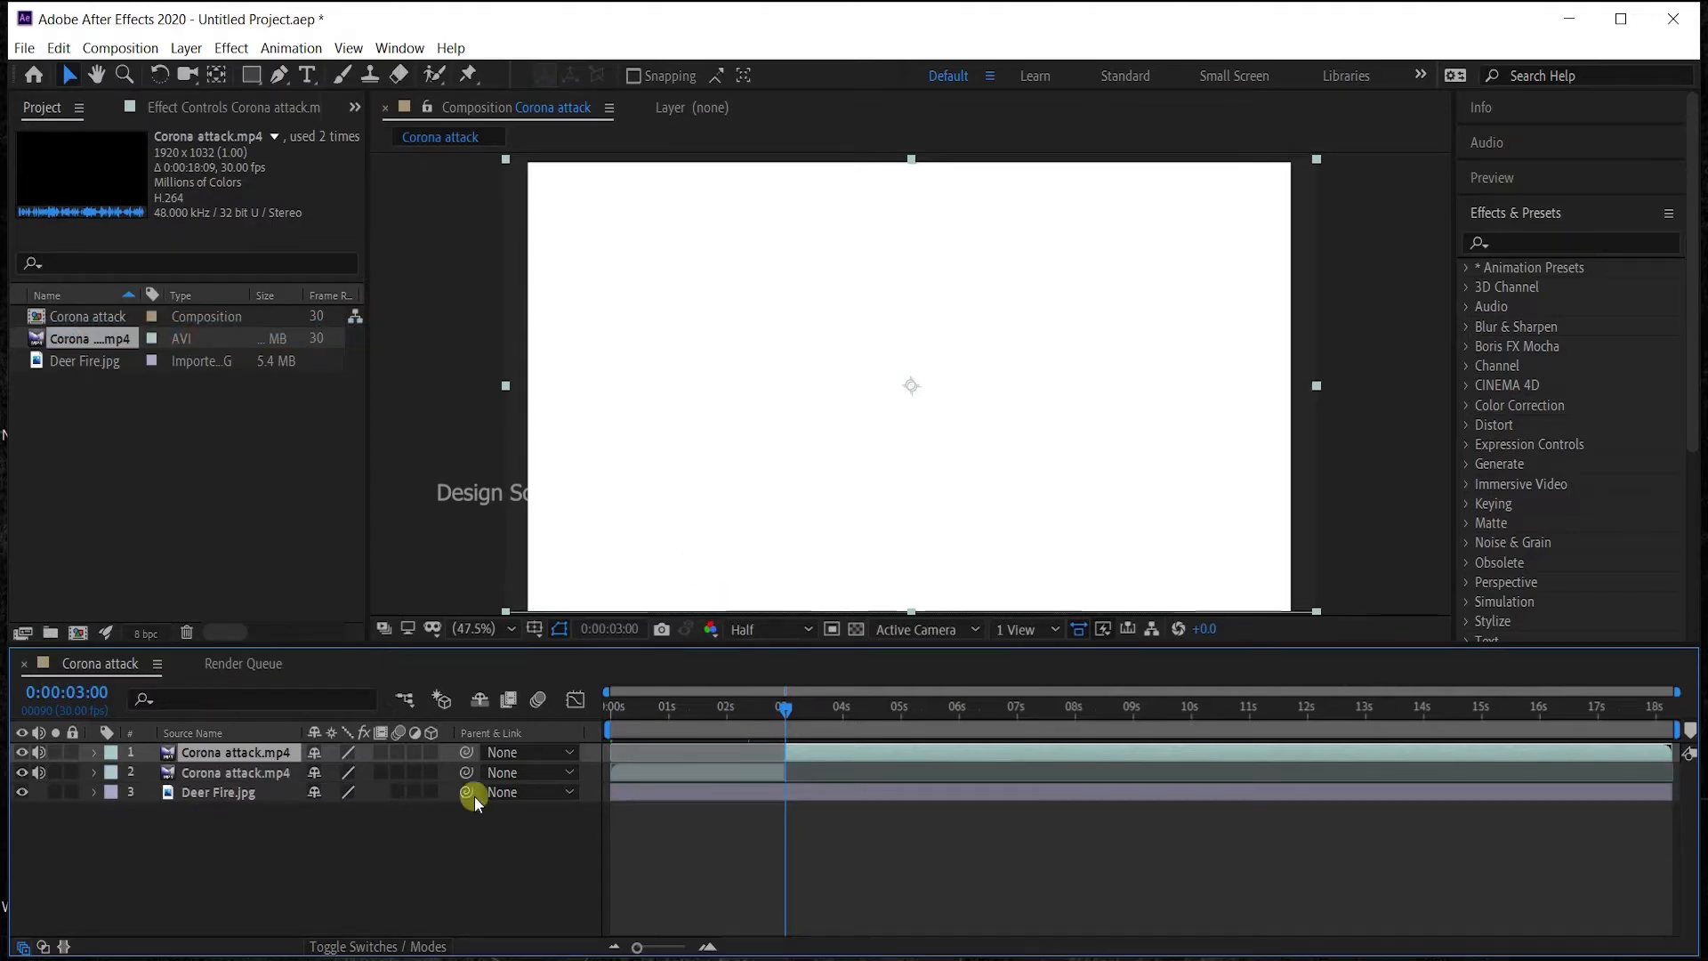
key("ctrl+z")
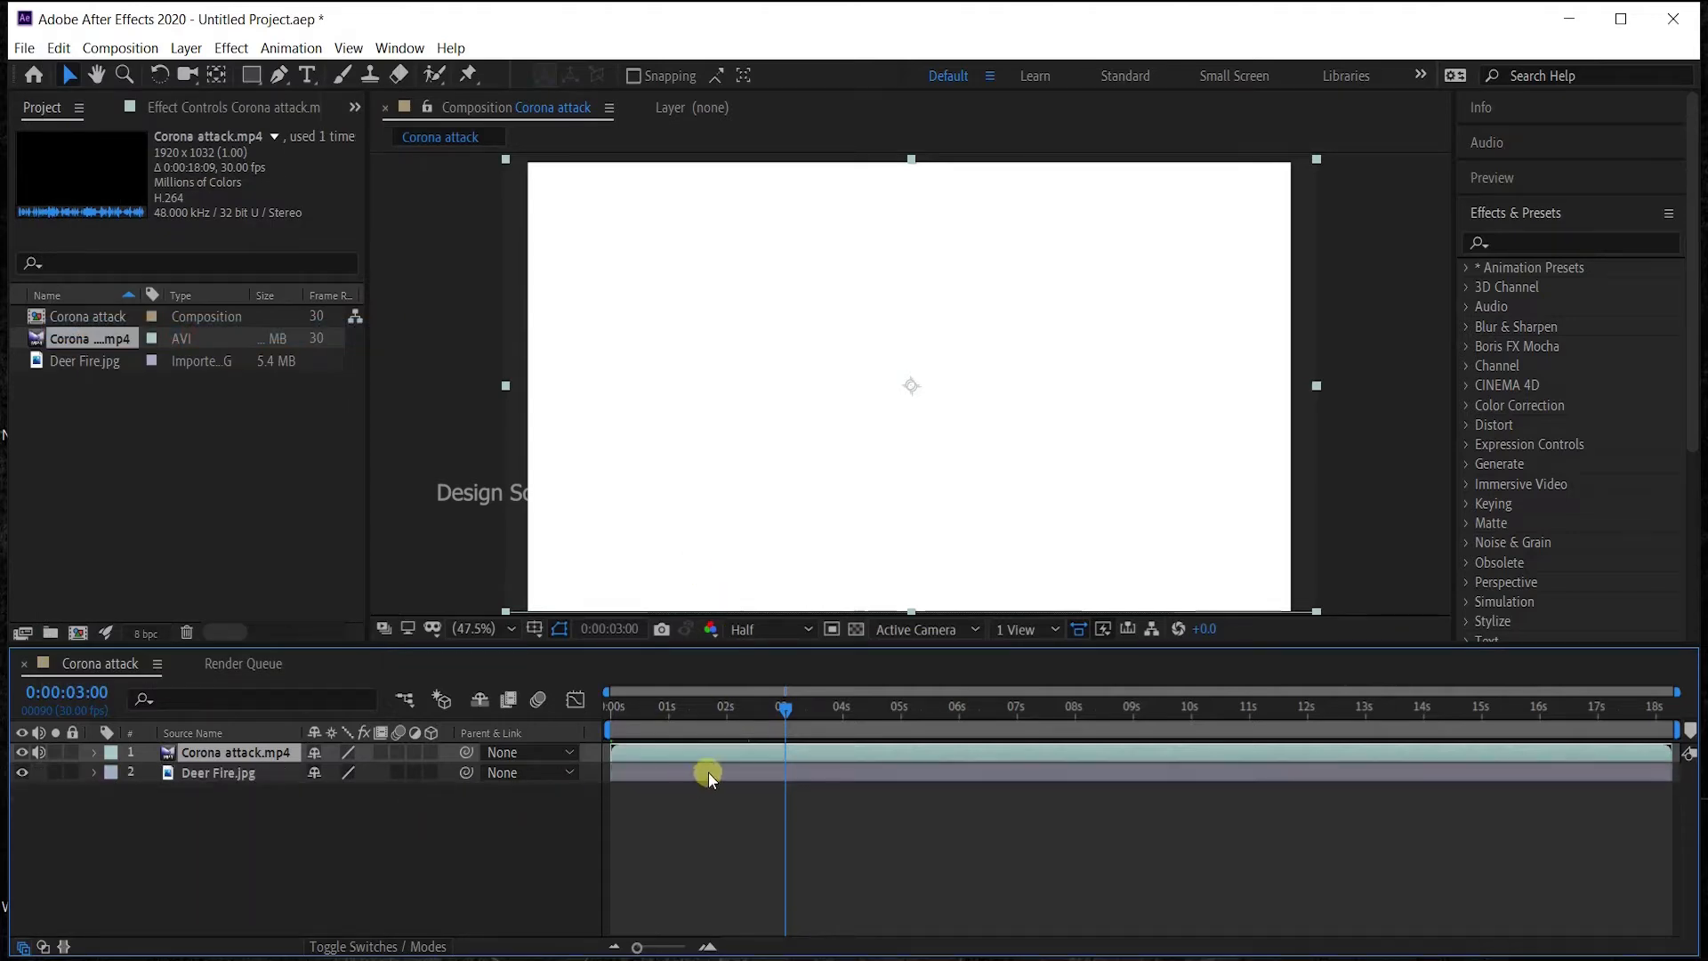
Open the keyboard shortcuts editor and view the commands assigned to the Z key.
left_click(60, 48)
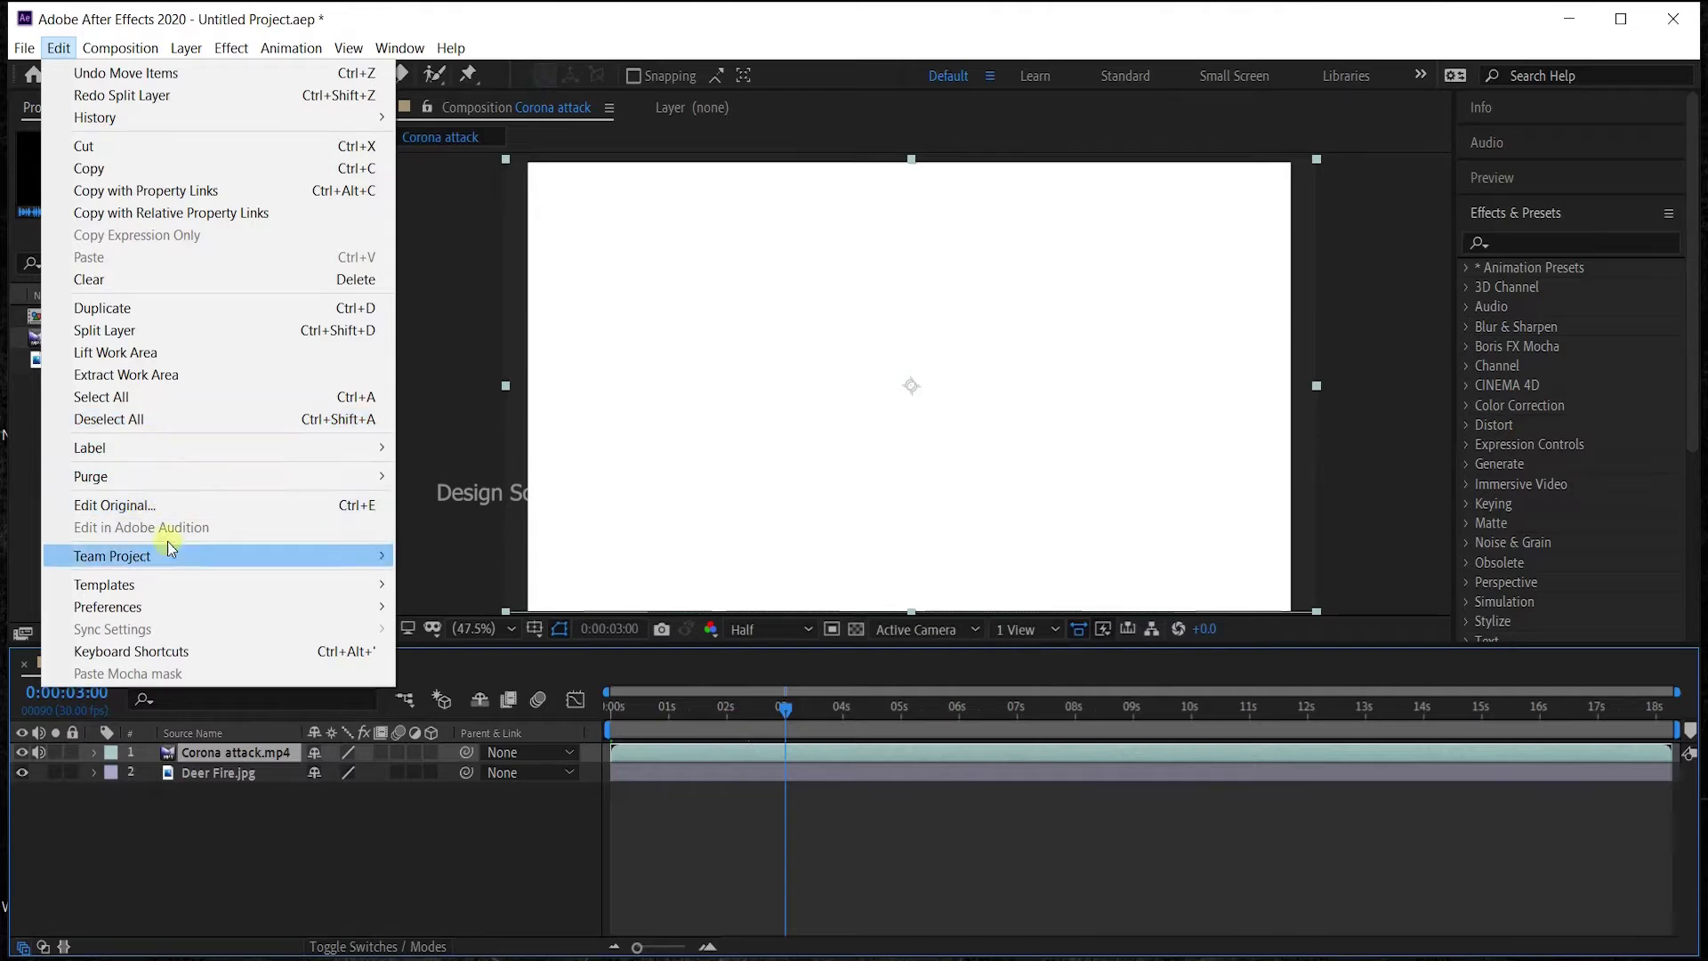
mouse_move(165, 605)
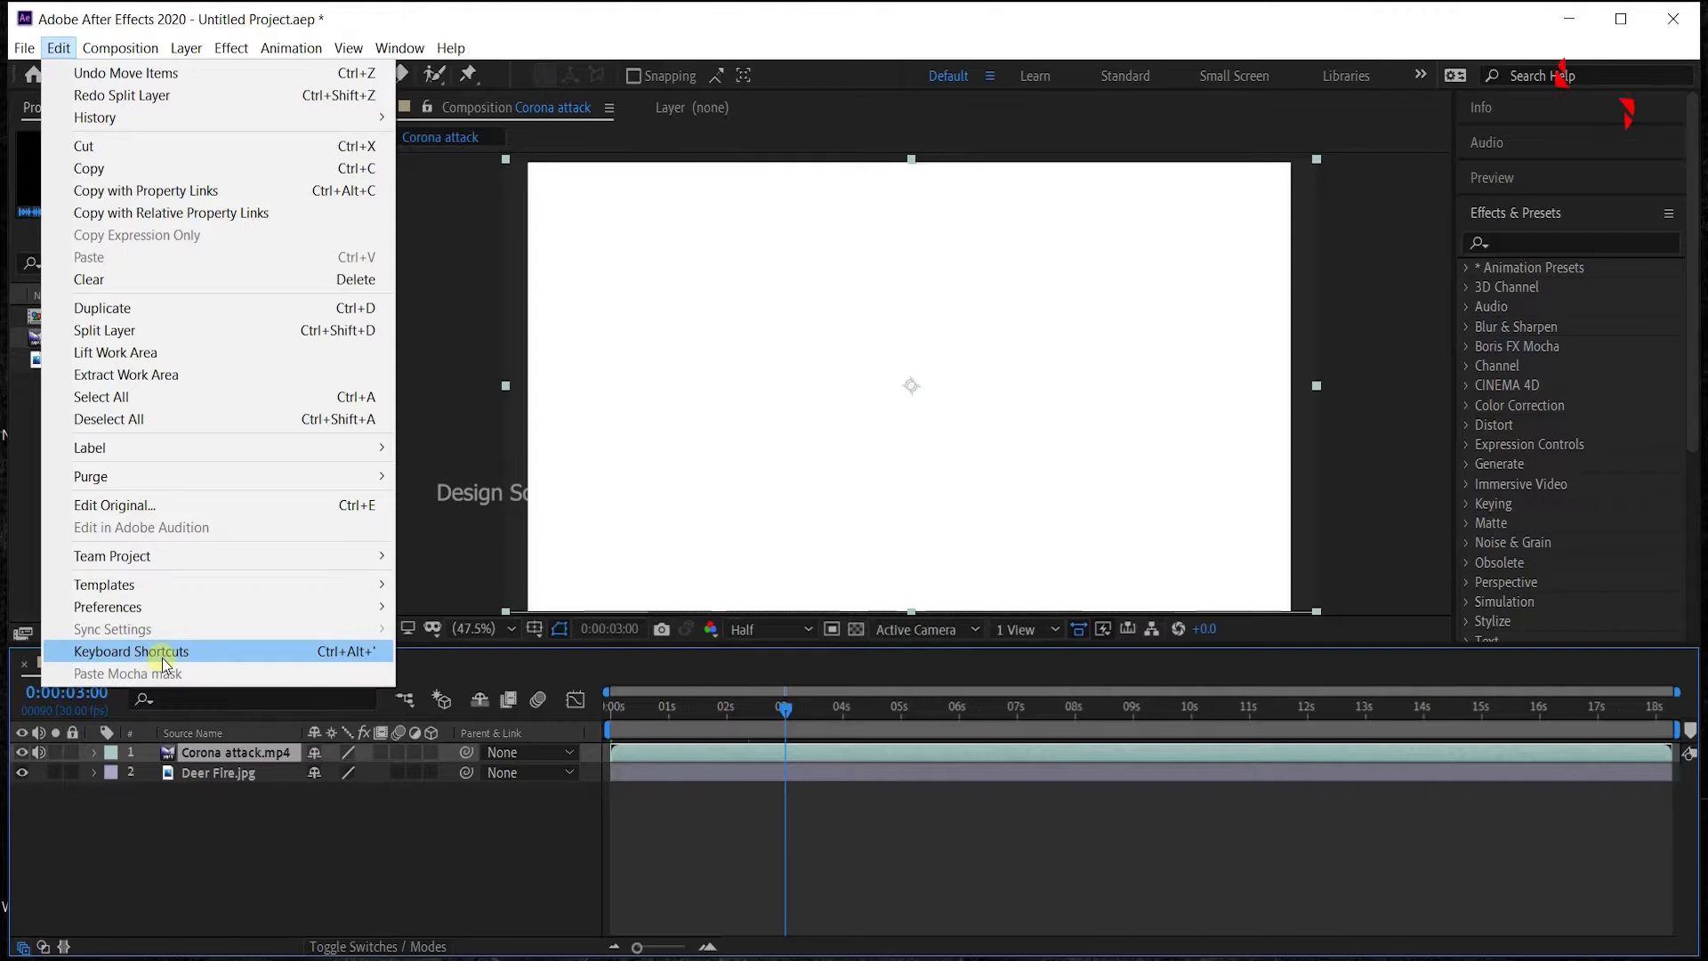
left_click(247, 655)
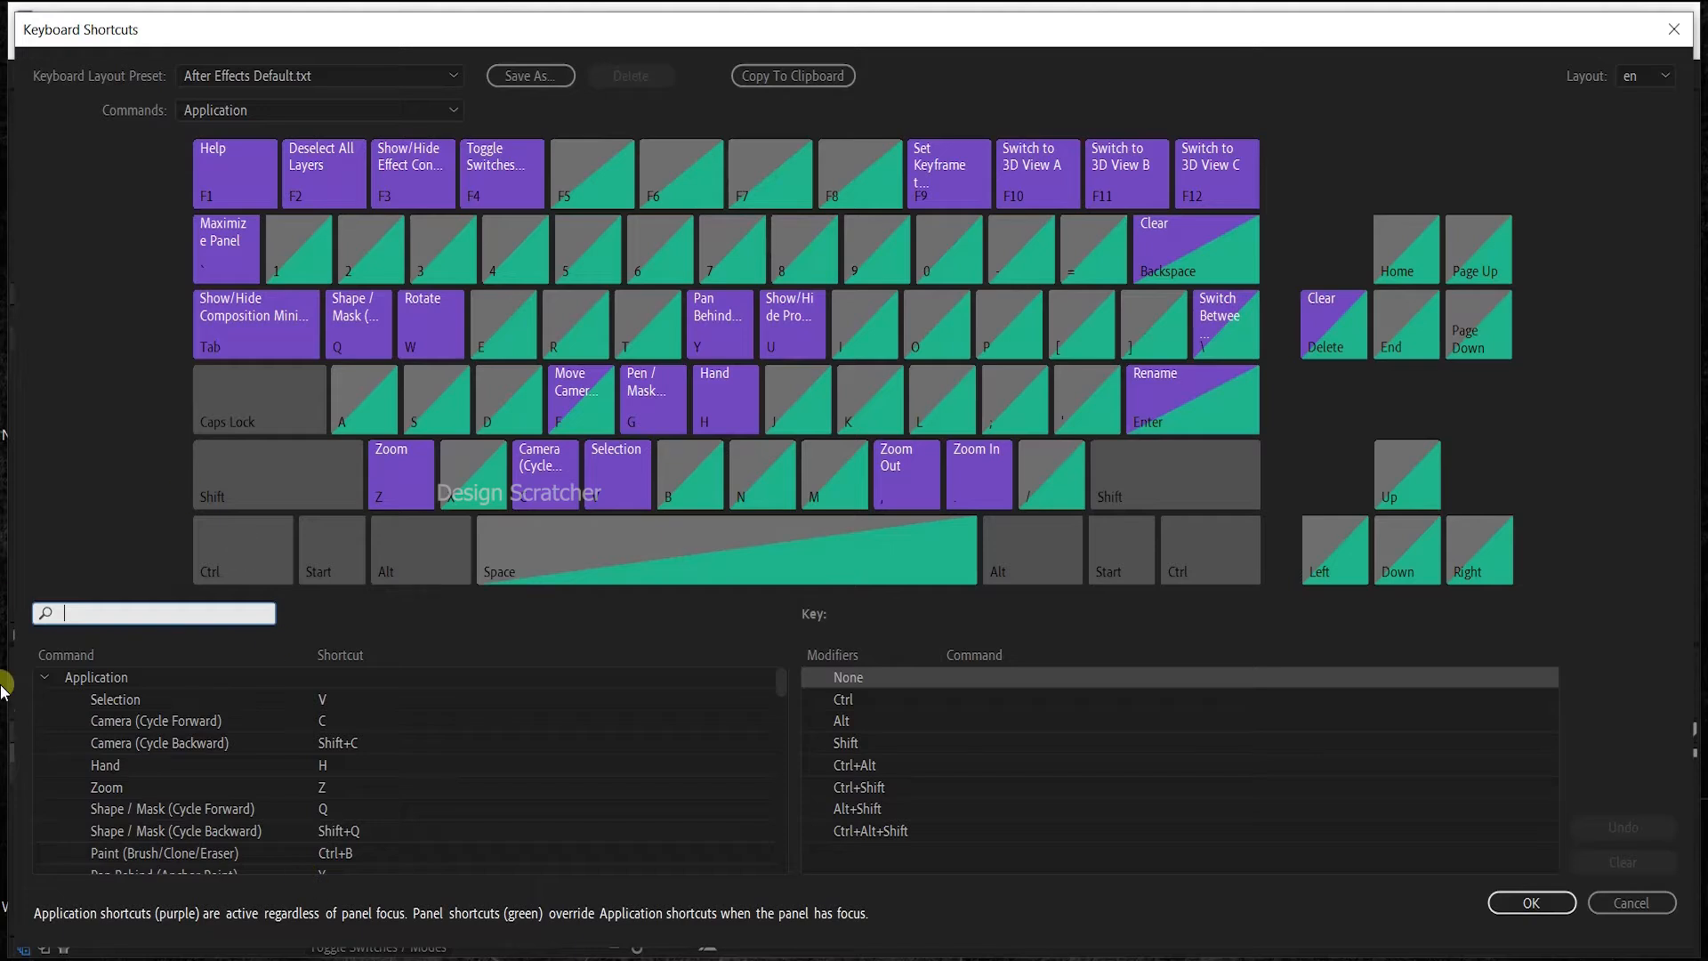
left_click(393, 498)
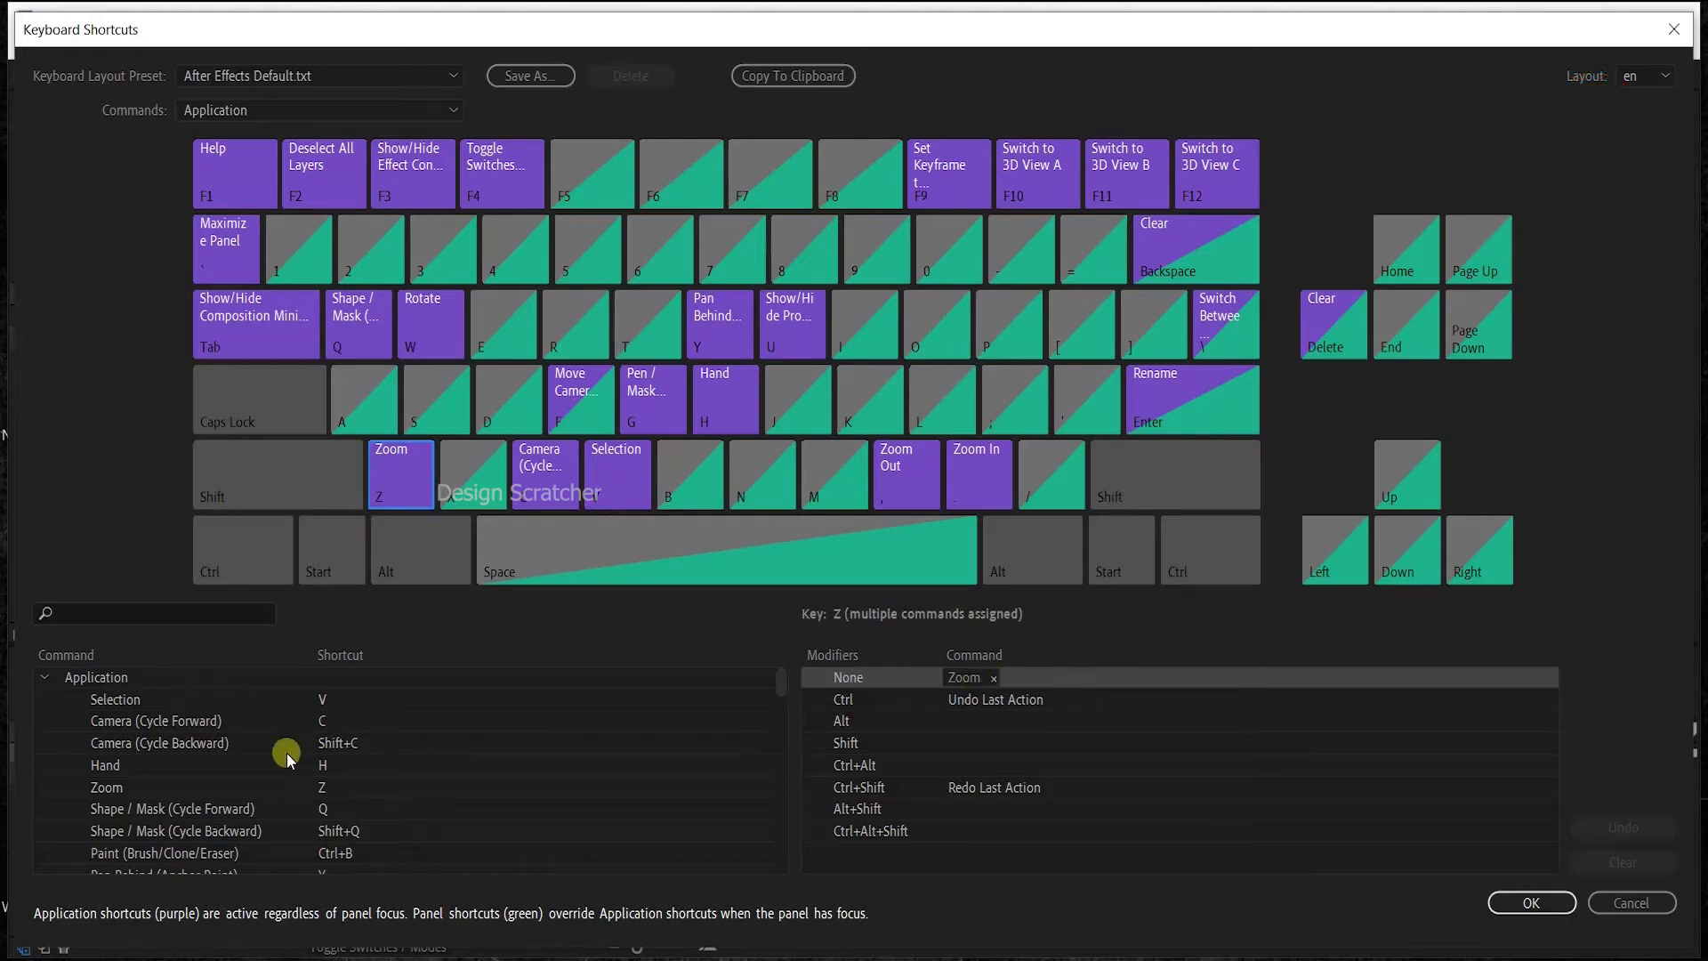
Add 1 as a second keyboard shortcut for the Zoom command and save the shortcut changes.
scroll(166, 790, "down", 3)
scroll(166, 790, "up", 3)
left_click(119, 798)
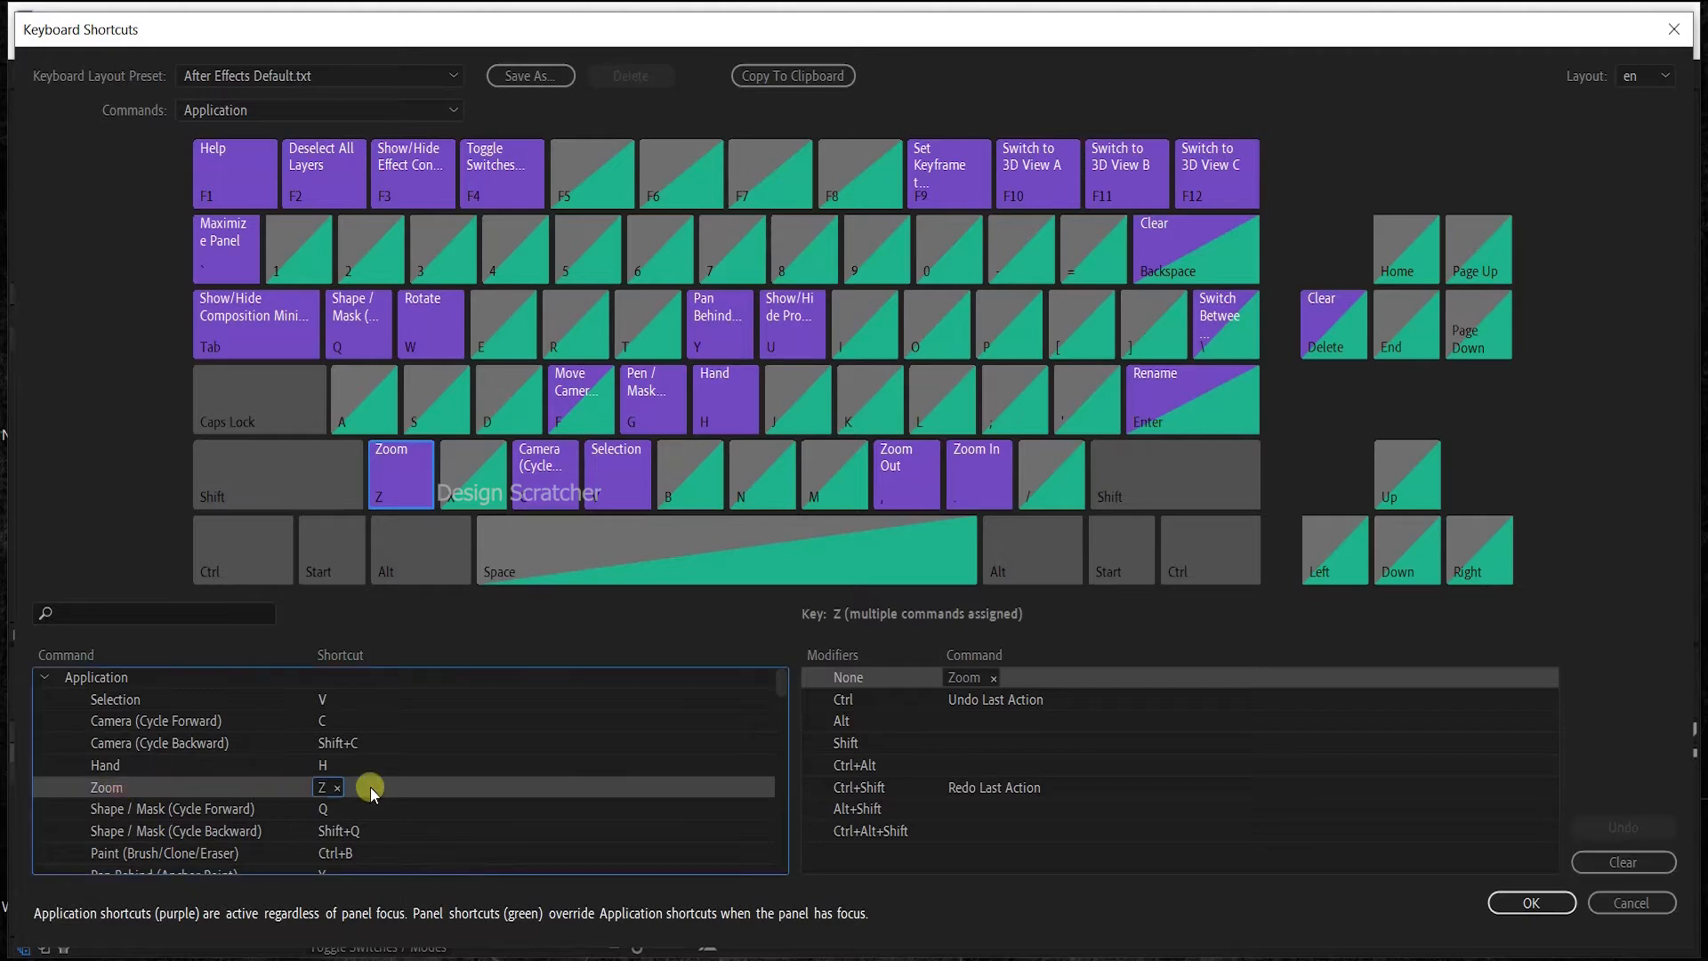
left_click(359, 789)
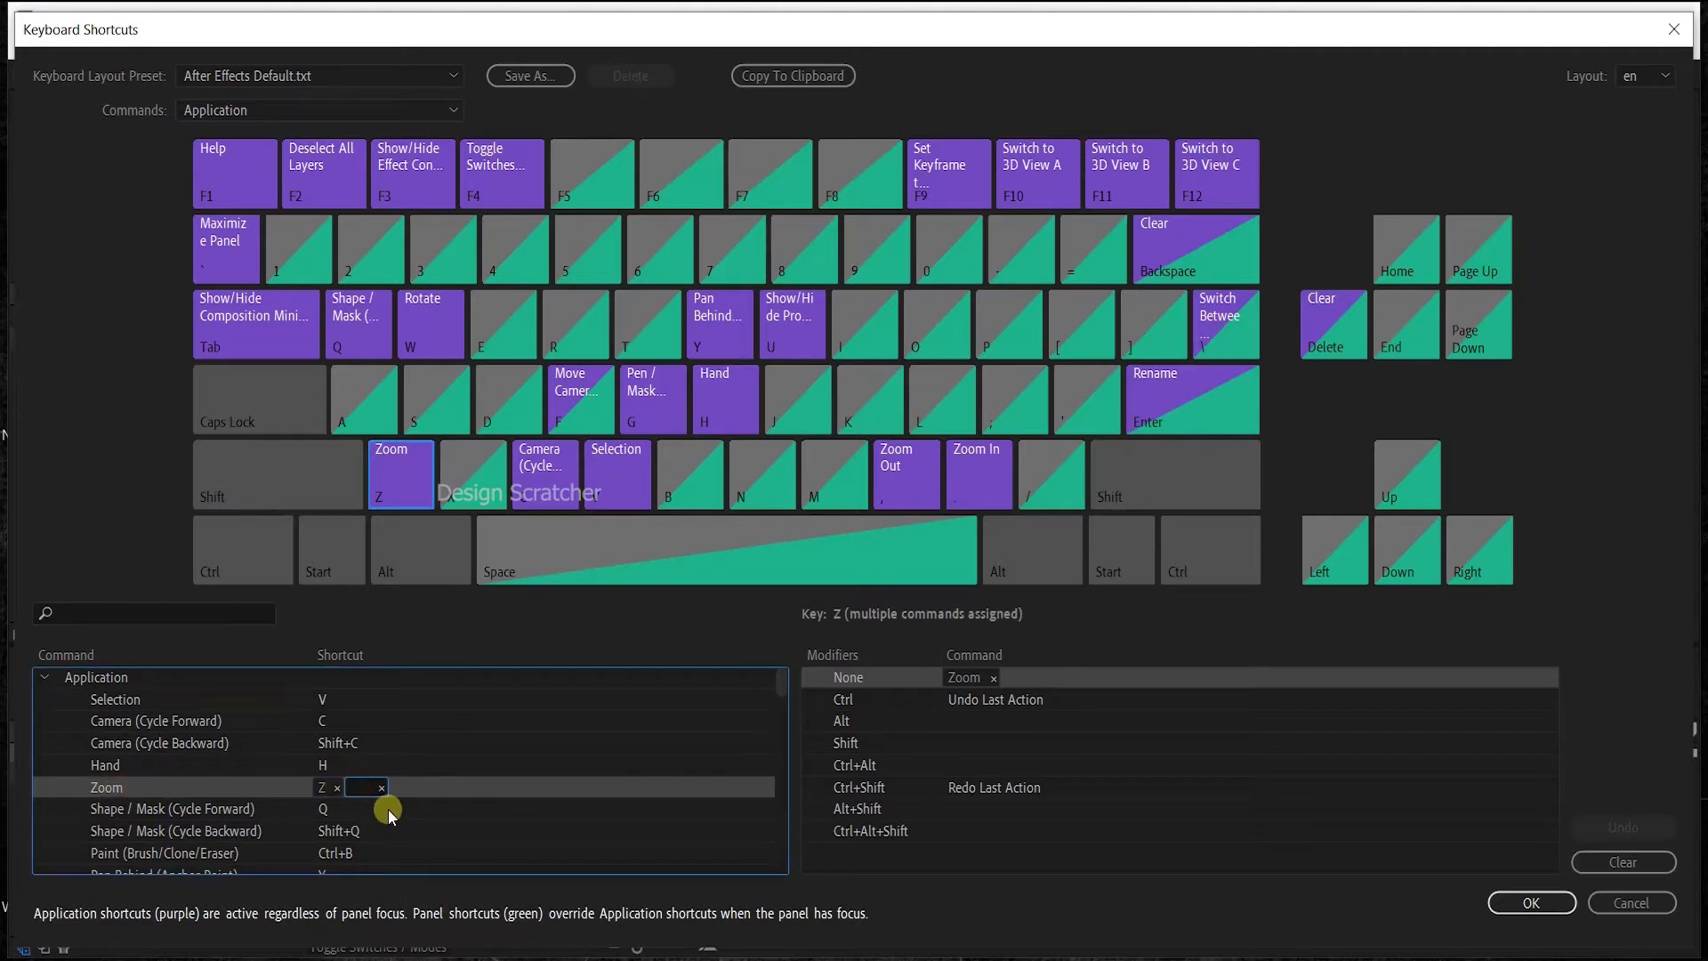
key("1")
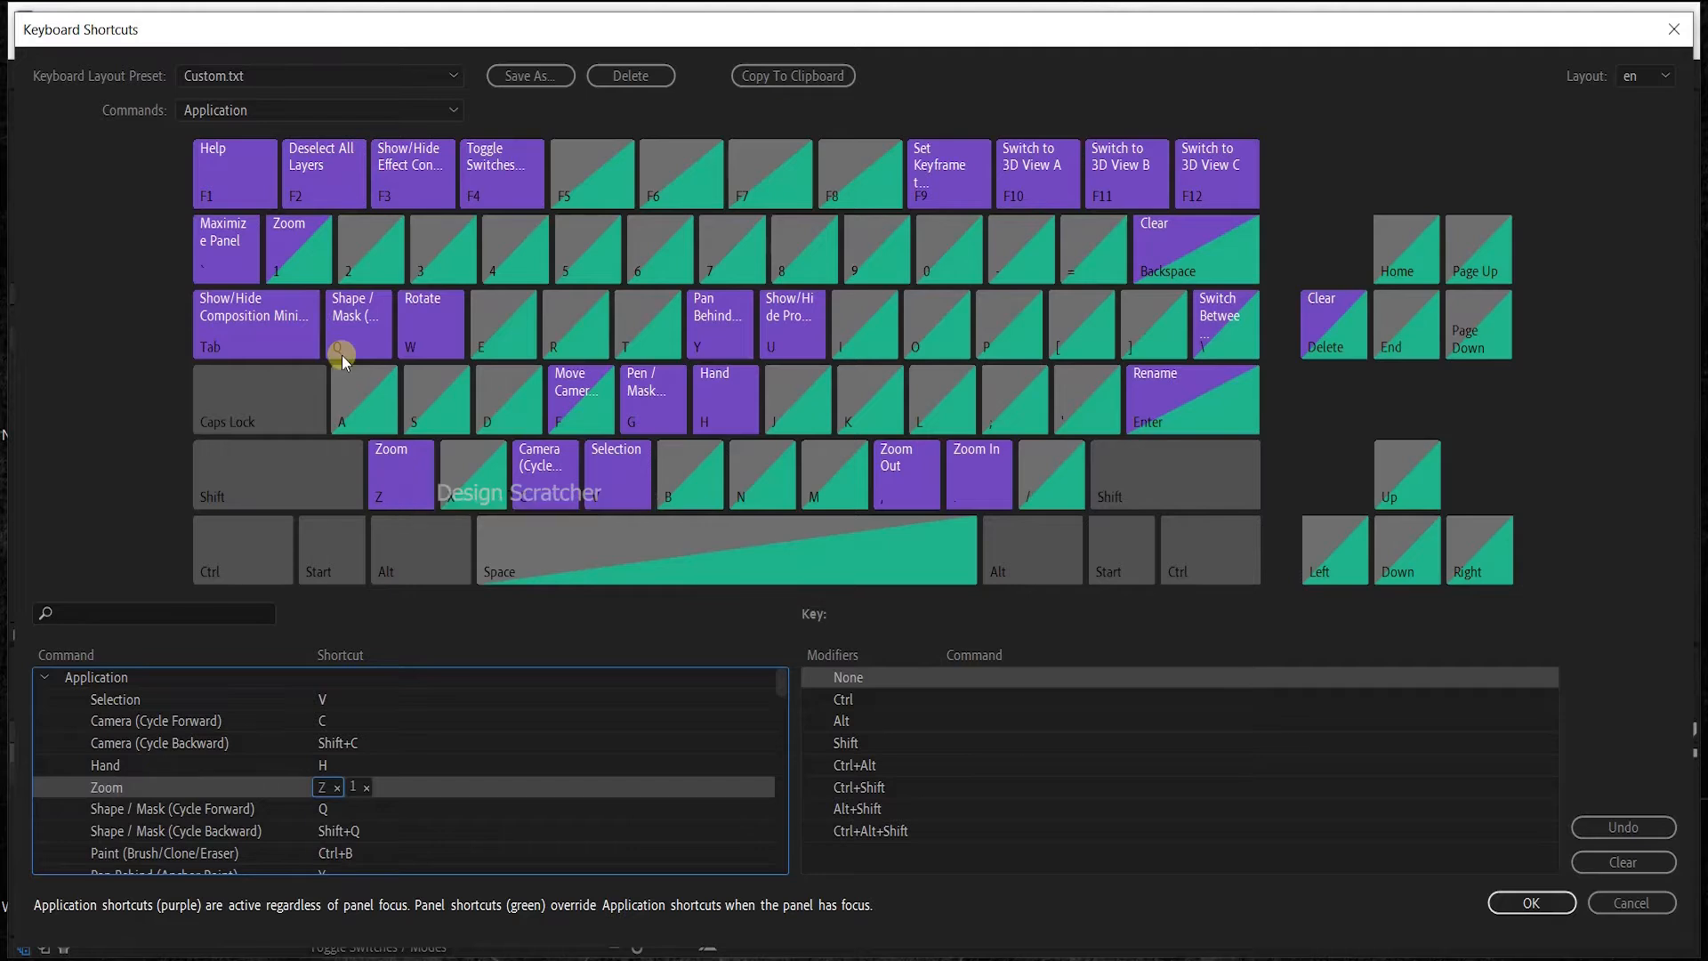
mouse_move(307, 260)
left_click(1527, 904)
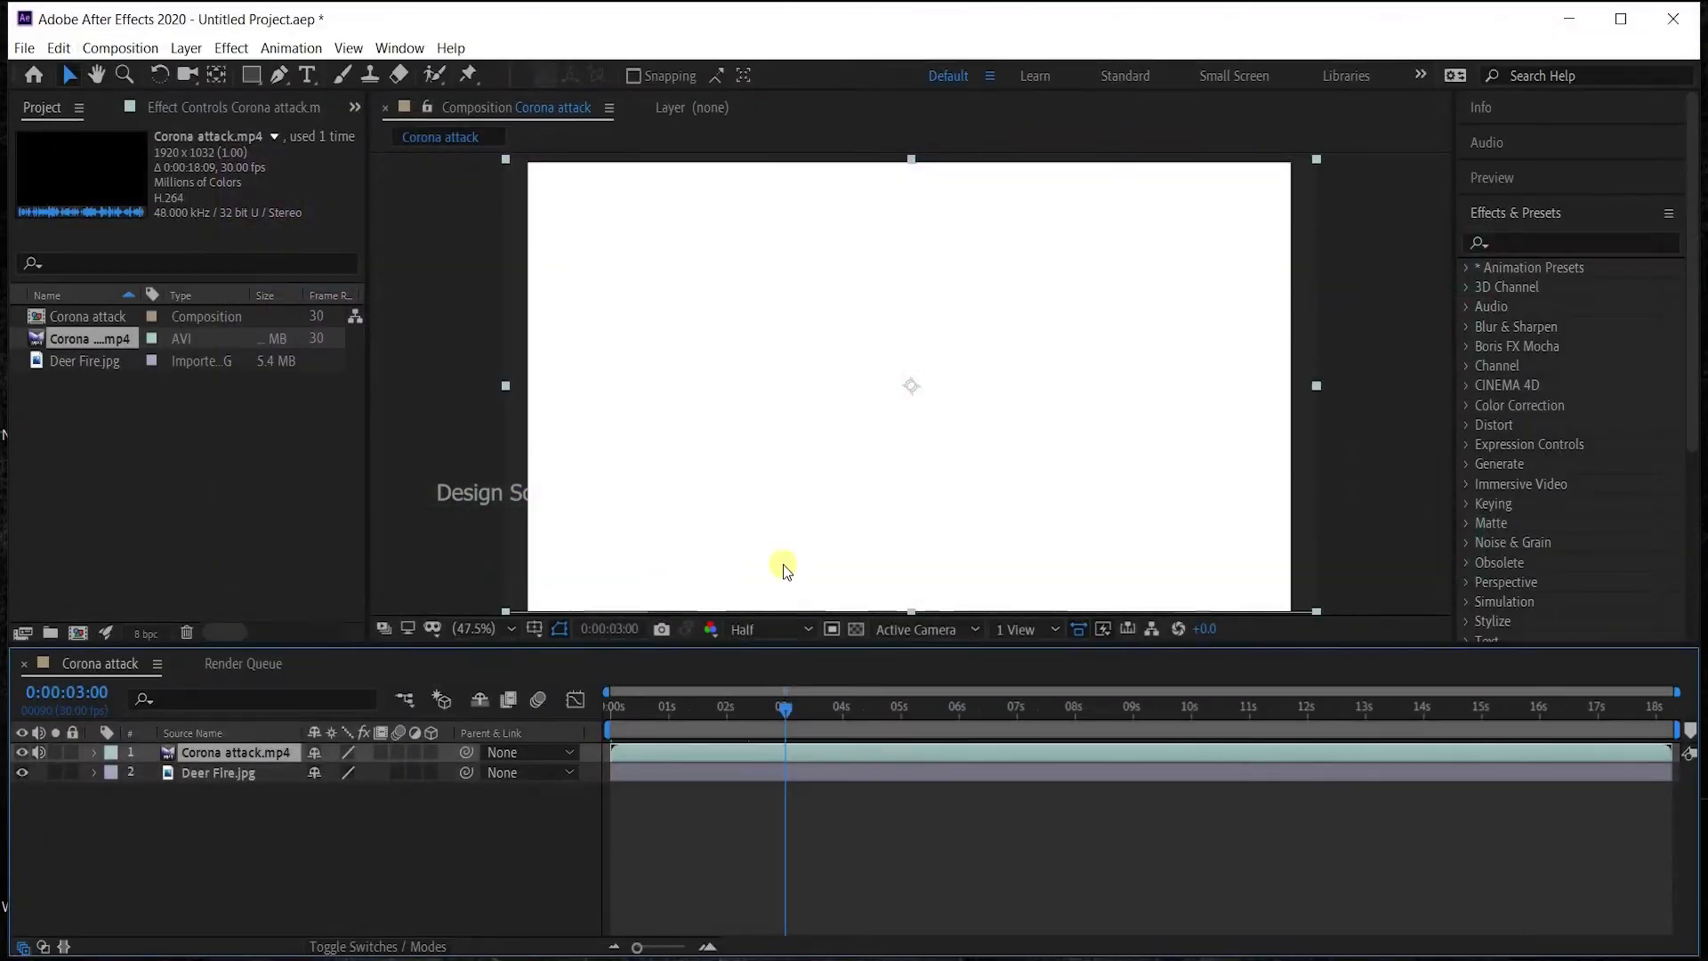
Set the current time to 0:00:01:03, select the Deer Fire.jpg layer, and magnify the composition view to 1600% with the Zoom tool.
key("z")
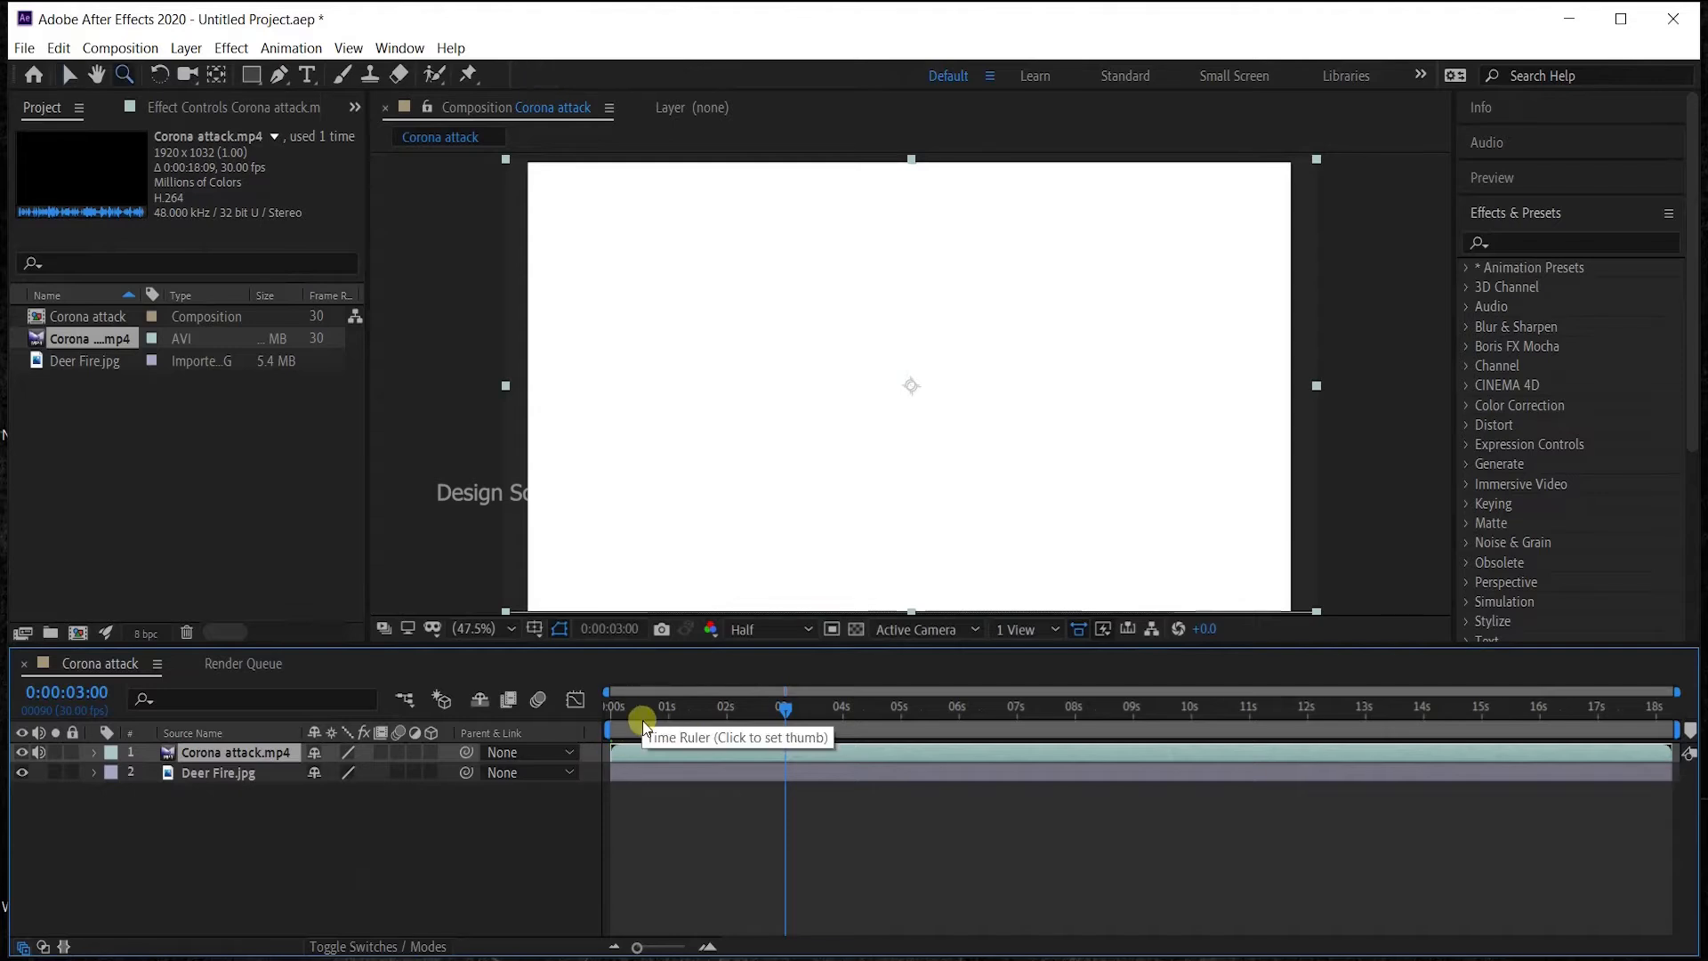
left_click_drag(649, 712, 674, 715)
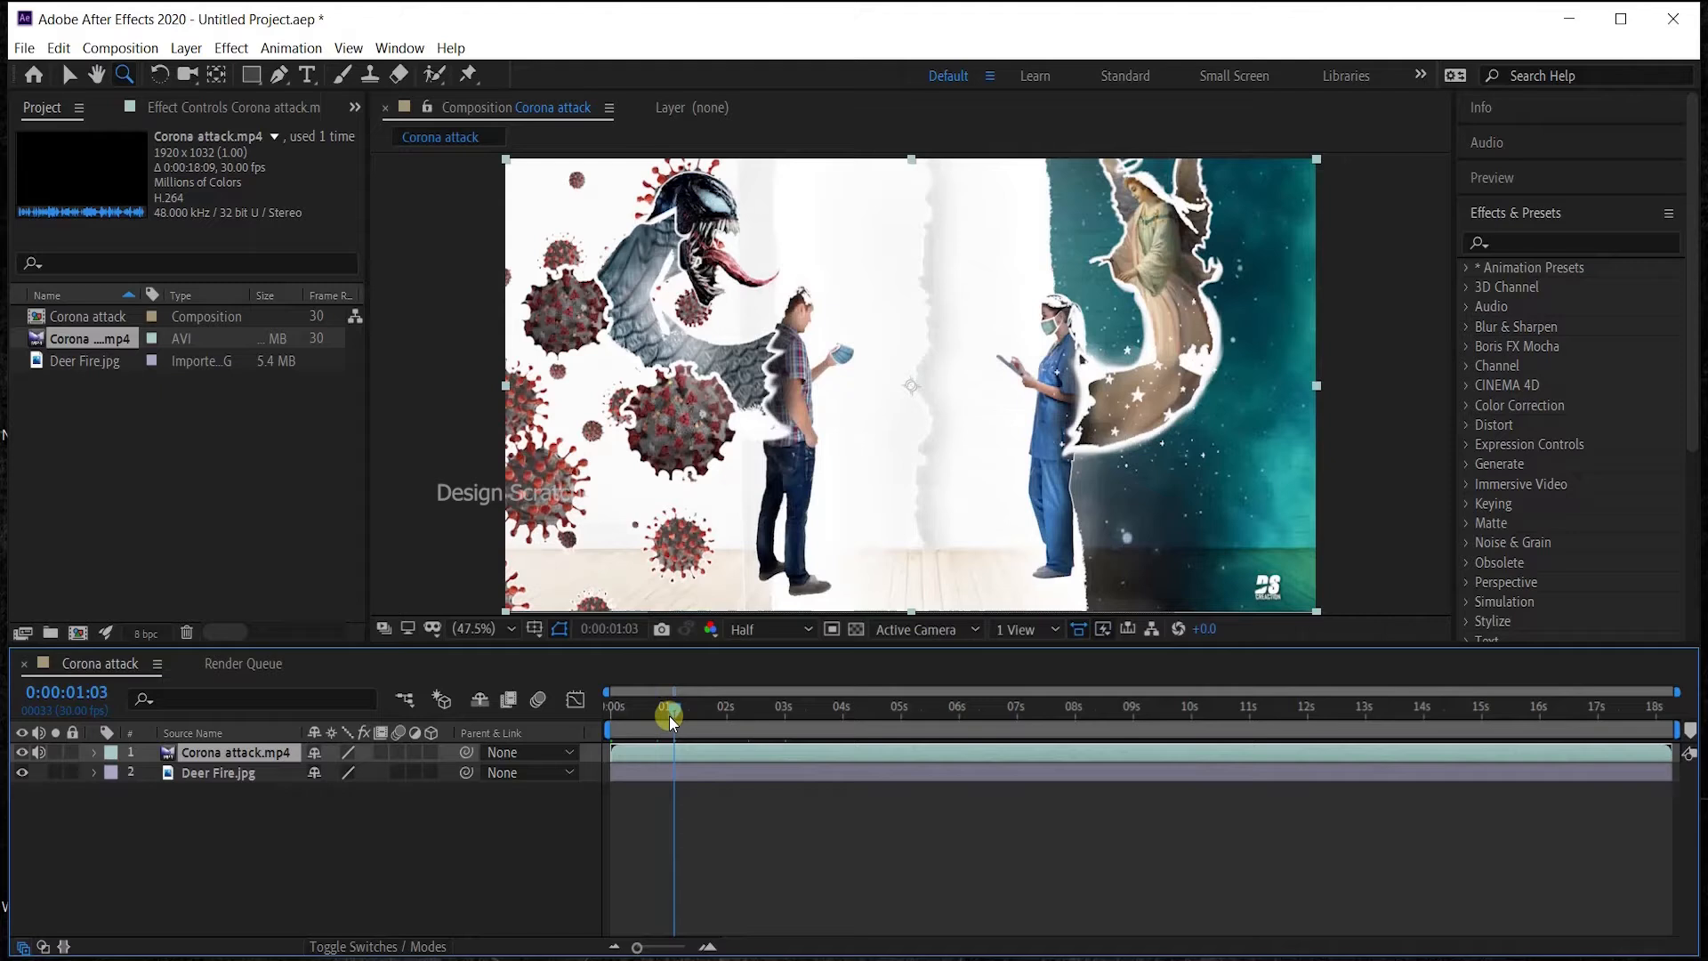
left_click(254, 772)
mouse_move(802, 398)
left_mouse_down()
mouse_move(894, 389)
mouse_move(775, 397)
left_mouse_up()
Alternate between the Selection and Zoom tools, leaving the Zoom tool active.
left_click(67, 74)
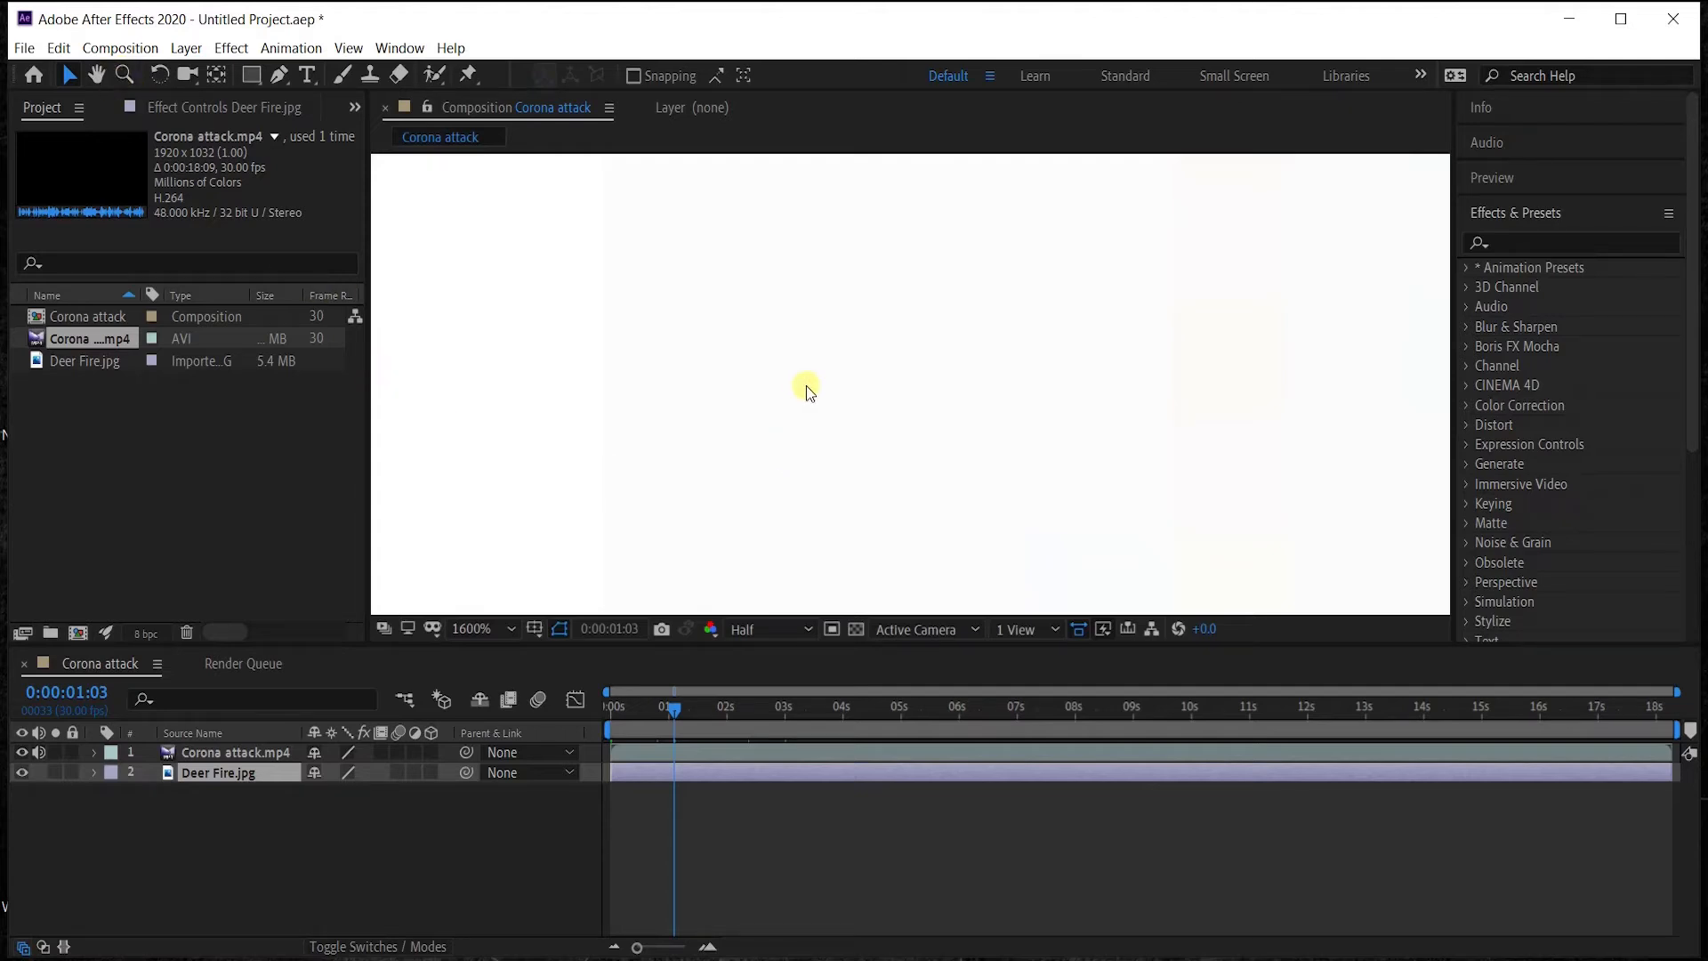
key("z")
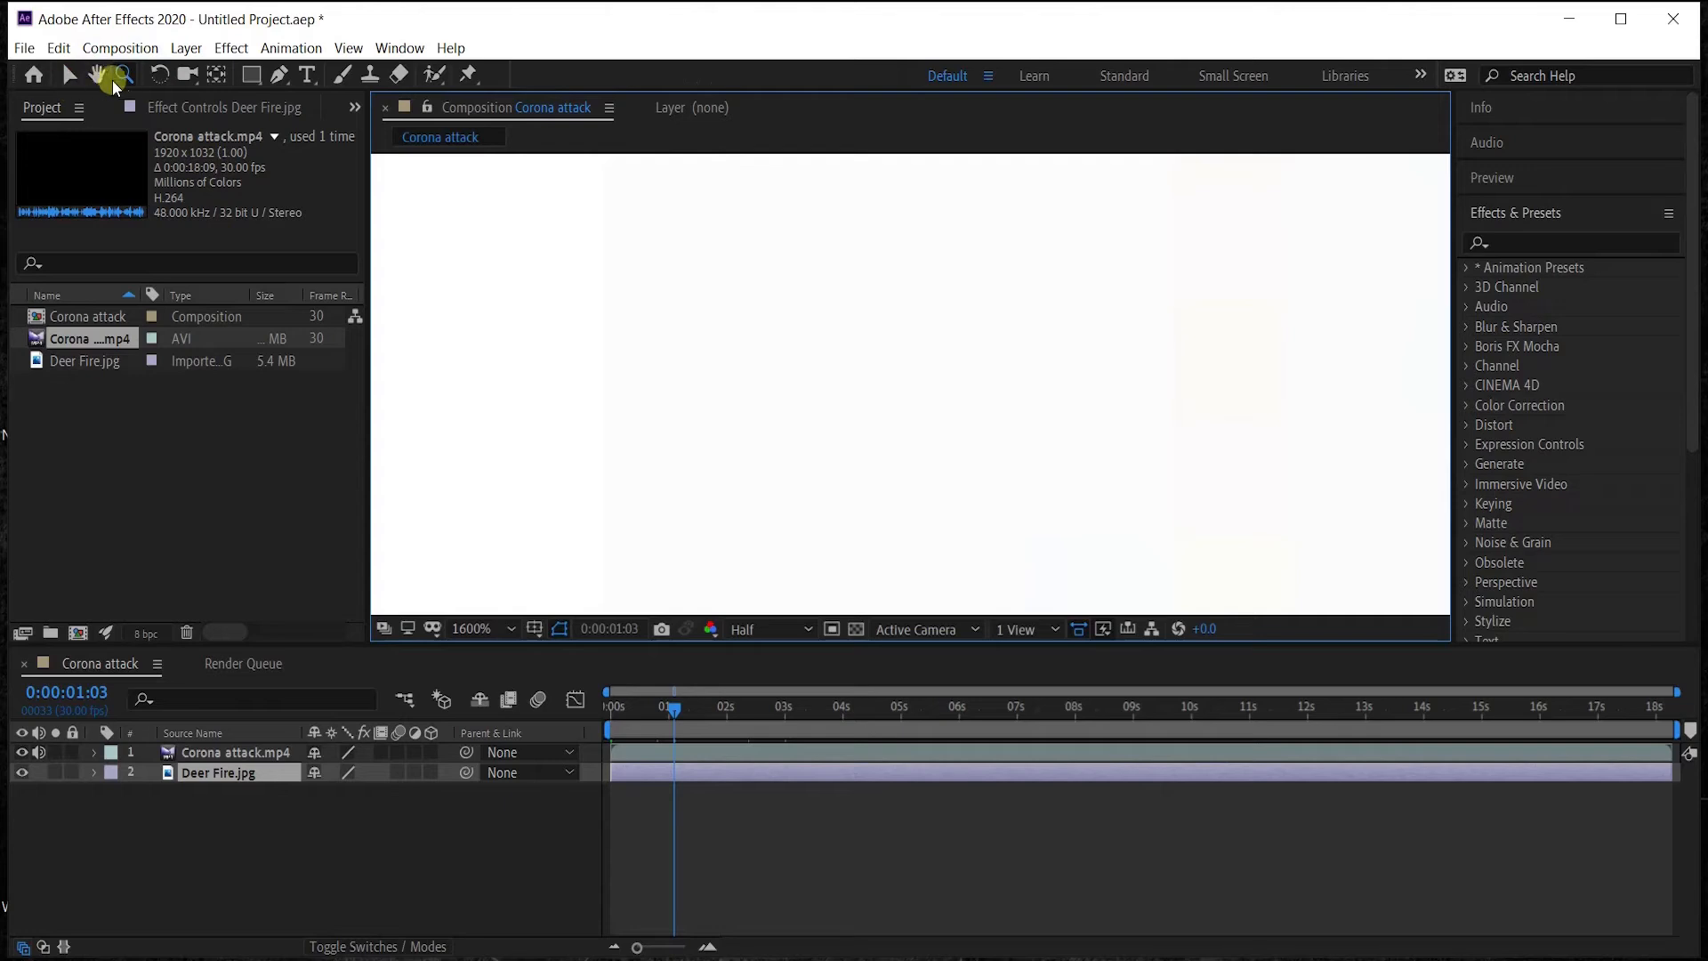
key("v")
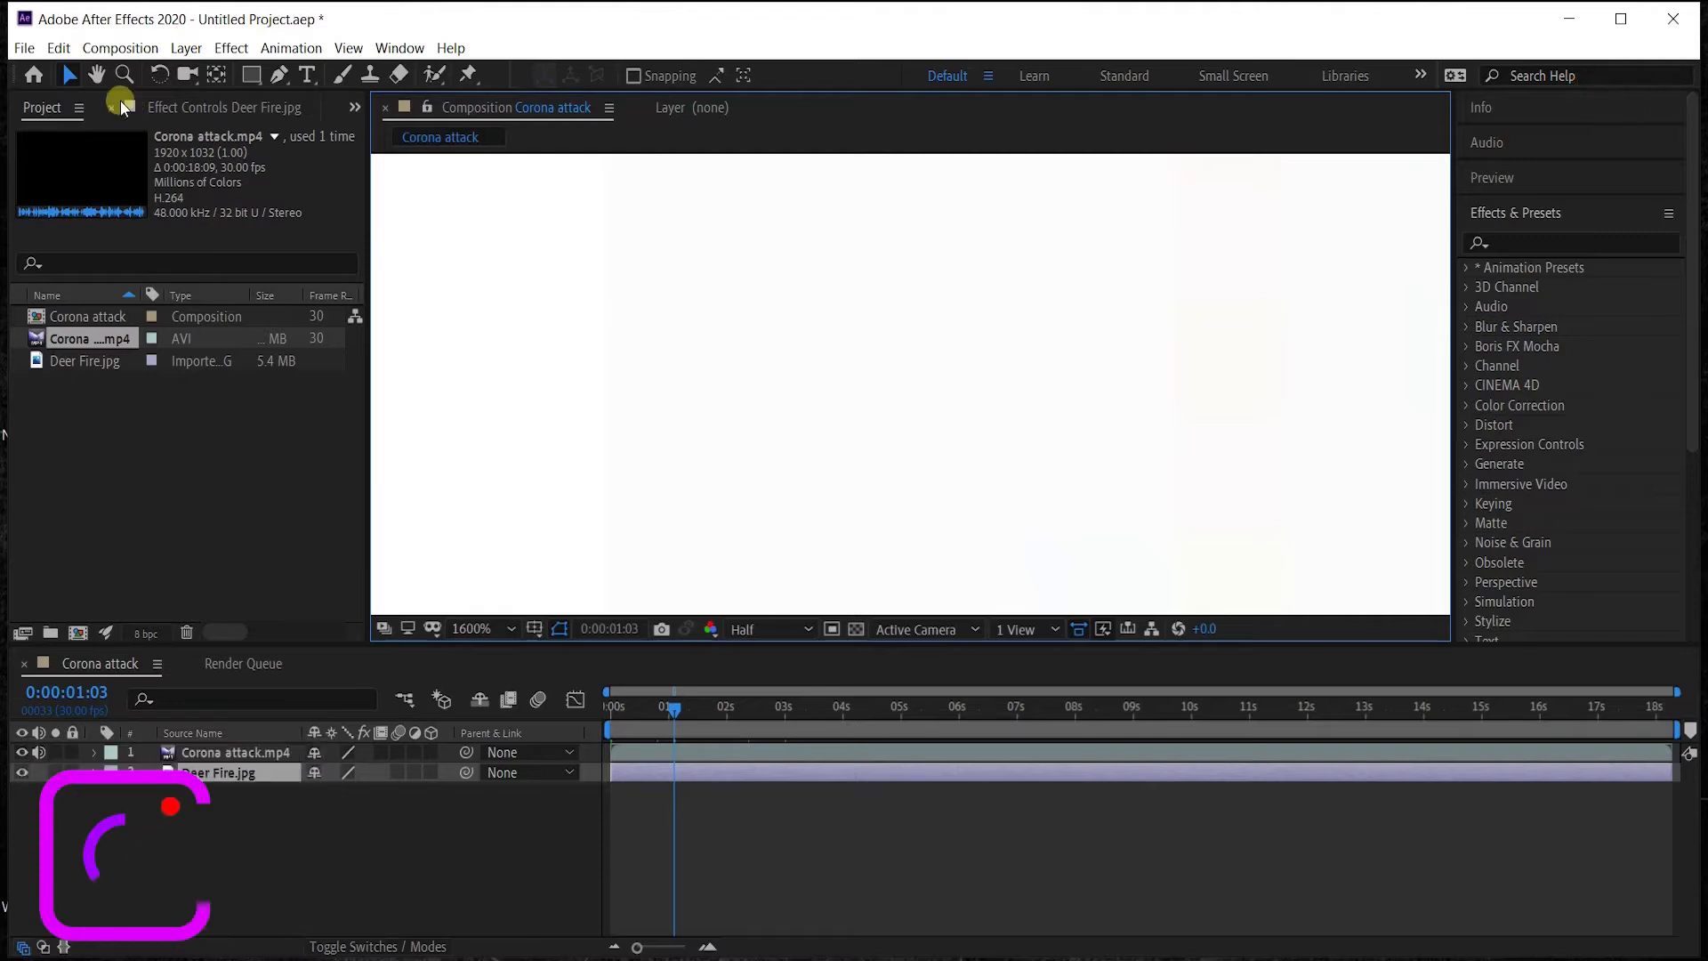
left_click(125, 73)
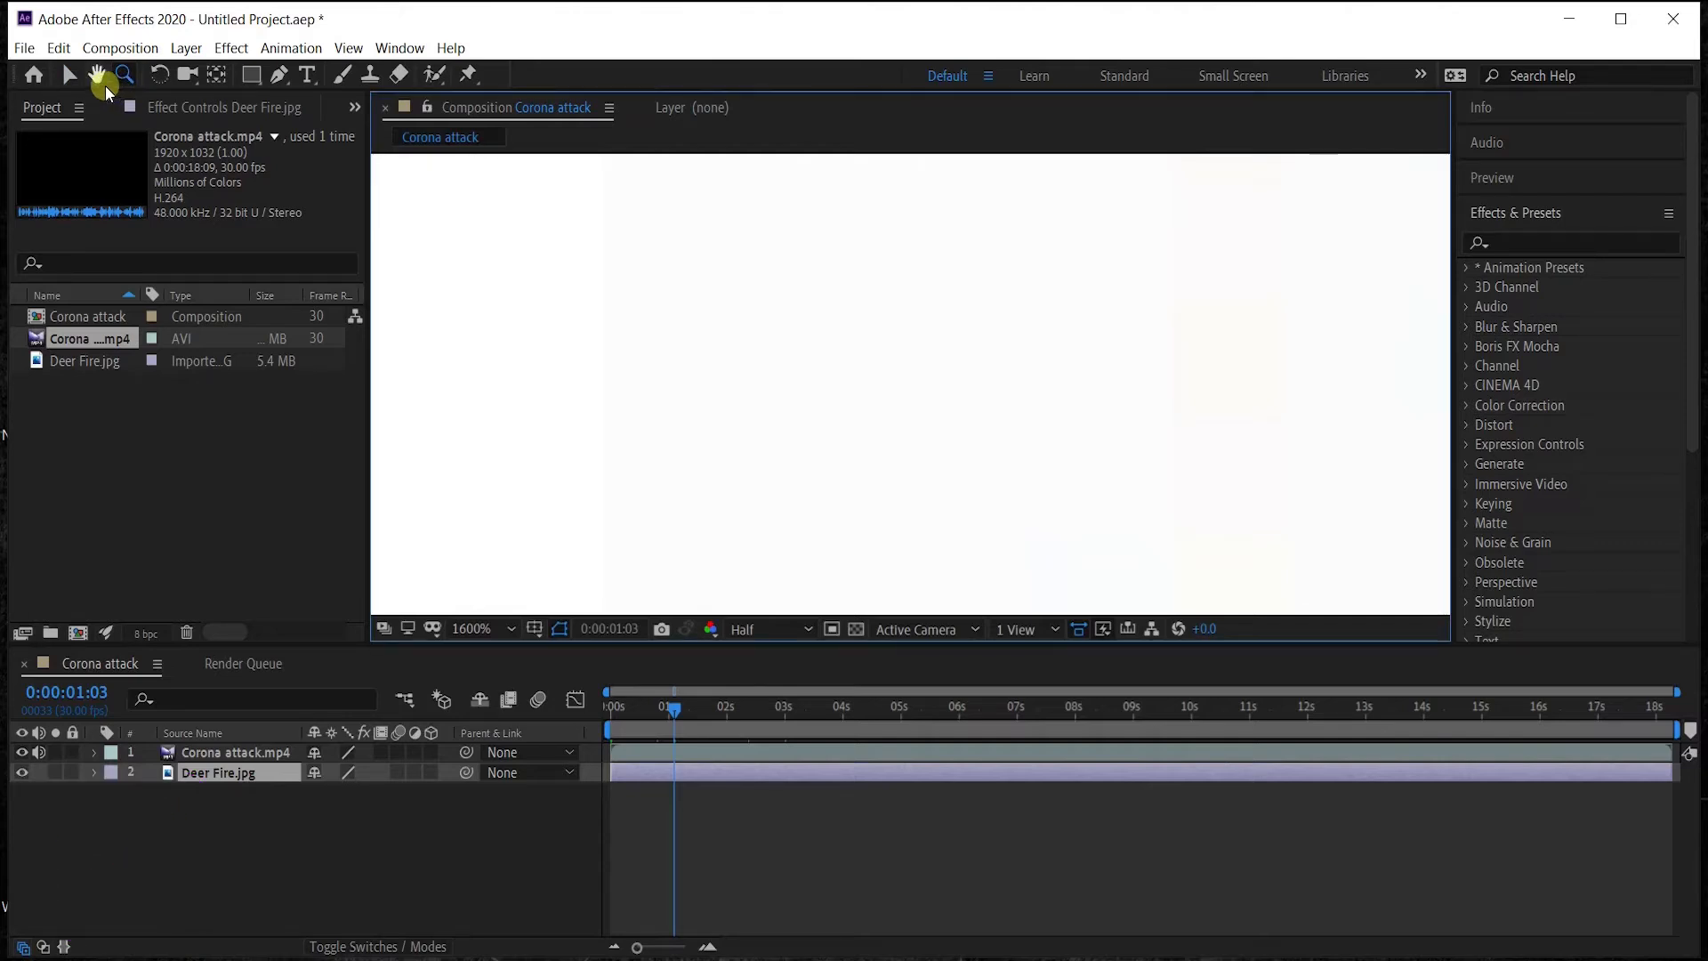
Remove the shortcut 1 from the Zoom command in the keyboard shortcuts editor and save the change.
left_click(71, 54)
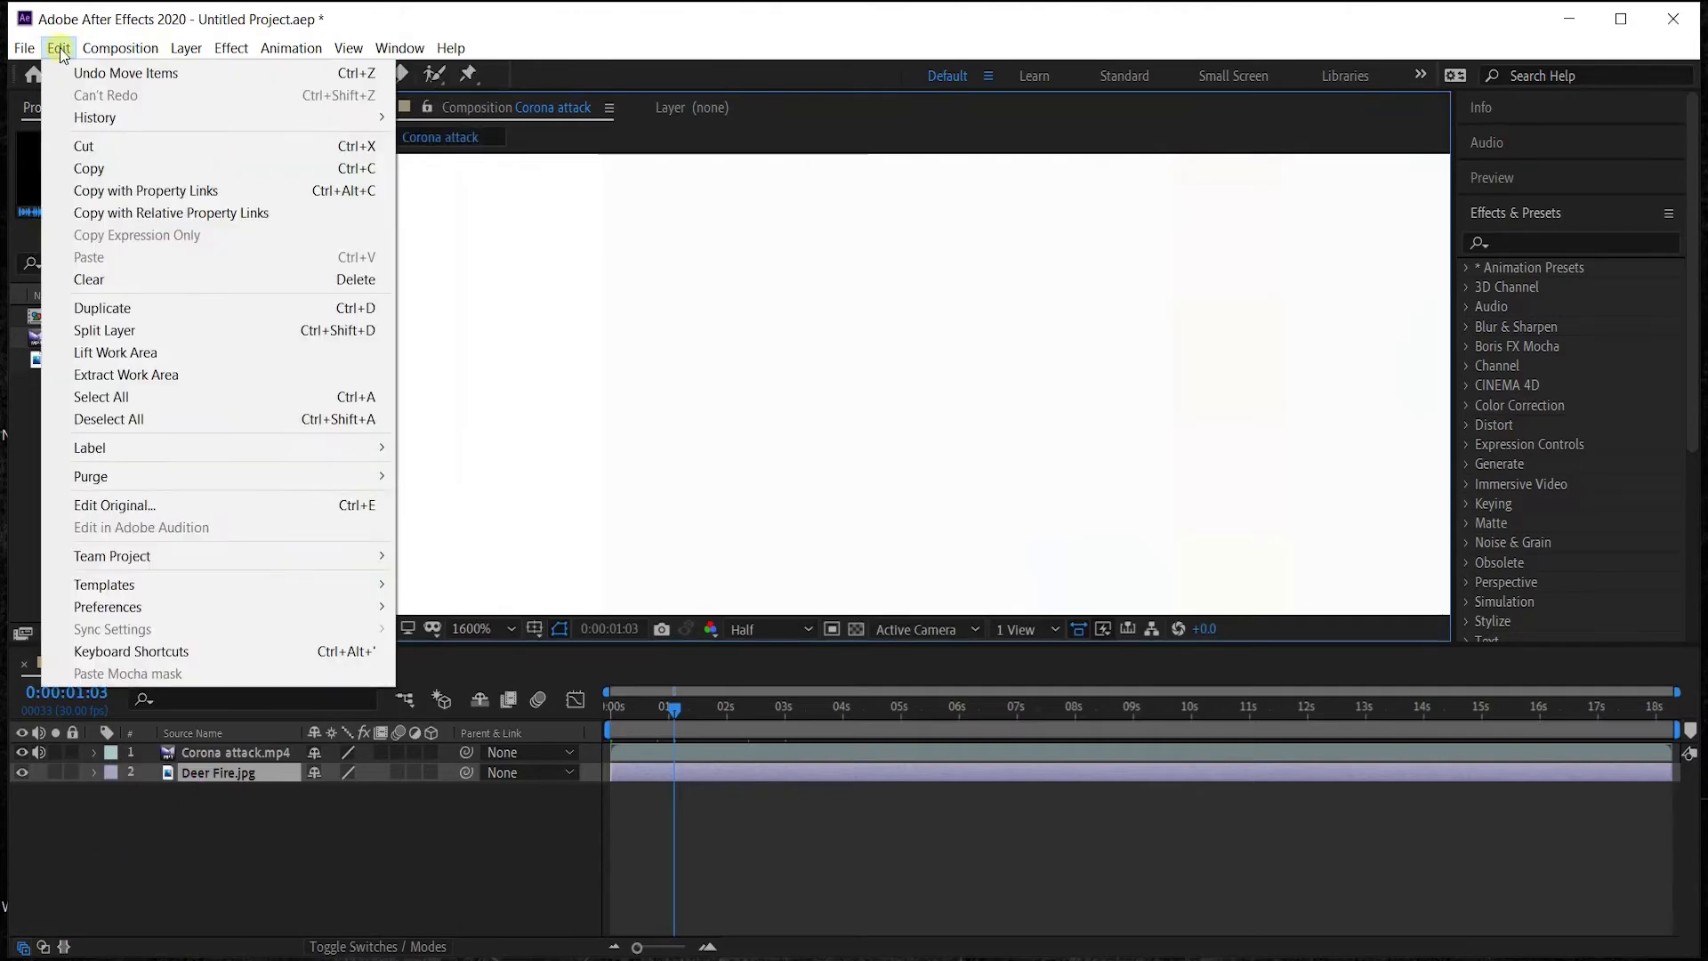
left_click(149, 652)
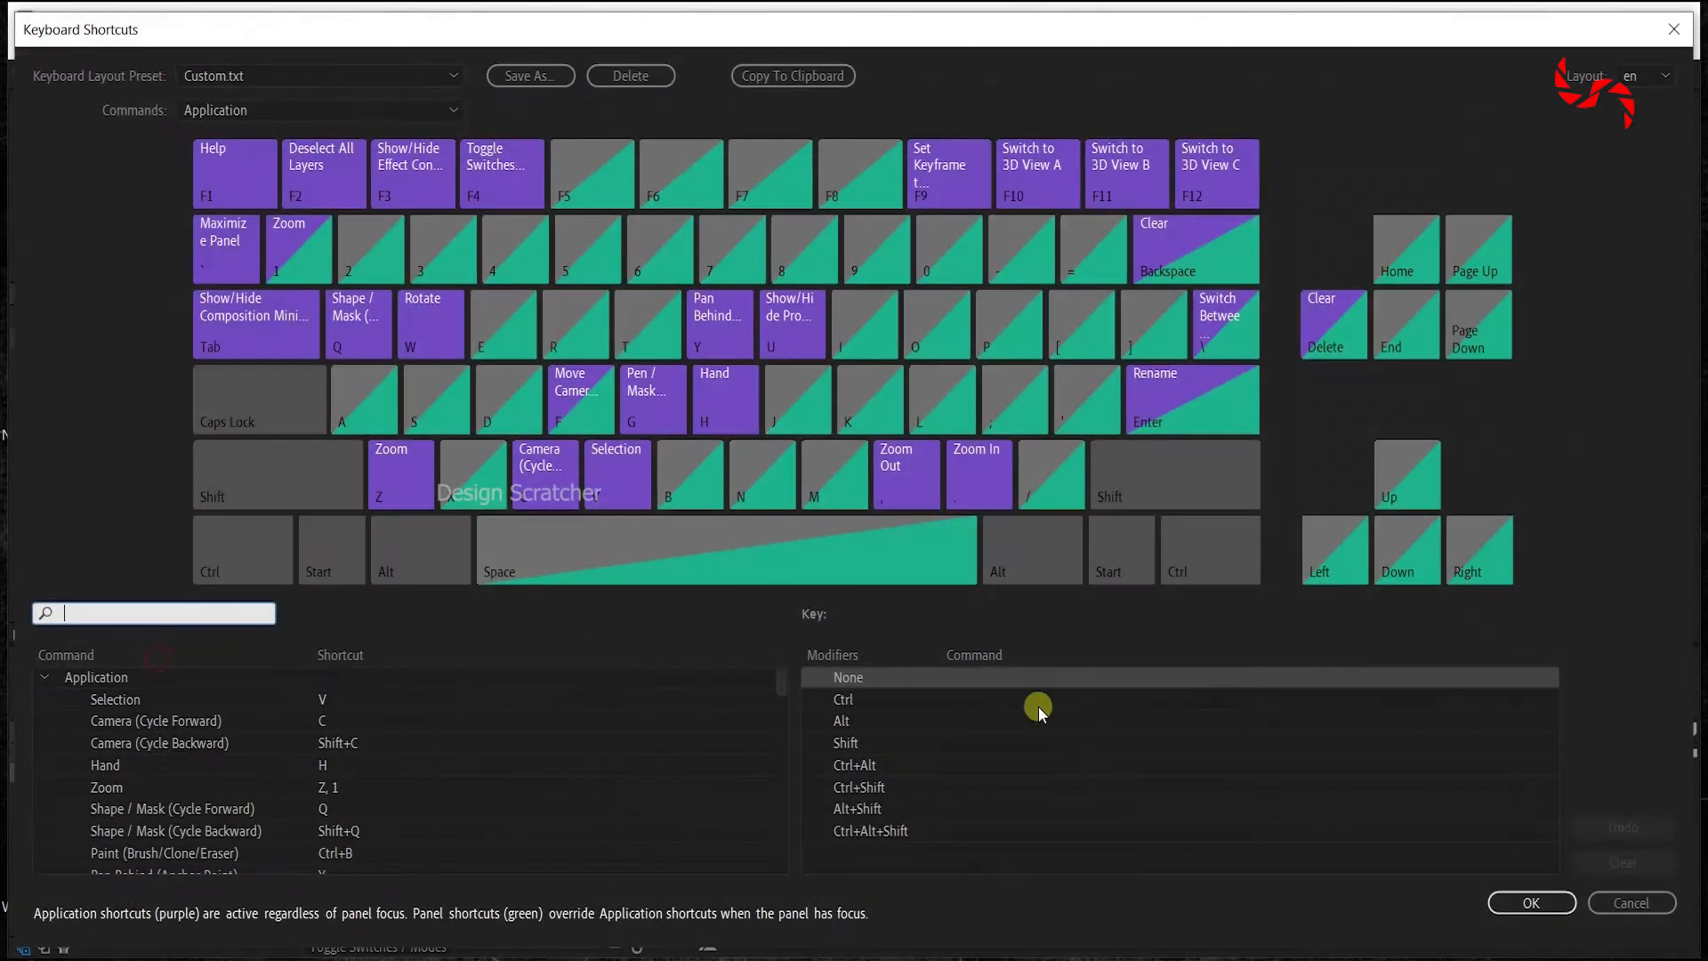
left_click(338, 788)
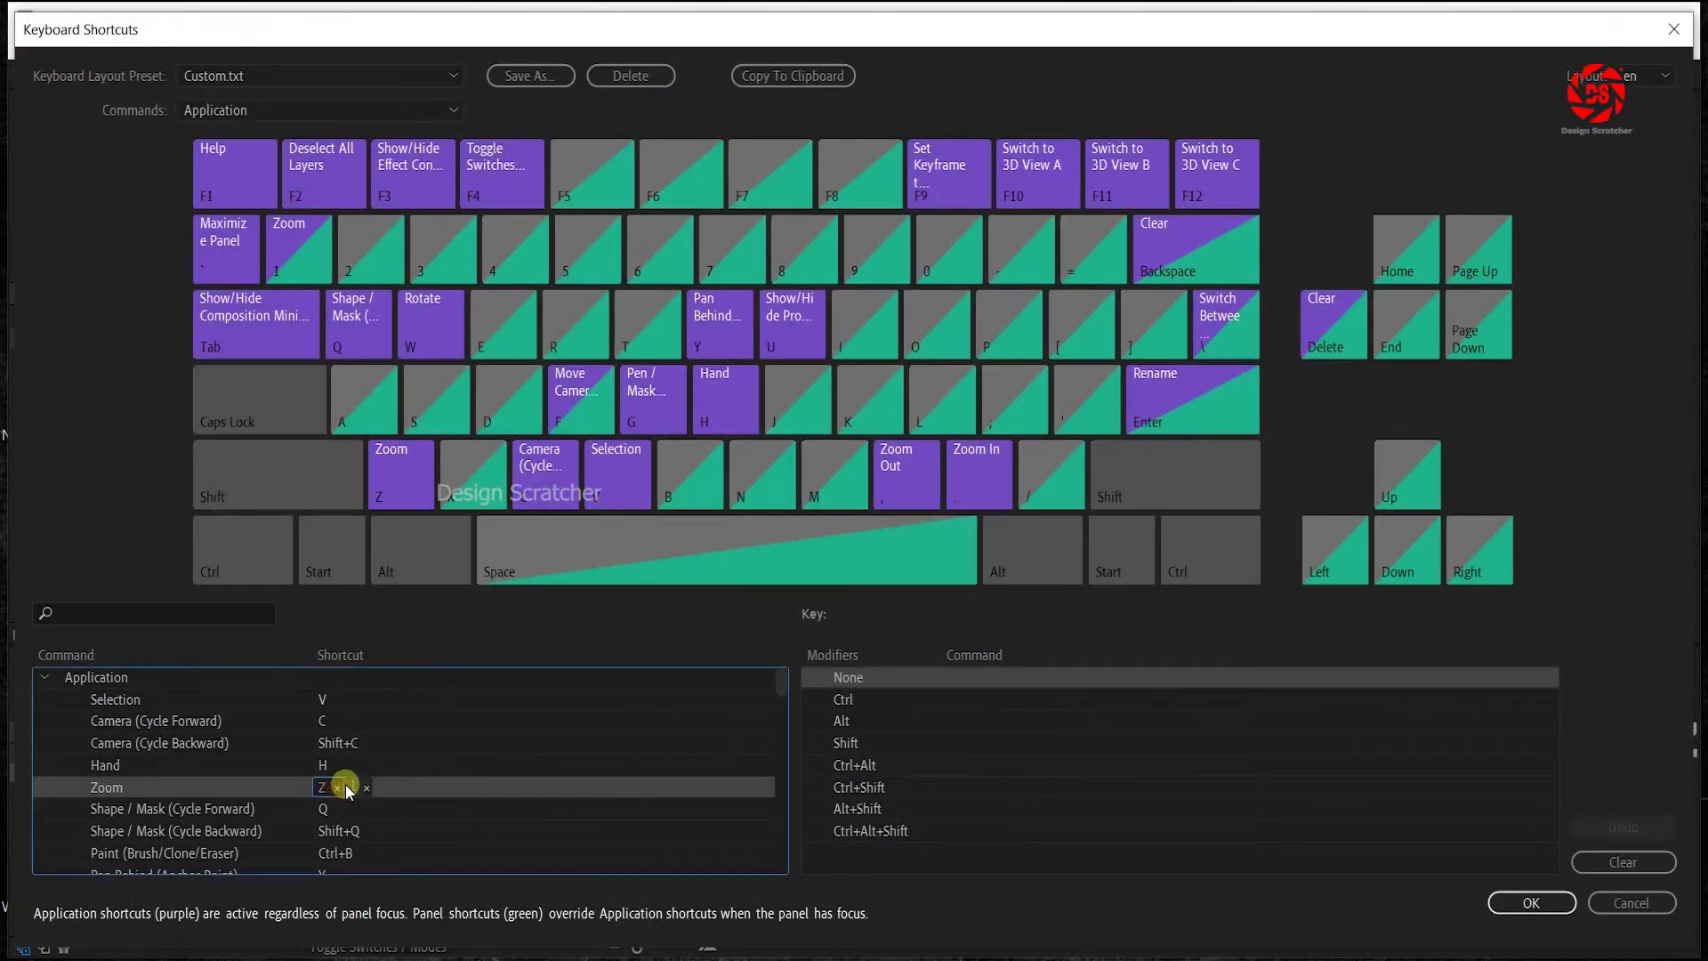
left_click(368, 787)
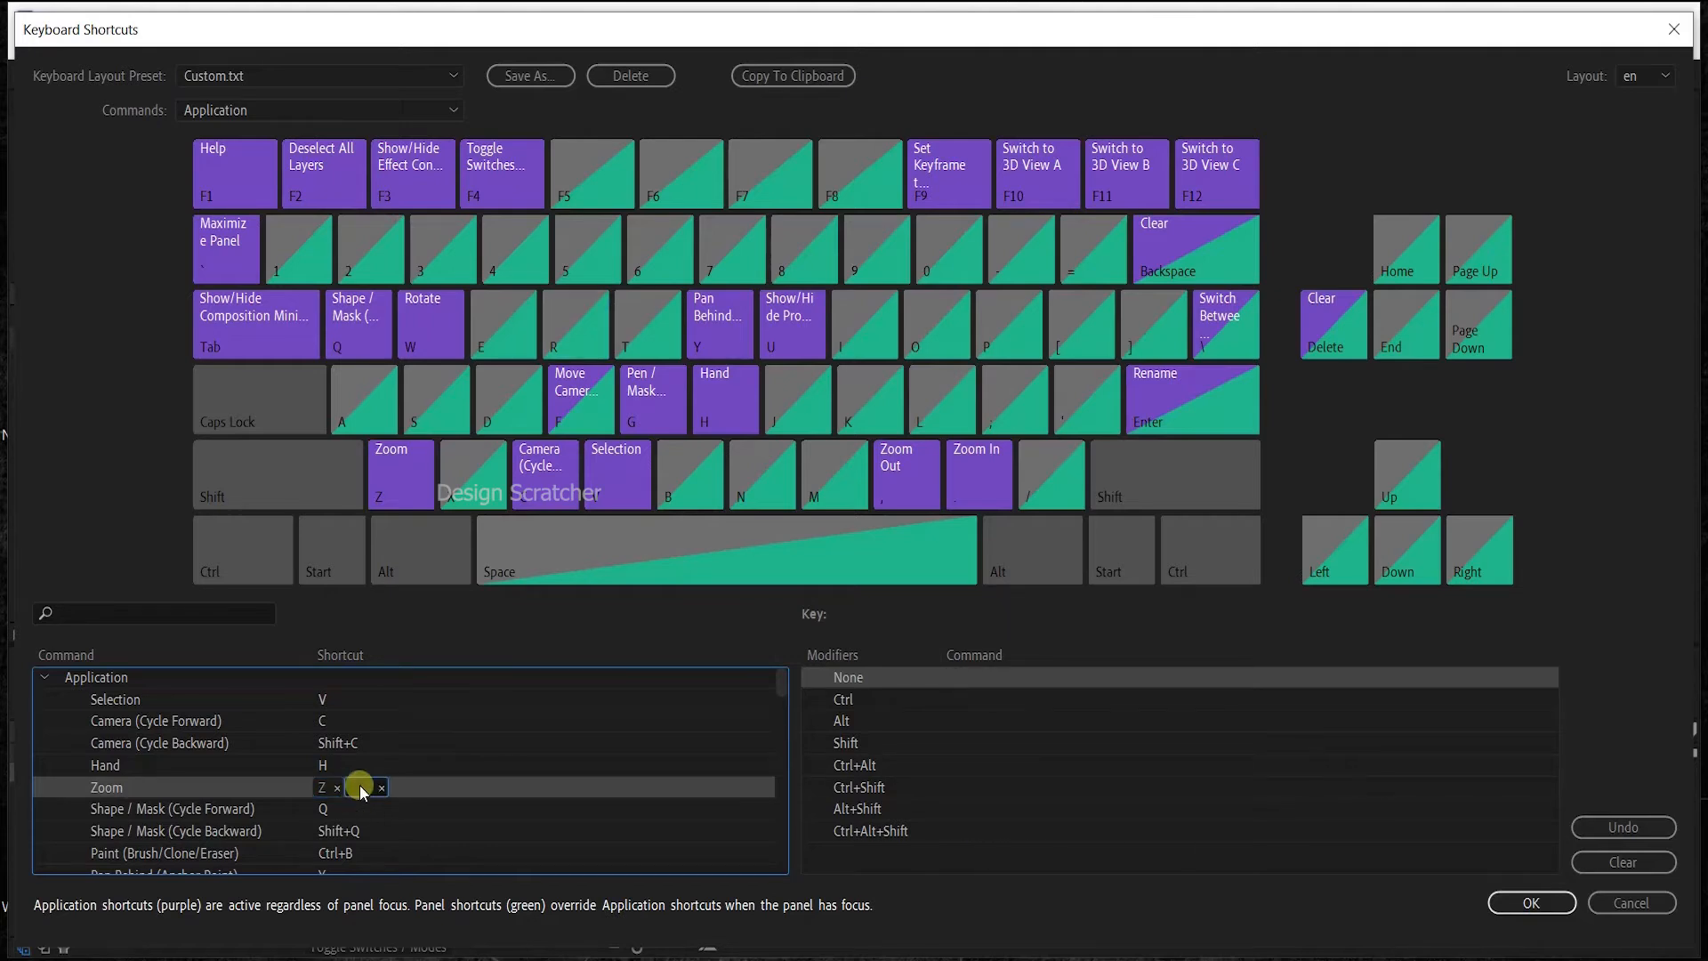
left_click(378, 789)
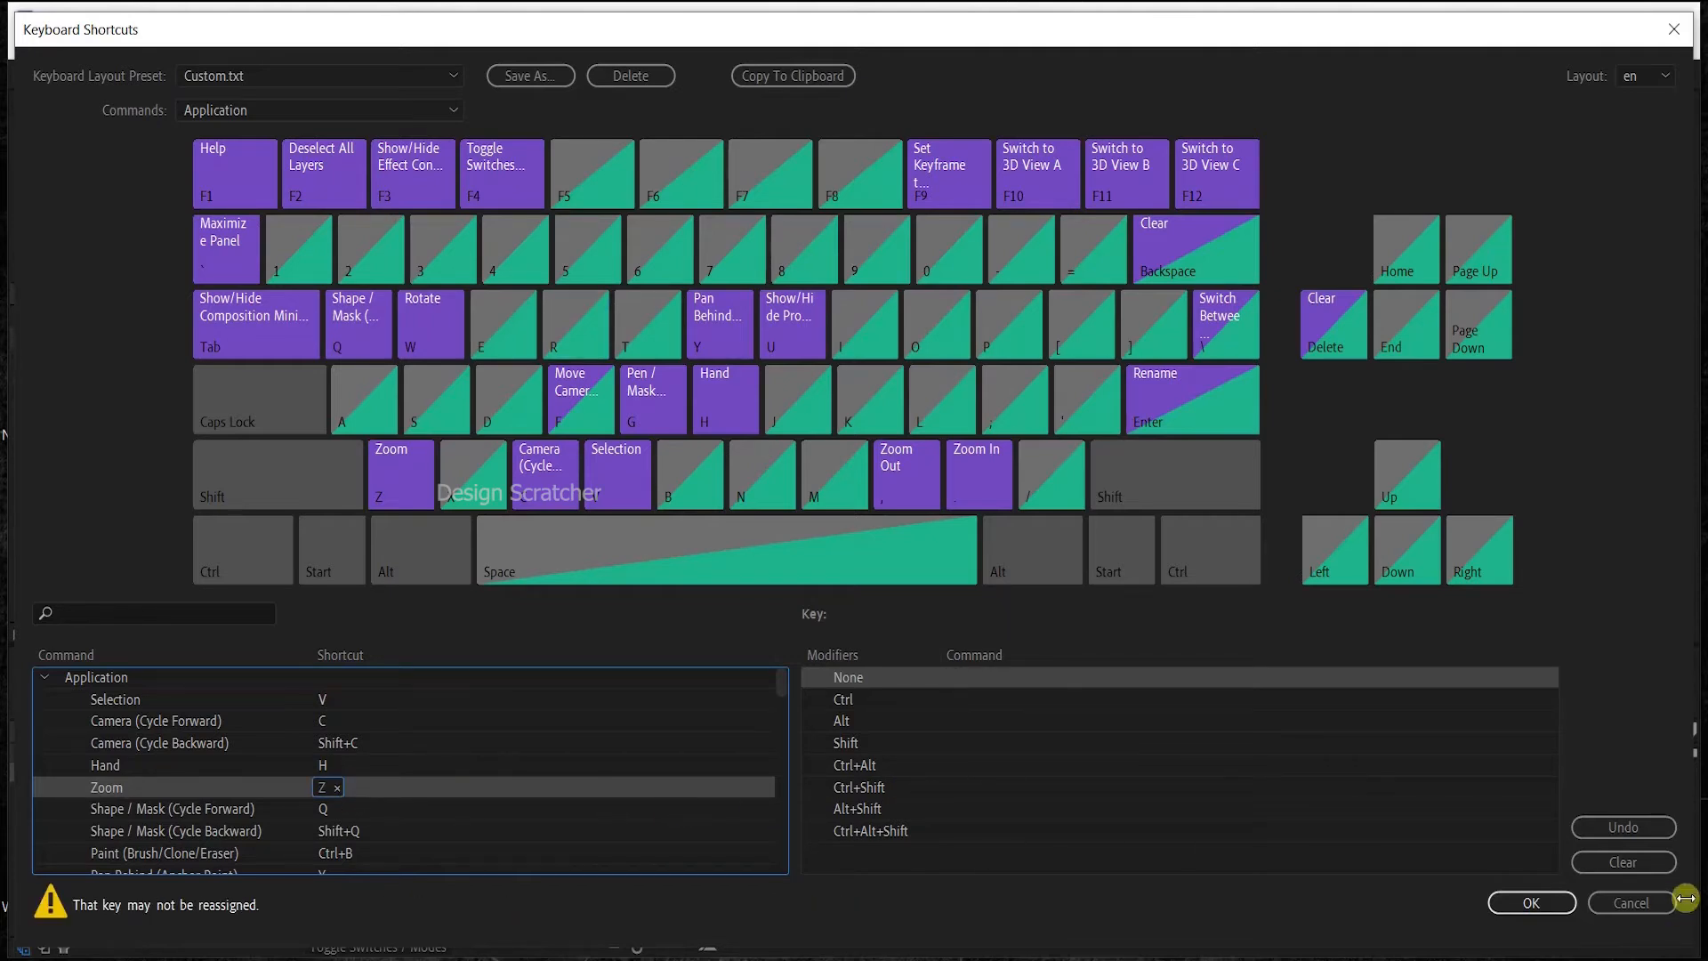
left_click(424, 788)
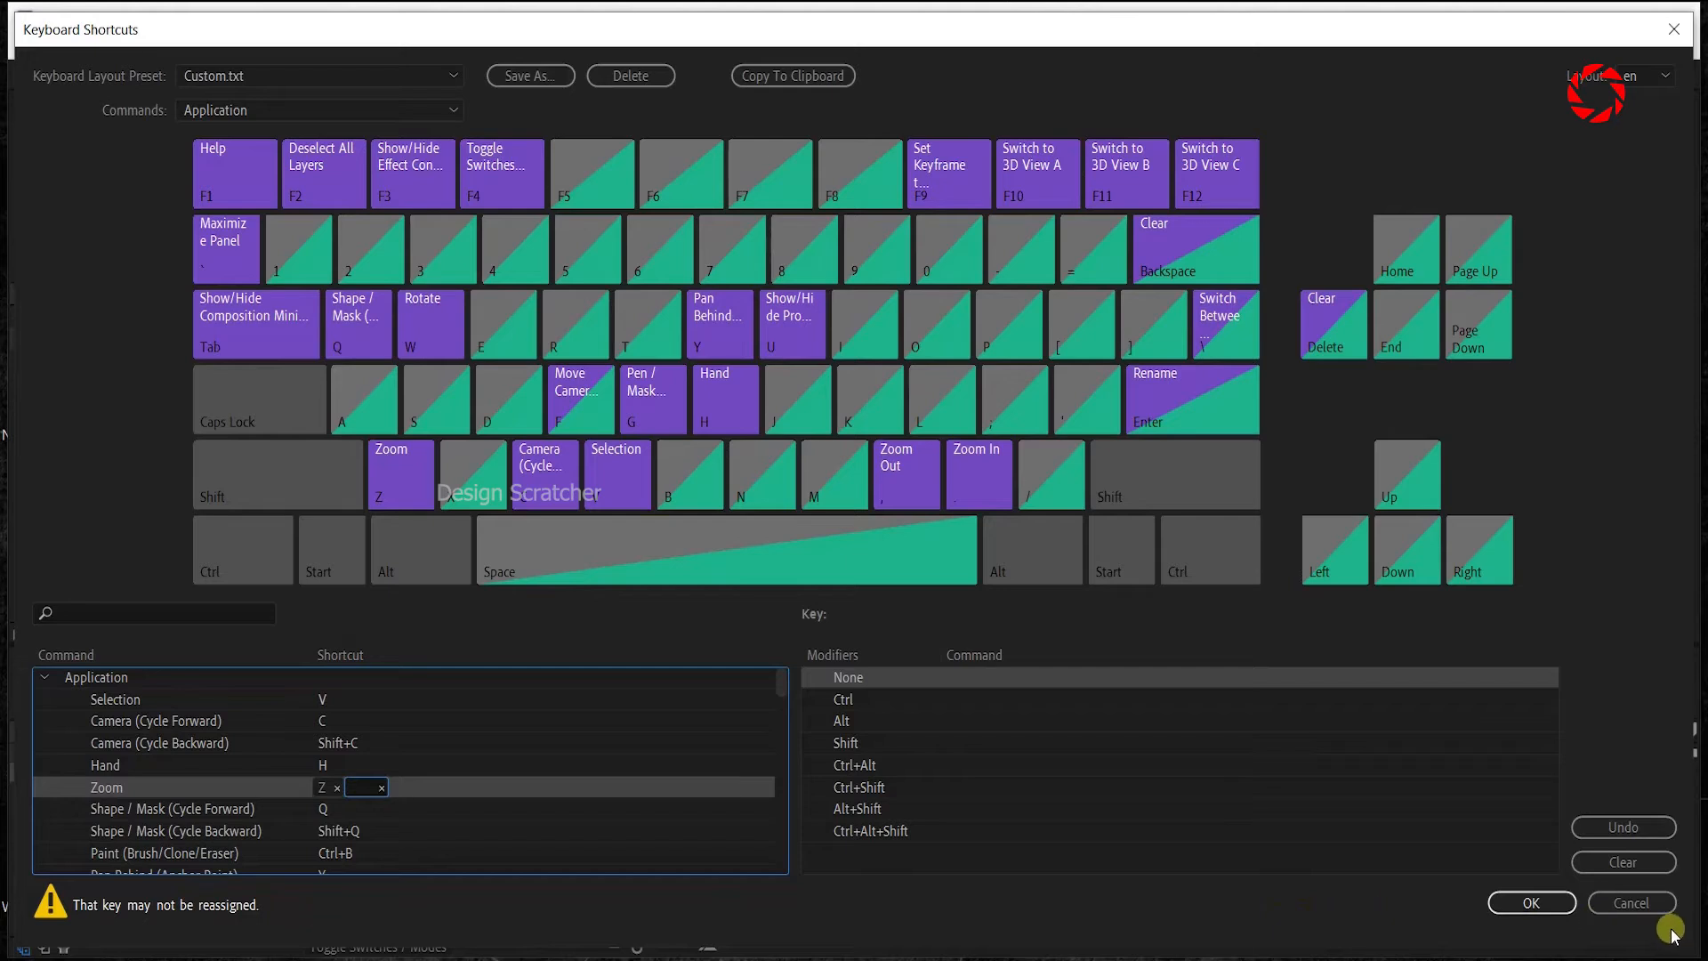
left_click(1552, 907)
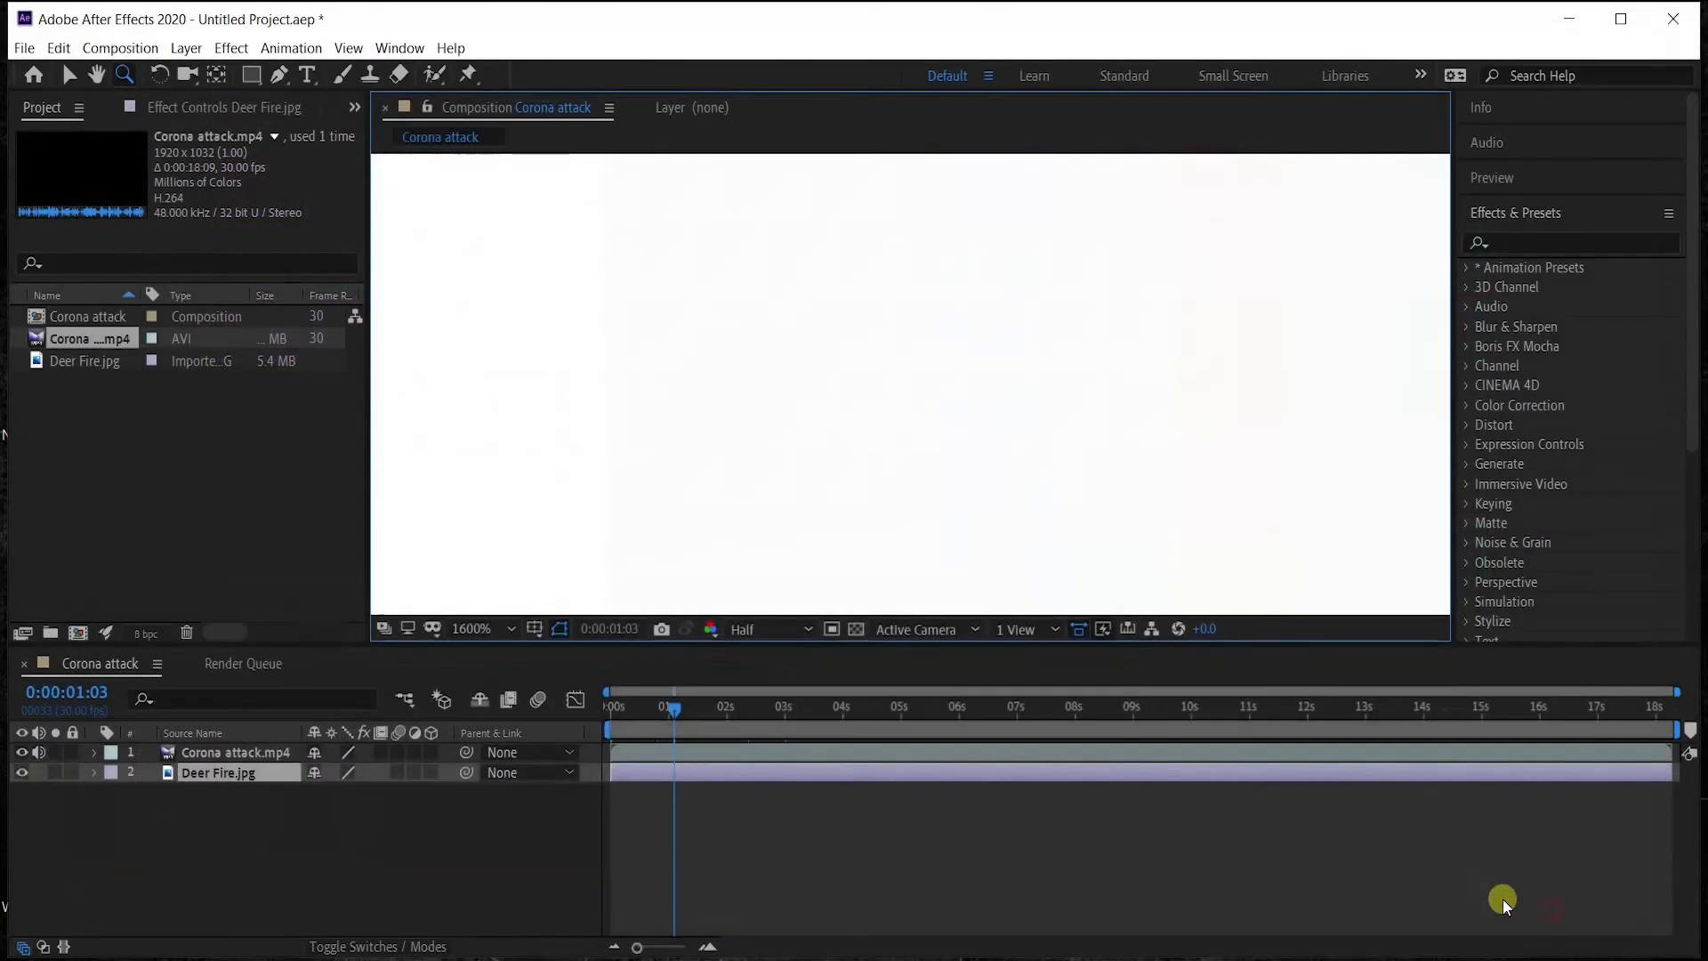
Try to add another shortcut to the Zoom command in the keyboard shortcuts editor, remove the empty entry, and close the editor.
left_click(62, 49)
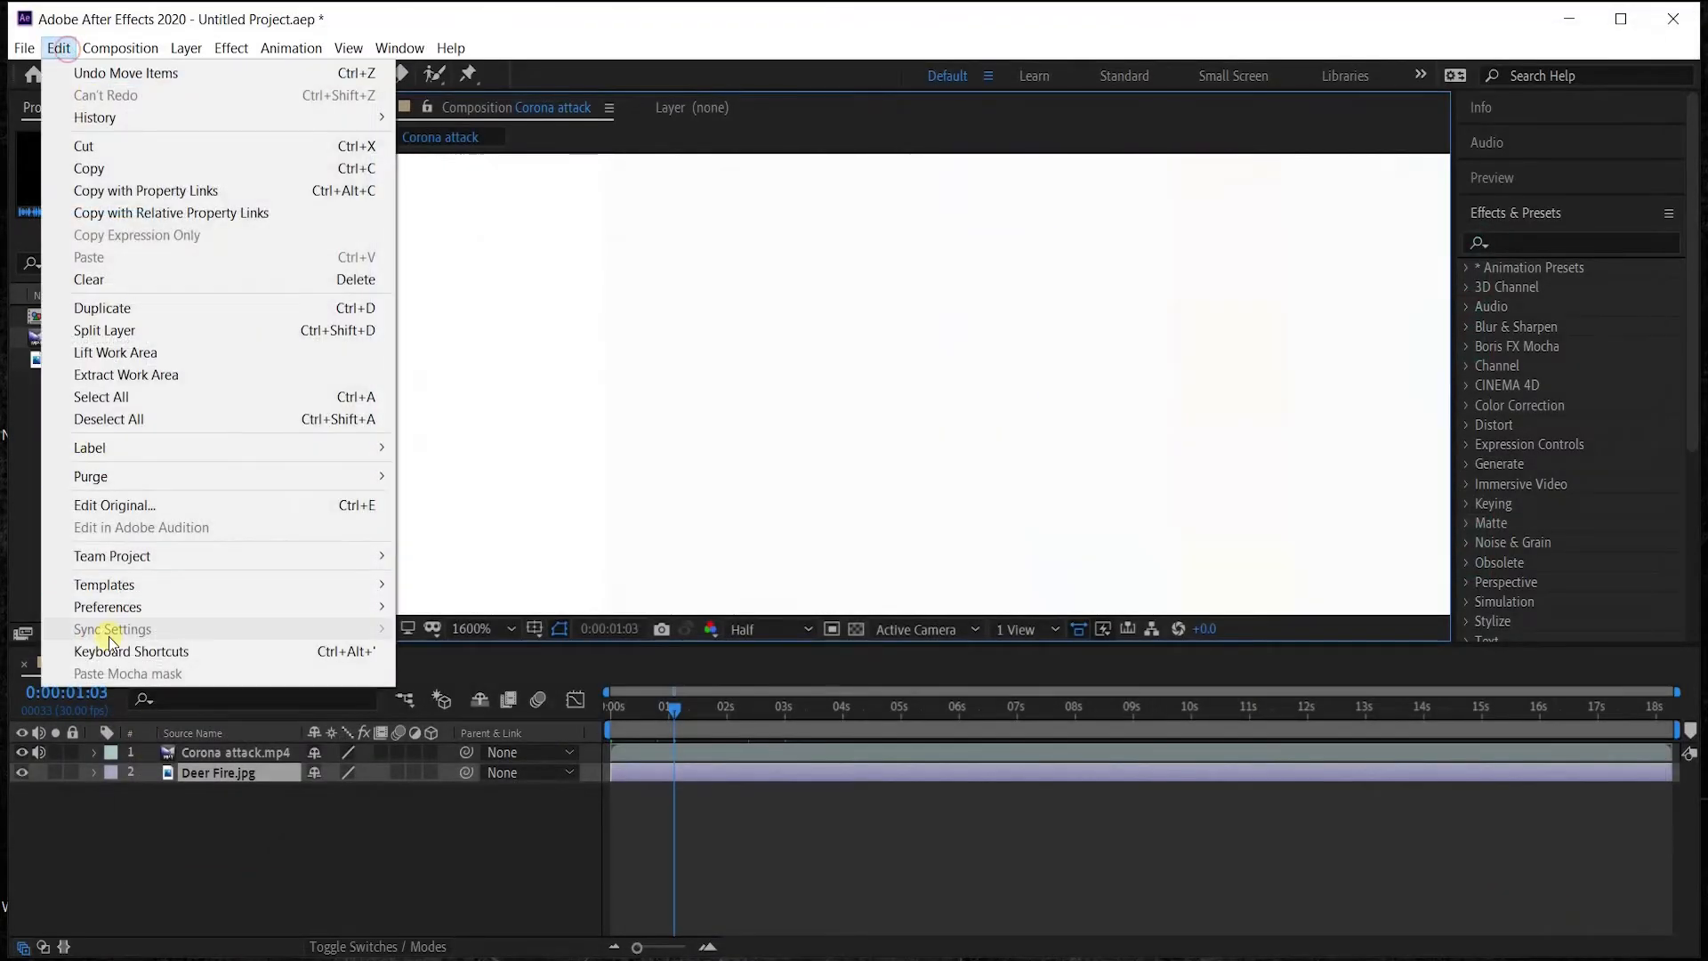
left_click(108, 653)
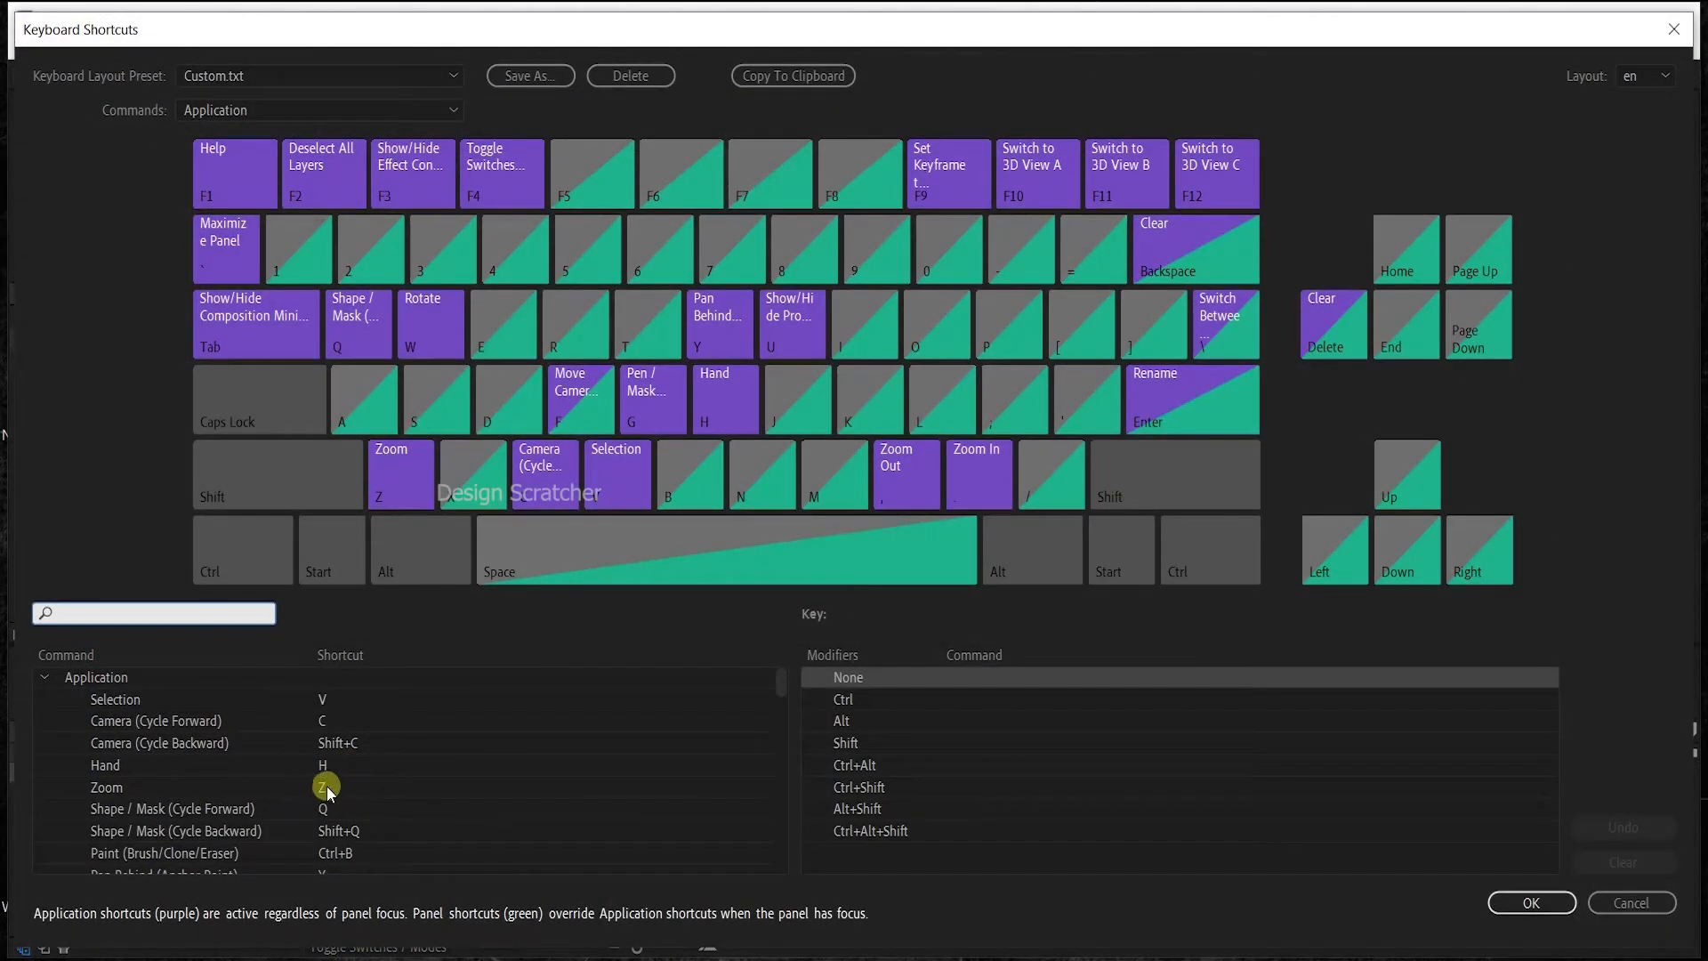
left_click(329, 788)
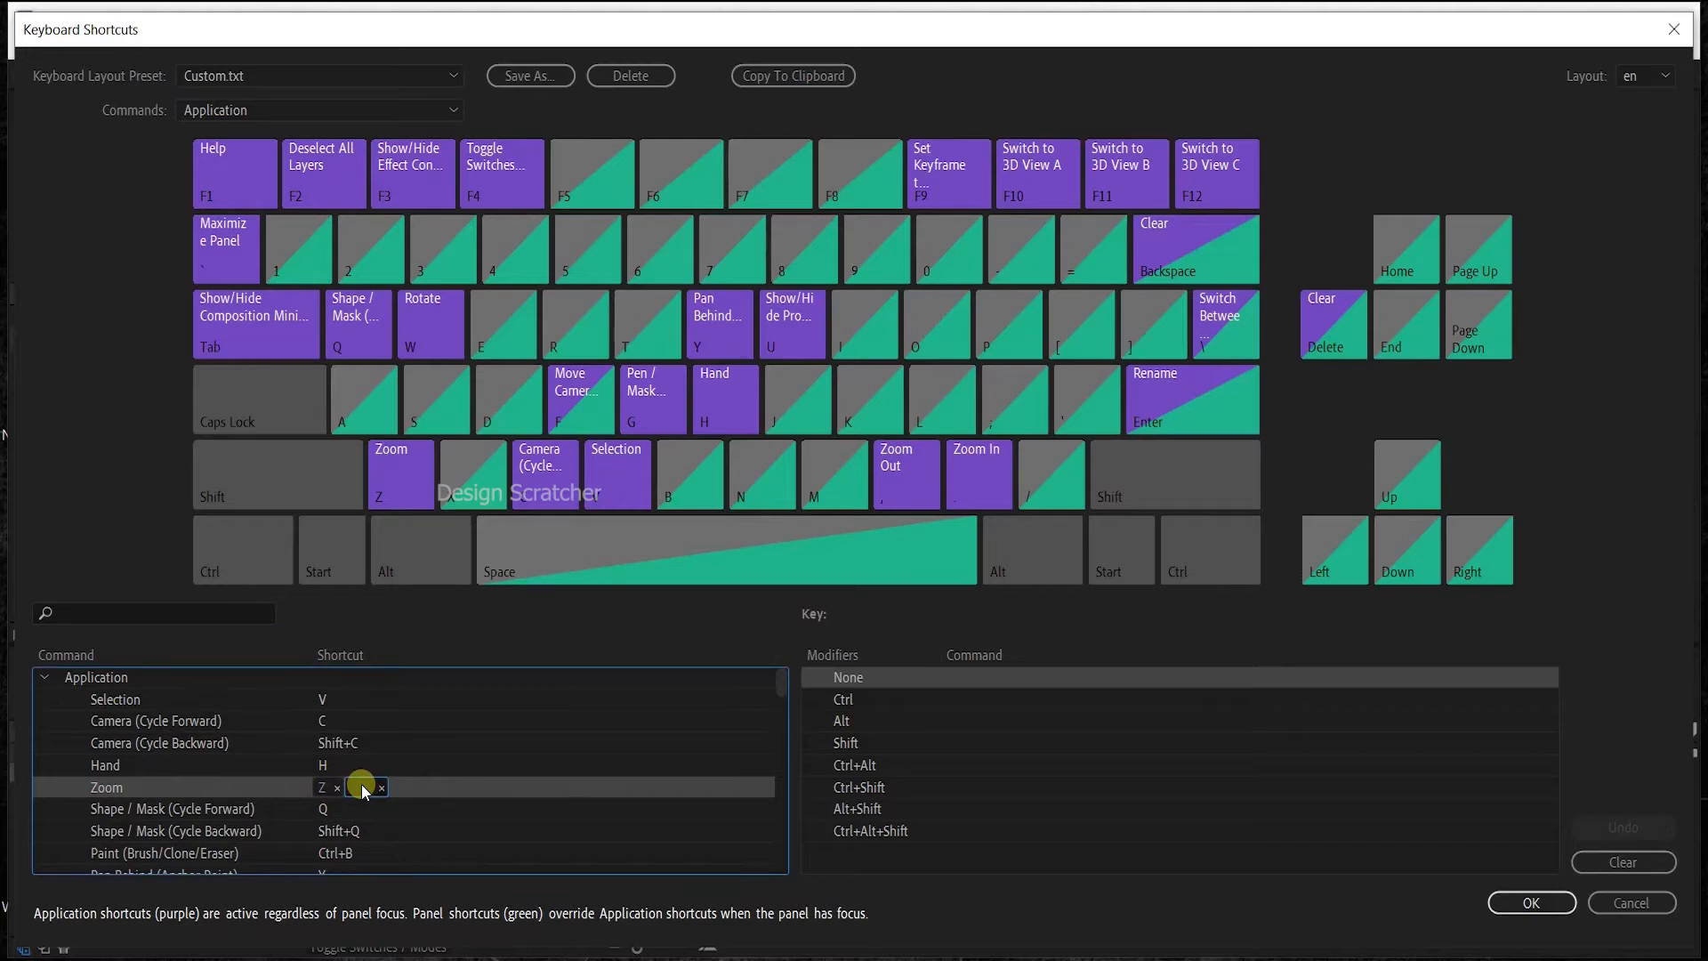
key("Escape")
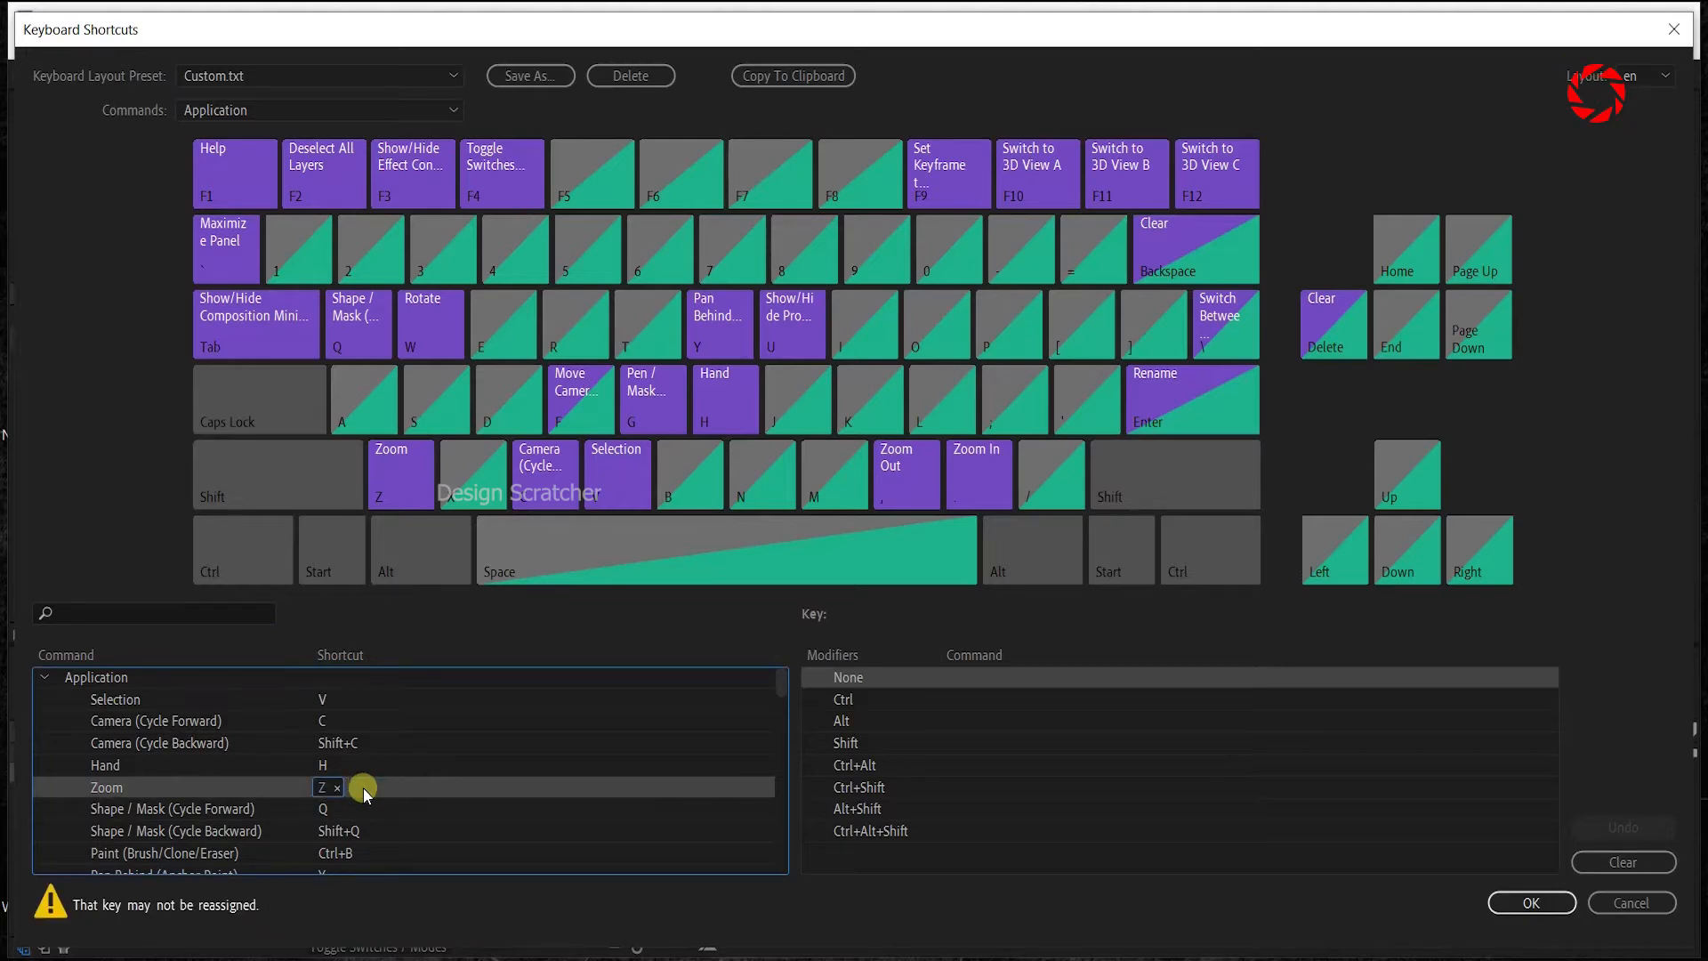
left_click(363, 787)
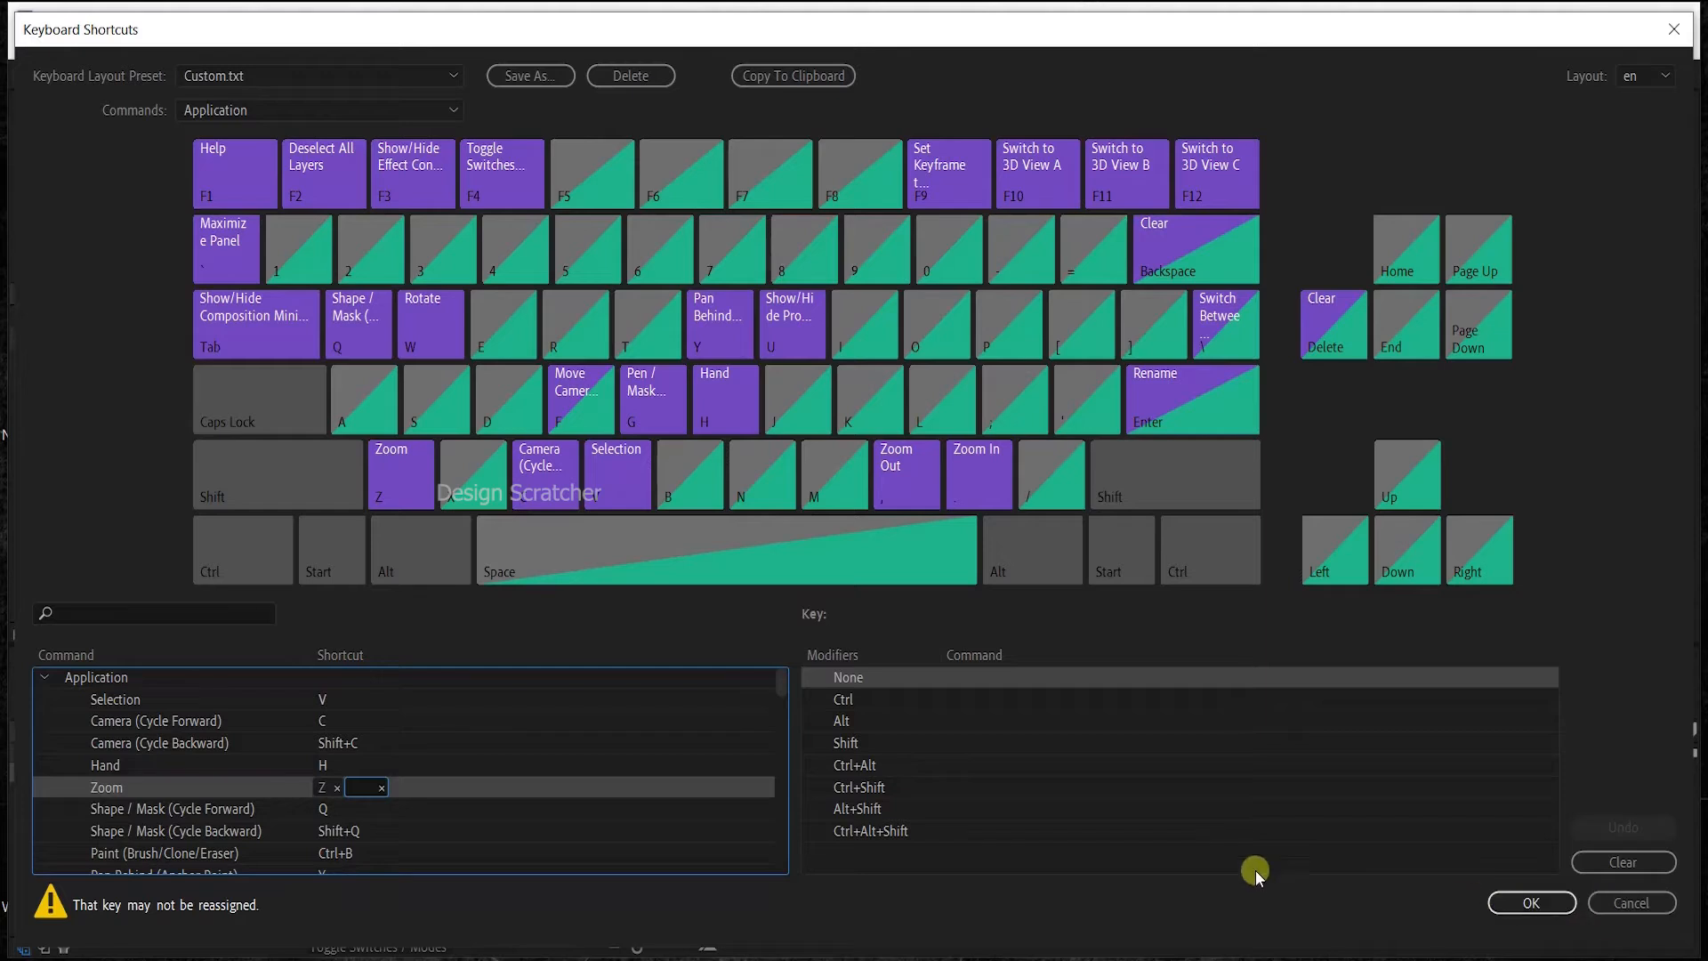
left_click(381, 788)
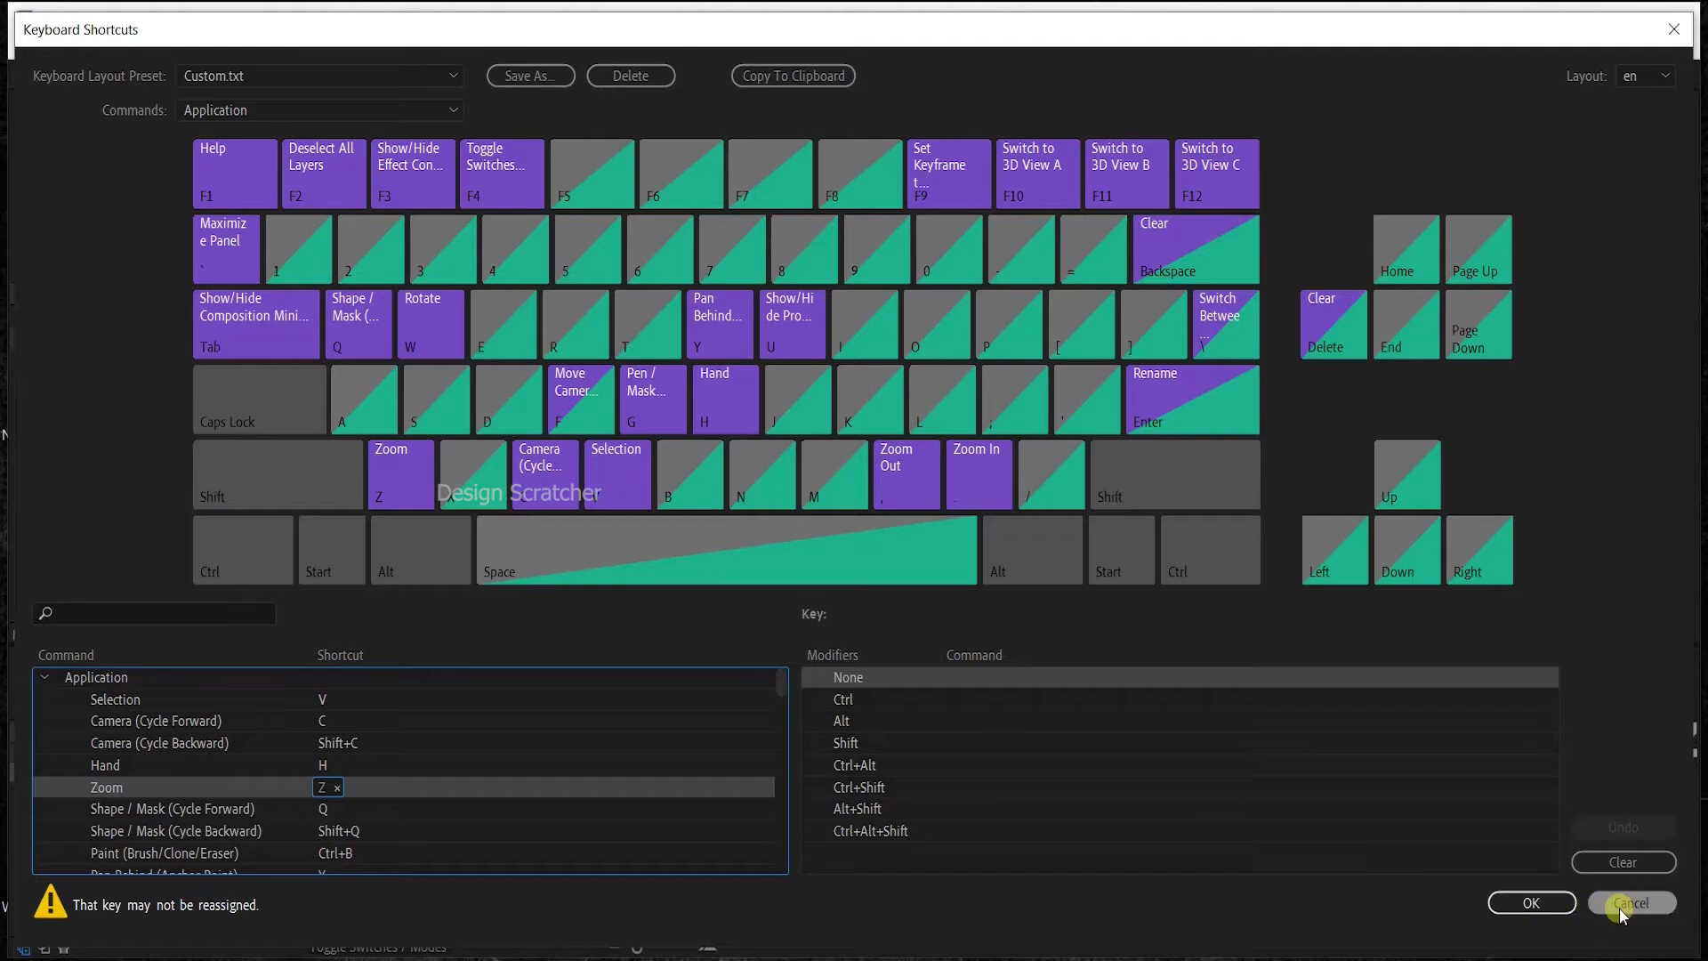
left_click(1568, 906)
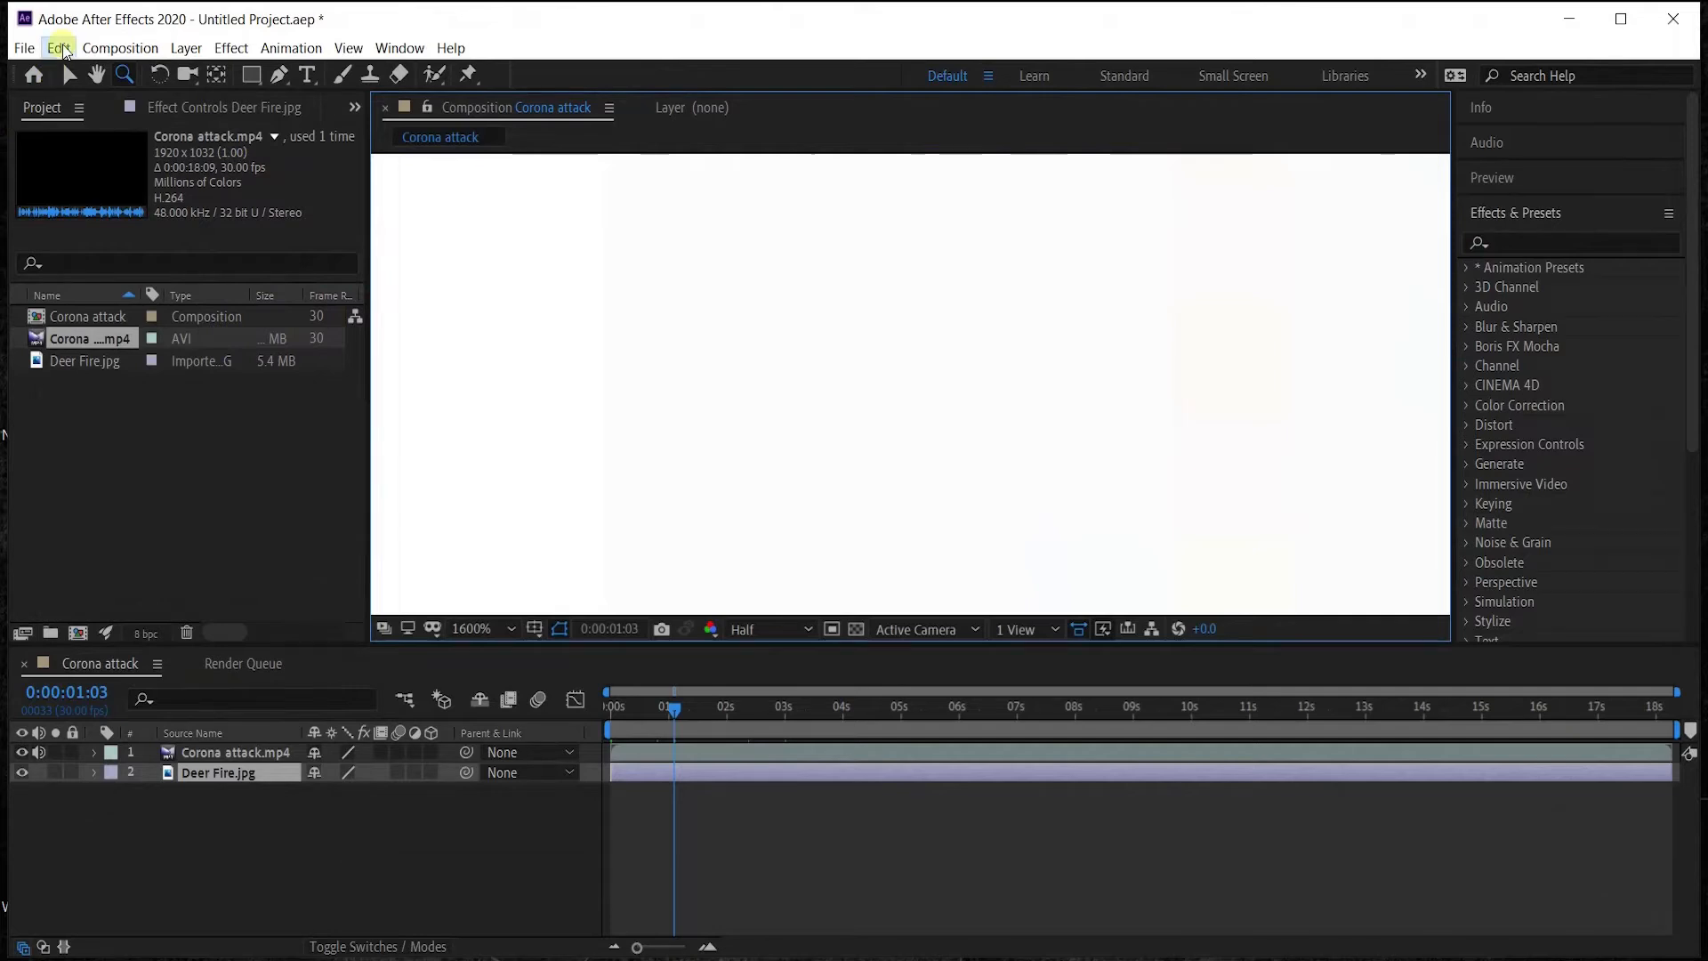
left_click(59, 49)
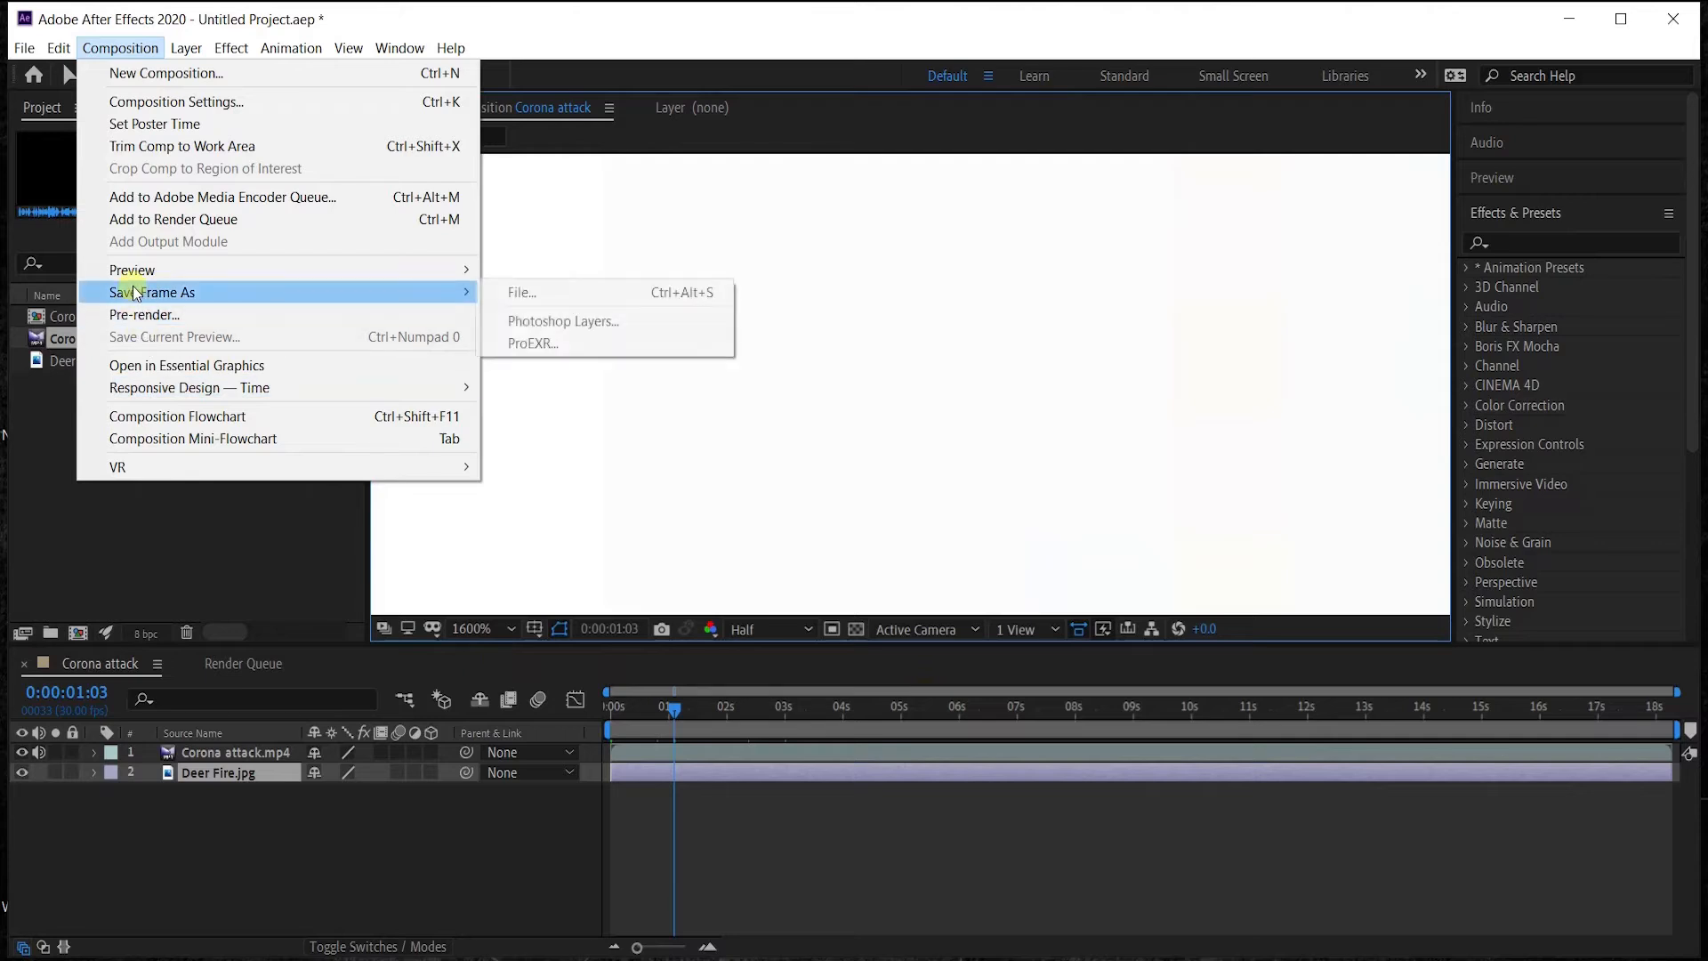
mouse_move(192, 292)
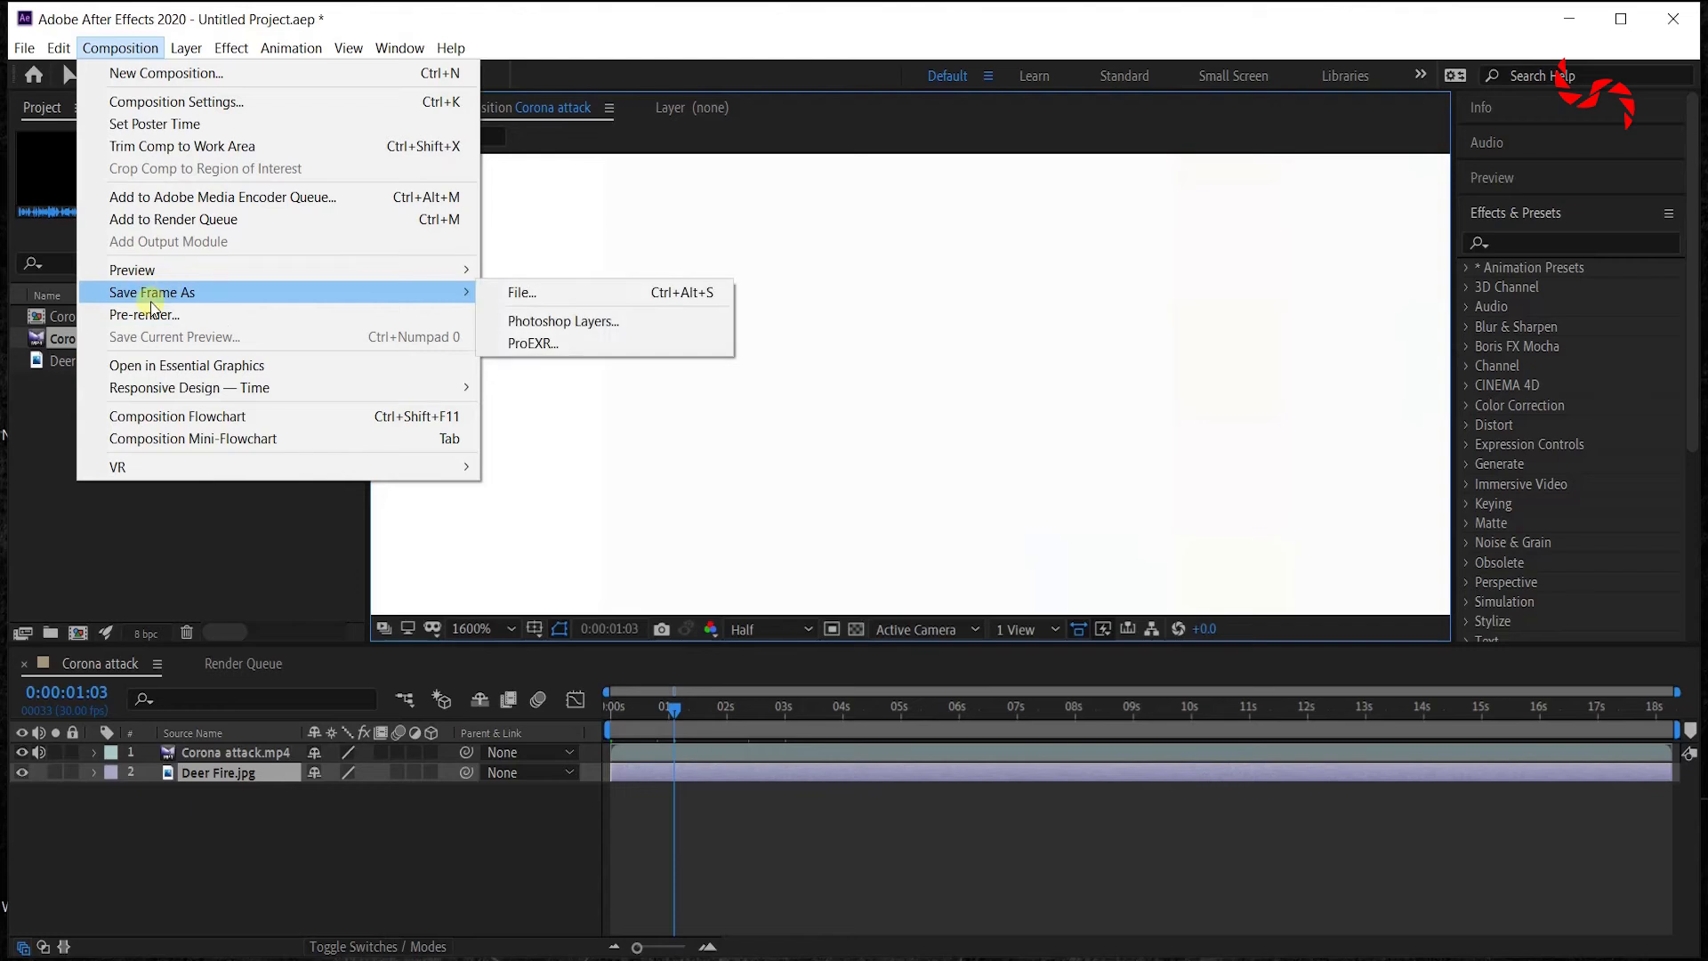
left_click(516, 295)
Fit the composition view to its panel and set the current time to 0:00:06:07.
left_click_drag(675, 707, 865, 712)
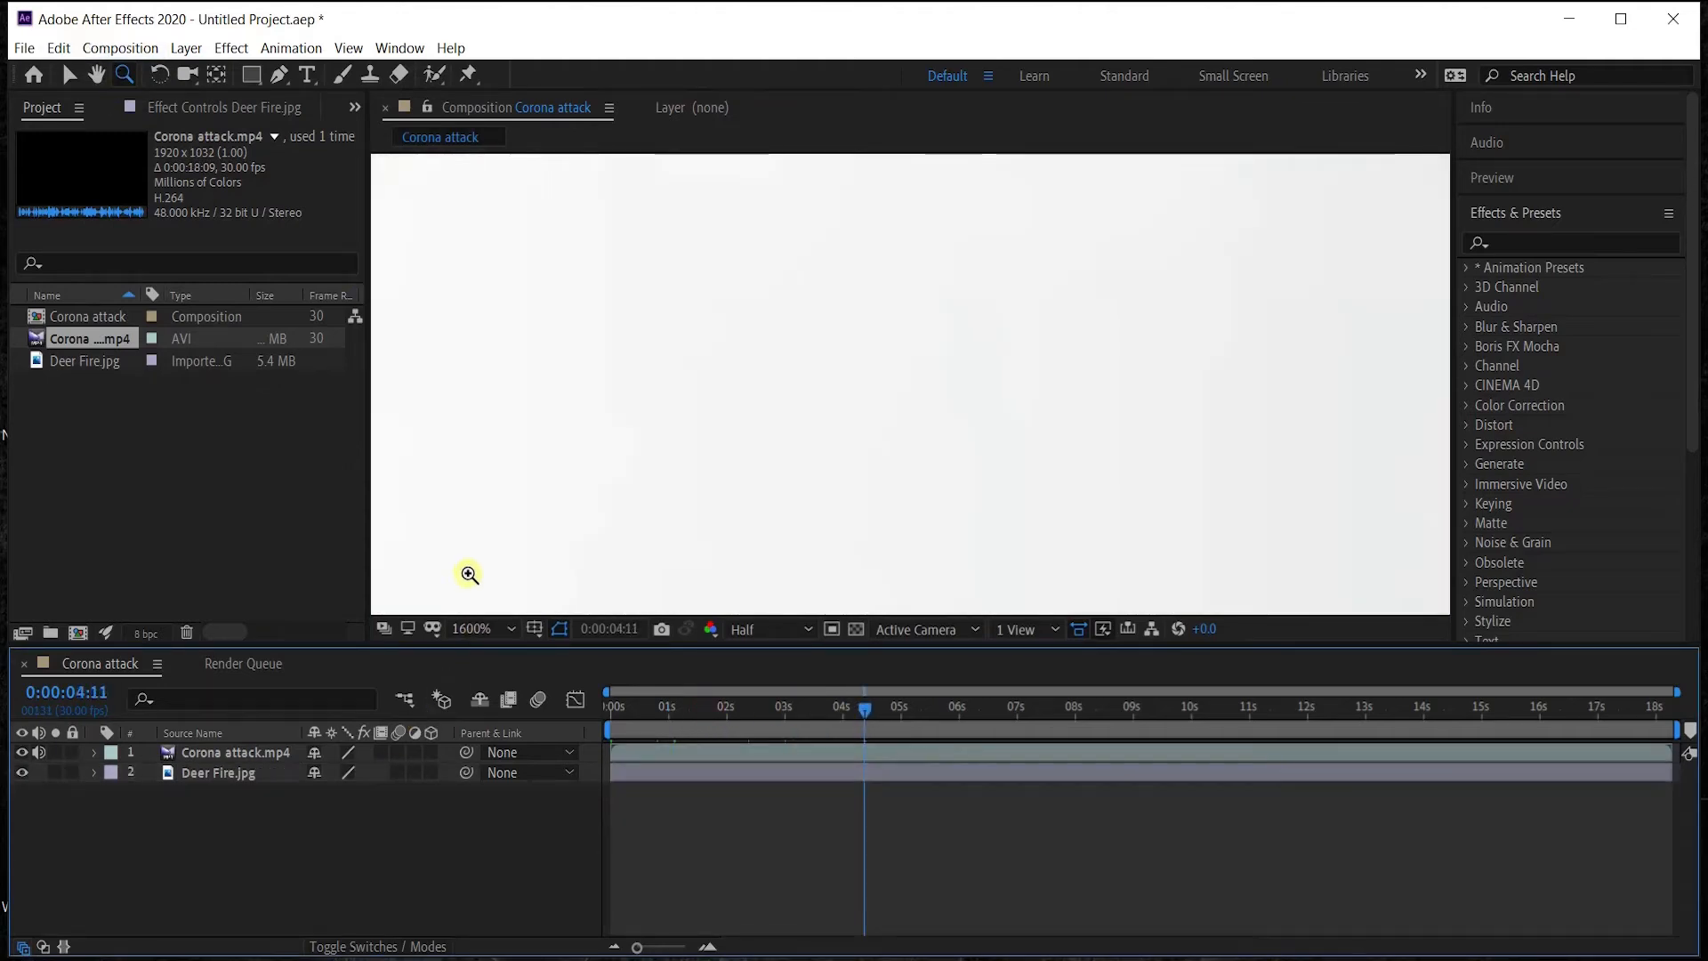
left_click(475, 632)
left_click(483, 236)
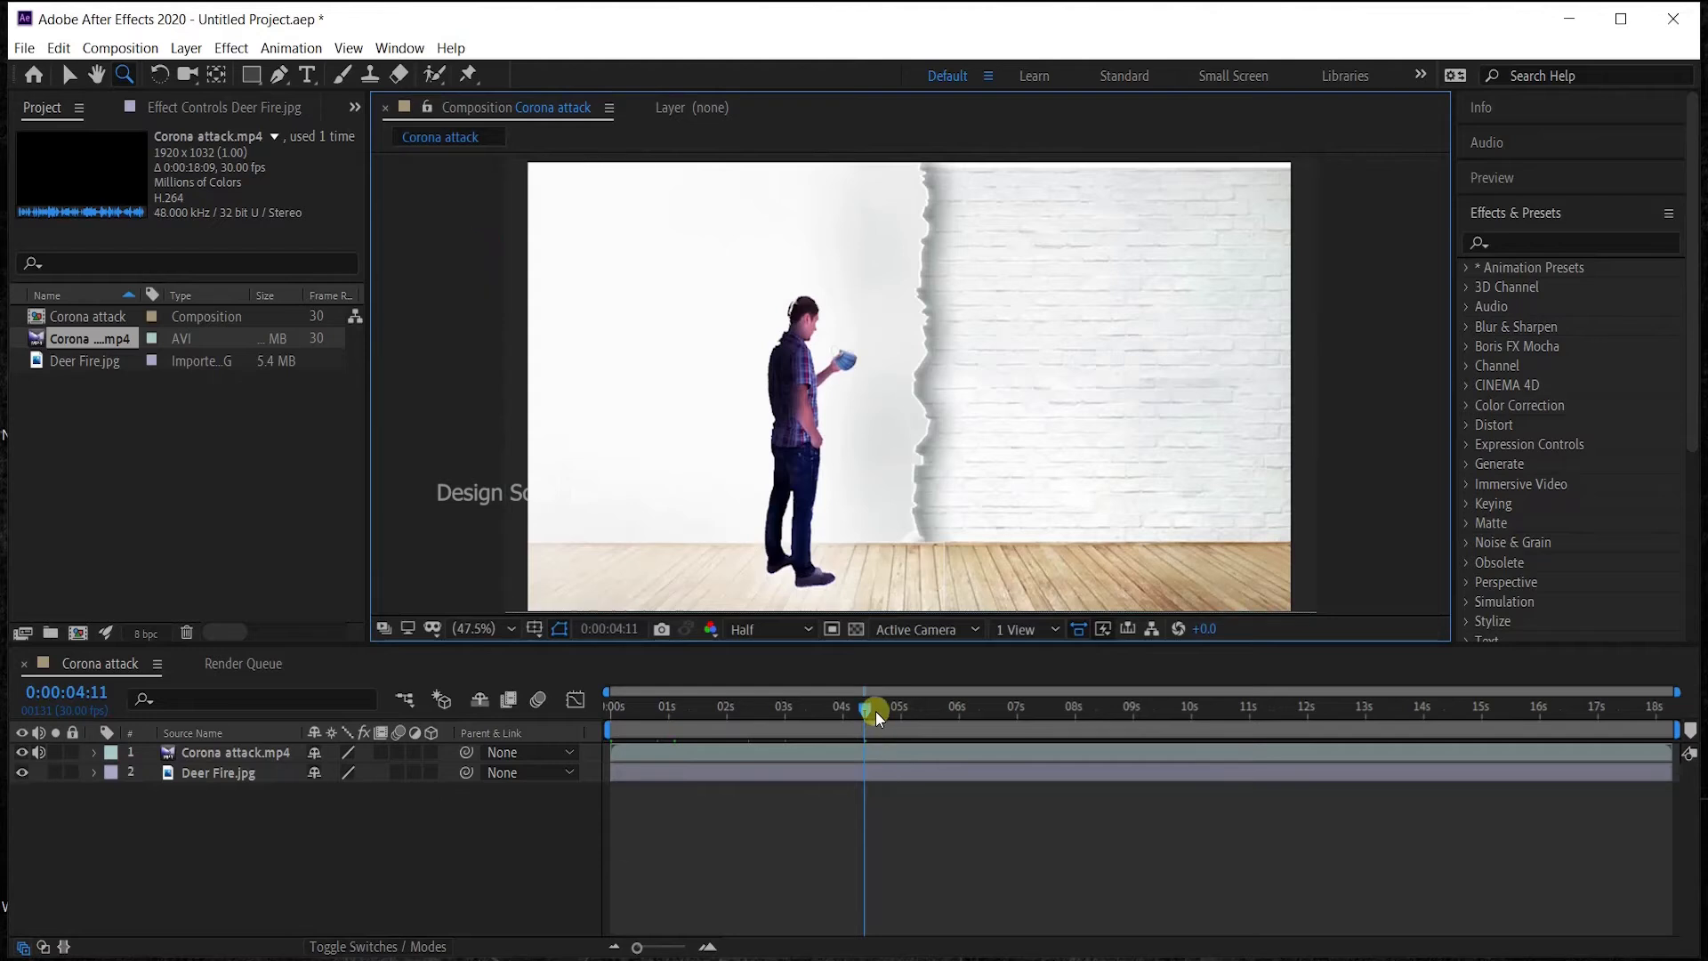
left_click_drag(875, 712, 973, 722)
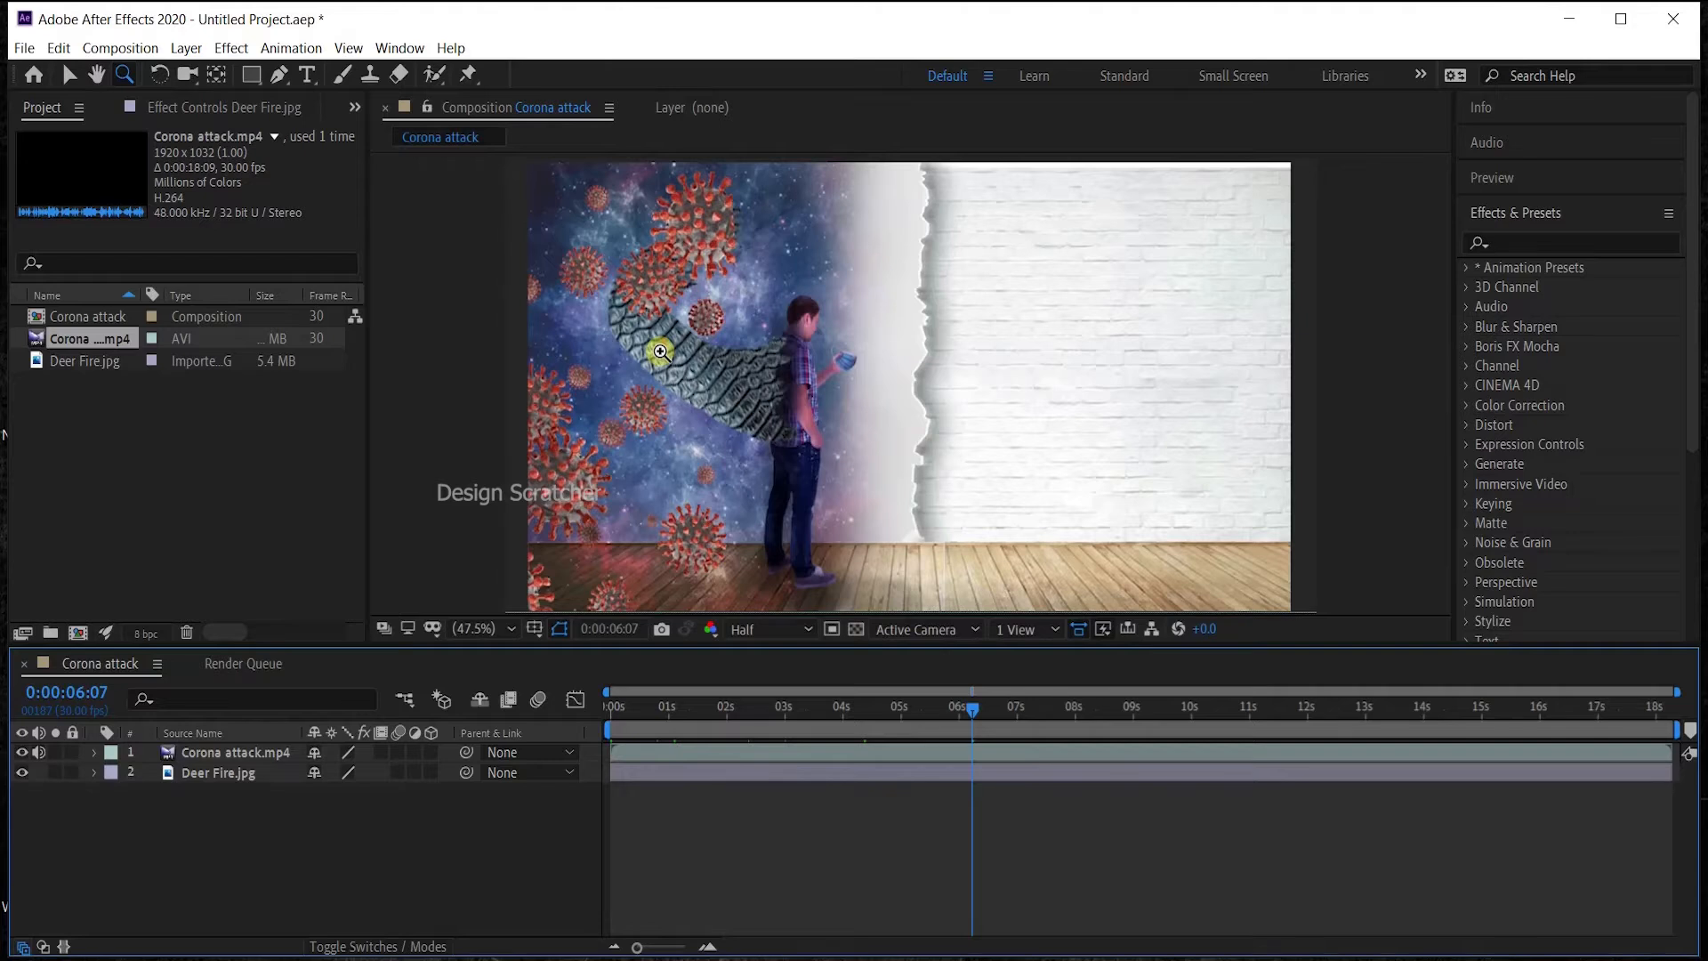
Queue the current frame of the Corona attack composition for saving as a file and accept its render settings.
left_click(140, 48)
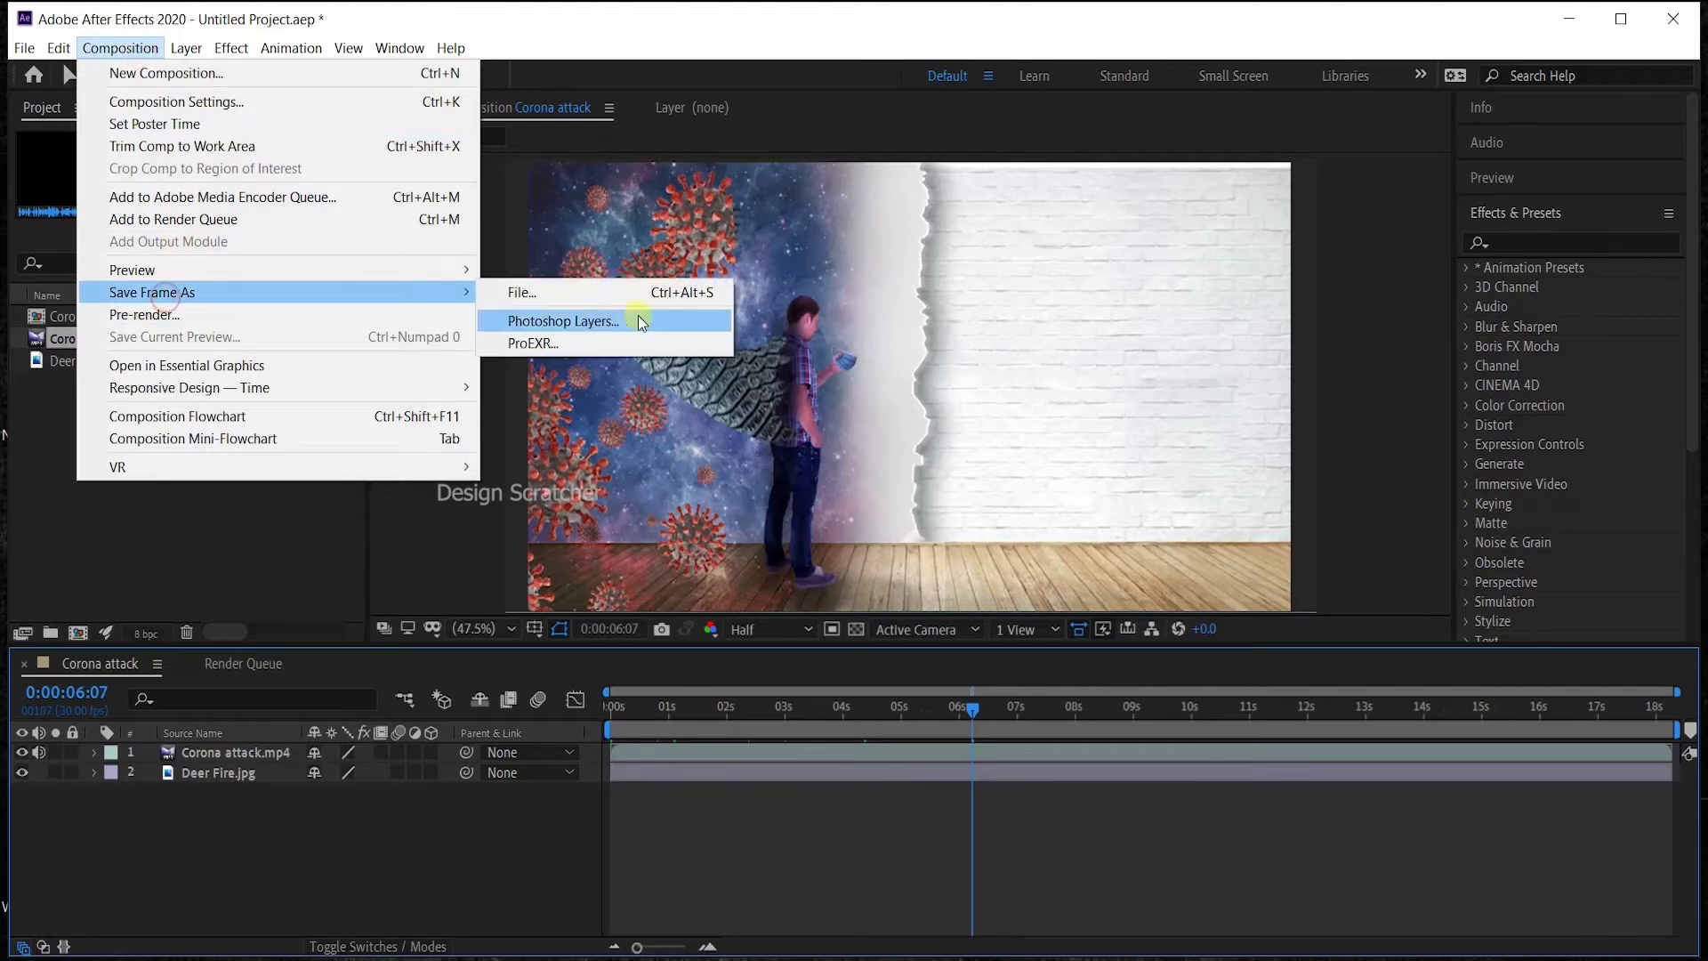
left_click(599, 292)
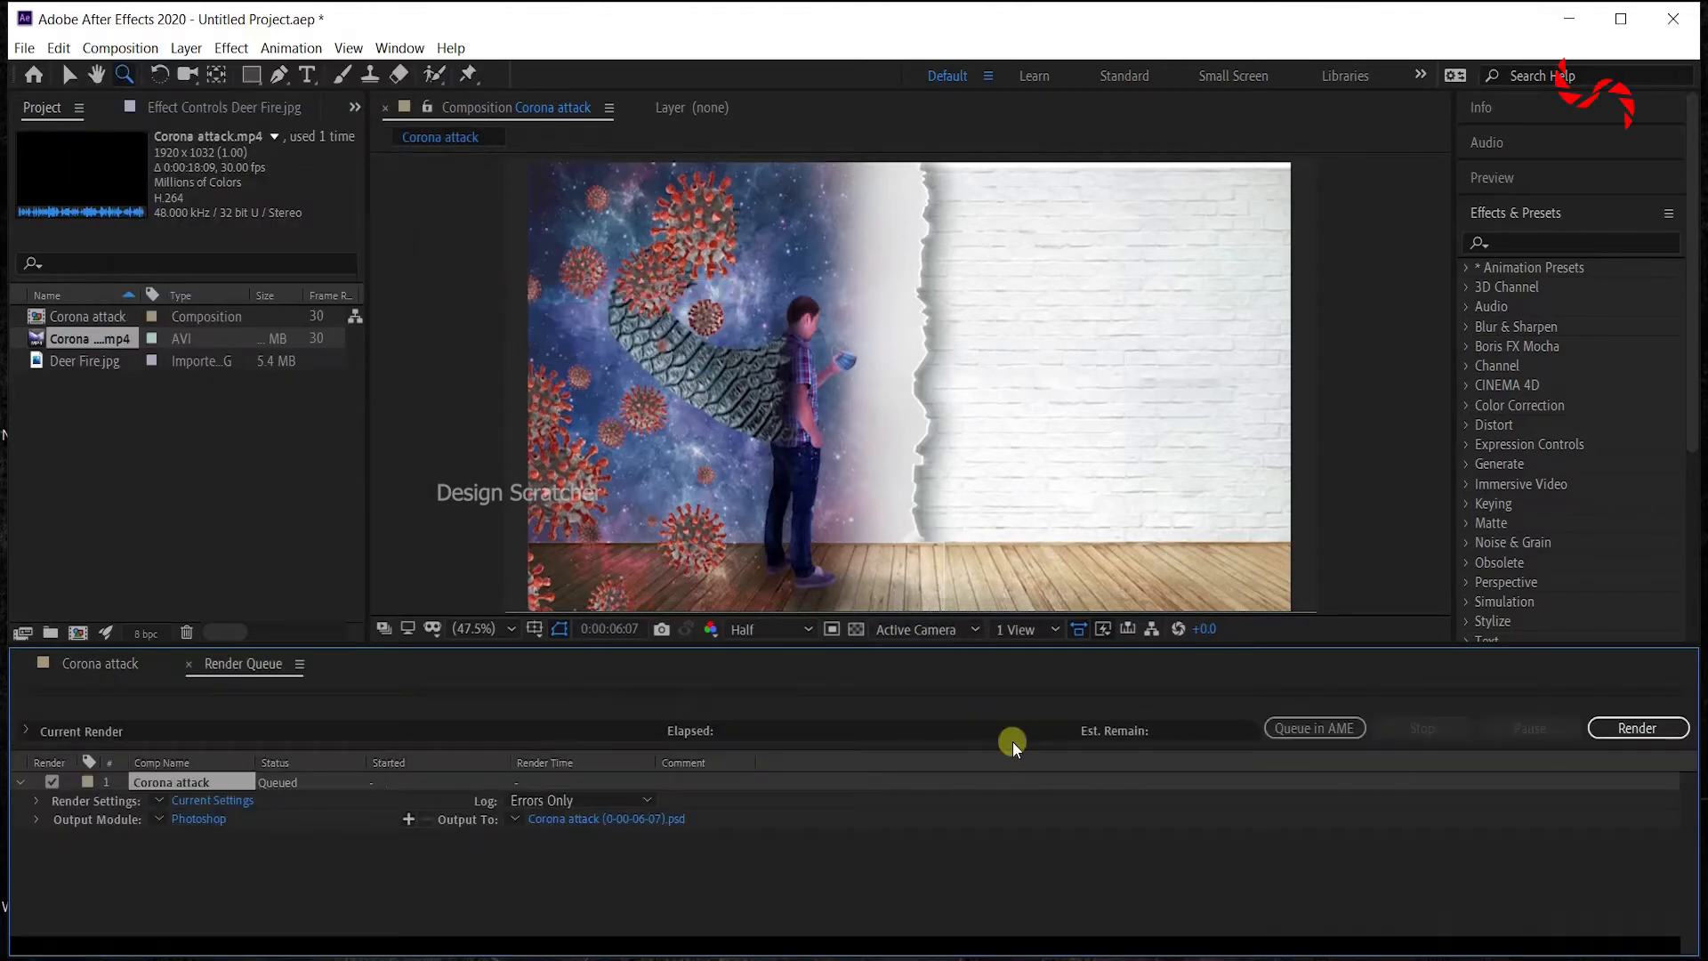
left_click(214, 800)
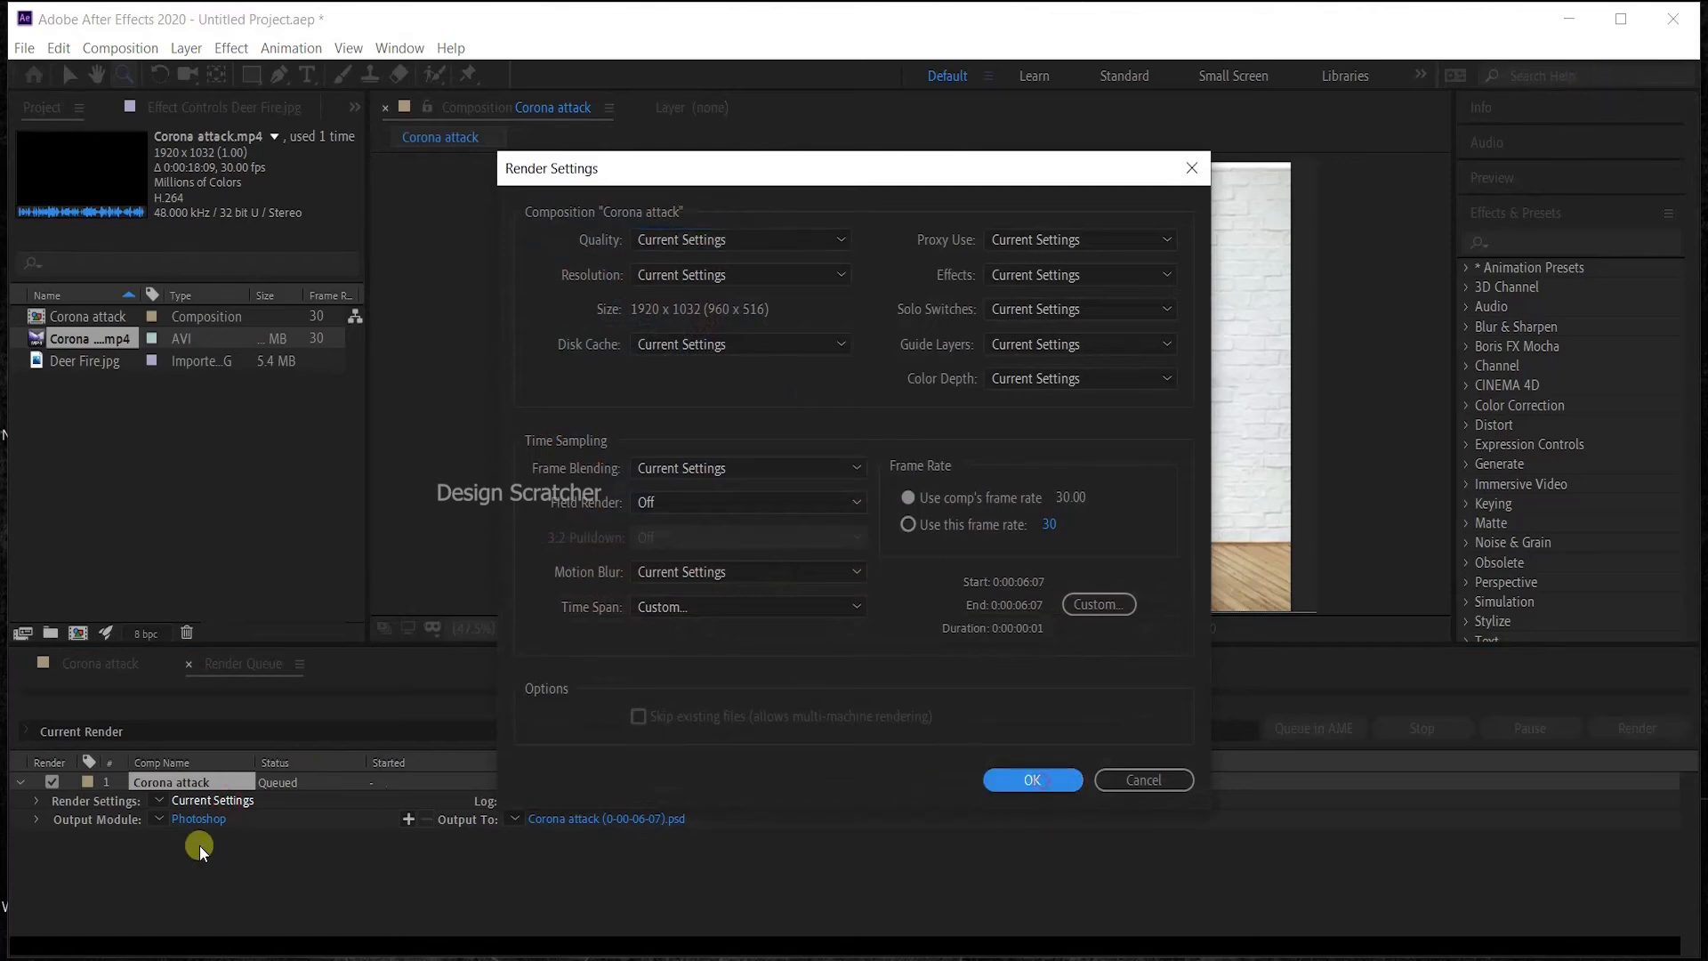
left_click(208, 818)
left_click(1036, 779)
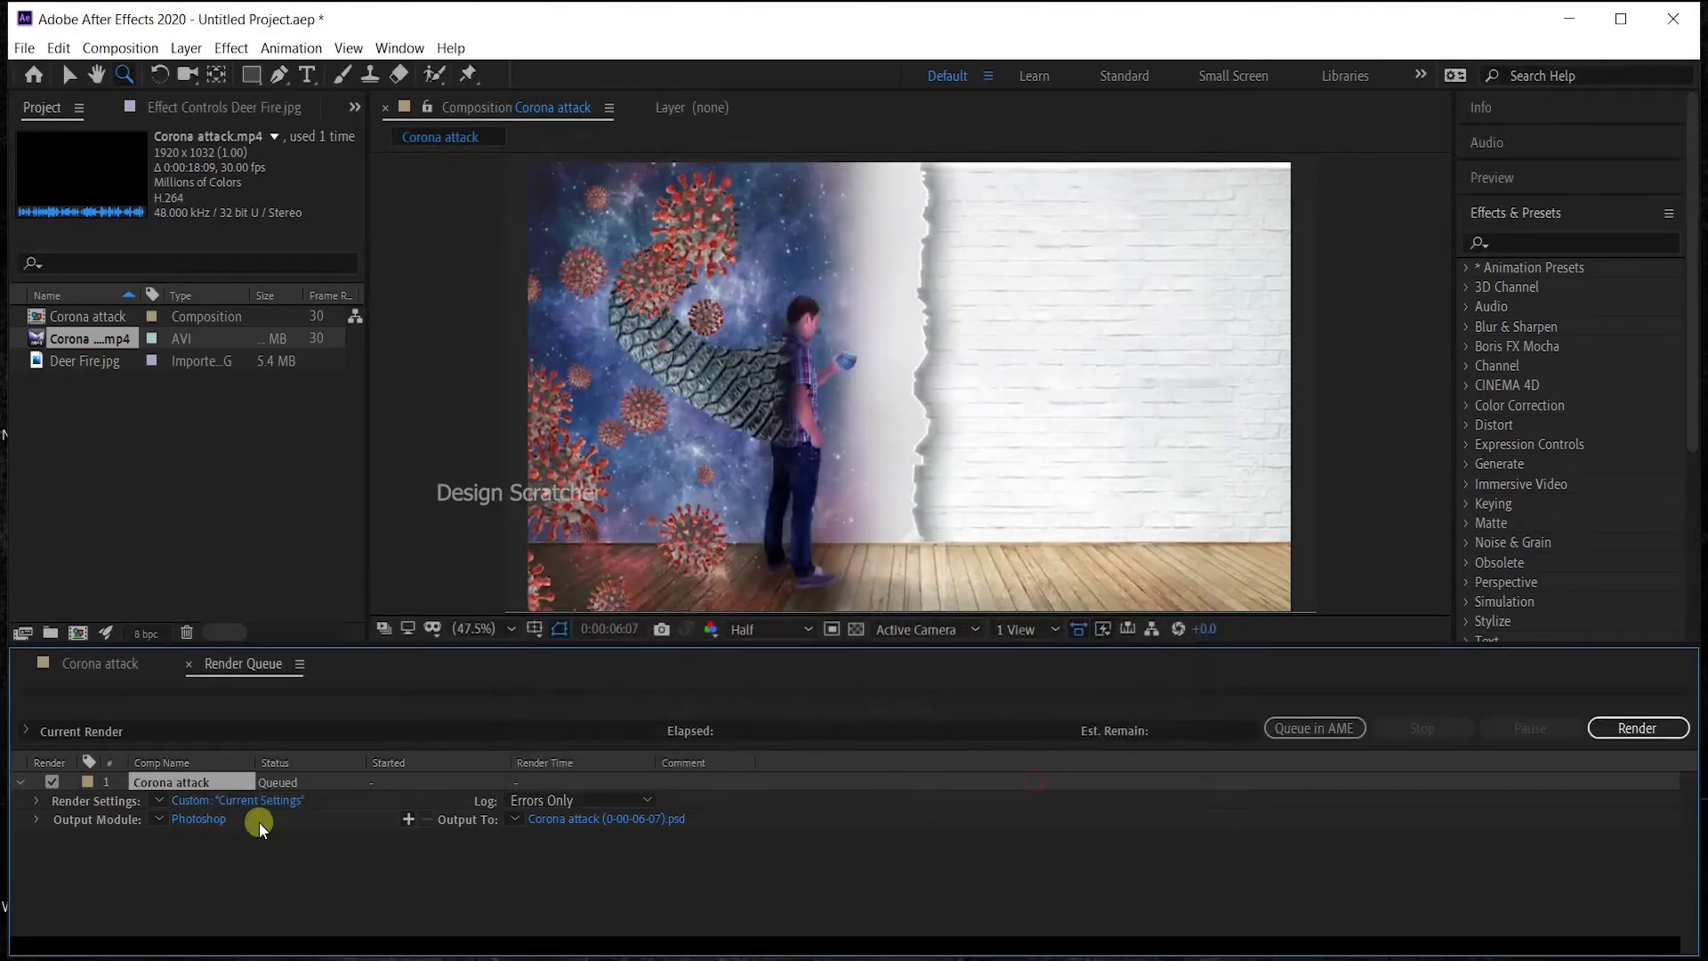
Set the queued frame's output format to JPEG Sequence and review its output file destination without saving.
left_click(199, 819)
left_click(730, 207)
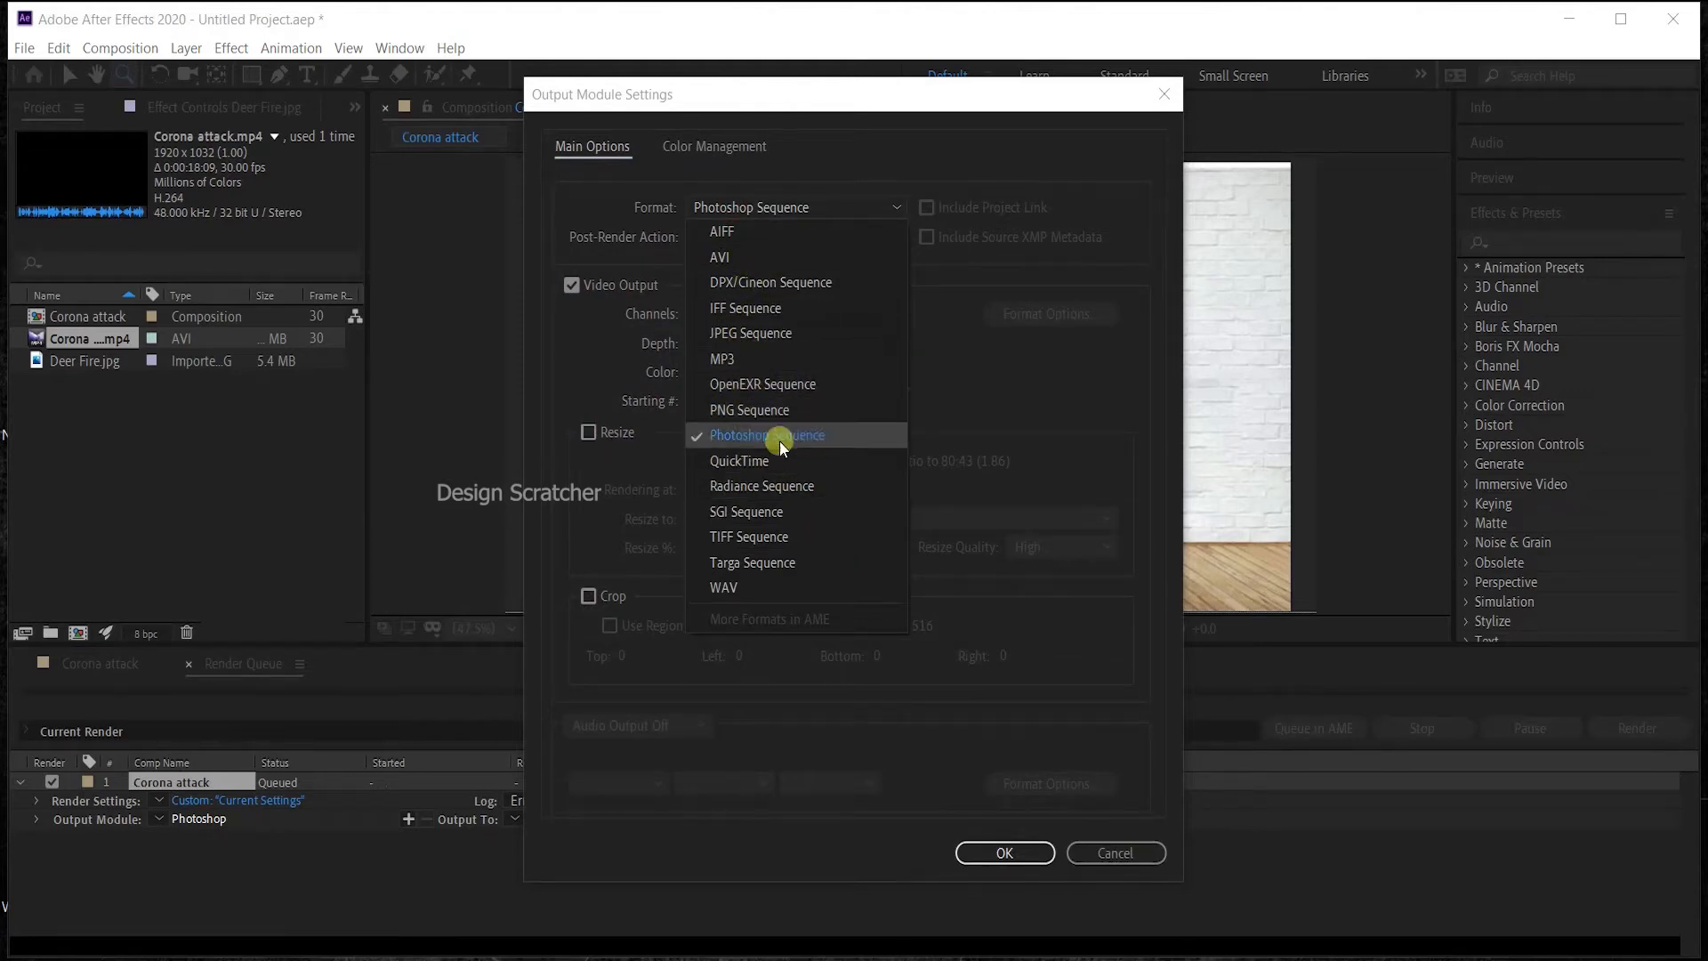
left_click(740, 336)
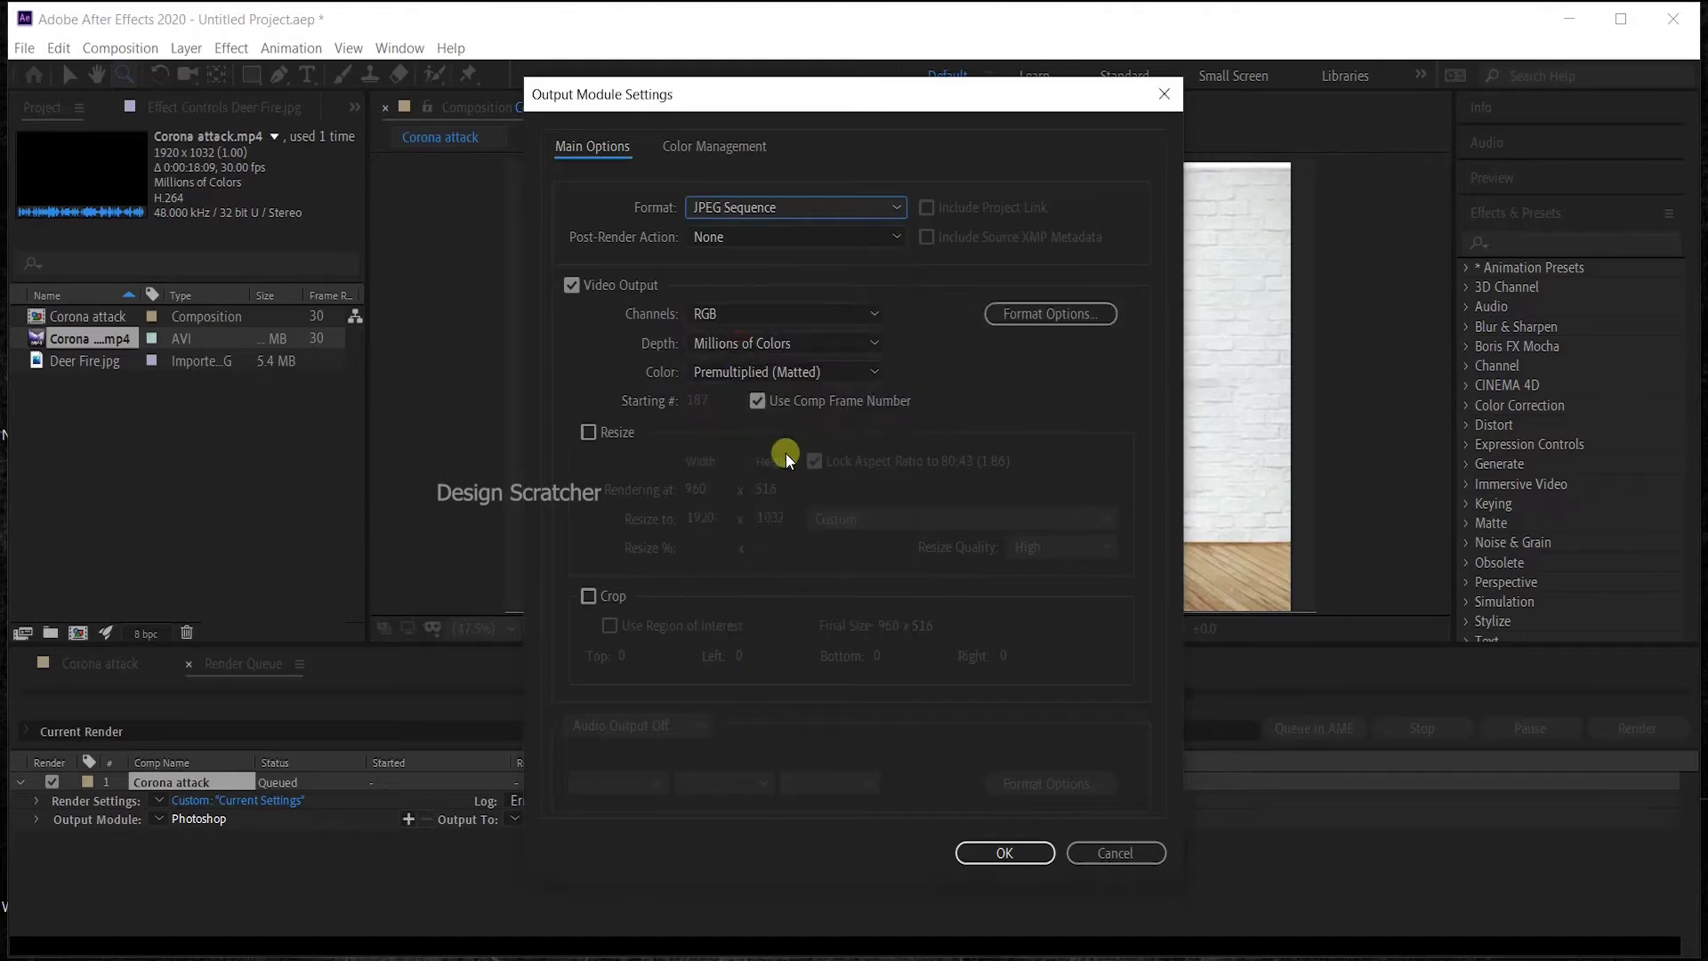
left_click(1003, 851)
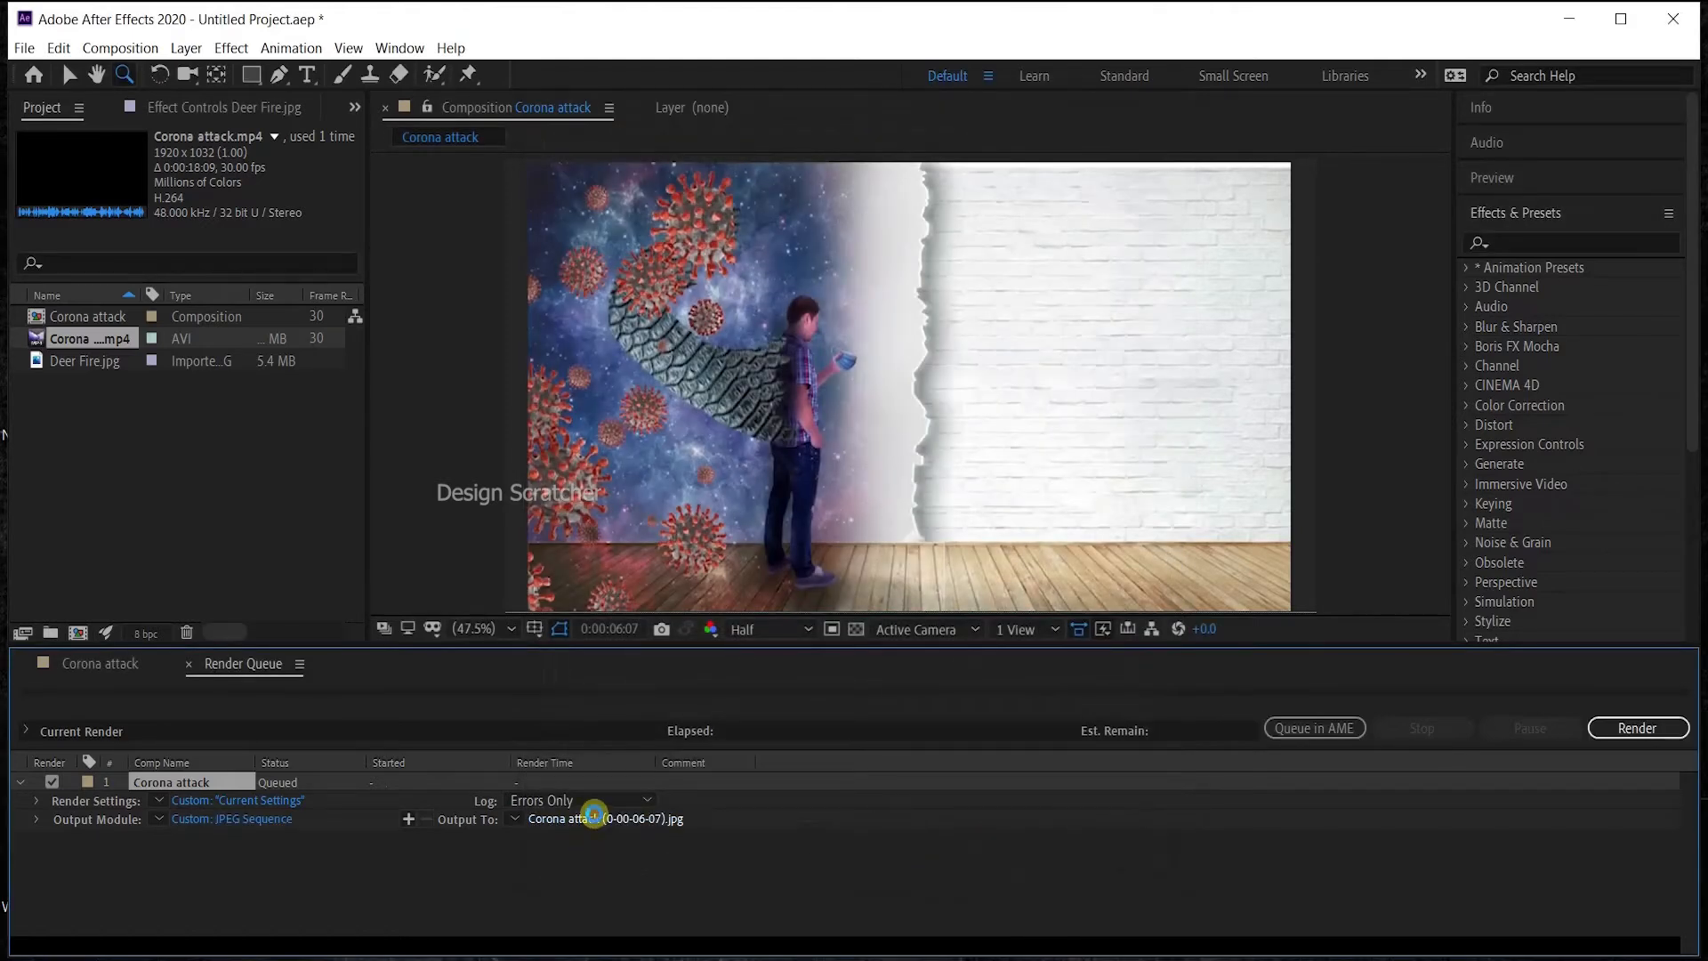
left_click(593, 817)
scroll(482, 383, "down", 1)
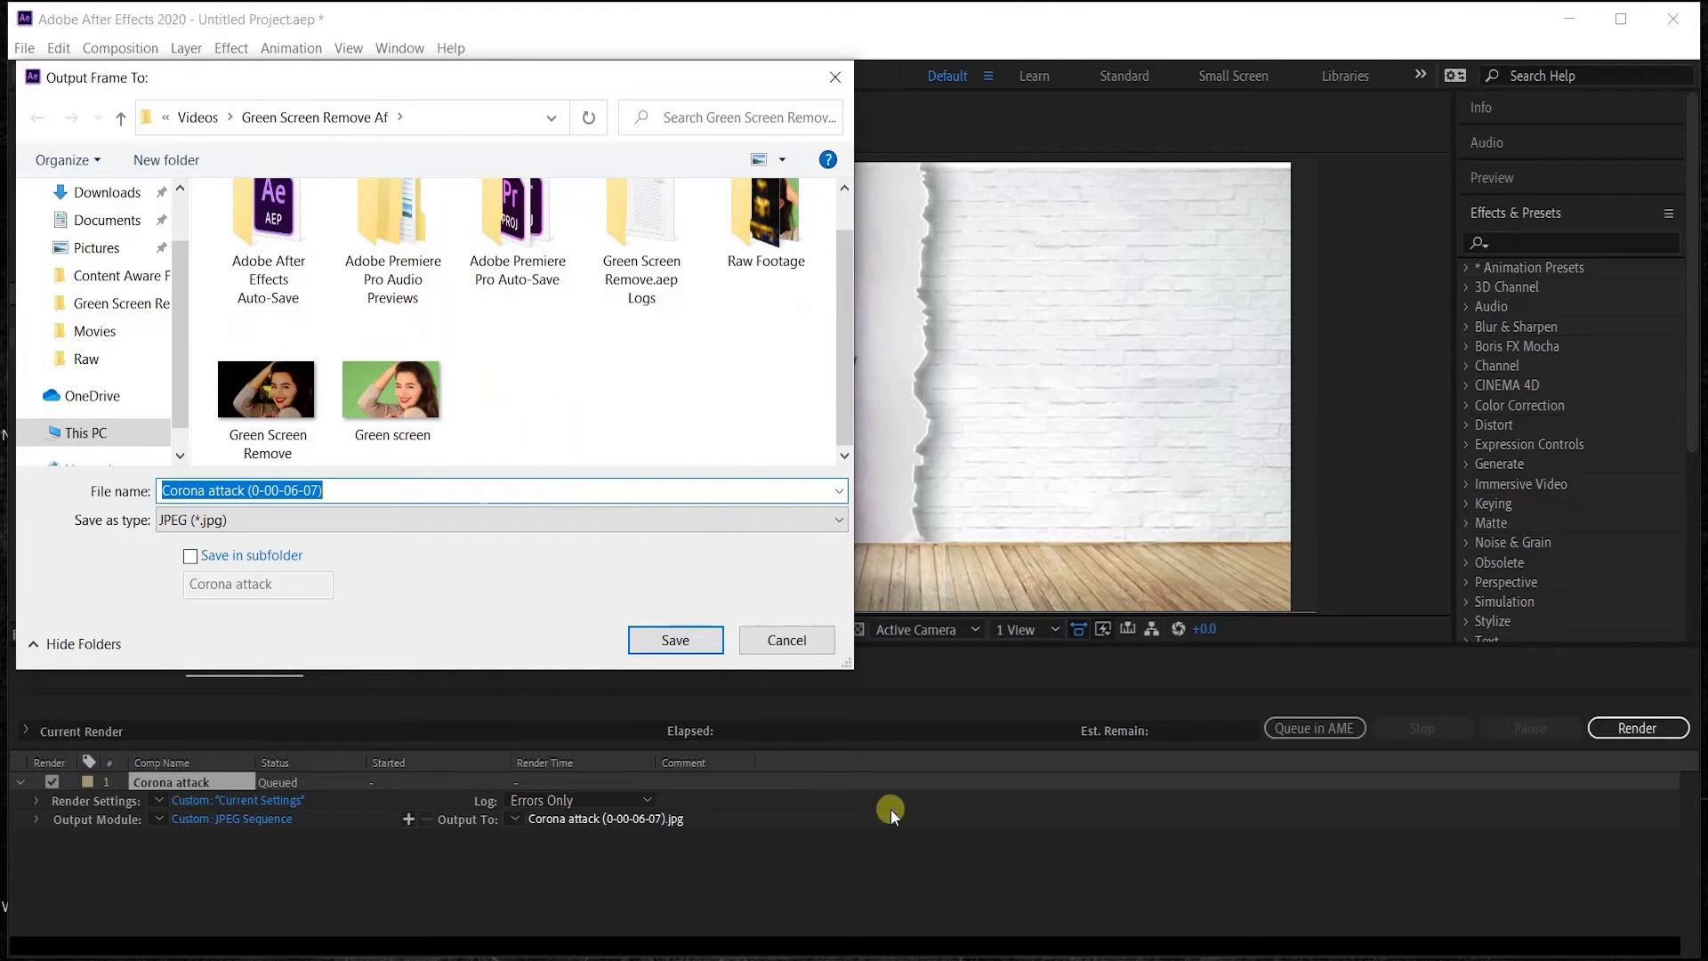
left_click(786, 639)
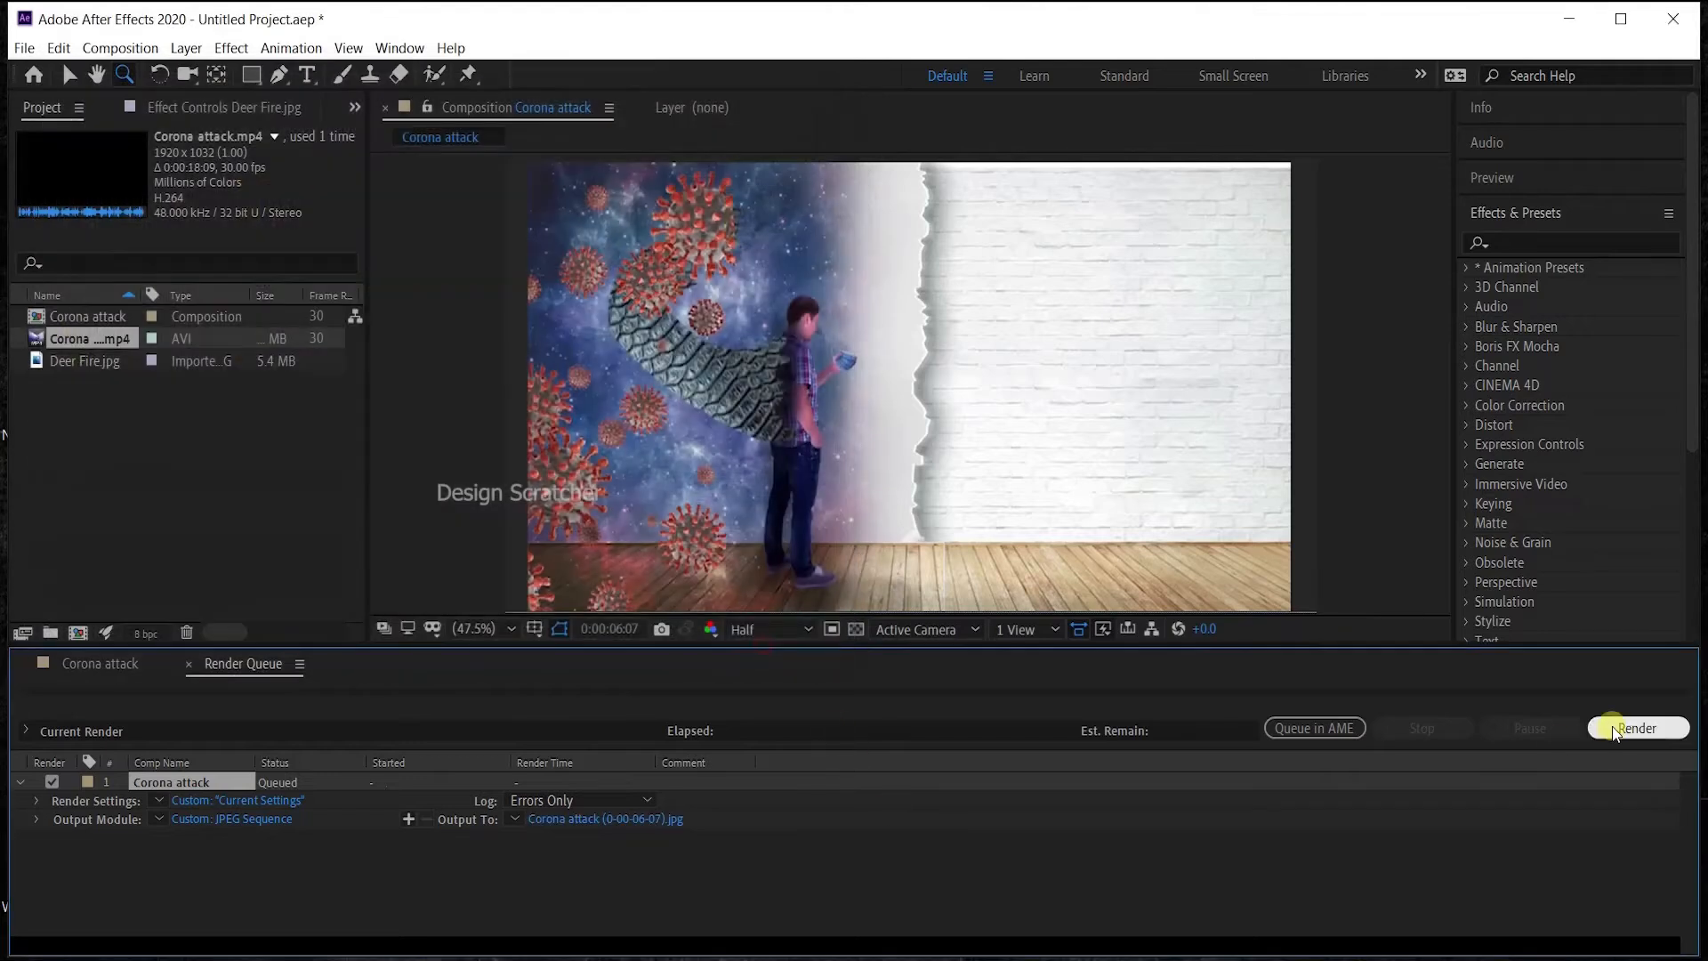
Delete the Corona attack item from the render queue and return to the composition's timeline.
left_click(82, 662)
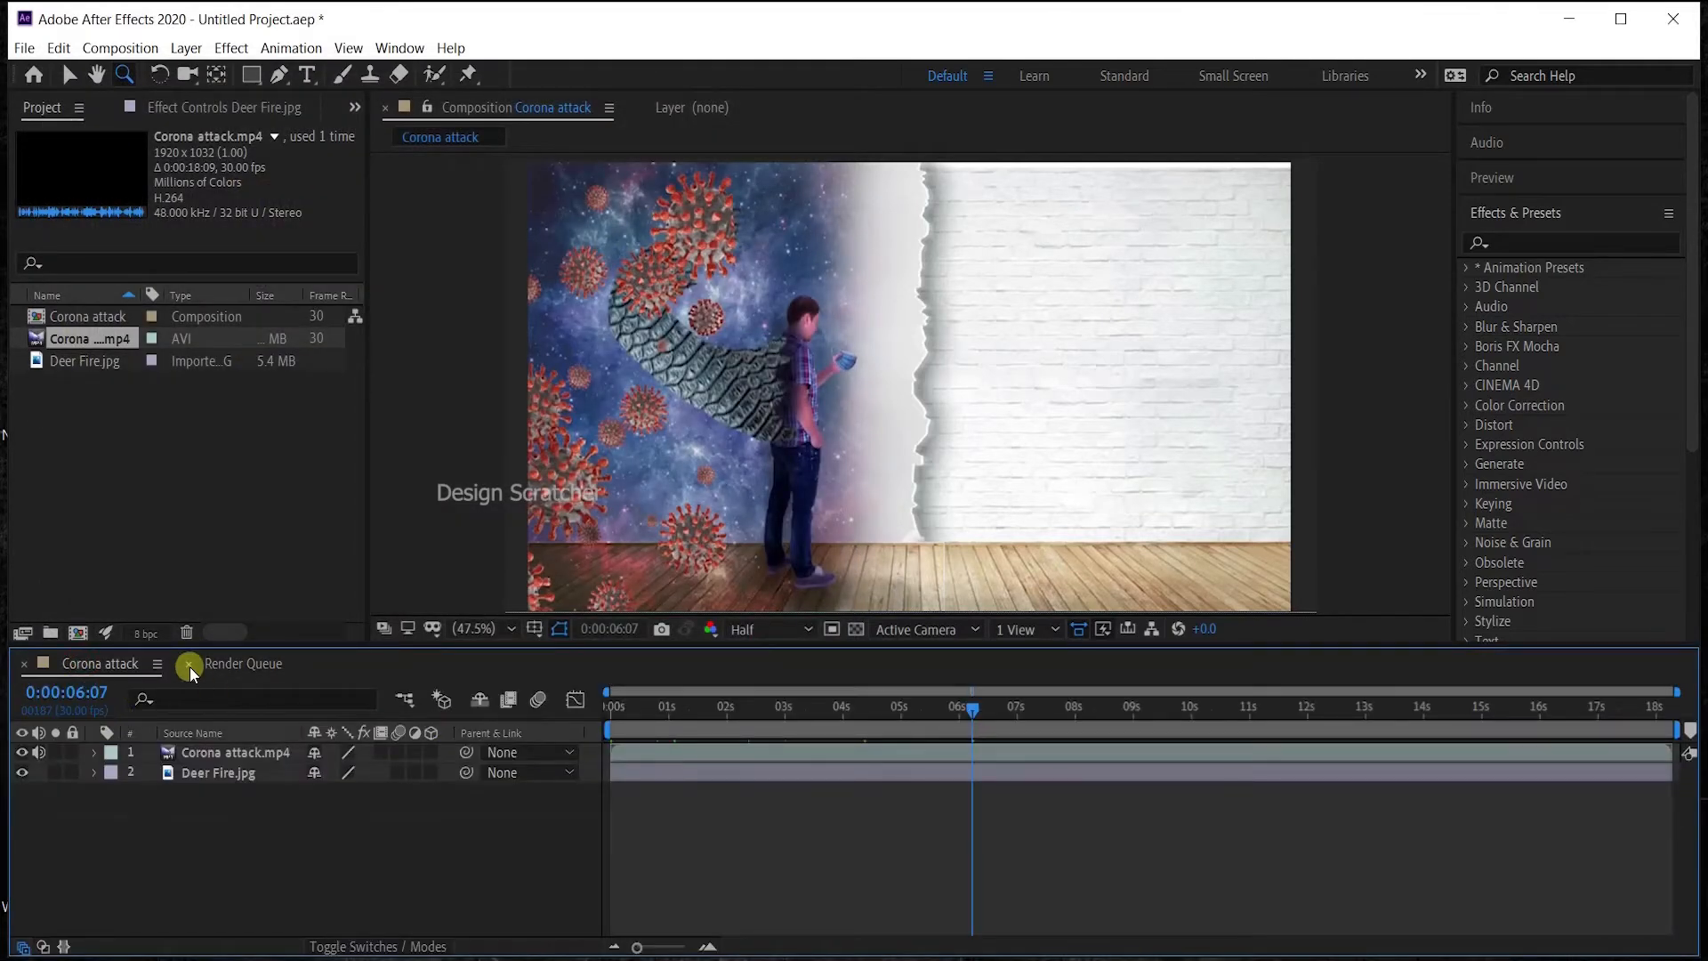
left_click(213, 667)
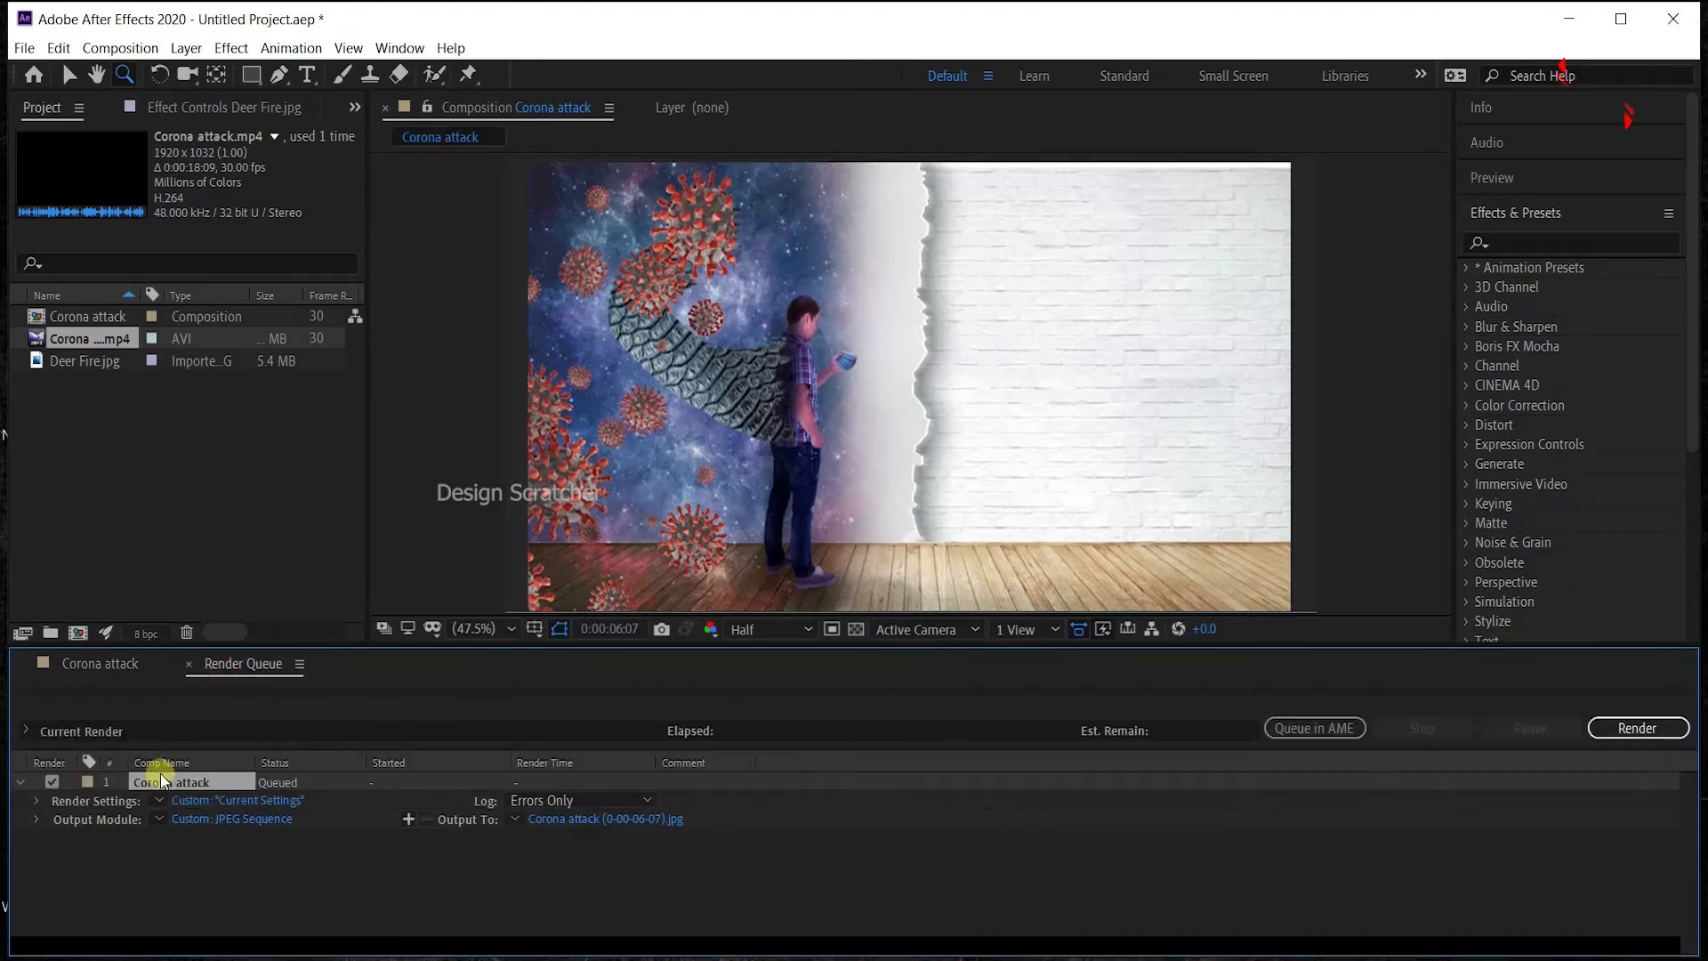
key("Delete")
left_click(121, 662)
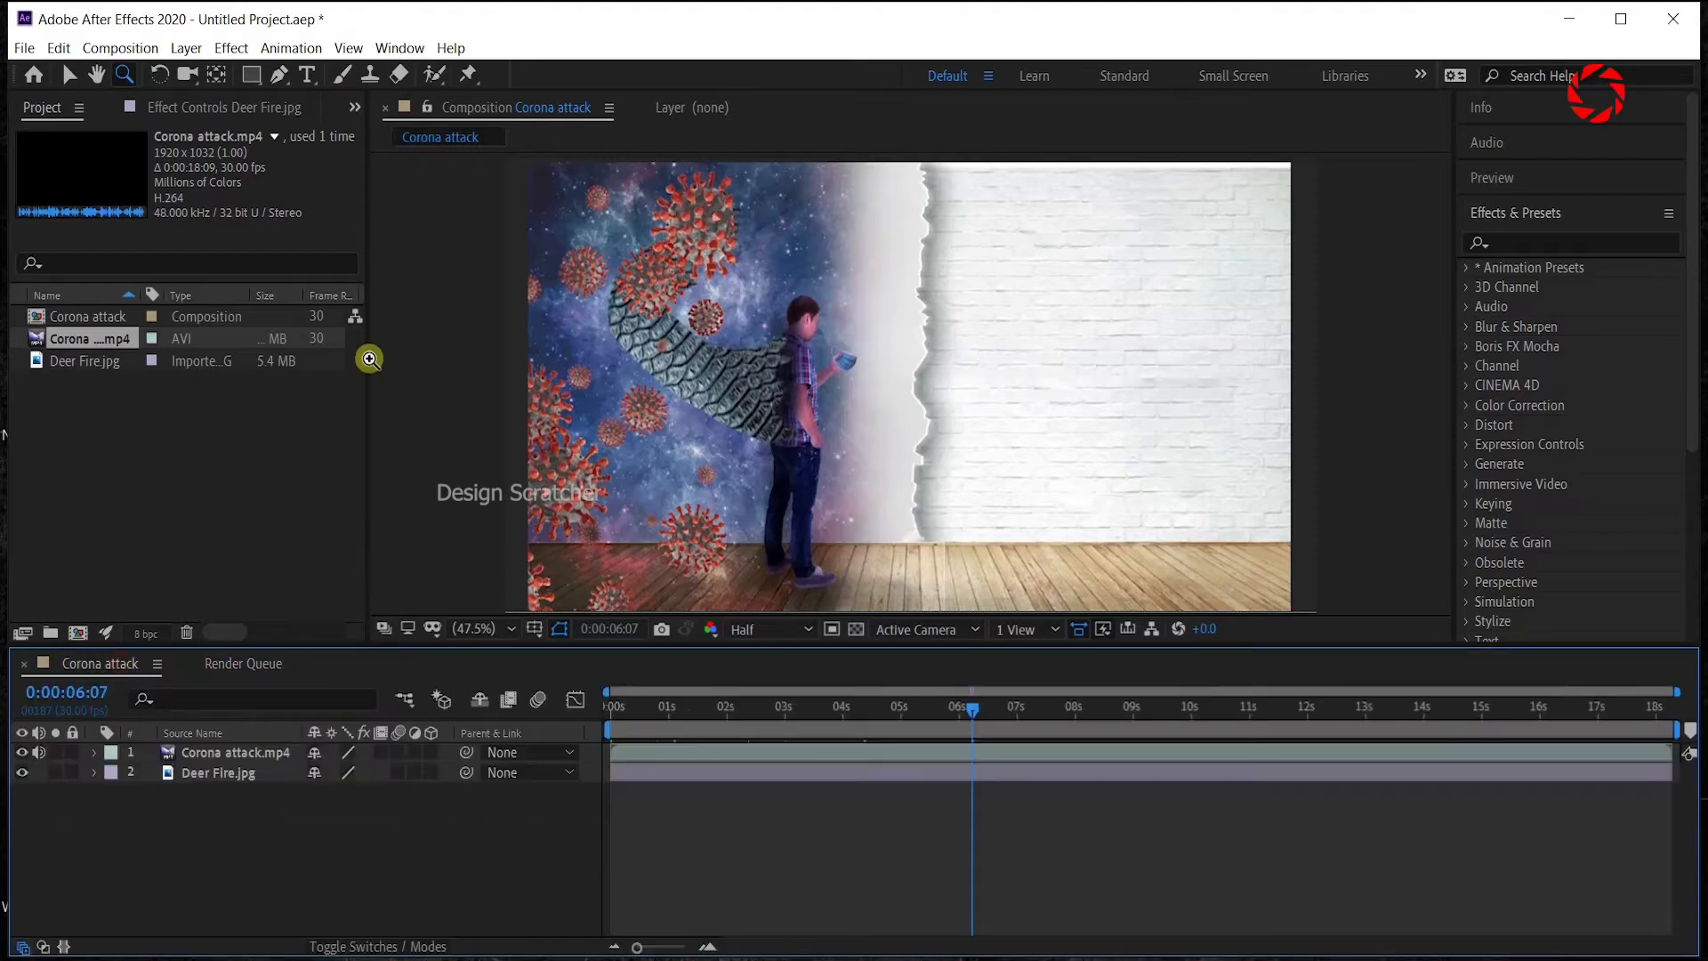
Move the current time to 0:00:14:29 and review the Corona attack composition settings without changing them.
left_click(124, 47)
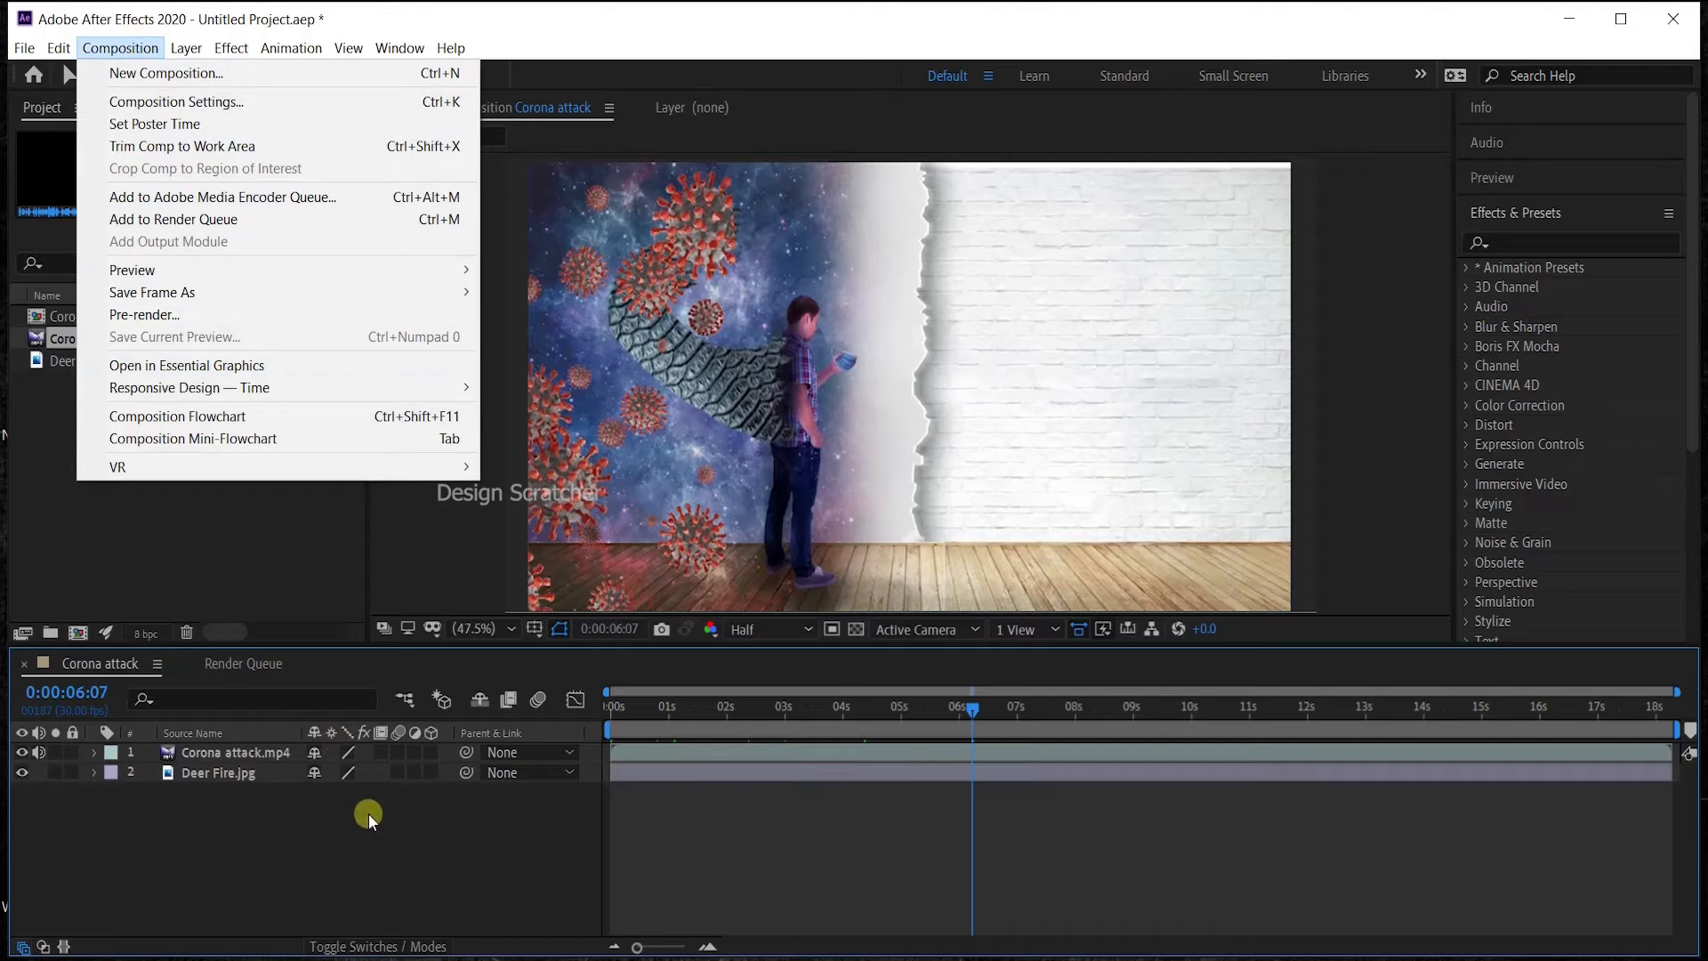
left_click(392, 876)
left_click_drag(1028, 708, 1480, 714)
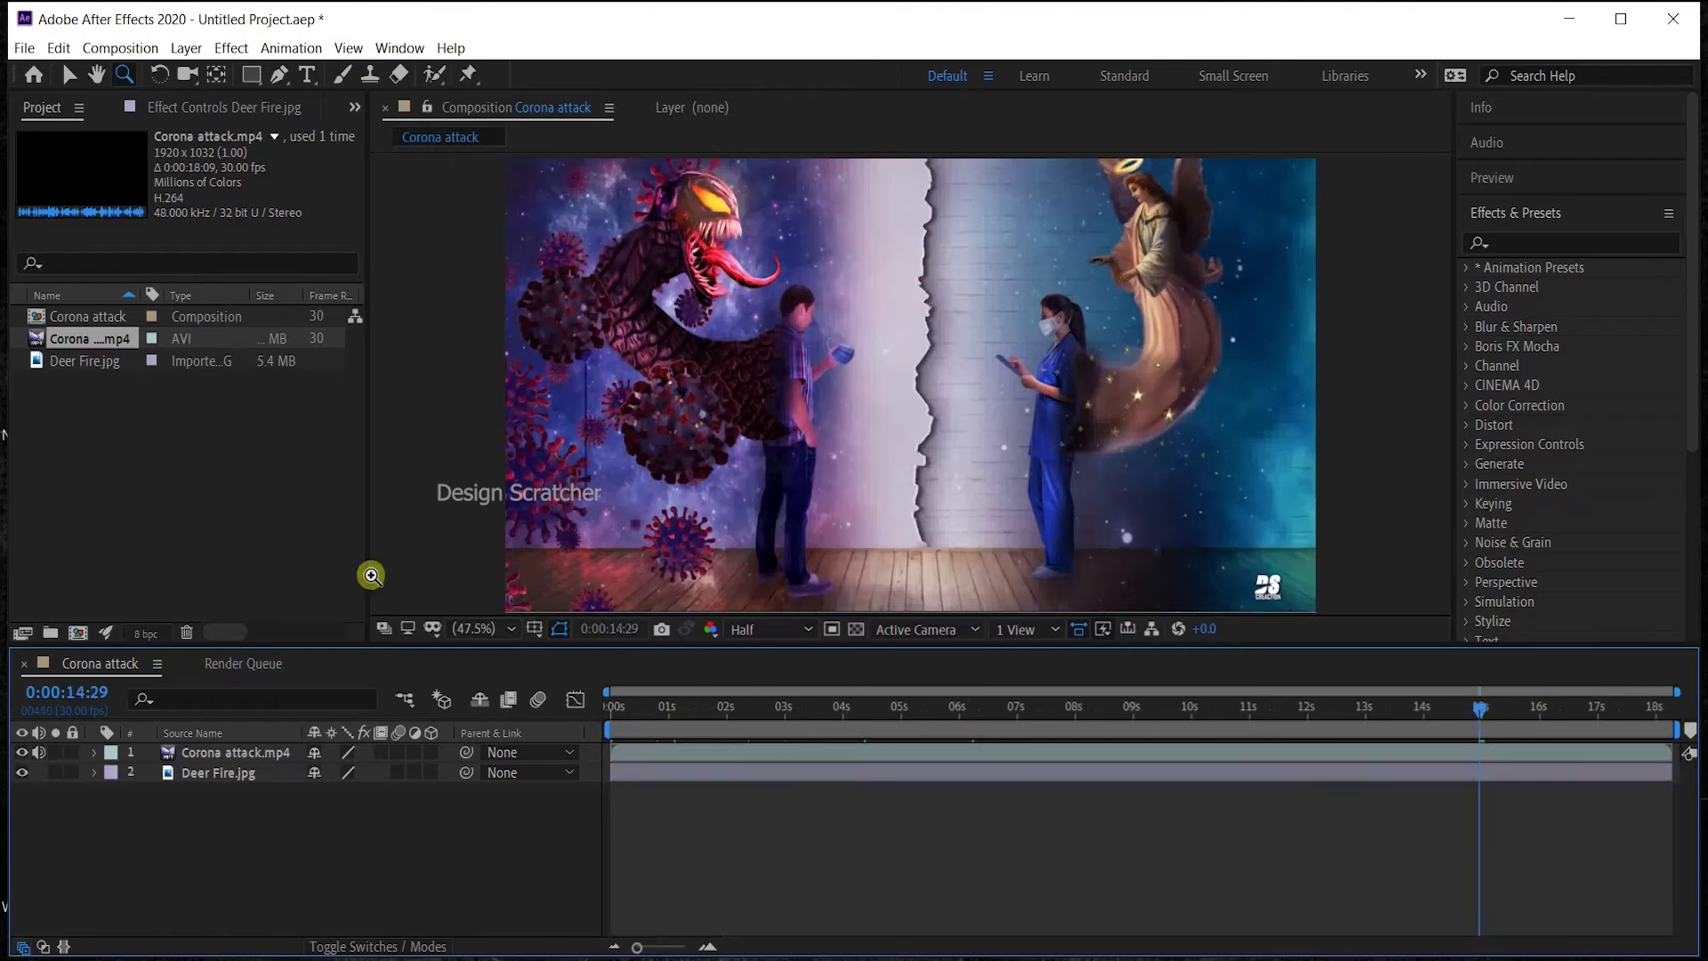
left_click(120, 48)
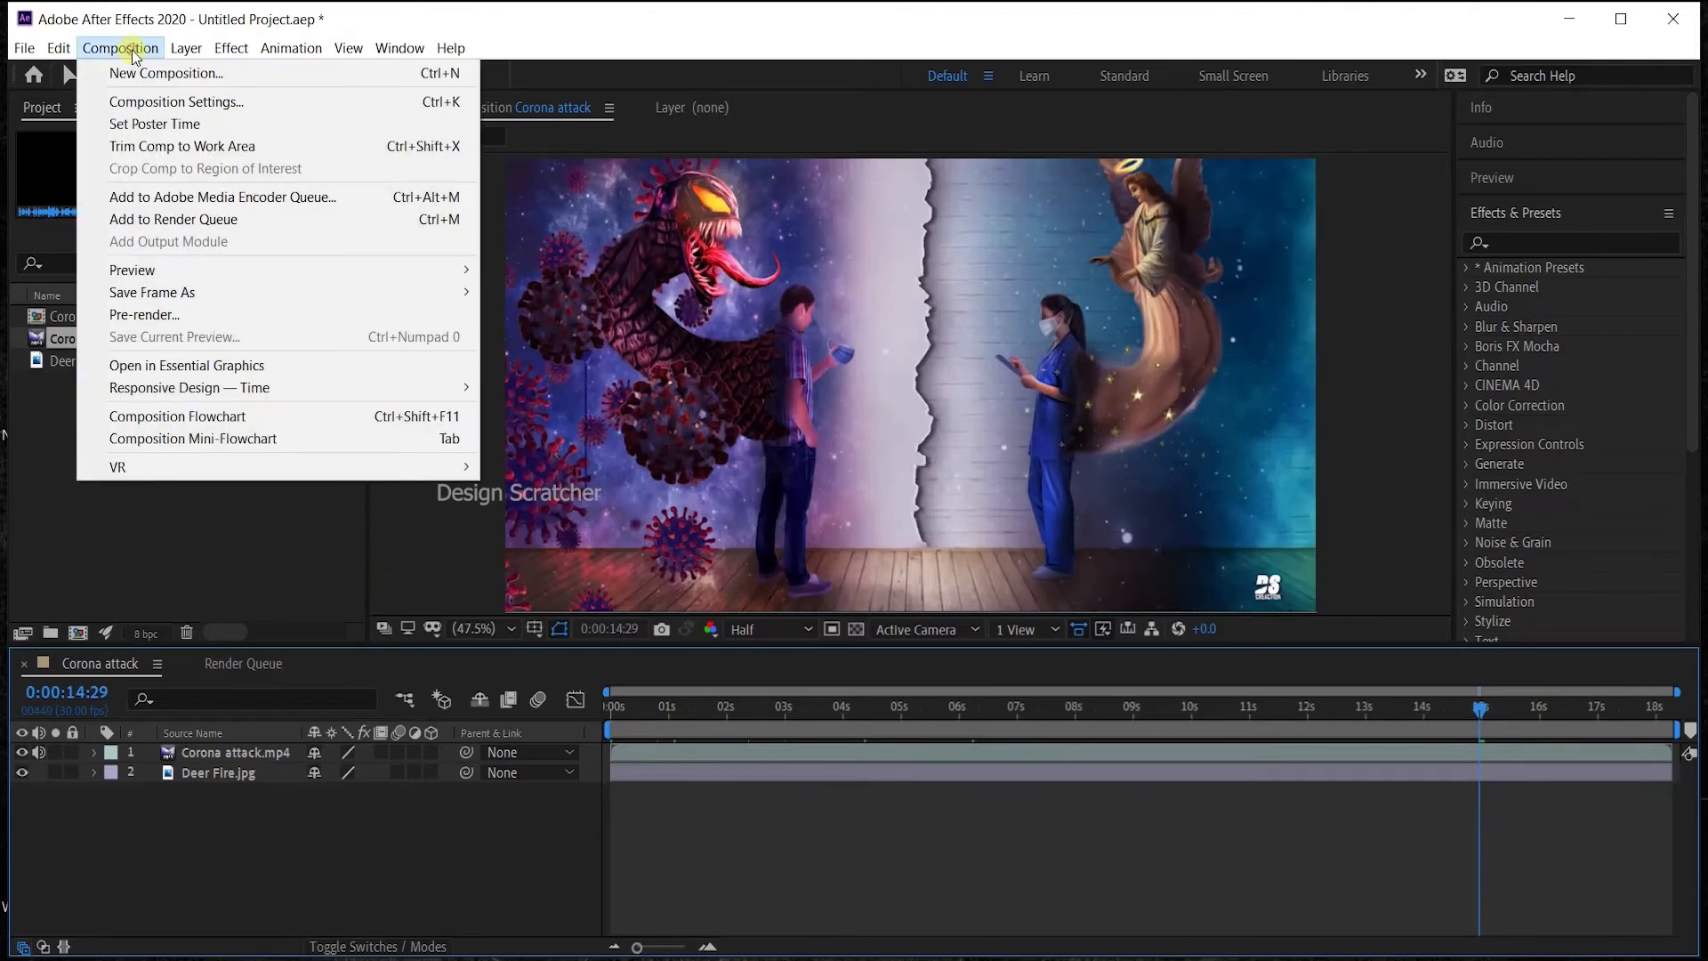
left_click(165, 103)
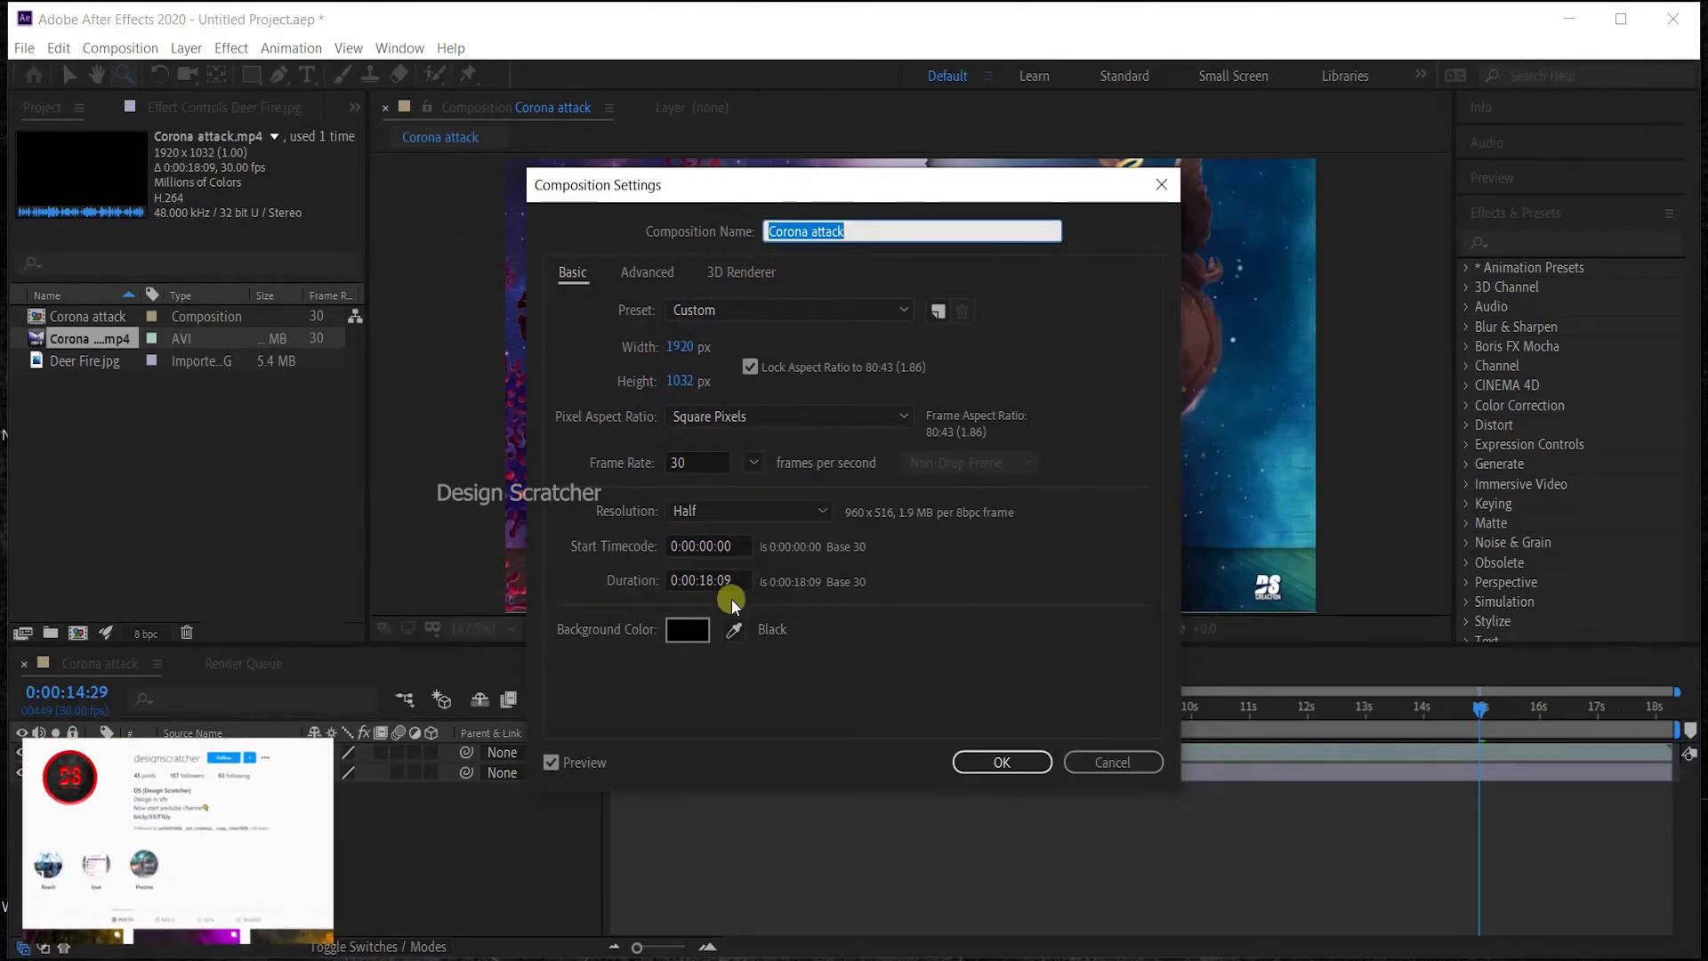
left_click(1110, 760)
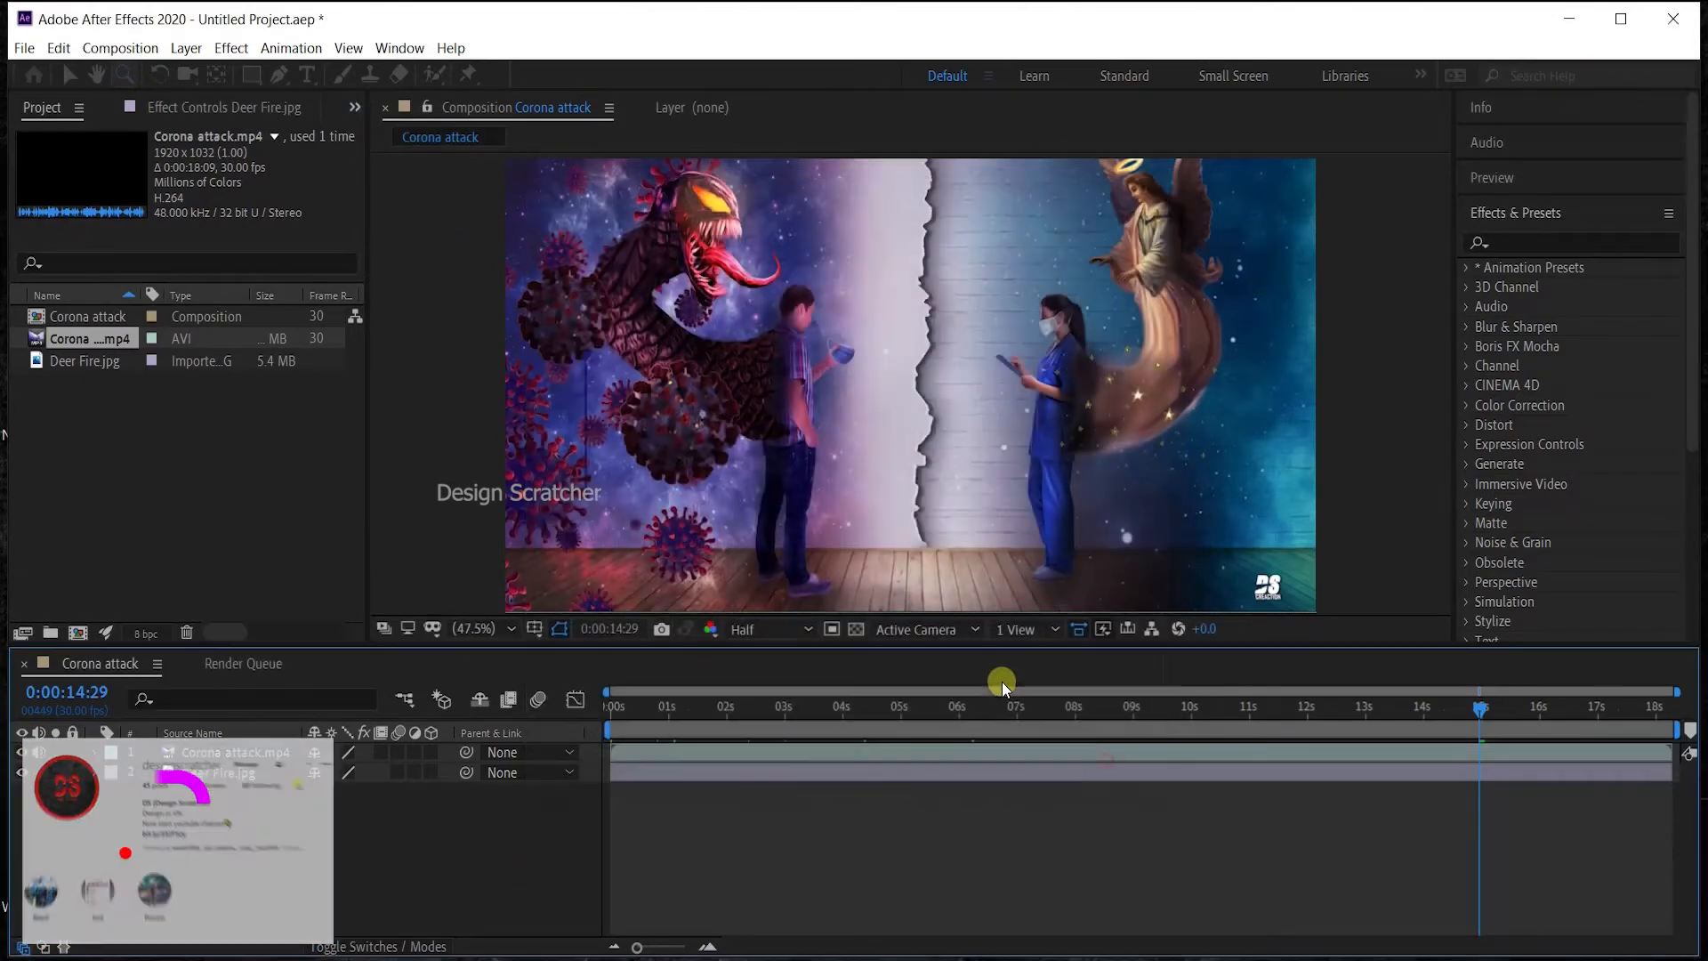
Set the current time to 0:00:15:00, end the work area at that frame, and trim the composition to the work area.
scroll(1511, 790, "up", 5)
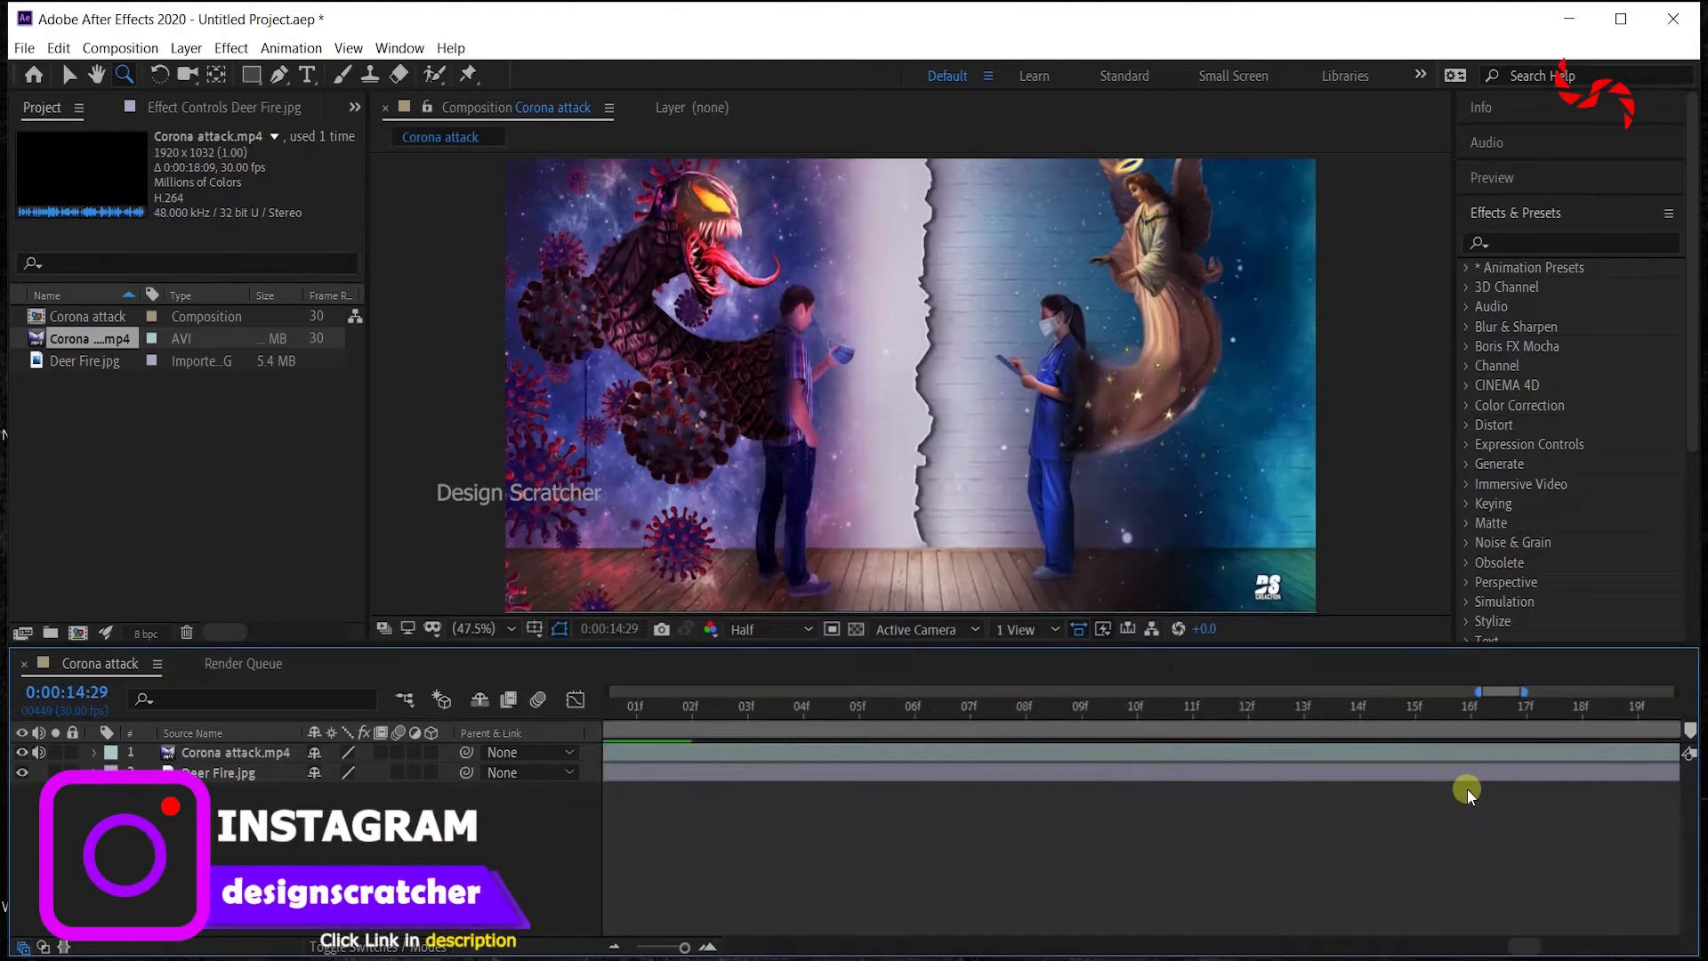
scroll(1340, 773, "down", 3)
scroll(1265, 724, "up", 2)
left_click(1177, 702)
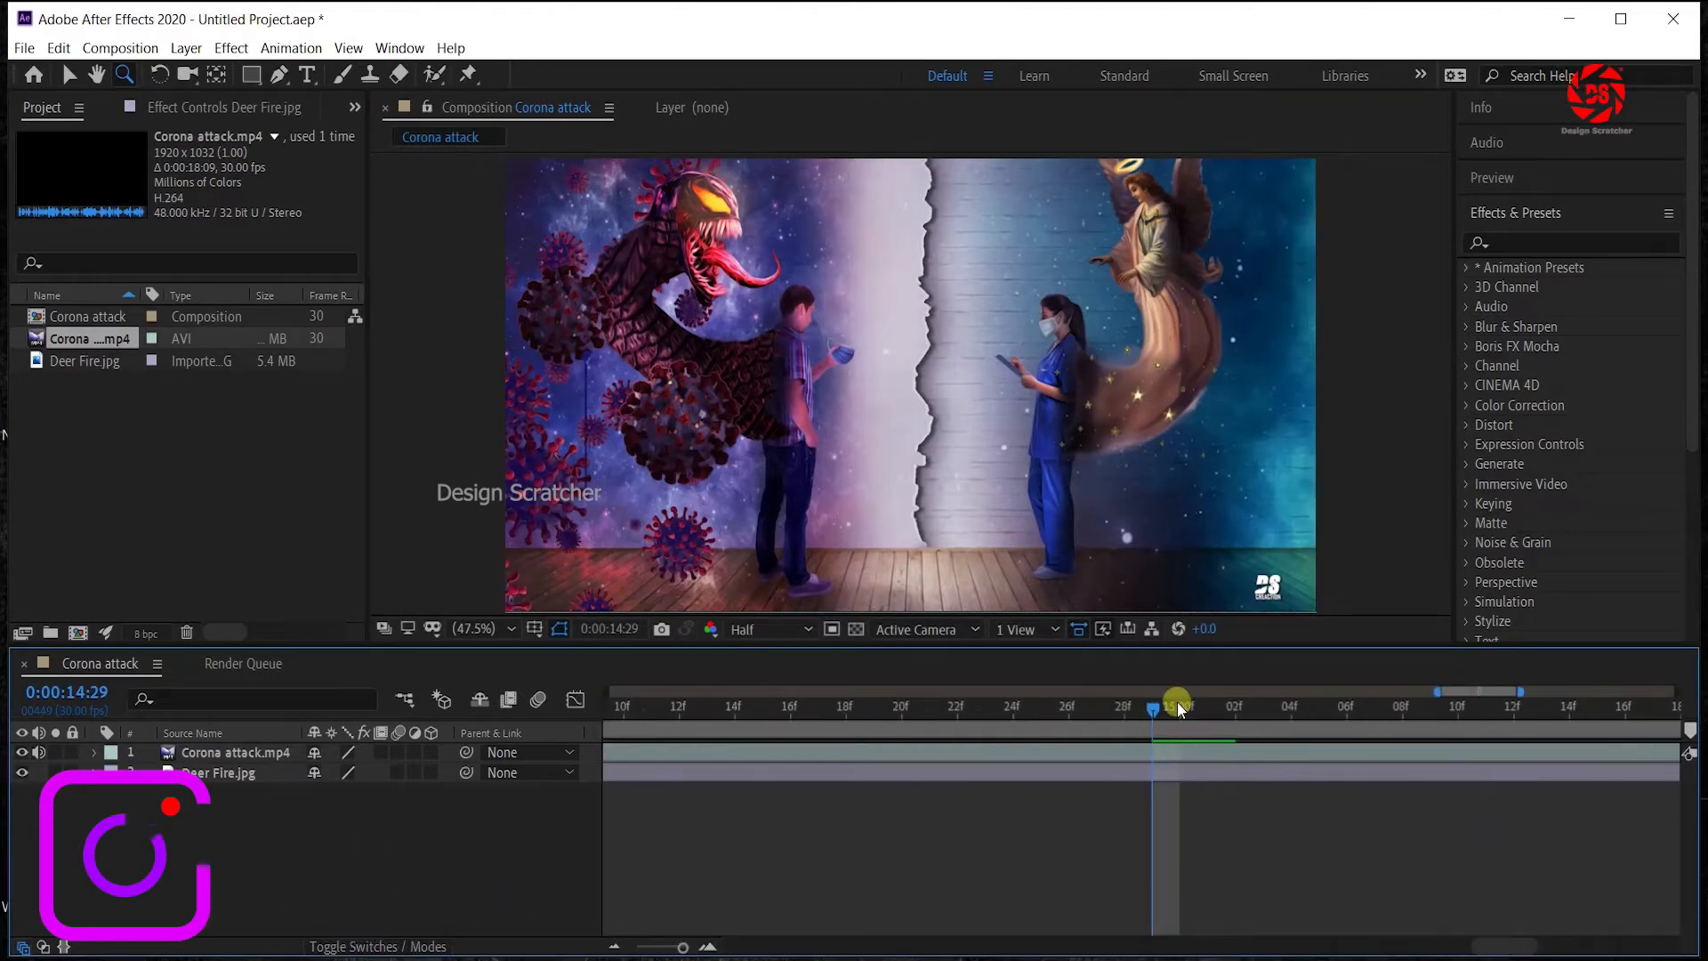
scroll(1178, 793, "up", 2)
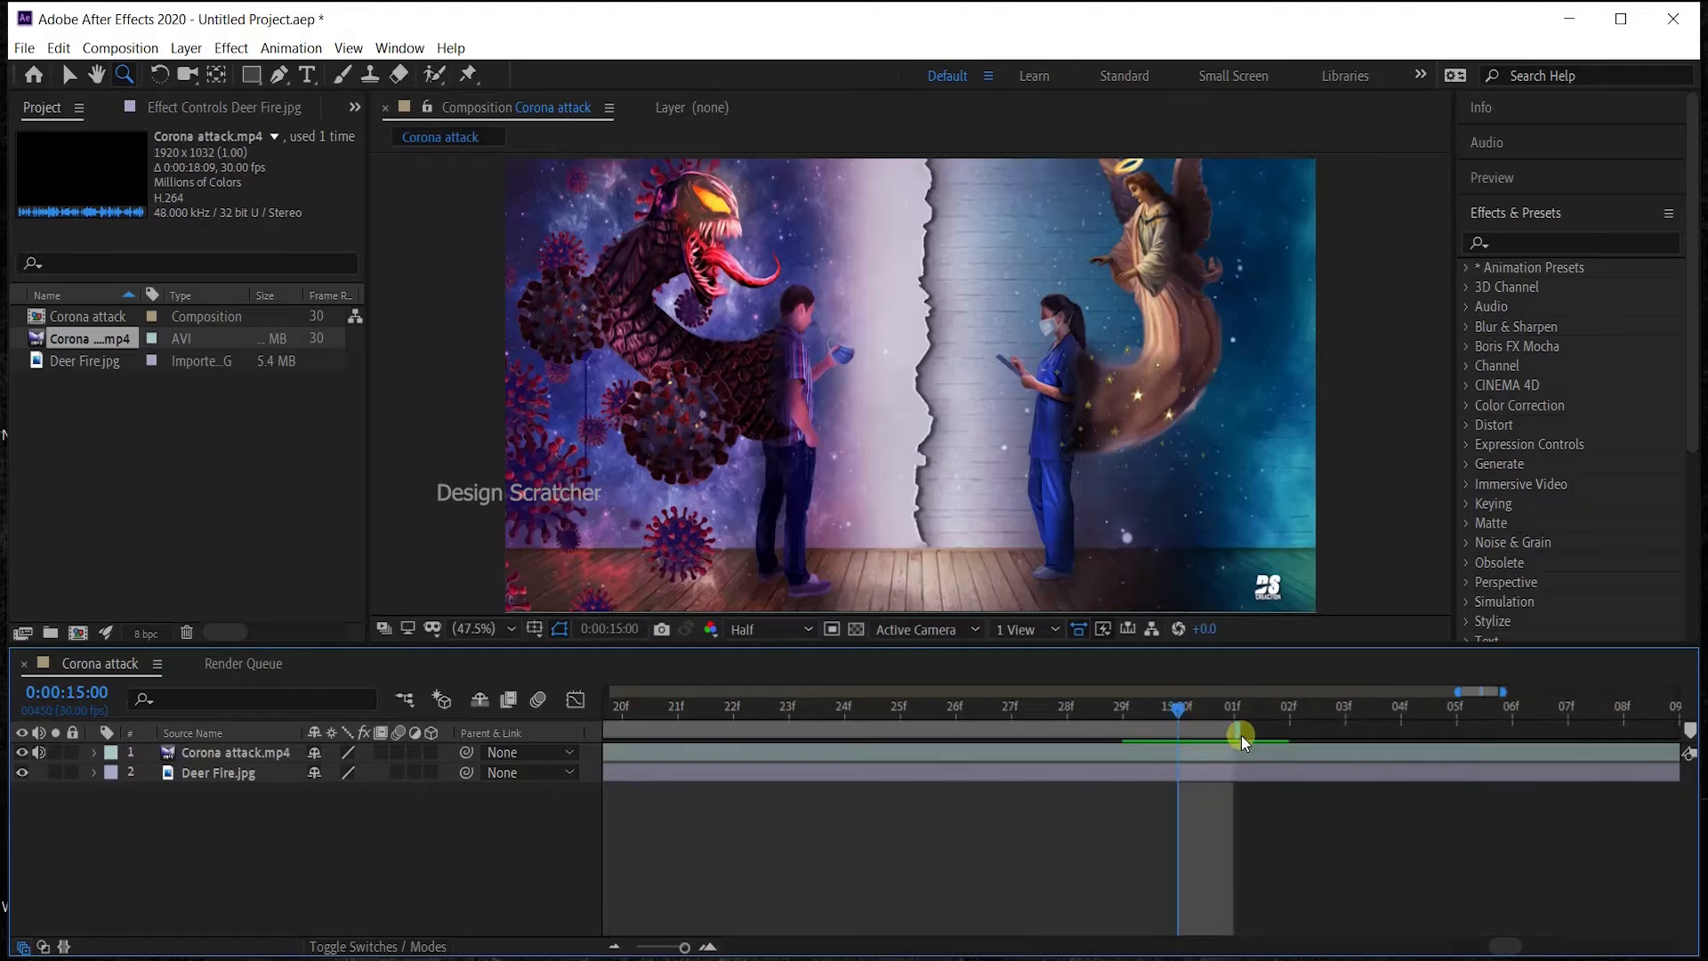
right_click(1190, 729)
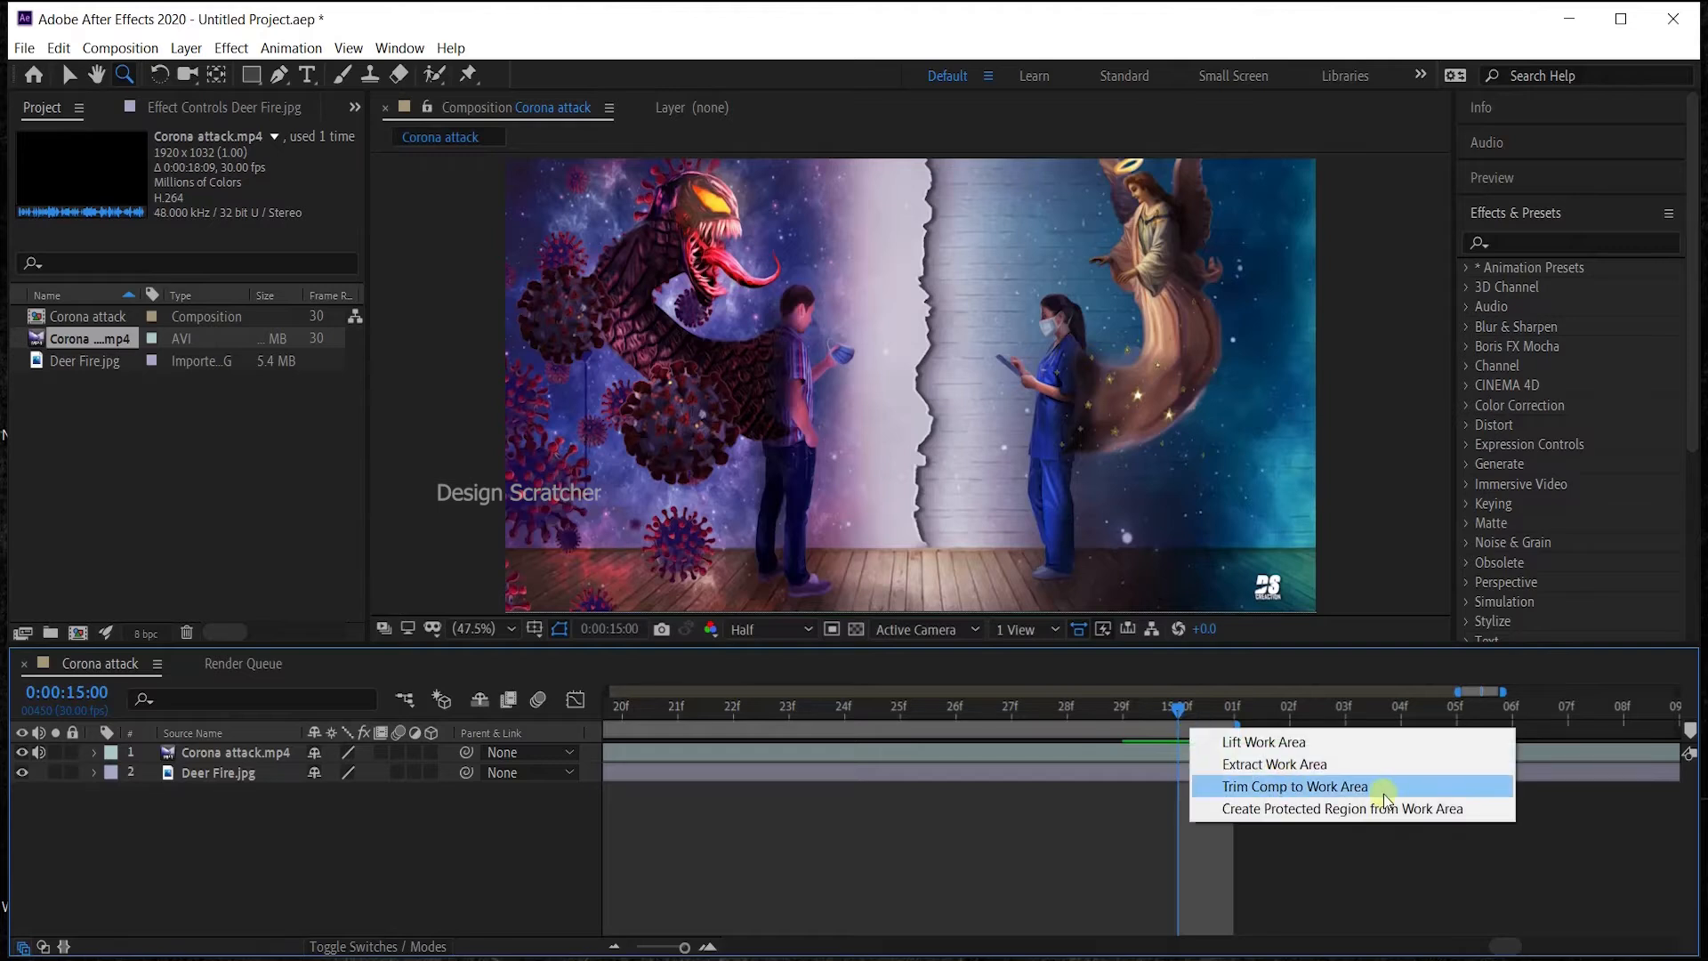
left_click(1356, 787)
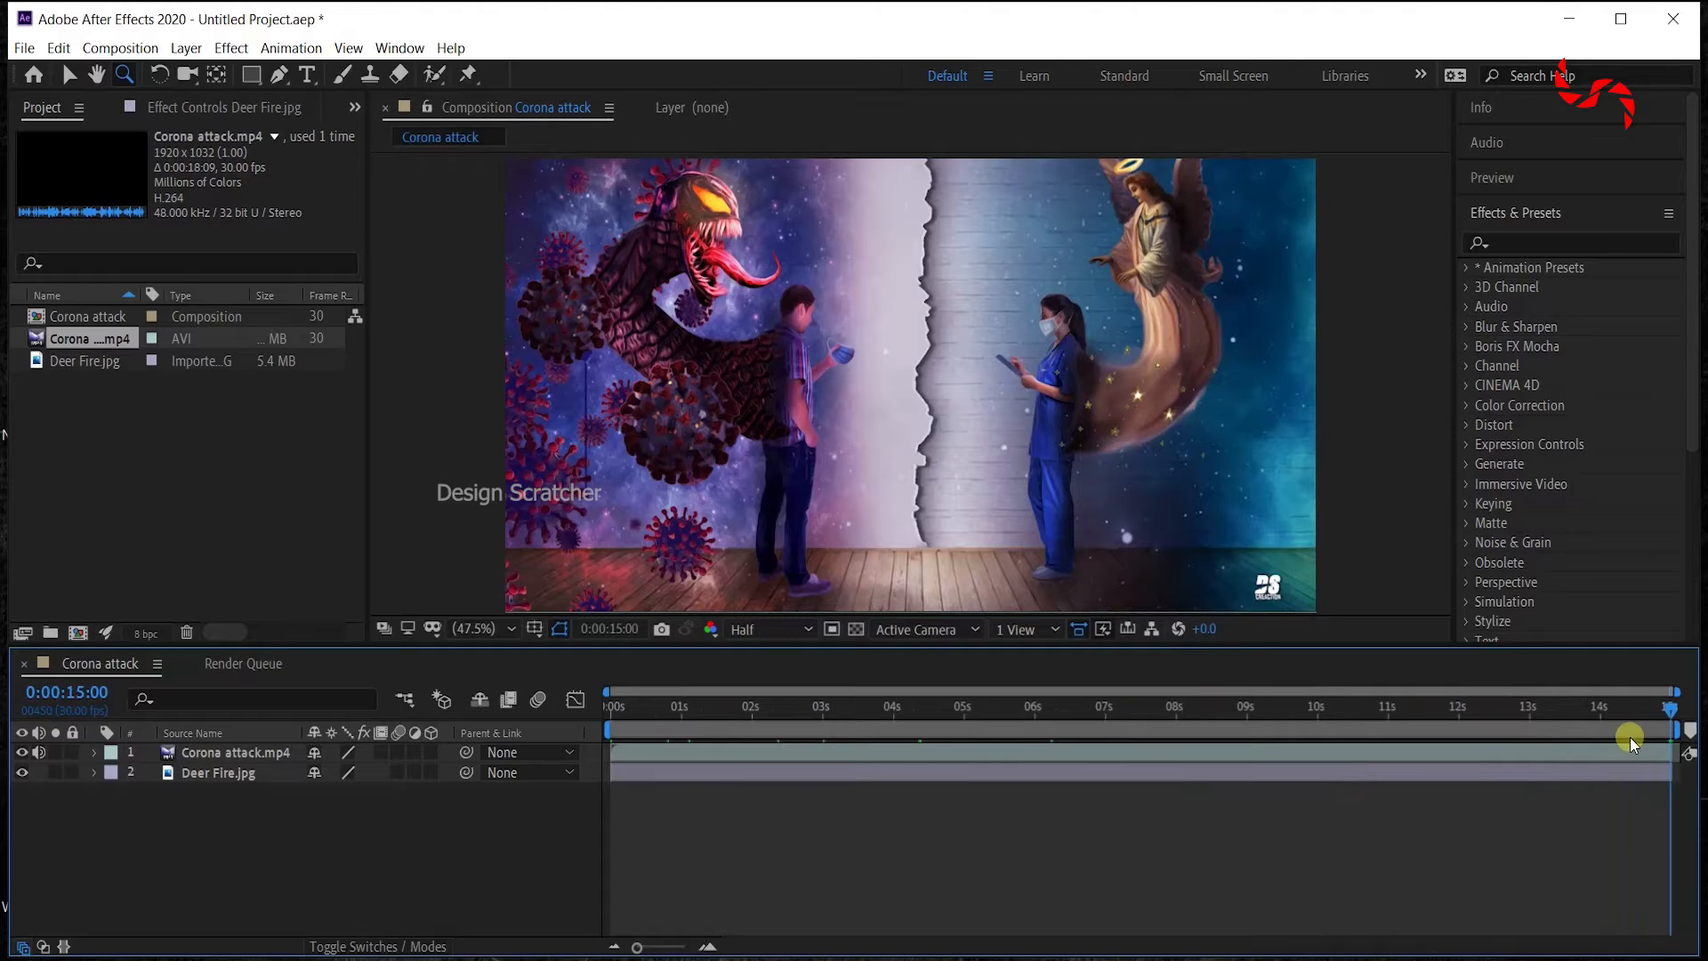
Review the Corona attack composition settings without changing them and undo the trim to the work area.
scroll(1630, 737, "up", 5)
left_click(120, 48)
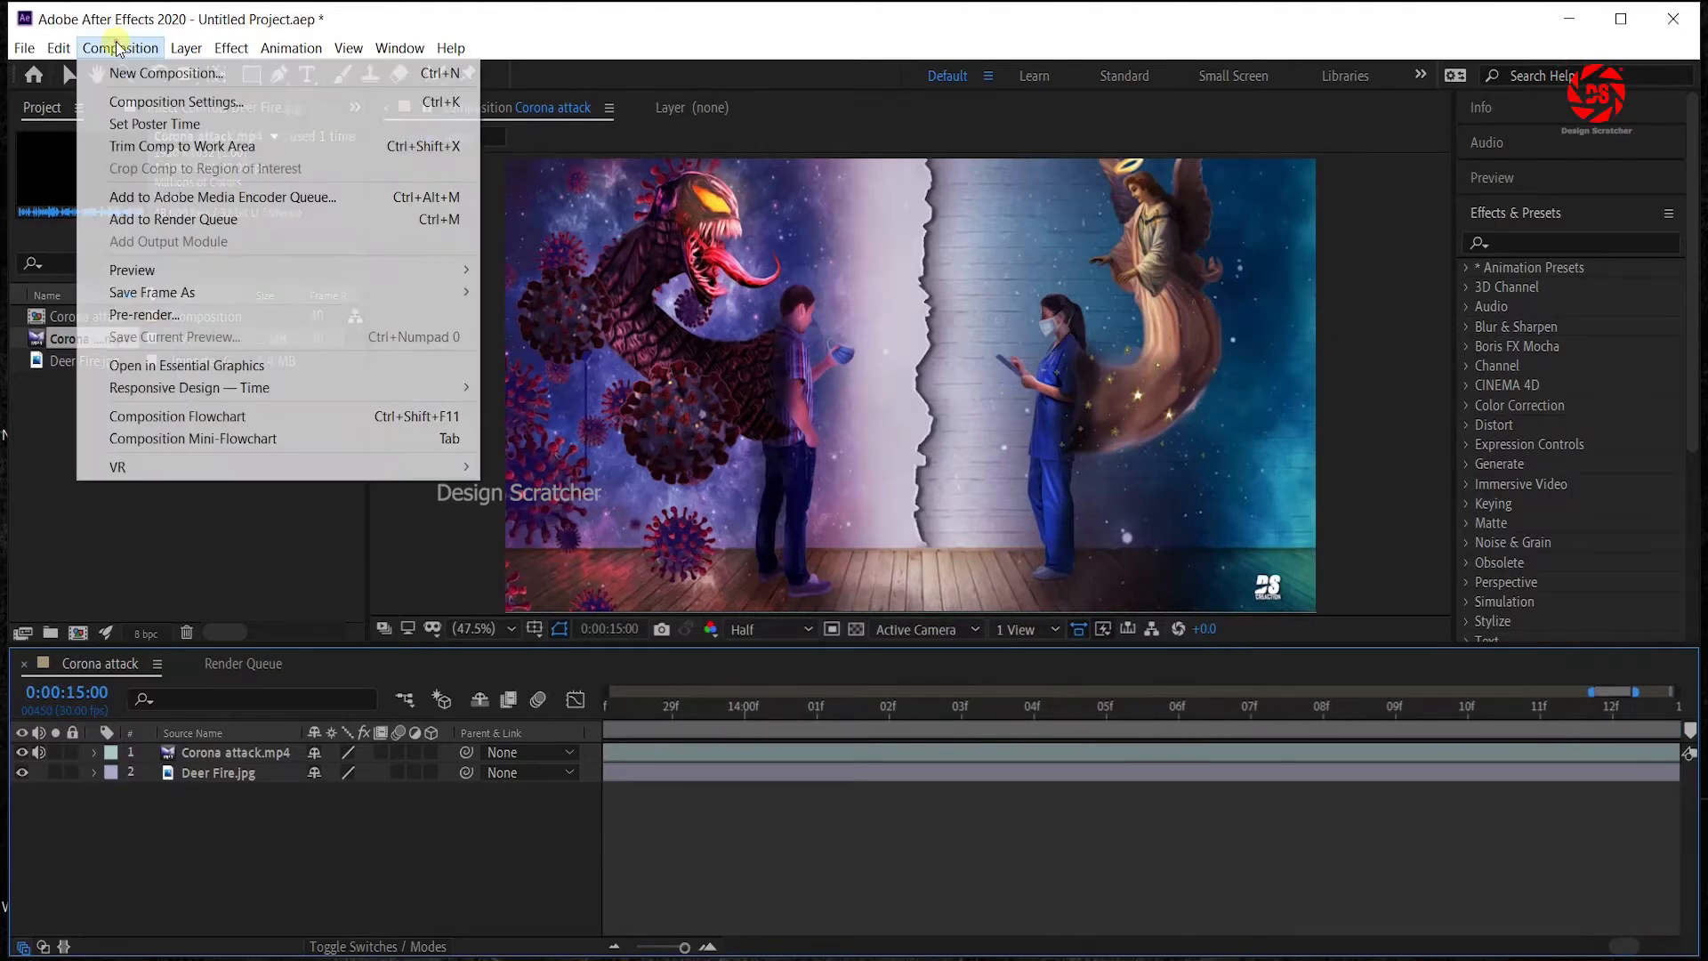
left_click(147, 107)
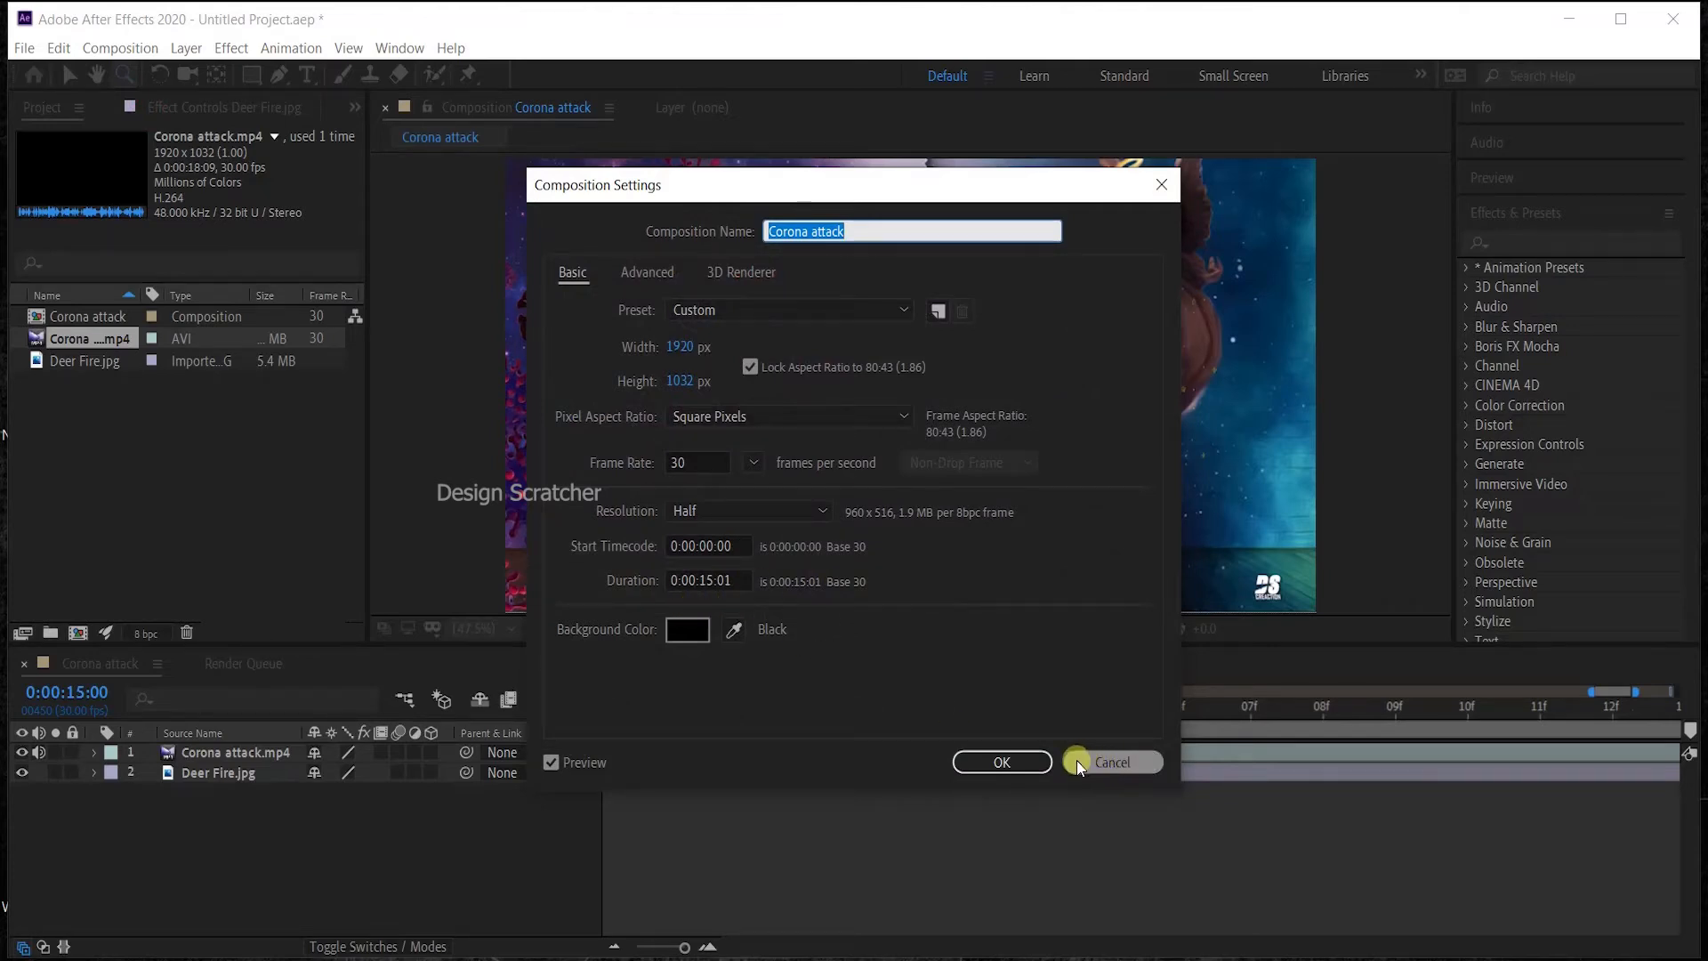
left_click(1103, 760)
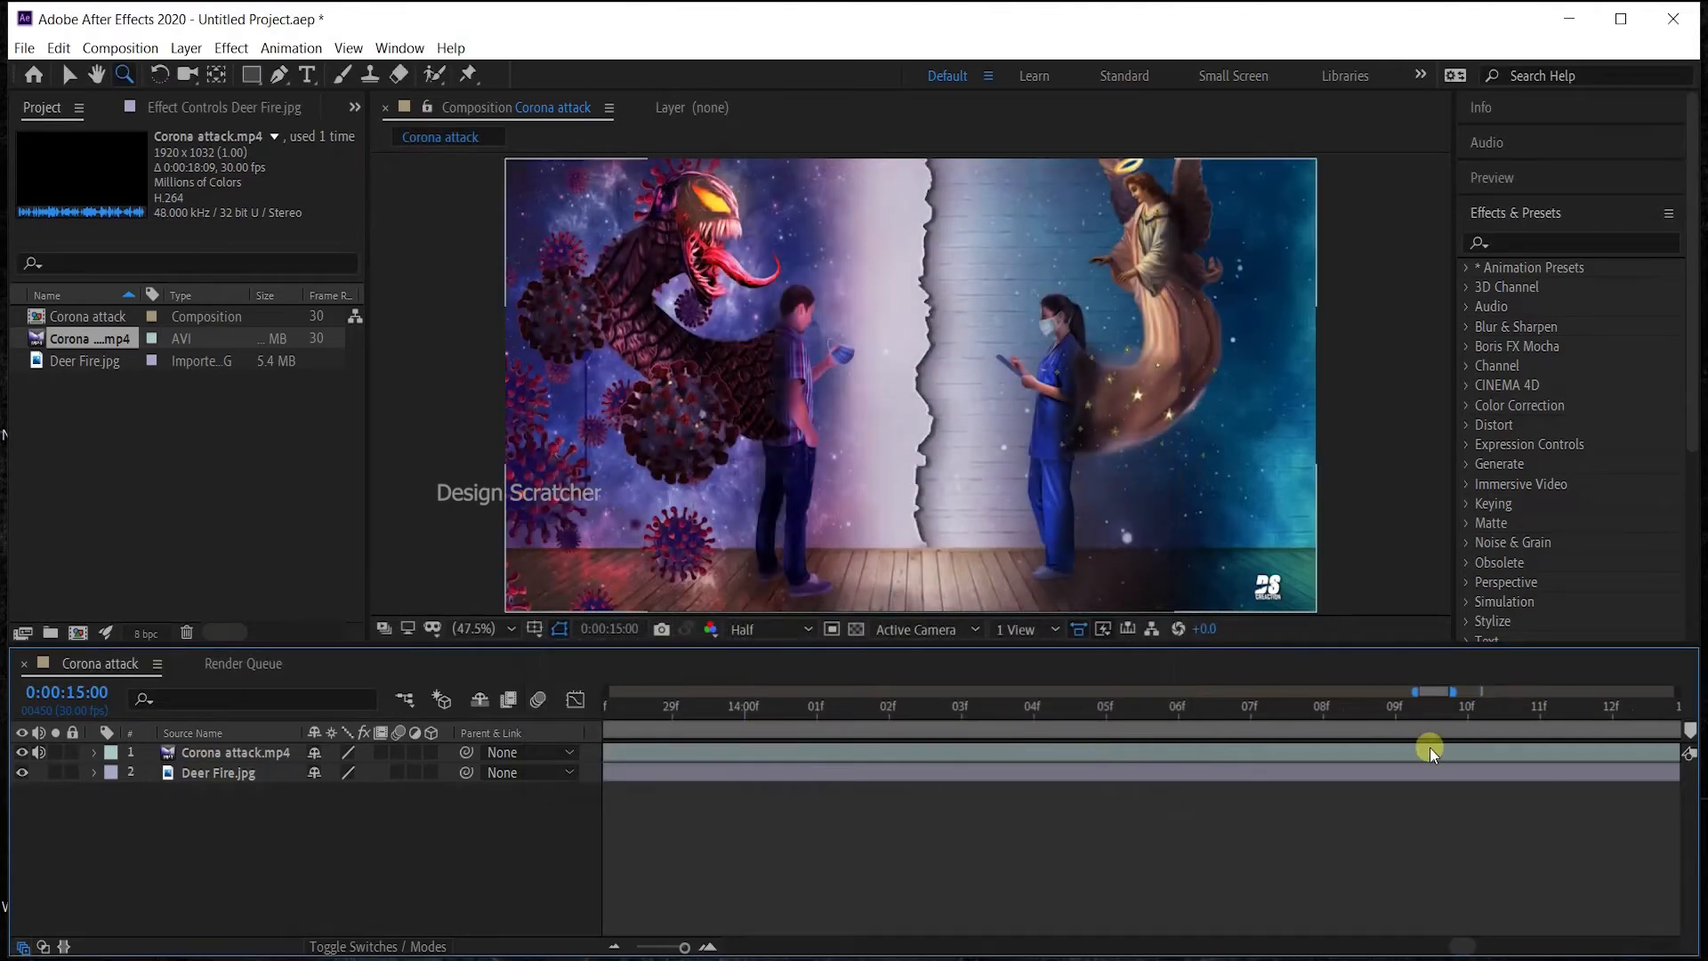
scroll(1194, 746, "down", 6)
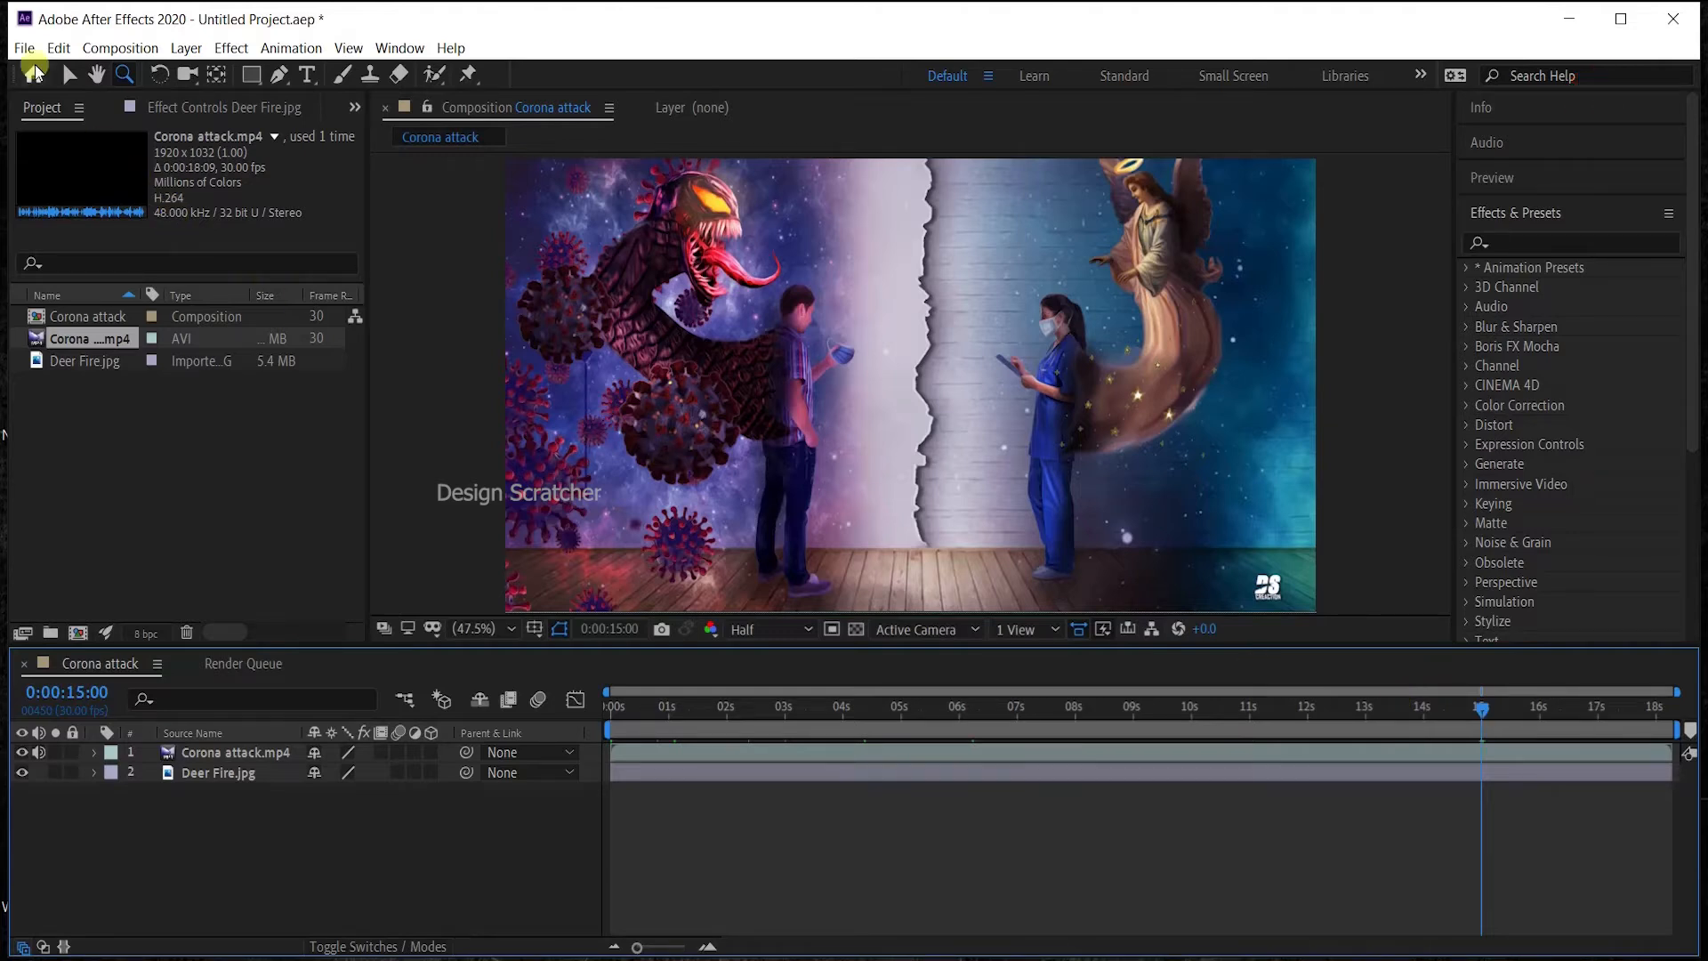
Examine the types of new layers that can be added to the Corona attack composition, without creating one.
left_click(121, 48)
mouse_move(227, 71)
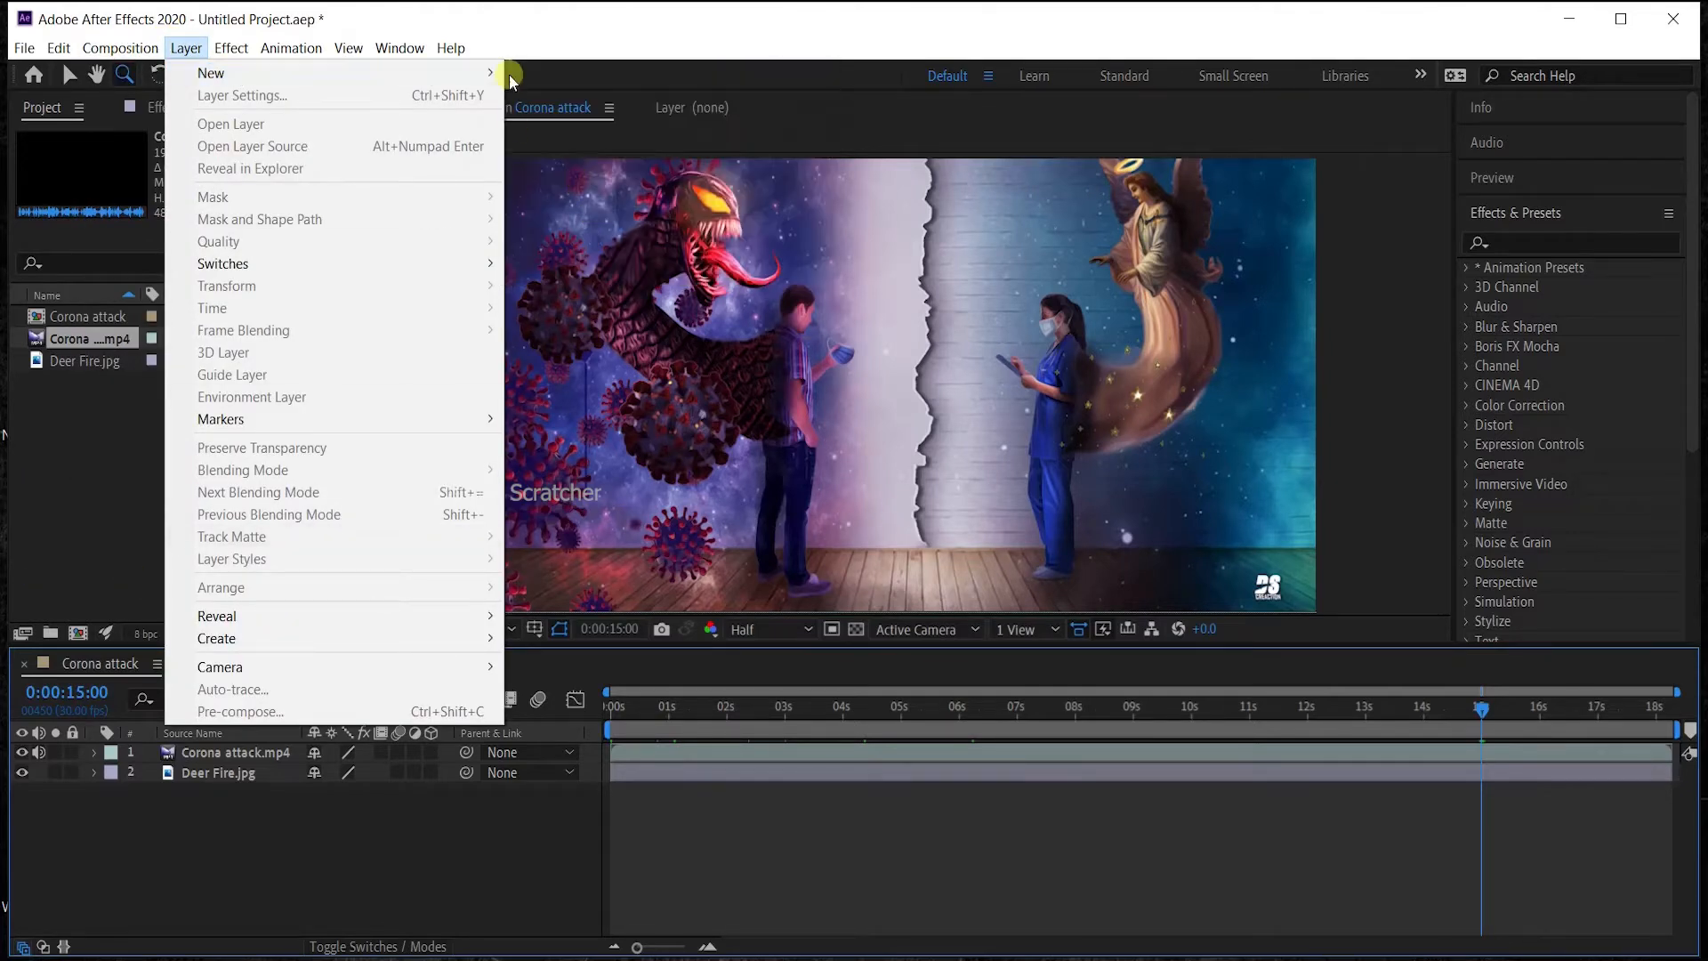
left_click(345, 900)
right_click(350, 872)
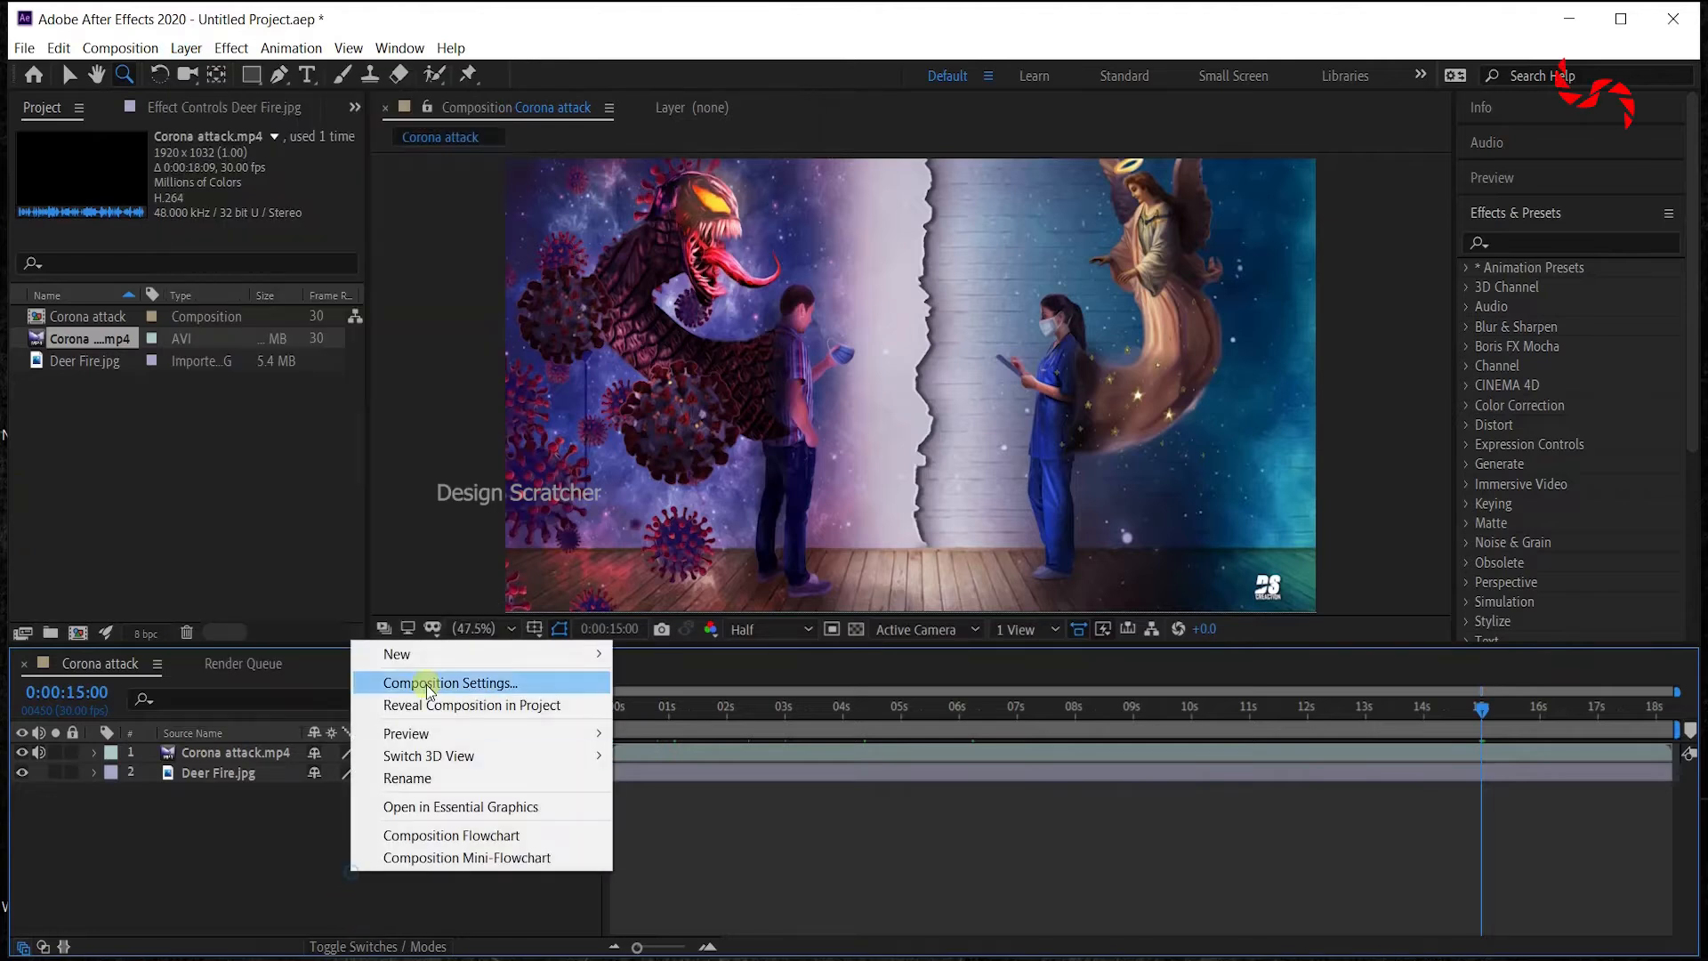
mouse_move(426, 660)
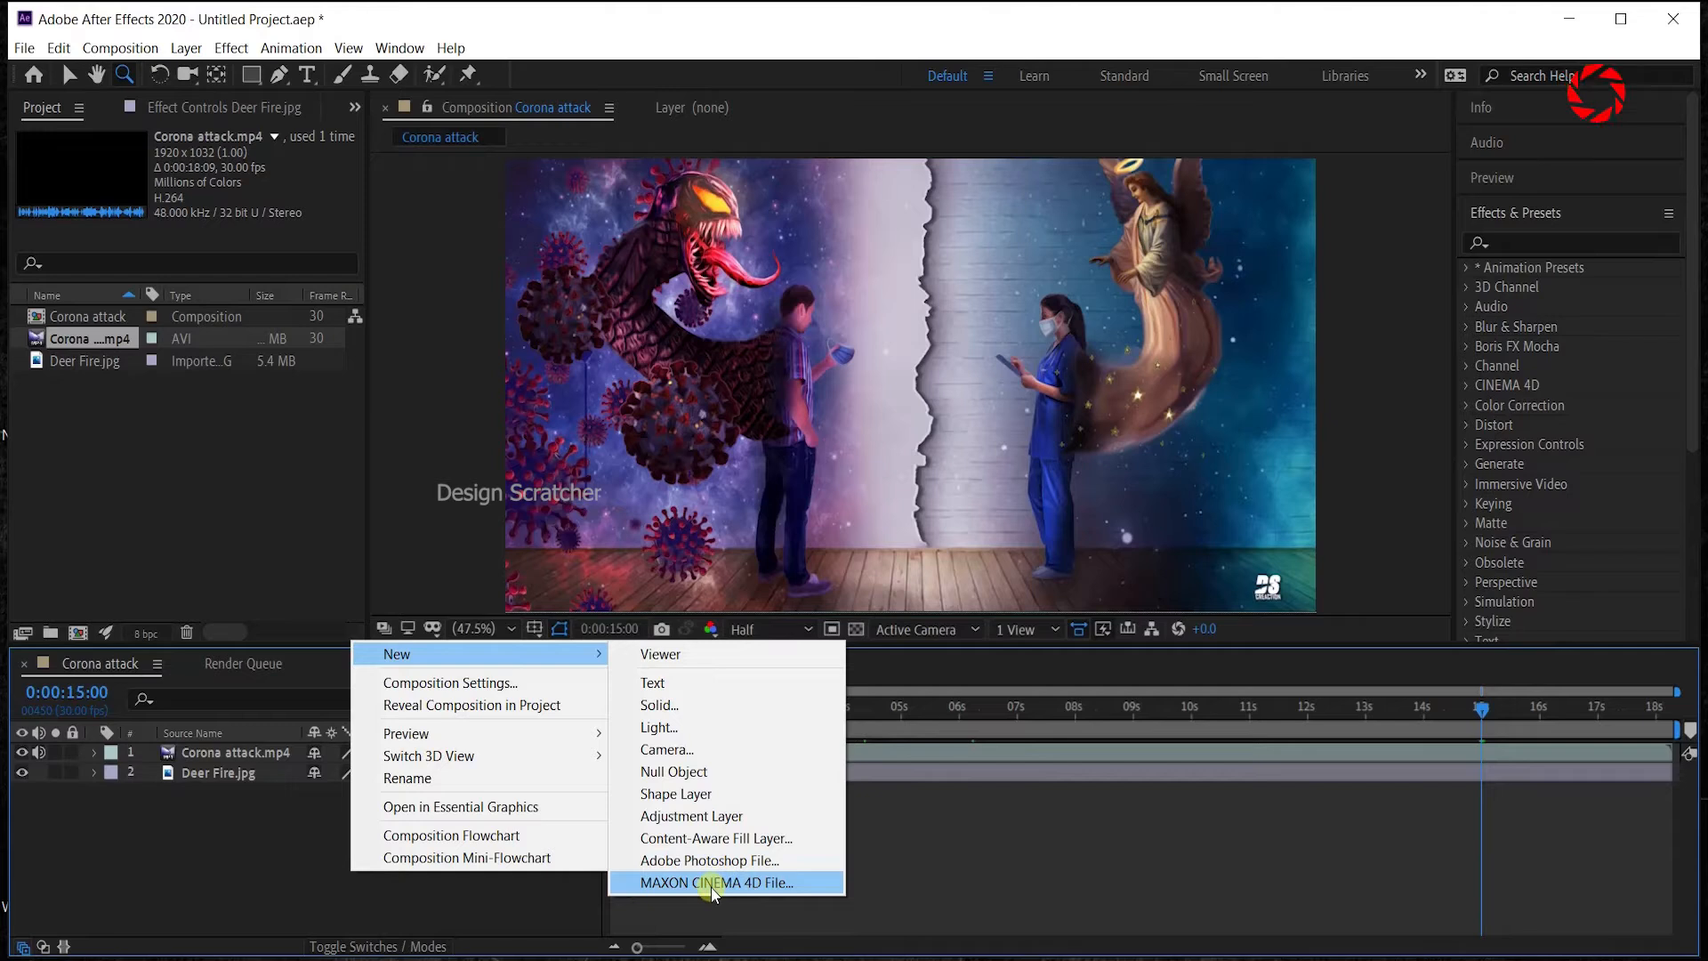
left_click(285, 888)
Select the Corona attack.mp4 layer and examine its layer commands, including the mask, quality, transform and blending mode options.
left_click(132, 51)
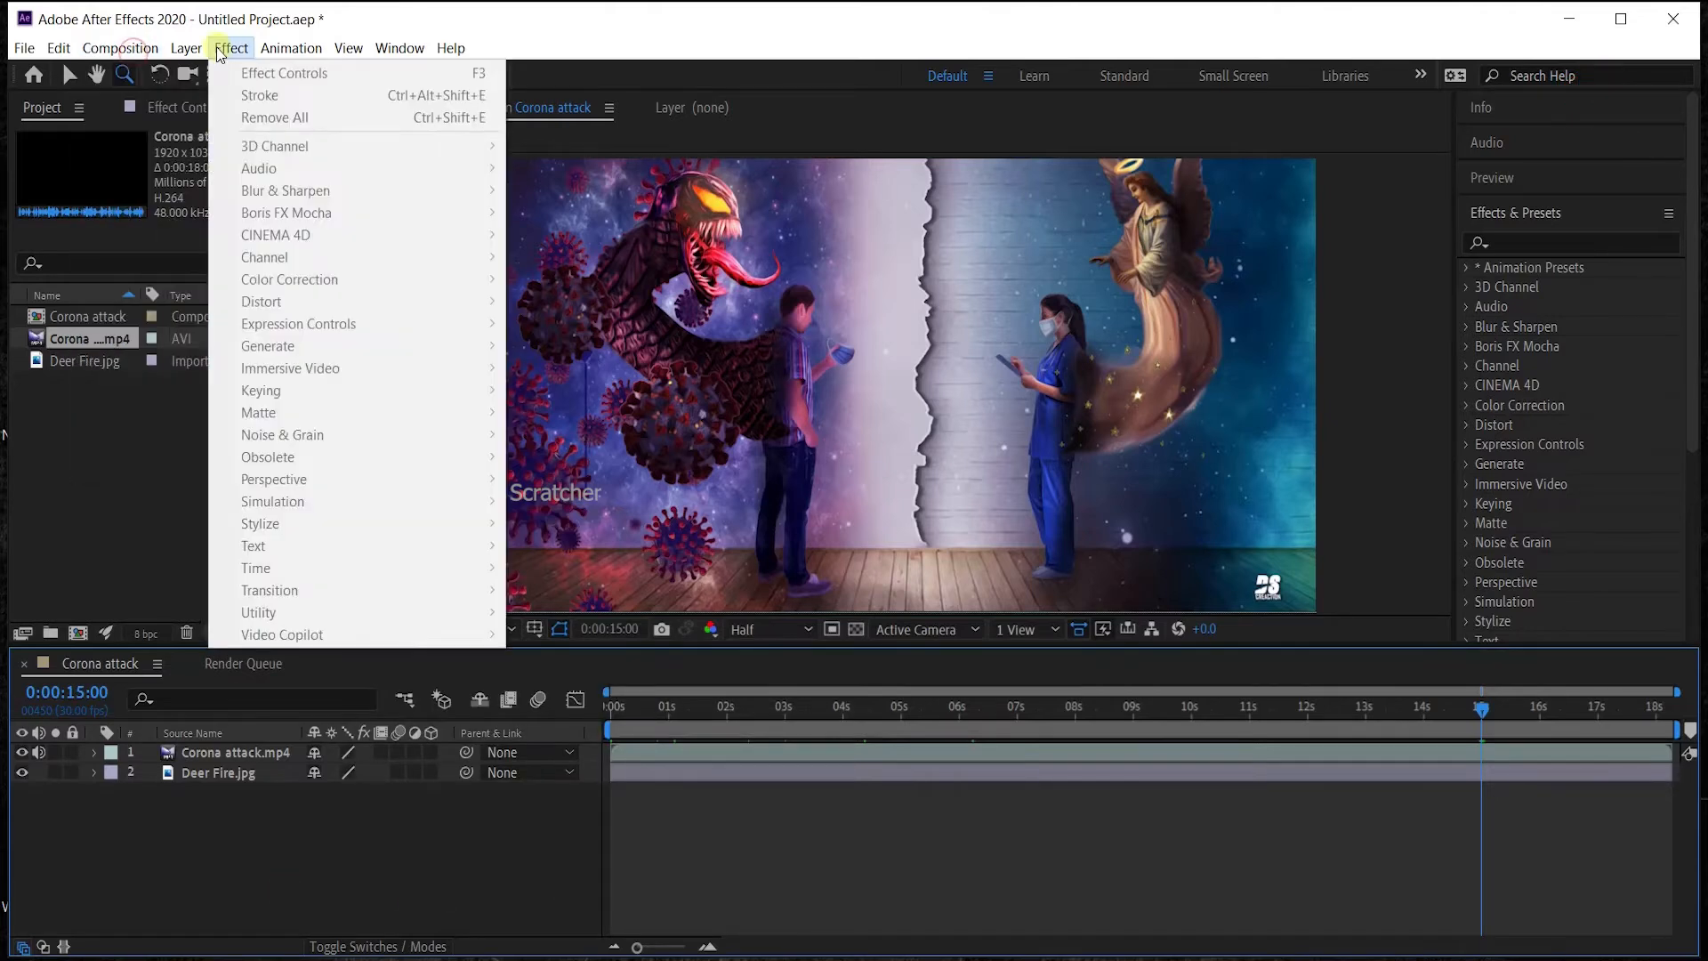
mouse_move(190, 53)
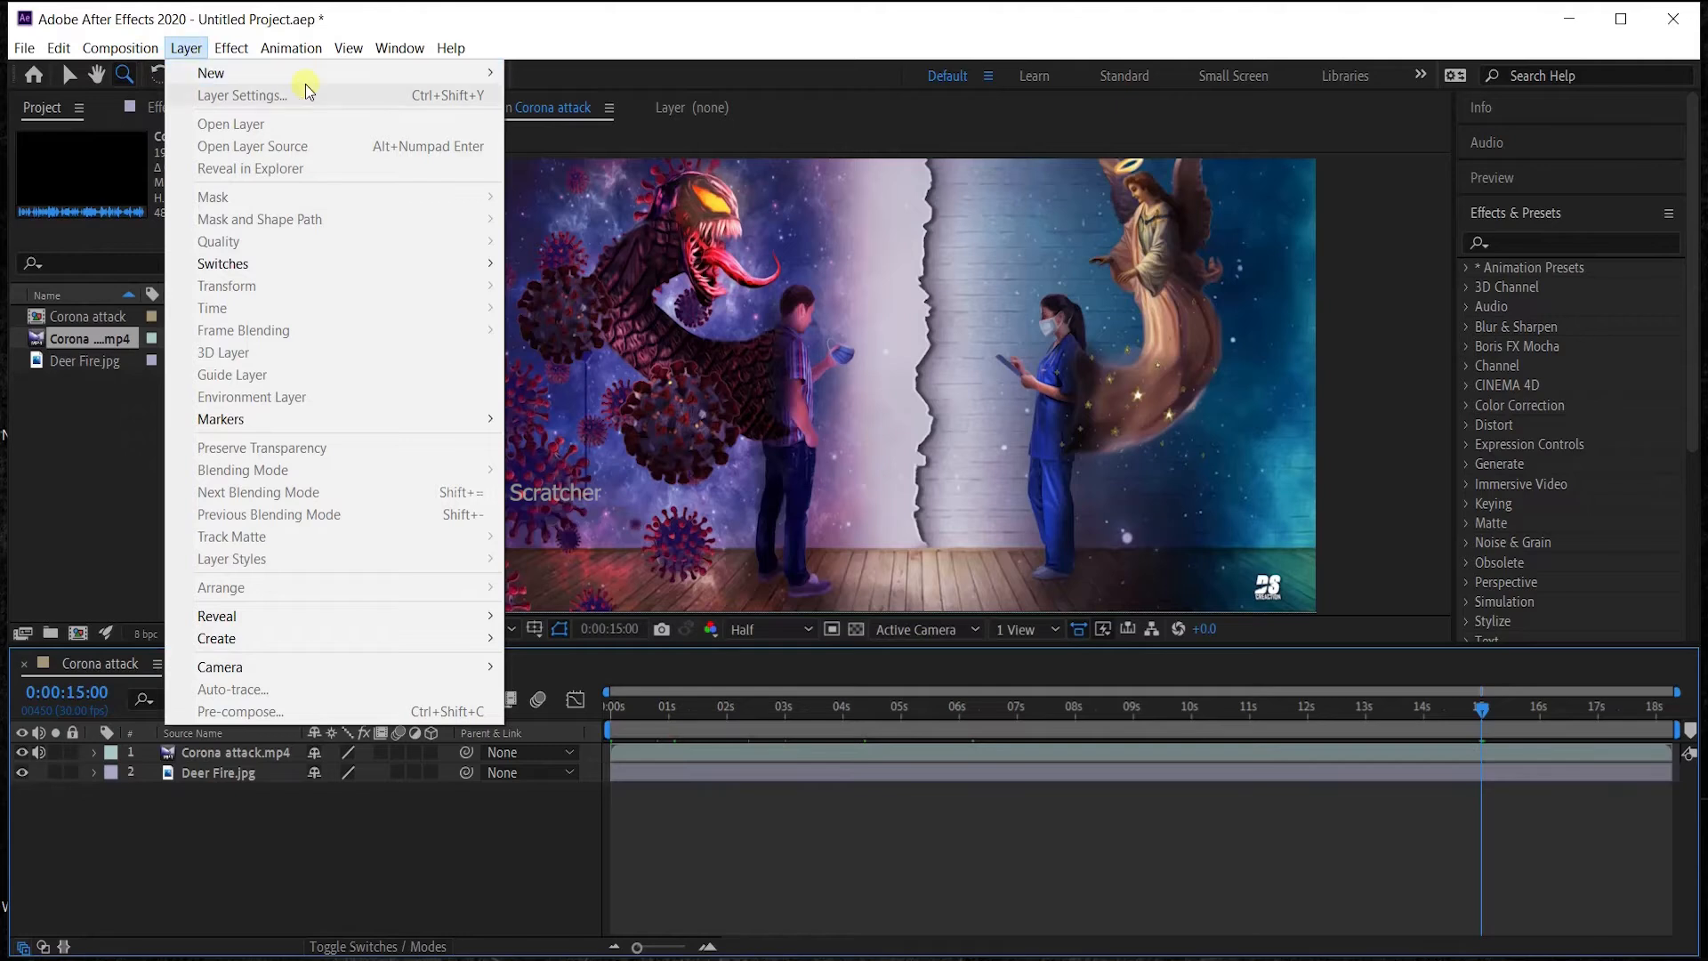
left_click(207, 752)
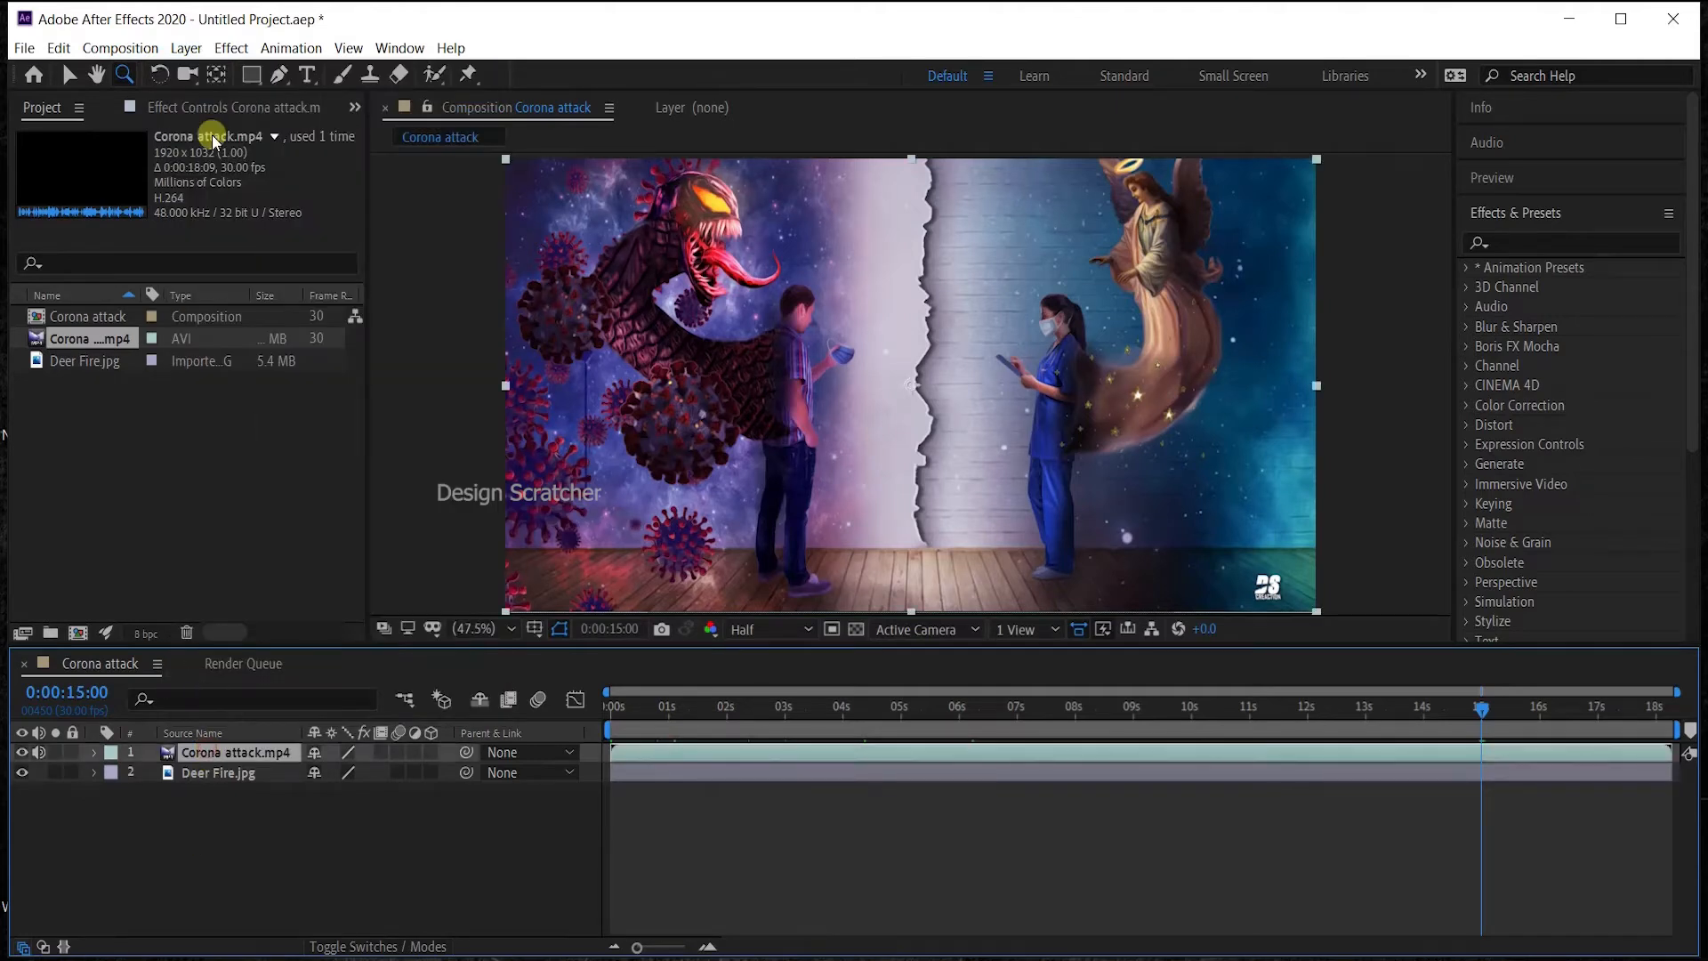
left_click(176, 52)
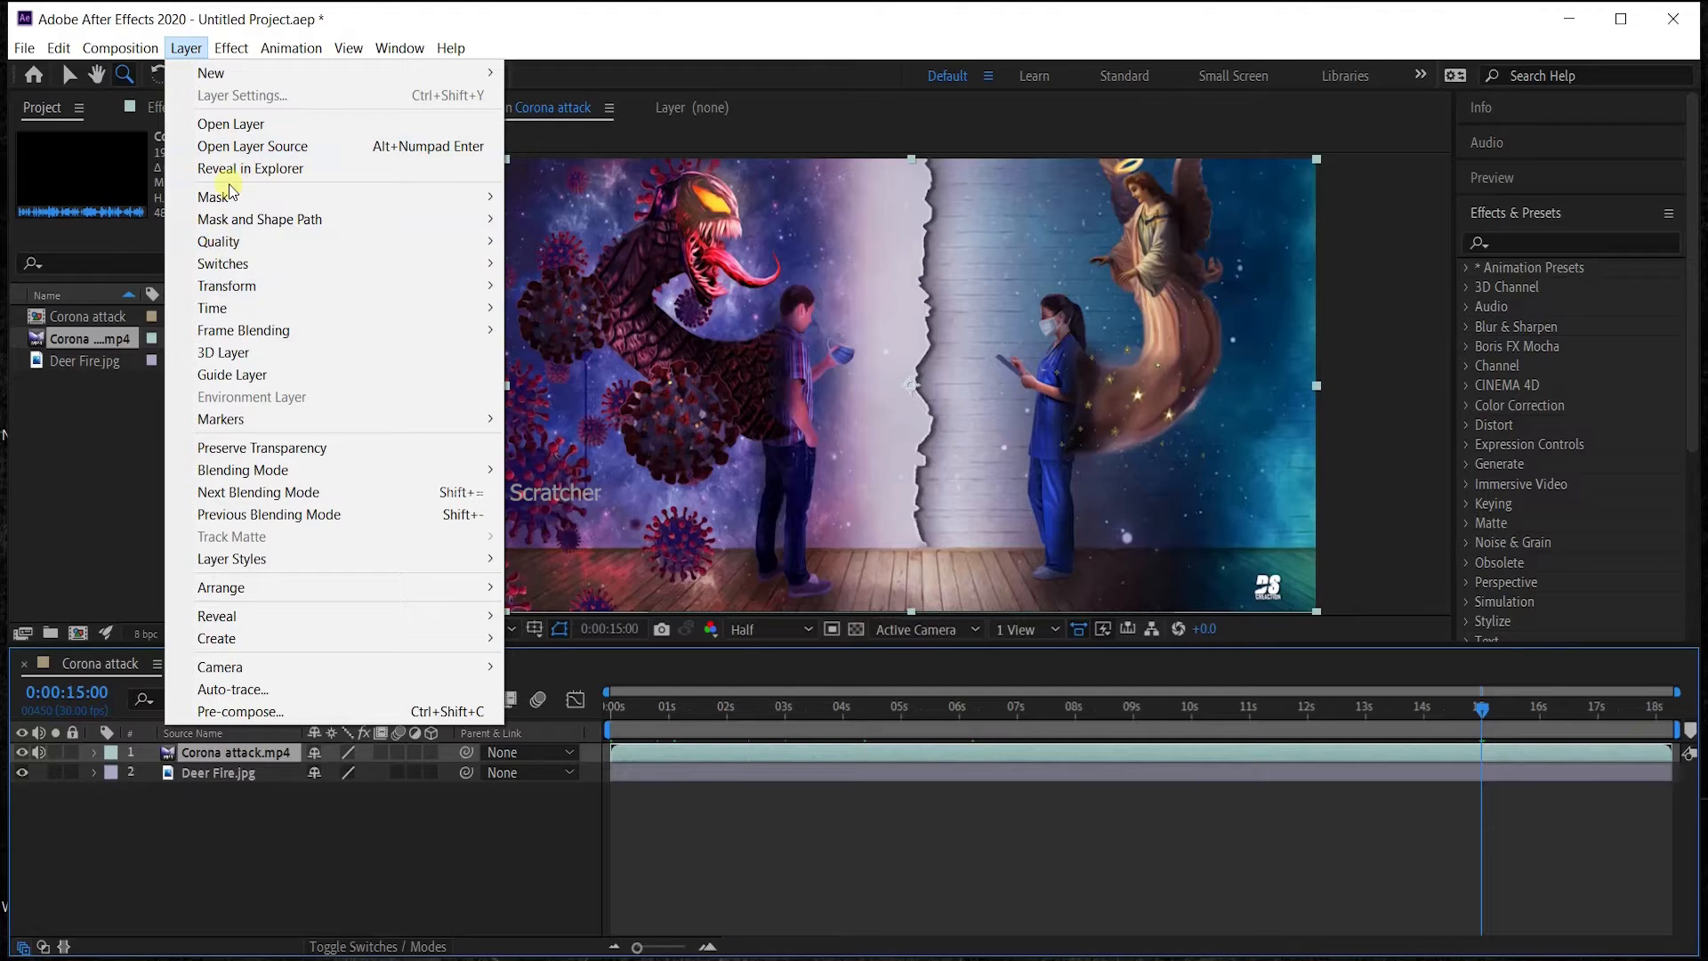
mouse_move(227, 198)
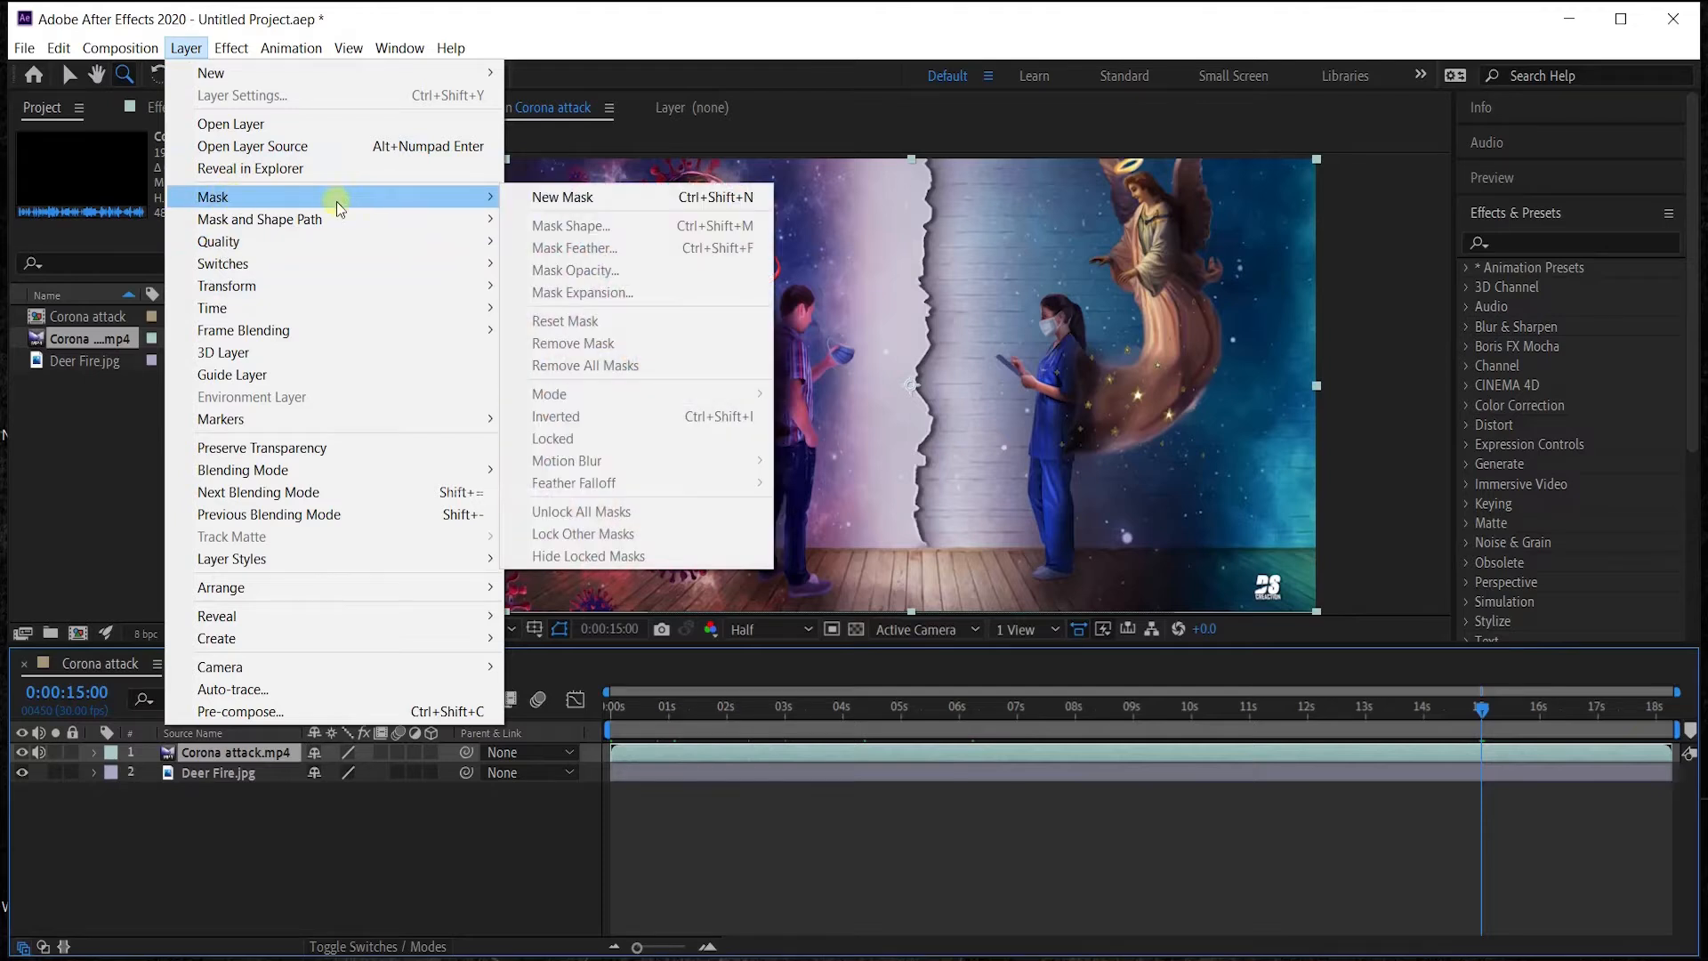
mouse_move(278, 240)
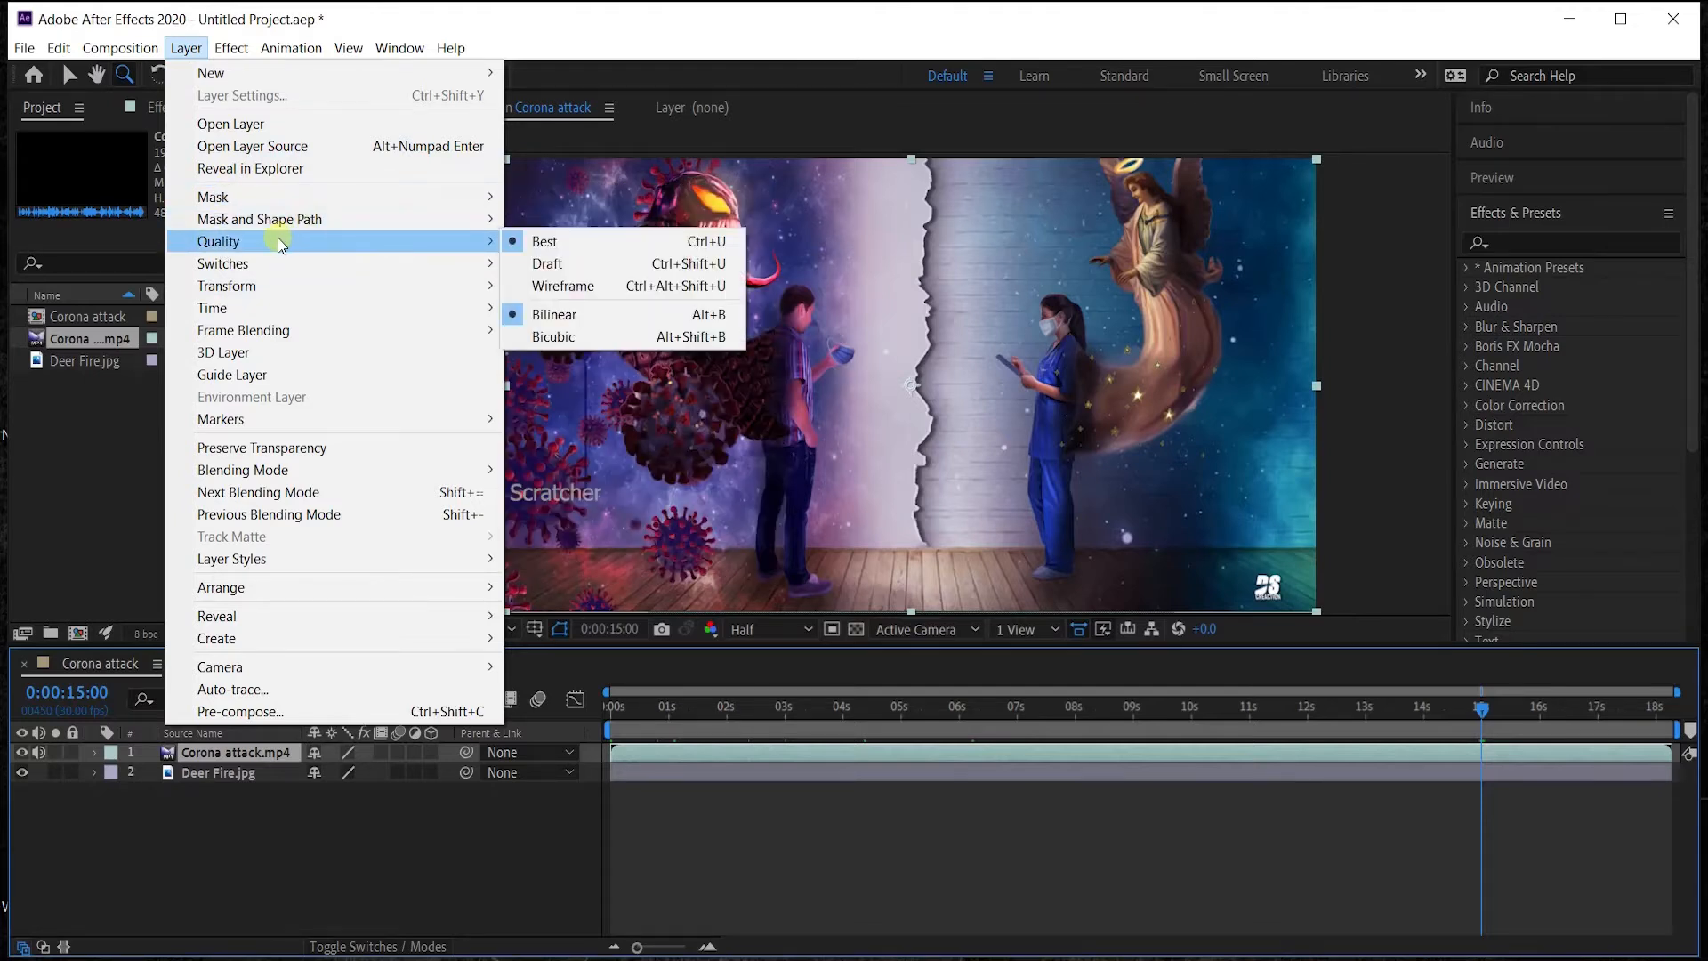
mouse_move(260, 285)
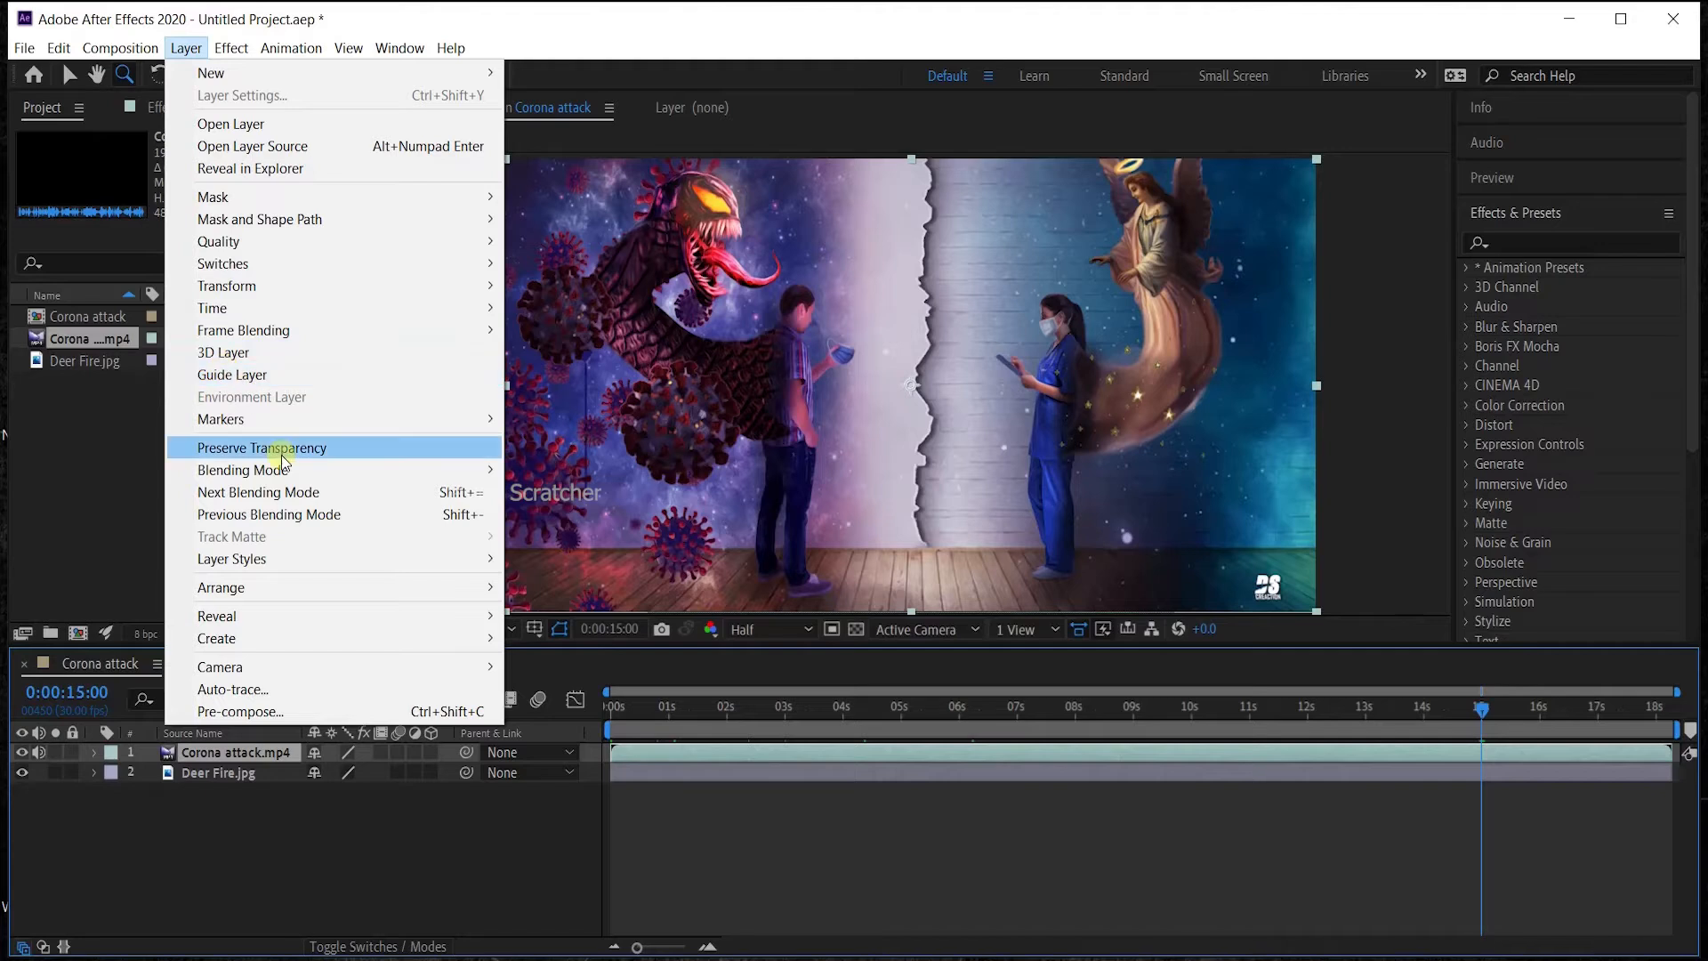
mouse_move(280, 469)
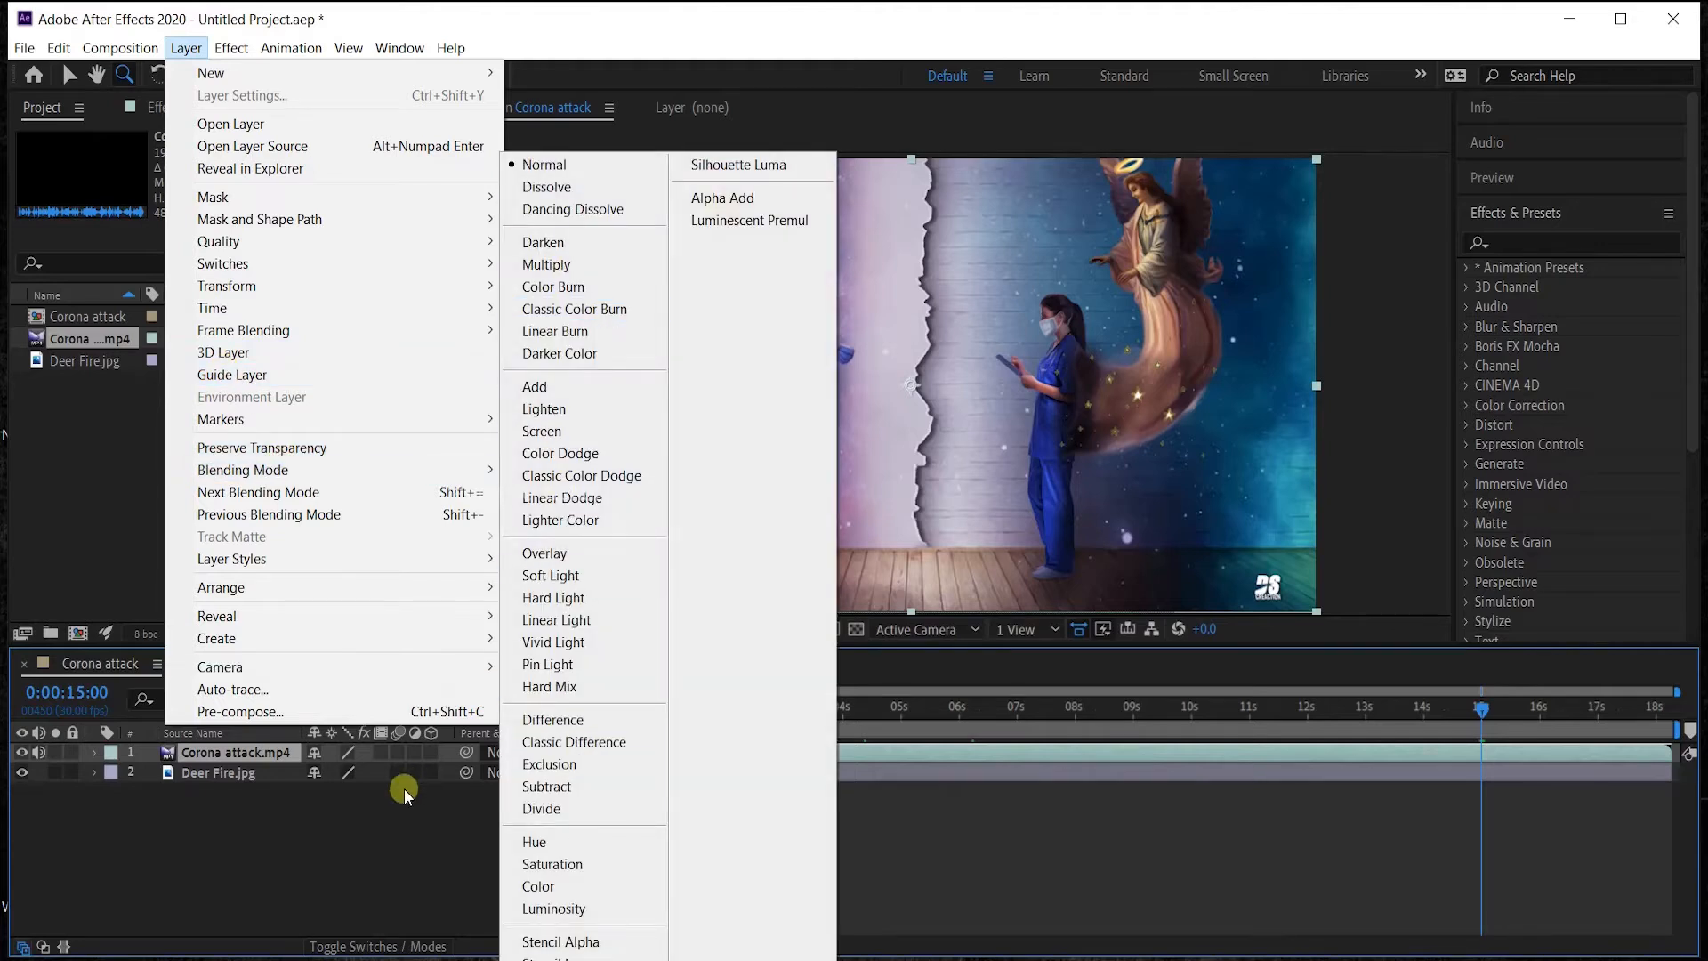
left_click(381, 815)
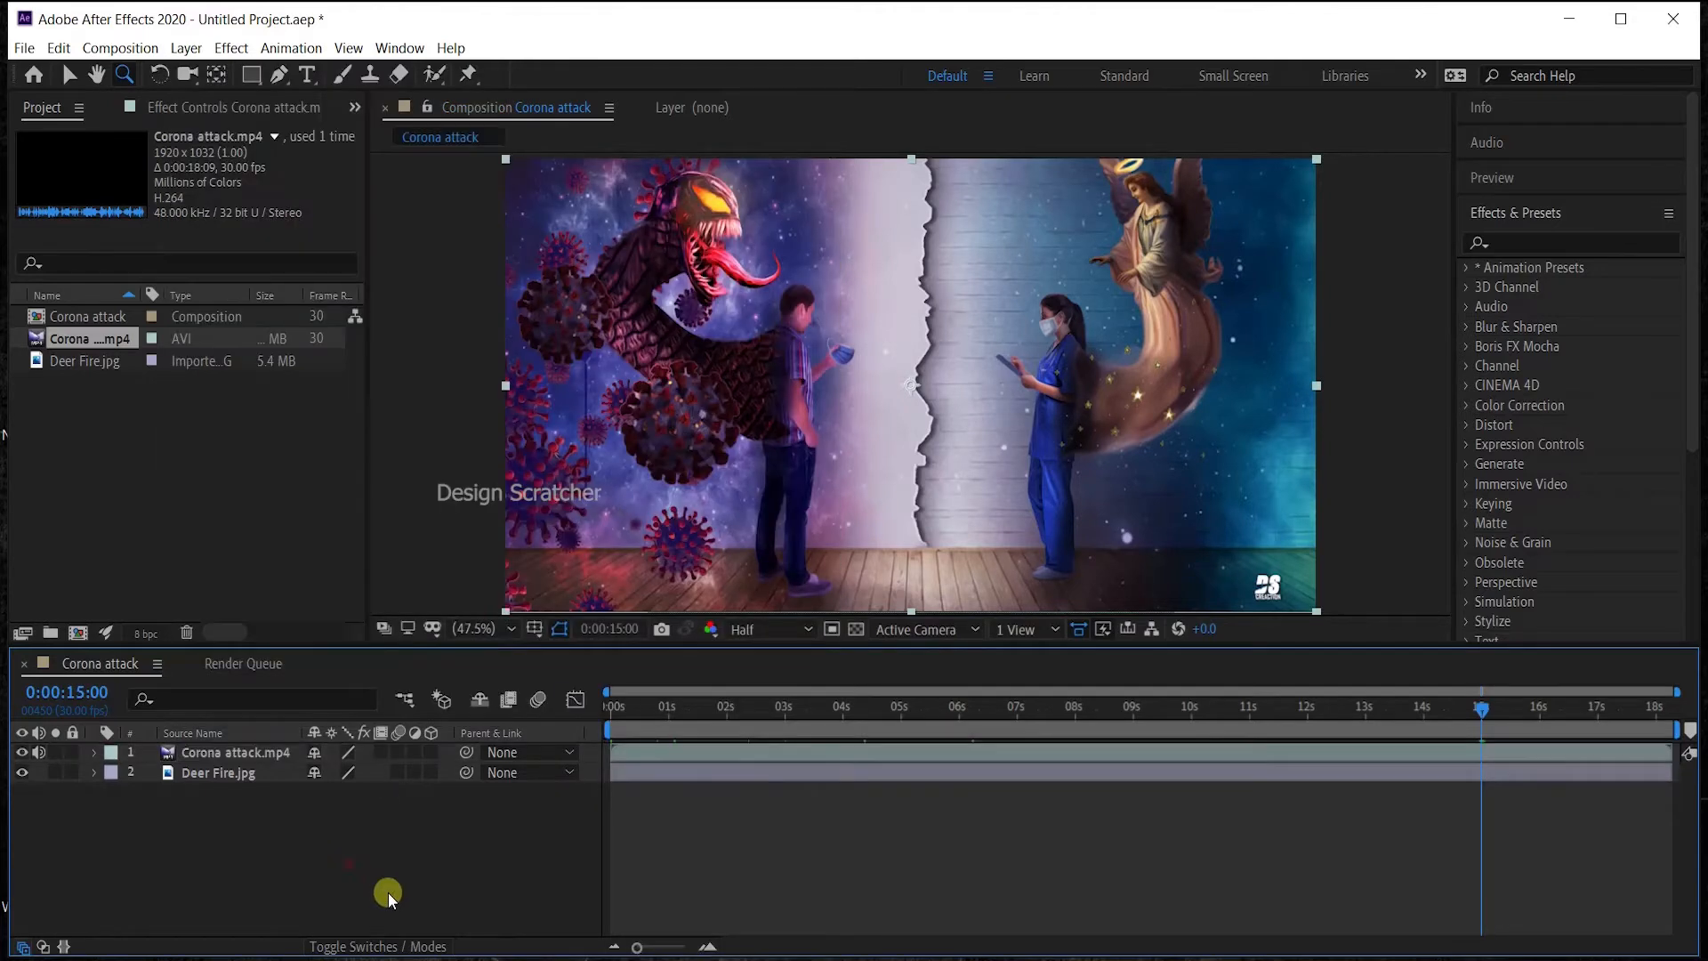
Show the timeline's mode columns, examine the blending modes for the Deer Fire.jpg layer, and return to the switches columns.
left_click(338, 946)
left_click(266, 783)
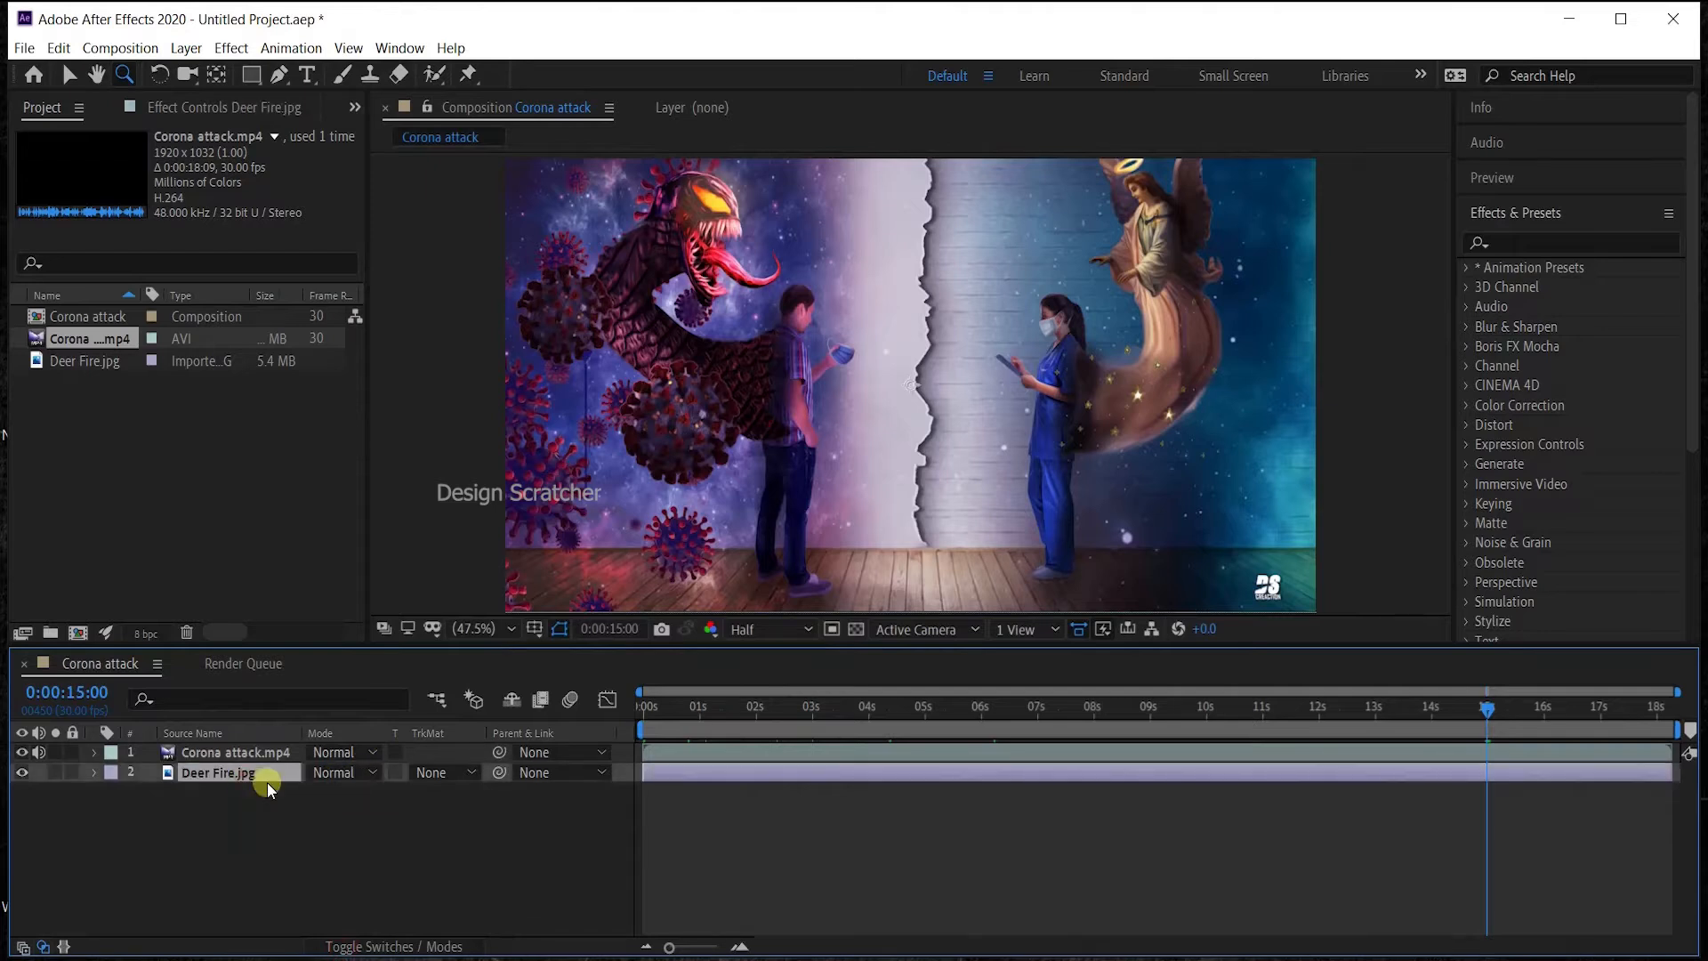
left_click(336, 772)
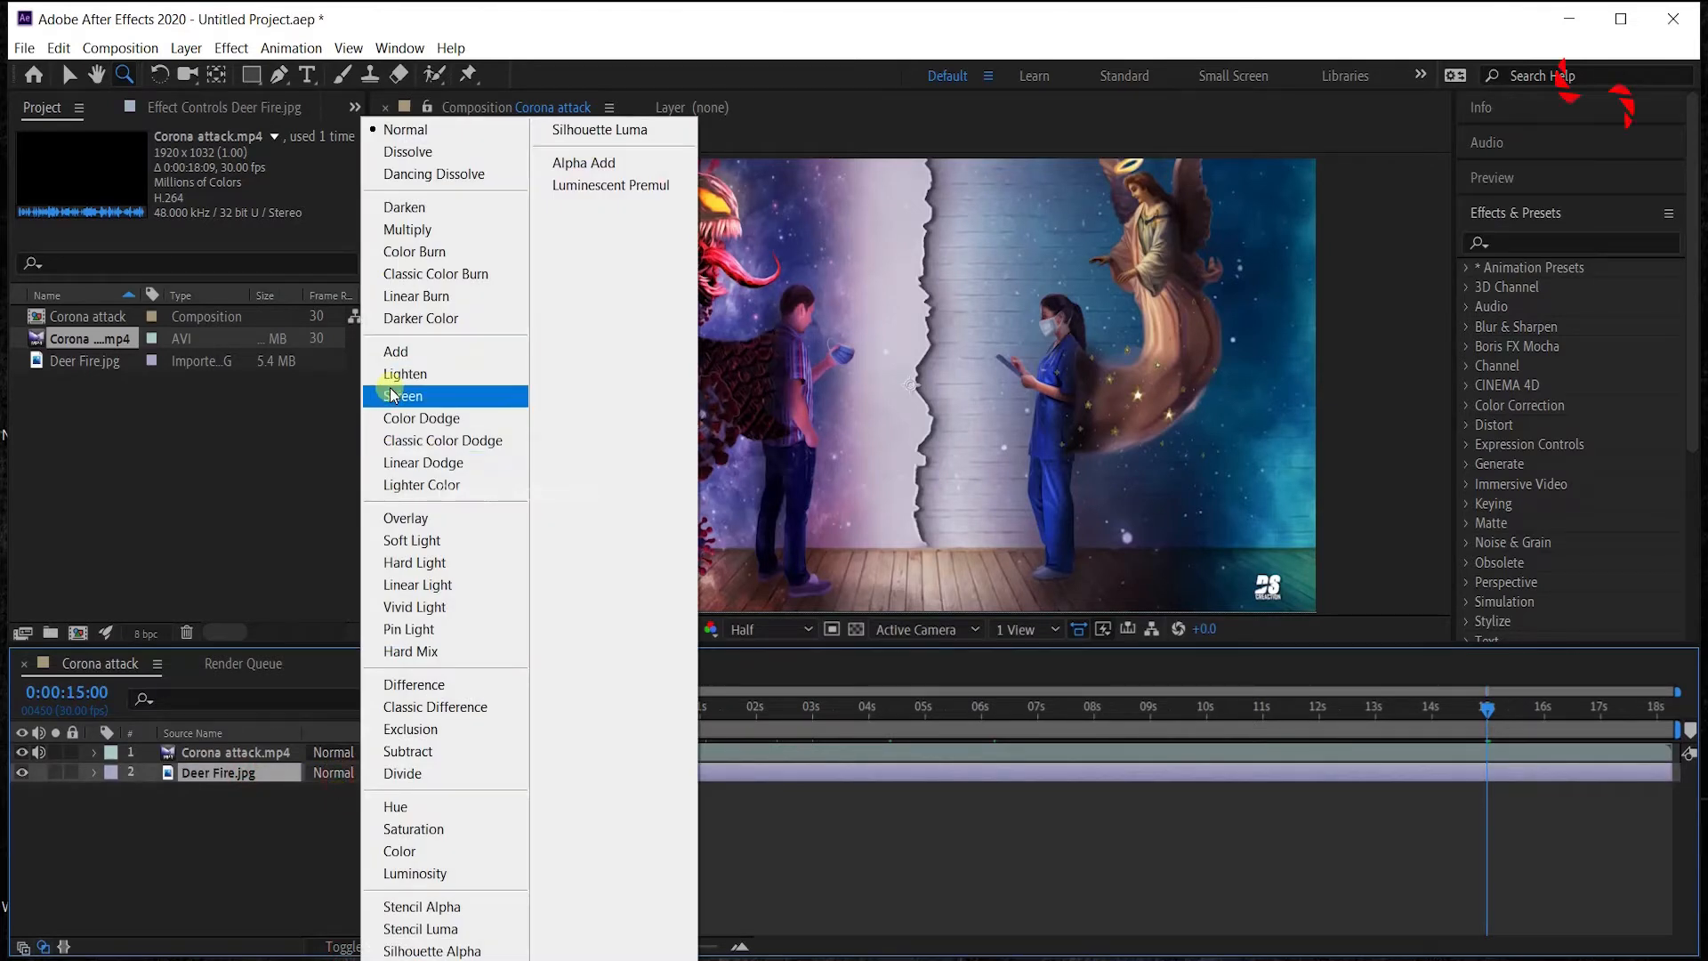
left_click(284, 824)
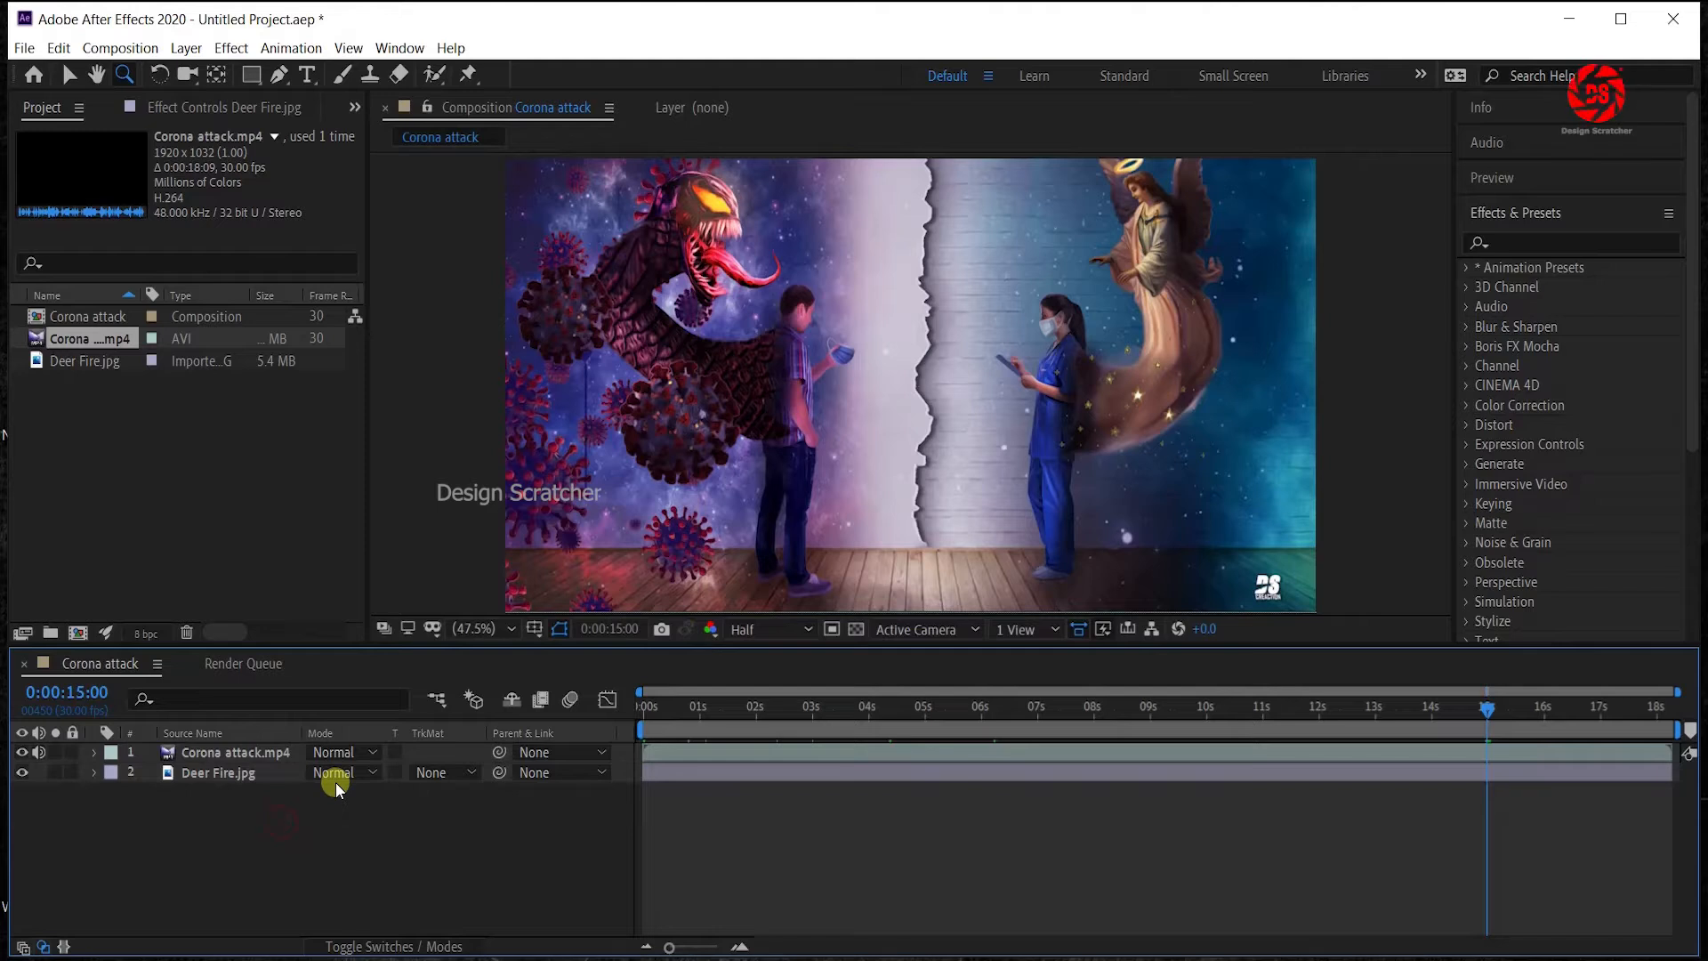
left_click(370, 945)
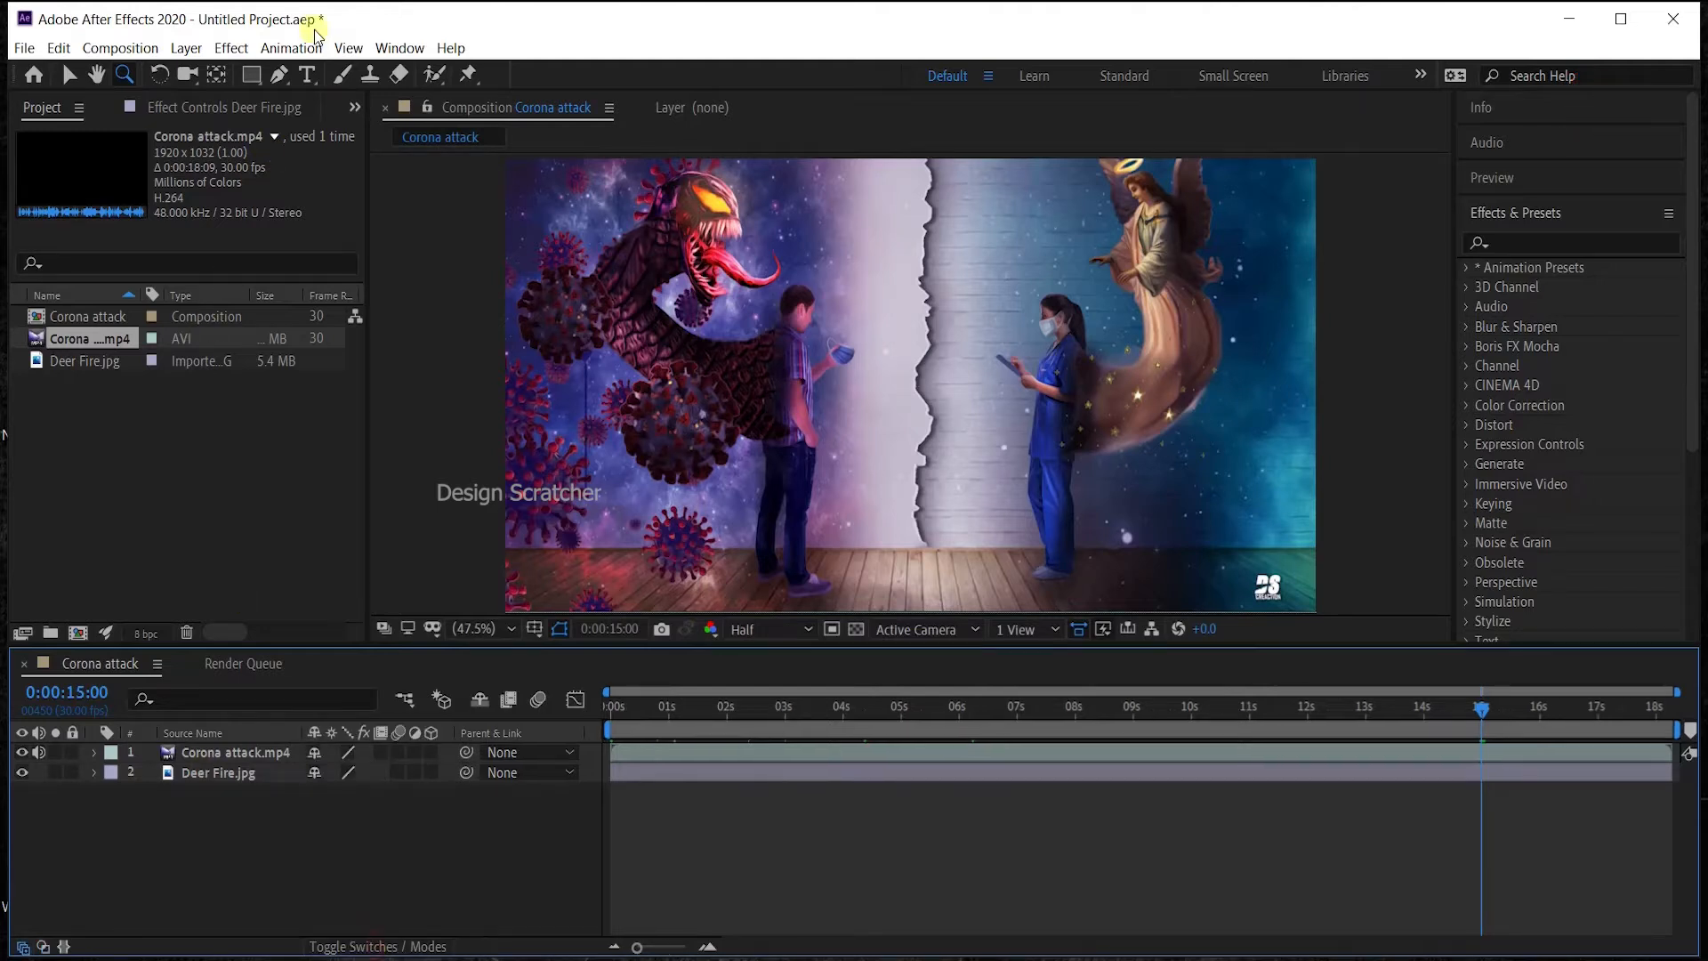
Select the Deer Fire.jpg layer and examine the available effect categories, such as Blur & Sharpen, Channel, Generate and Stylize.
left_click(230, 47)
mouse_move(194, 49)
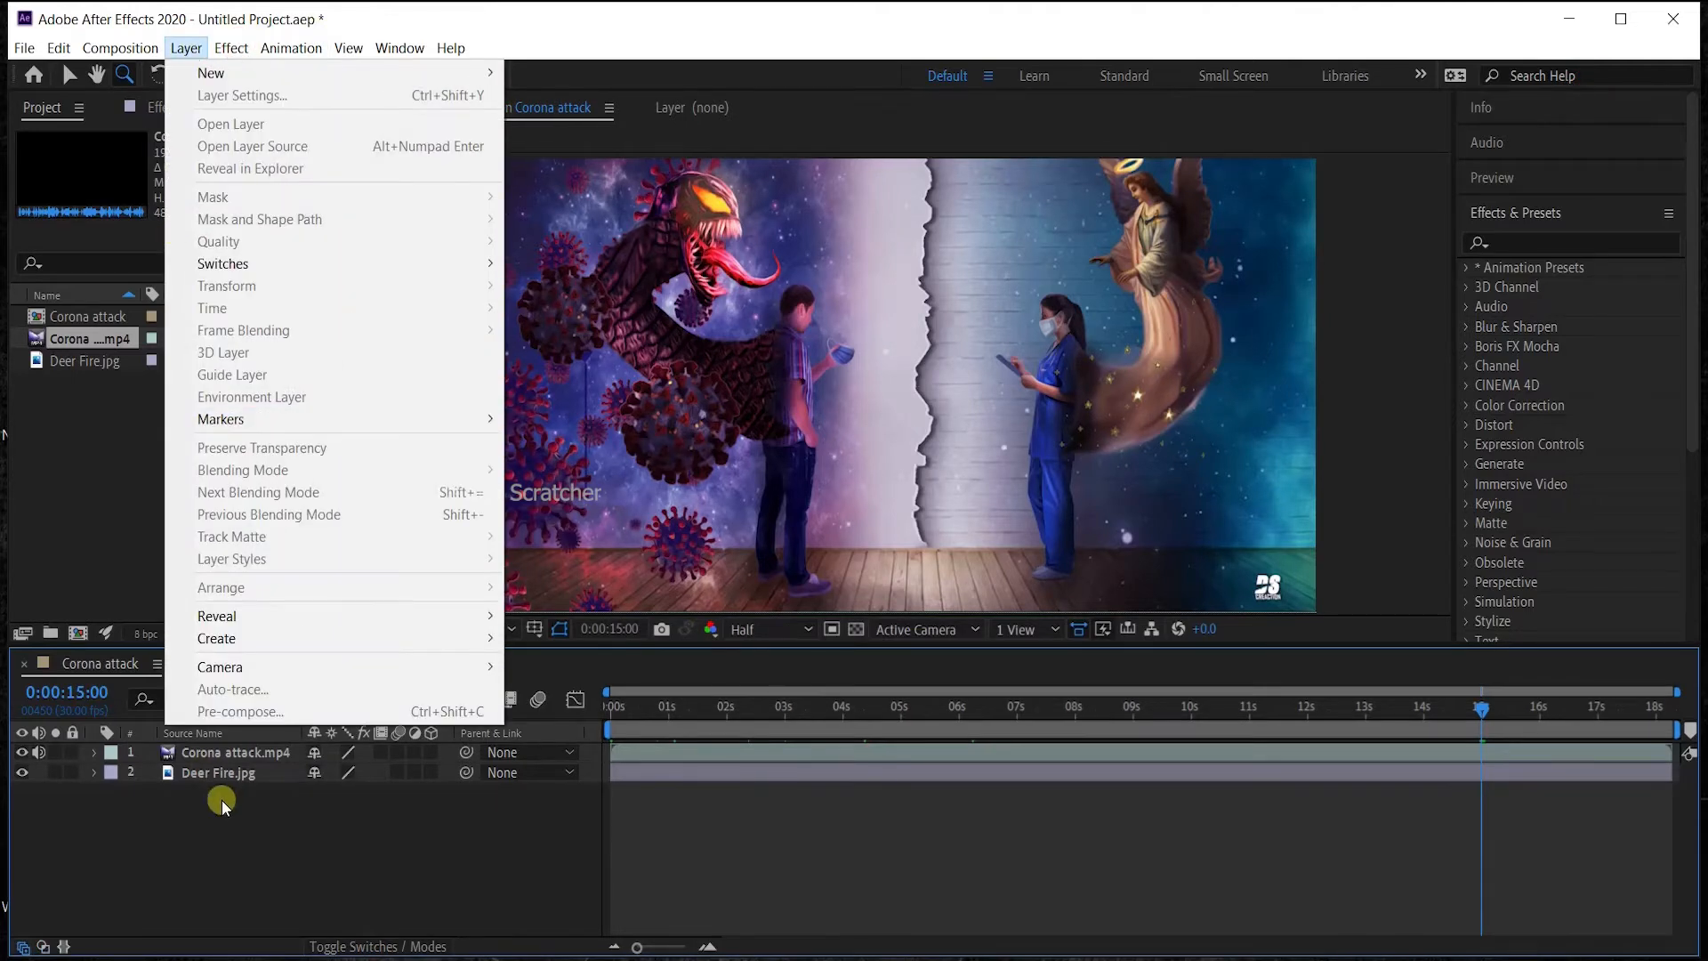
left_click(219, 775)
left_click(230, 48)
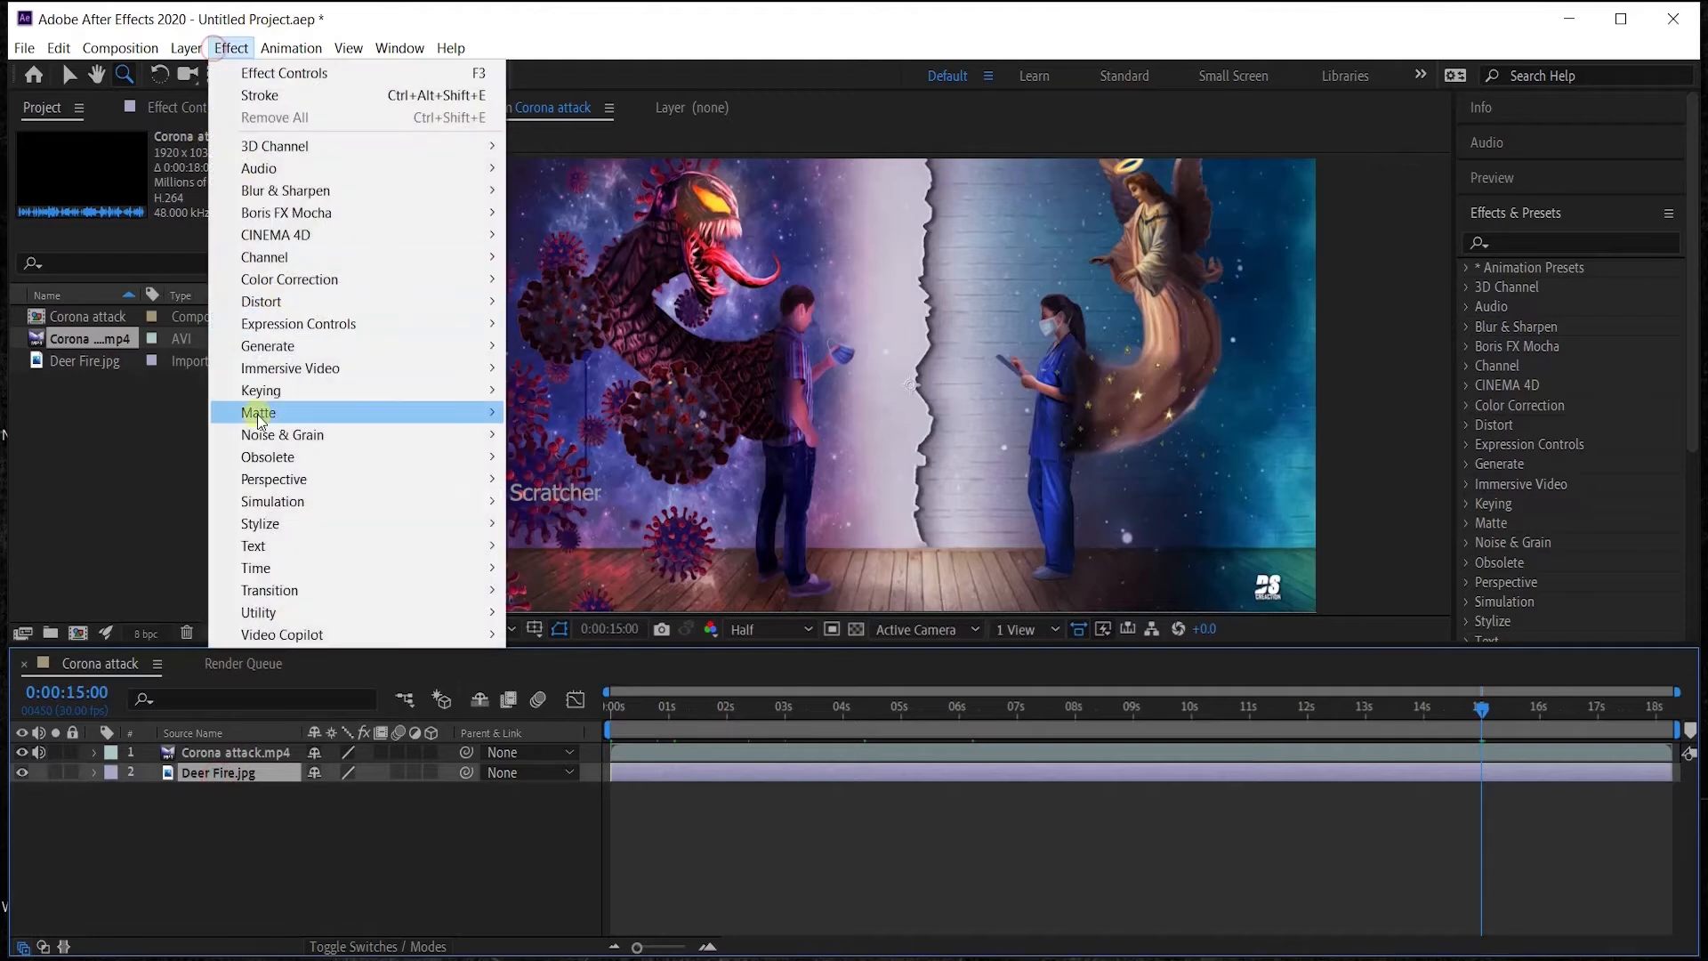
mouse_move(186, 48)
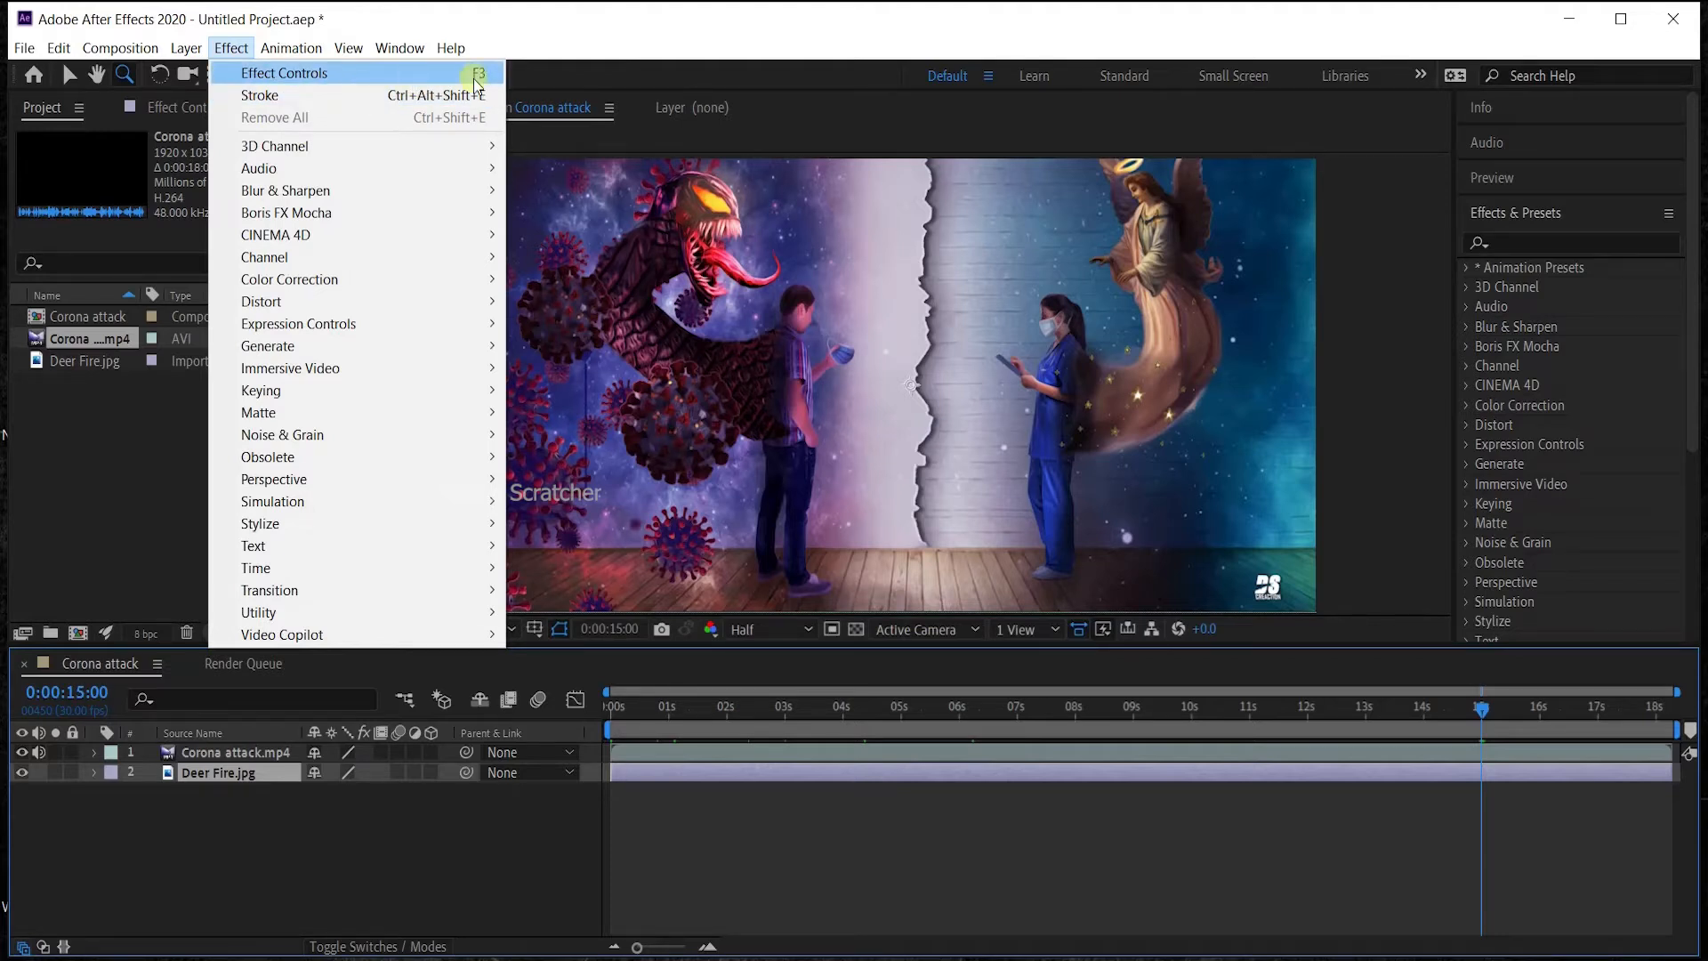
mouse_move(328, 146)
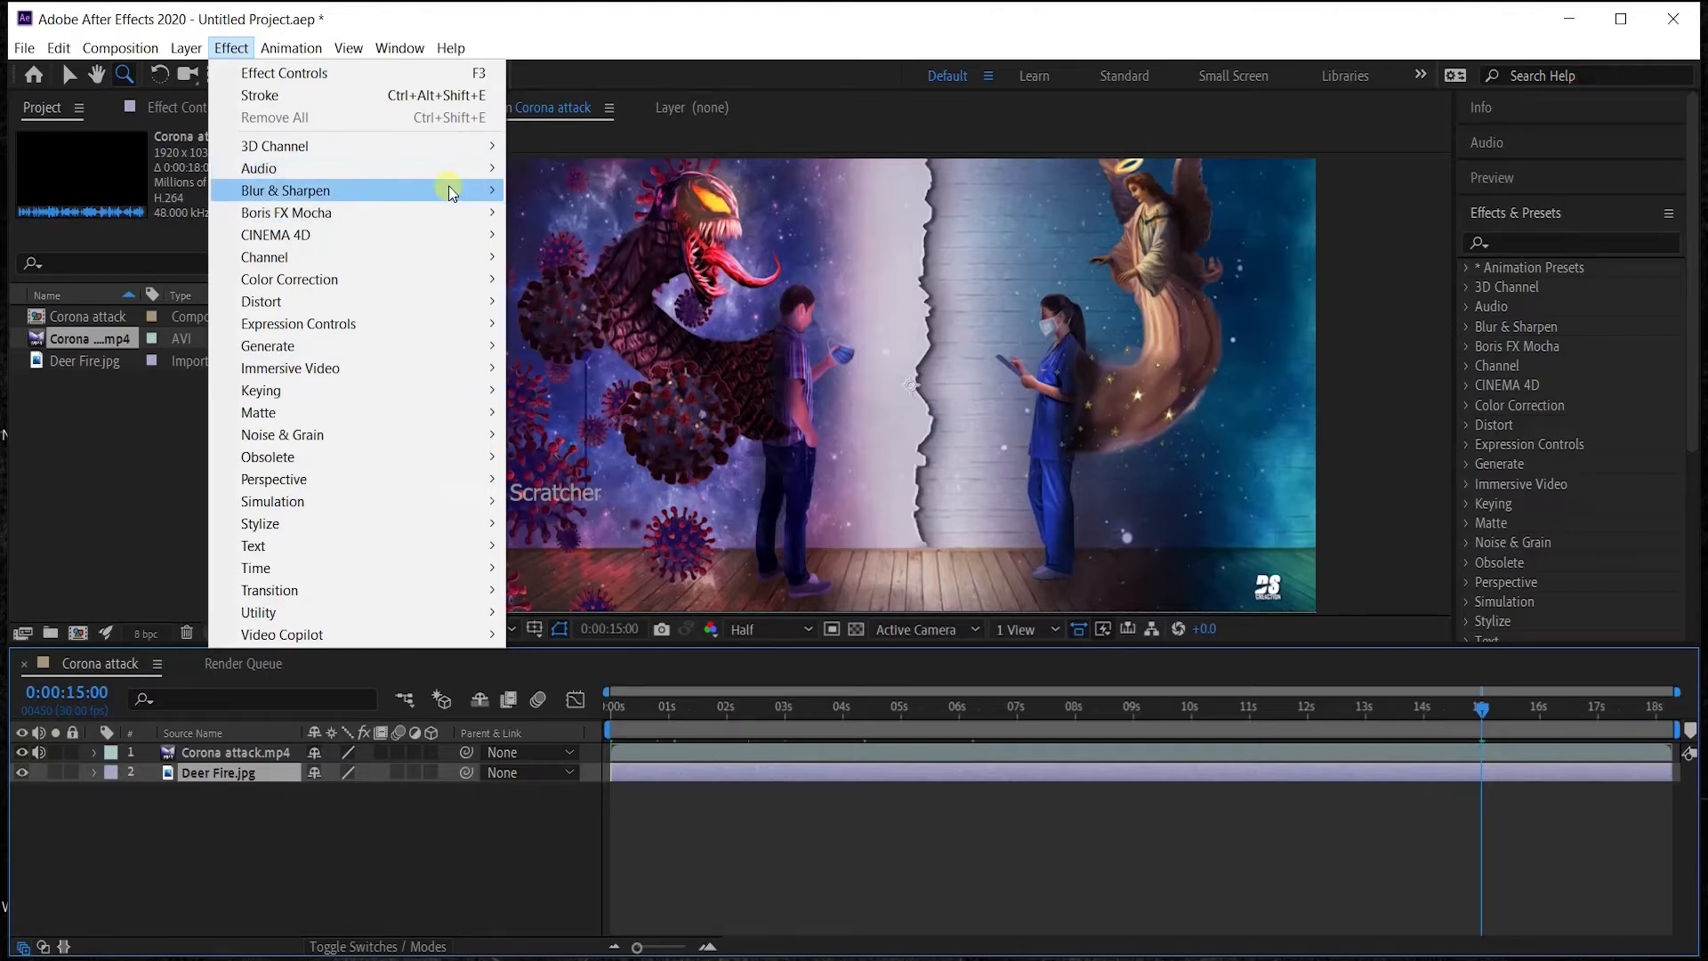
mouse_move(452, 194)
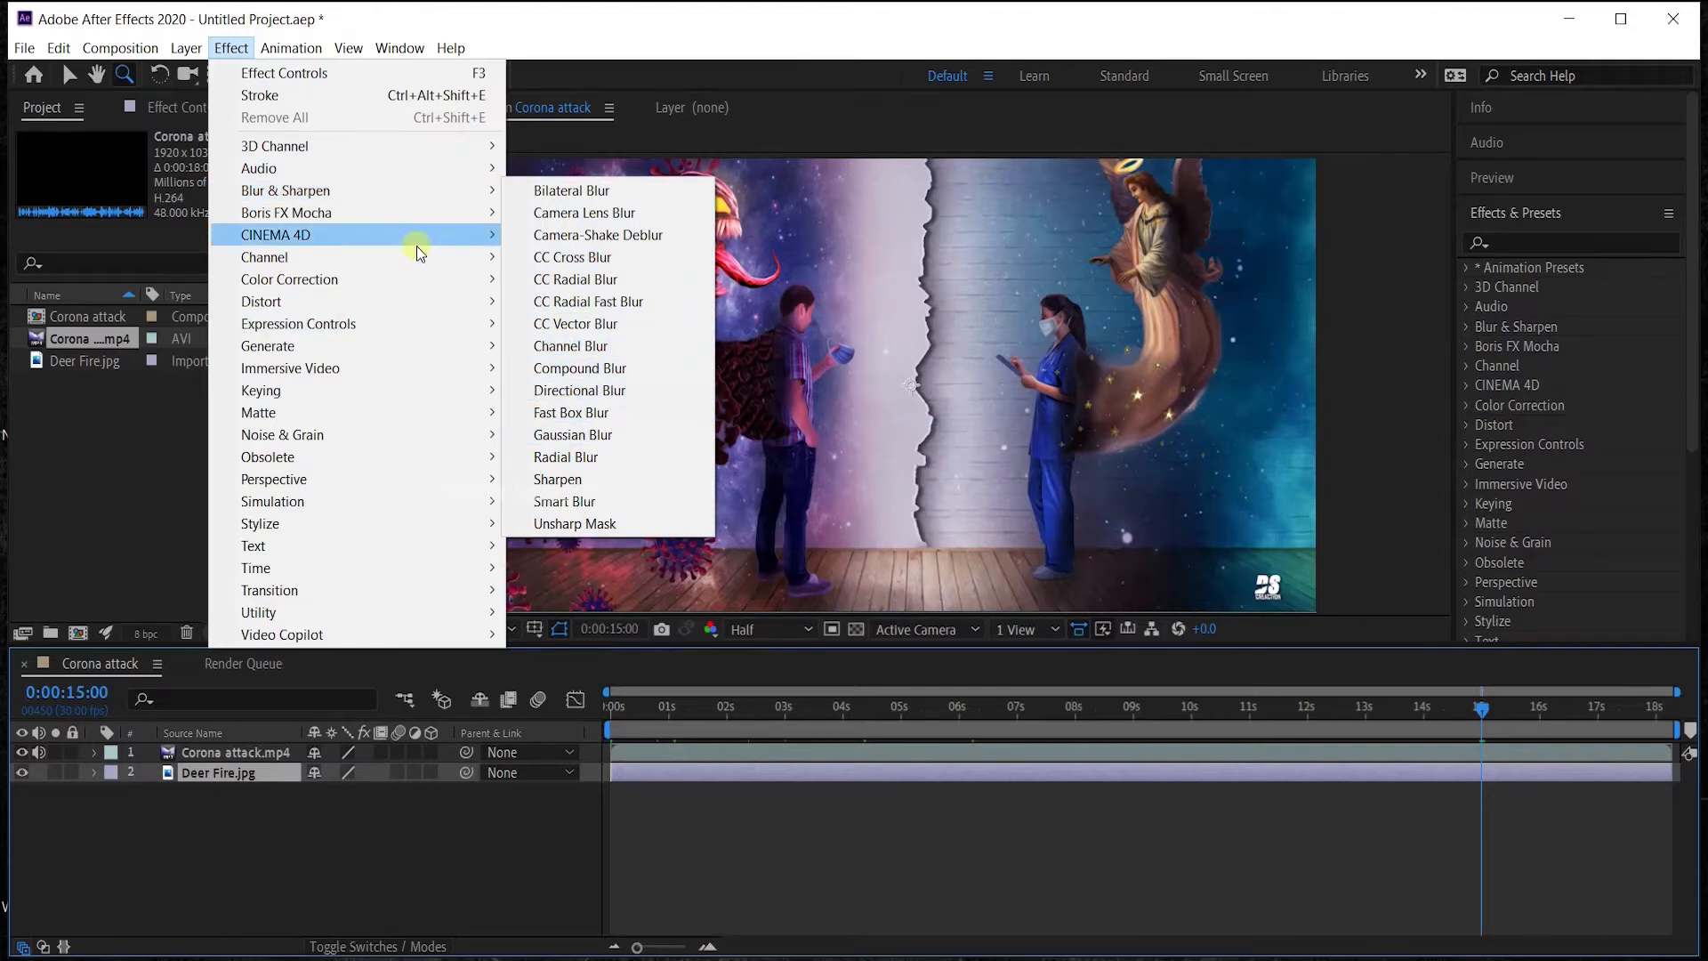
mouse_move(405, 223)
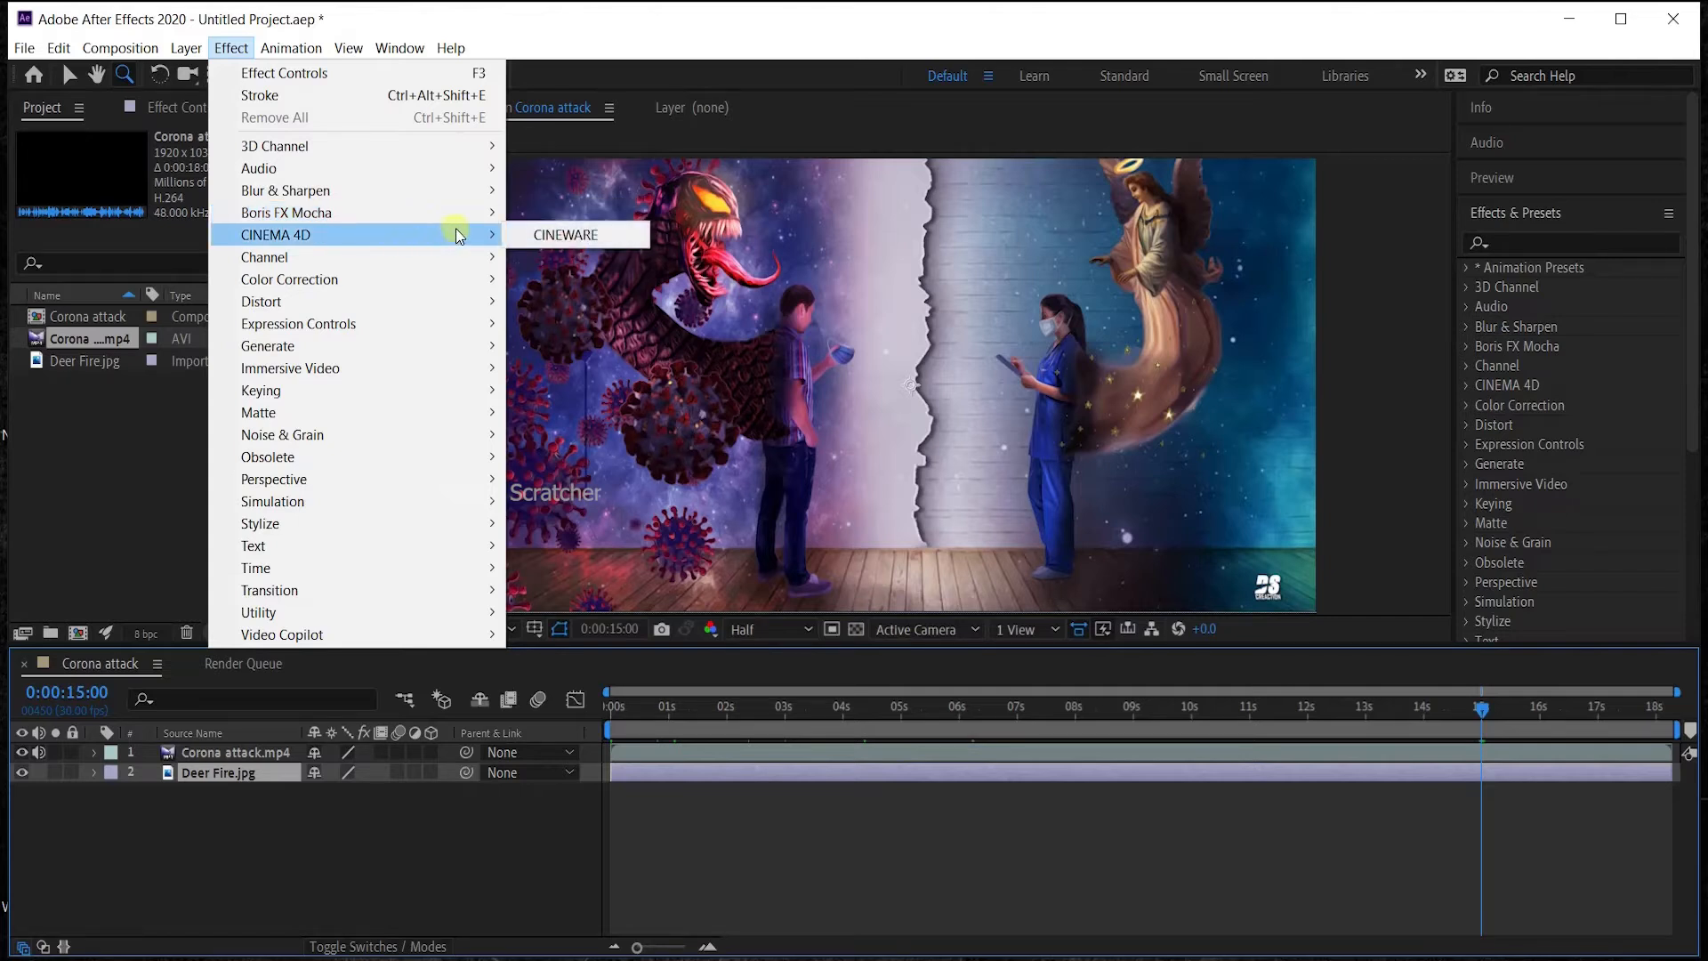
mouse_move(355, 260)
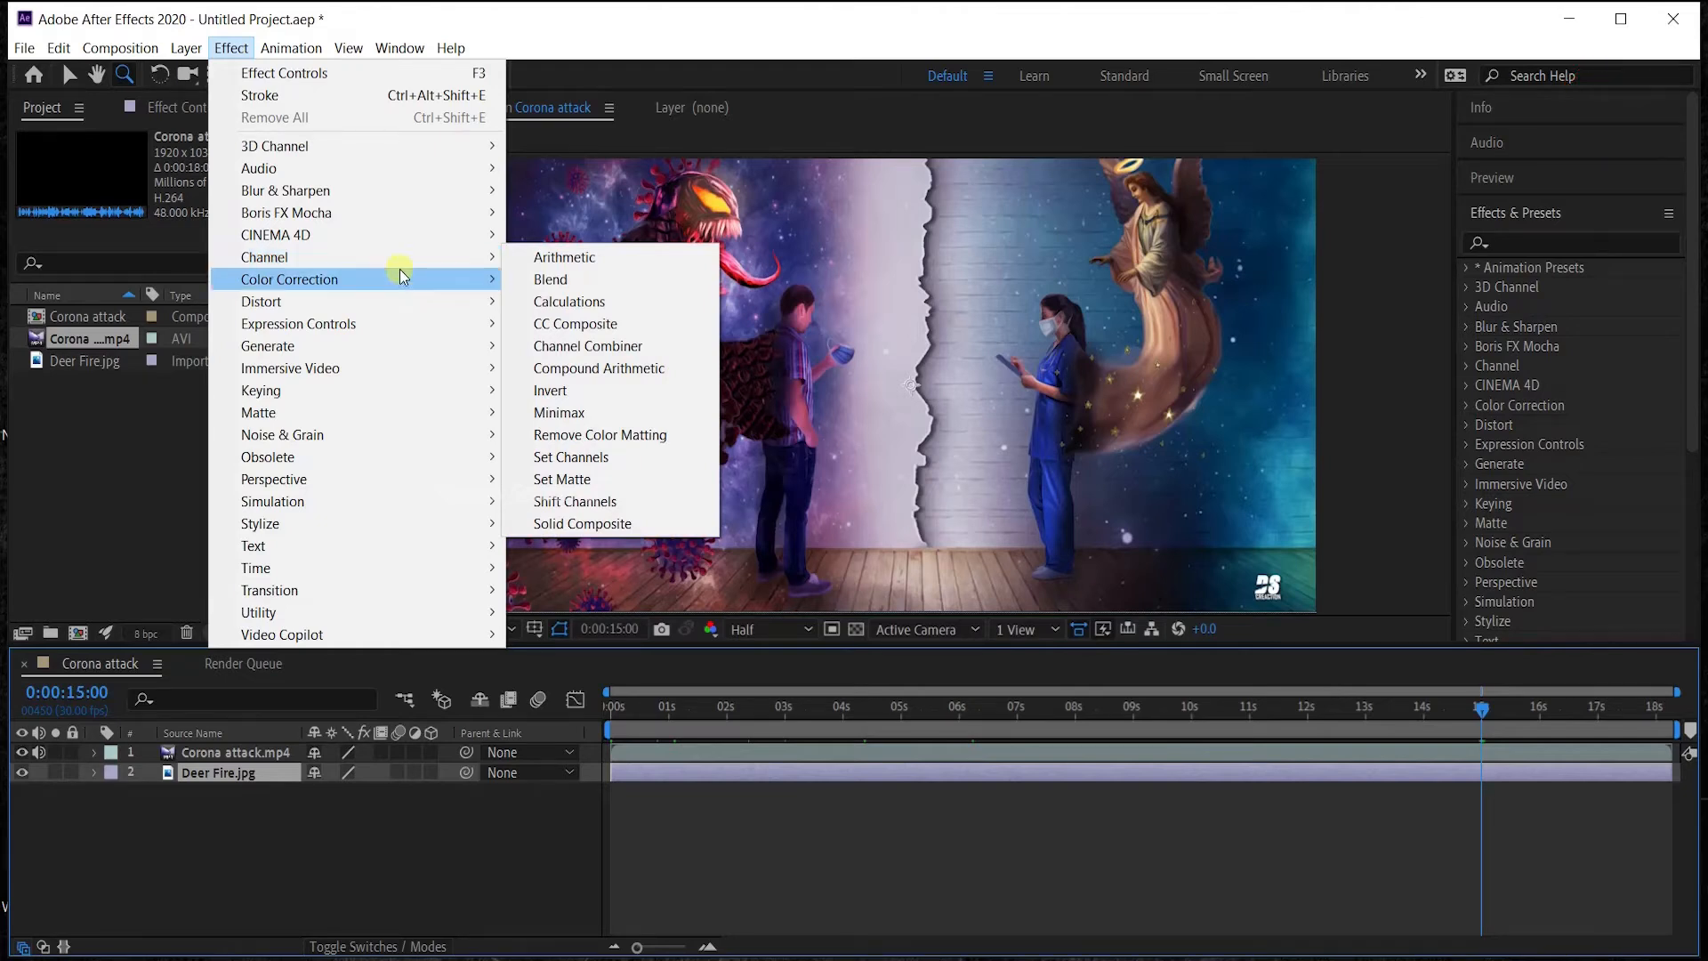
mouse_move(375, 299)
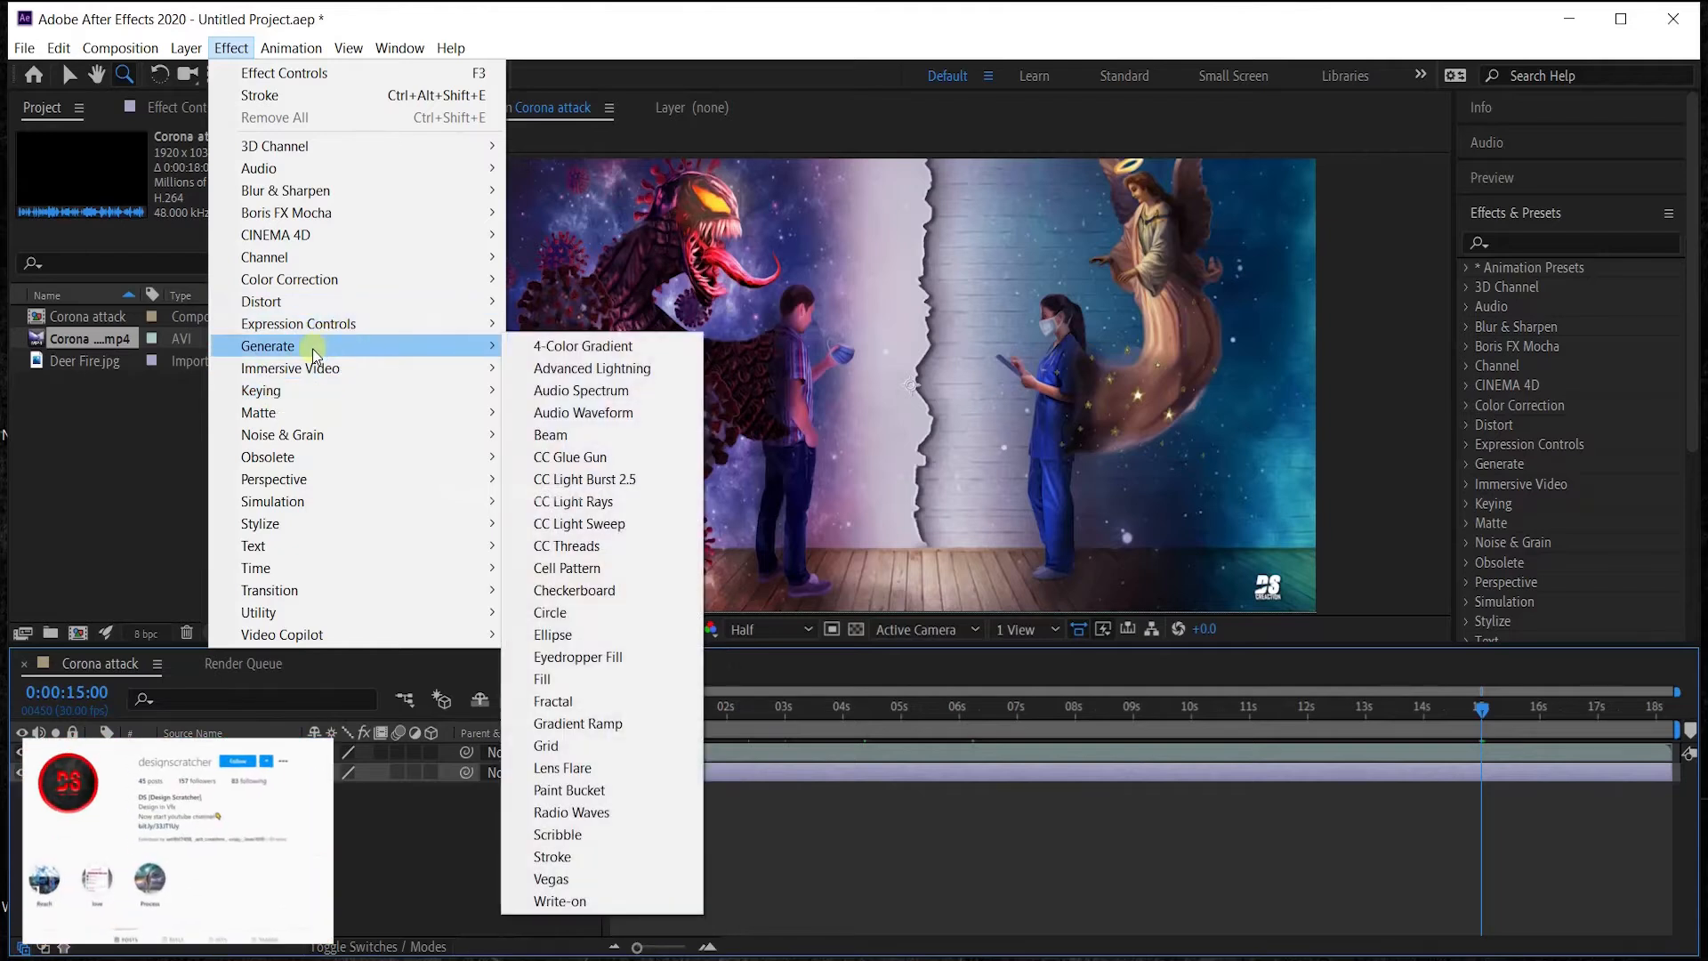
mouse_move(345, 527)
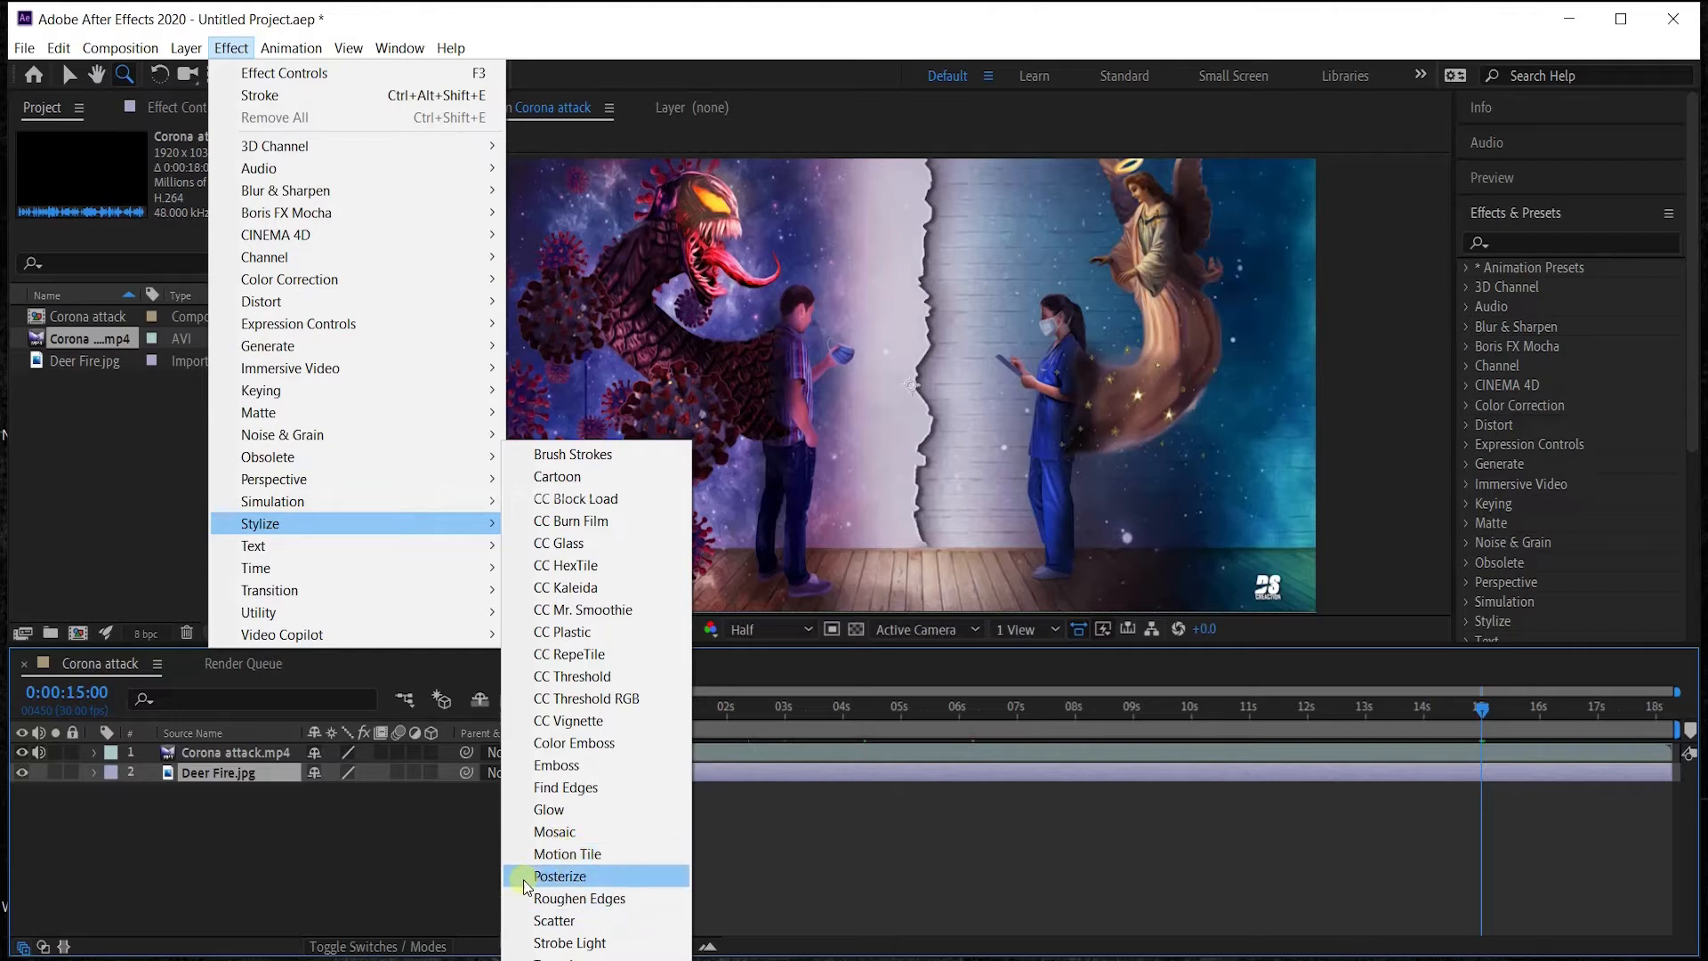
mouse_move(306, 548)
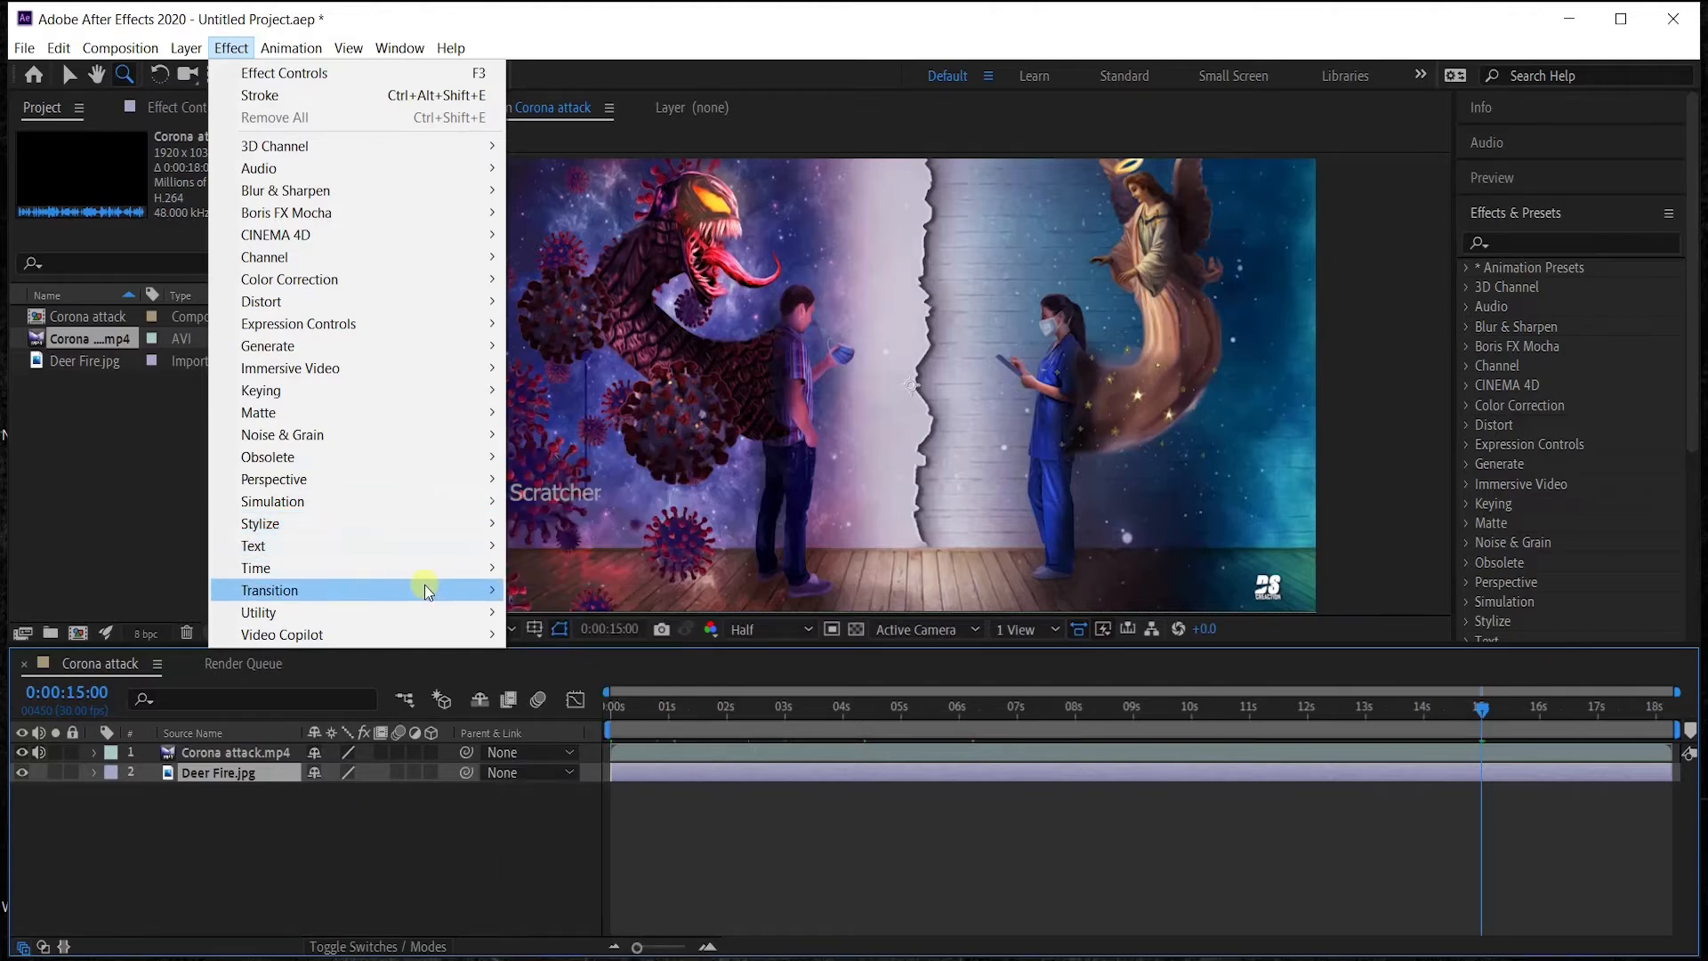
mouse_move(424, 586)
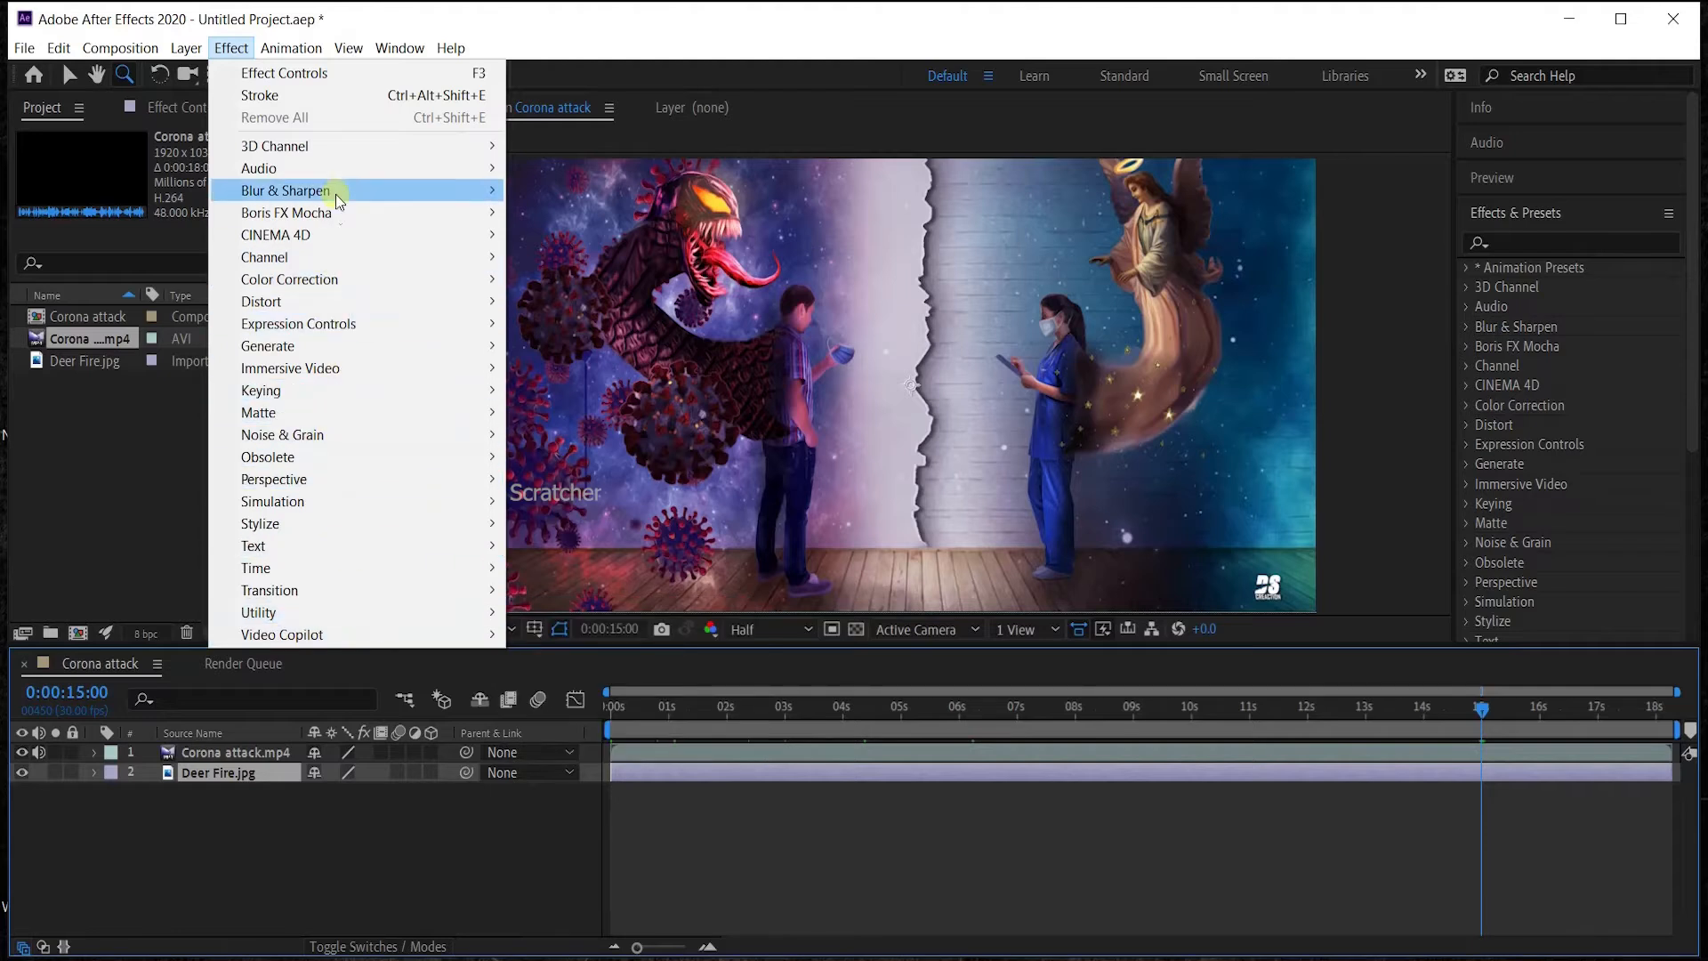
Examine the animation and view commands with the Deer Fire.jpg layer selected, and the list of panels that can be shown.
mouse_move(267, 41)
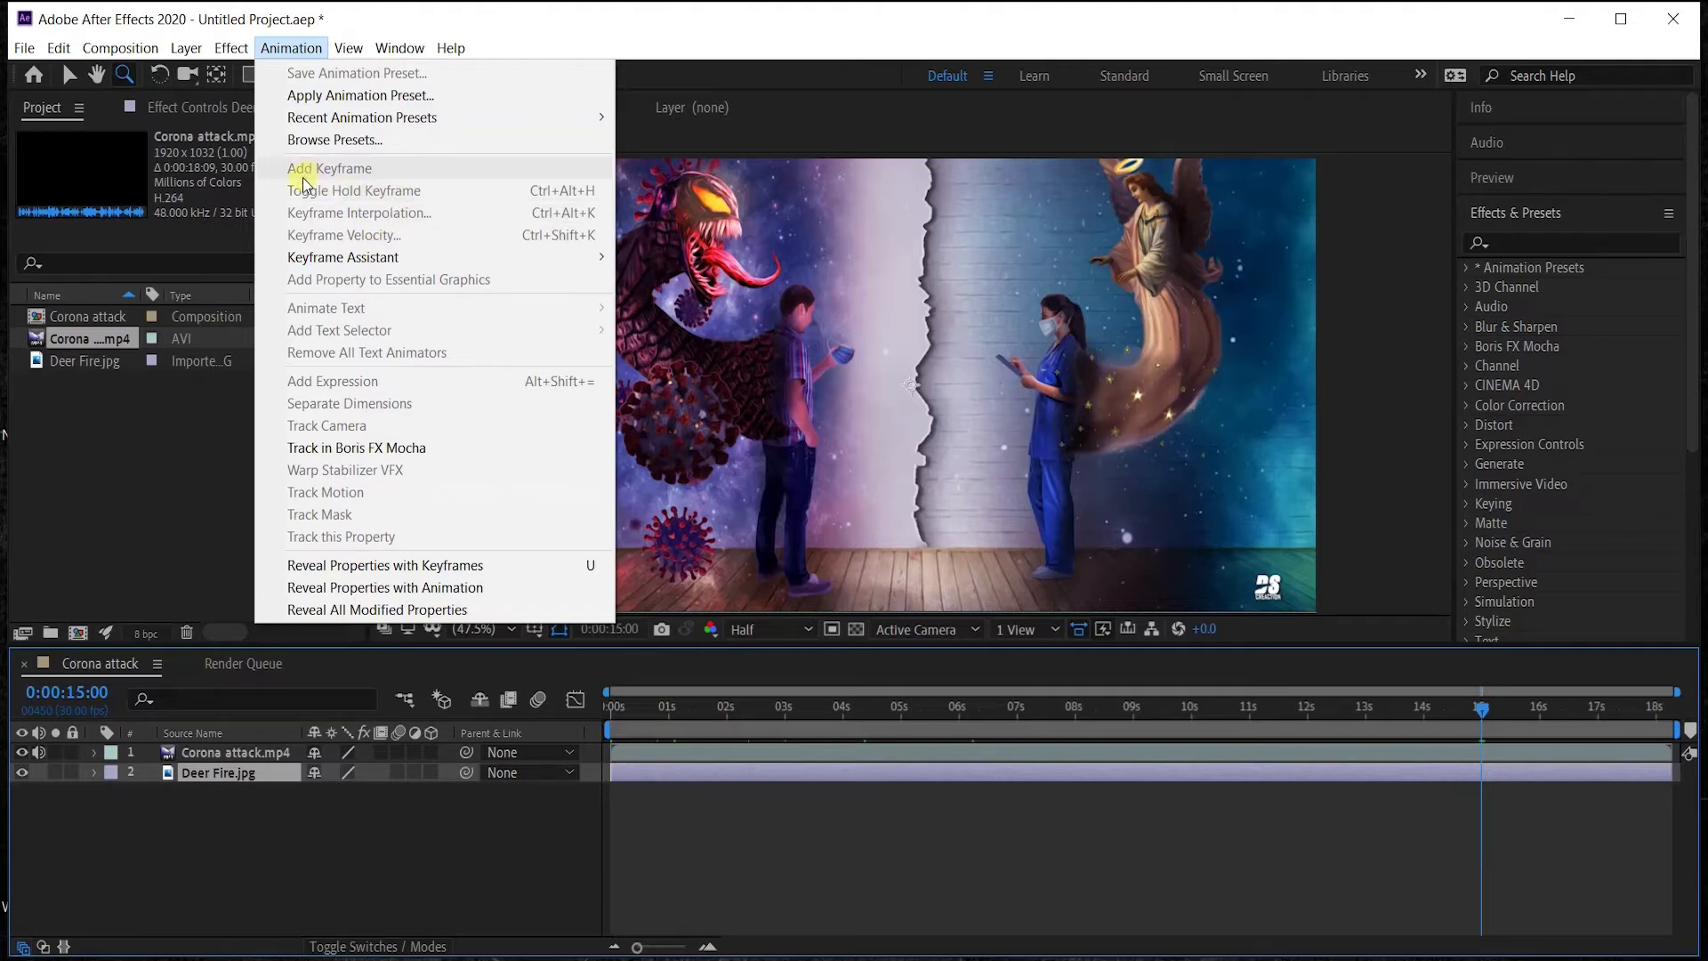
left_click(227, 779)
left_click(345, 53)
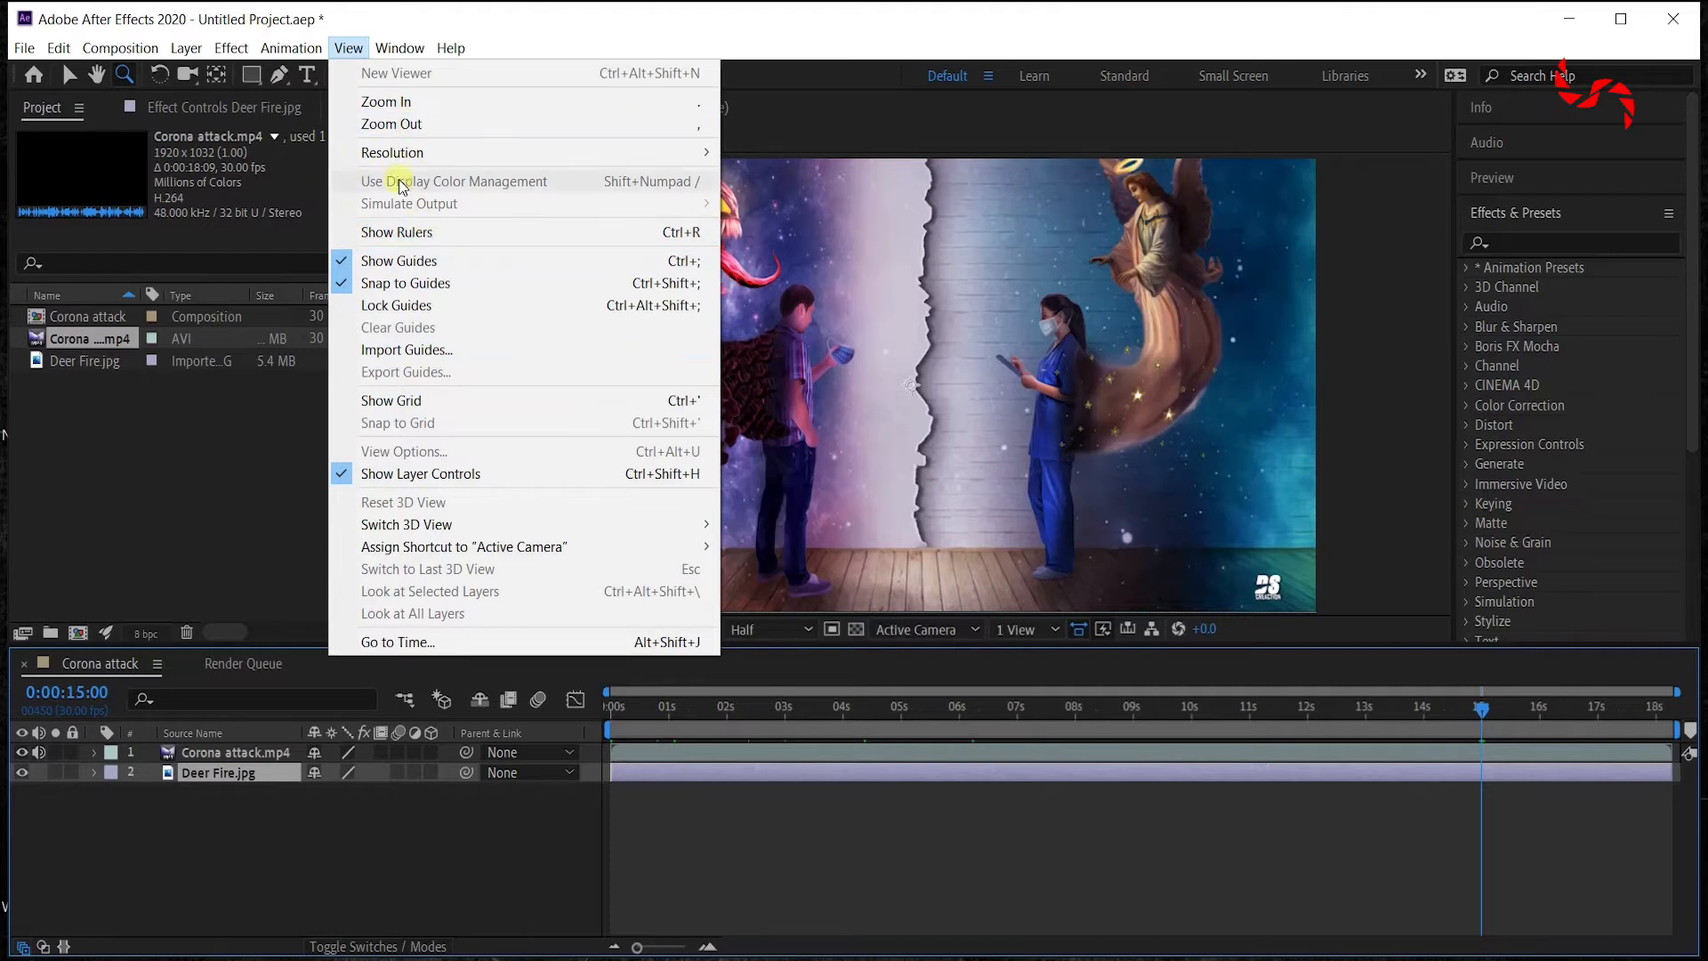
left_click(426, 51)
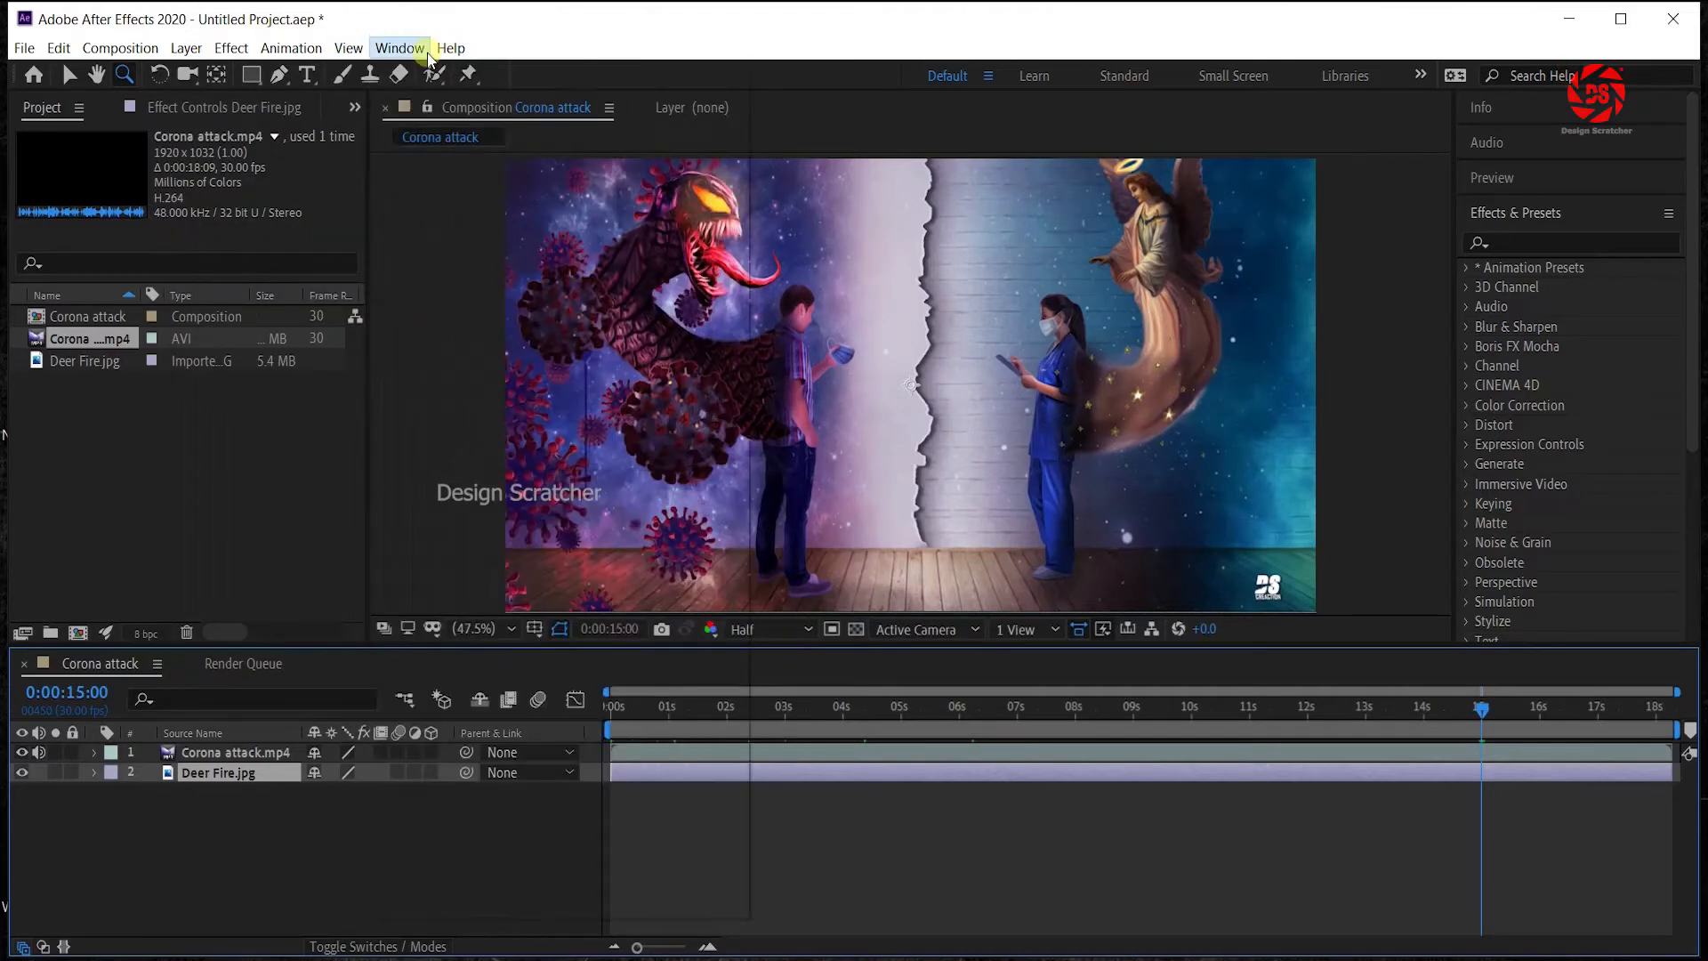
left_click(398, 50)
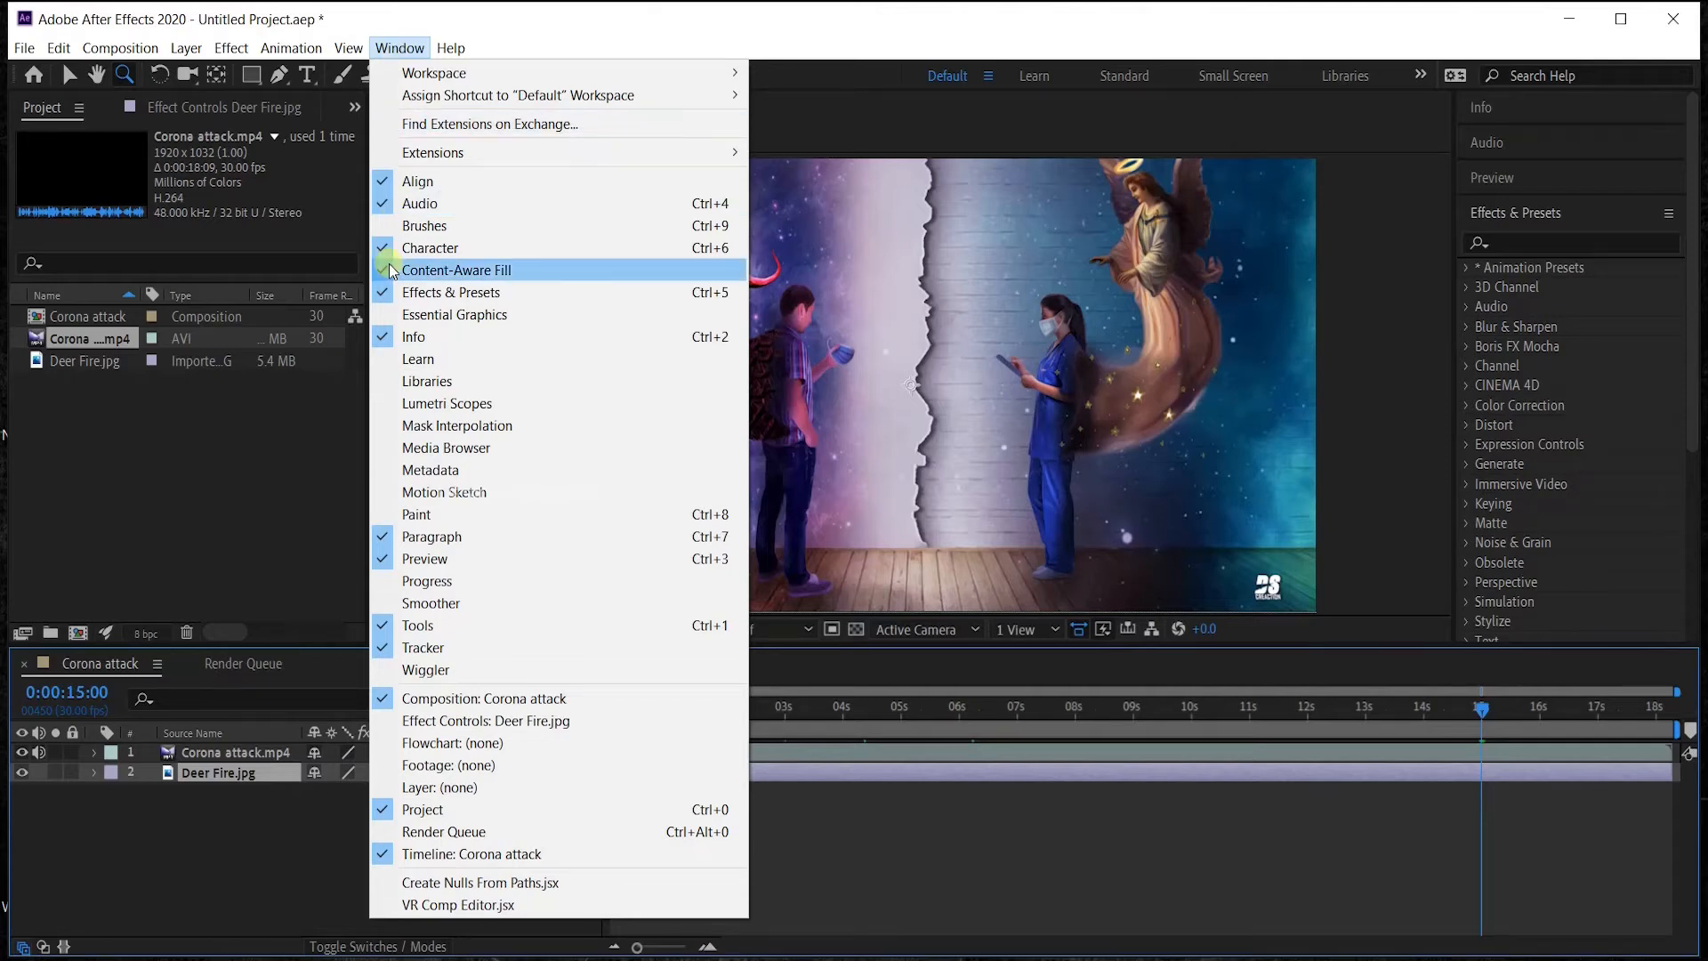
Show the effect controls for the Deer Fire.jpg layer and examine the Effects & Presets search field.
left_click(237, 461)
left_click(207, 105)
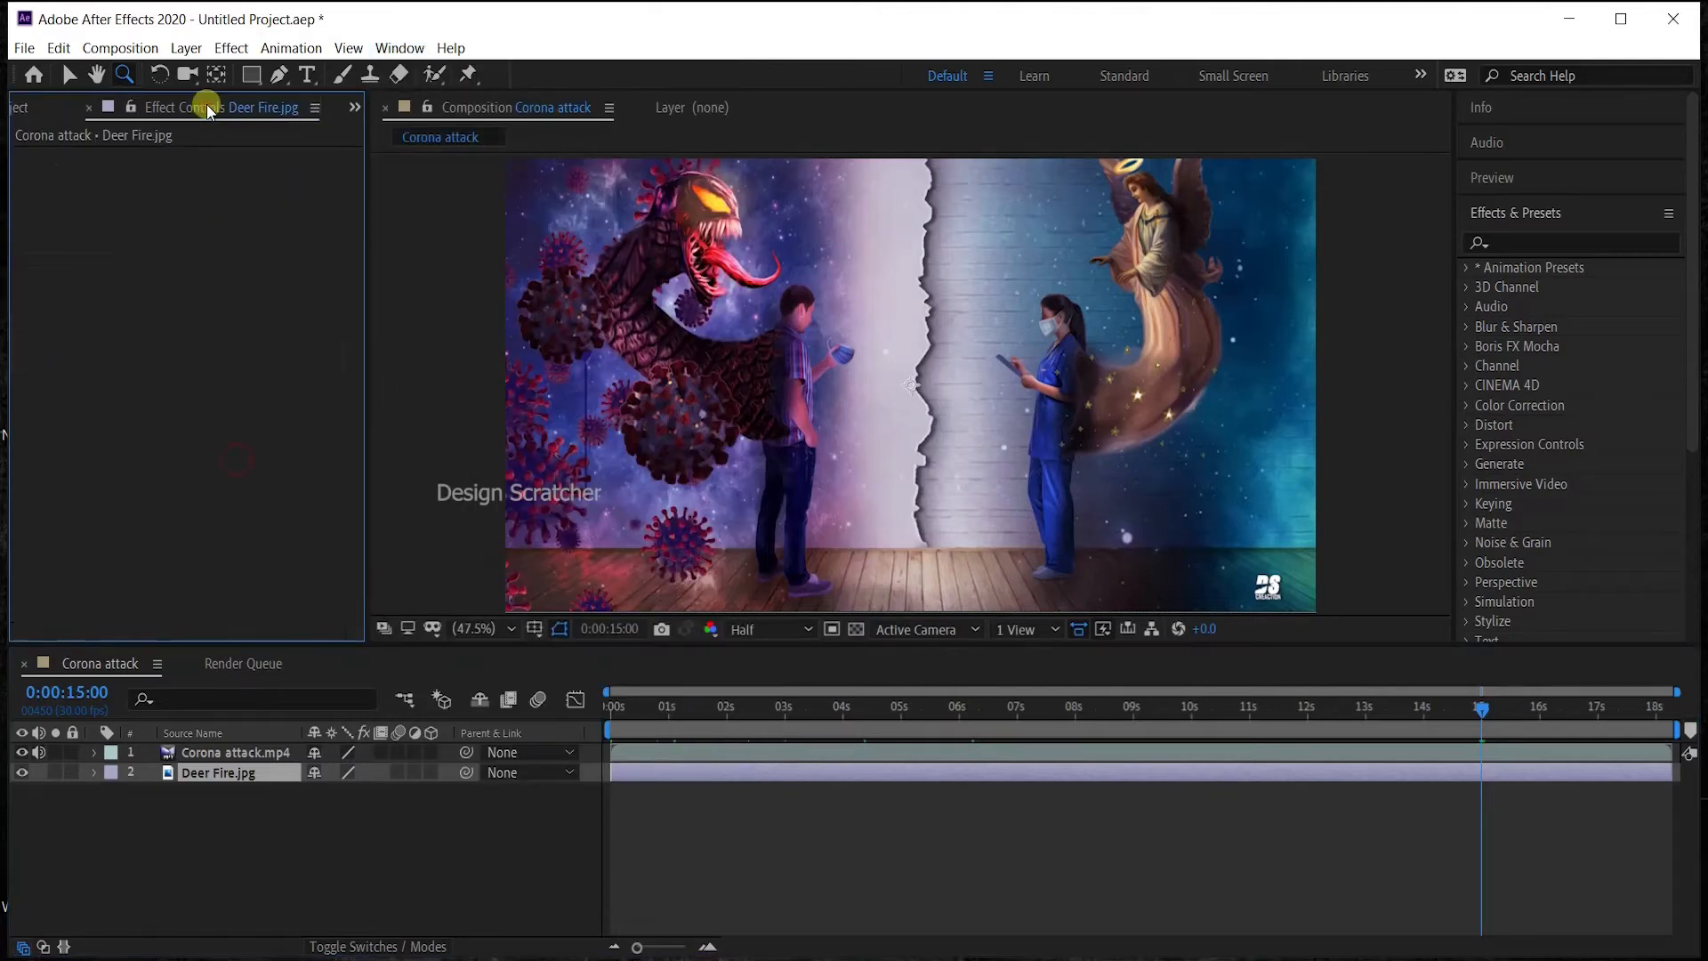
left_click(197, 753)
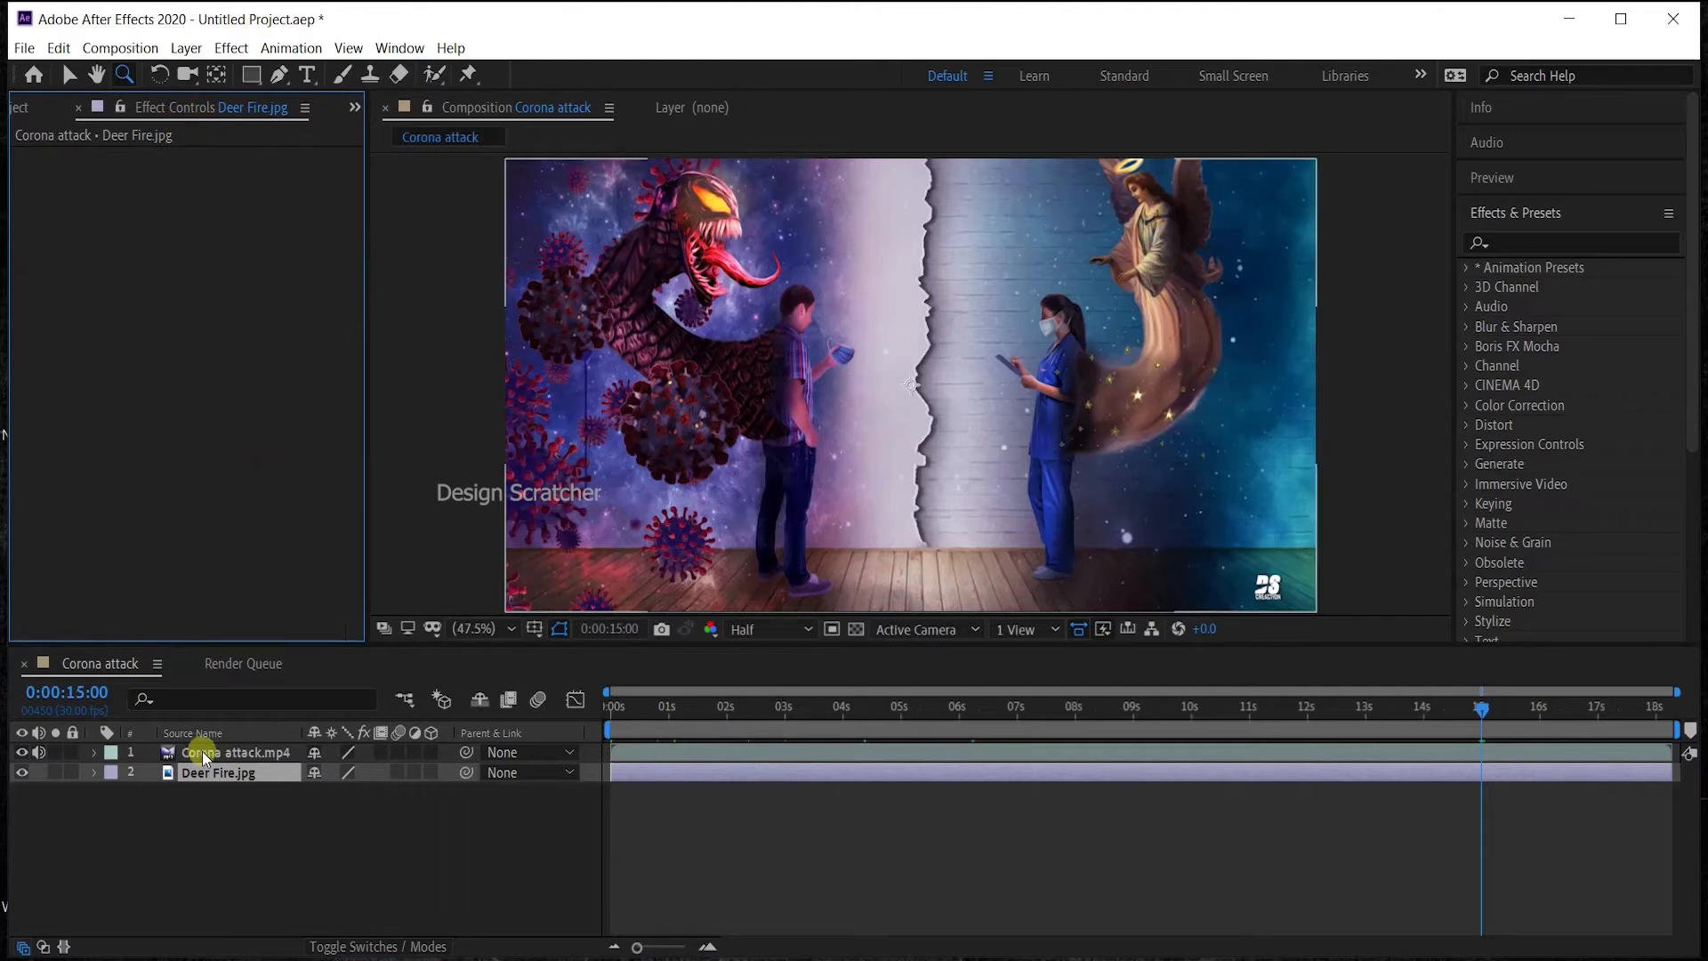
left_click(1508, 244)
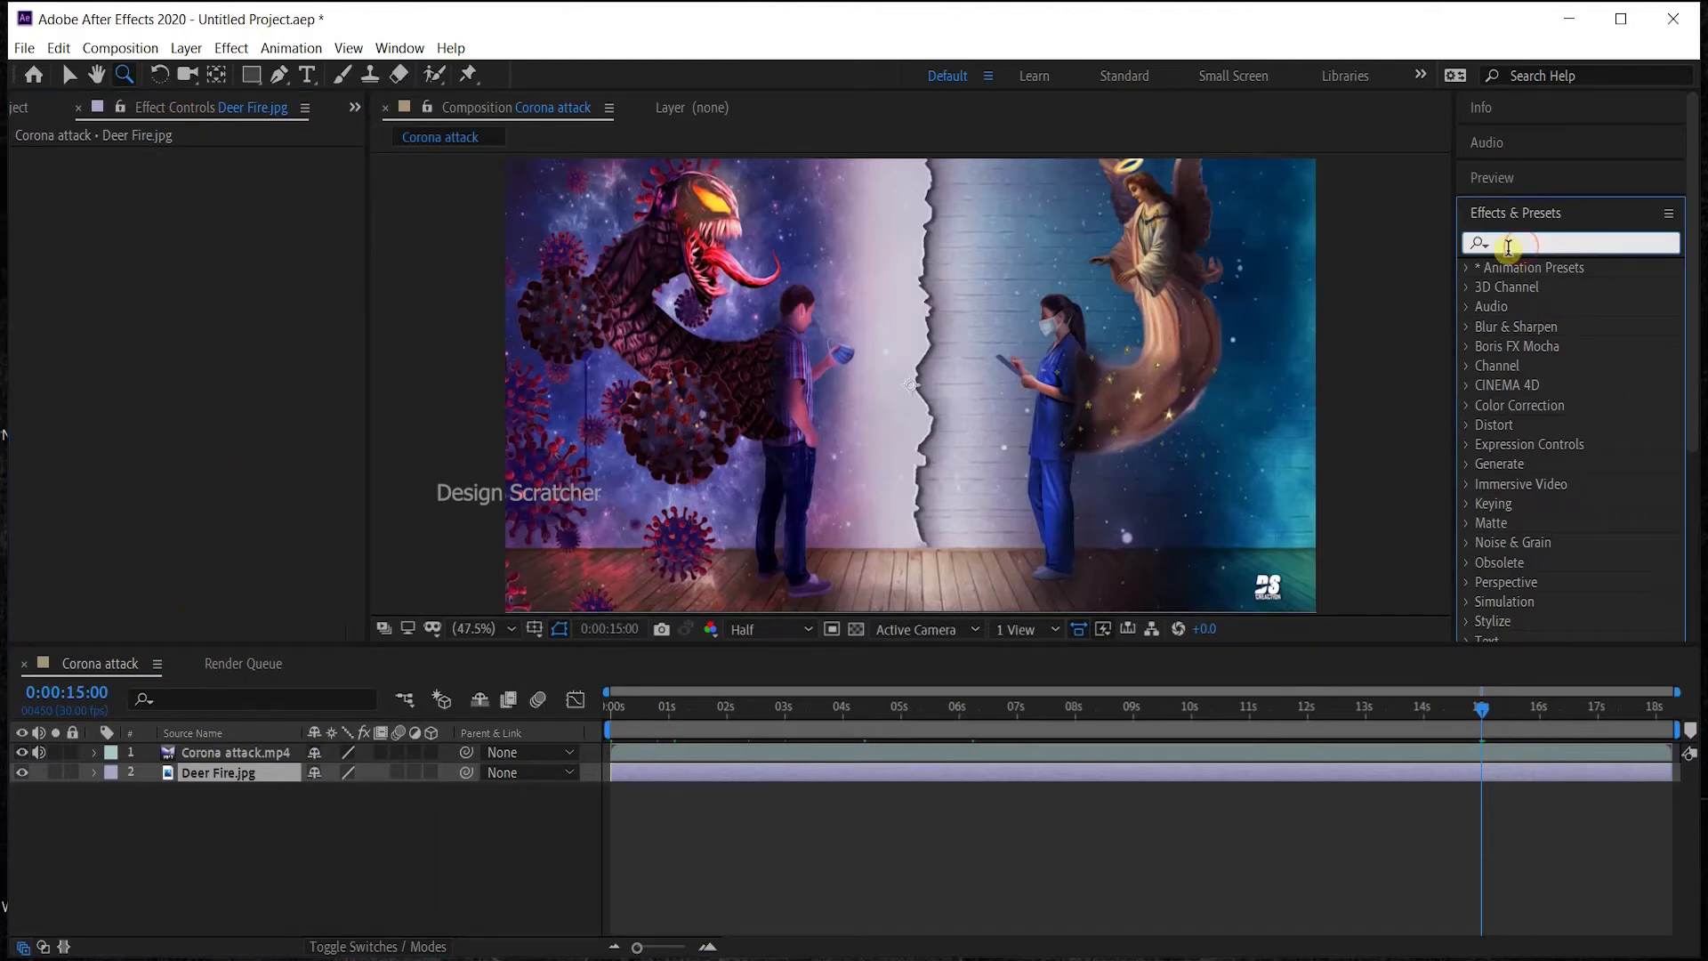
Apply the Curves color correction effect to the Corona attack.mp4 layer and raise the shadow end of its RGB curve.
left_click(231, 48)
left_click(210, 753)
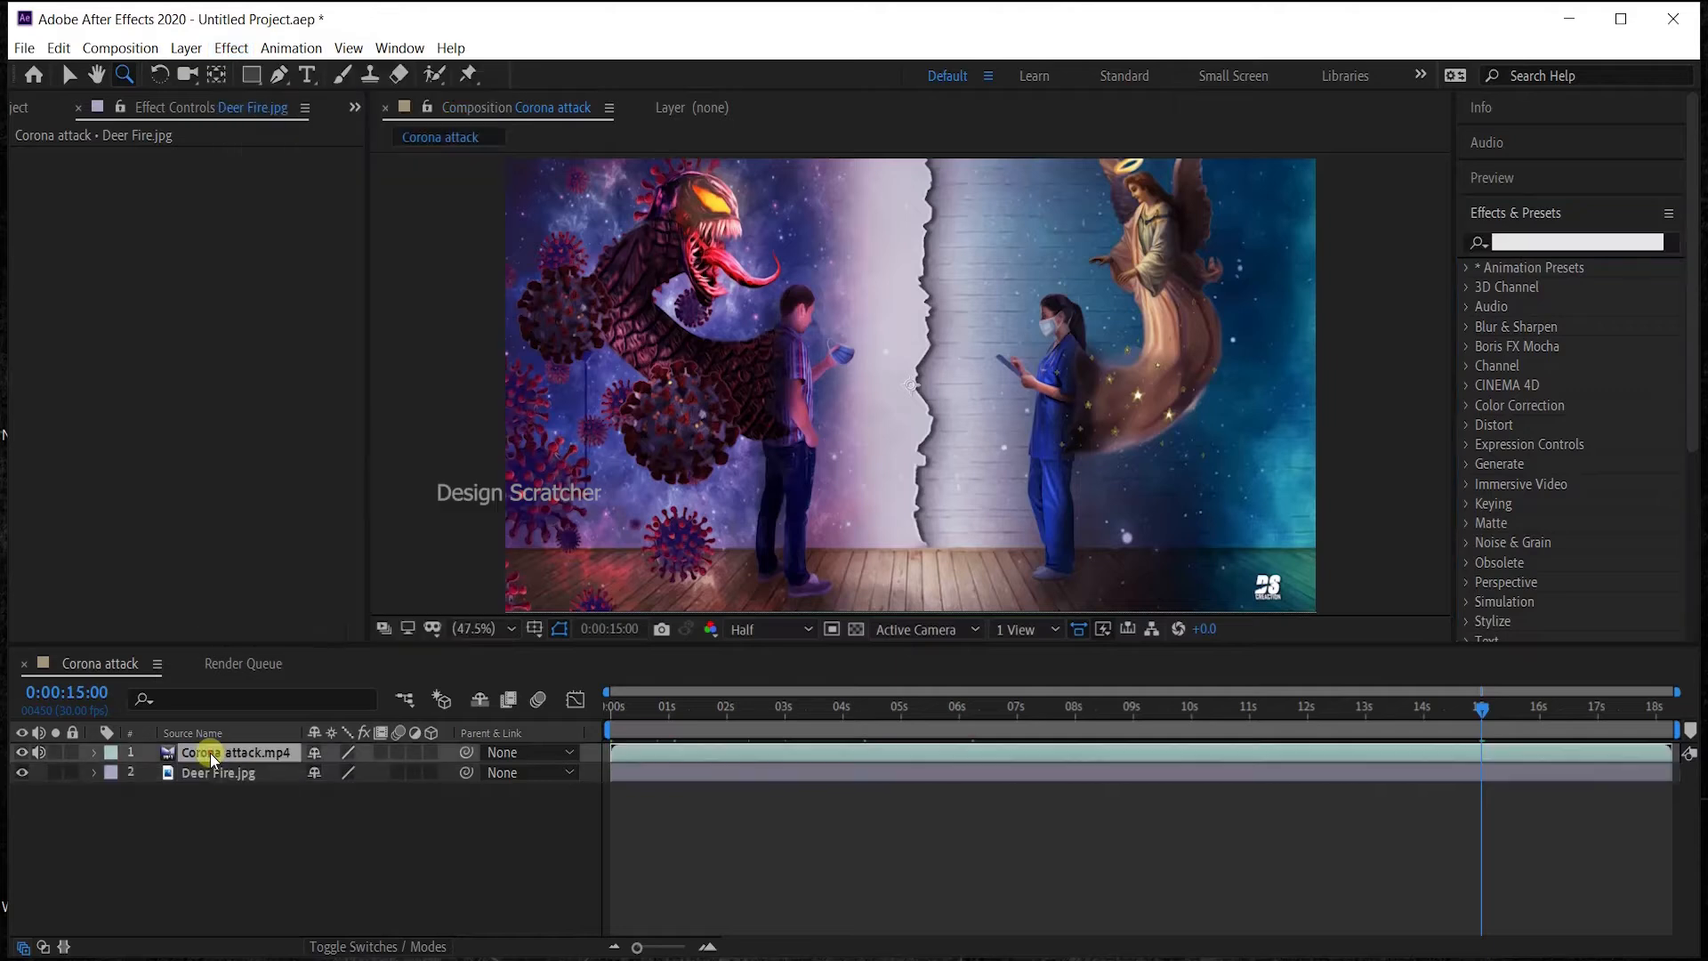
left_click(231, 48)
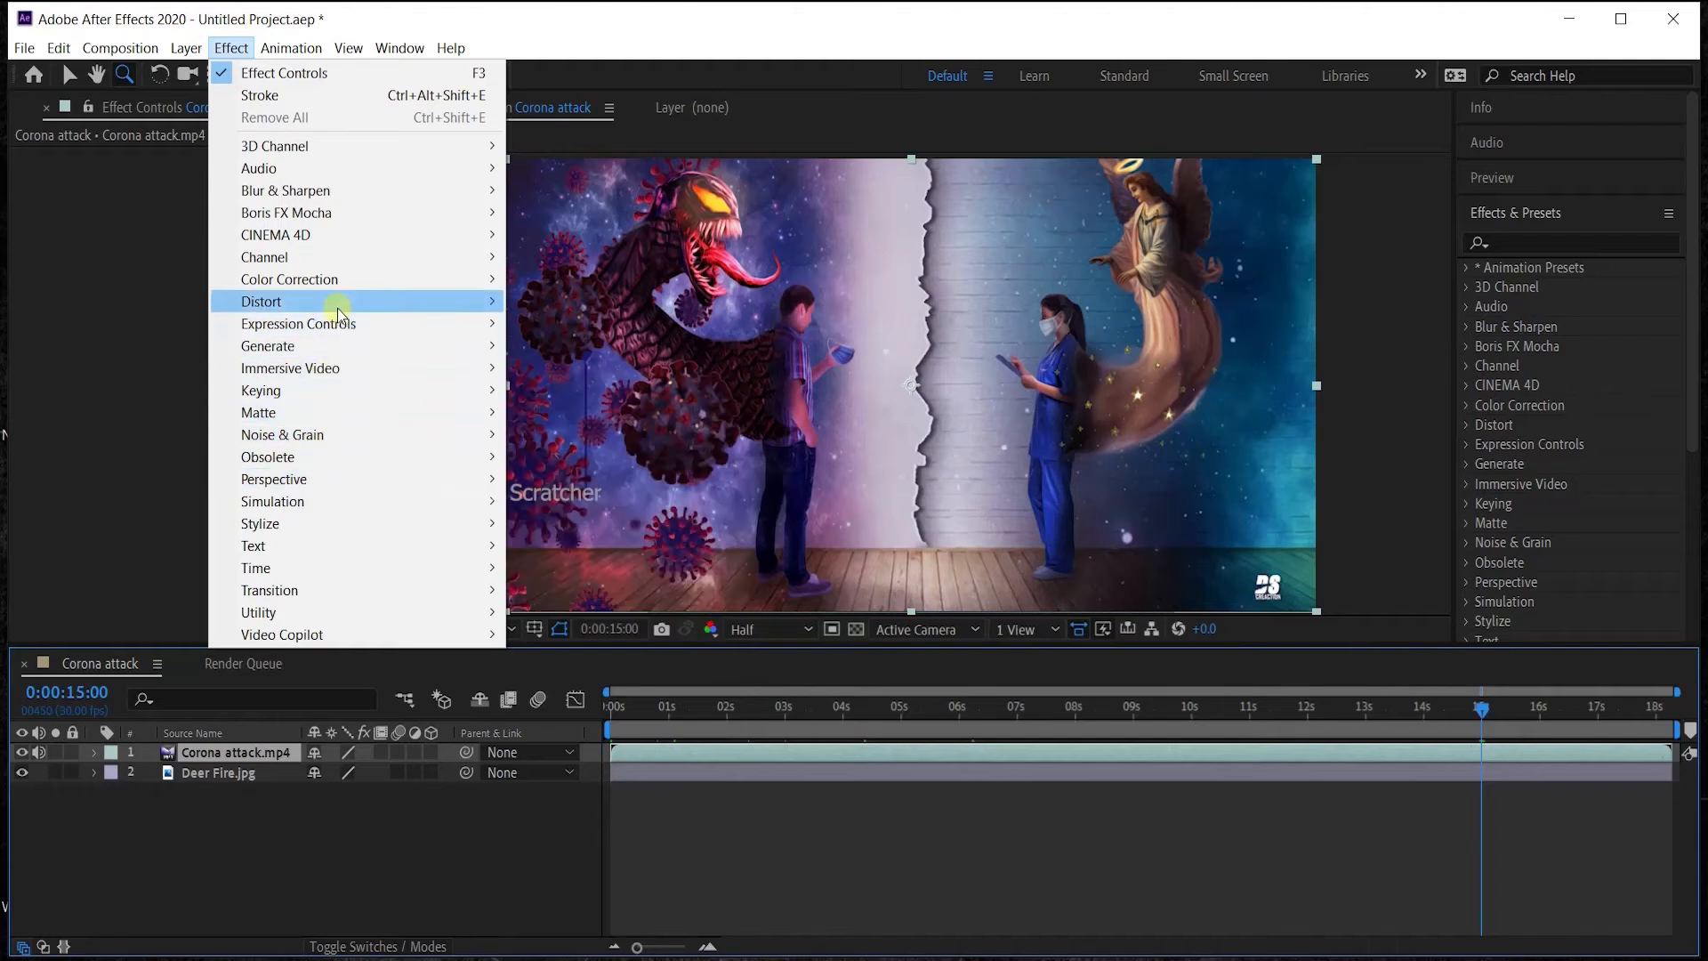
mouse_move(339, 281)
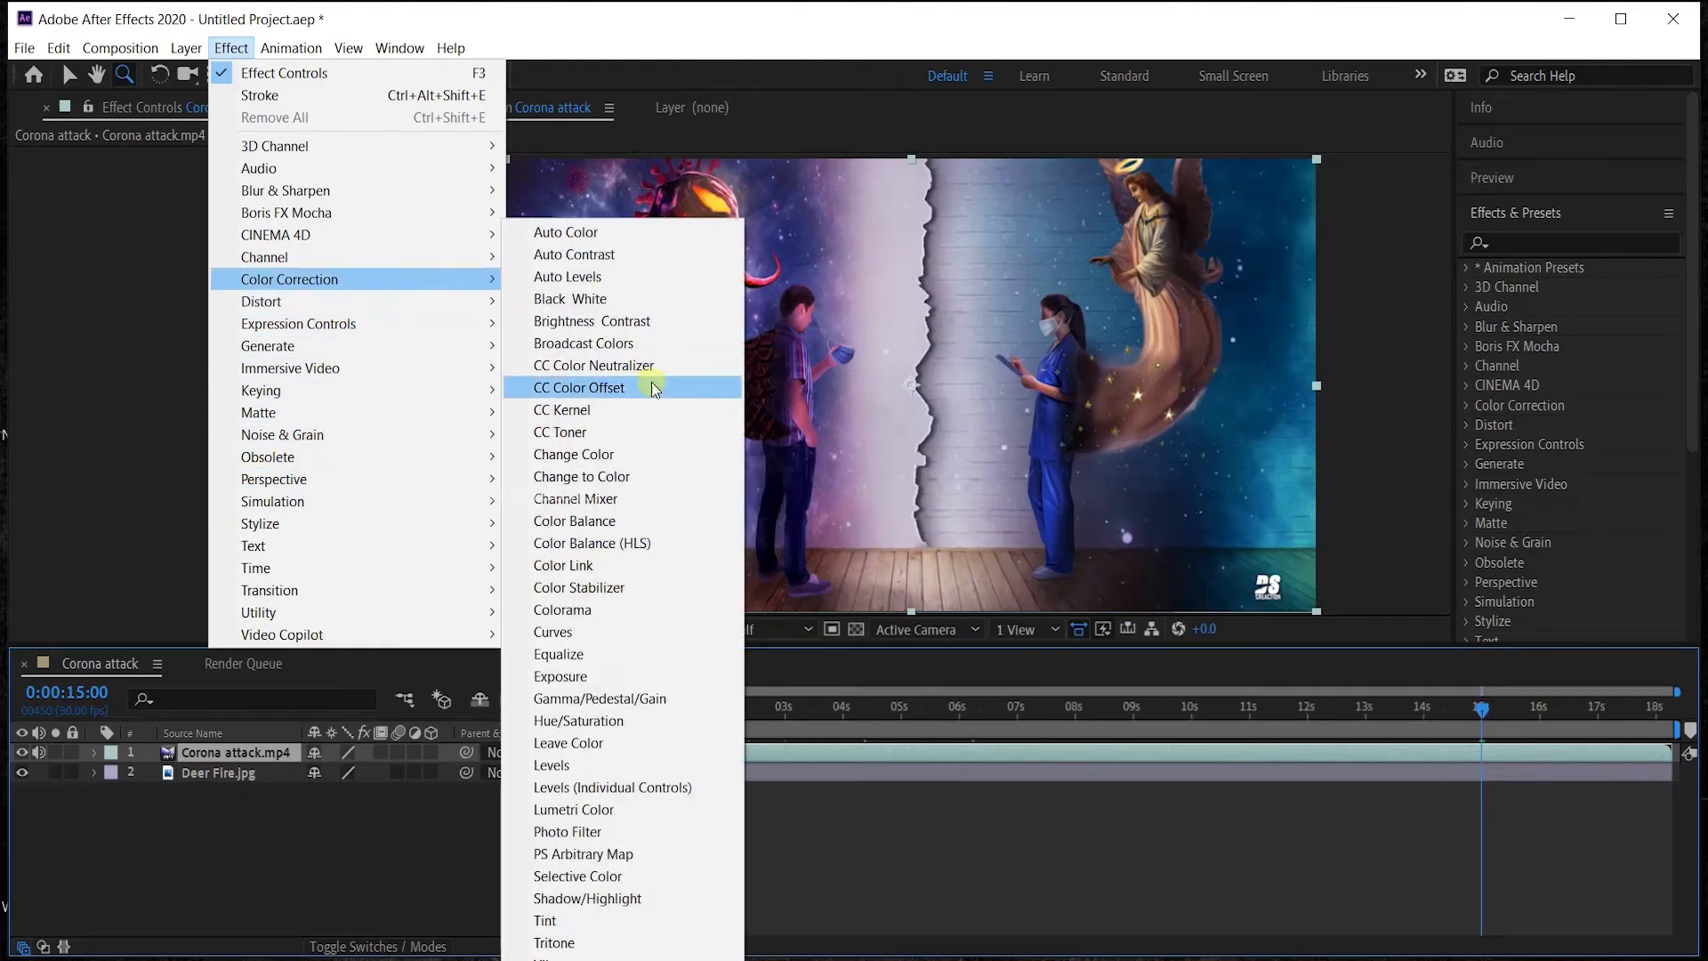
left_click(579, 632)
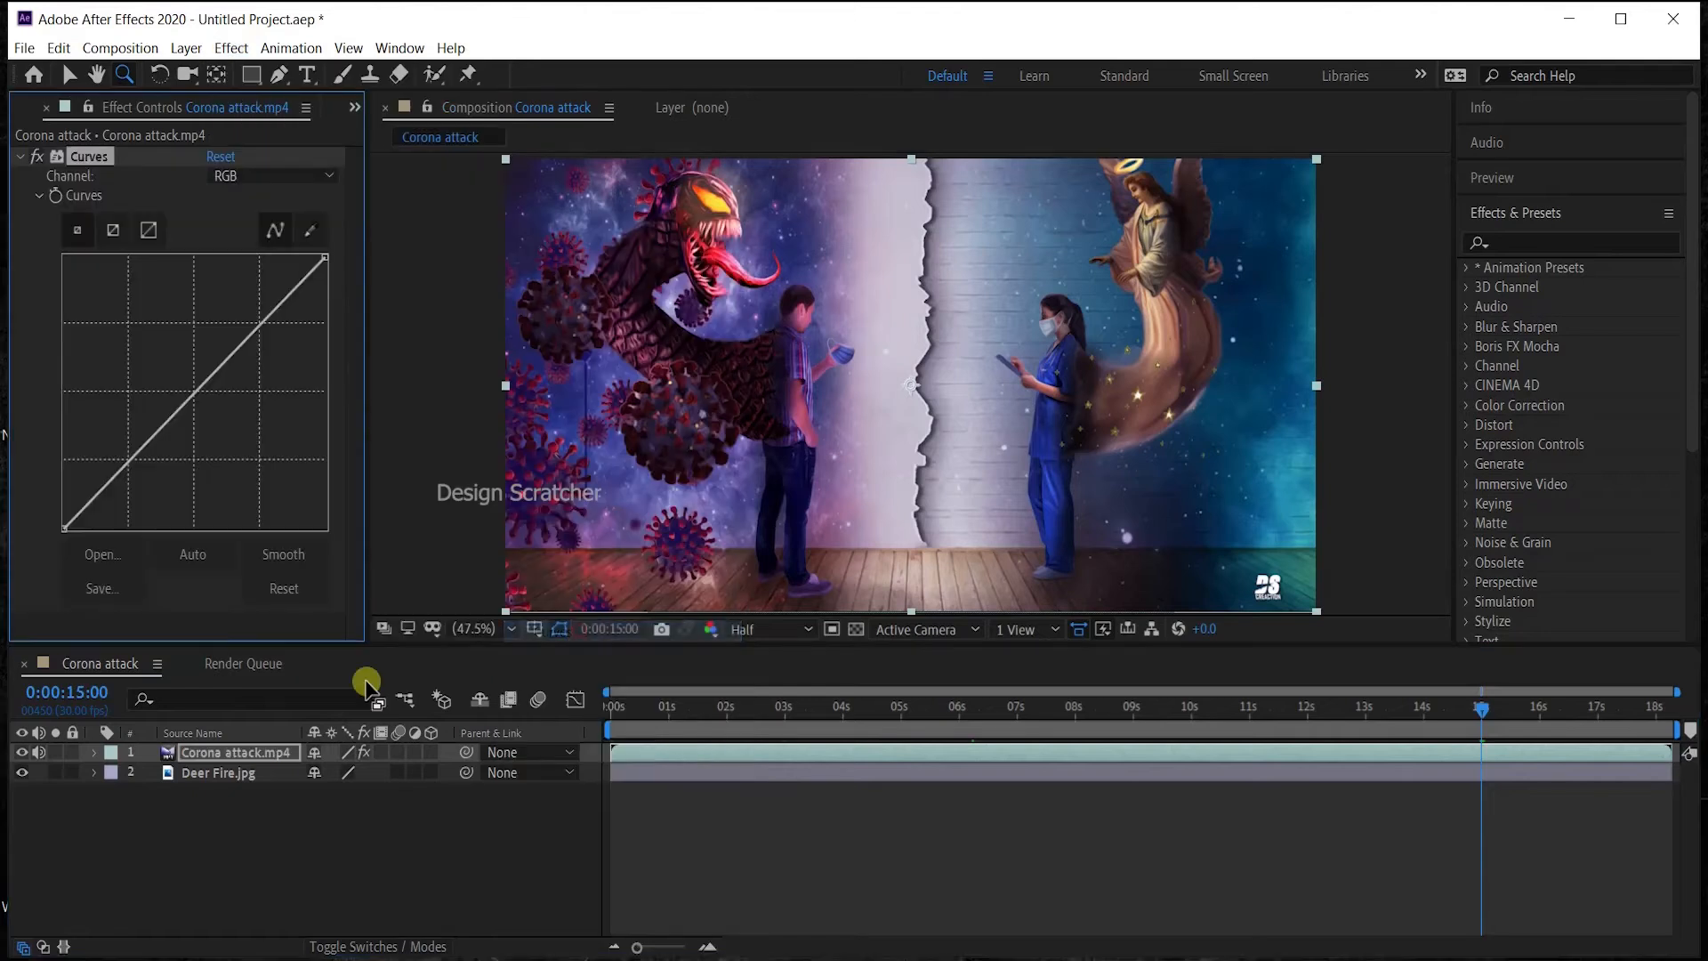
left_click_drag(64, 528, 65, 480)
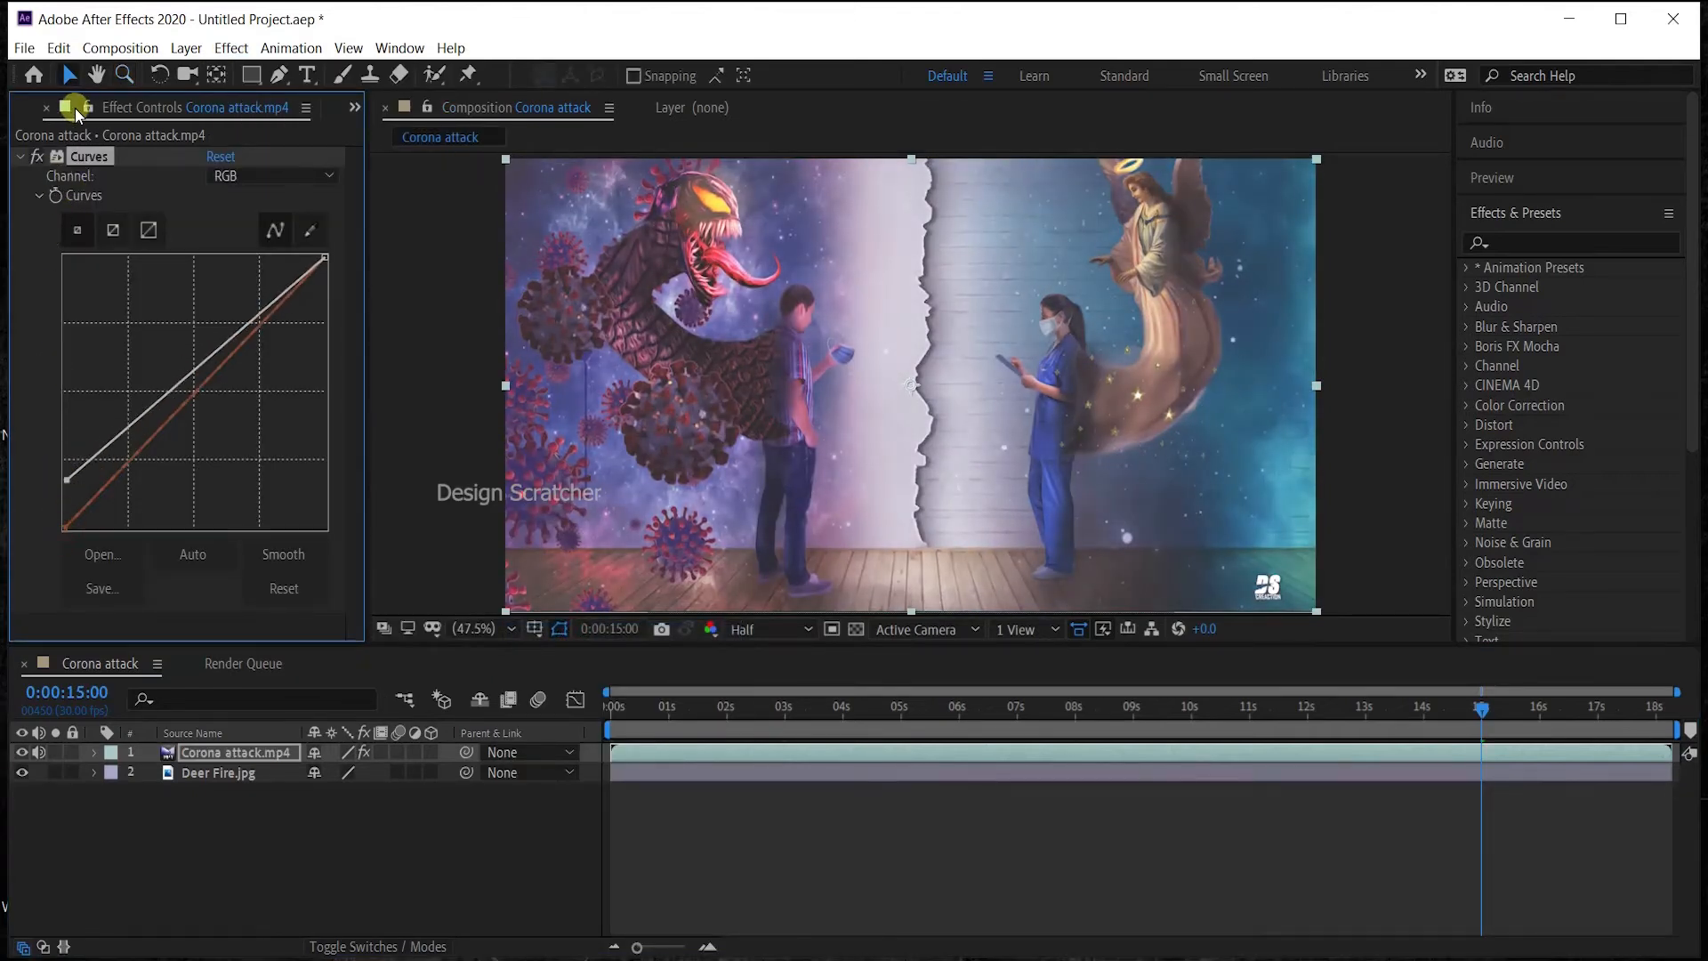
Close the Effect Controls panel and reopen it for the Corona attack.mp4 layer.
left_click(46, 109)
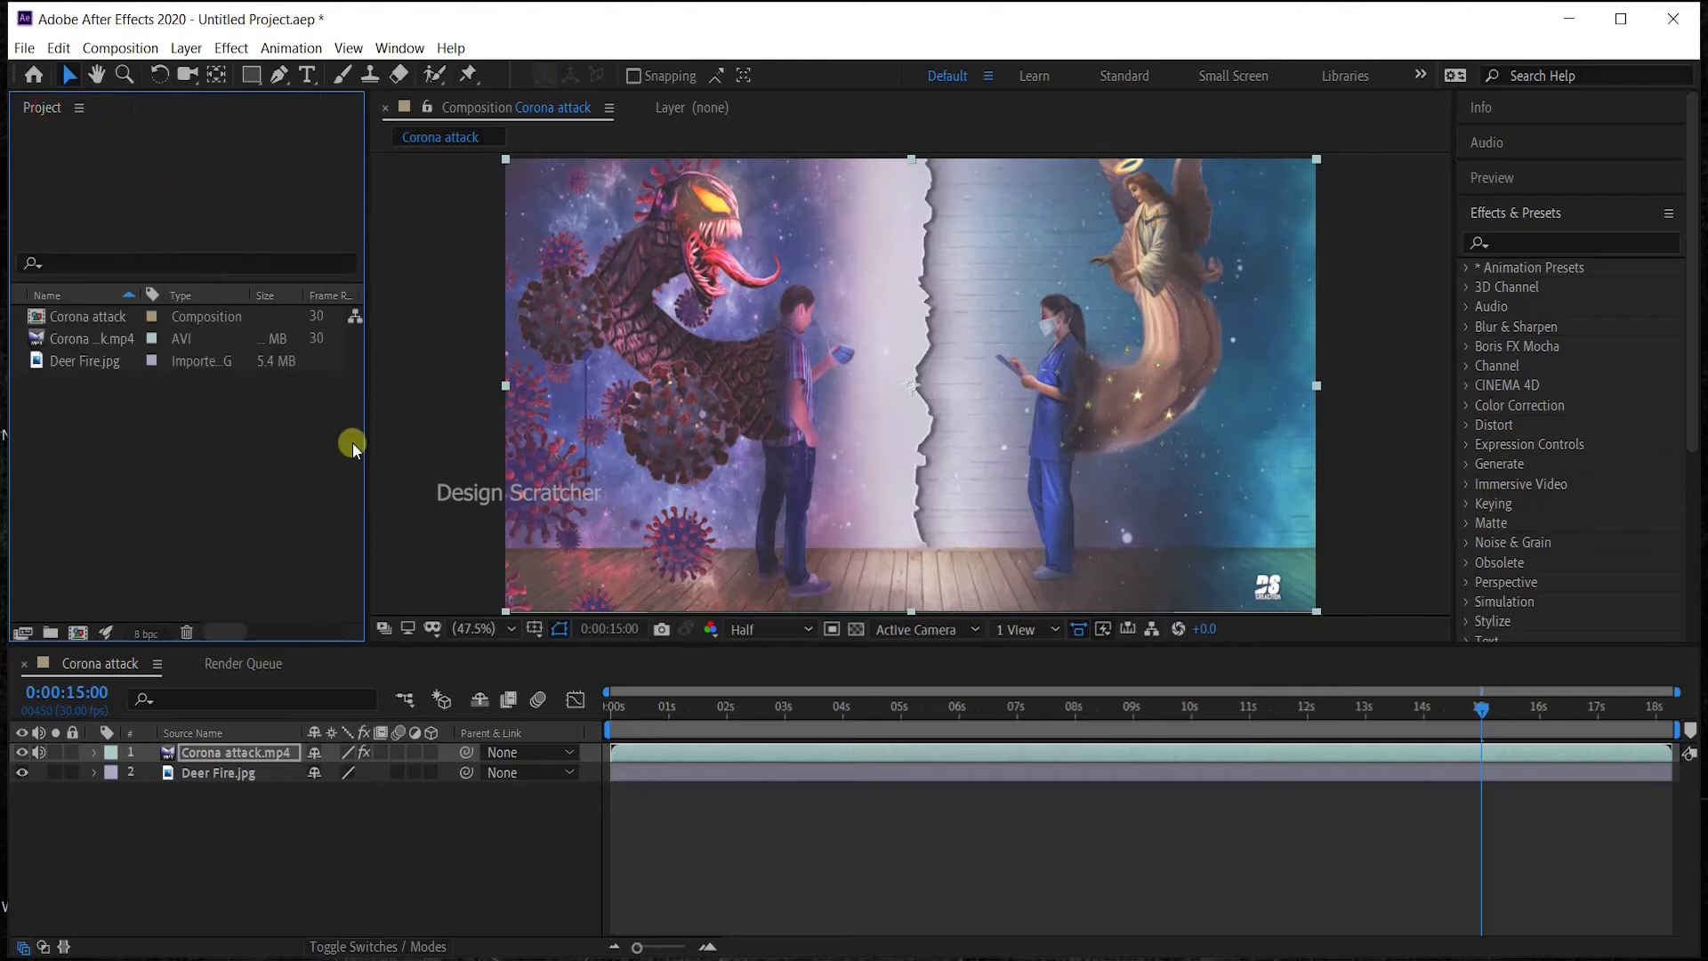
left_click(244, 904)
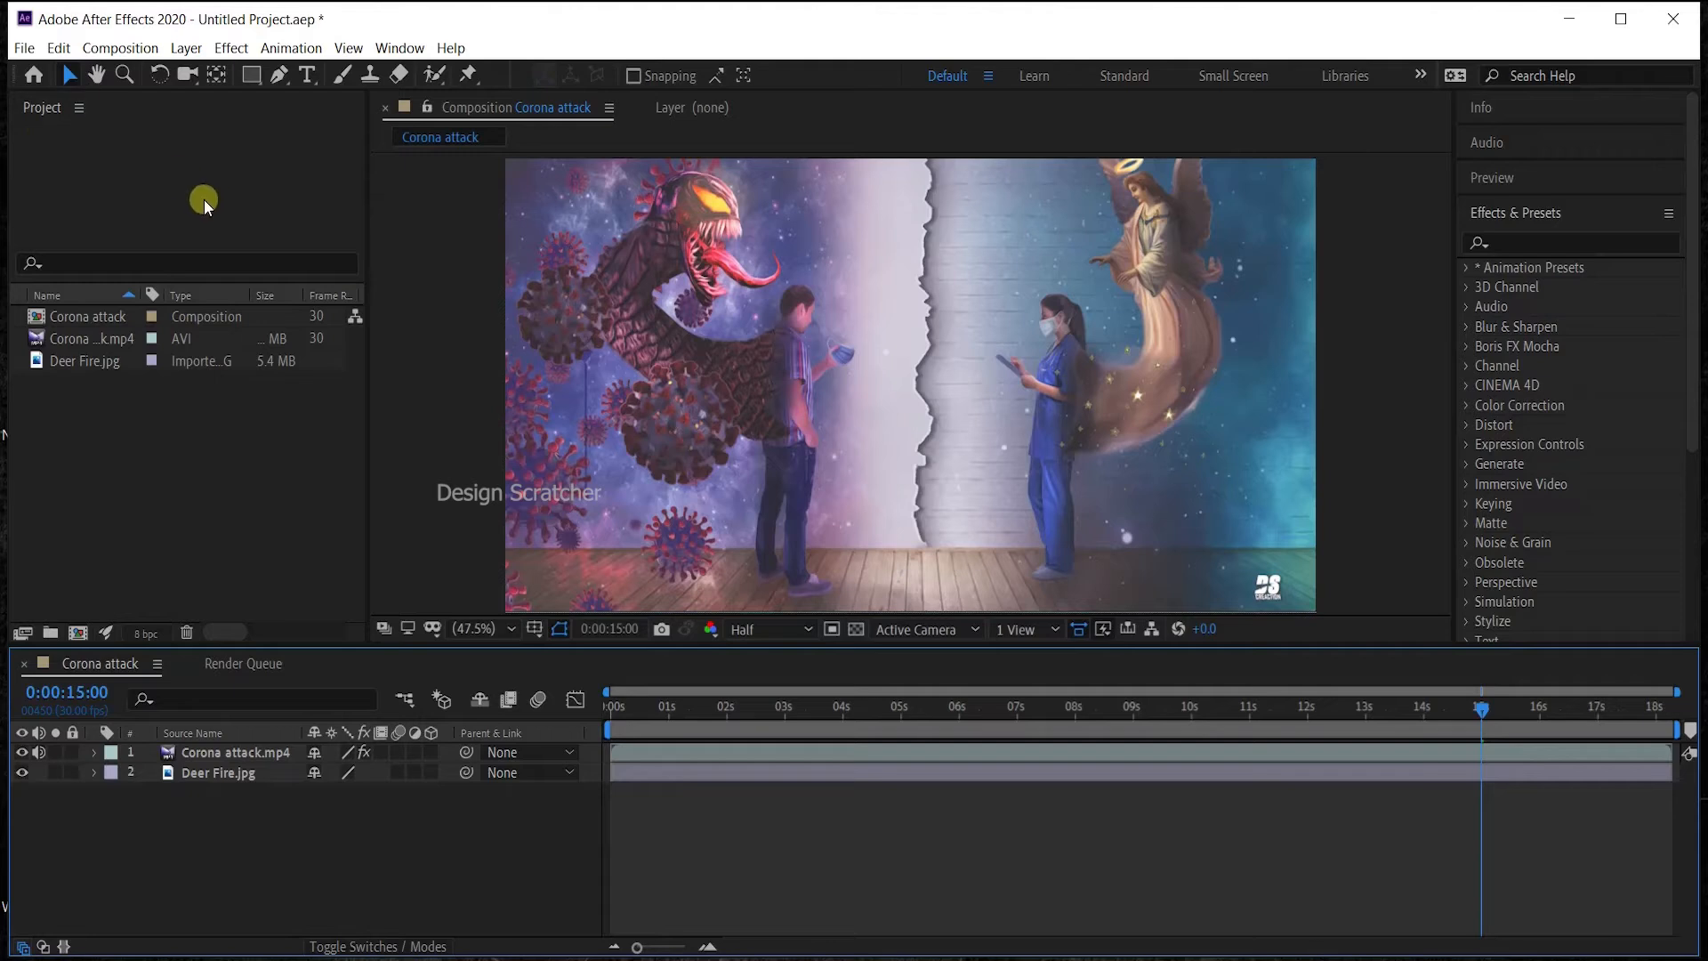
left_click(196, 752)
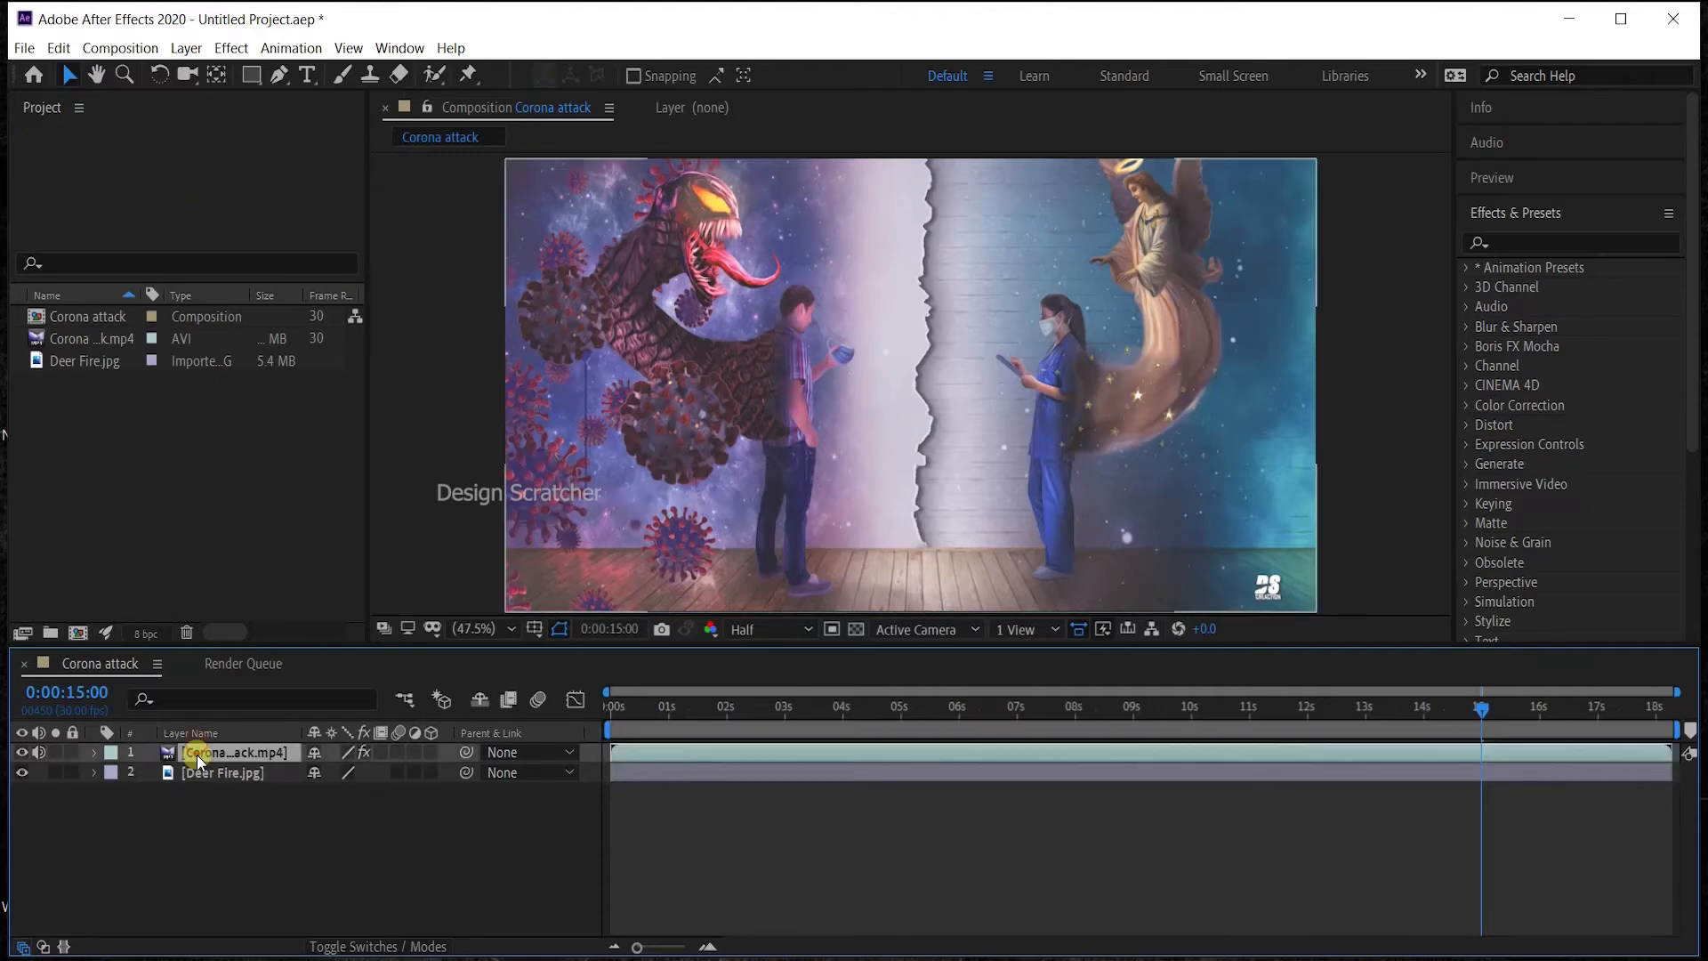
left_click(400, 48)
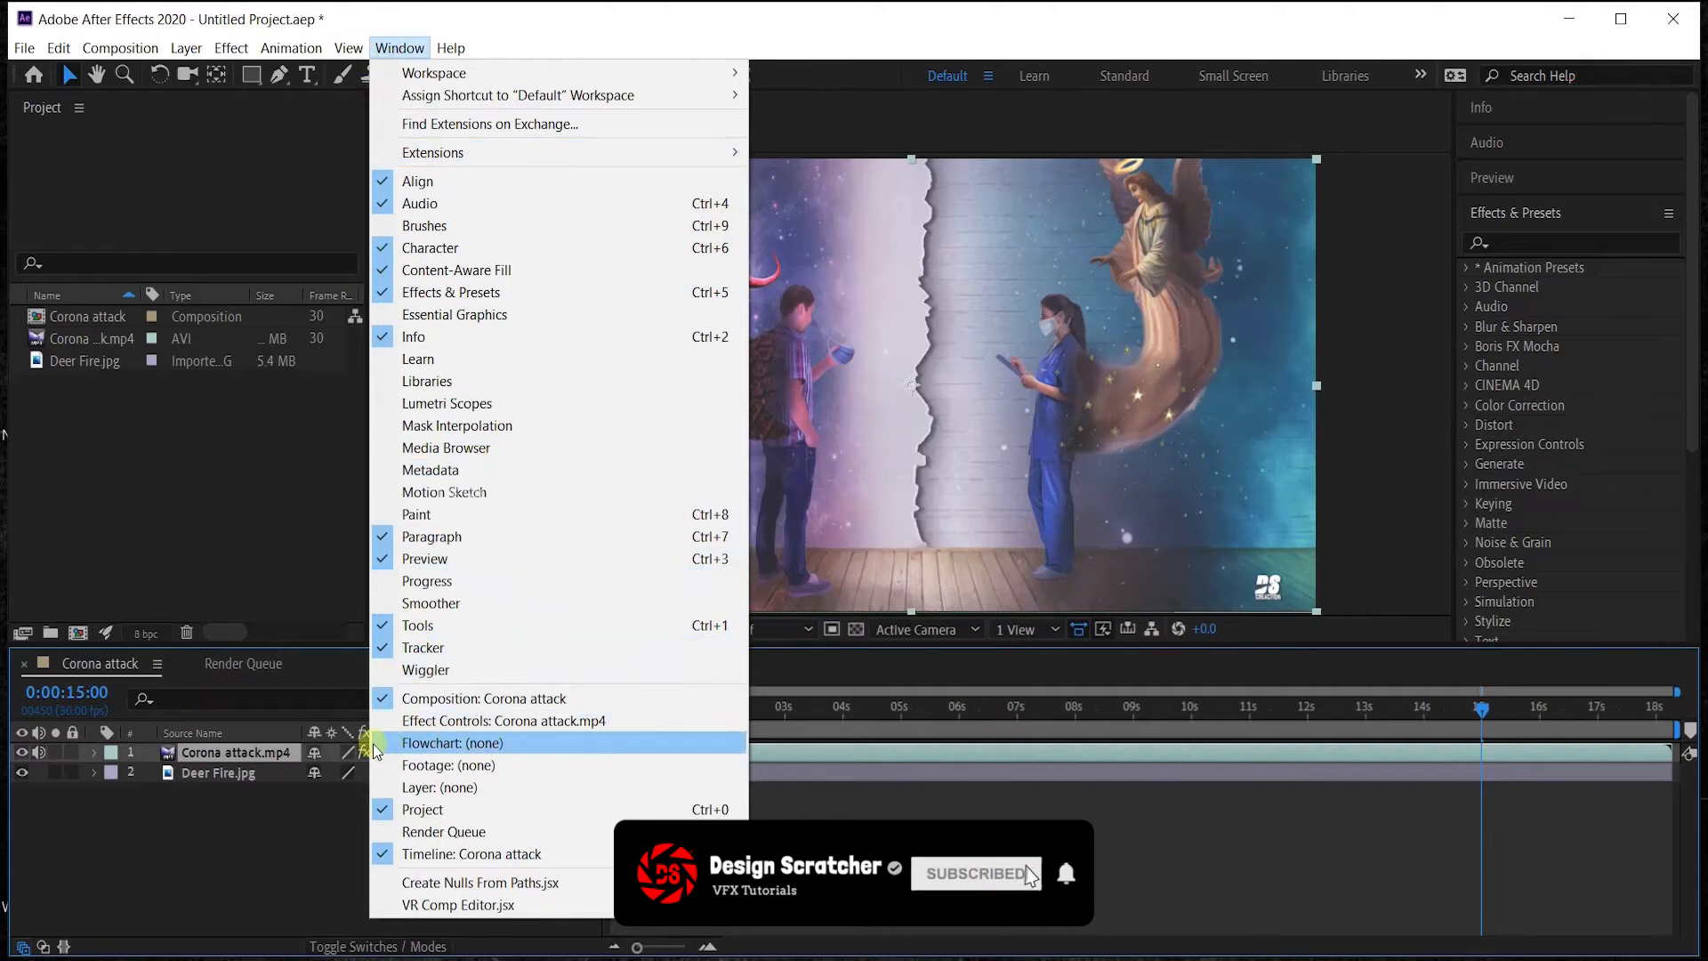
left_click(589, 725)
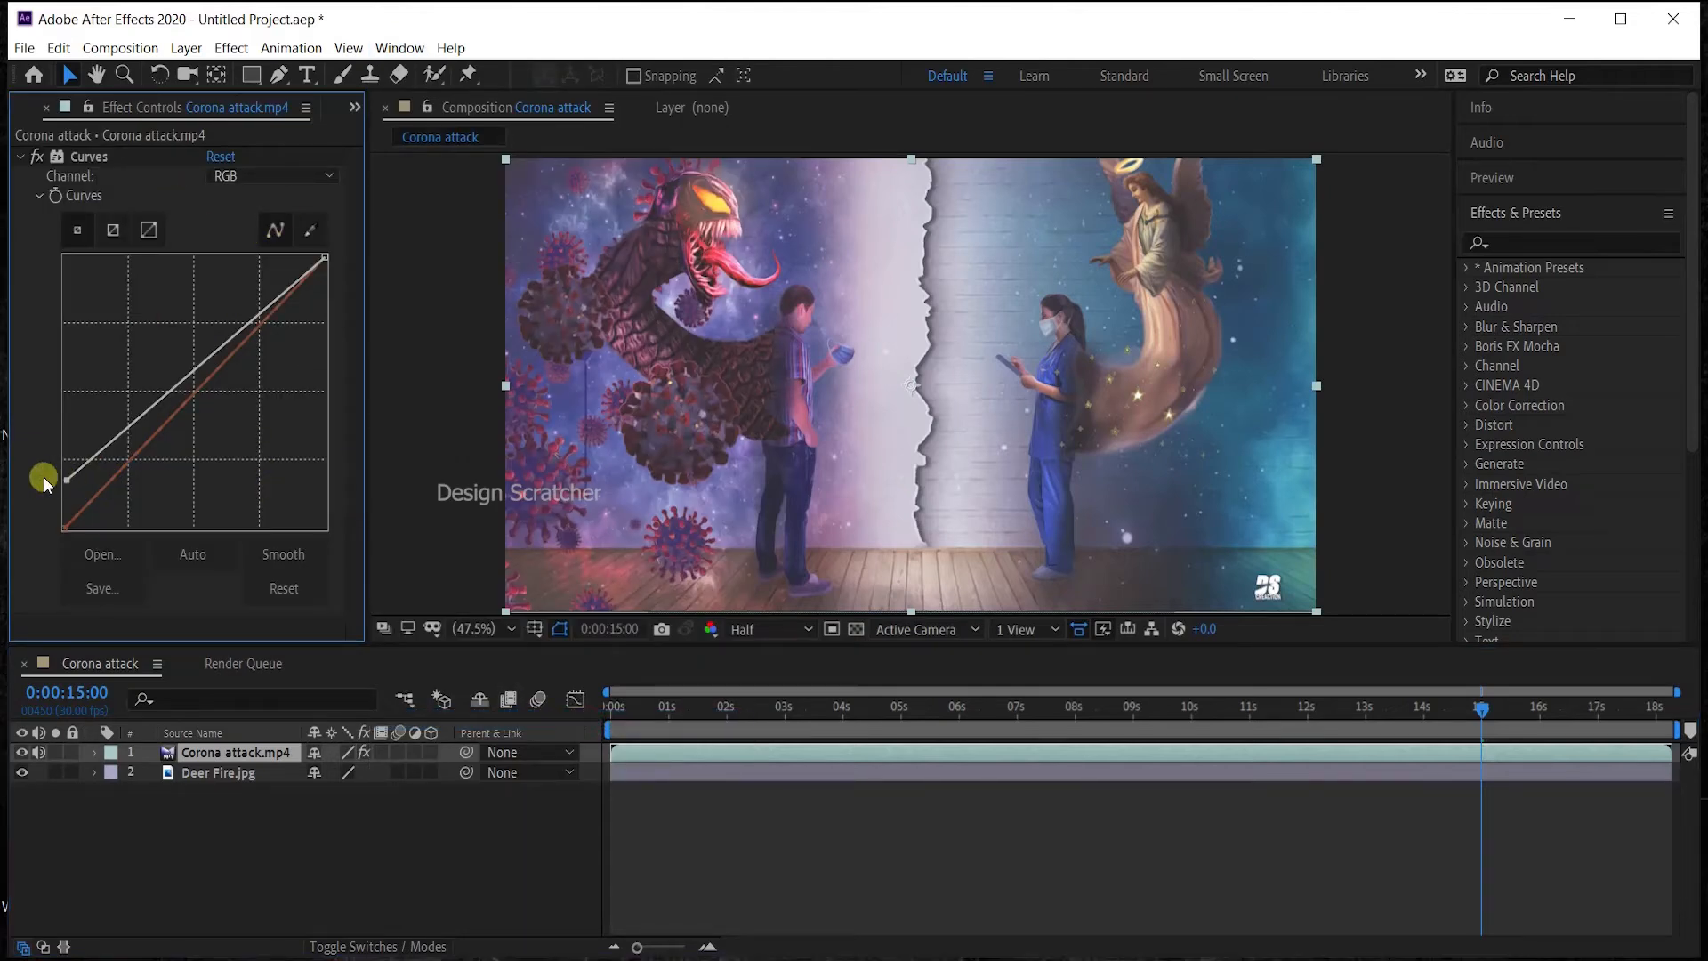
Examine the list of available panels alongside the docked ones, such as Align, Character, Paragraph and Tracker.
left_click(400, 48)
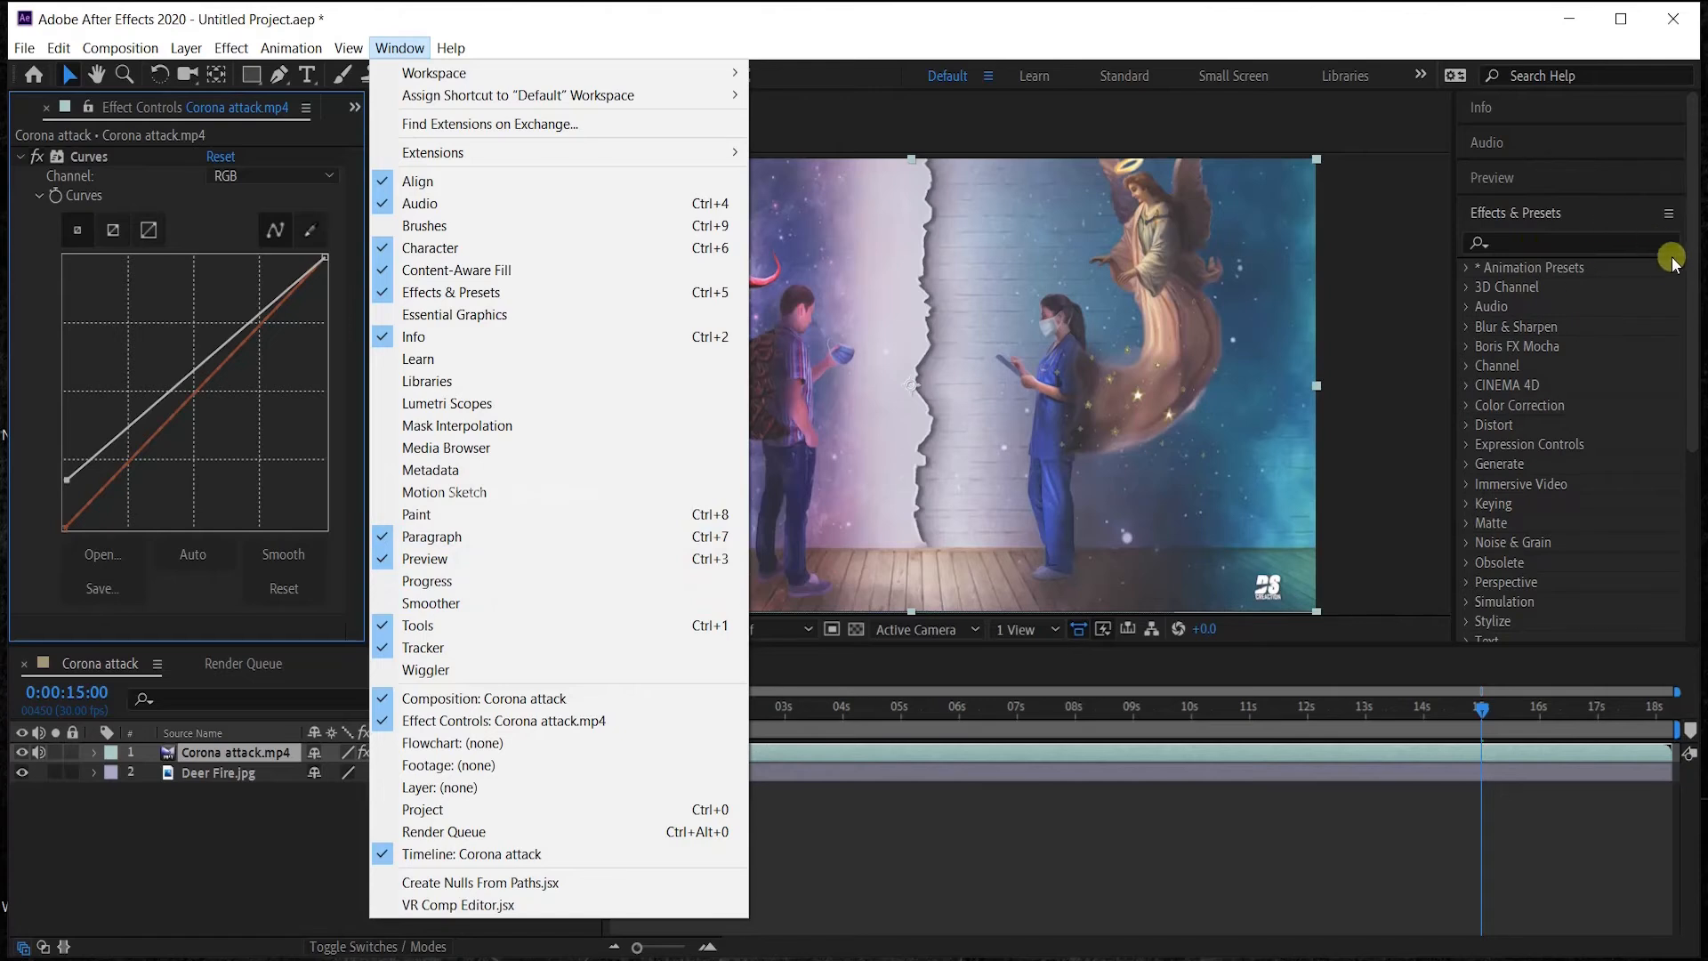
left_click_drag(1693, 266, 1699, 472)
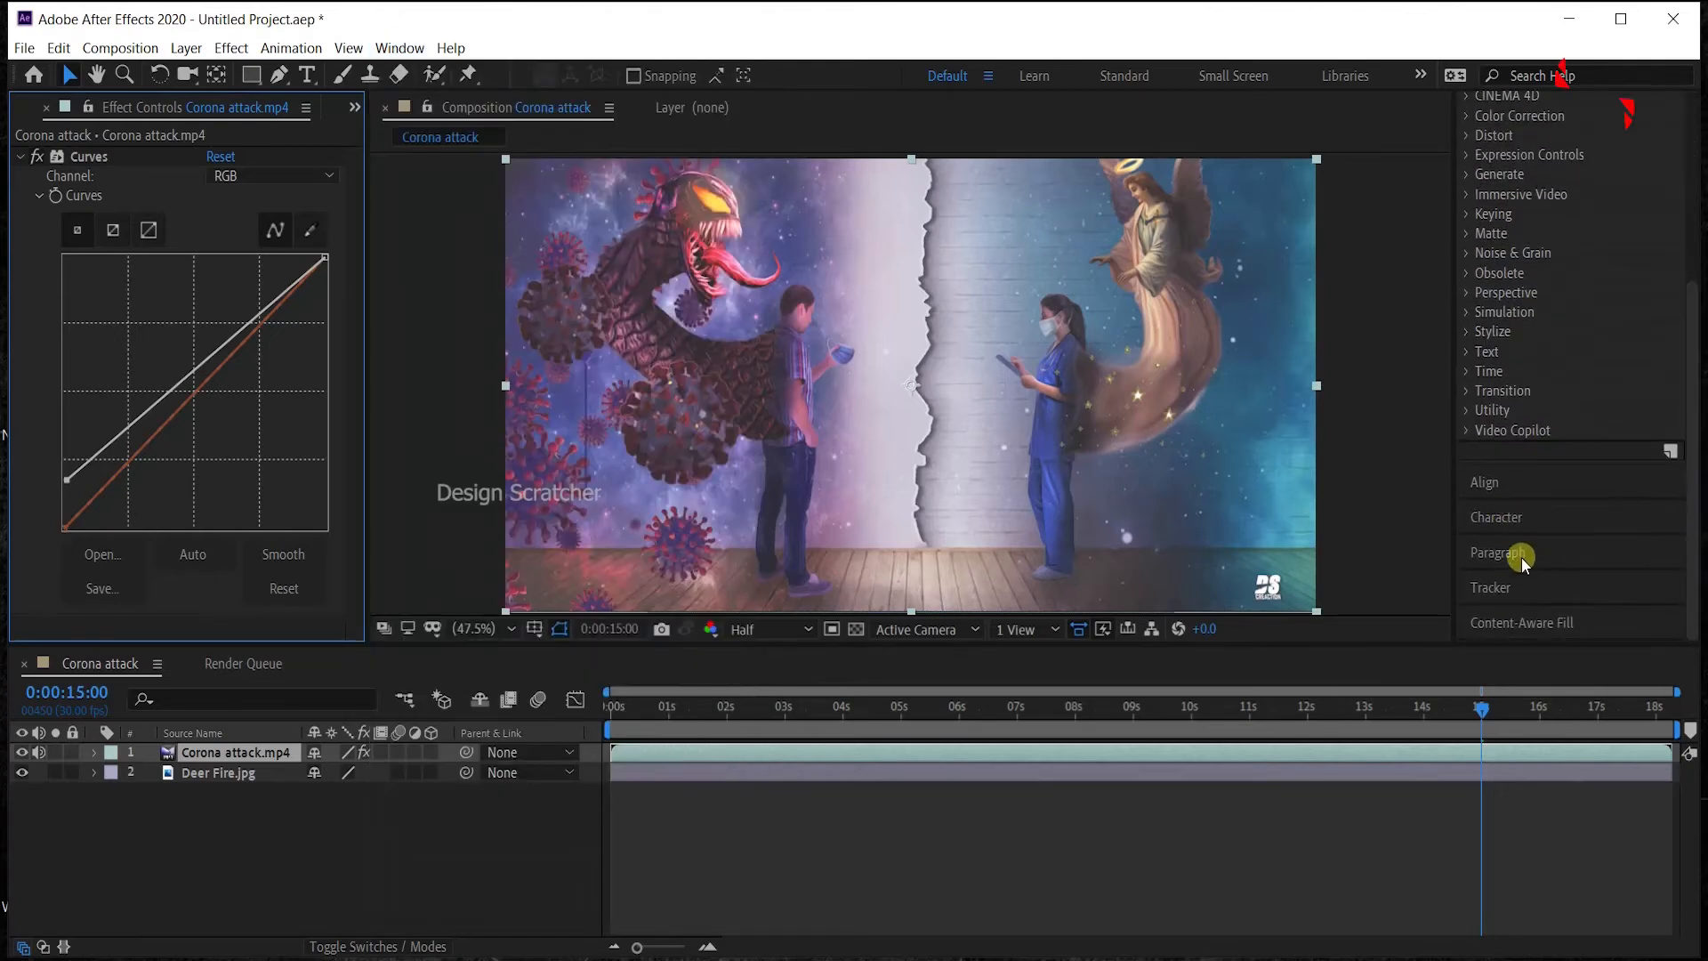
left_click(391, 49)
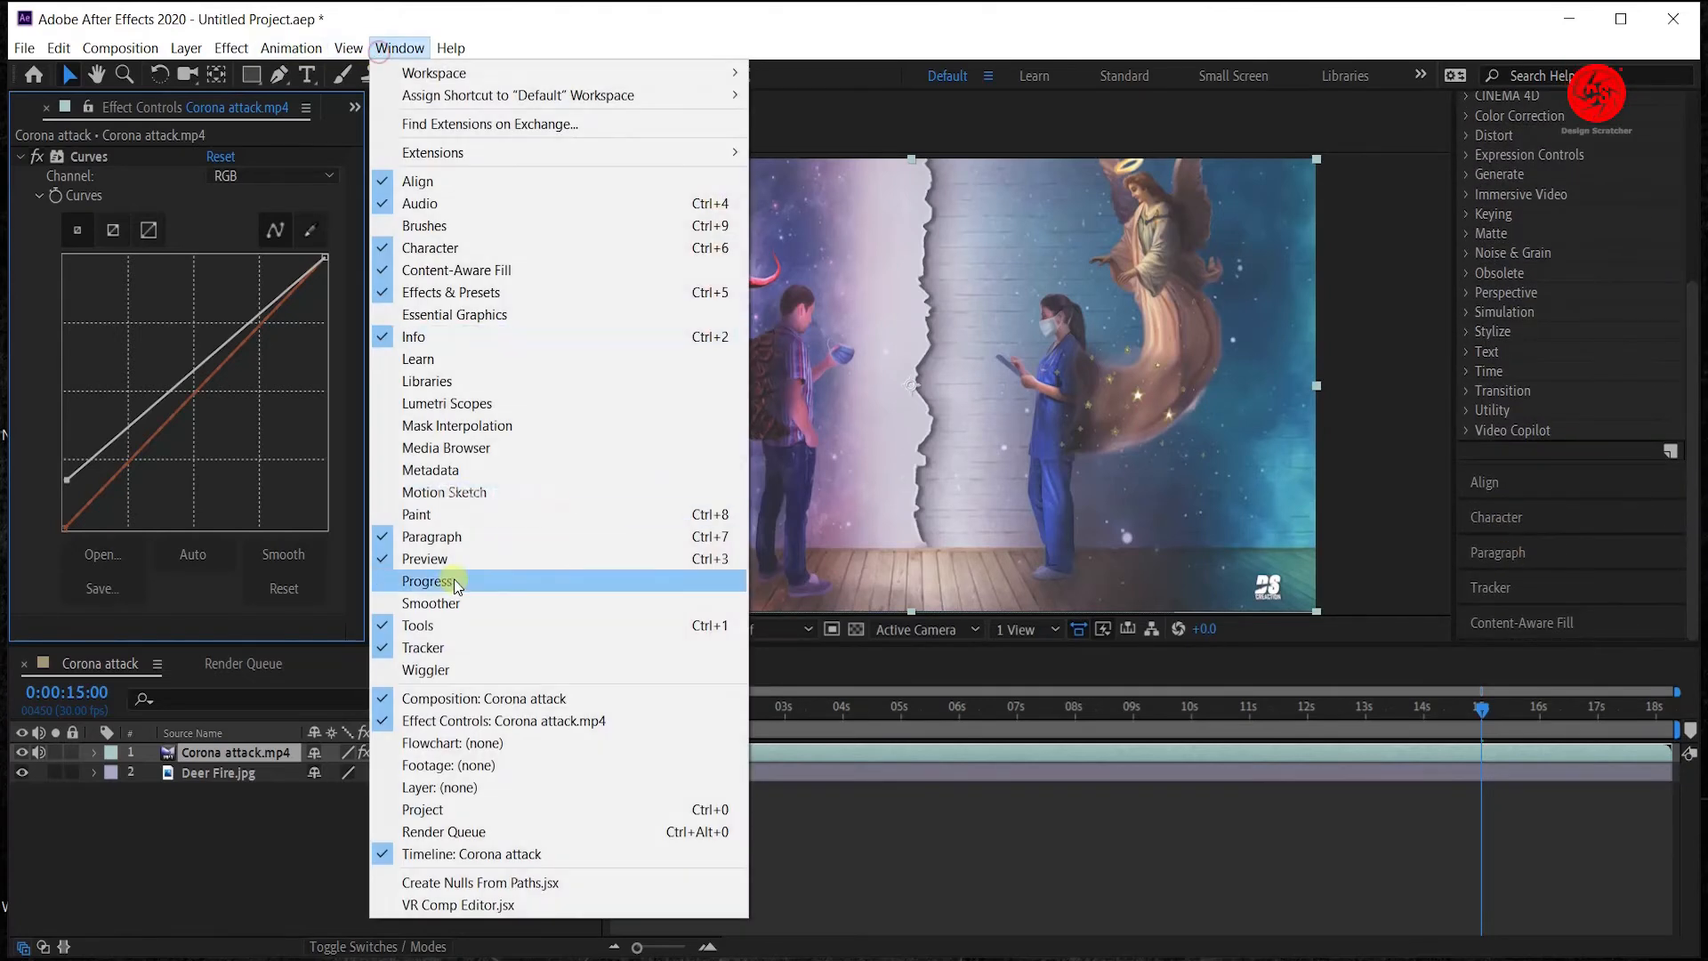
left_click_drag(1695, 601, 1696, 405)
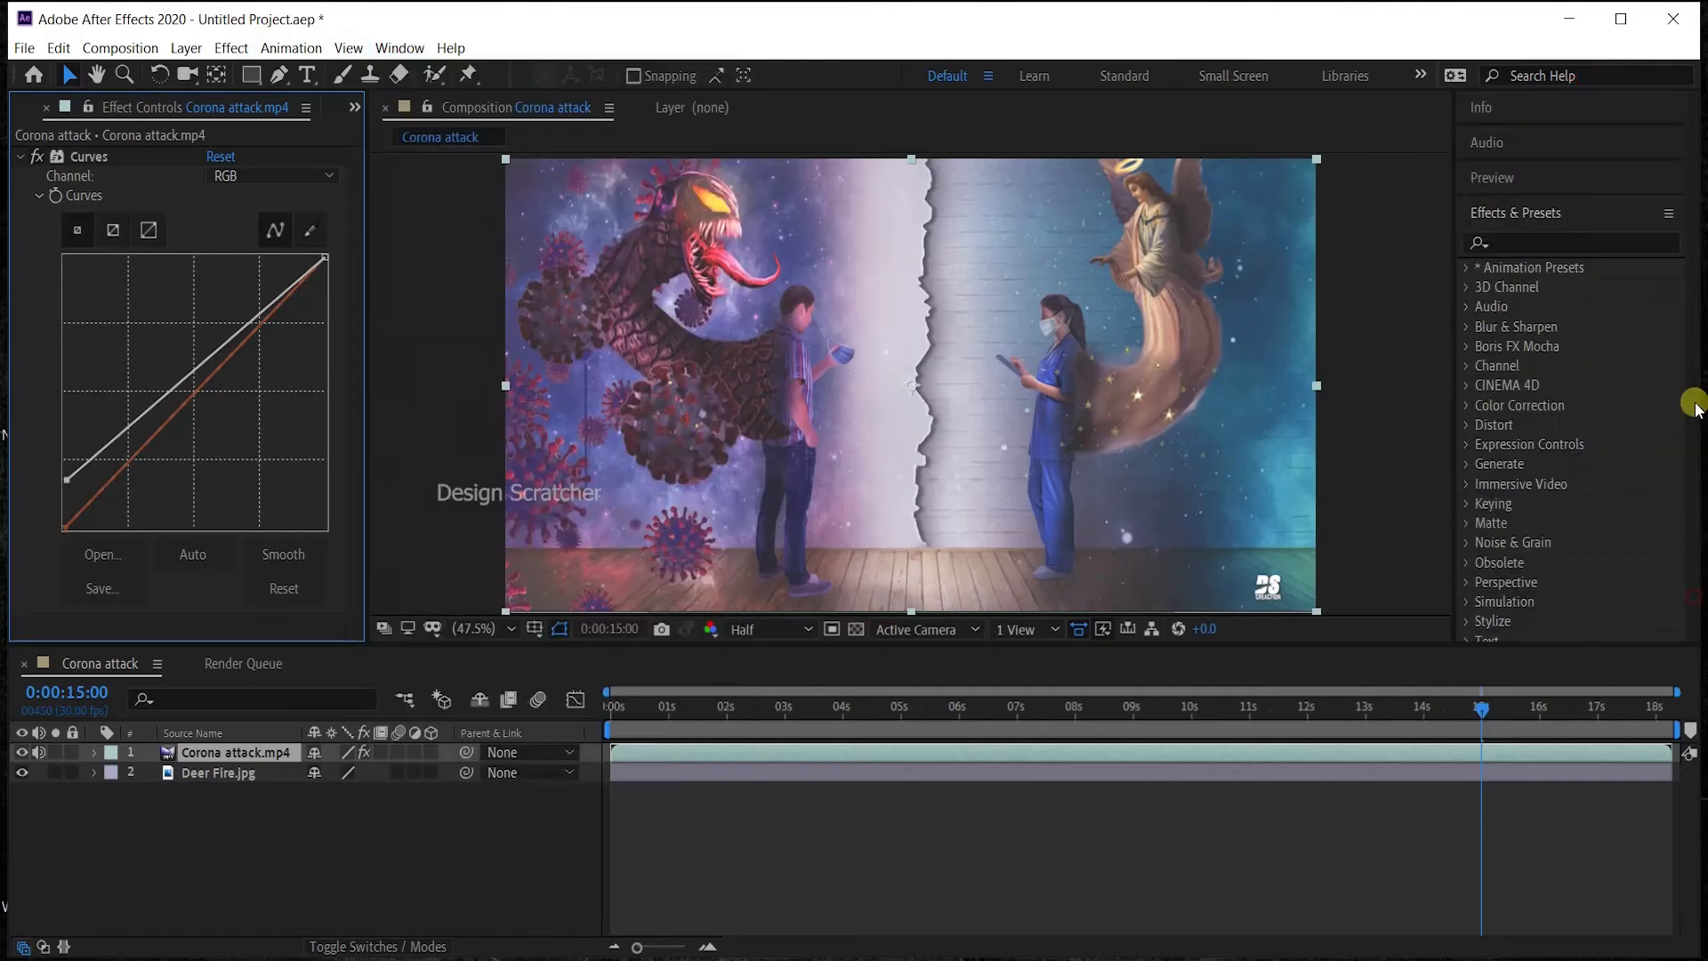
Expand the Preview panel and briefly play the composition from the current time.
left_click(1519, 173)
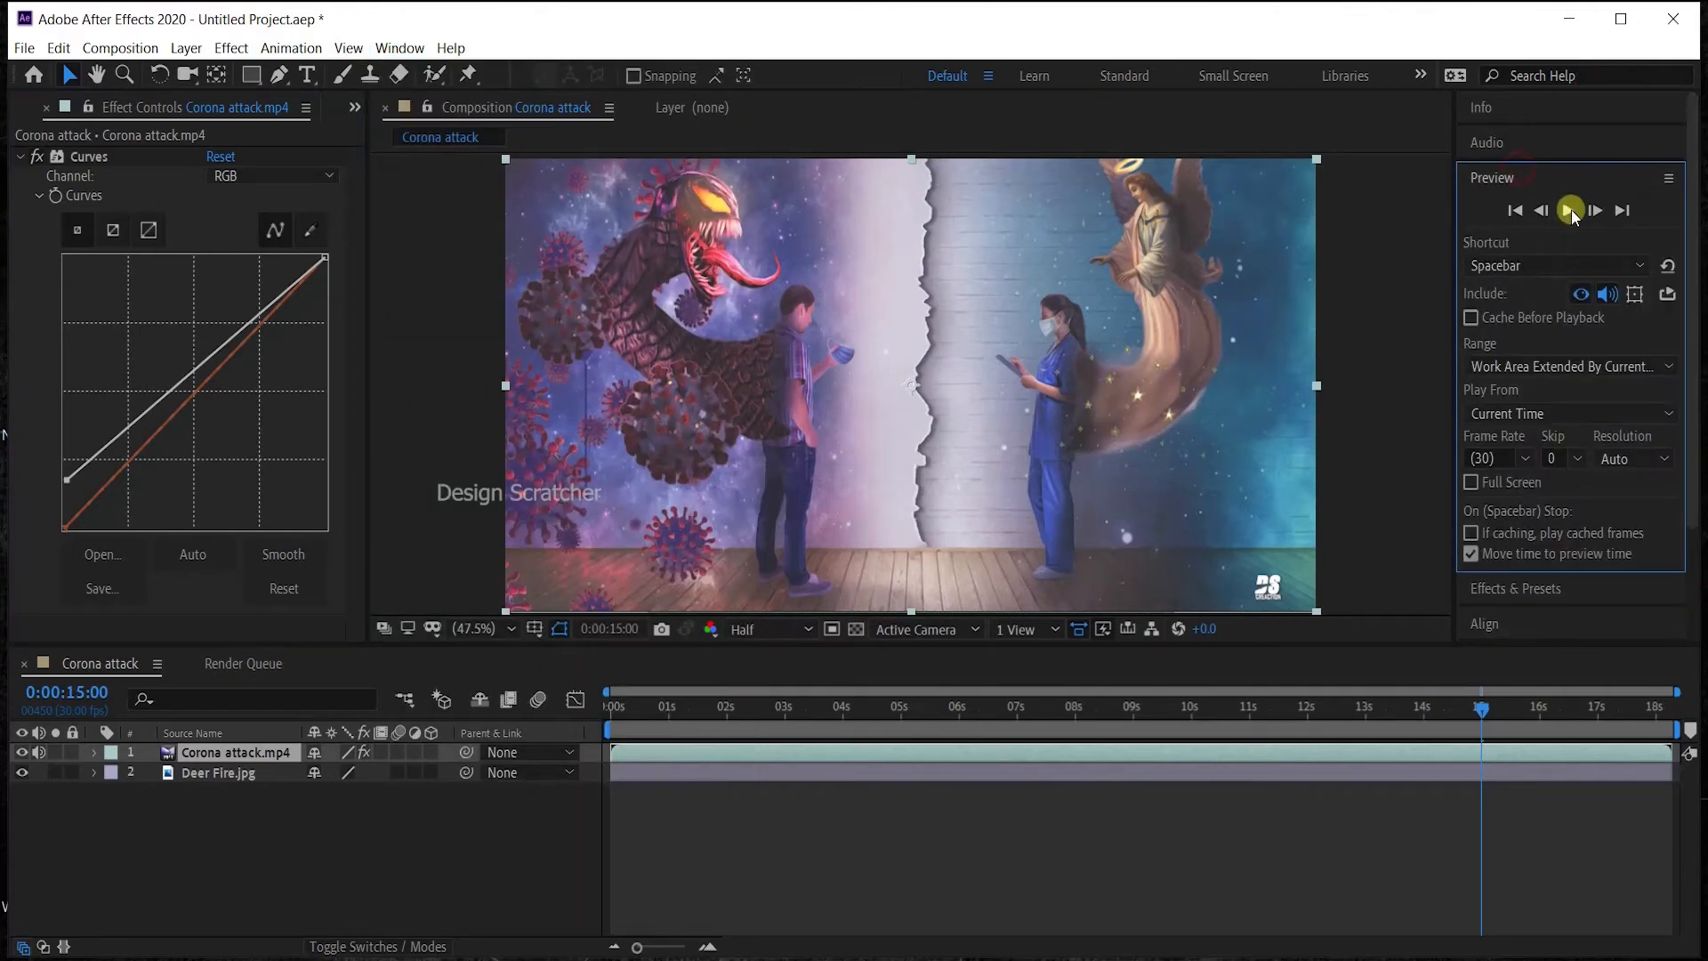
left_click(1569, 212)
left_click(1569, 212)
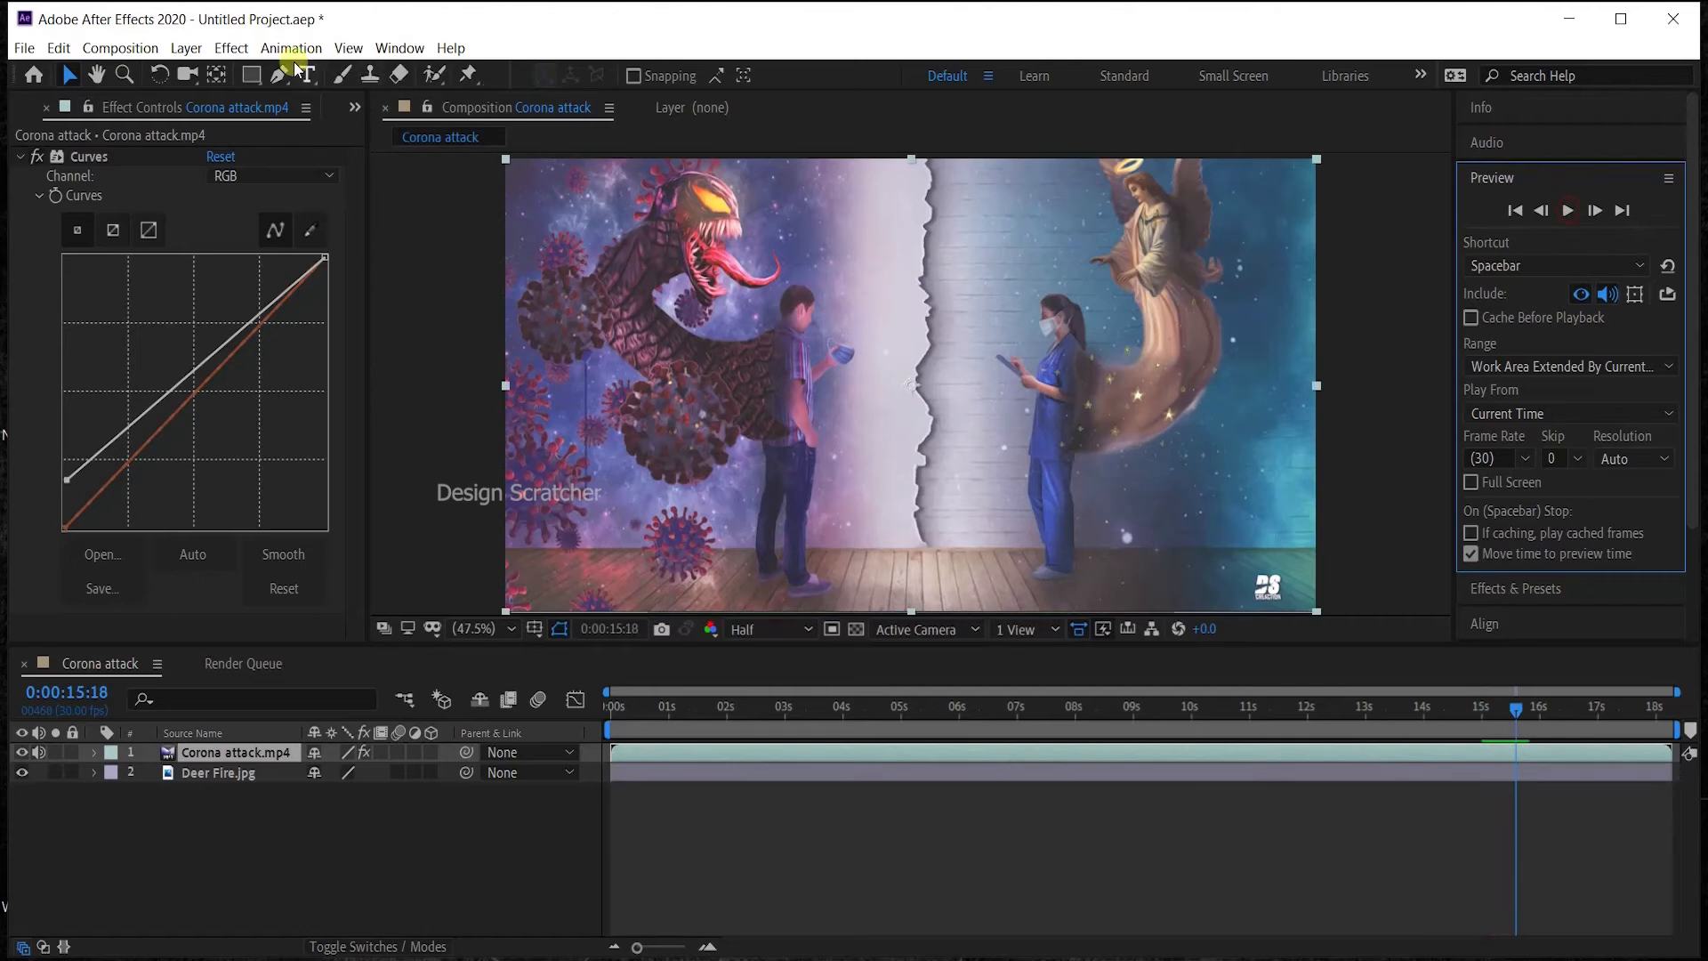
Examine the animation commands and the list of panels, show the Brushes panel, and clear the layer selection.
left_click(290, 48)
mouse_move(334, 51)
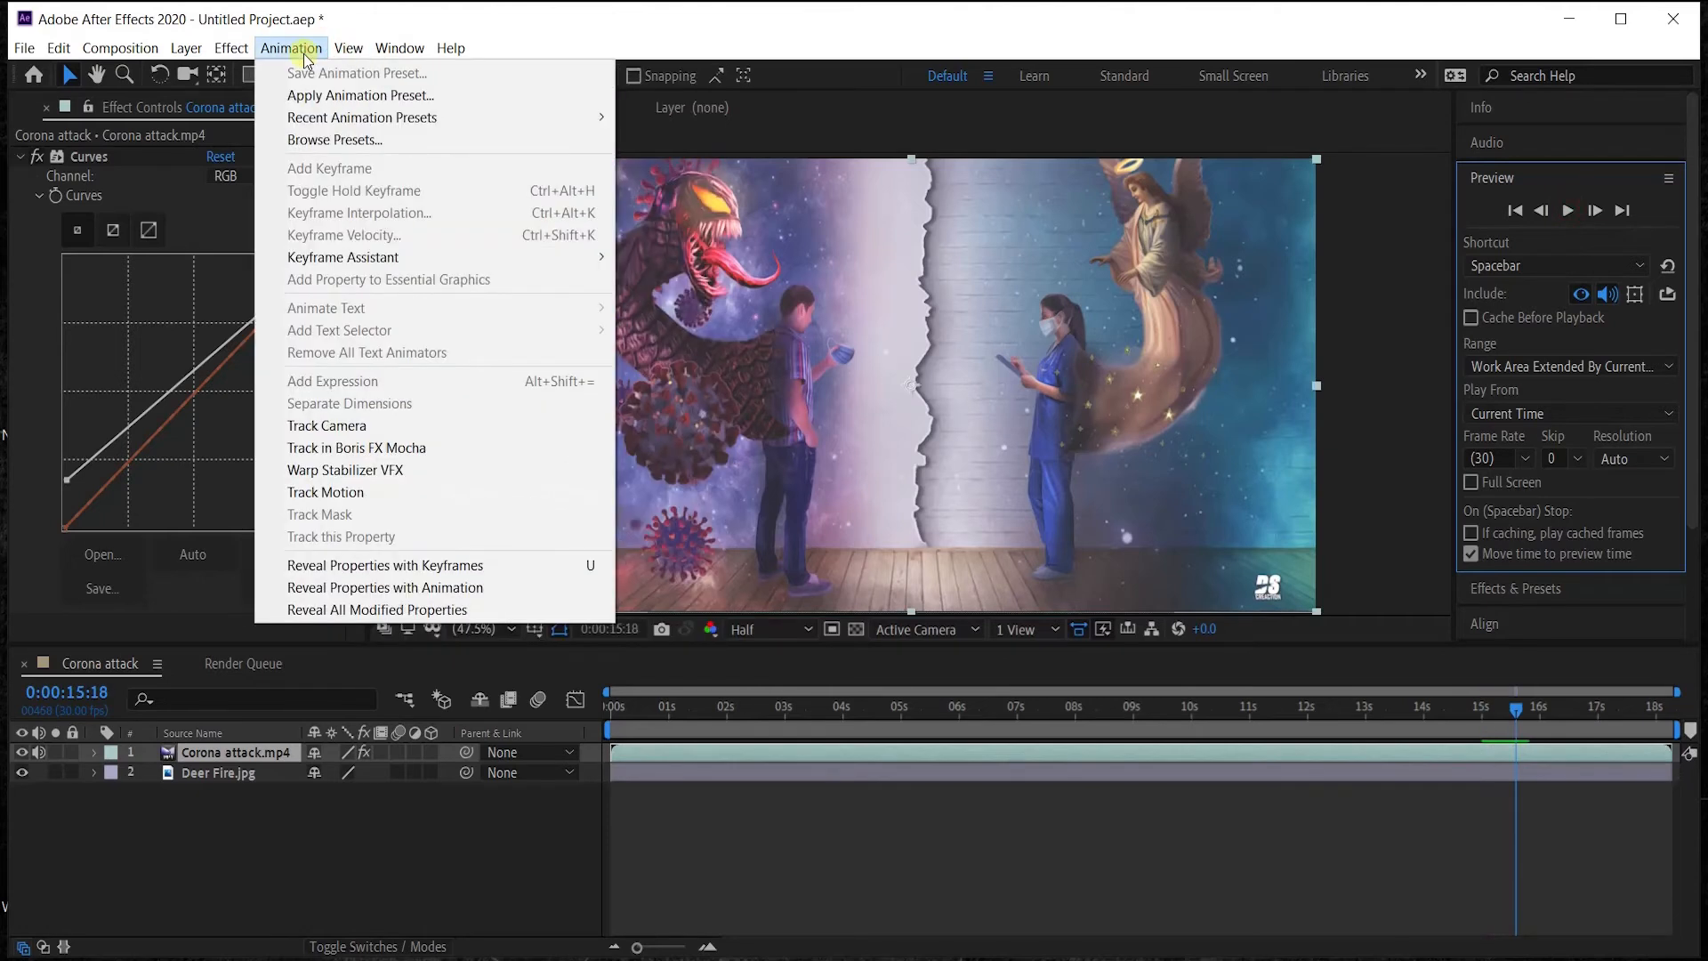
mouse_move(399, 50)
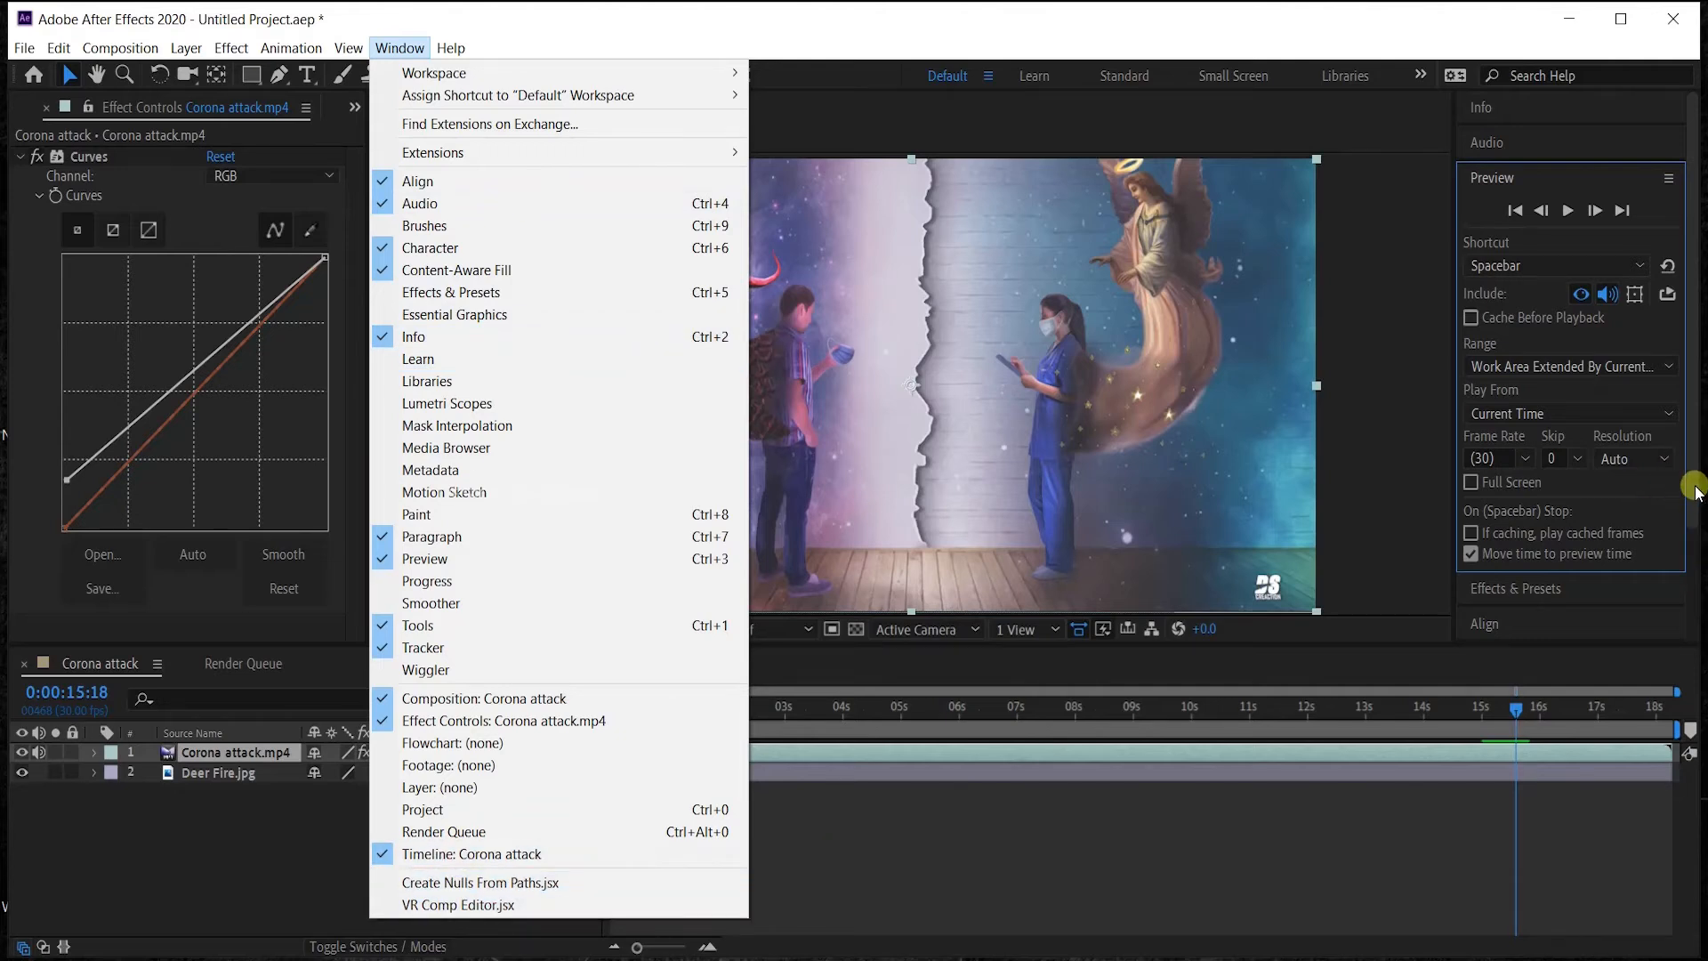
left_click_drag(1693, 491, 1613, 217)
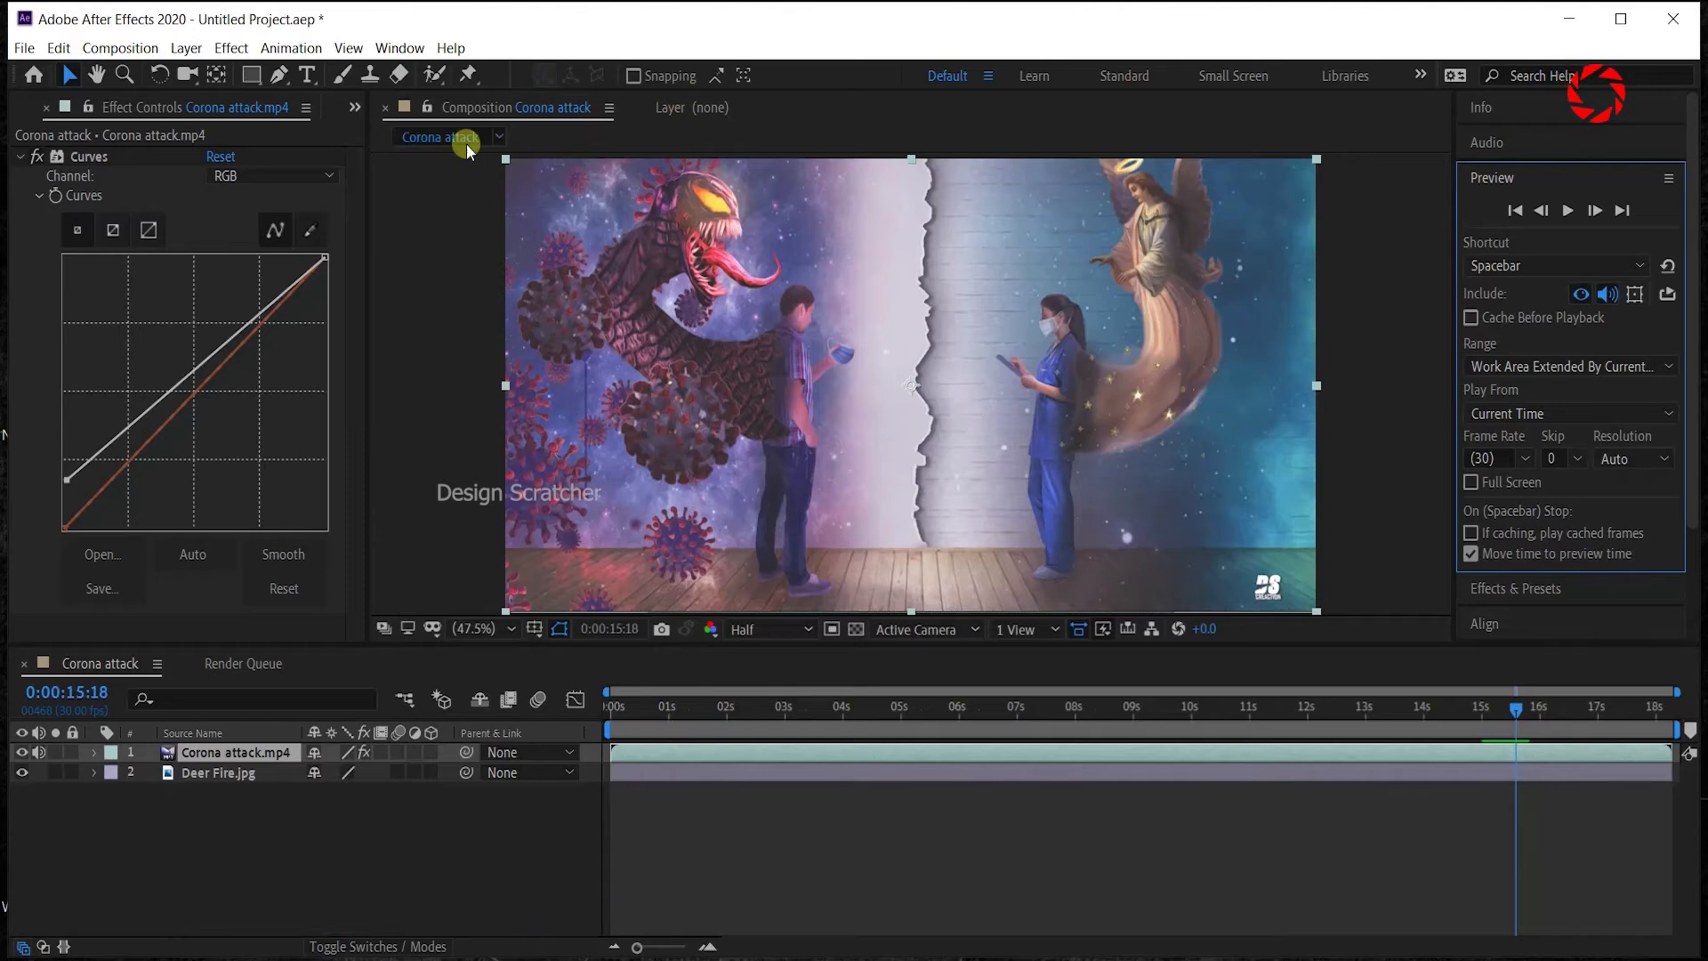
left_click(394, 46)
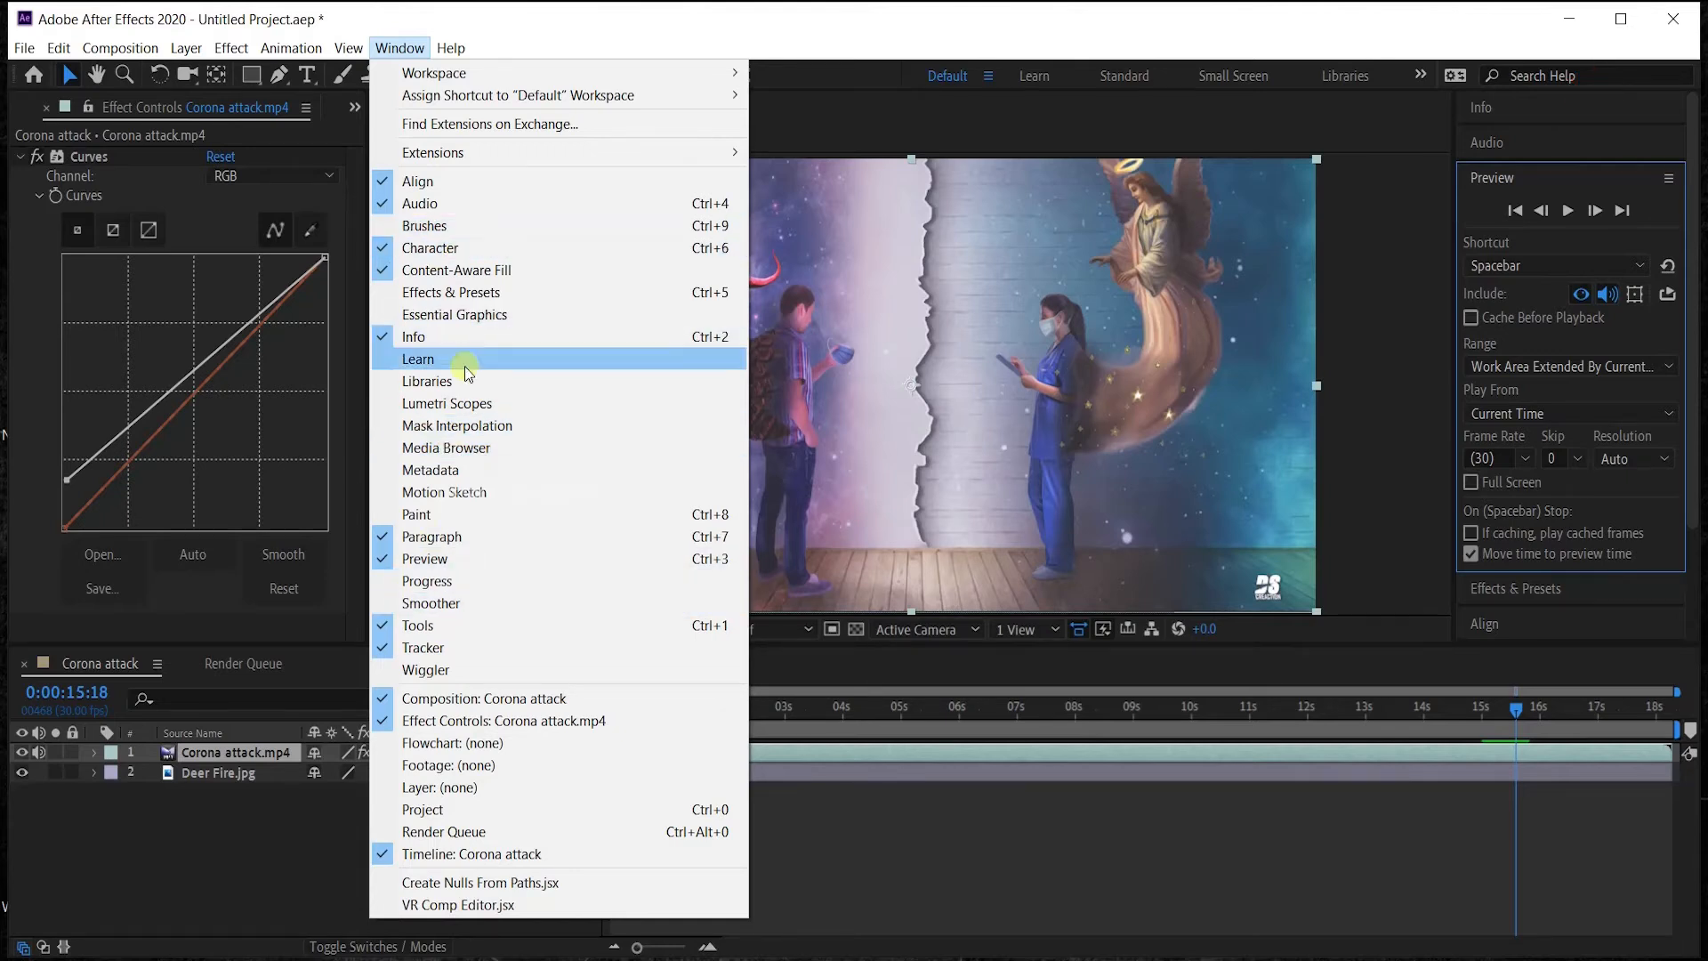
left_click(431, 226)
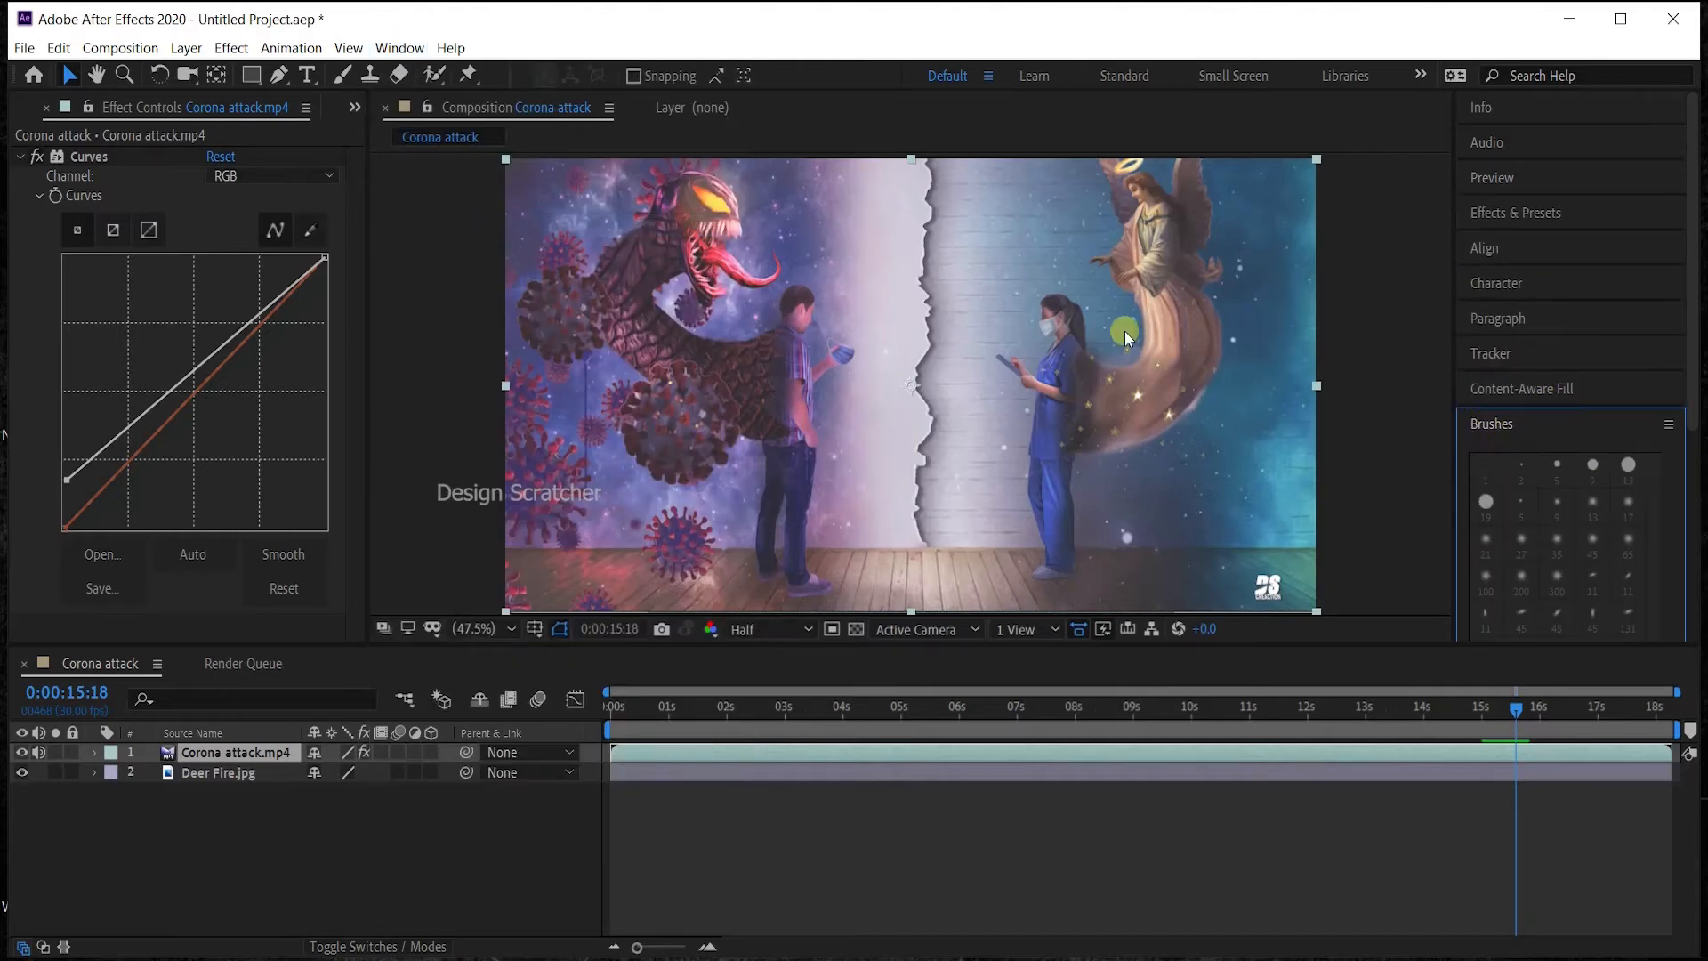
left_click(400, 48)
left_click(162, 842)
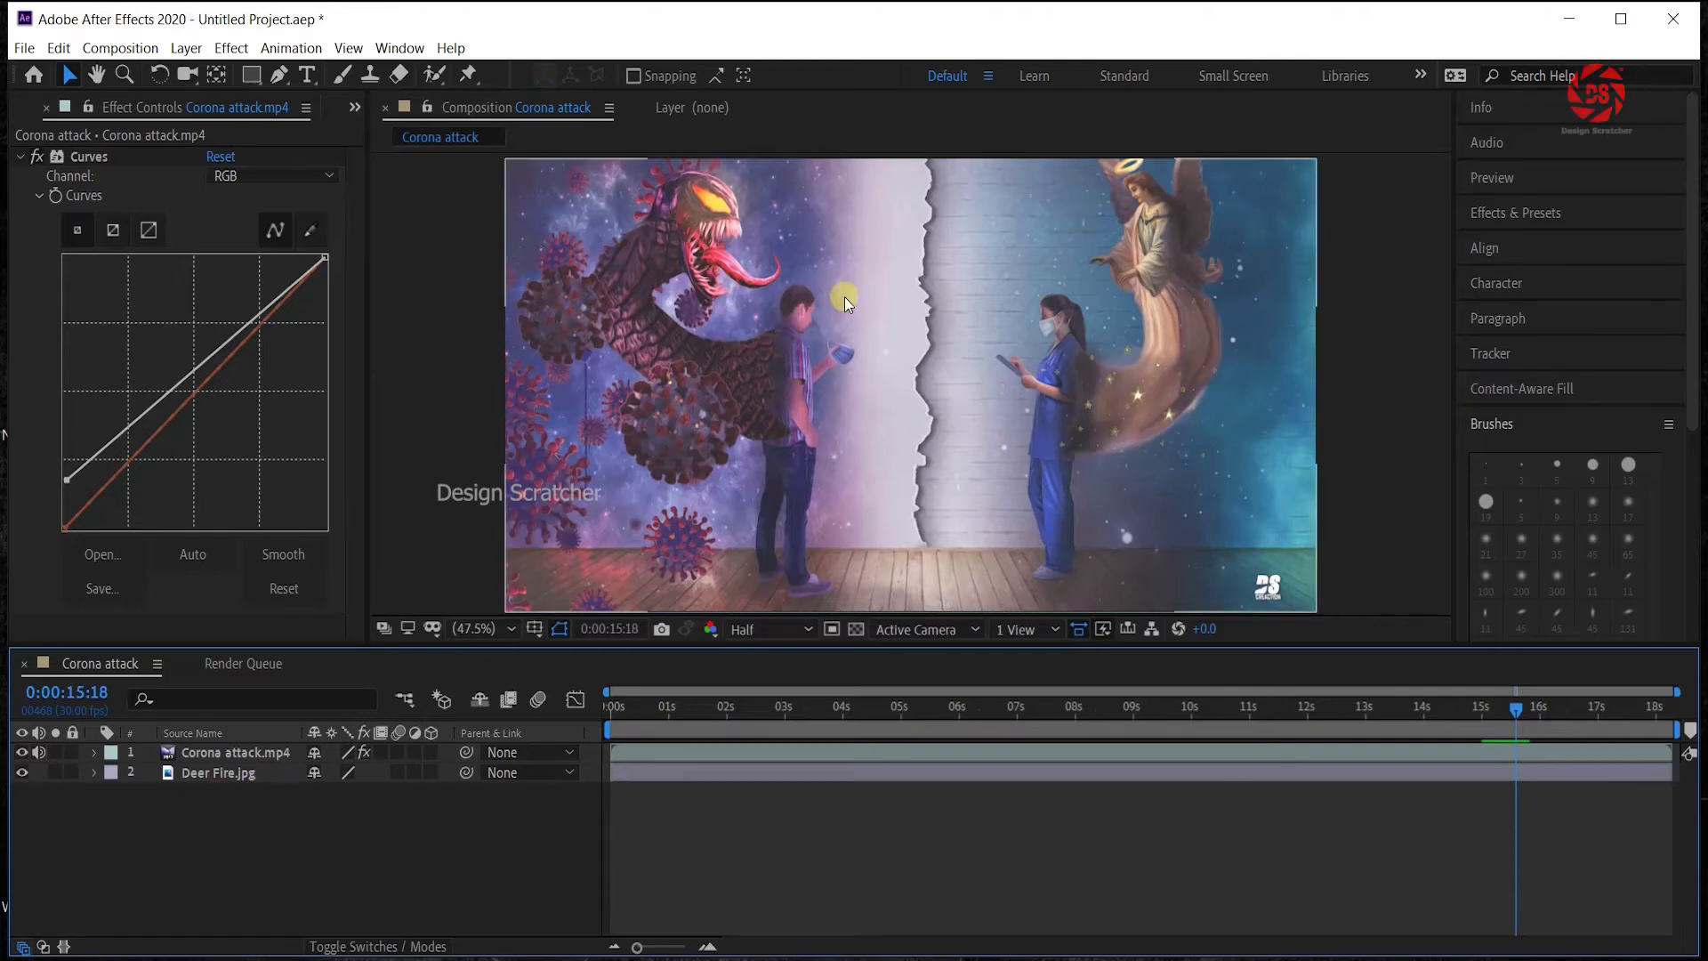
Examine the help commands, including the online tutorials, effect reference and keyboard shortcuts.
left_click(449, 48)
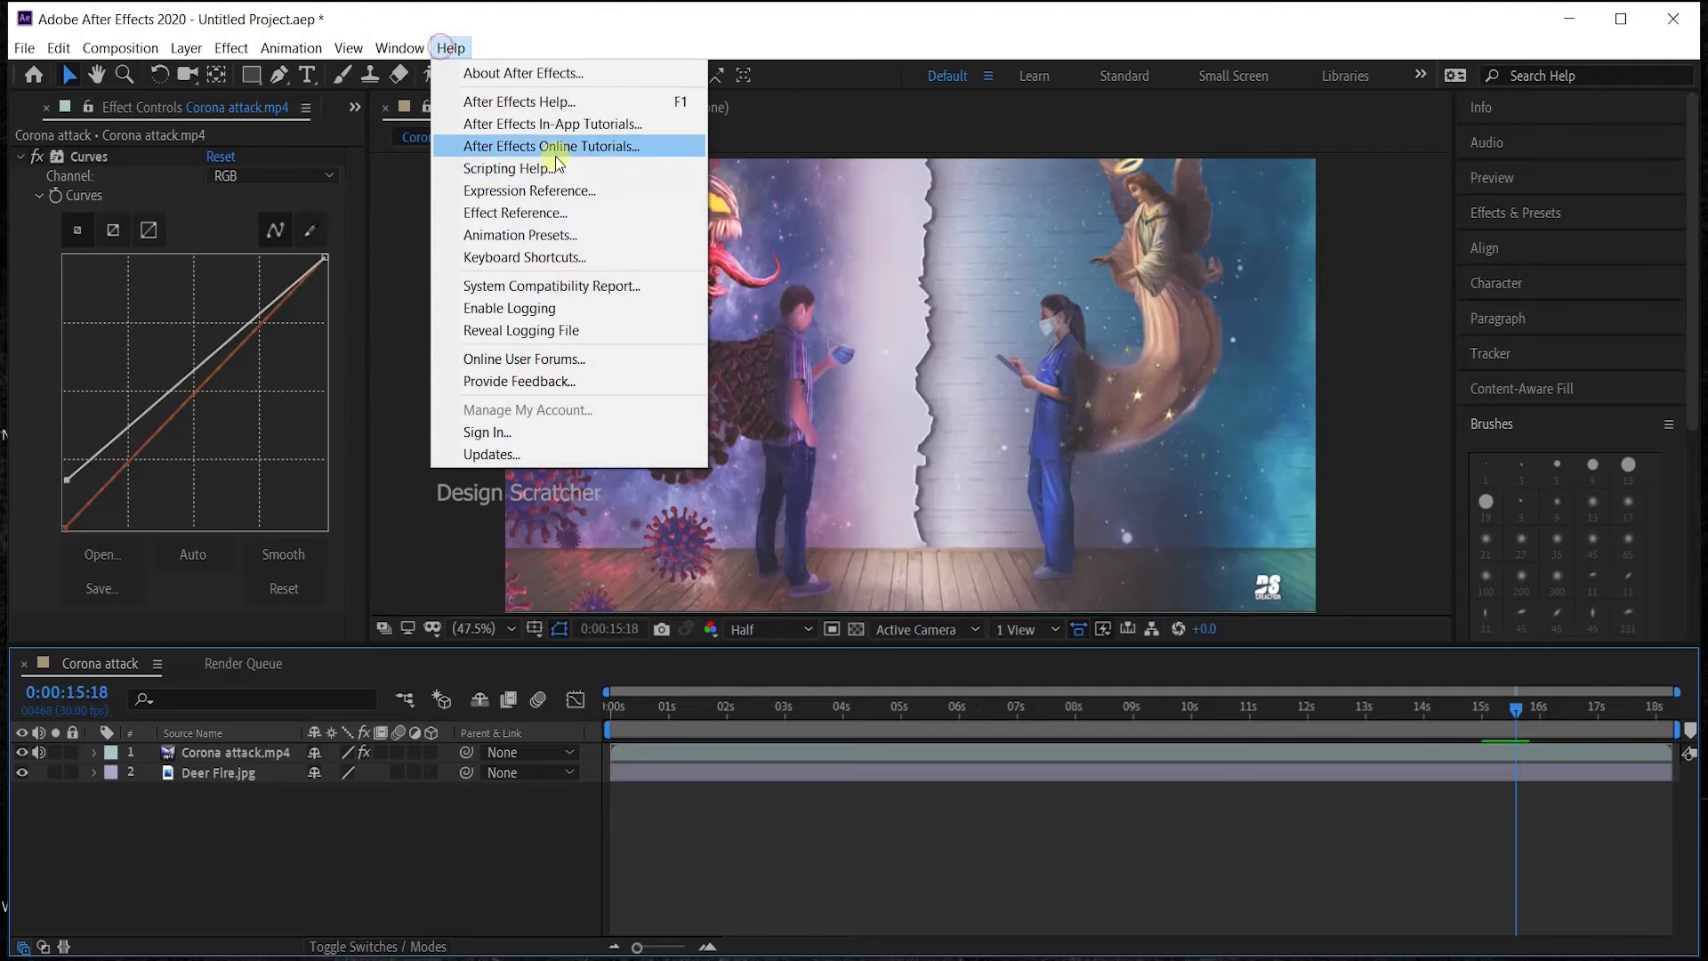
left_click(544, 8)
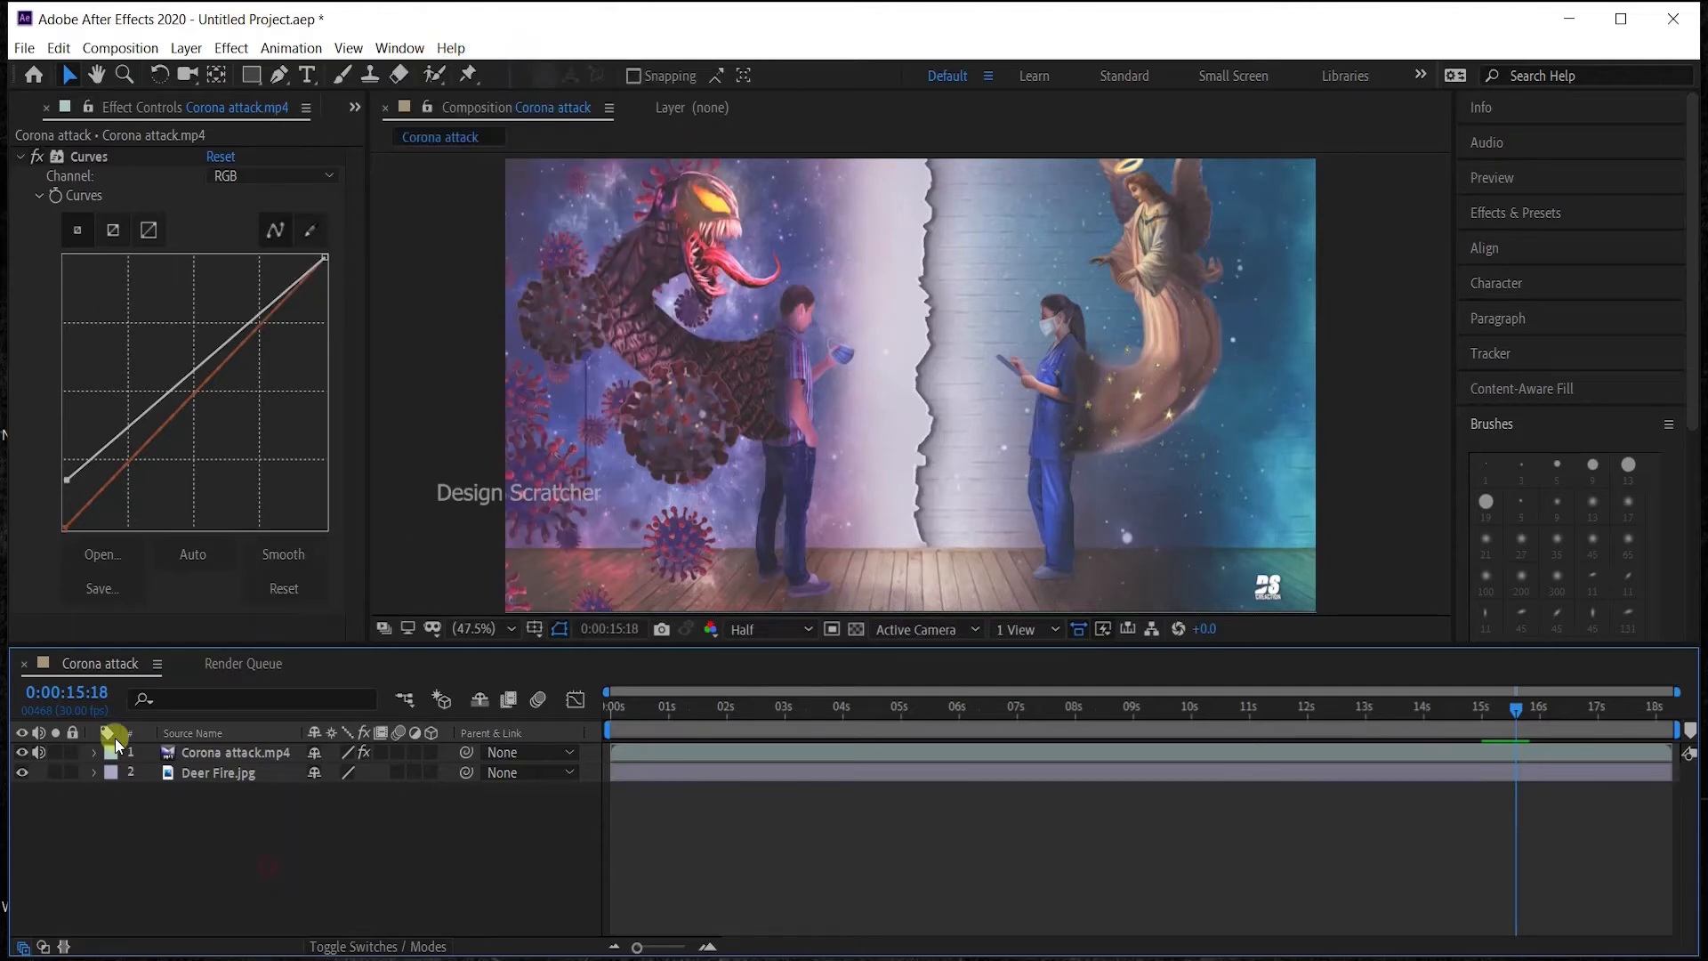
left_click(594, 573)
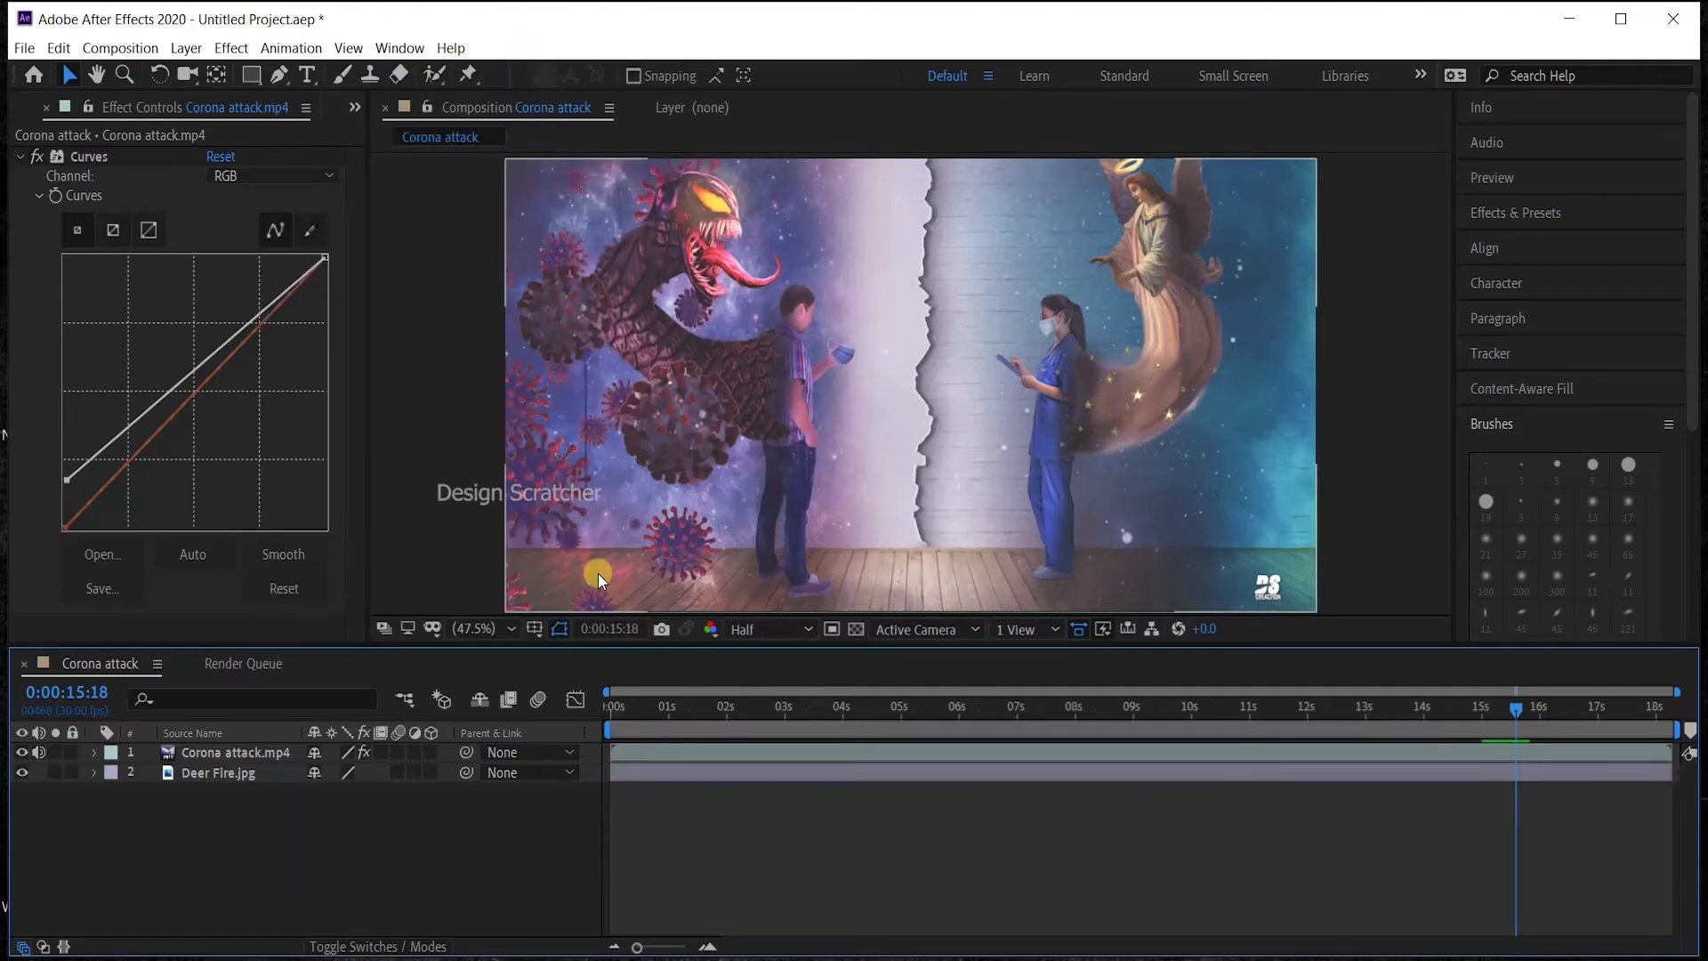
left_click(92, 834)
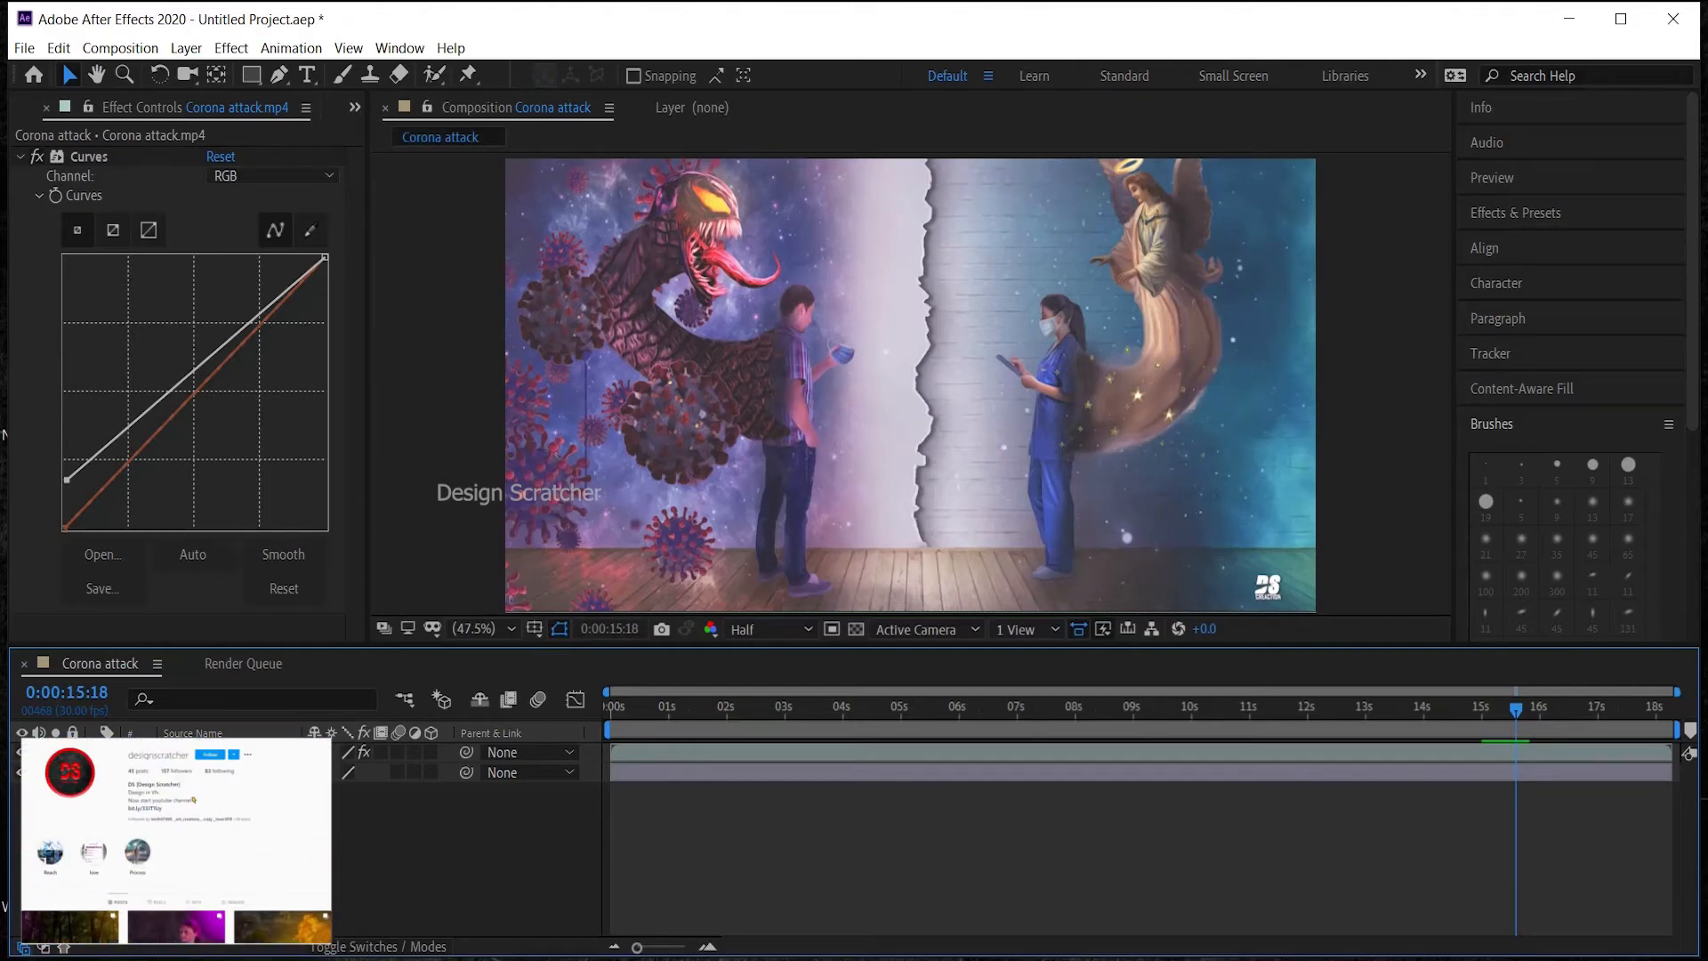
Bring the Project panel forward, inspect the Deer Fire.jpg footage, and select the Corona attack composition.
left_click(18, 108)
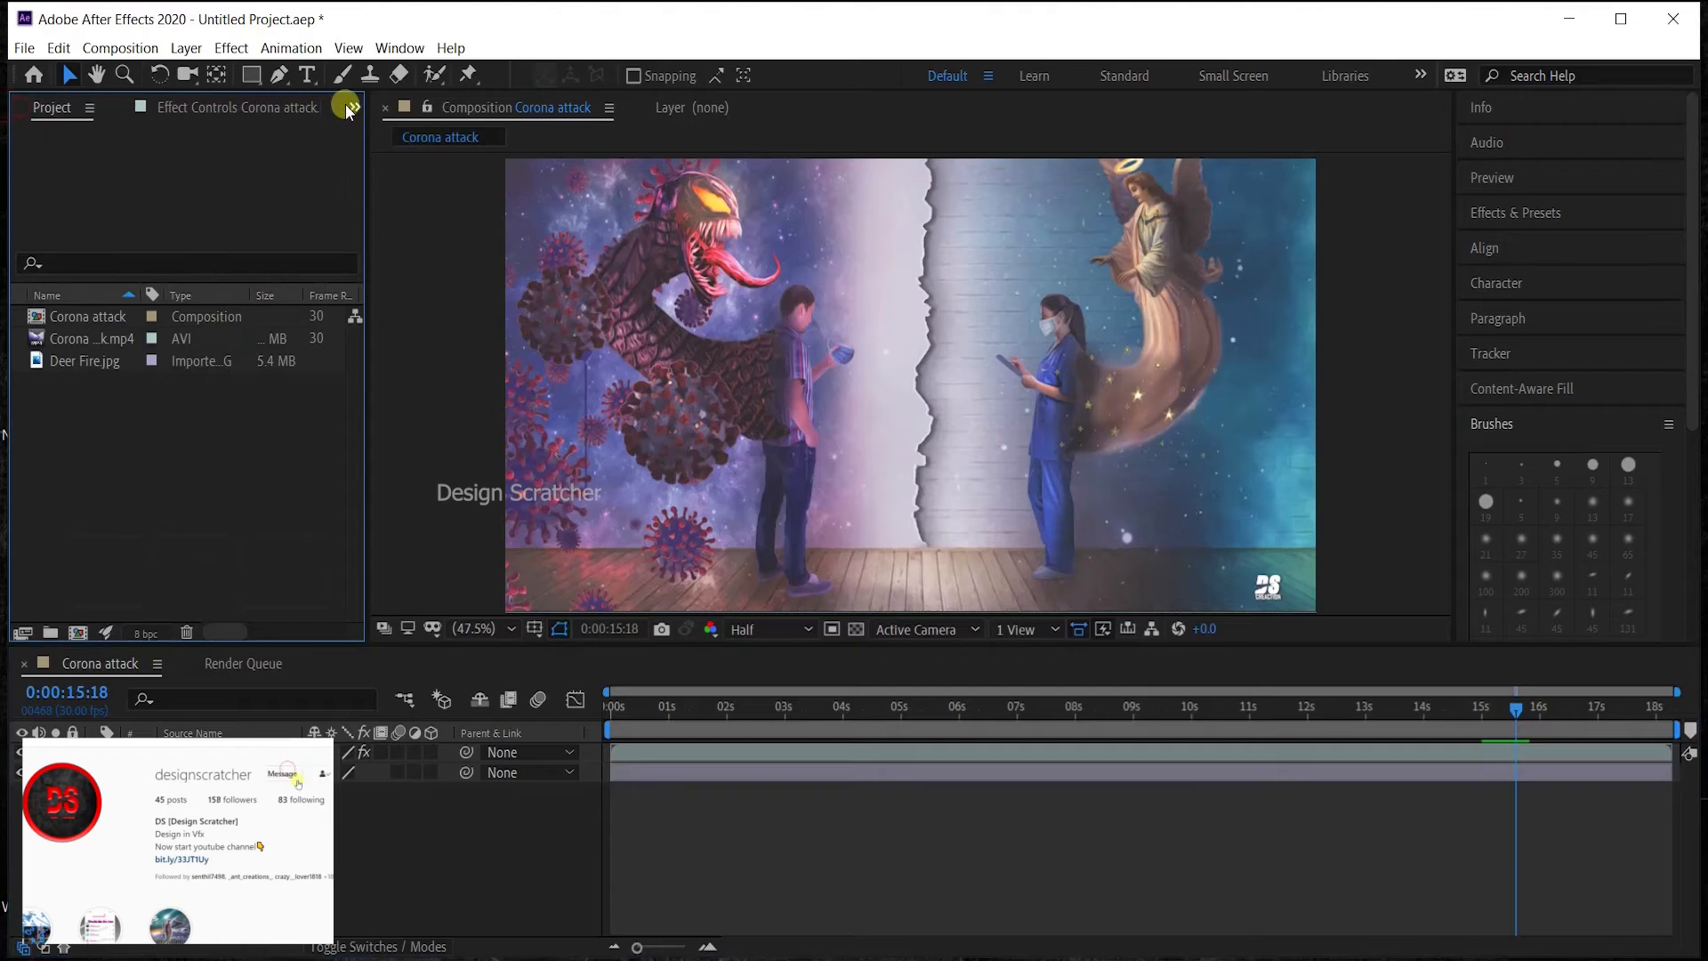
left_click(89, 360)
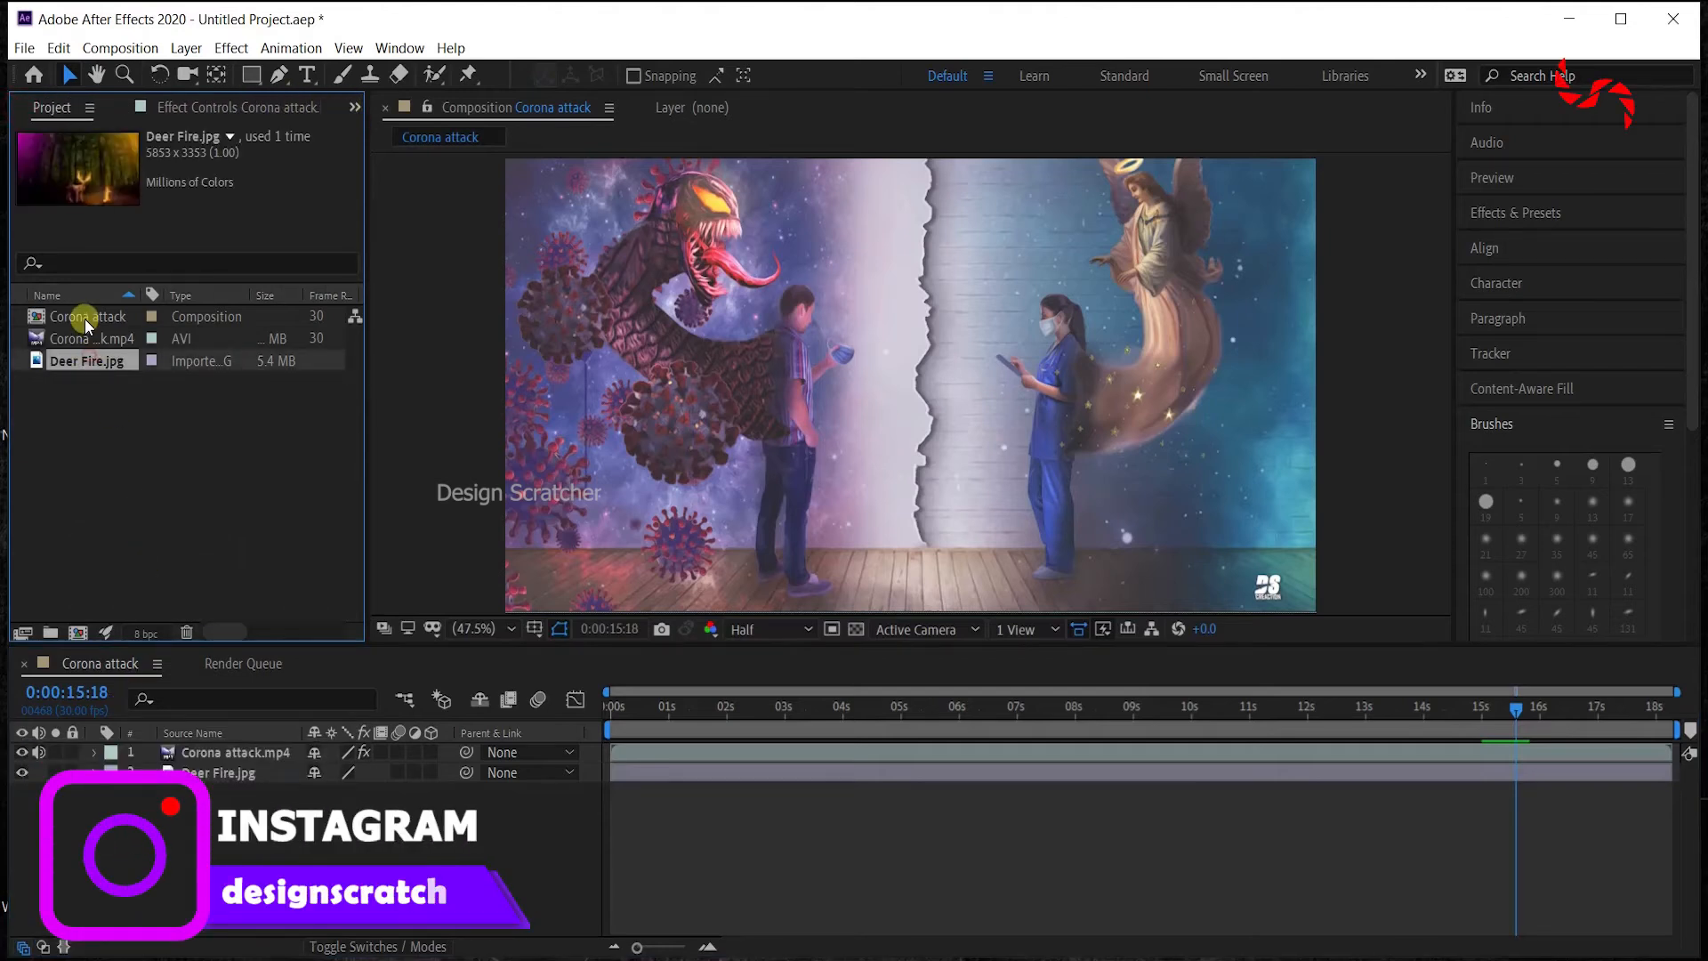
left_click(85, 321)
Pre-compose the Corona attack.mp4 and Deer Fire.jpg layers into a composition named pre, and scrub through its contents.
left_click_drag(210, 821, 227, 767)
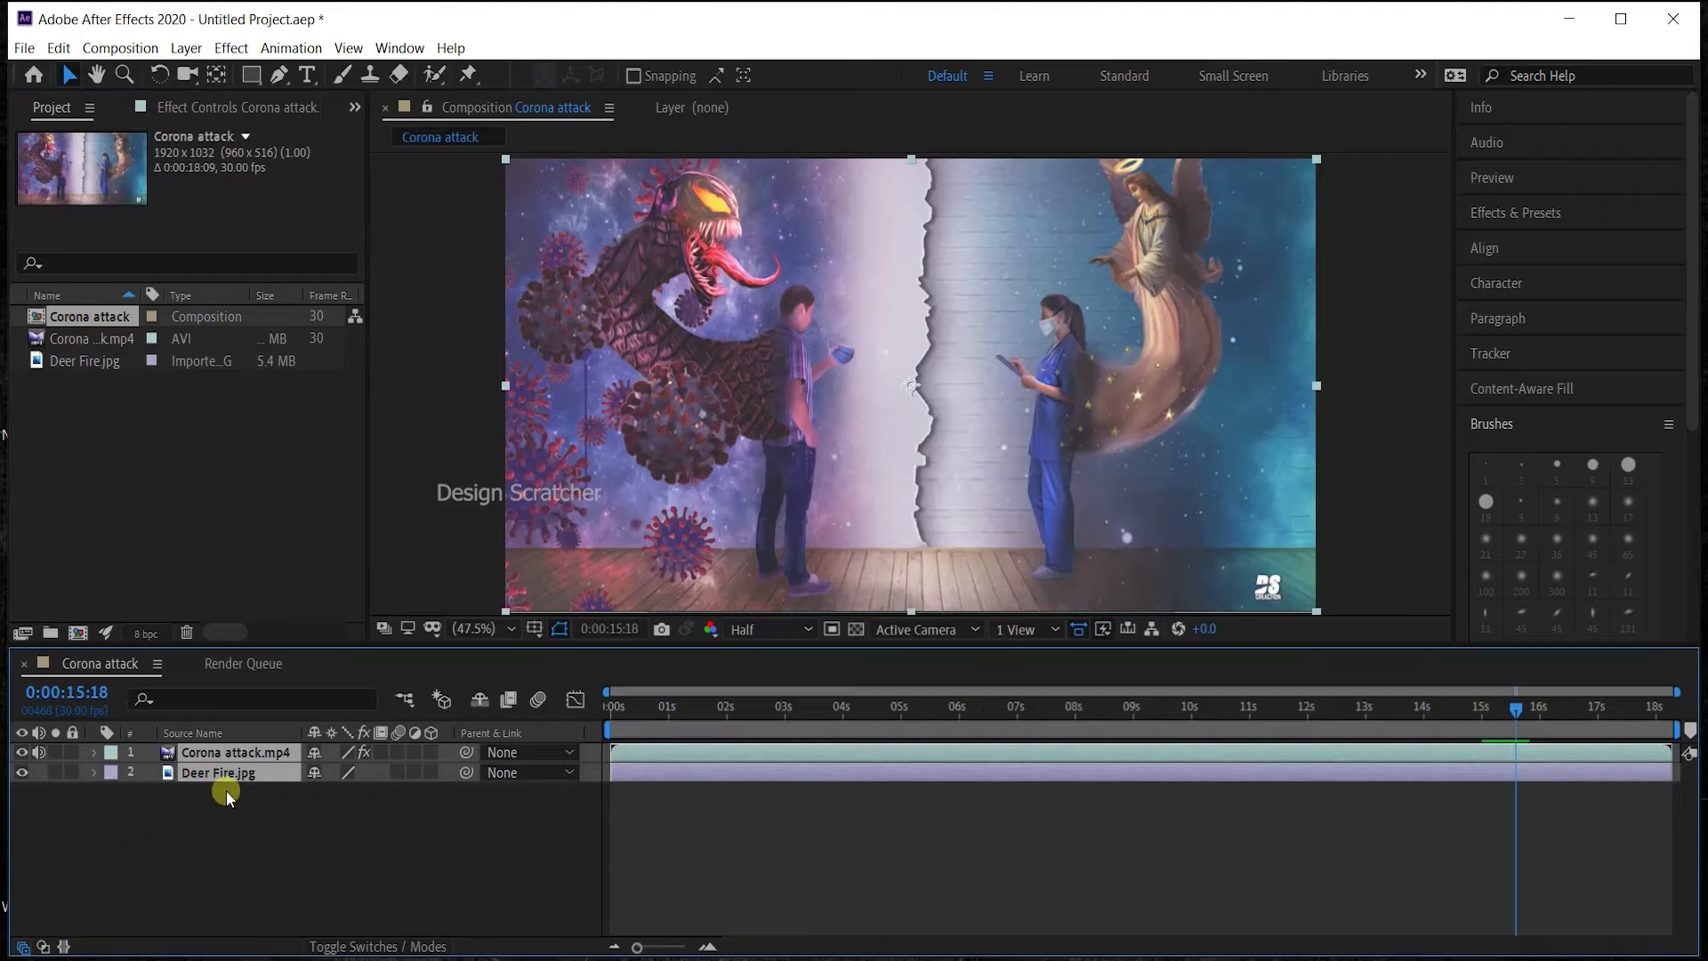
right_click(244, 777)
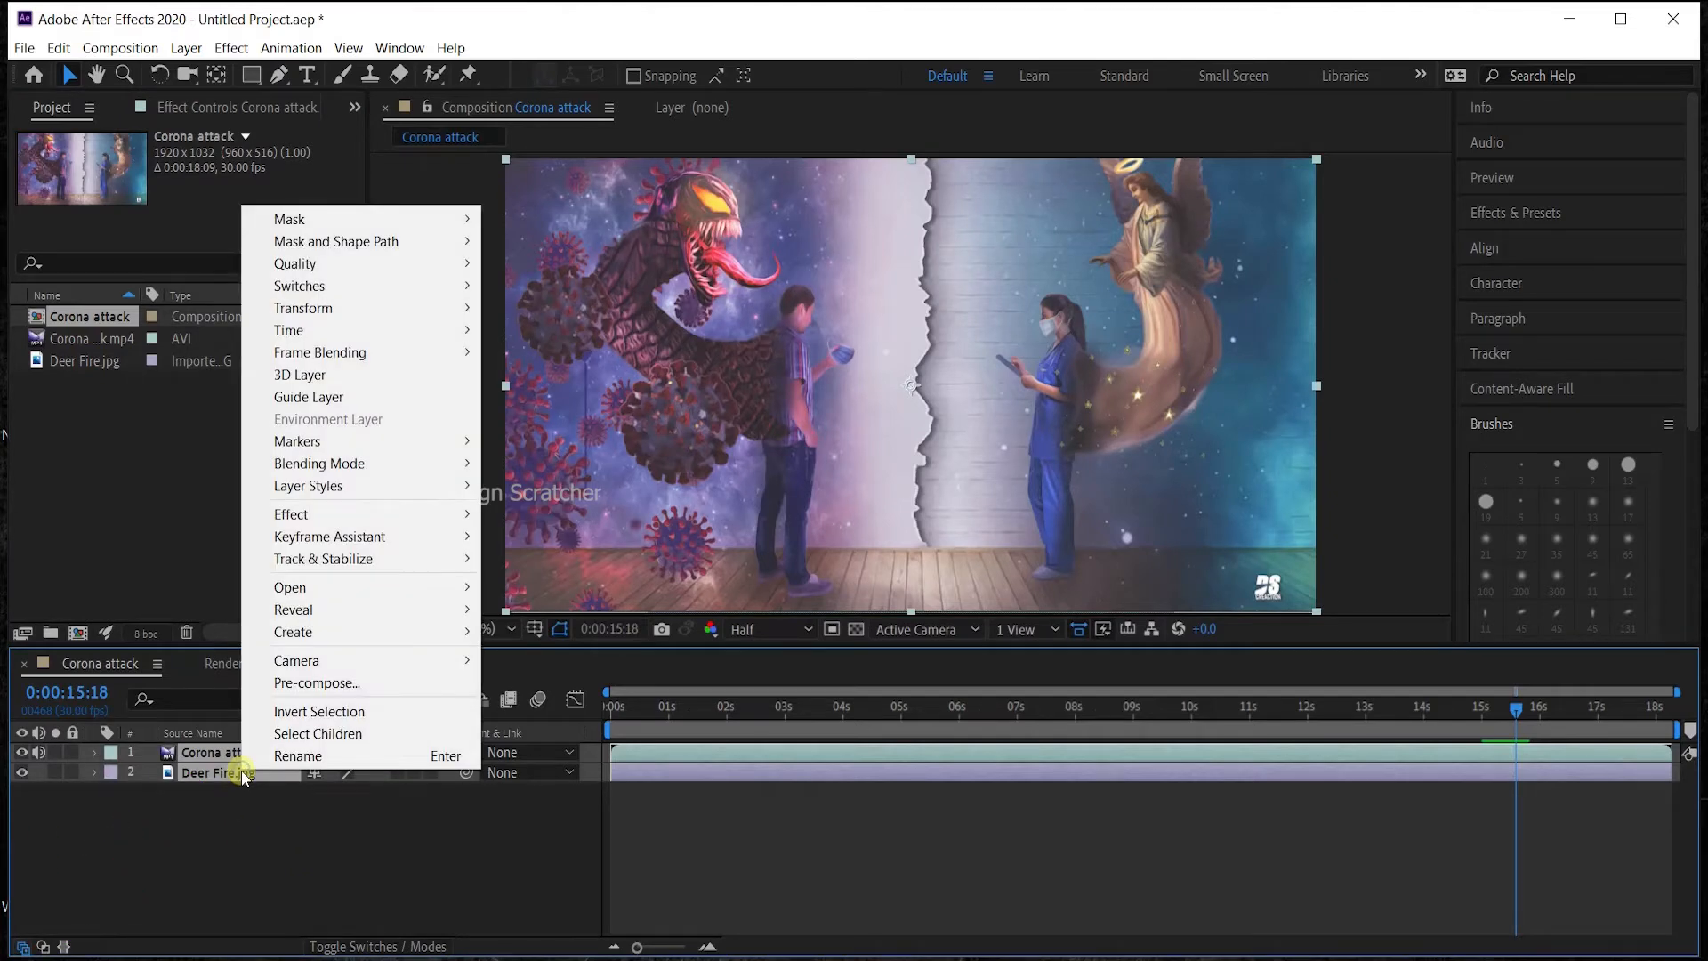
left_click(295, 687)
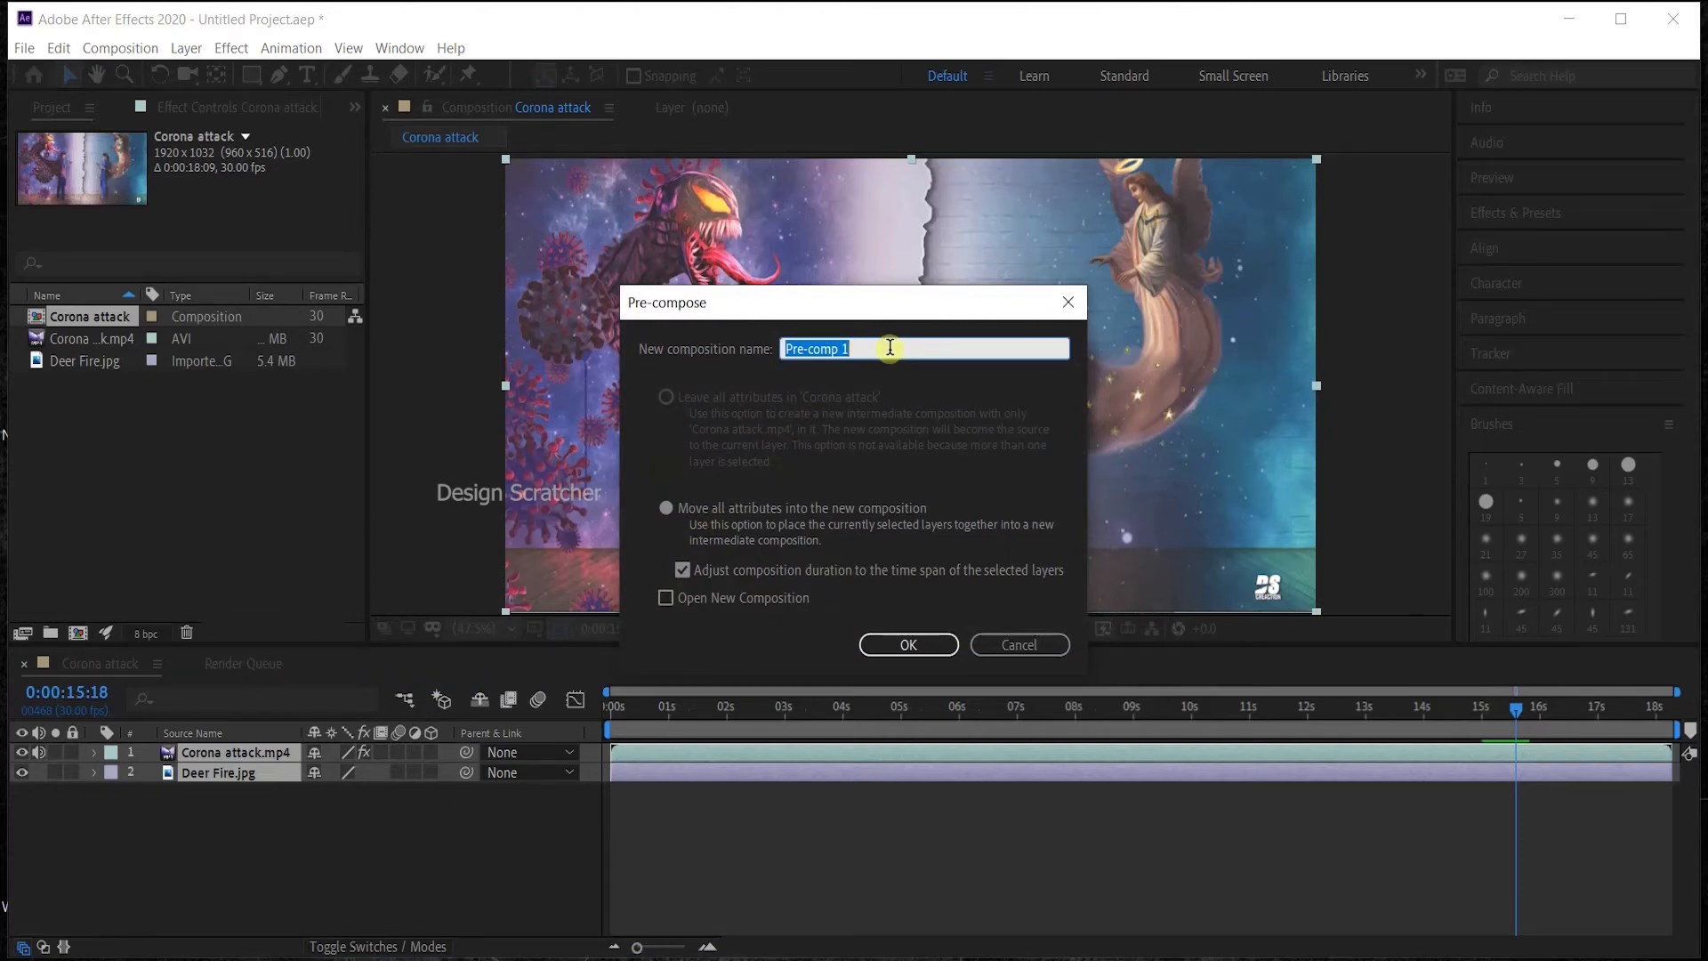
type("pre")
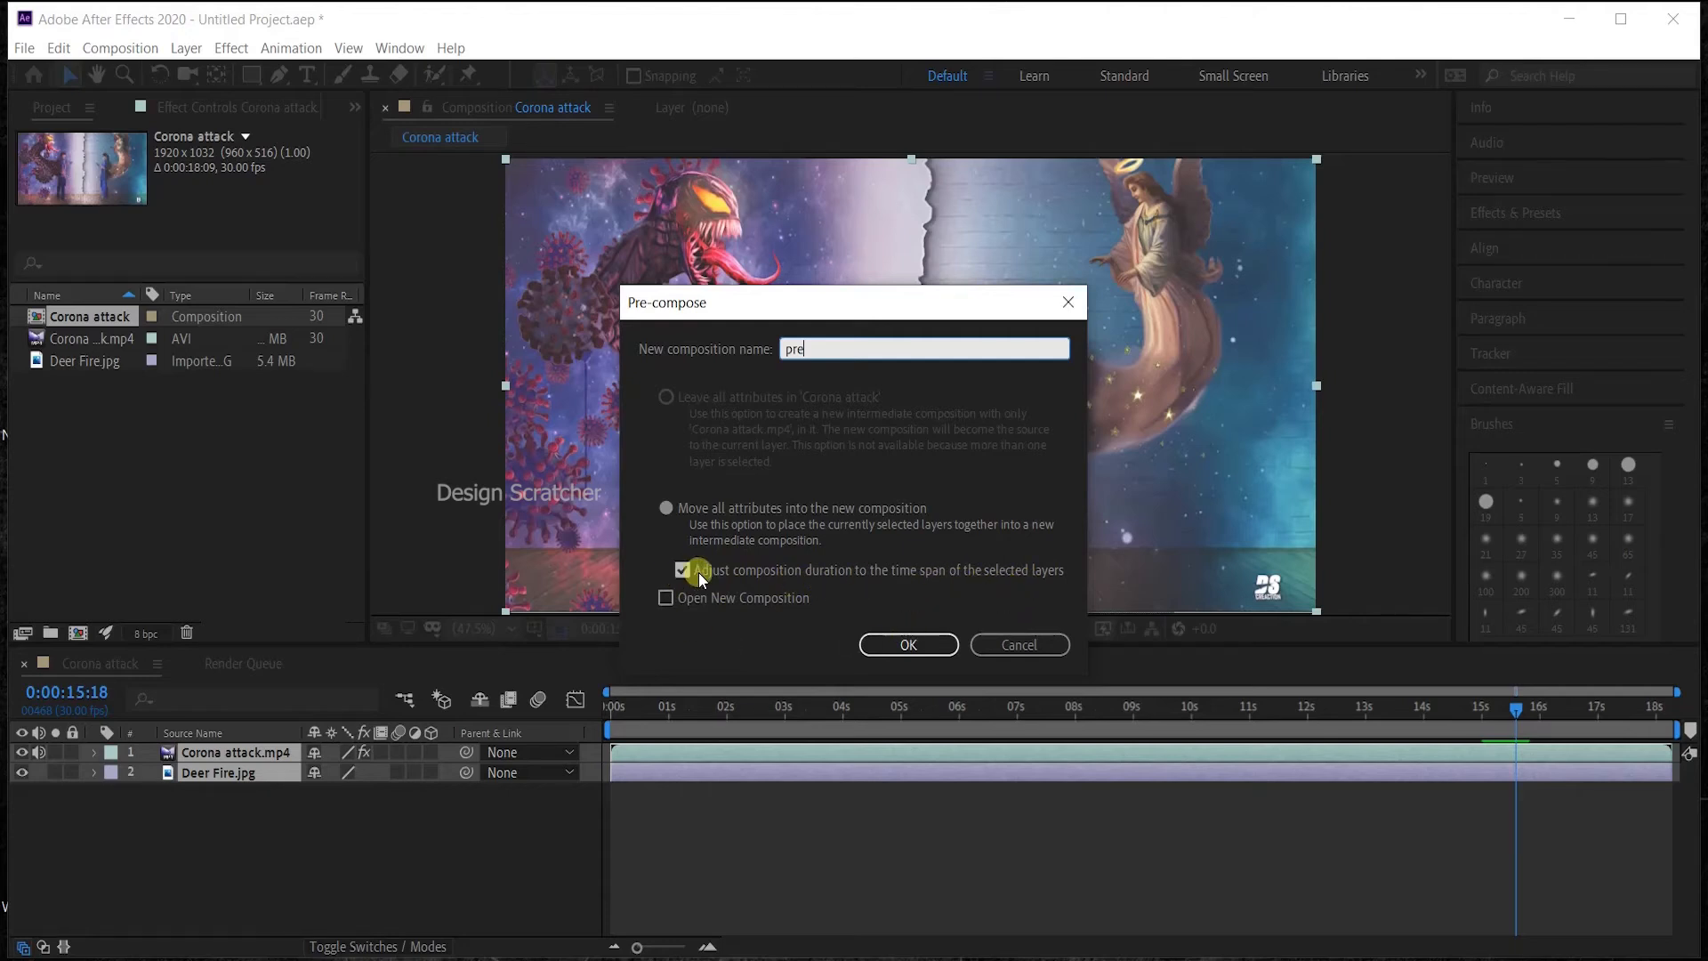
left_click(909, 645)
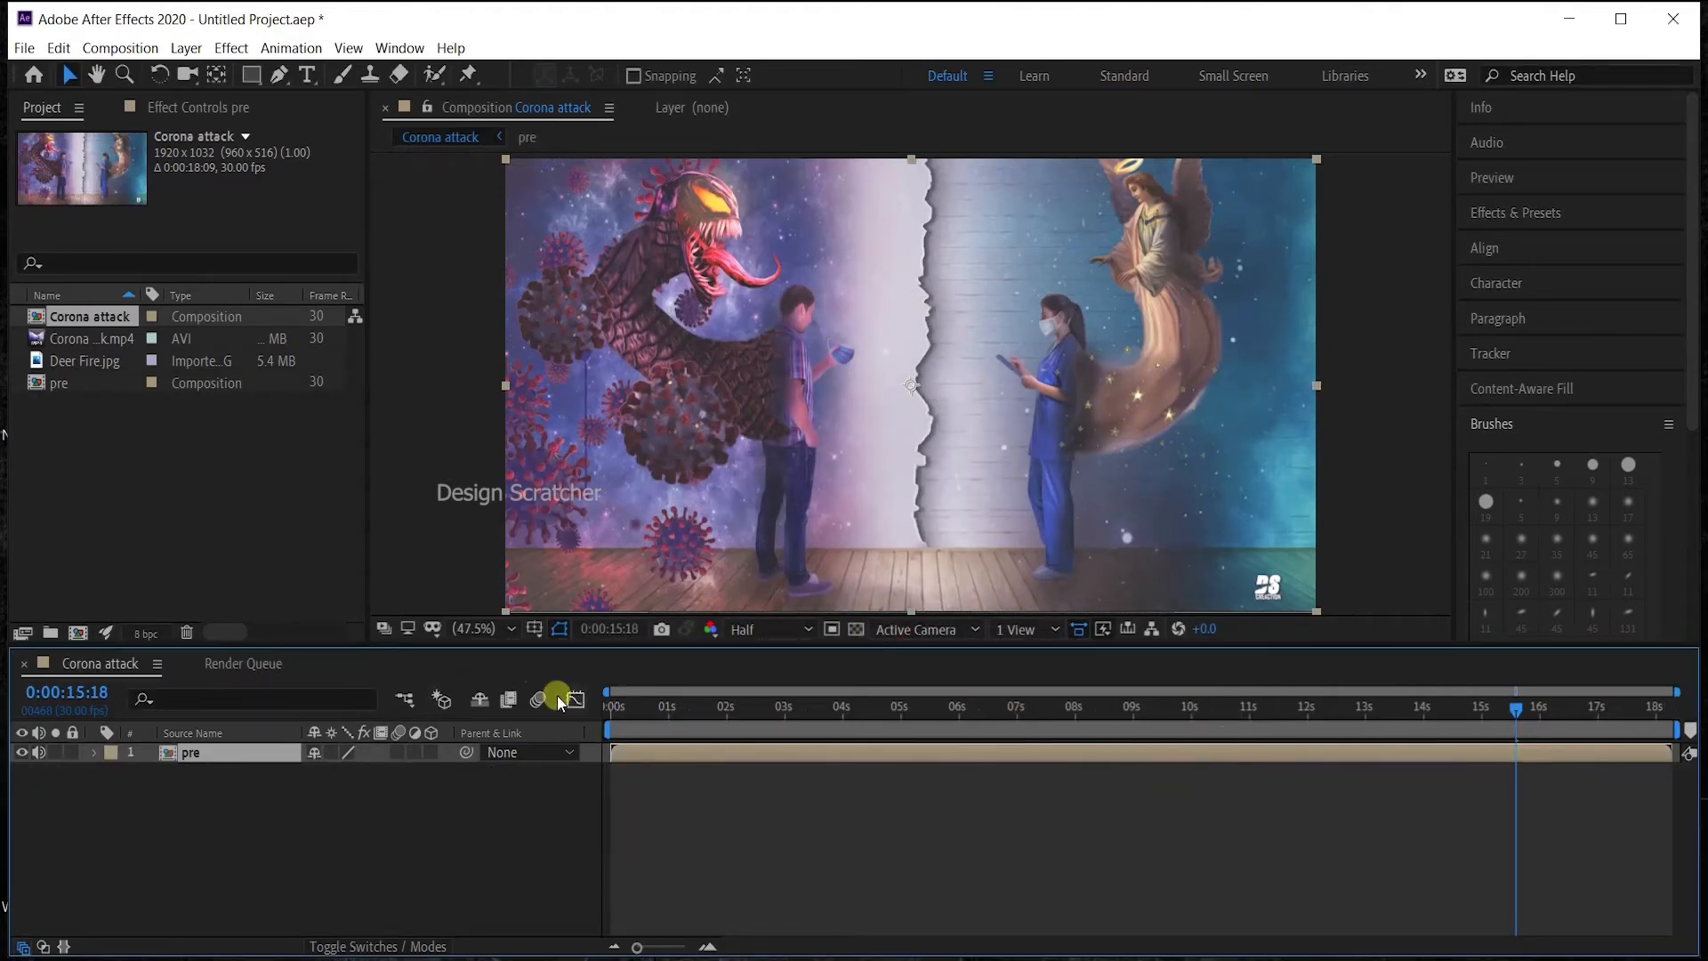
double_click(196, 757)
left_click_drag(1315, 709, 964, 723)
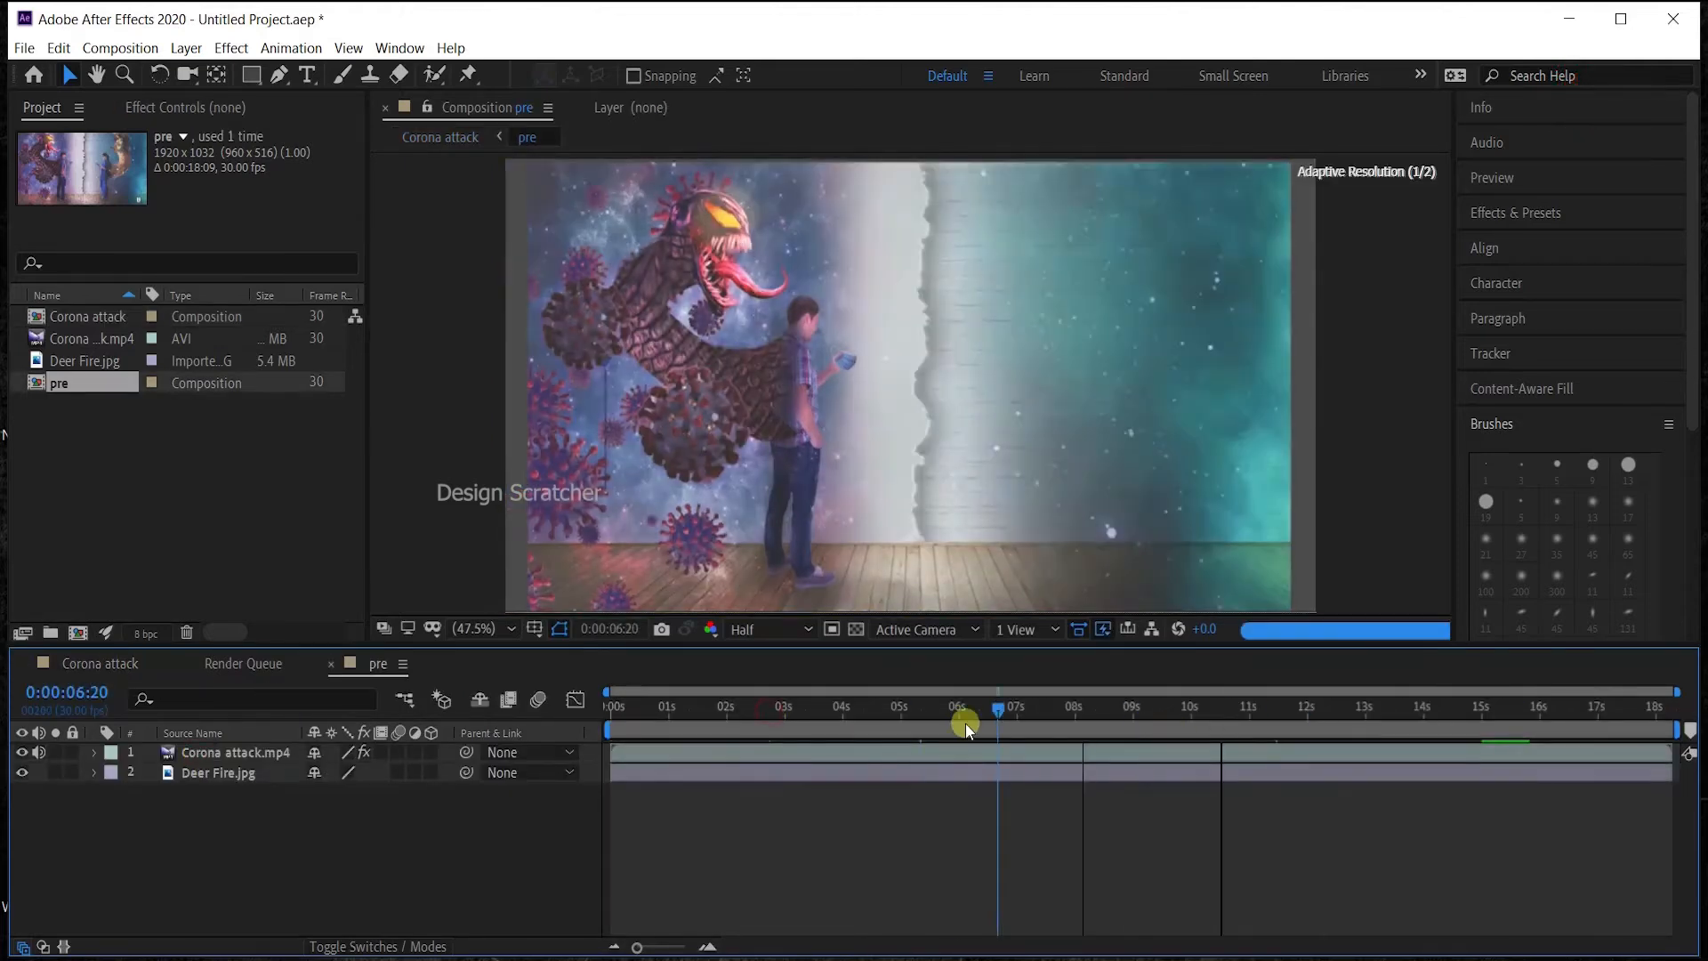
Undo the pre-compose and return to the Corona attack timeline with no layer selected.
key("ctrl+z")
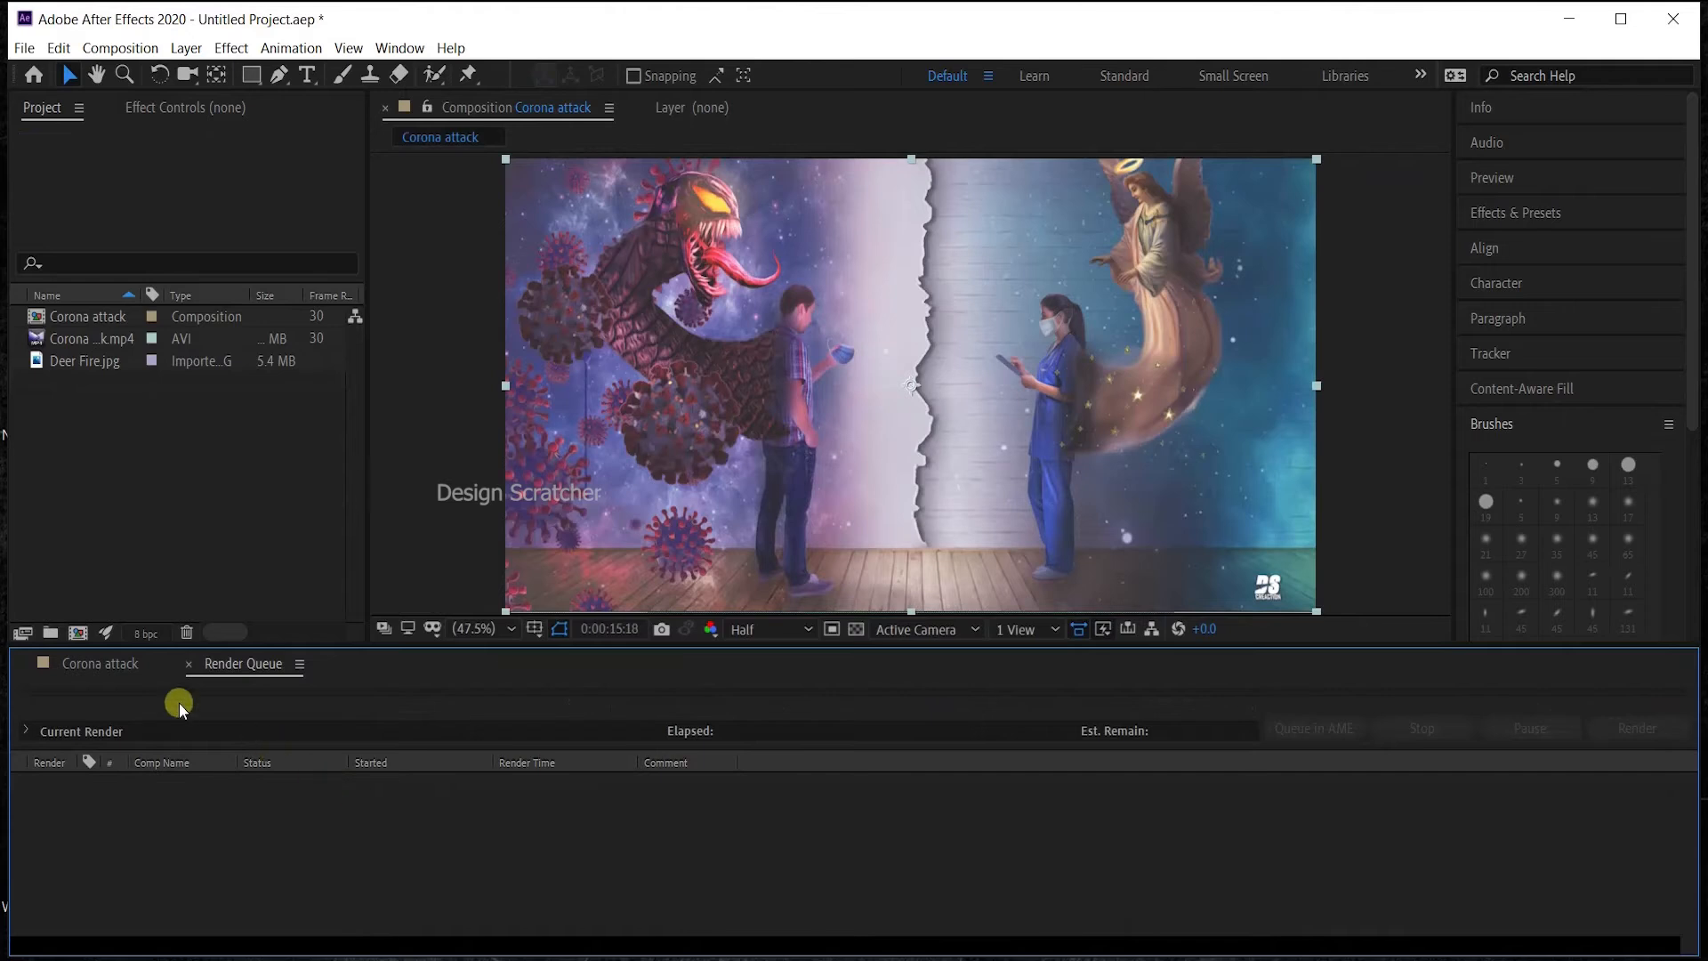
left_click(99, 664)
left_click(204, 852)
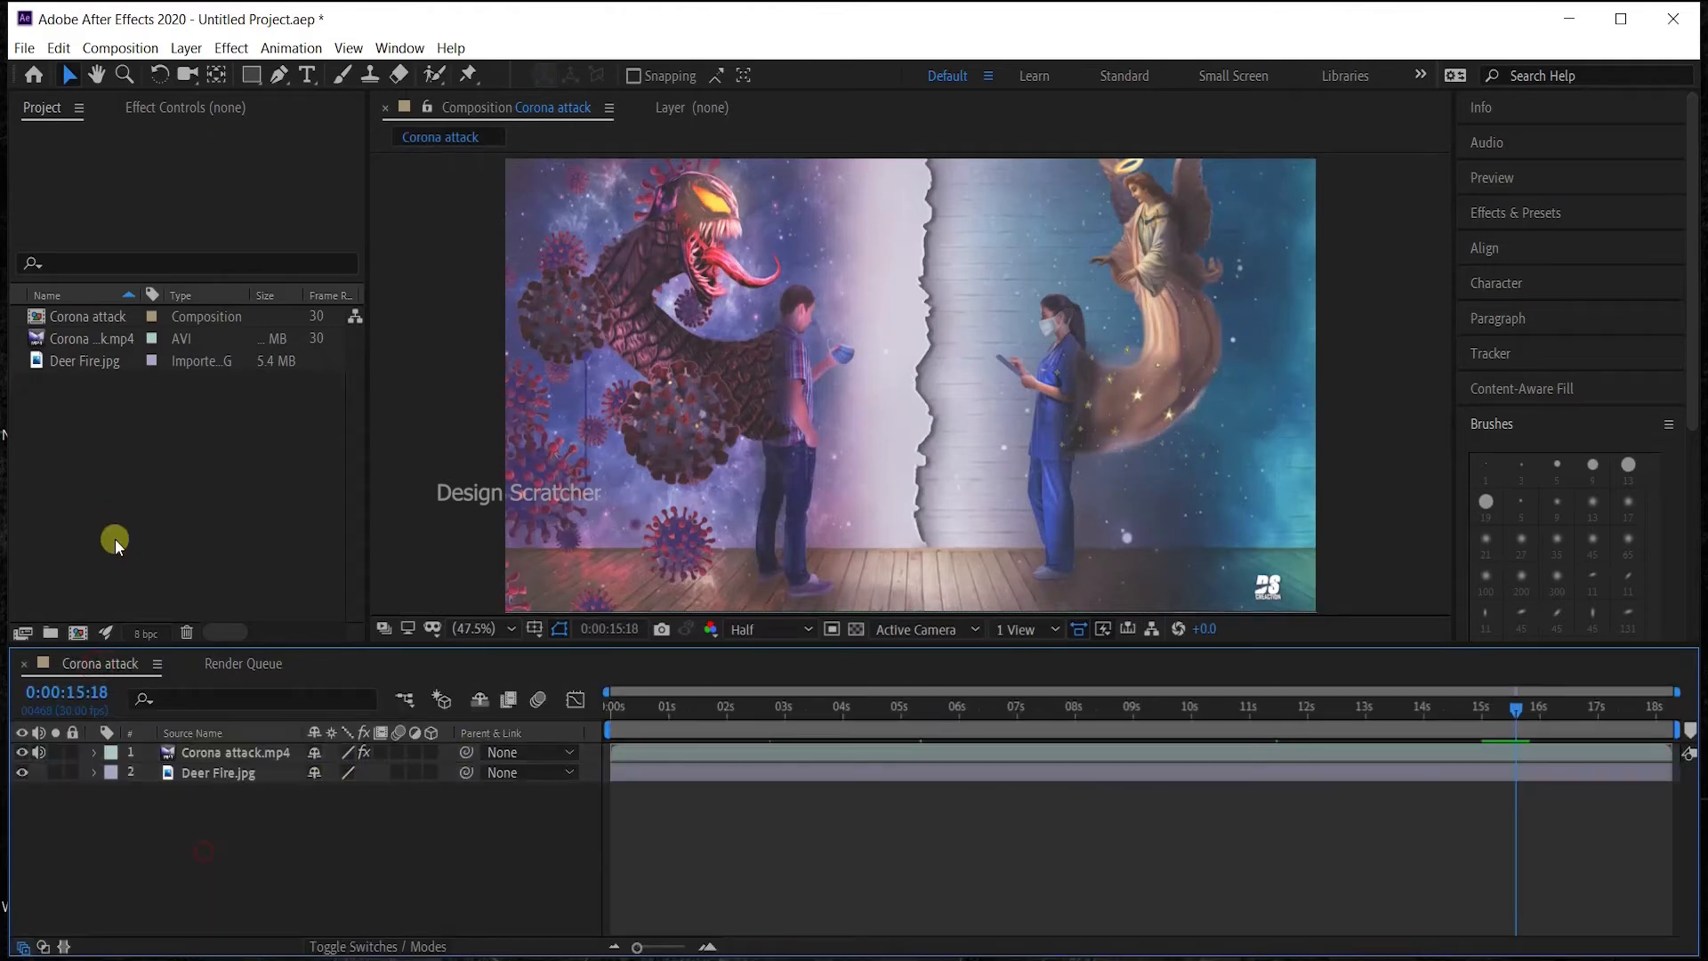
Select the Deer Fire.jpg layer and inspect the Corona attack.mp4 and Deer Fire.jpg footage details in the project.
left_click(236, 775)
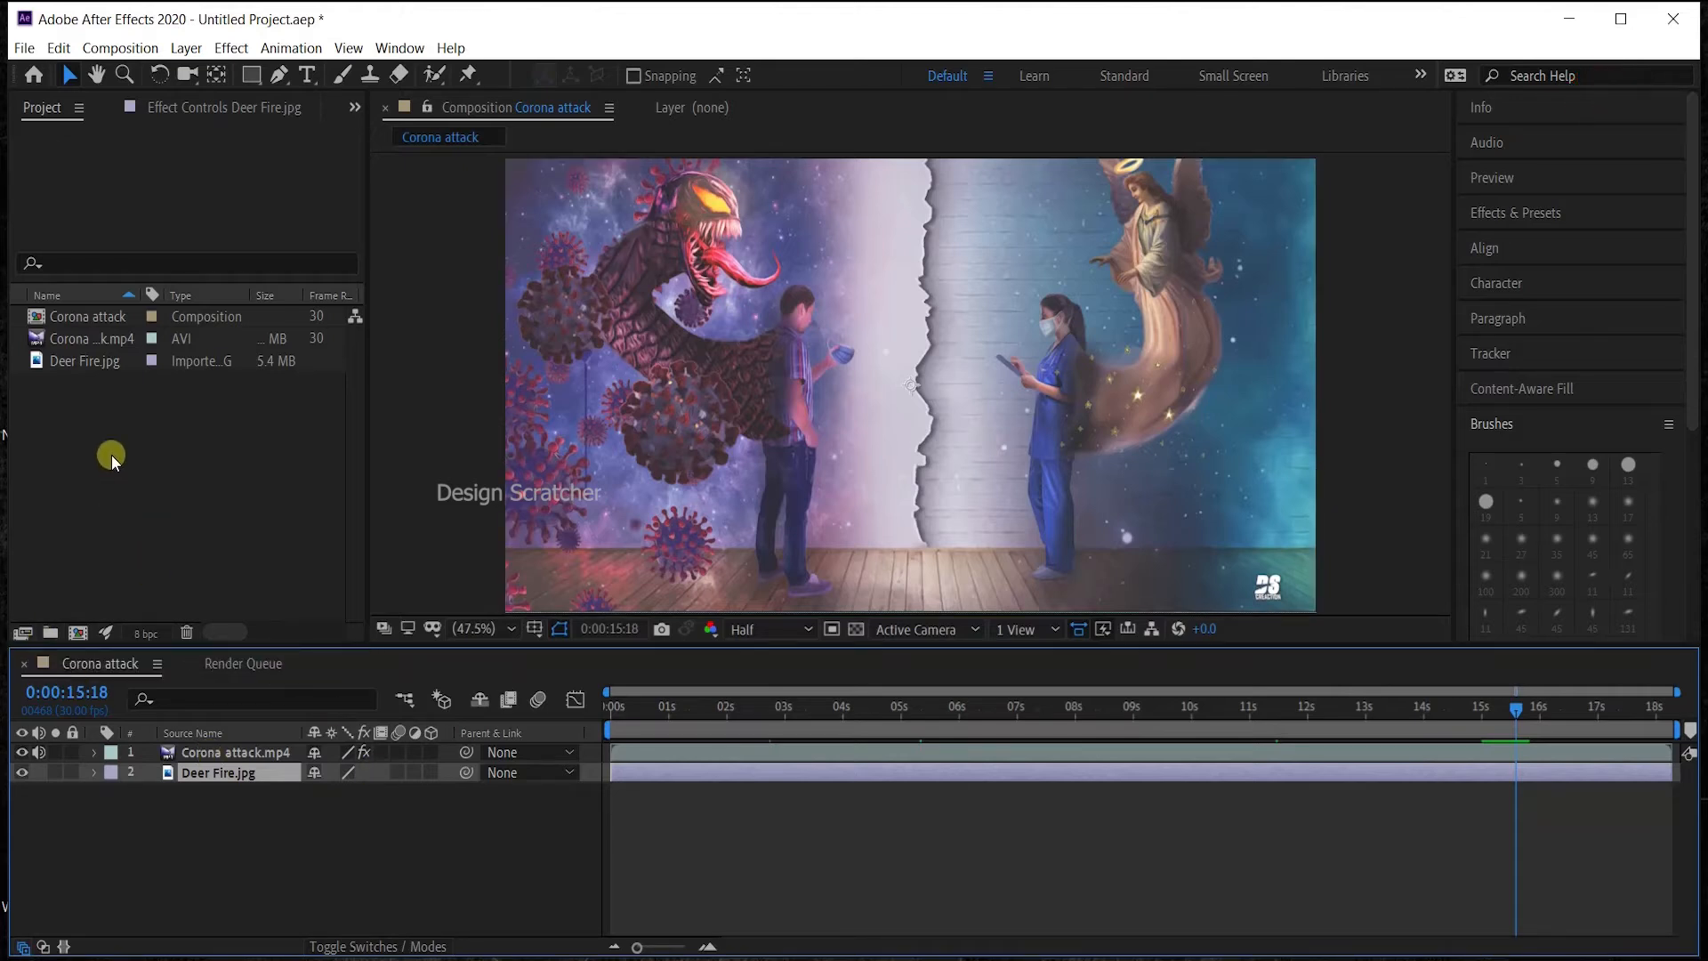
left_click(94, 336)
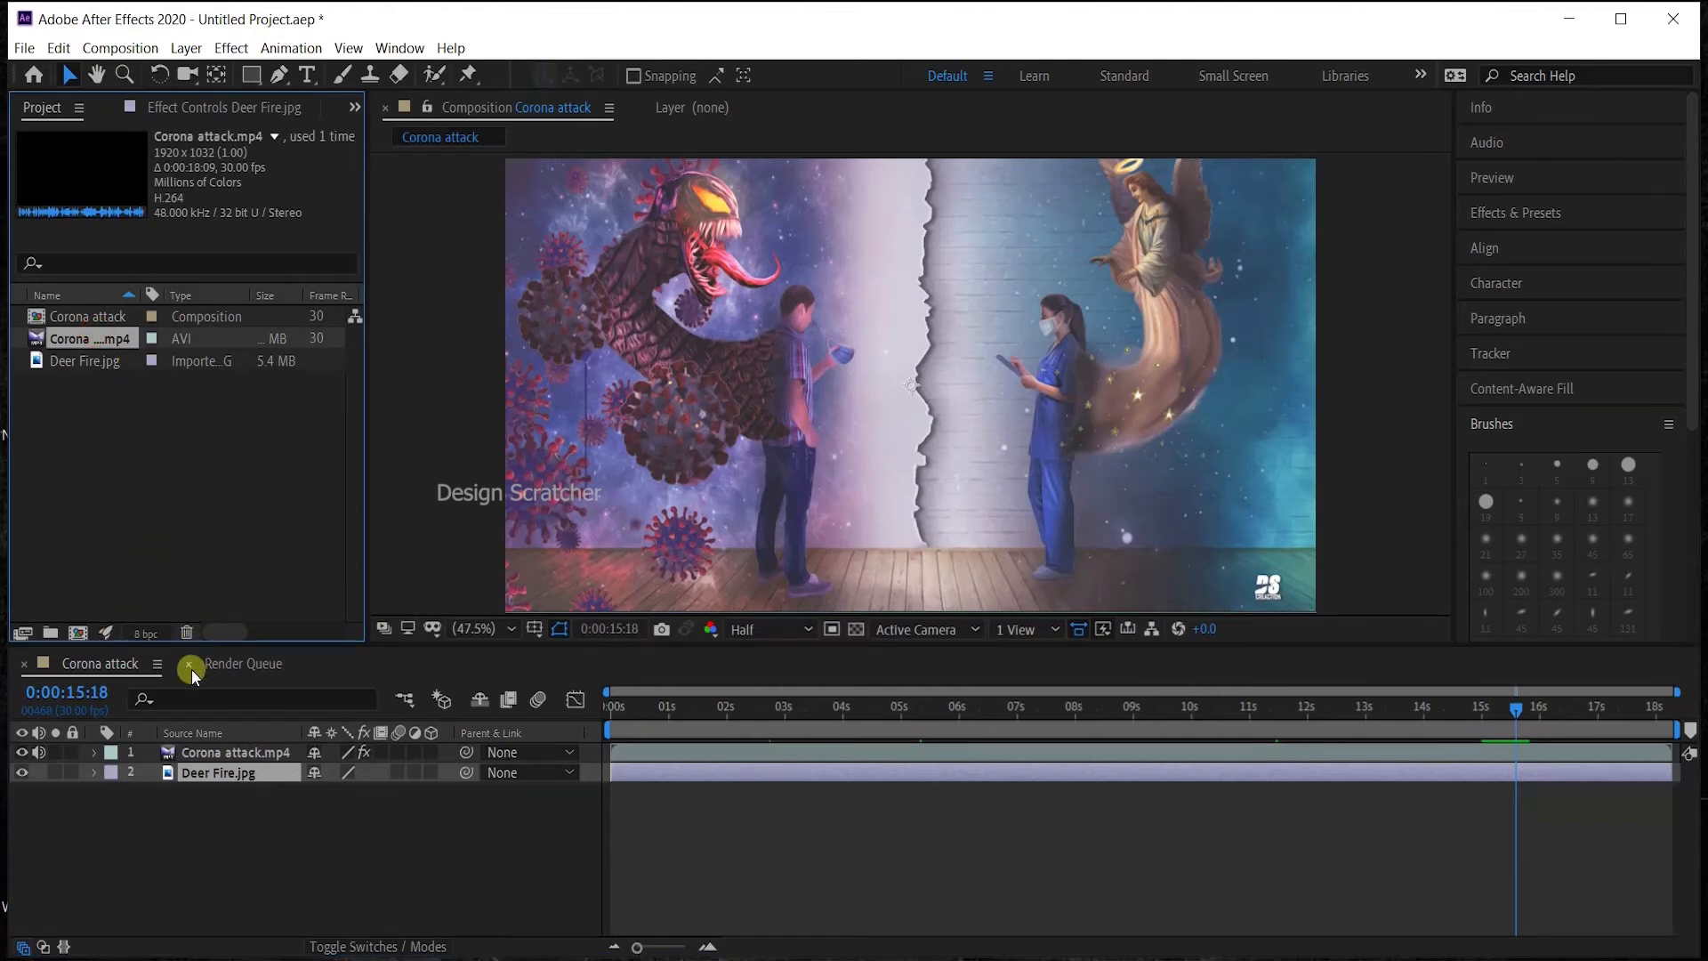
left_click(98, 361)
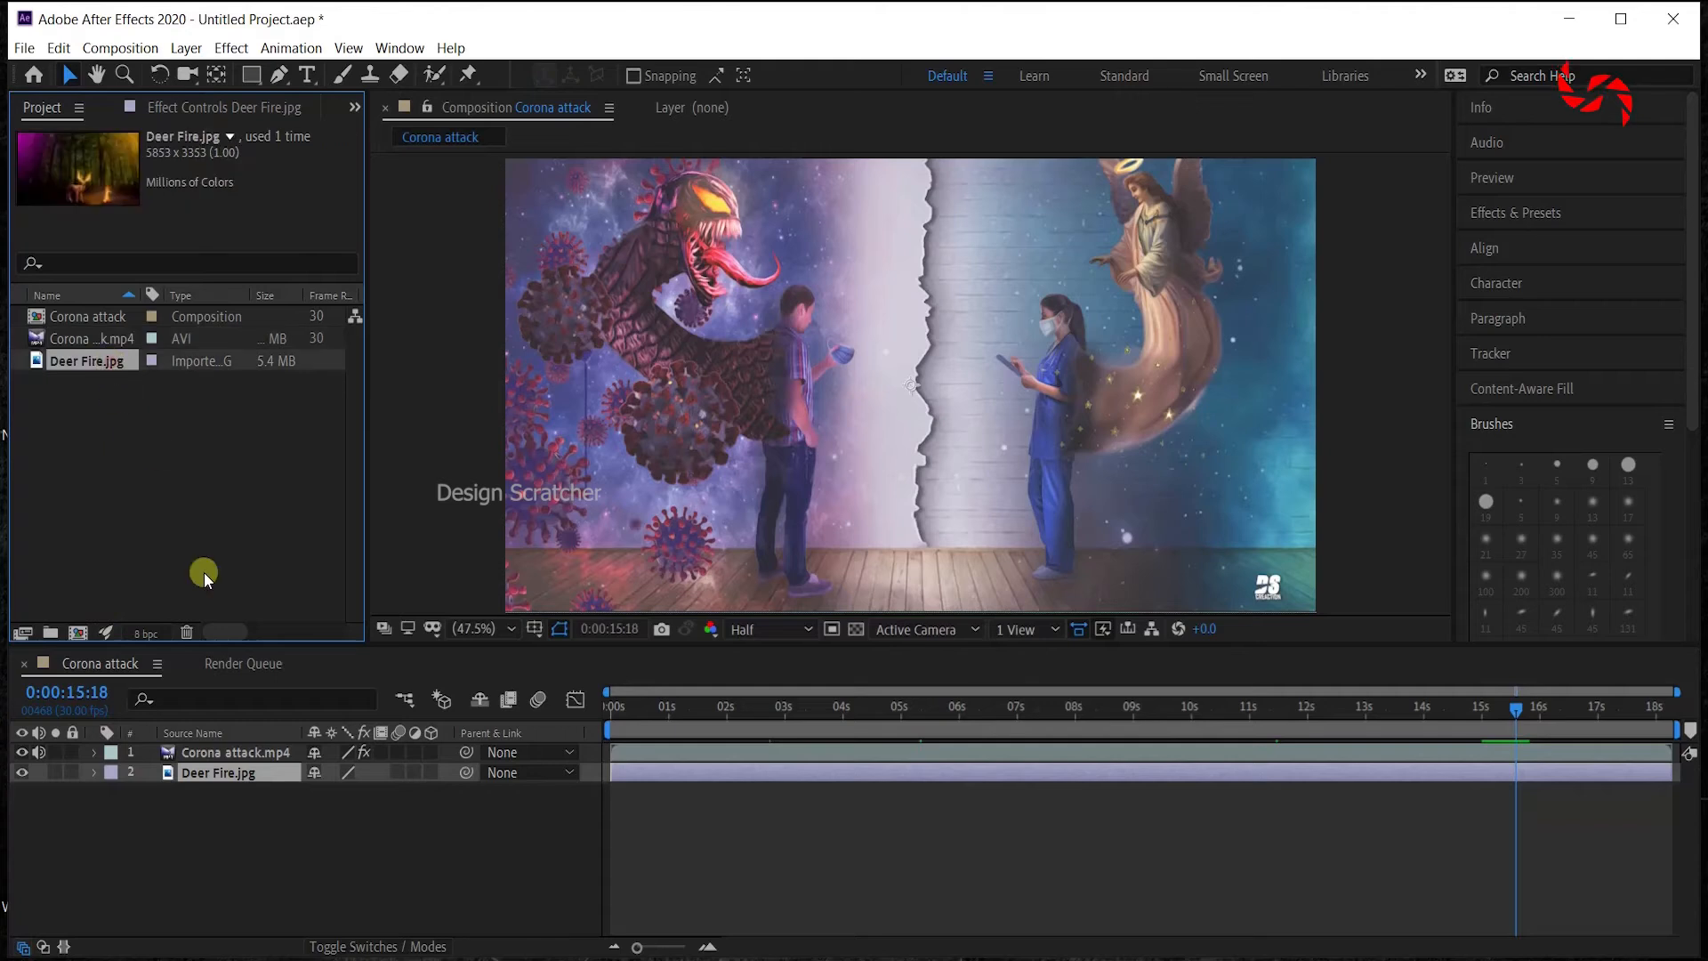
Set the current time of the Corona attack composition to 0:00:10:18.
left_click(78, 693)
left_click(82, 692)
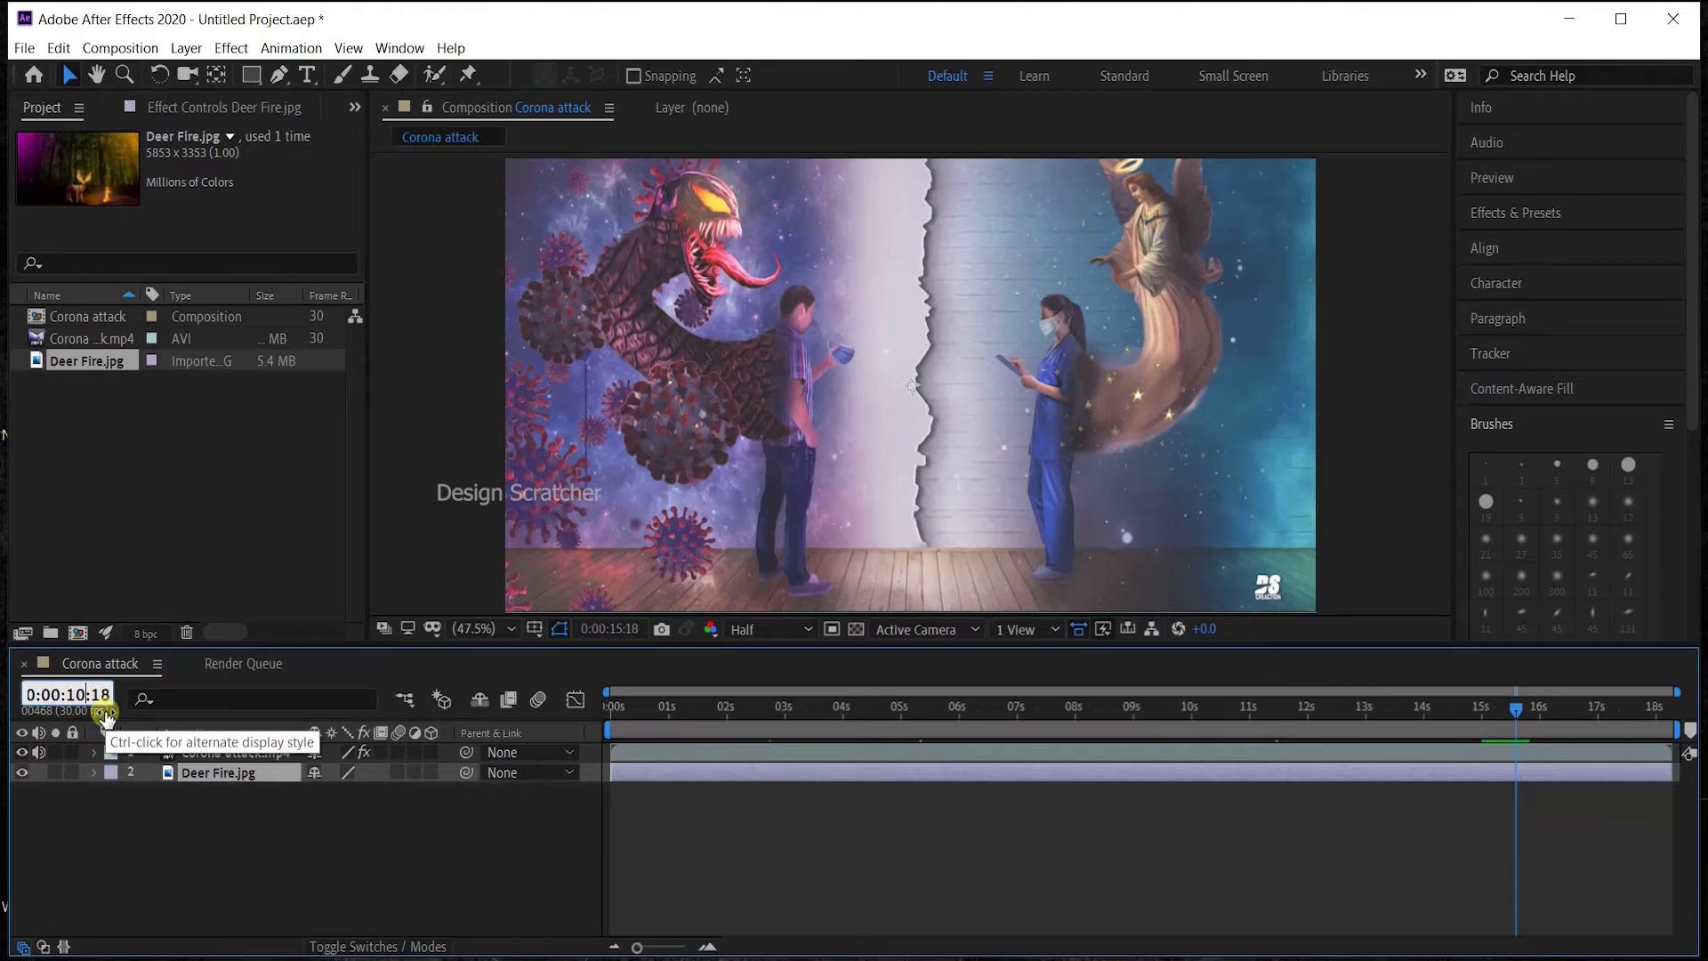
key("Return")
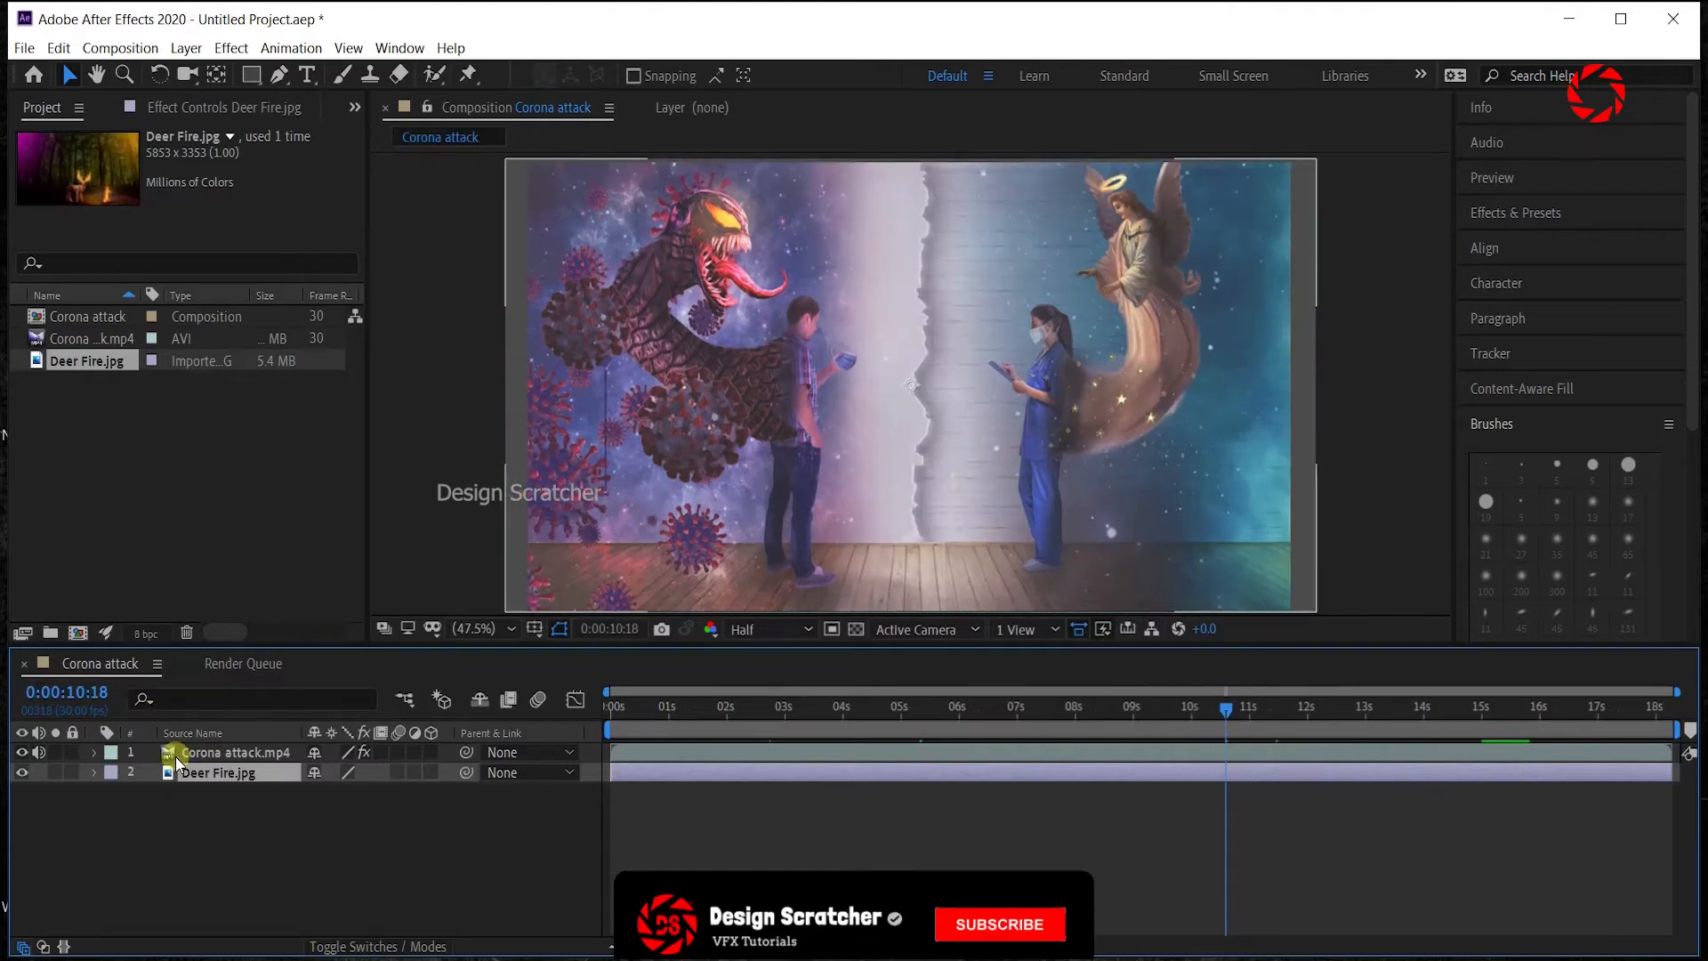
Set the current time of the Corona attack composition to 0:00:08:18.
left_click(86, 698)
left_click(86, 696)
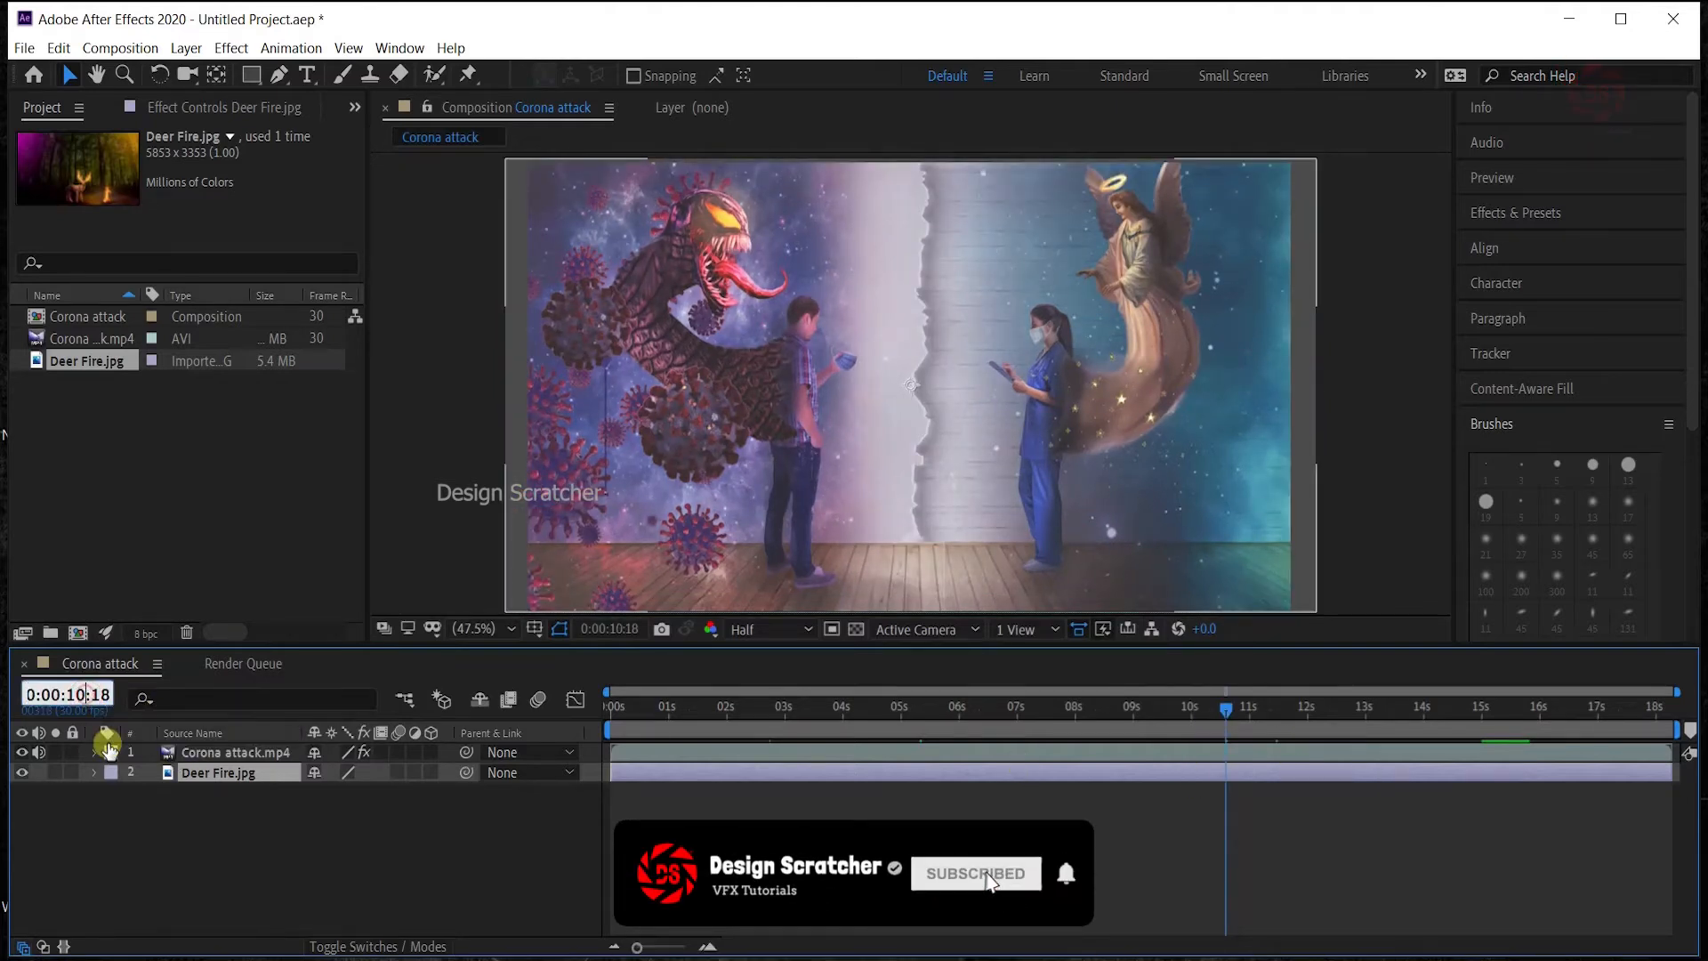
key("BackSpace")
key("BackSpace")
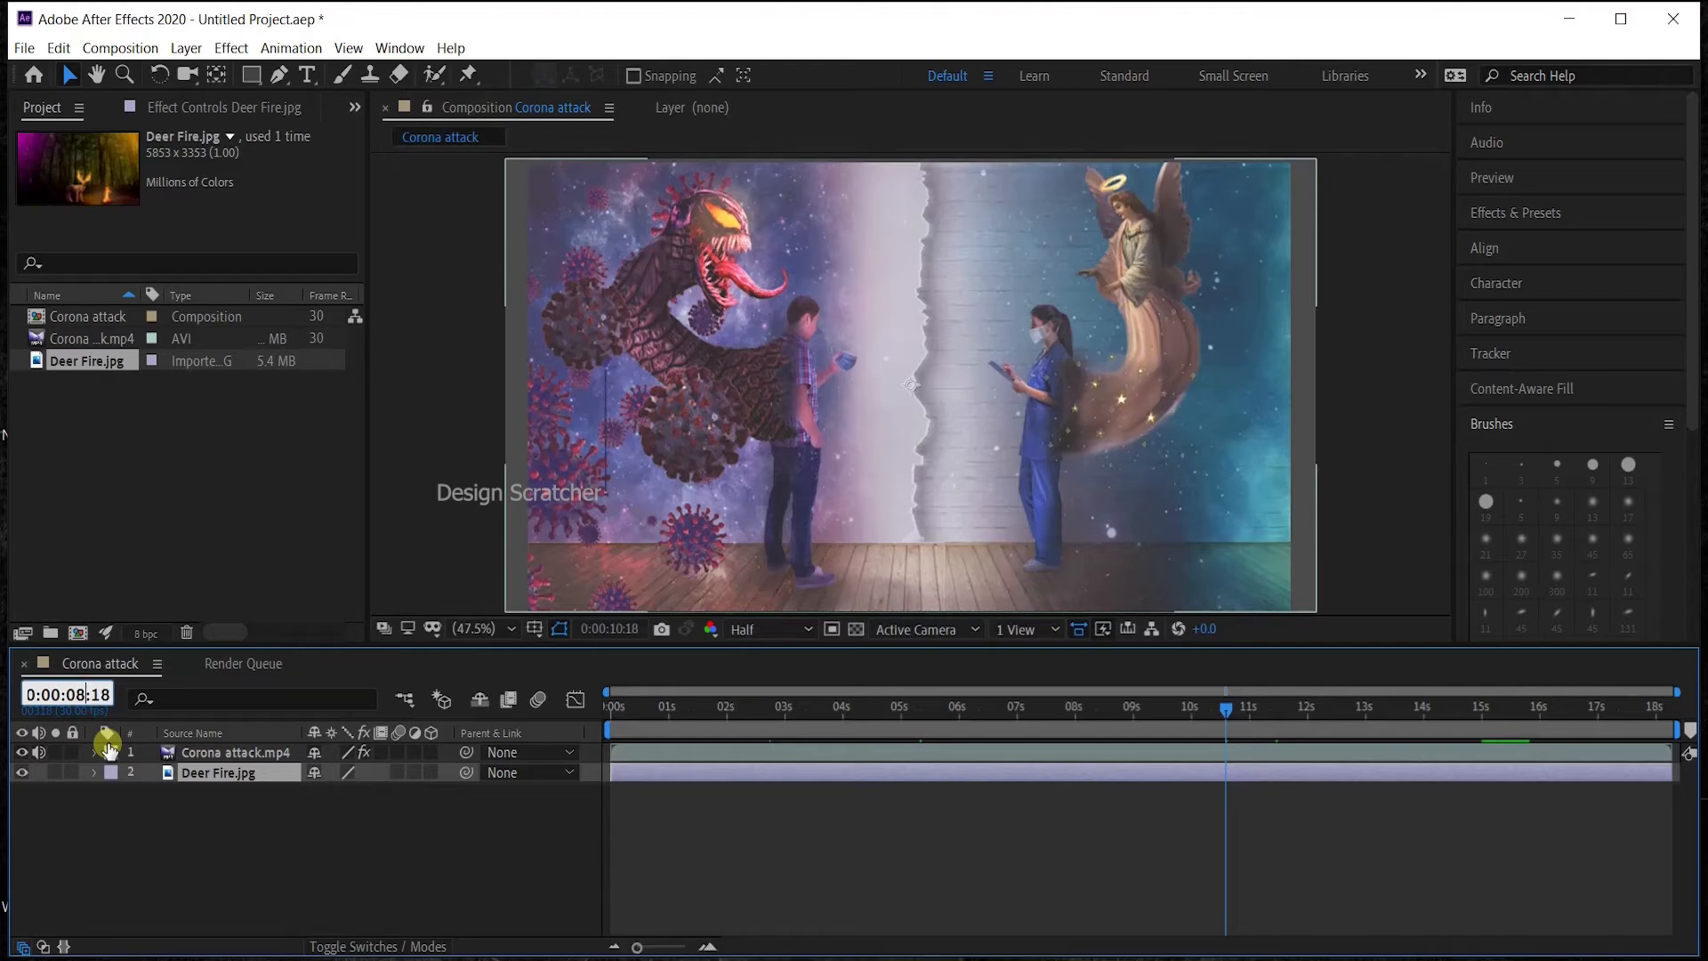
type("08")
key("Return")
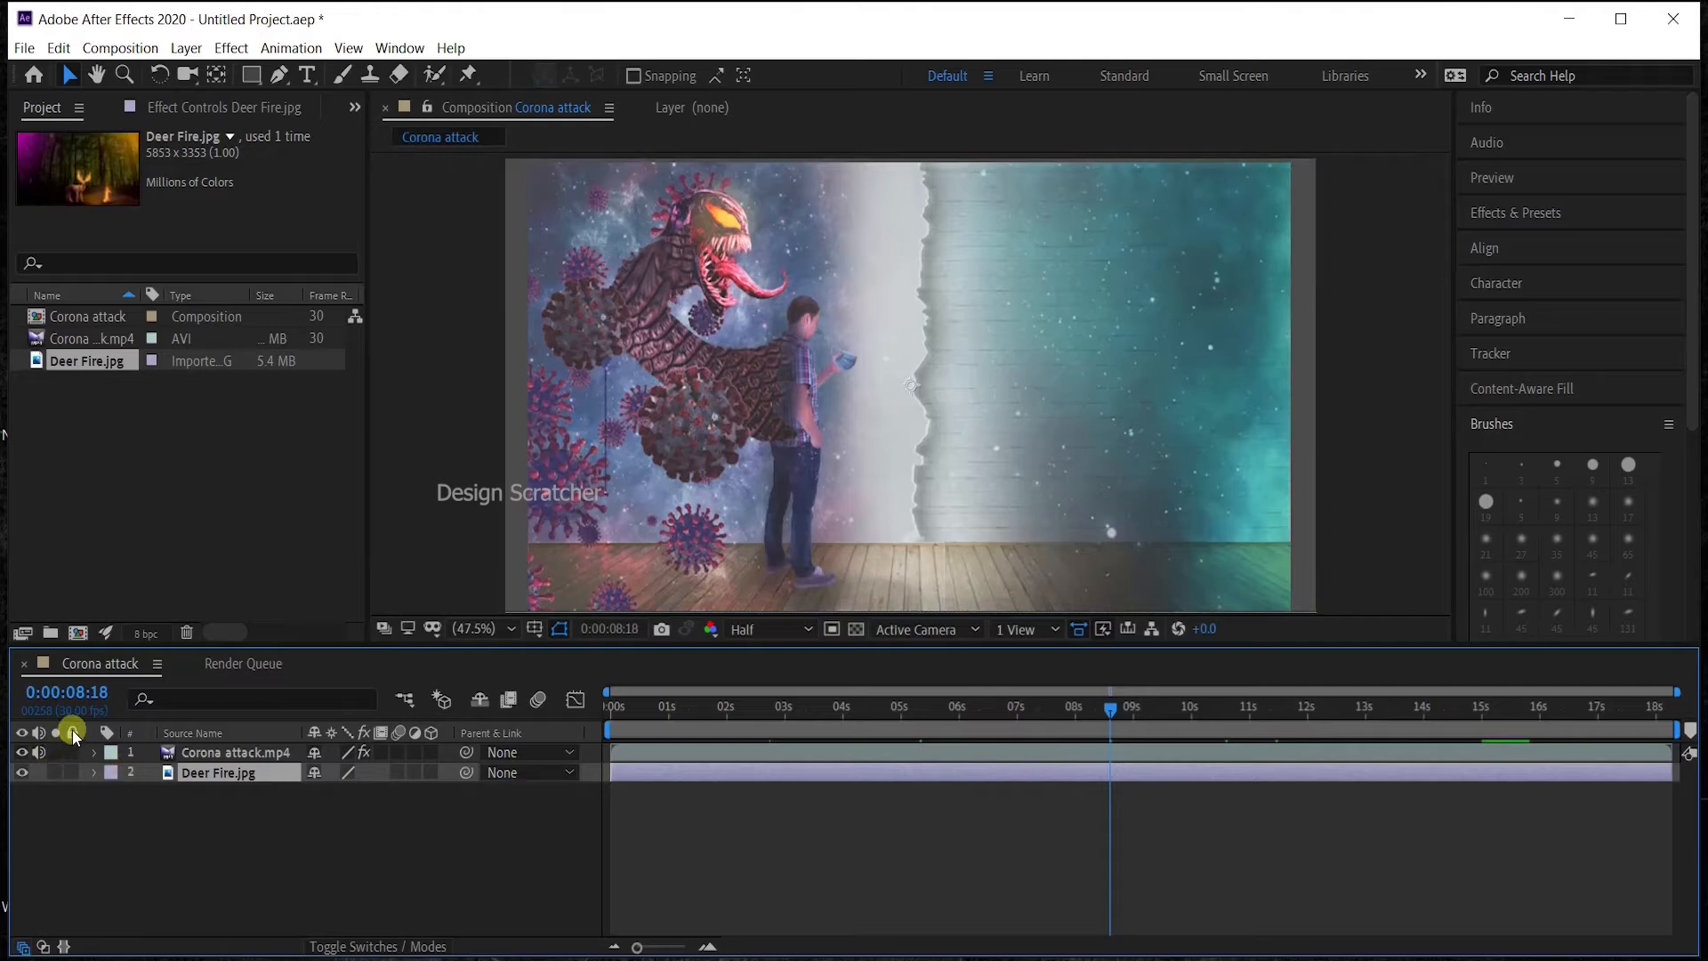
Examine the main and color management interpretation settings of the Corona attack.mp4 footage, cancel without changes, and deselect the layer.
left_click(112, 339)
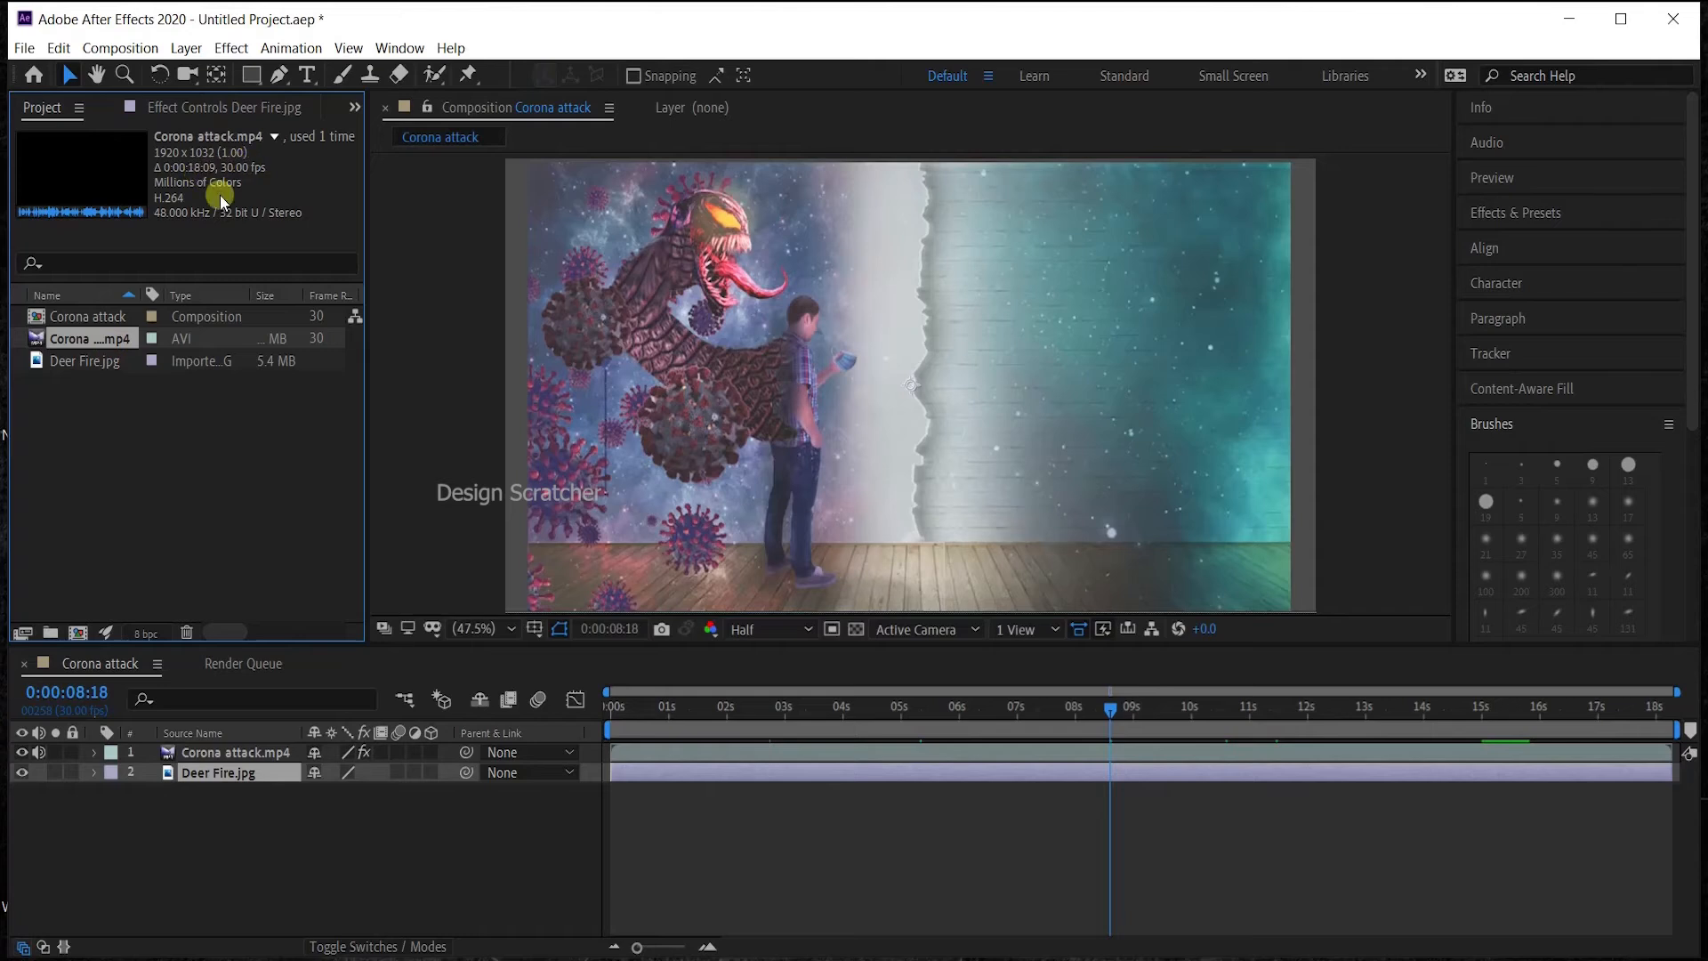
right_click(96, 330)
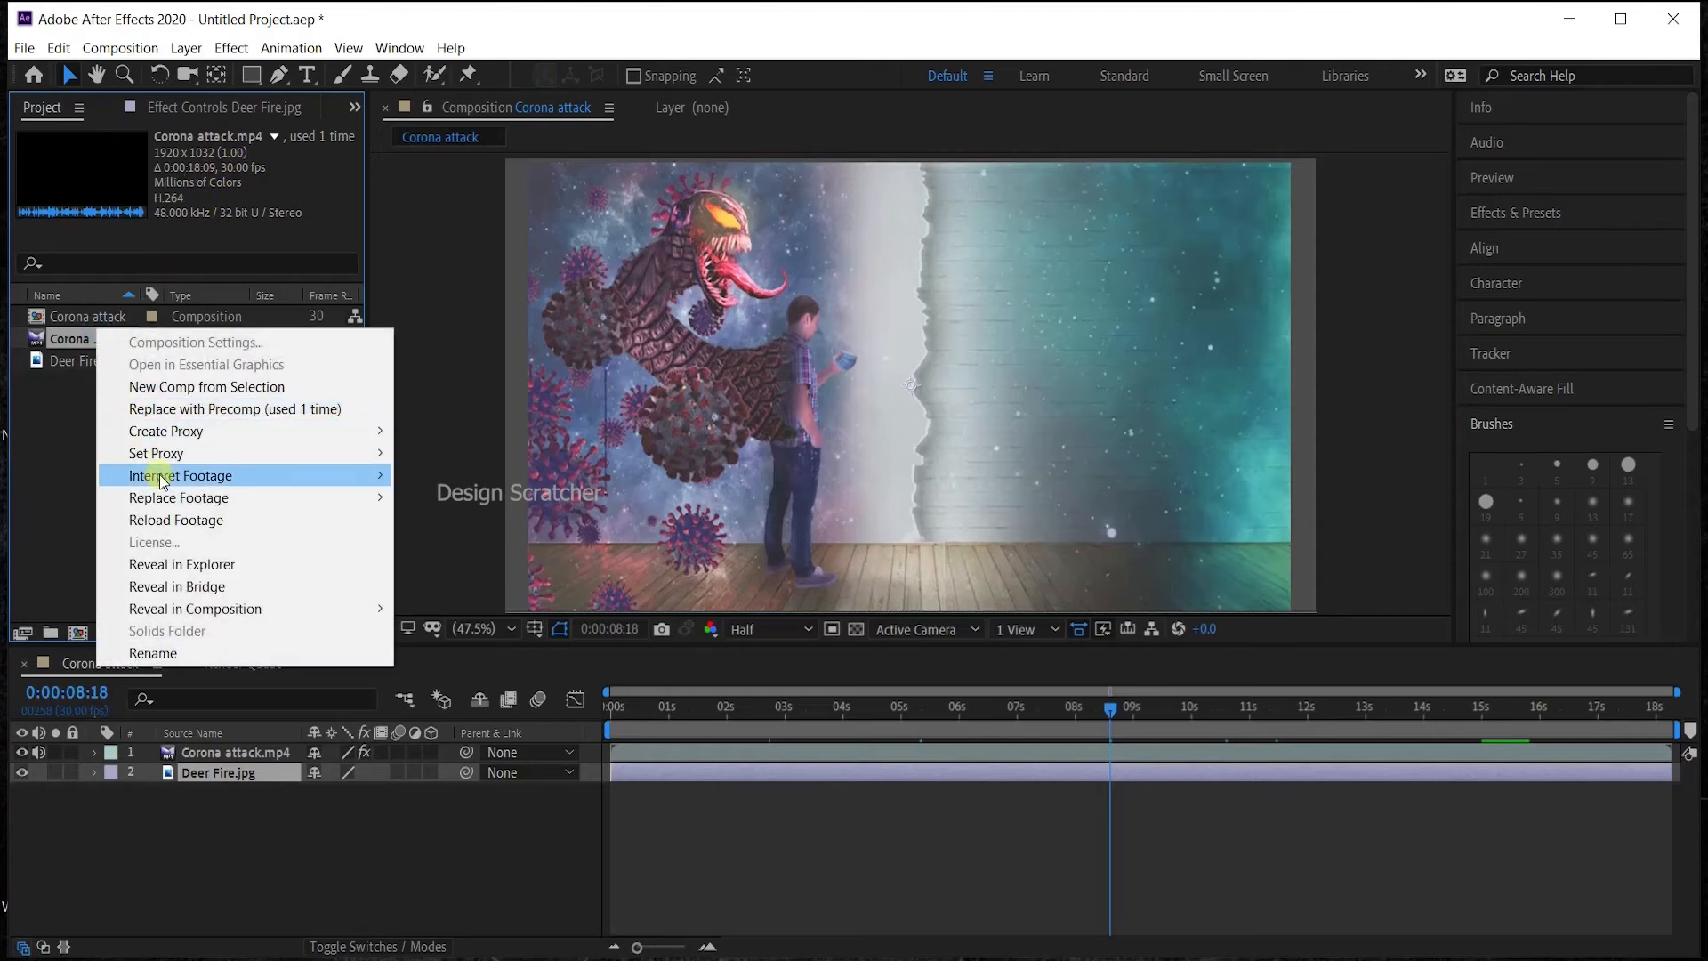
mouse_move(168, 474)
left_click(550, 485)
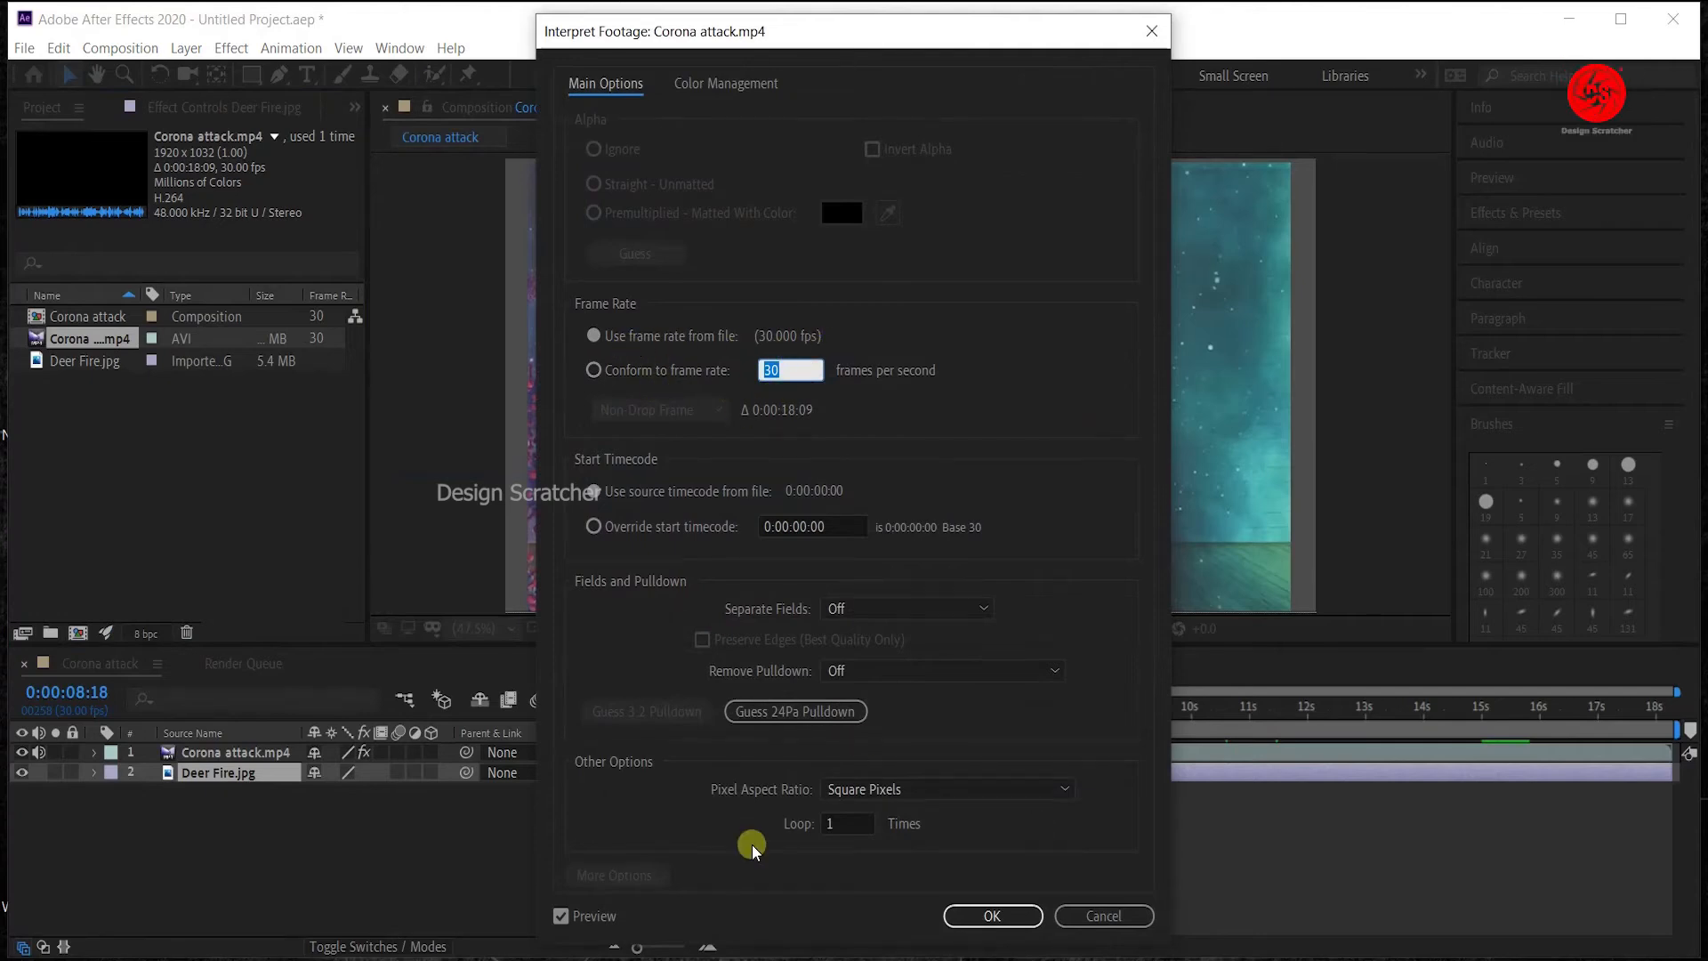
left_click(710, 83)
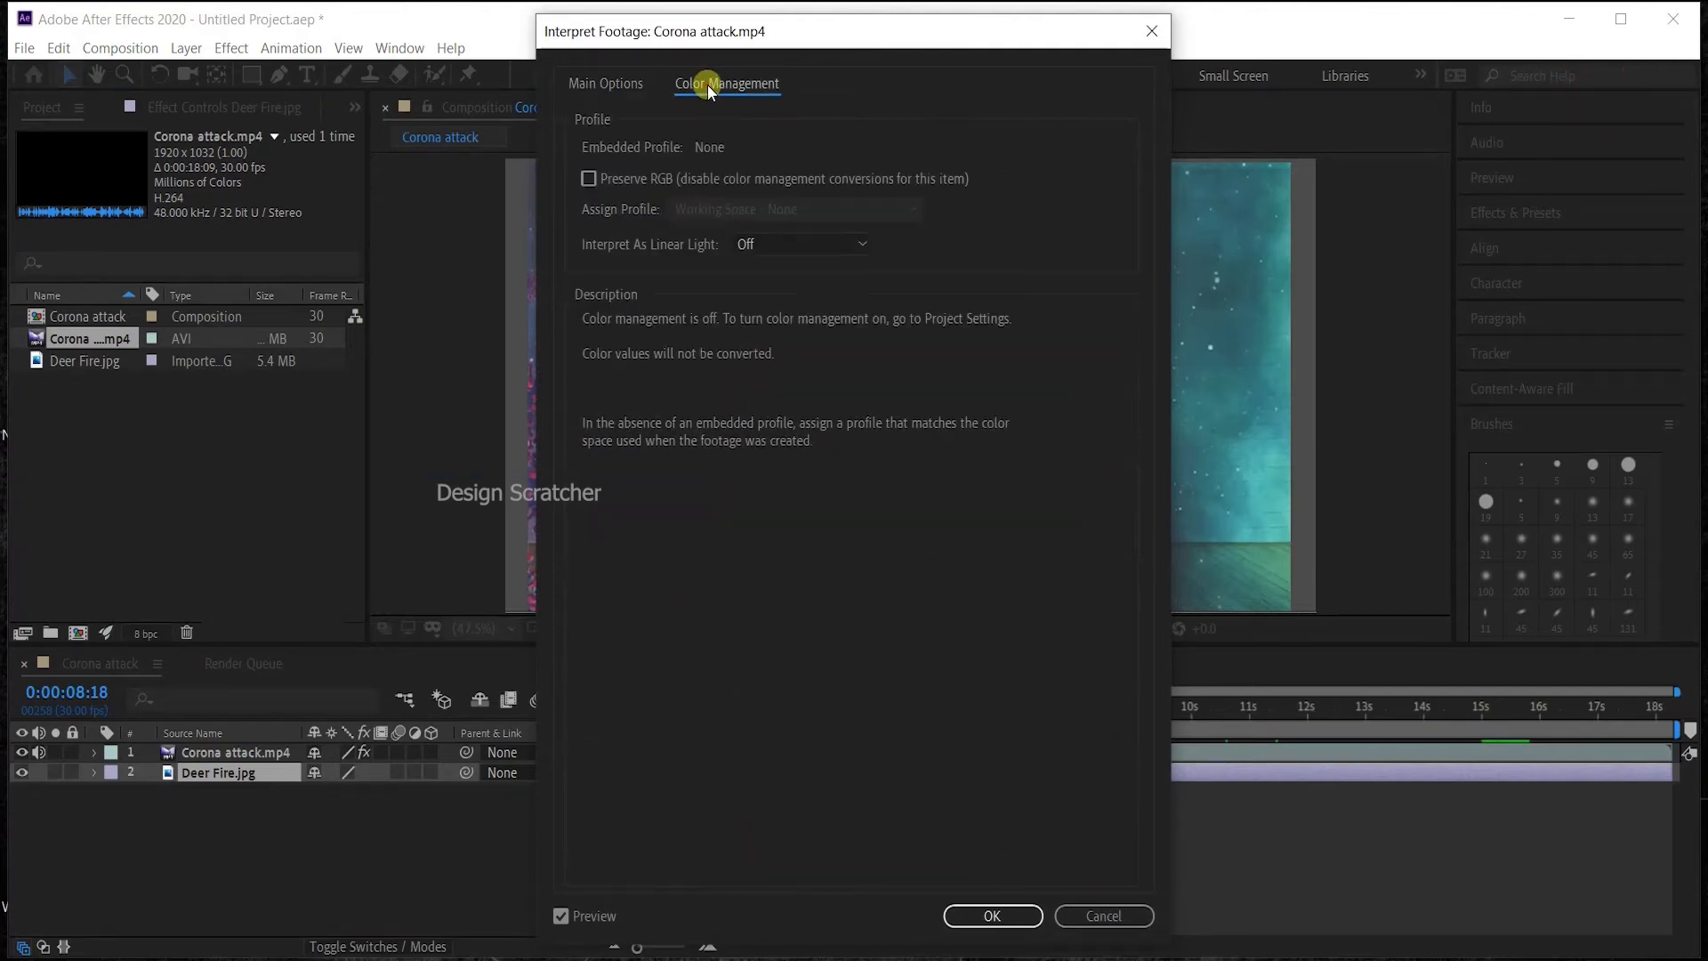
left_click(1100, 916)
left_click(147, 858)
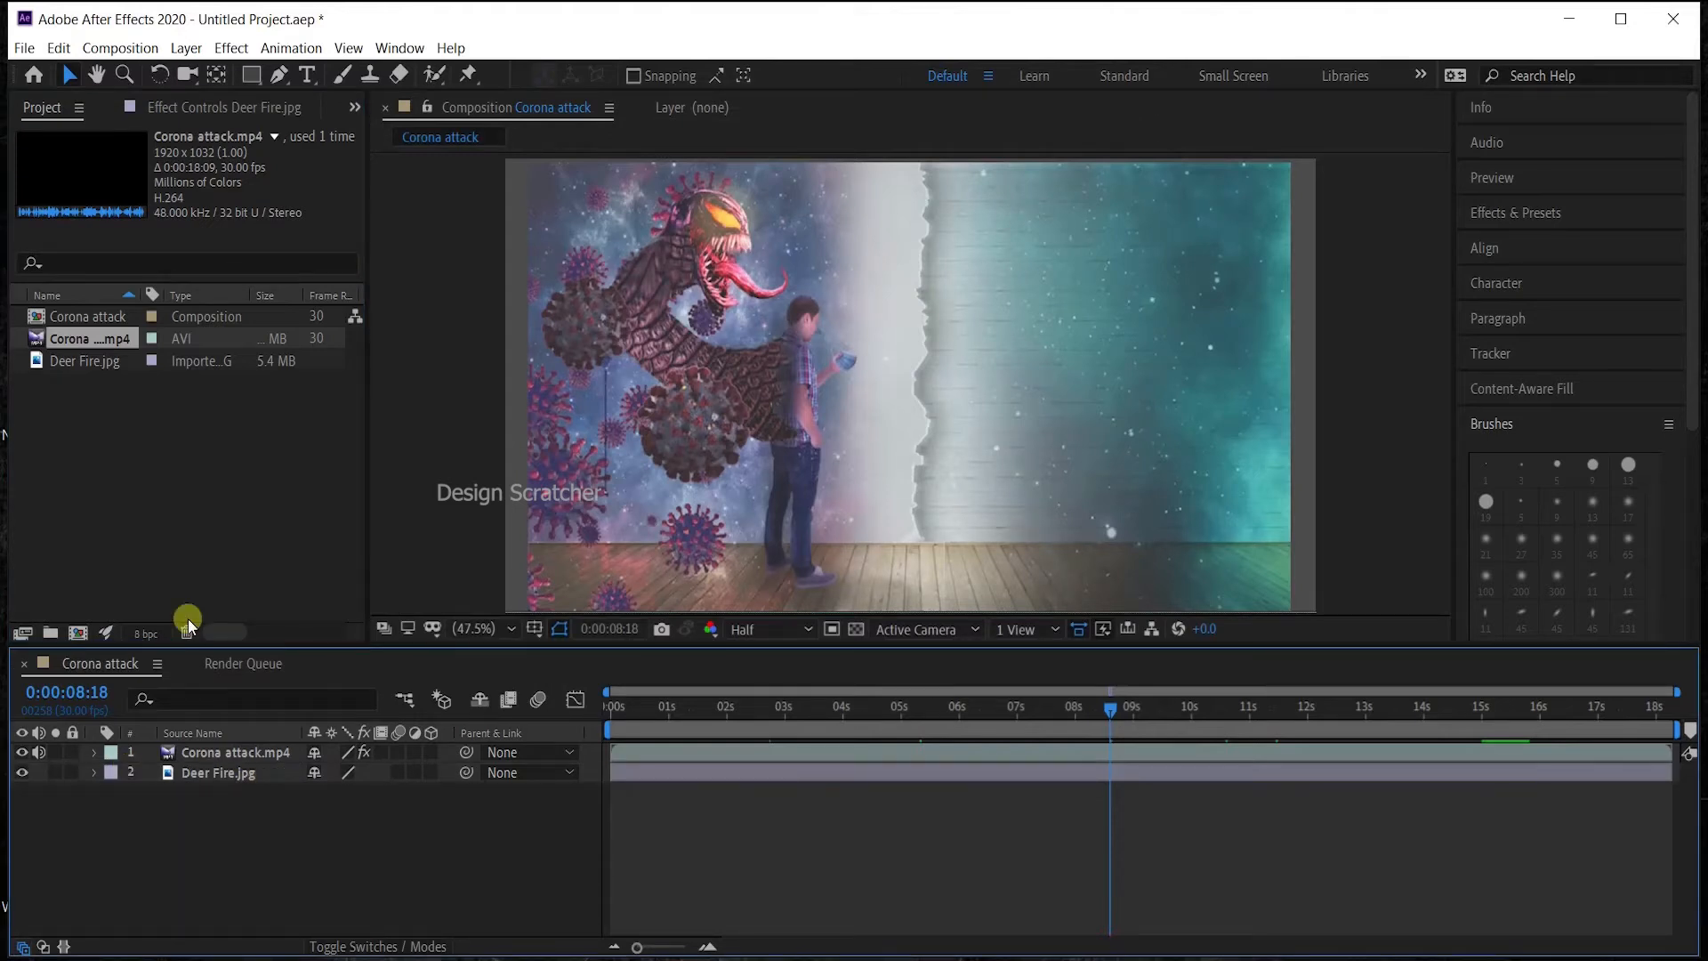
Reopen the main interpretation settings of Corona attack.mp4 and conform its frame rate to 24 frames per second.
right_click(66, 334)
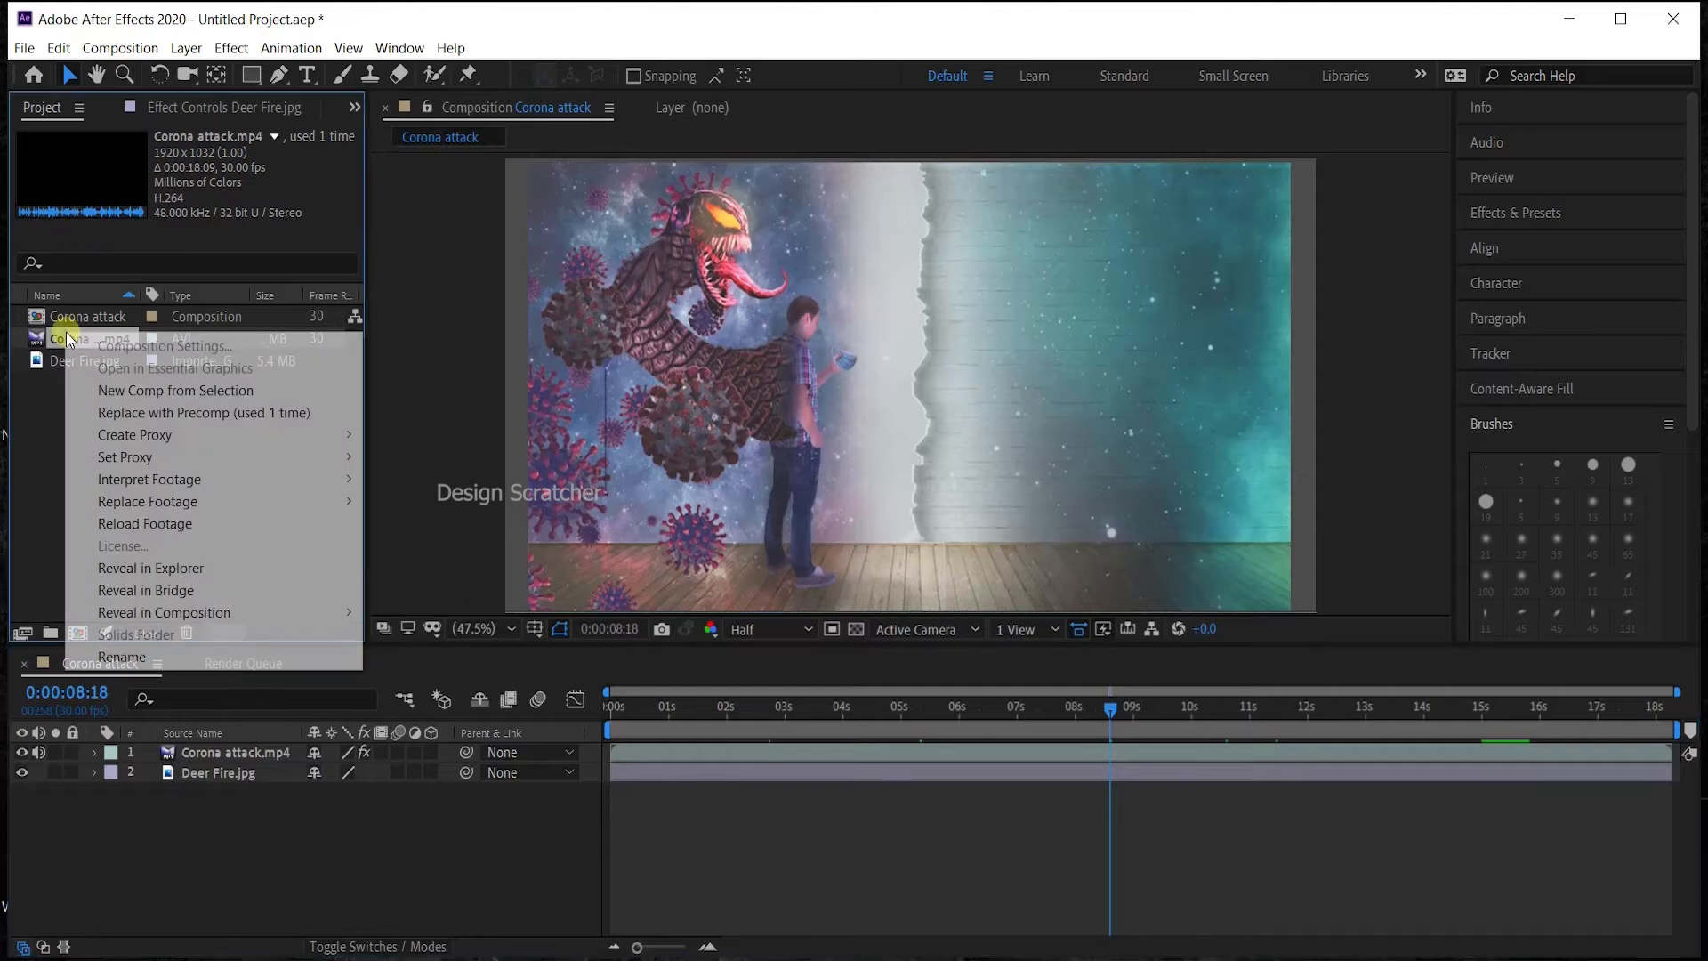
mouse_move(221, 481)
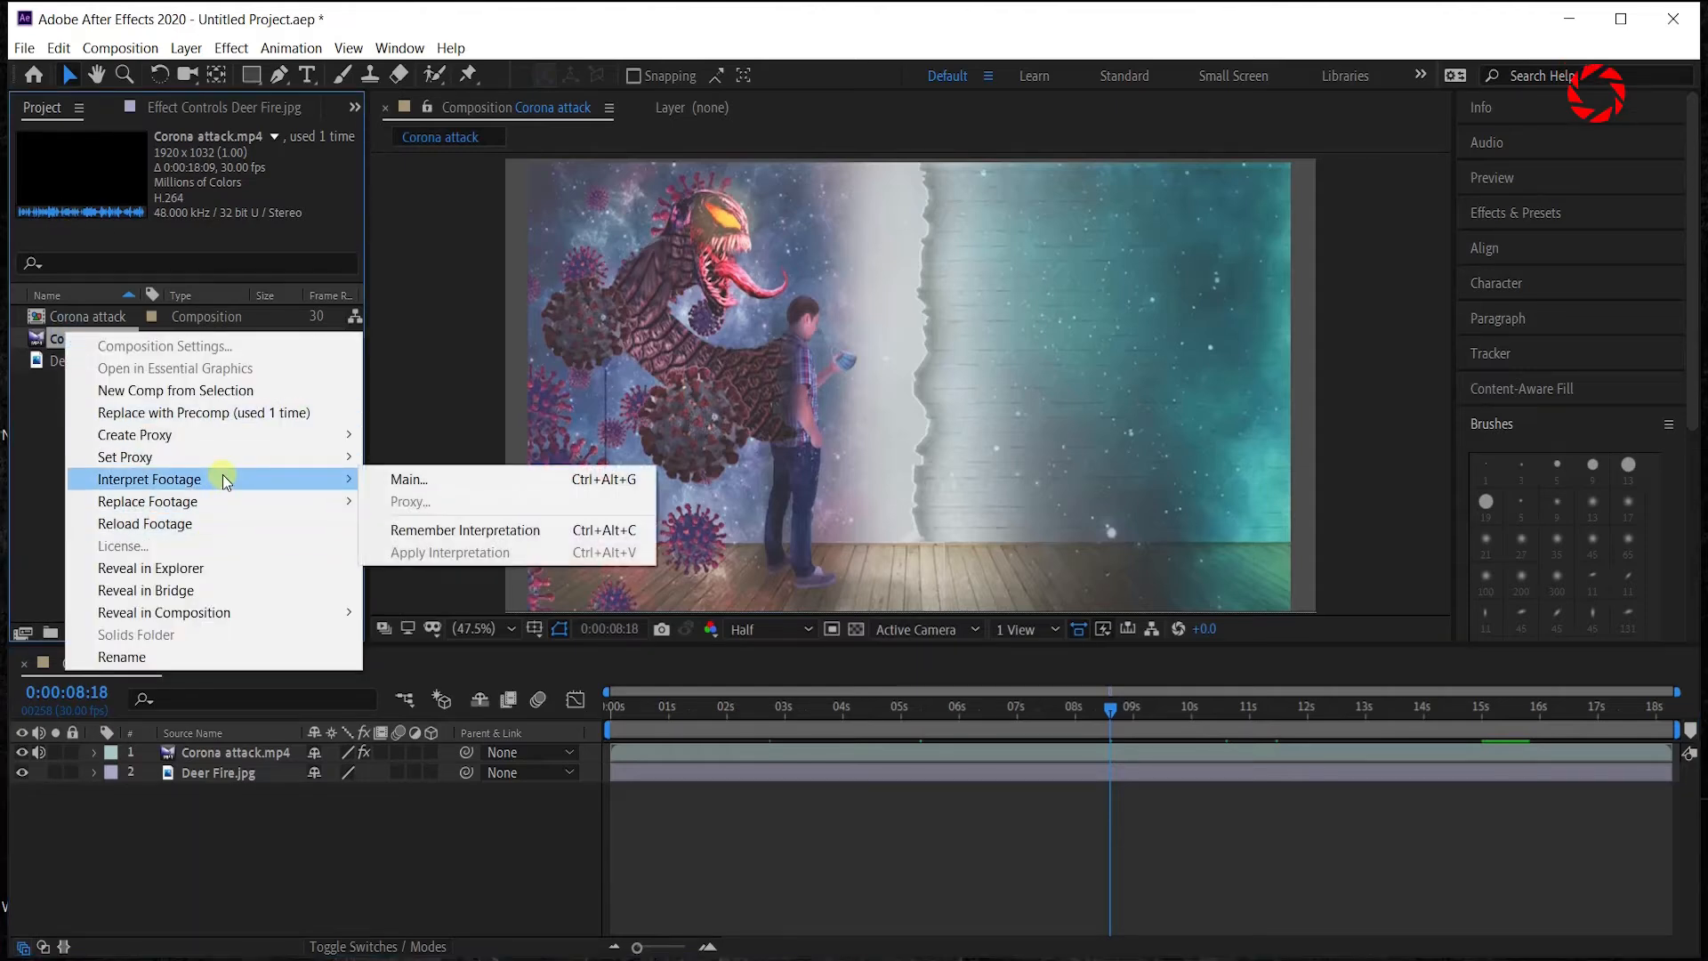
left_click(406, 480)
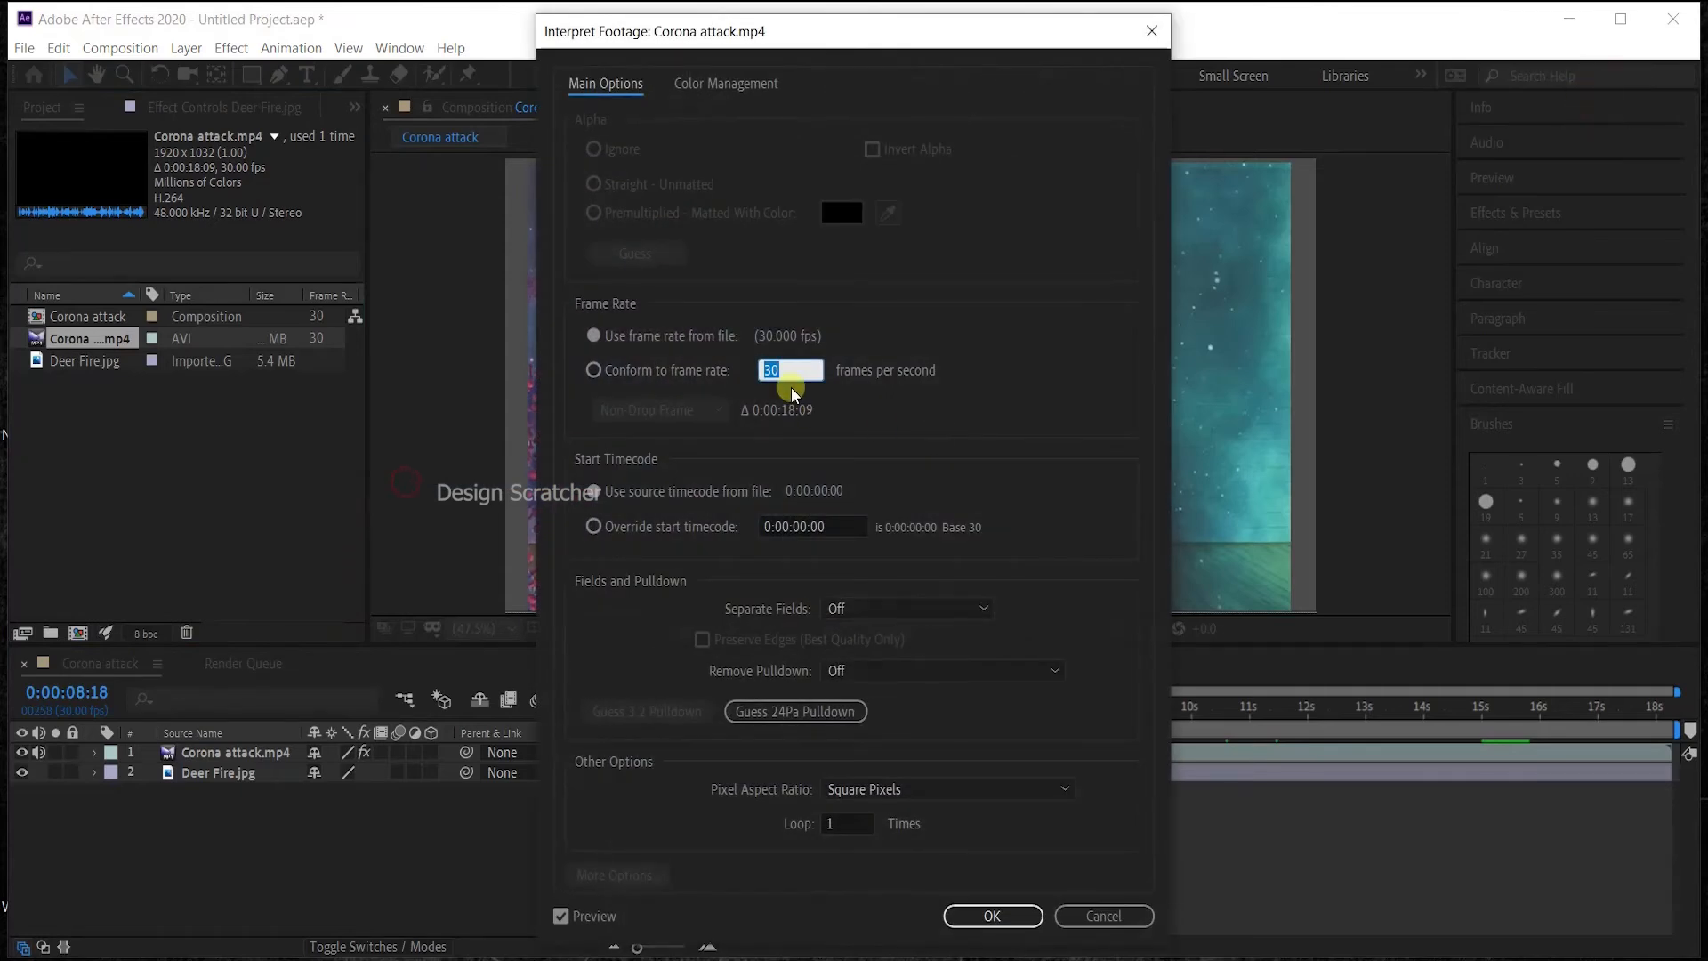
type("24")
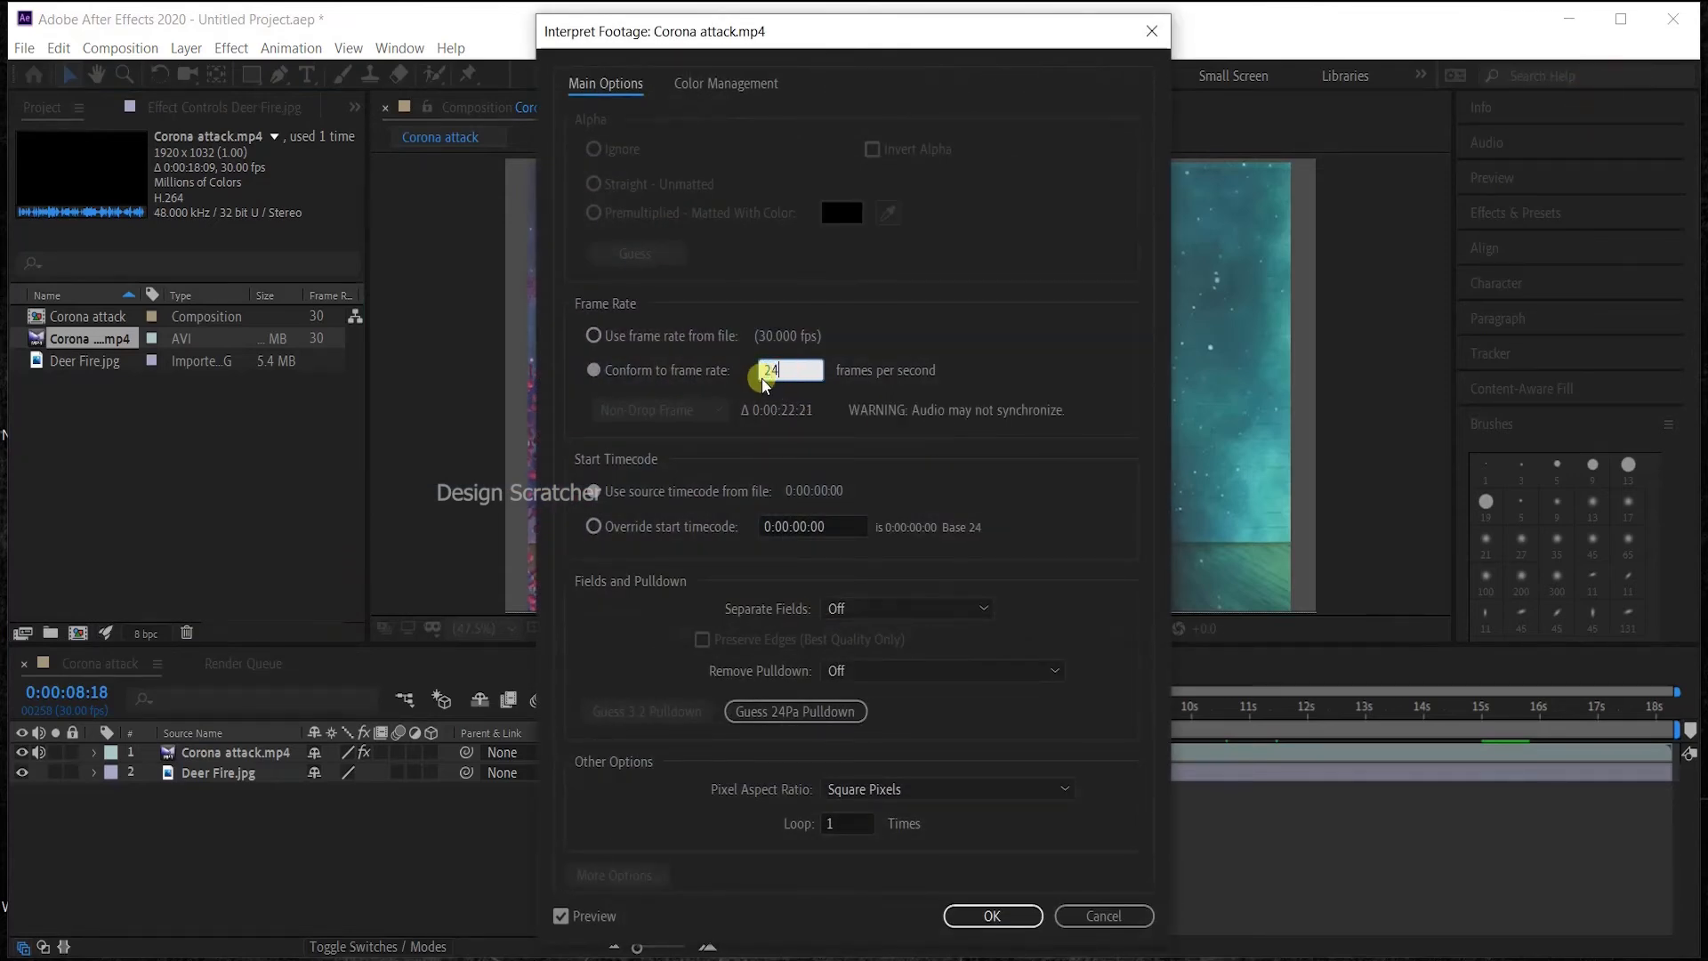
left_click(964, 332)
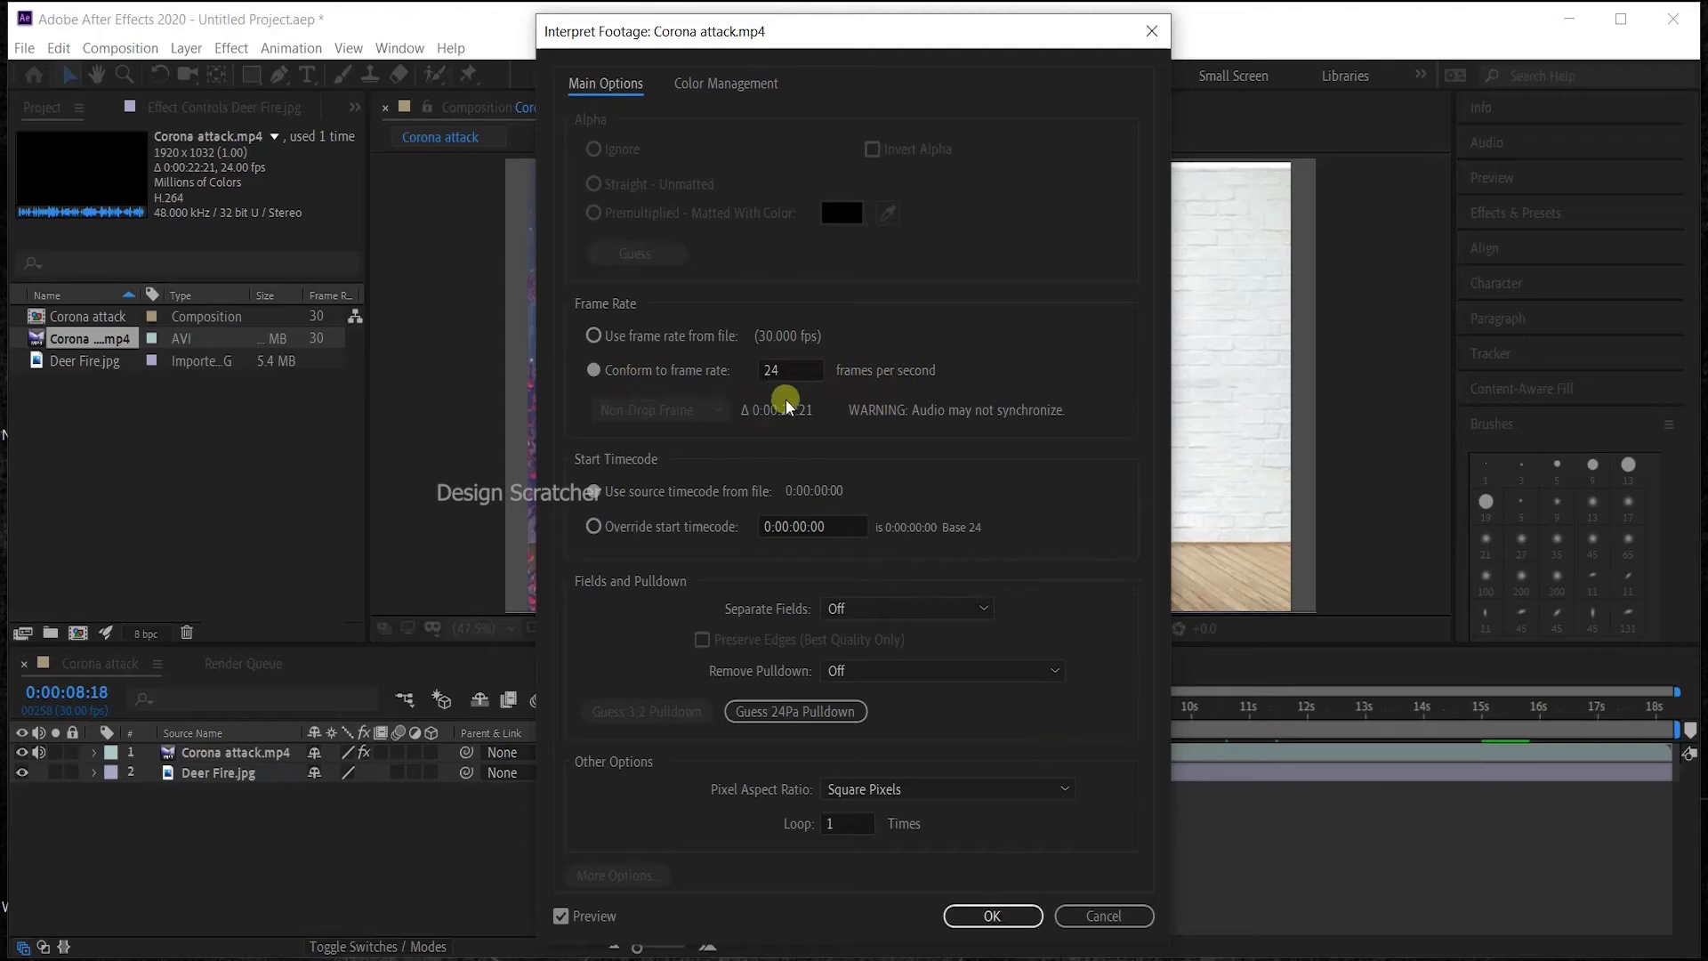
Set the footage's conform frame rate to 30 frames per second.
left_click(789, 370)
type("30")
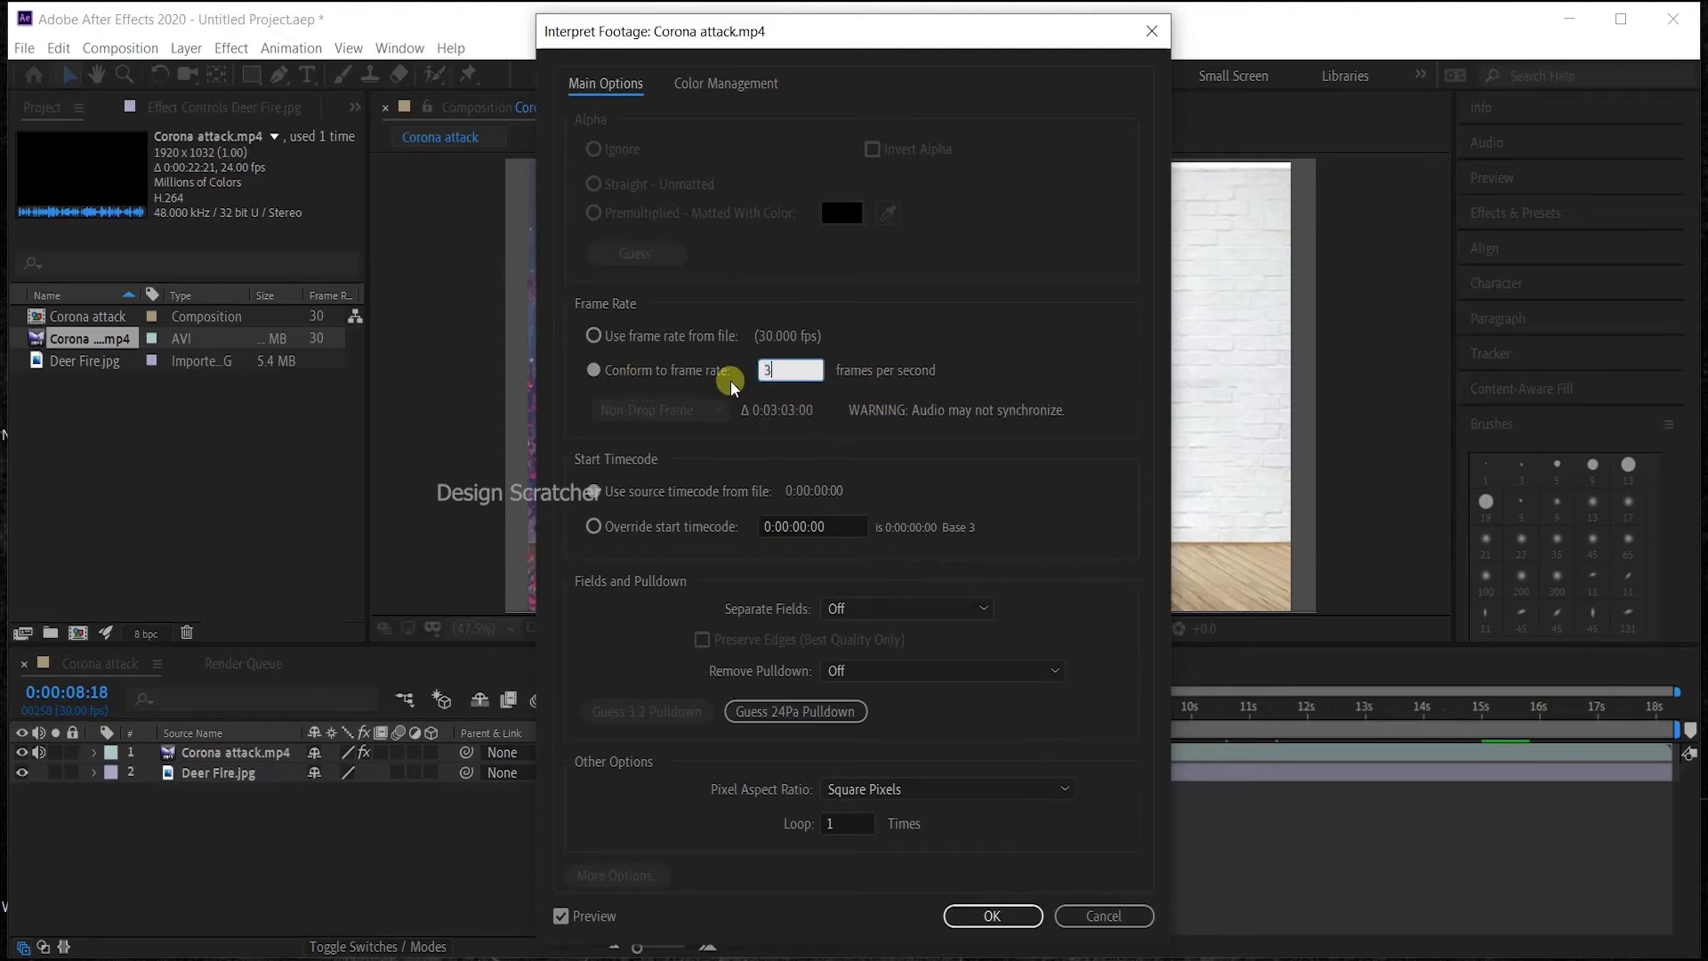
left_click(930, 340)
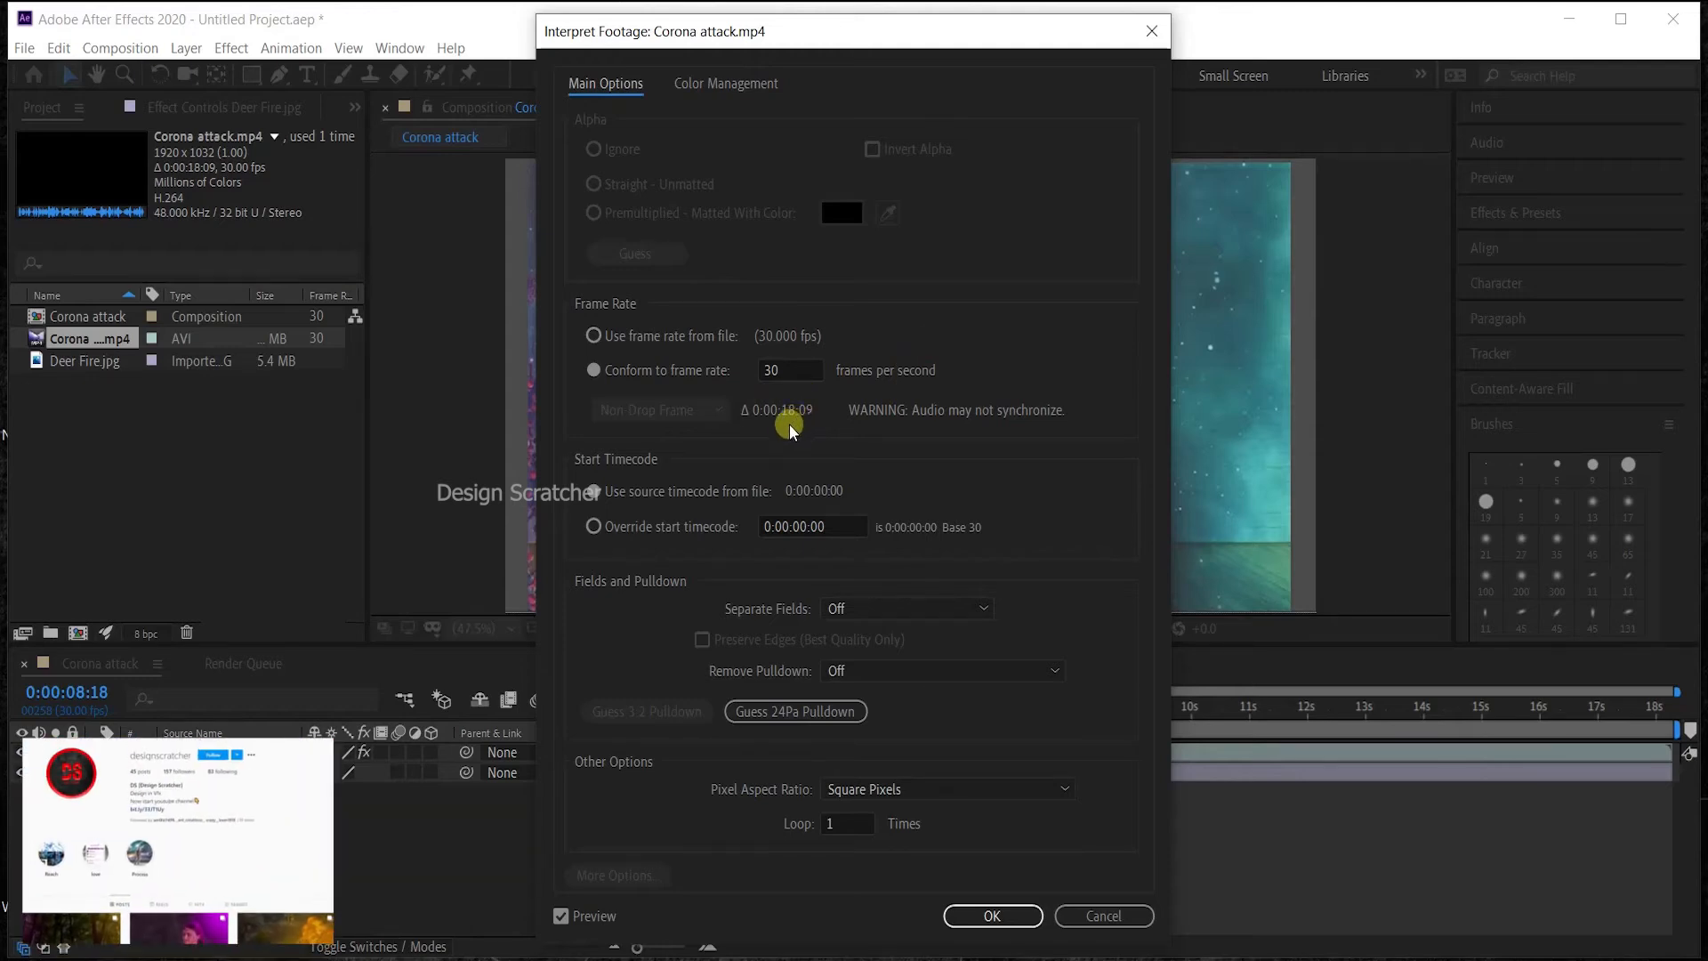
Conform the footage to 24 frames per second again, and cancel the interpretation changes.
double_click(790, 371)
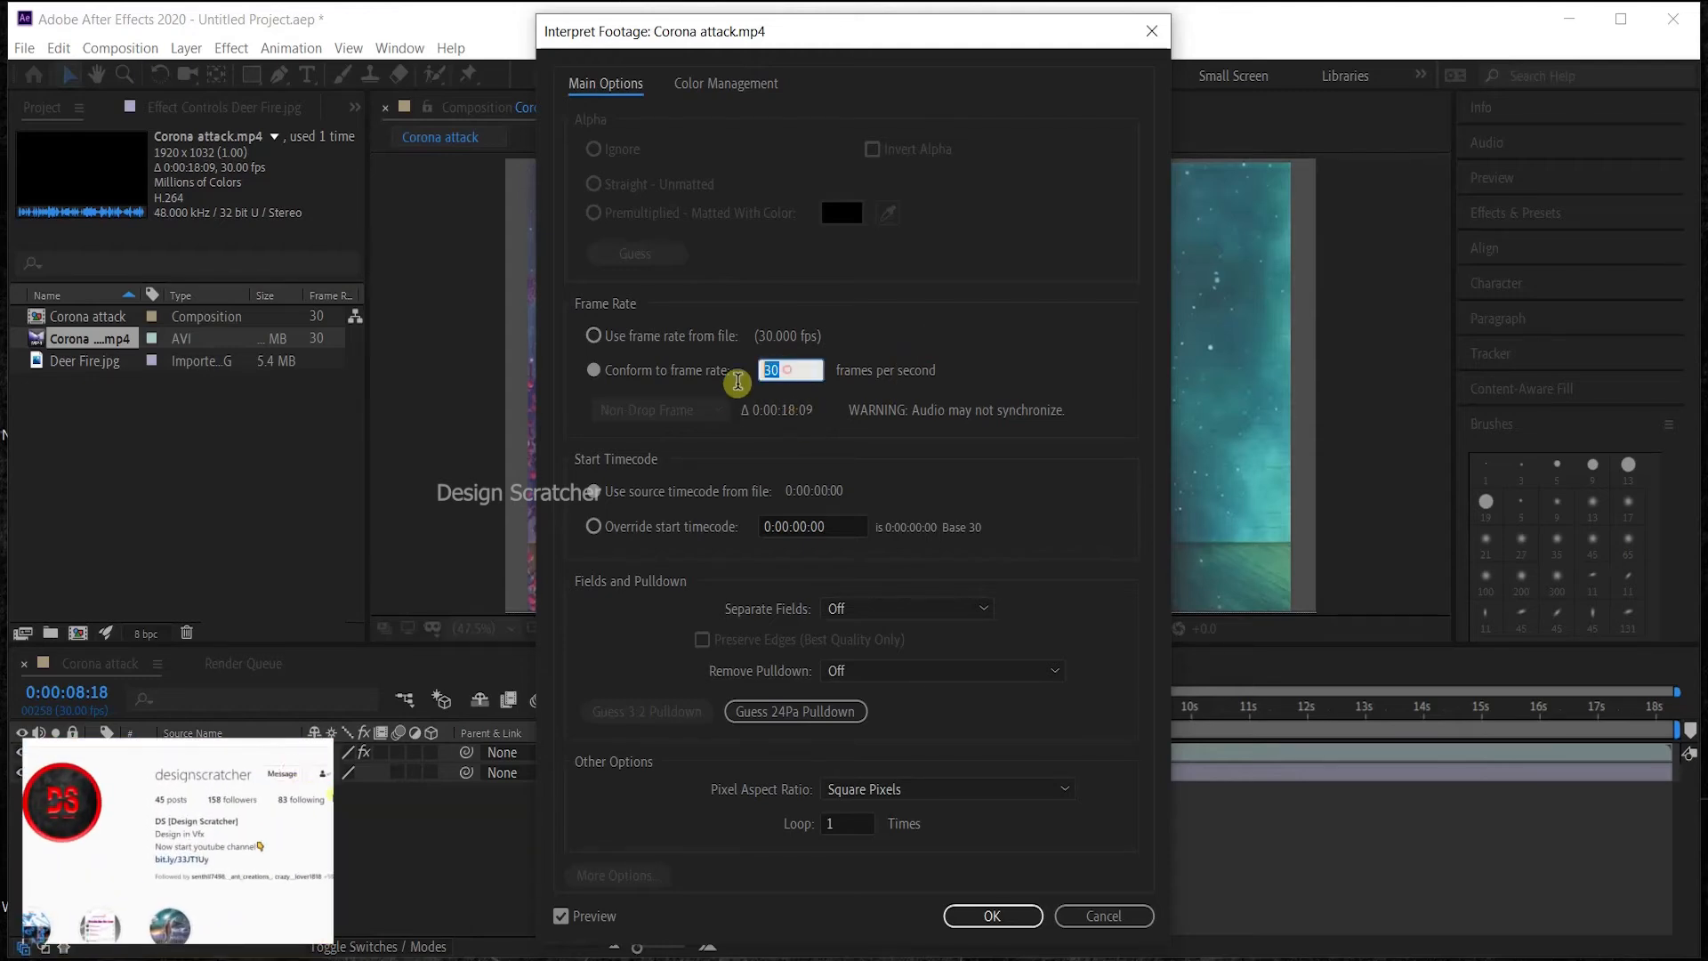
type("24")
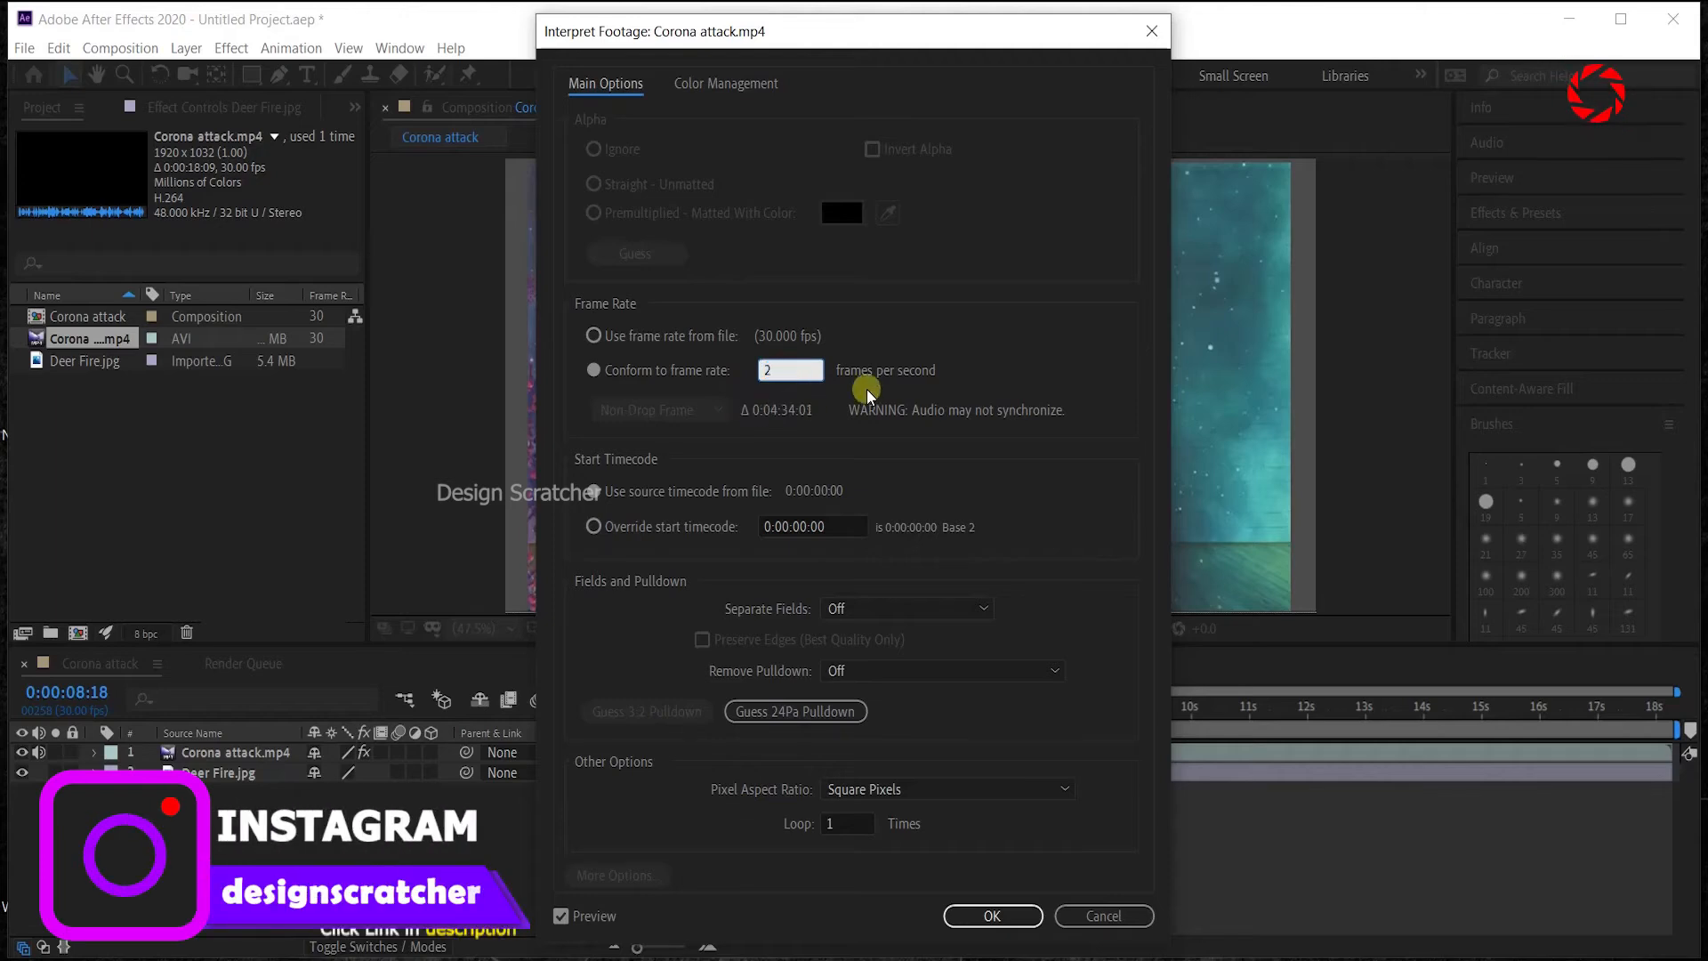
left_click(968, 381)
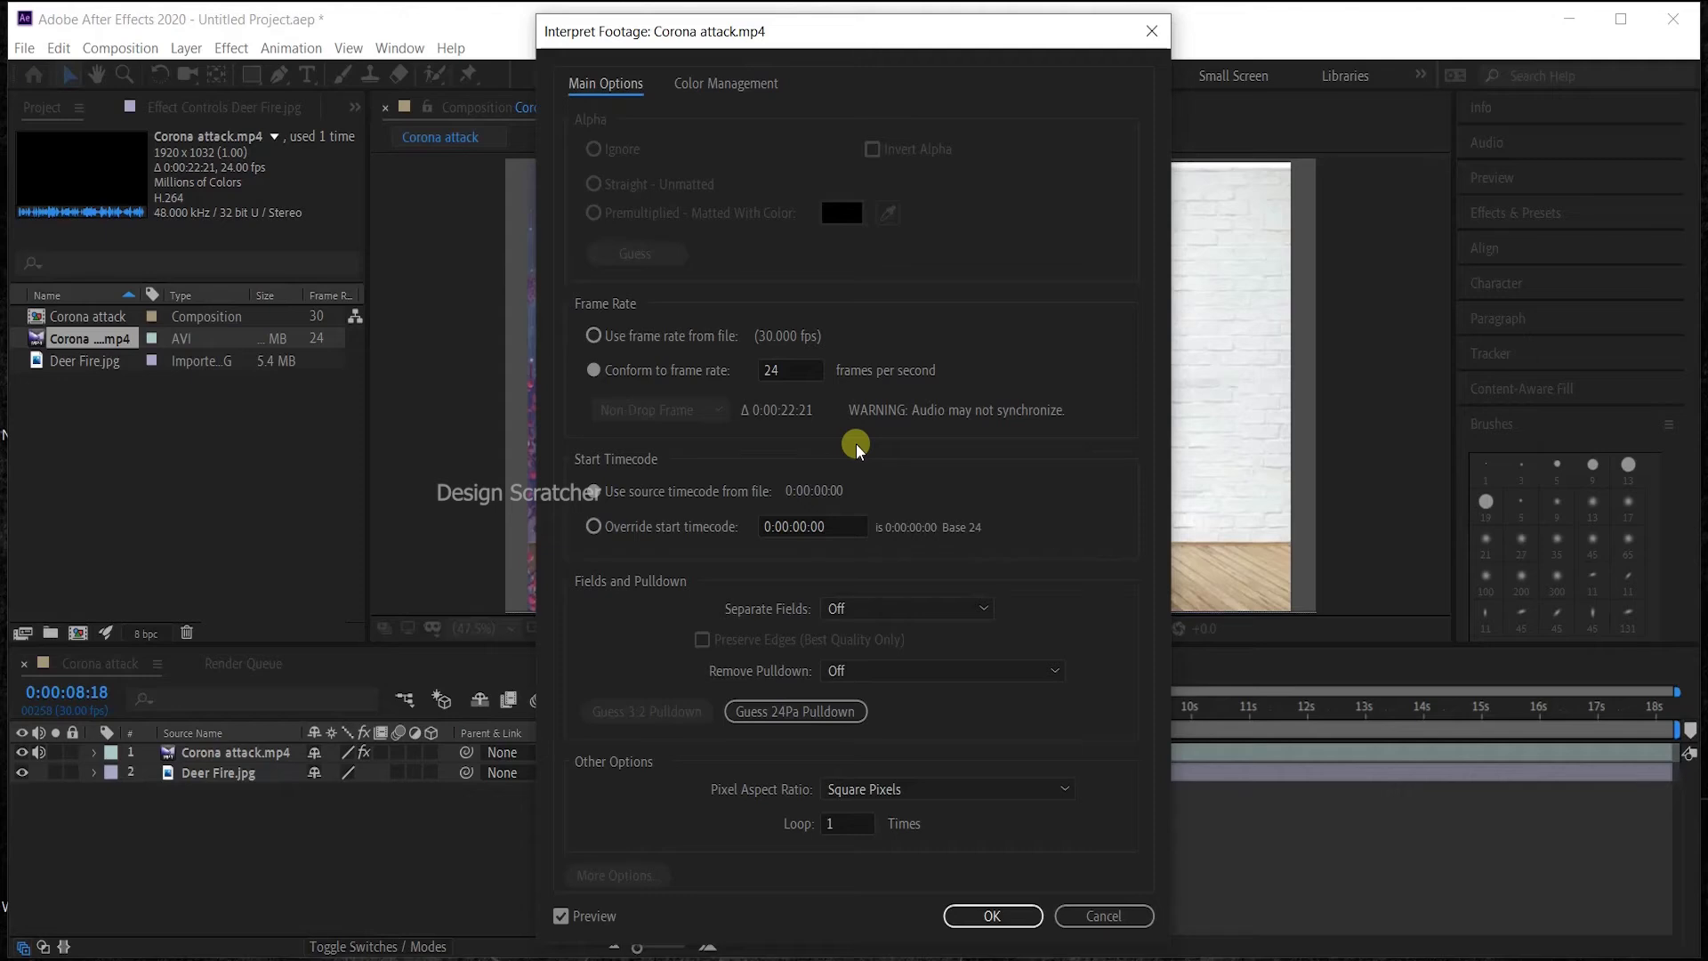
left_click(1102, 916)
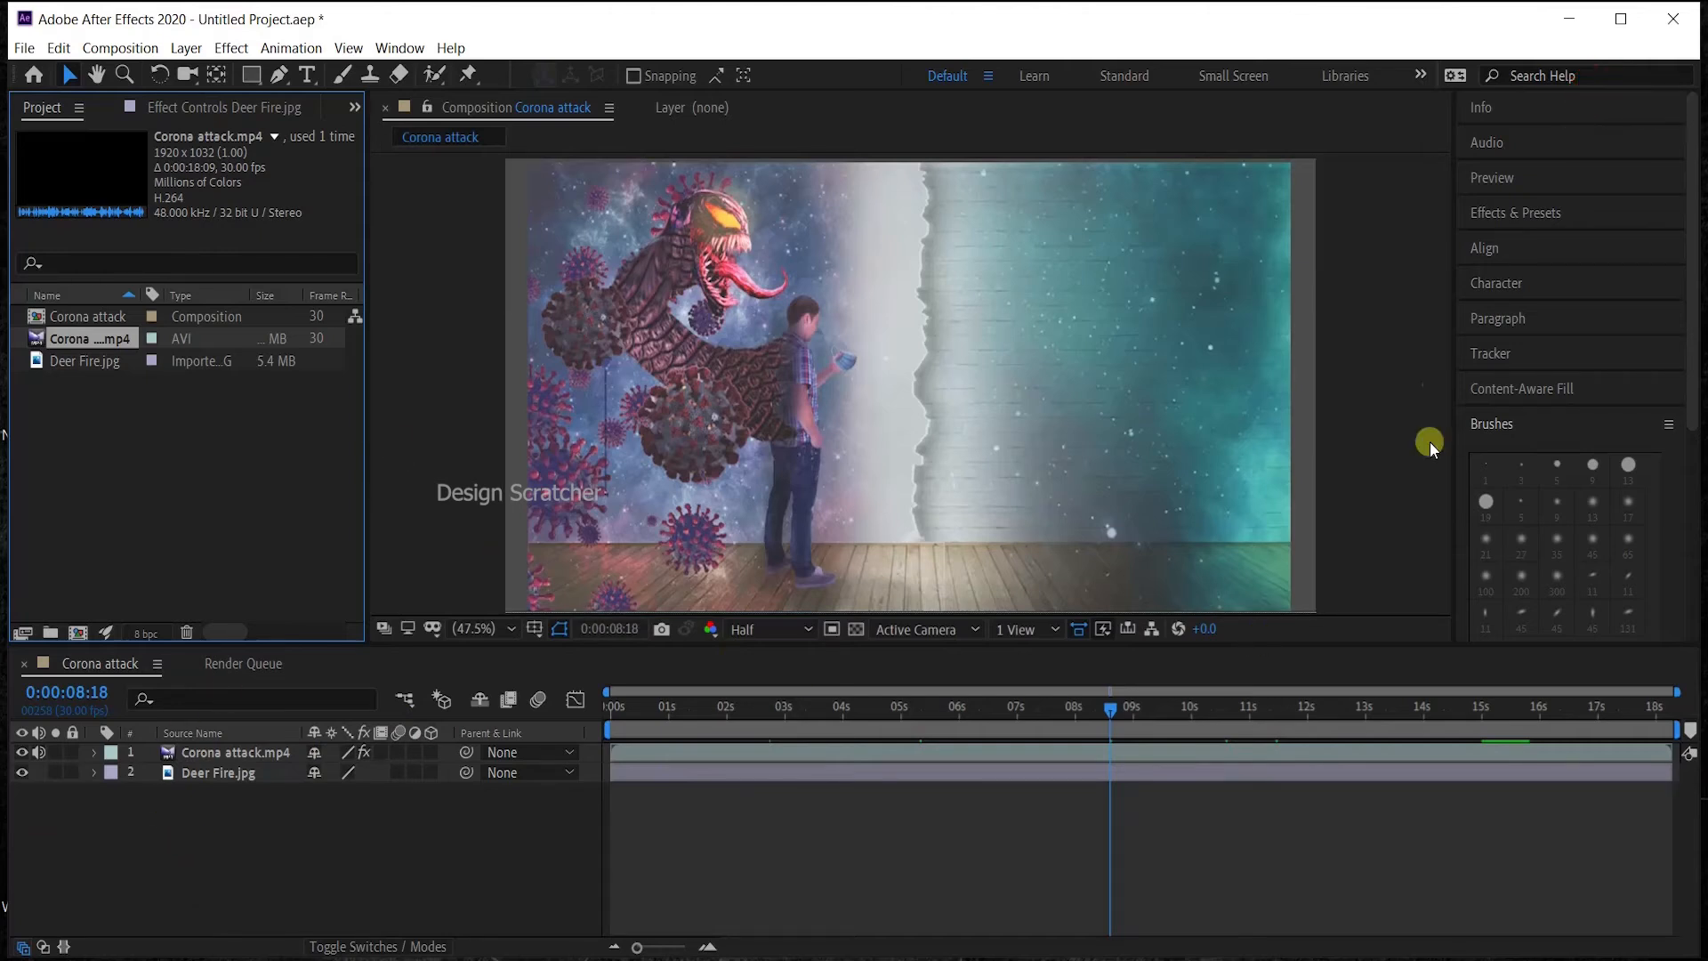
Expand the Effects & Presets panel to show the effect categories.
left_click(1526, 210)
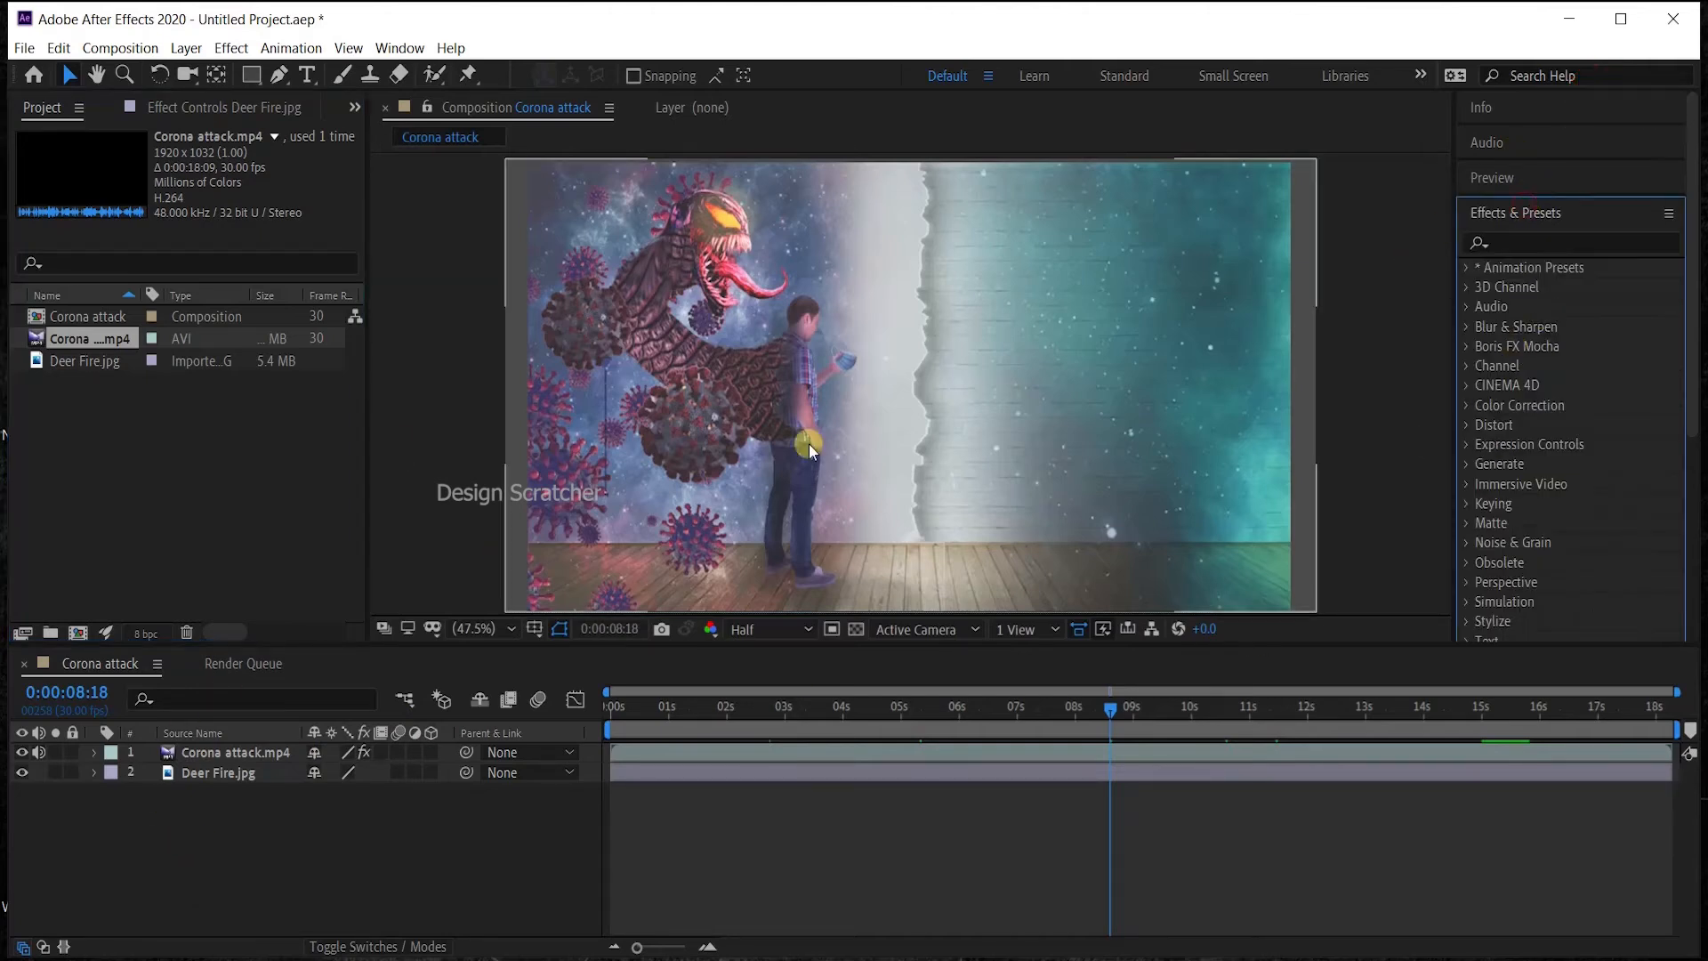
Open the Home screen and close it again to return to the composition.
left_click(343, 844)
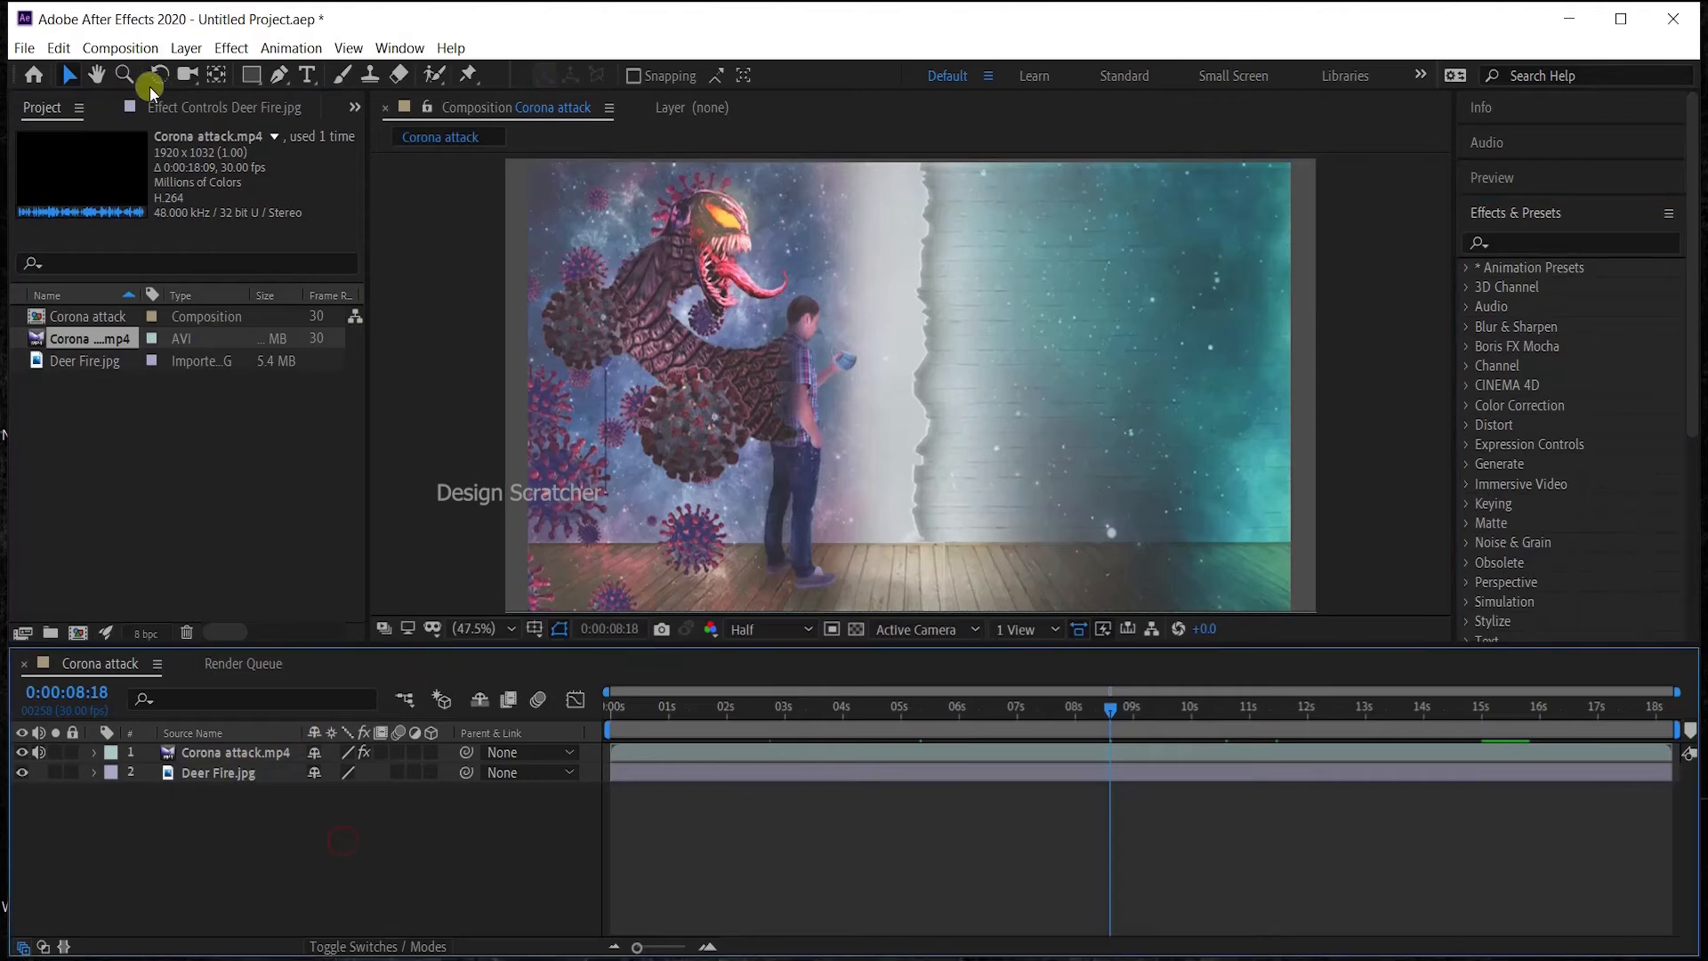
left_click(38, 83)
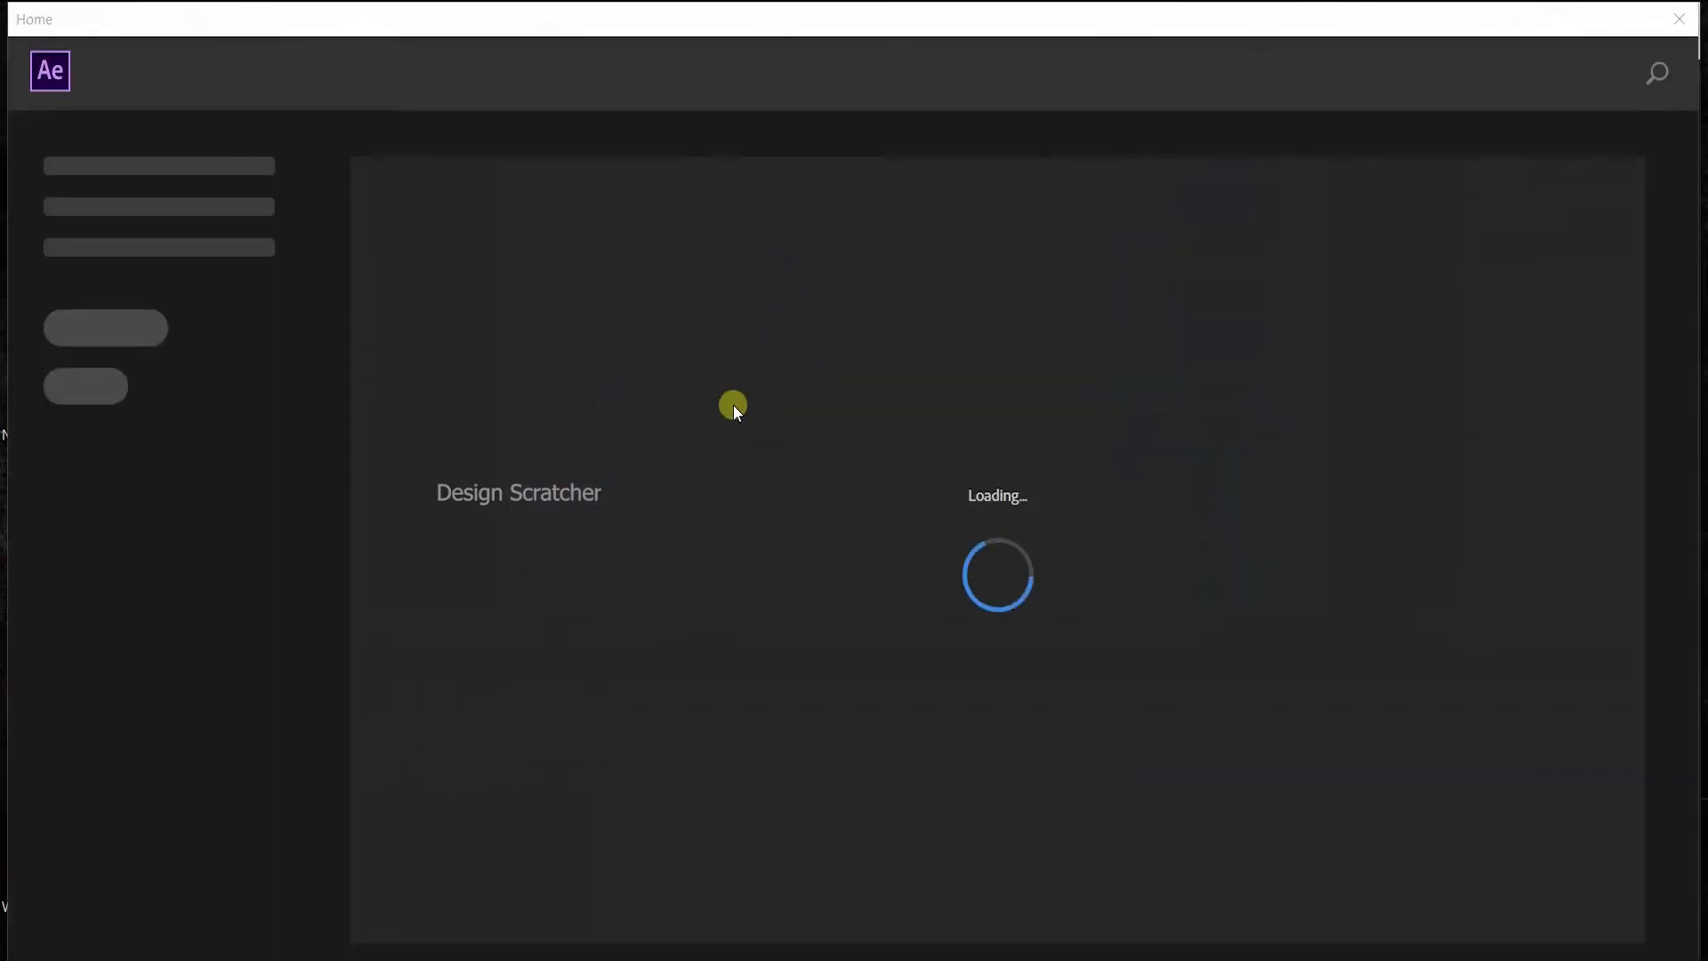
left_click(1596, 93)
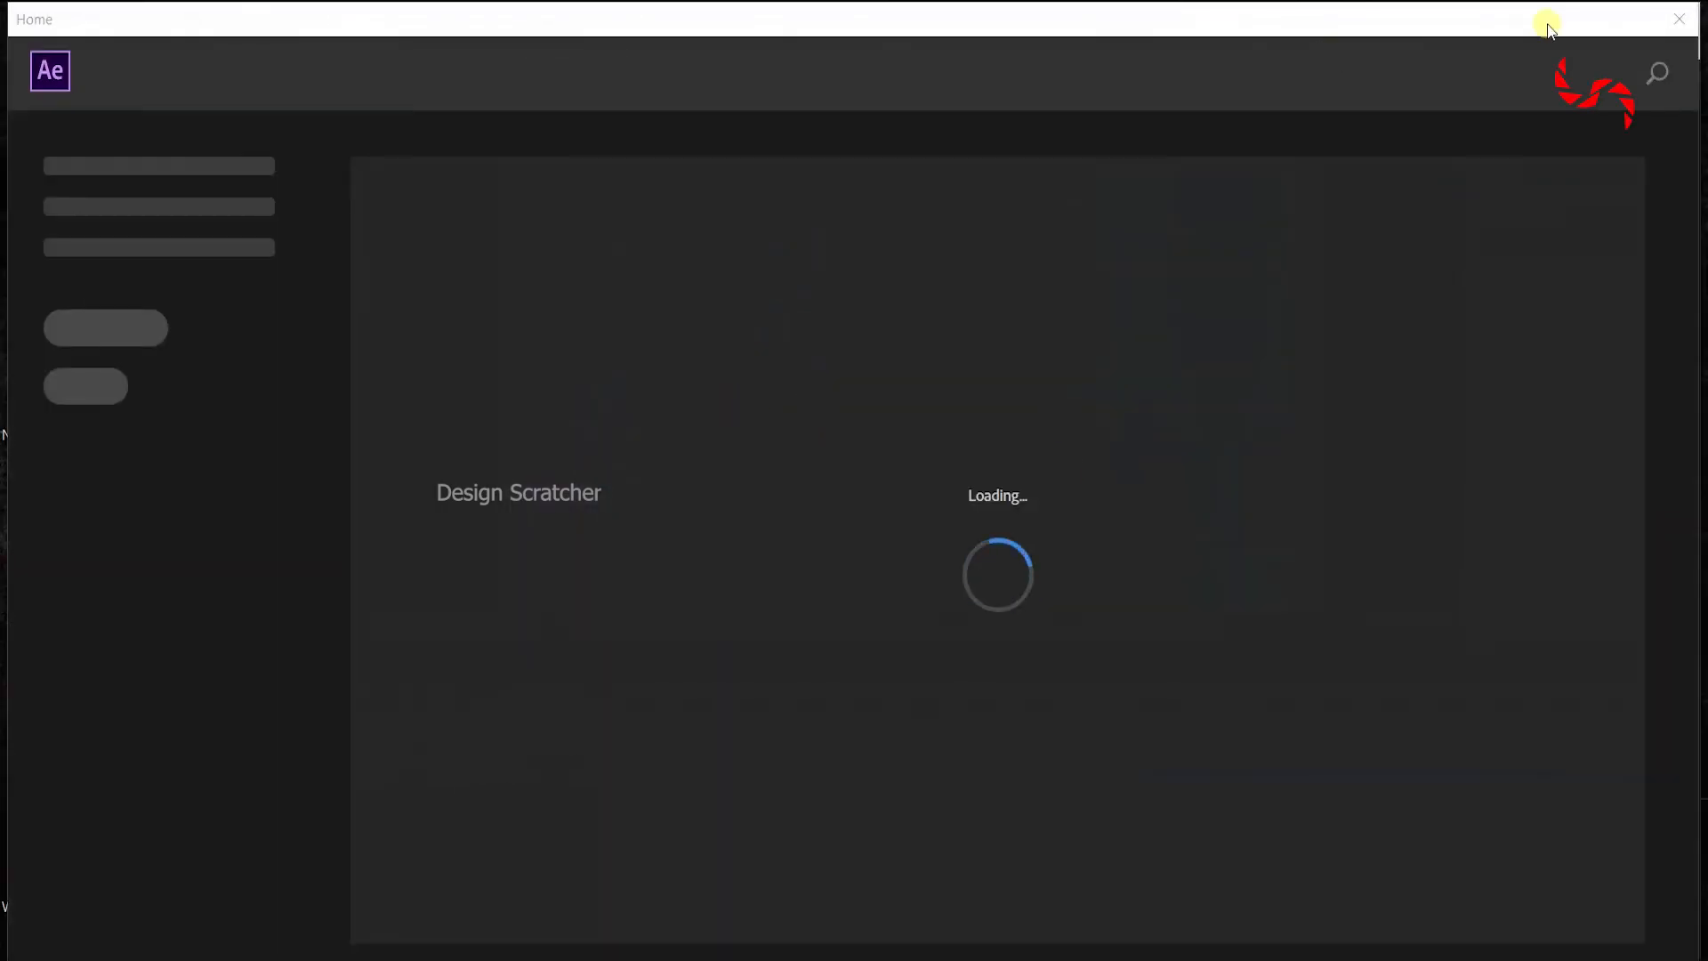
left_click(1680, 19)
Examine different areas of the Corona attack composition up close with the Hand tool, from the creature to the brick wall.
left_click_drag(720, 487, 890, 383)
scroll(781, 391, "up", 5)
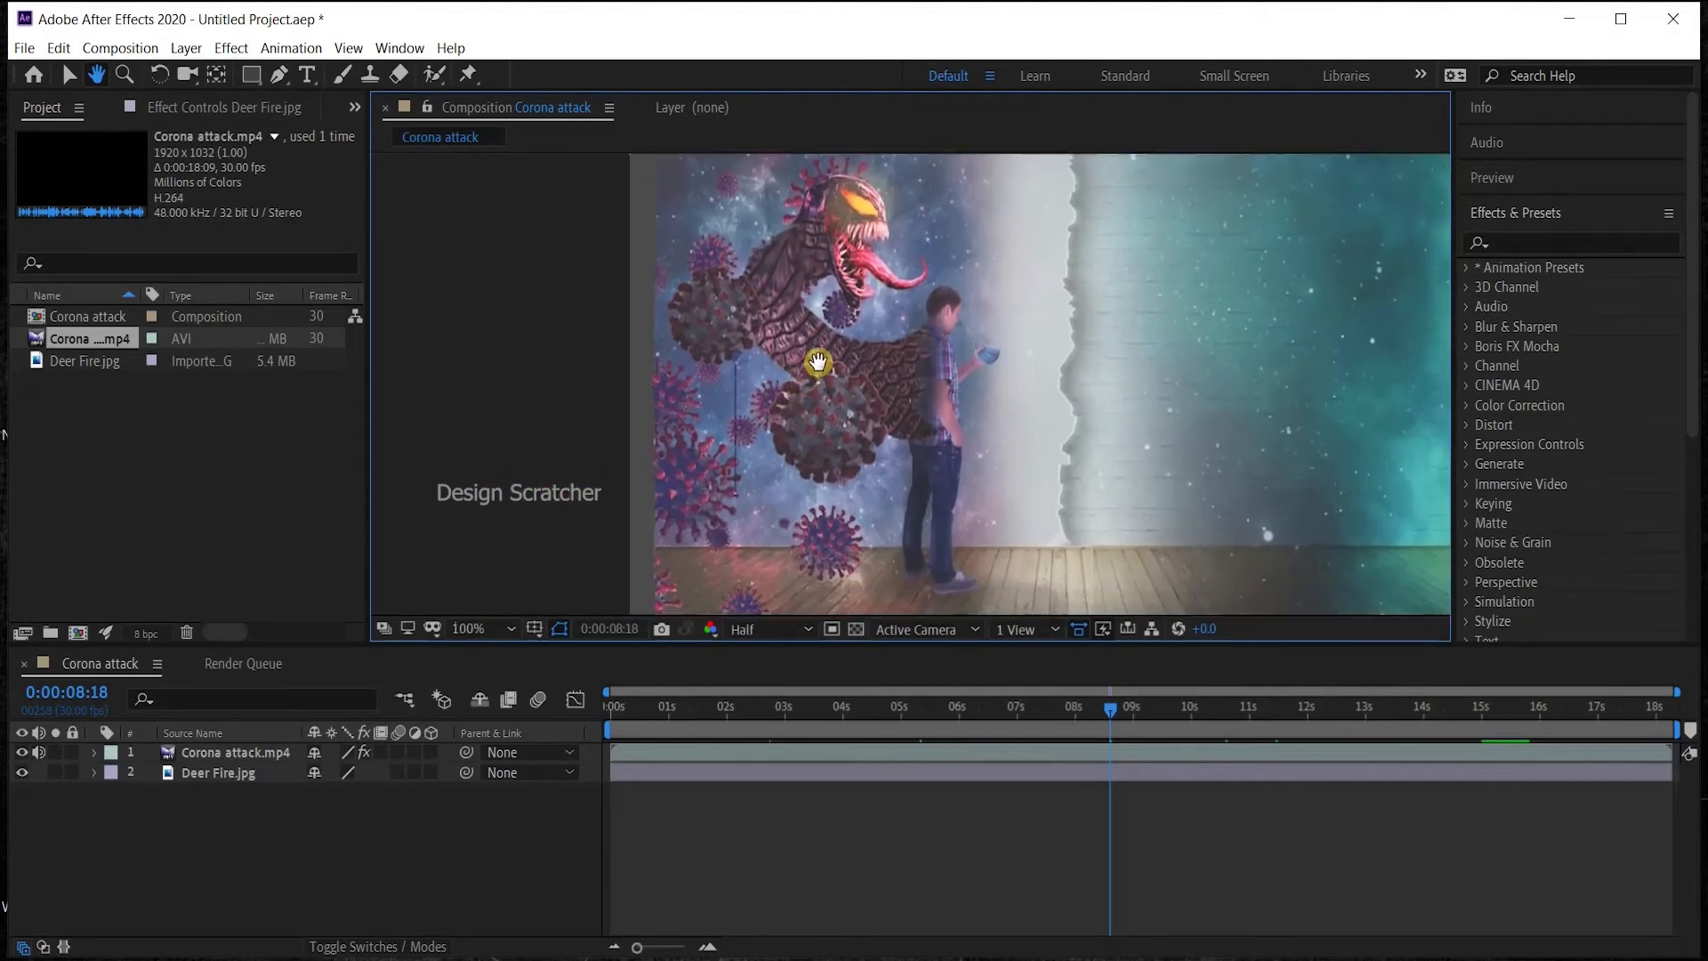
scroll(727, 395, "down", 4)
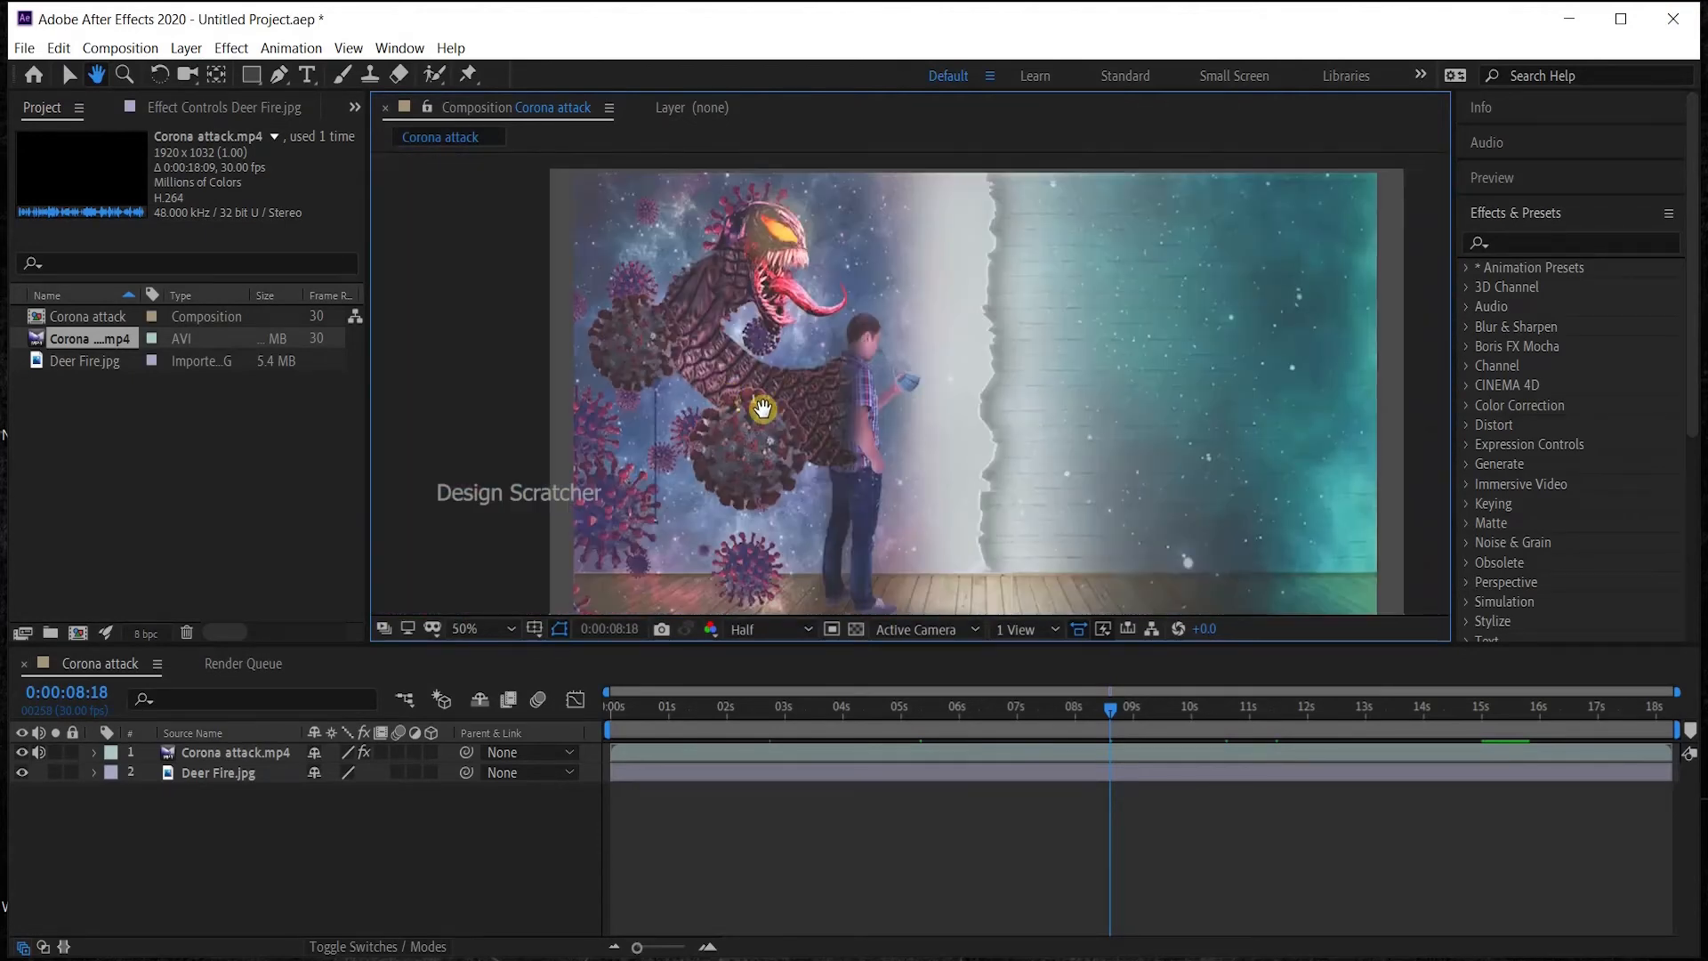
scroll(761, 407, "up", 6)
scroll(755, 407, "down", 4)
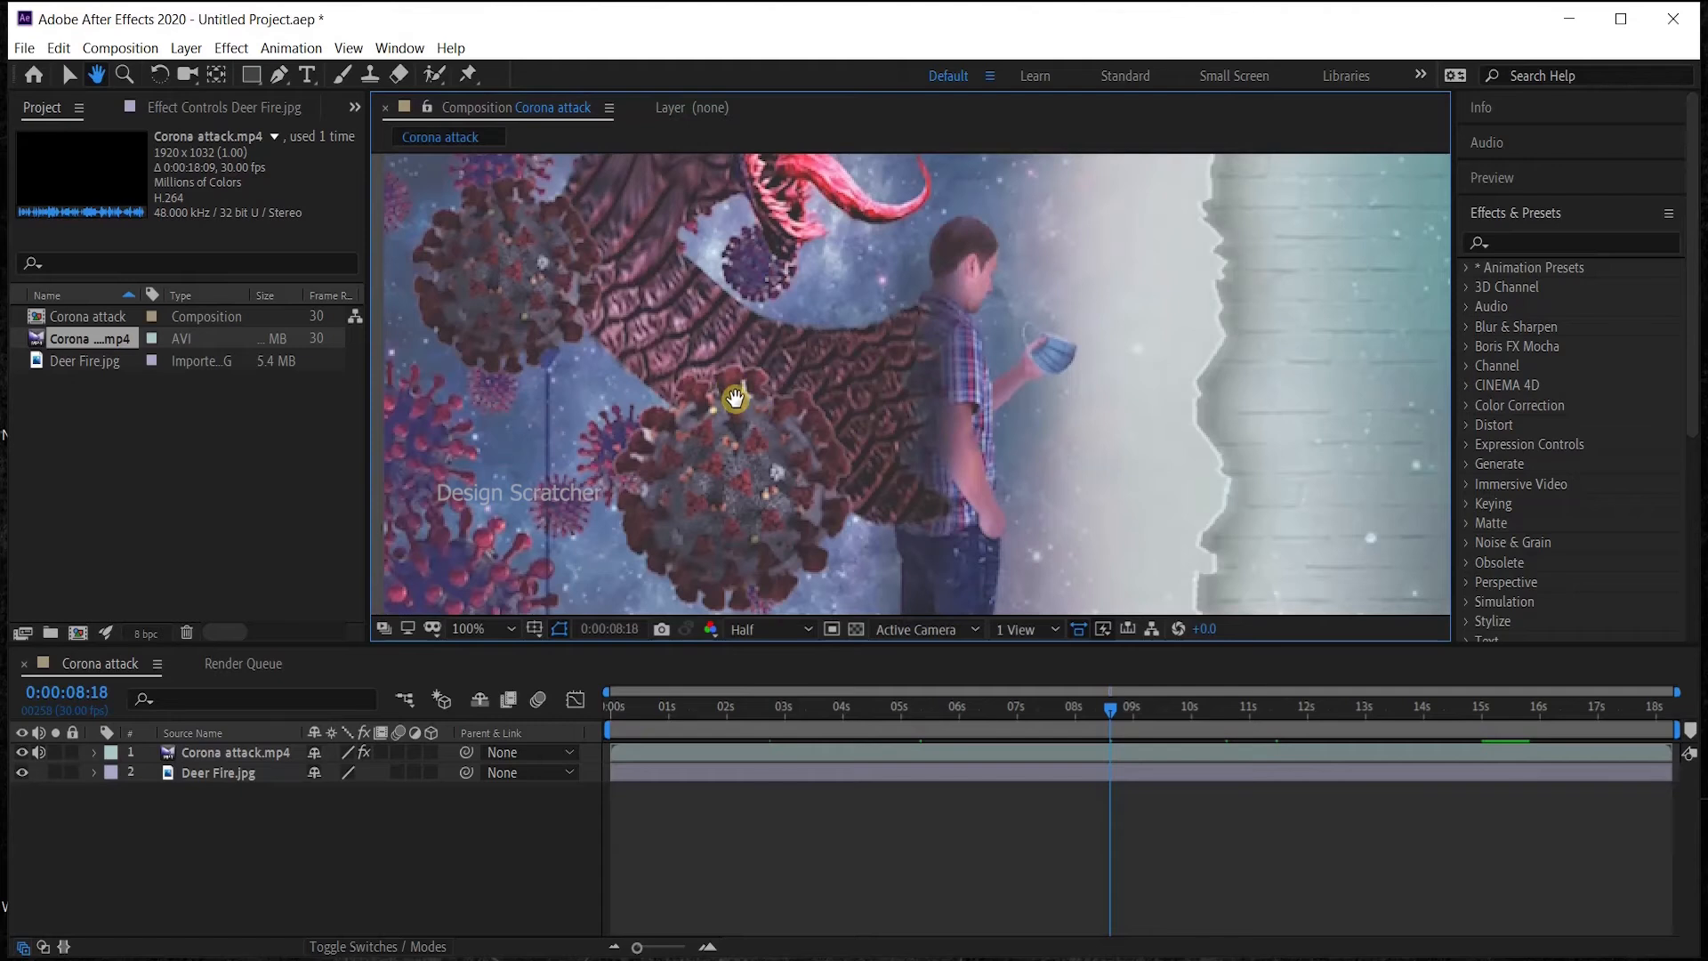
left_click_drag(718, 385, 926, 645)
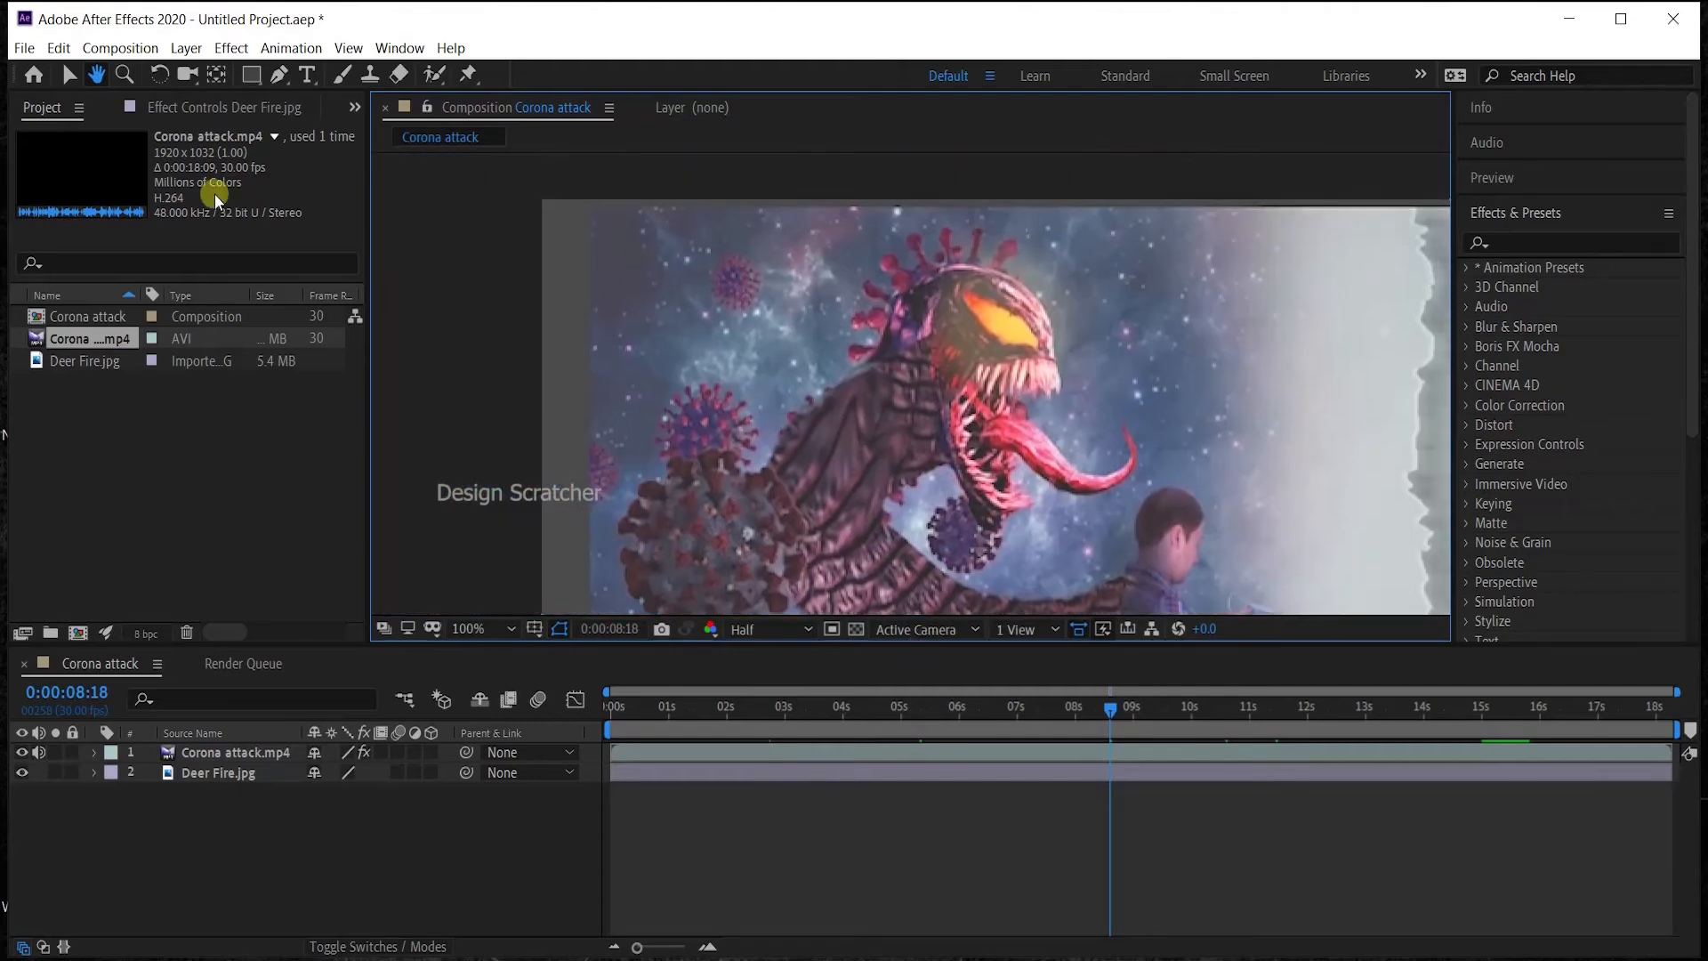
left_click_drag(782, 372, 561, 657)
left_click_drag(721, 557, 662, 637)
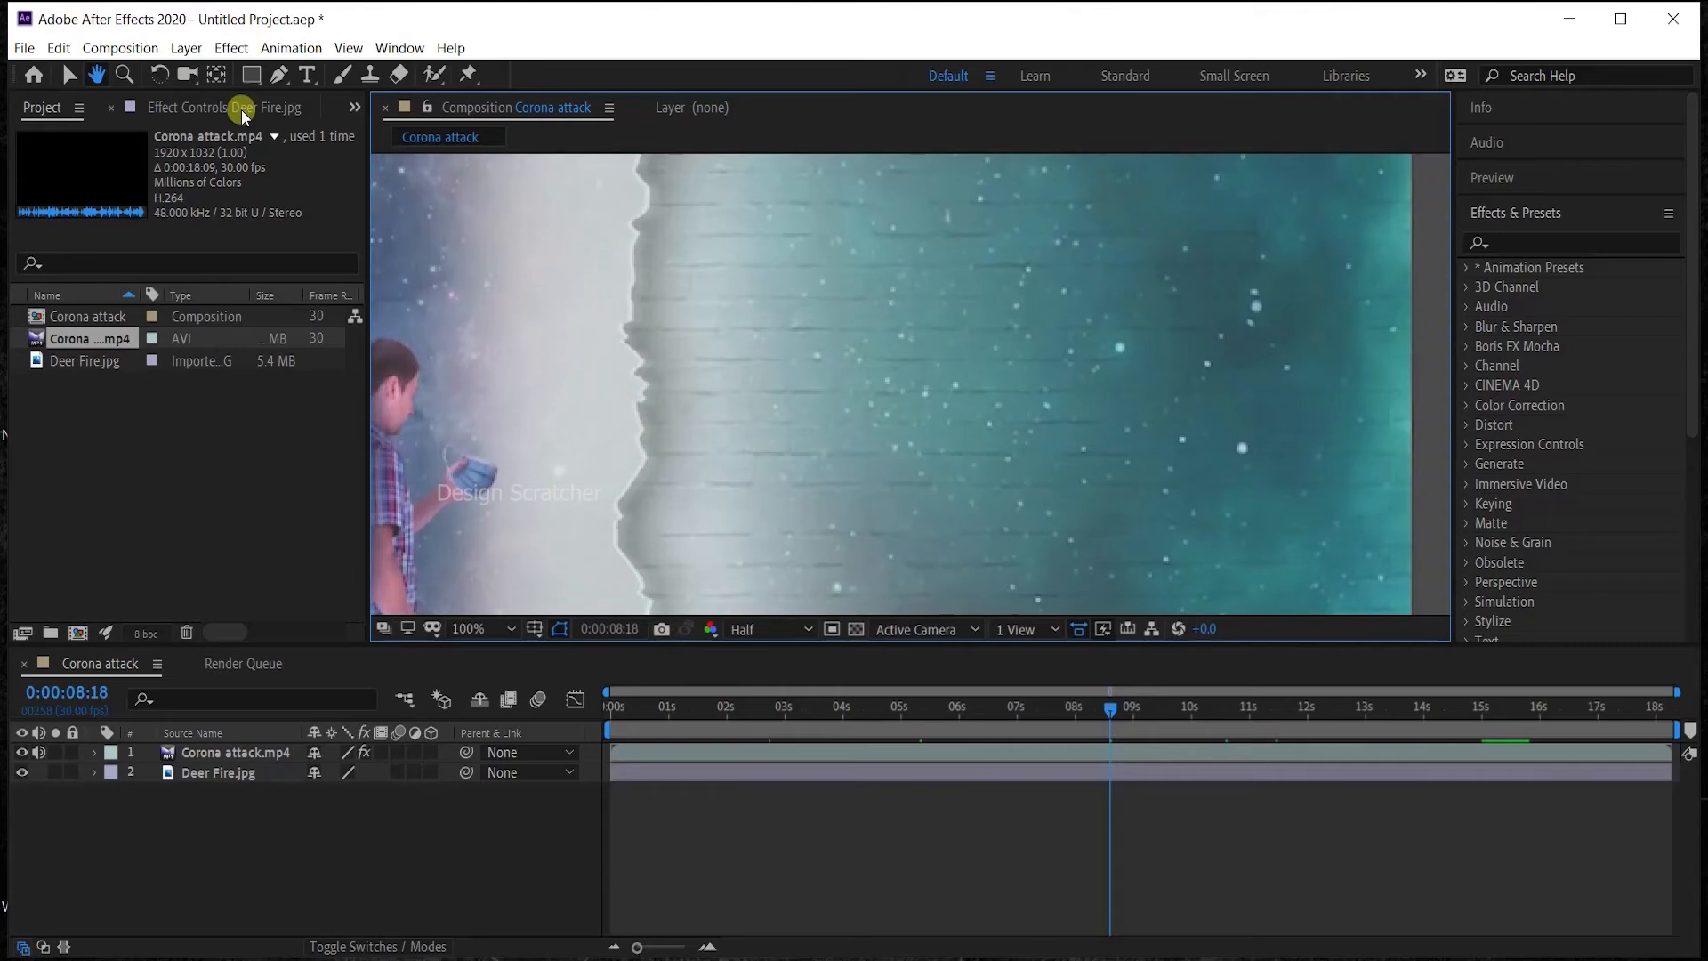
Try rotating the Corona attack.mp4 layer with the Rotation tool, and try the camera tool in the composition.
left_click(157, 78)
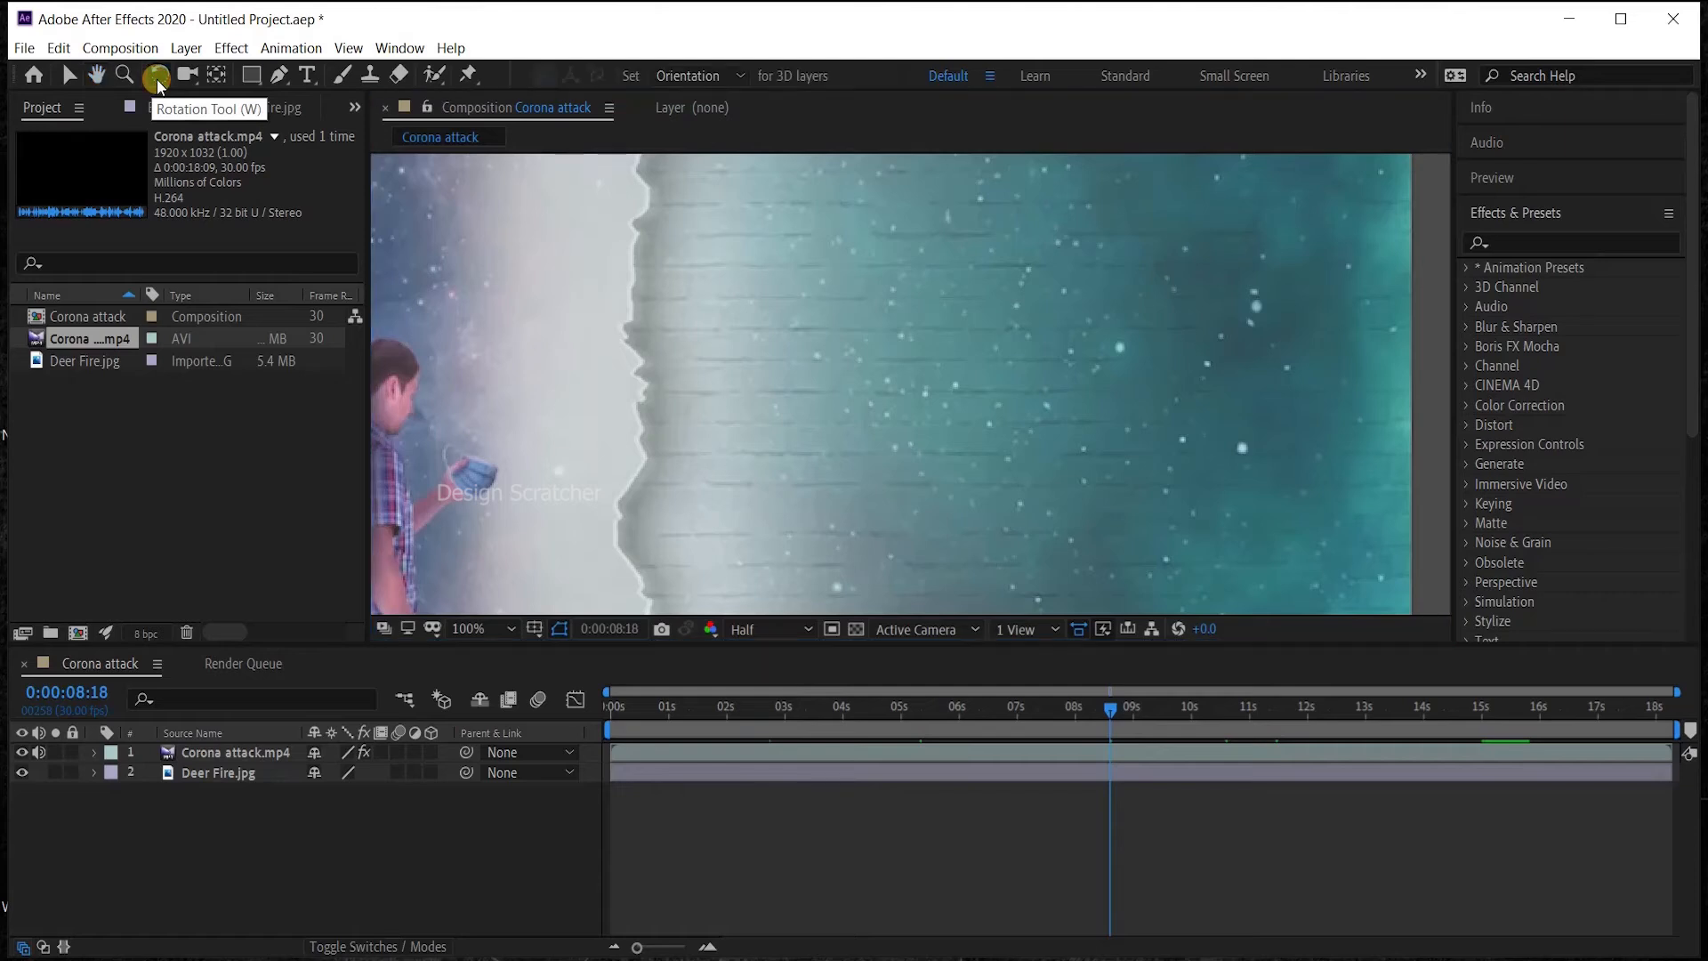
left_click(210, 752)
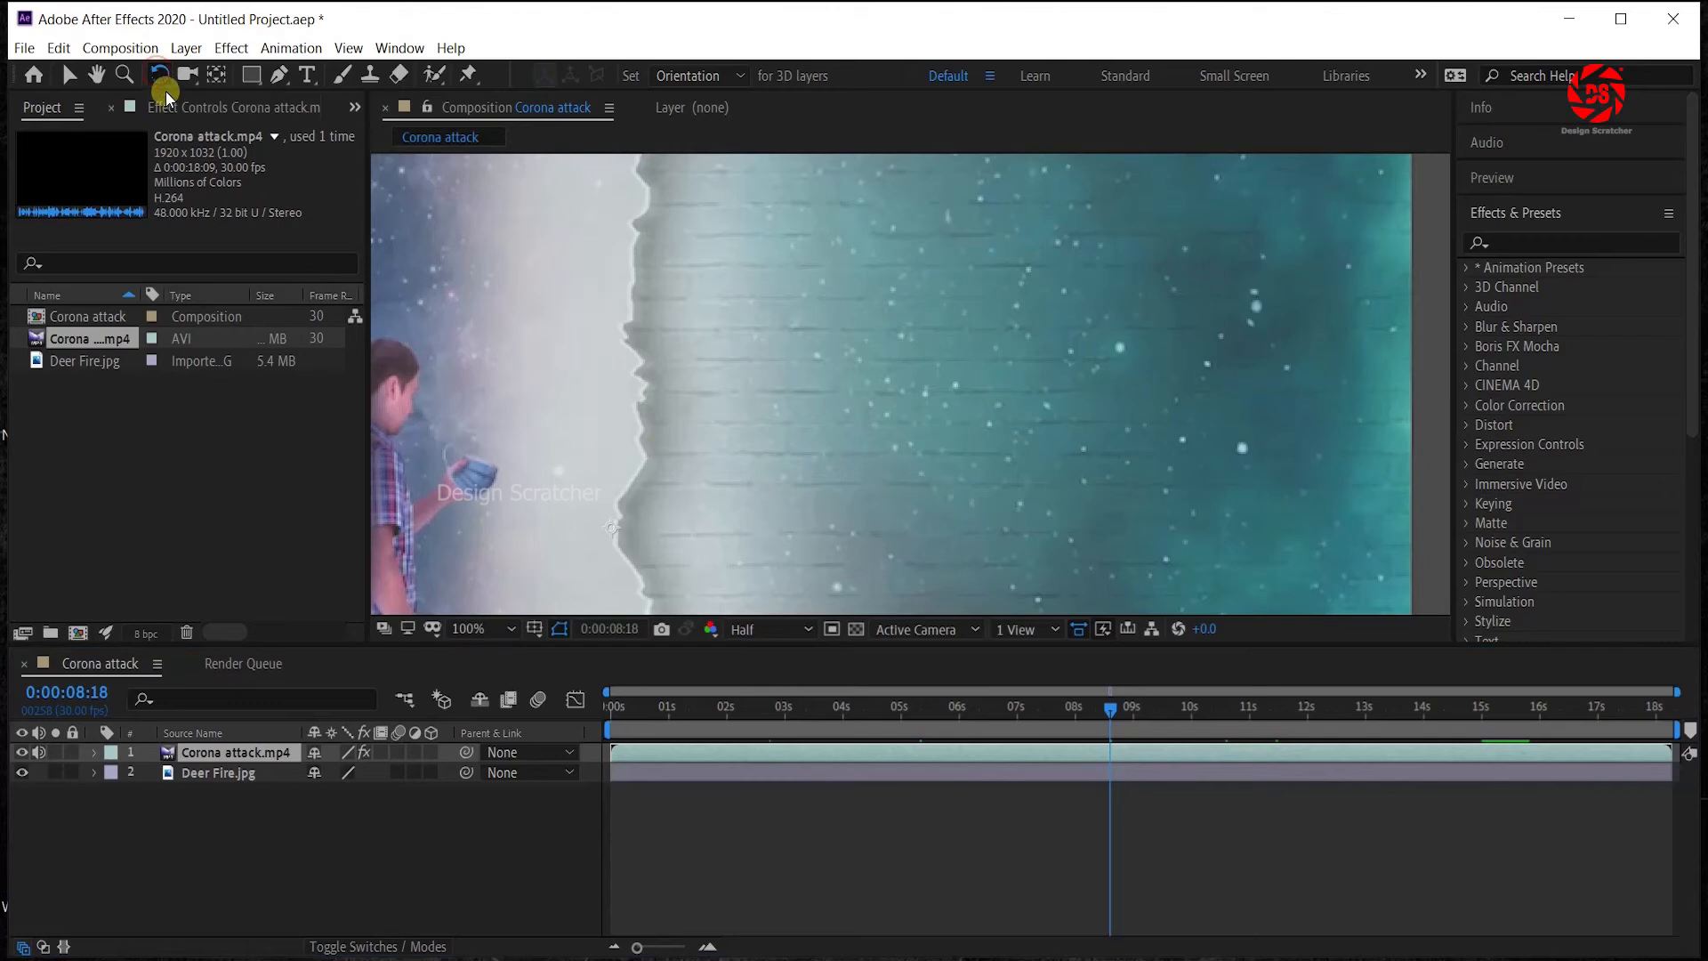
left_click_drag(756, 361, 810, 405)
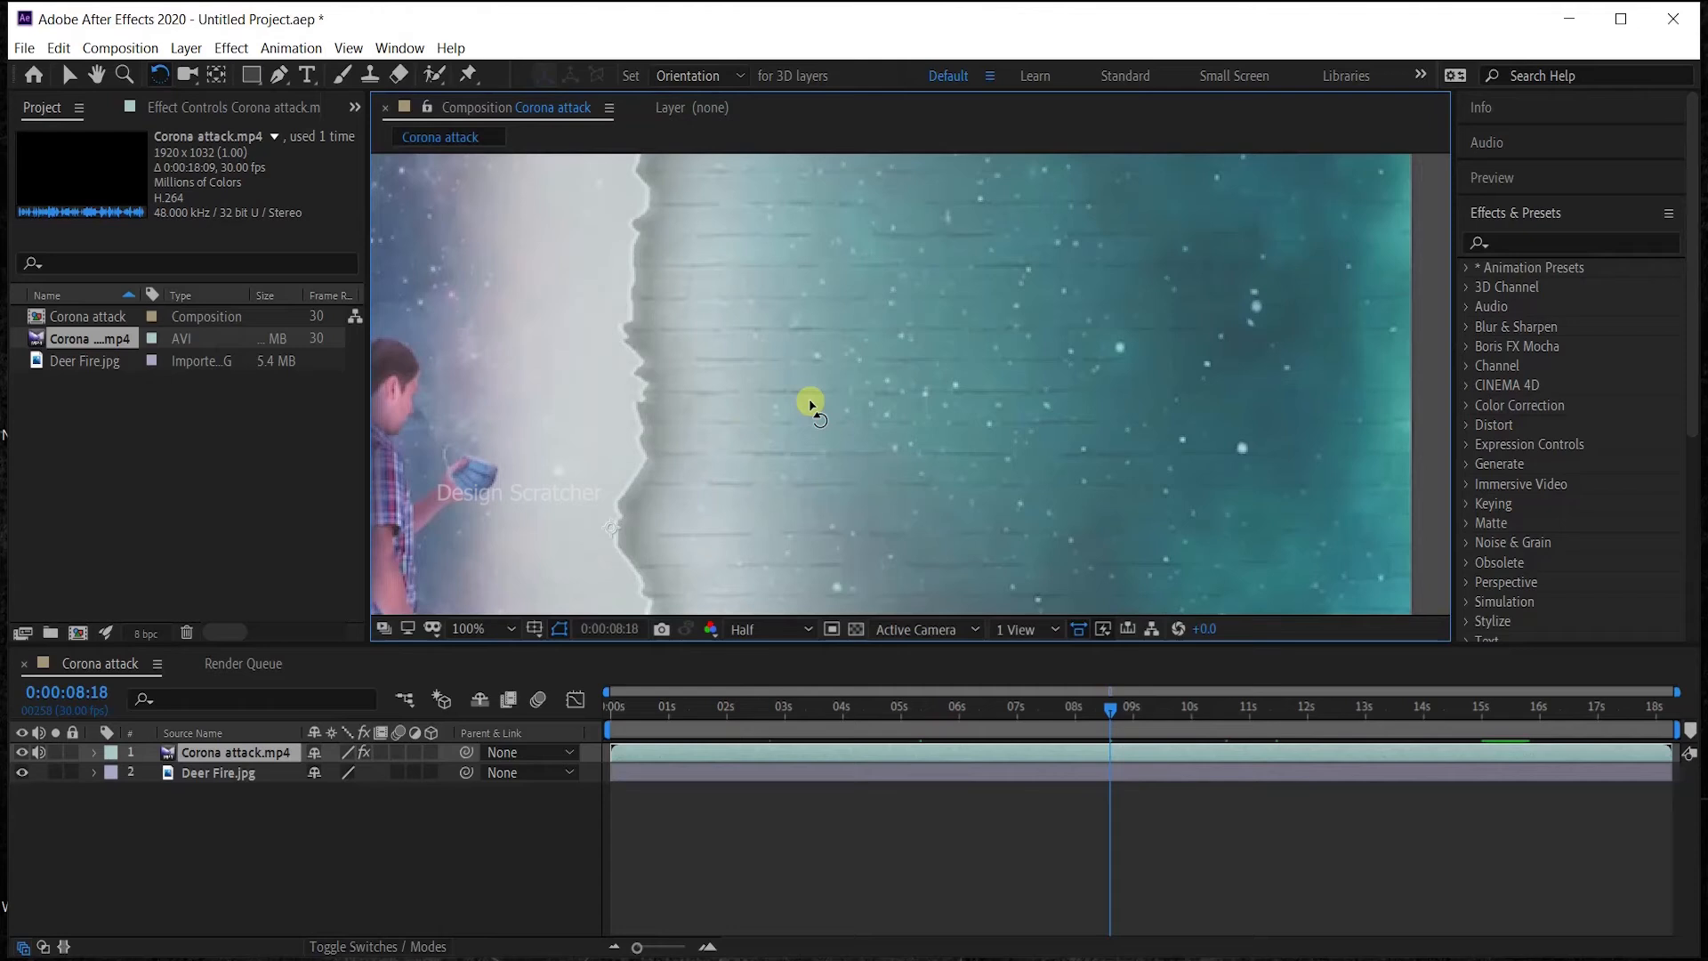
left_click(187, 76)
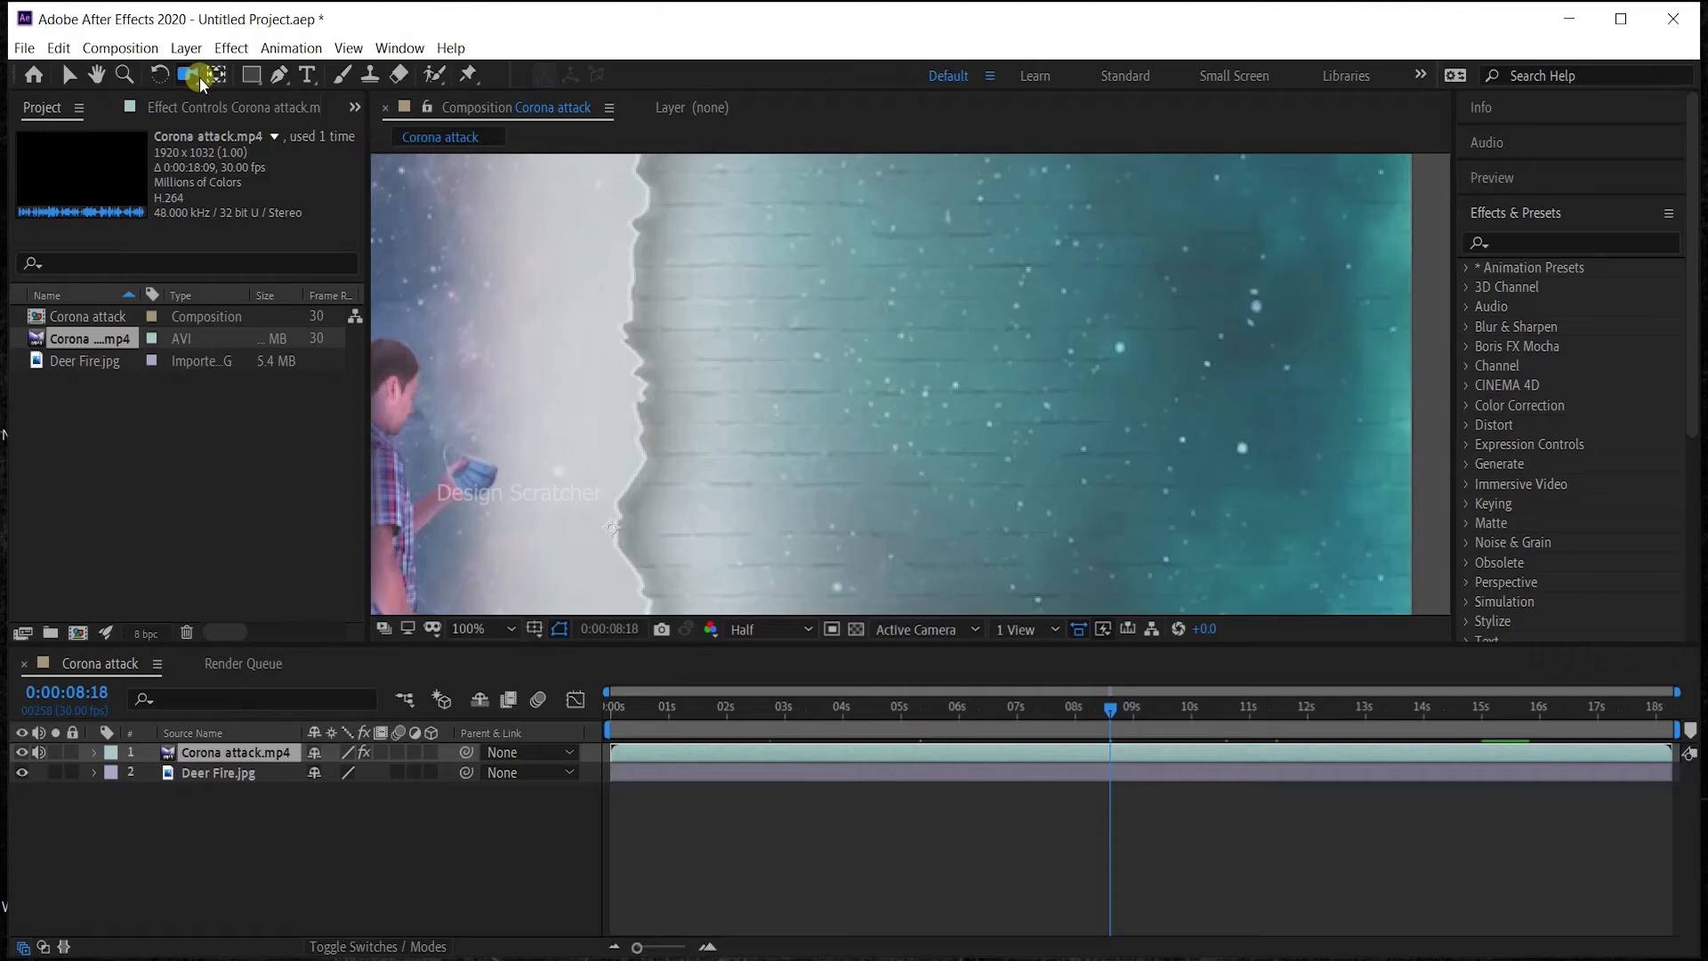
left_click(509, 285)
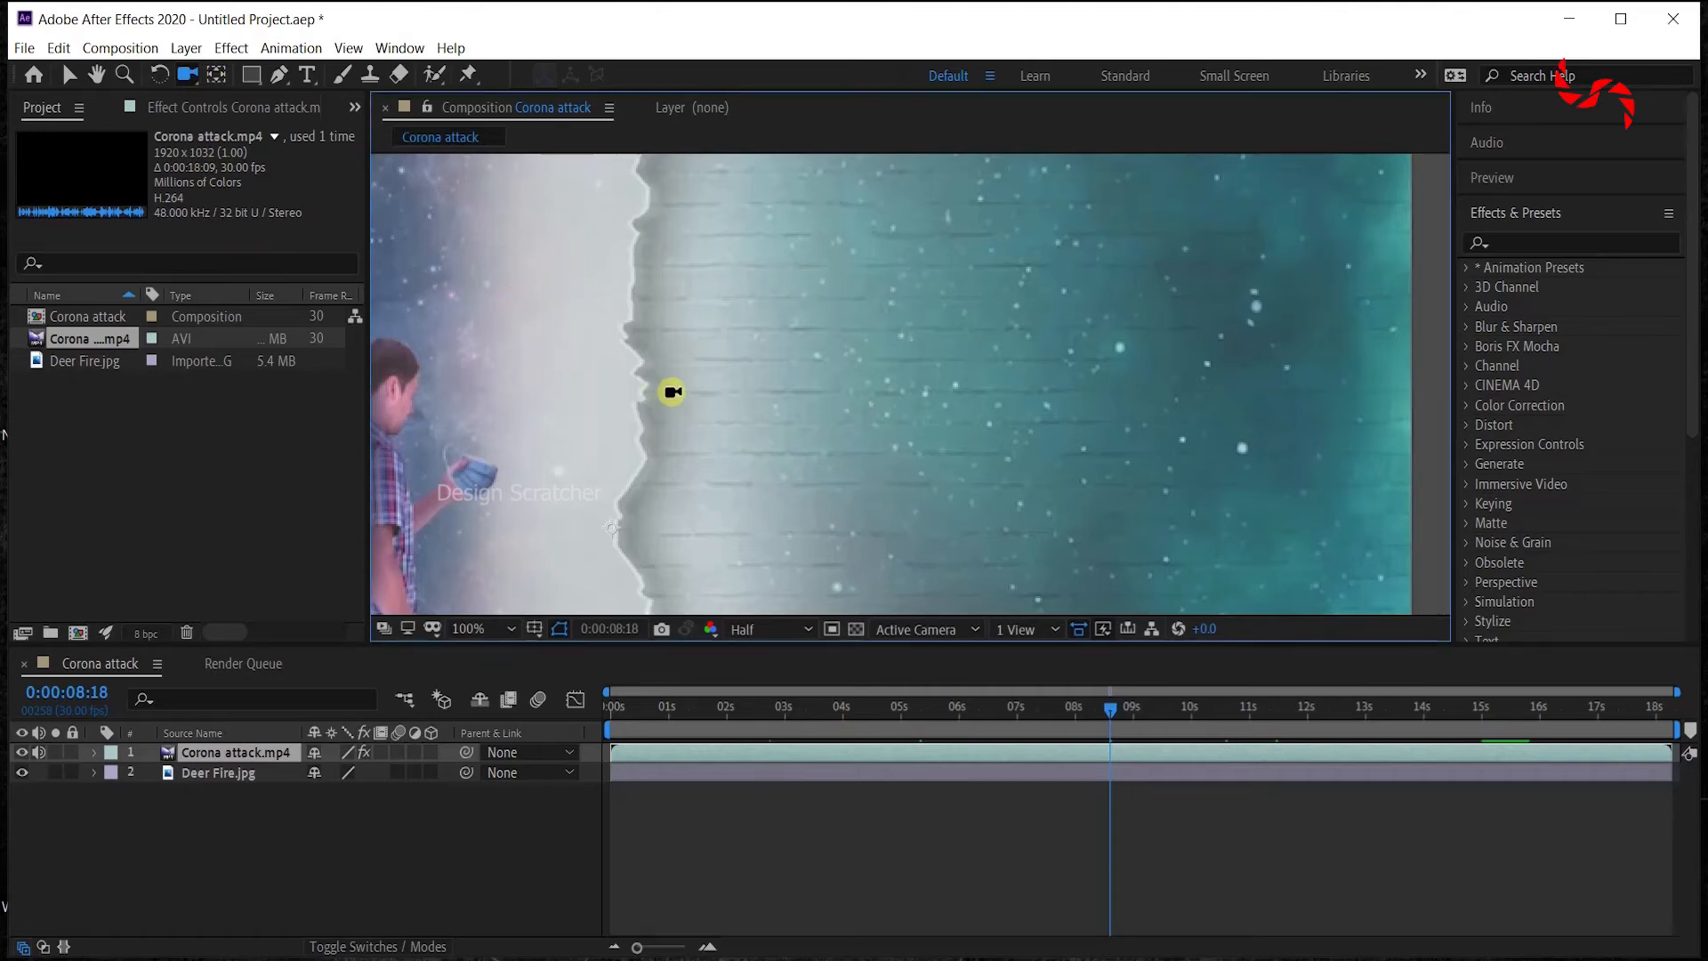
Move the Corona attack.mp4 layer's anchor point to its lower-left corner with the Pan Behind tool.
left_click(211, 78)
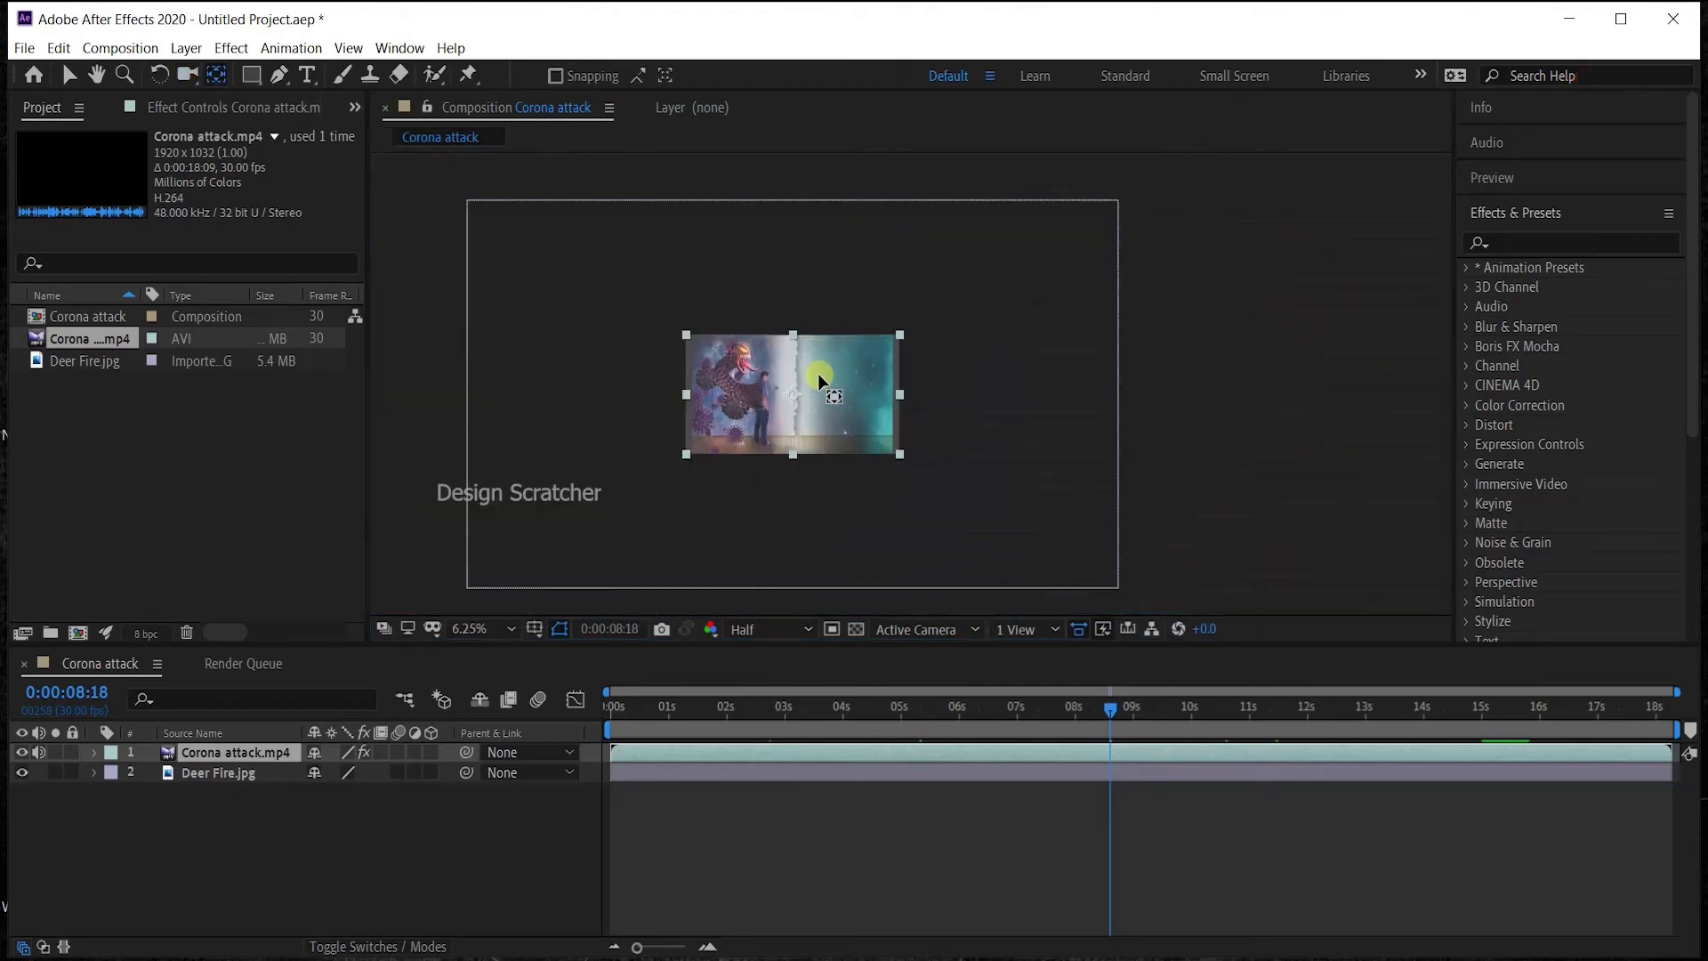
scroll(836, 439, "down", 4)
scroll(859, 372, "up", 2)
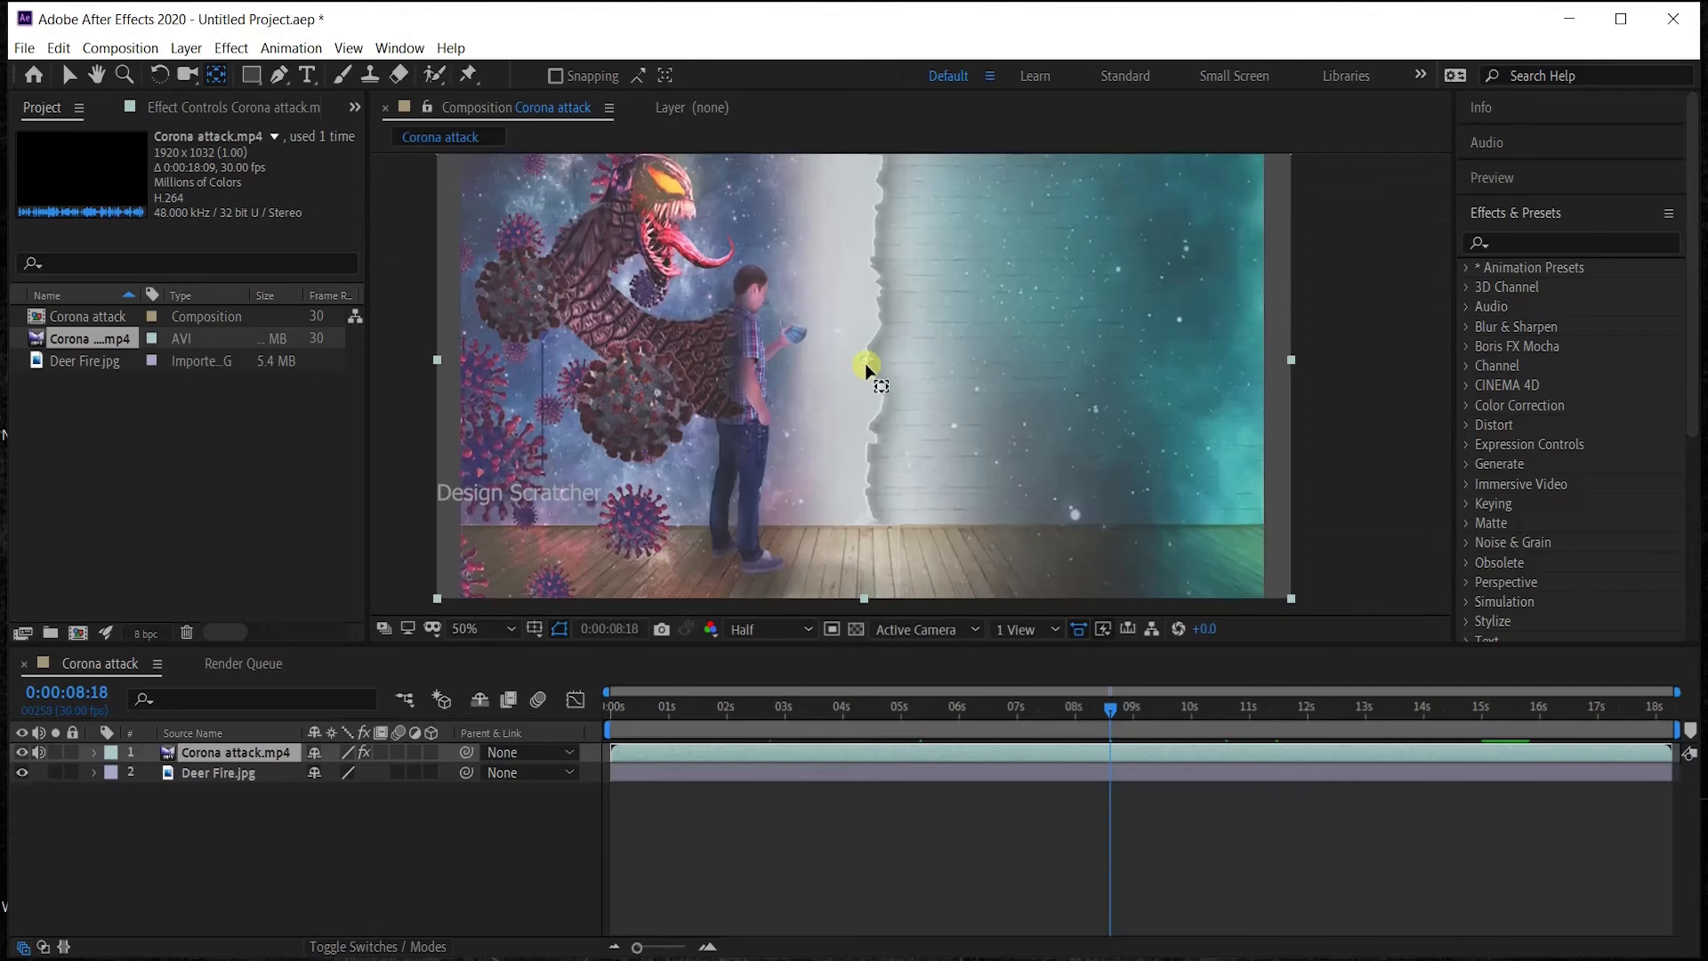
scroll(867, 372, "down", 1)
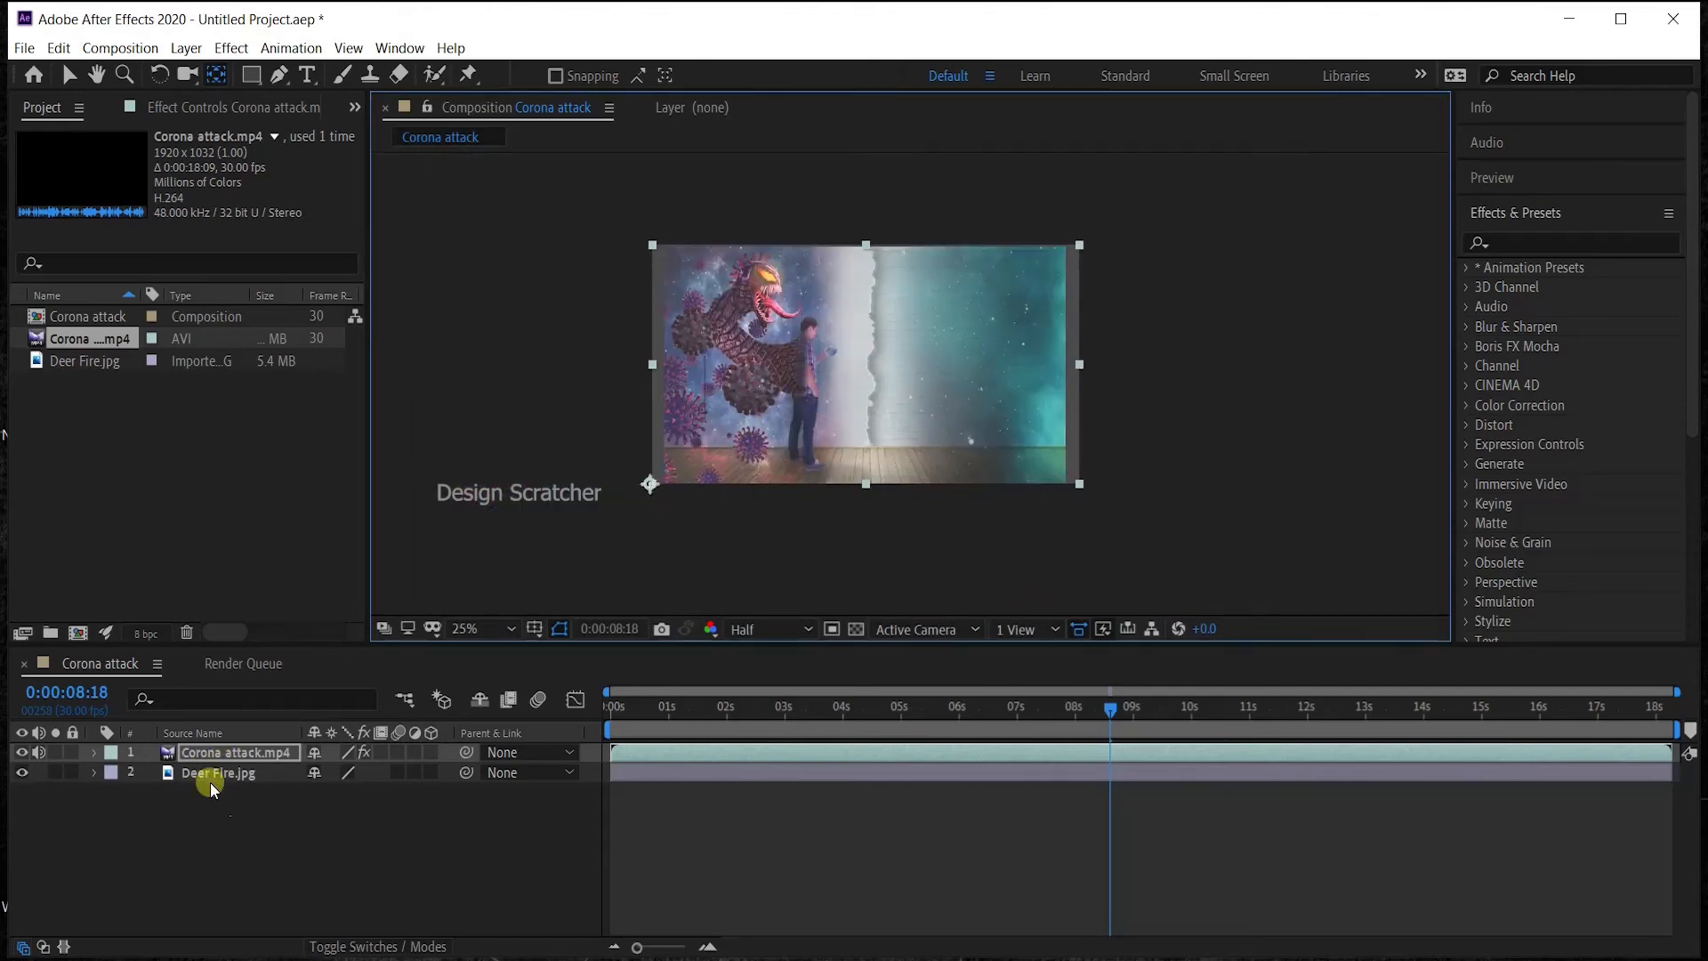
Expand the Corona attack.mp4 layer's Transform properties, try rotating the layer about its corner anchor point, and undo the rotation.
key("r")
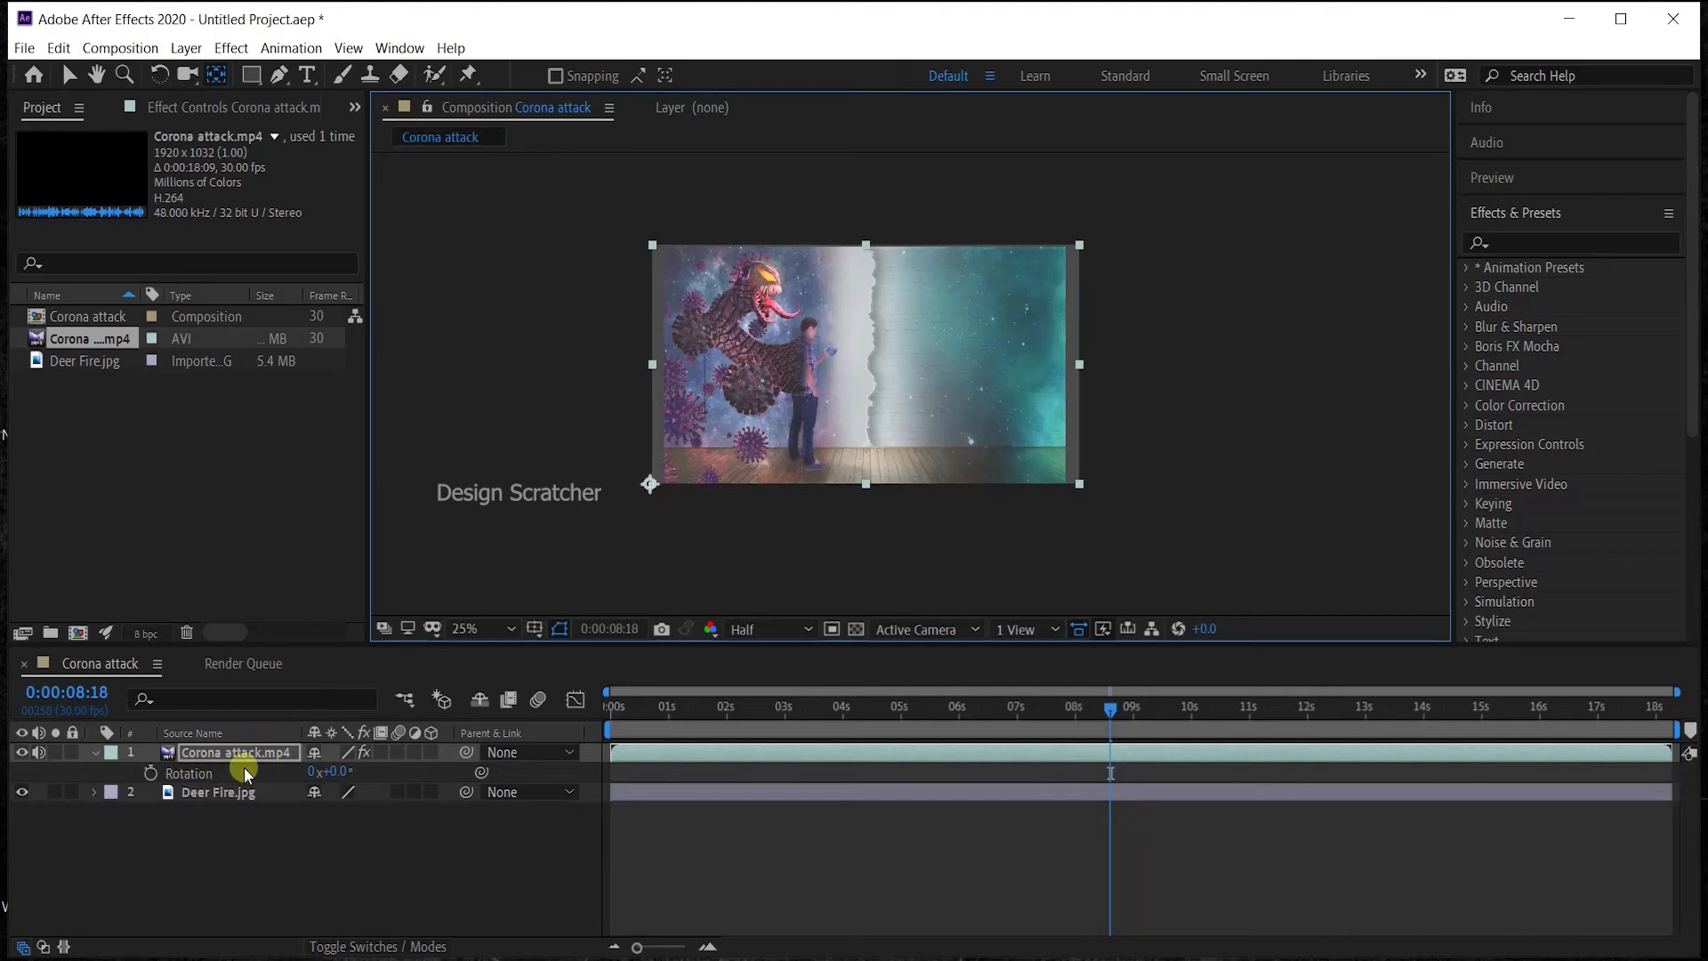
left_click(236, 753)
left_click(92, 754)
left_click(93, 754)
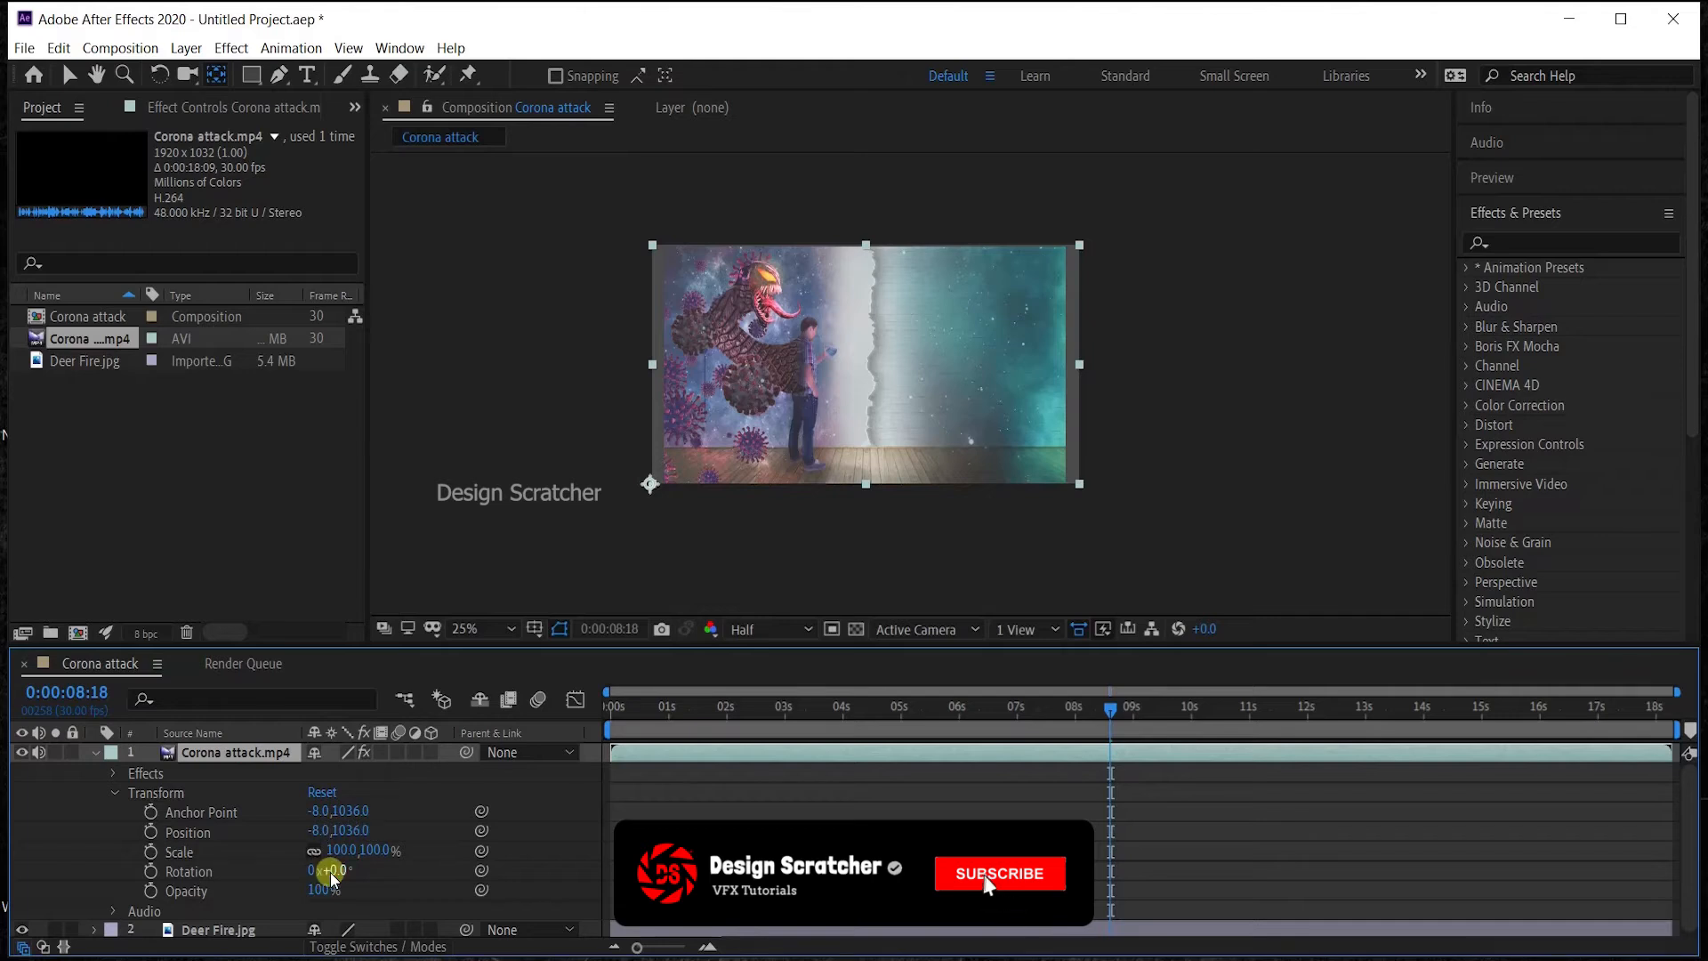
left_click_drag(337, 870, 424, 871)
key("ctrl+z")
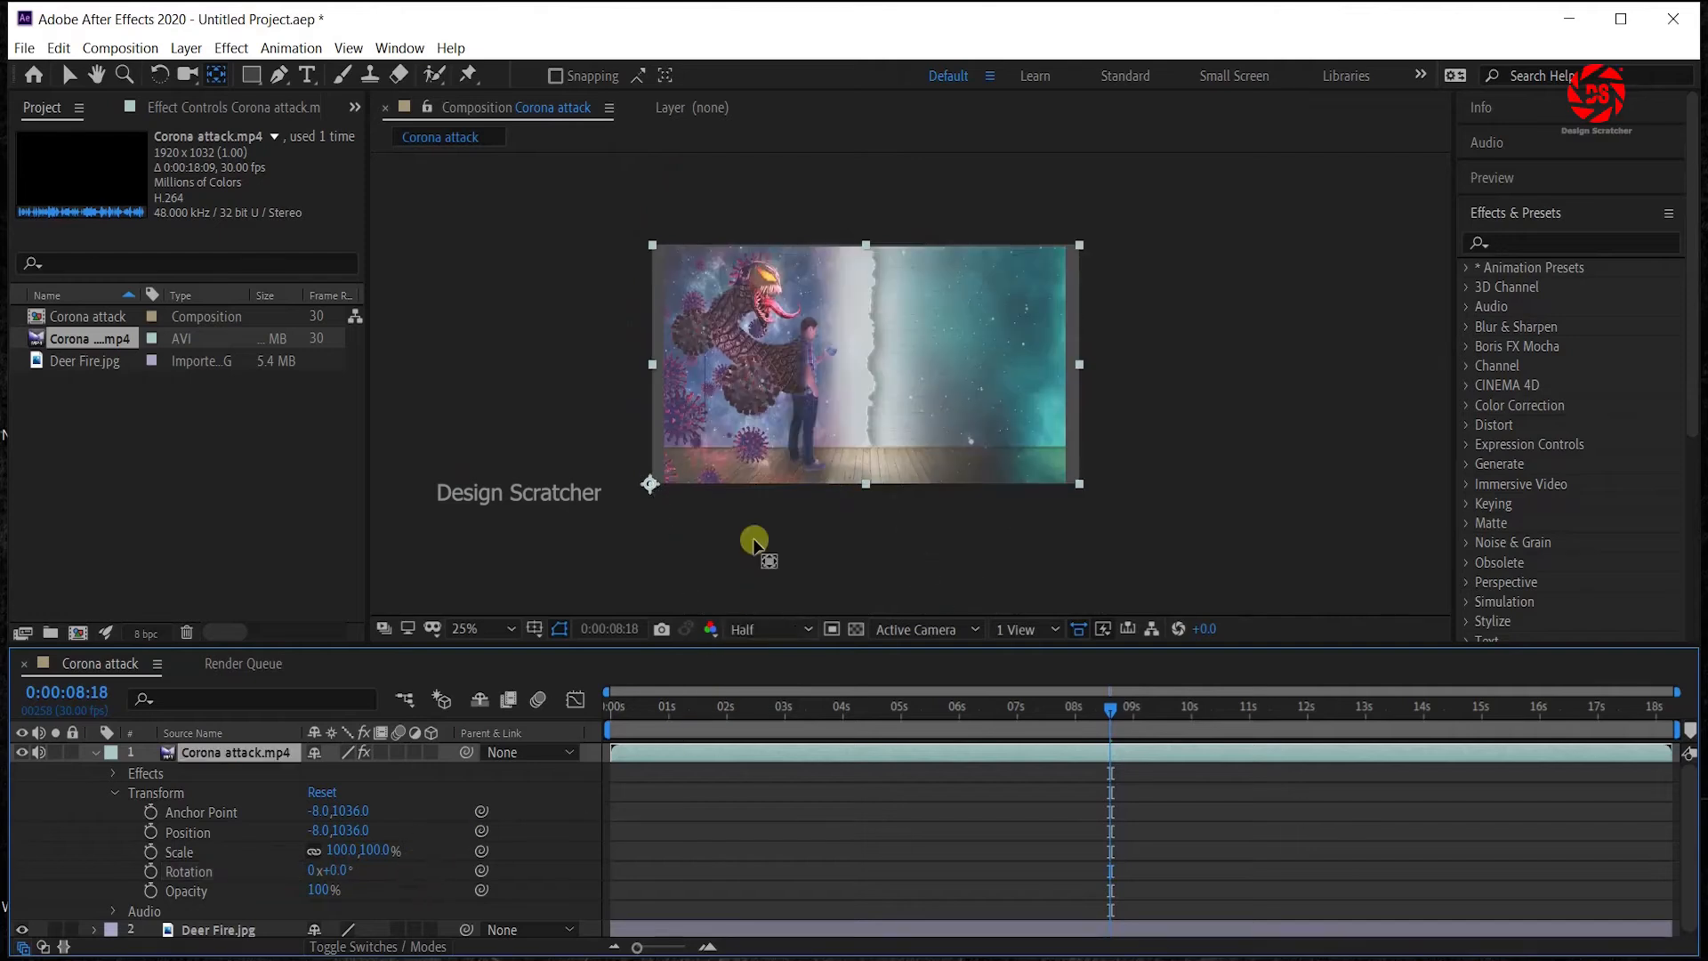
Move the layer's anchor point outside the frame, left of the image, to about -468, 428.
left_click(654, 485)
left_click_drag(654, 485, 545, 343)
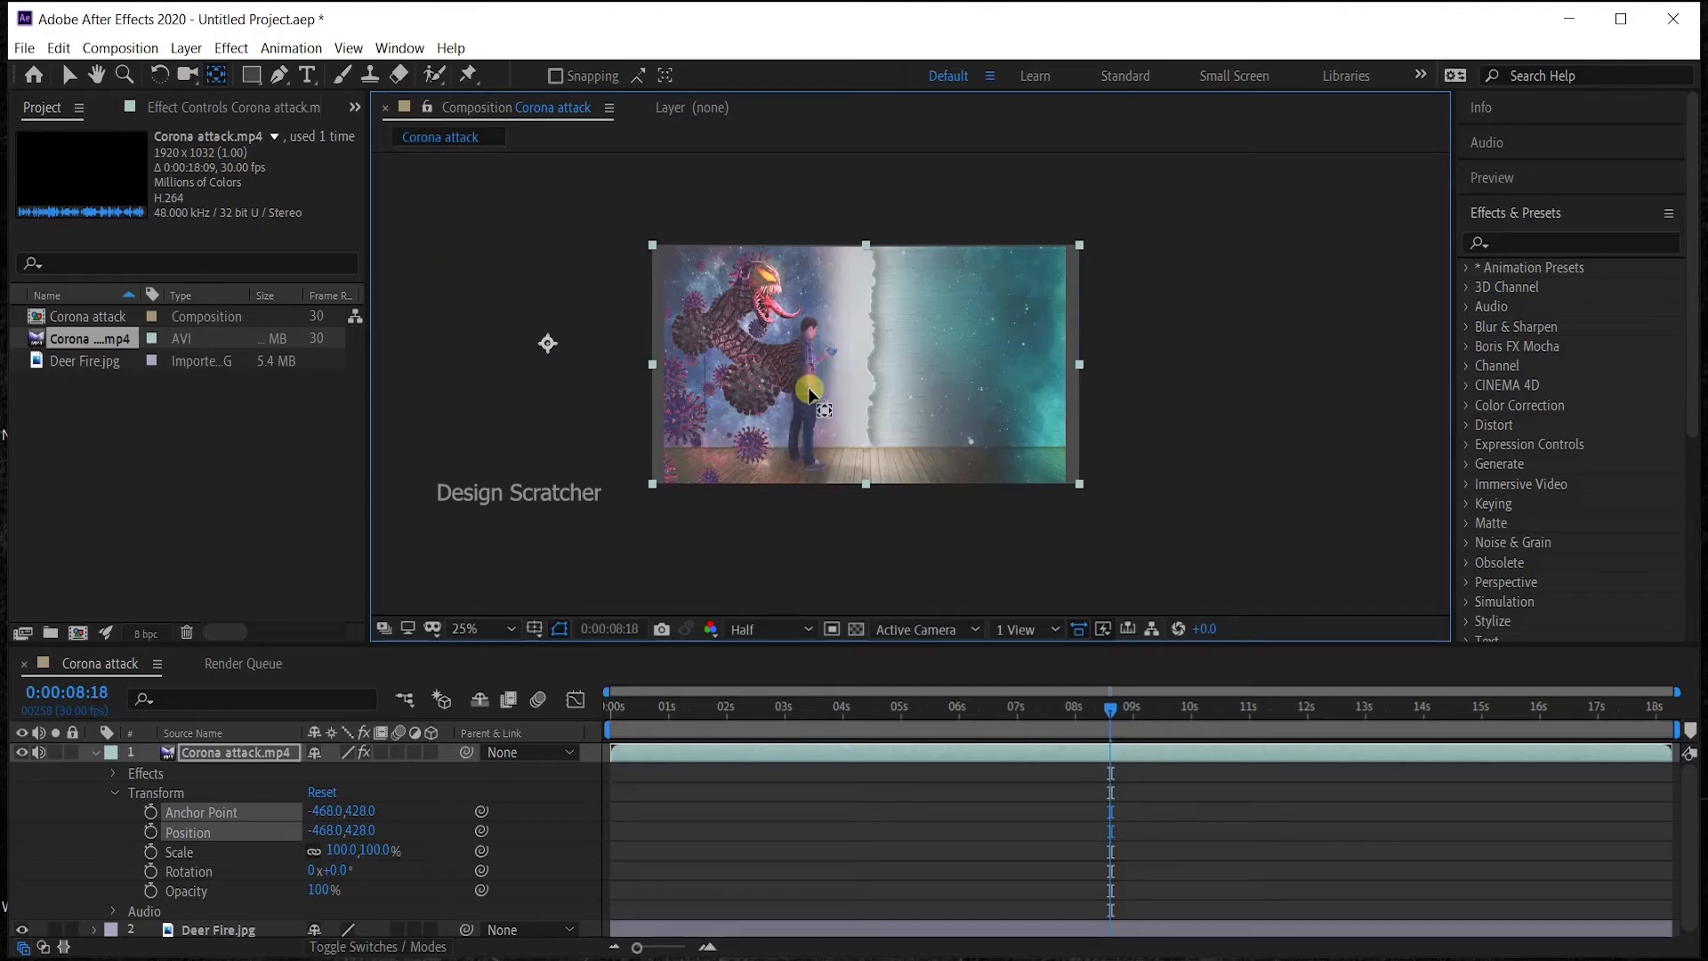
Place the recentred anchor point near the middle of the layer's top edge at about 984, 44, and try rotating the layer about it.
left_click(221, 767)
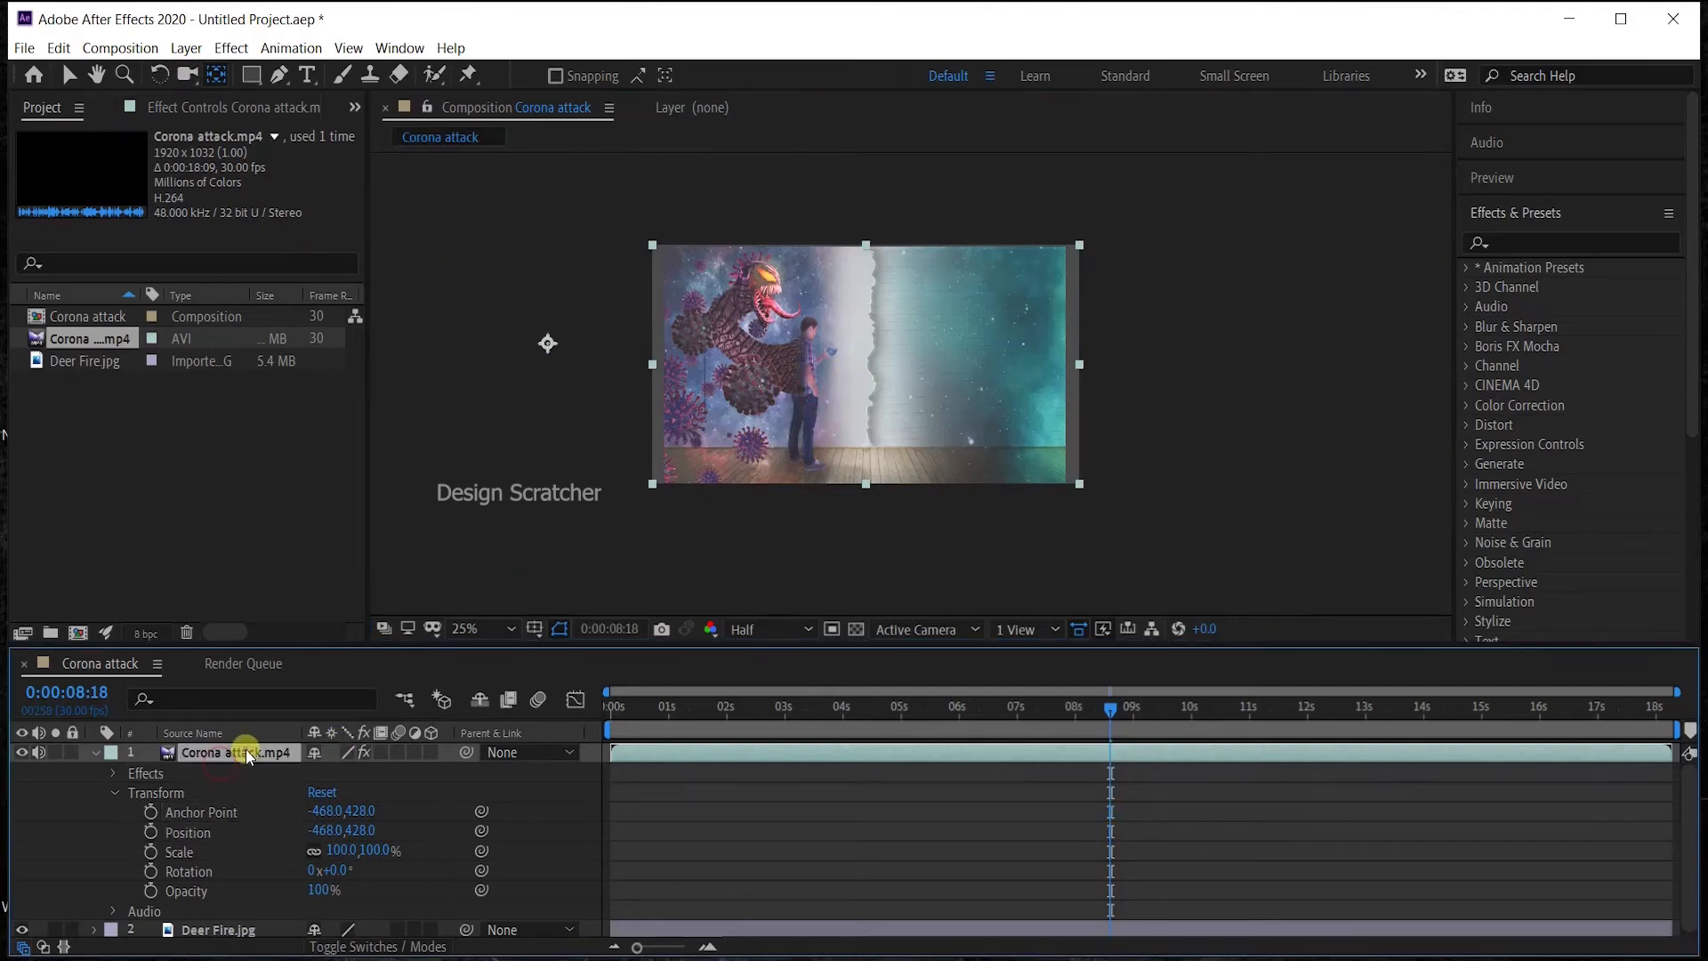
left_click(220, 77)
left_click_drag(870, 365, 869, 248)
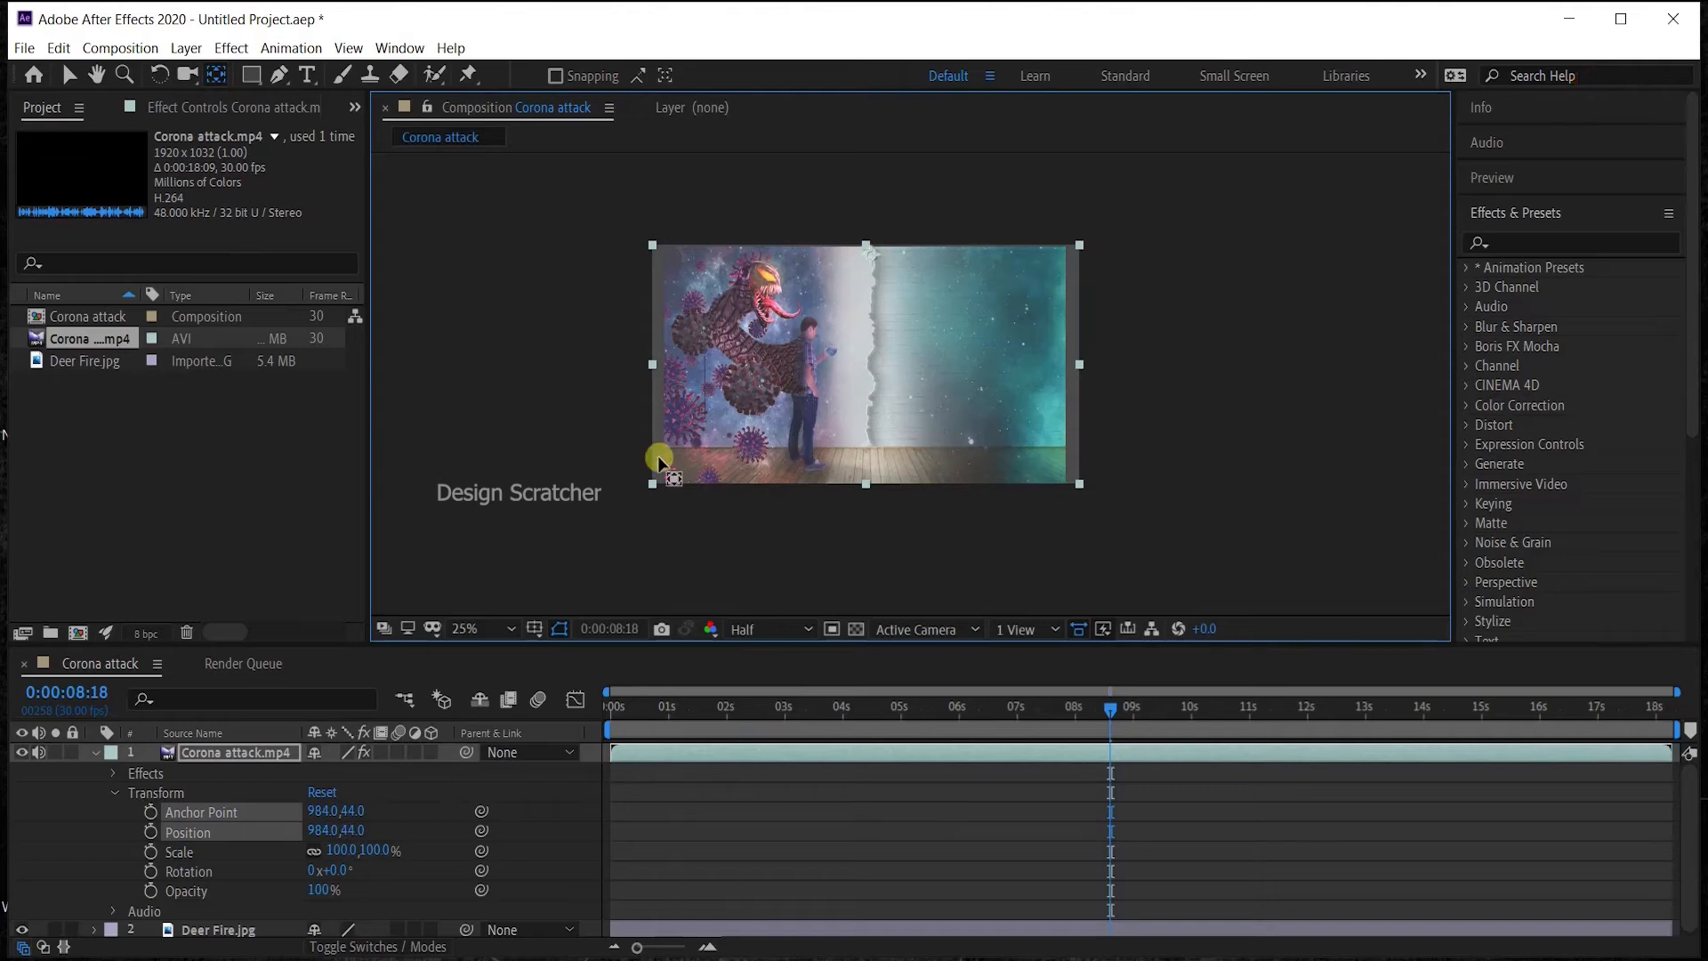
left_click_drag(342, 877, 303, 837)
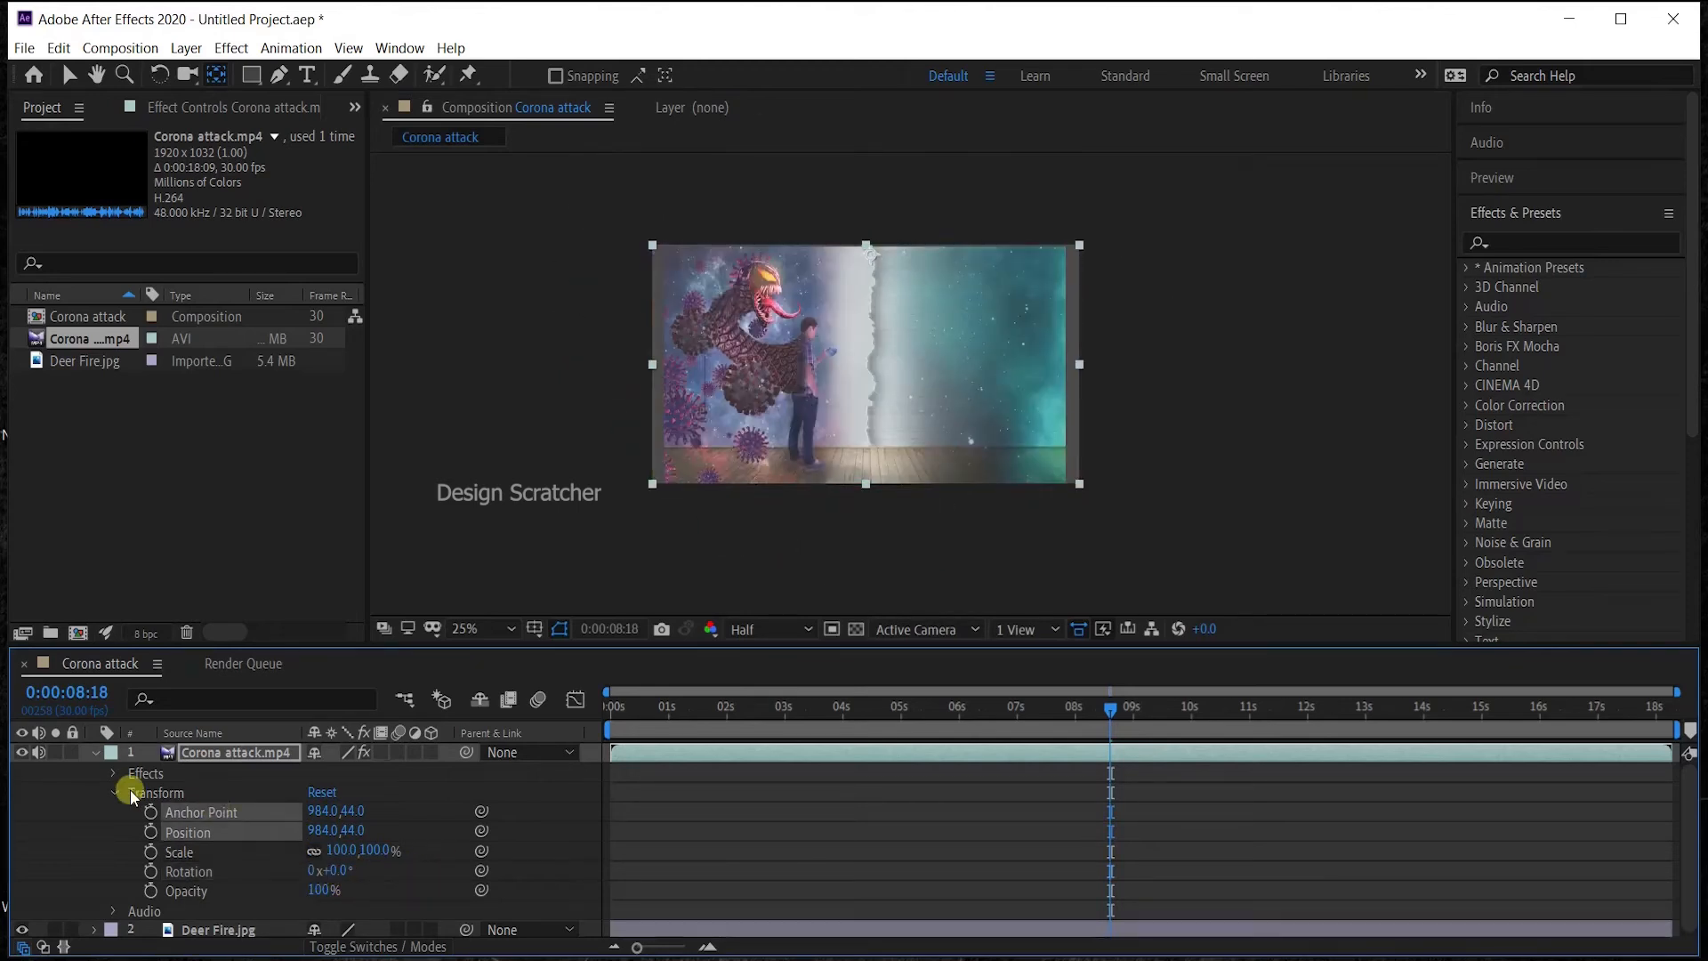
left_click(98, 753)
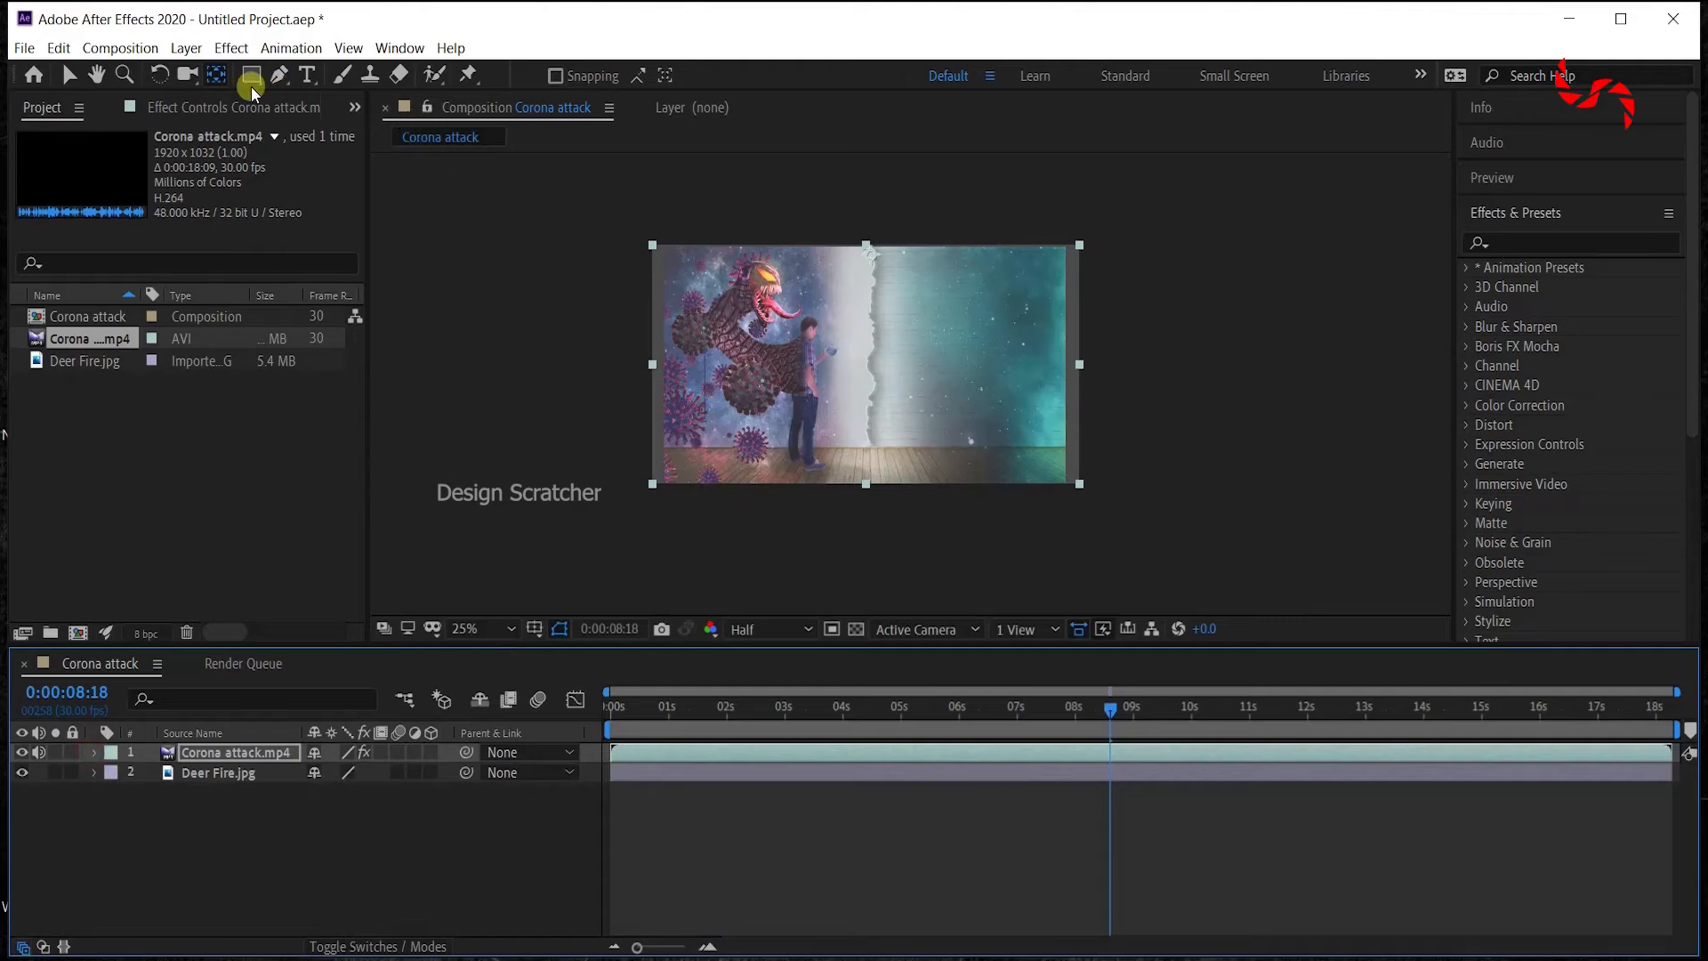
Centre the layer's anchor point with the Pan Behind tool, try moving it toward the image's right side, and centre it again.
left_click(214, 76)
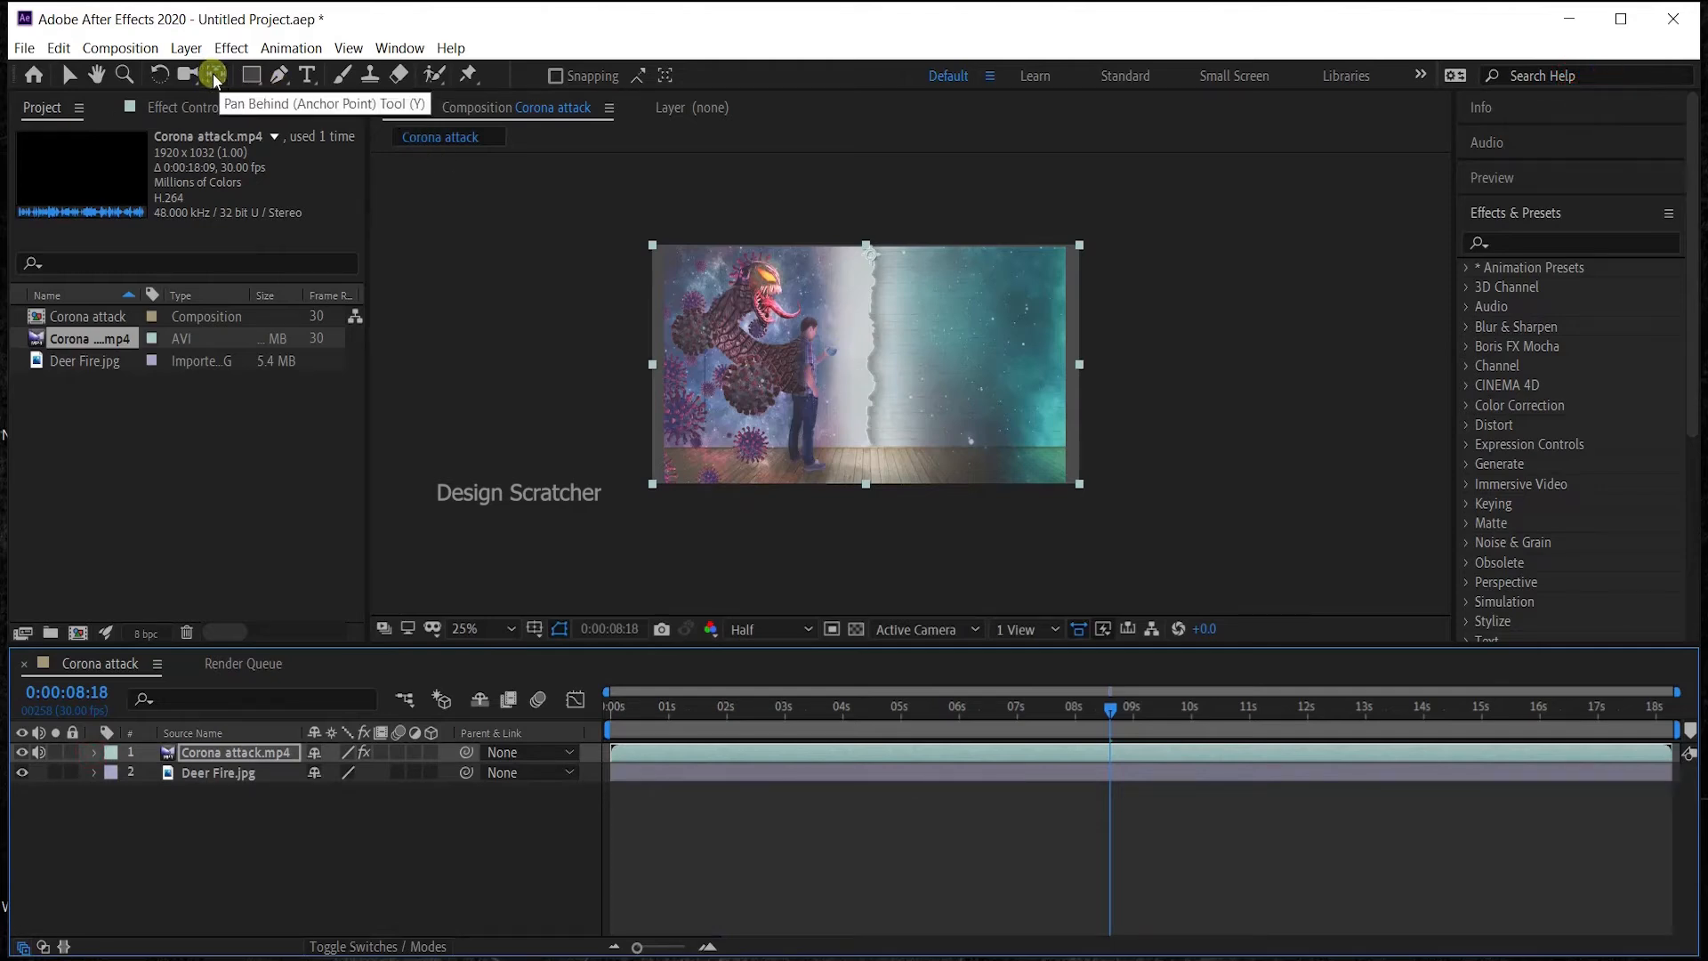
double_click(213, 75)
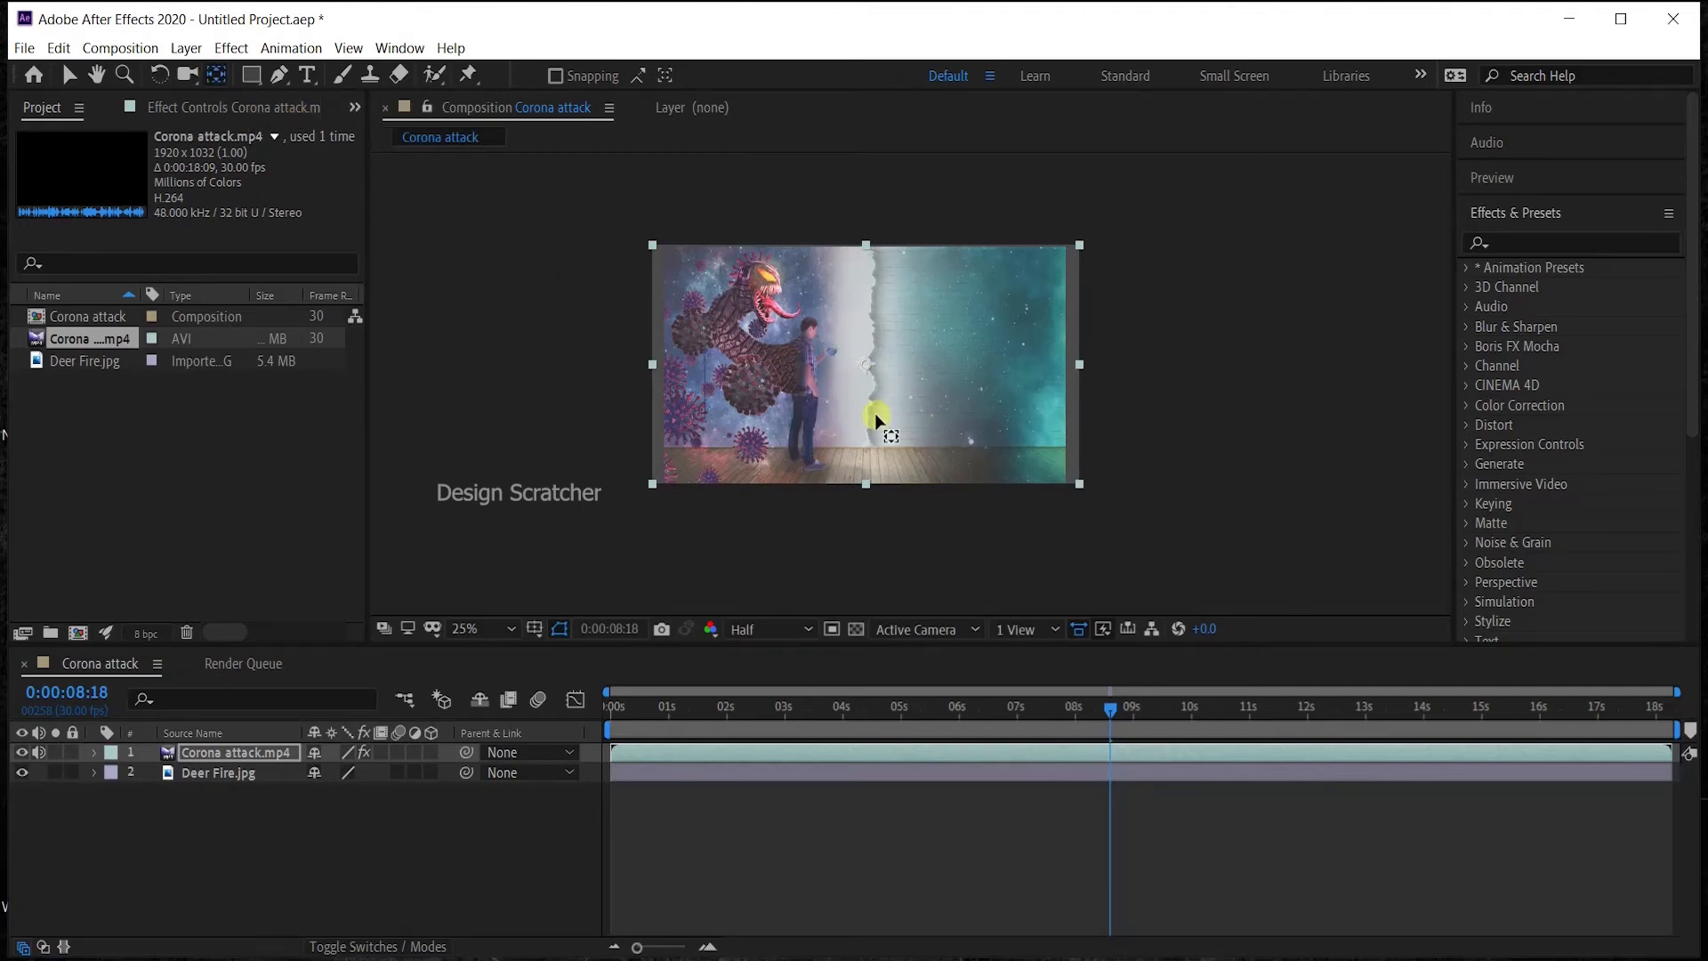
left_click(867, 366)
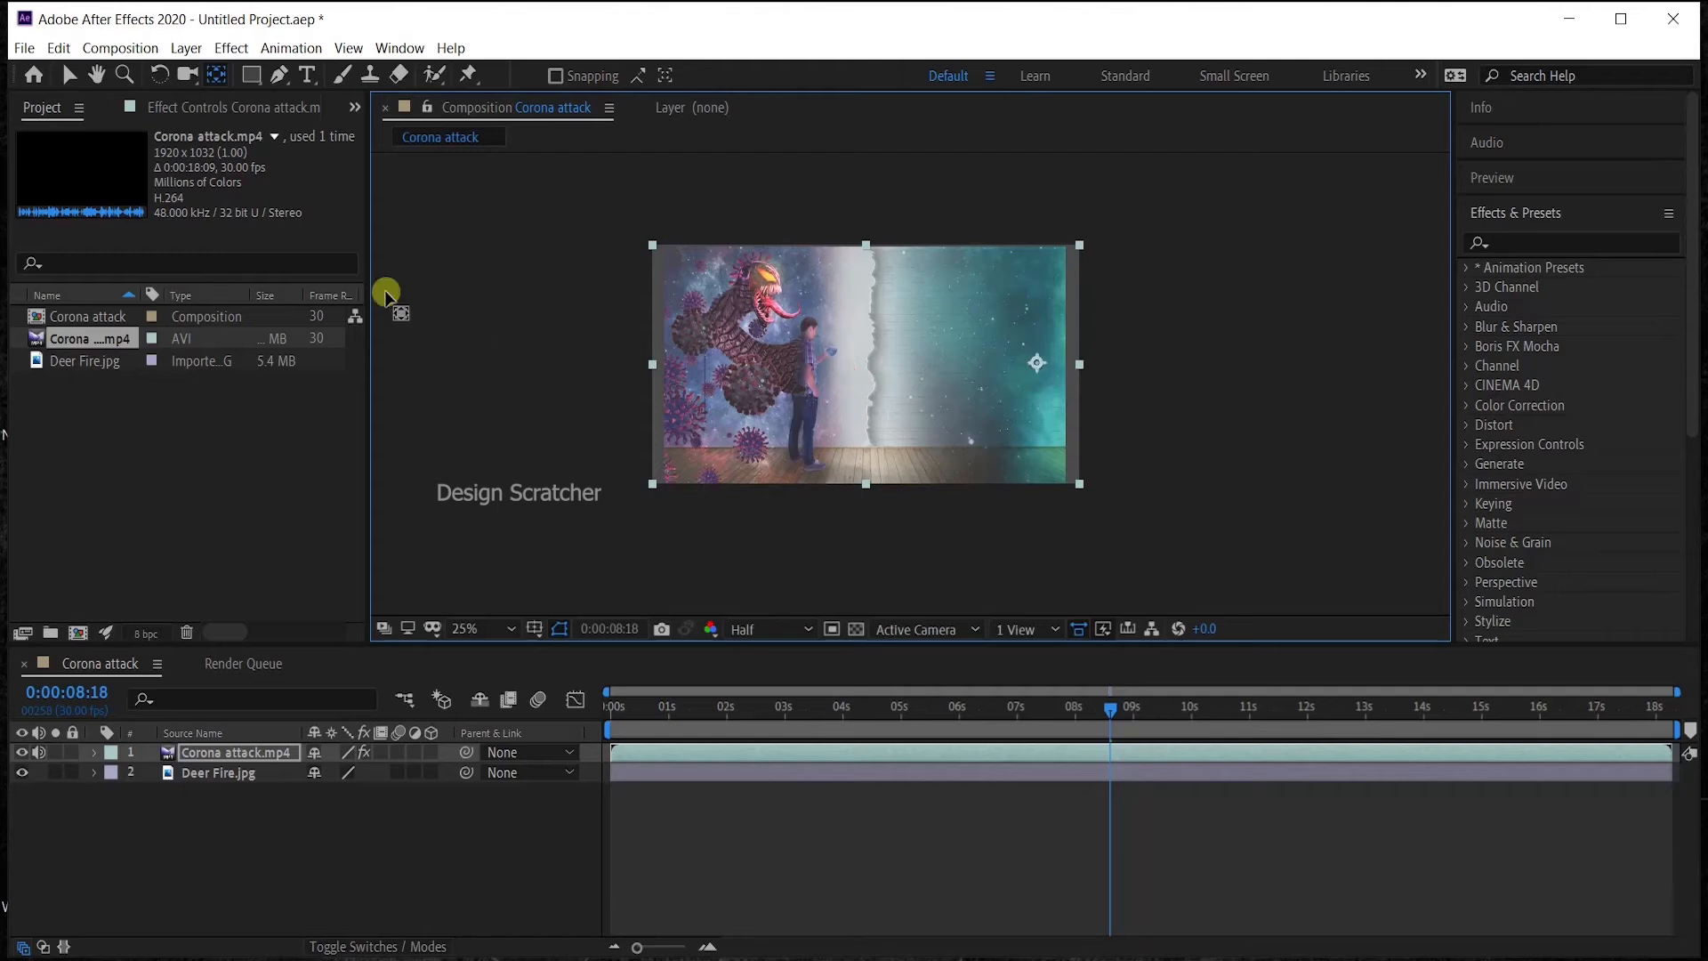
left_click(219, 77)
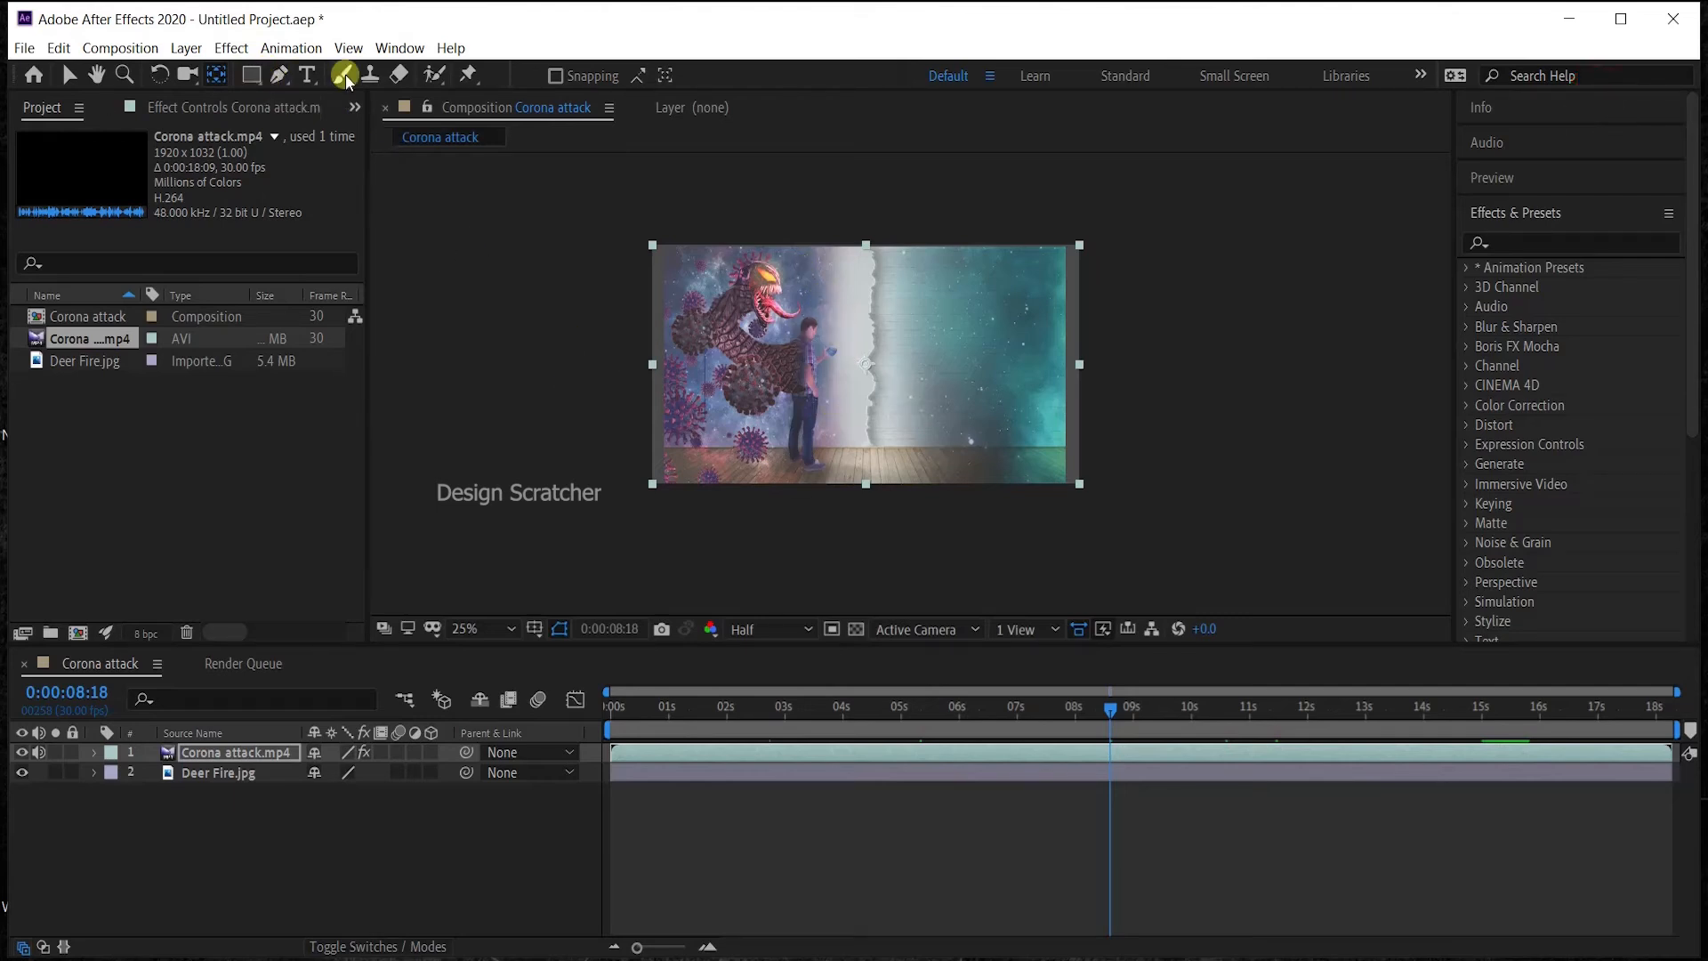
Draw a closed freehand mask around the creature and the boy on the Corona attack.mp4 layer with the Pen tool.
left_click(278, 74)
left_click(832, 309)
left_click(856, 380)
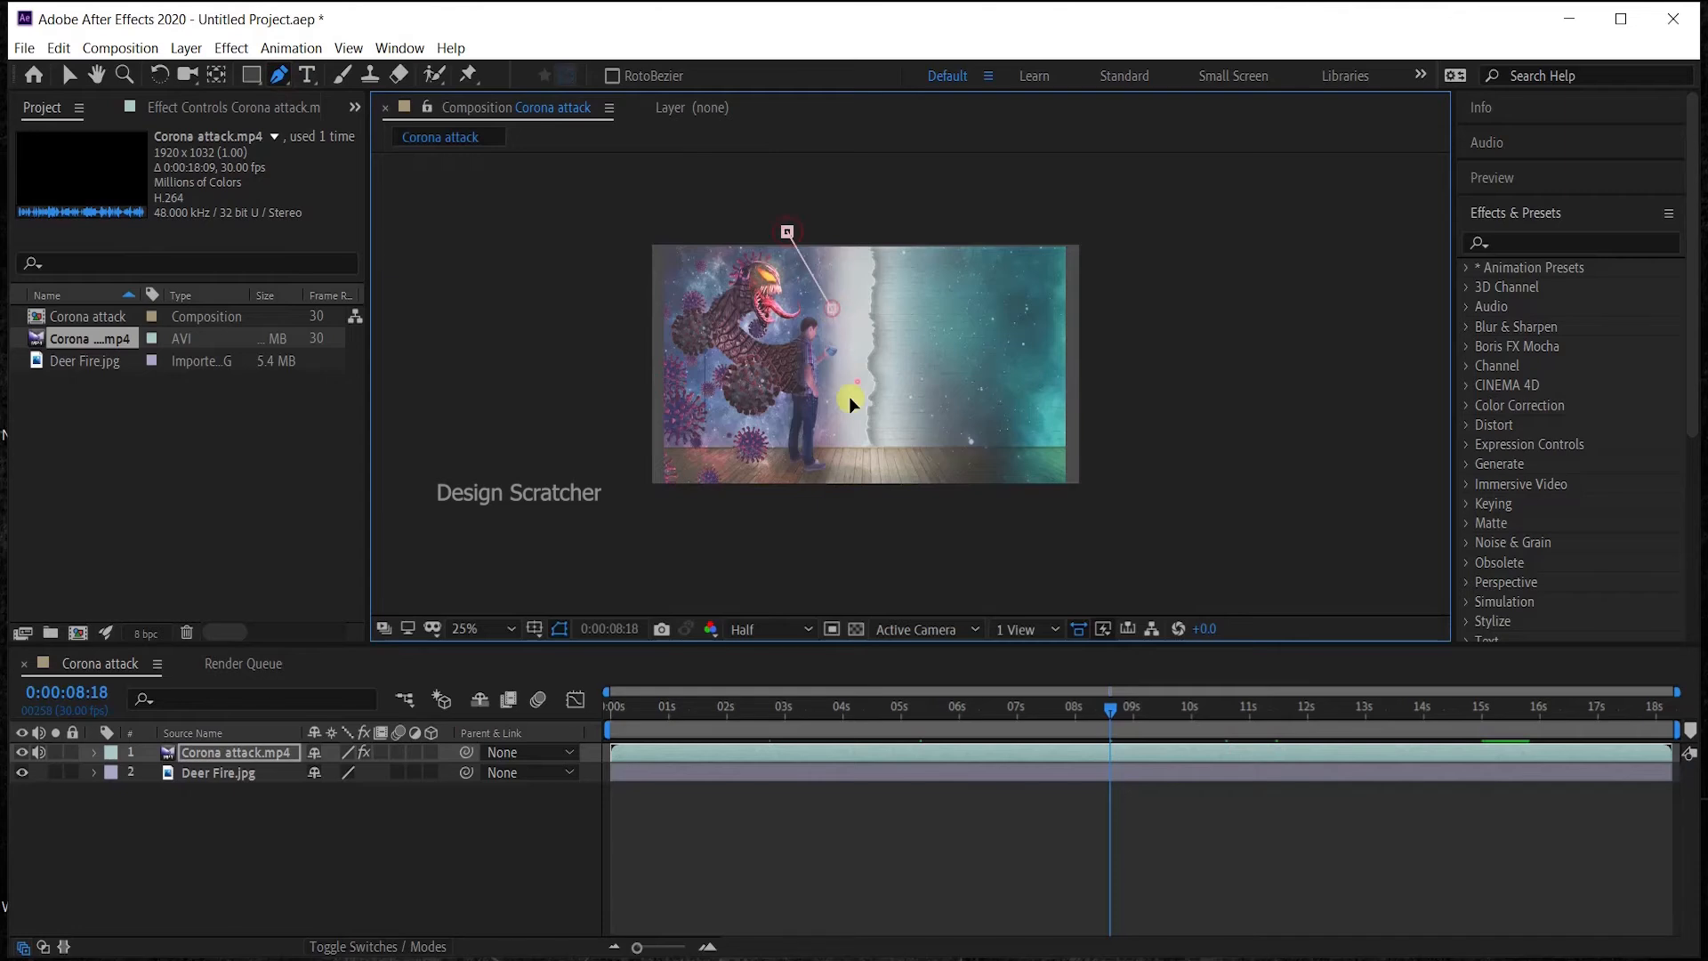
left_click(816, 447)
left_click(727, 481)
left_click(667, 453)
left_click(658, 345)
left_click(666, 266)
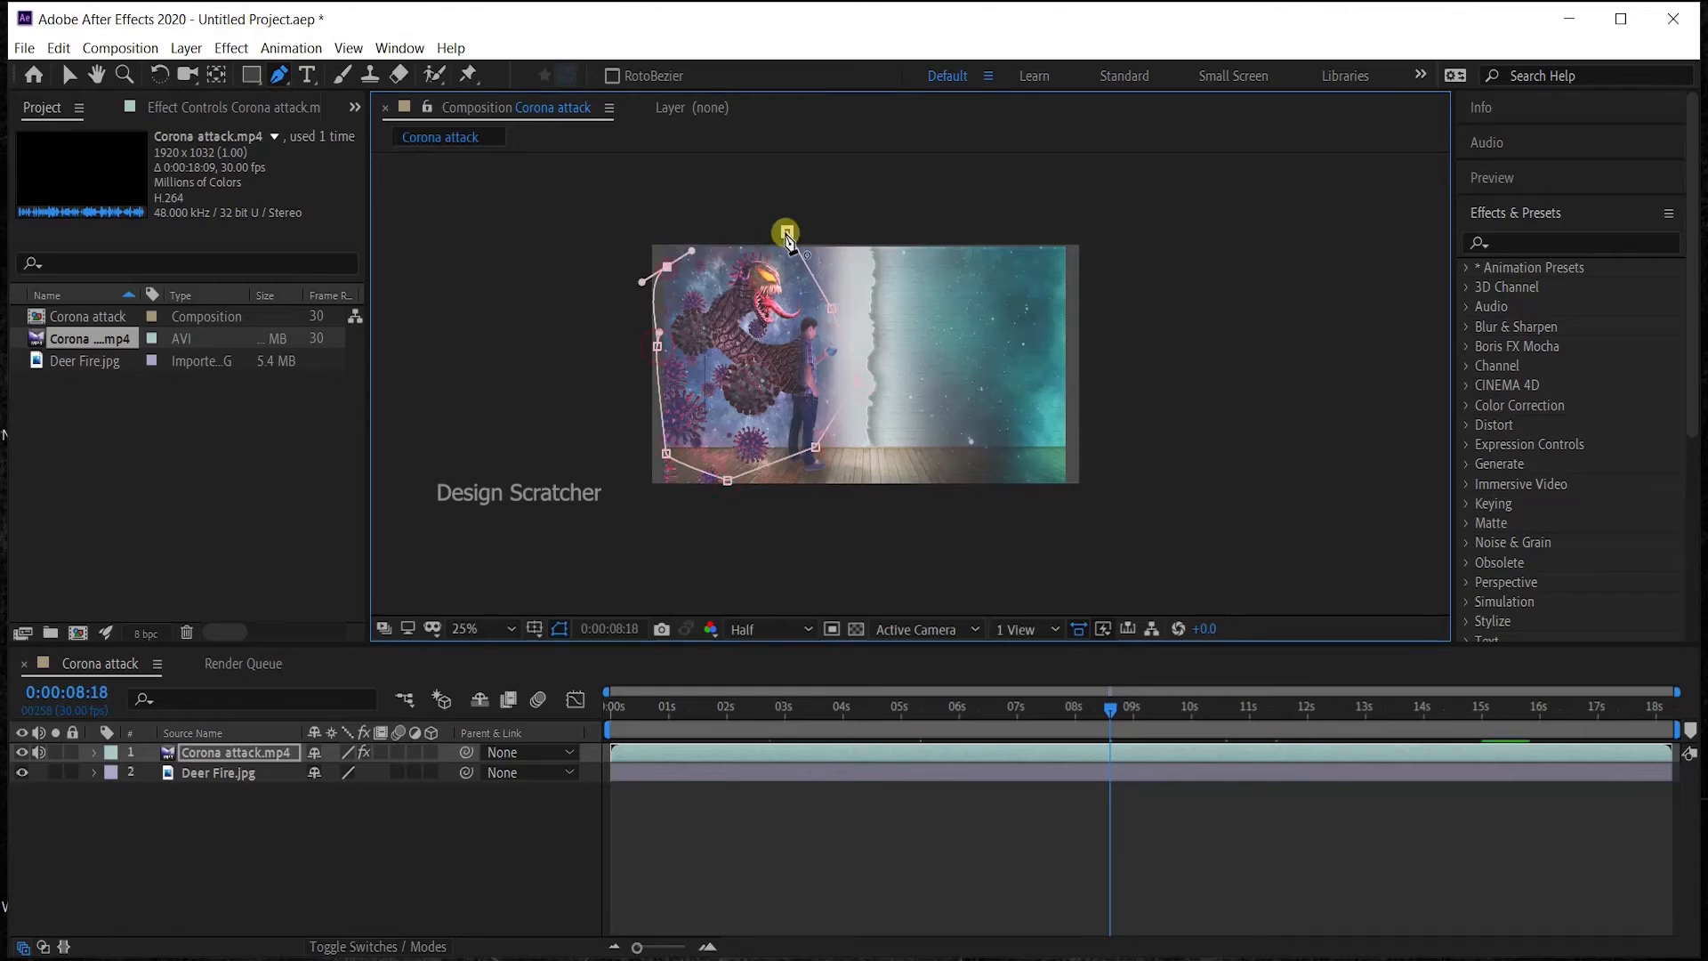
left_click(787, 232)
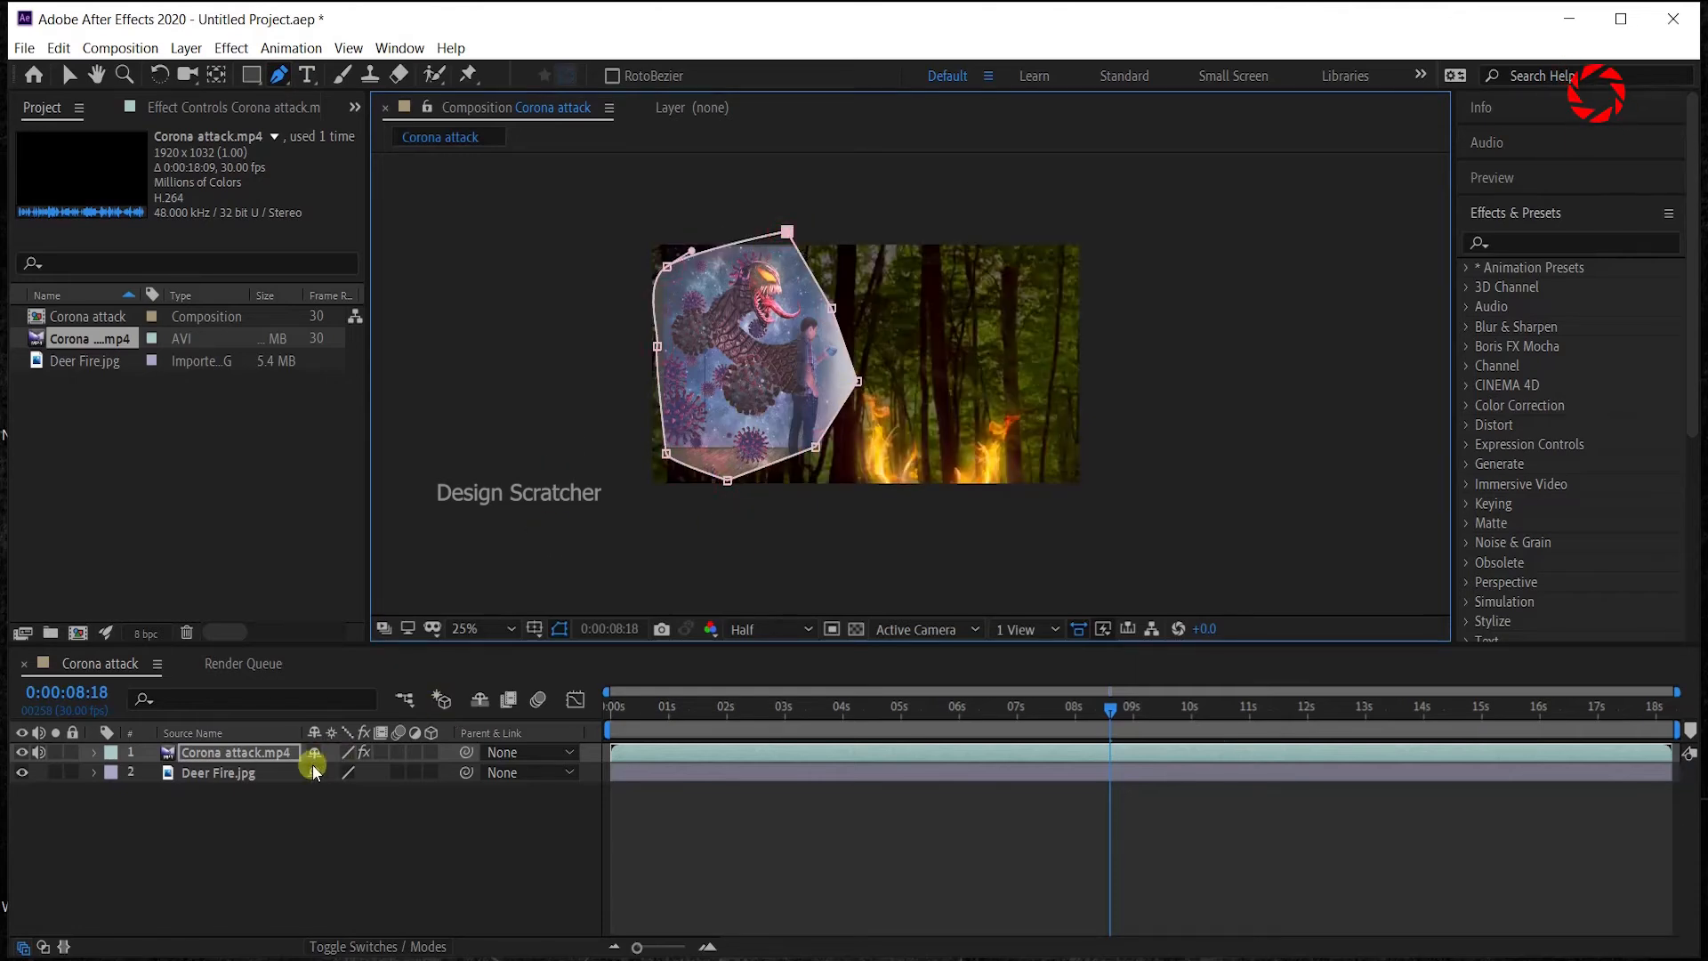
Show the masks of the Corona attack.mp4 layer and set Mask 1's mode to Subtract.
left_click(95, 752)
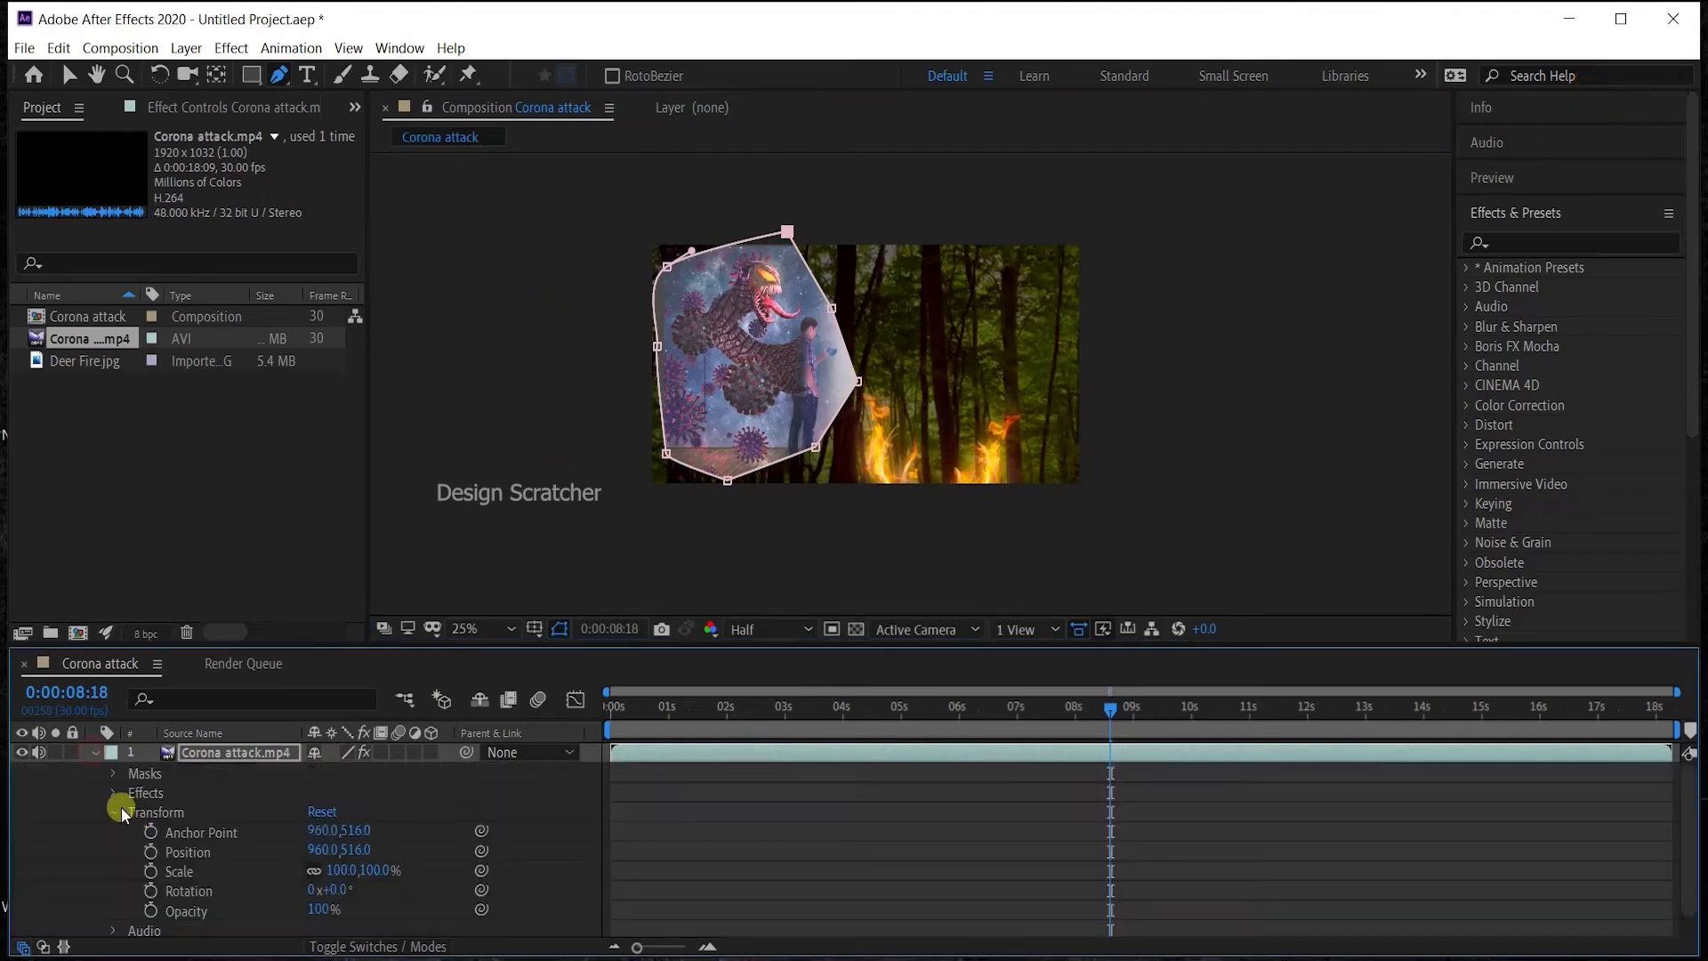
left_click(113, 812)
left_click(113, 774)
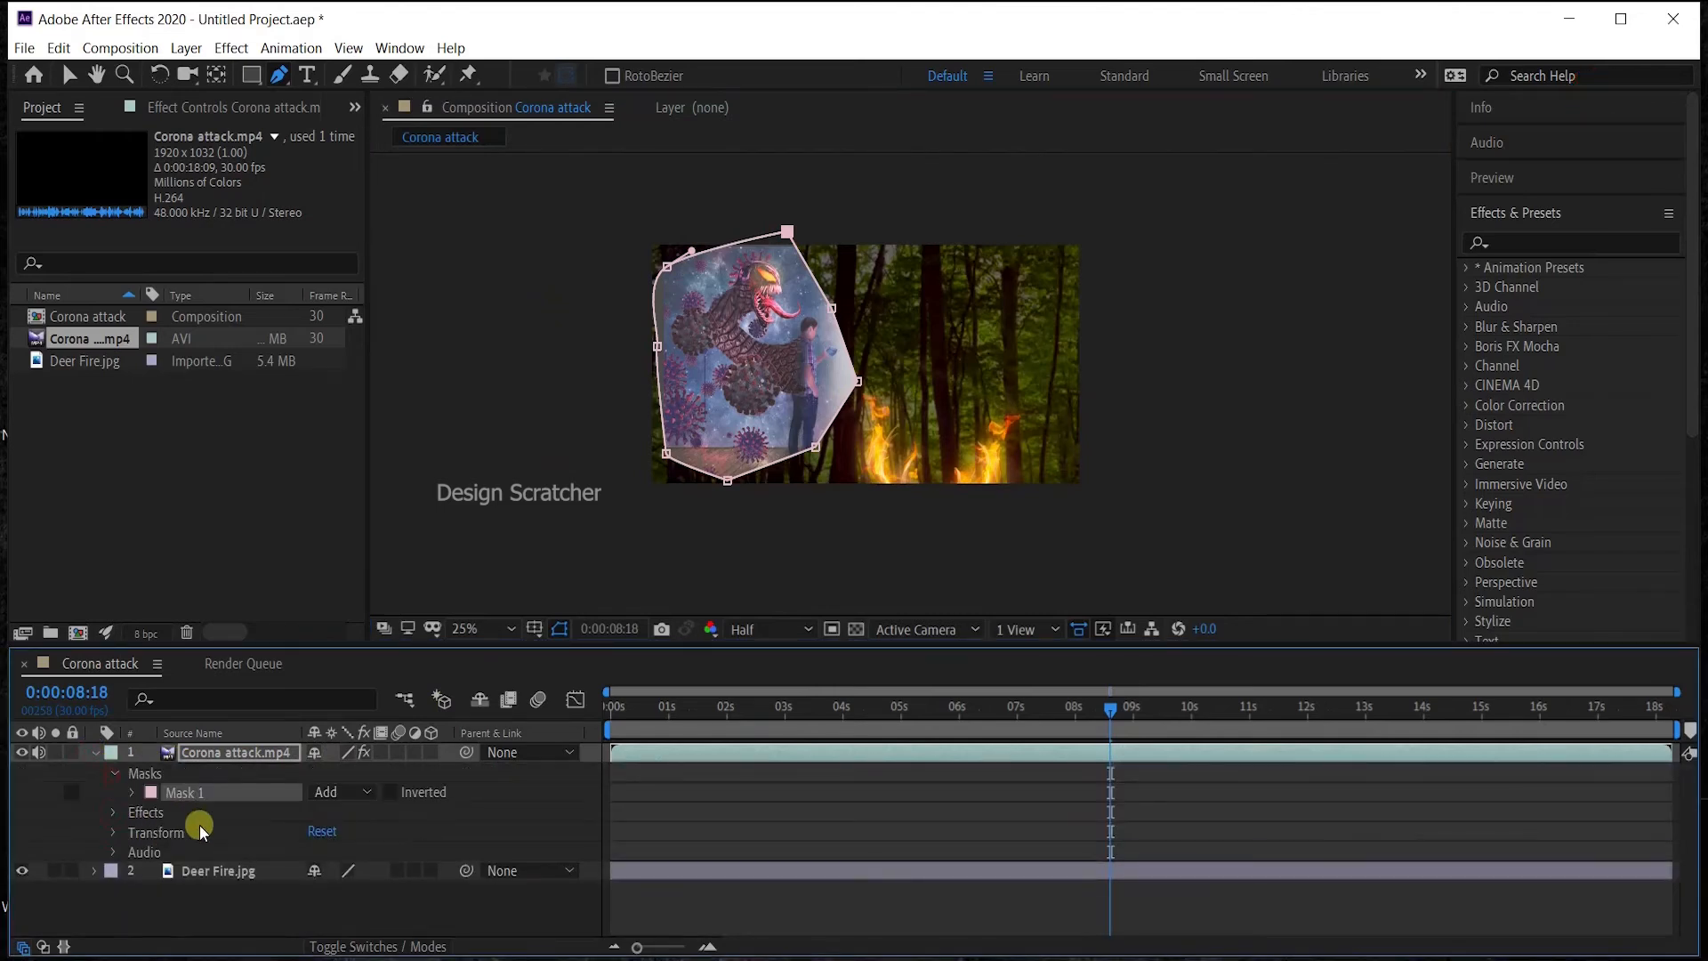
left_click(367, 791)
left_click(363, 859)
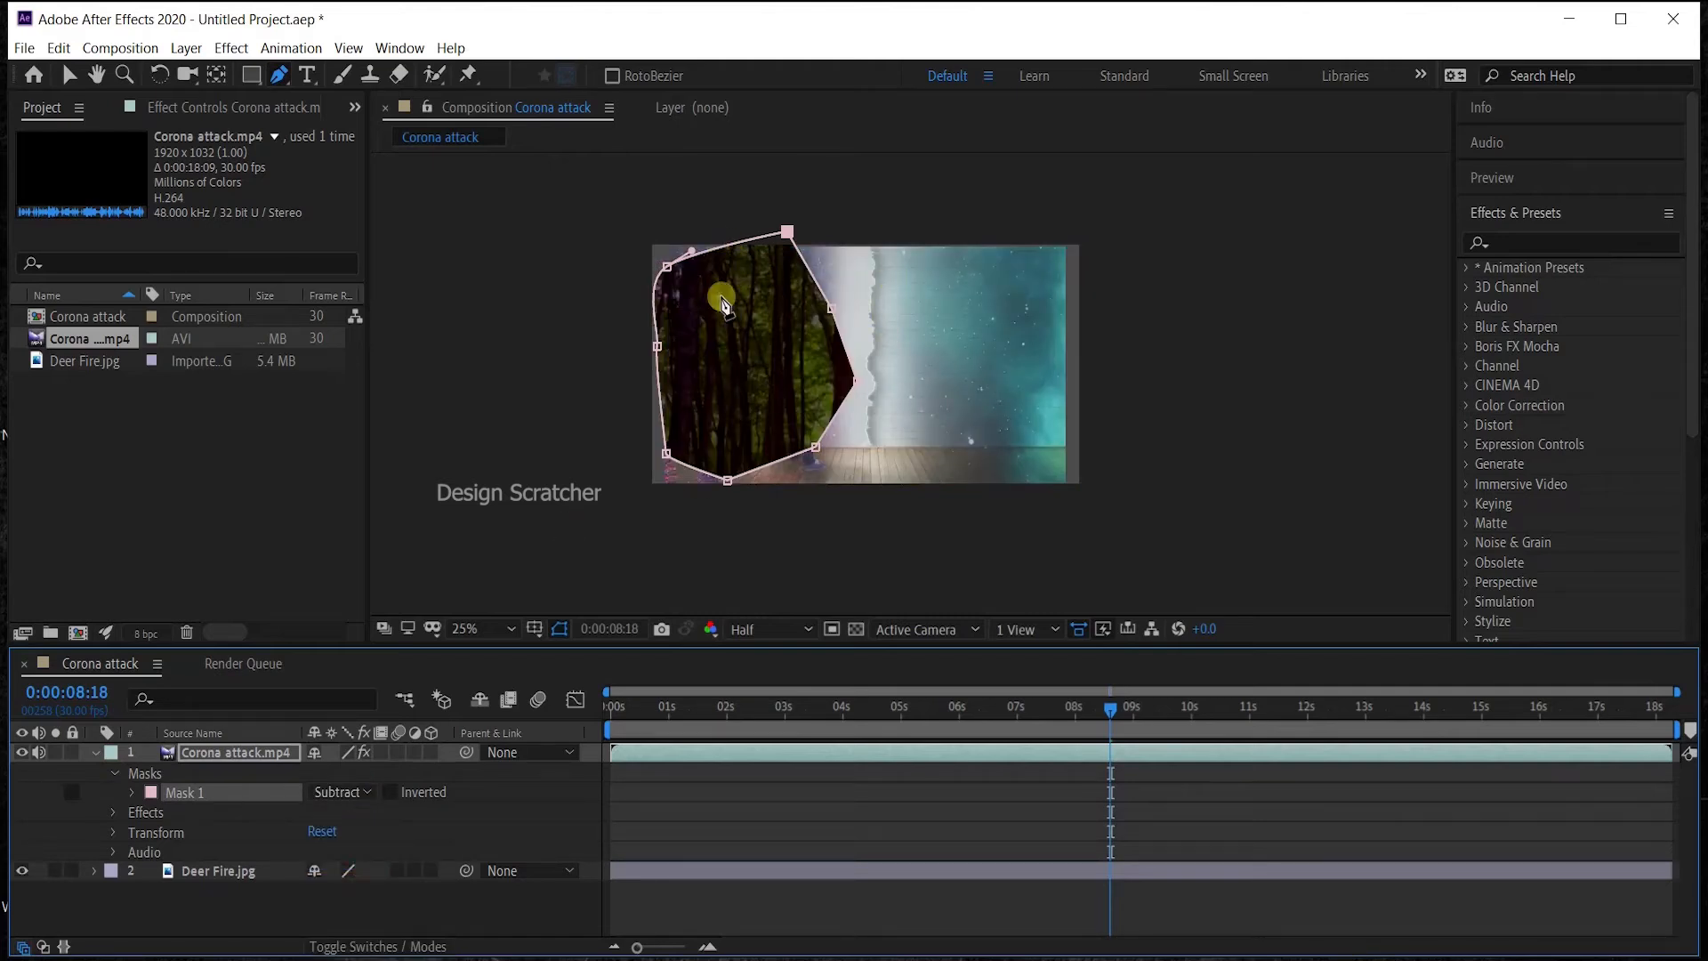
Change Mask 1's mode to Add on the Corona attack.mp4 layer.
left_click(354, 805)
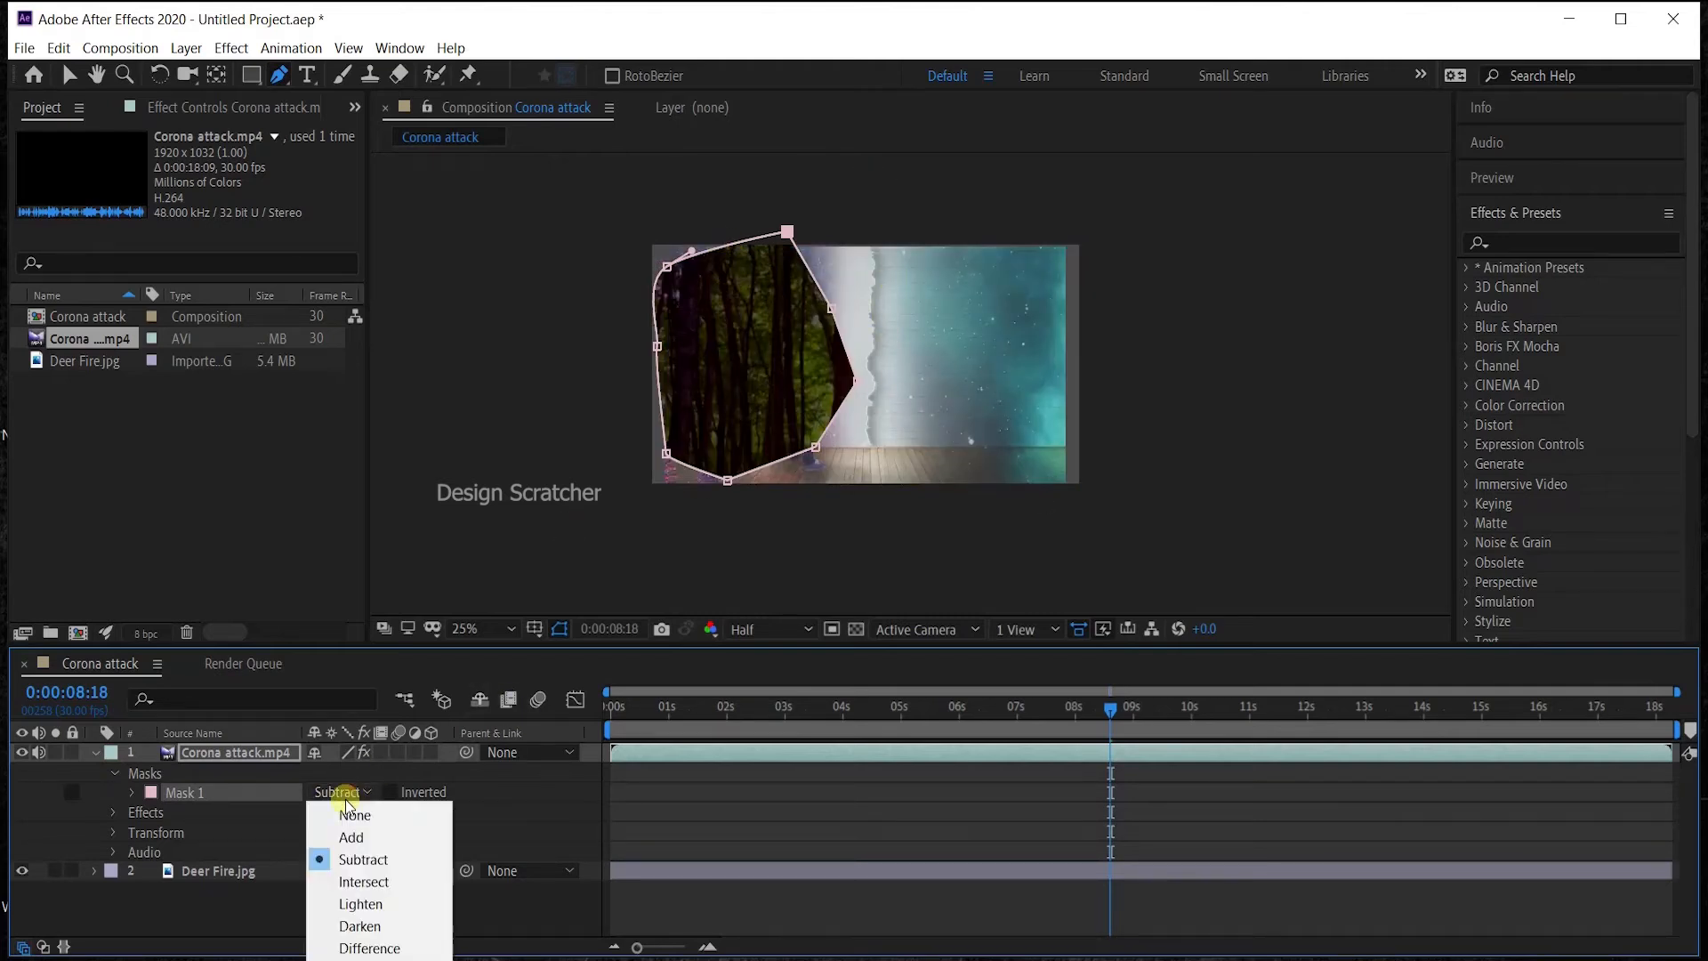
left_click(338, 837)
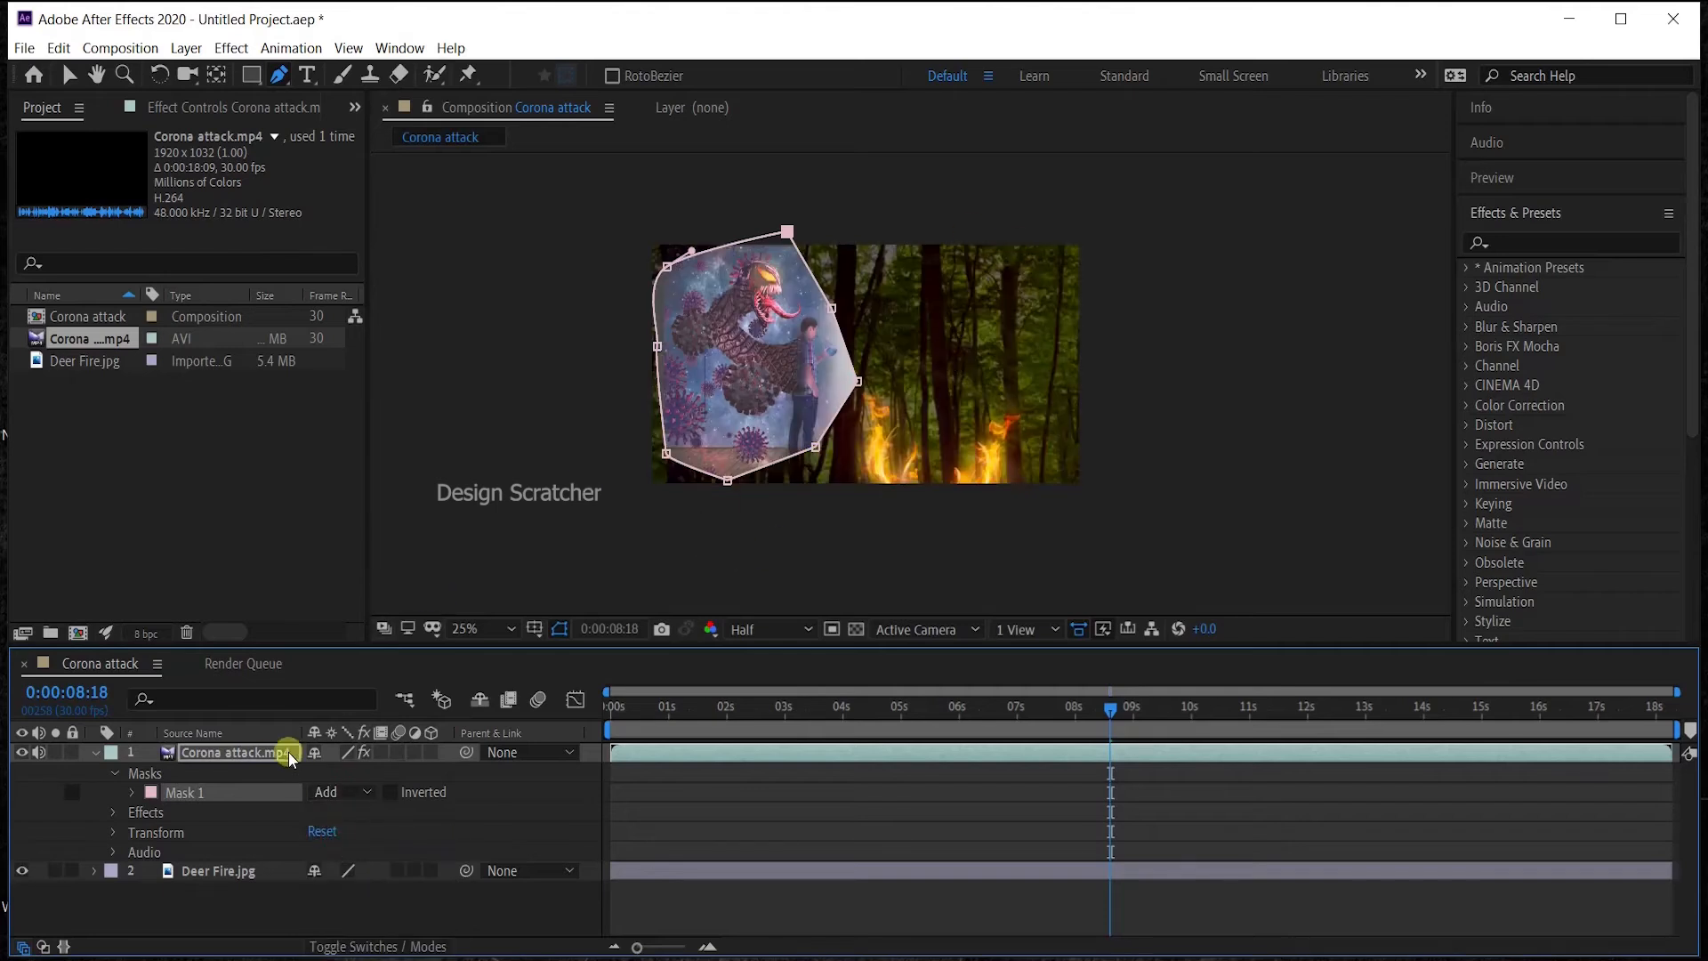
key("s")
key("a")
Undo the mask mode changes and the whole freehand Pen mask on the Corona attack.mp4 layer.
key("ctrl+z")
key("ctrl+z")
key("ctrl+z")
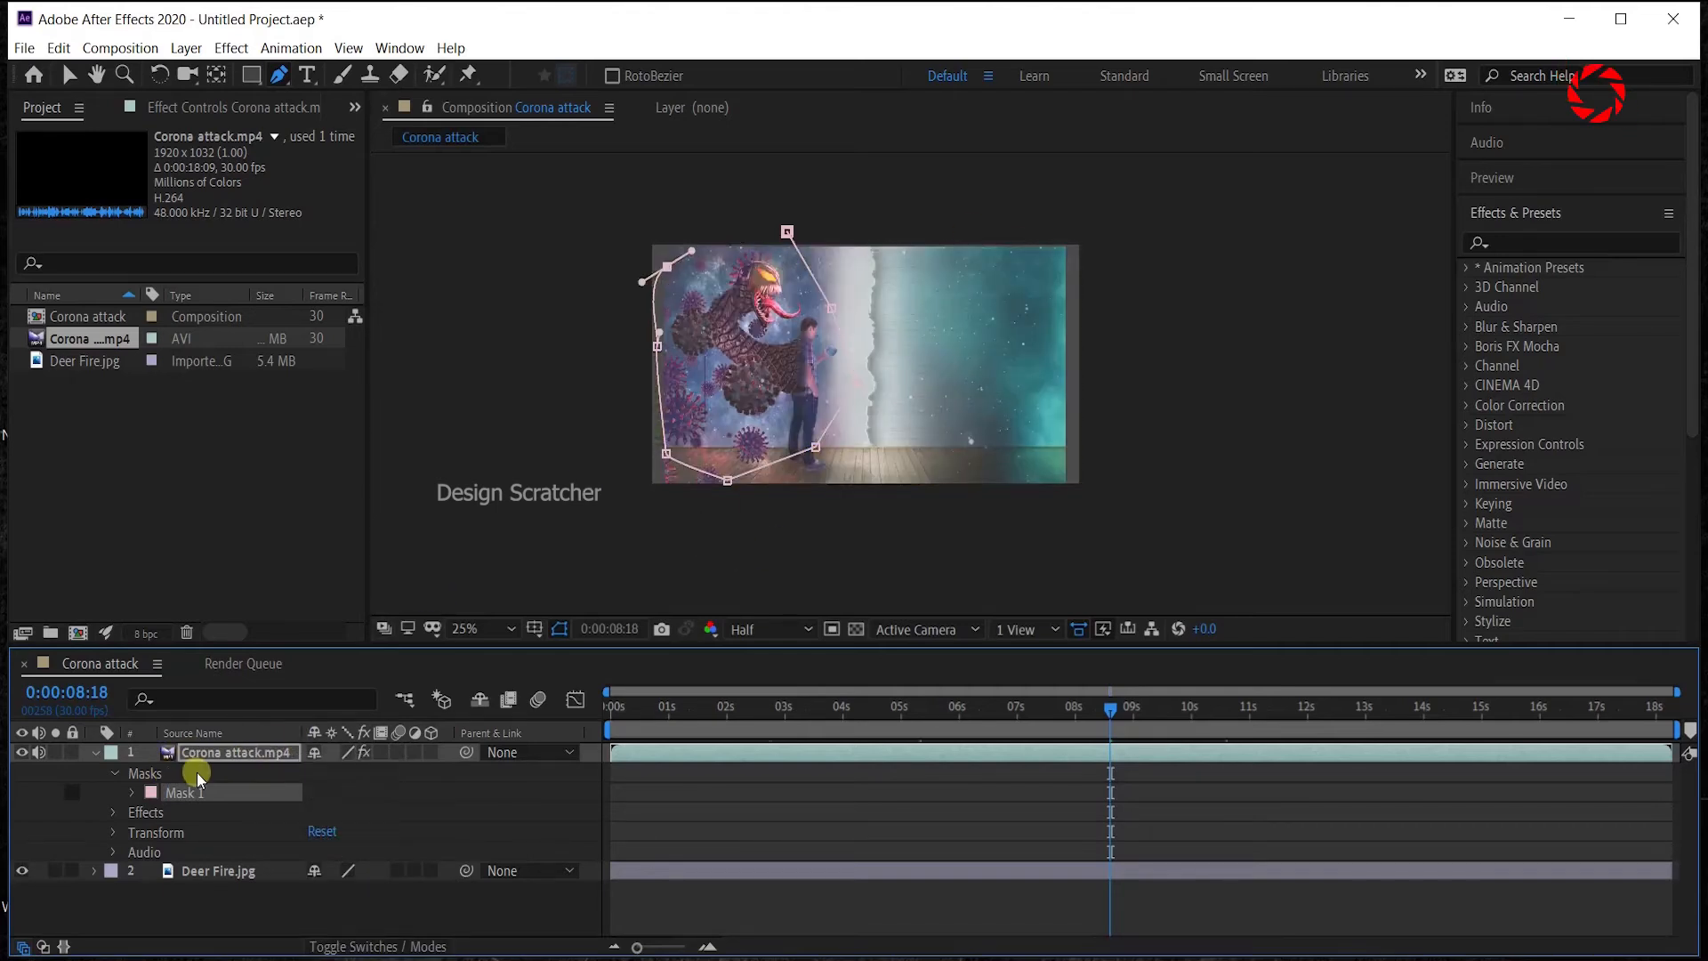
key("ctrl+z")
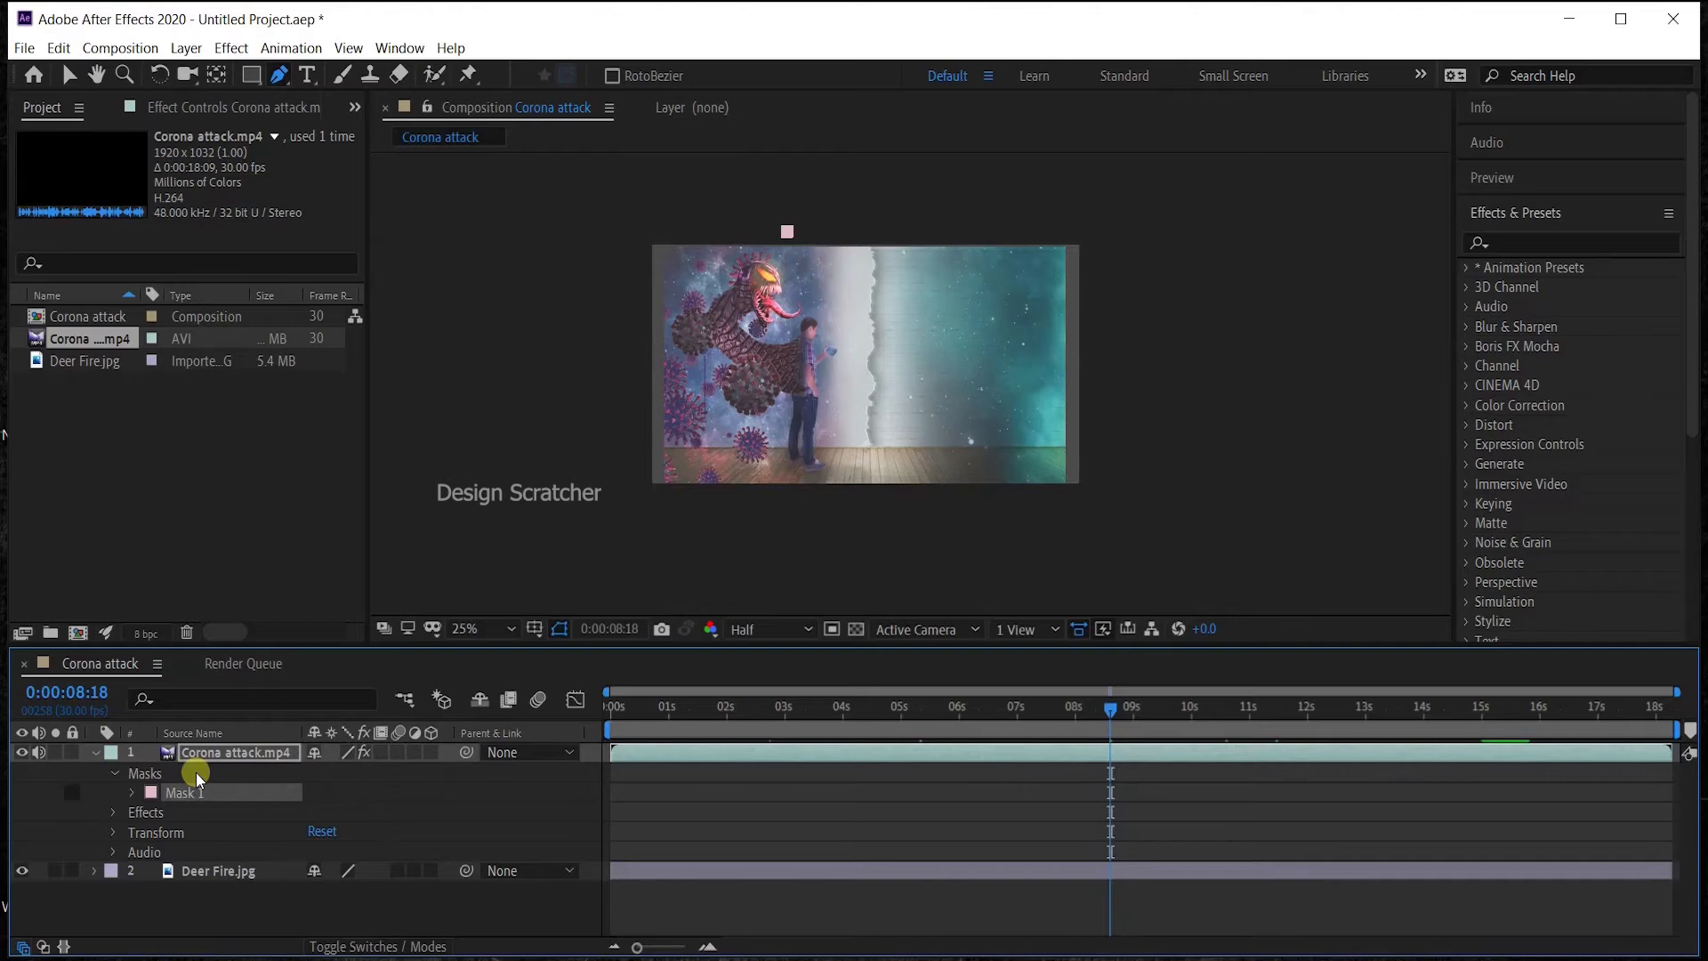
key("ctrl+z")
Draw a rectangular mask around the creature and the boy, and add four star masks across the Corona attack.mp4 layer.
left_click(251, 75)
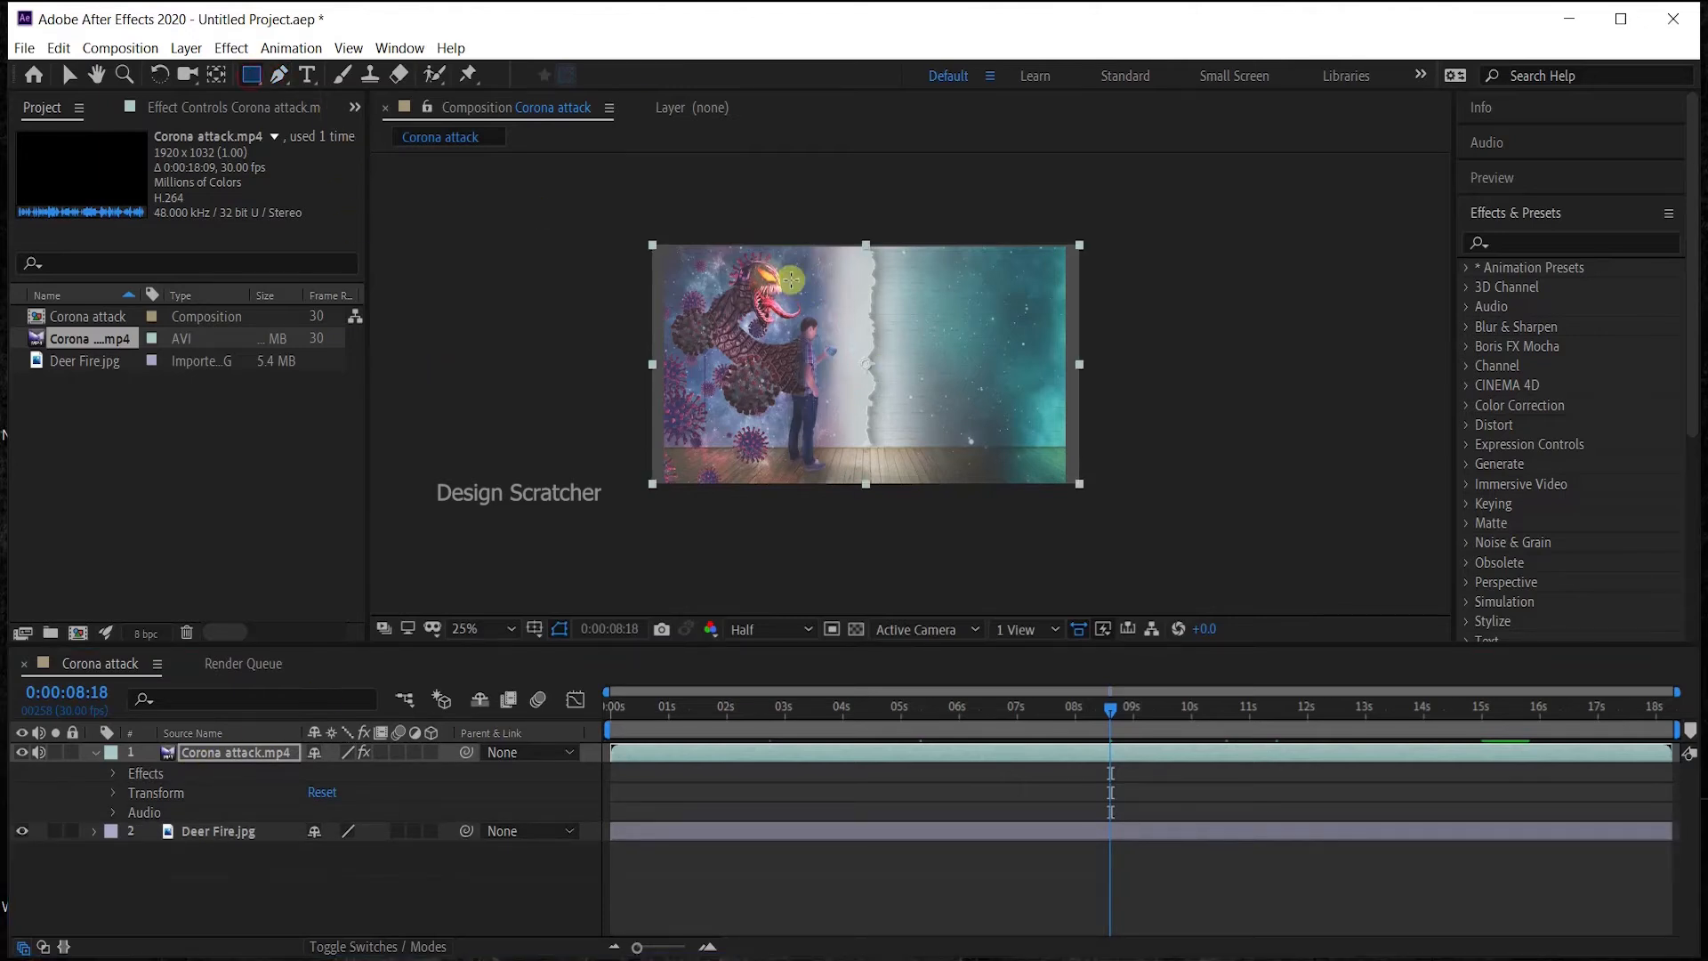
left_click_drag(670, 257, 838, 436)
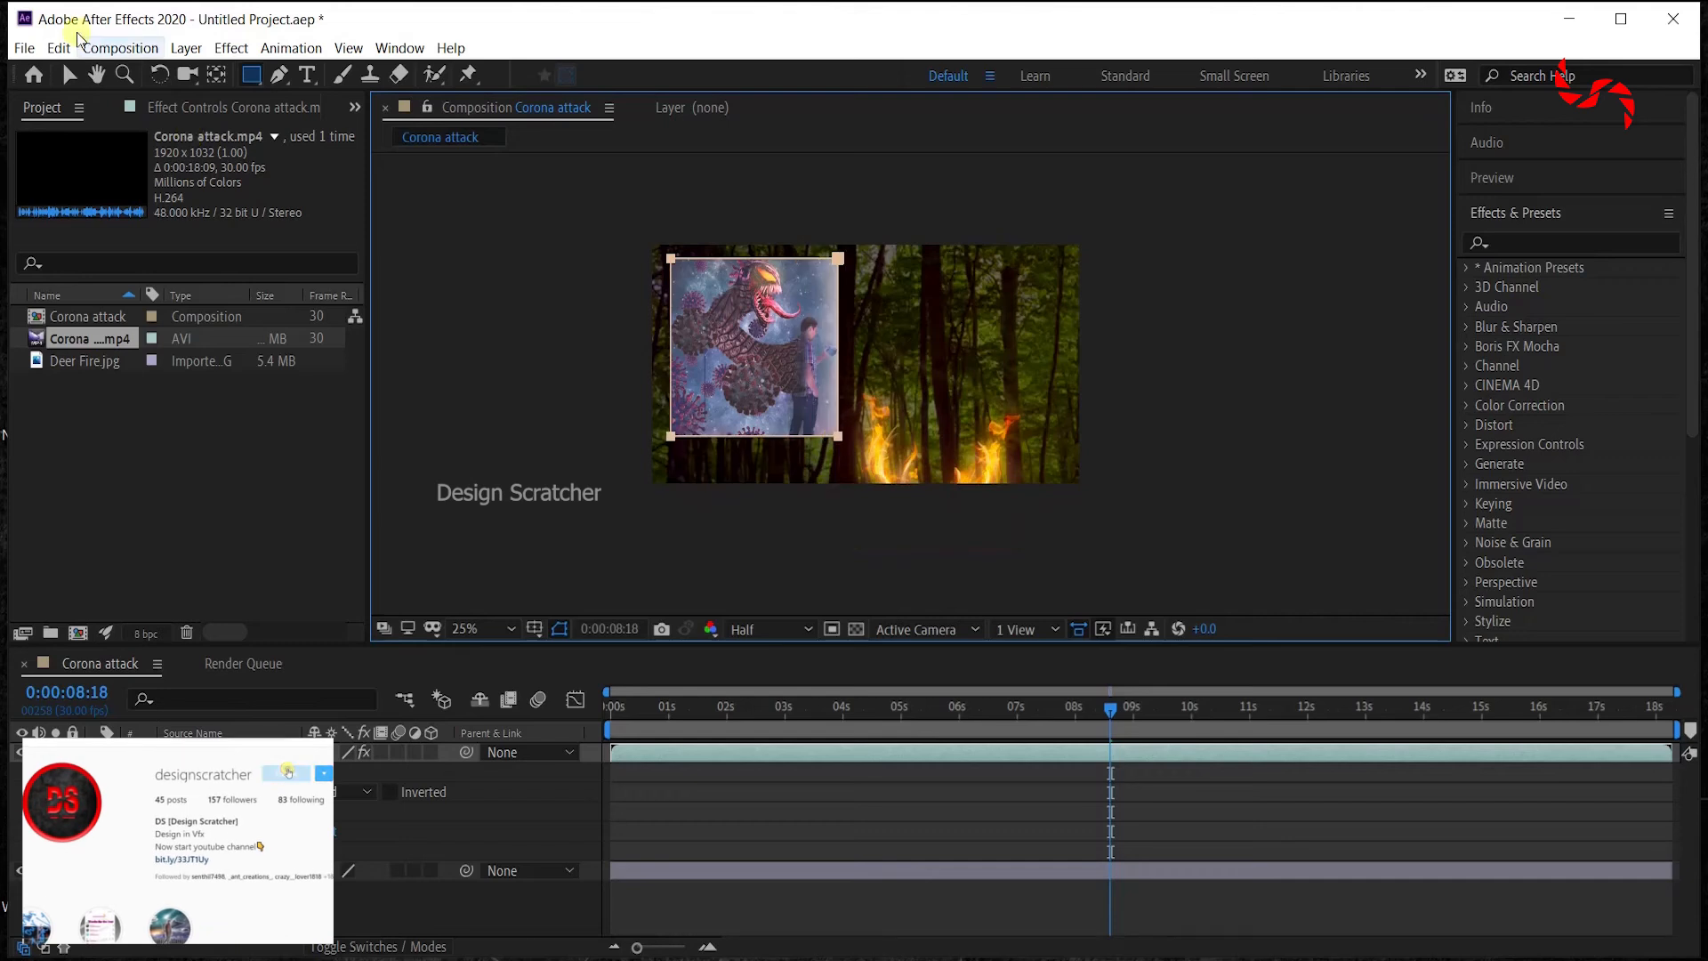
left_click(251, 72)
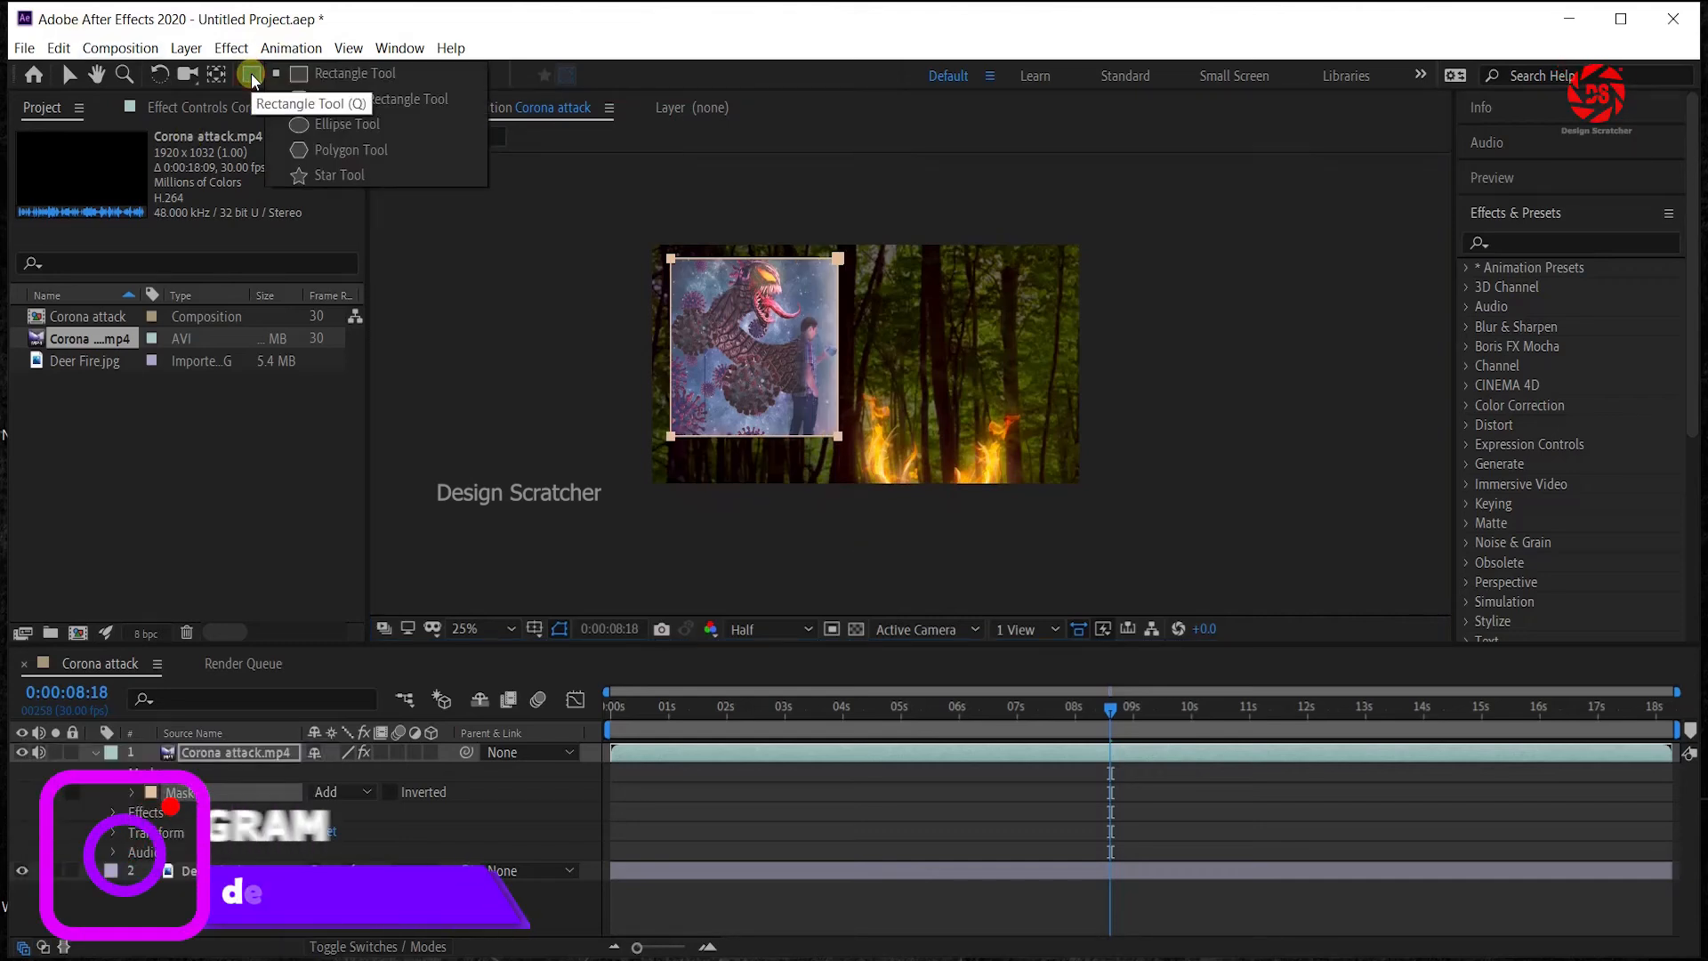
left_click_drag(251, 73, 341, 175)
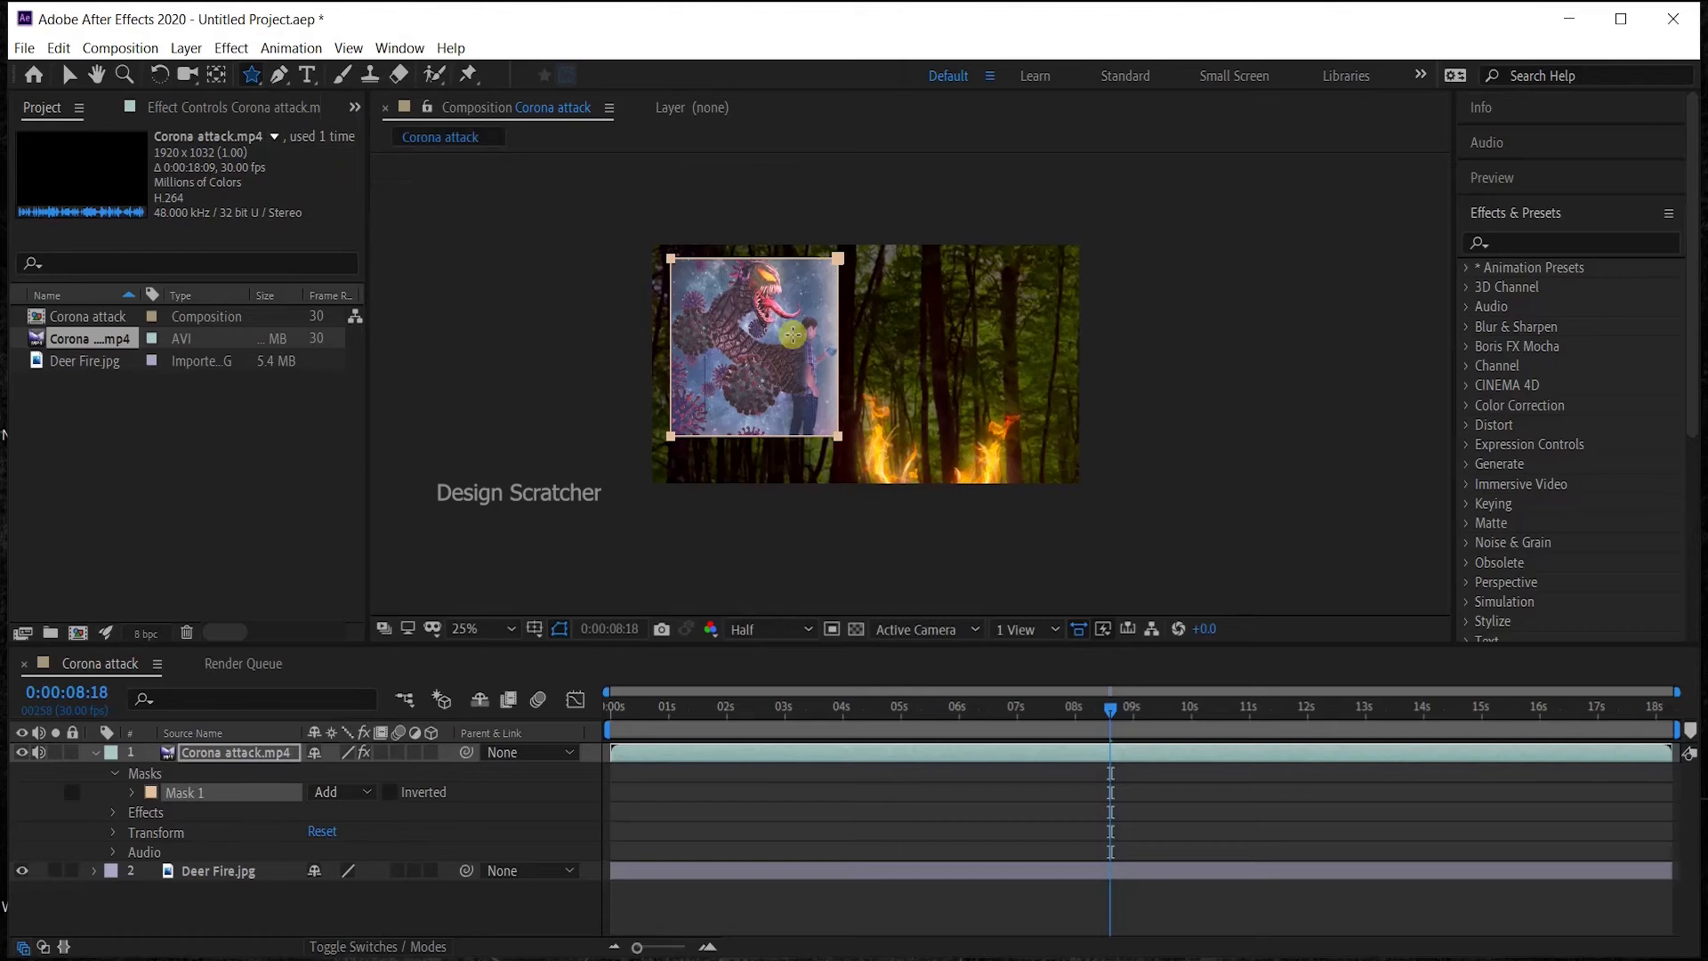
left_click_drag(792, 334, 817, 392)
left_click_drag(920, 310, 954, 448)
left_click_drag(1032, 414, 1046, 446)
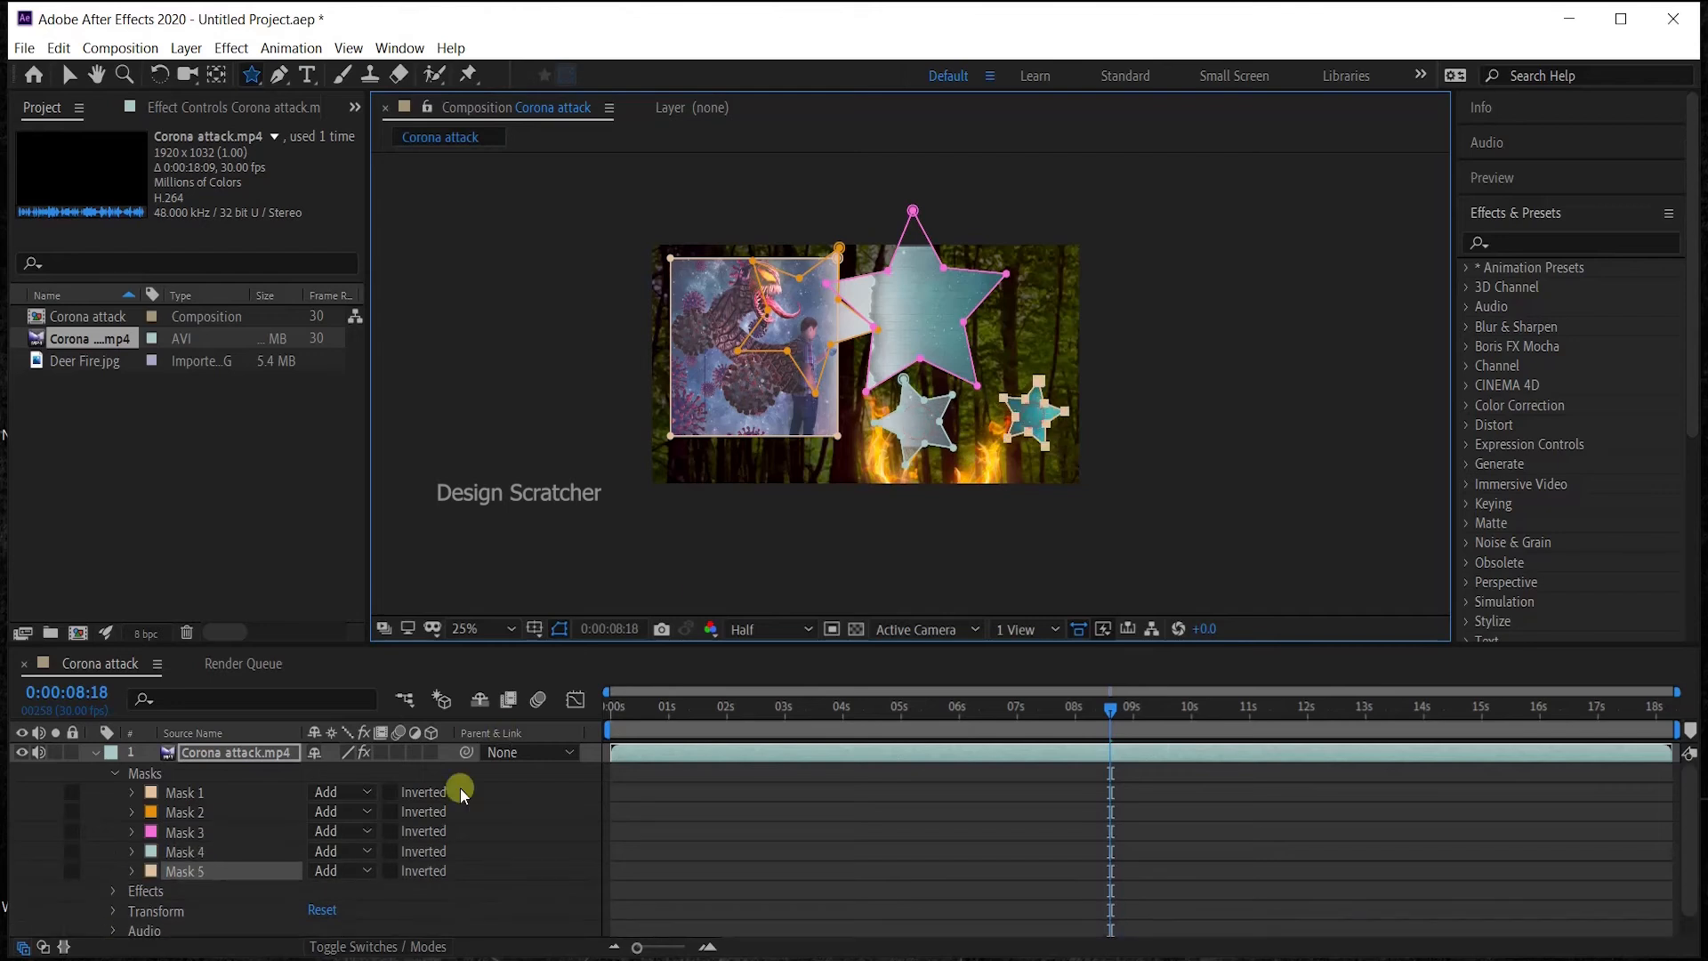
Collapse the Corona attack.mp4 layer's properties and undo all its rectangle and star masks.
left_click(100, 827)
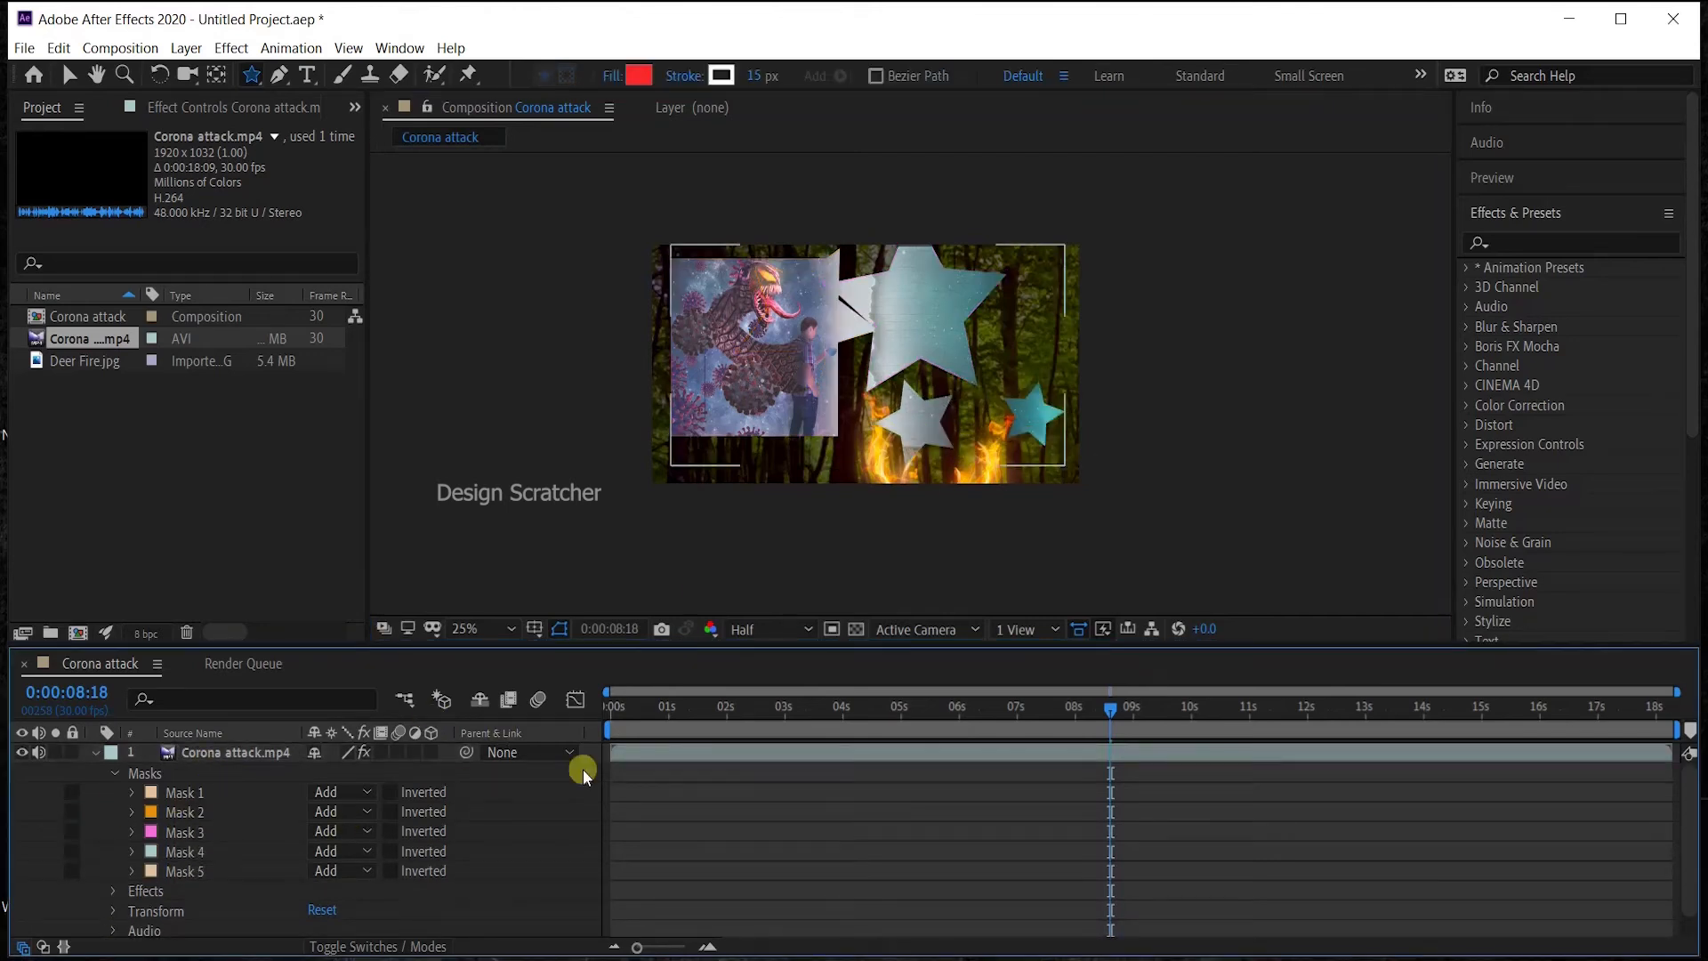
left_click(96, 754)
key("ctrl+z")
key("ctrl+z")
key("ctrl+z")
key("ctrl+z")
key("ctrl+z")
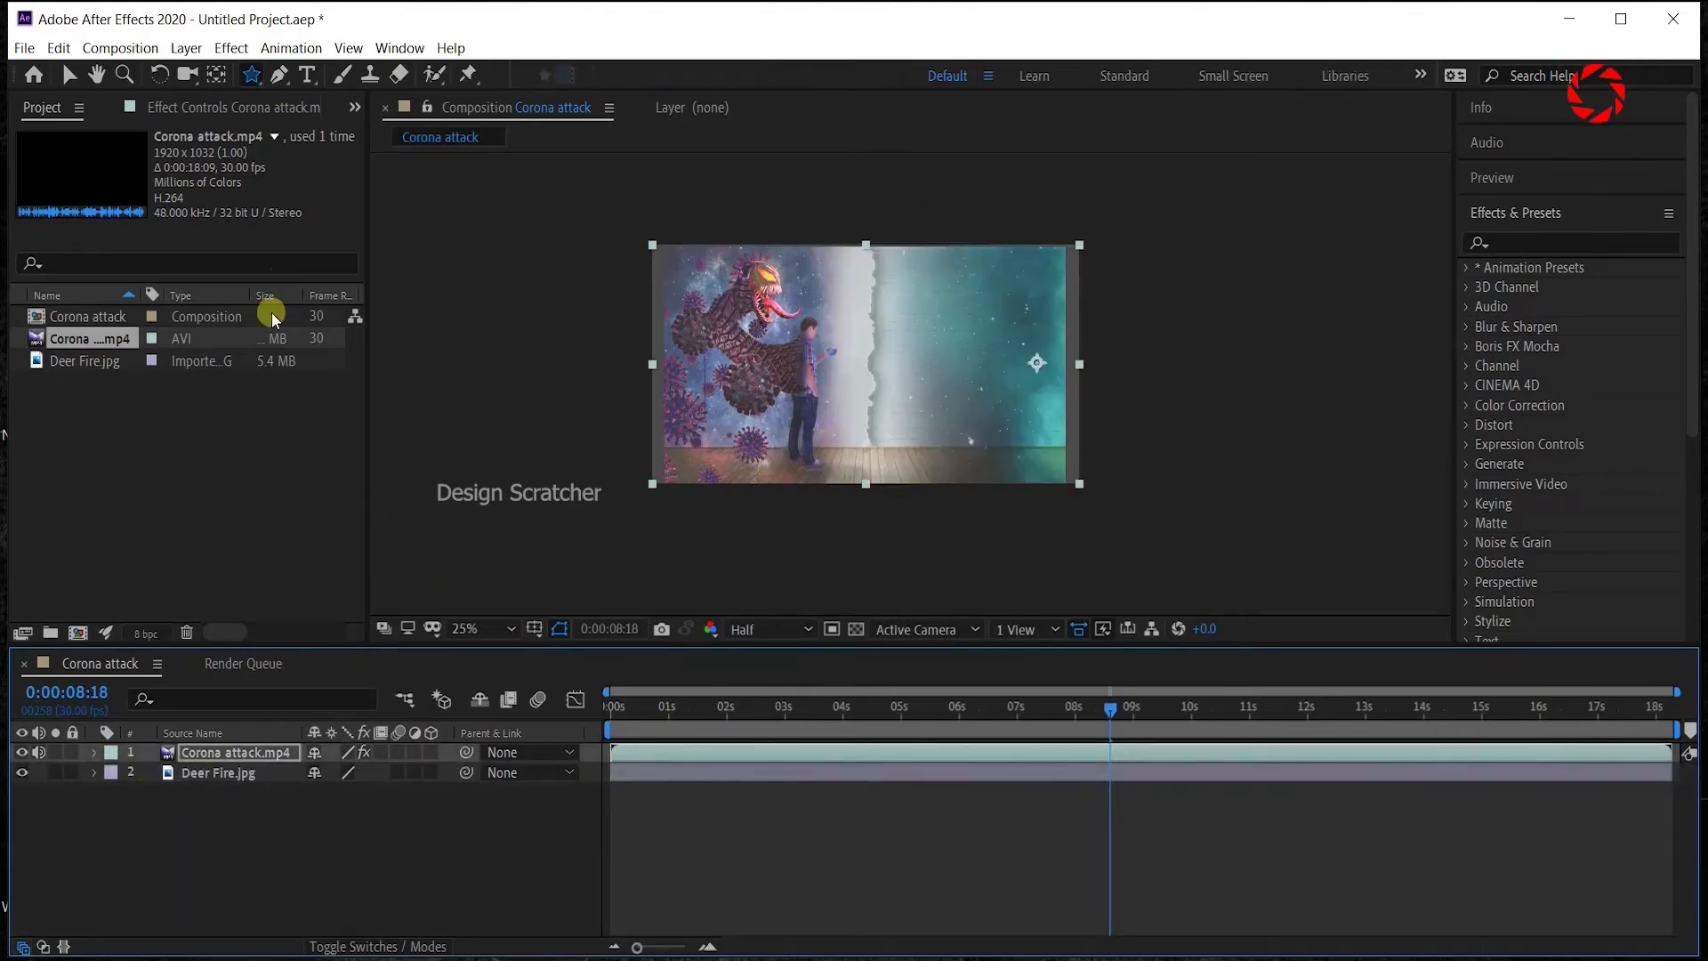
Add a text layer reading "Design Scracther" starting near the middle of the image, and select it.
left_click(283, 75)
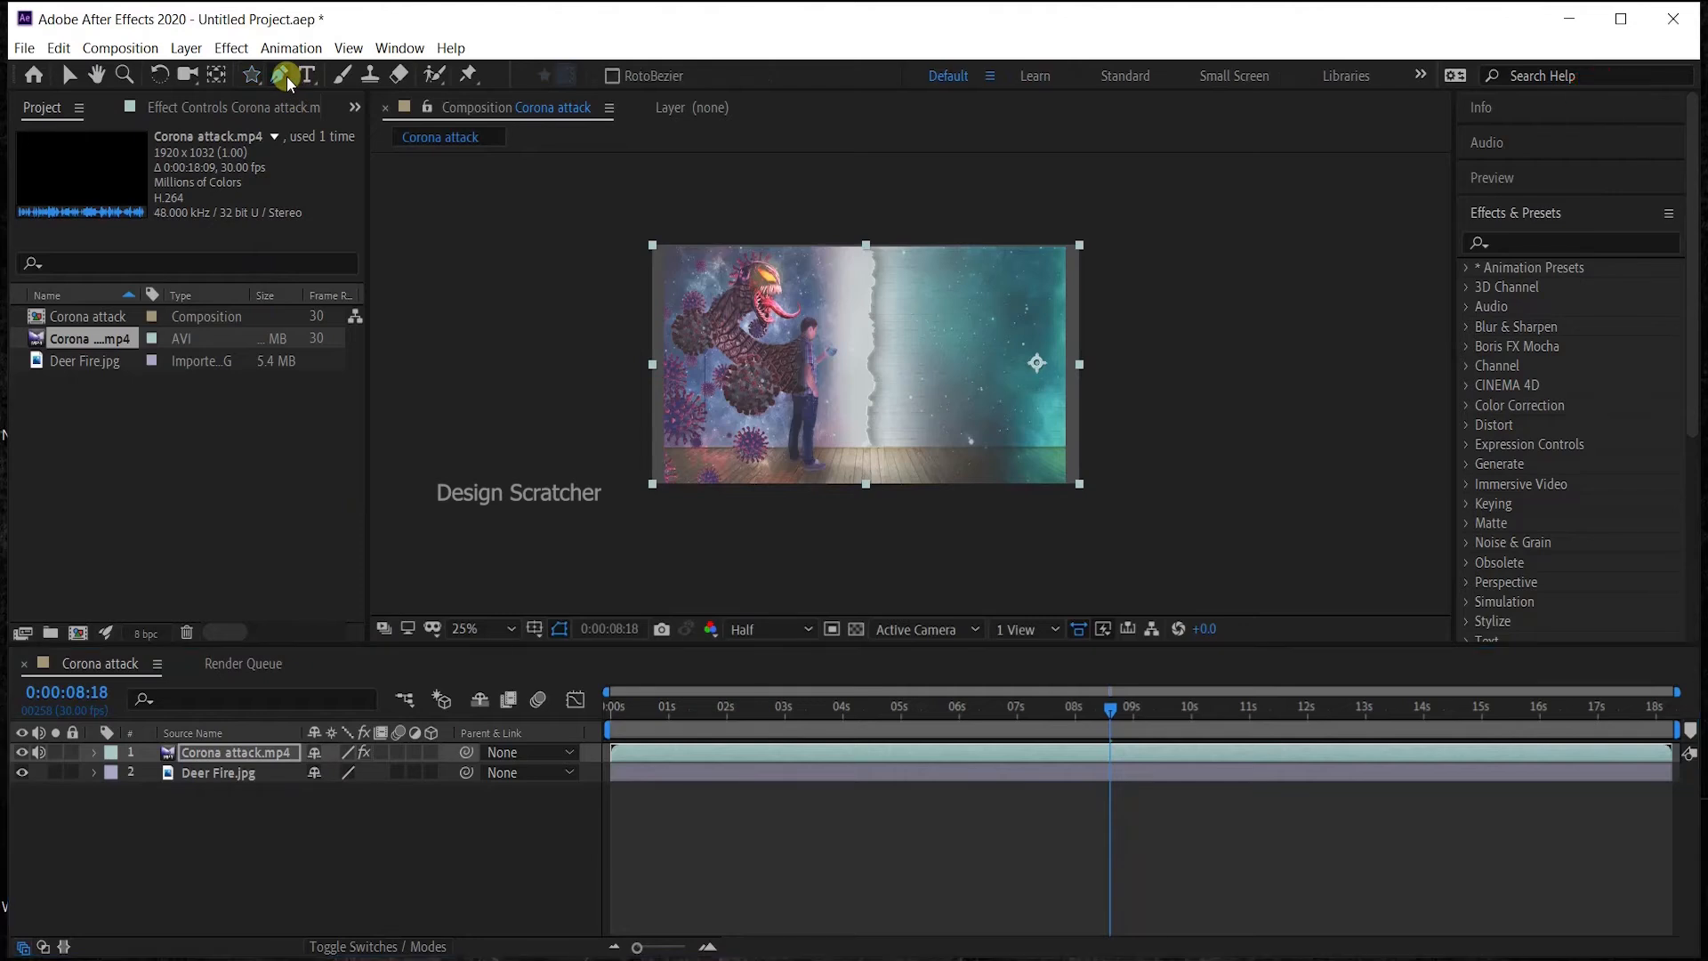
left_click(308, 75)
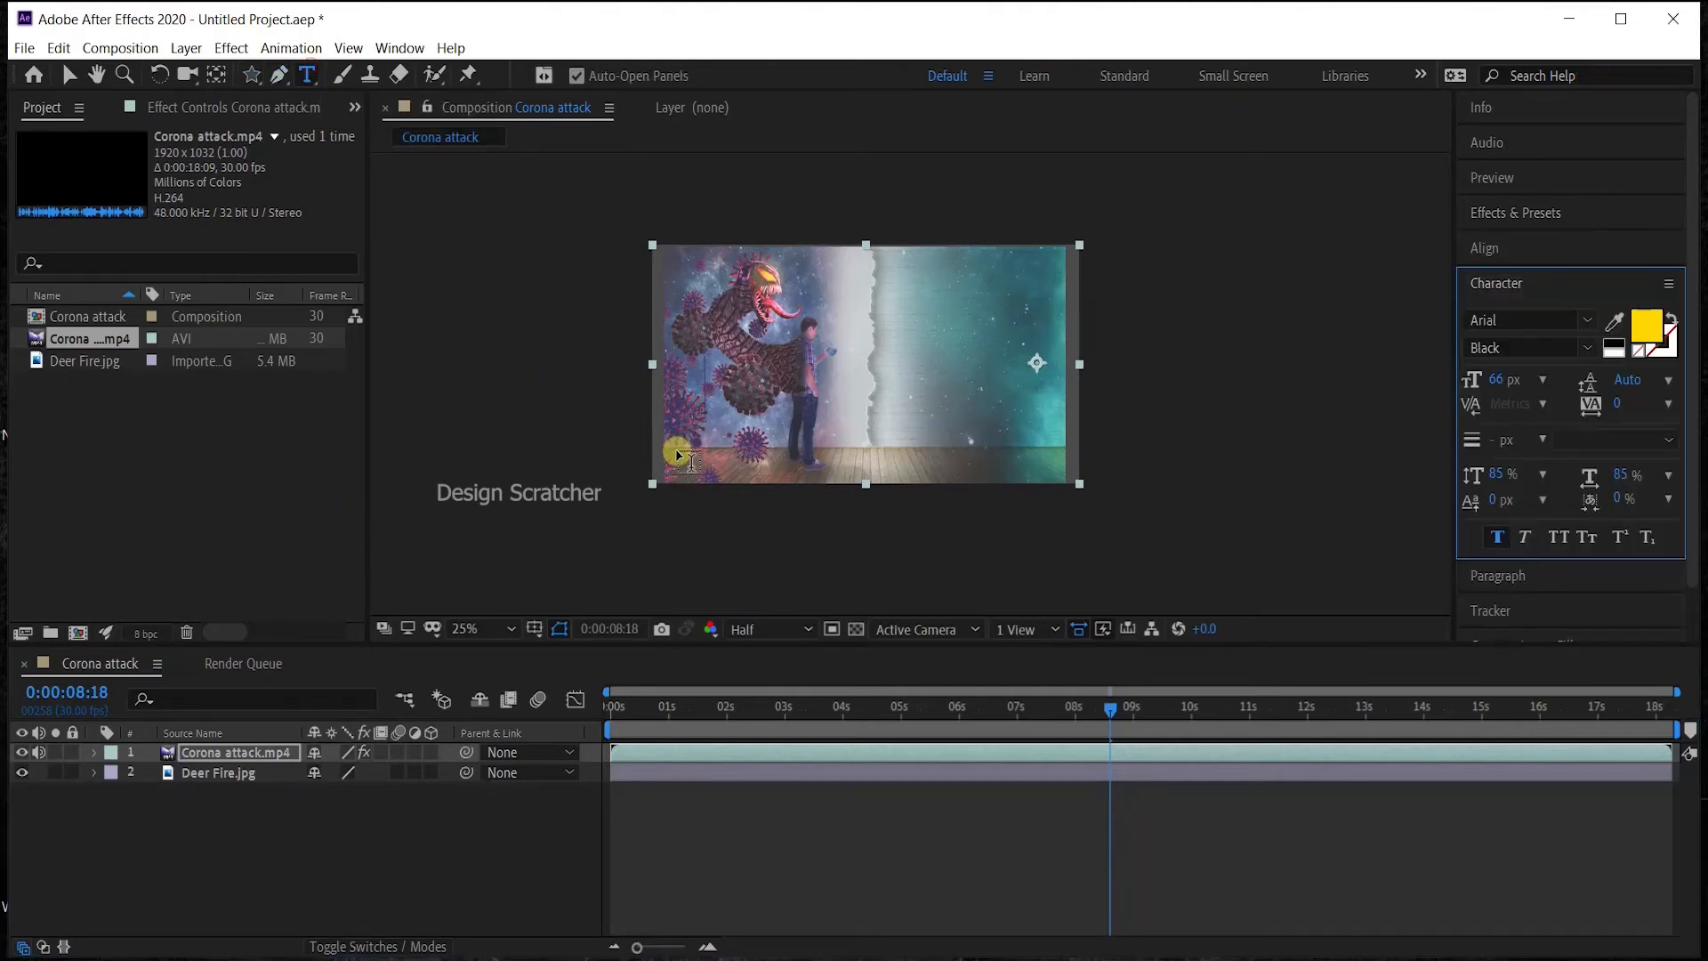
left_click(857, 355)
type("Design Scracther")
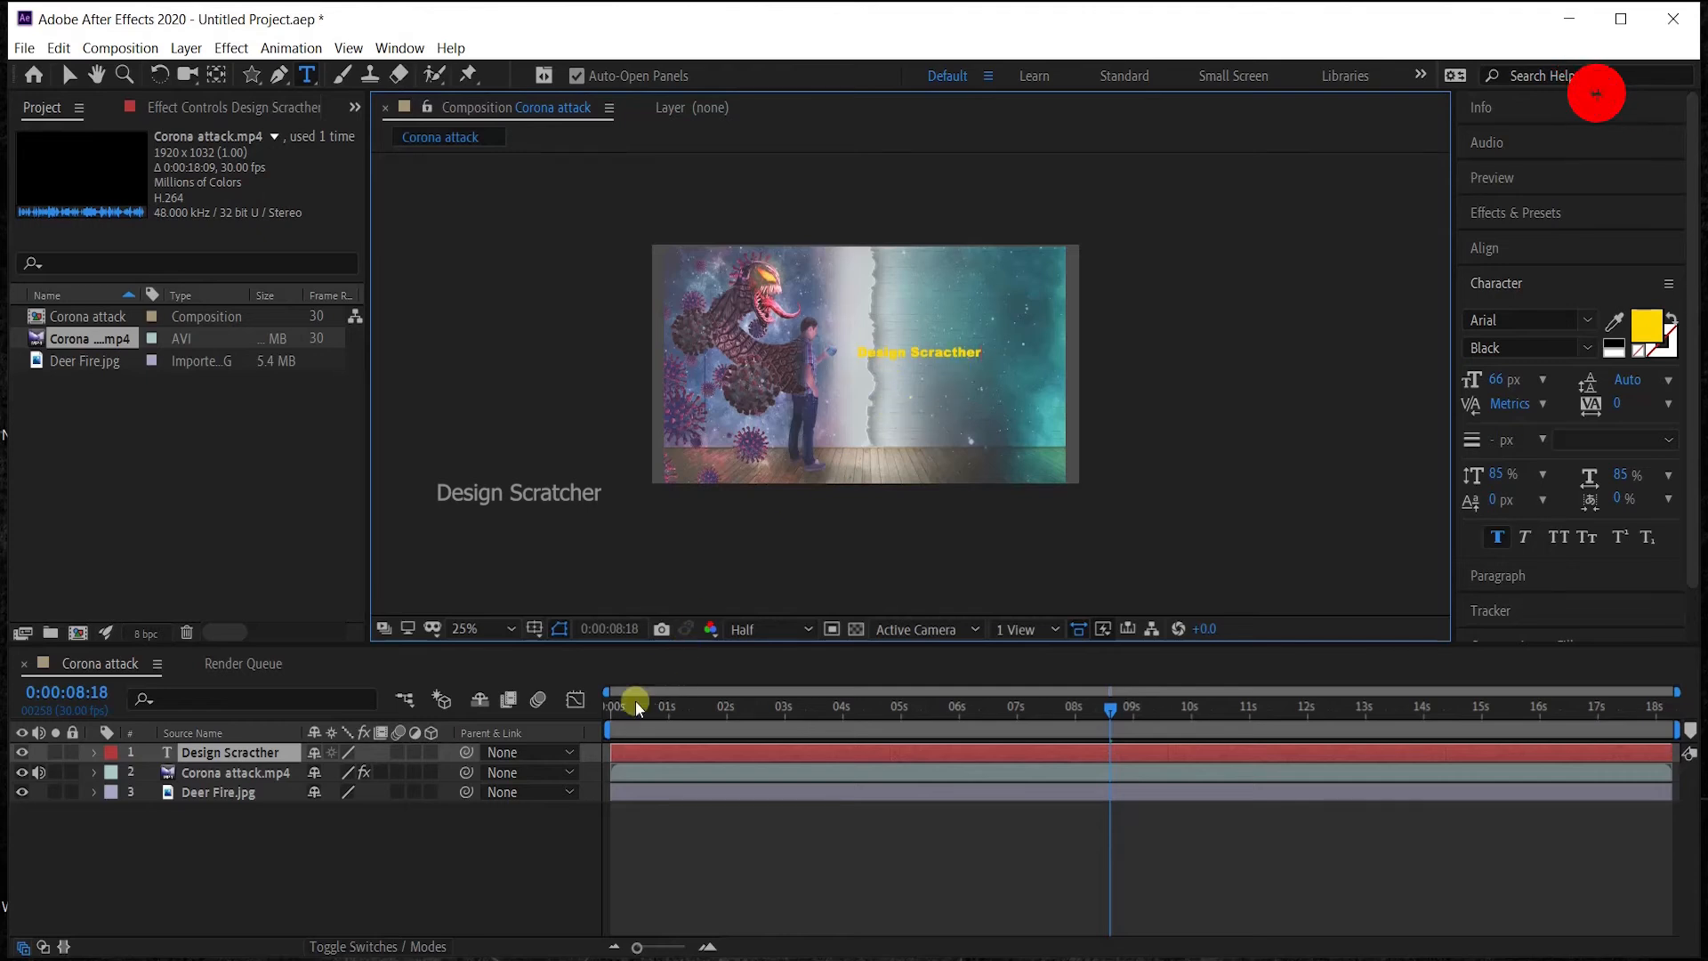
left_click(224, 753)
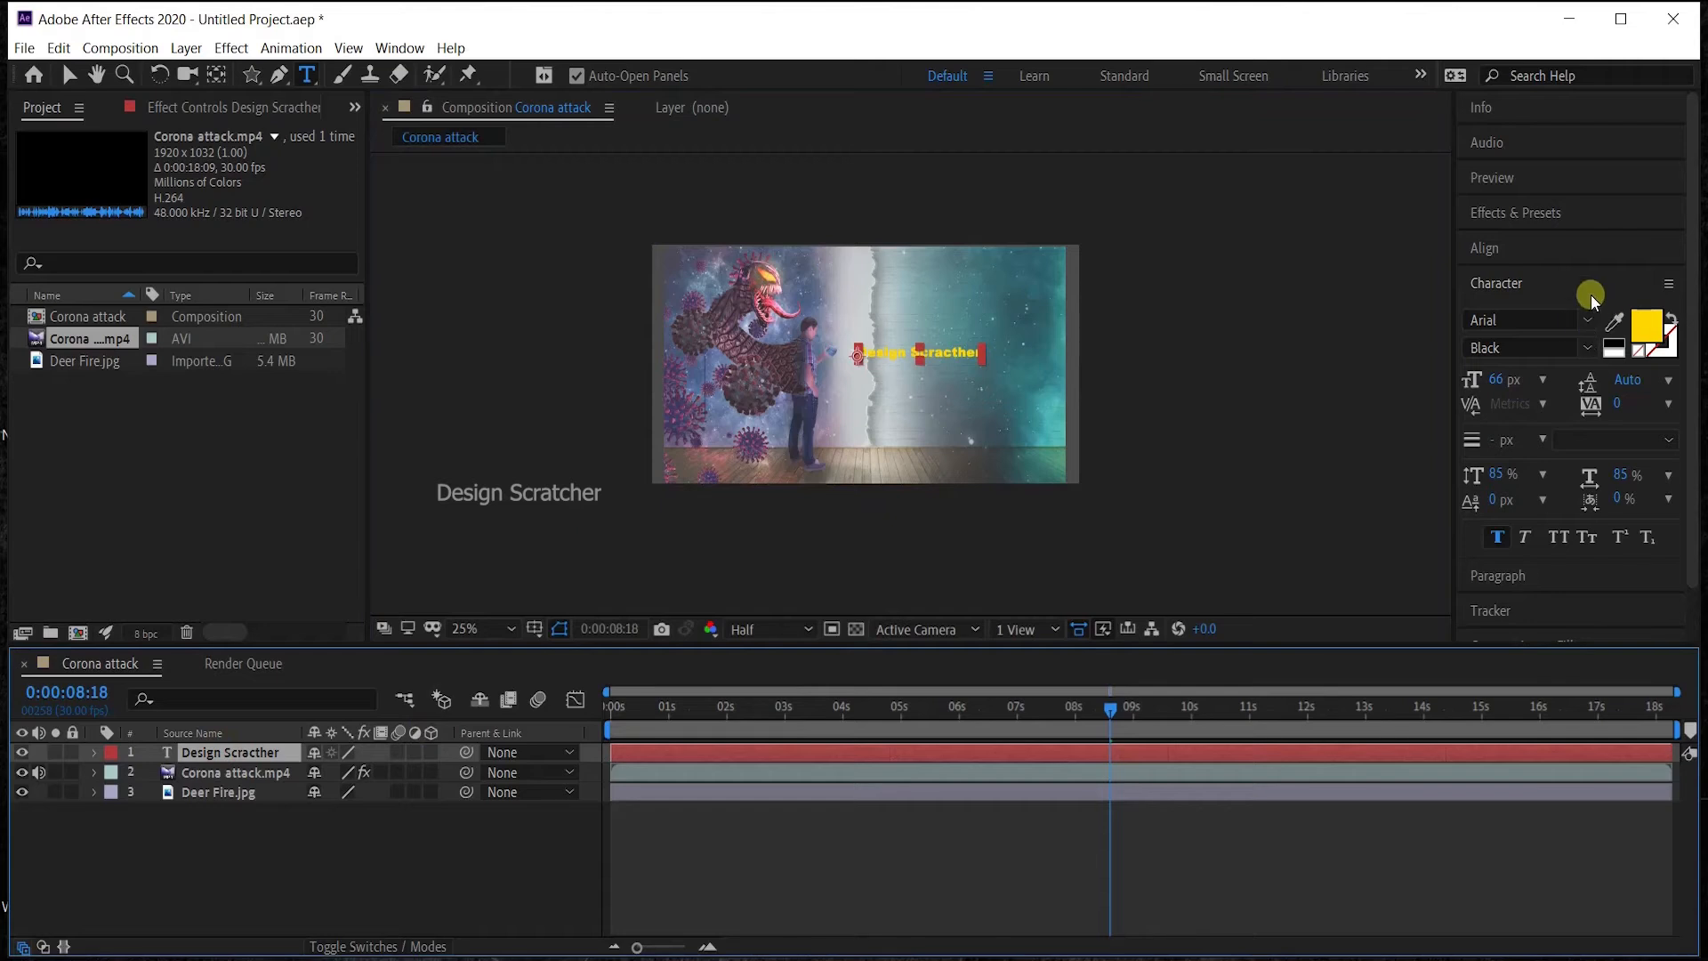
Show the Blurs group of the text animation presets and move the current time to 0:00:00:00.
left_click(1527, 214)
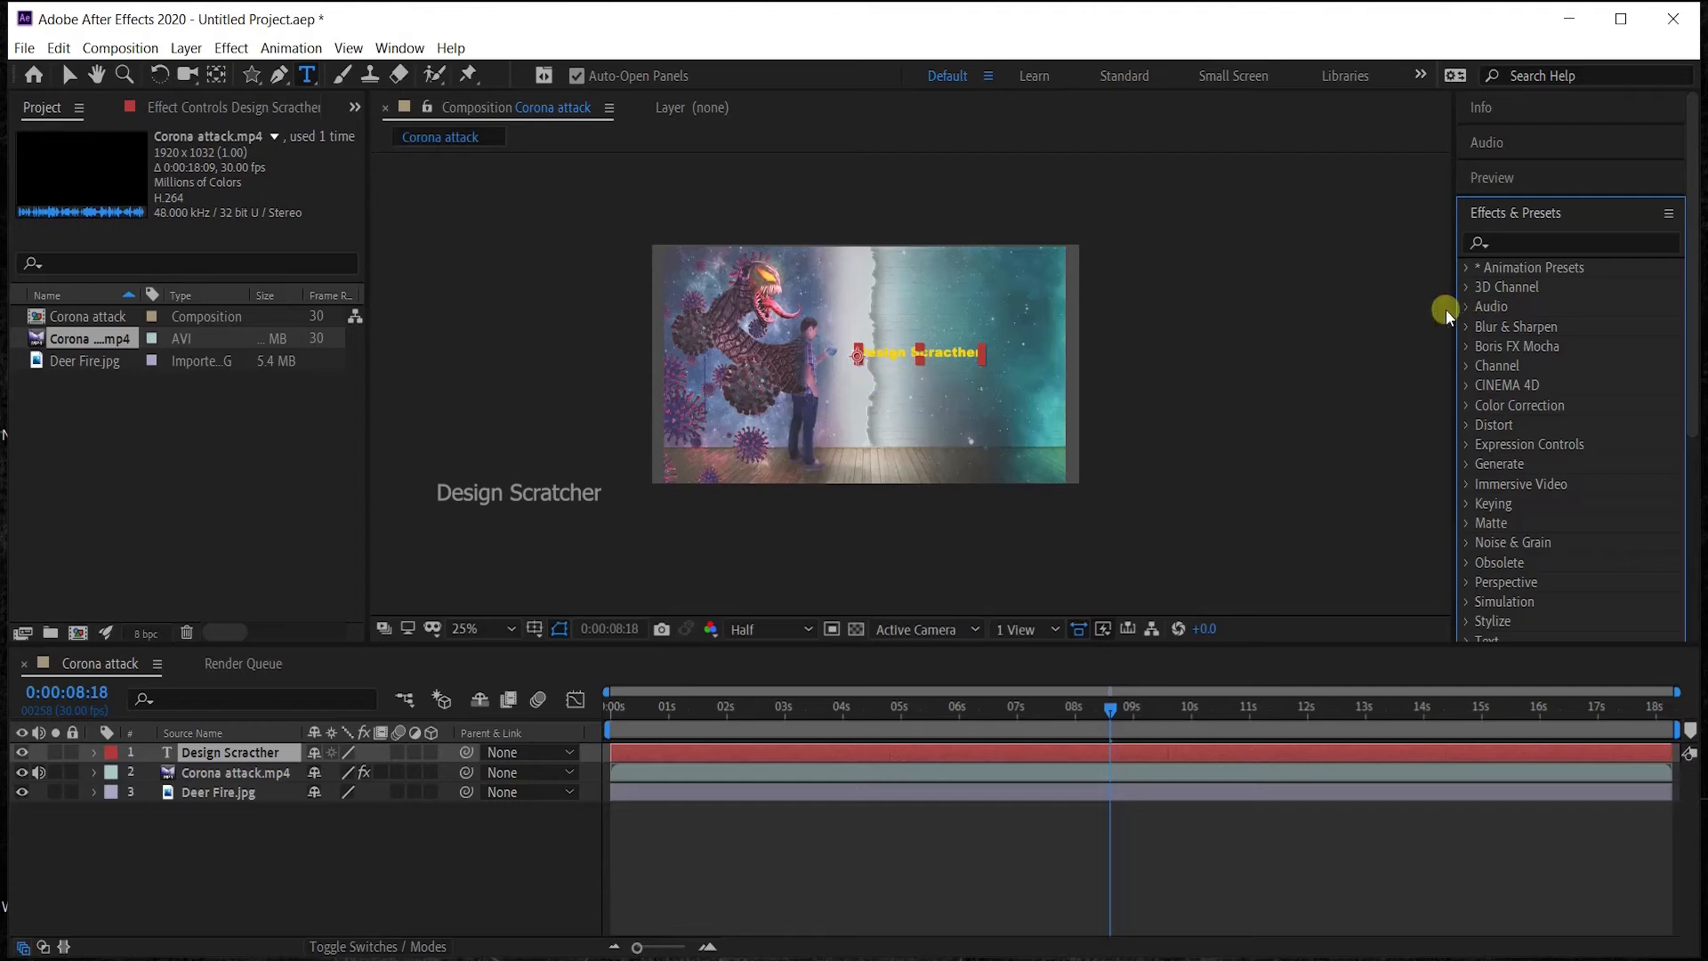
left_click(1468, 268)
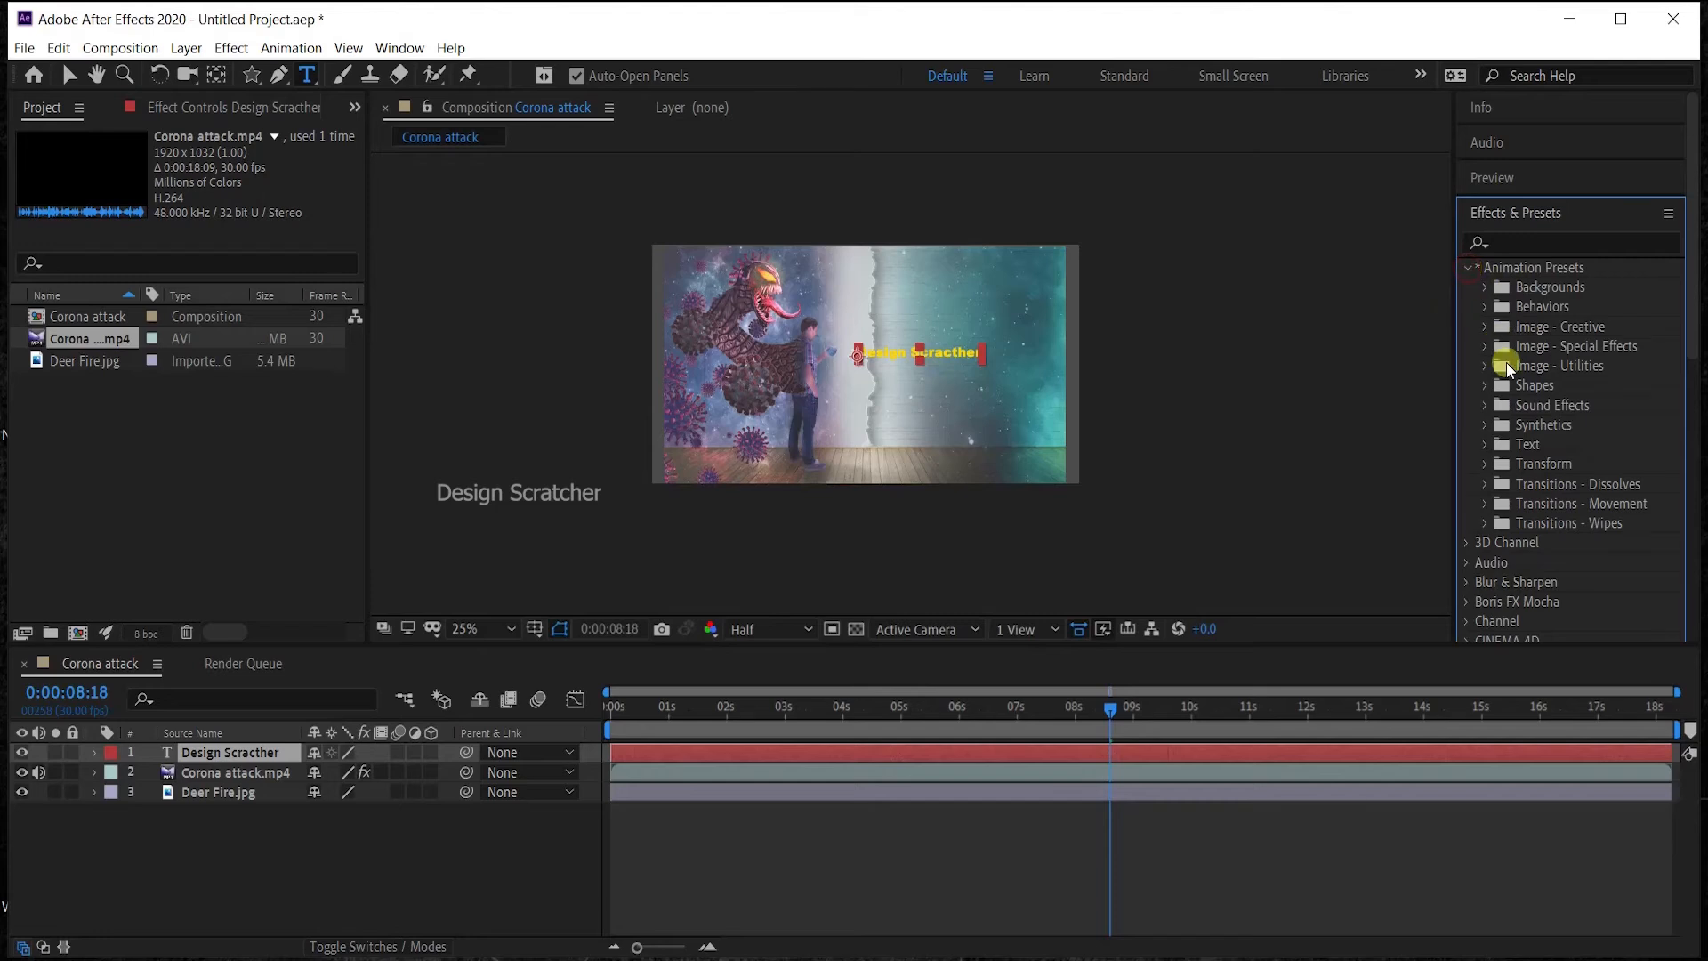
left_click(1484, 445)
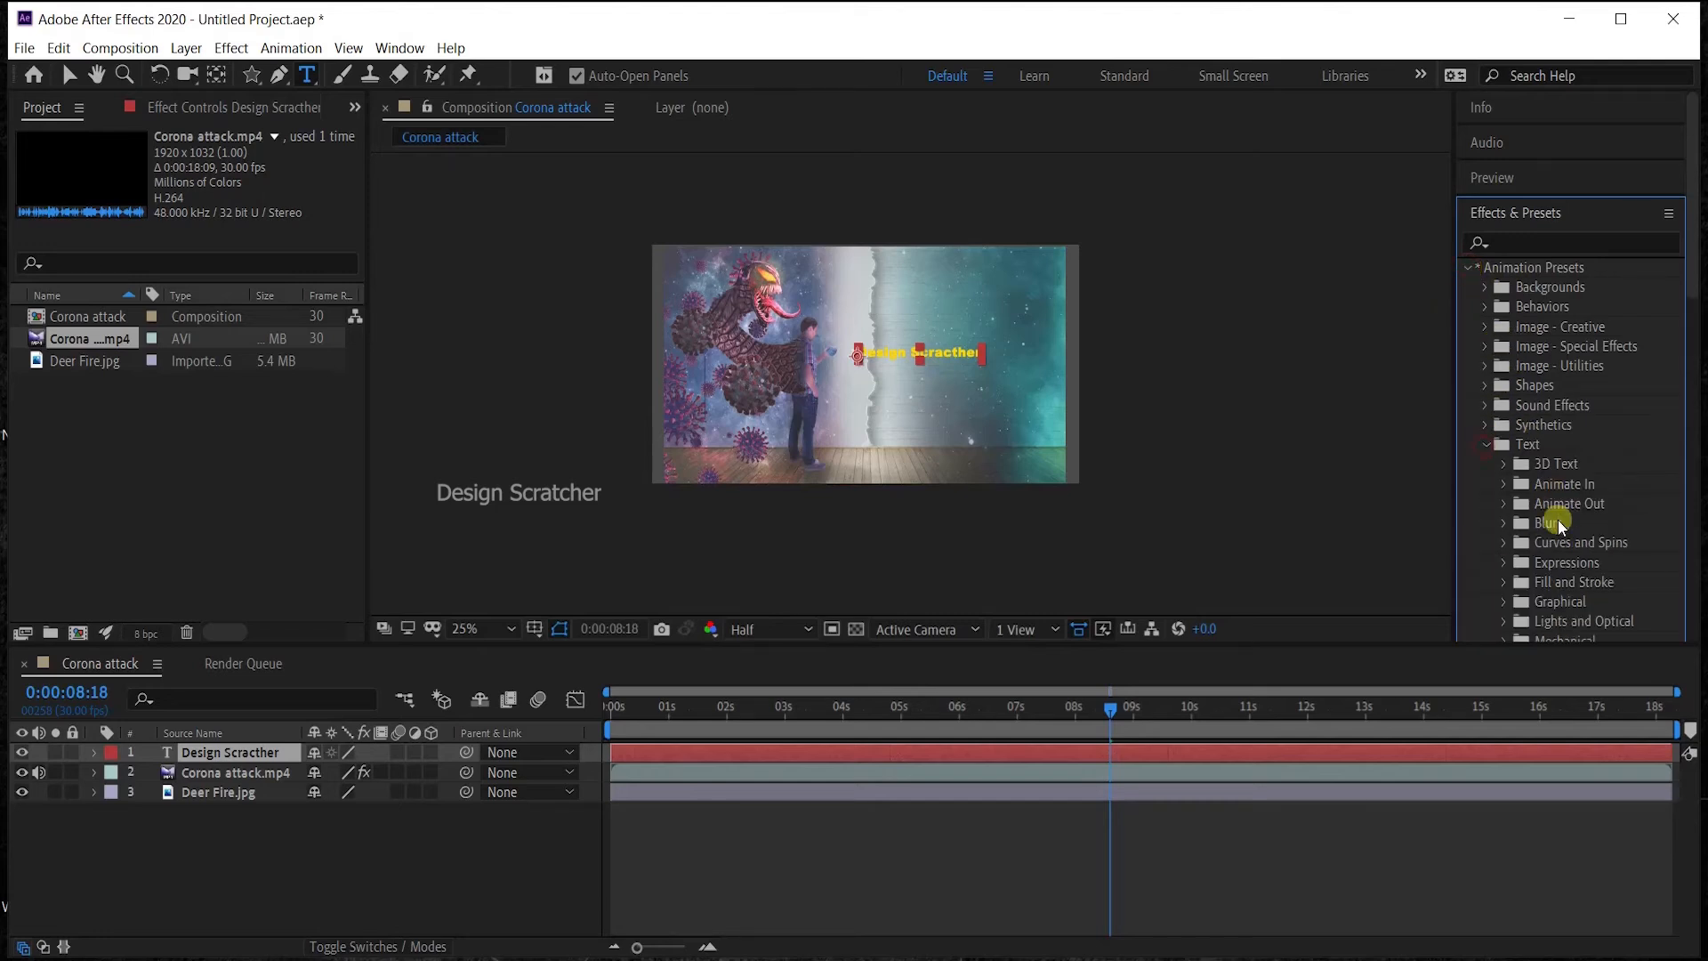
scroll(1527, 427, "down", 4)
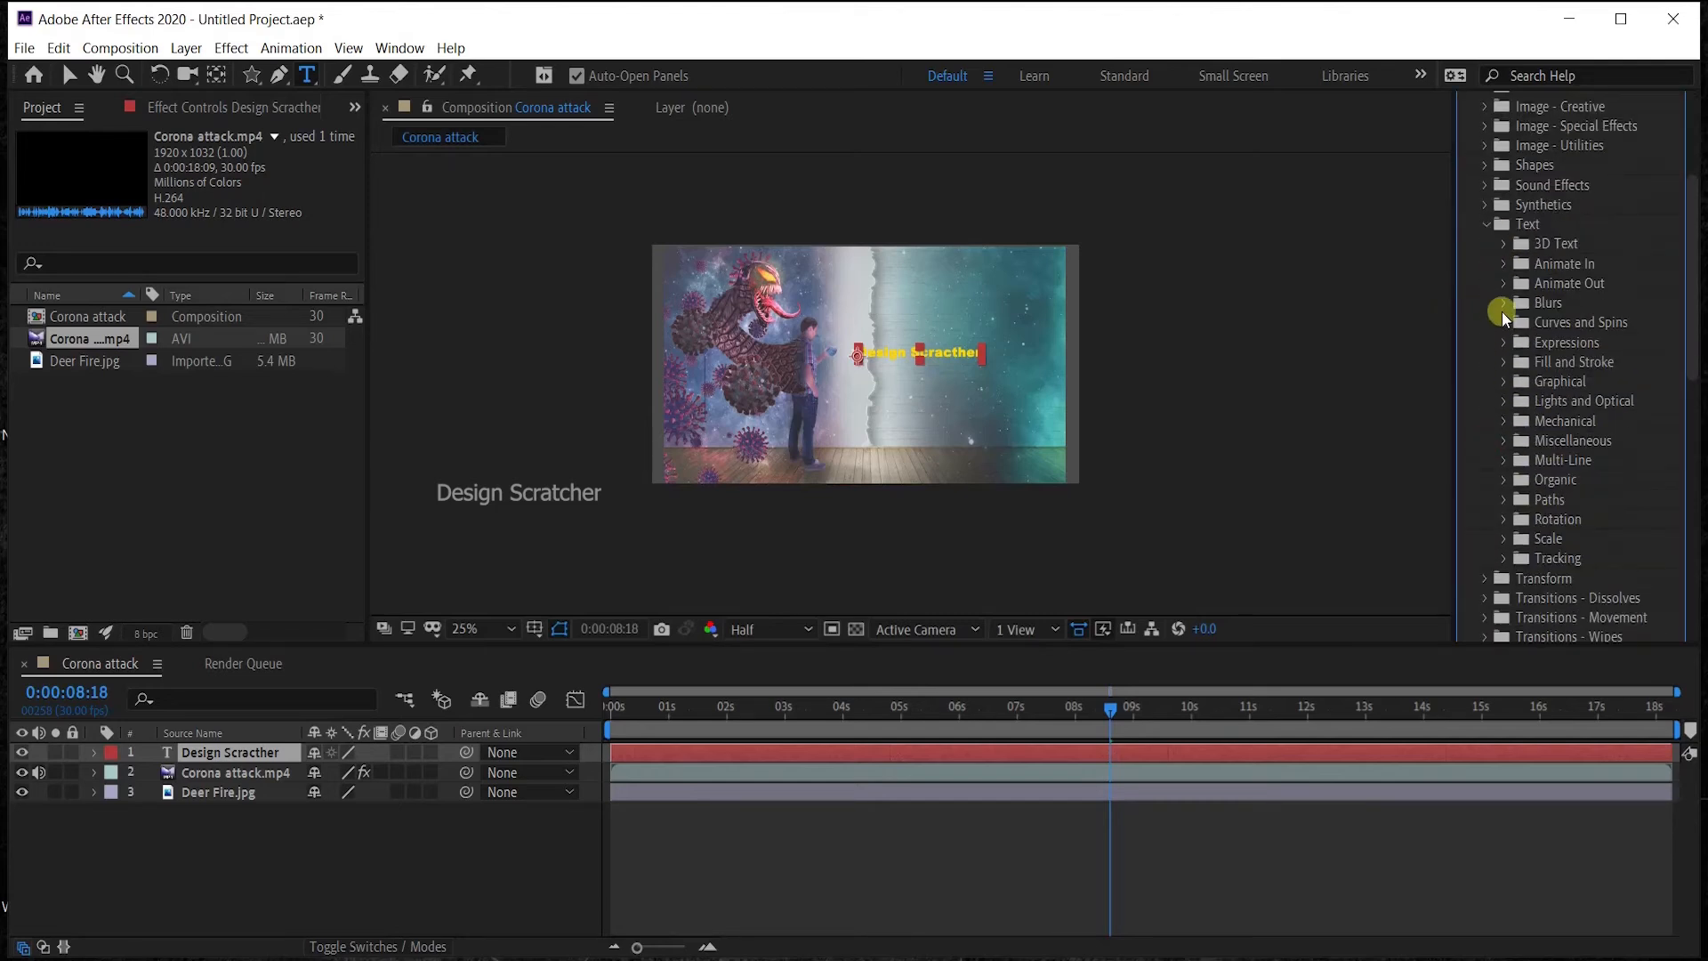
left_click(1503, 305)
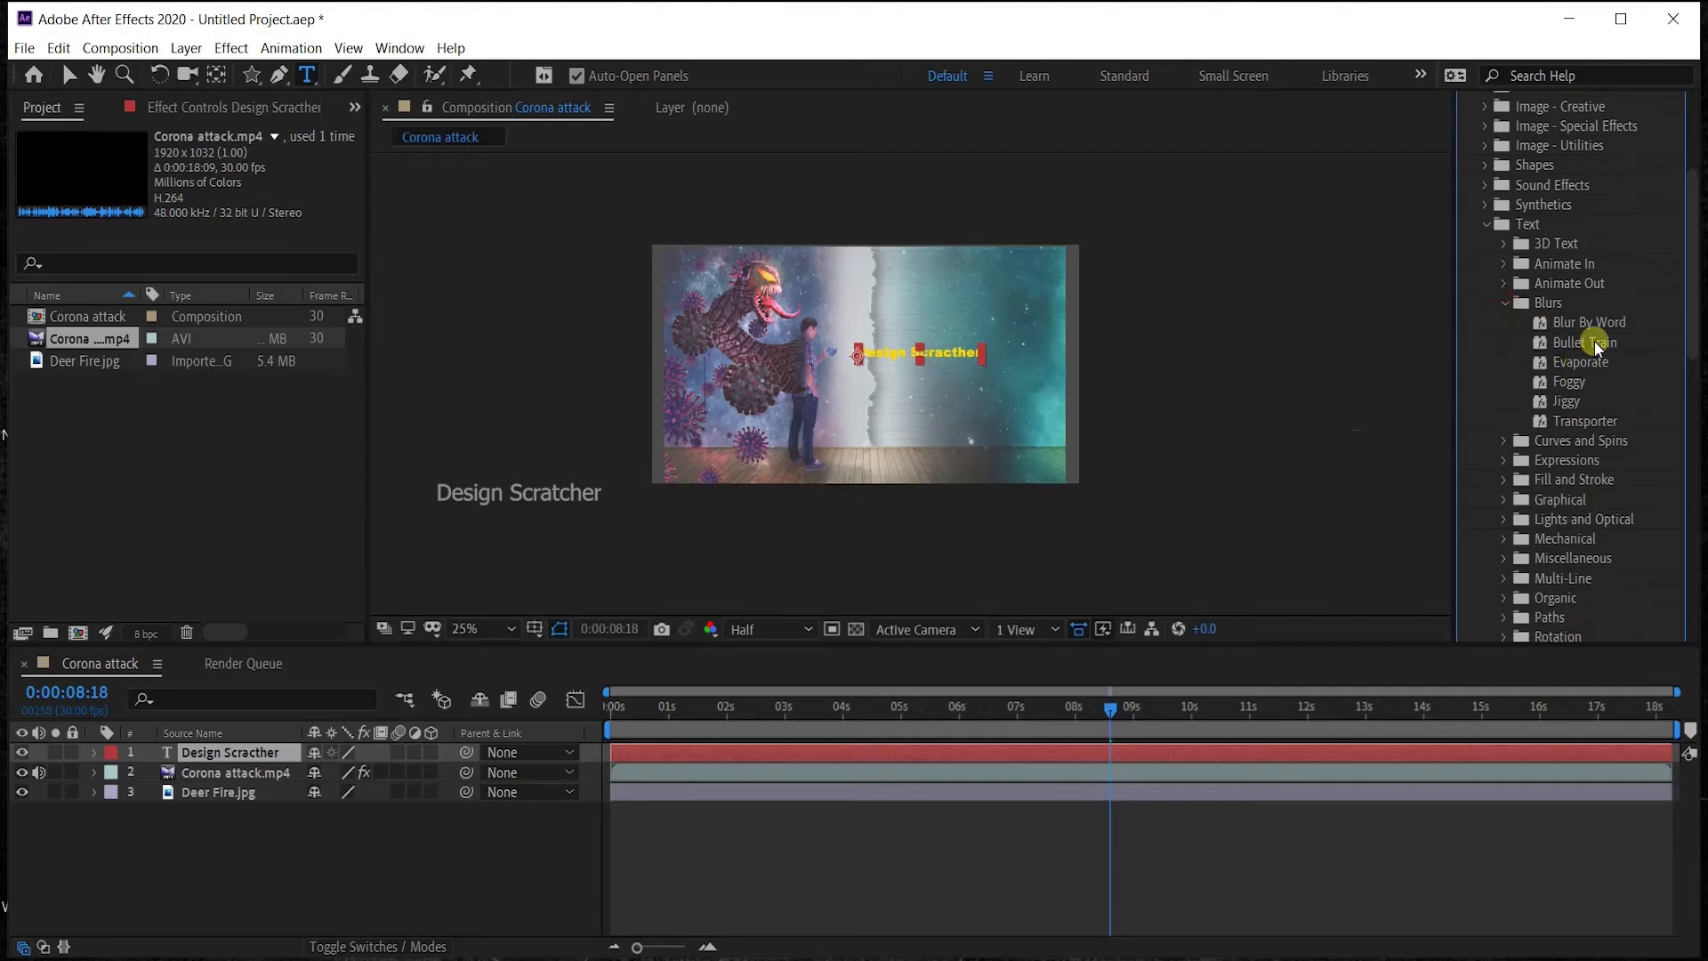
left_click_drag(782, 690, 595, 717)
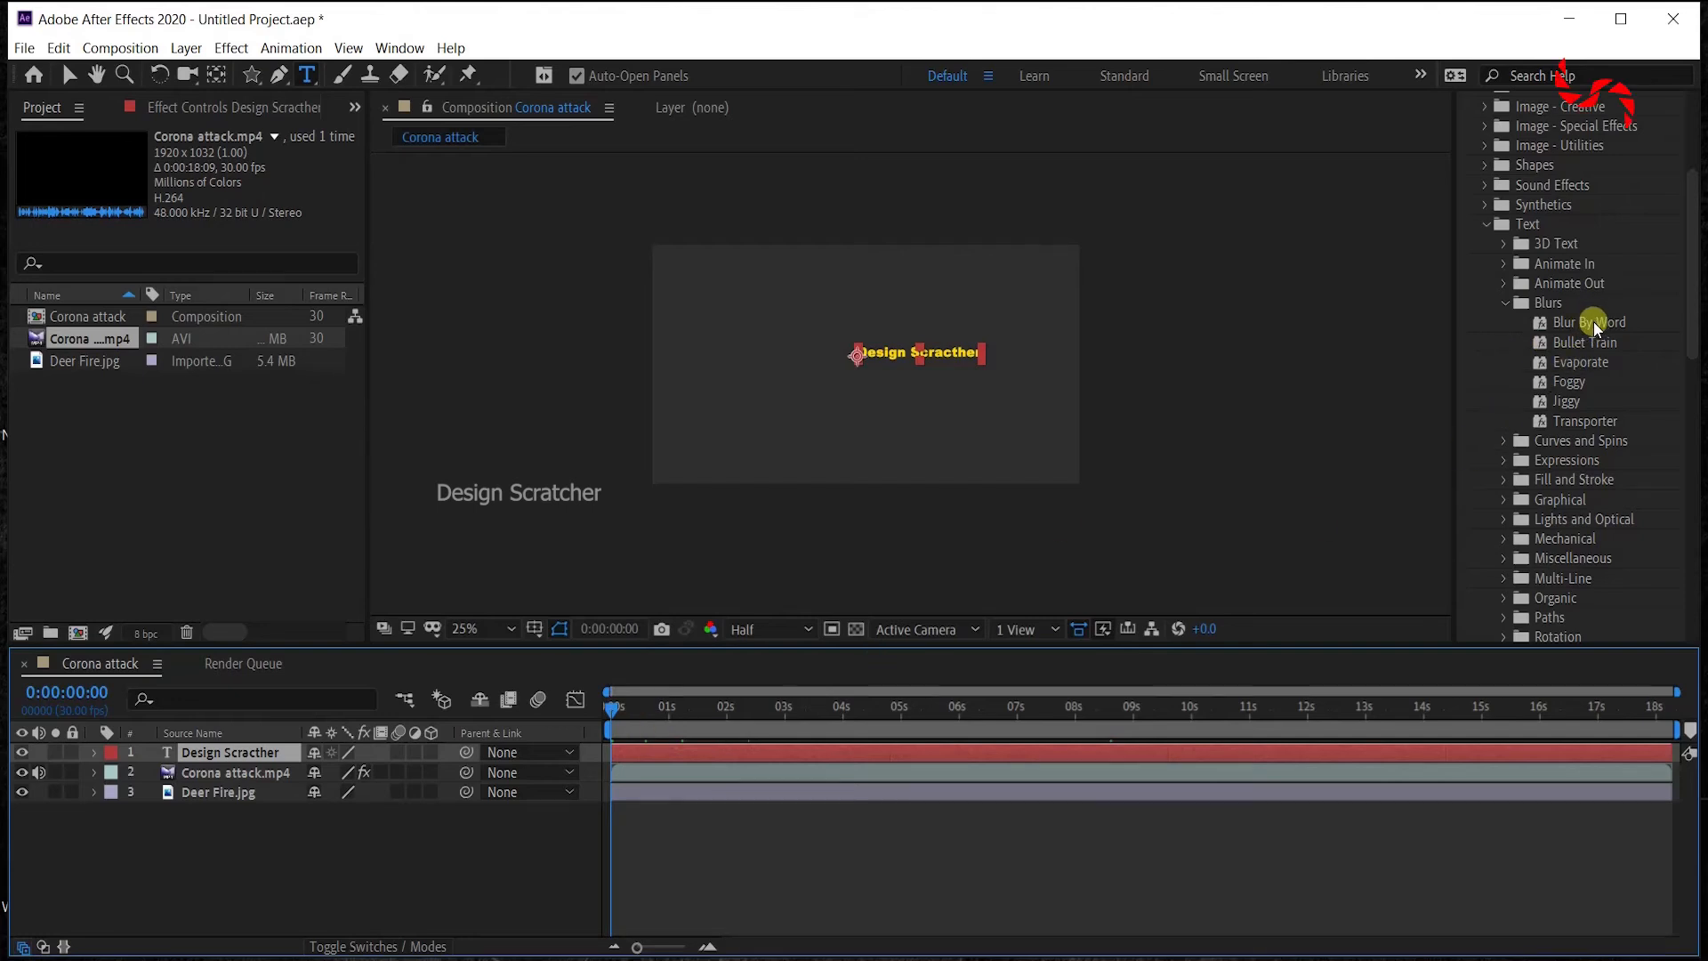
Apply the Blur By Word preset to the text layer at the start of the timeline and preview the animation.
left_click_drag(1593, 325, 916, 367)
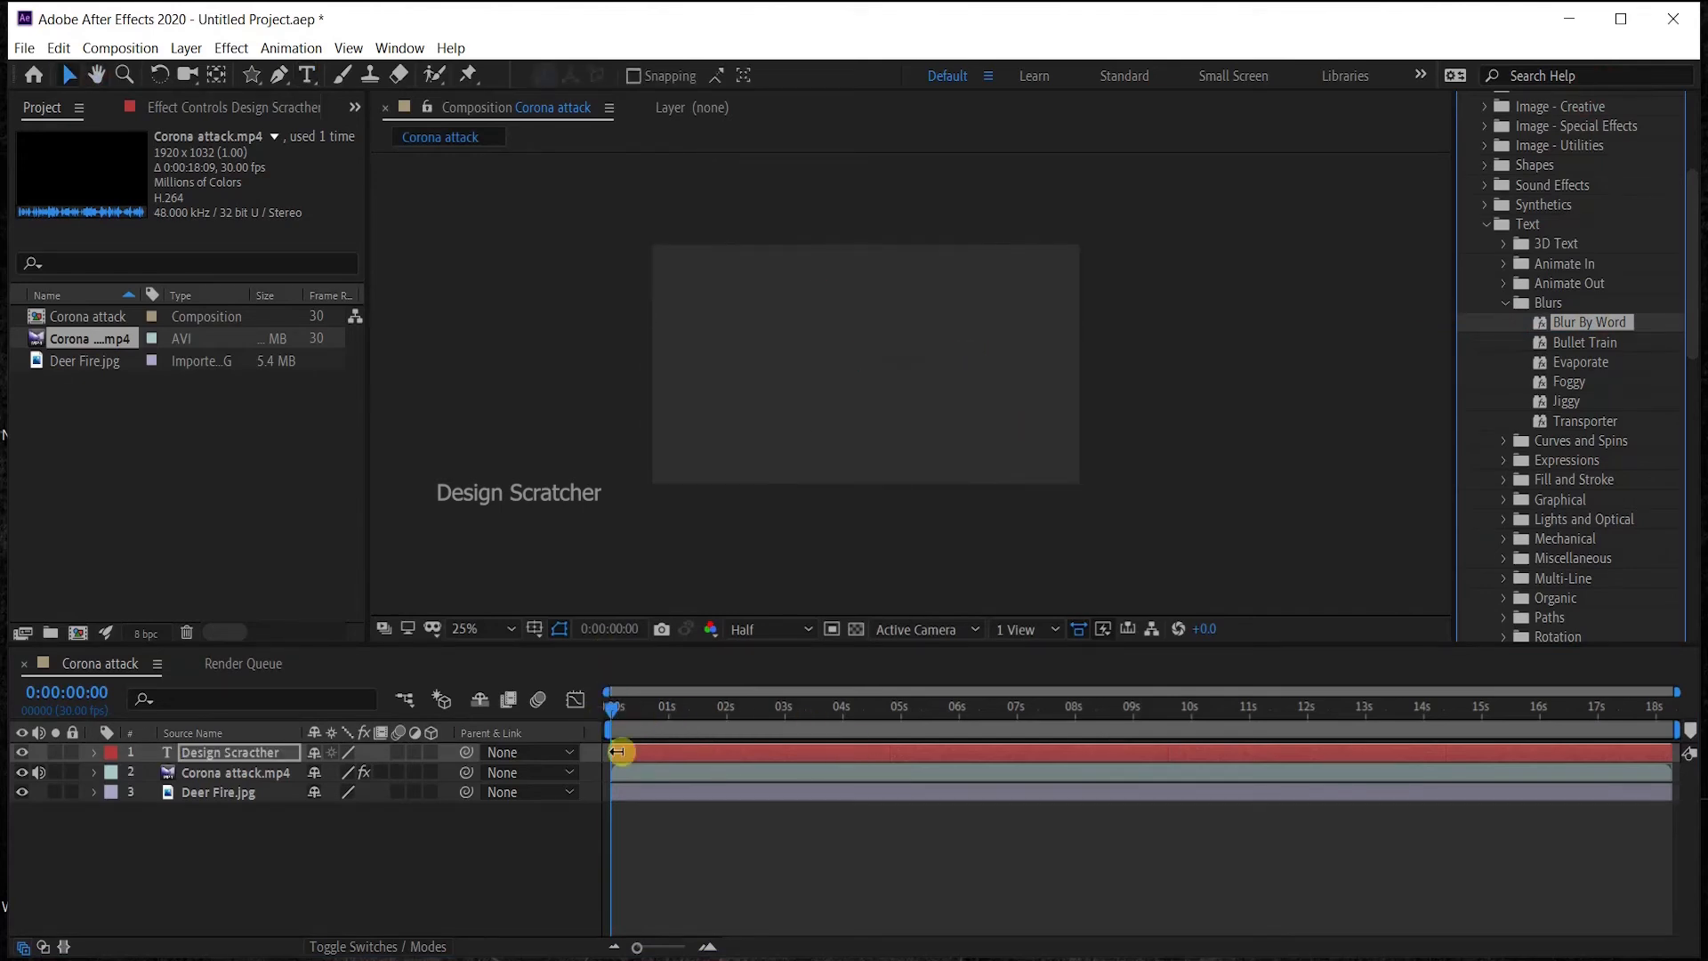
key("space")
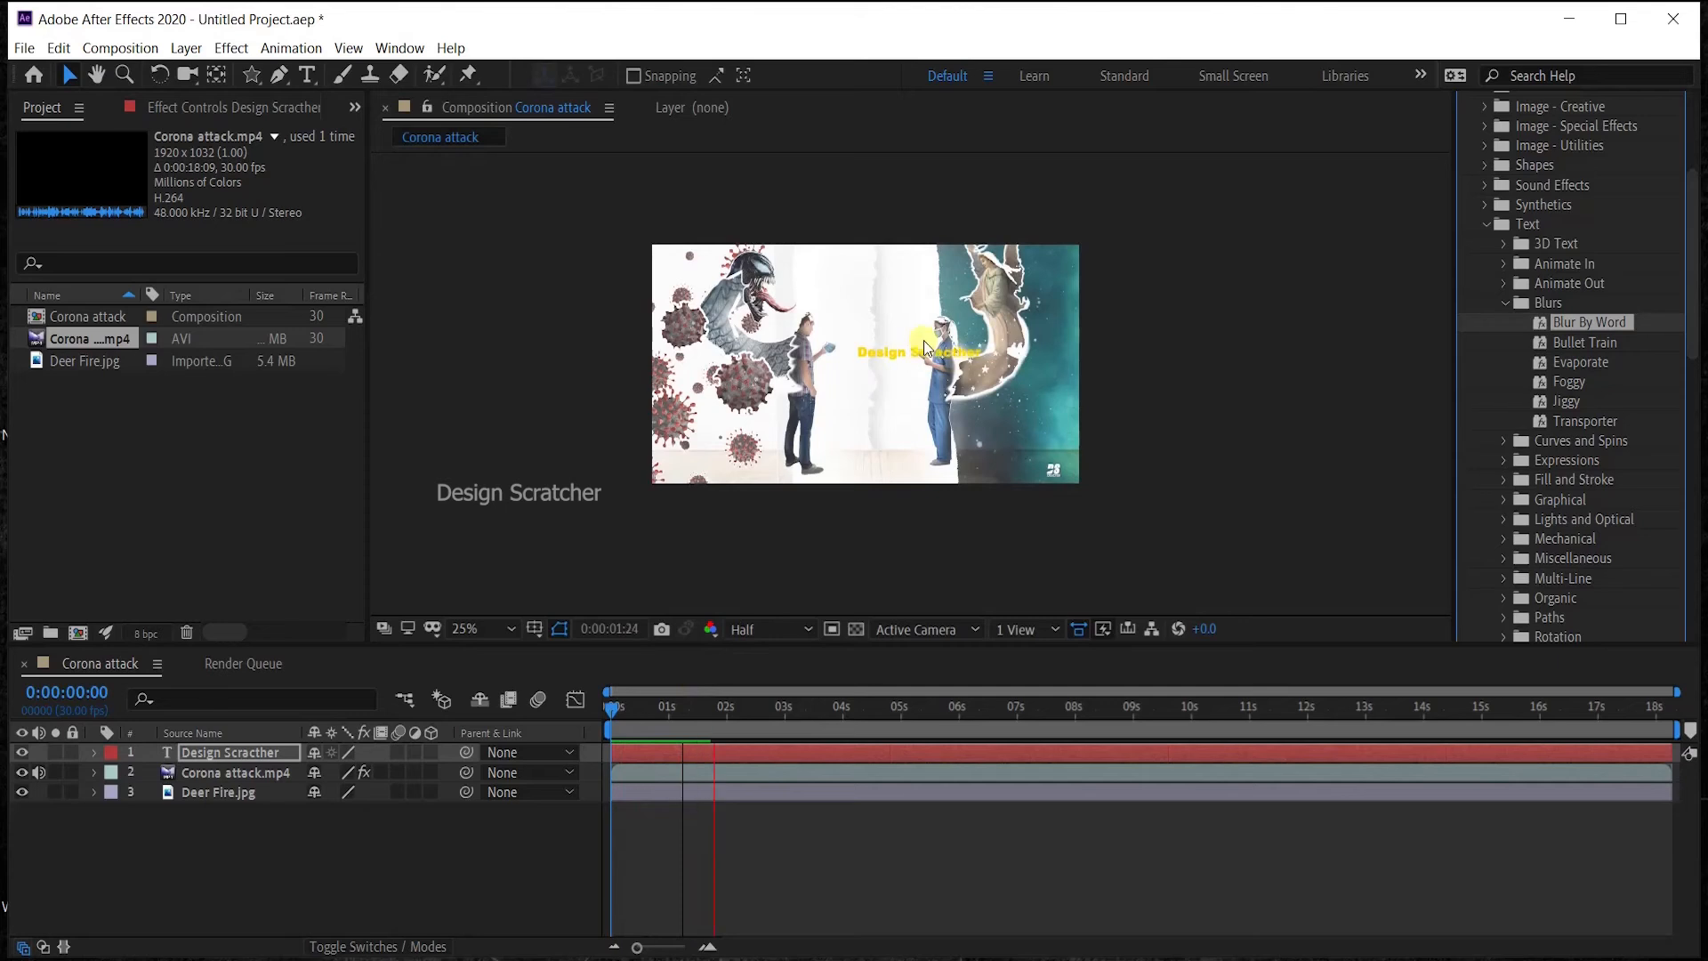
key("space")
left_click_drag(667, 710, 593, 725)
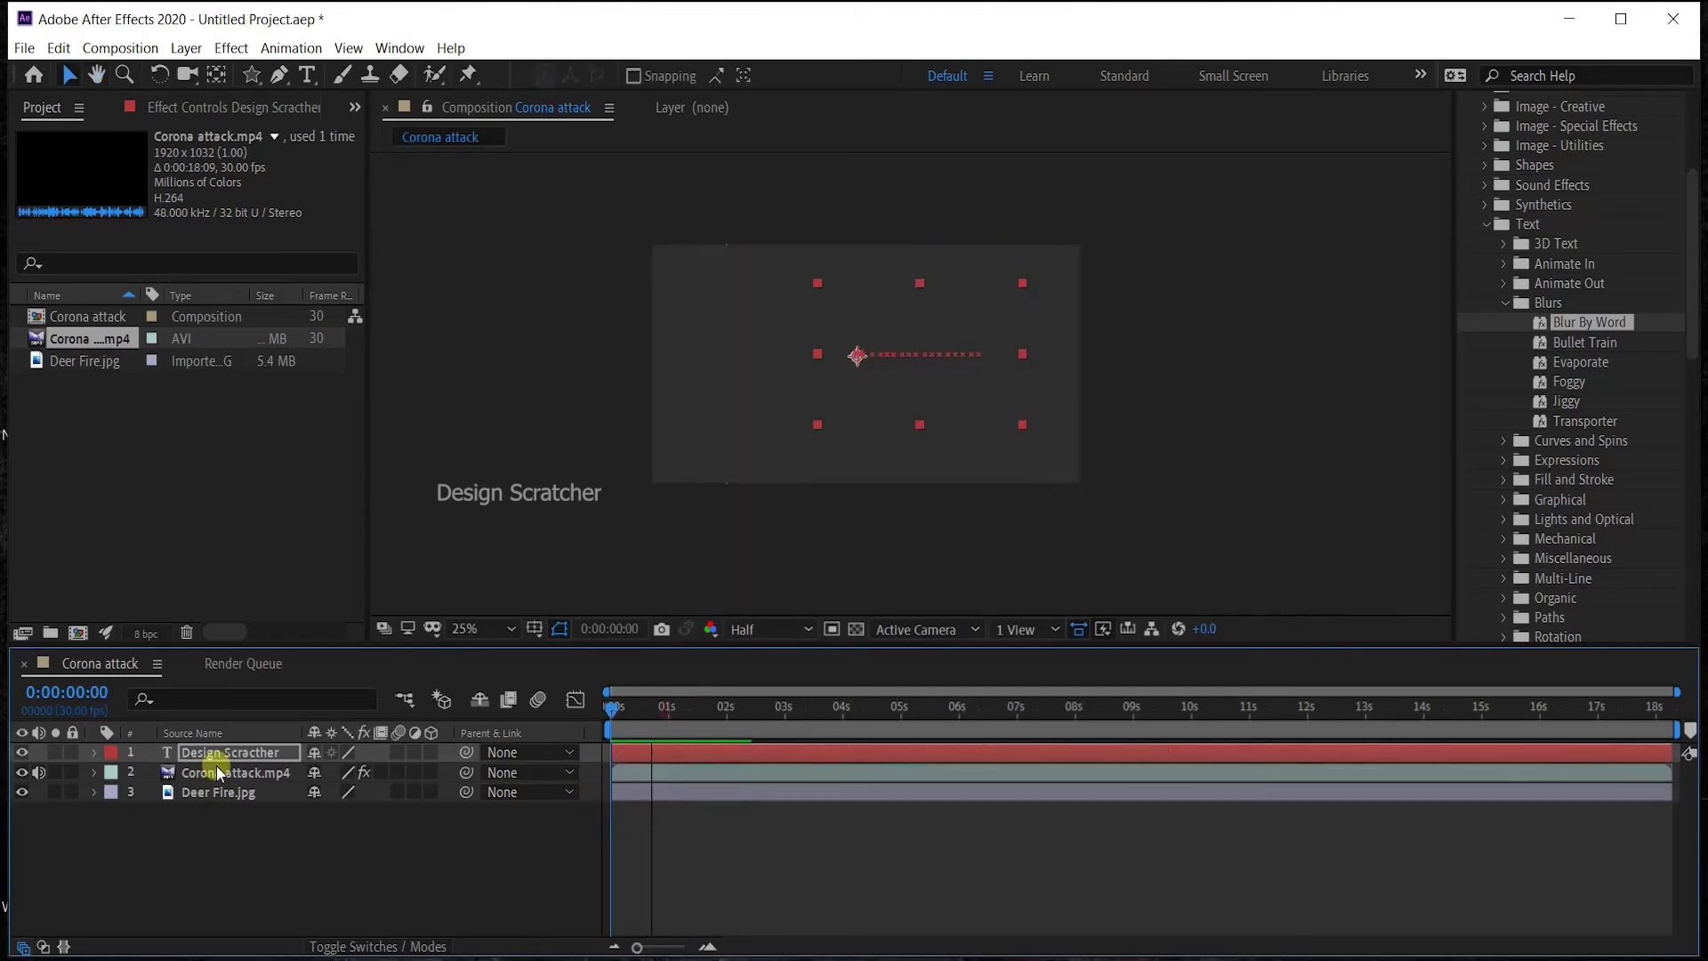
Hide the Corona attack.mp4 and Deer Fire.jpg layers and preview the text animation on its own from the start.
left_click(24, 772)
left_click(22, 791)
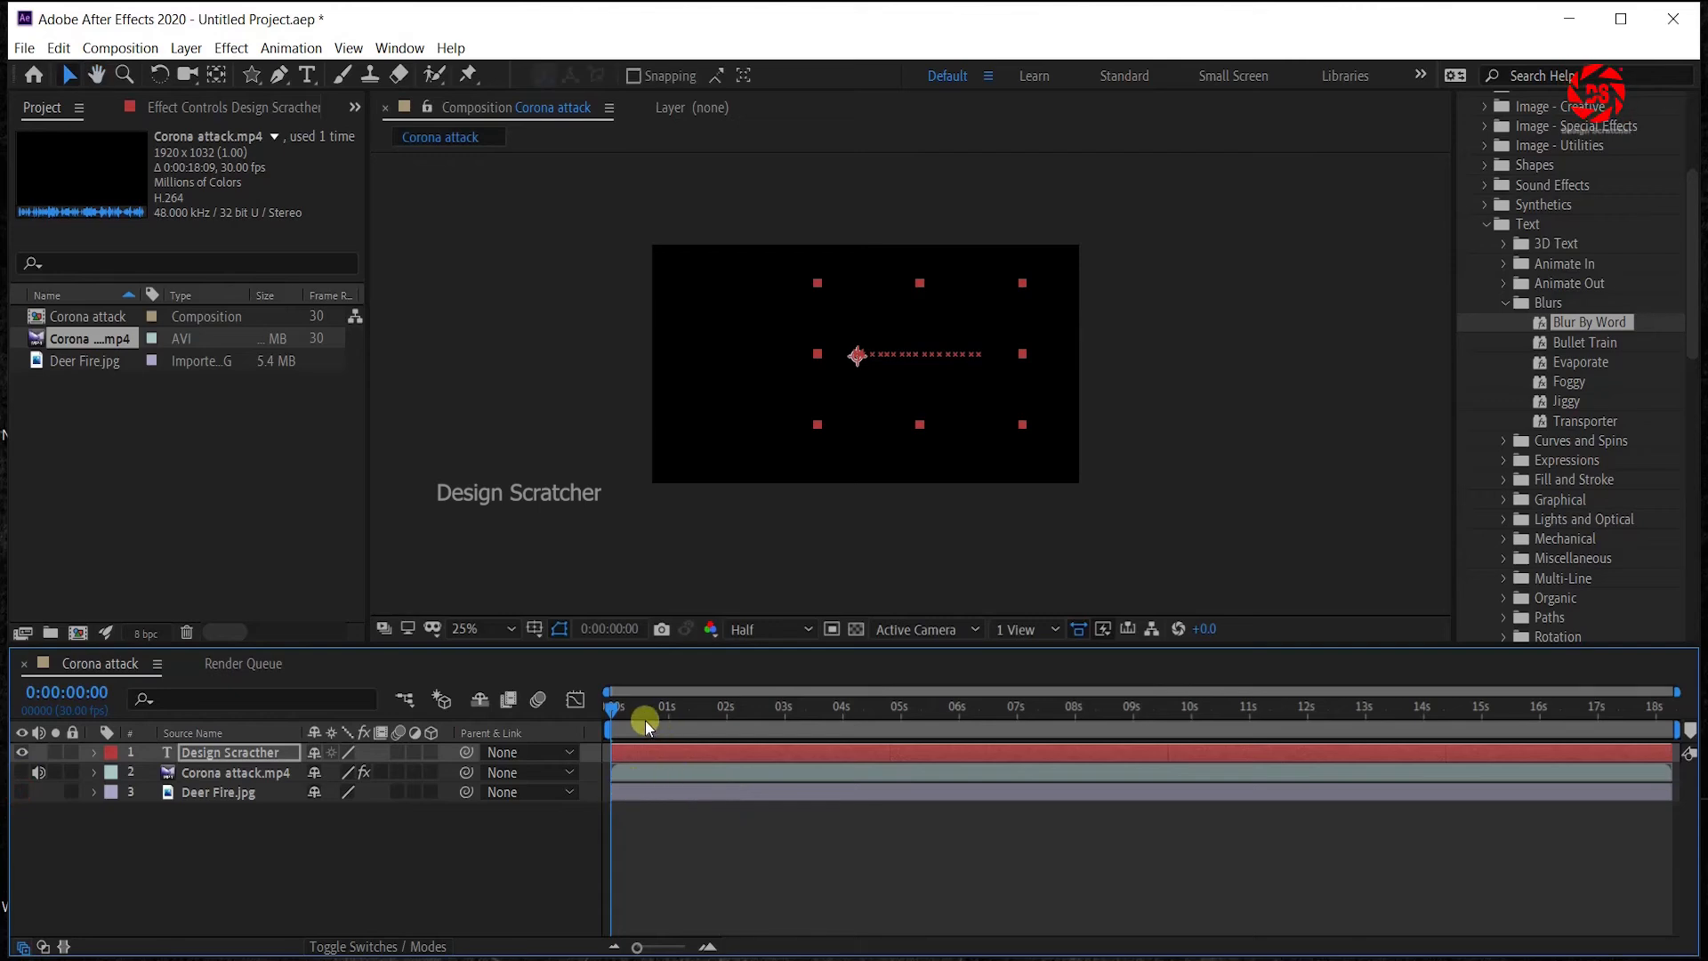
left_click_drag(638, 713, 581, 735)
key("ctrl+s")
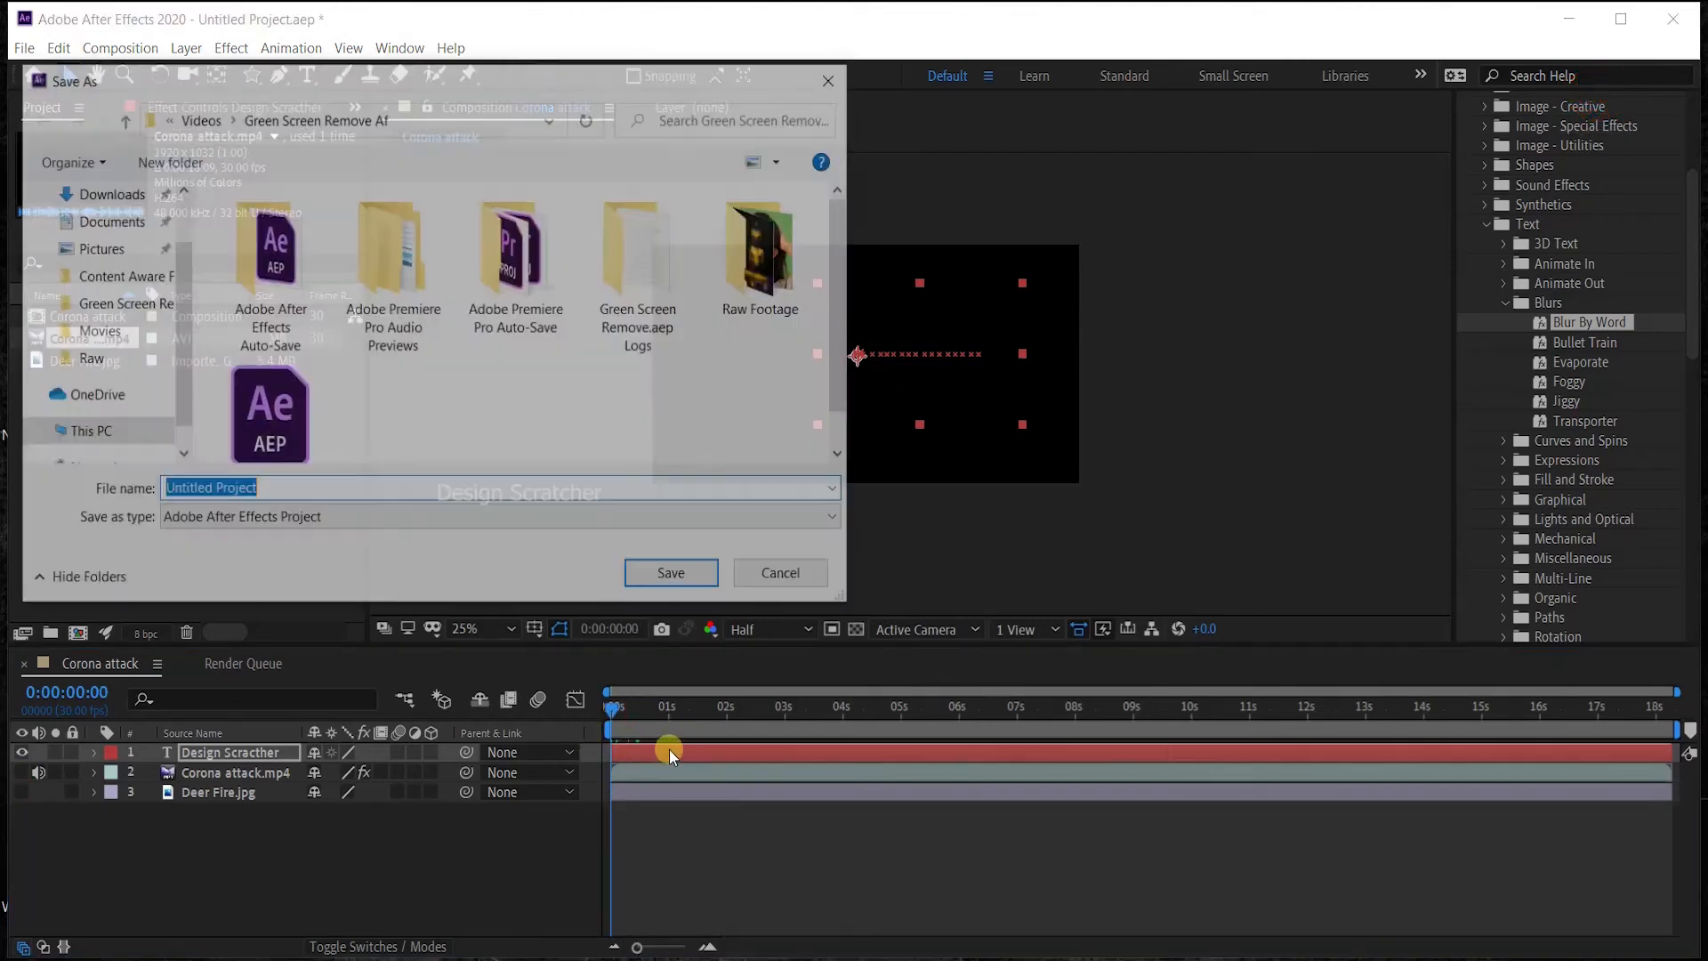
left_click(787, 578)
key("space")
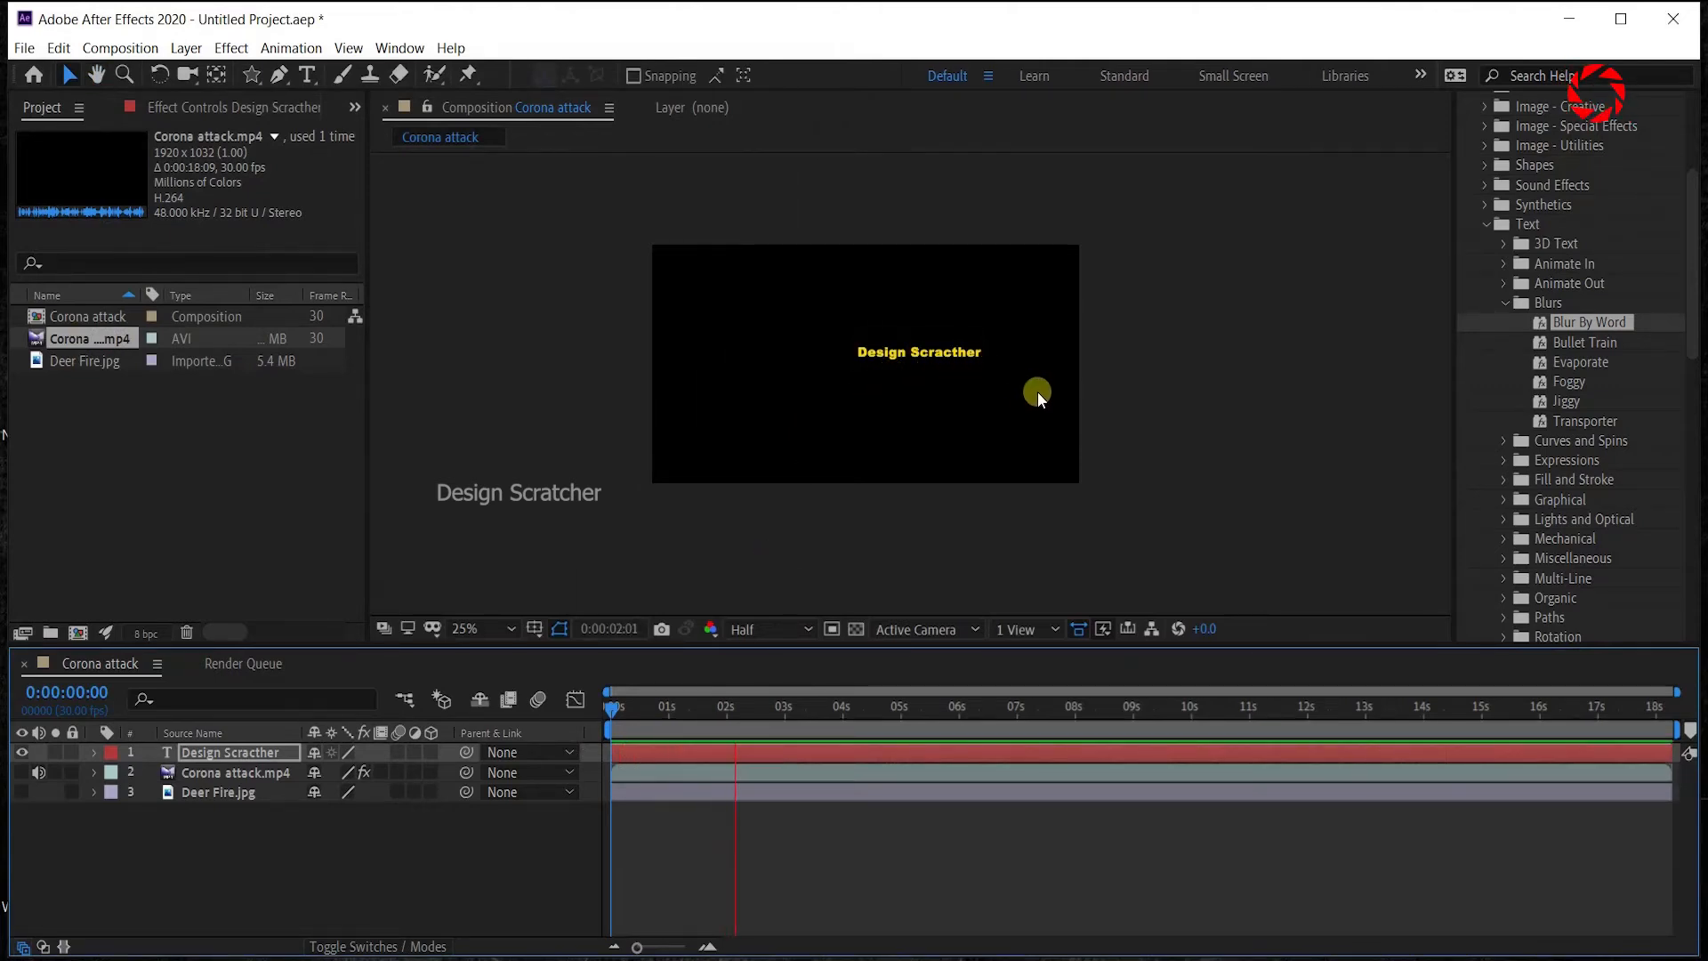
key("space")
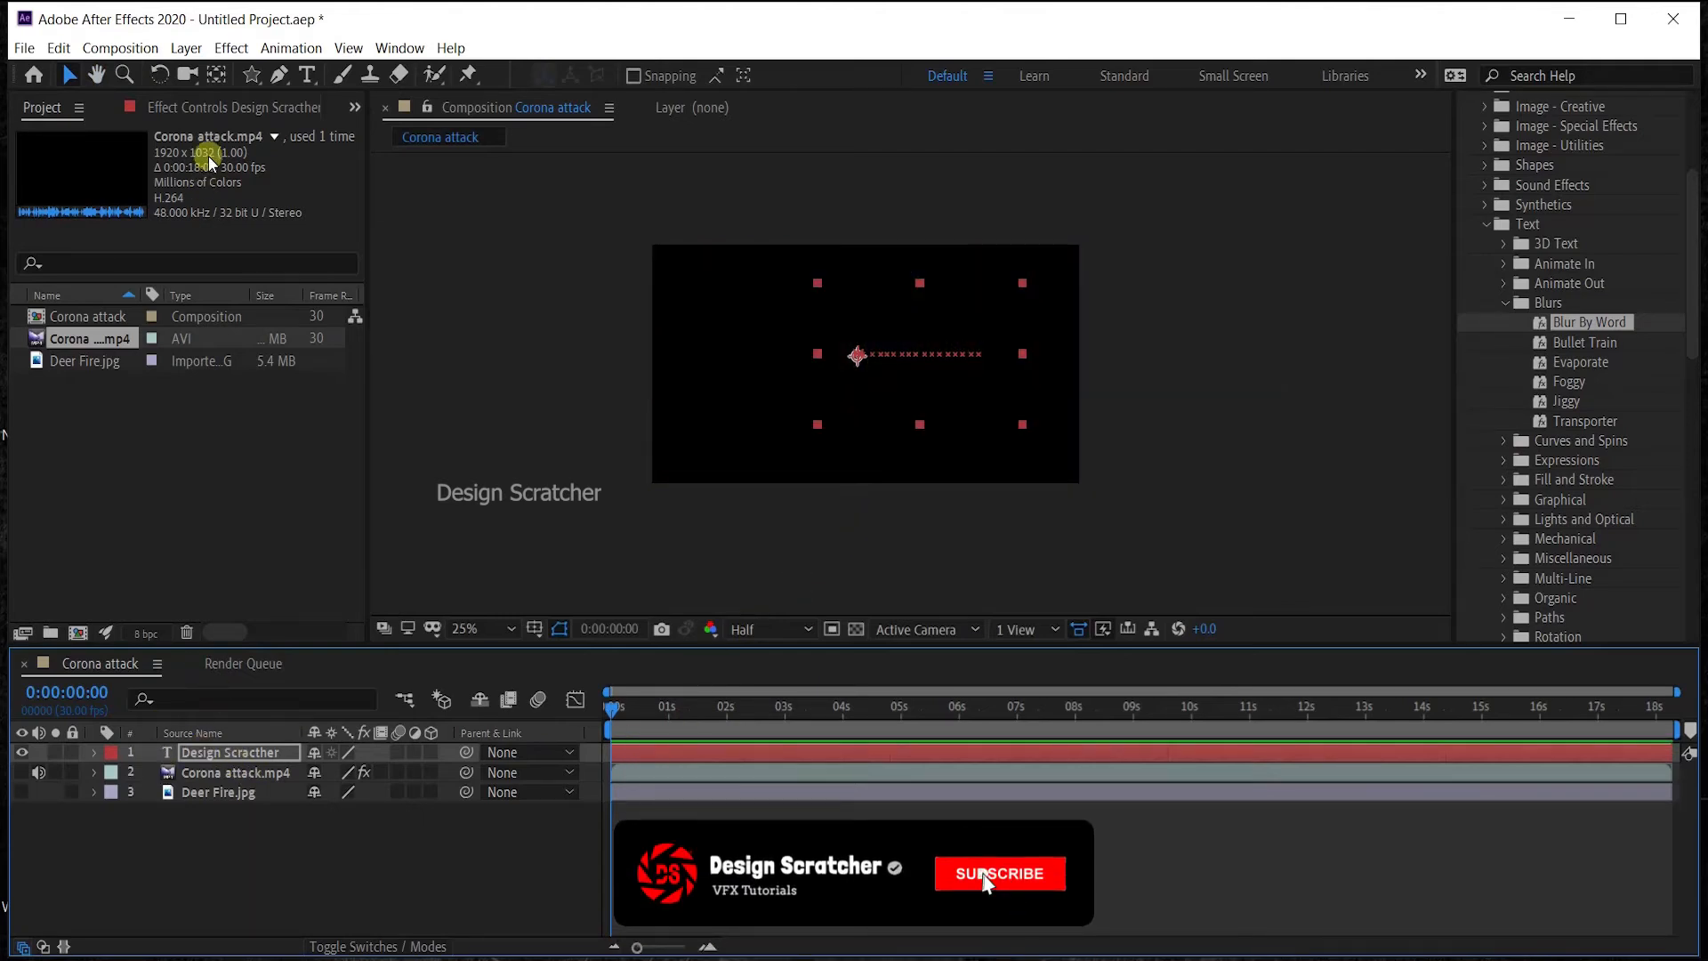
Check the effect controls of the text layer and the two footage layers.
left_click(217, 107)
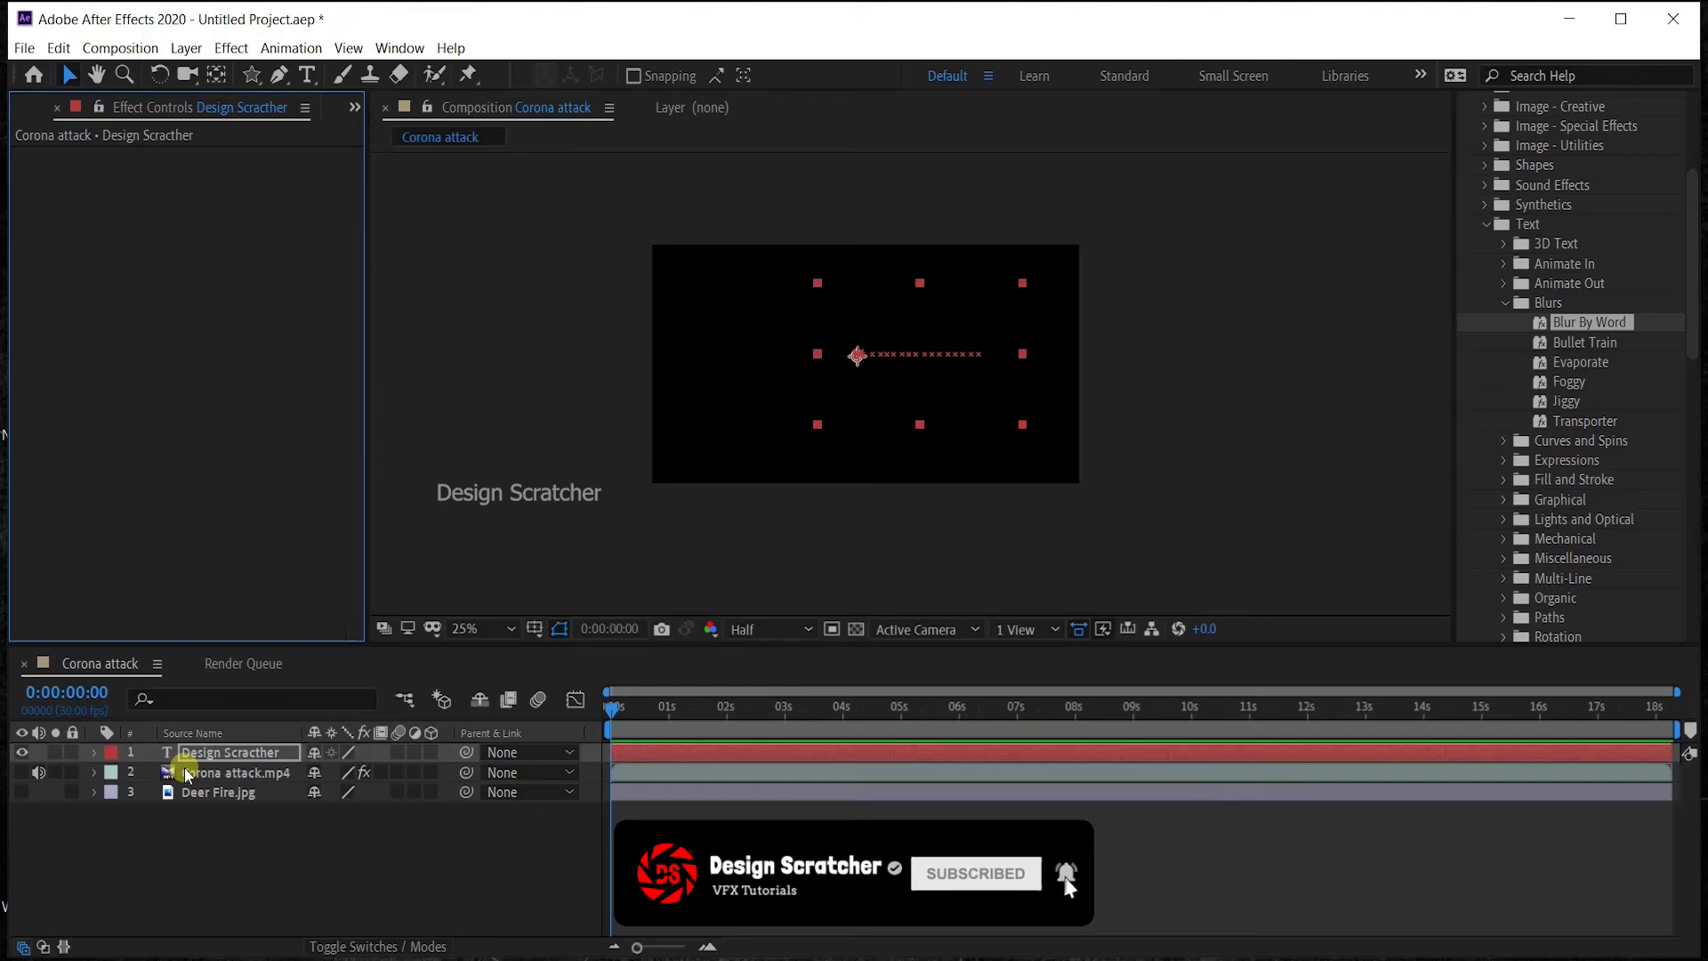
left_click(215, 791)
left_click(219, 772)
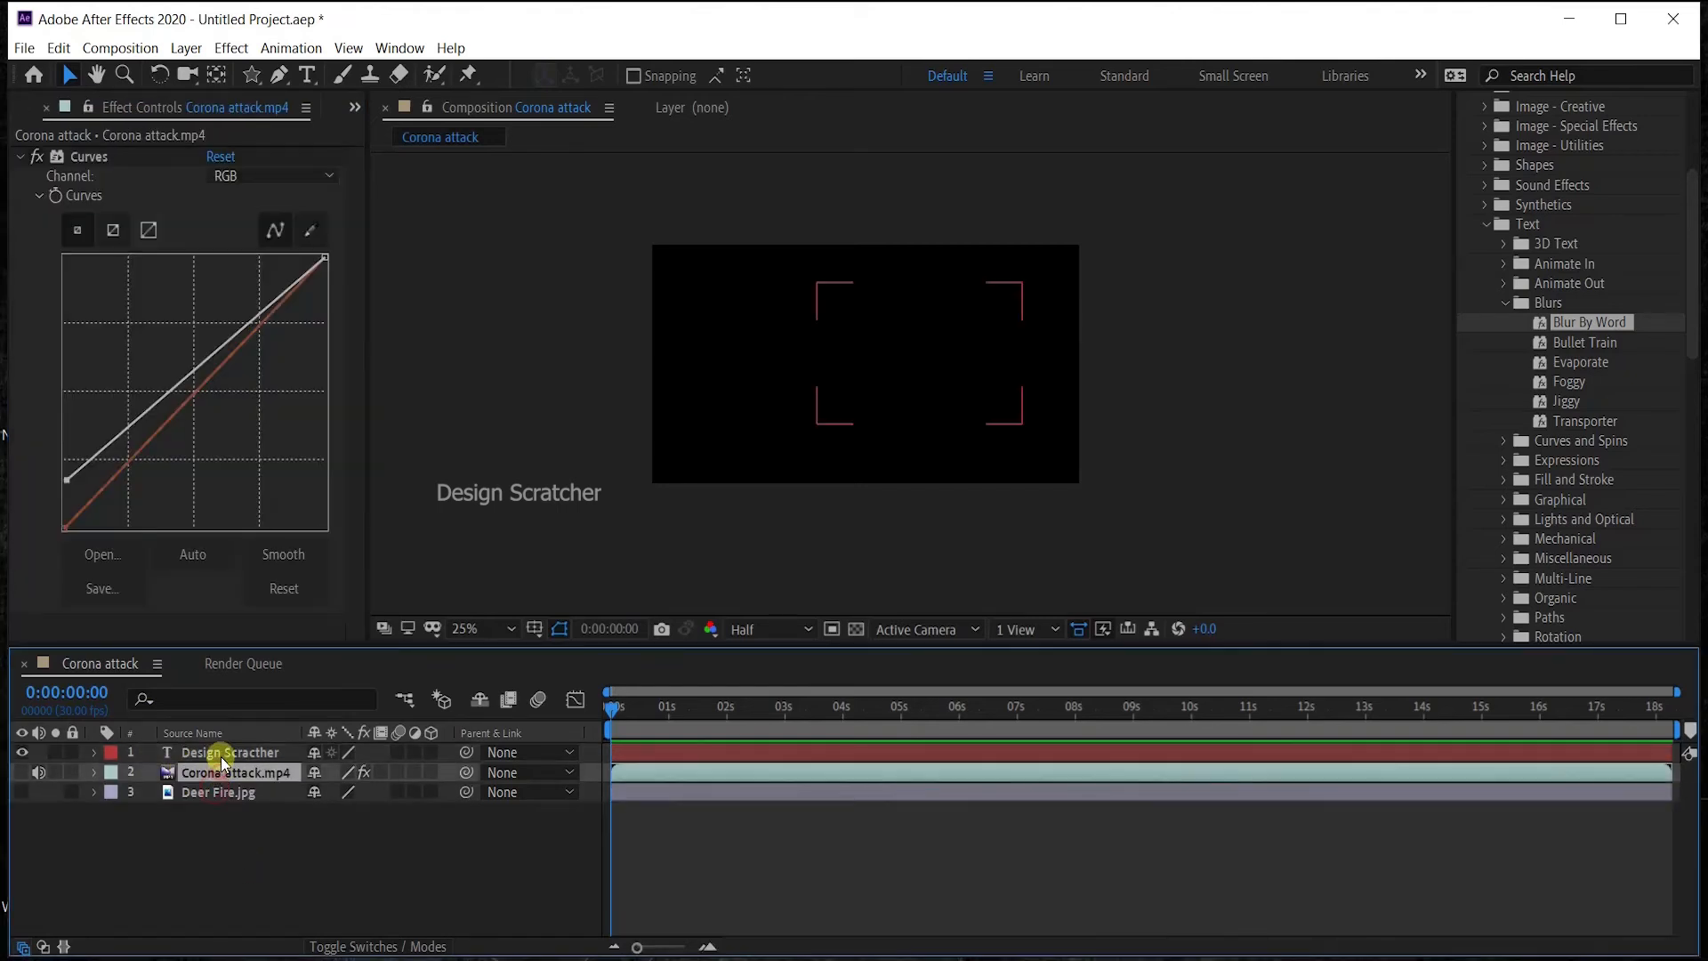
left_click(222, 755)
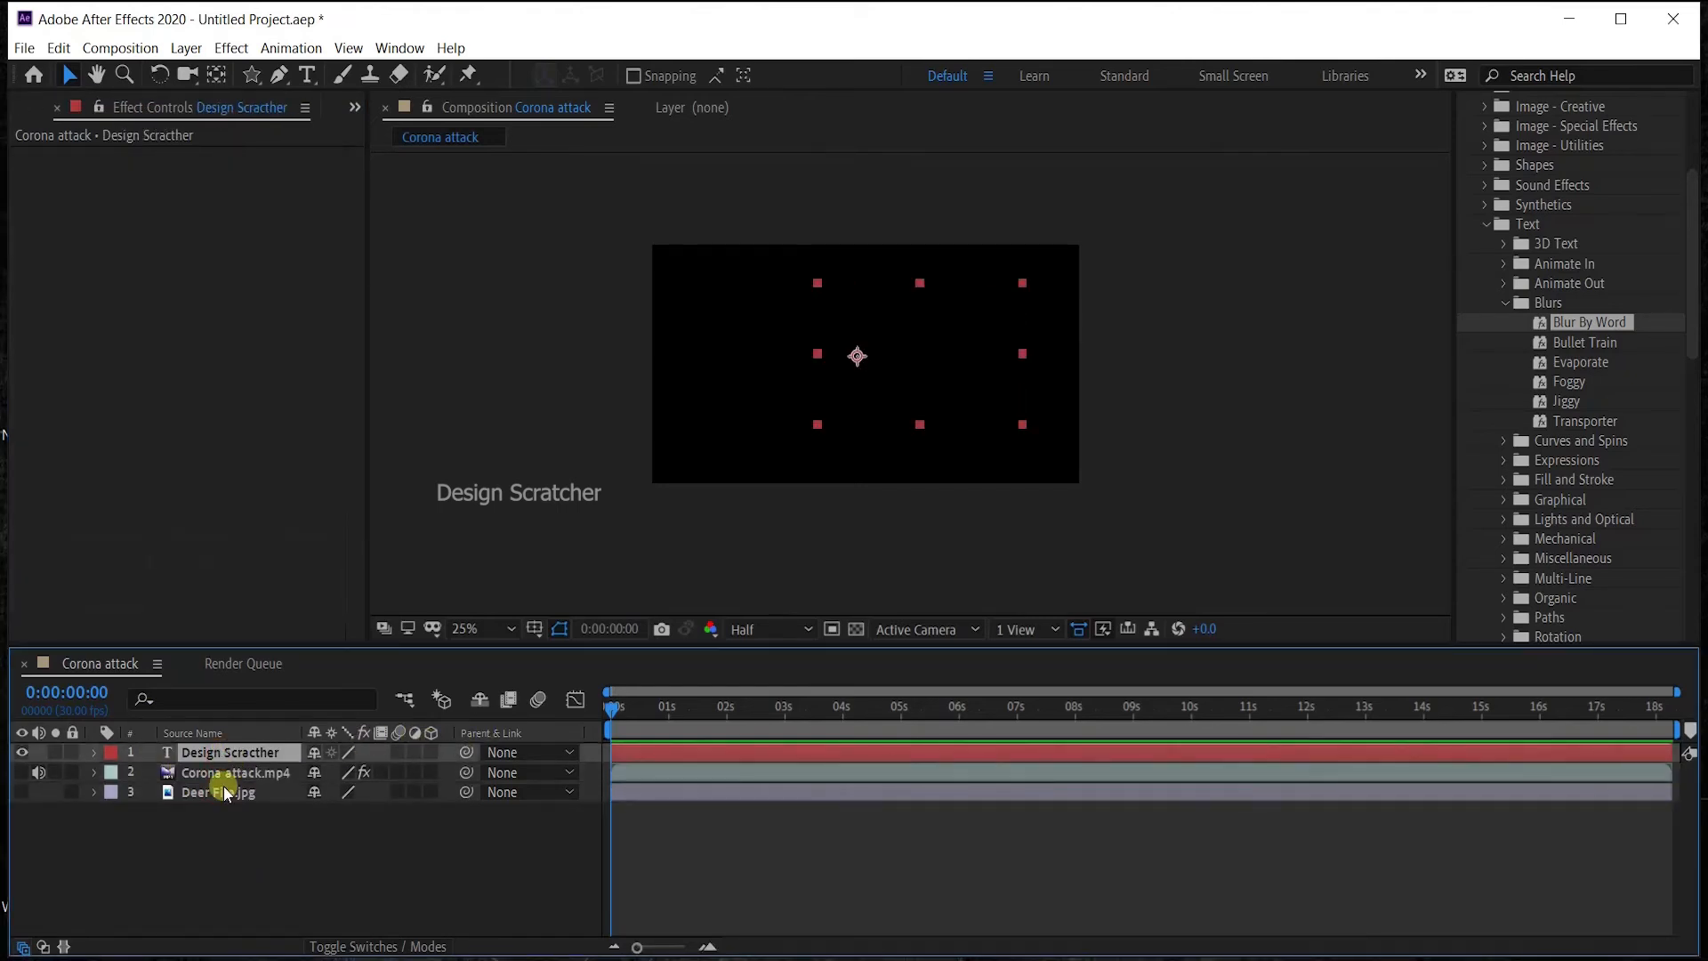
Undo the Blur By Word preset on the text layer, and hide the Deer Fire.jpg and Corona attack.mp4 layers again.
key("ctrl+z")
key("ctrl+z")
key("ctrl+z")
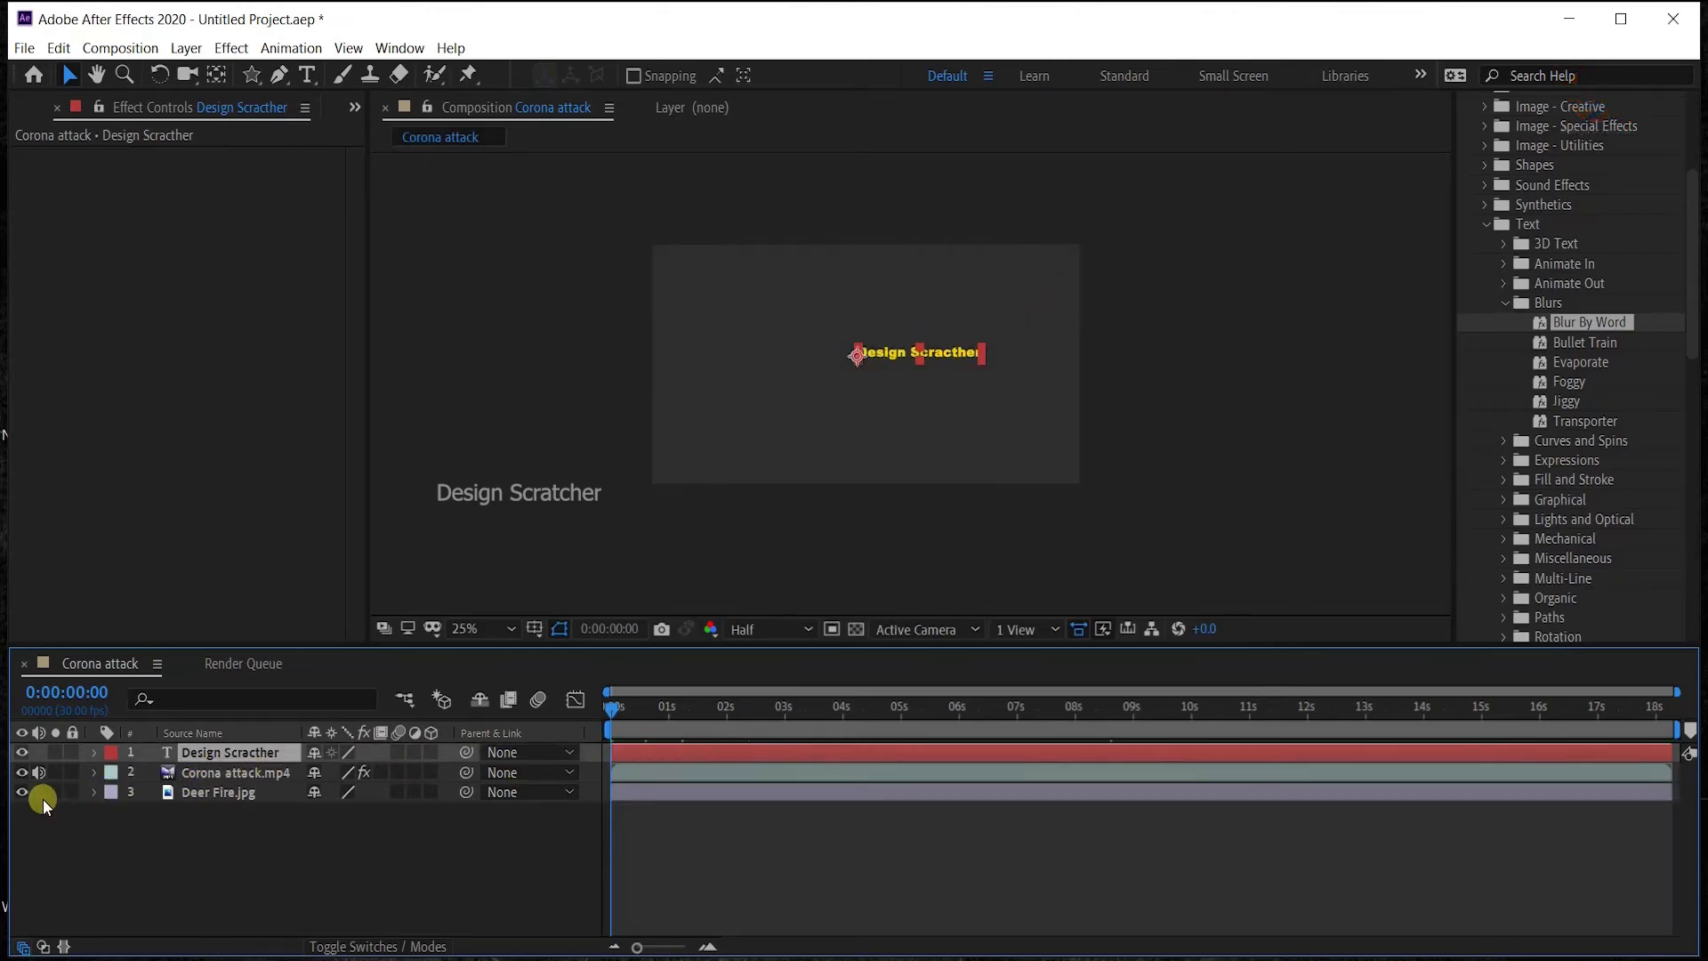
left_click(21, 792)
left_click(22, 772)
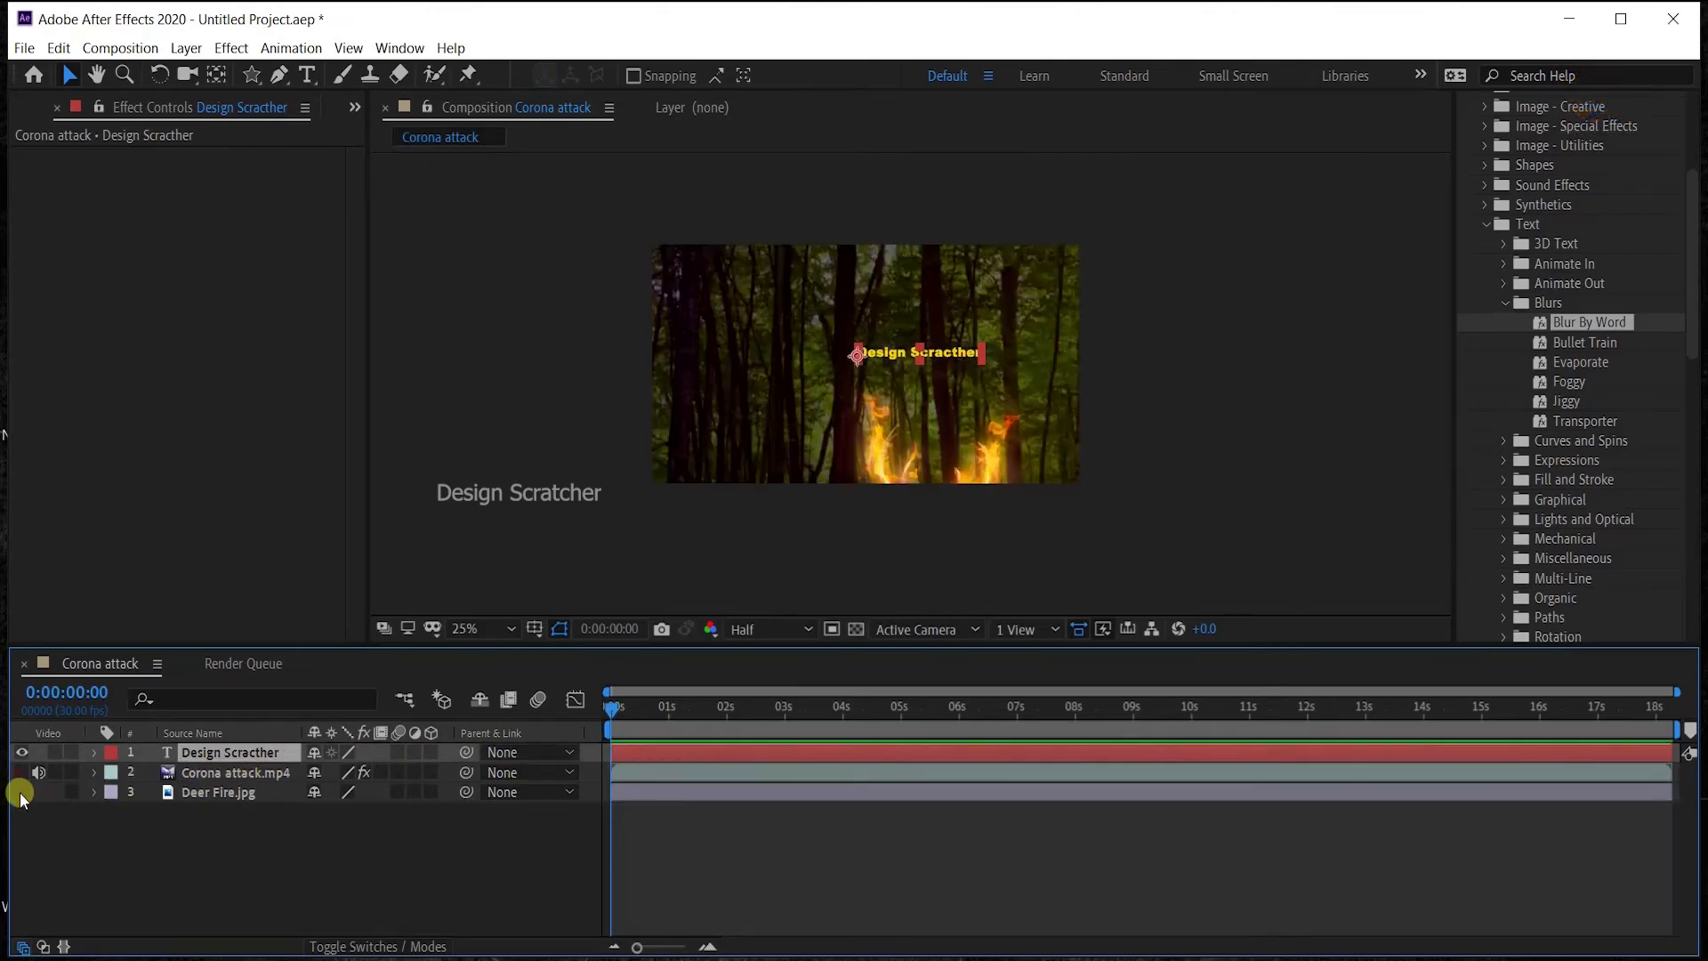
Apply the Bullet Train preset to the text layer and preview its animation from the start.
left_click(1558, 335)
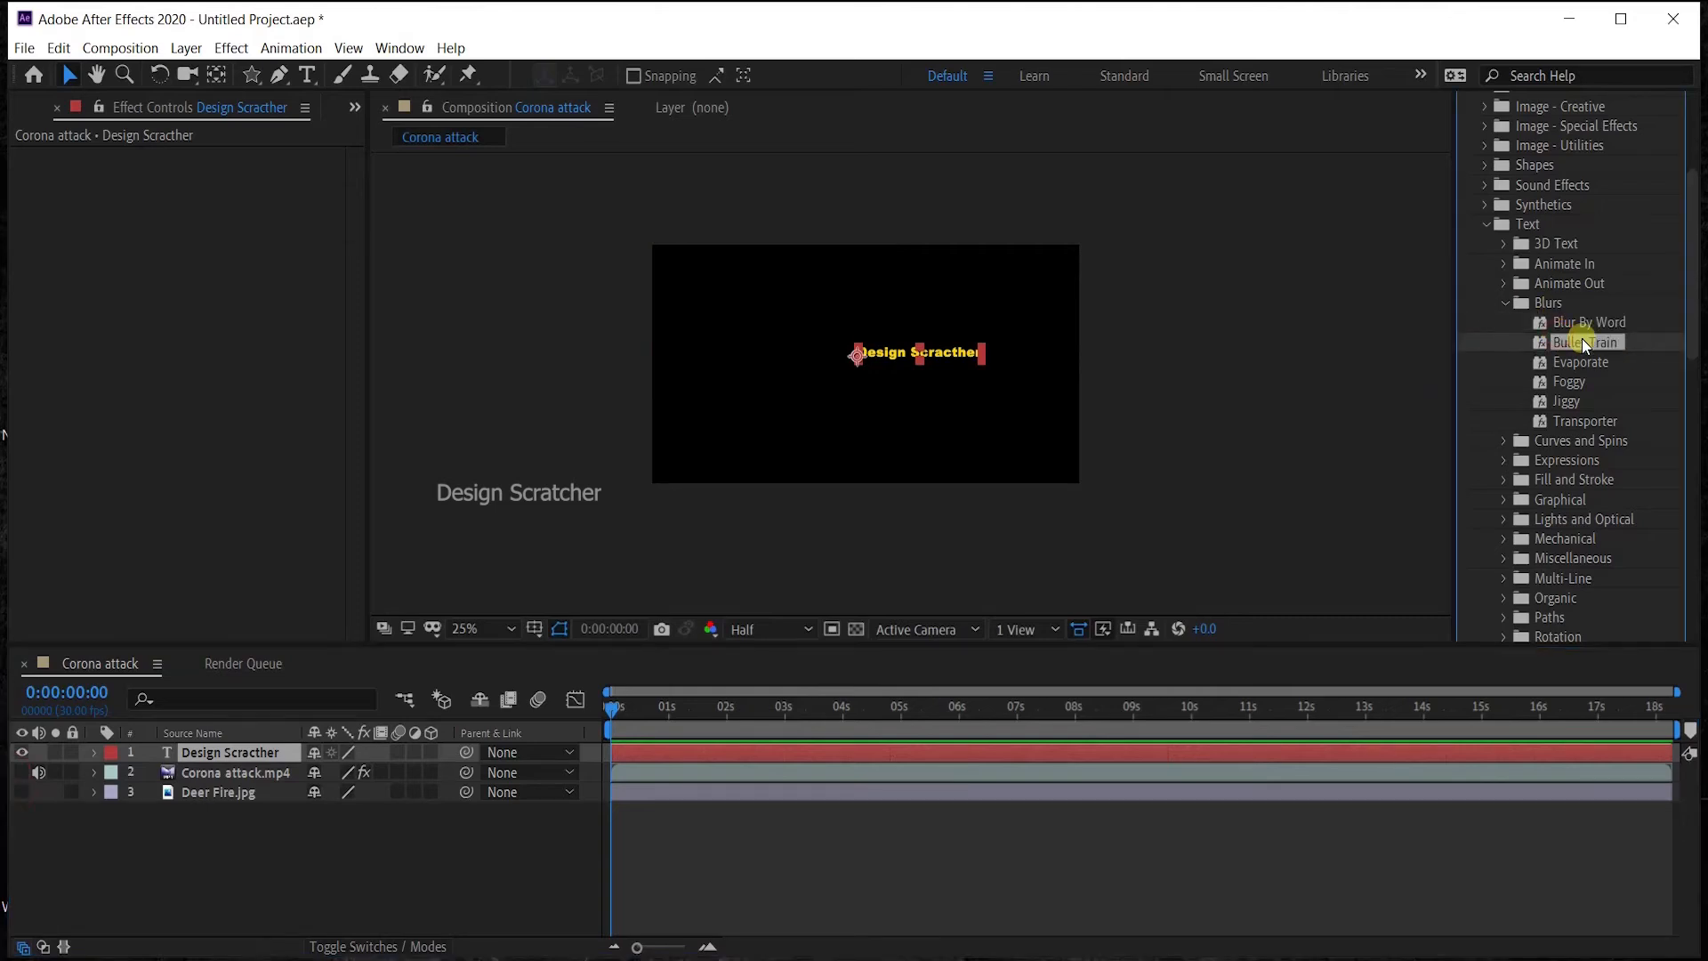
left_click_drag(1578, 343, 1042, 345)
left_click_drag(929, 345, 929, 348)
key("space")
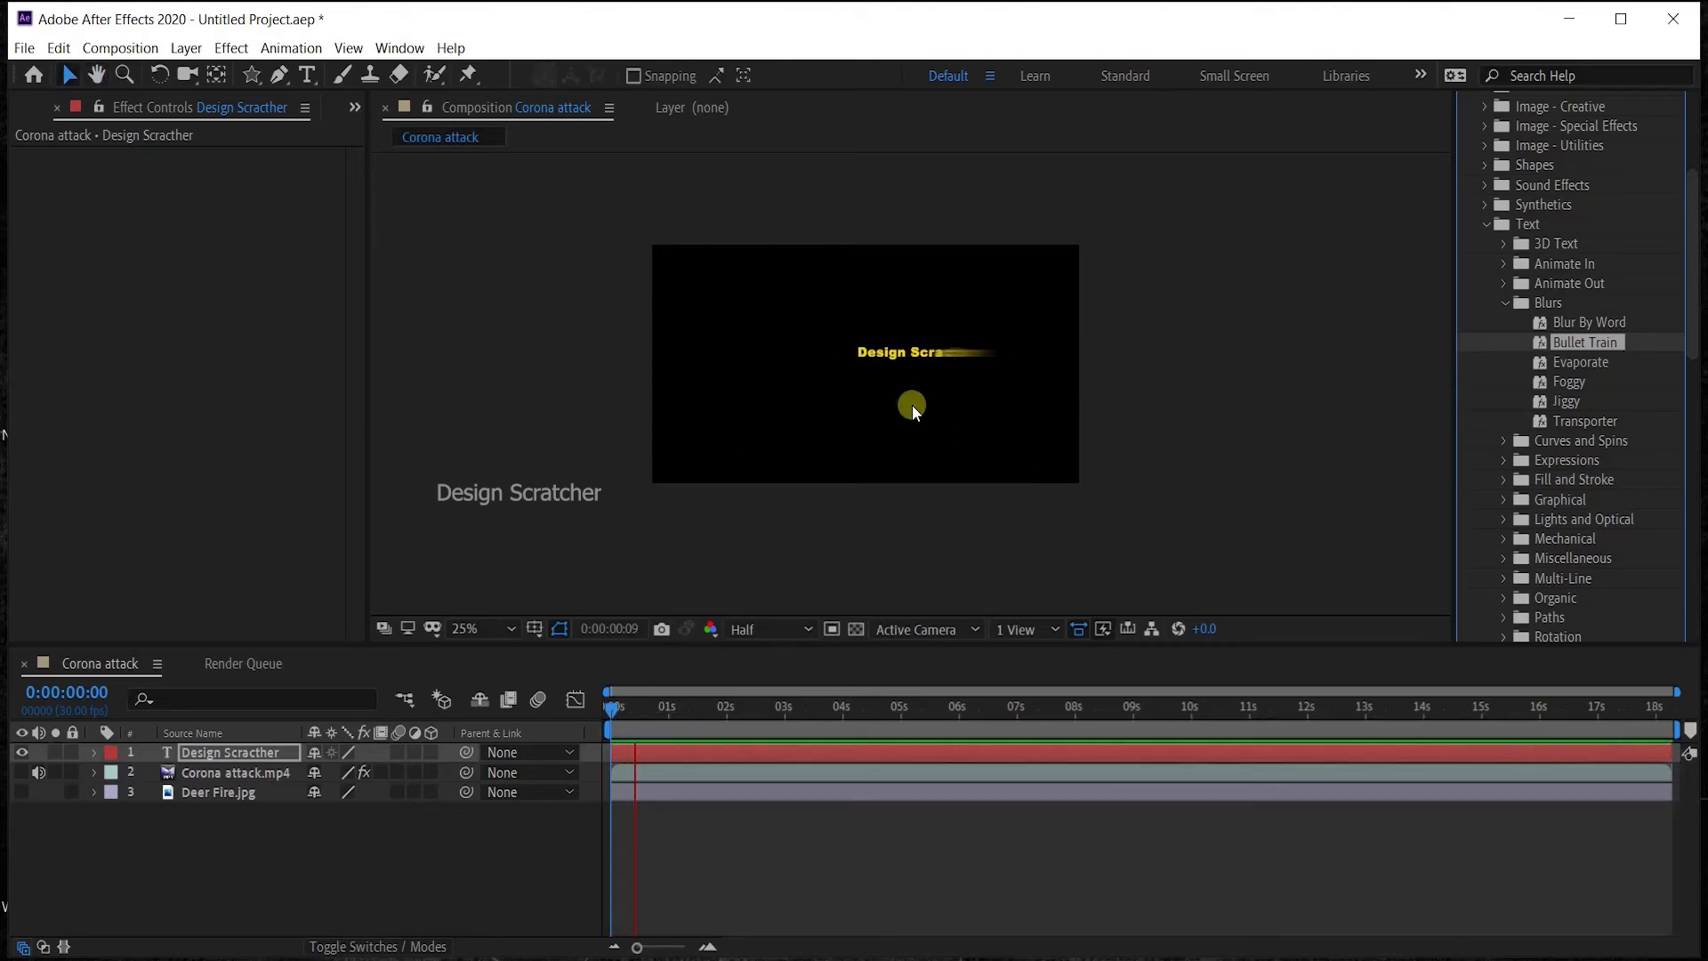
Move the second Offset keyframe in the Bullet Train Animator's Range Selector 1 to just before 2 s, and preview the text from the start.
key("space")
left_click_drag(628, 711, 579, 739)
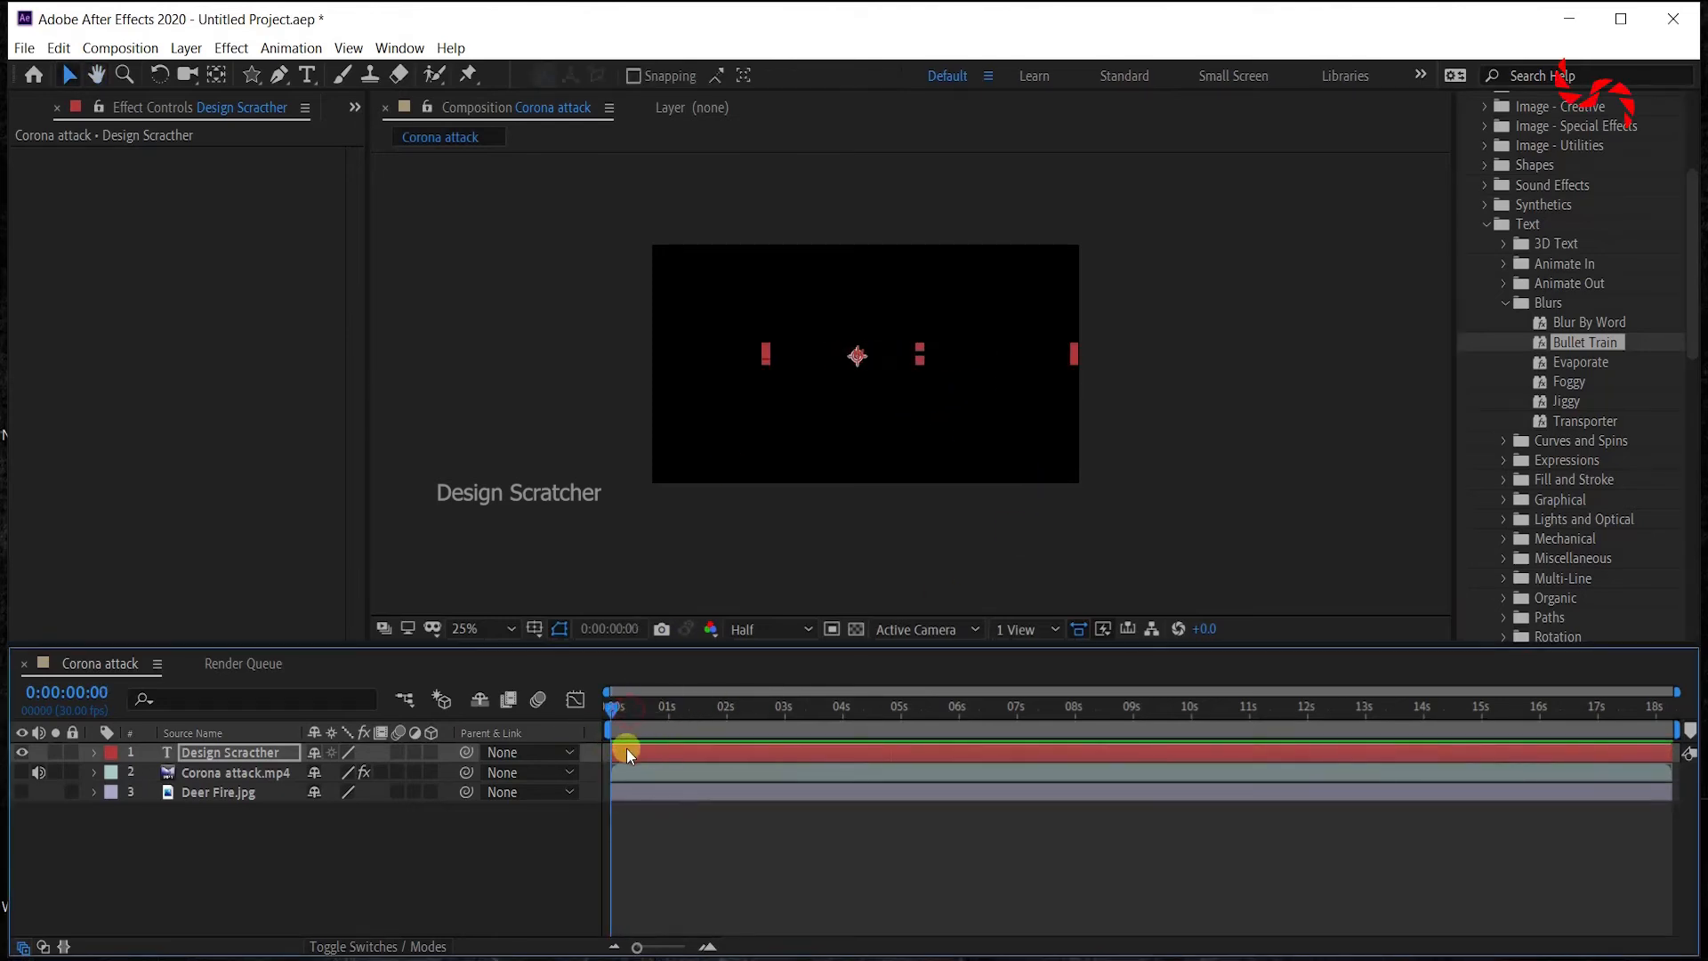
left_click(93, 752)
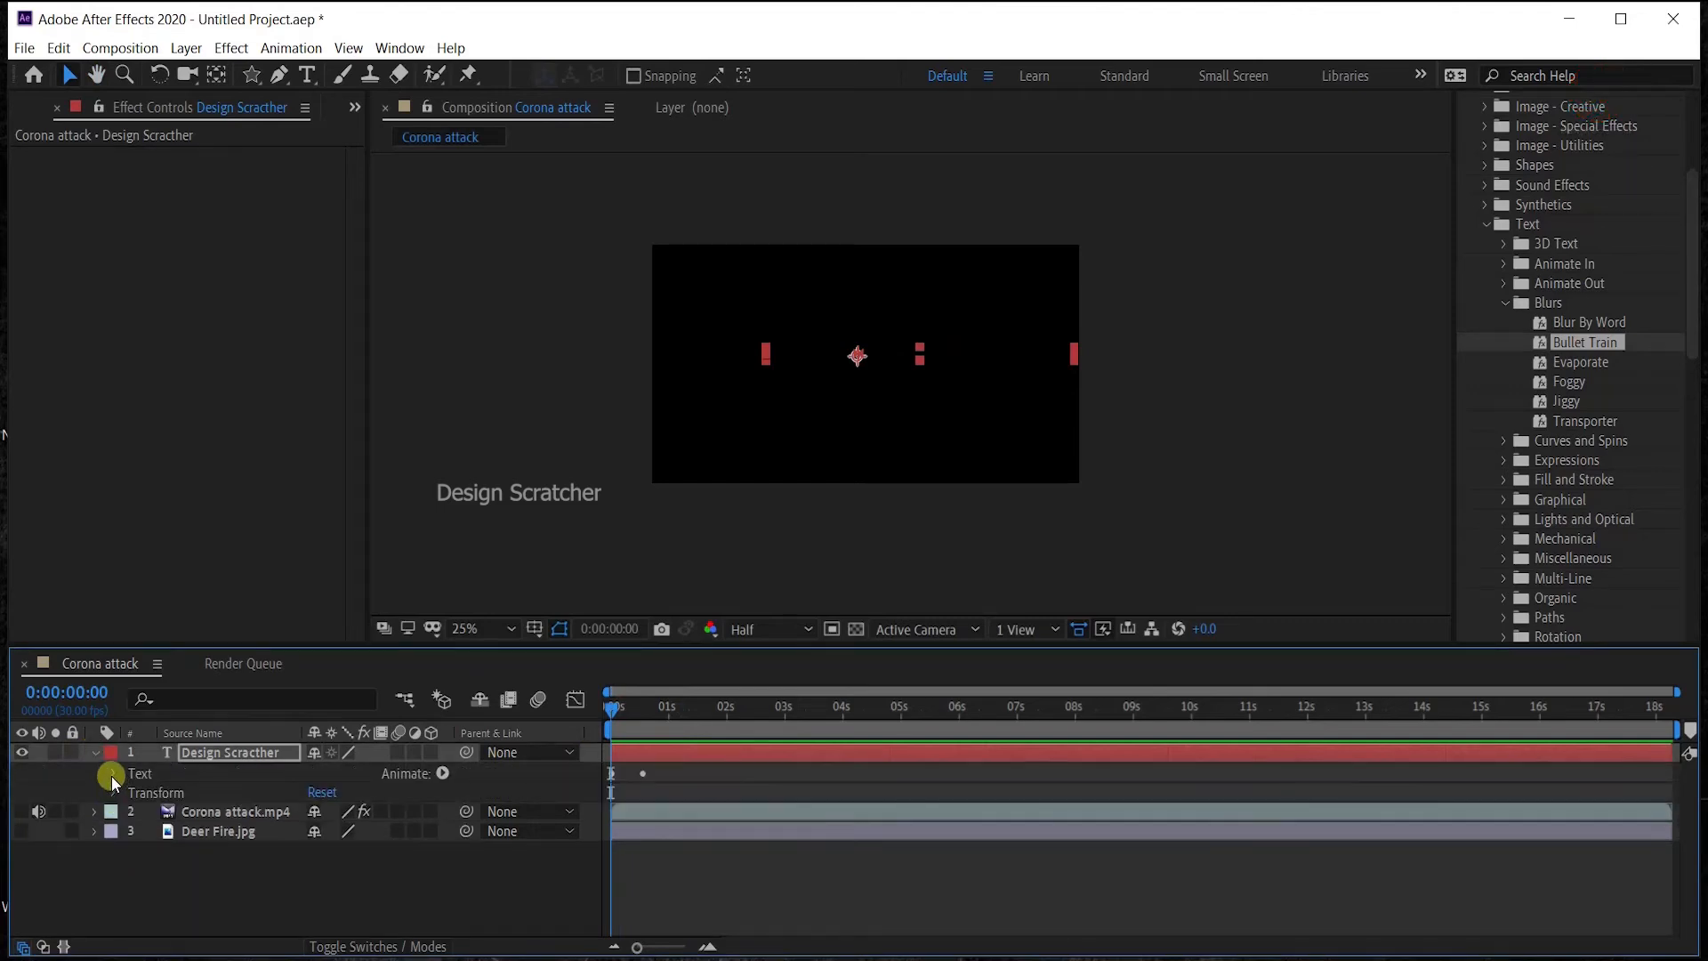
left_click(111, 774)
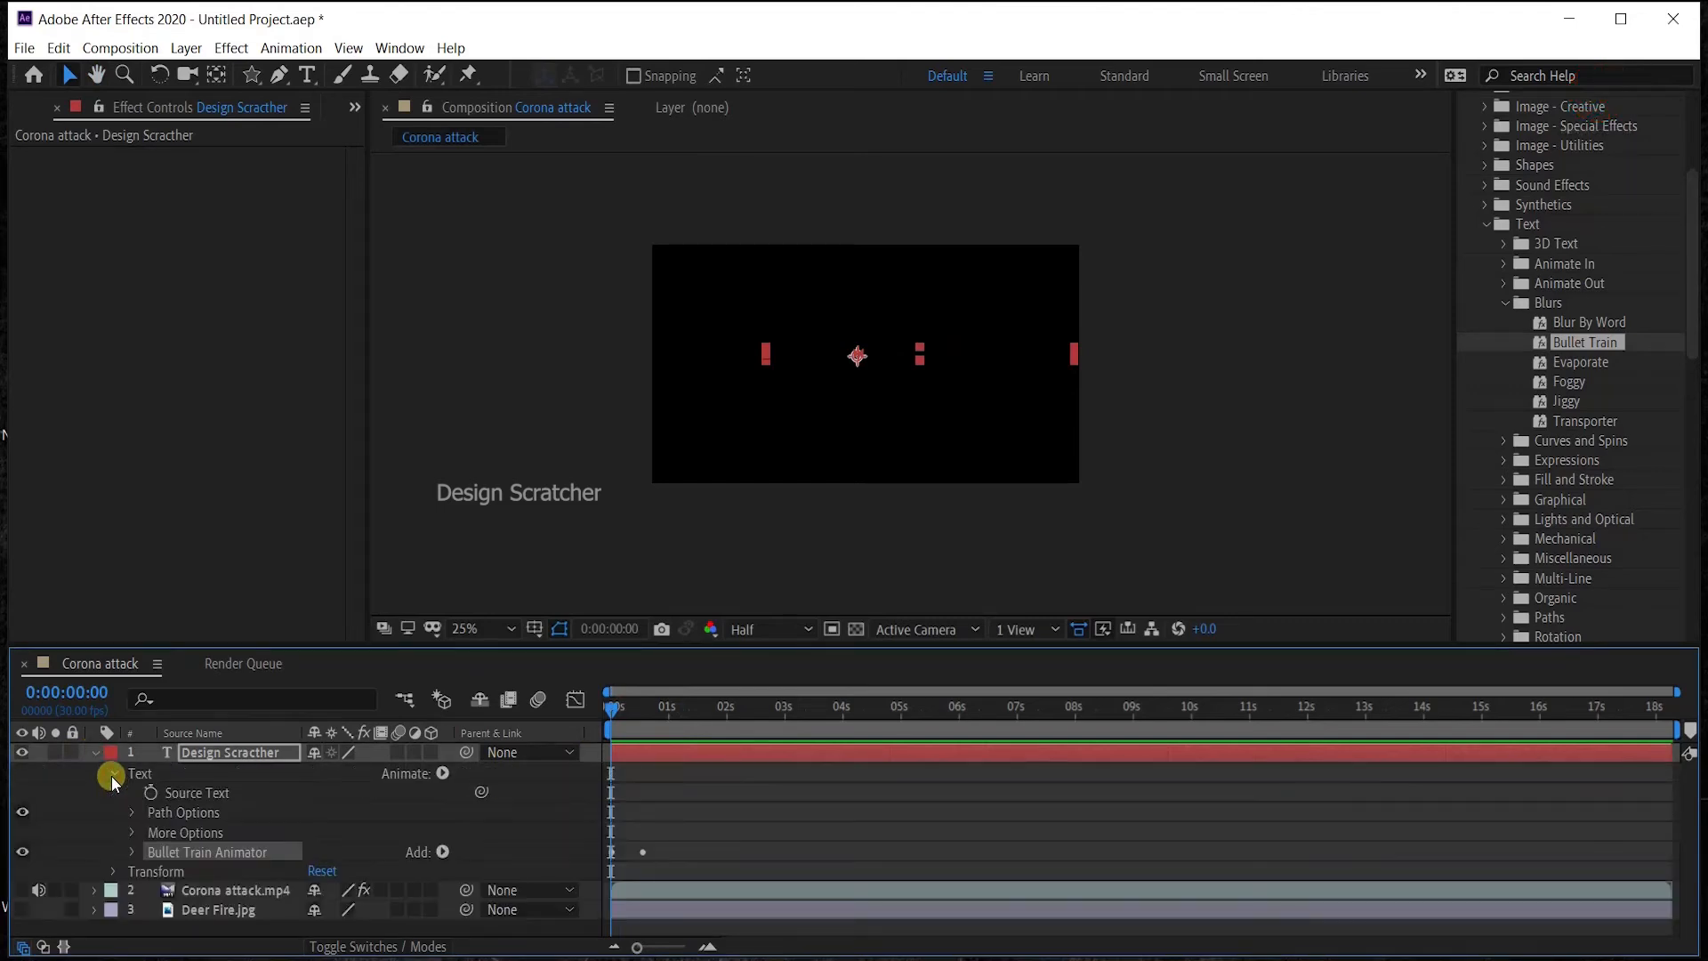
left_click(131, 853)
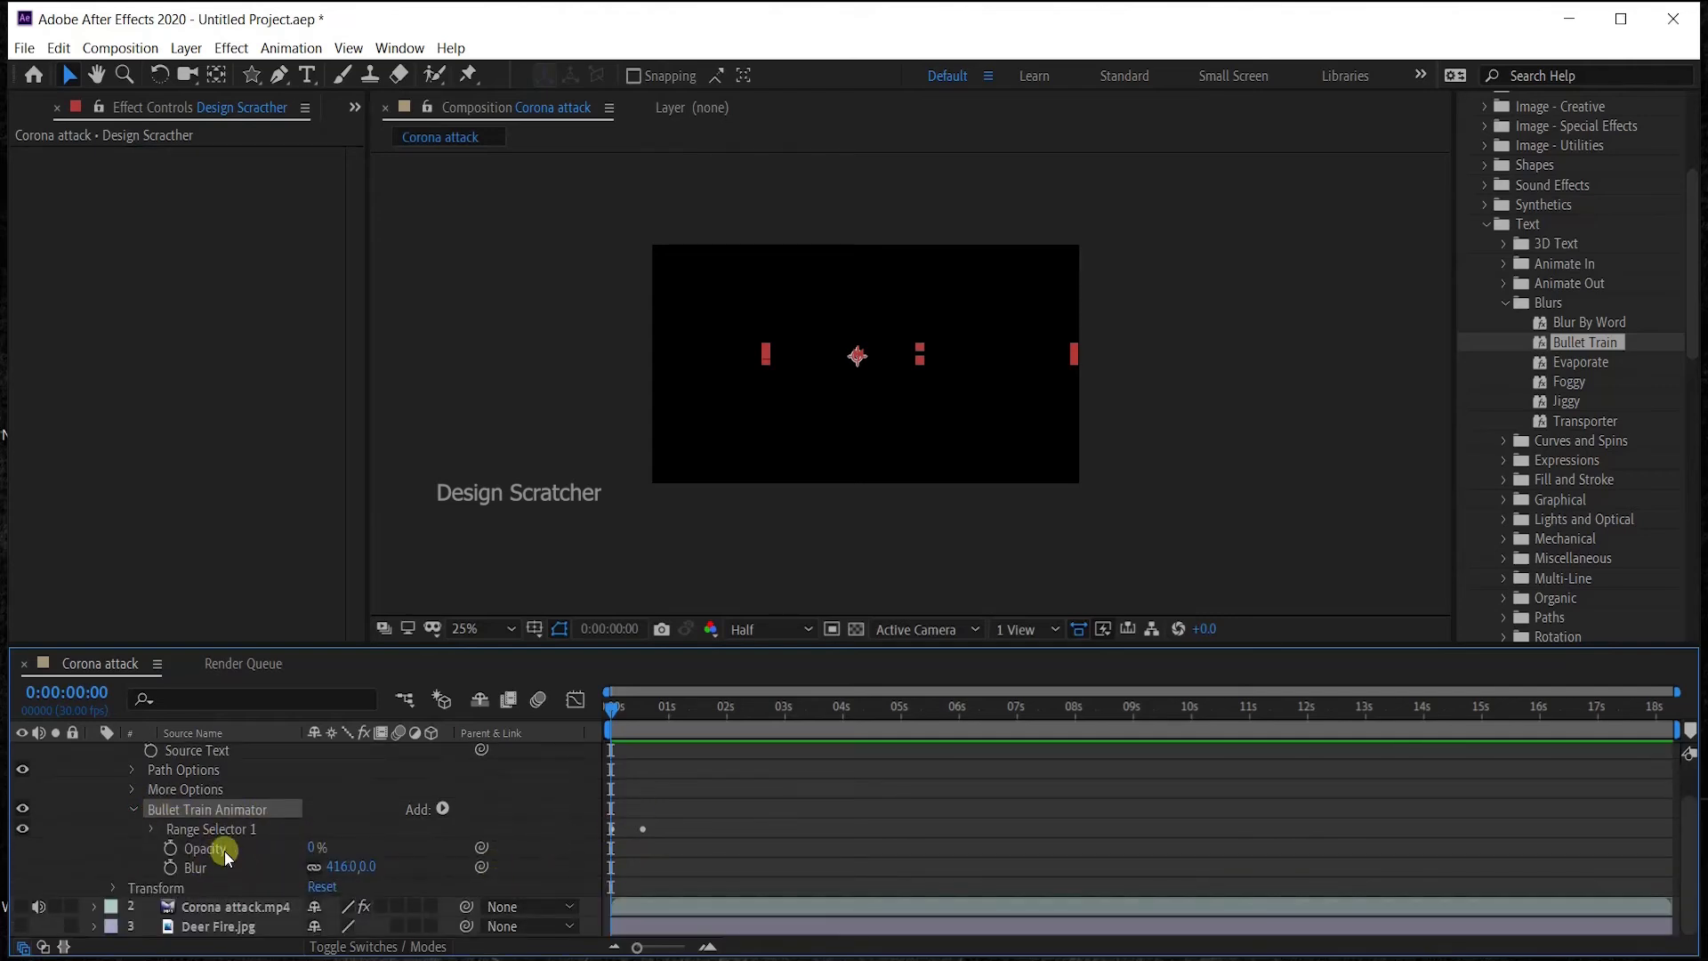
left_click(155, 833)
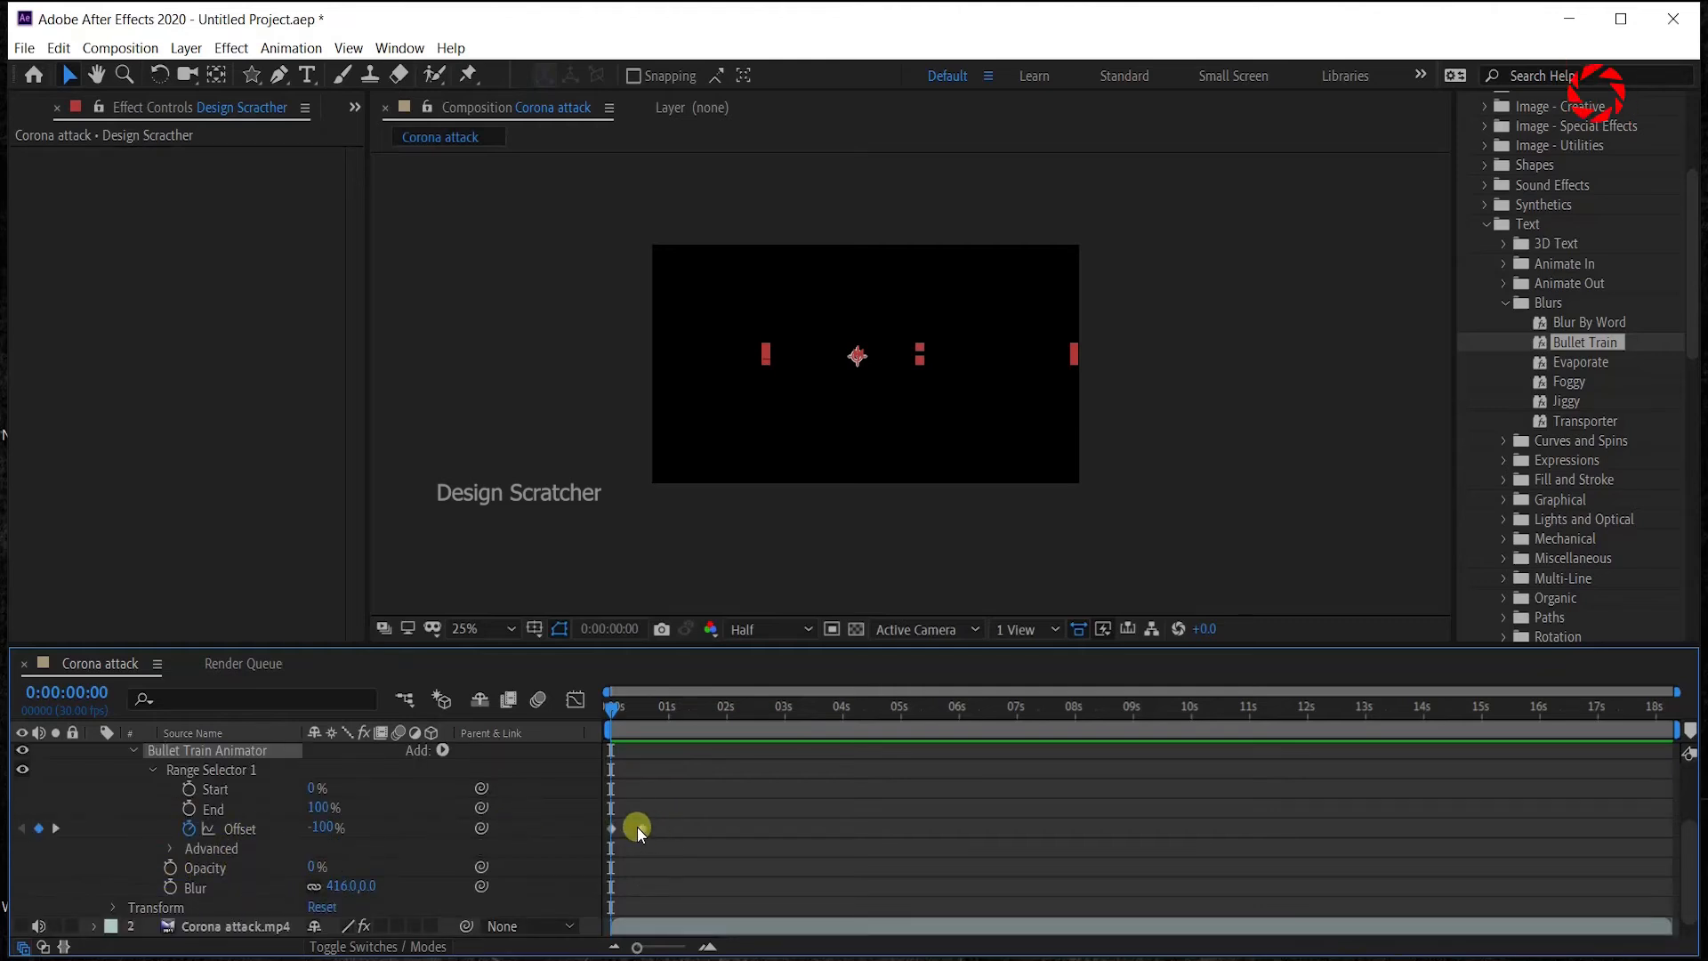
left_click_drag(640, 828, 719, 825)
key("space")
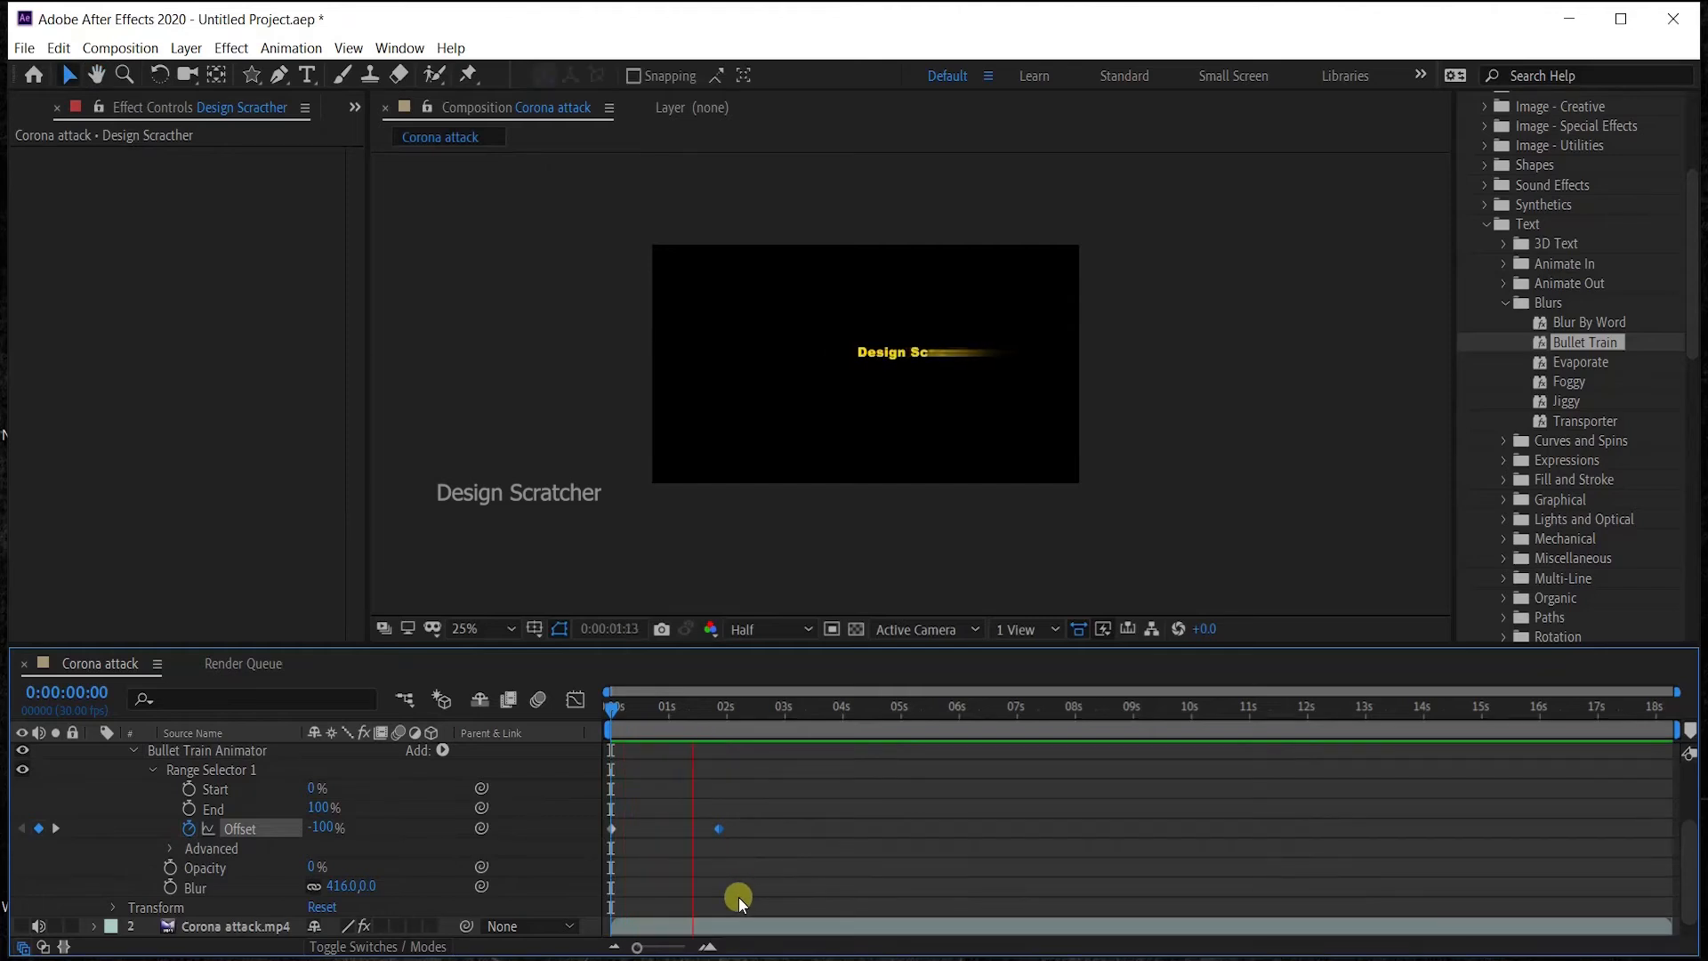
key("space")
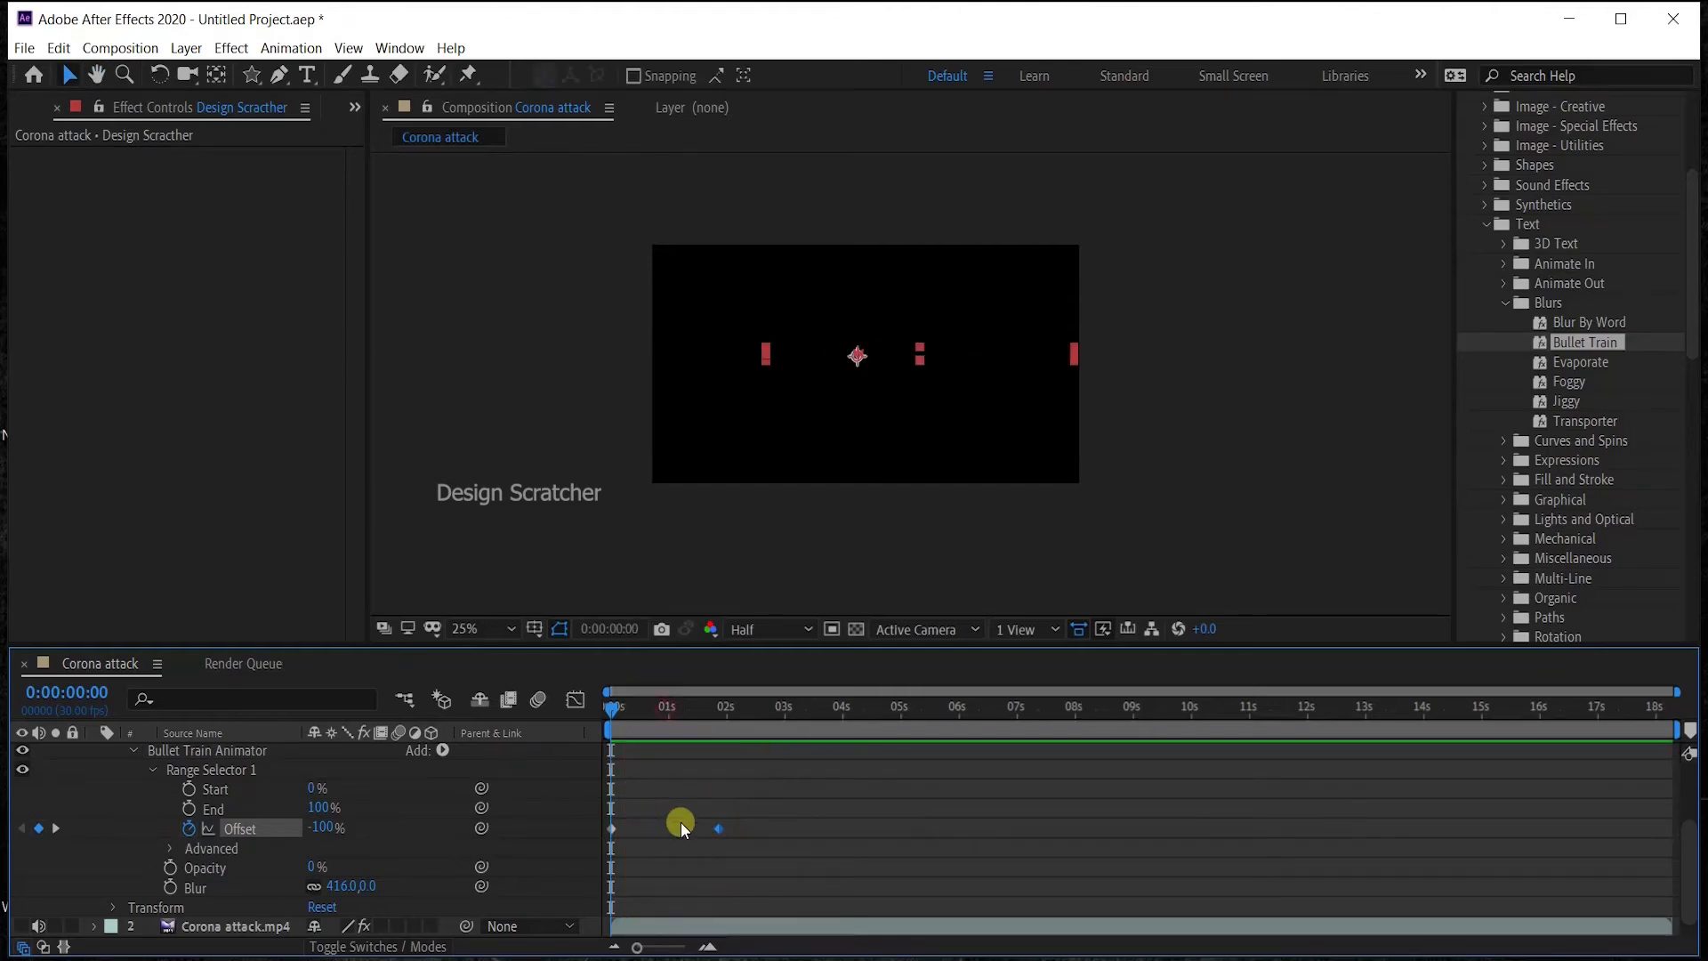
Move the second Offset keyframe close to the first, at about 0.3 s, and apply Easy Ease to both keyframes.
left_click_drag(715, 829, 567, 781)
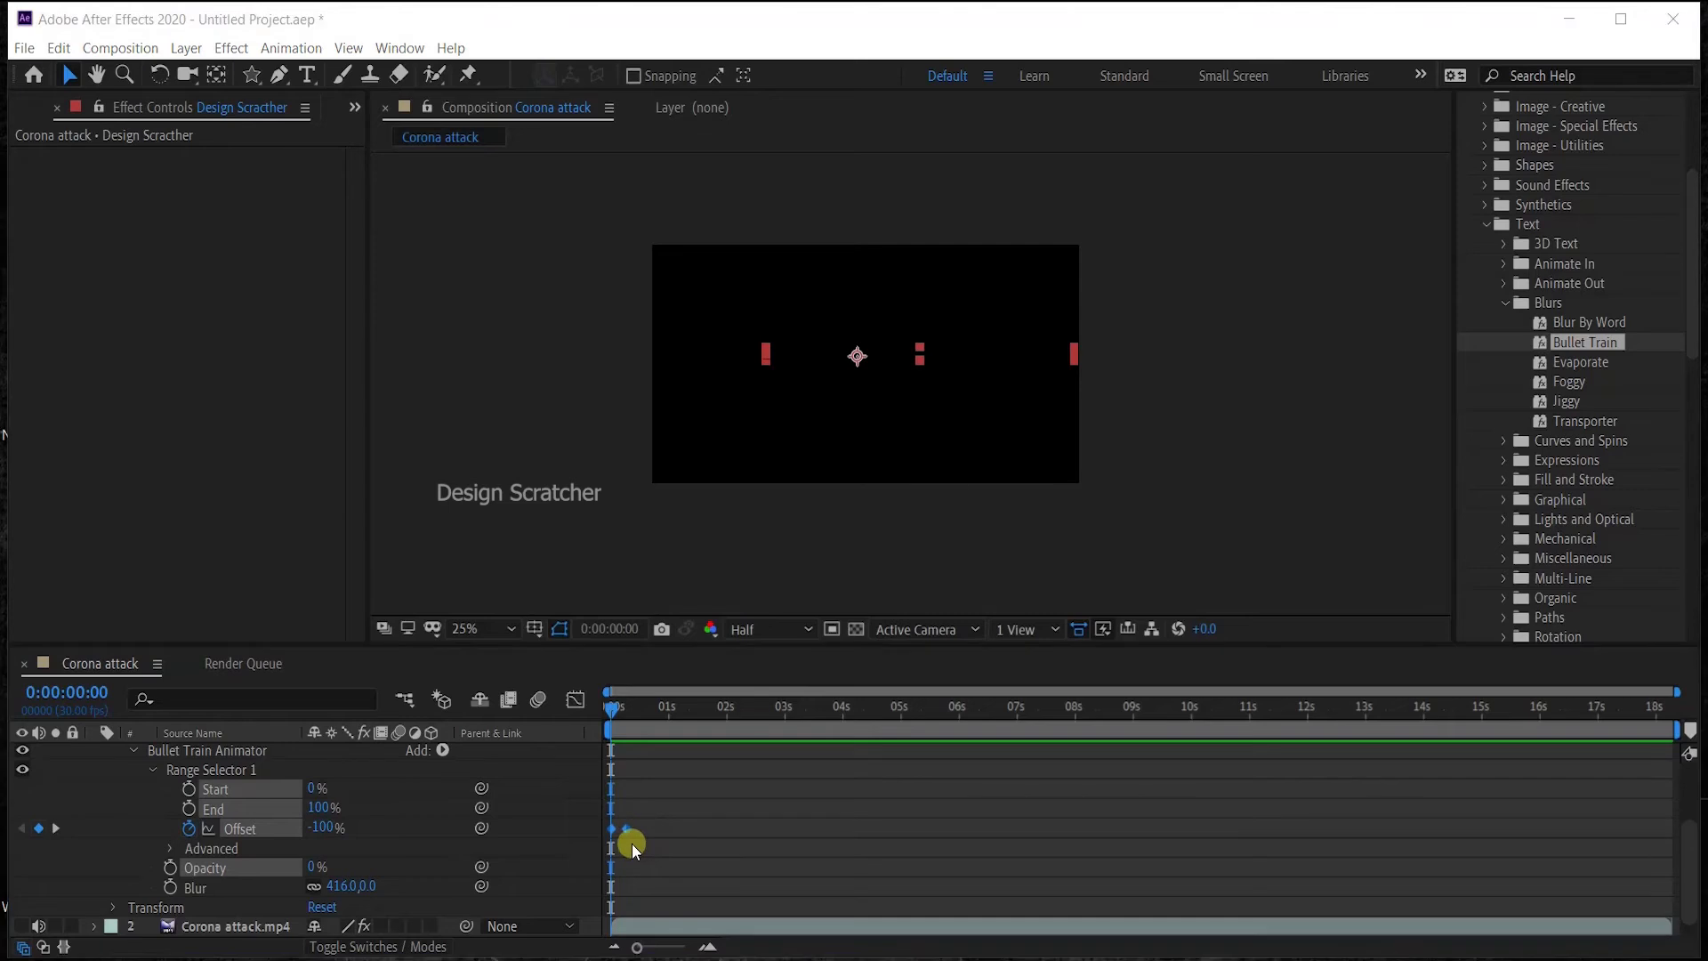
key("super")
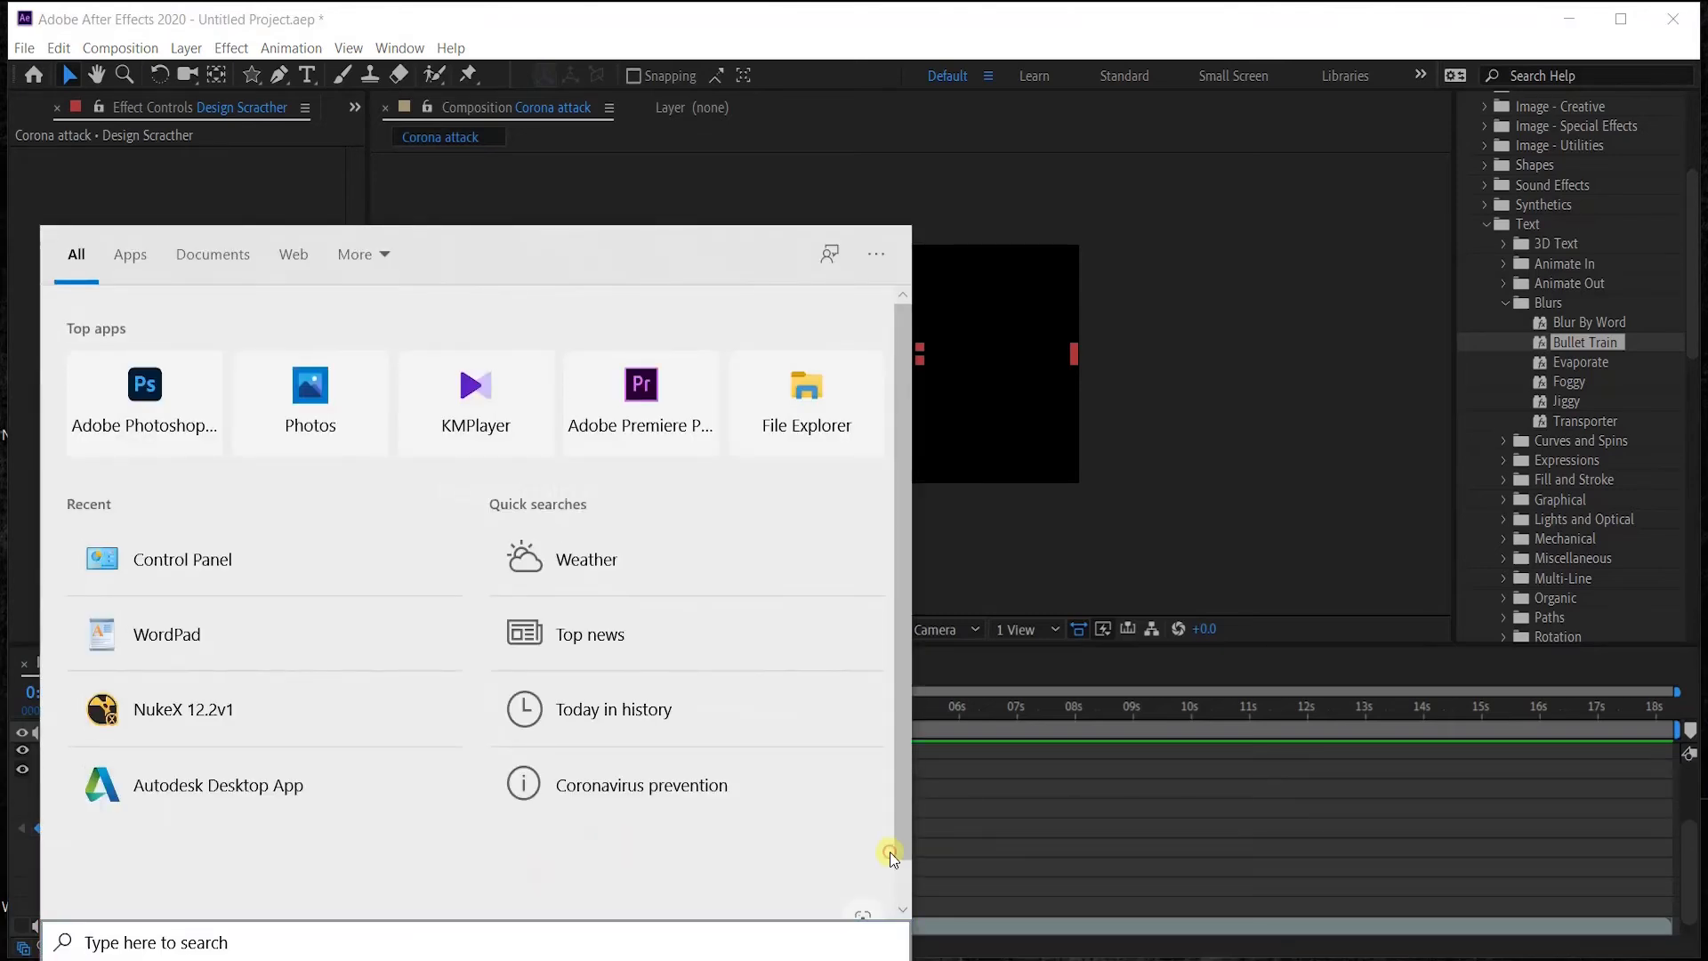
key("Escape")
left_click_drag(646, 829, 584, 824)
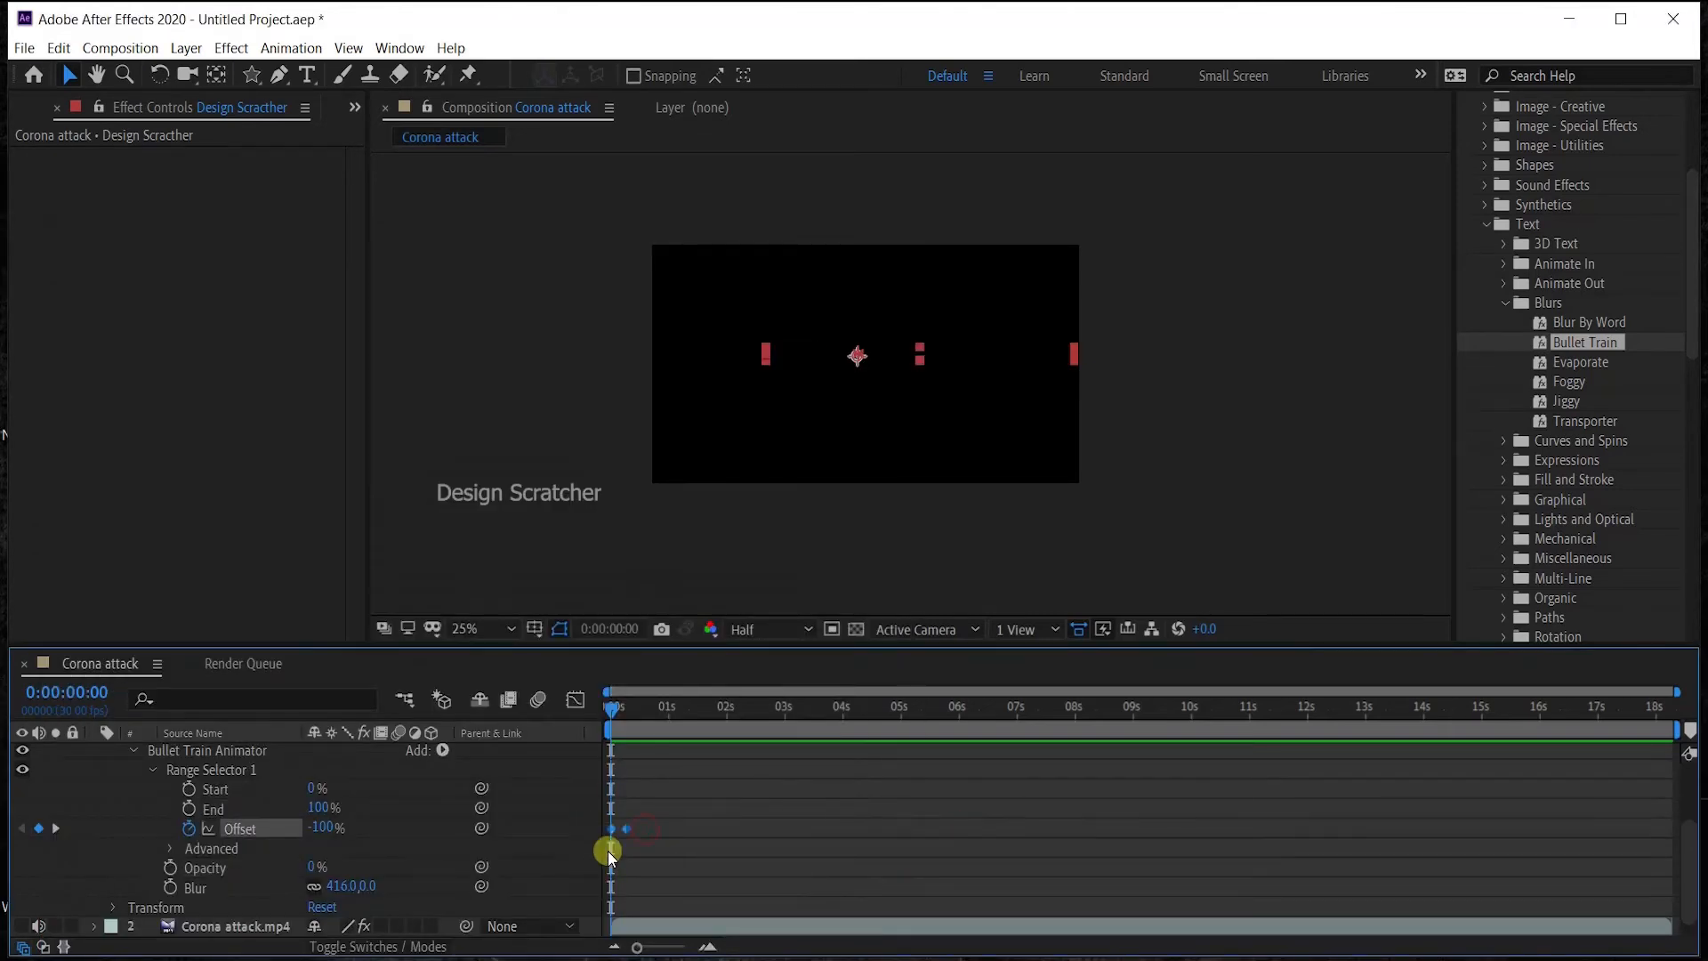
key("F9")
right_click(627, 829)
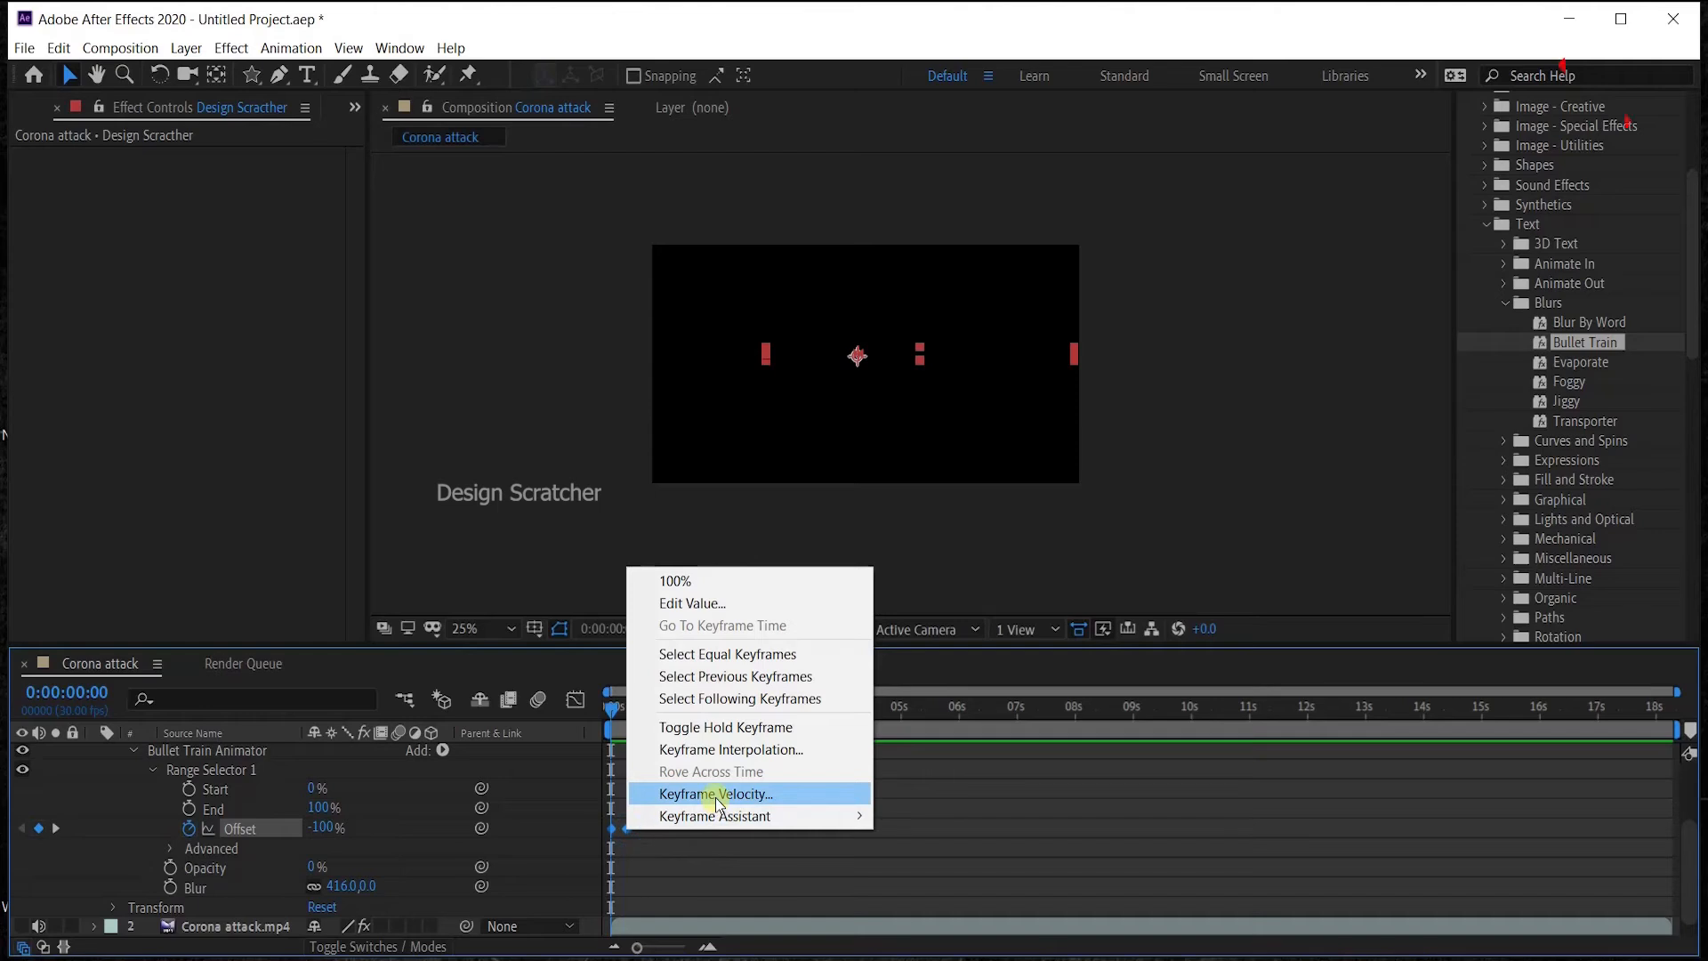
mouse_move(735, 813)
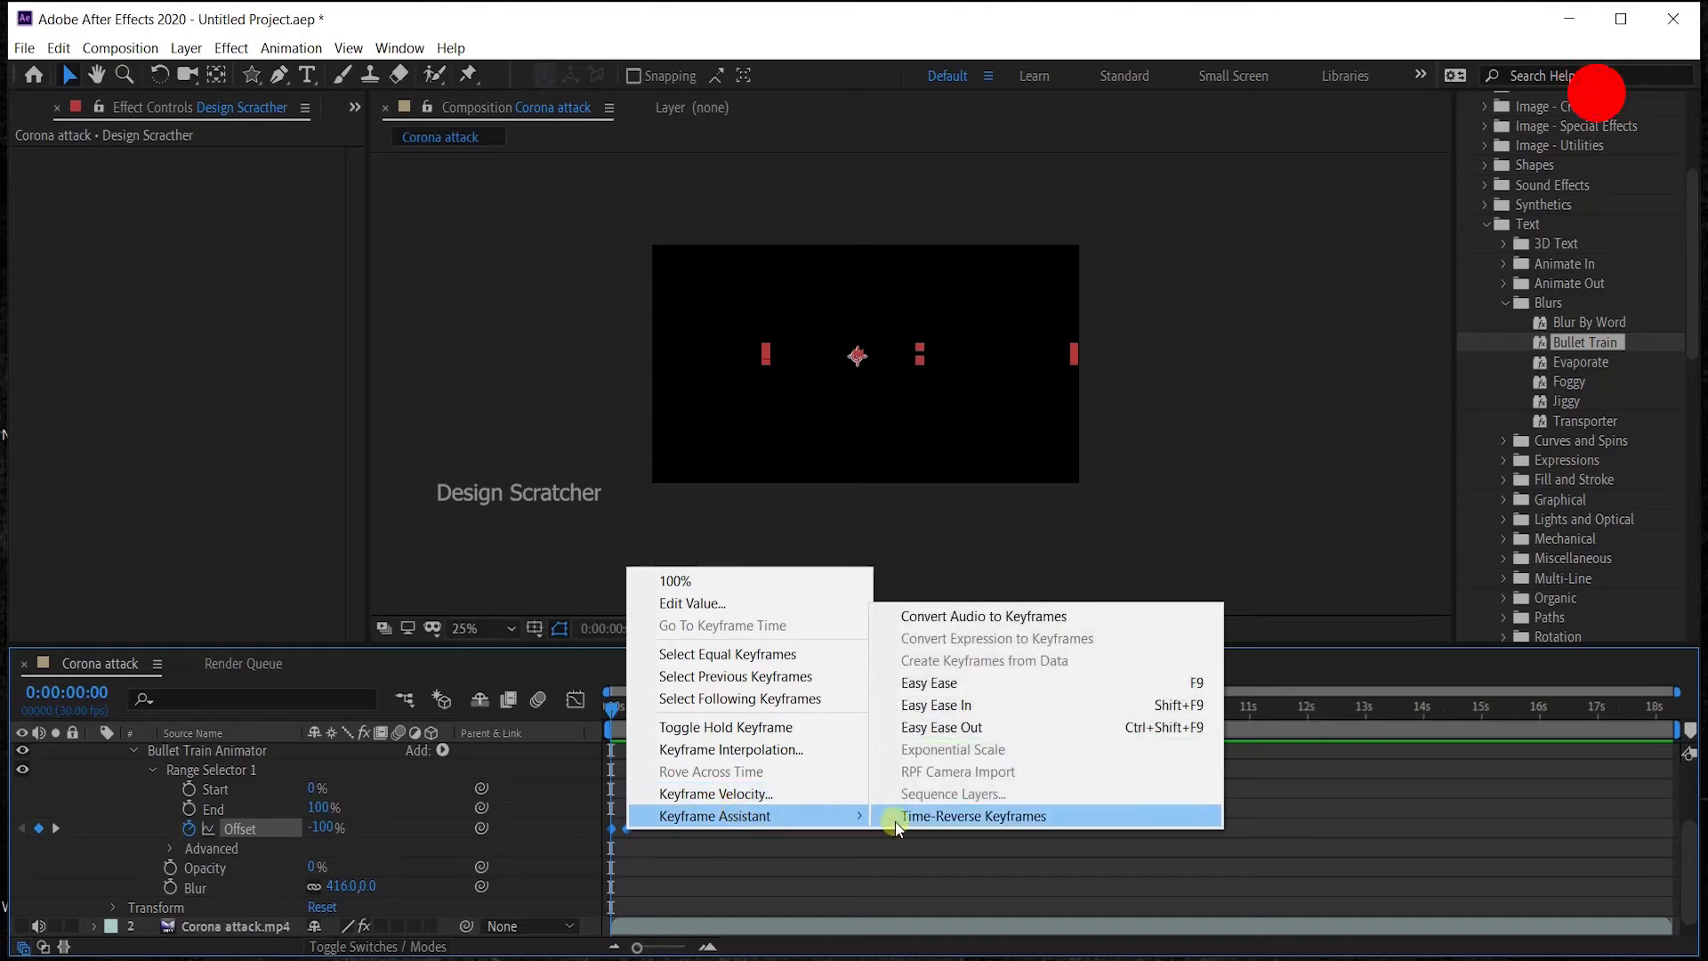
left_click(1201, 691)
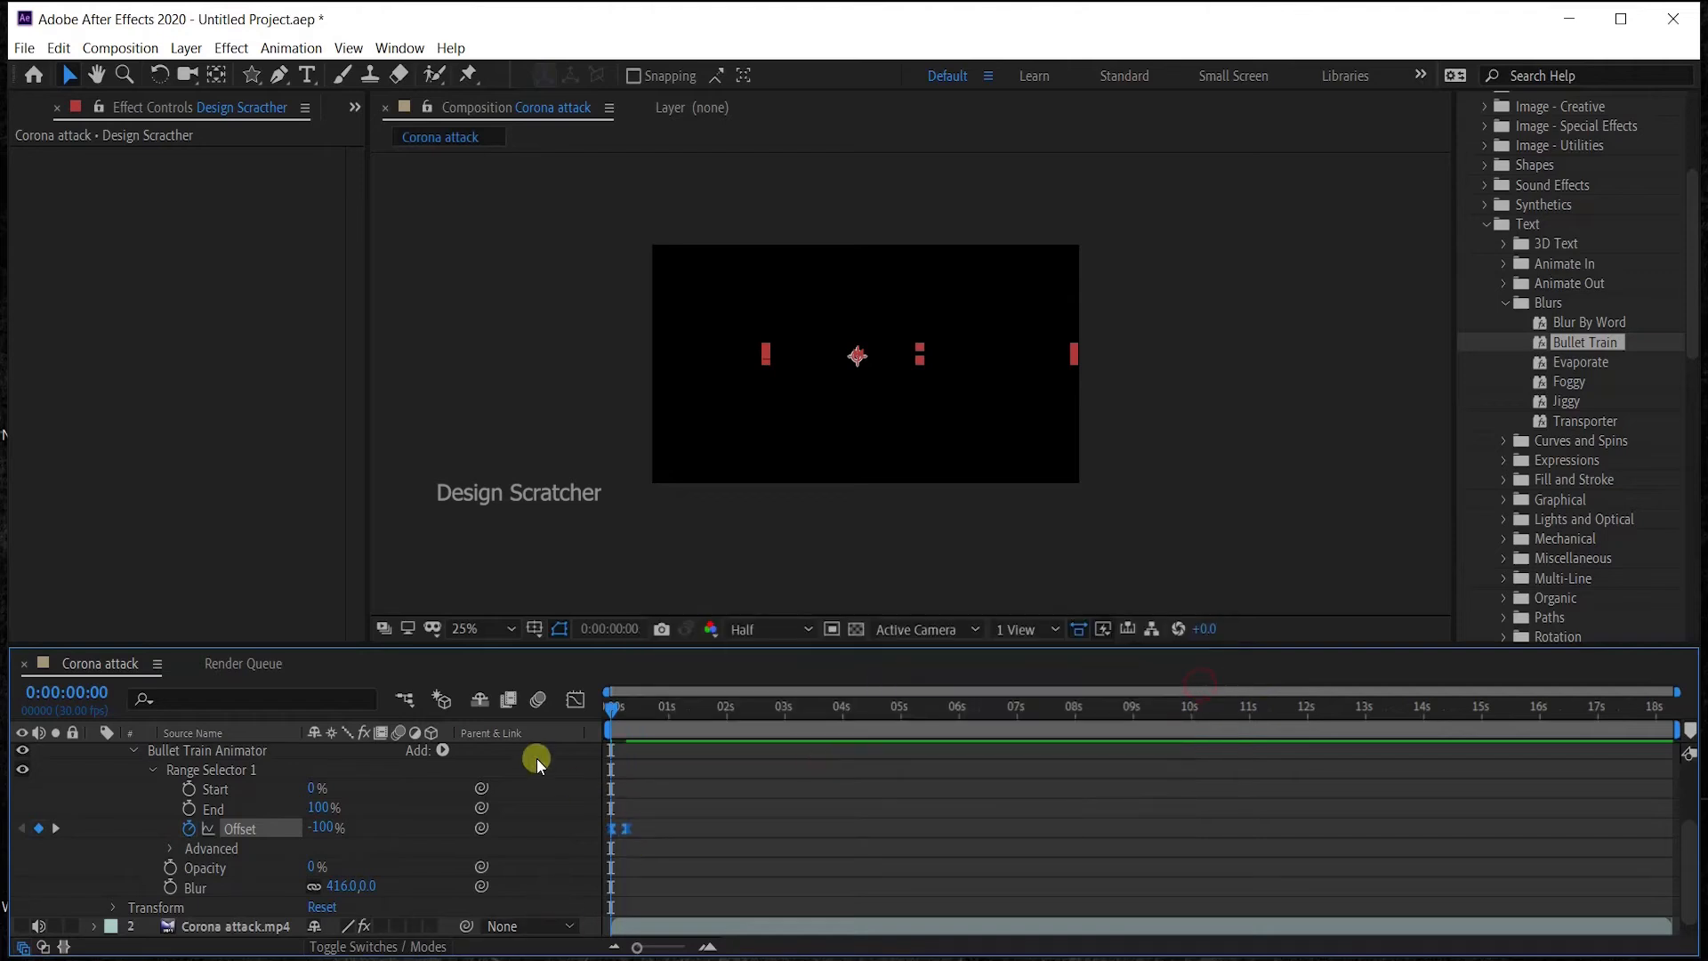
Stretch the last Offset keyframe to about 4.3 s in the Graph Editor and preview the text animation from the start.
left_click_drag(660, 862, 577, 808)
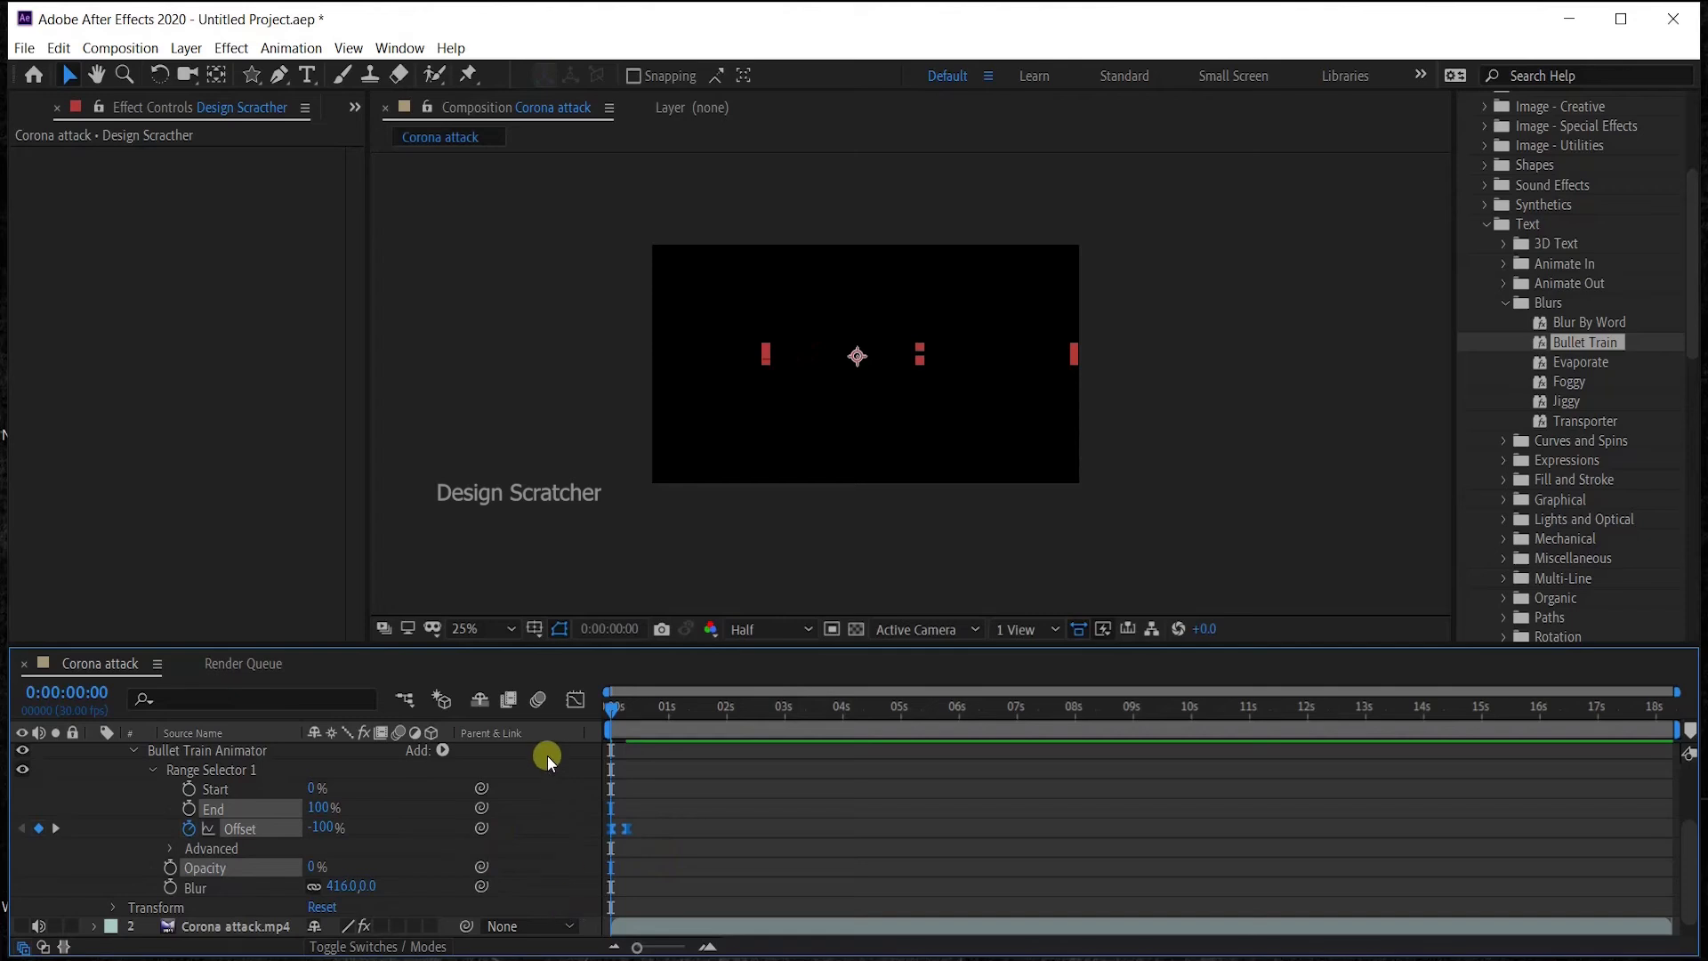
left_click(575, 699)
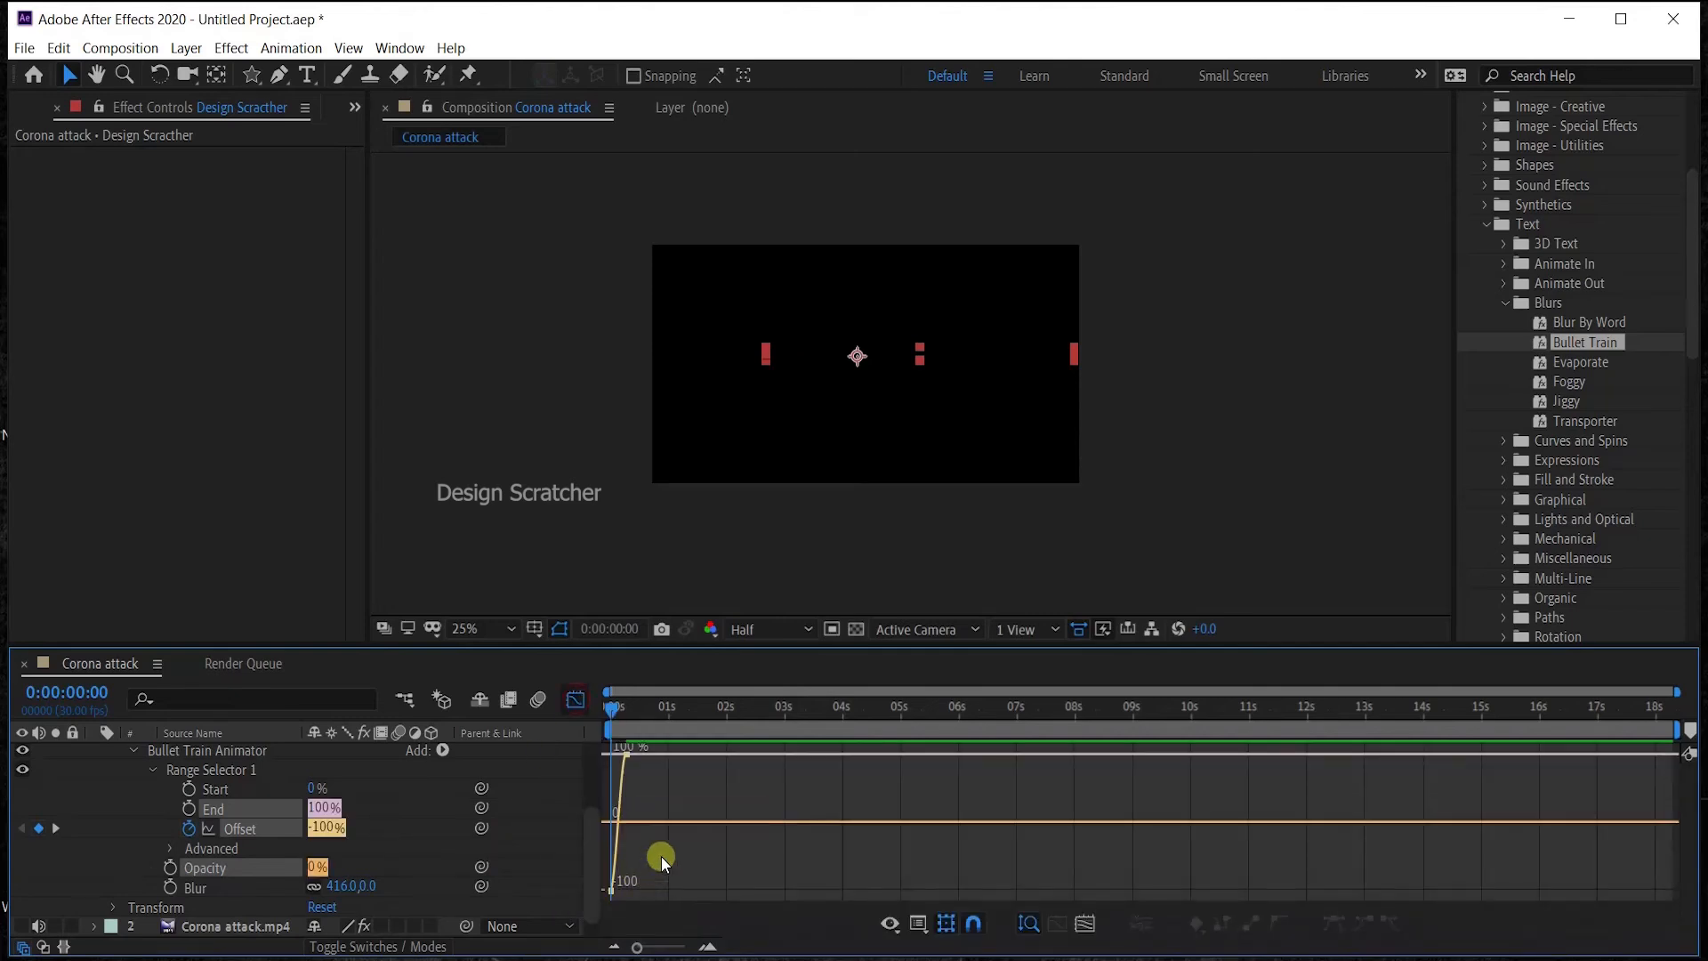
left_click_drag(626, 754, 861, 755)
left_click(575, 700)
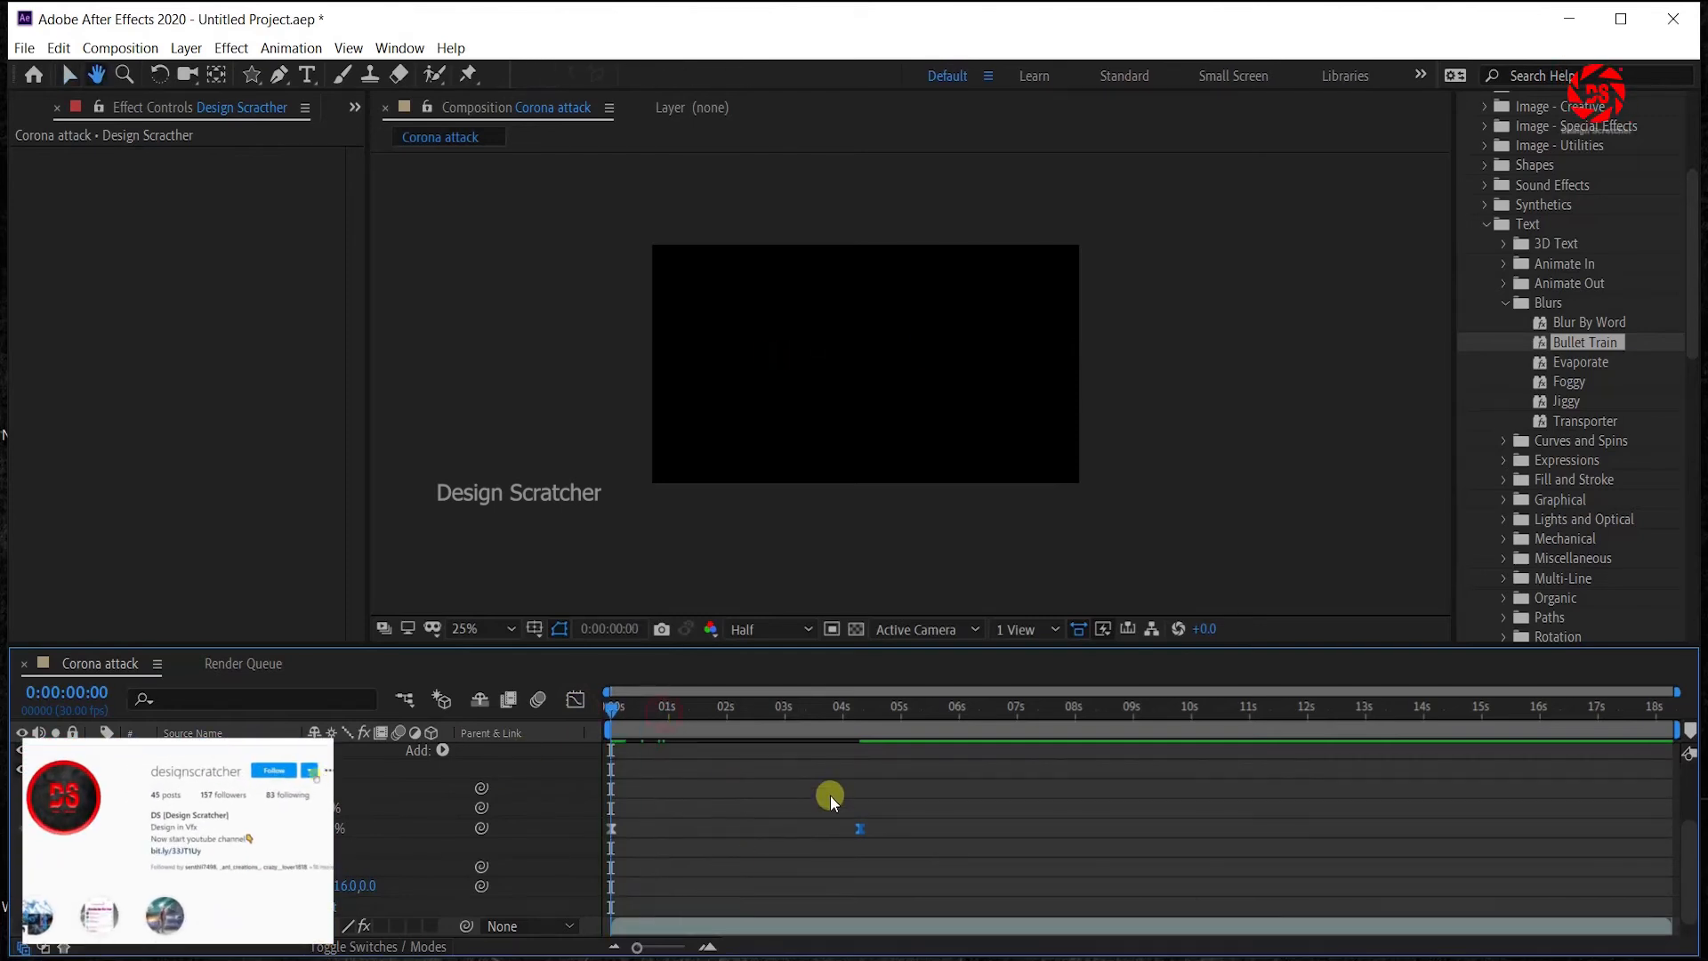
key("space")
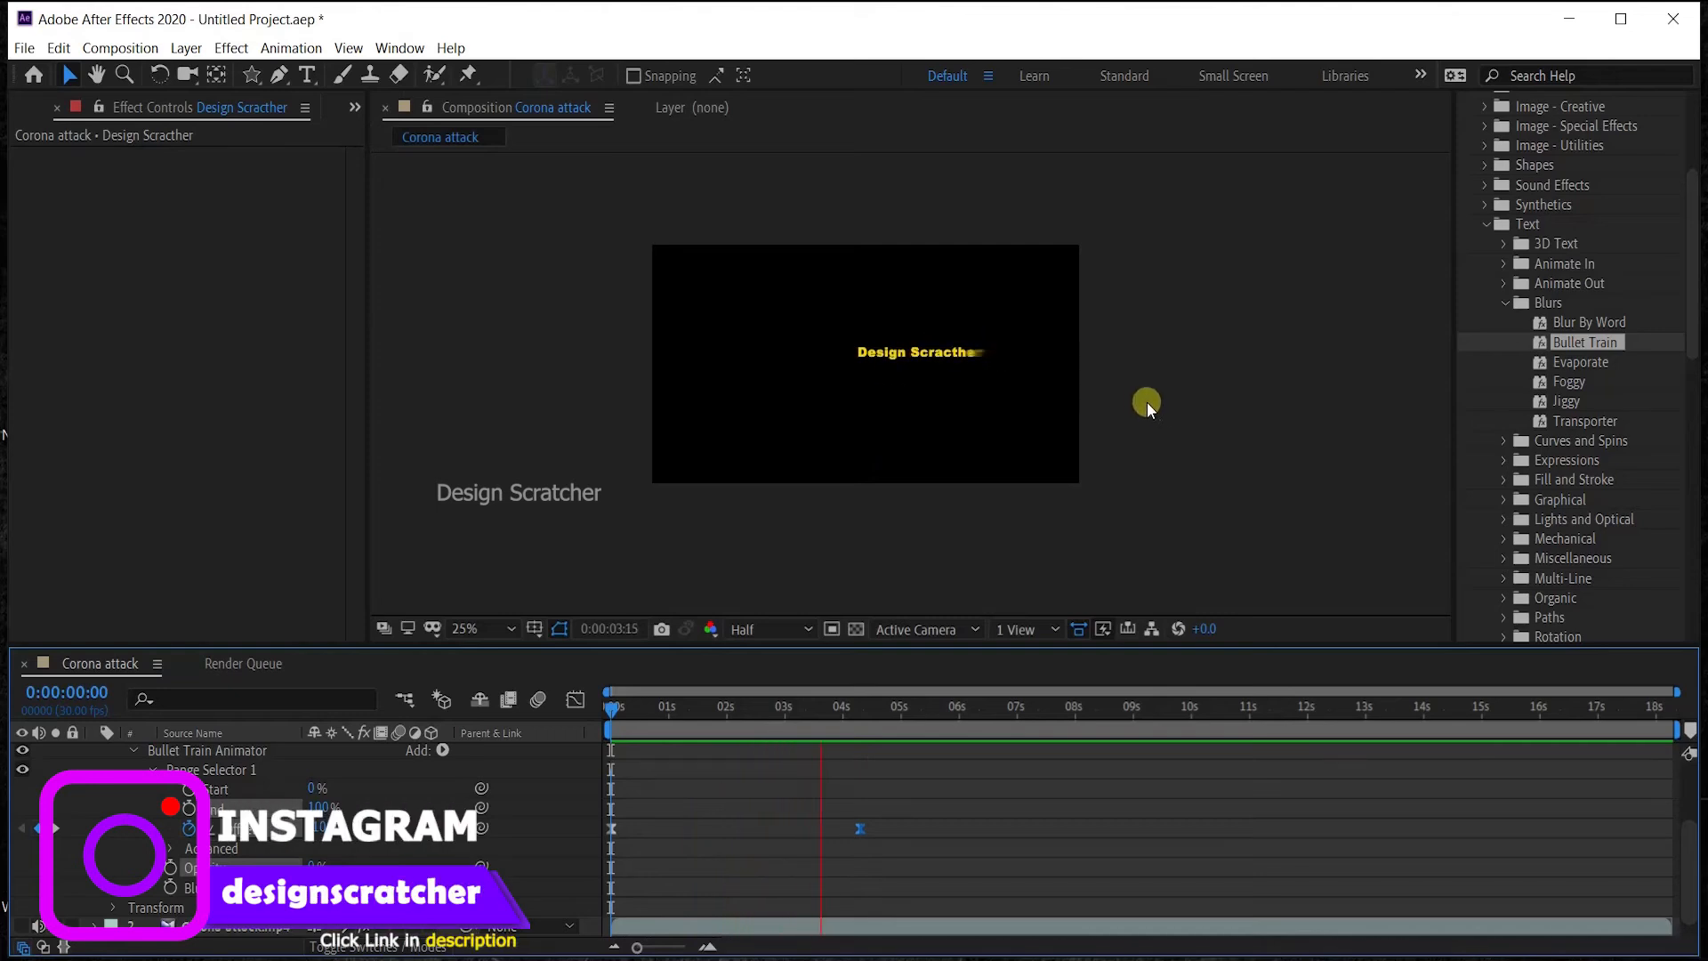
left_click_drag(836, 715, 647, 733)
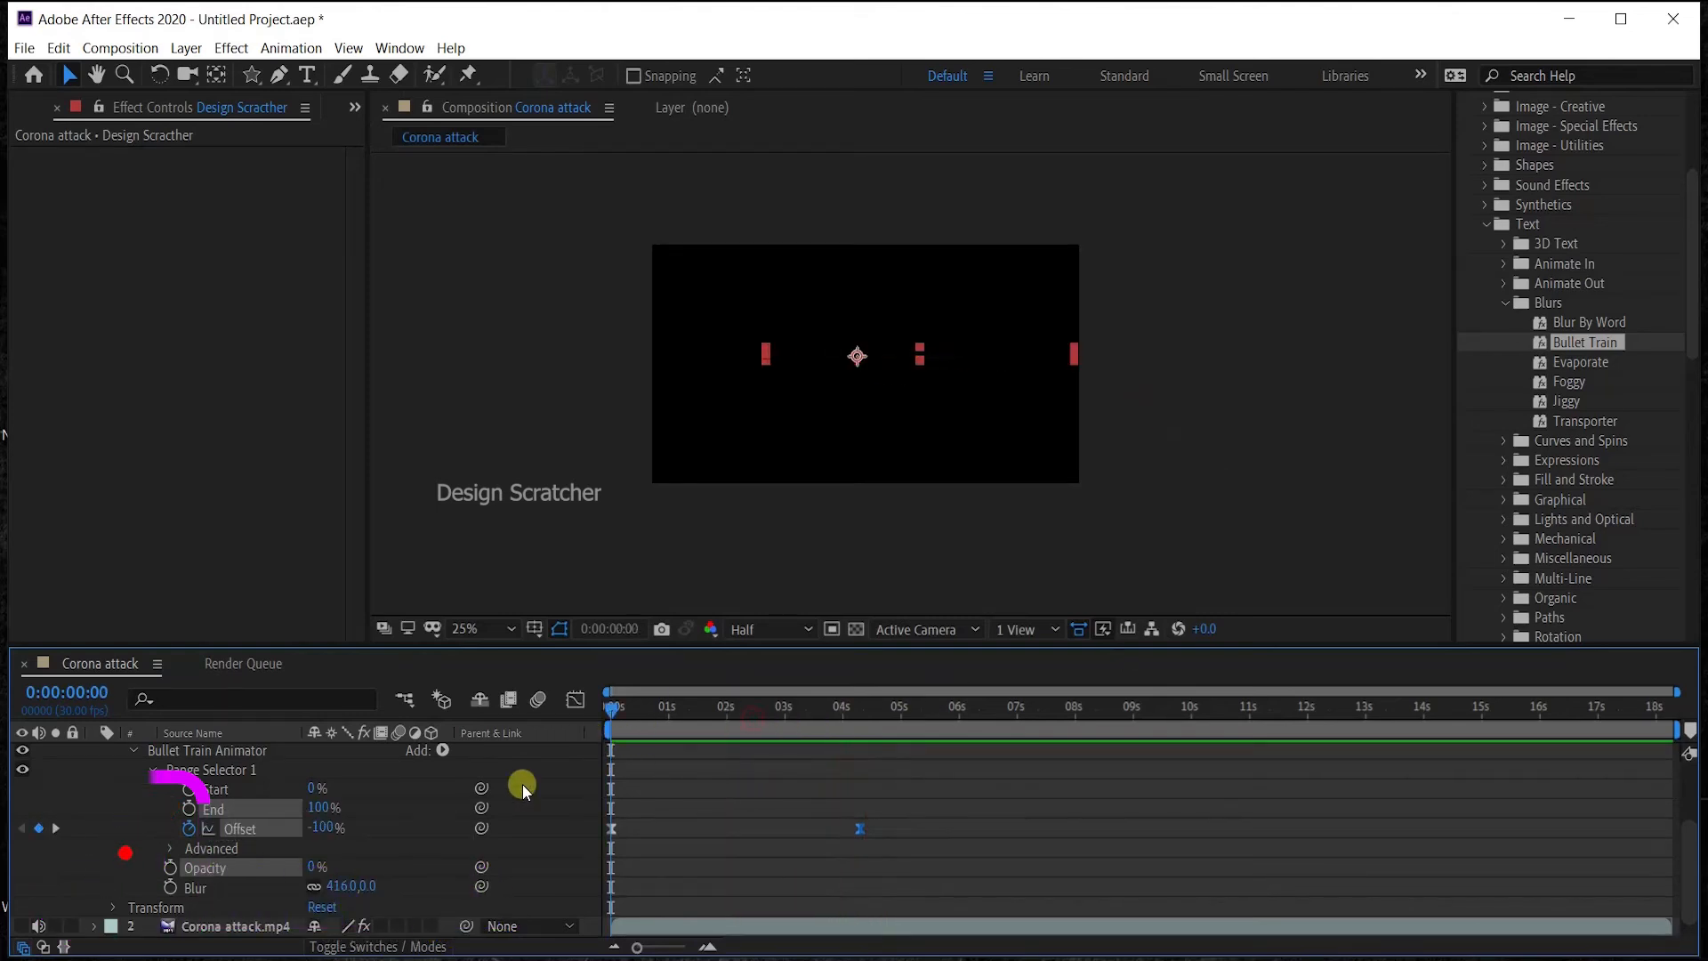
Undo the Offset keyframe edits and the Bullet Train preset on the text layer, and collapse the layer's properties.
key("ctrl+z")
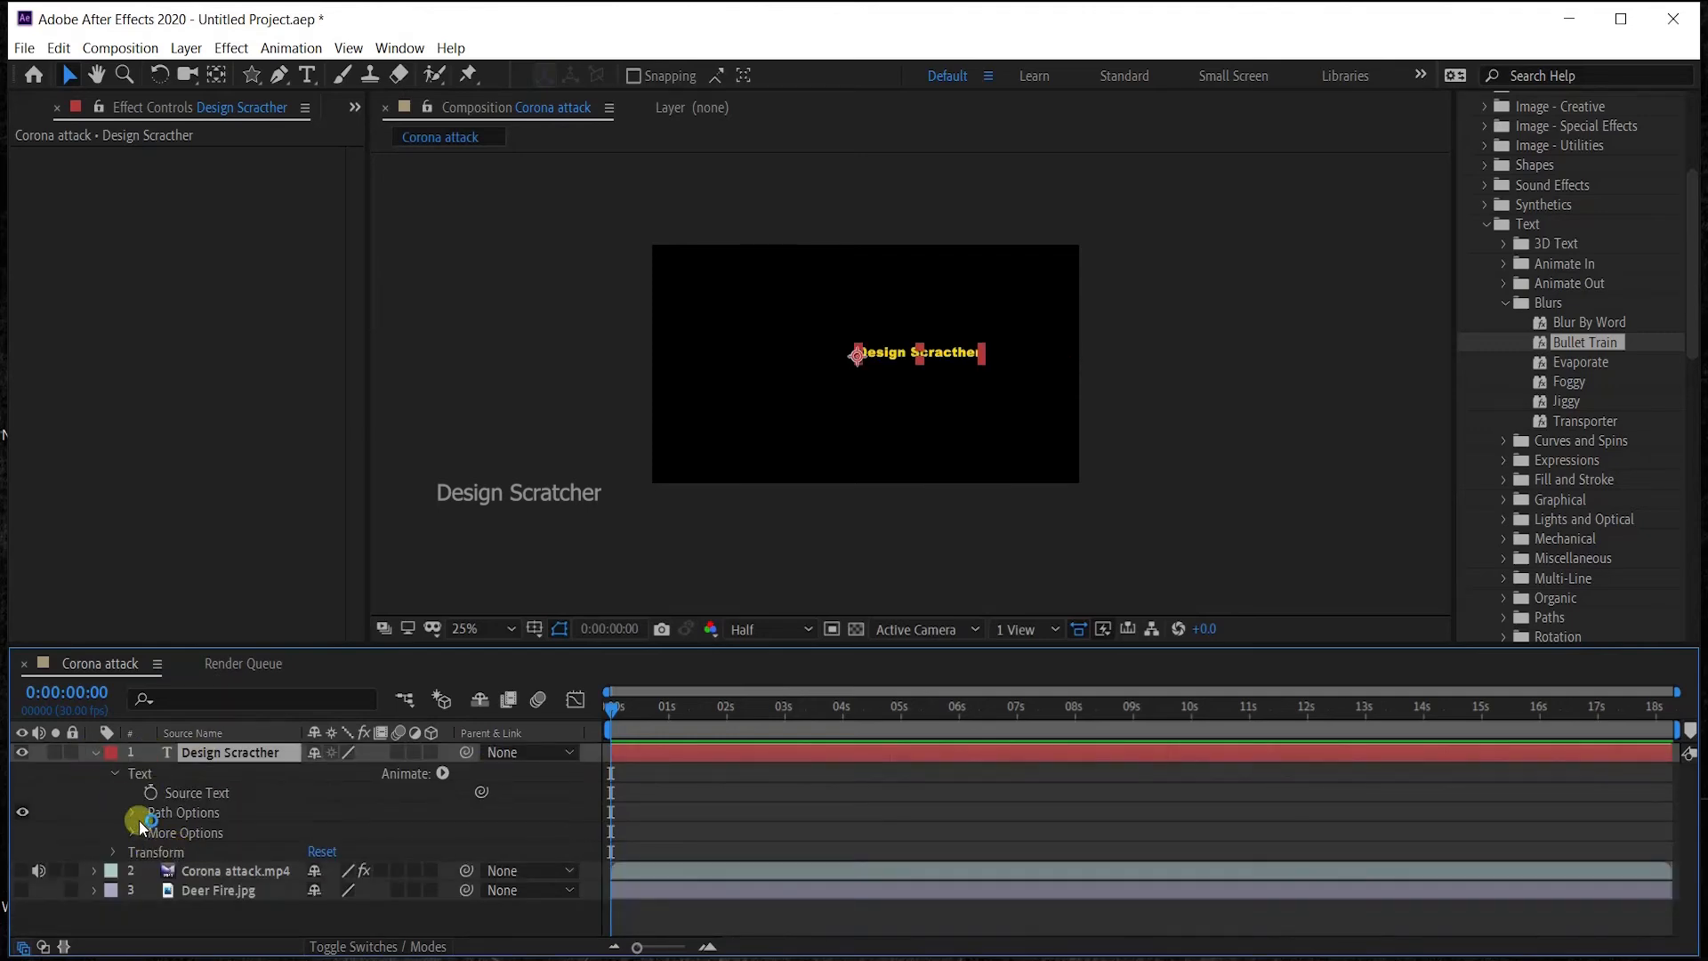
left_click(94, 752)
Show the Mode and TrkMat columns in the timeline and check the blending modes available for the text layer.
left_click(309, 947)
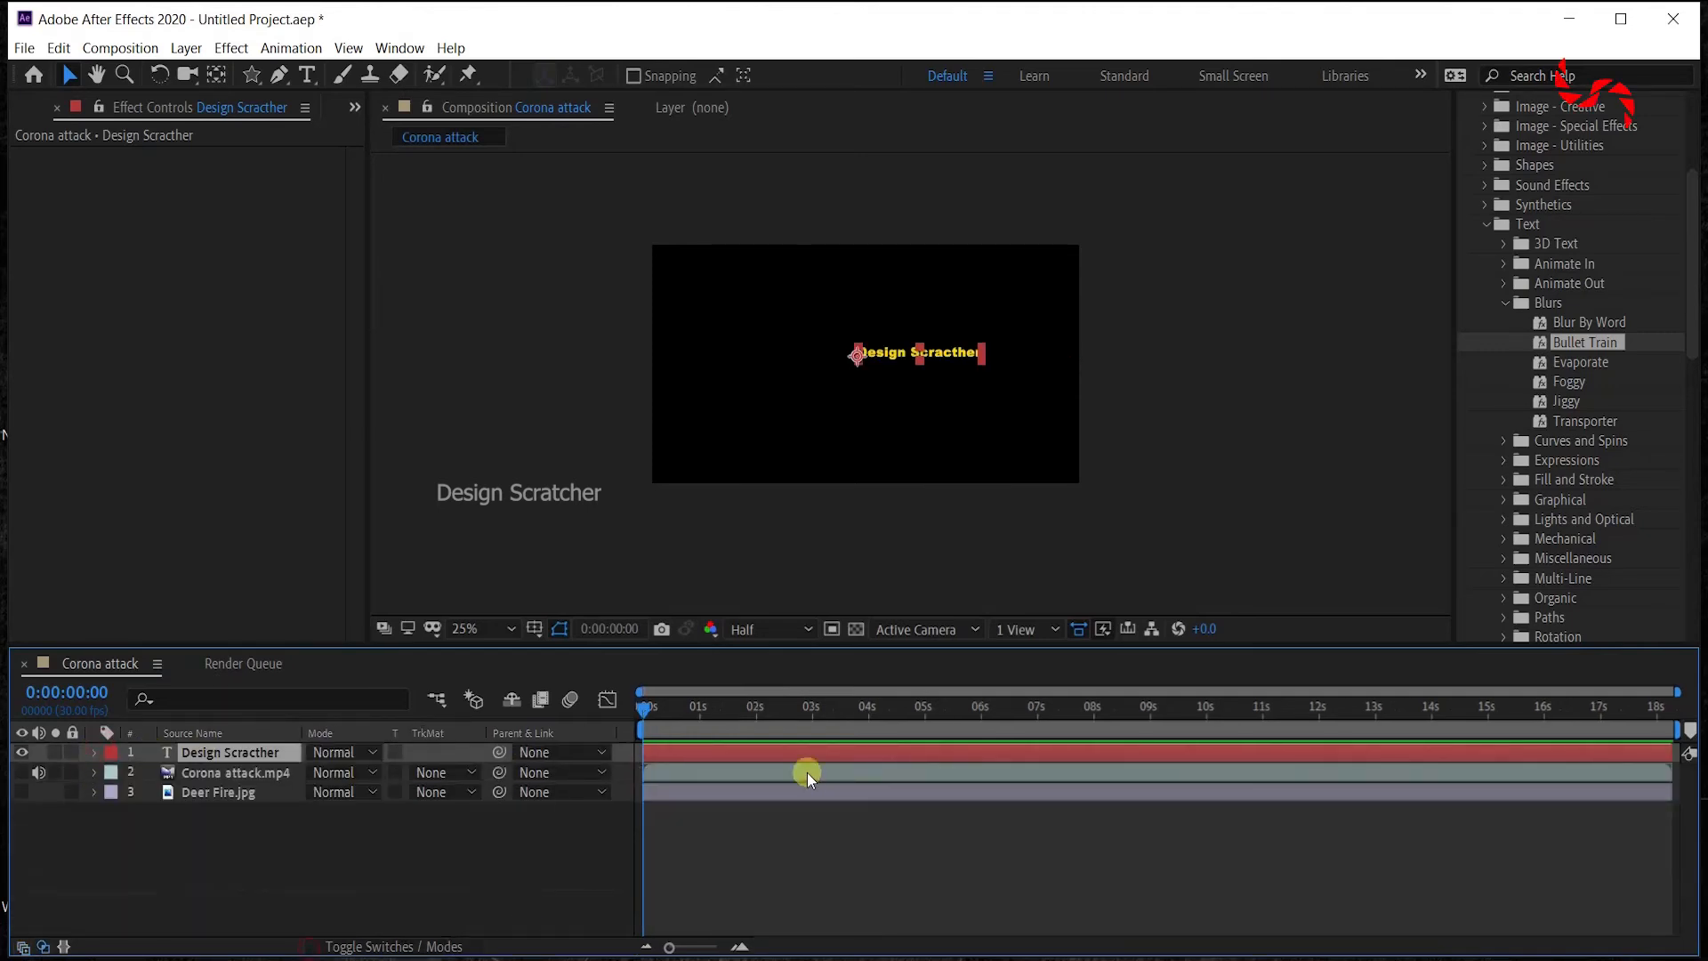
left_click(349, 755)
left_click(304, 872)
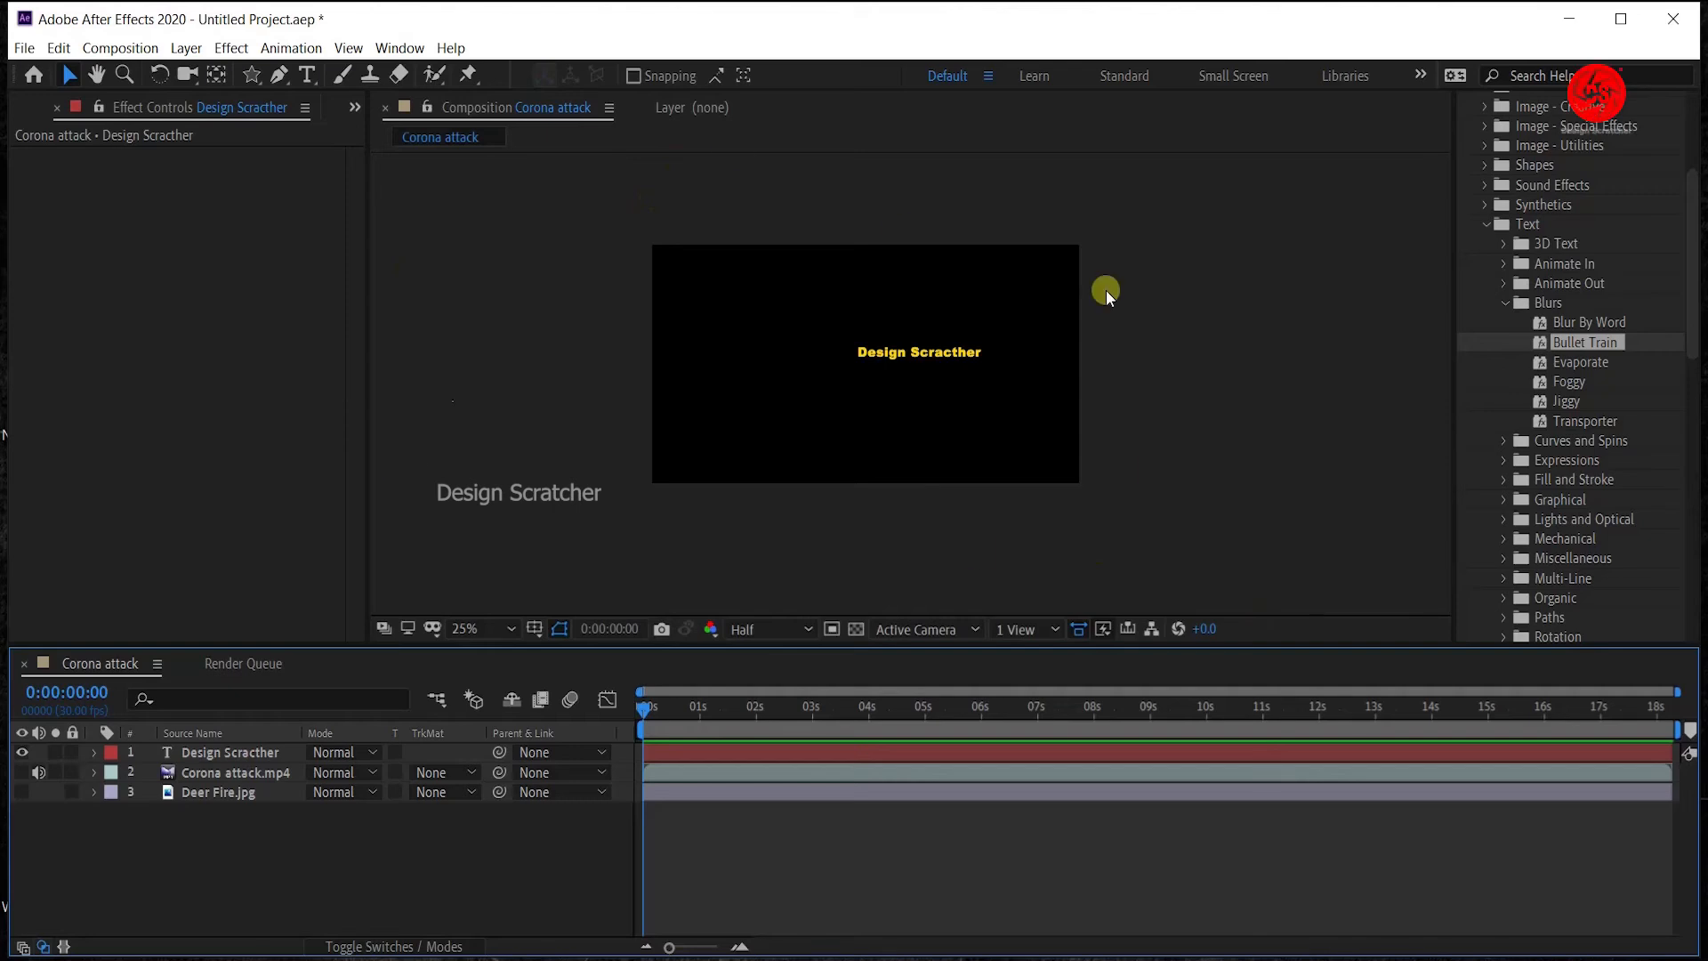
Try the 33.3% and 50% magnifications of the composition view and set it to Fit up to 100%.
left_click(484, 634)
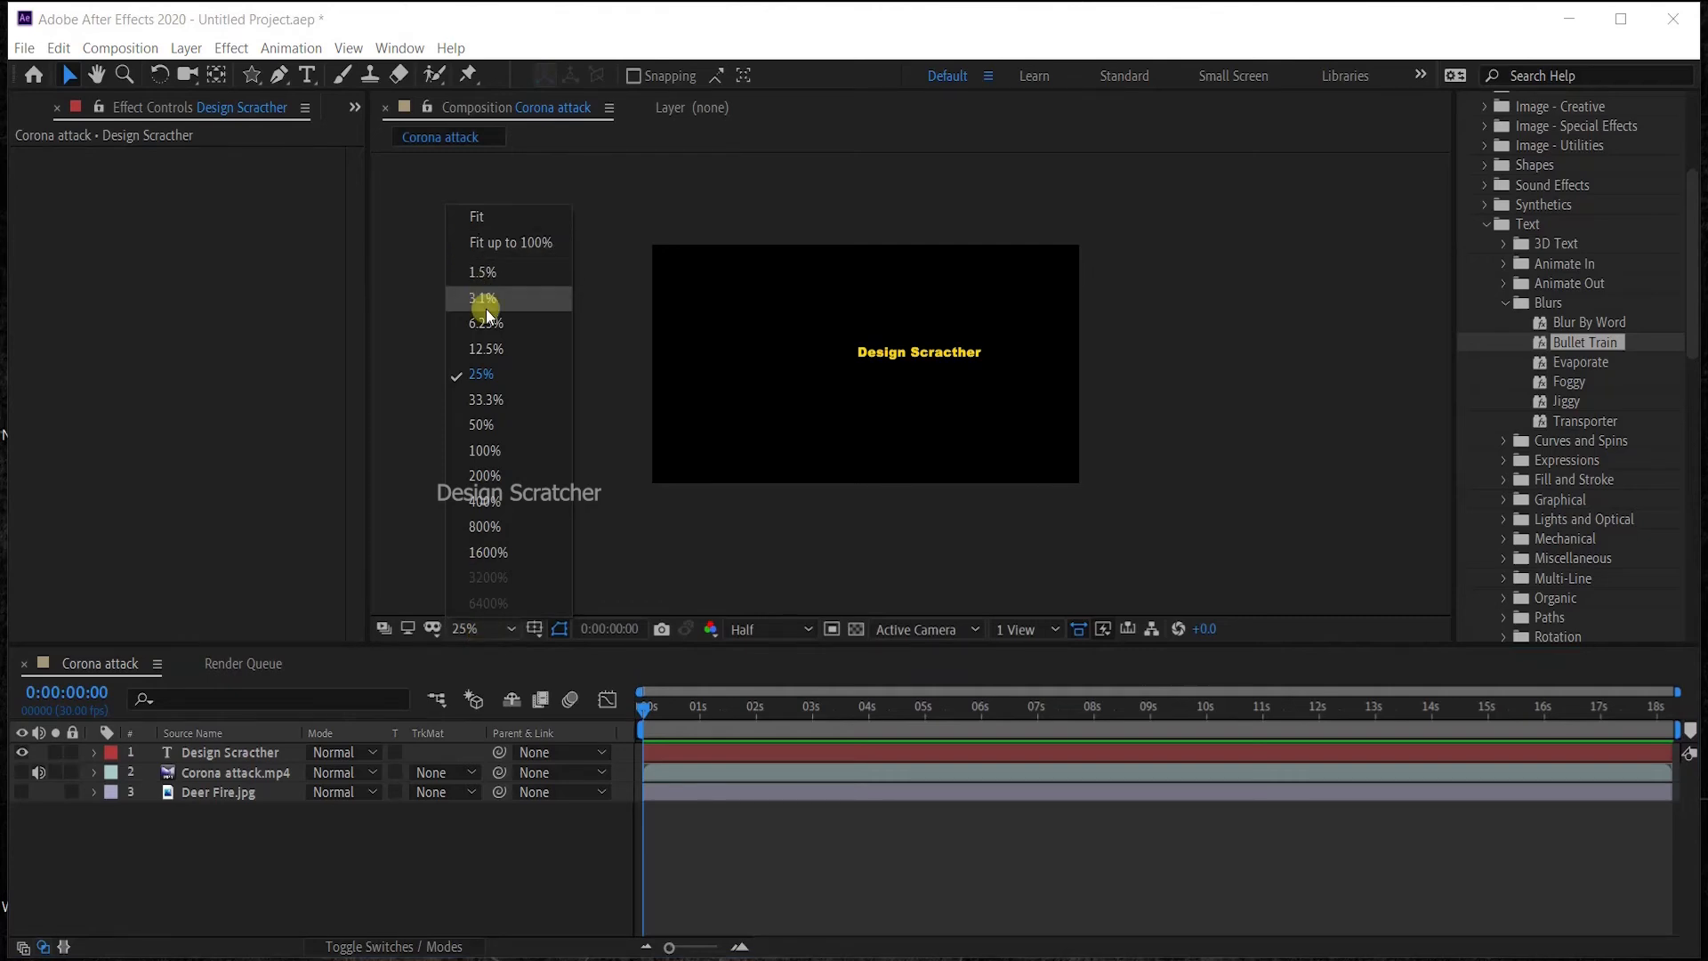
left_click(479, 400)
left_click(474, 632)
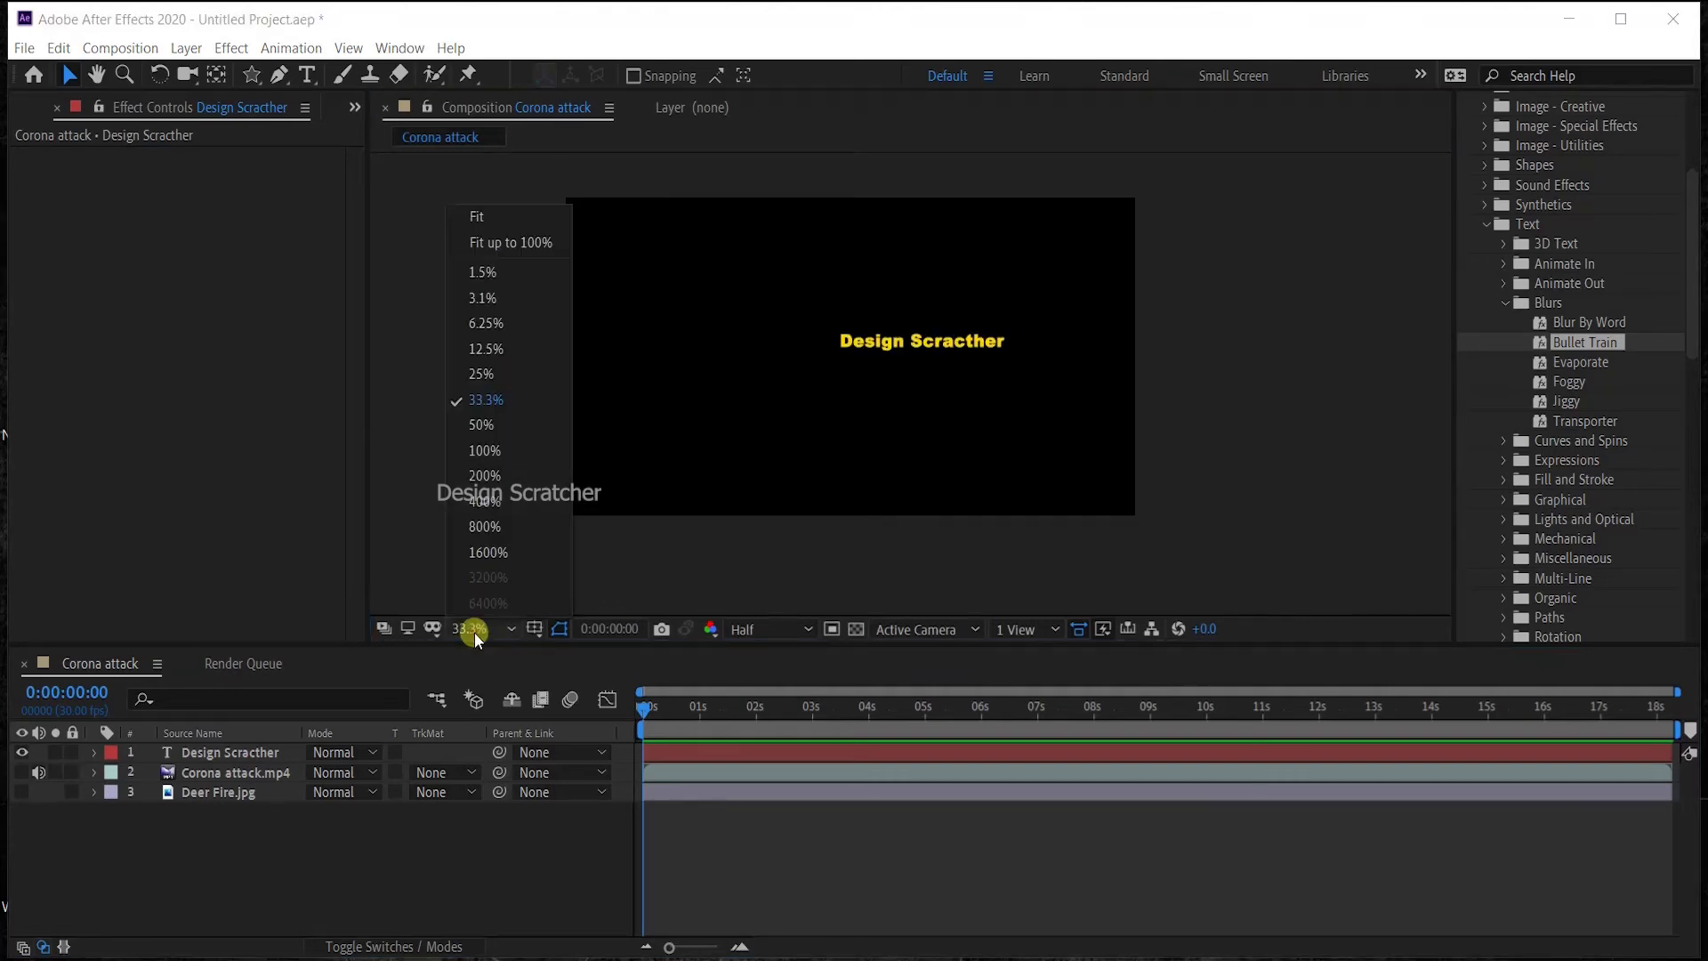
left_click(482, 436)
left_click(468, 628)
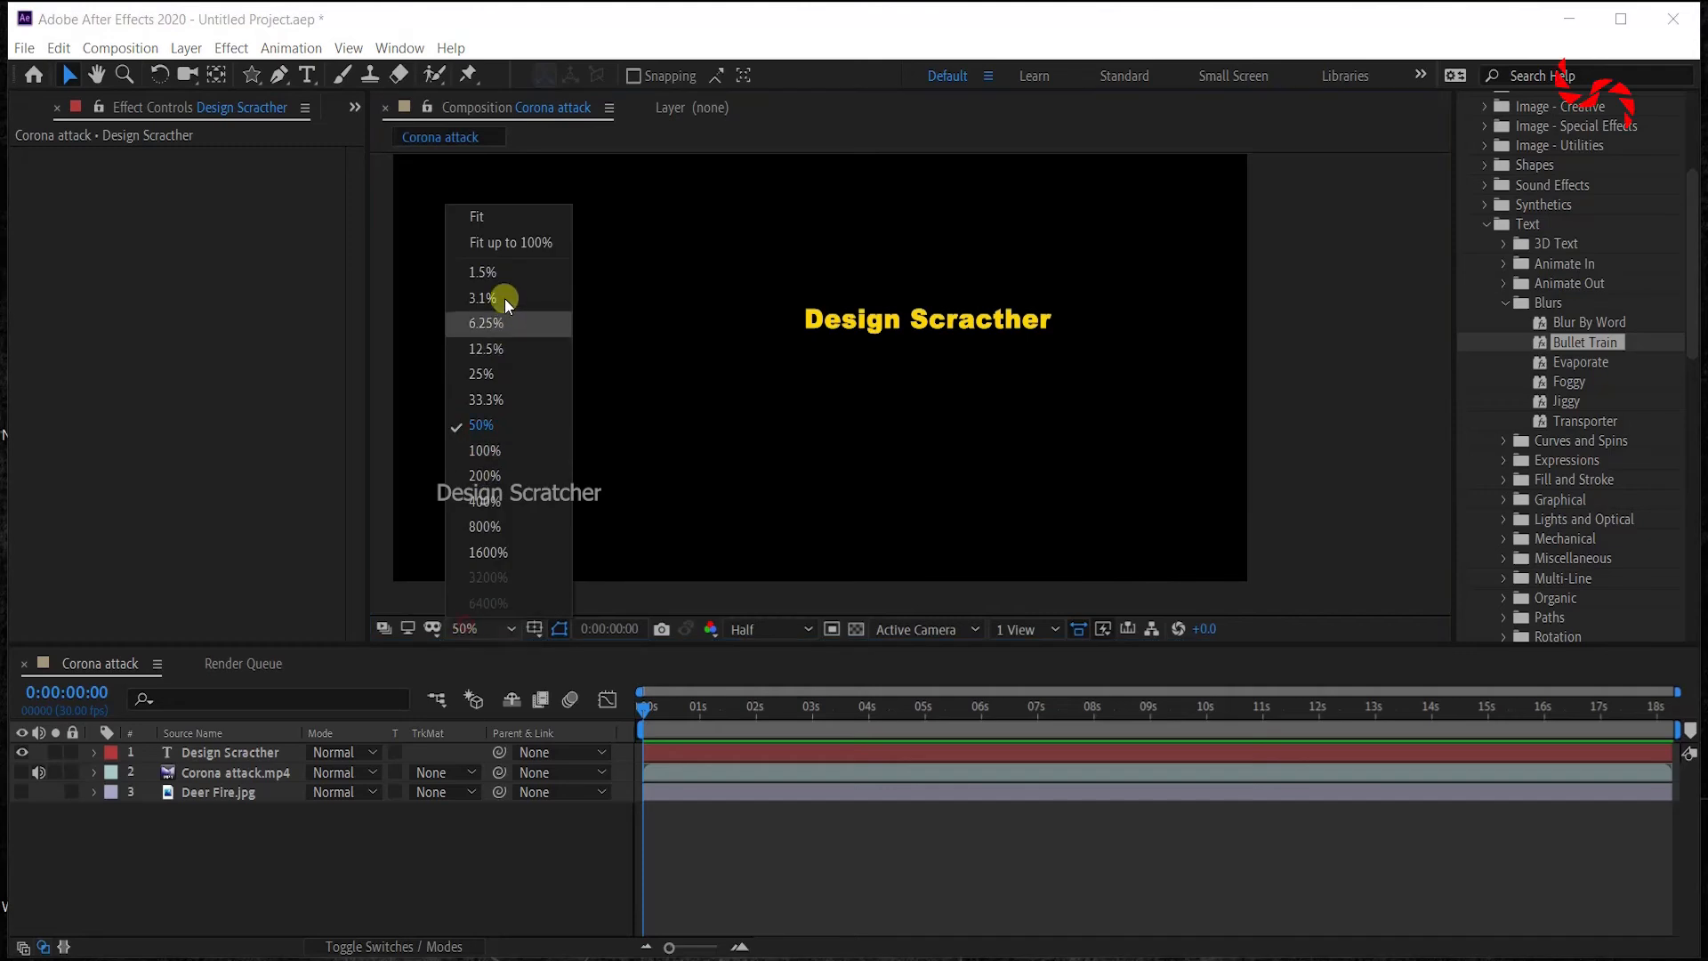
left_click(531, 242)
left_click(957, 356)
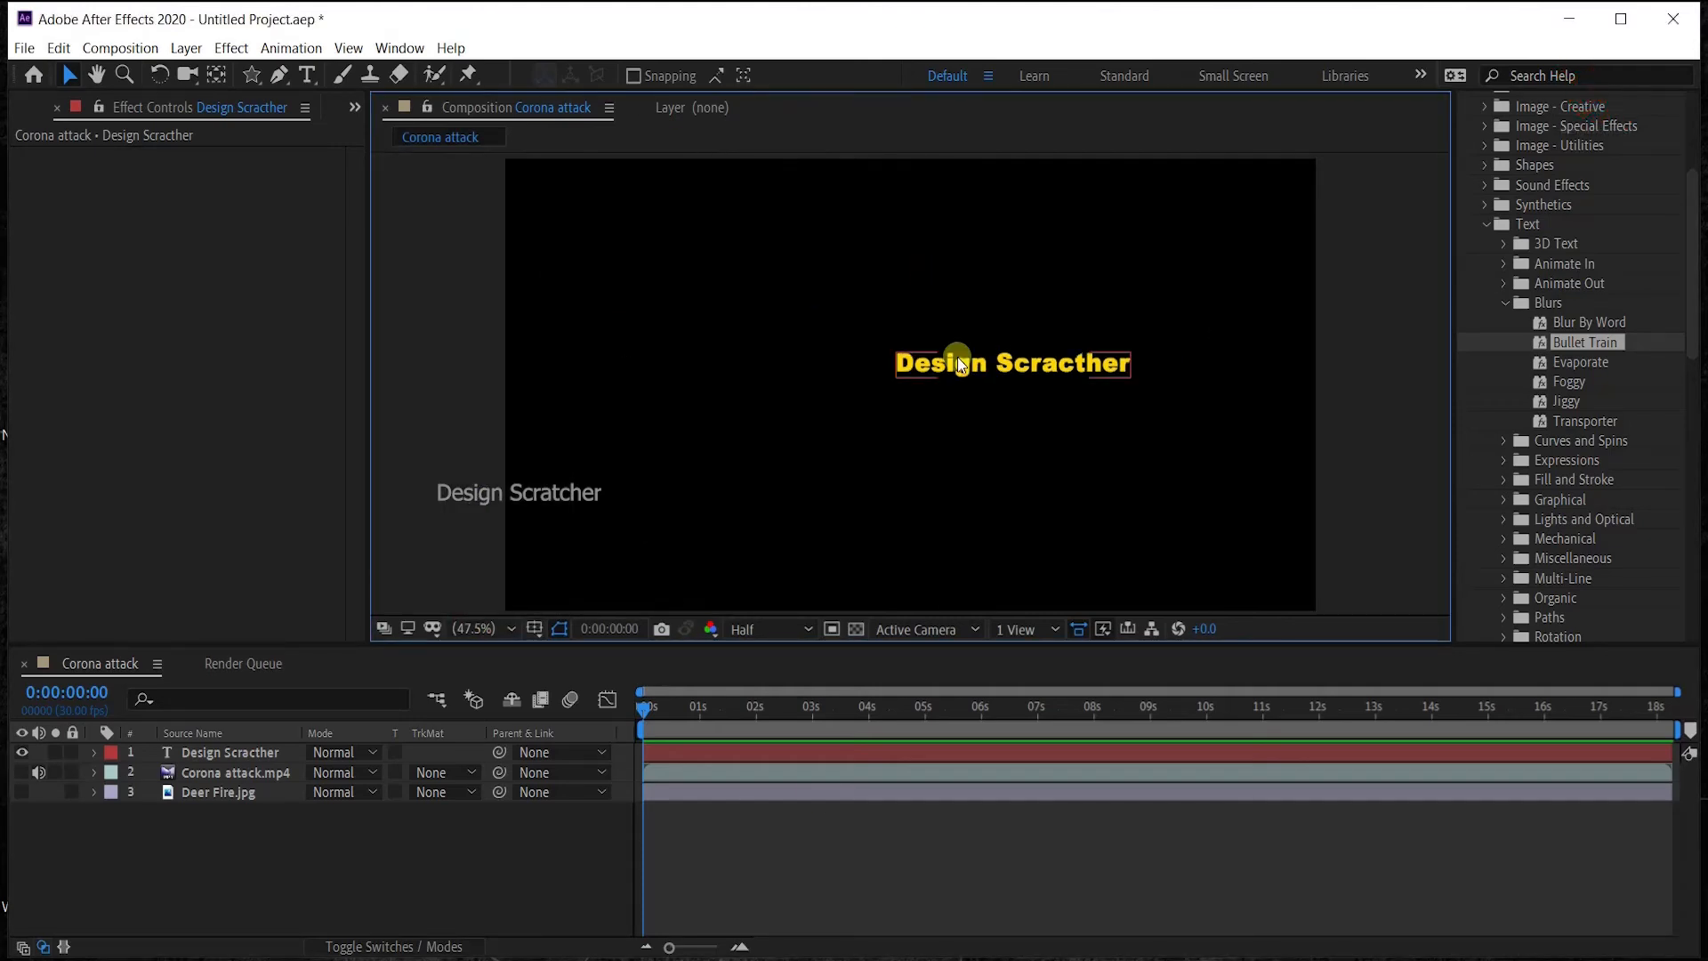
left_click(794, 185)
Check the Go to Time dialog and the list of preview resolutions without changing either.
left_click(598, 628)
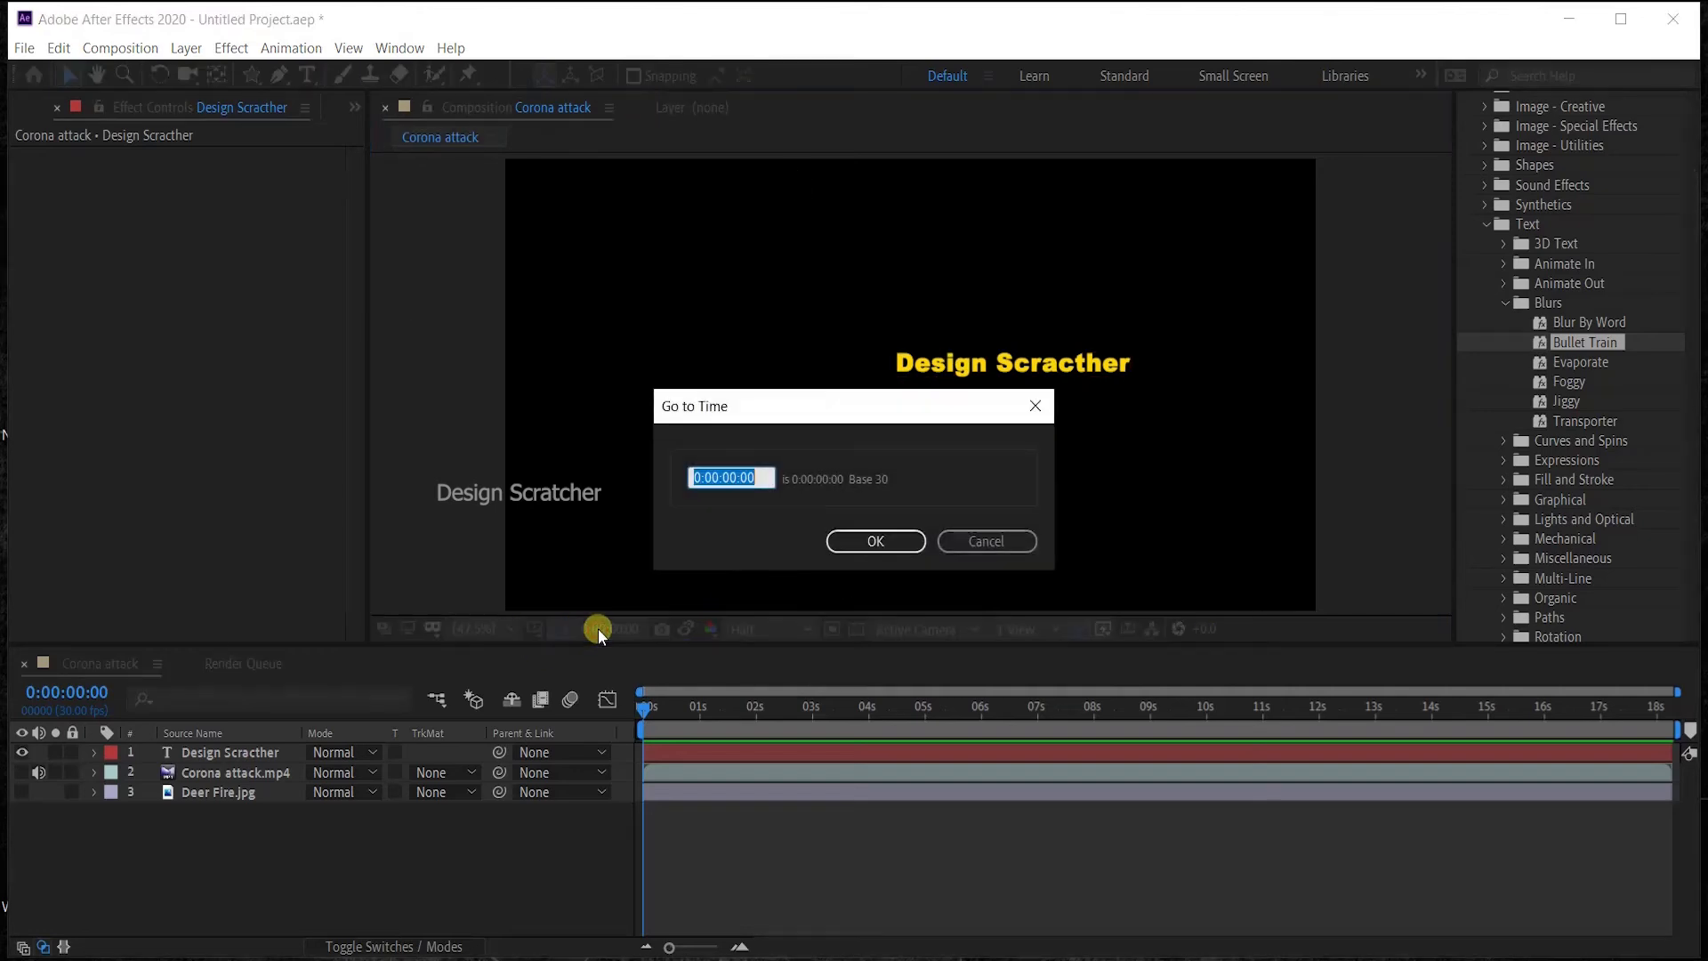
left_click(1006, 537)
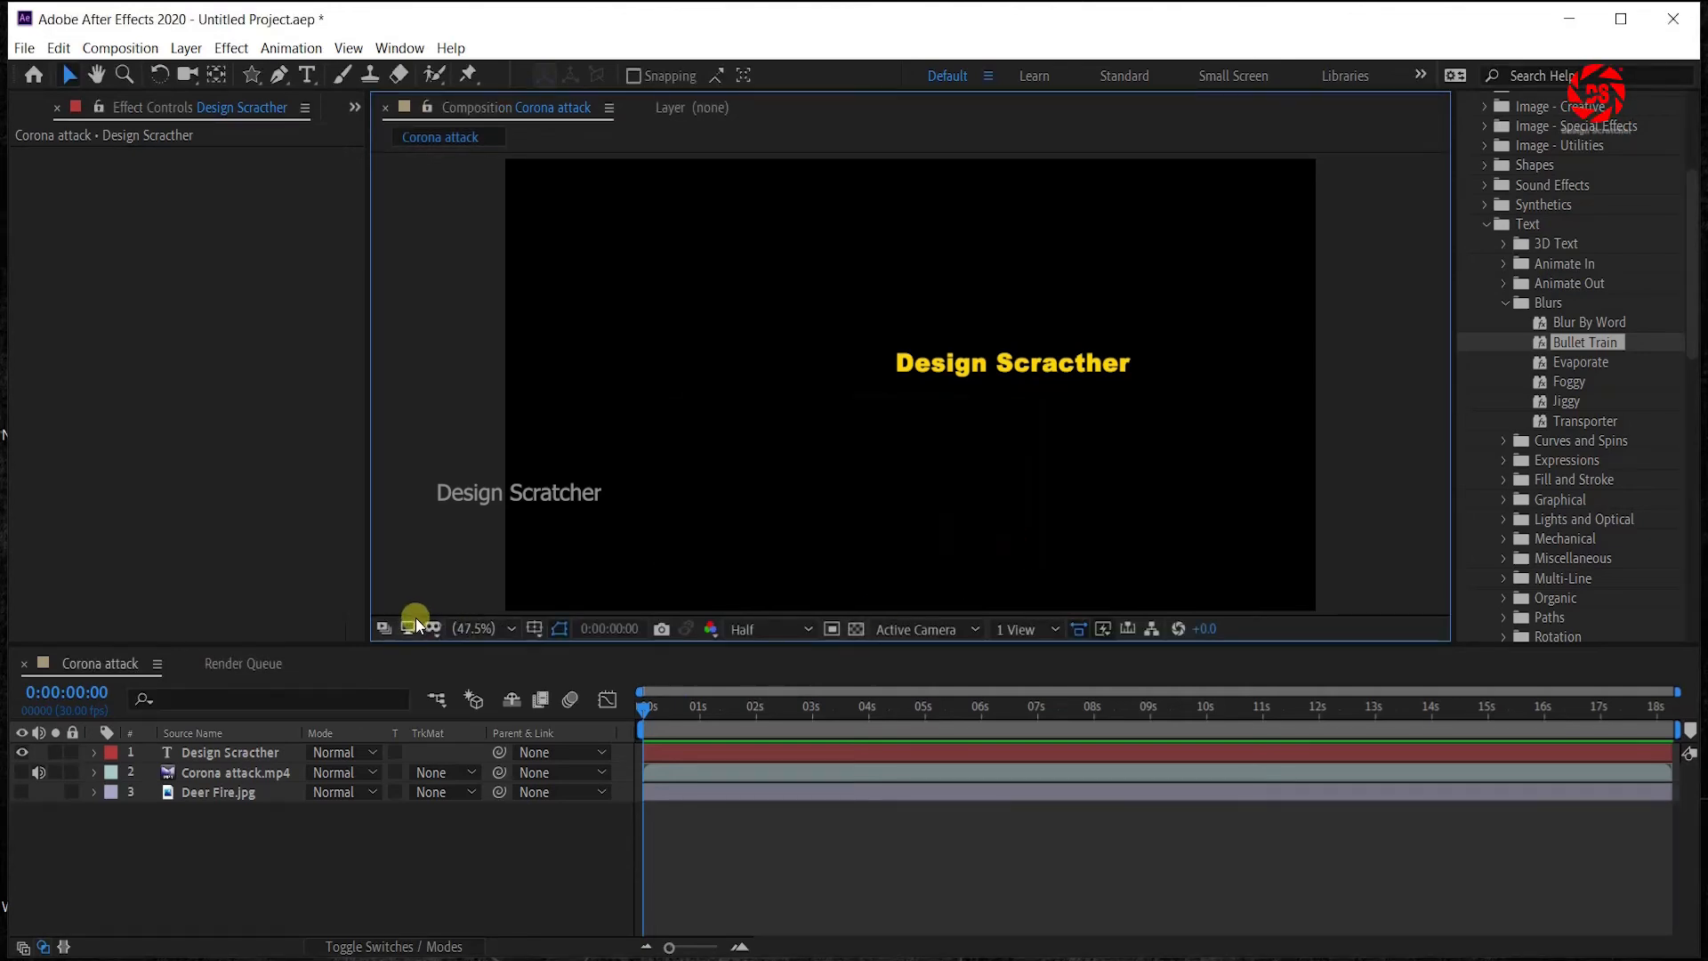
left_click(739, 628)
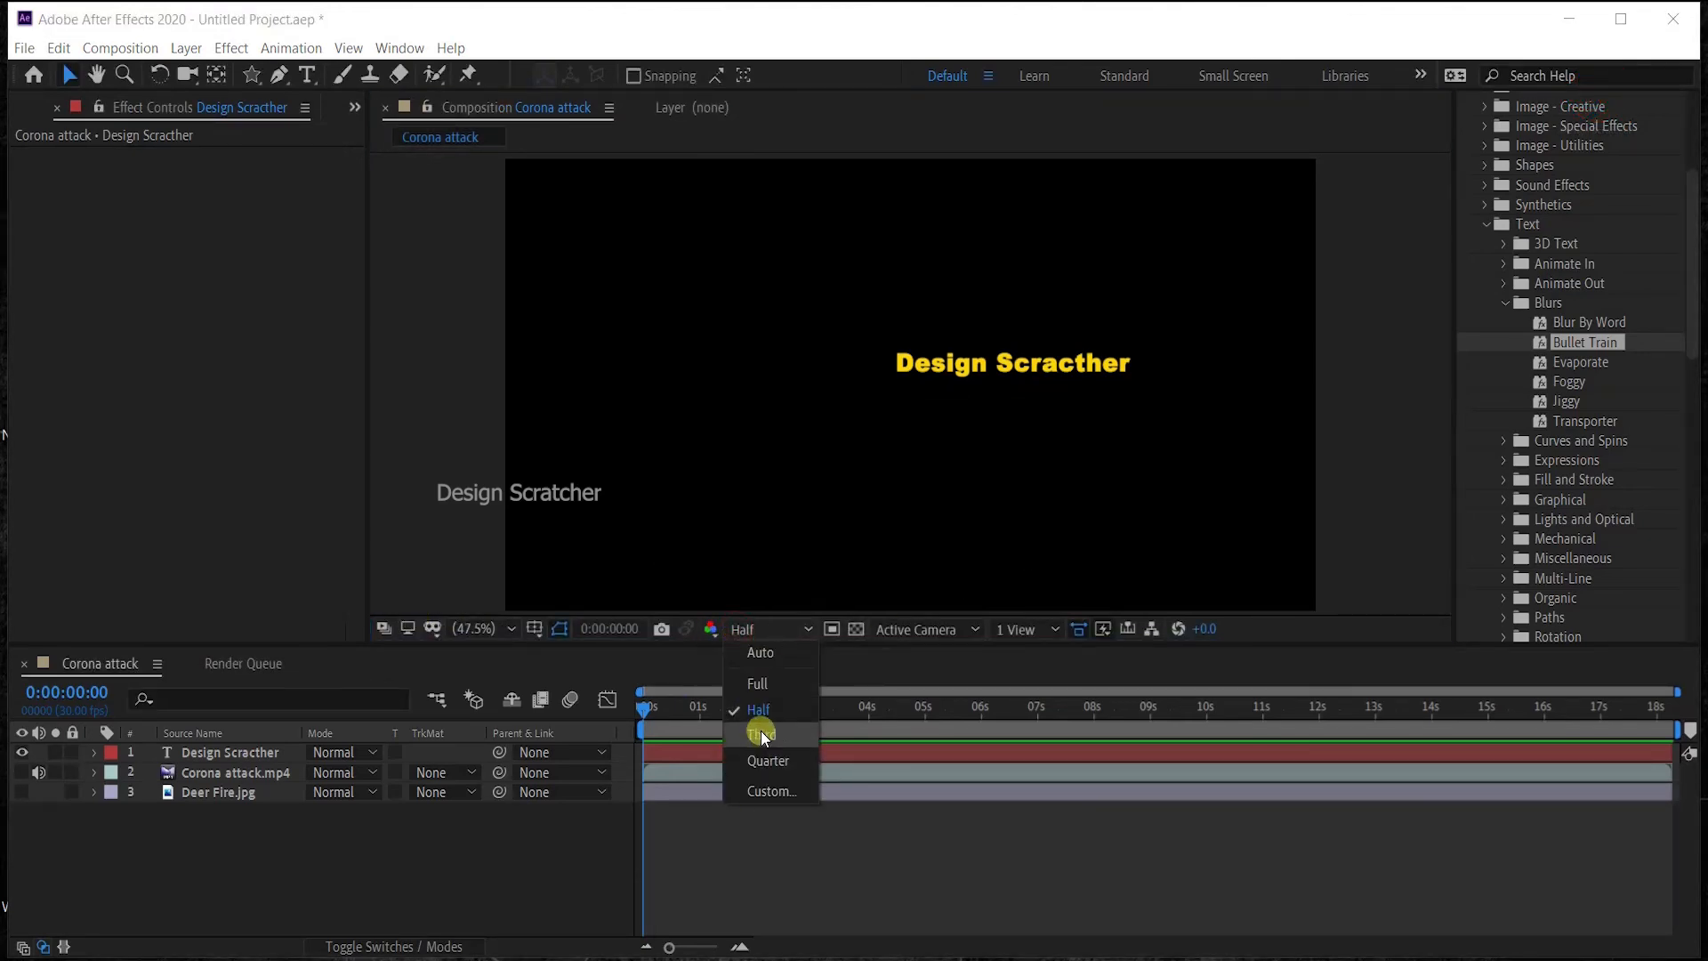
left_click(492, 901)
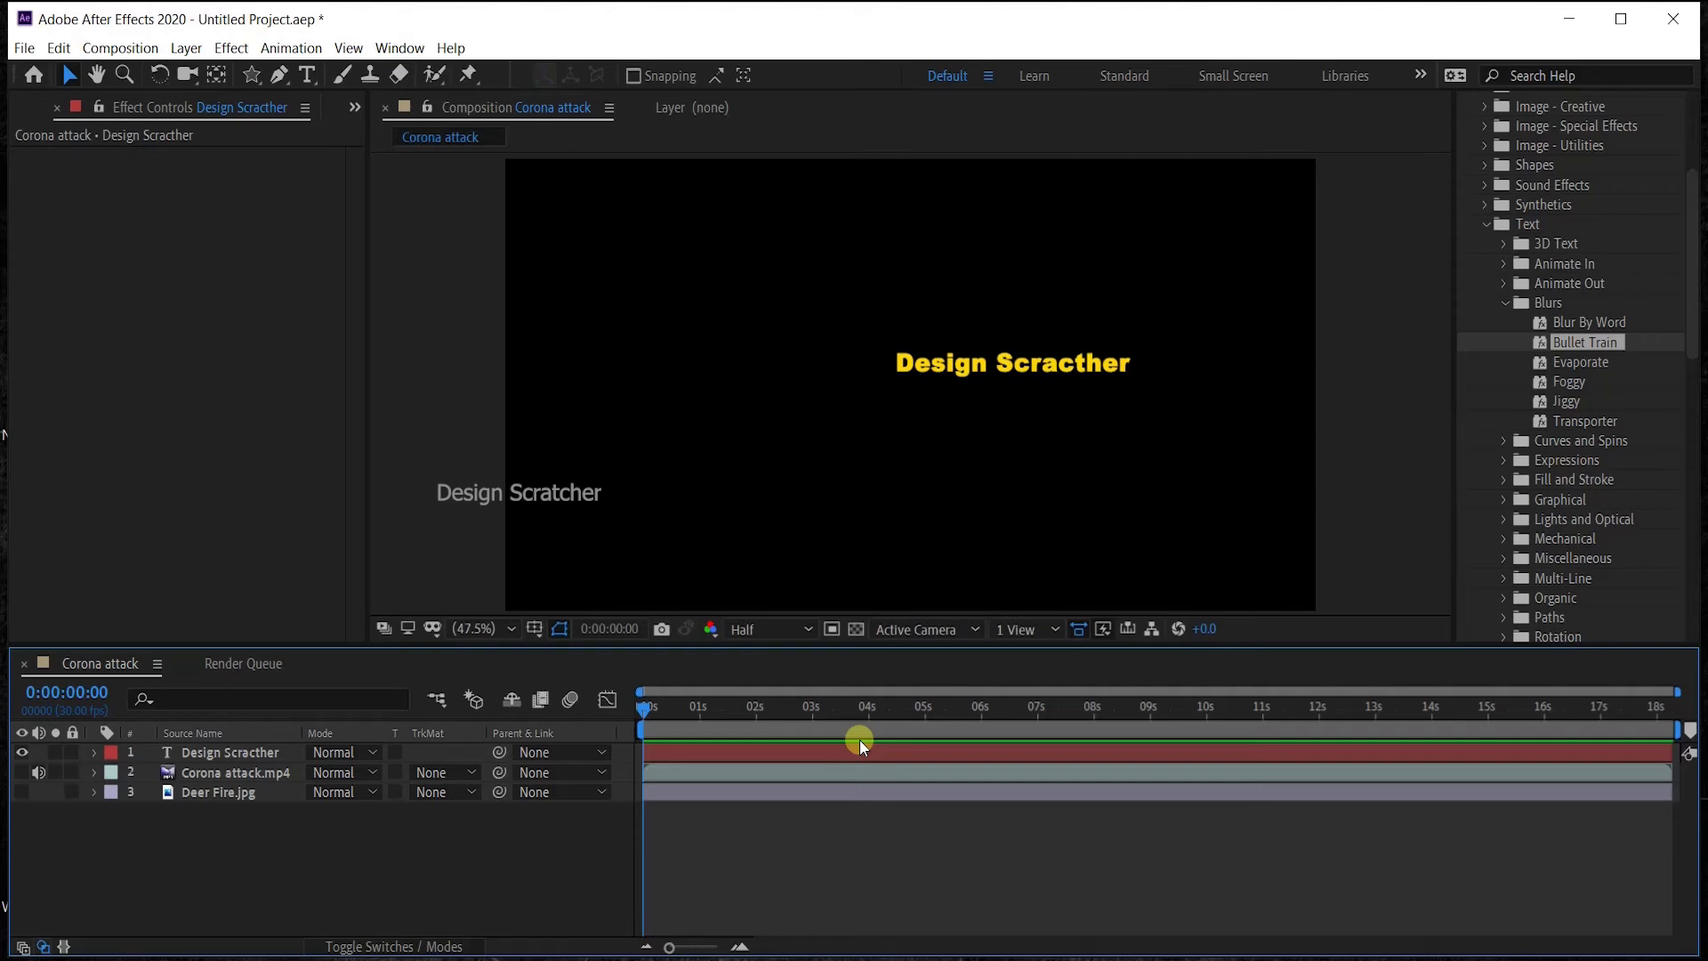
Compare the Quarter and Half preview resolutions of the composition, ending on Half.
left_click(763, 623)
left_click(751, 707)
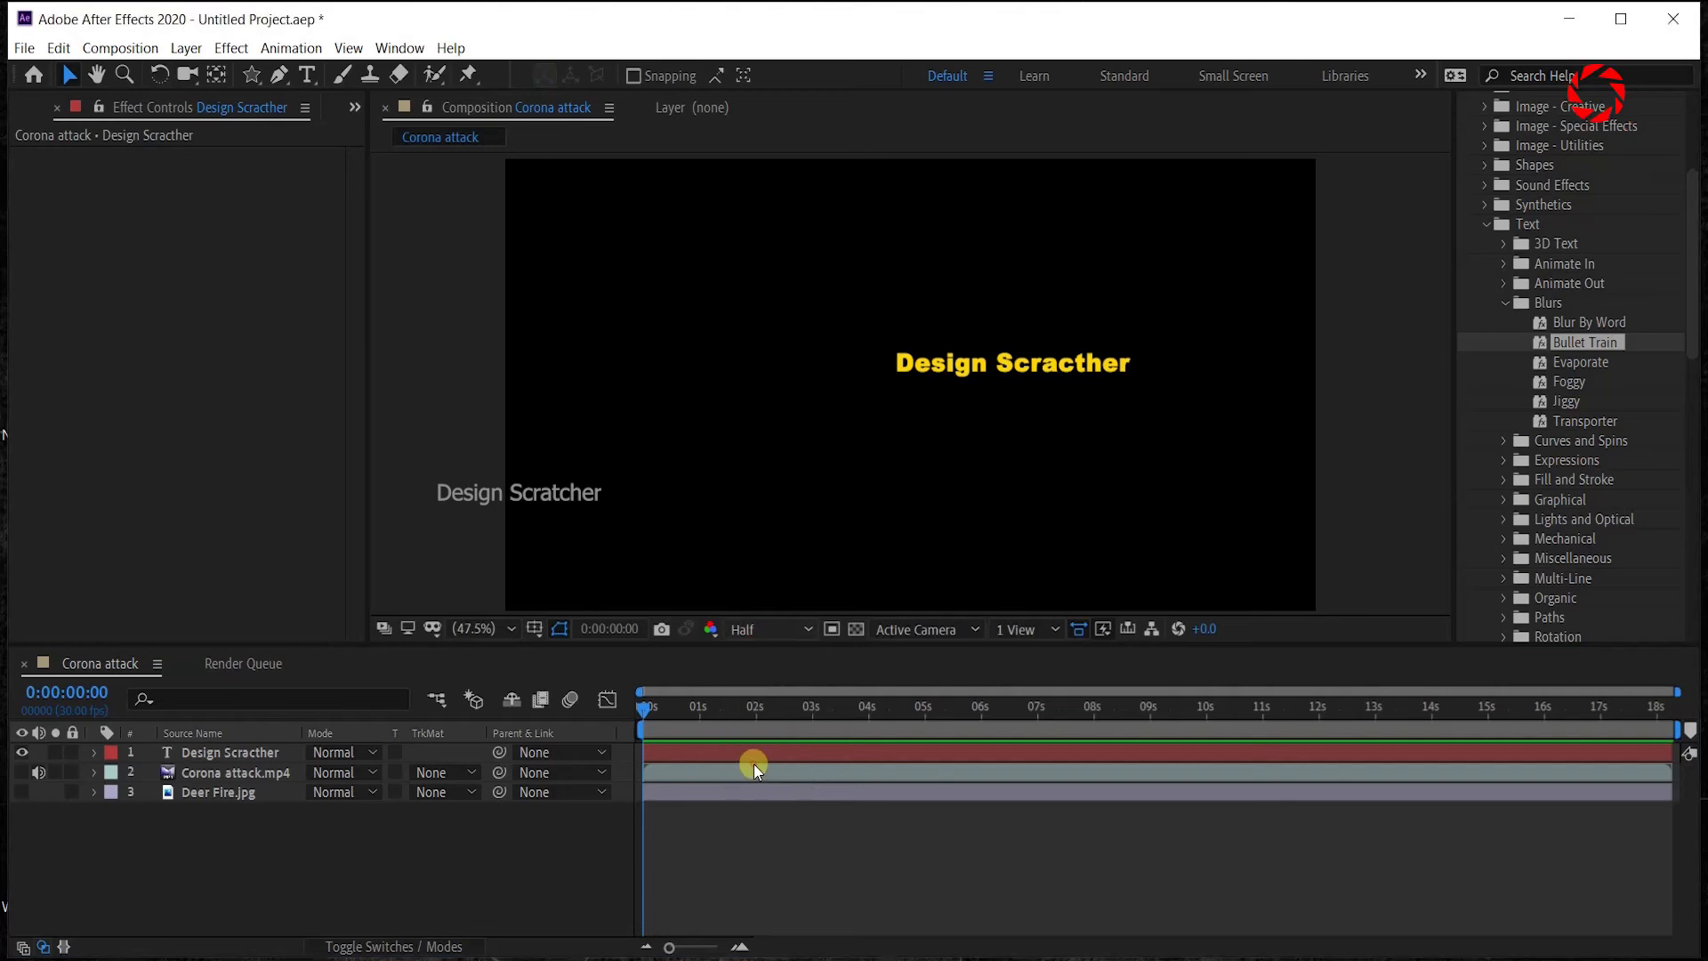
left_click(760, 636)
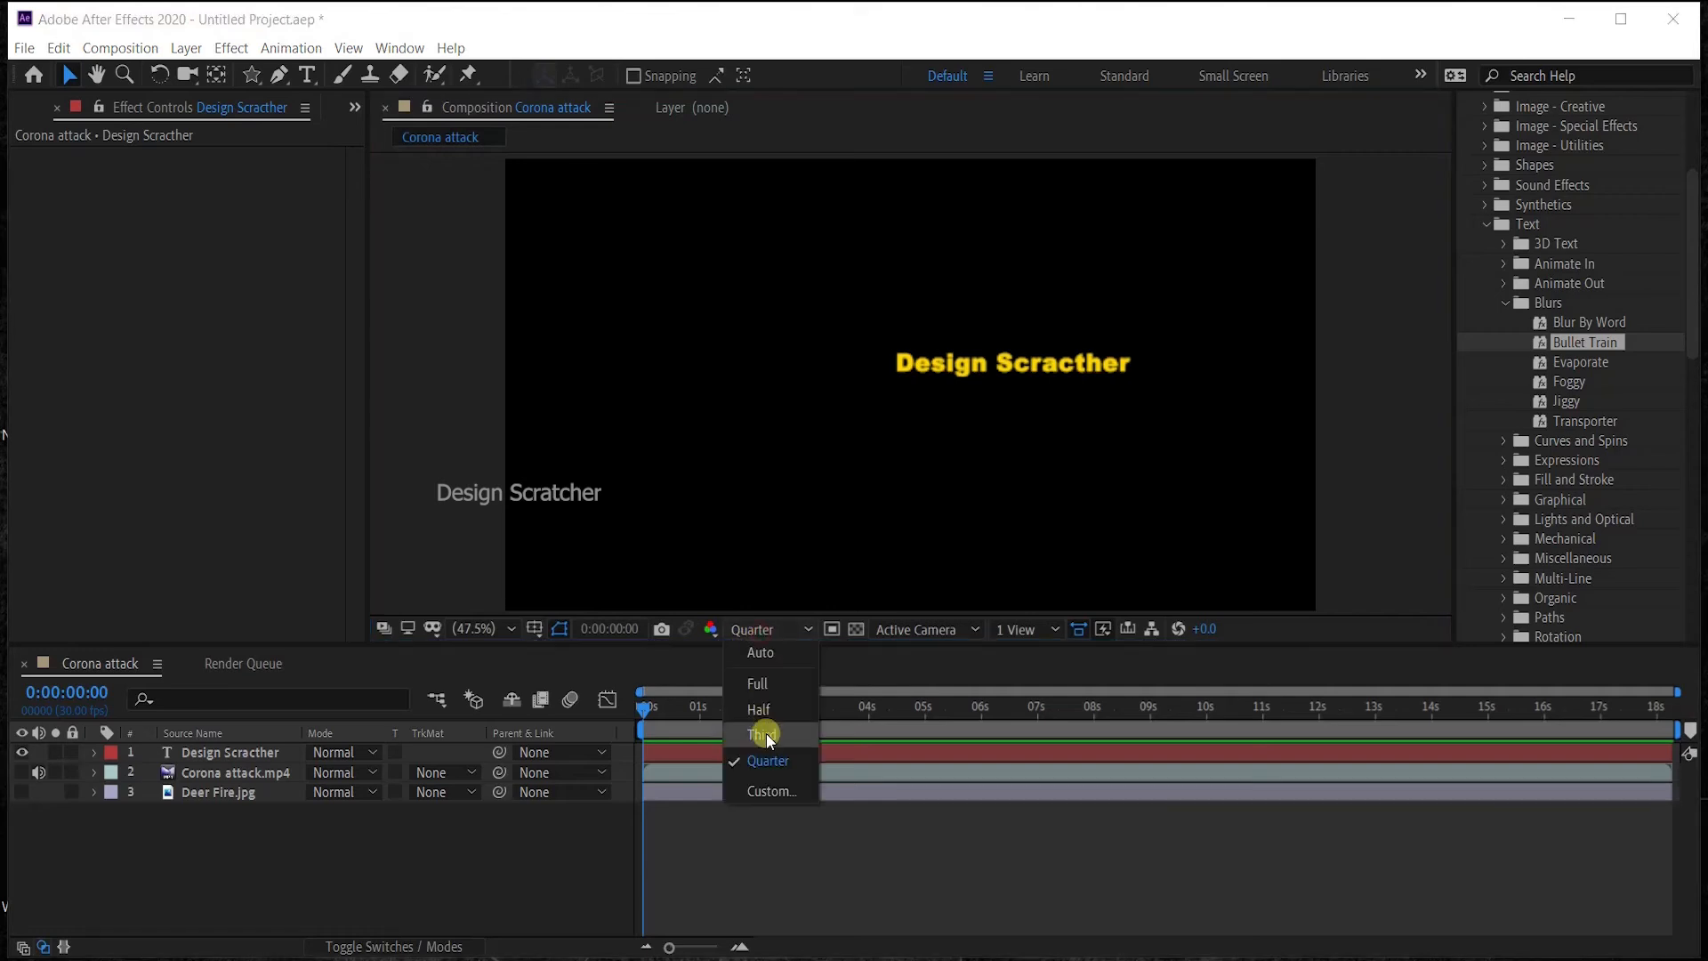
left_click(703, 663)
left_click(767, 633)
left_click(762, 704)
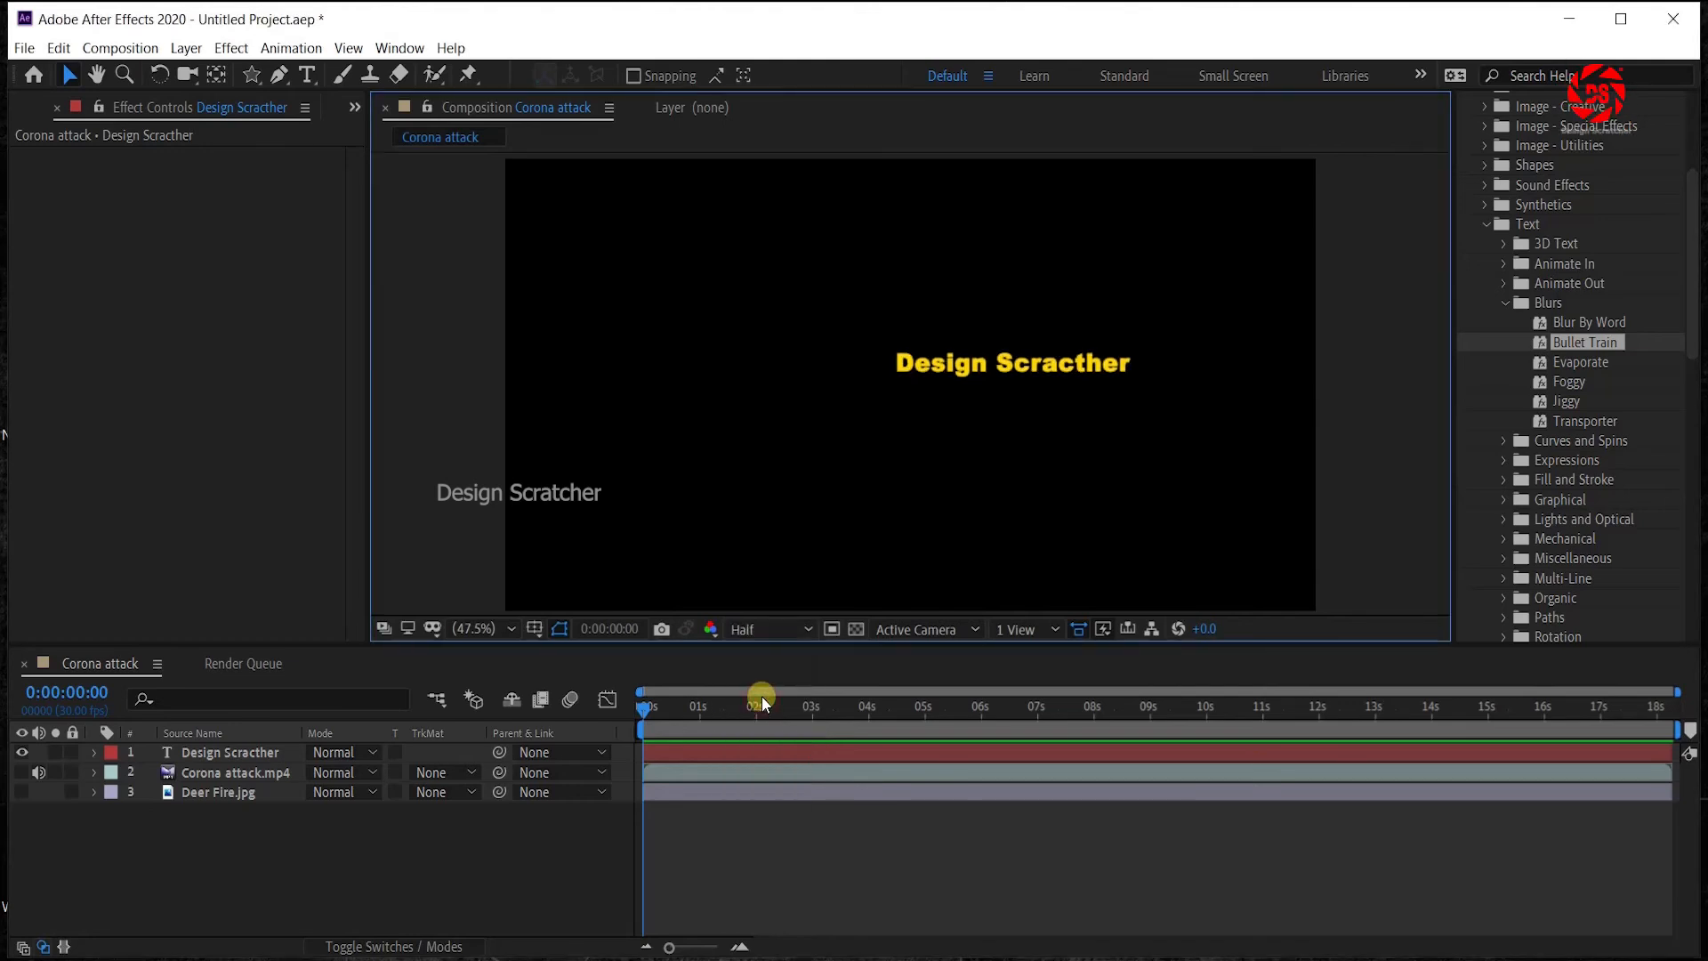
Toggle the transparency grid on and off several times to compare the composition background, leaving it off.
left_click(856, 628)
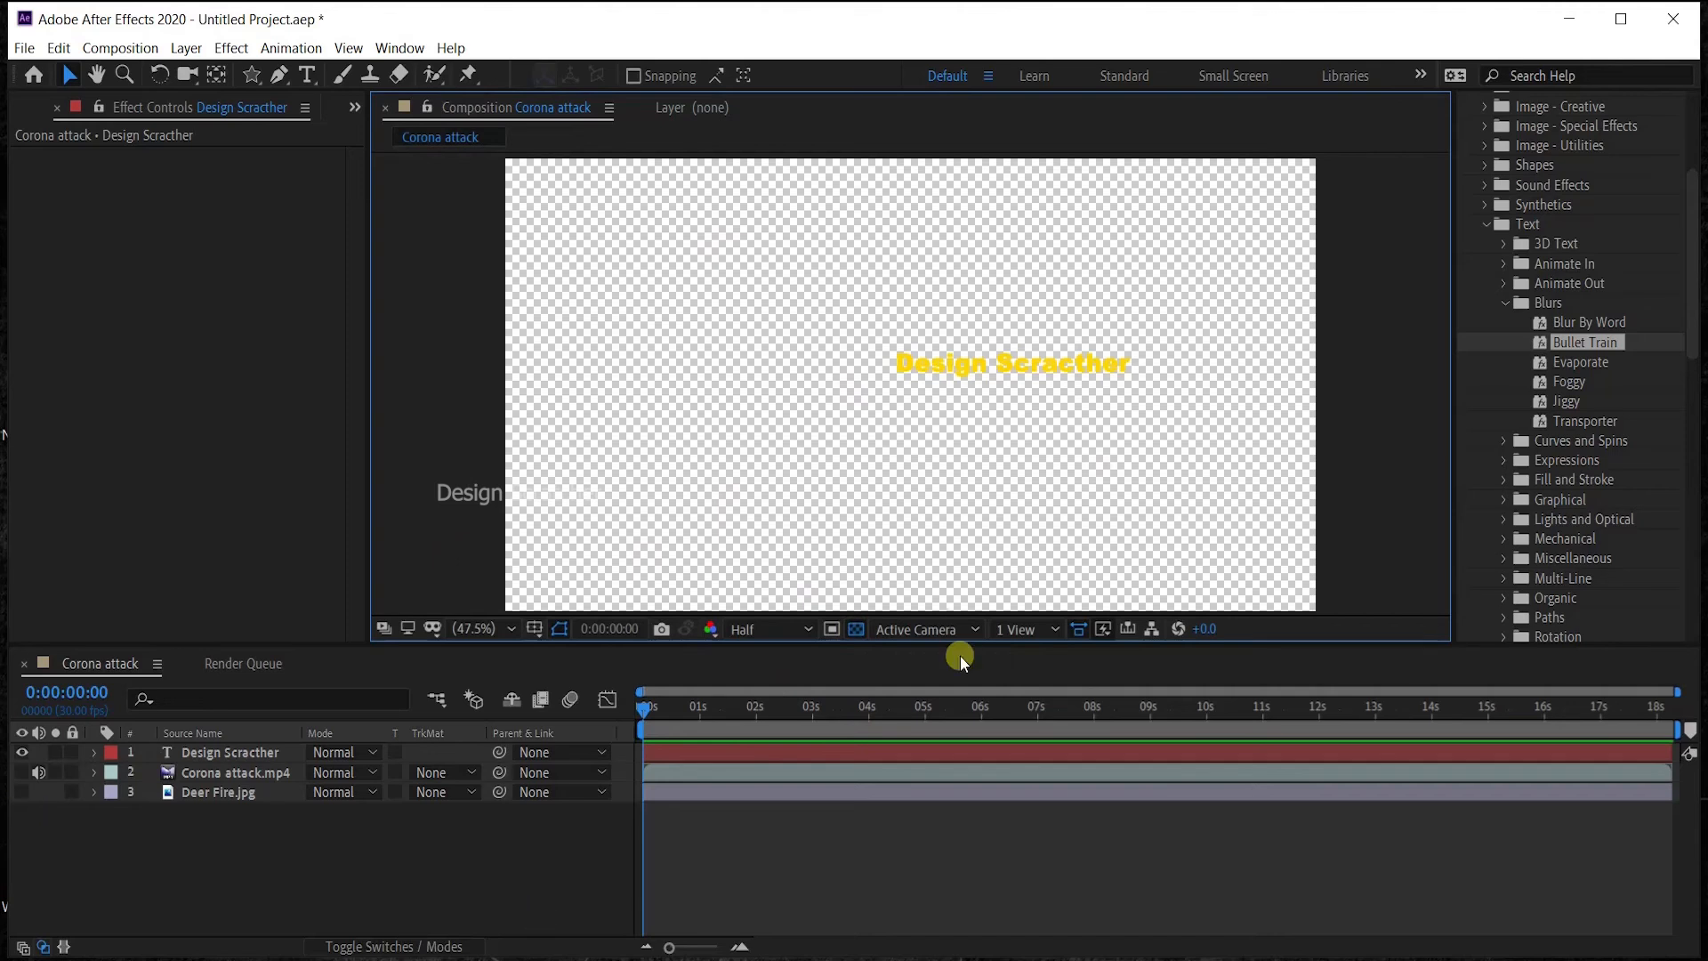
left_click(856, 627)
left_click(856, 626)
left_click(856, 627)
left_click(856, 631)
left_click(856, 631)
Bring back the layer switches in the timeline and turn on the 3D Layer switch of the Design Scracther text layer.
left_click(916, 628)
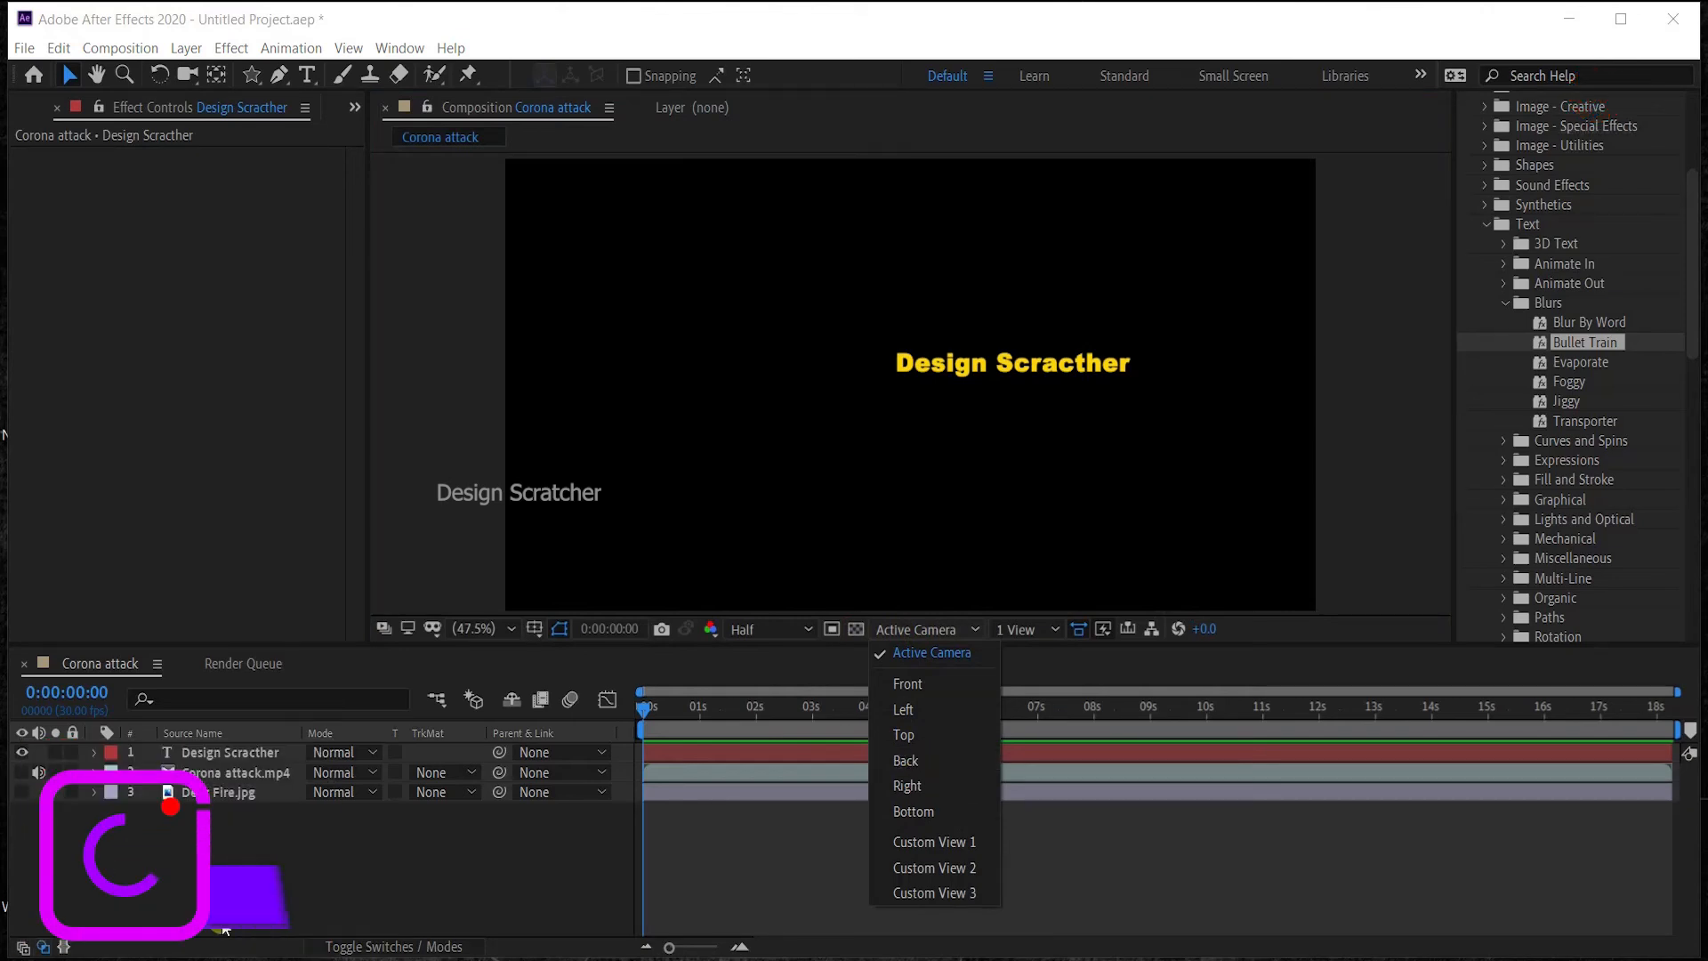
left_click(354, 943)
left_click(425, 755)
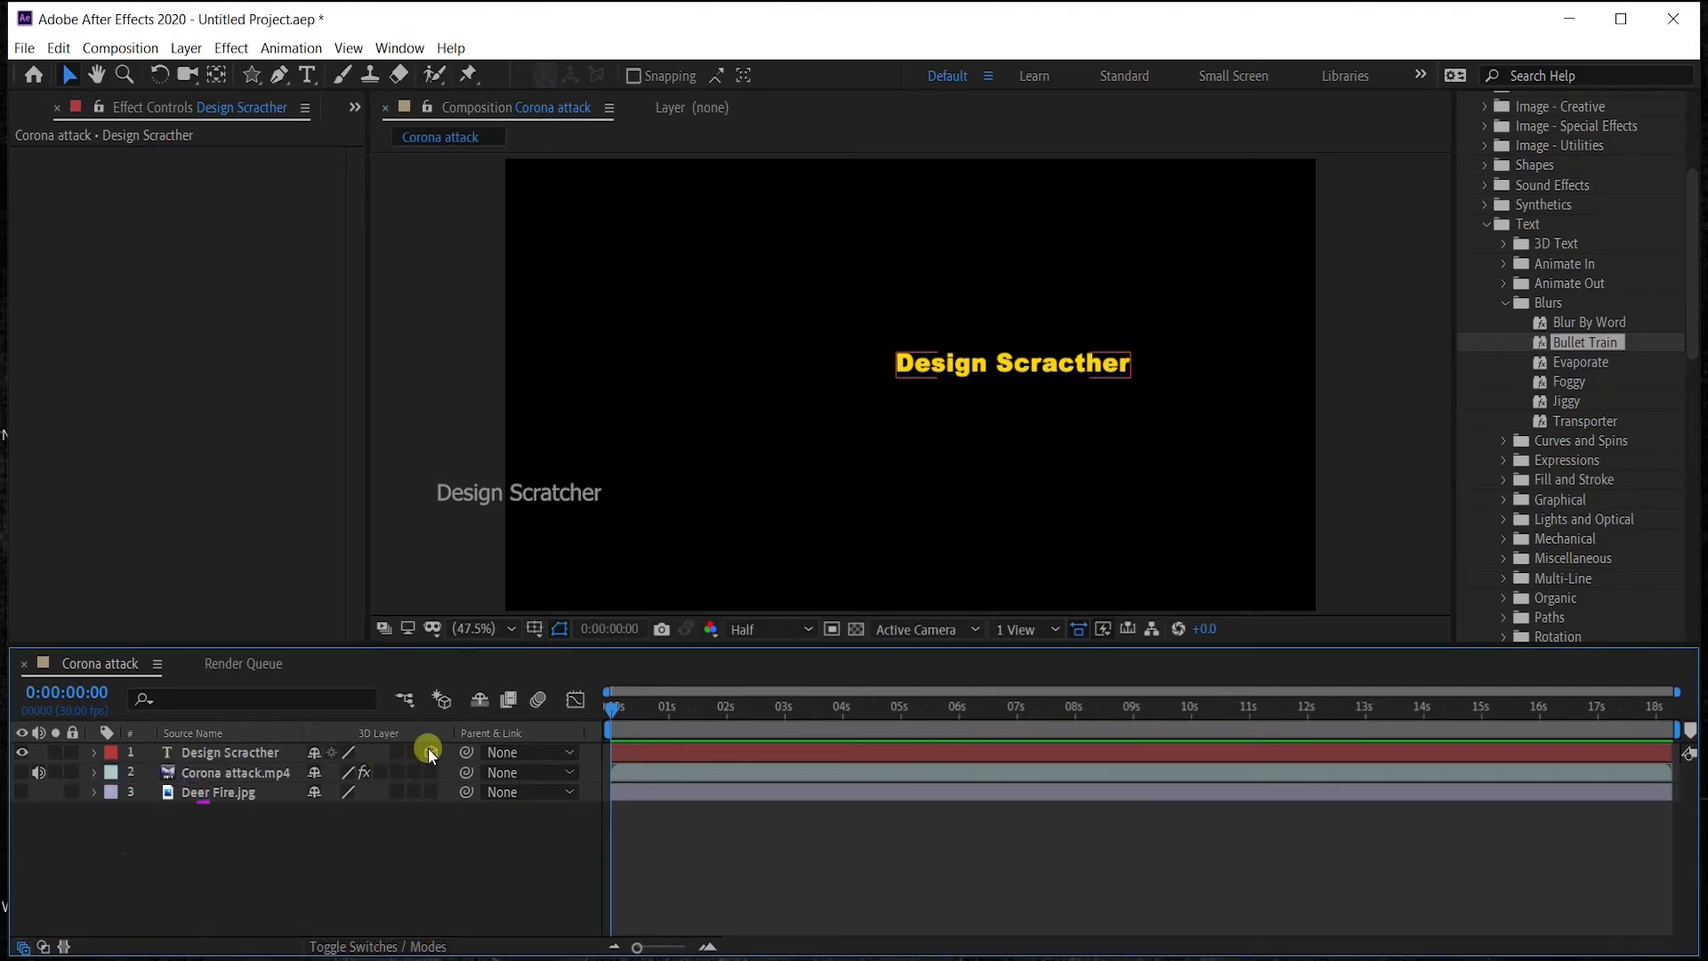
Turn on the 3D Layer switch of the Design Scracther text layer and view the composition from the Left.
left_click(431, 752)
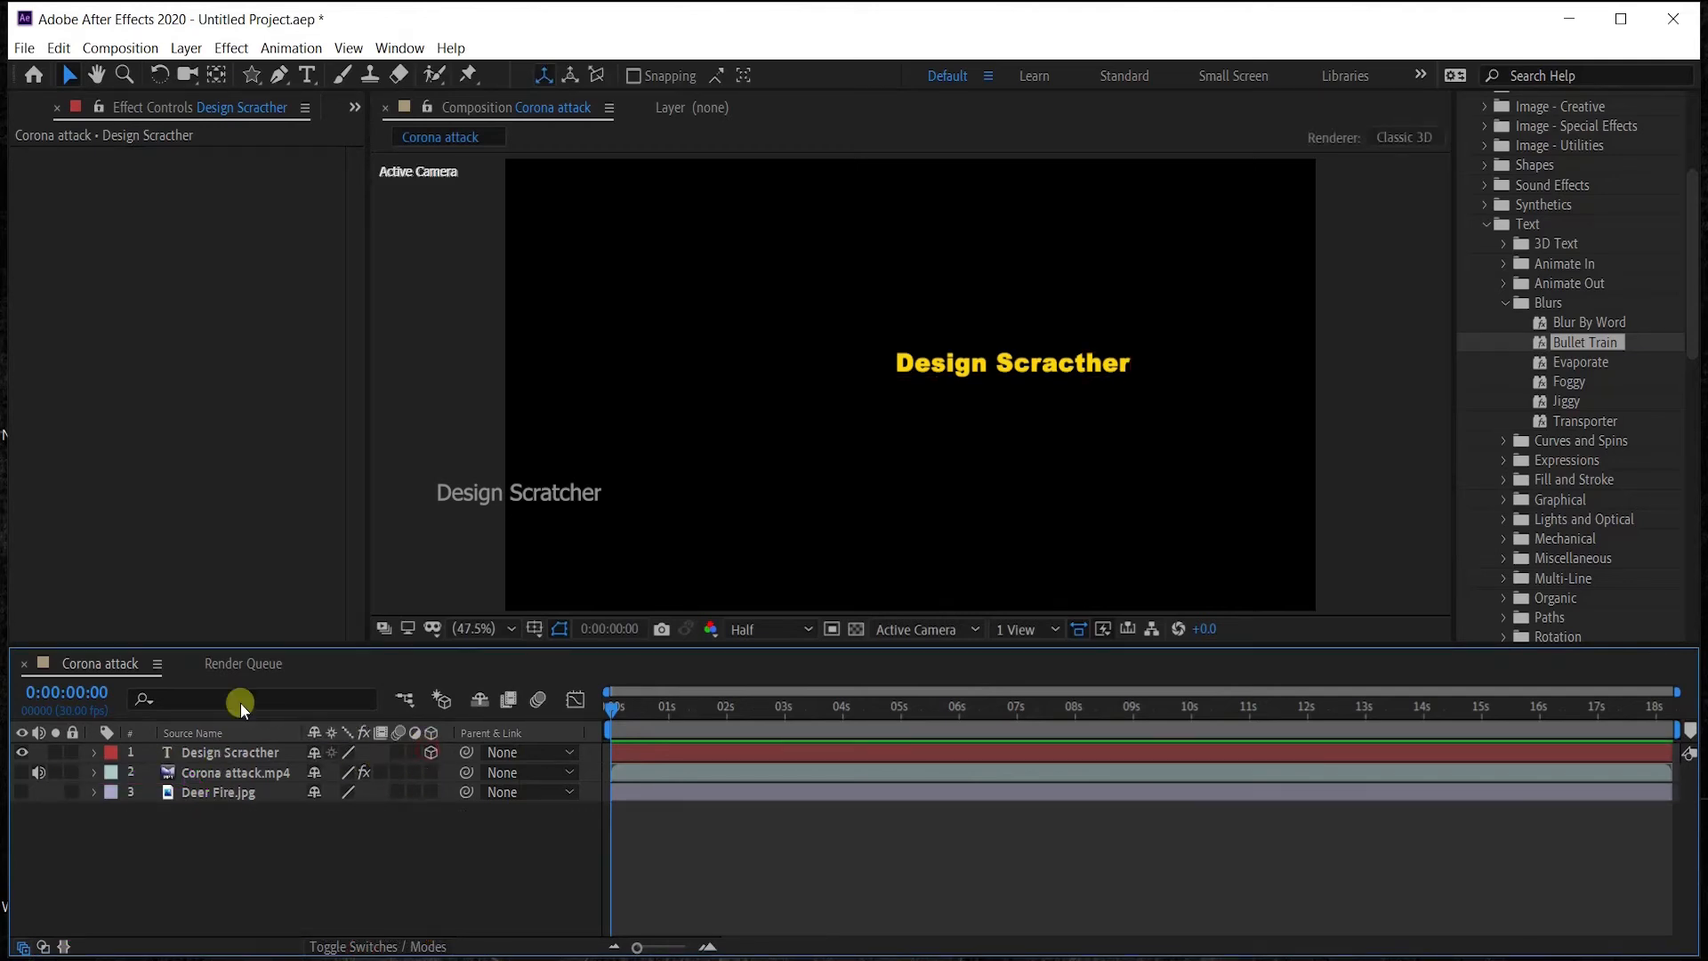
left_click(929, 634)
left_click(922, 710)
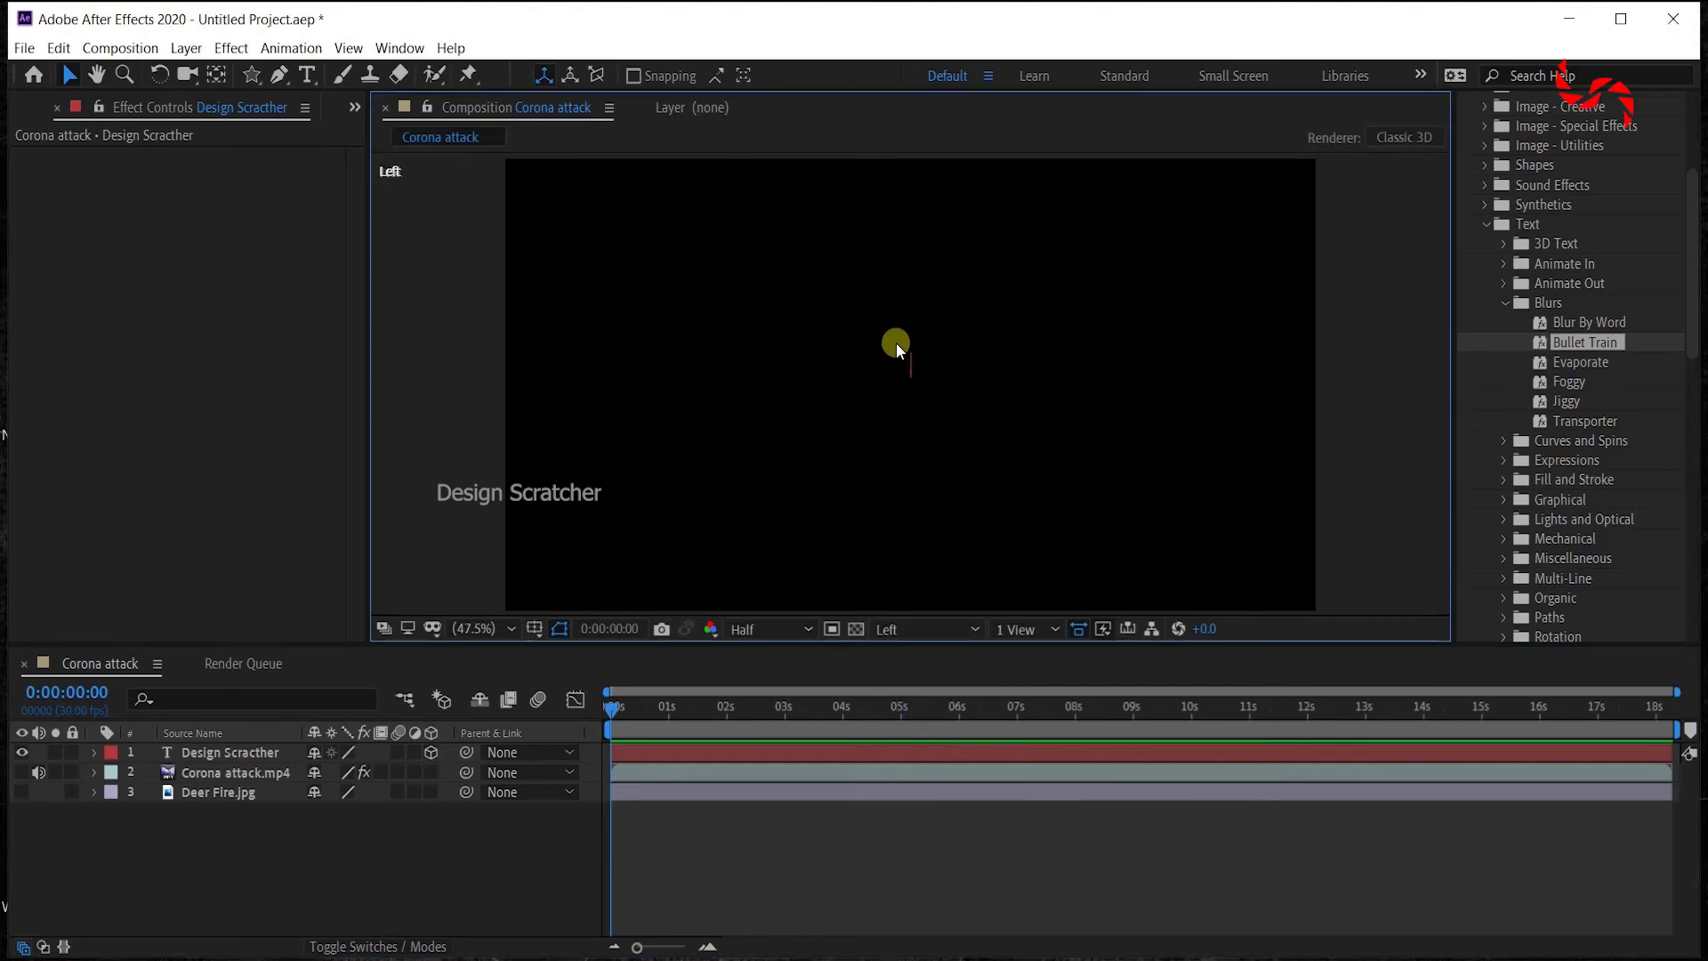
Select the Design Scracther layer and expand its Transform group to review the 3D position, orientation and rotation properties.
left_click(253, 752)
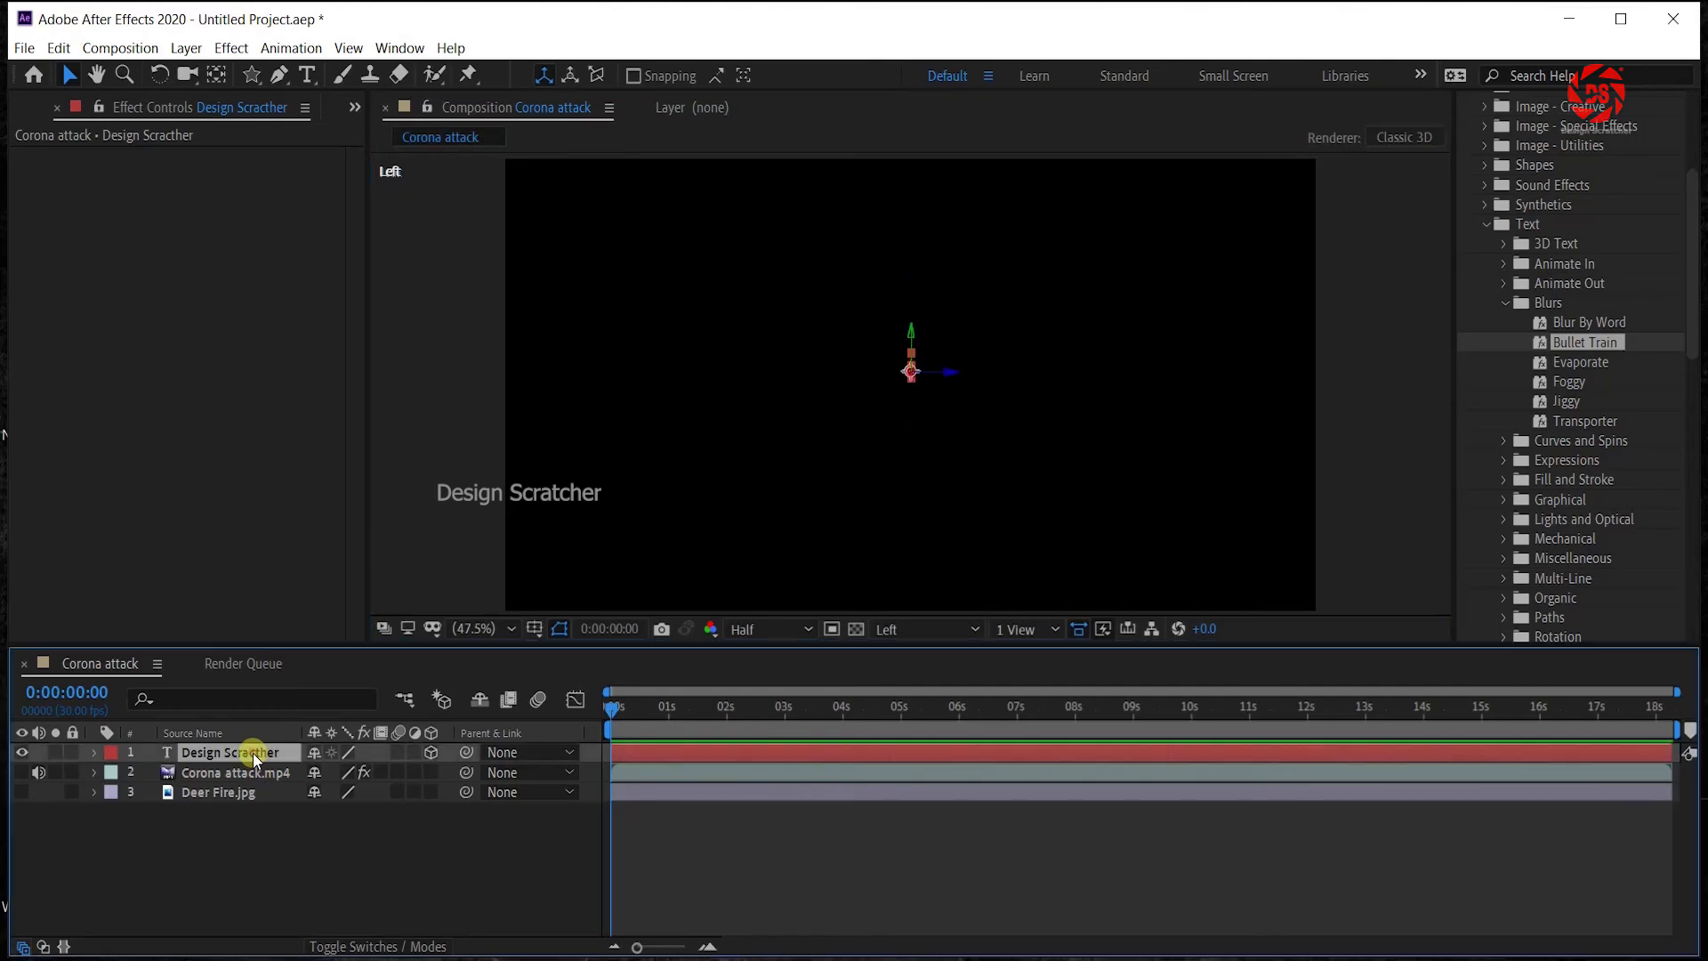
left_click(94, 752)
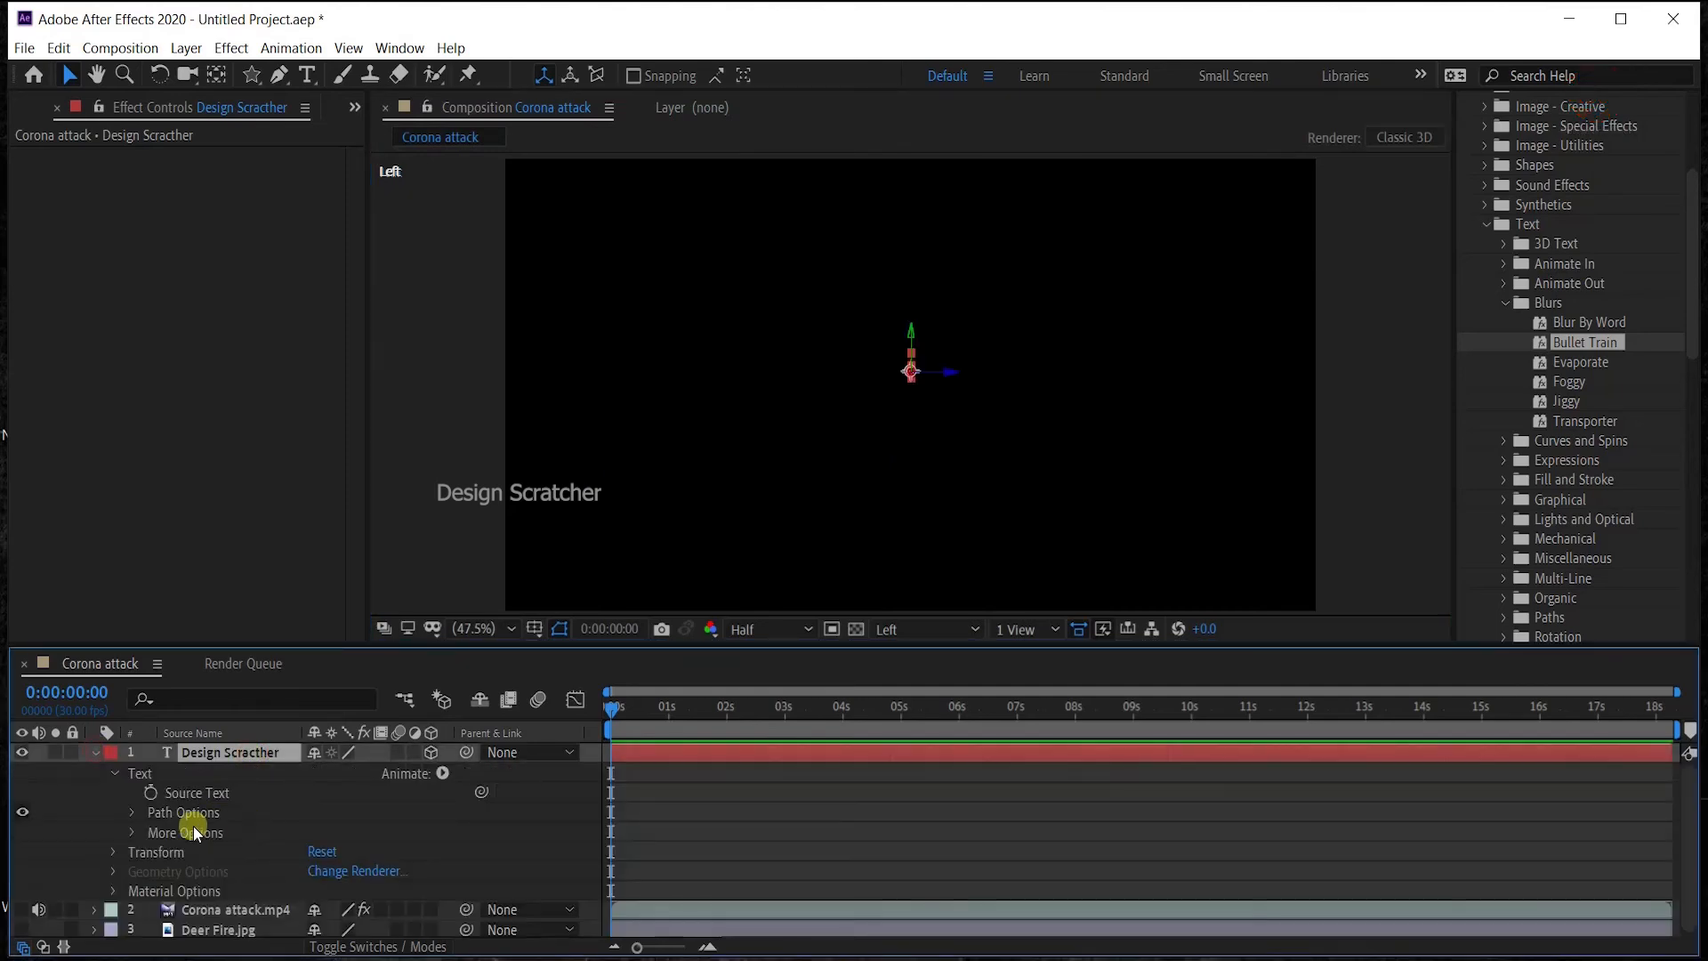
left_click(114, 760)
left_click(114, 773)
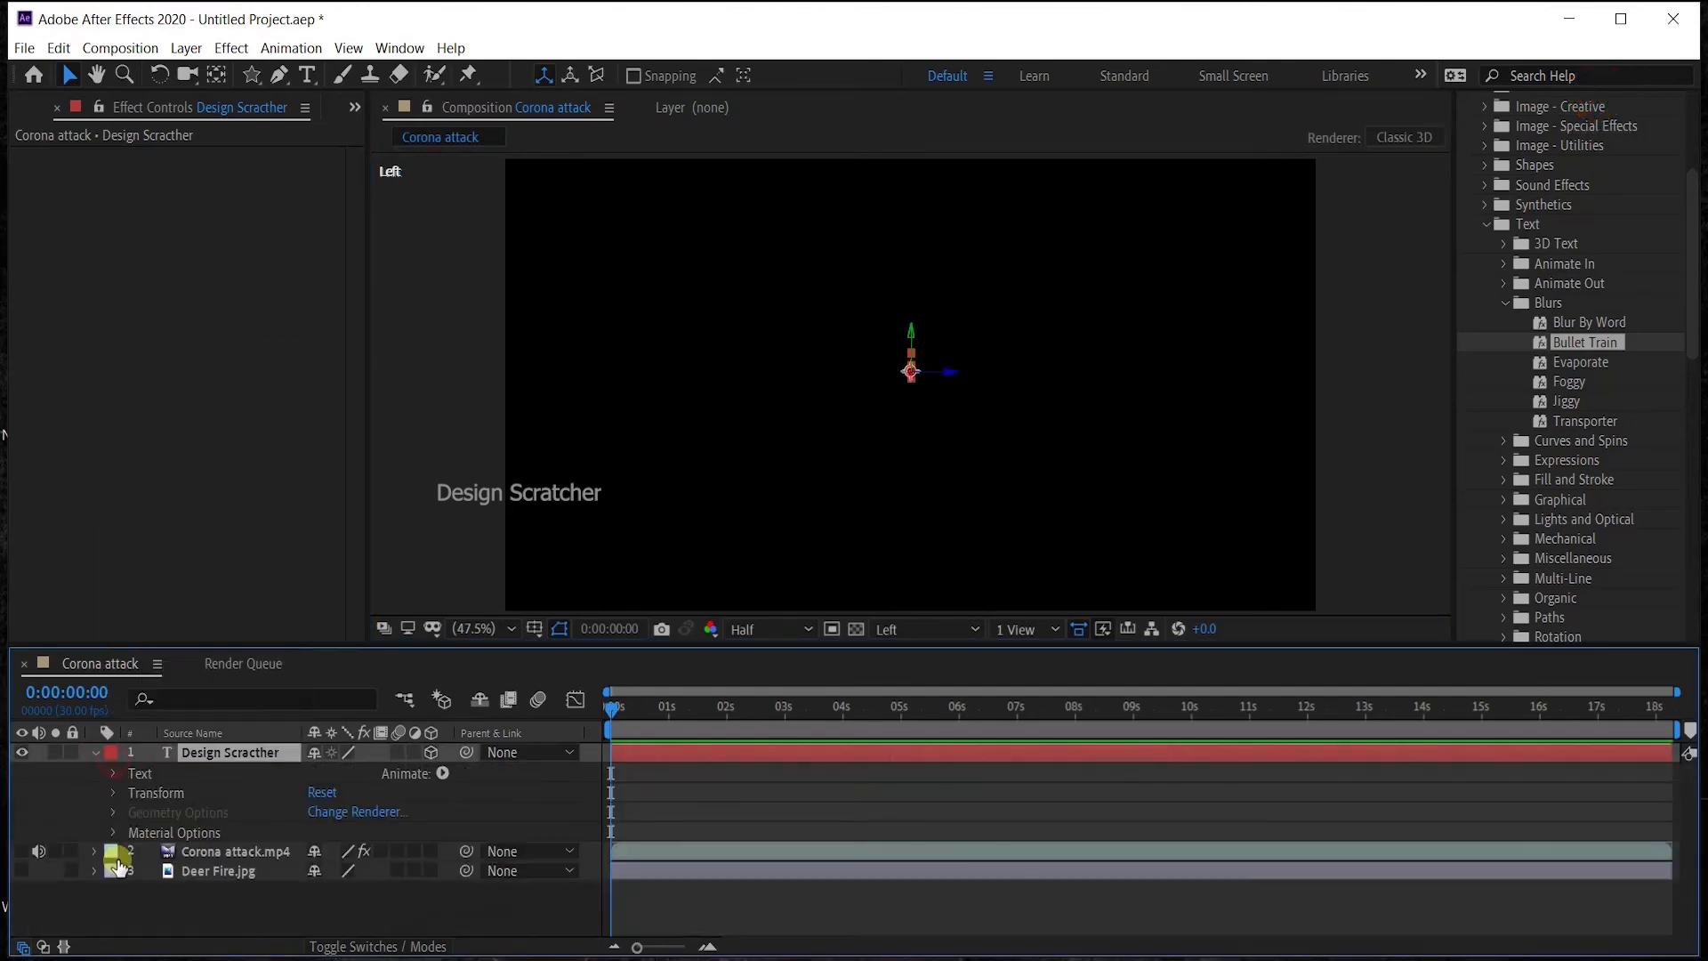
left_click(114, 792)
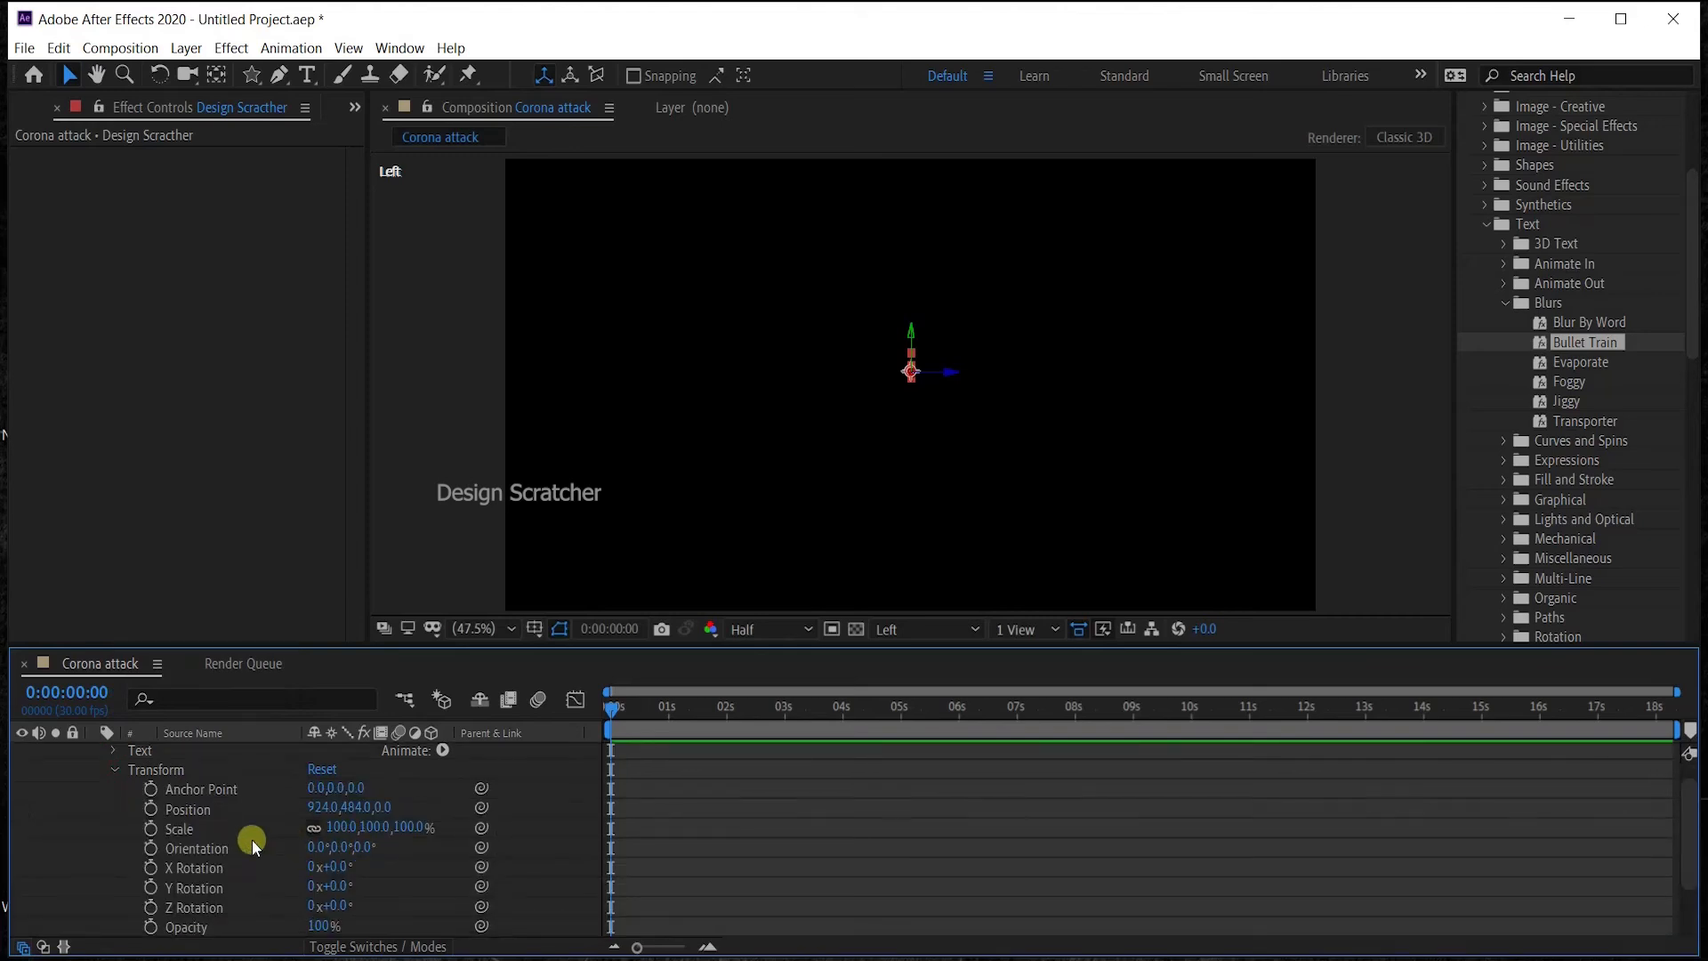
scroll(195, 867, "down", 2)
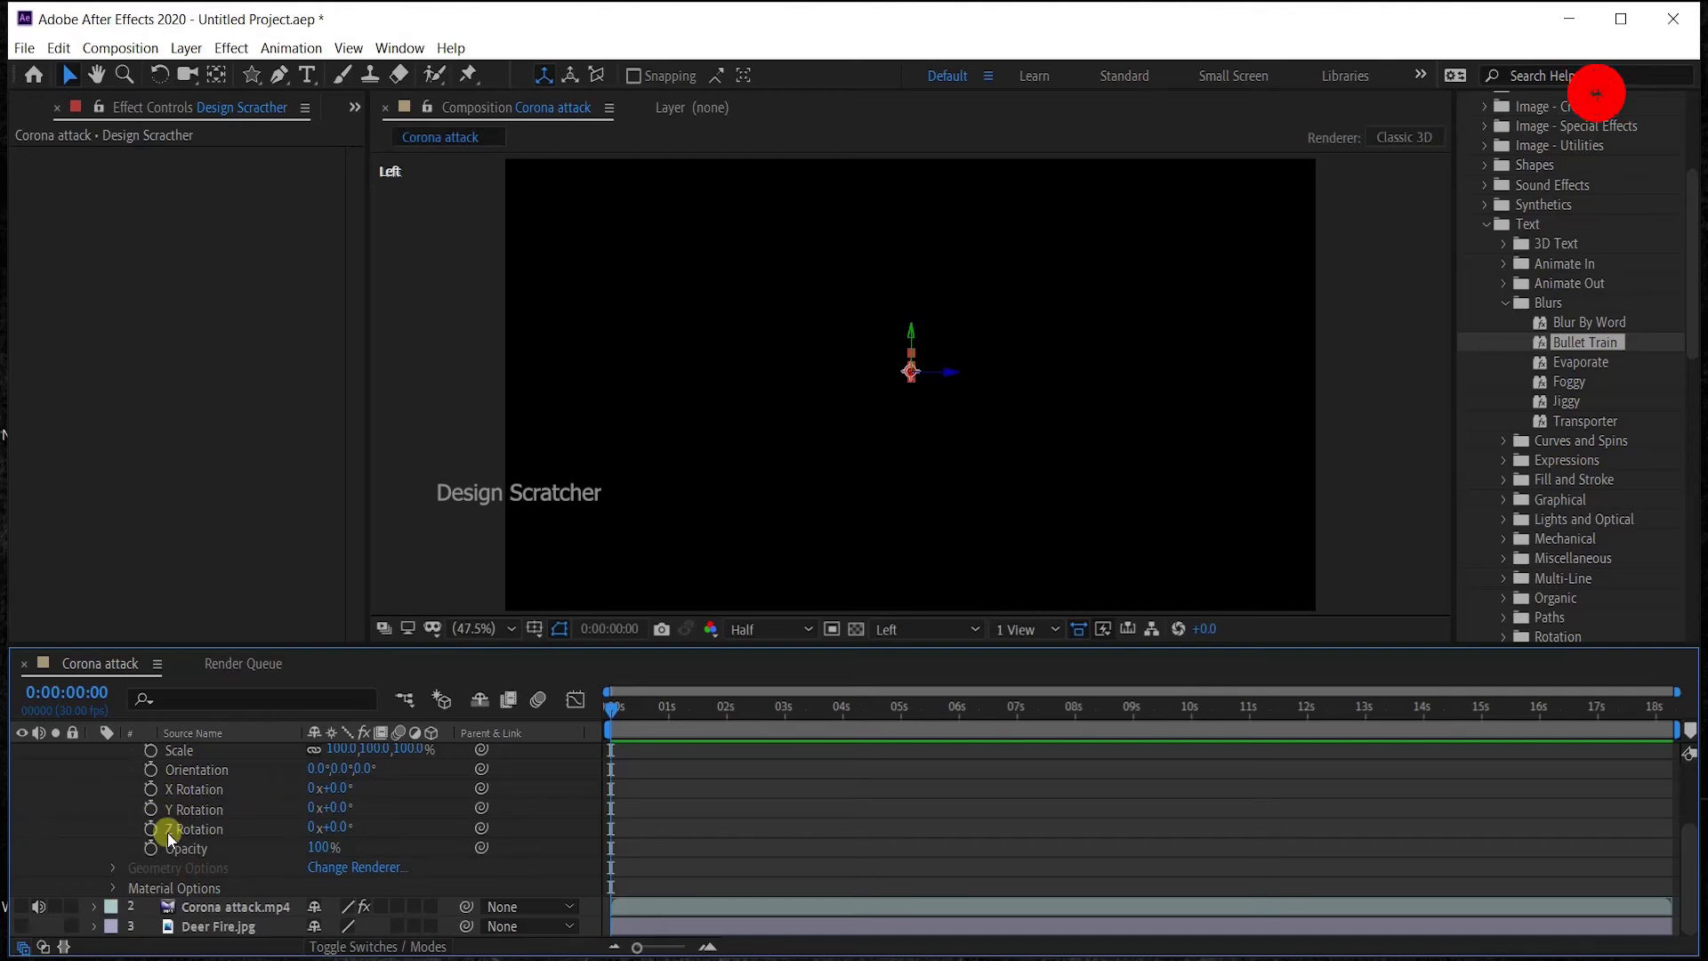
Try a different X Rotation on the Design Scracther layer, undo it, and collapse the layer's properties.
left_click_drag(338, 791, 378, 815)
key("ctrl+z")
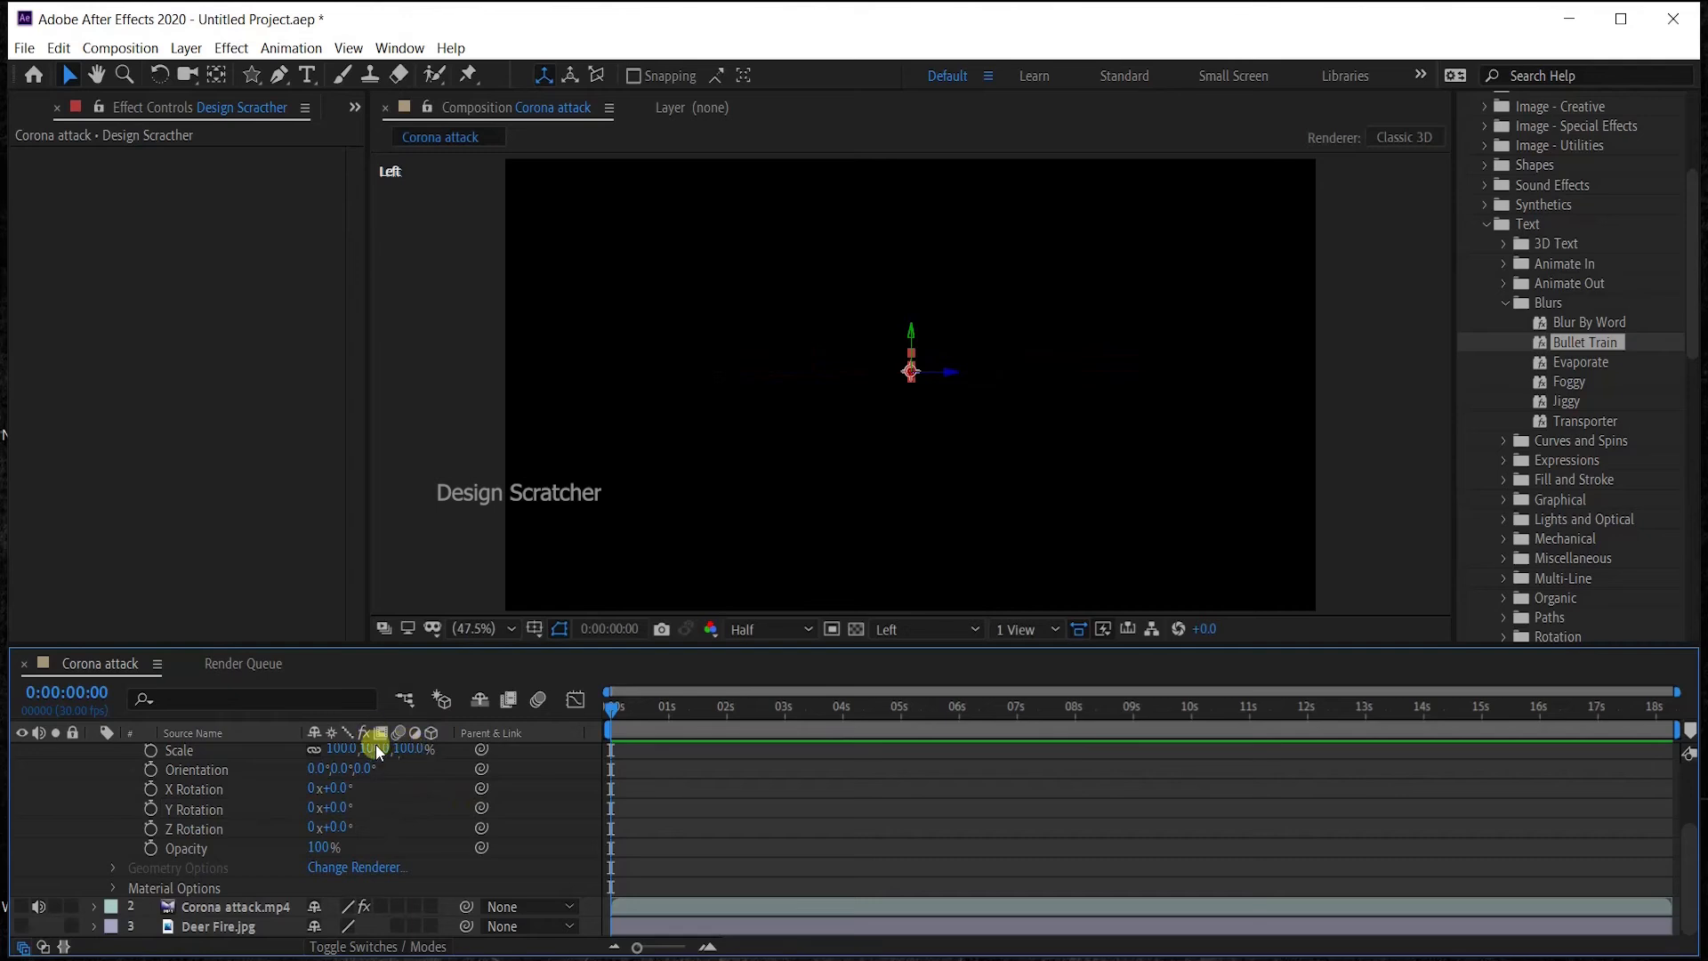
scroll(78, 789, "up", 3)
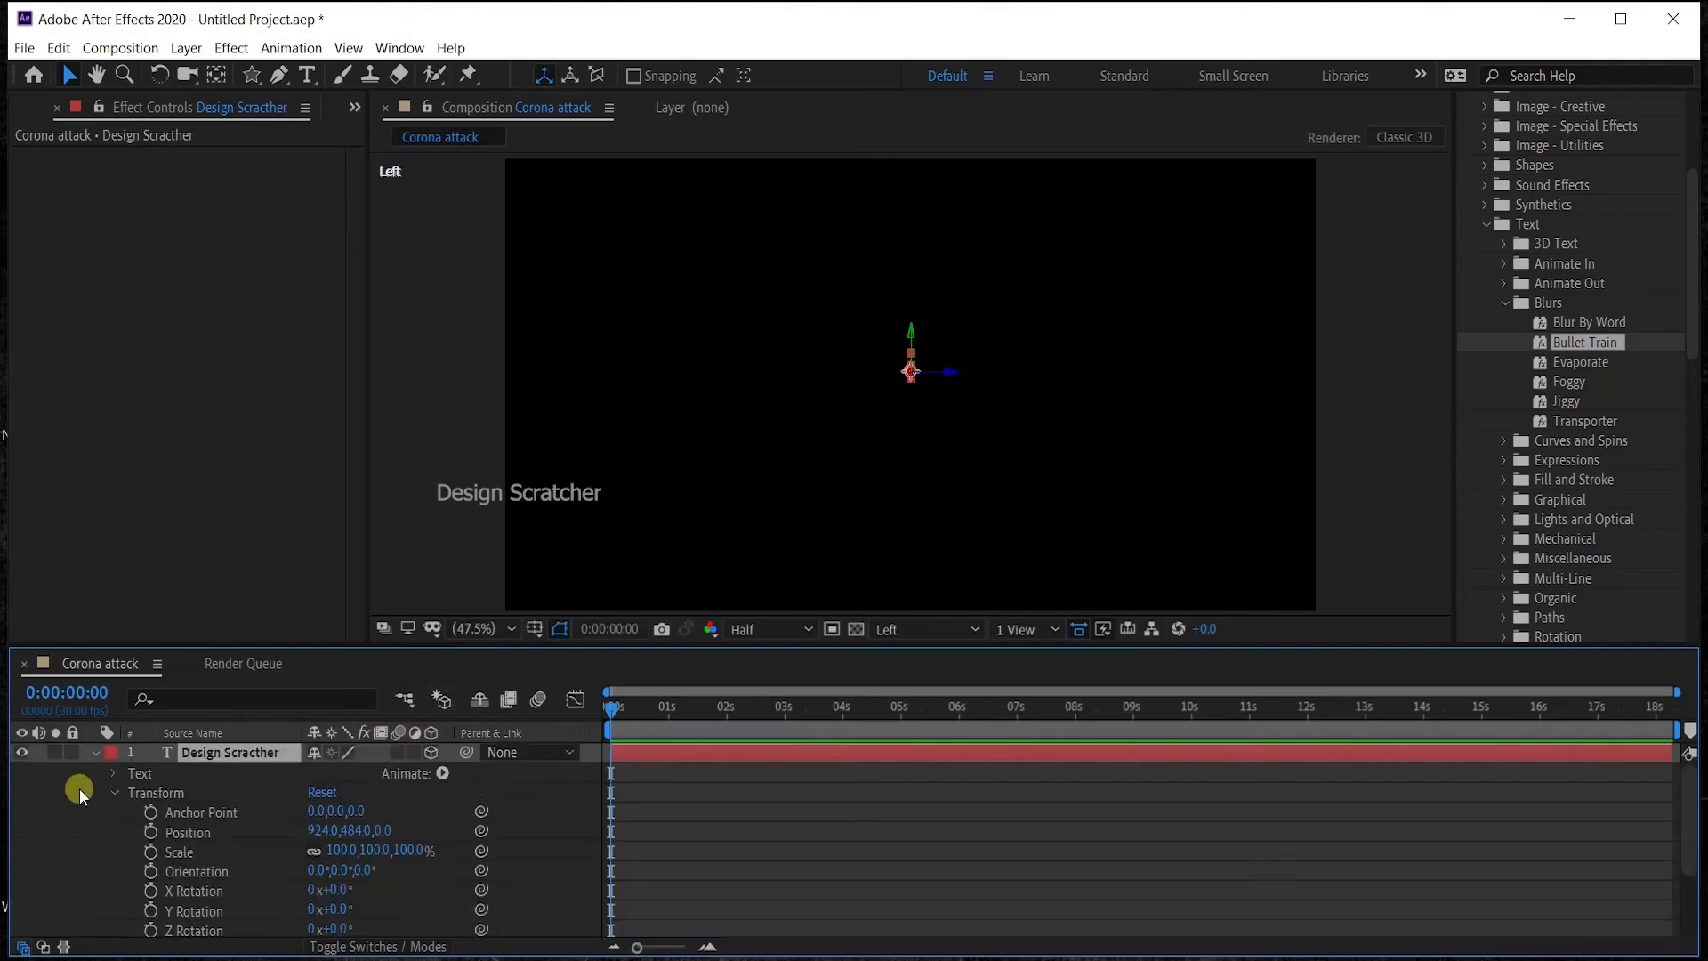
left_click(98, 752)
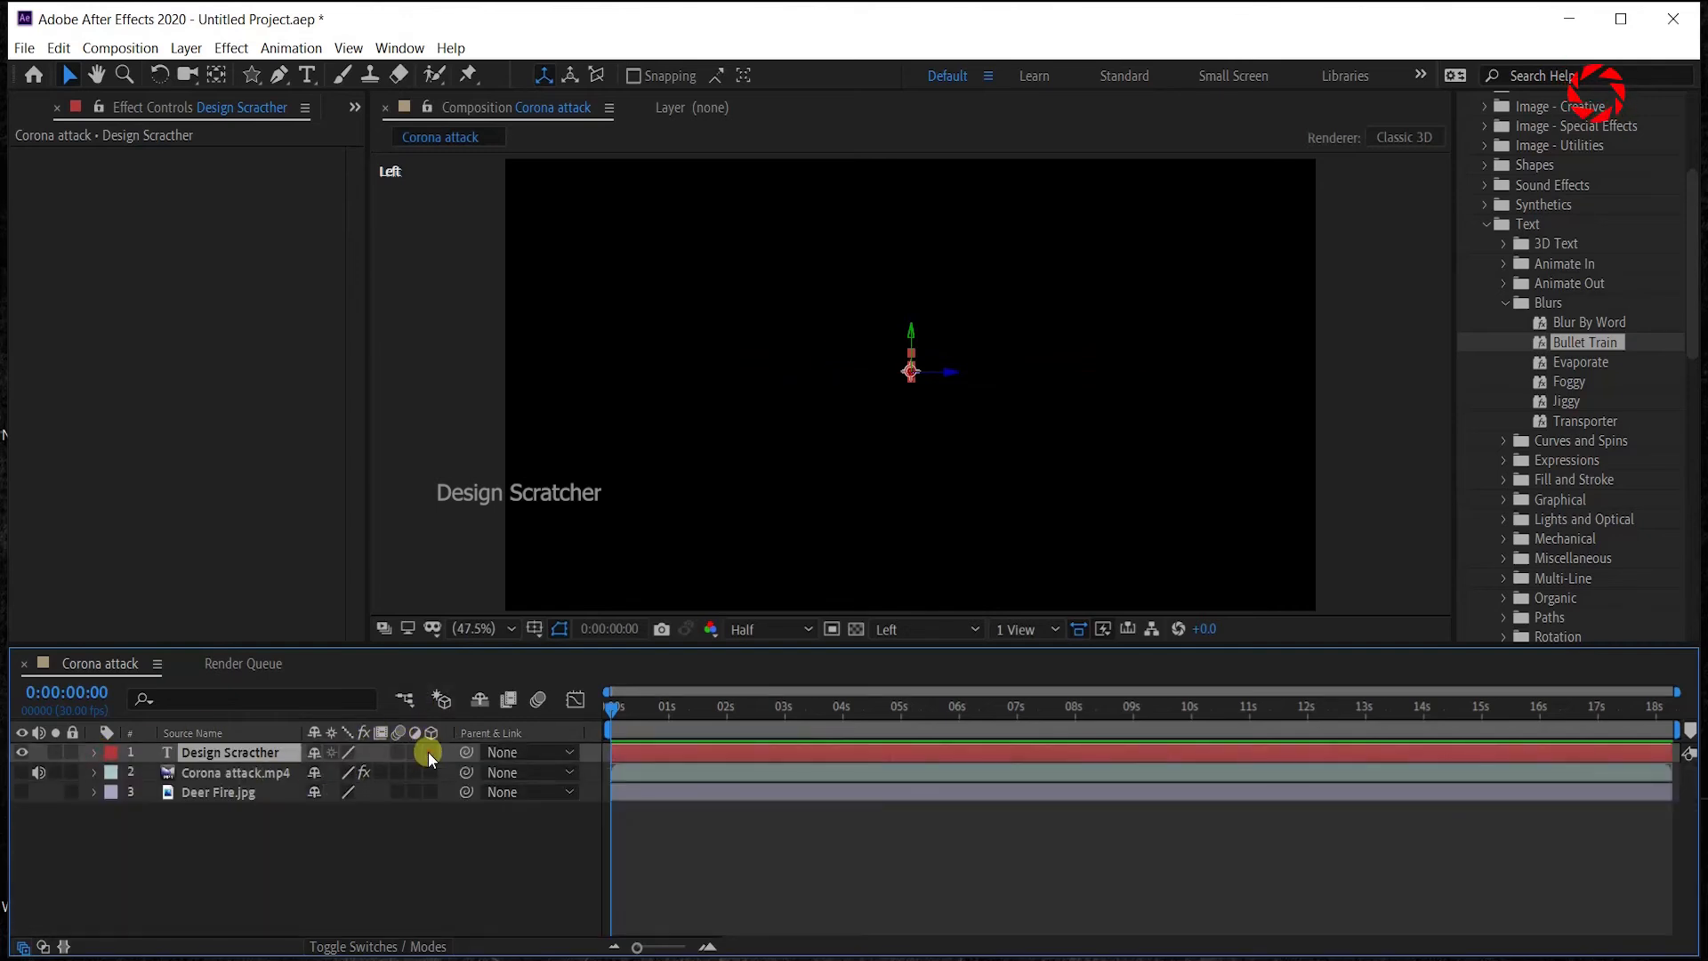
Turn off the text layer's 3D Layer switch, switch to the Front view, and check the list of available views without choosing another.
left_click(428, 751)
left_click(889, 630)
left_click(909, 684)
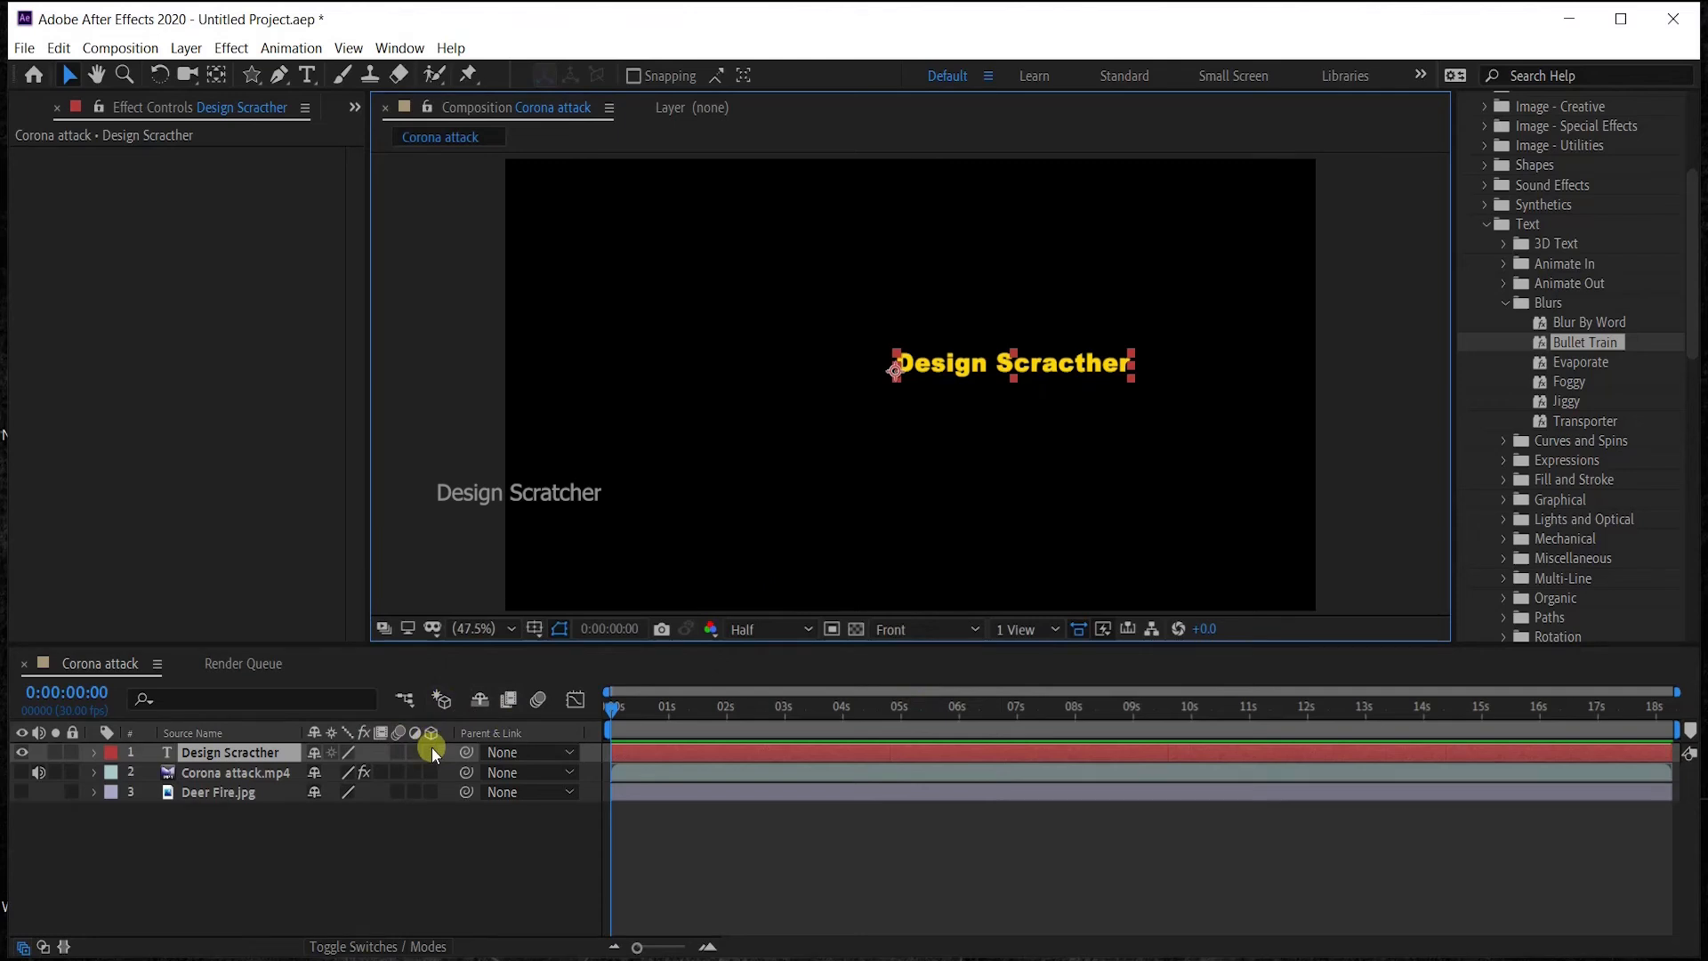
left_click(393, 751)
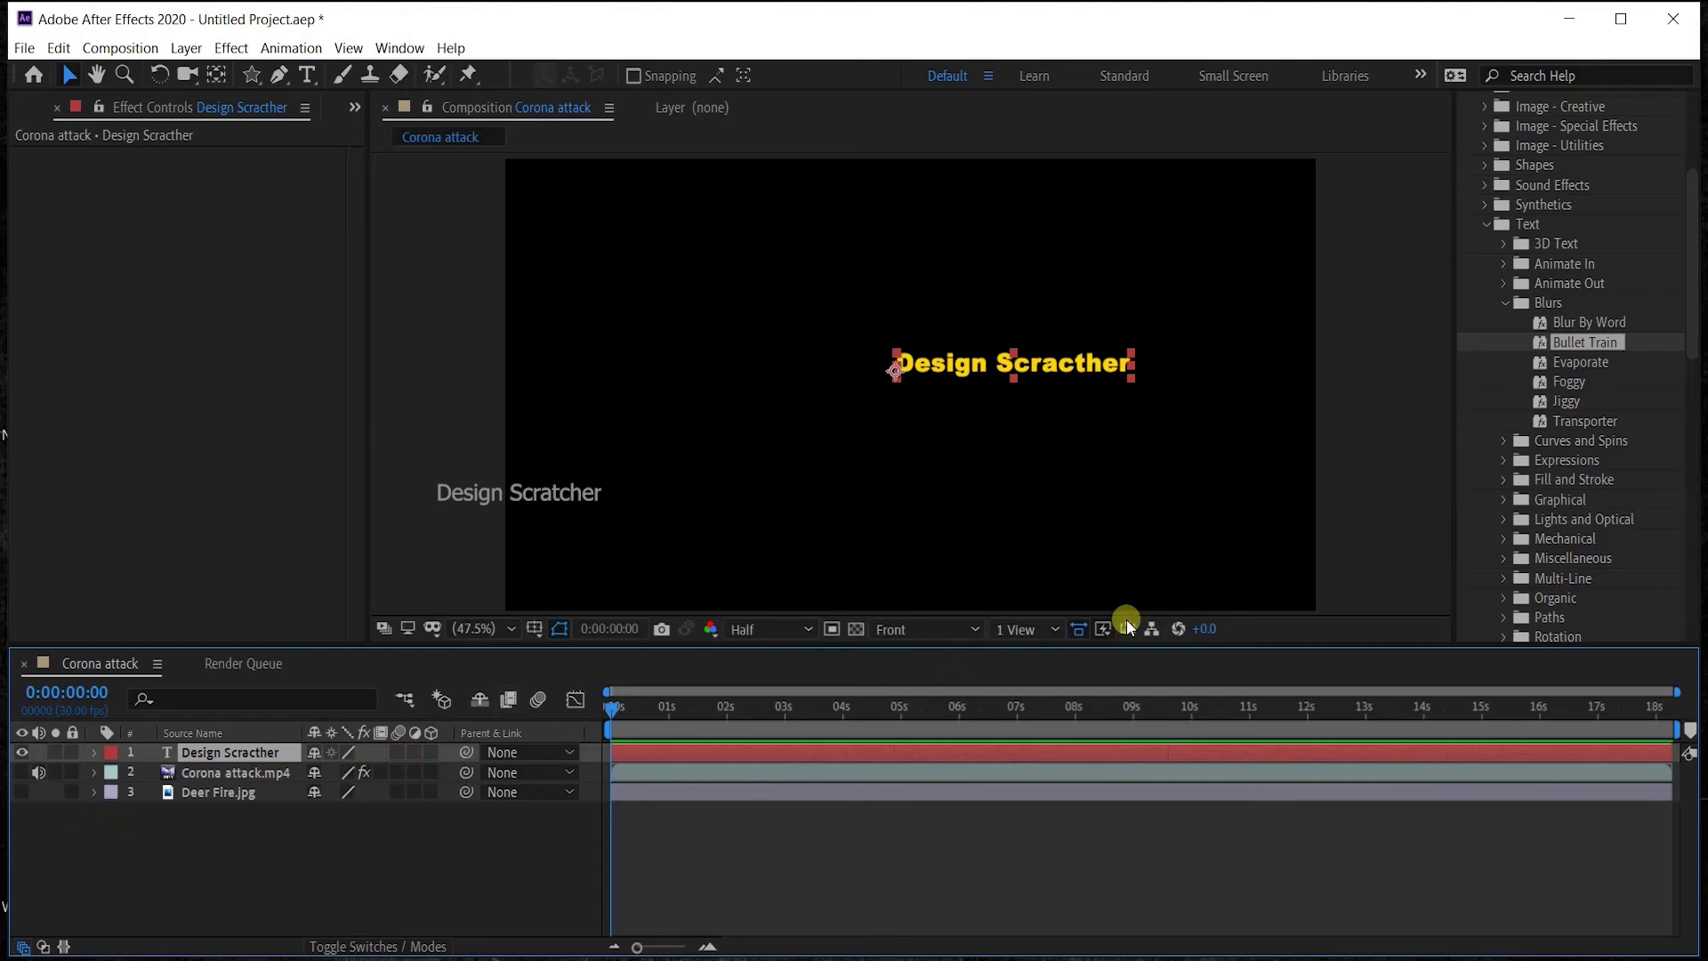
left_click(918, 628)
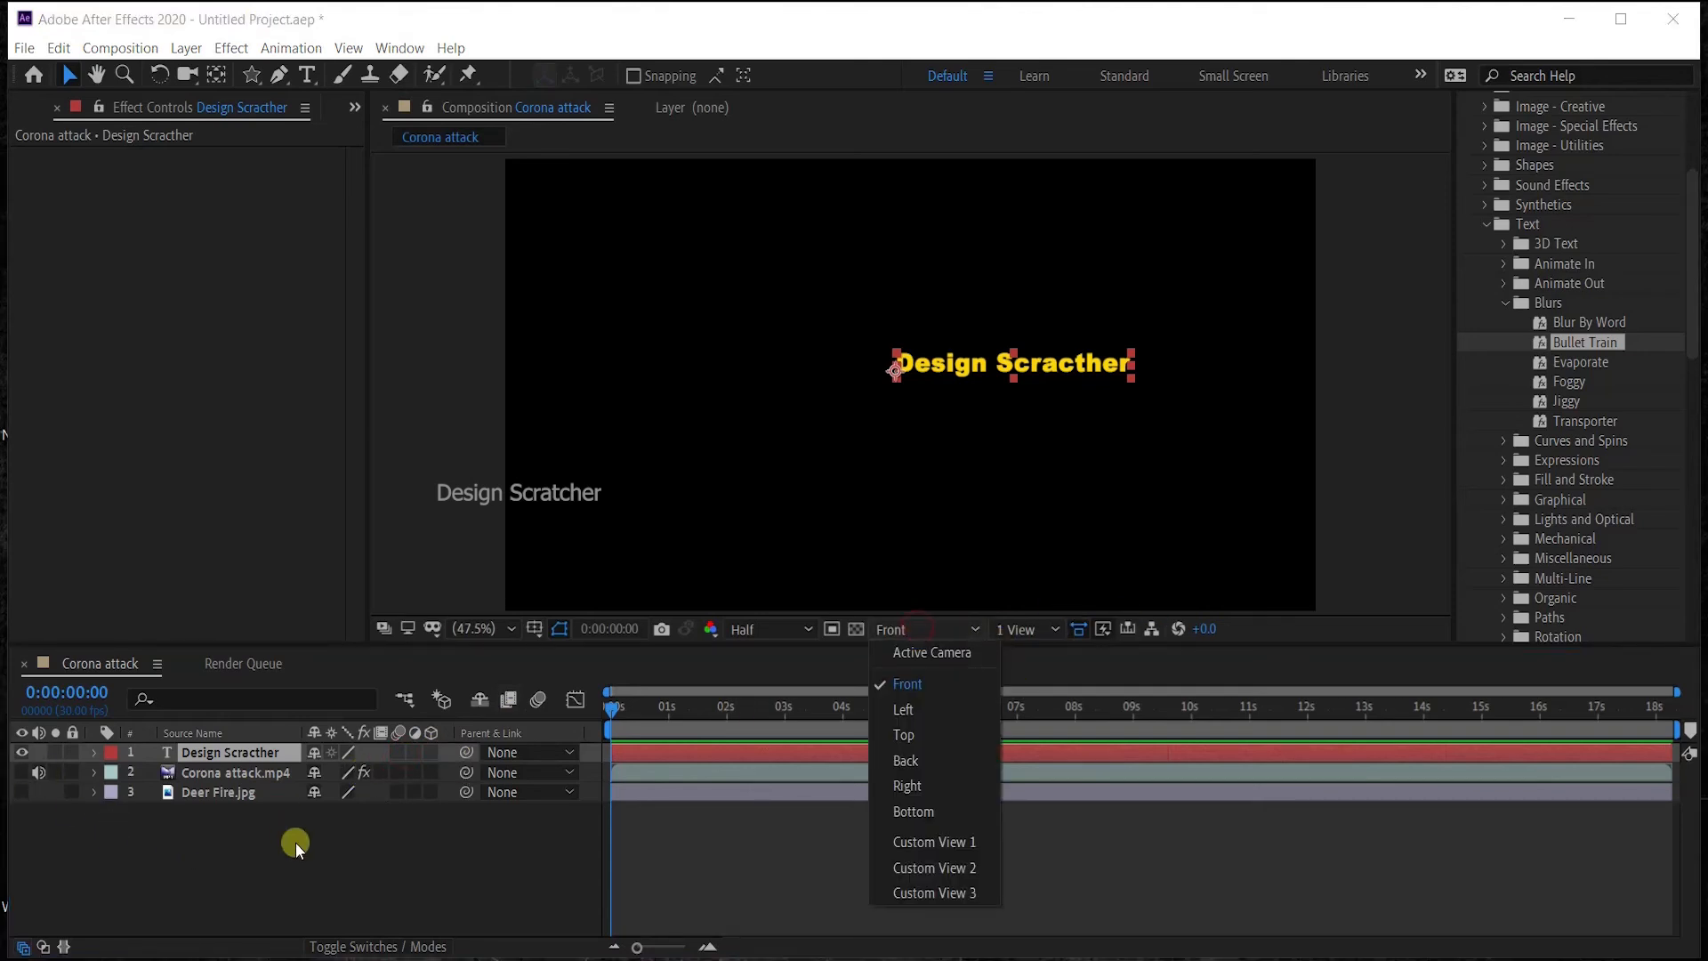
left_click(633, 794)
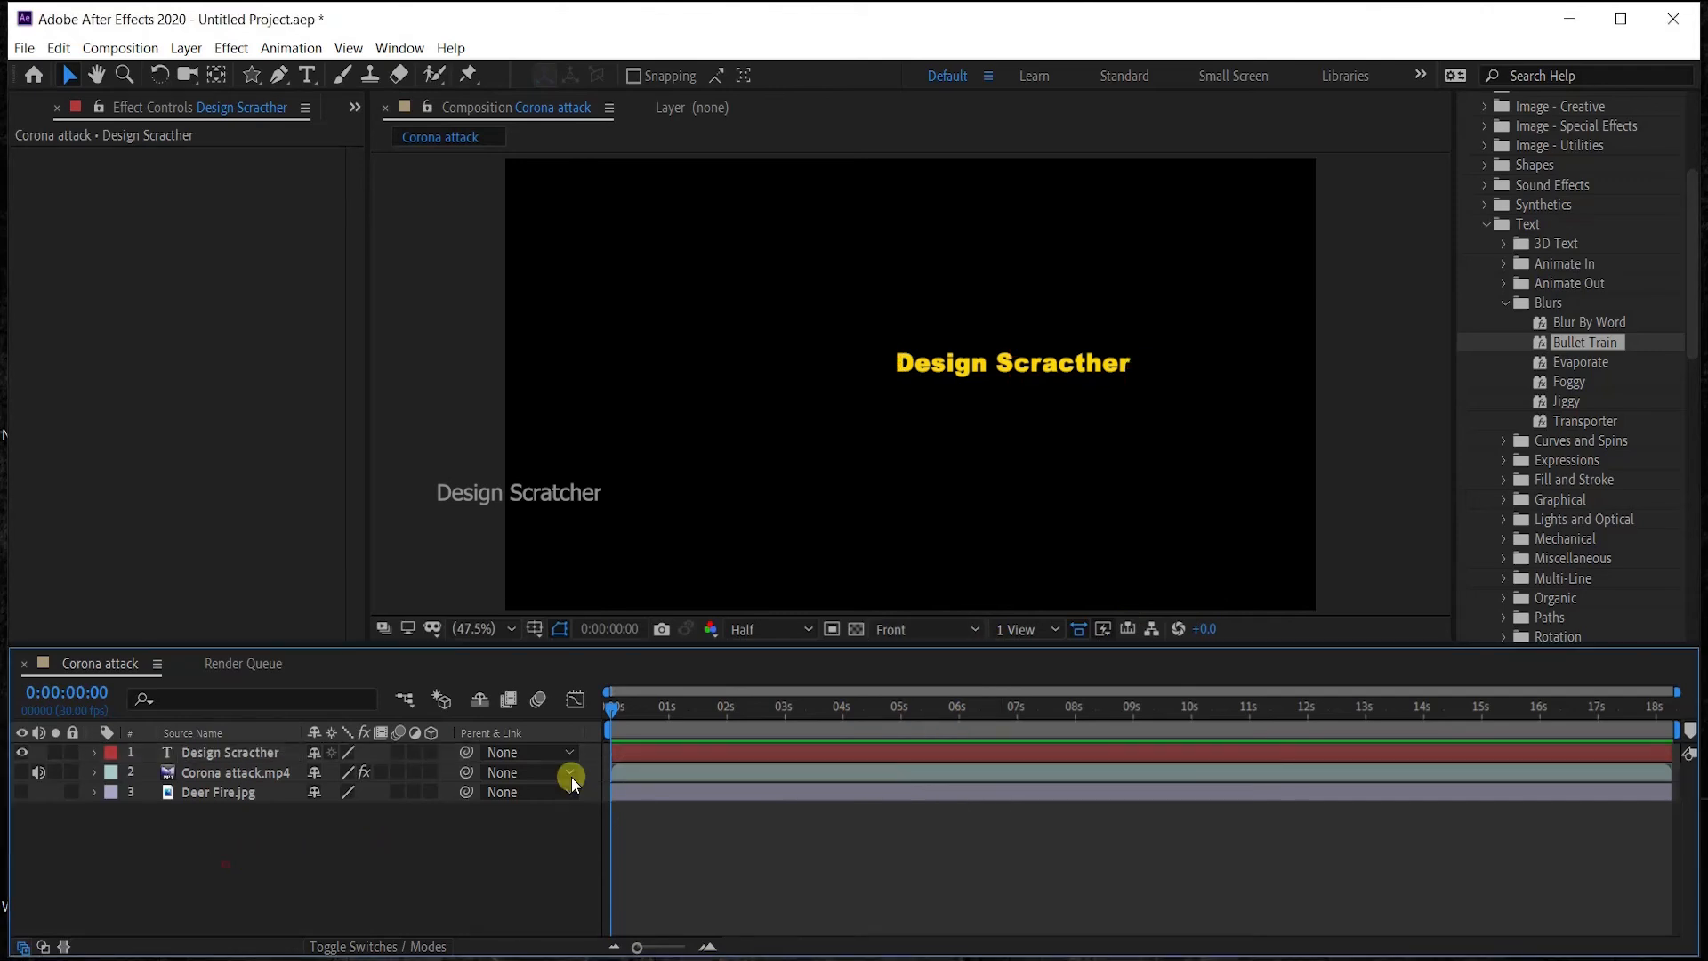
Split the composition viewer into 2 Views and turn on the 3D Layer switch of the Design Scracther layer.
left_click(1034, 627)
left_click(1050, 681)
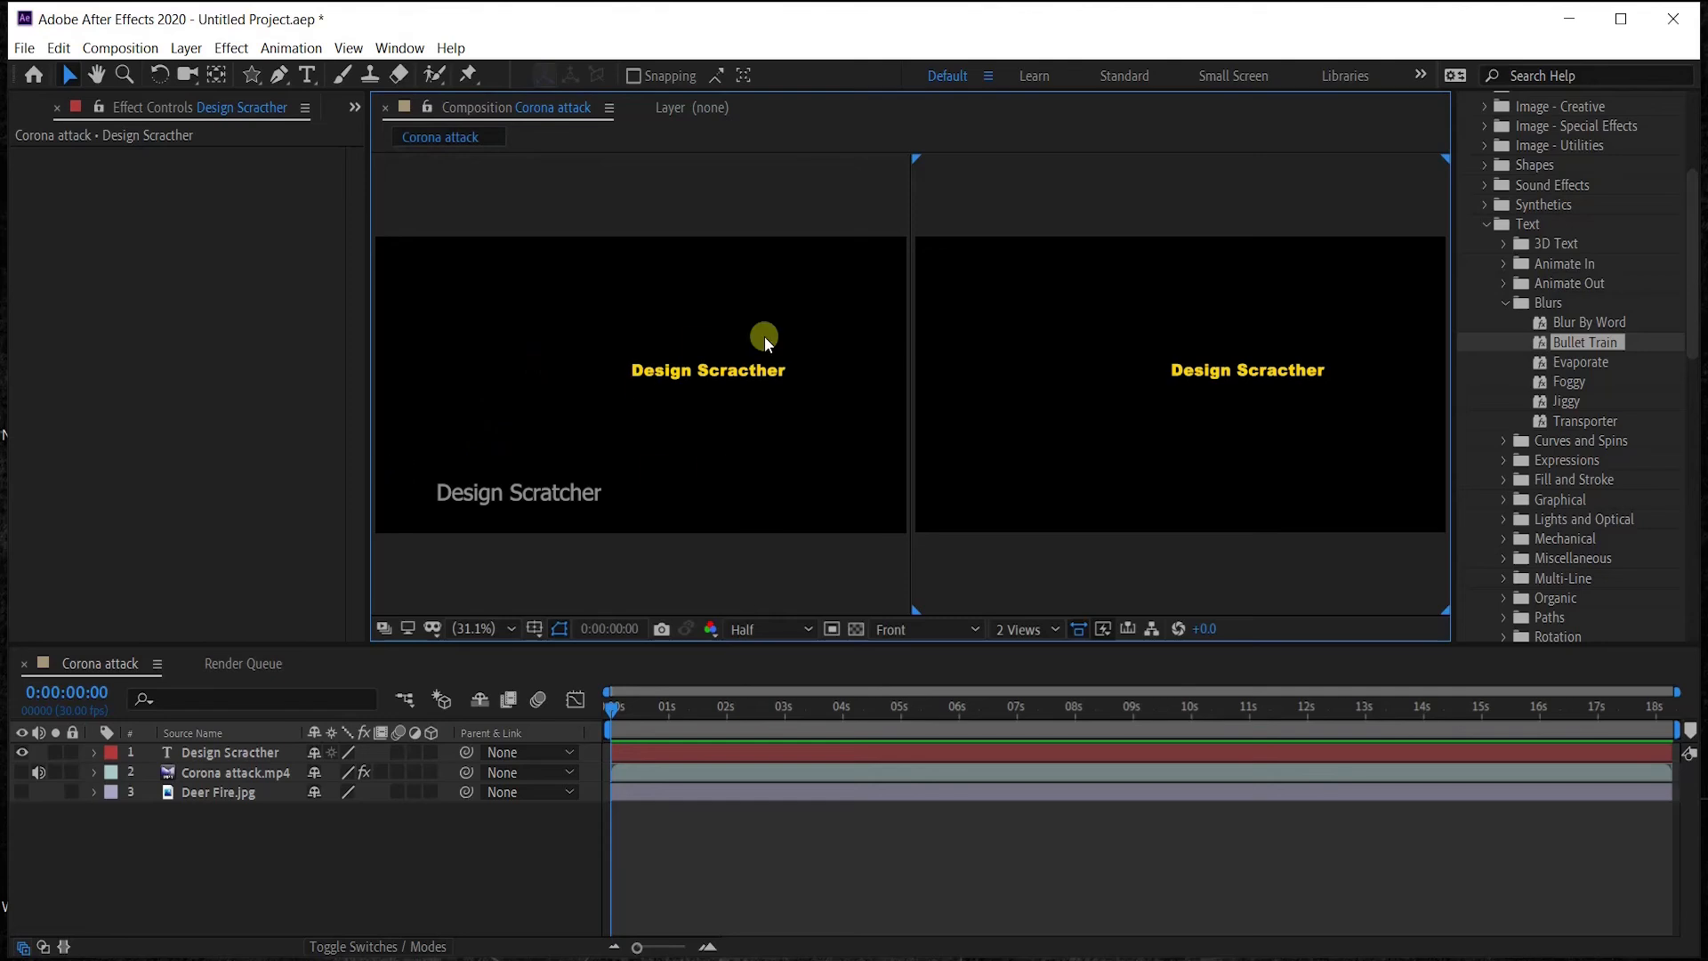
left_click(431, 753)
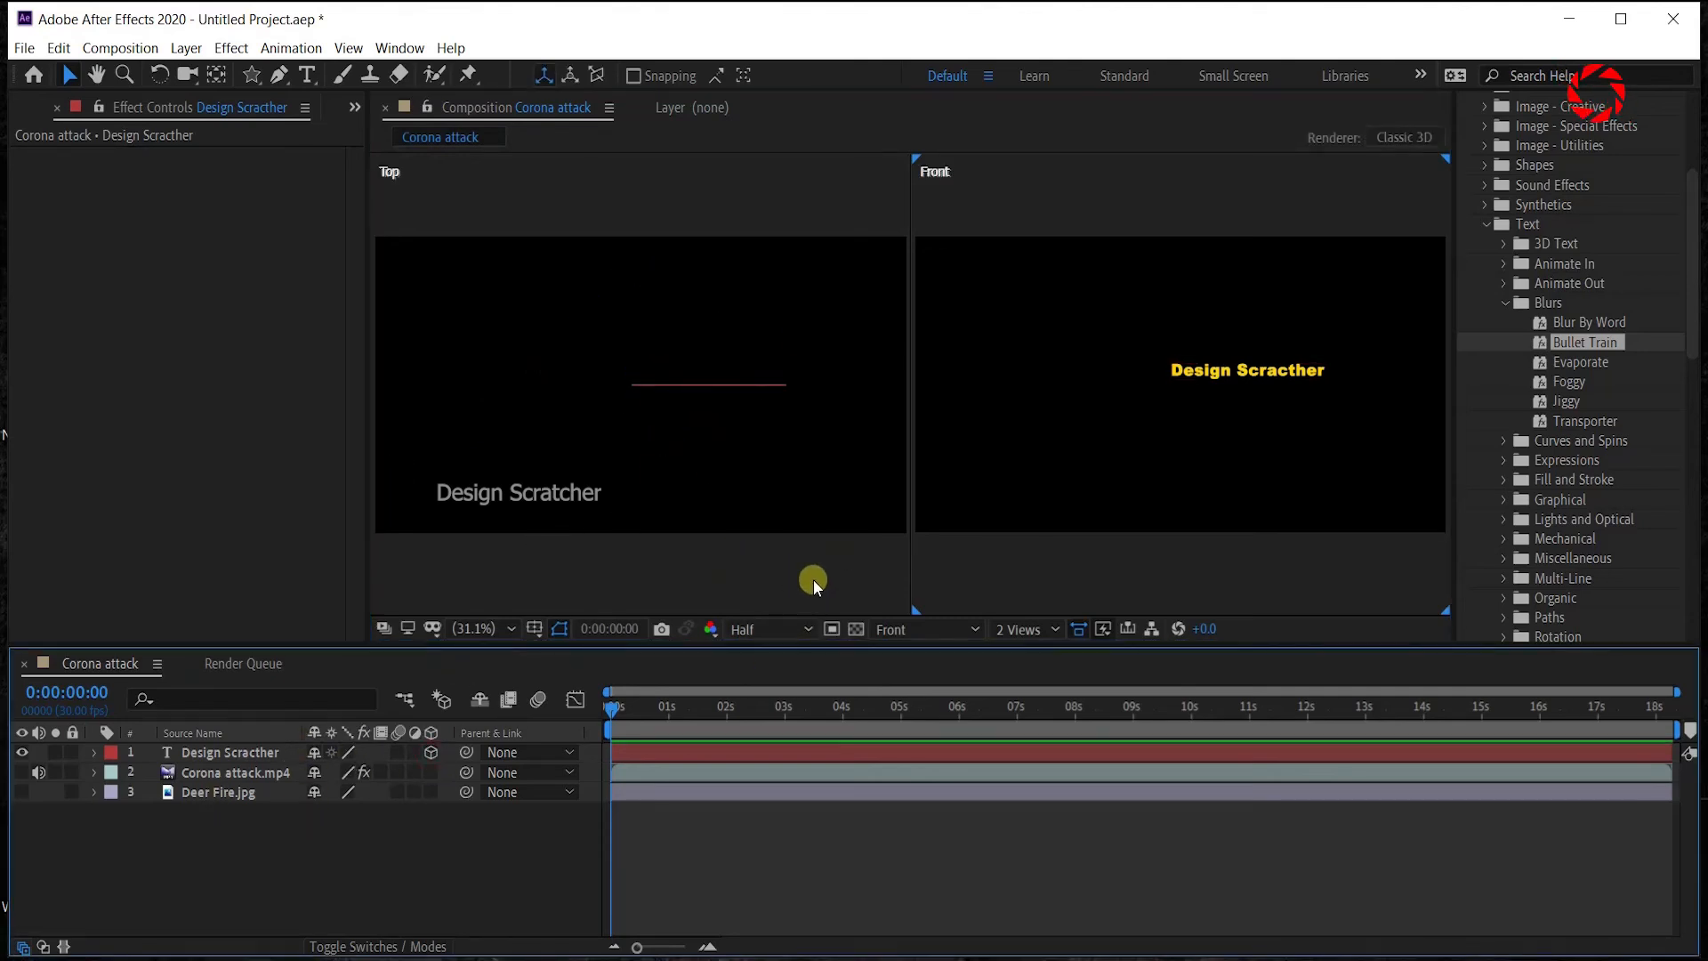
Change the viewer showing Top to the Left view and the viewer showing Front to Active Camera.
left_click(648, 398)
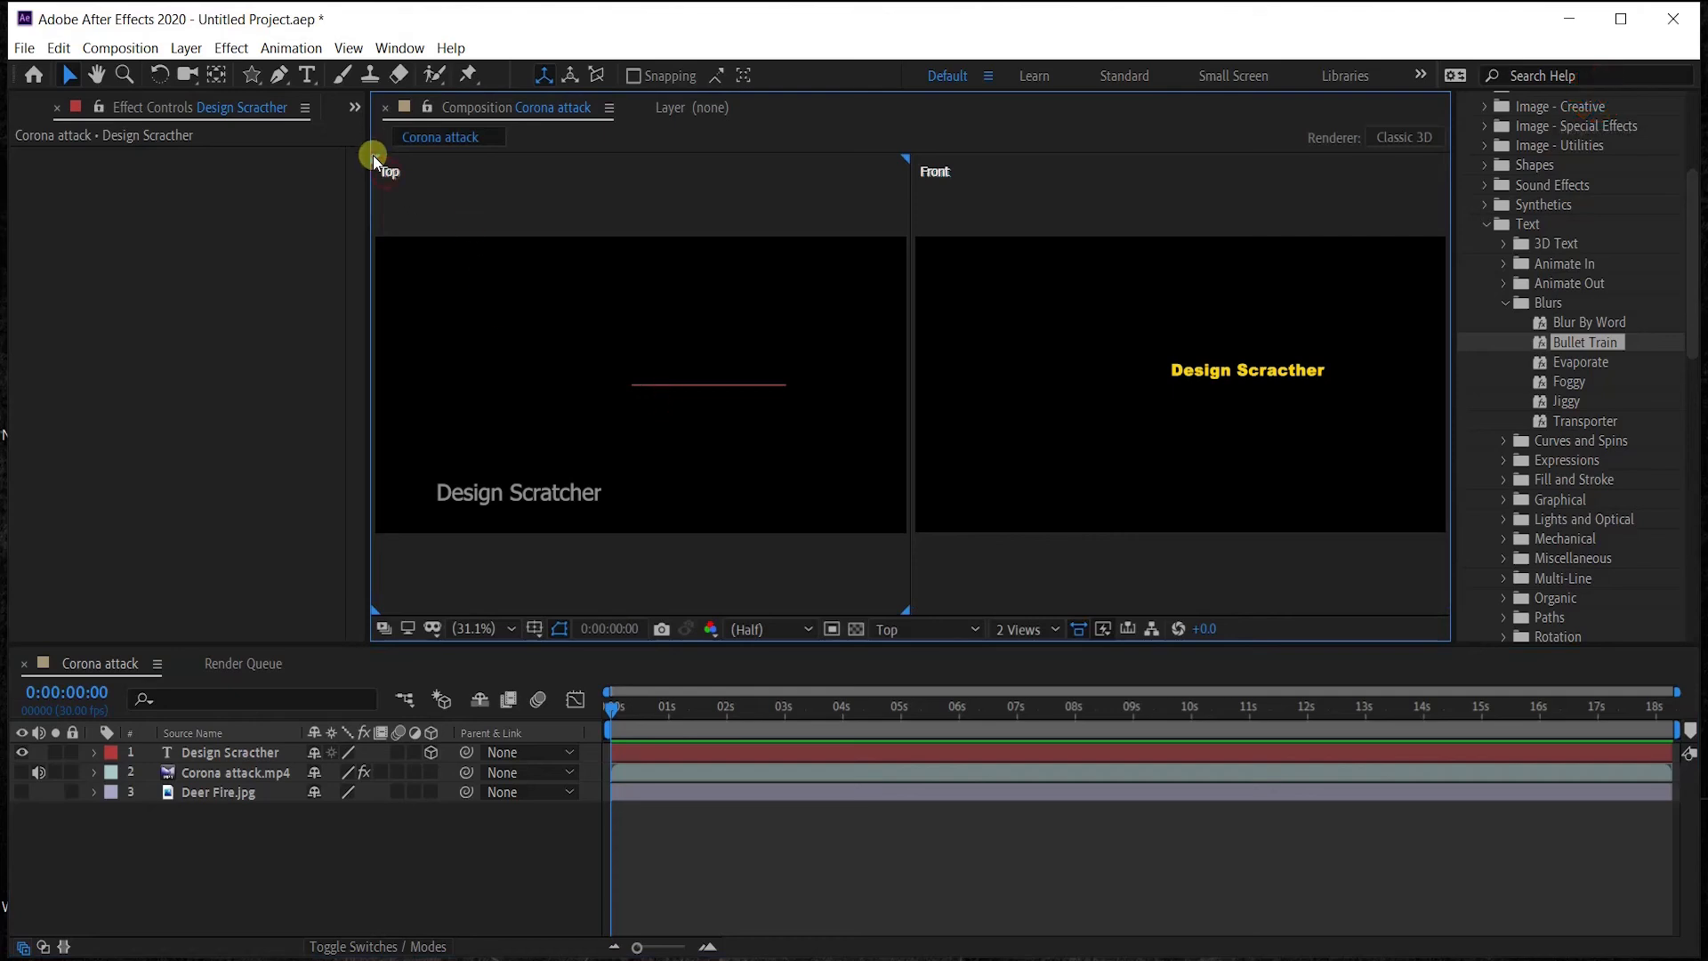
left_click(939, 628)
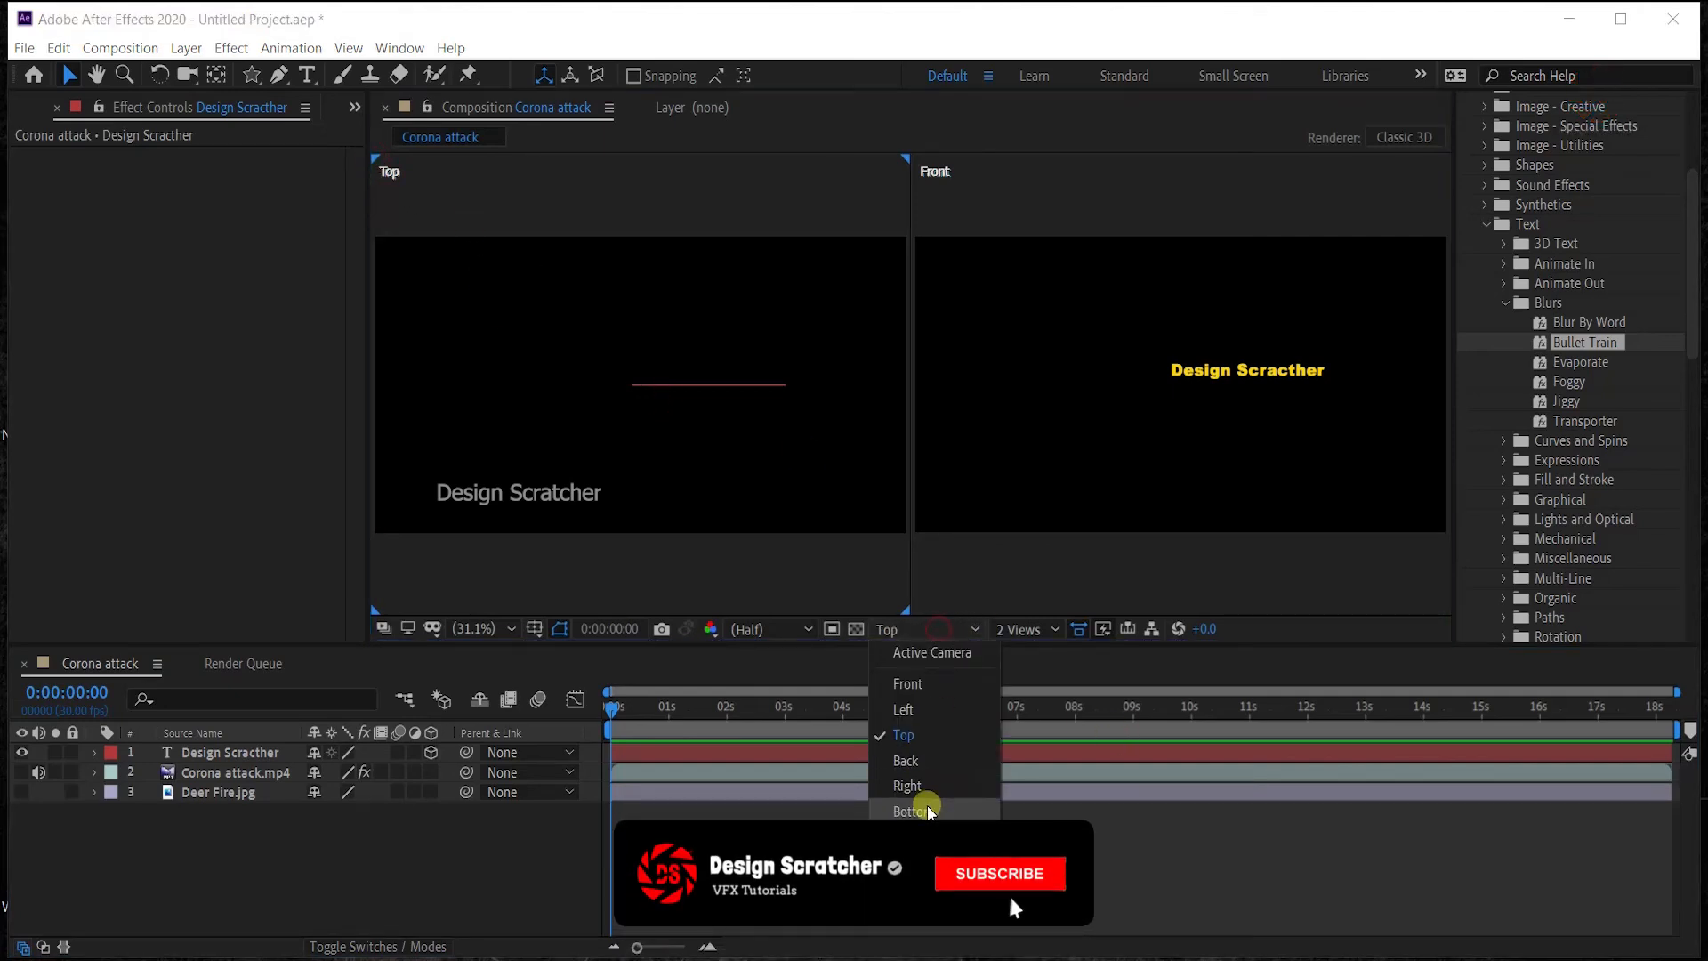
left_click(913, 709)
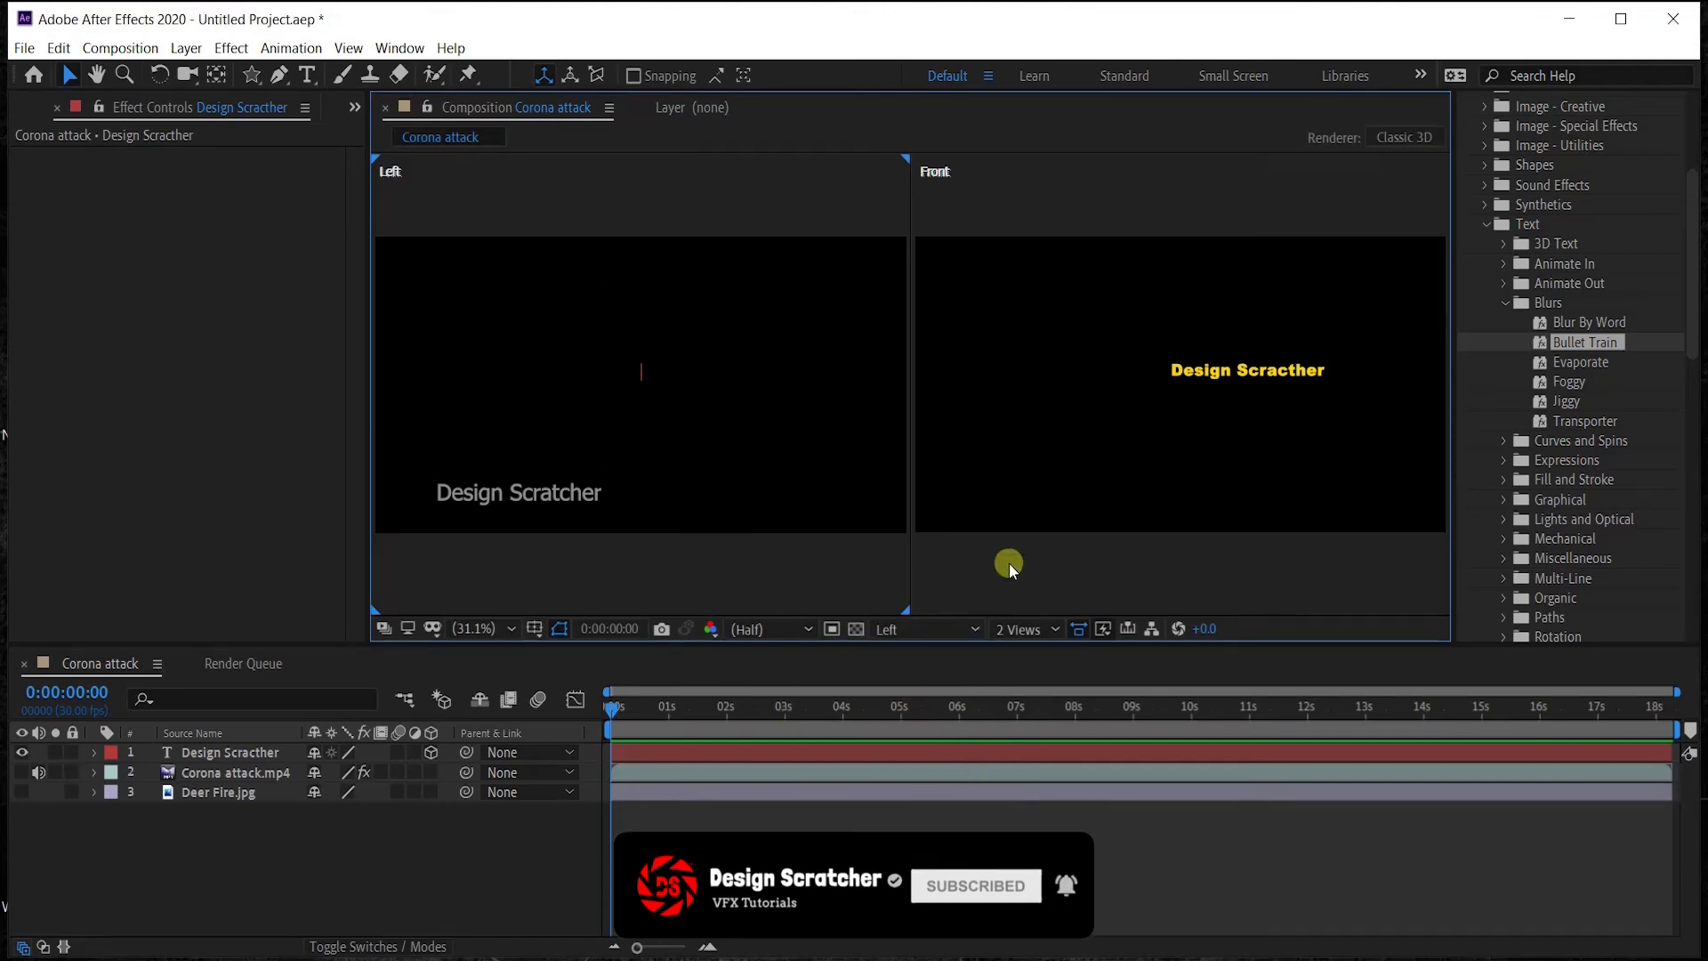
left_click(956, 143)
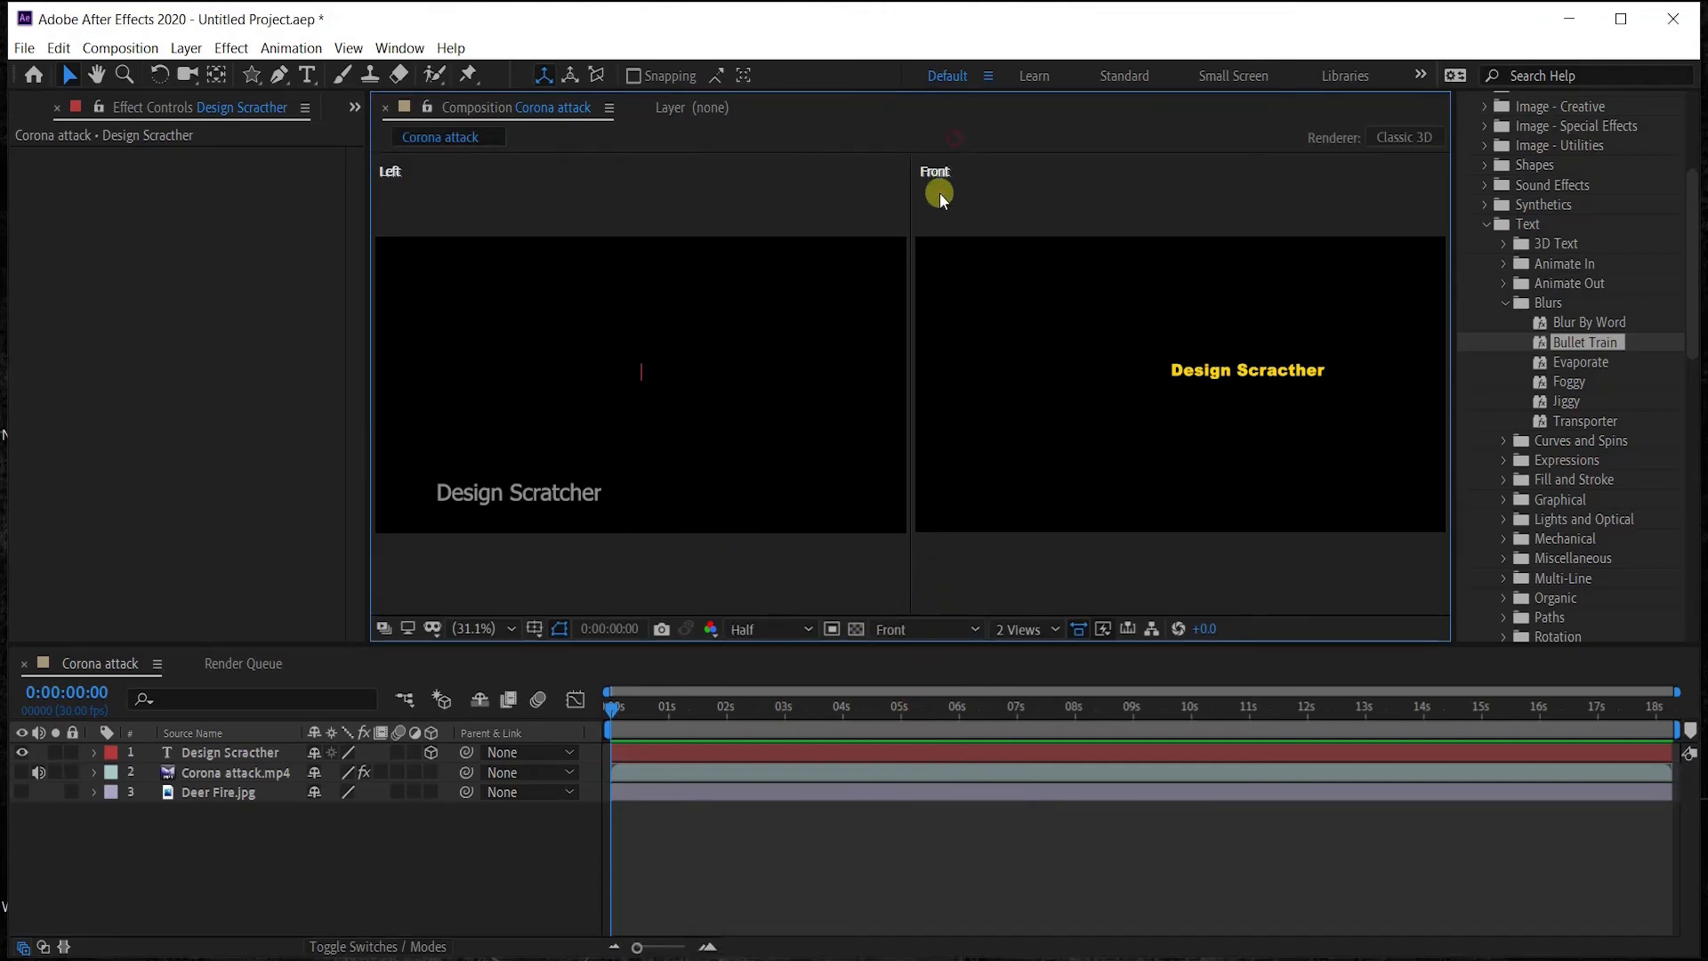
left_click(927, 622)
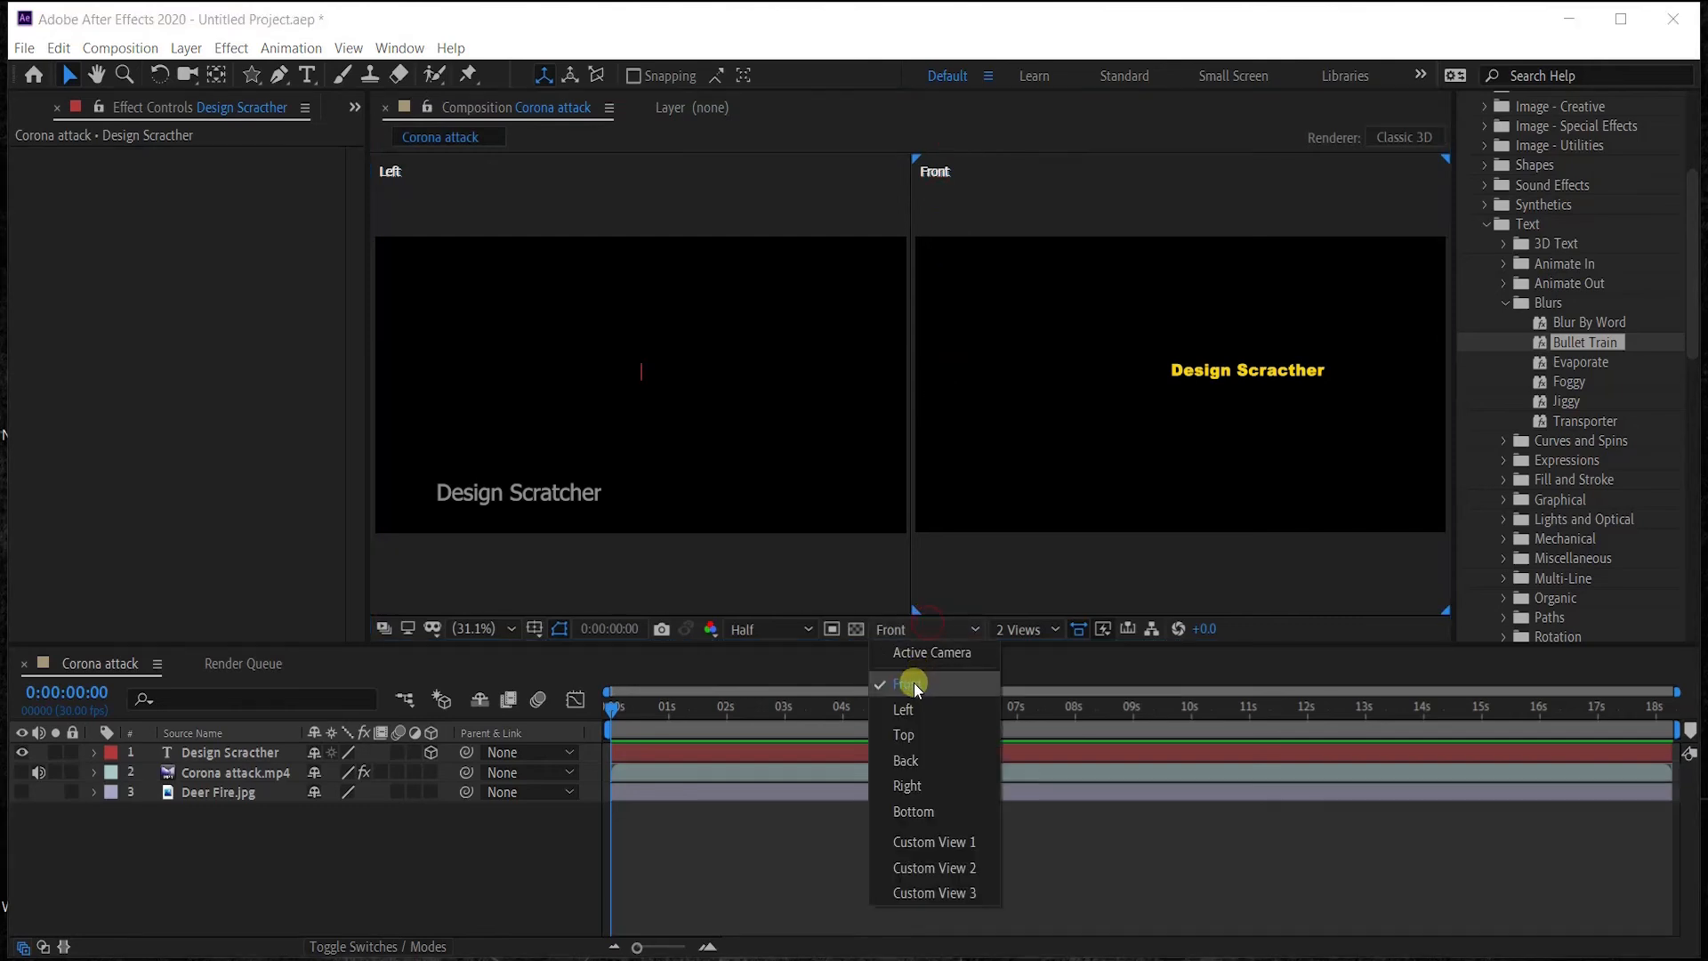
left_click(919, 654)
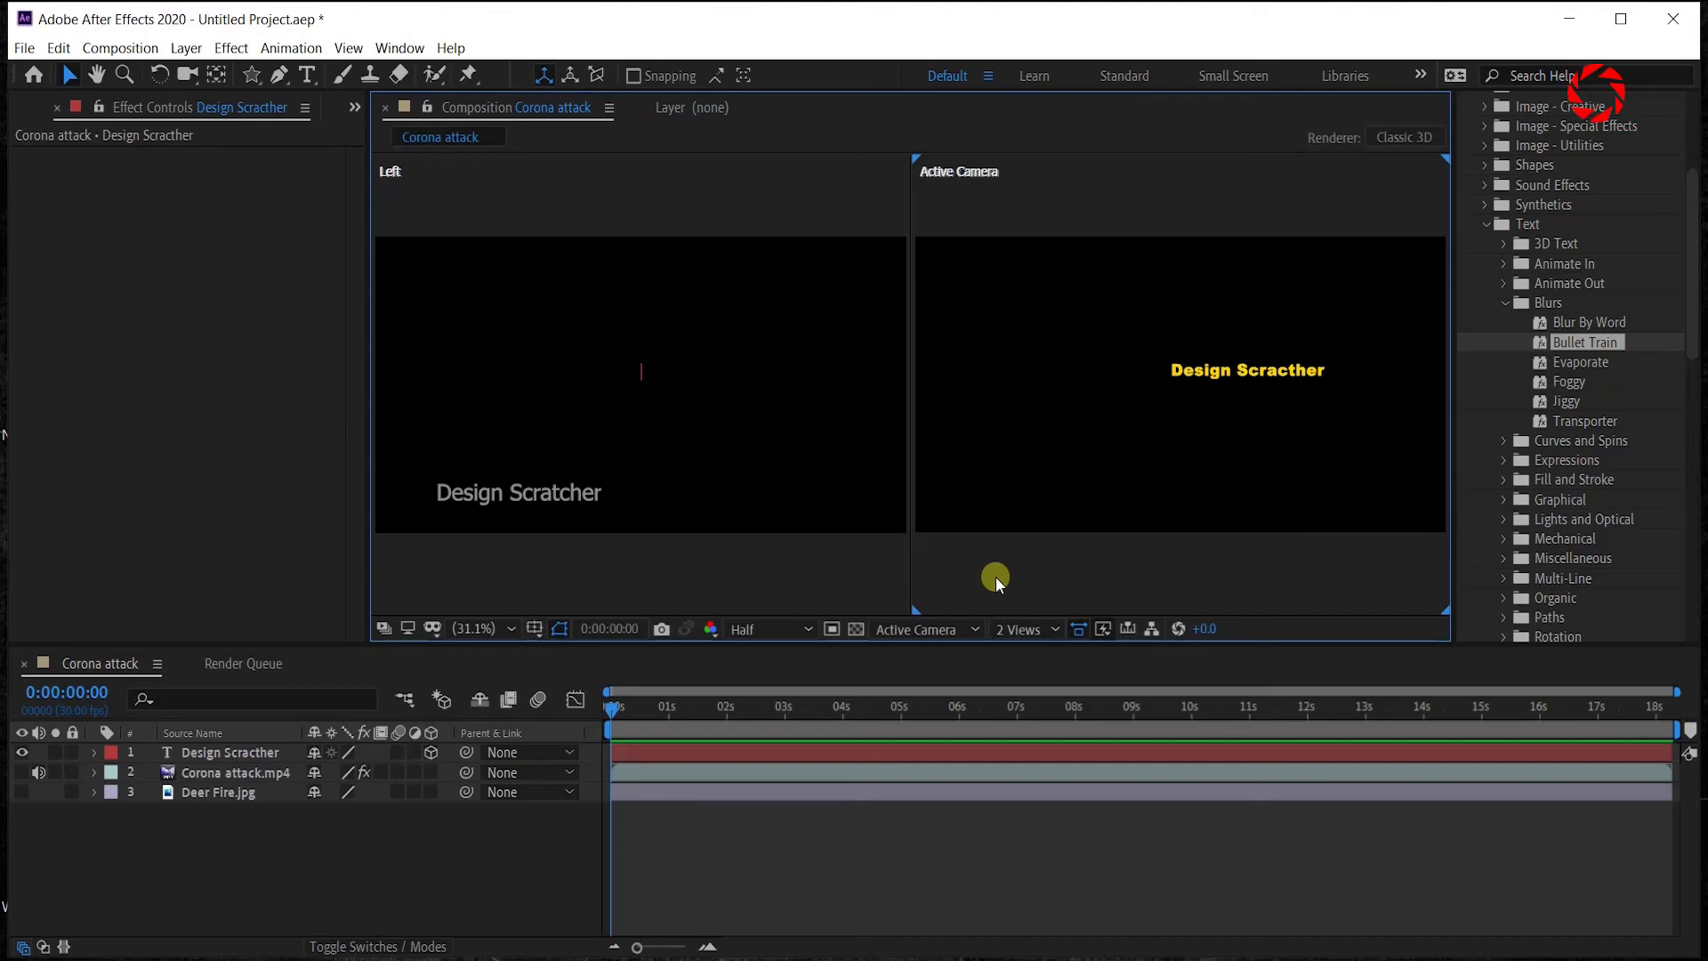
Look at the Info color and coordinate readout and the Audio level meters, leaving both collapsed.
scroll(1527, 398, "up", 3)
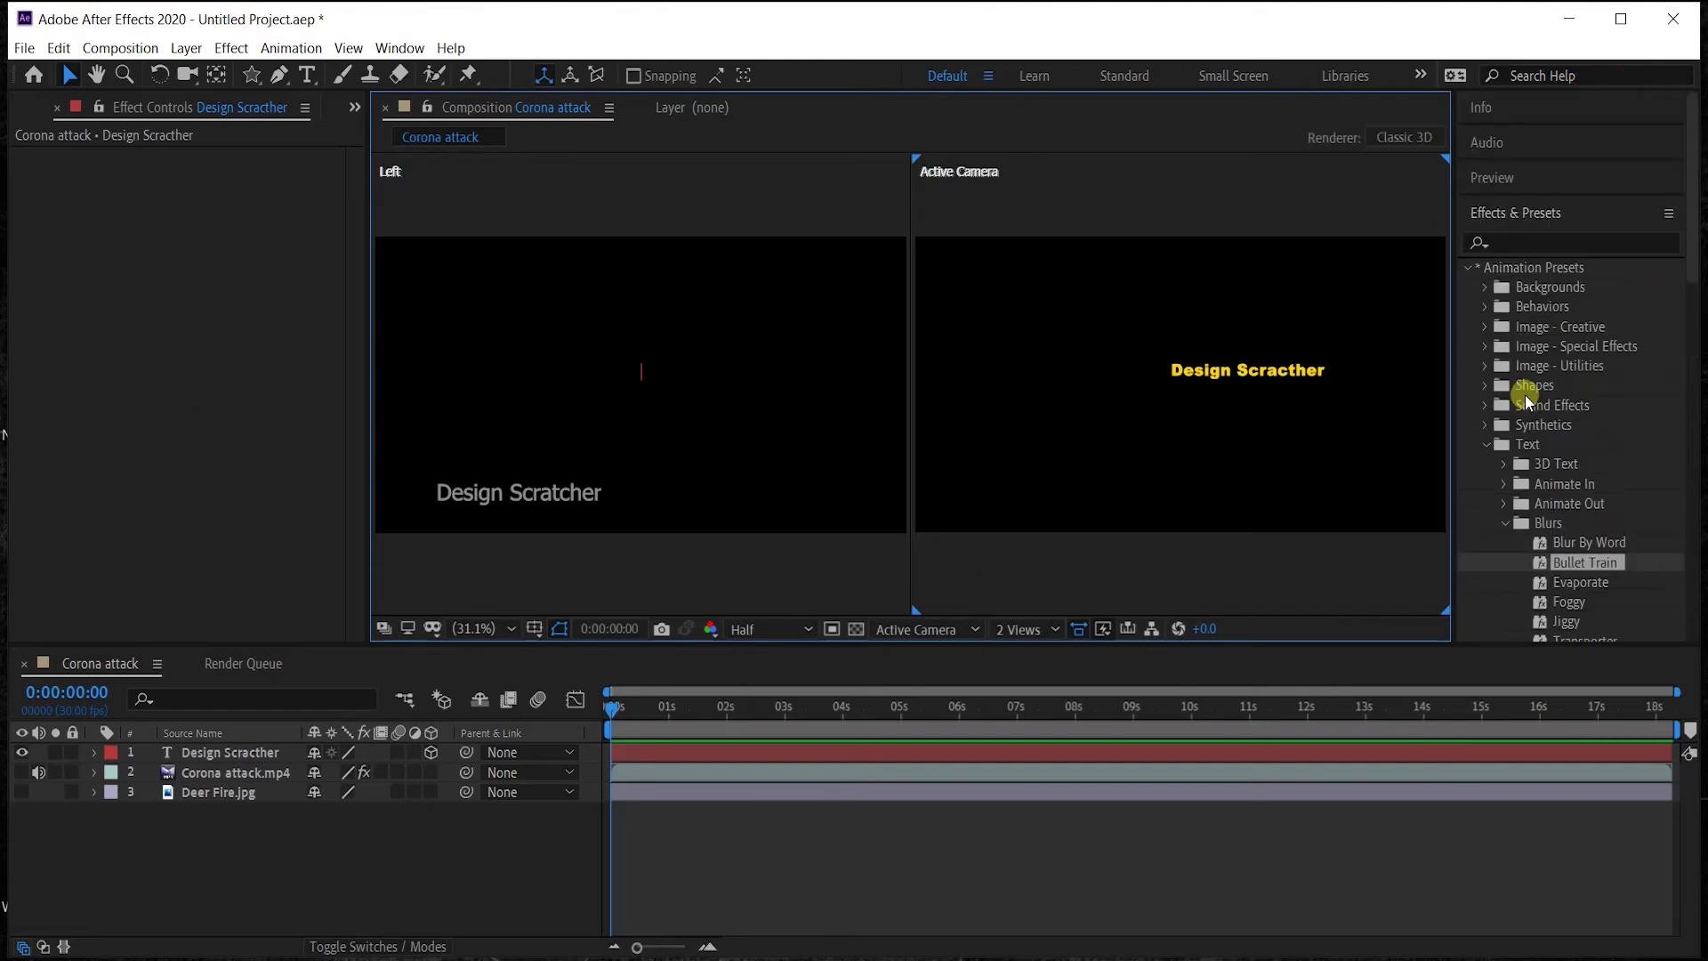
left_click(1503, 115)
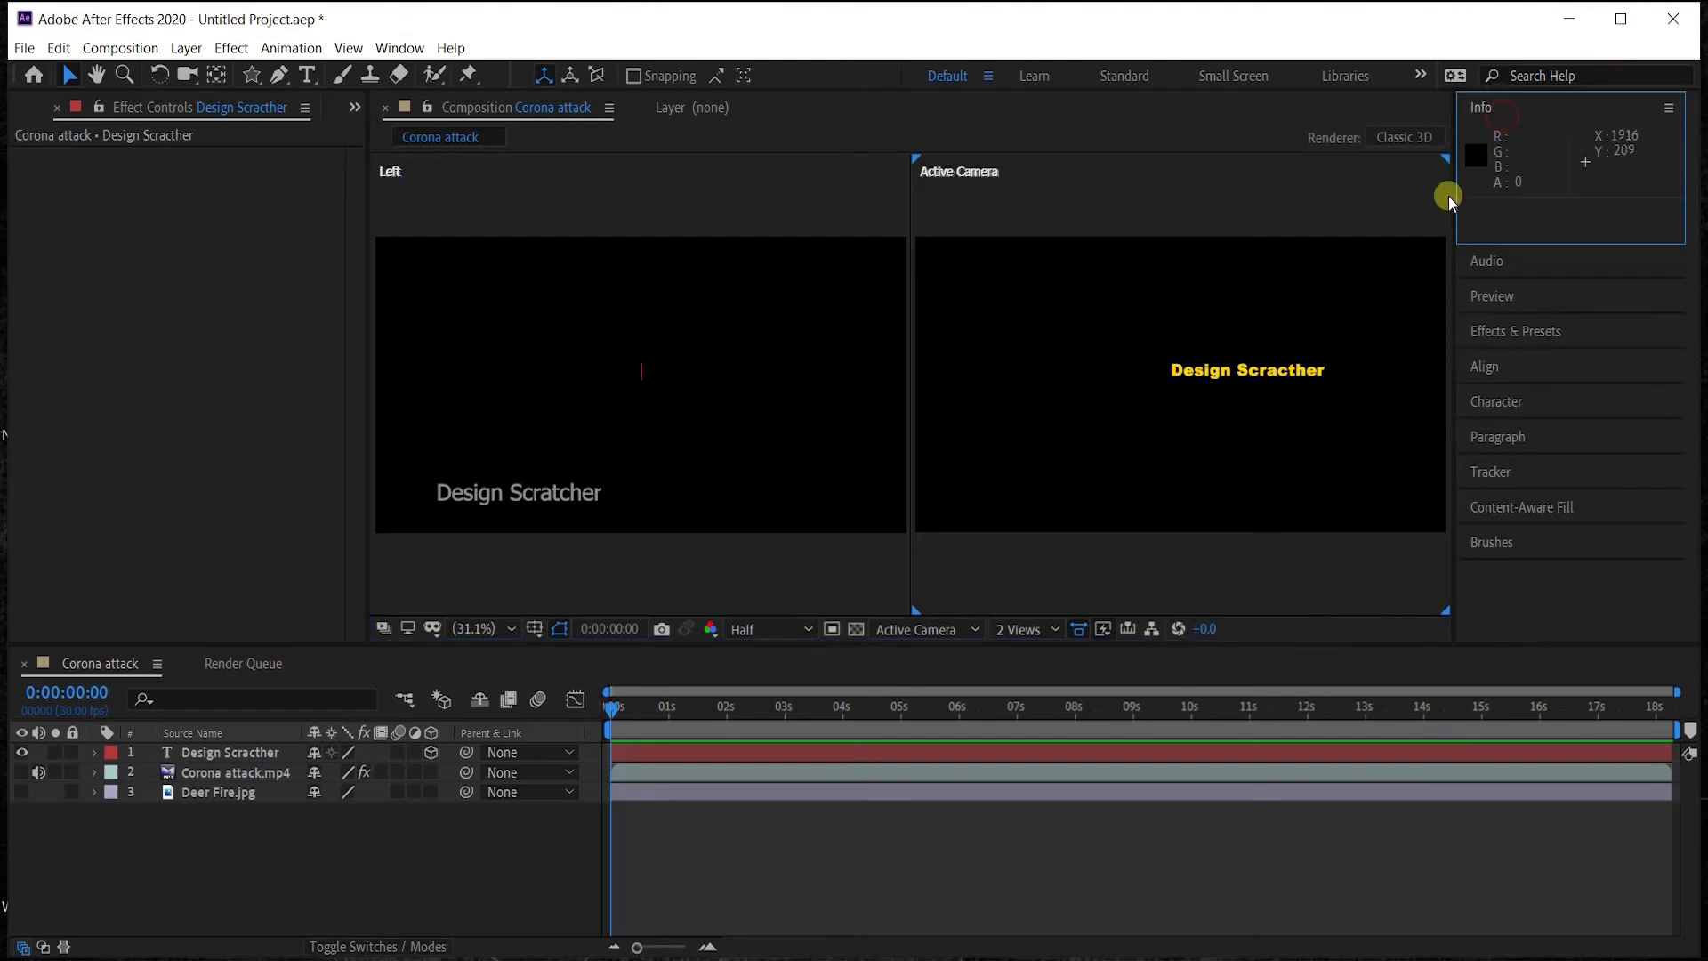
left_click(1518, 263)
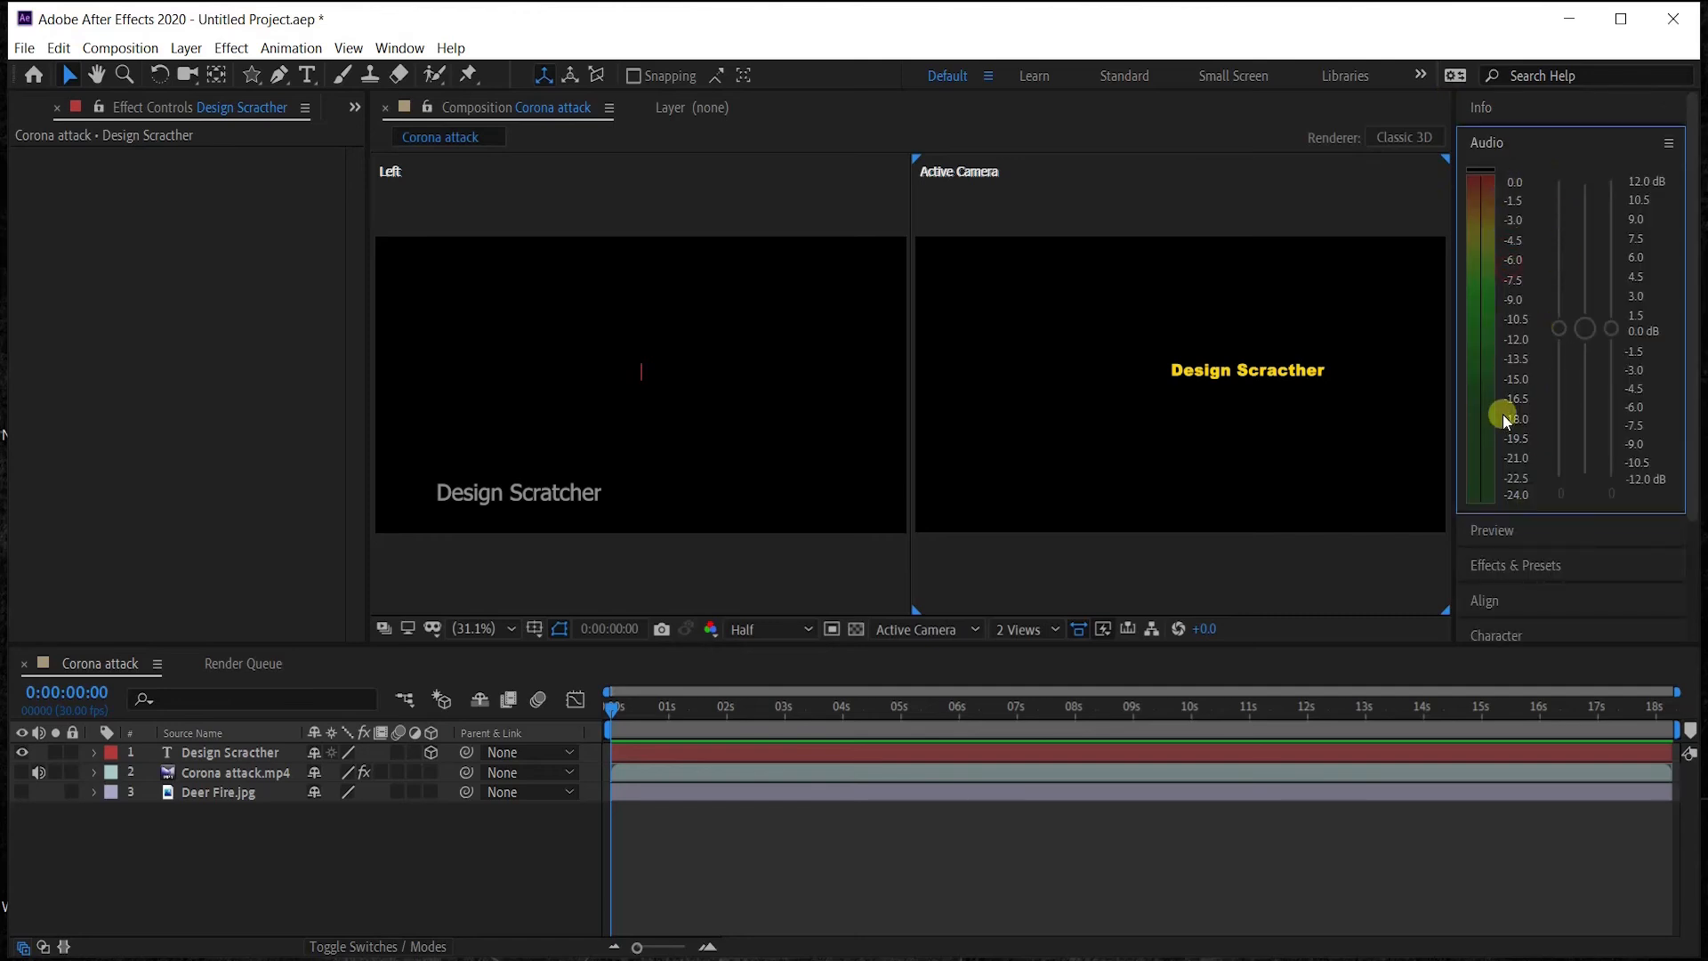
left_click(1490, 143)
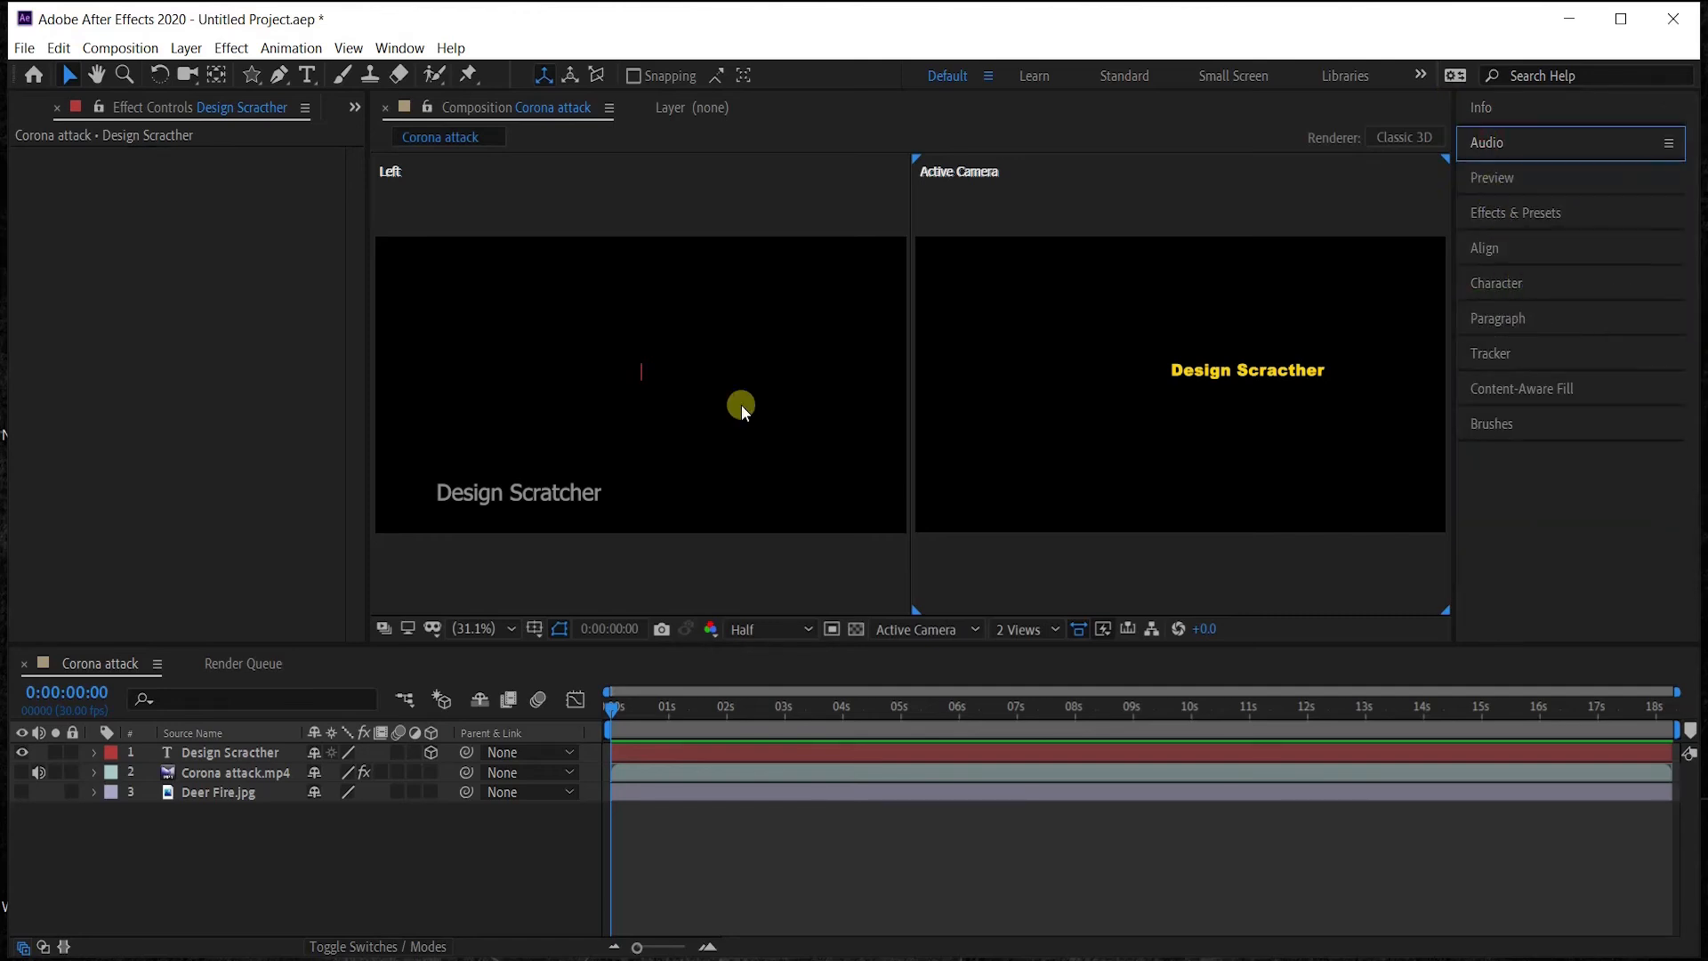
Import the Background Music file from the Raw folder and add it to the composition beneath the Deer Fire.jpg layer.
left_click(15, 108)
double_click(123, 532)
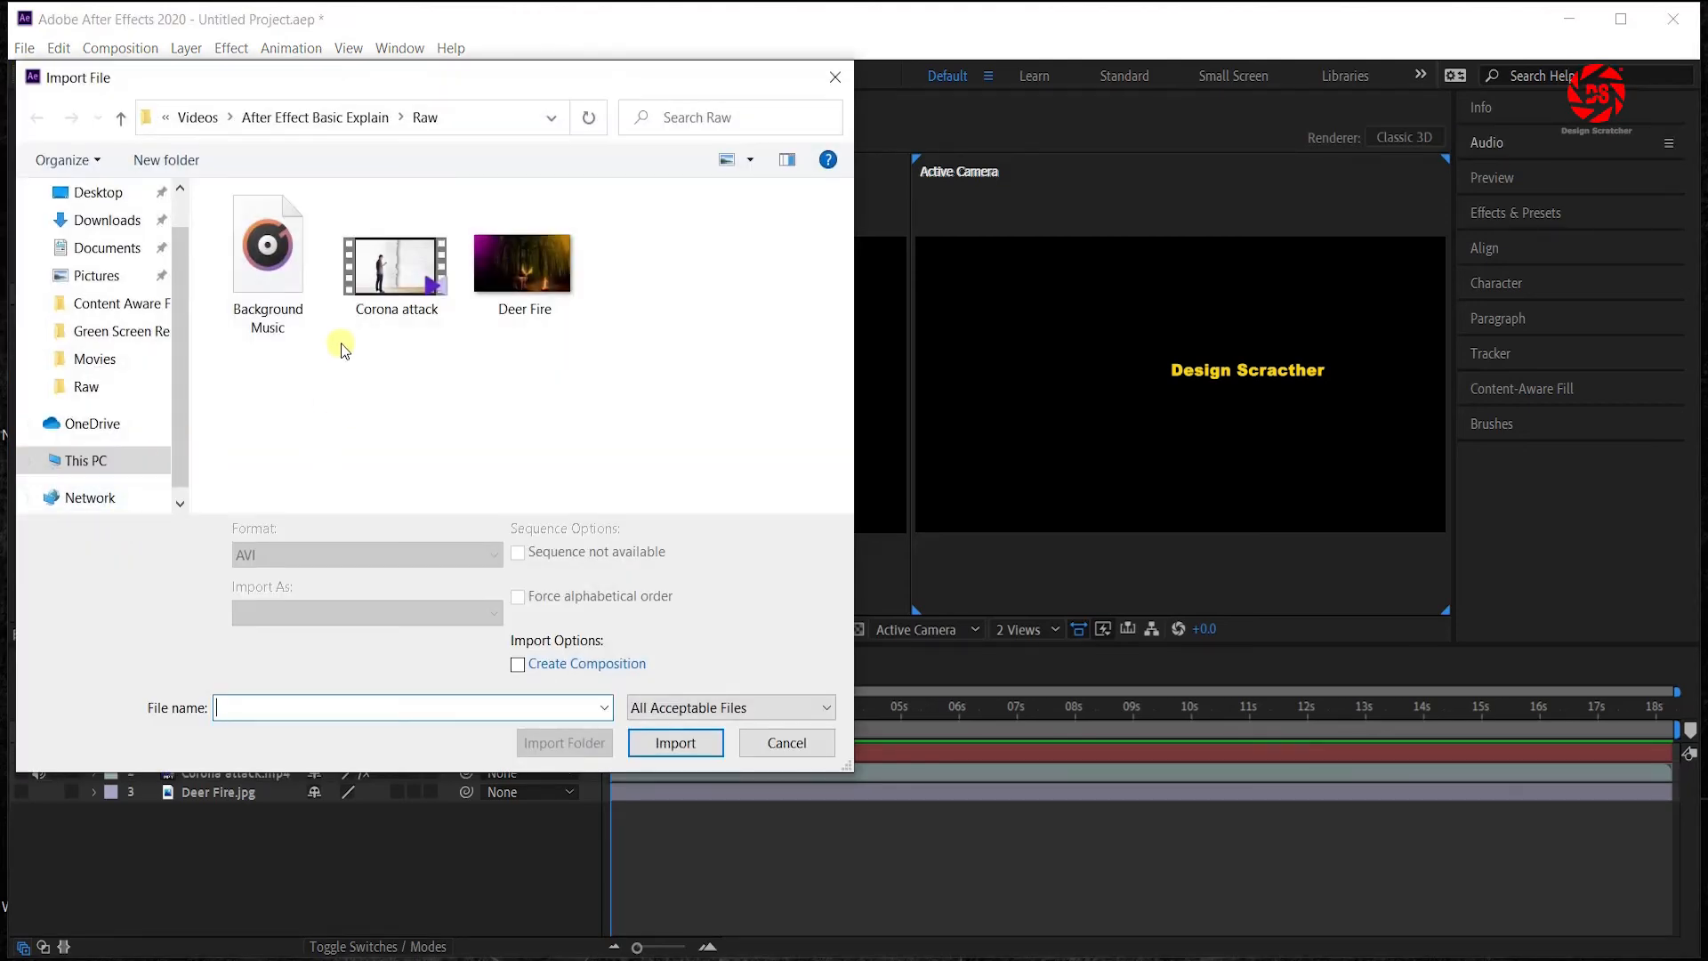
left_click(267, 258)
left_click(675, 743)
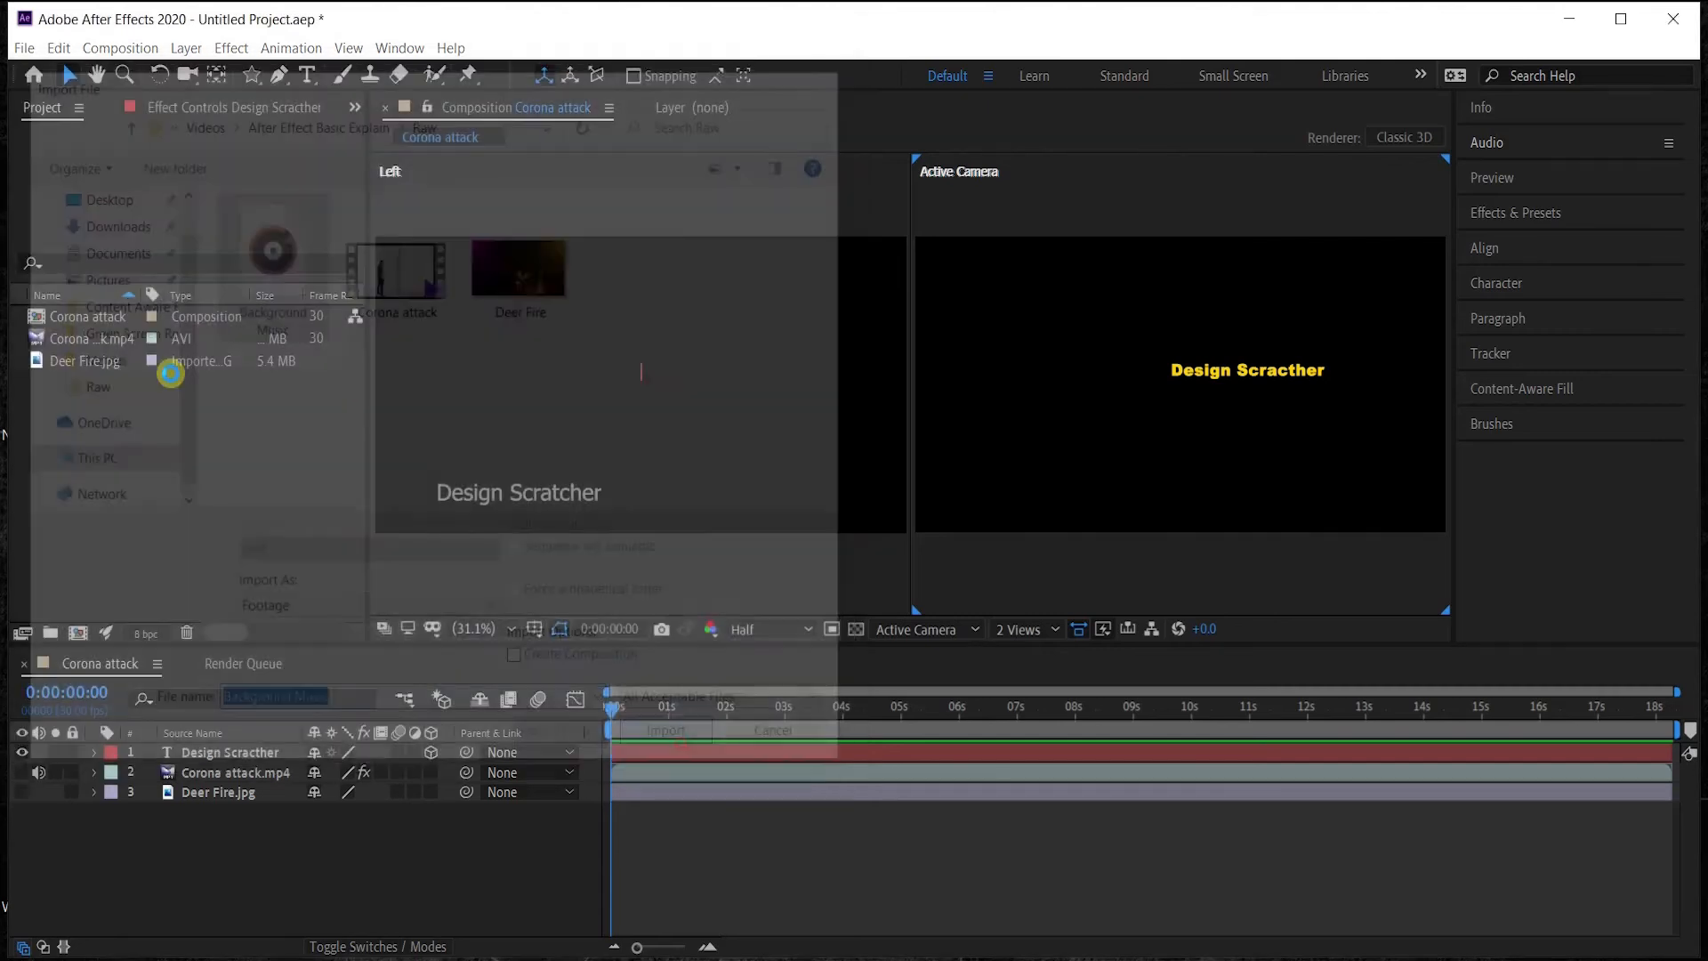
left_click_drag(180, 724, 184, 835)
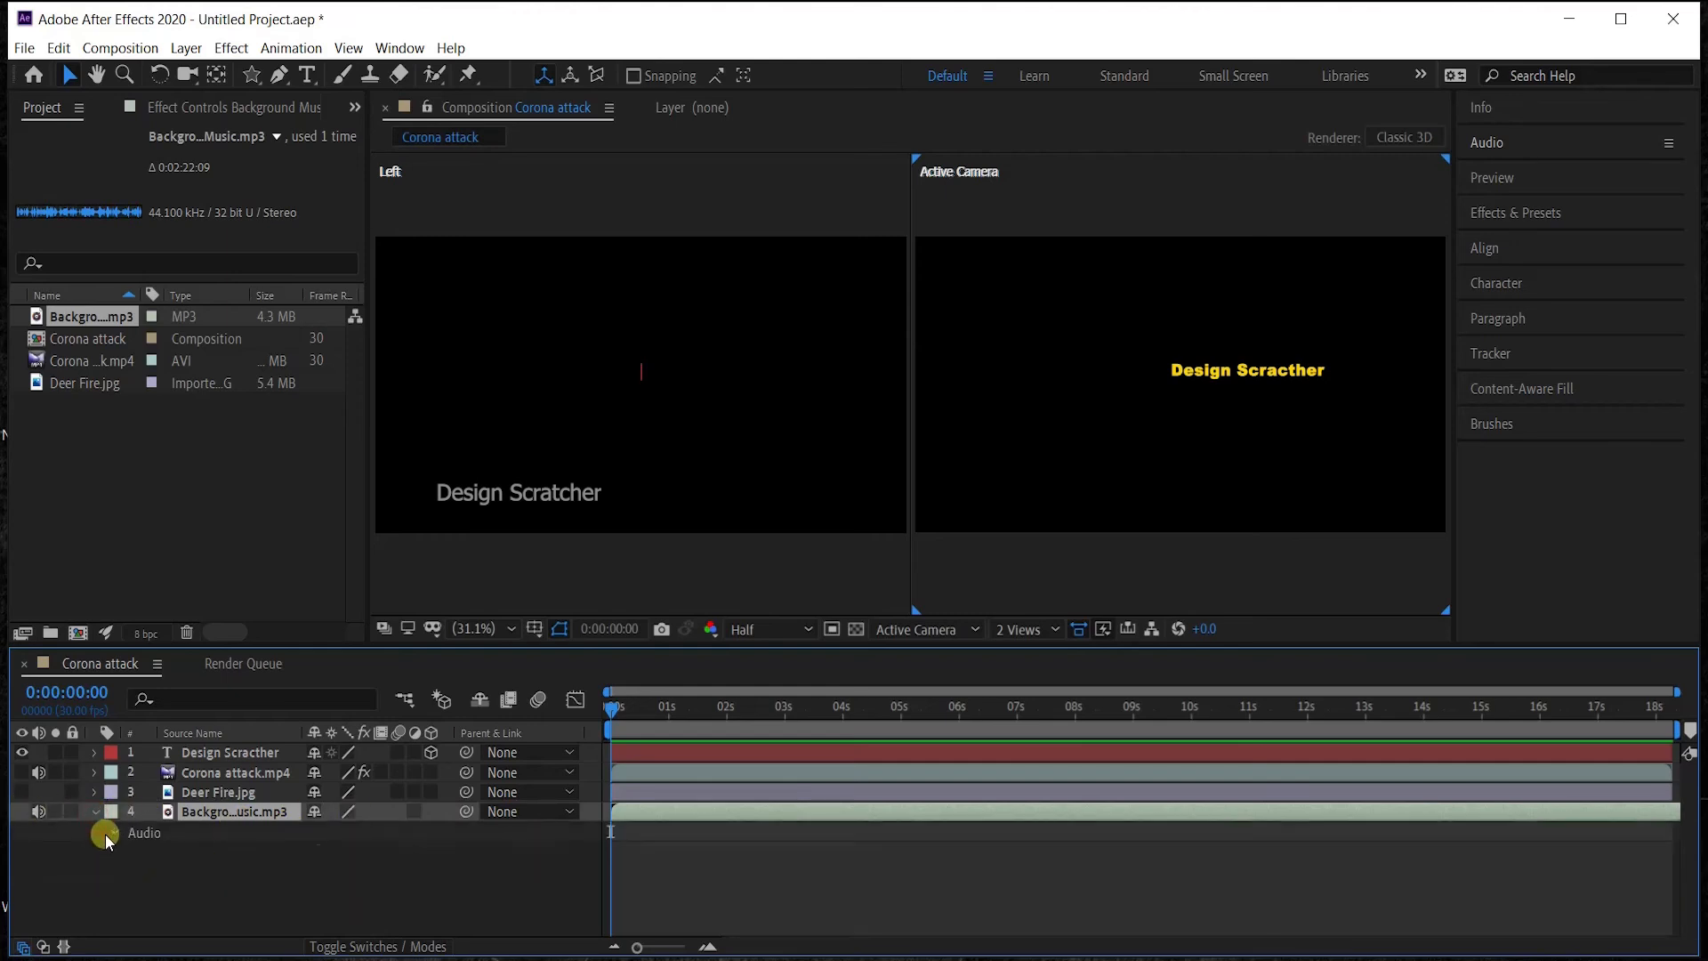
Try a different Audio Levels value on the Background Music layer, undo it, and show the layer's waveform.
left_click(107, 834)
mouse_move(332, 861)
left_mouse_down()
mouse_move(324, 846)
mouse_move(591, 831)
mouse_move(98, 851)
mouse_move(354, 850)
left_mouse_up()
key("ctrl+z")
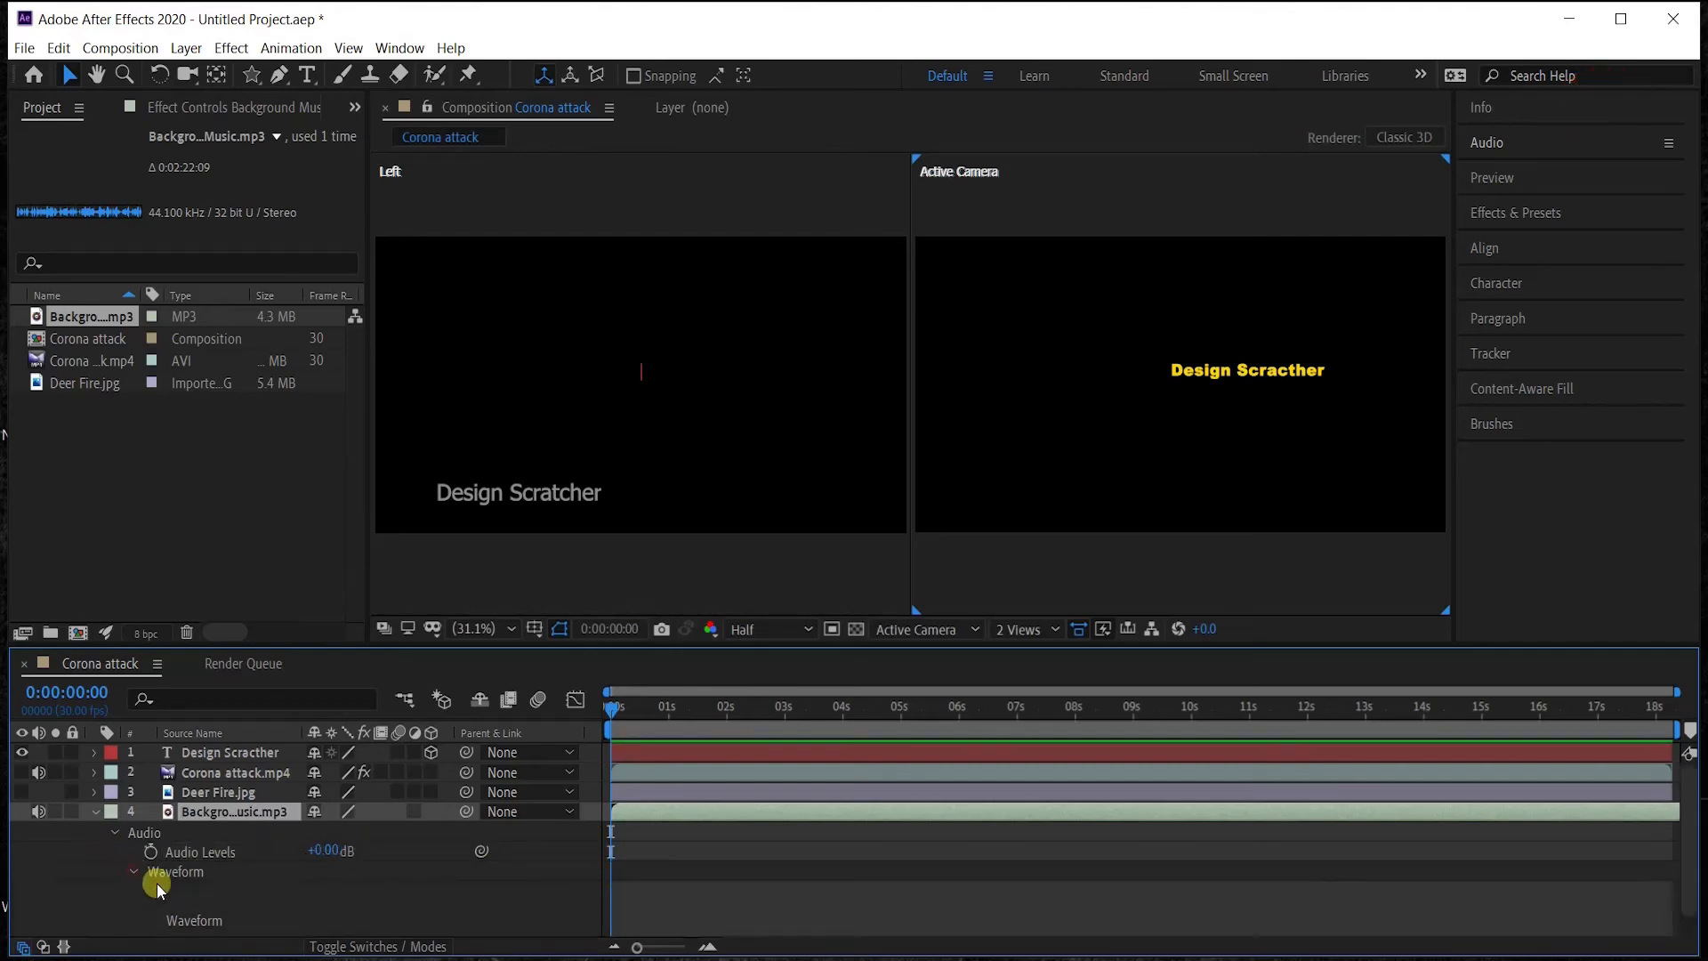
left_click(135, 873)
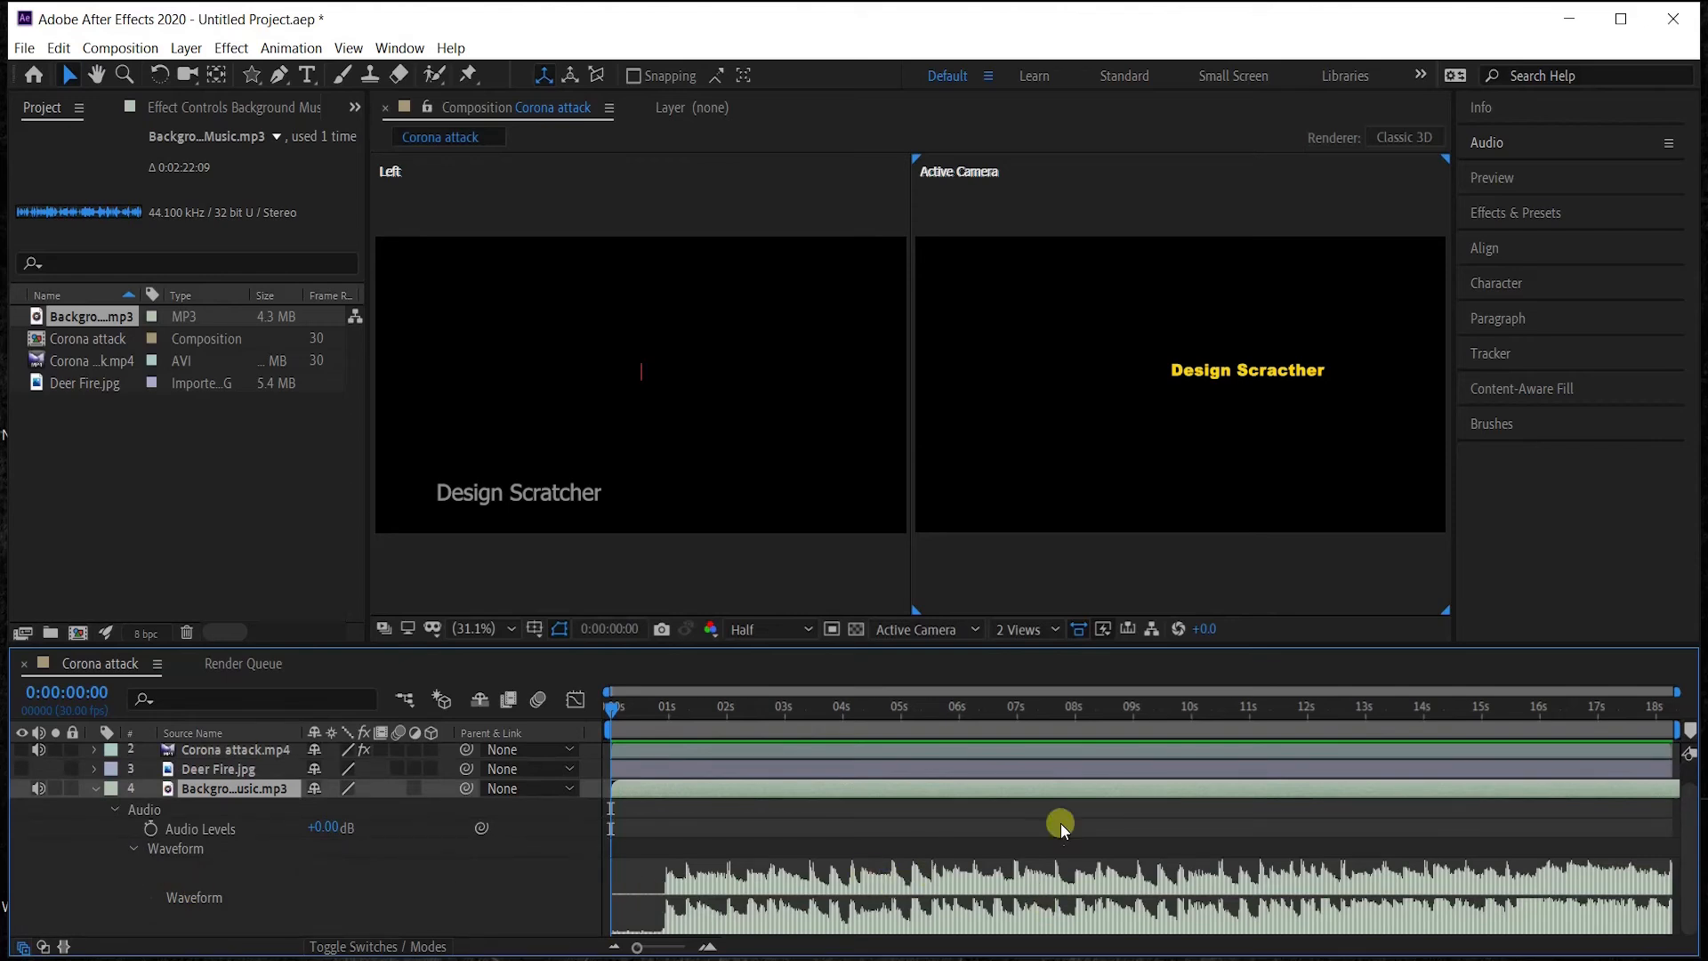
Play the start of the composition to preview the background music, and collapse the music layer's properties.
left_click_drag(643, 712, 249, 856)
key("space")
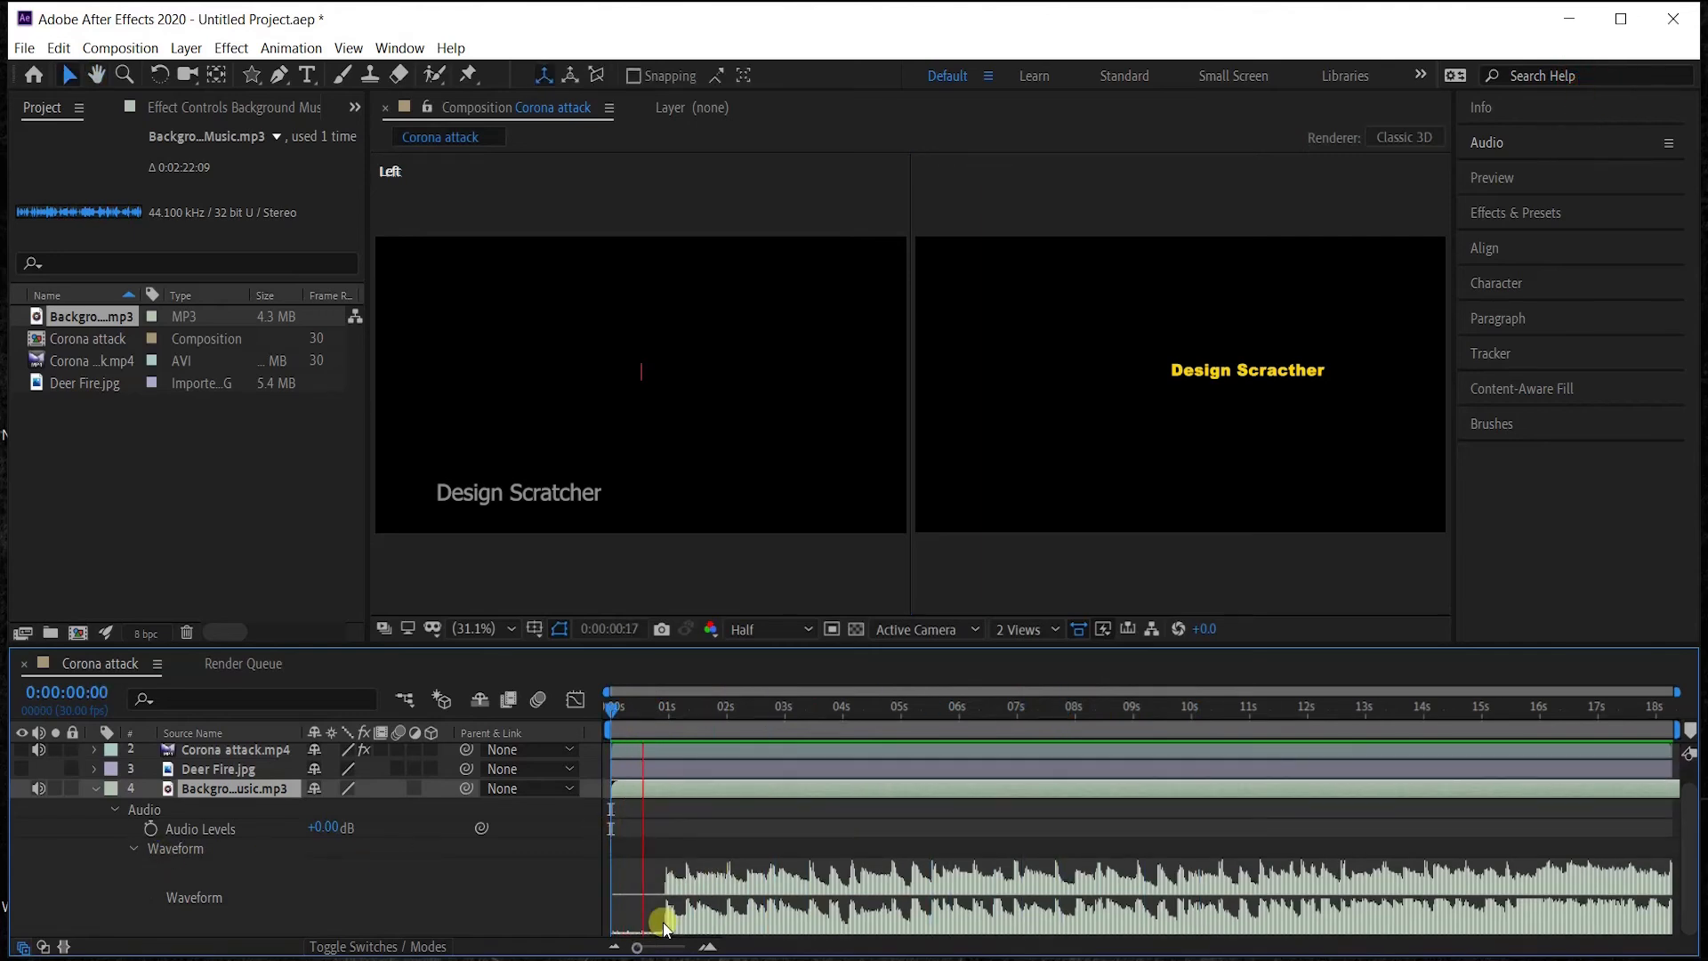
key("space")
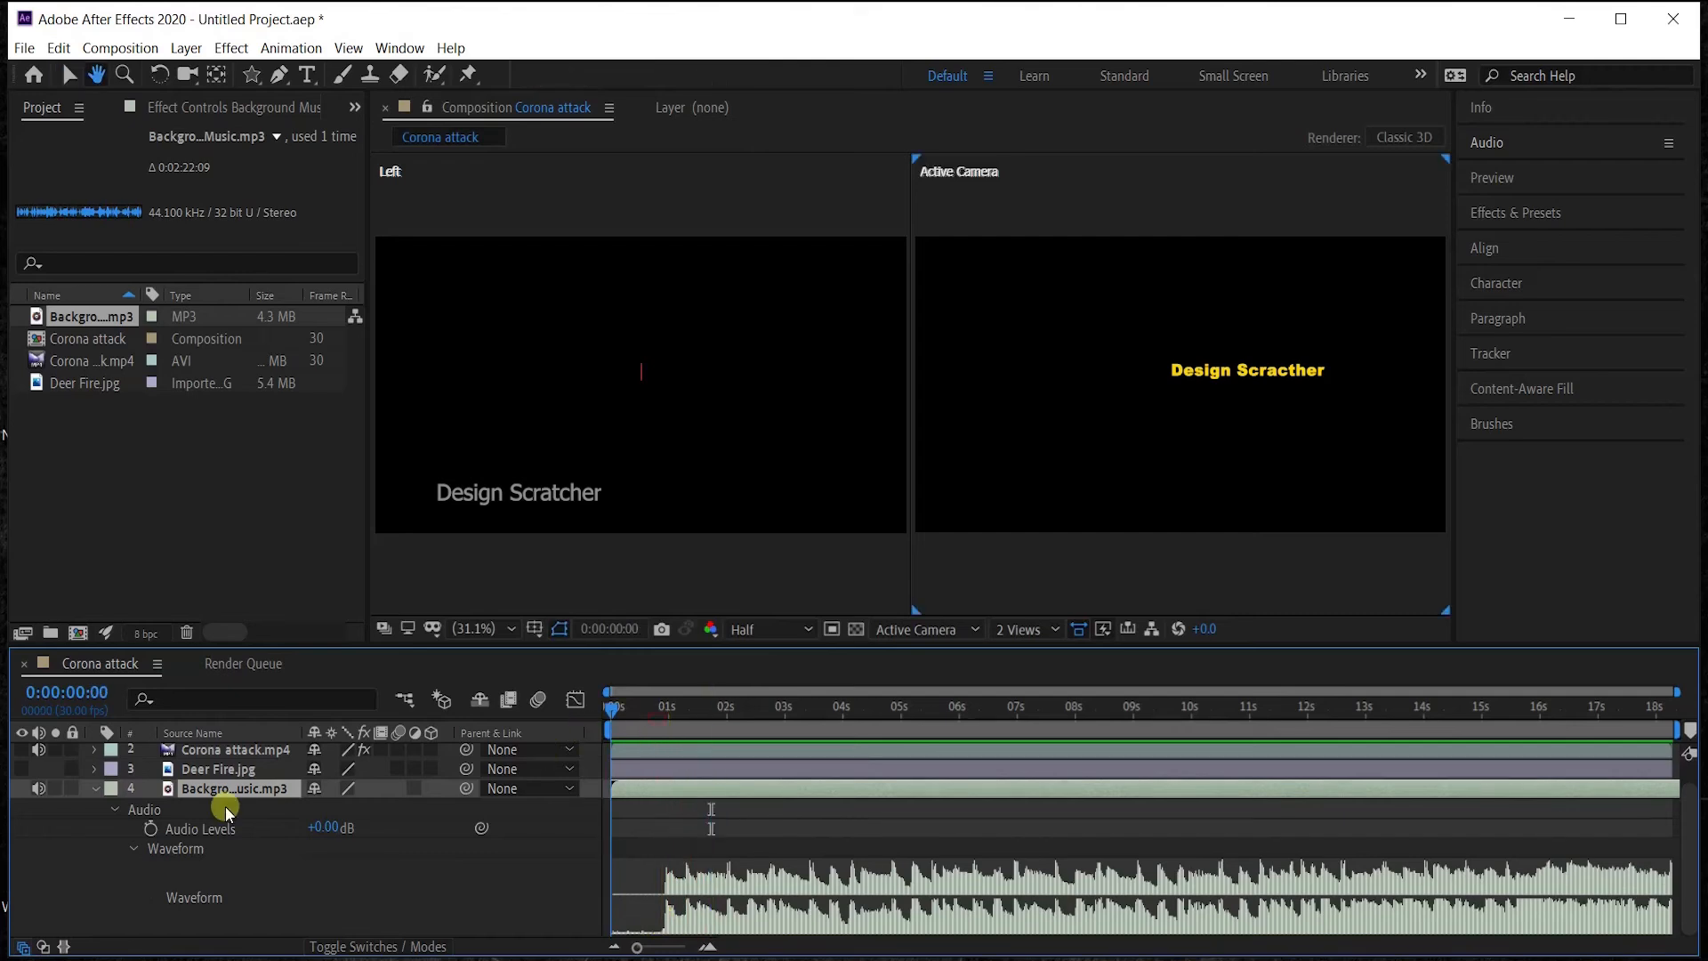
left_click(109, 805)
left_click(96, 812)
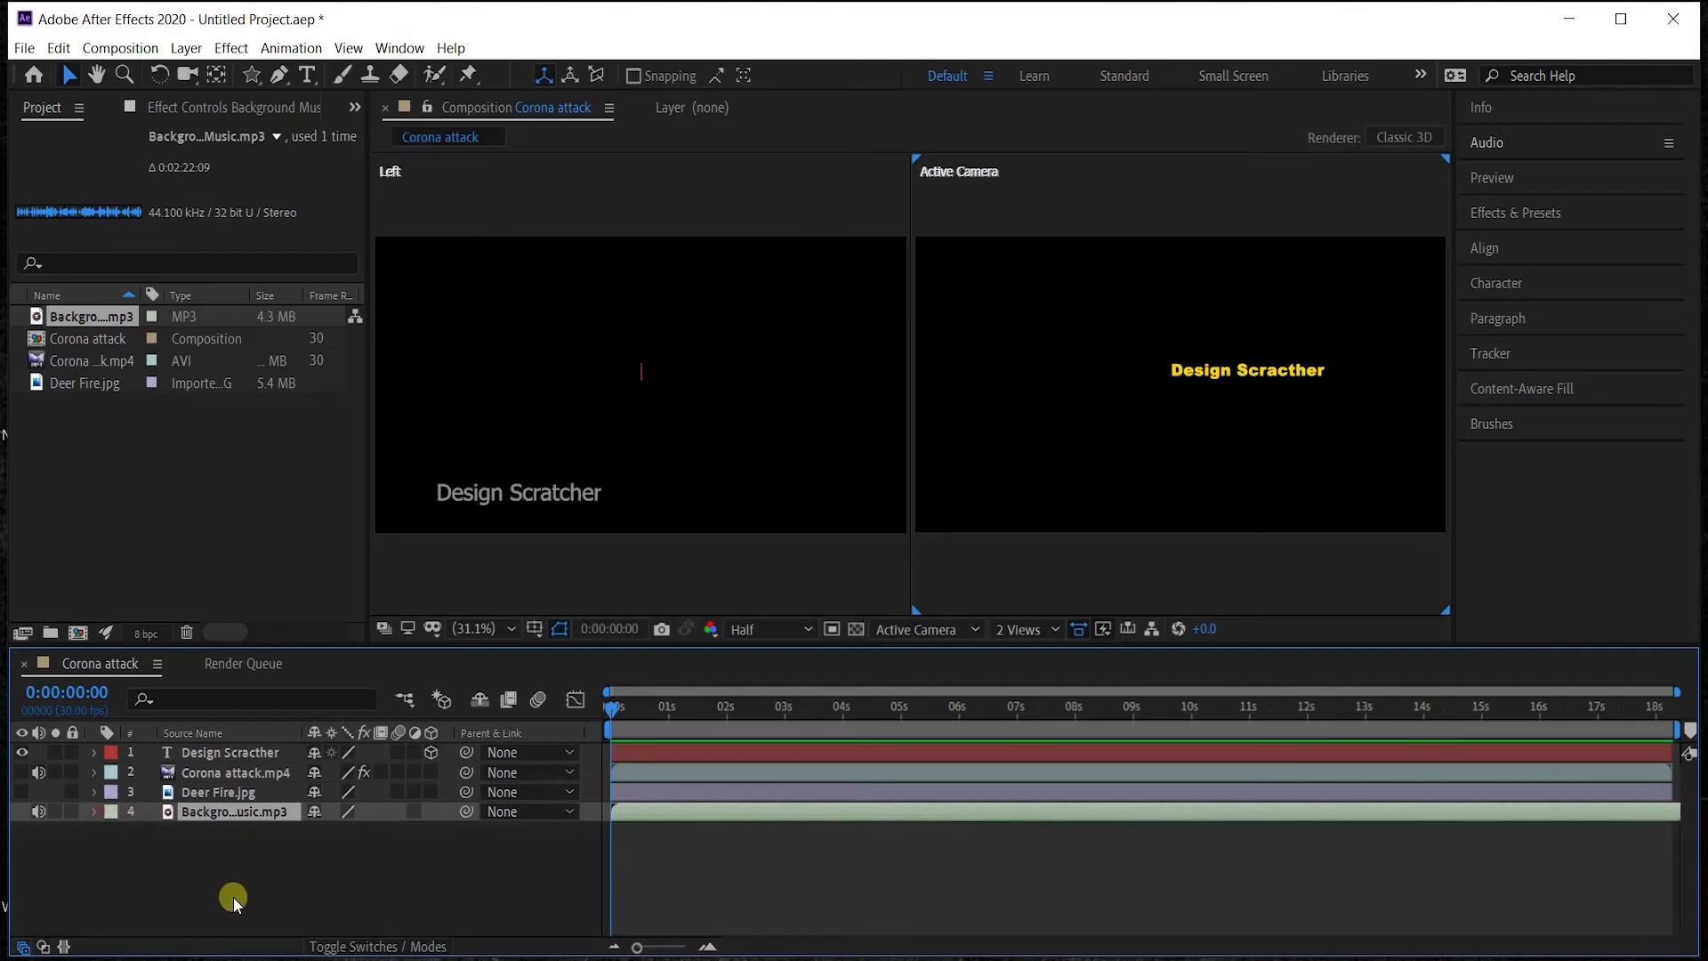
Look at the Preview playback settings, switch the composition from two views to 1 View, and collapse the Preview settings.
left_click(1513, 177)
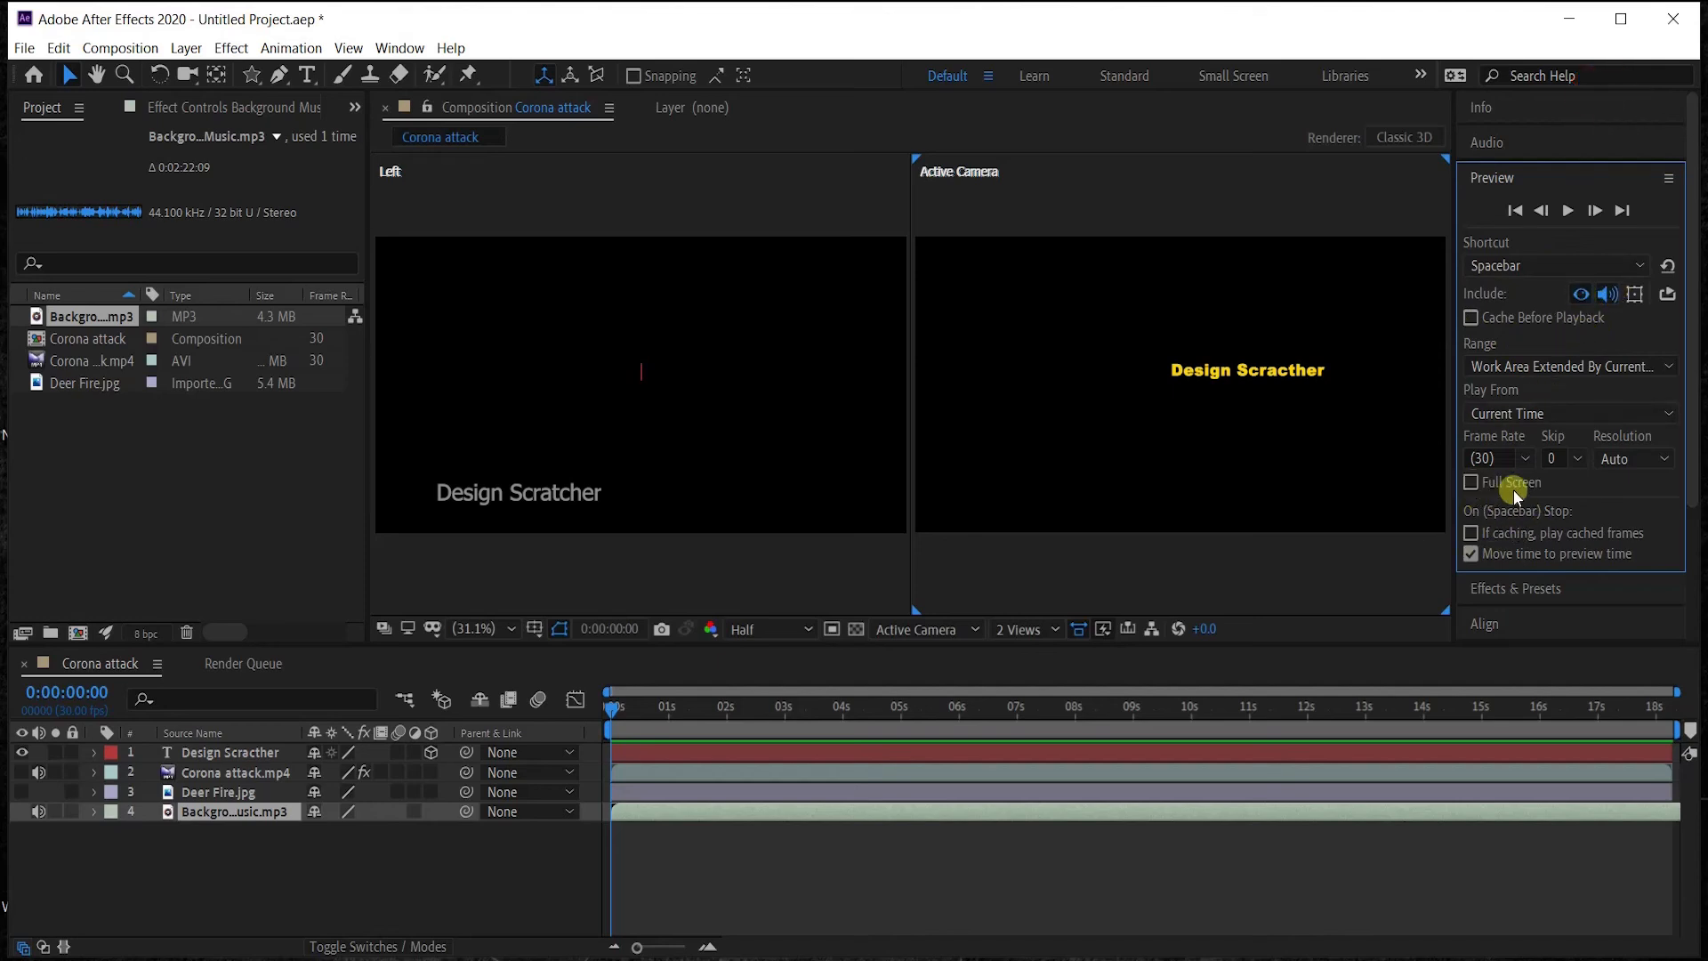
left_click(1041, 630)
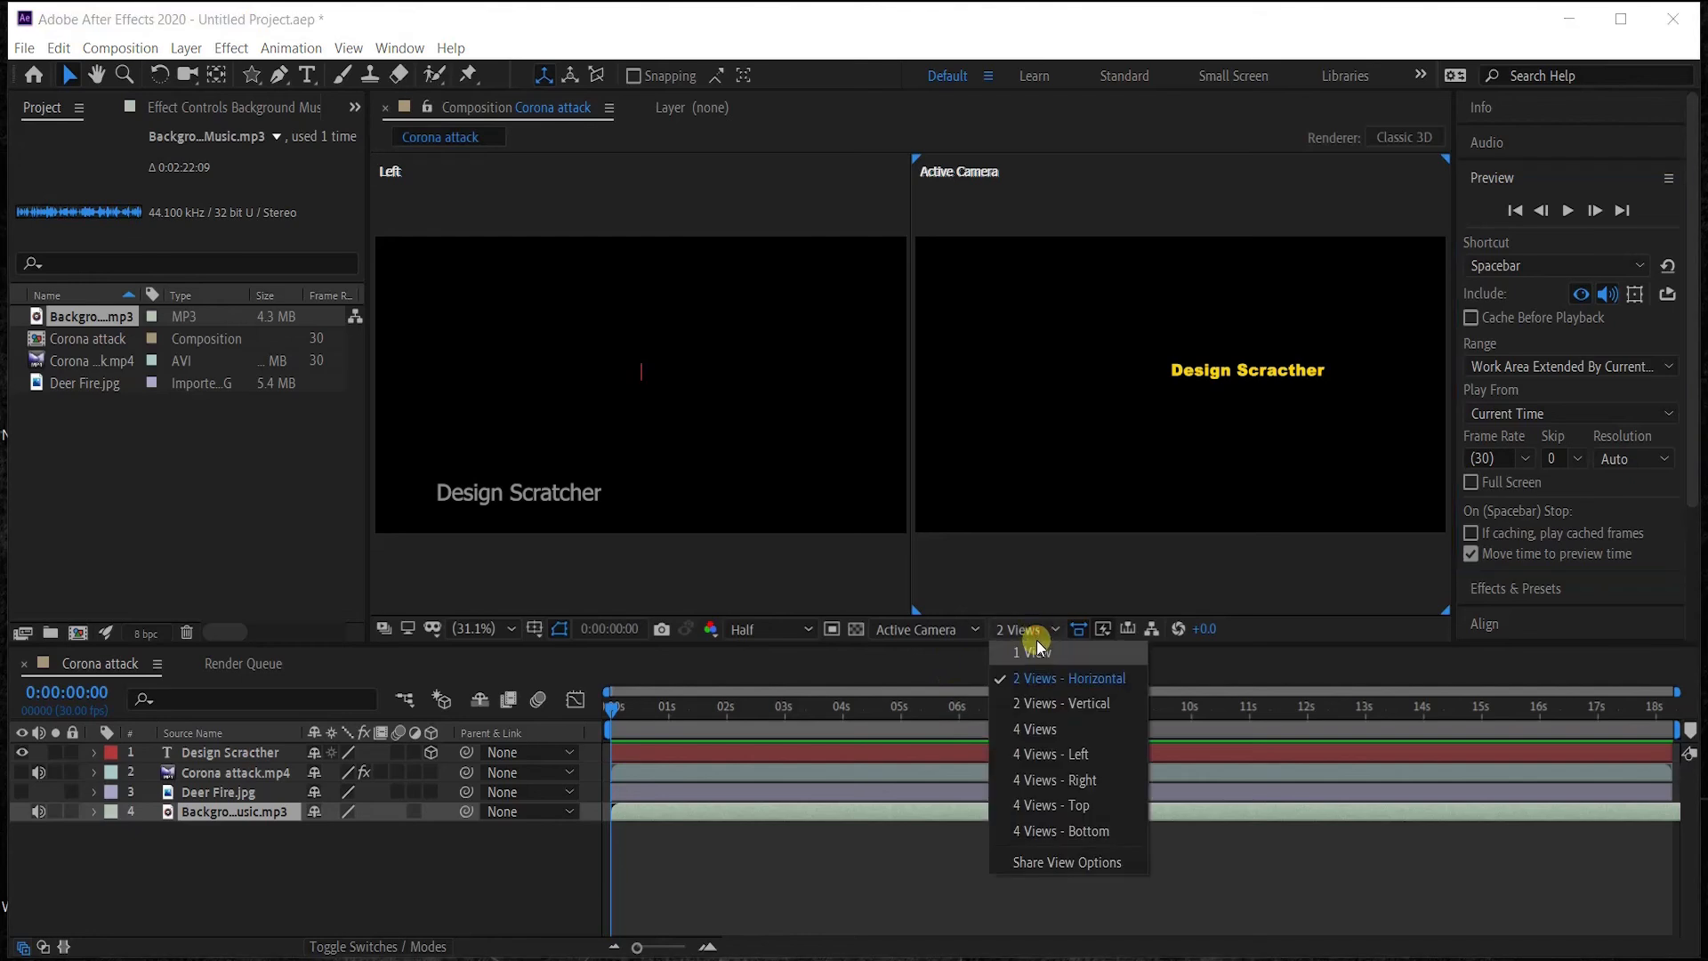
left_click(1041, 629)
left_click(1040, 630)
left_click(1037, 650)
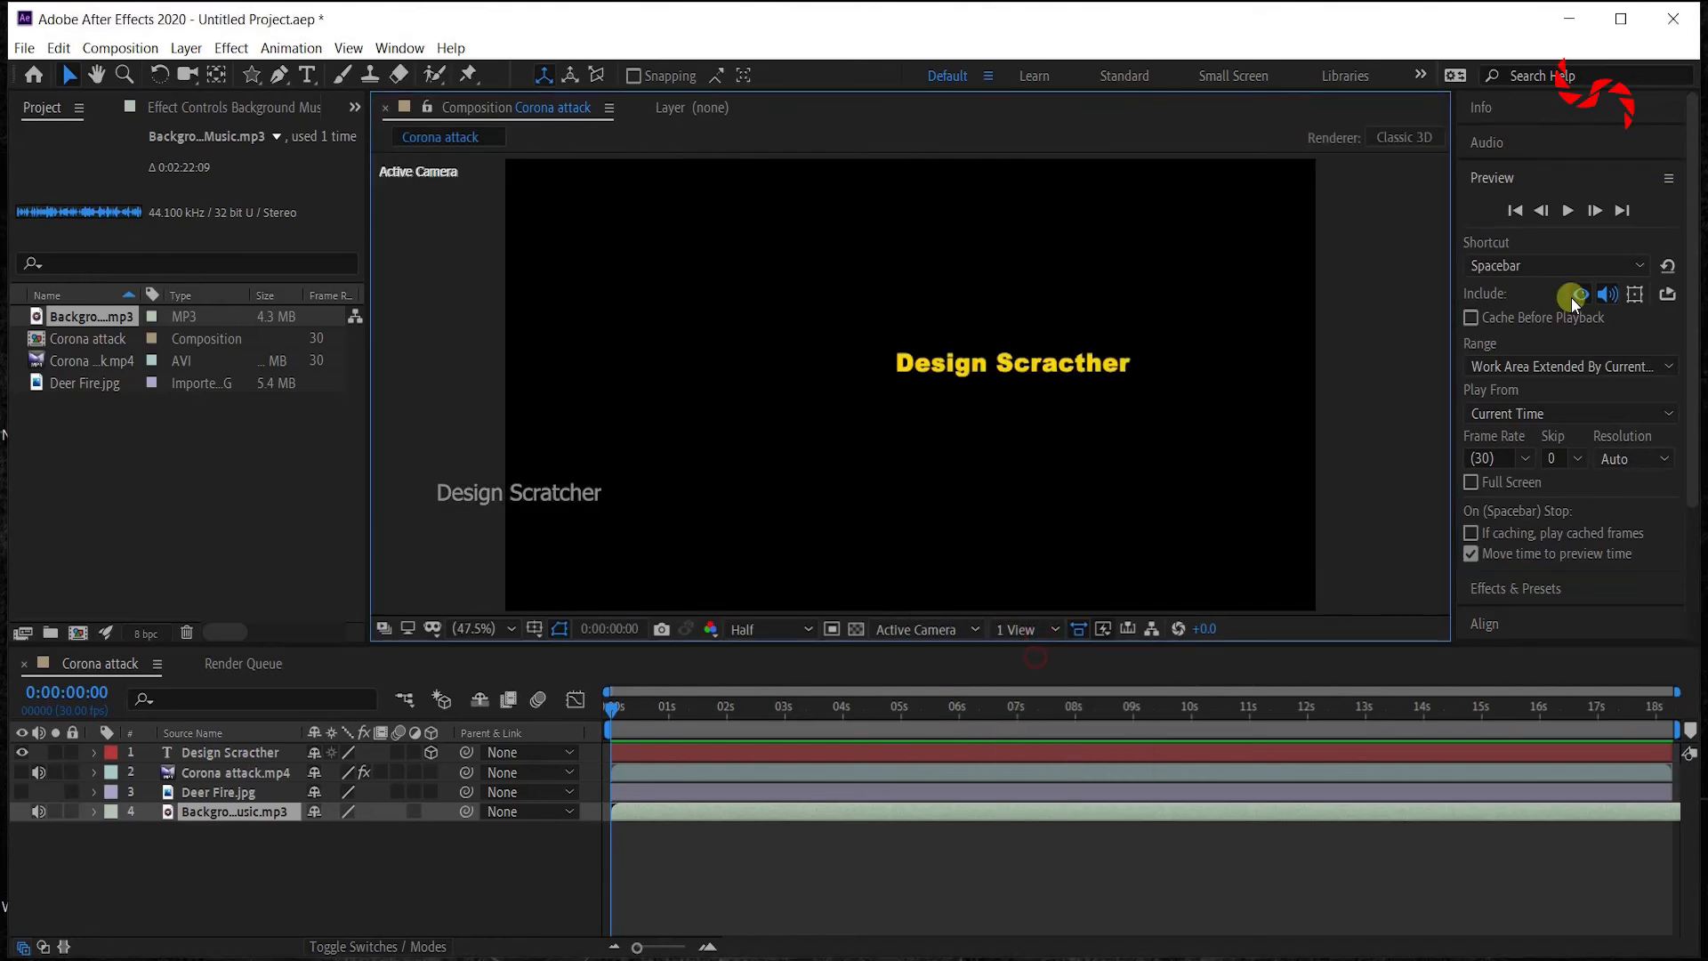
left_click(1497, 180)
Browse the animation presets and effect categories in Effects & Presets, compare them with the Effect commands, and collapse the list.
left_click(1492, 213)
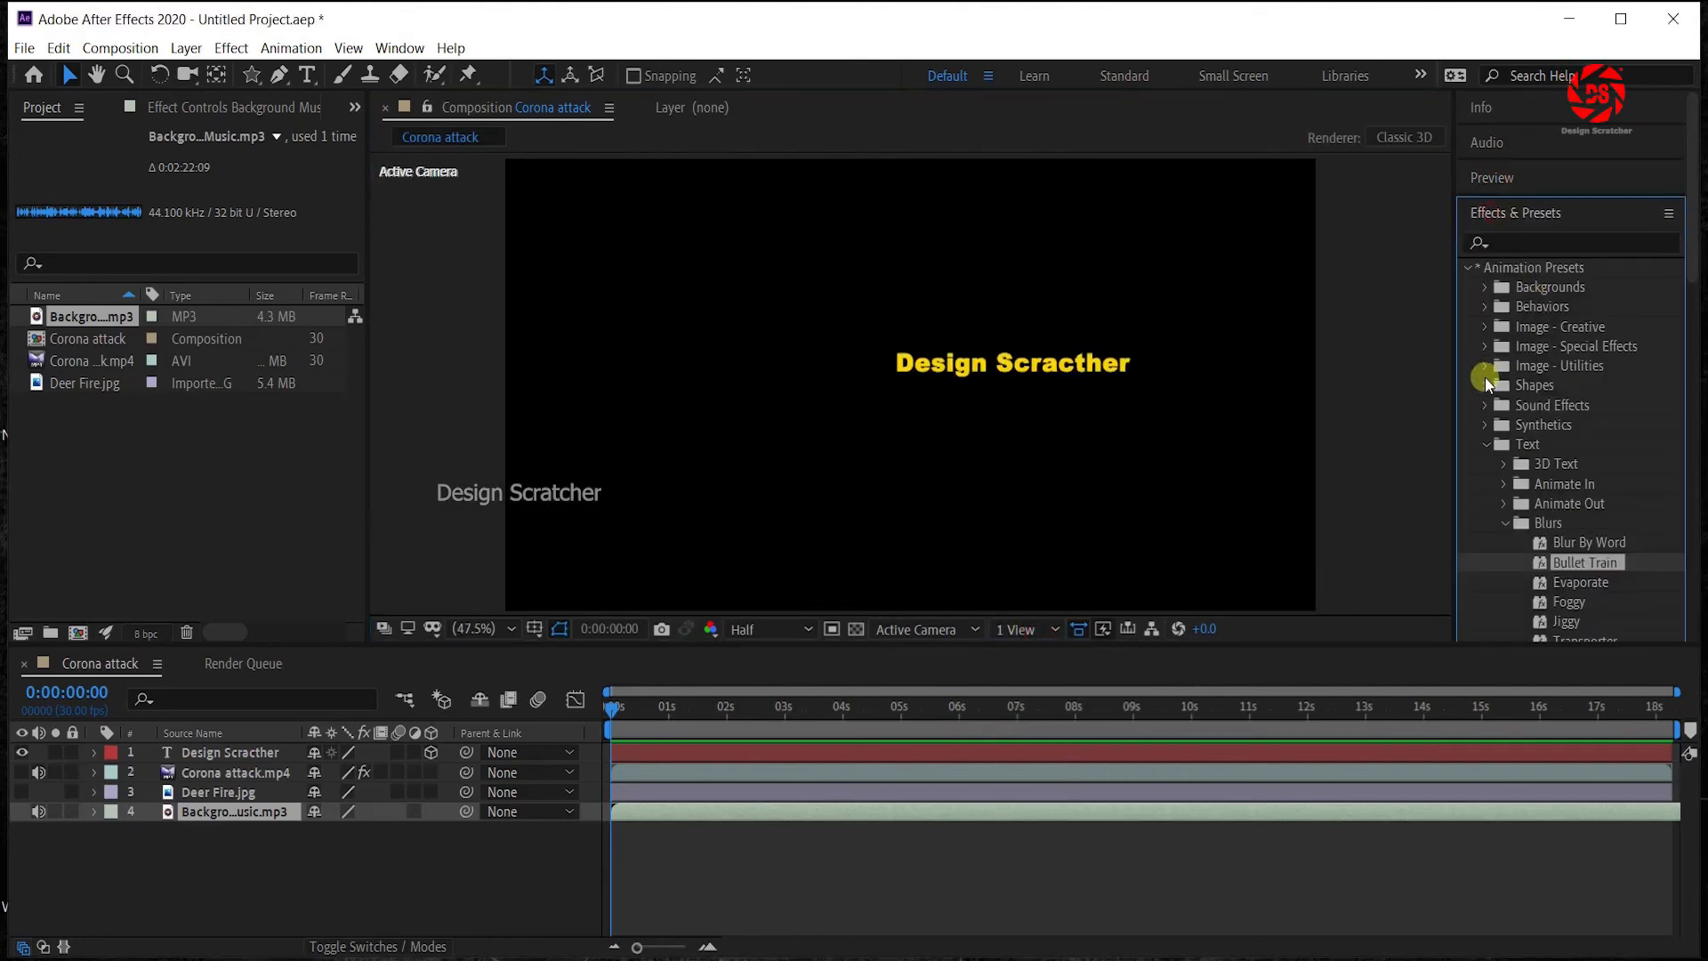
scroll(1486, 377, "down", 5)
scroll(1540, 422, "down", 8)
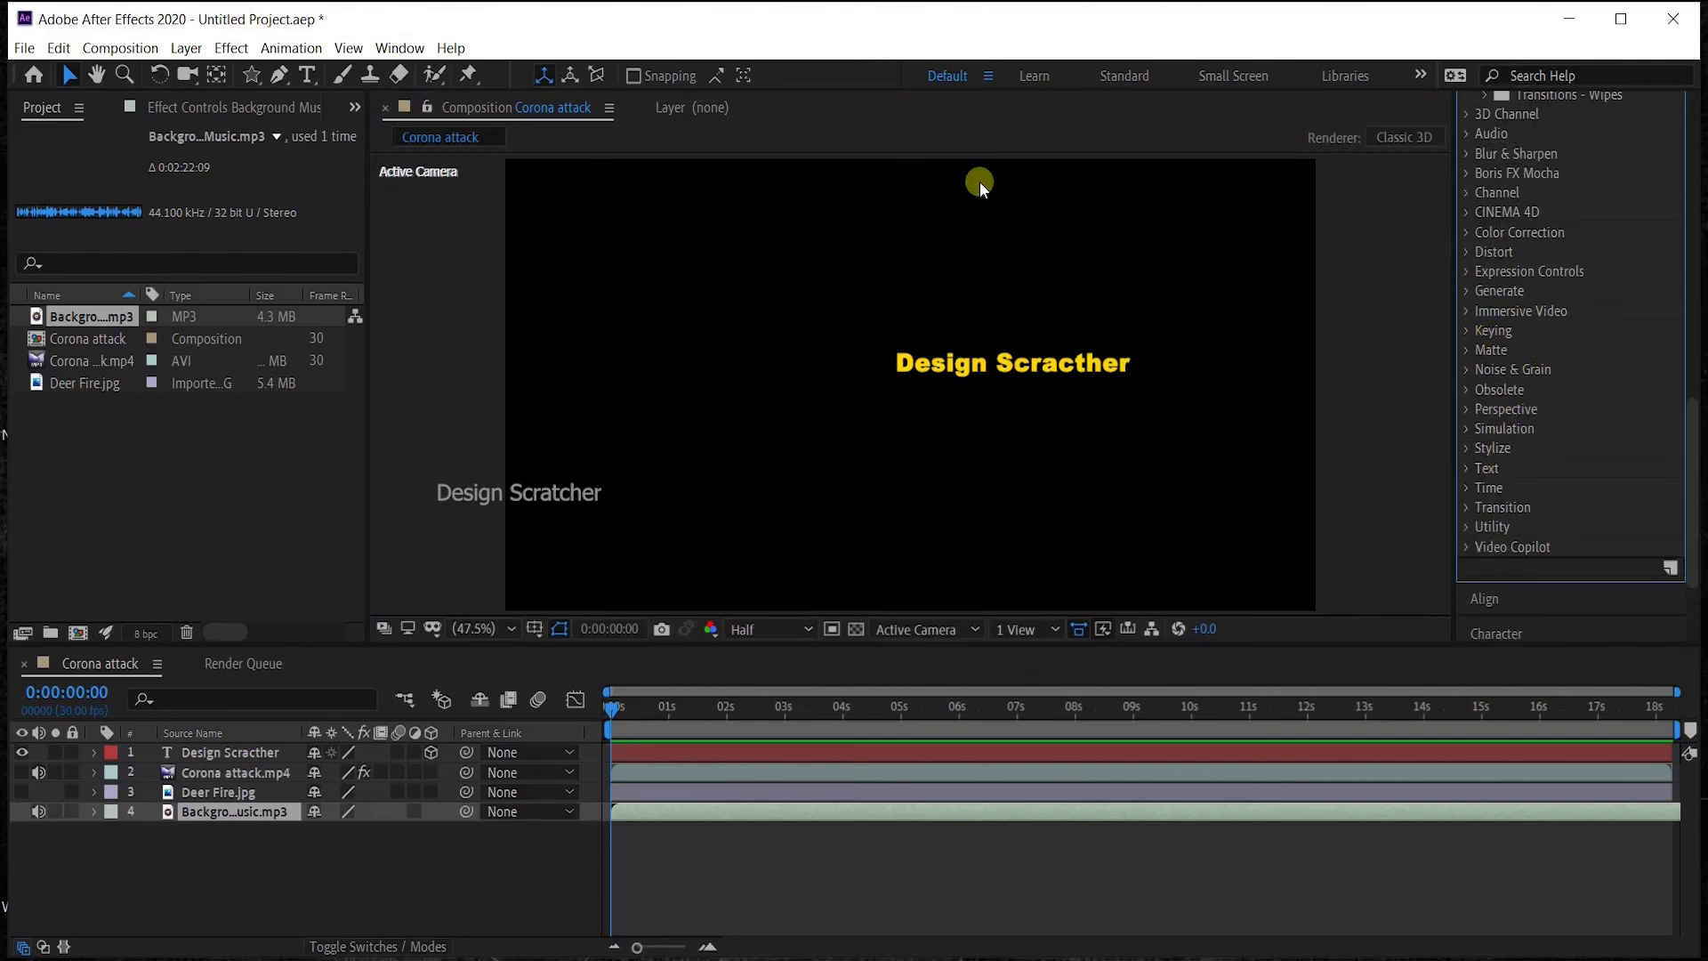
left_click(231, 47)
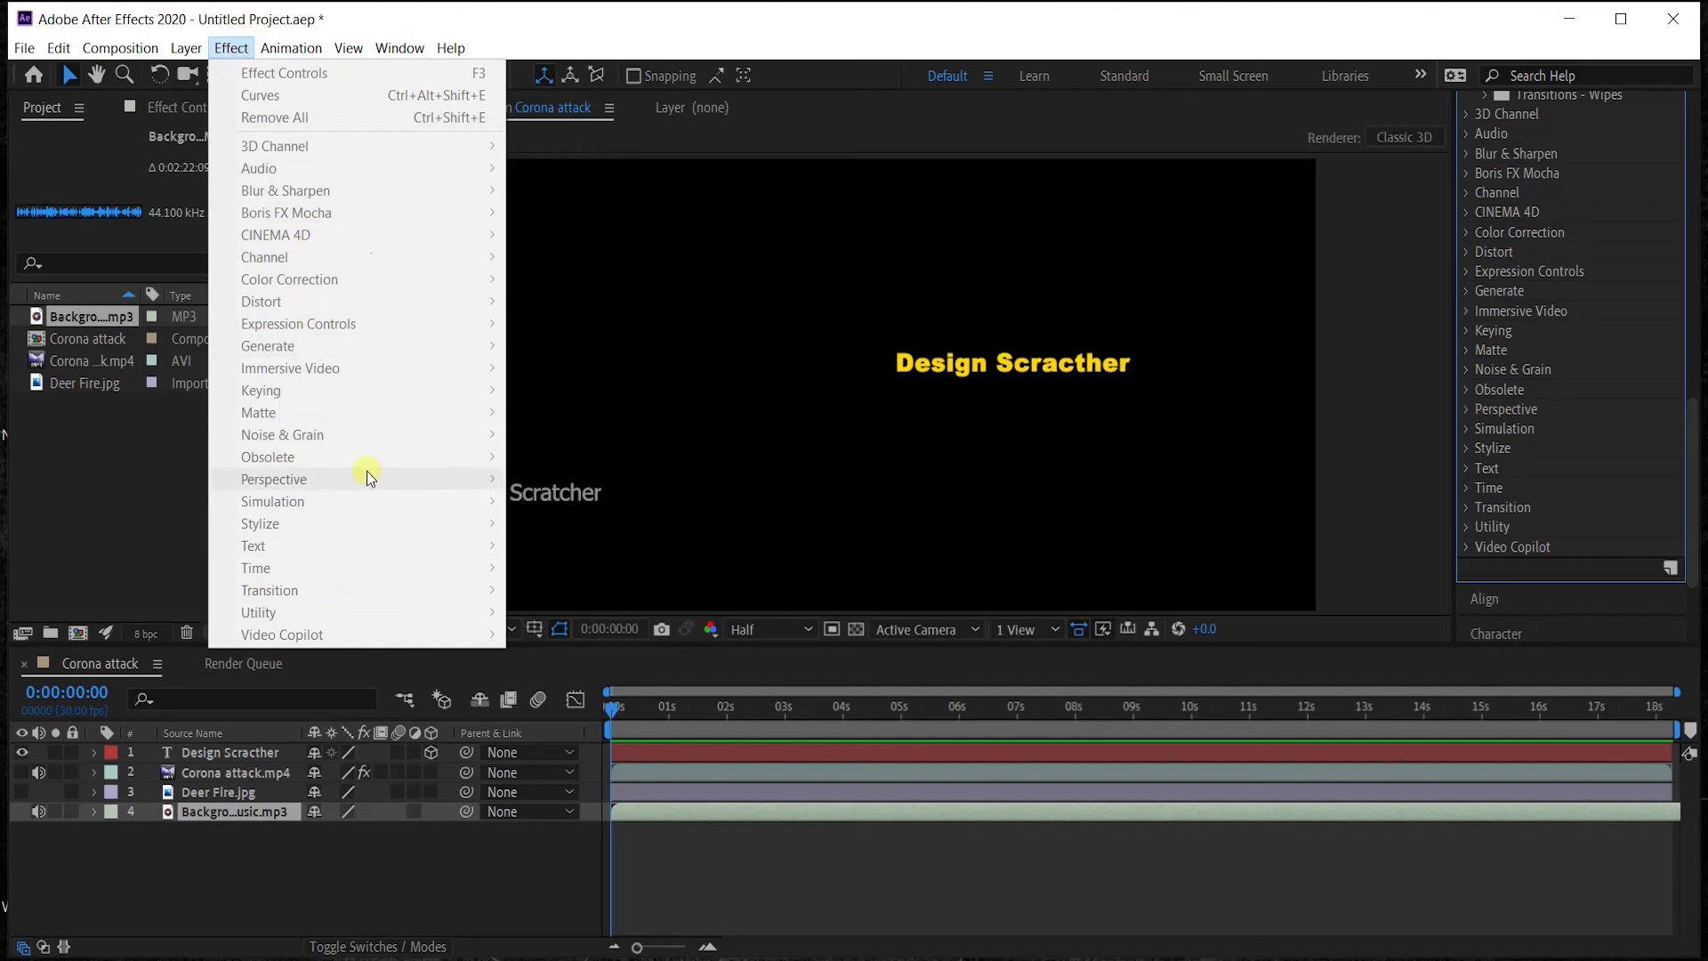
left_click(1576, 212)
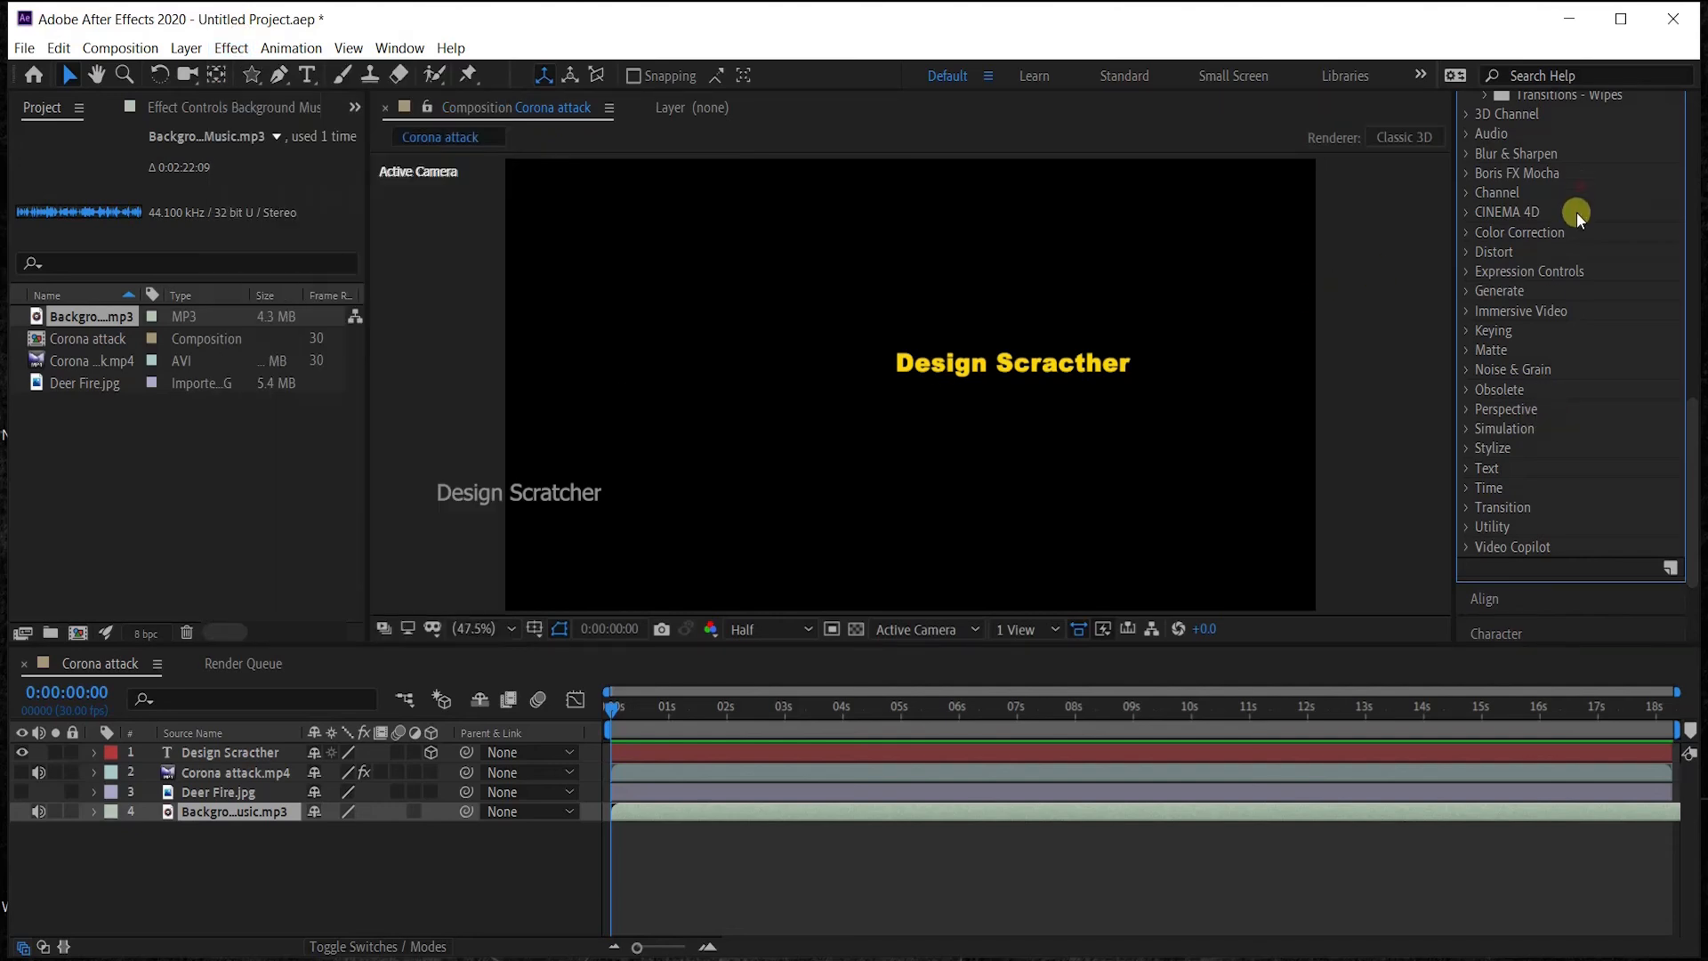
scroll(1567, 338, "up", 15)
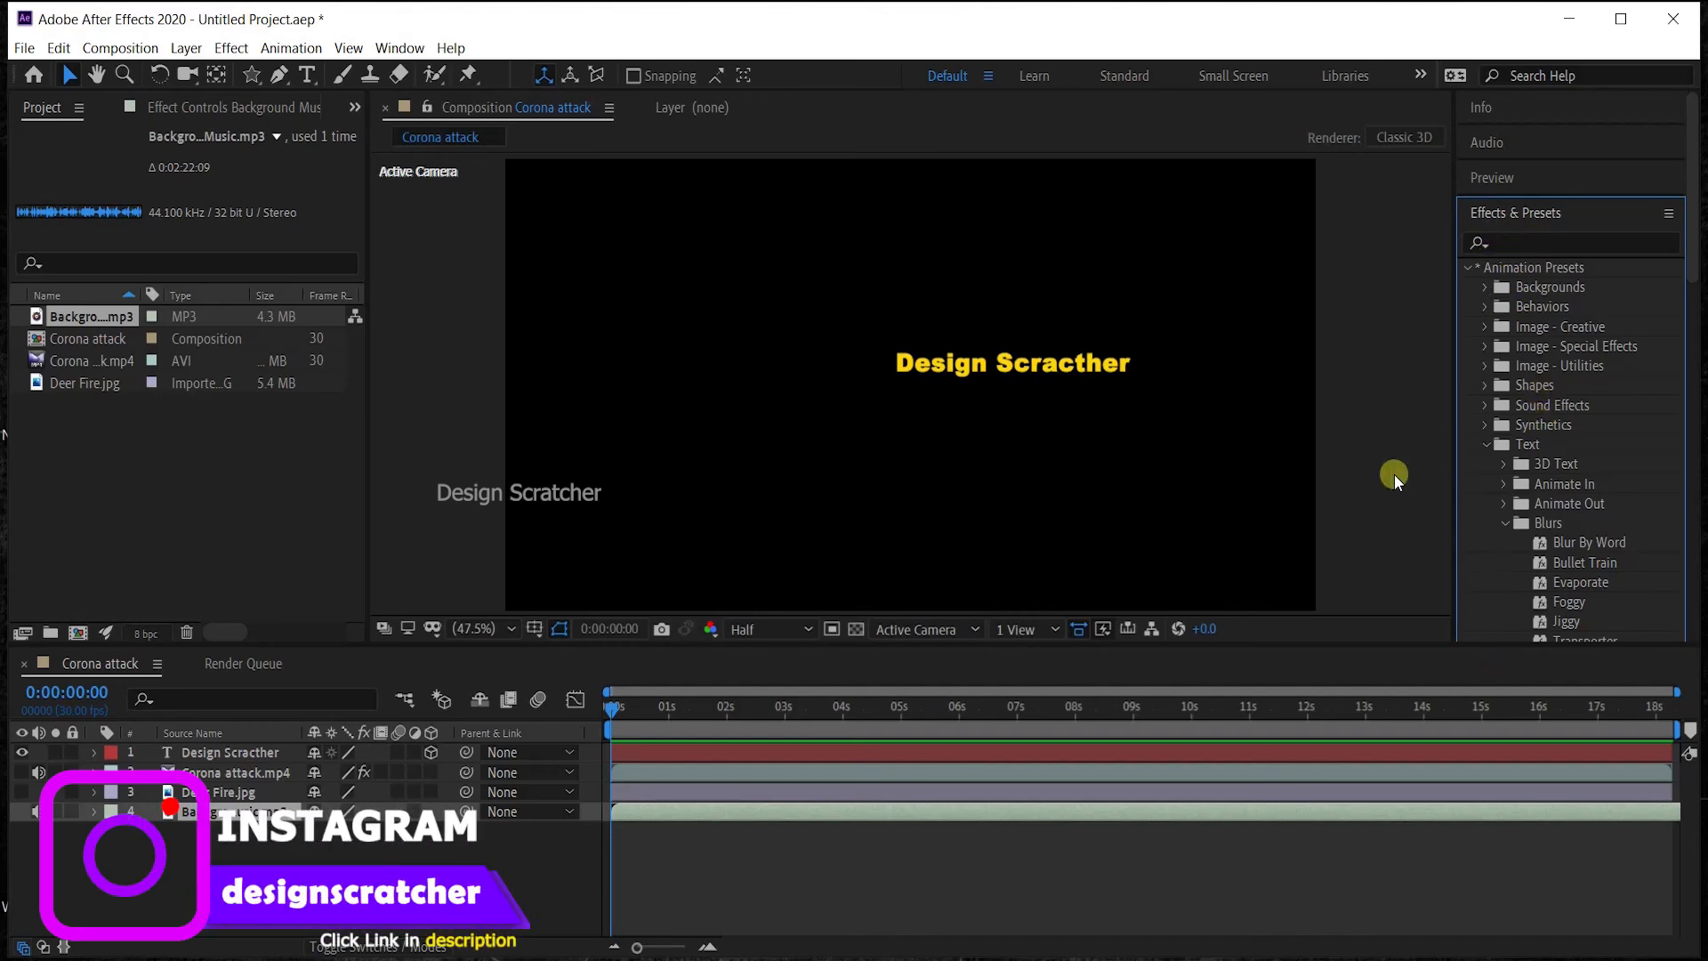
scroll(1518, 356, "down", 2)
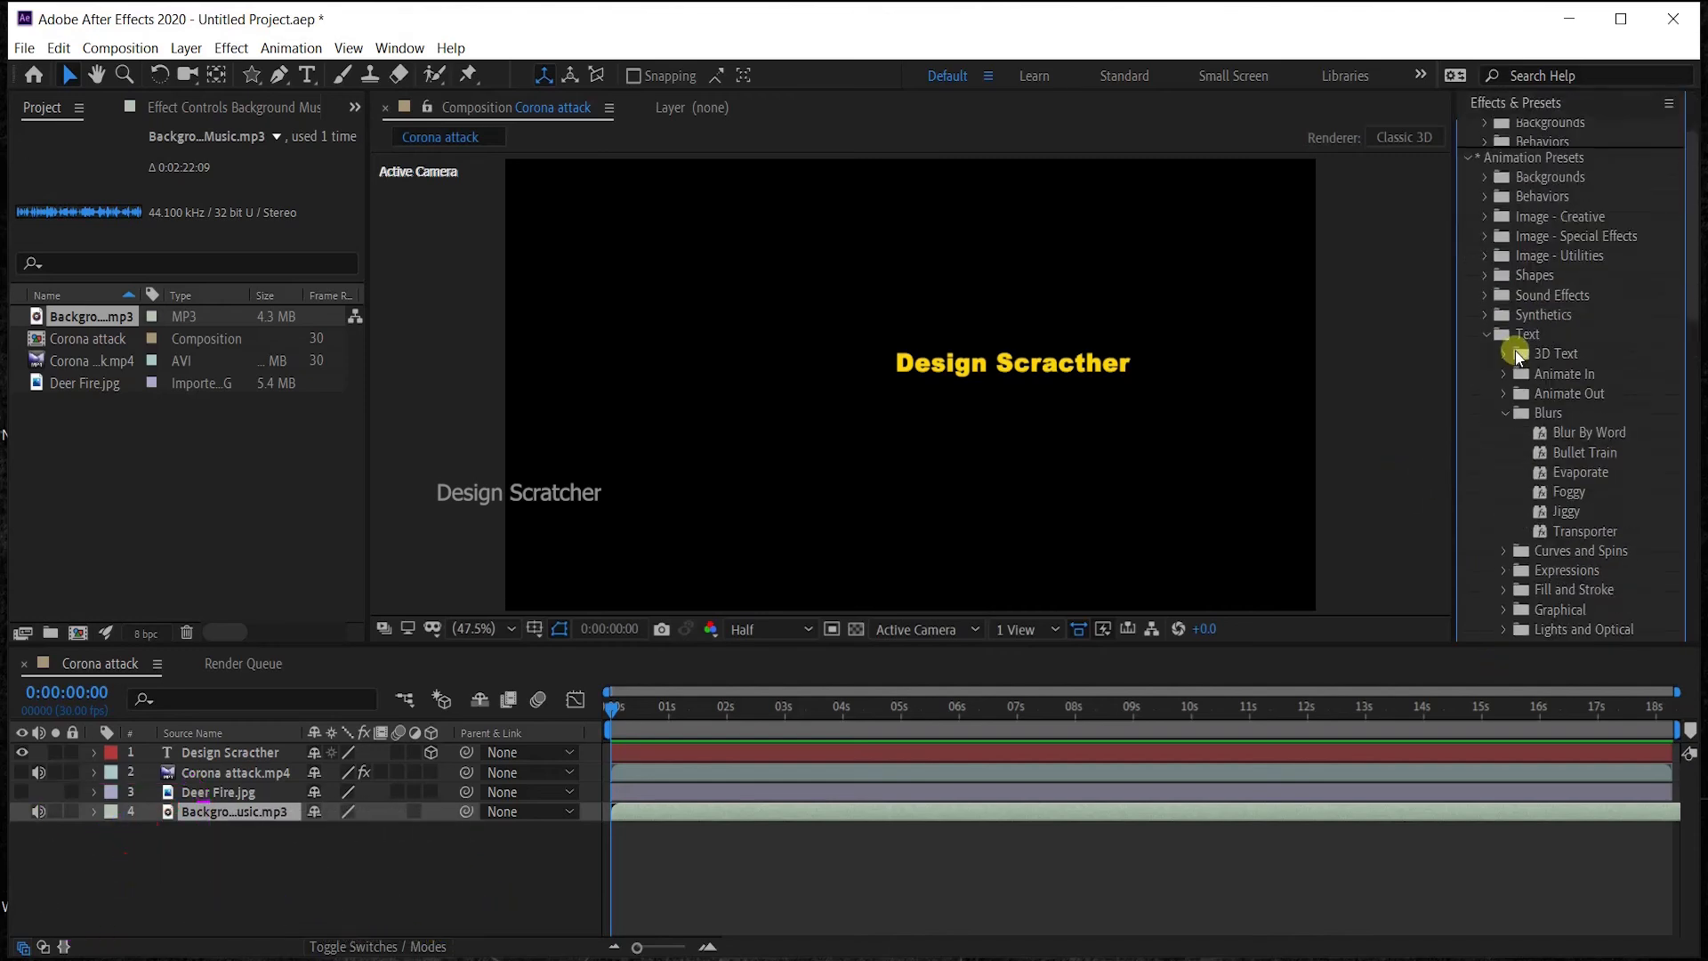
scroll(1516, 358, "up", 2)
left_click(1496, 218)
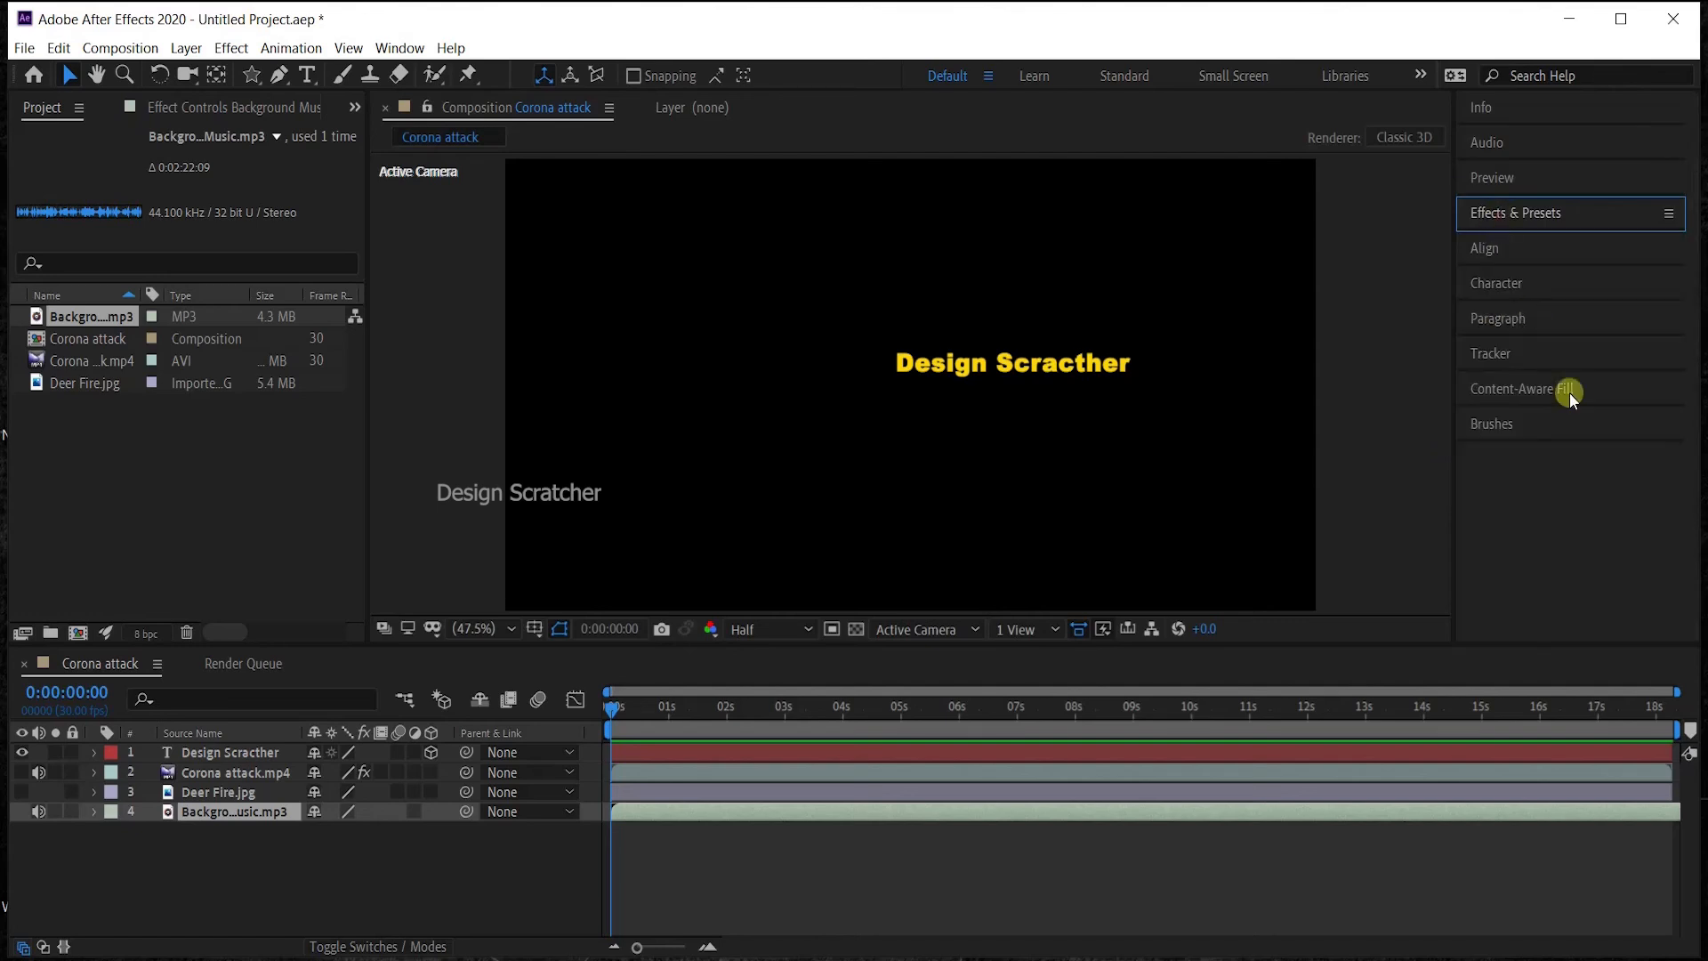
Select all text on the Design Scracther layer and set its fill color to red FF0000.
left_click(1500, 282)
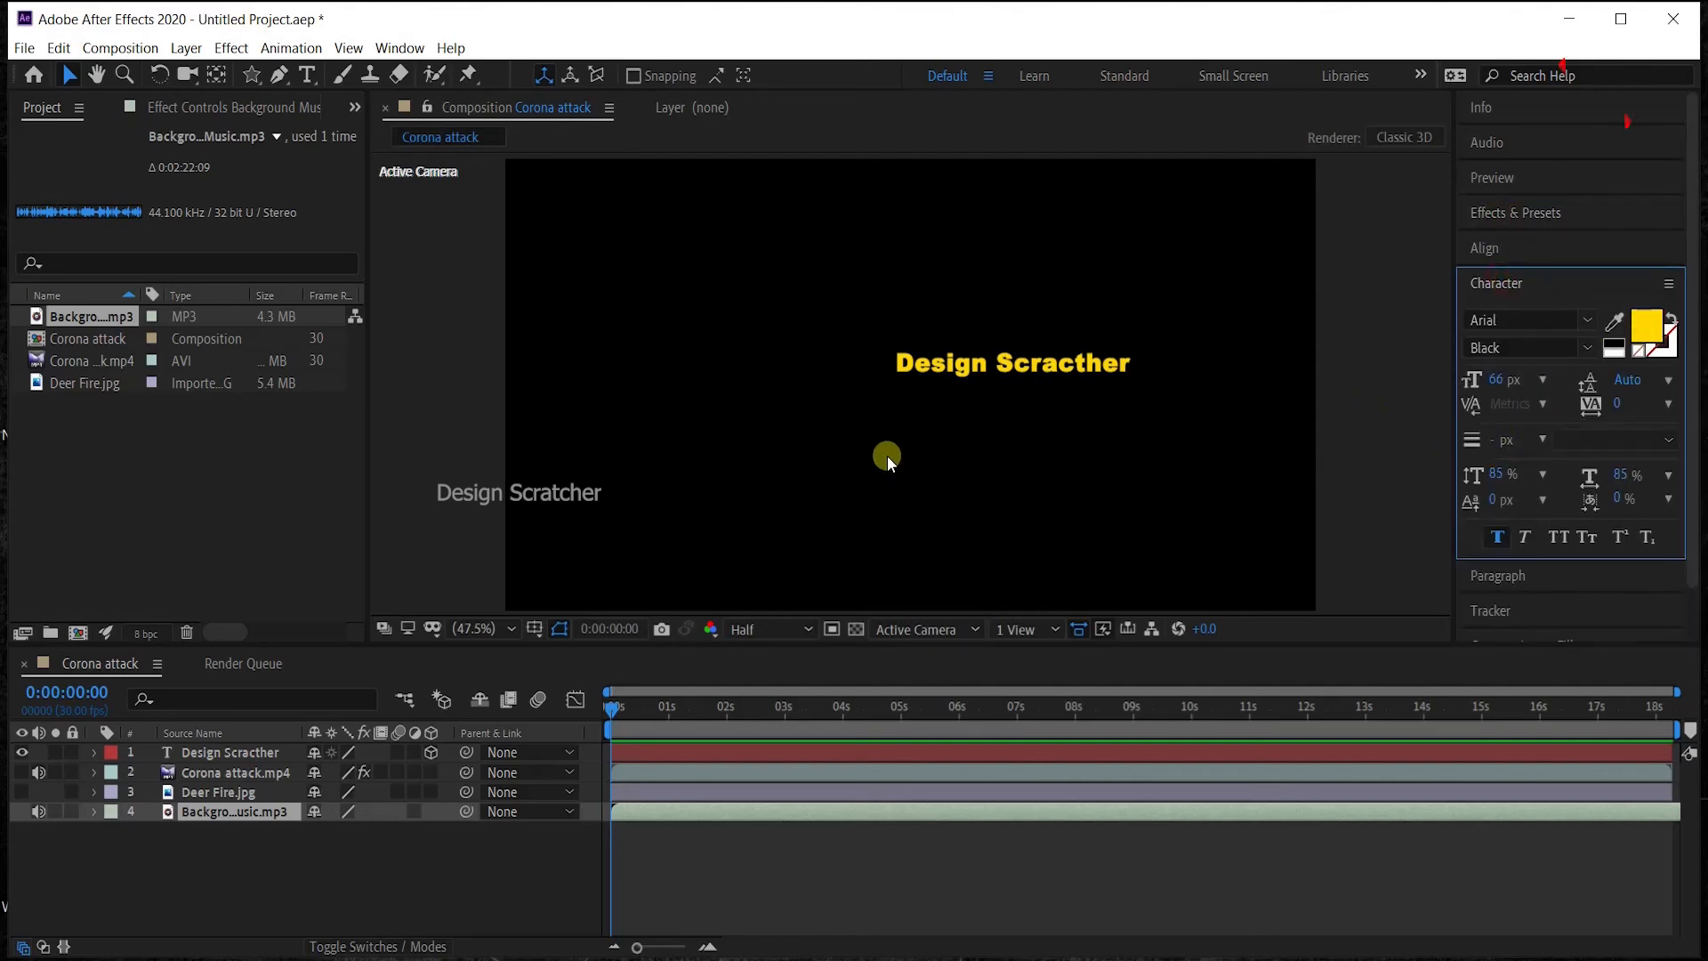
left_click(199, 753)
double_click(200, 752)
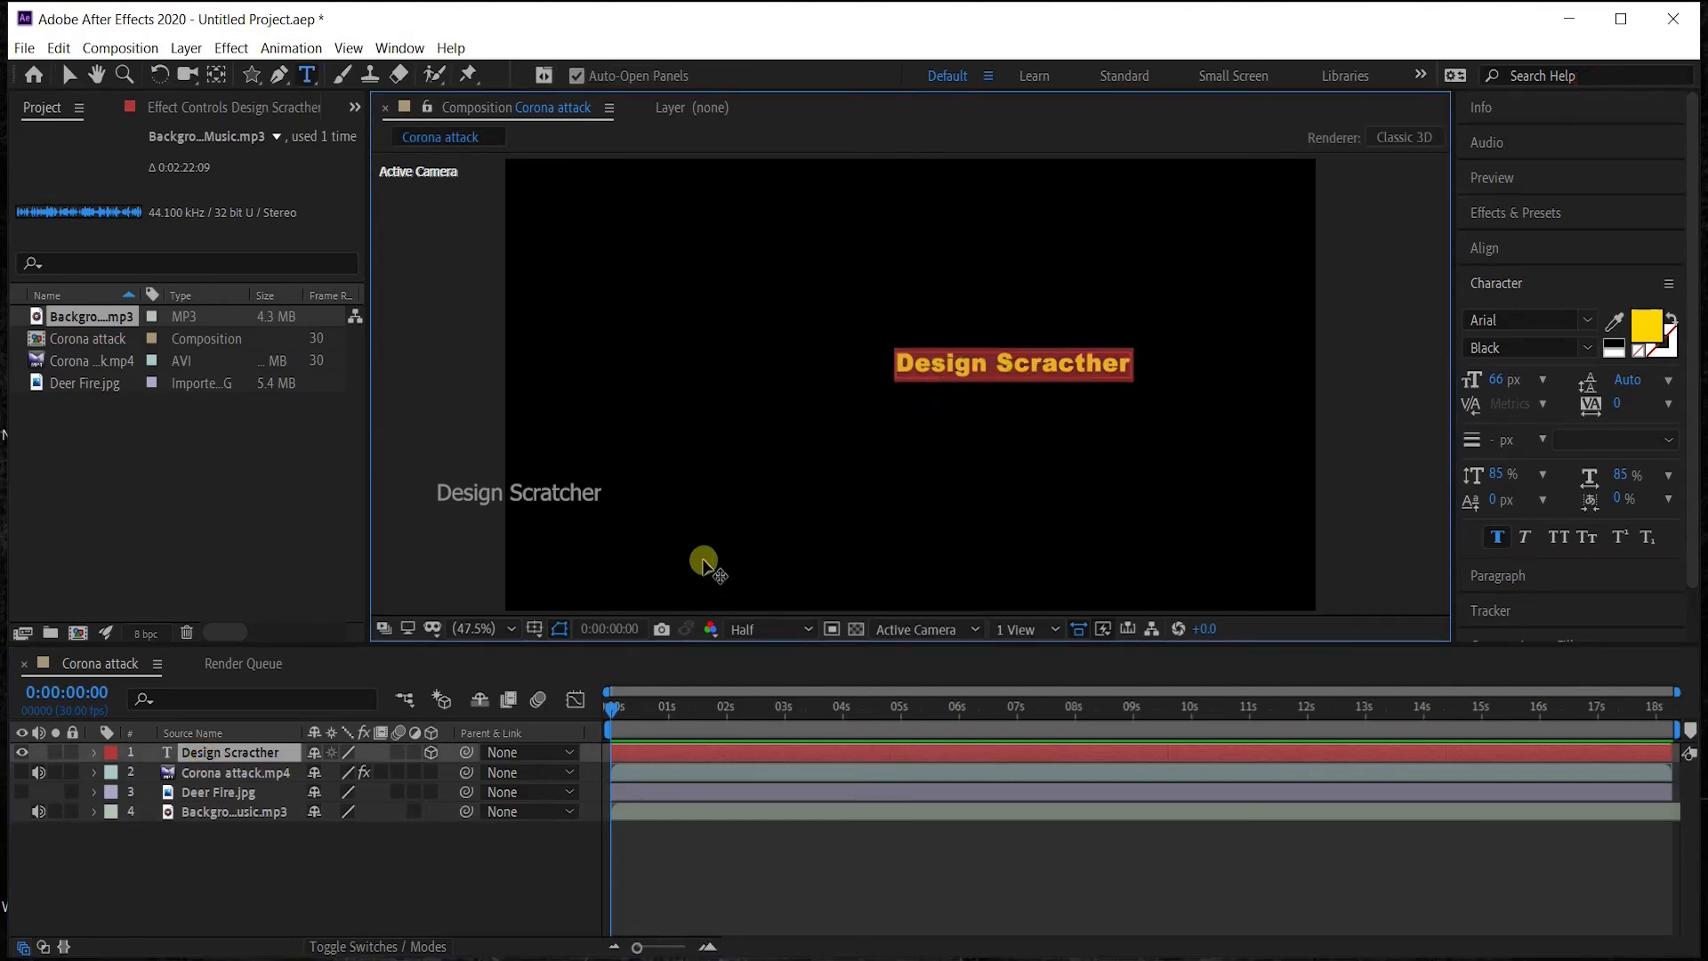
left_click(1647, 325)
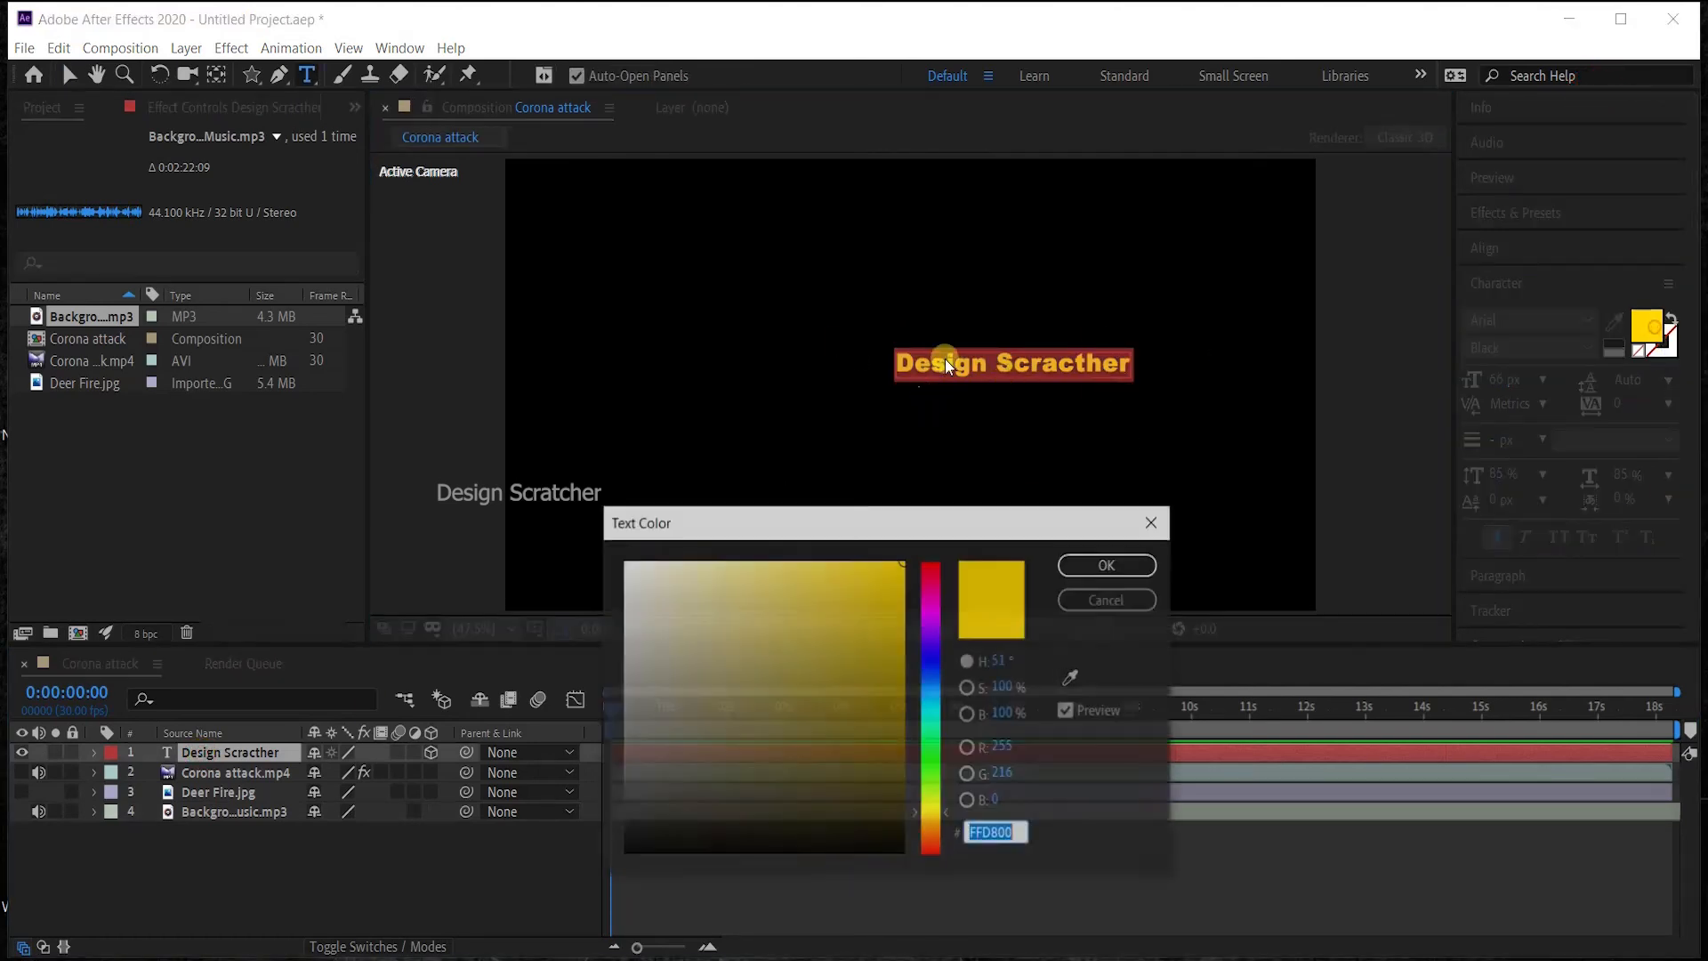
left_click_drag(936, 632, 932, 570)
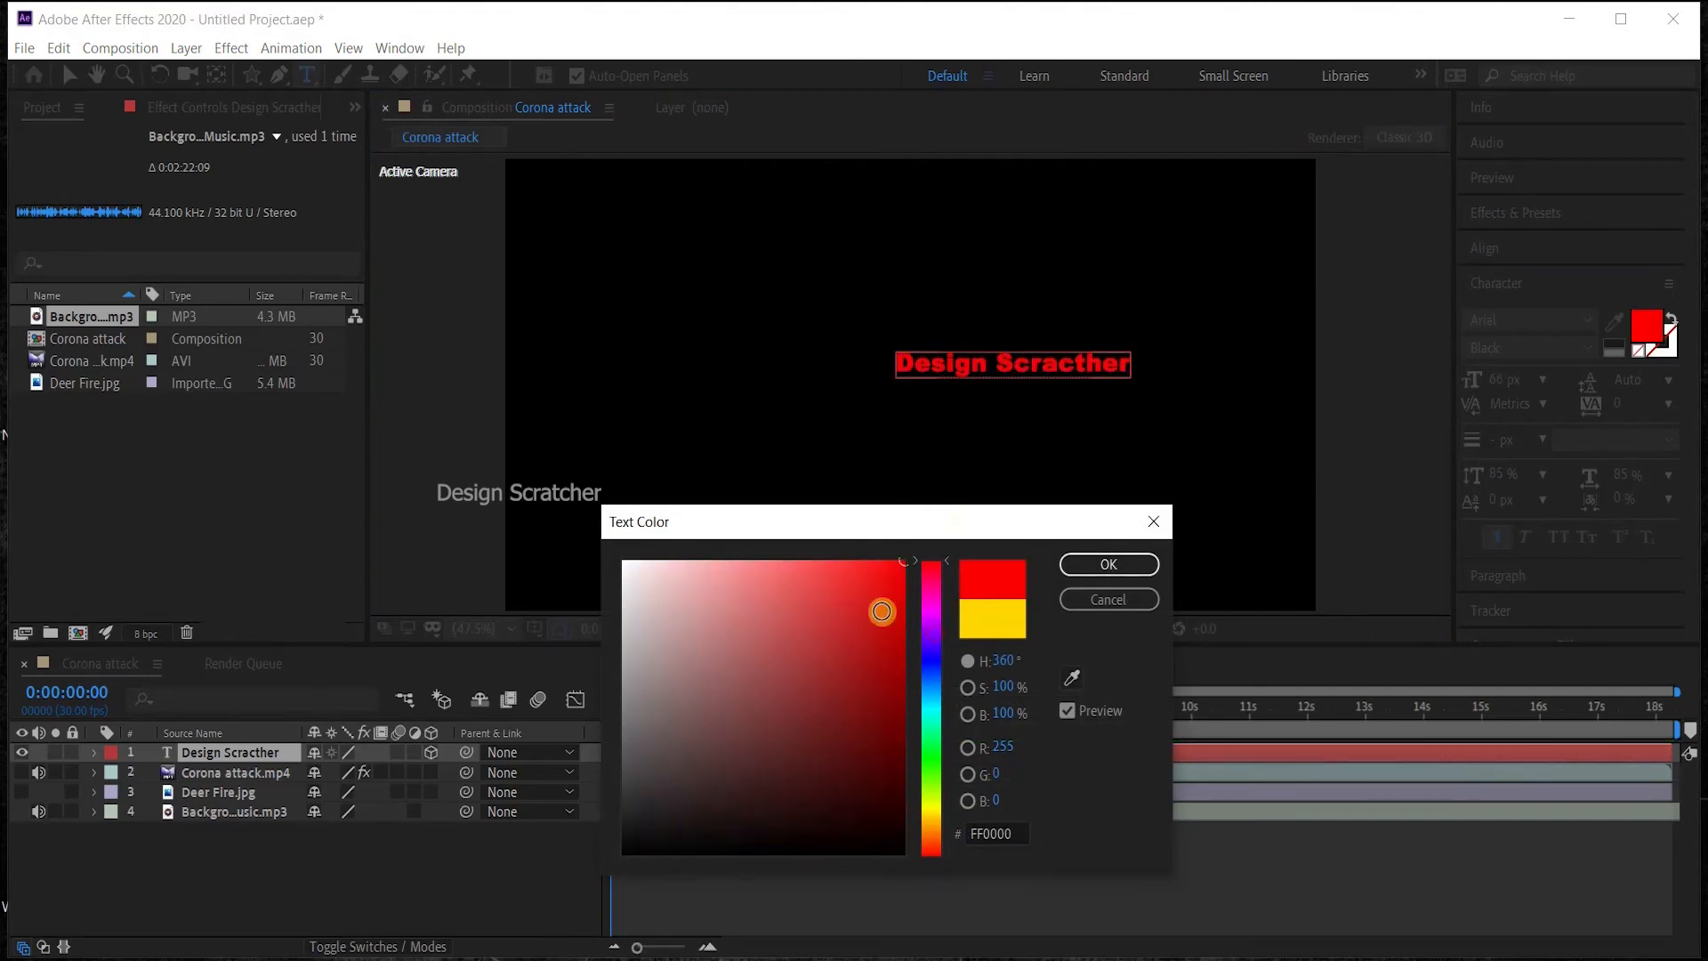
left_click(1081, 556)
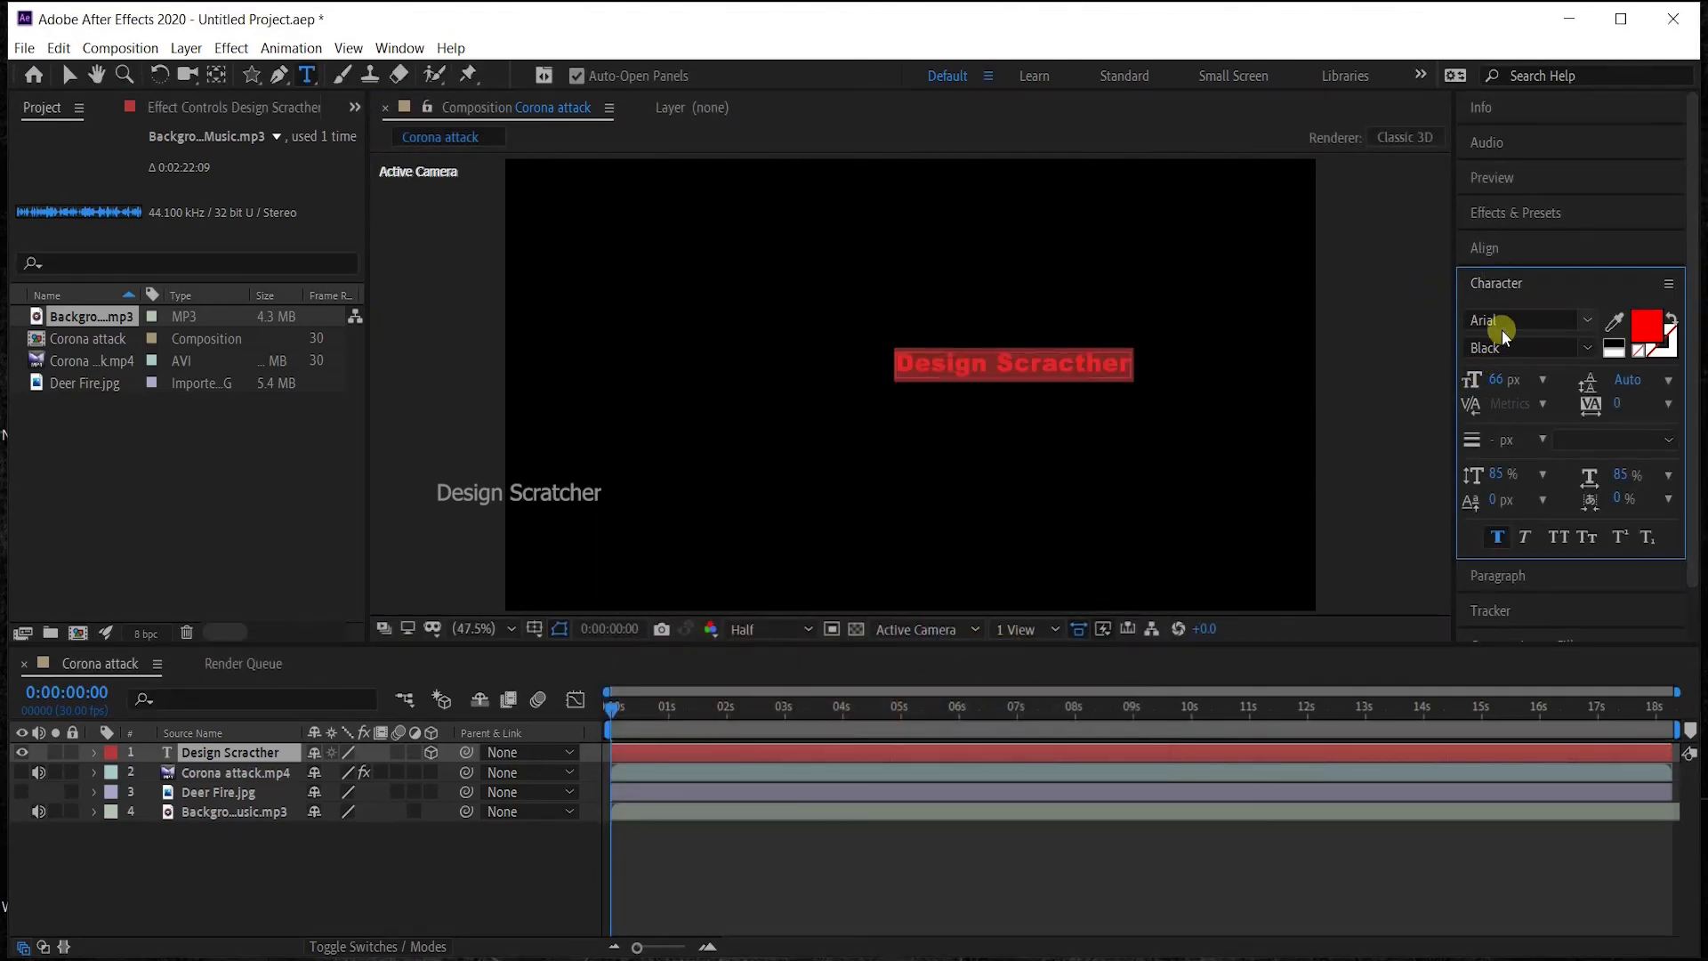
Look through the available font families and the other Character settings without changing them, and collapse the Character settings.
left_click(1590, 324)
left_click(1589, 320)
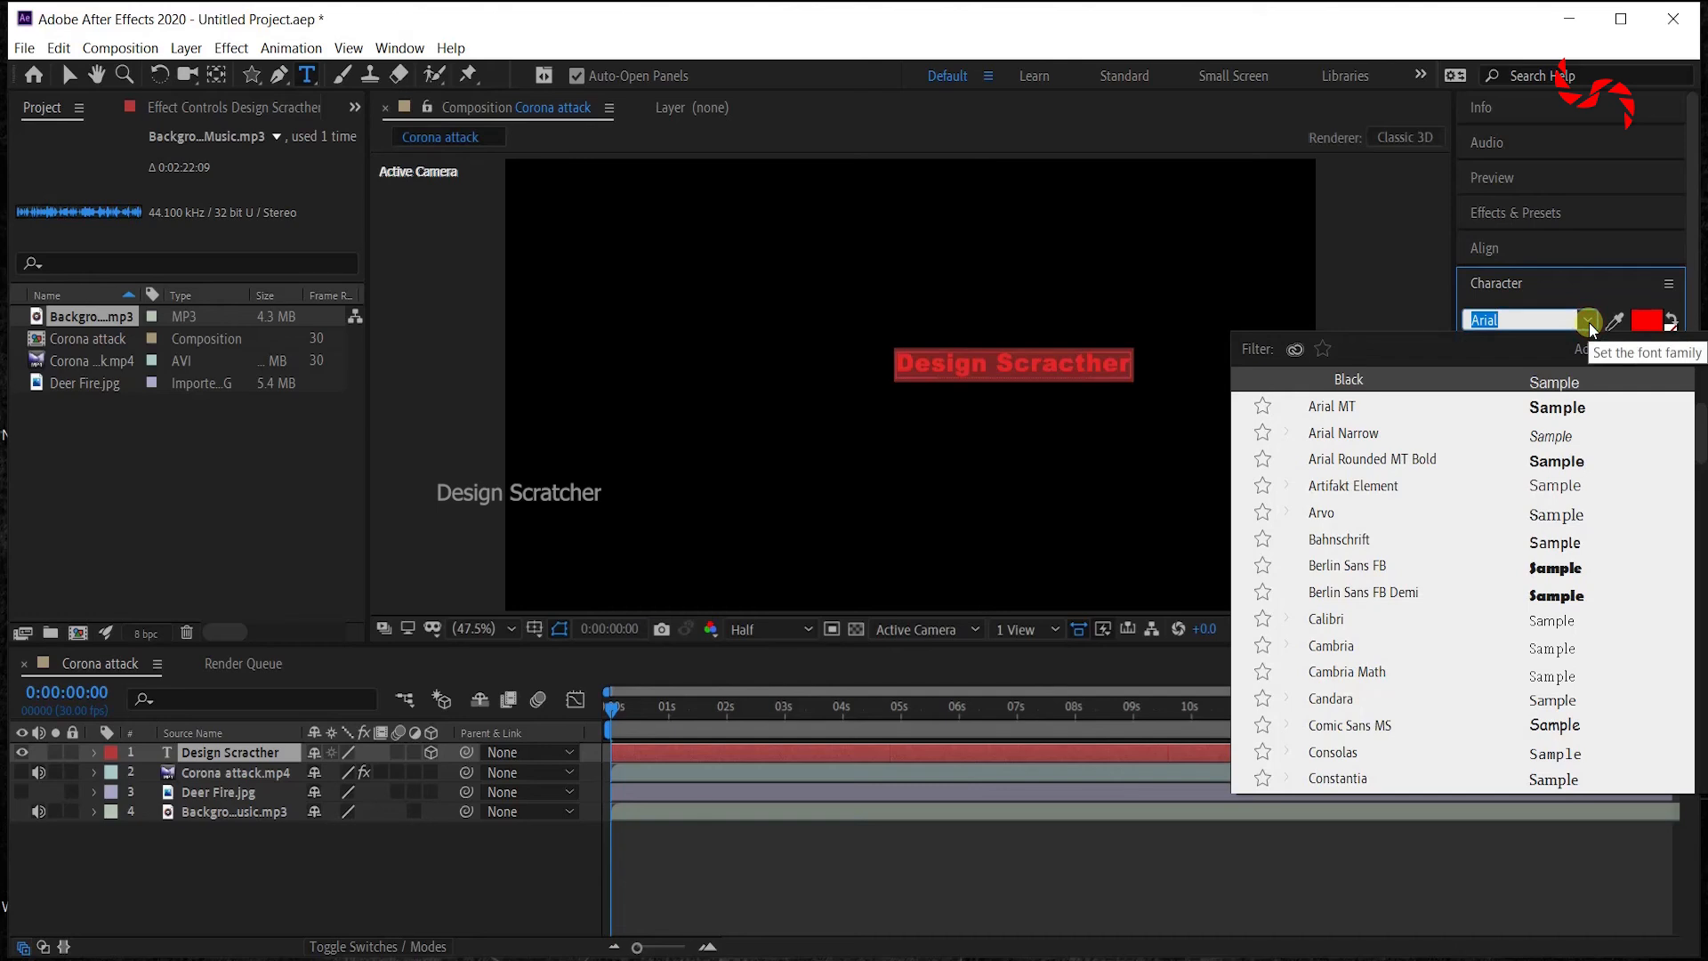
left_click(1588, 320)
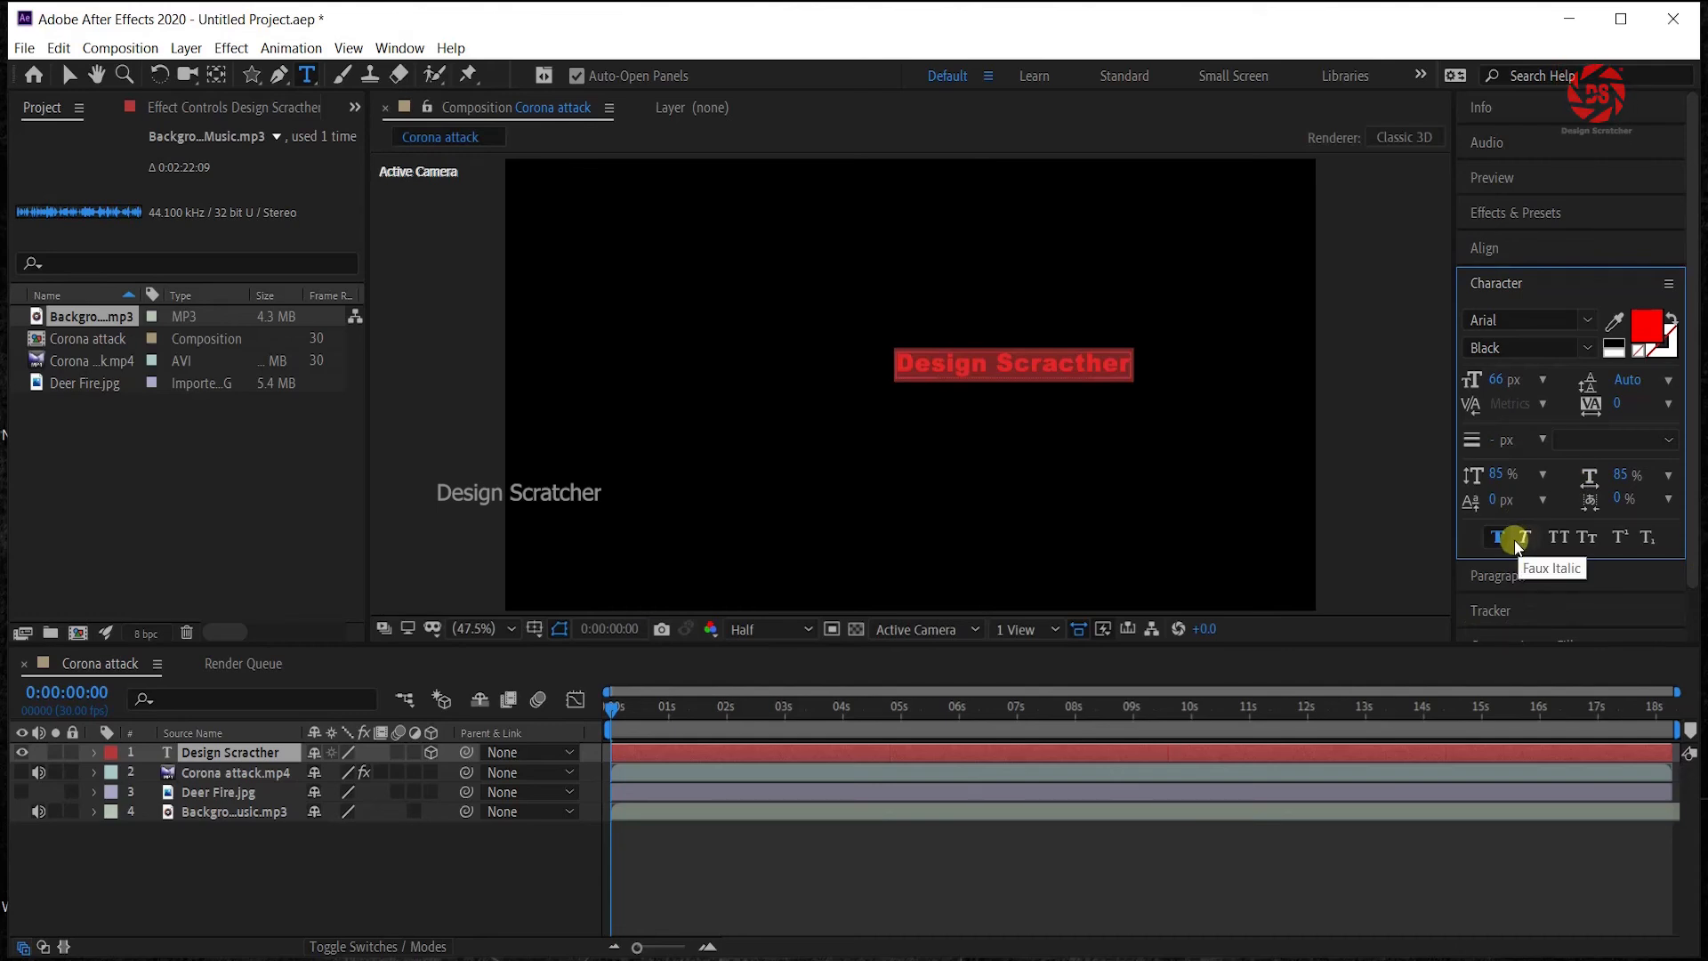
left_click(1504, 285)
Try center and right paragraph alignment on the title text, restore left alignment, and collapse the Paragraph settings.
left_click(1502, 318)
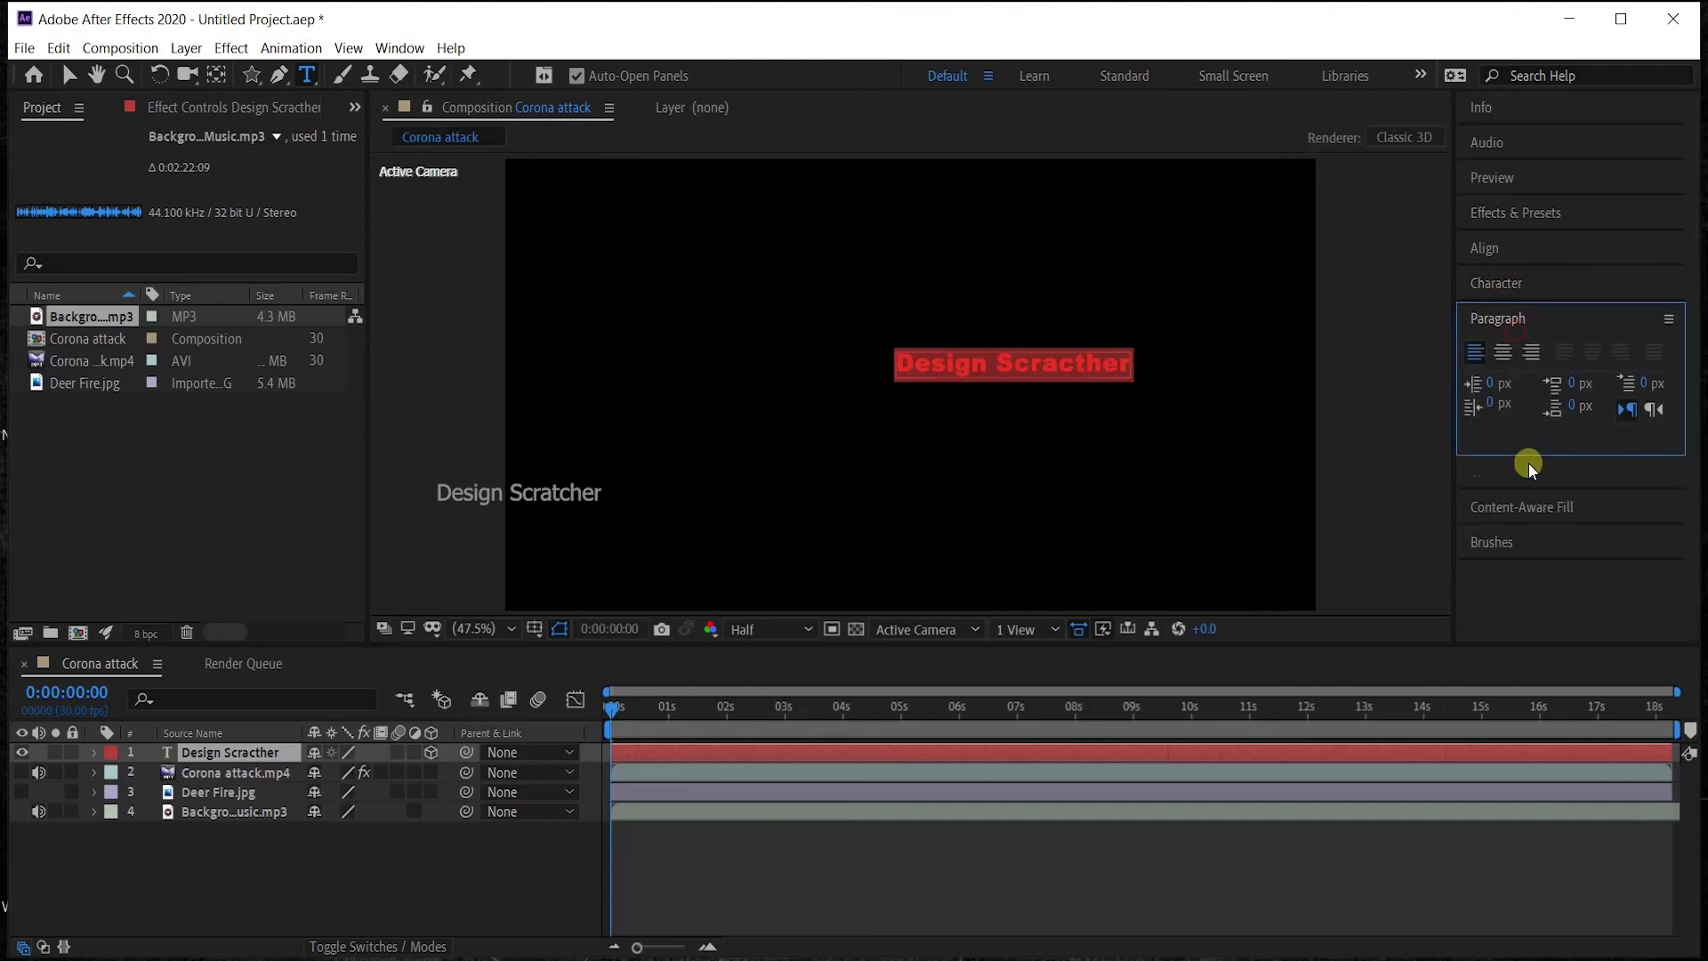
left_click(1502, 352)
left_click(1529, 353)
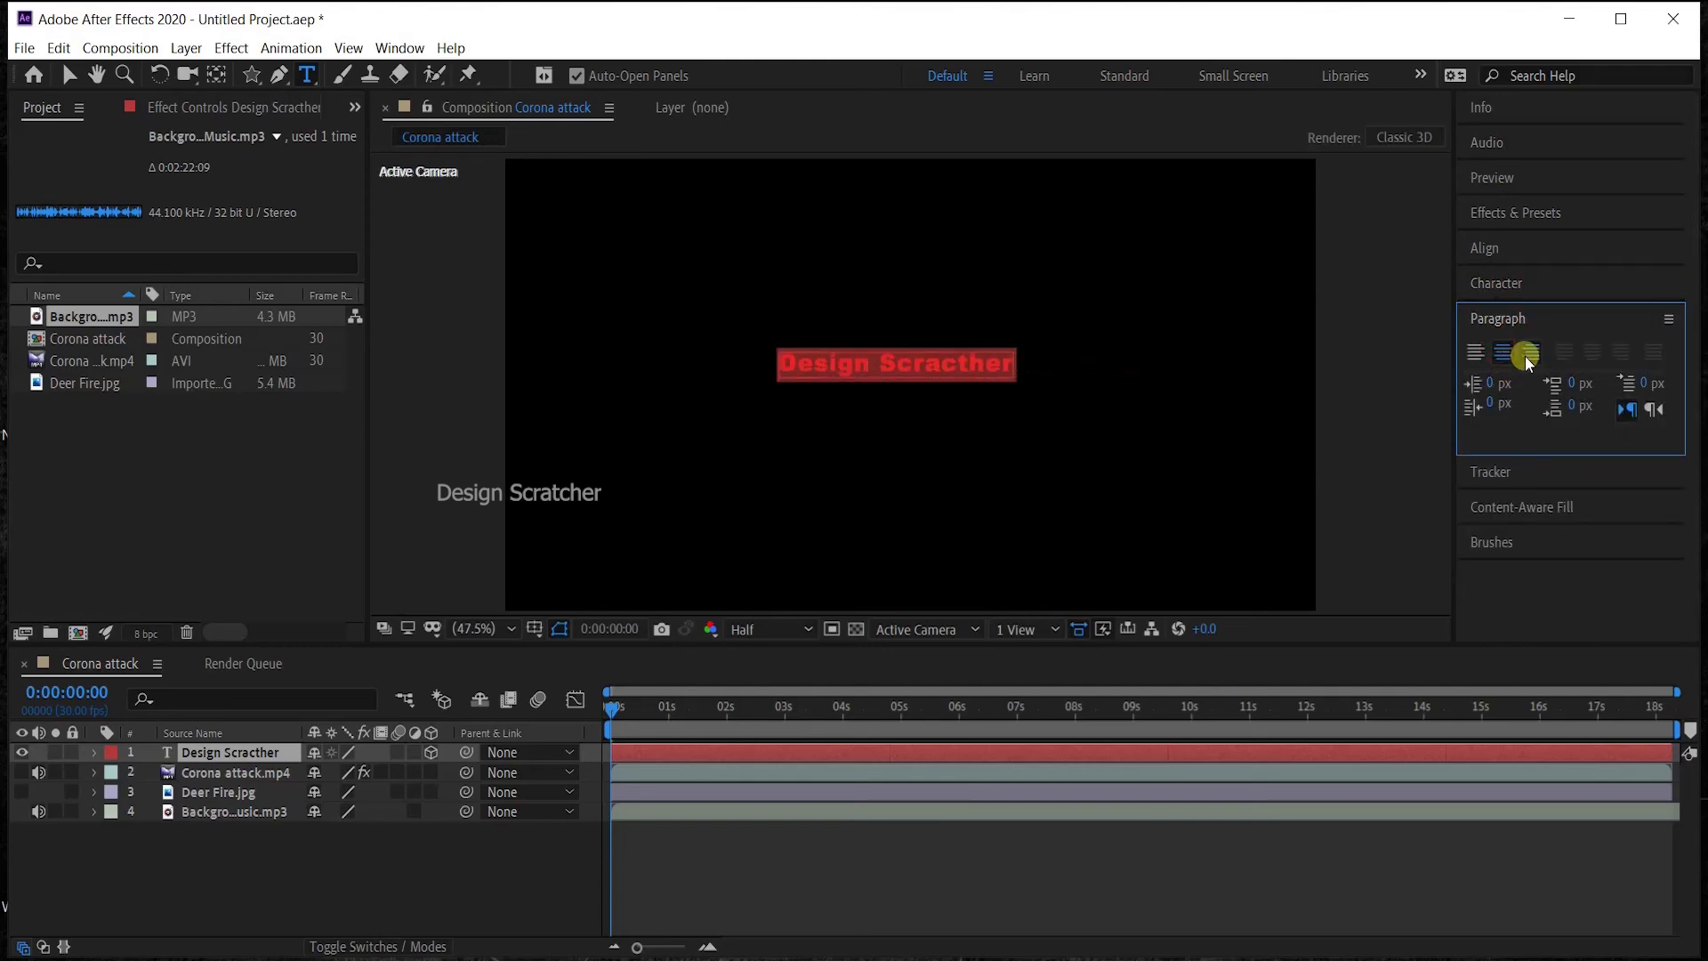
left_click(1475, 352)
left_click(1504, 320)
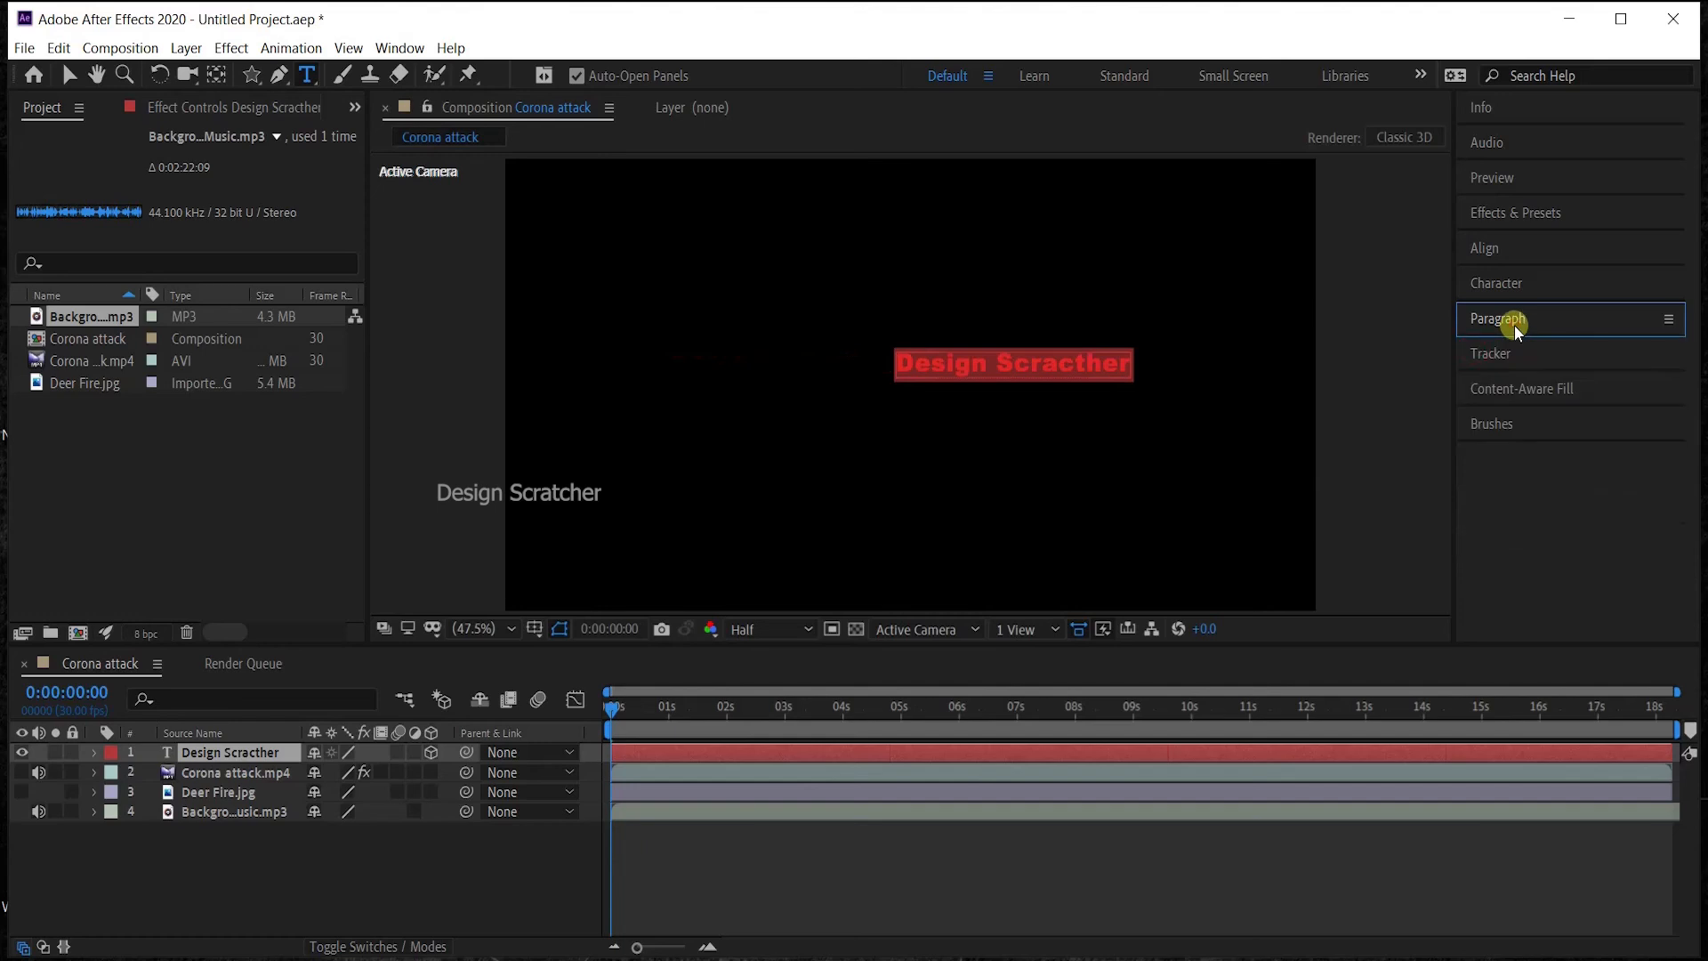
Examine the Tracker, Content-Aware Fill and Brushes options one after another, leaving each collapsed.
left_click(1502, 354)
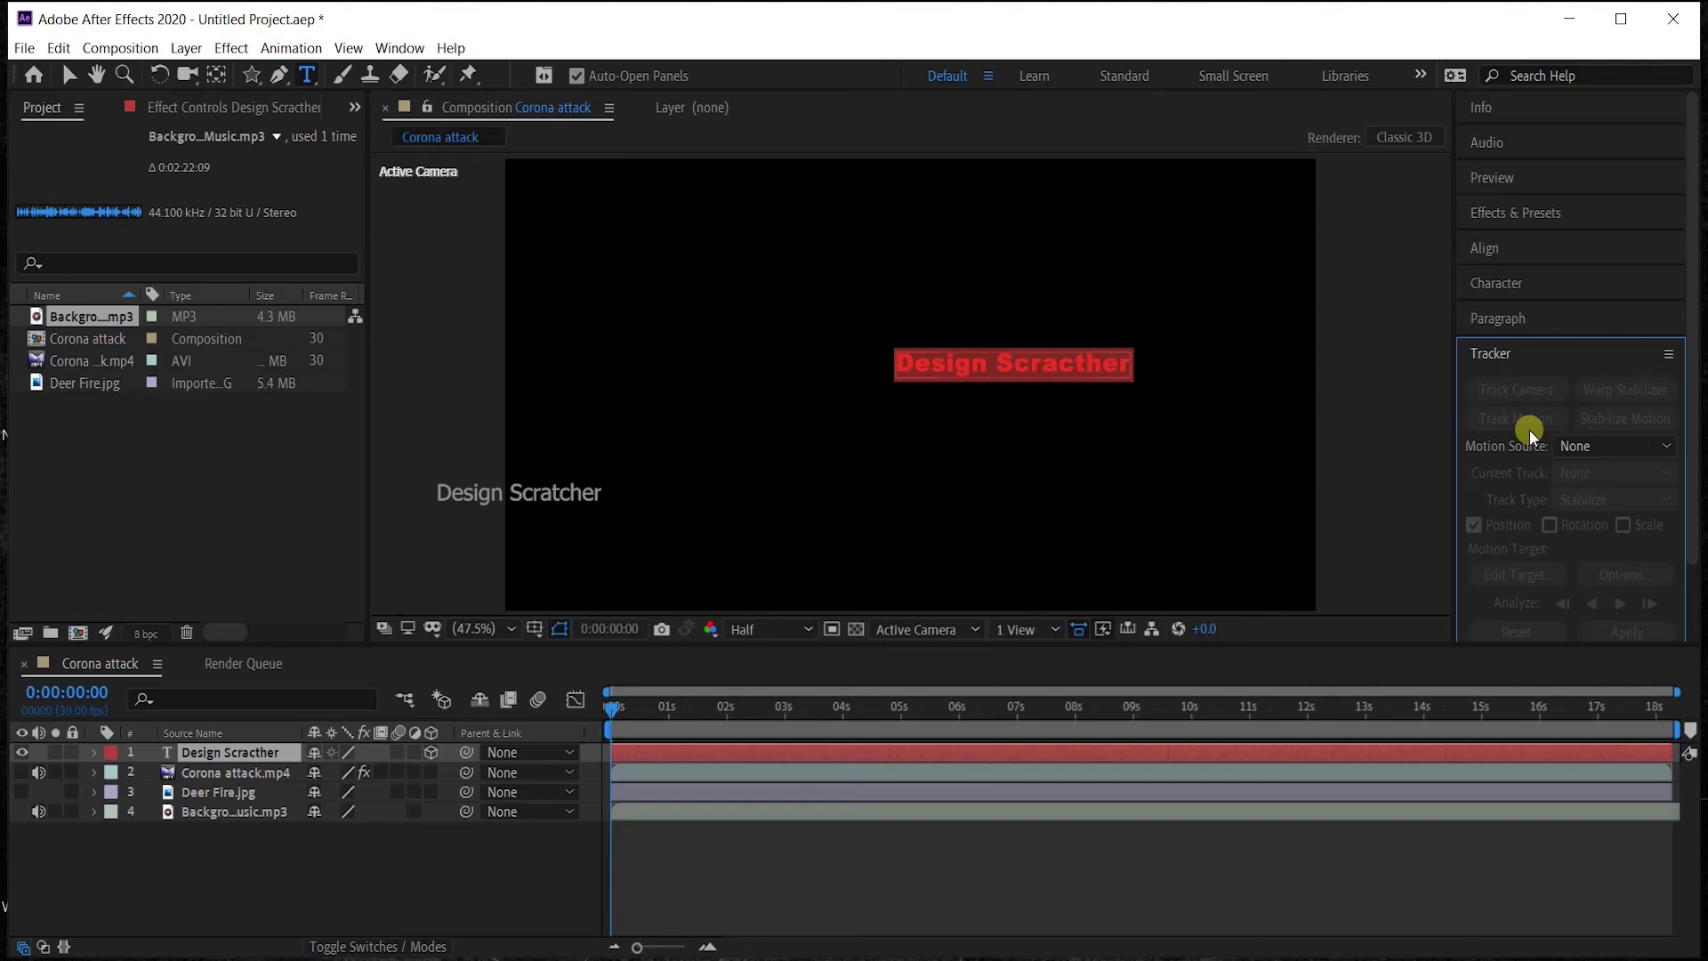
left_click(1491, 353)
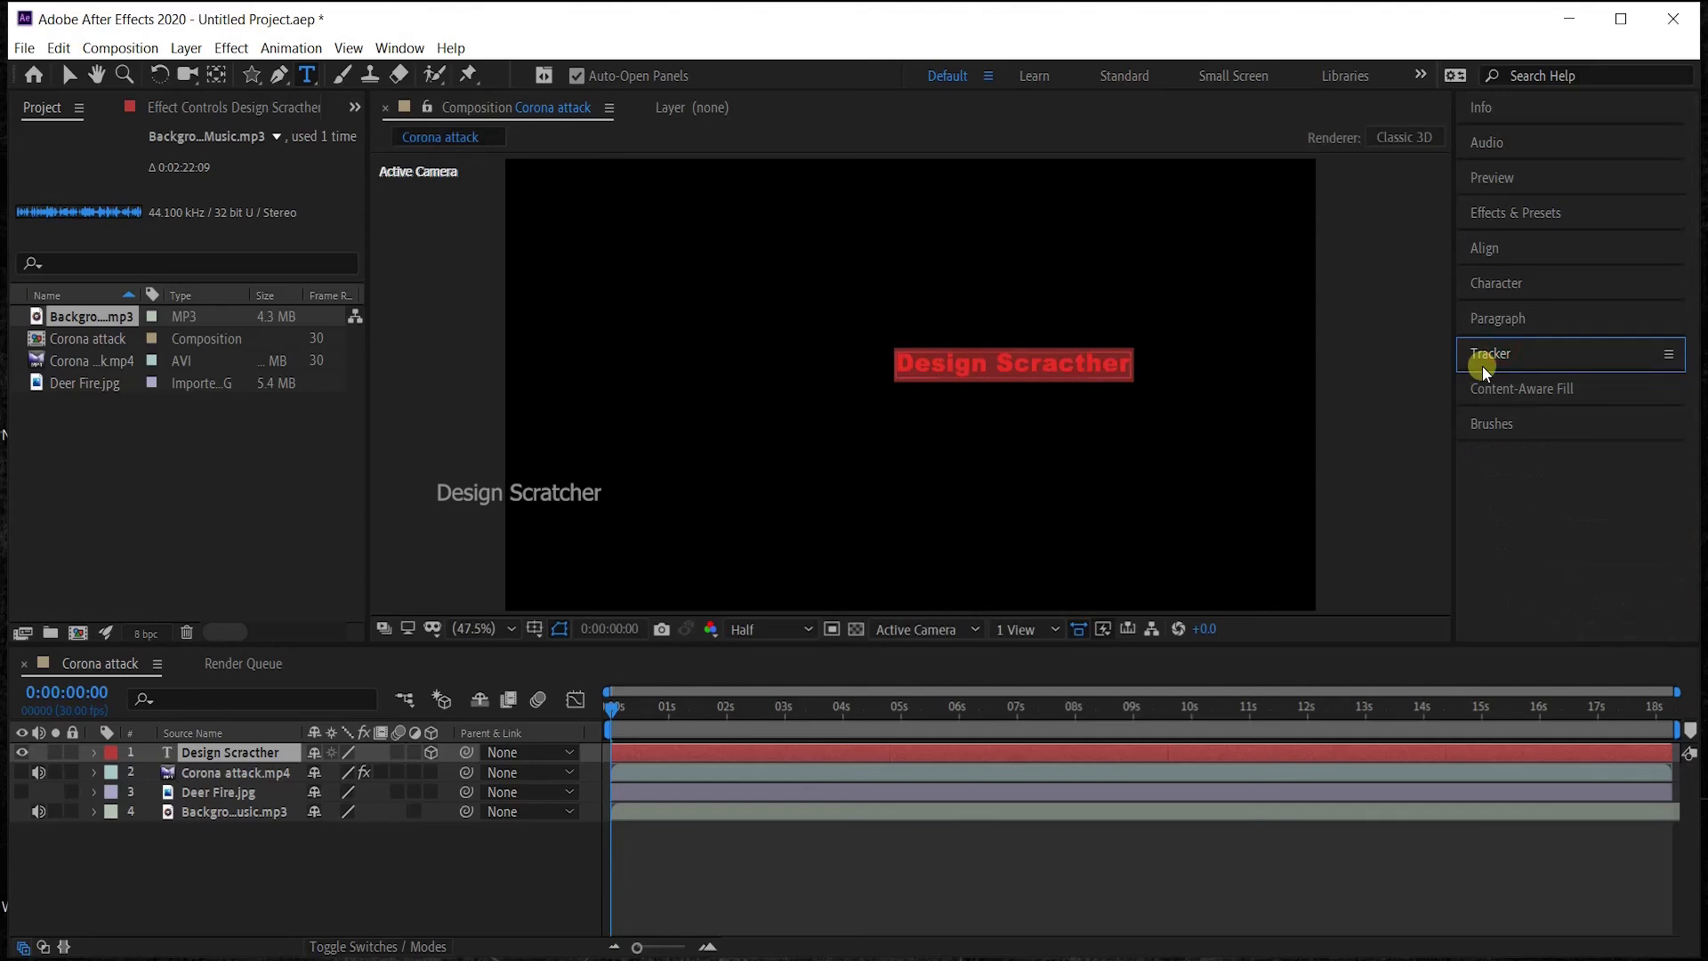
left_click(1513, 389)
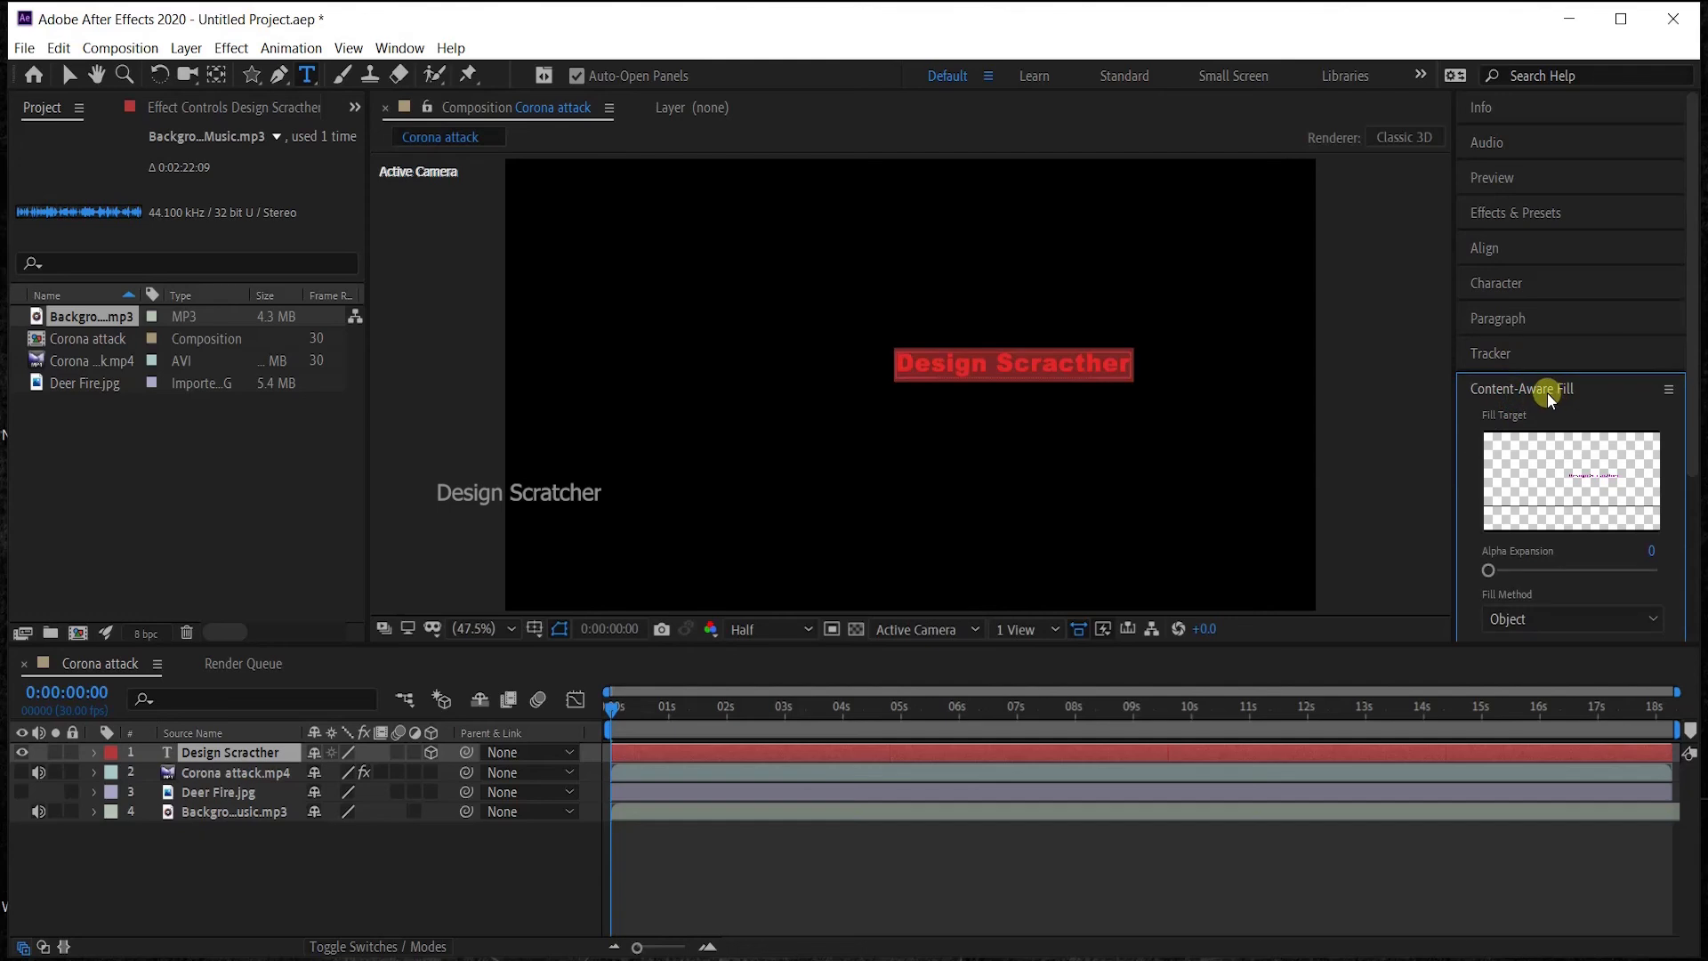
left_click(1549, 393)
left_click(1516, 423)
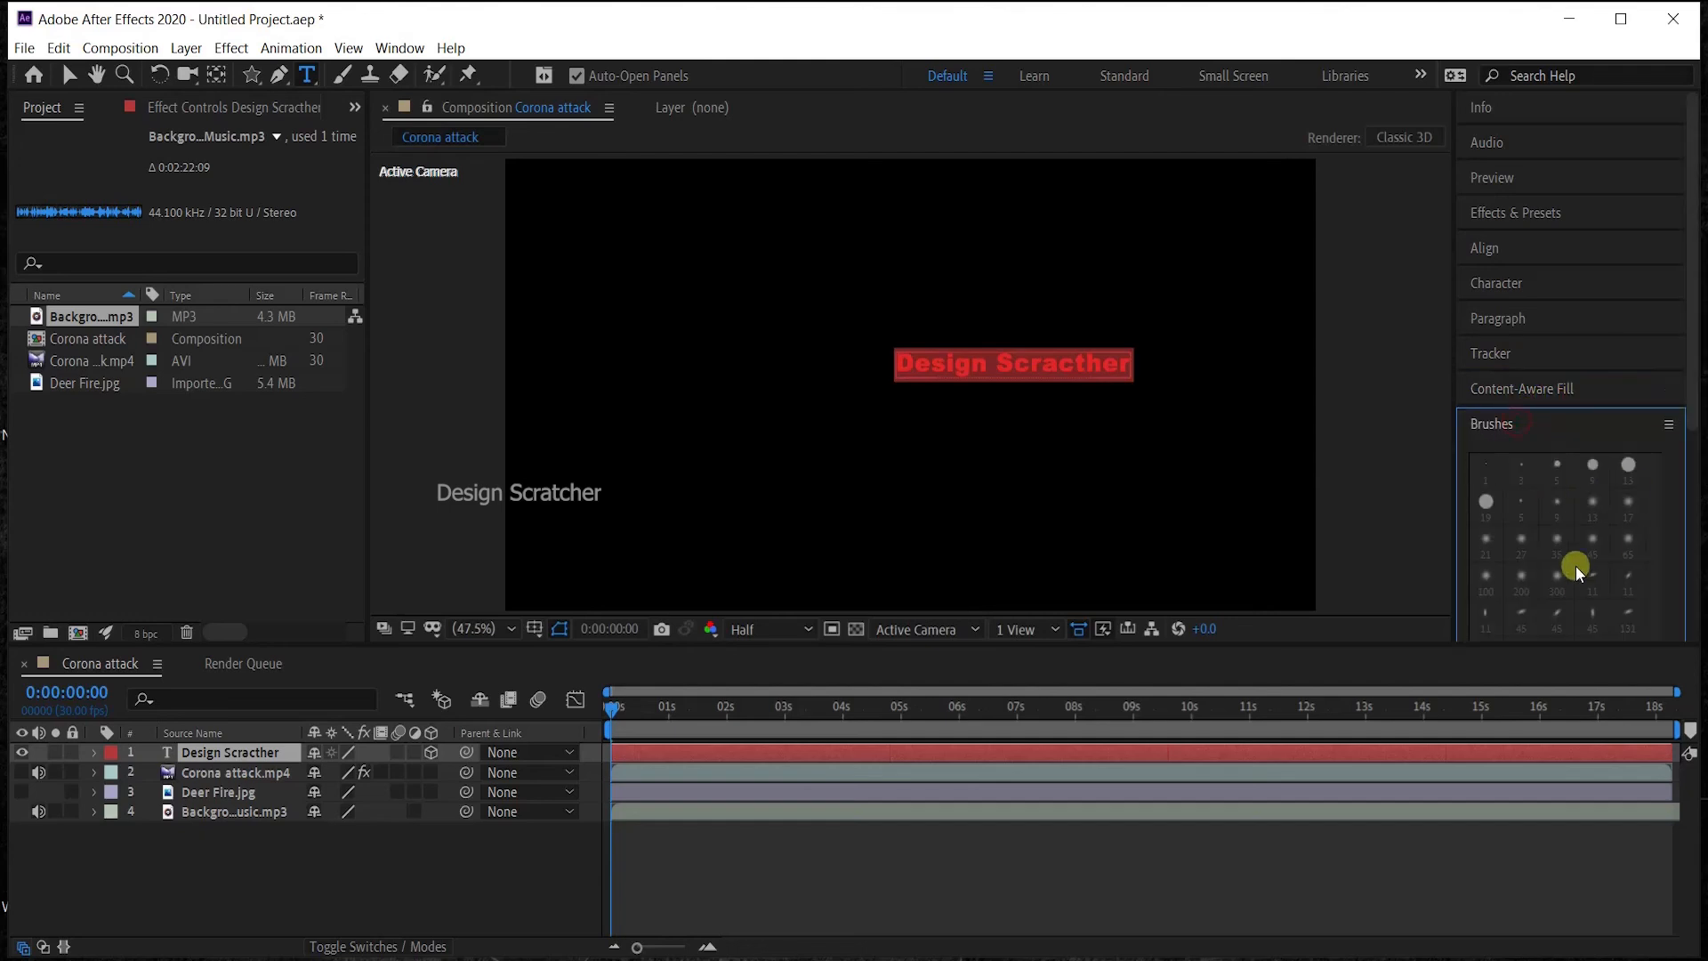
scroll(1484, 534, "down", 5)
scroll(1552, 477, "up", 5)
left_click(1496, 426)
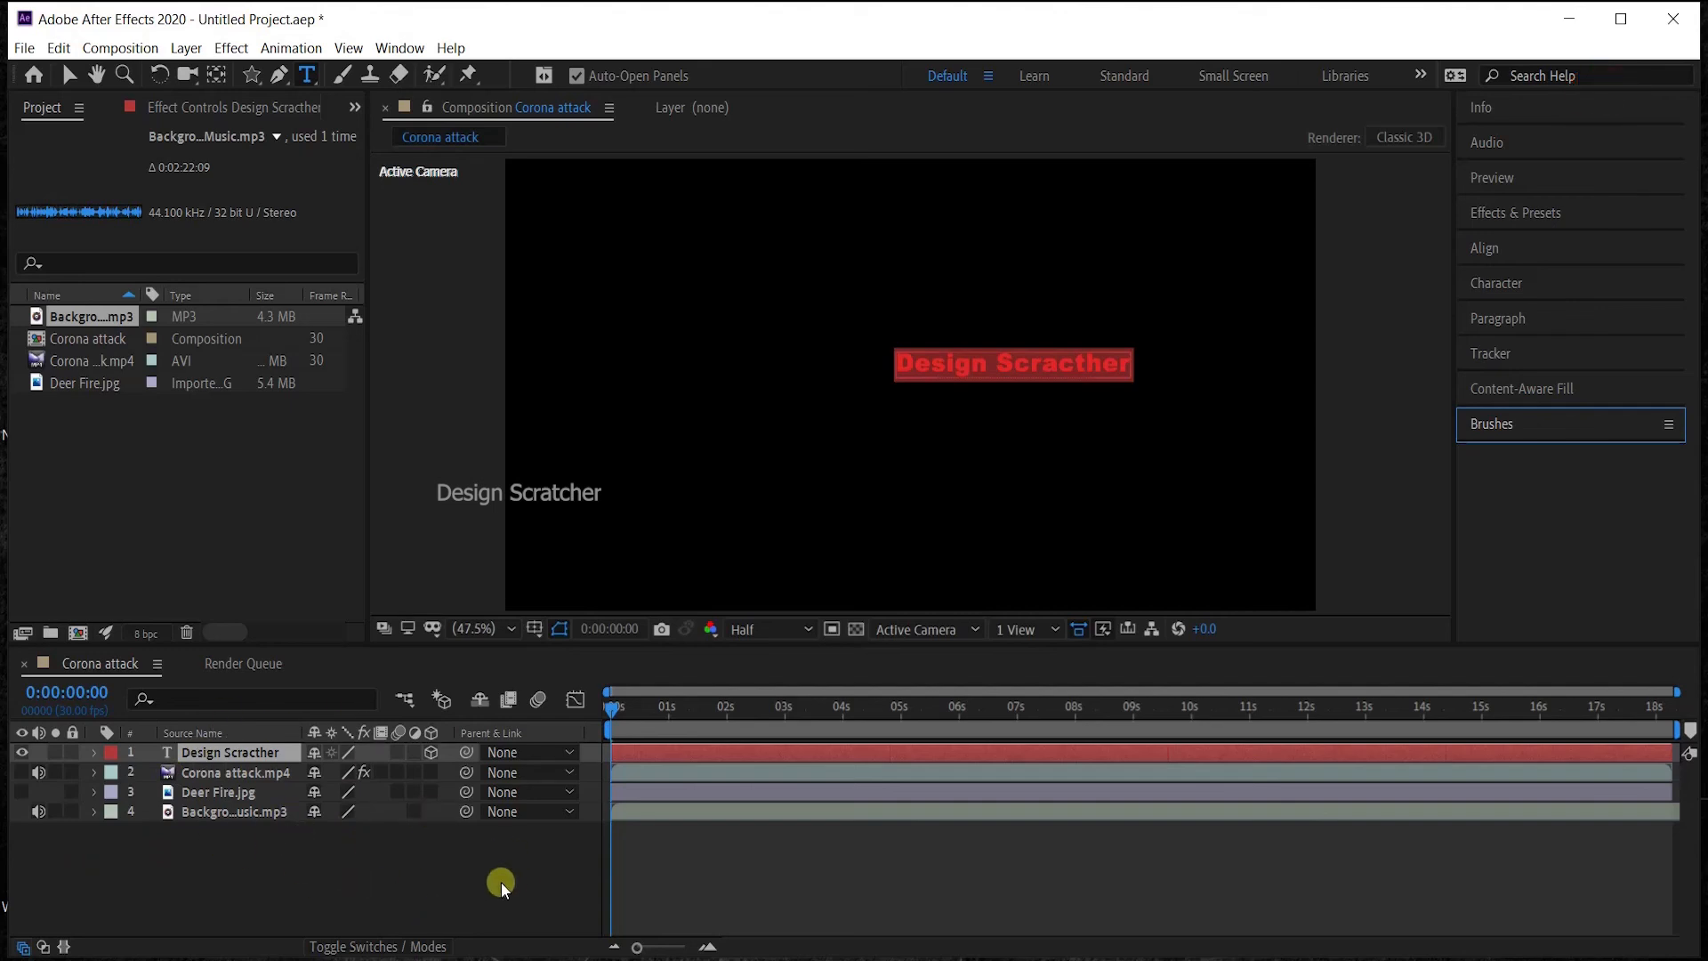
Move the current time to 0:00:03:13 and deselect all layers in the timeline.
left_click_drag(614, 709, 732, 808)
left_click(732, 808)
left_click(725, 759)
left_click(293, 877)
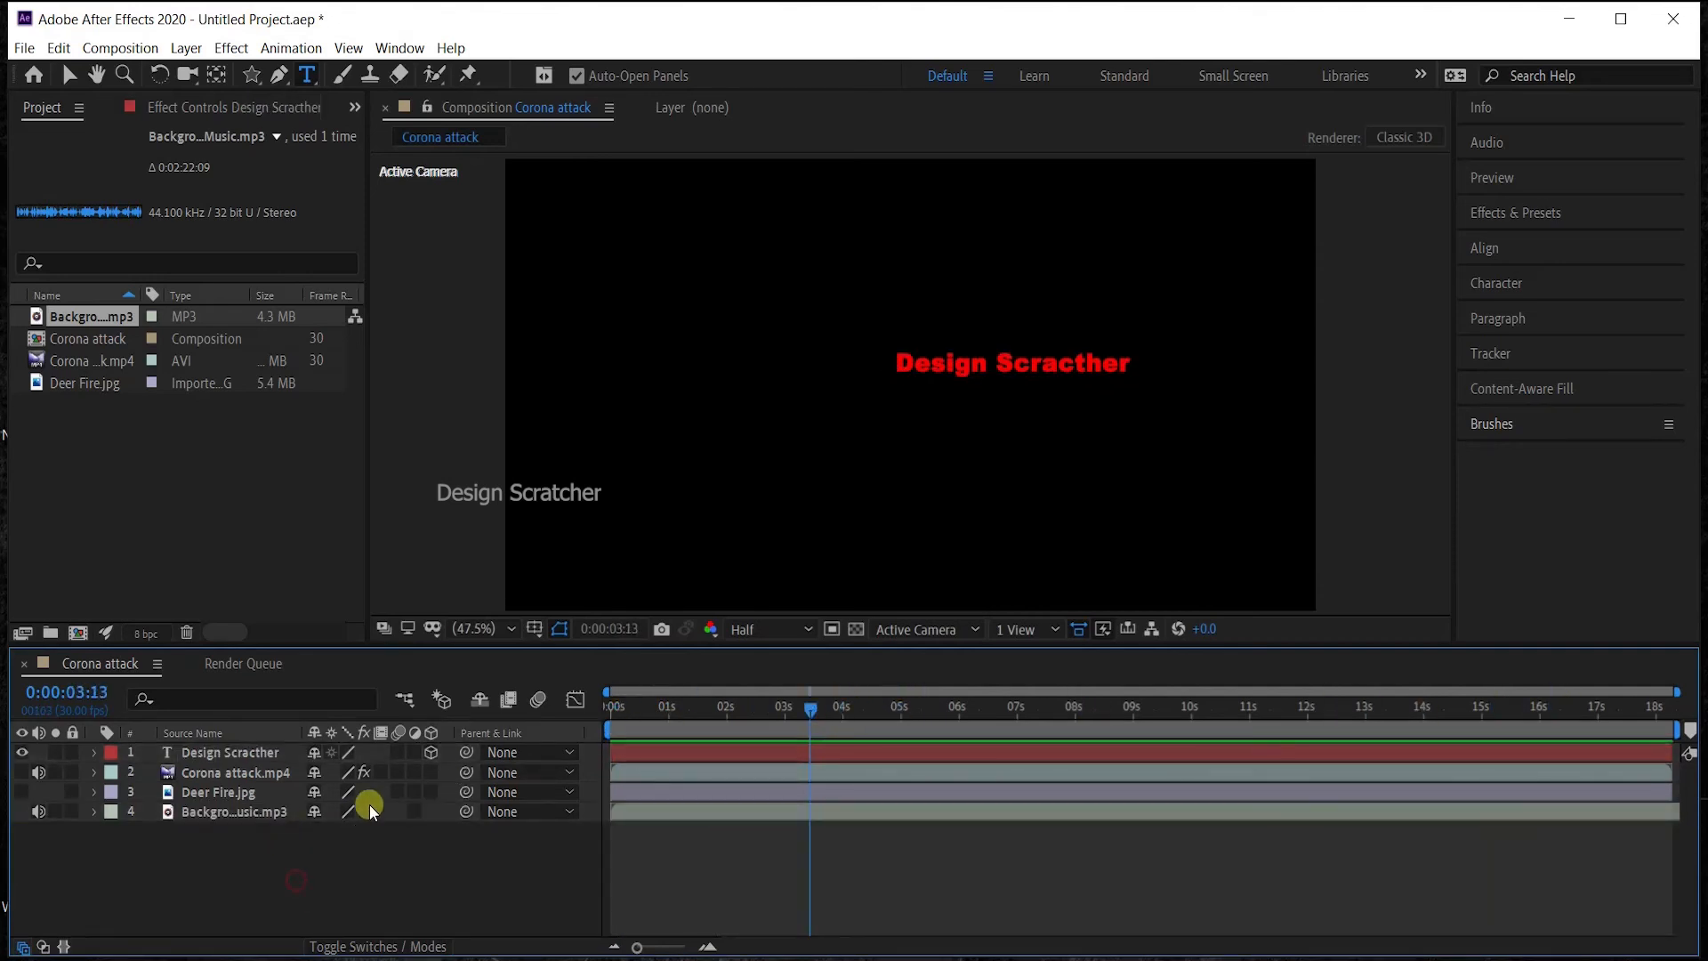
Compare the Design Scracther layer's Text and Transform properties with 3D on and off, leaving it a 2D layer.
left_click(191, 752)
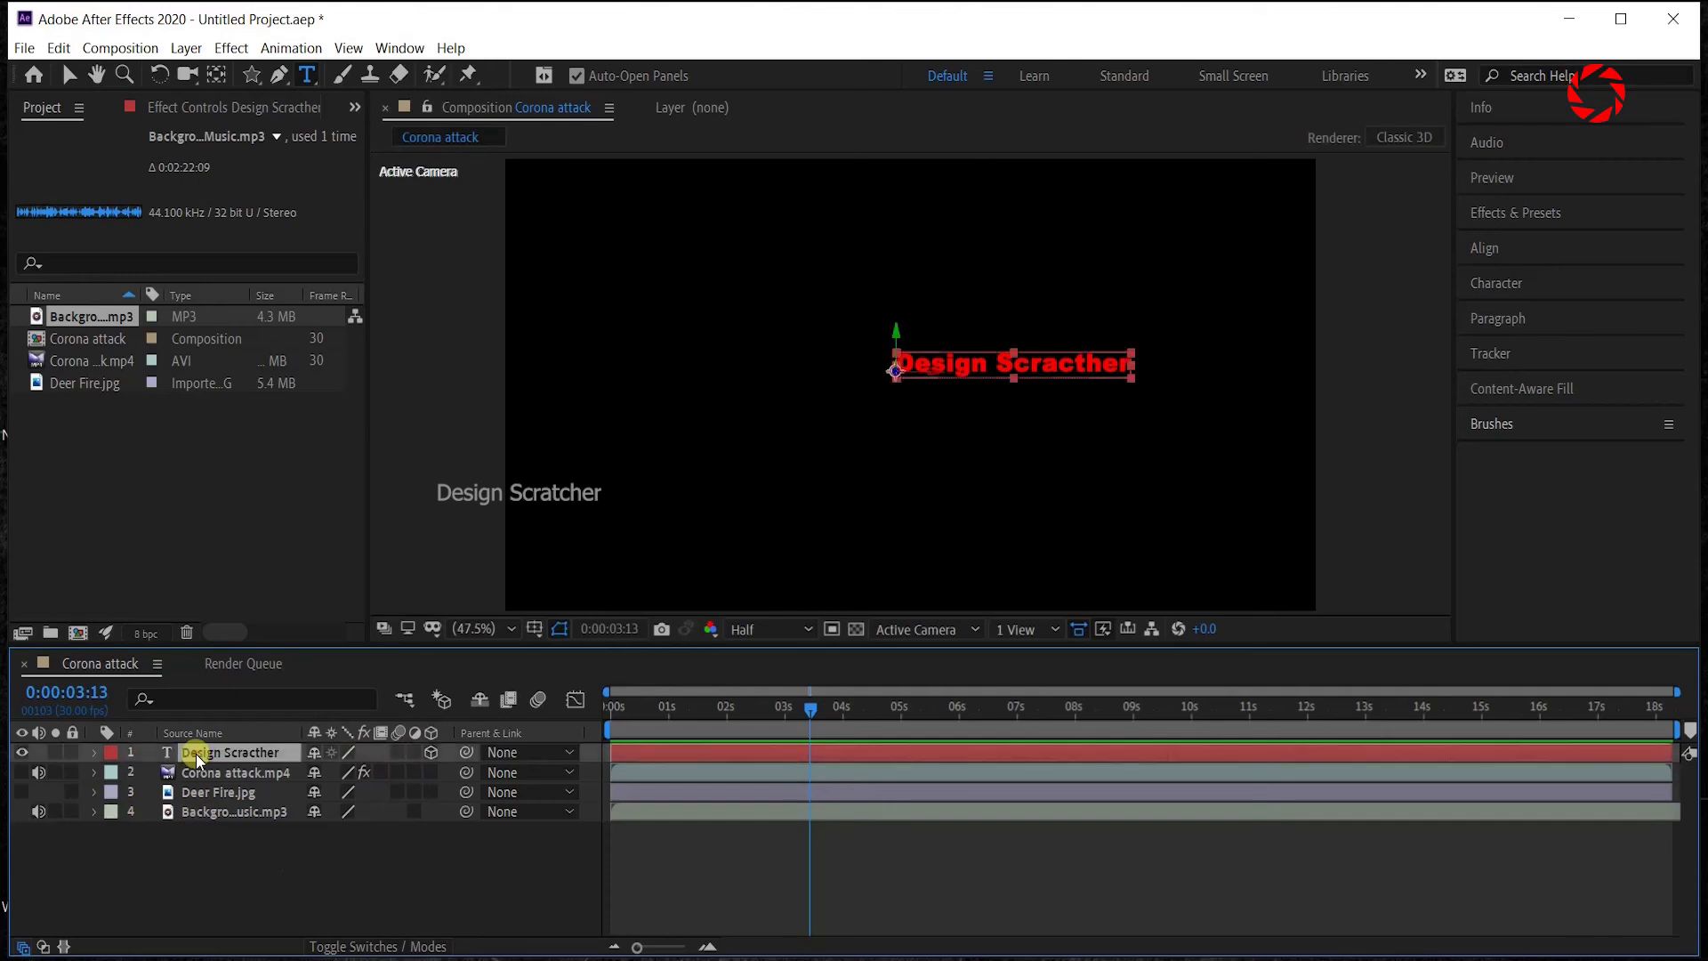
left_click(95, 753)
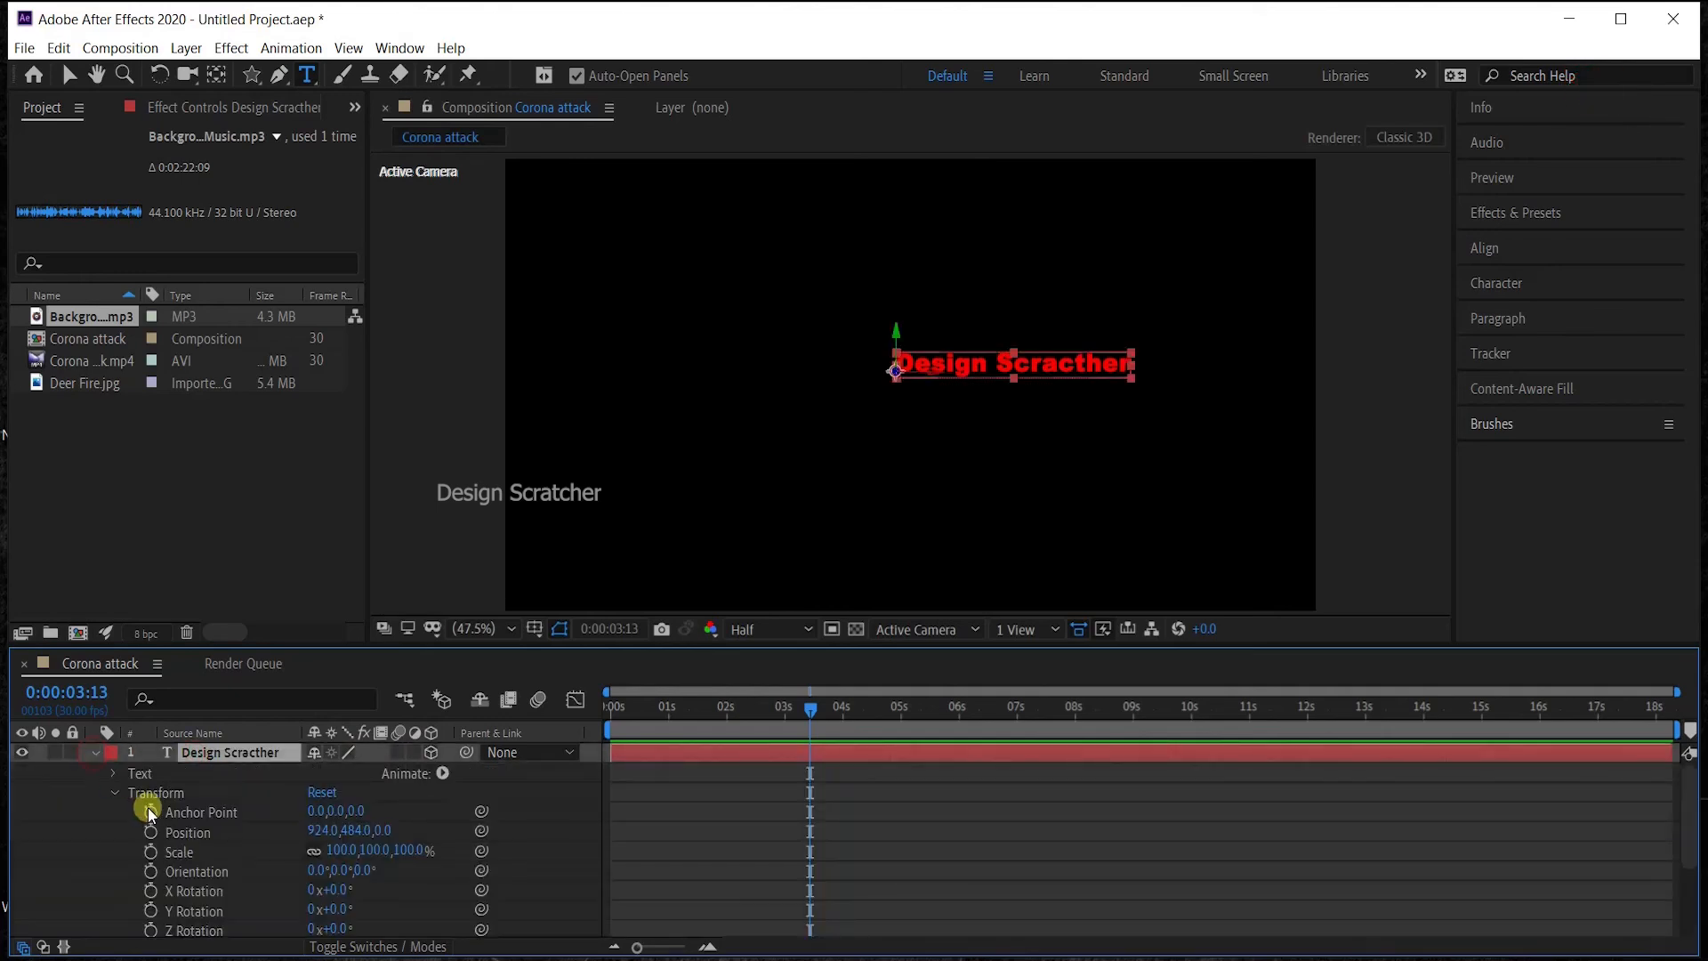
left_click(115, 793)
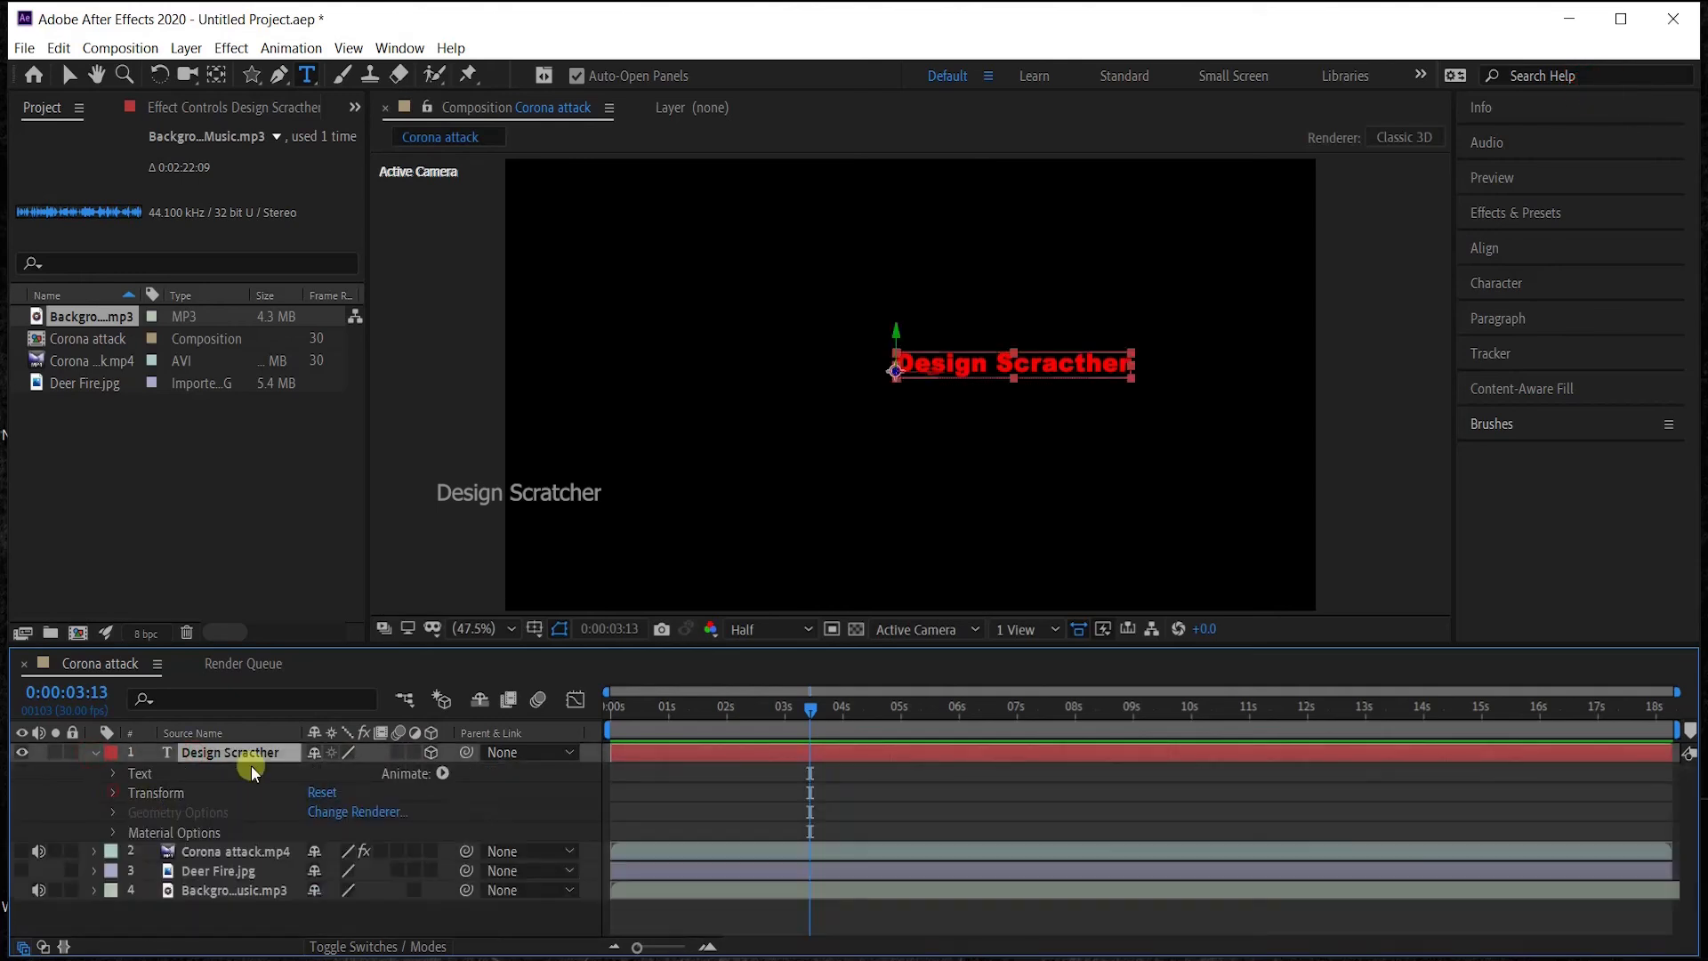
left_click(431, 752)
left_click(113, 774)
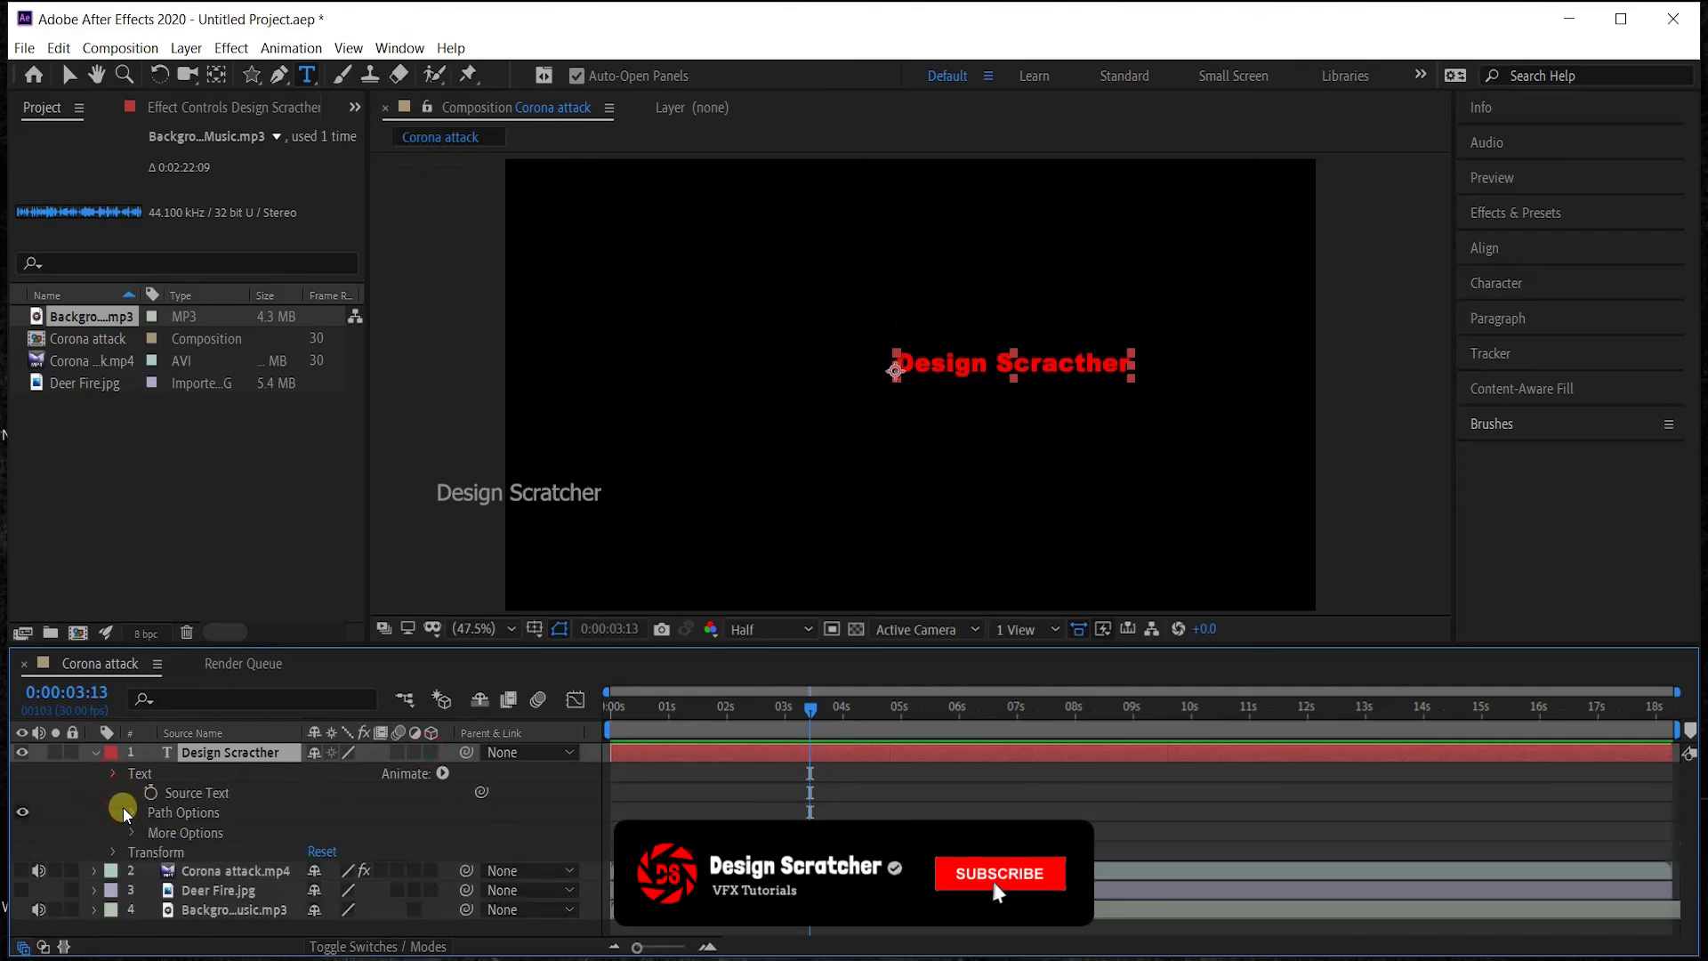
left_click(113, 773)
left_click(114, 793)
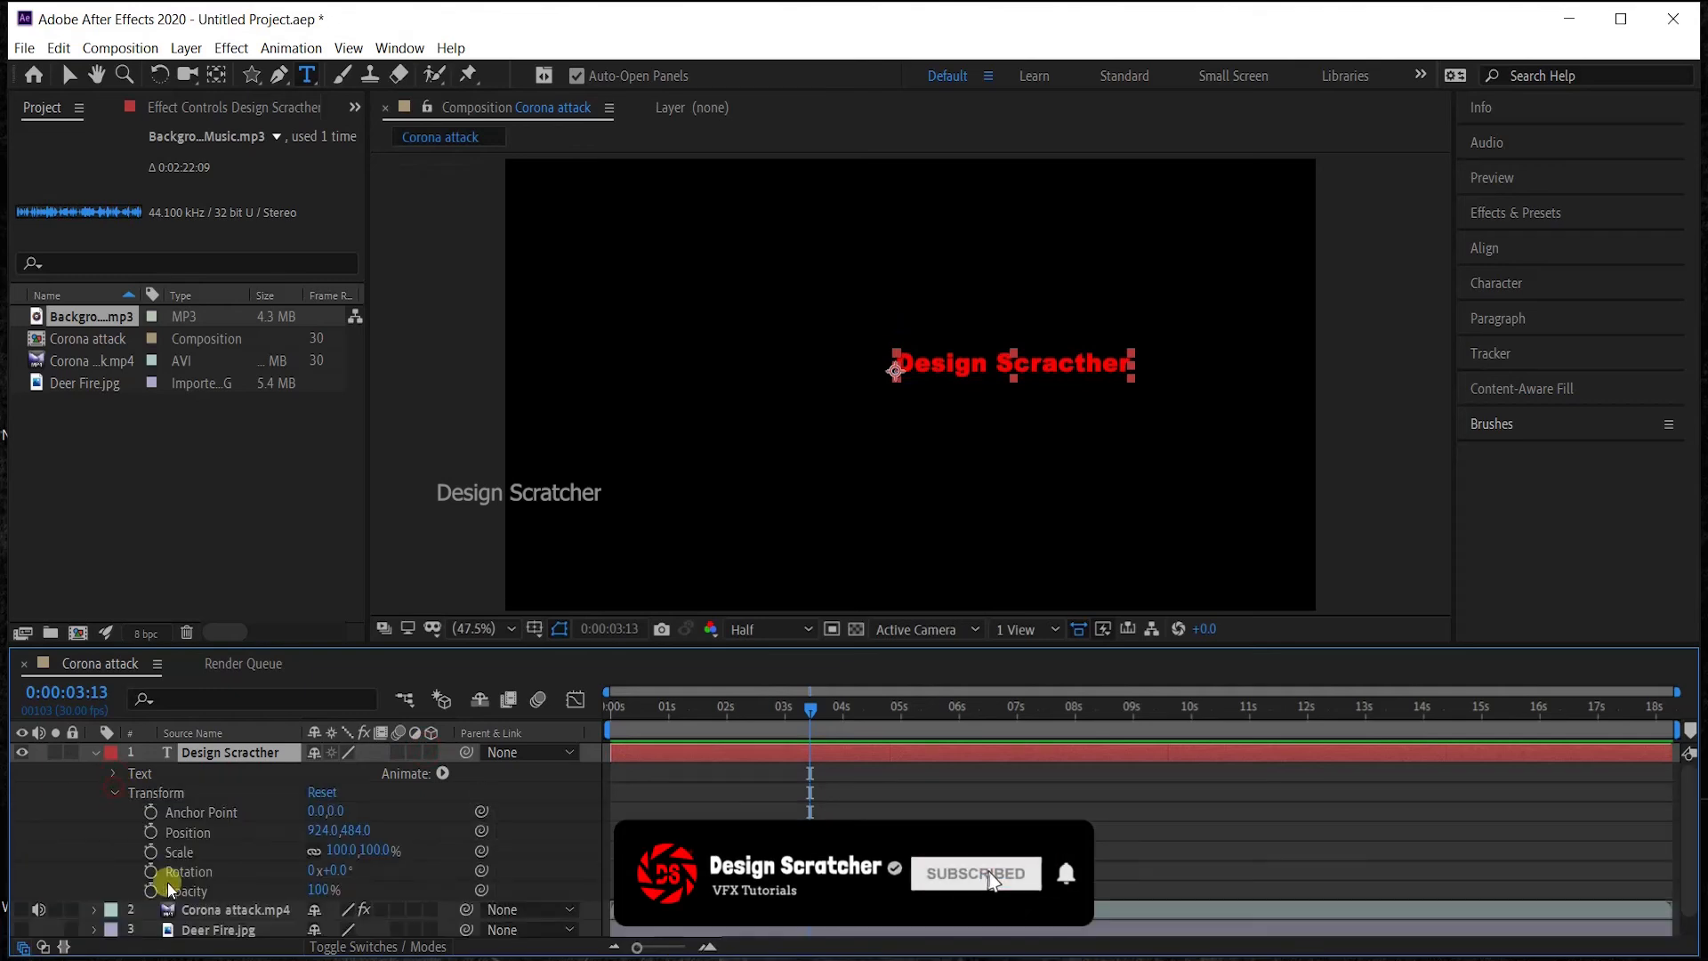
left_click(431, 753)
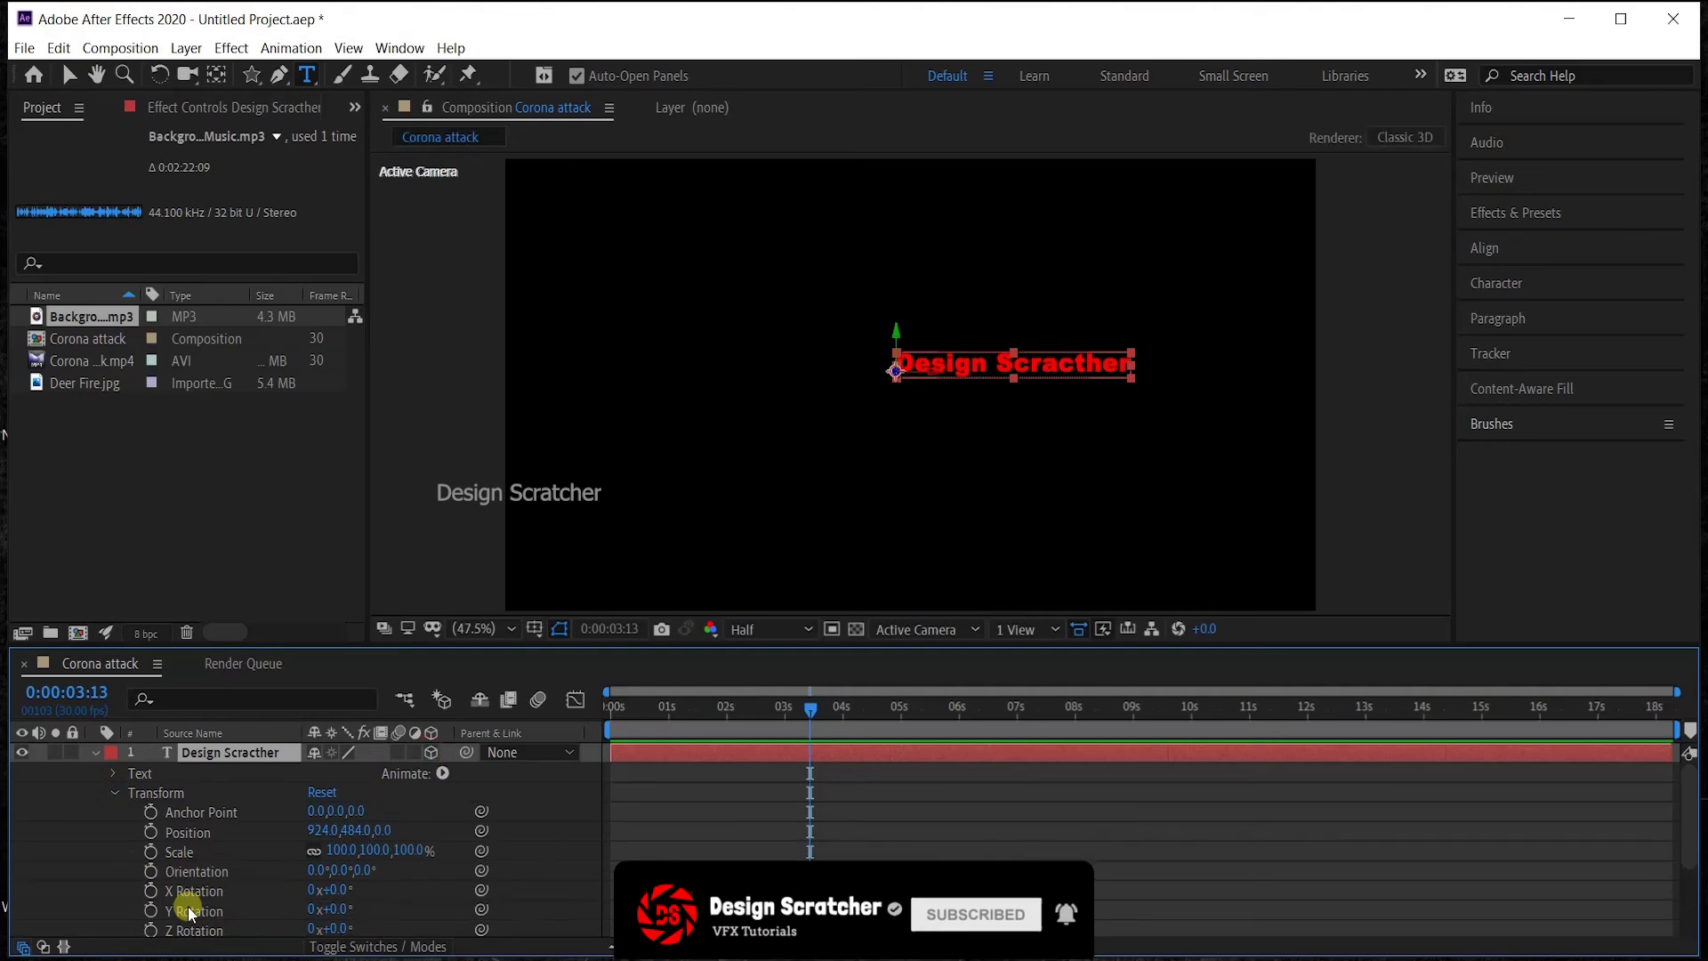
left_click(431, 753)
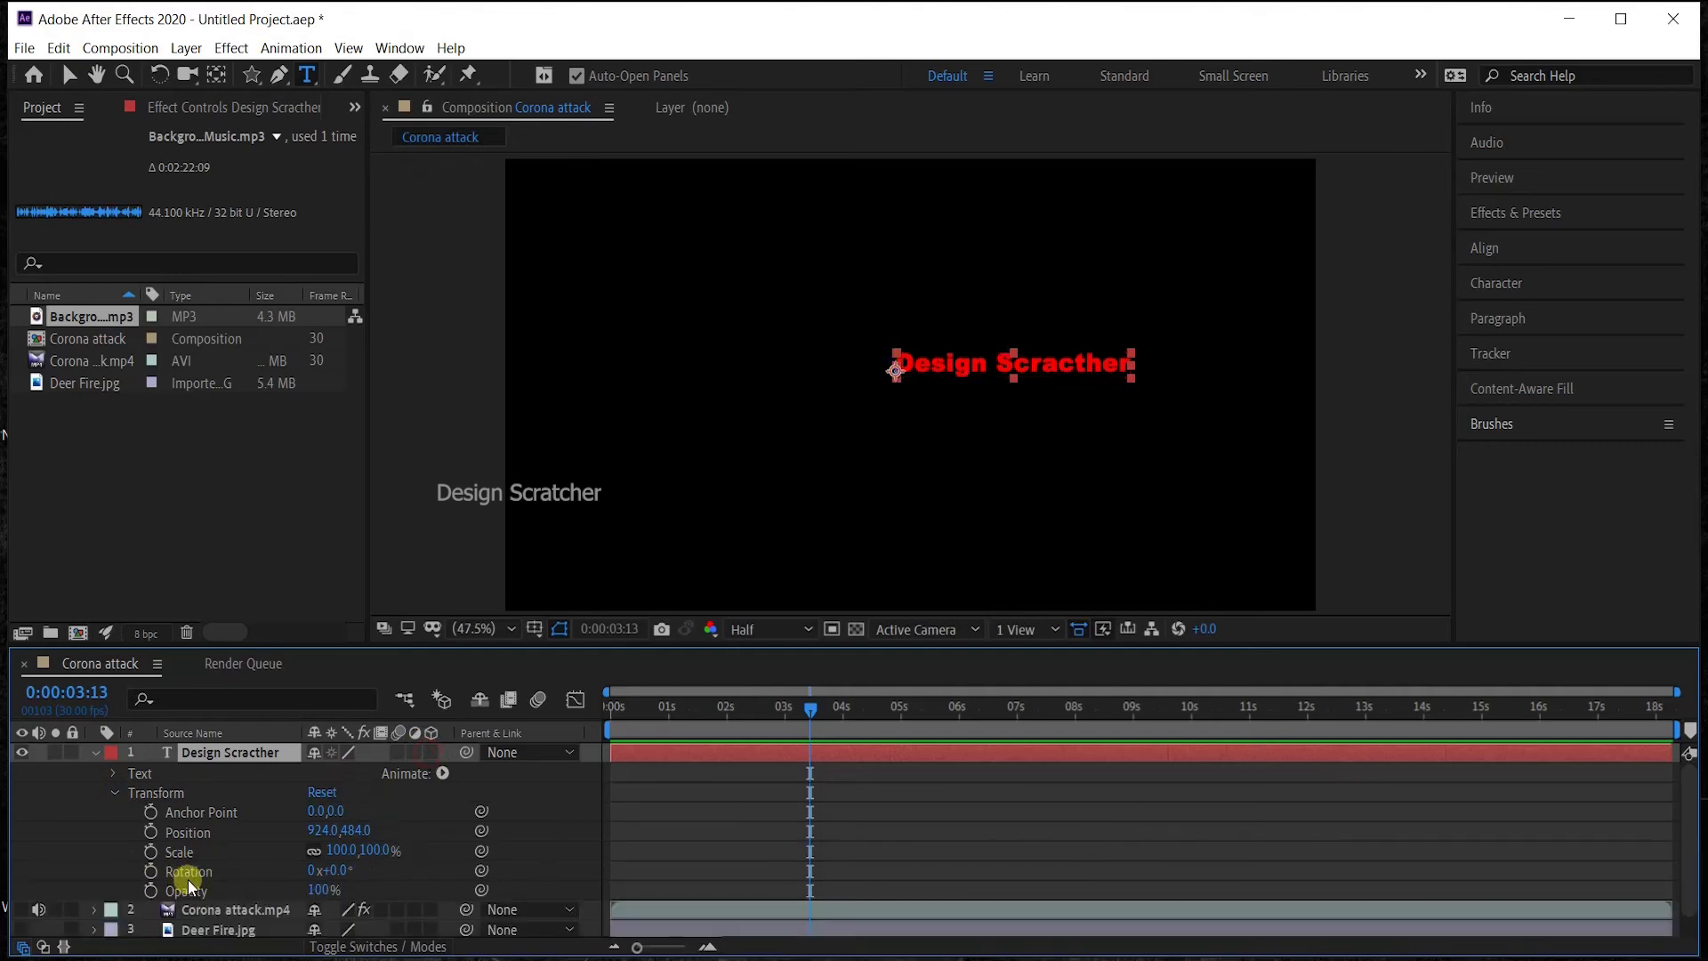
Collapse the Design Scracther layer's properties and reveal only its Rotation property.
left_click(95, 752)
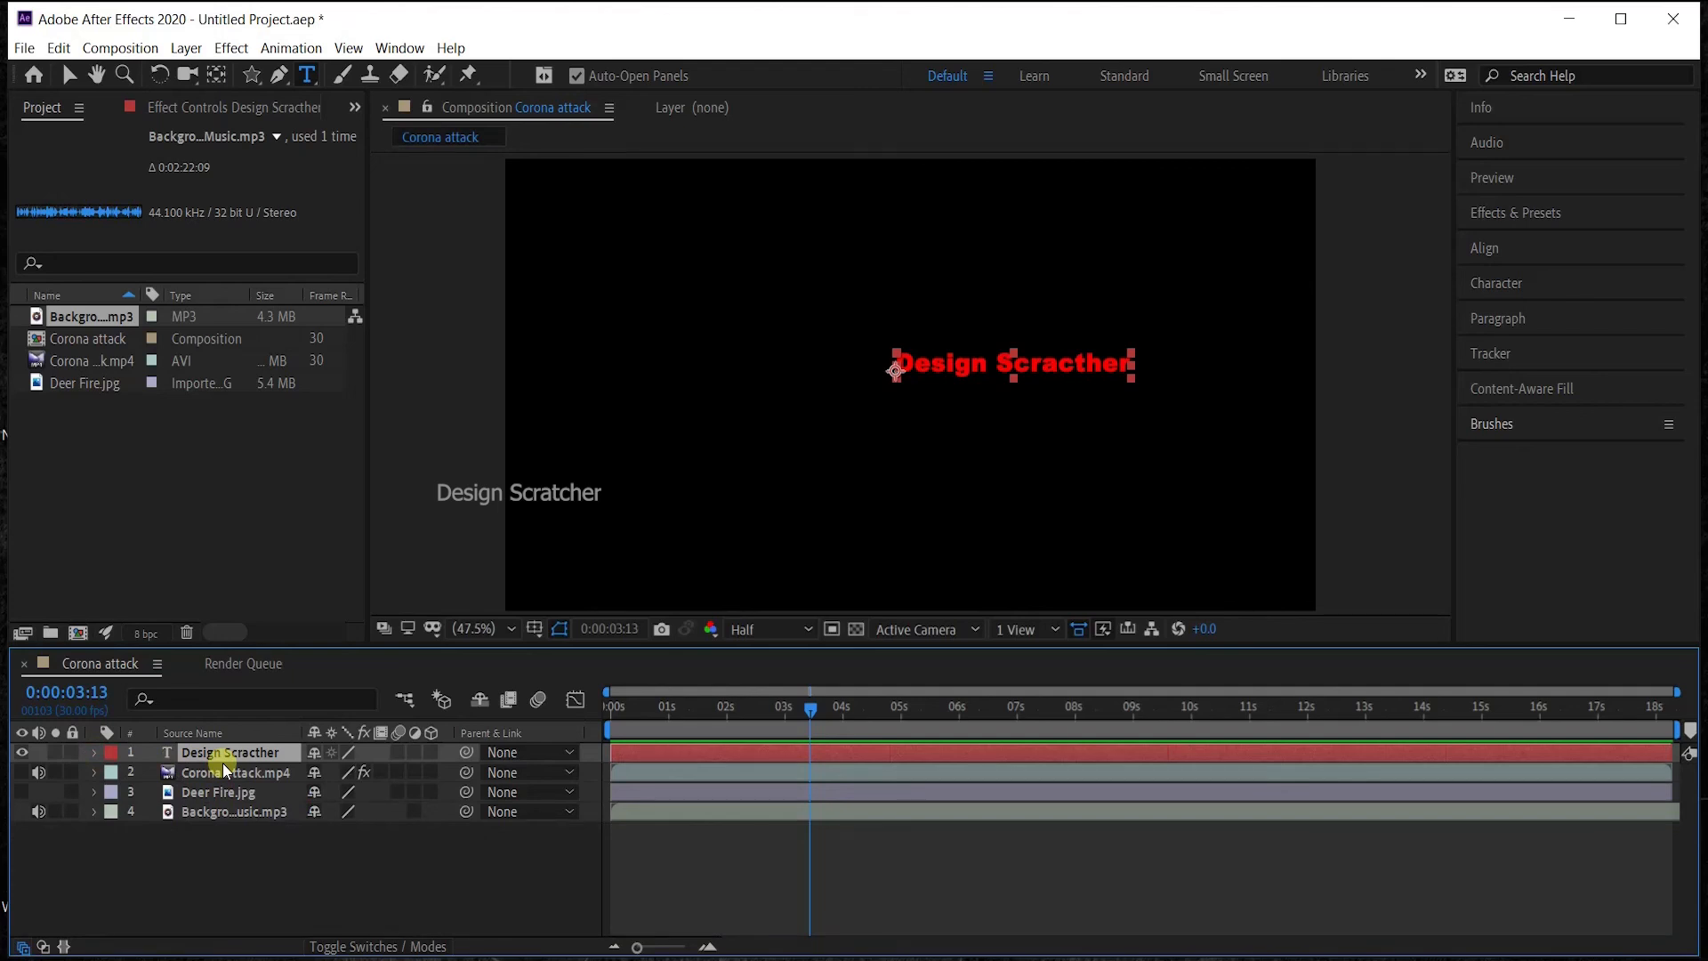
key("r")
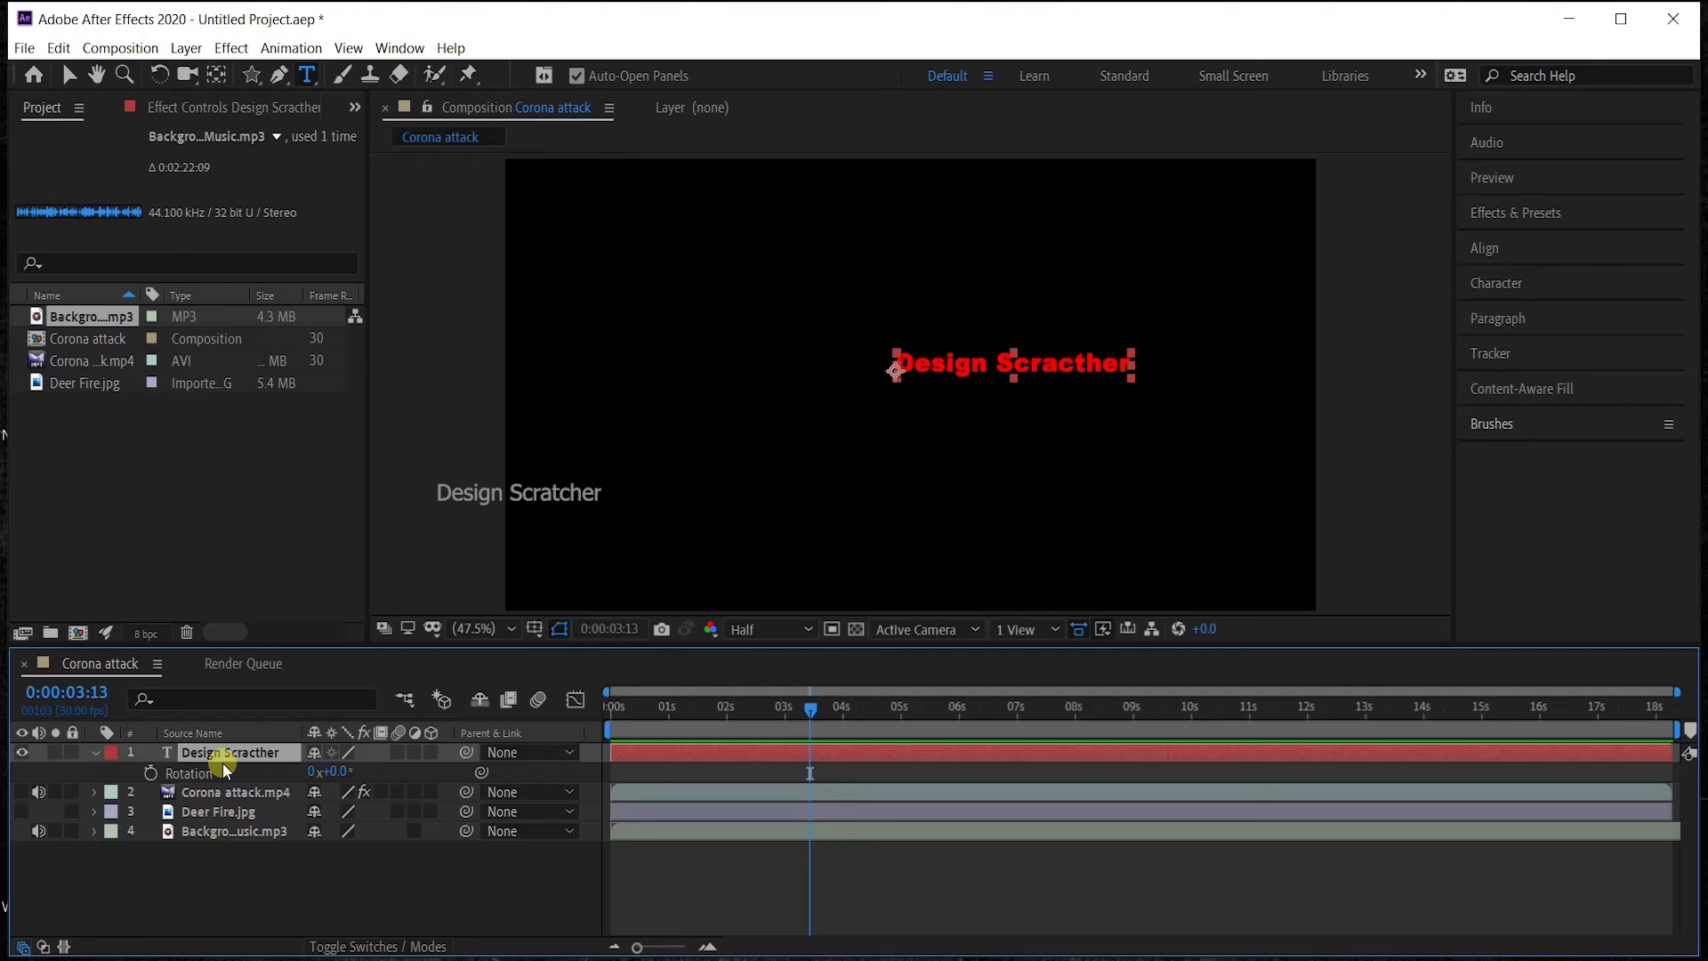
Reveal the Design Scracther layer's Position, Opacity and Scale properties one after another, and collapse the layer.
key("p")
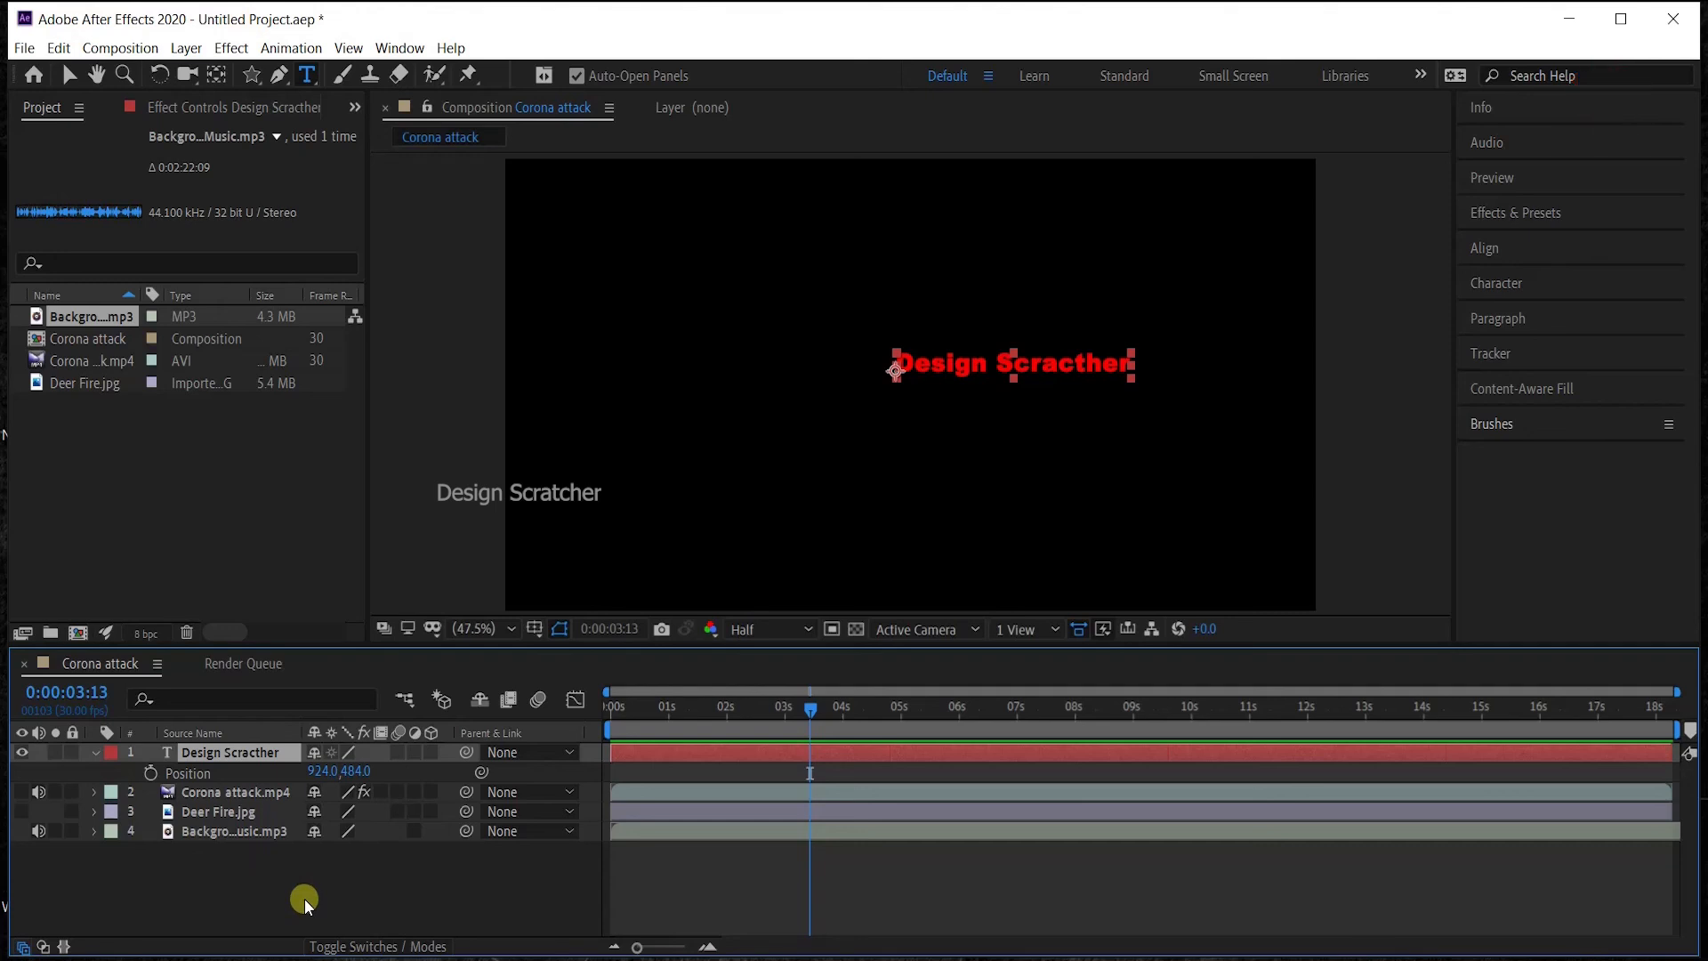
key("t")
key("s")
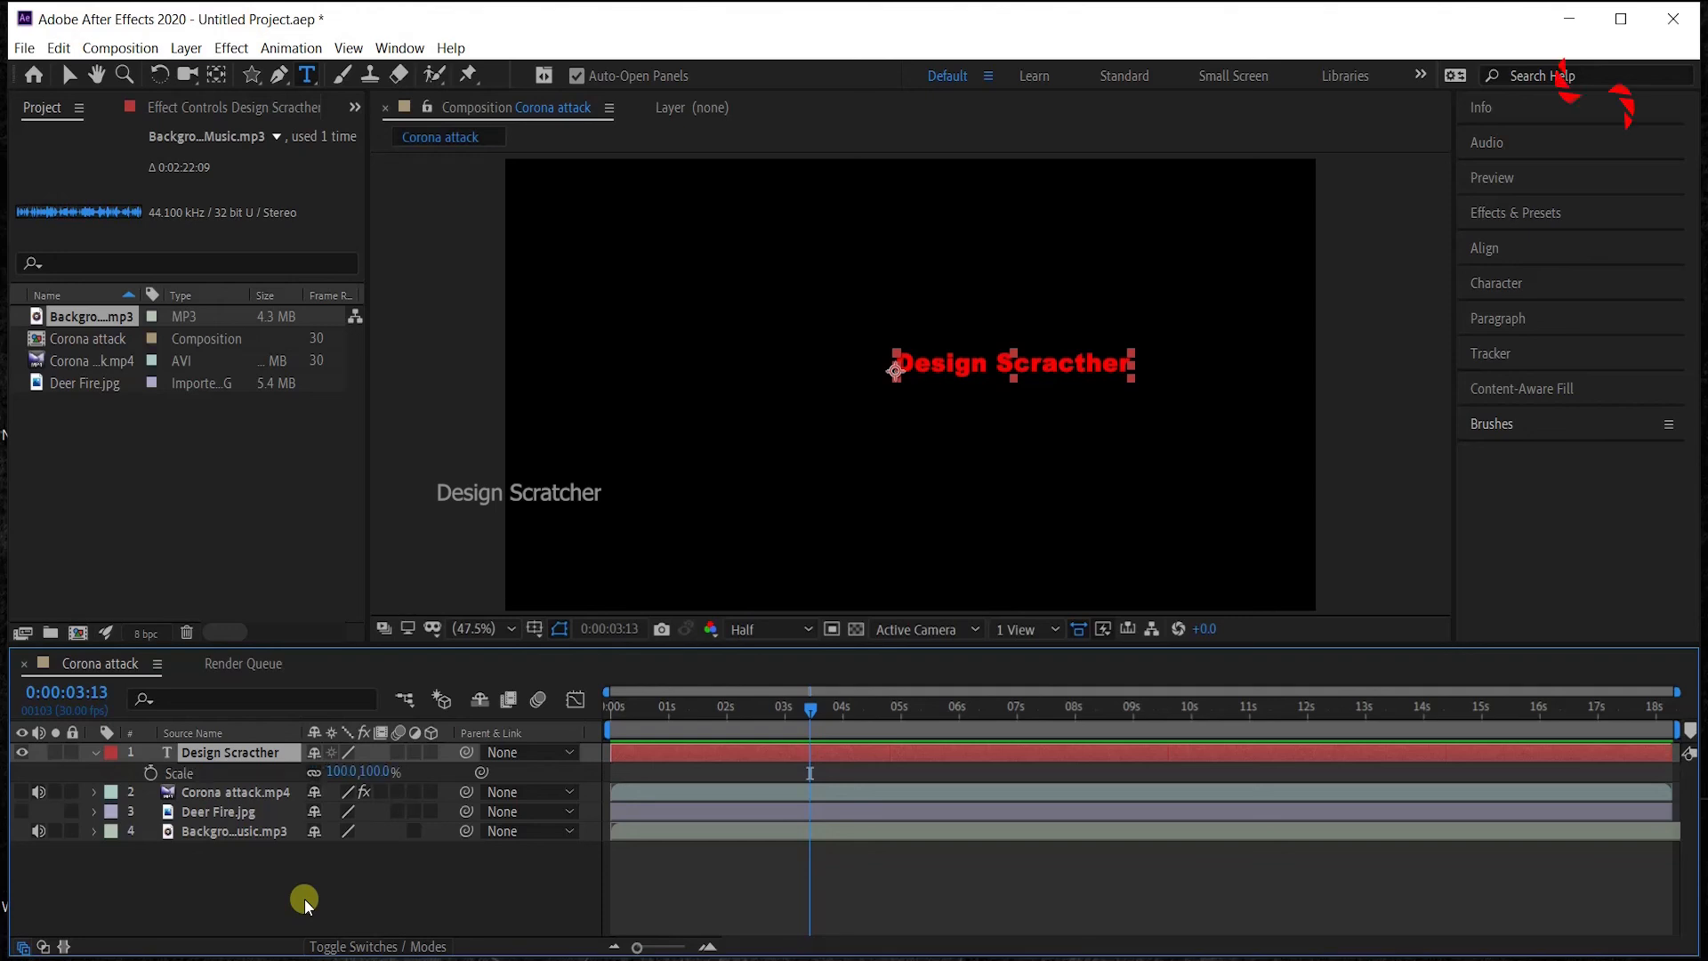
left_click(95, 752)
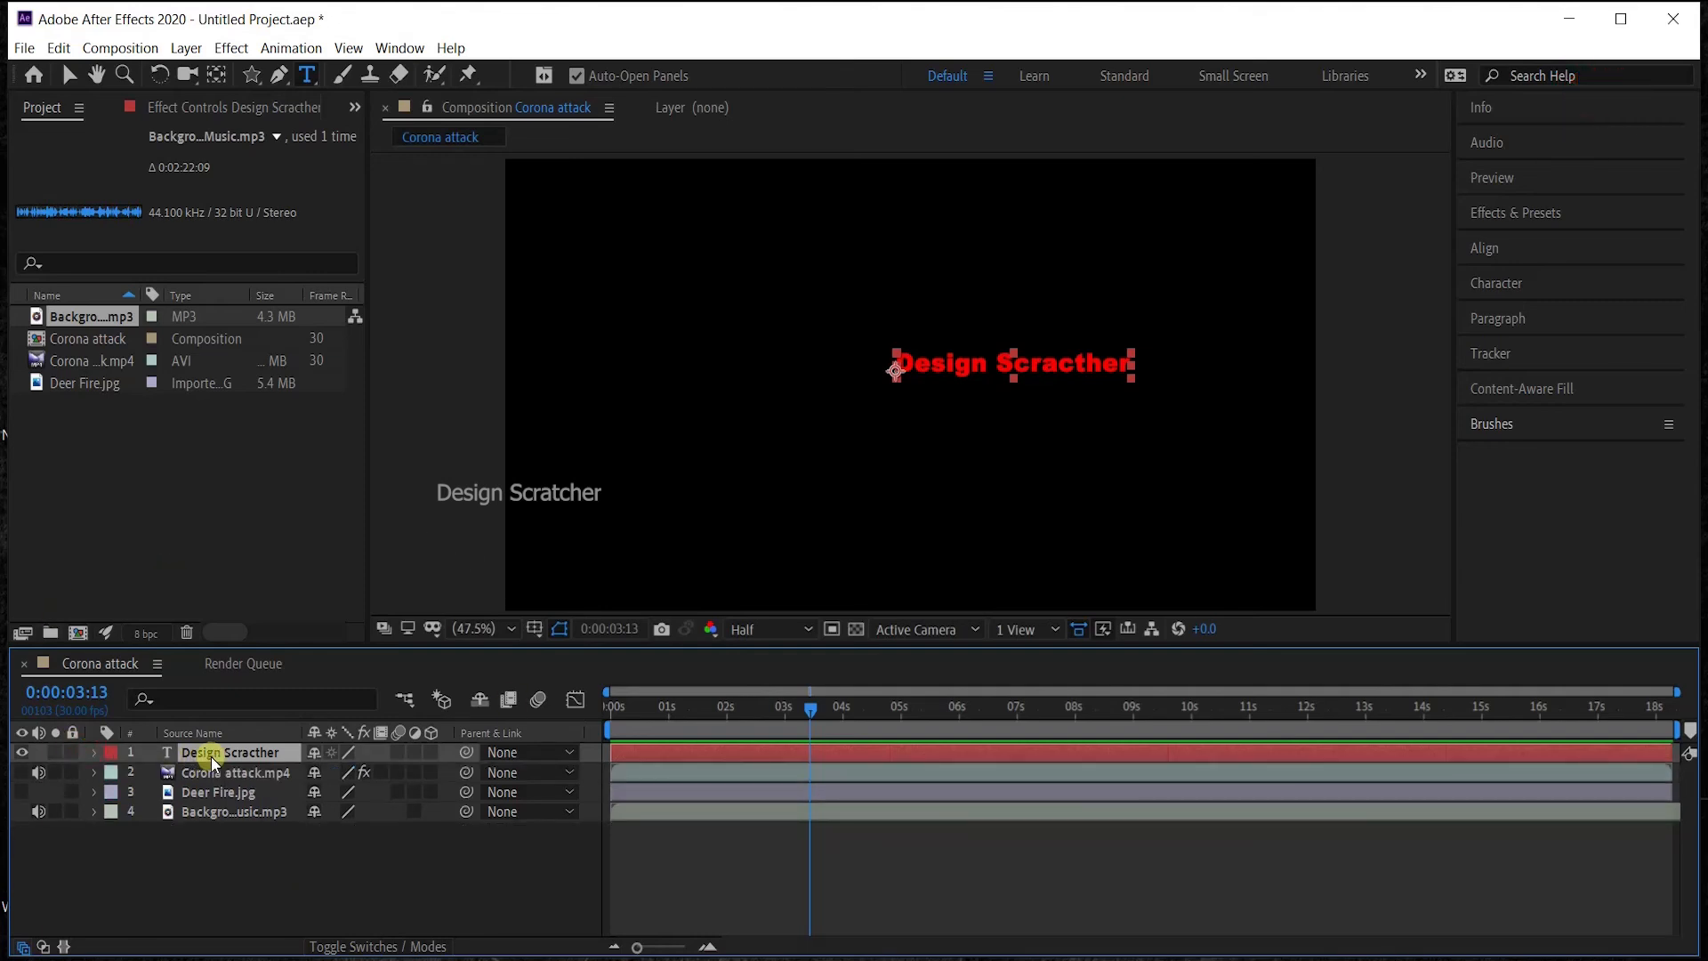
Examine the commands assigned to the S key and the Application command list in the keyboard shortcuts editor, and cancel it.
left_click(68, 52)
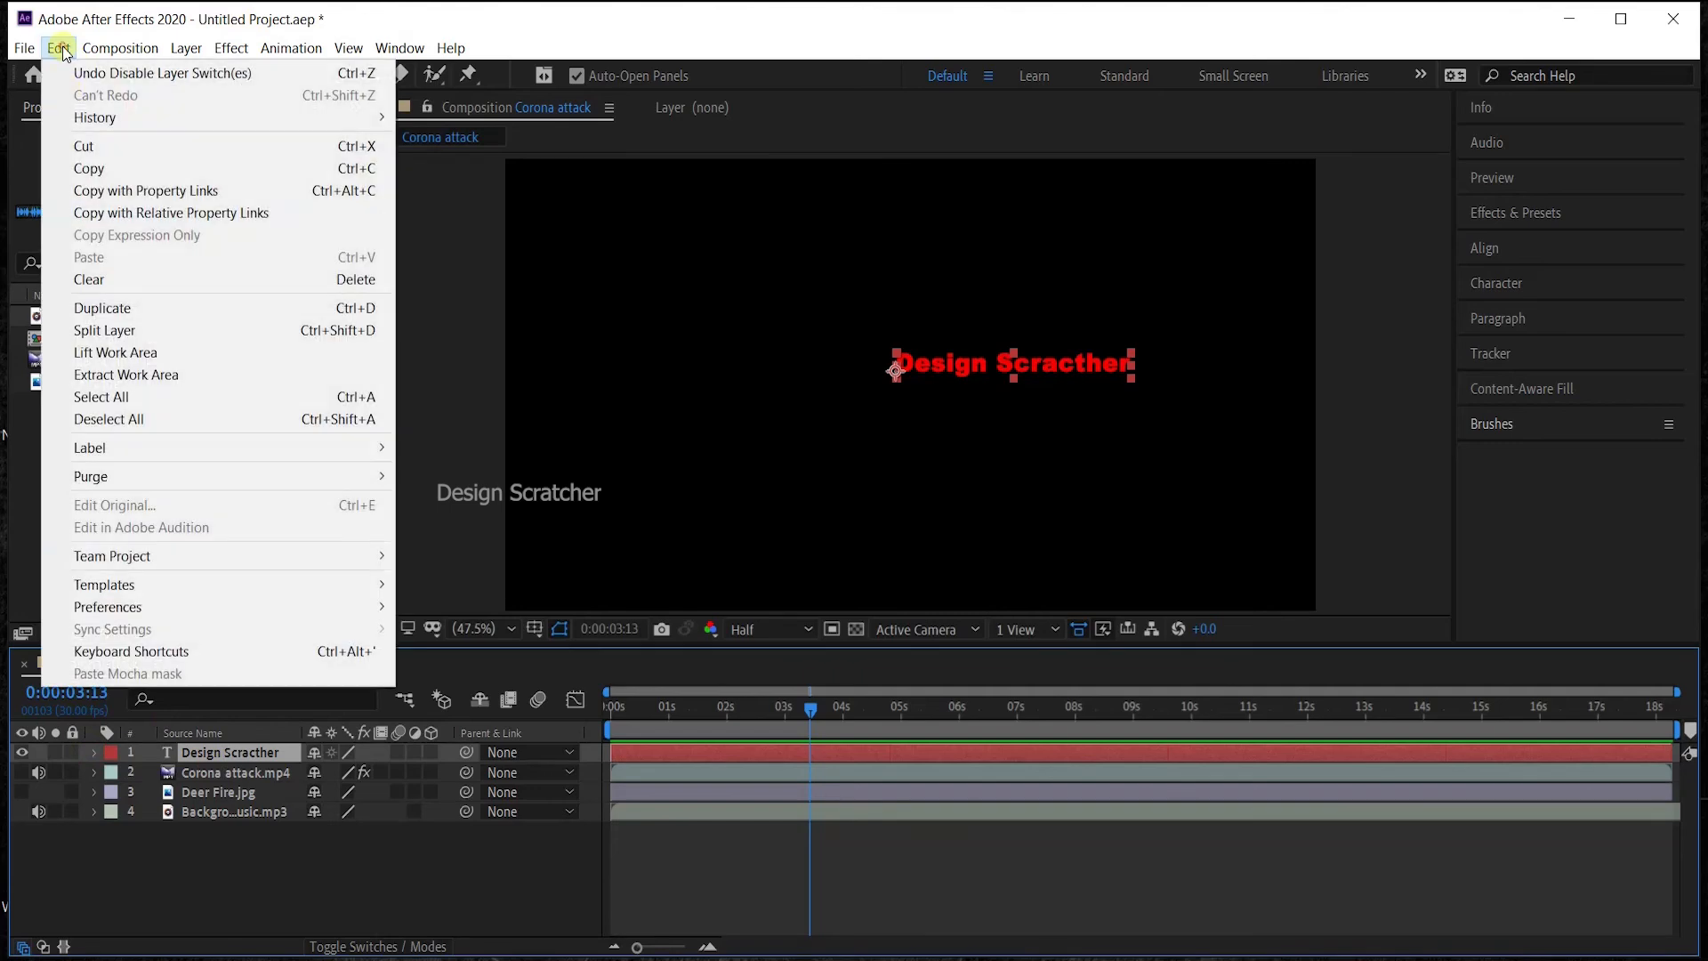
left_click(174, 651)
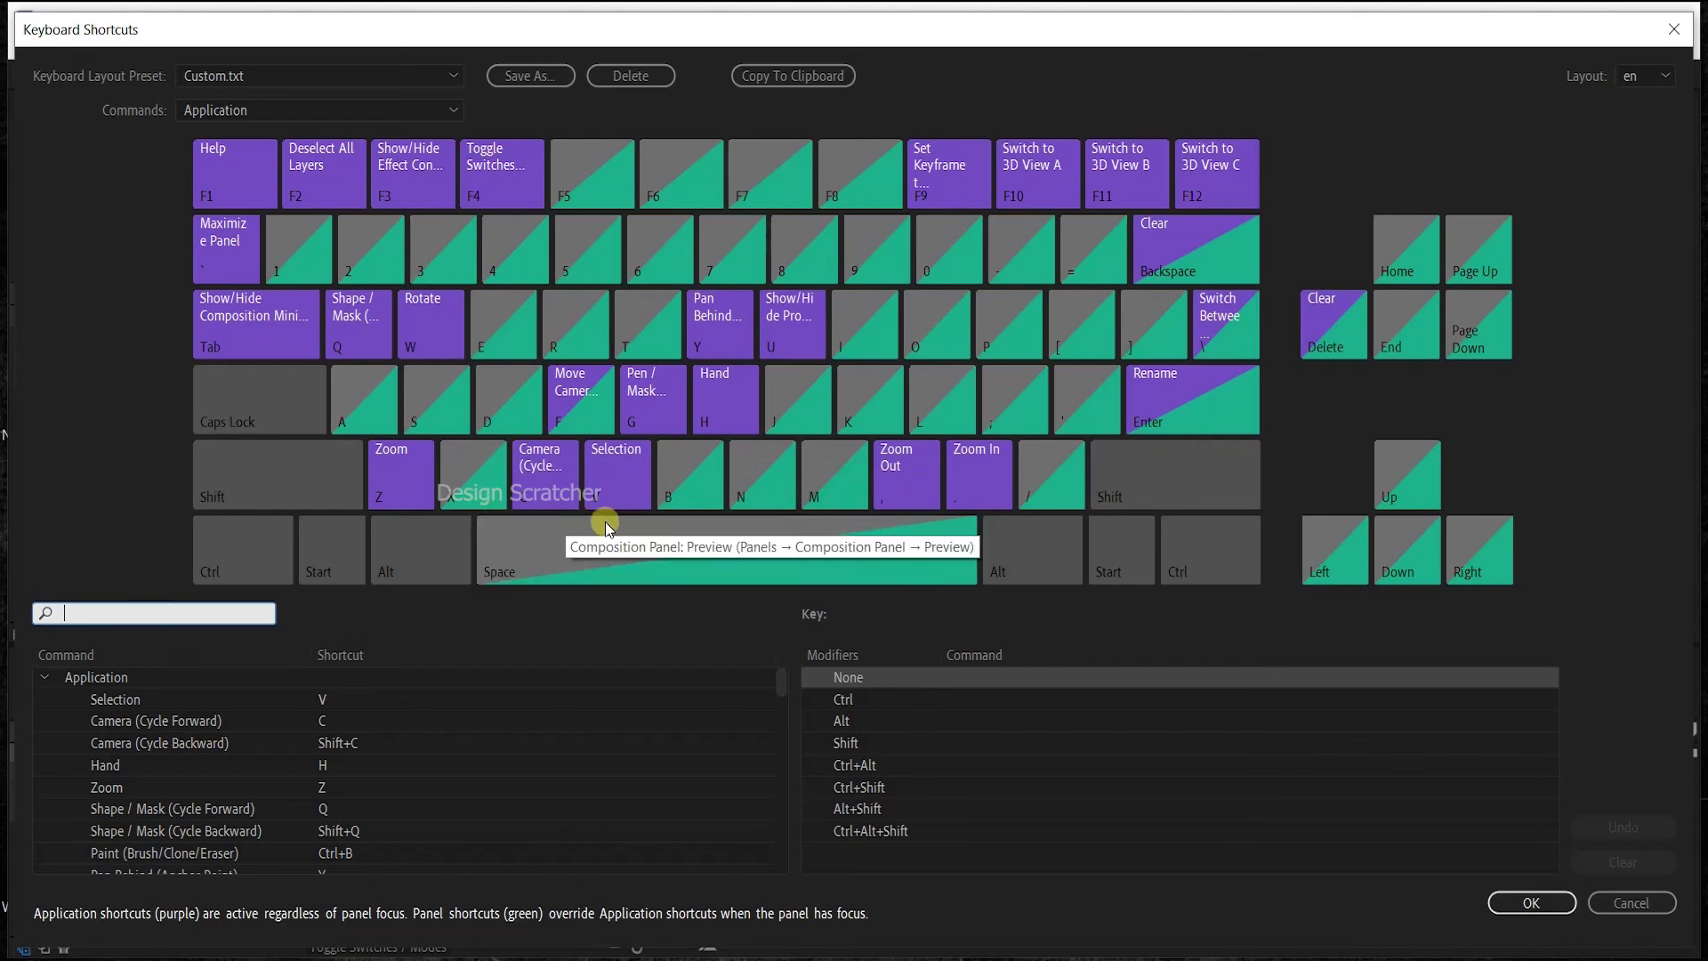
left_click(418, 400)
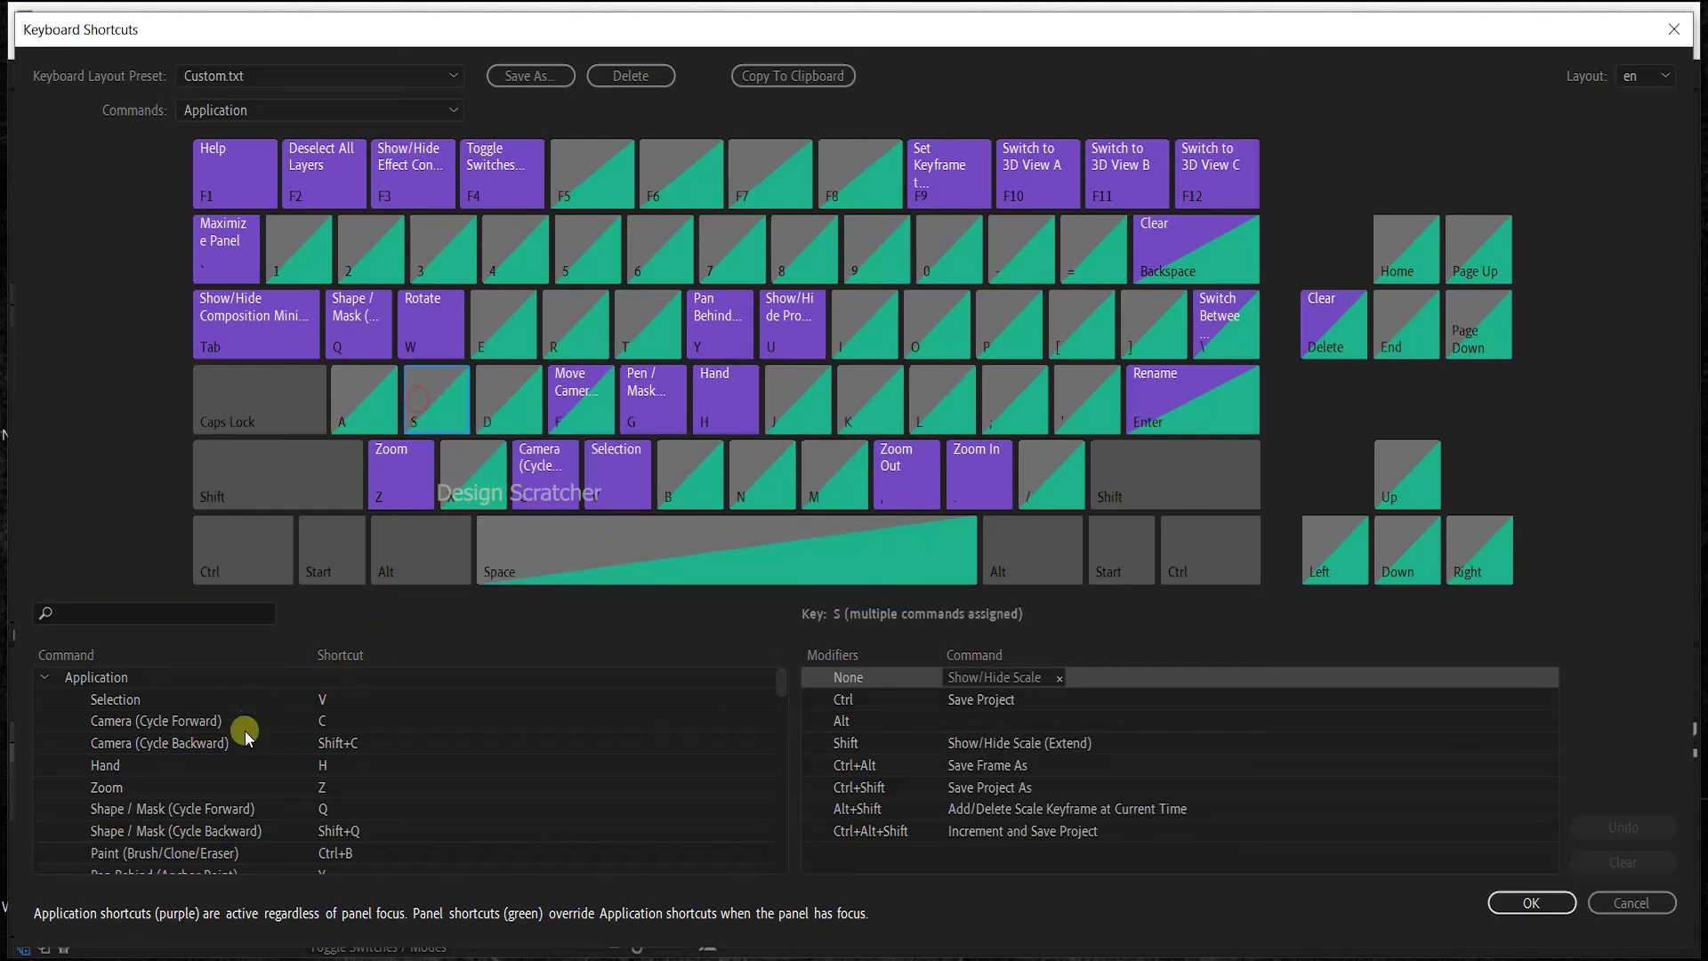
scroll(172, 806, "down", 3)
scroll(147, 790, "down", 3)
scroll(249, 796, "down", 1)
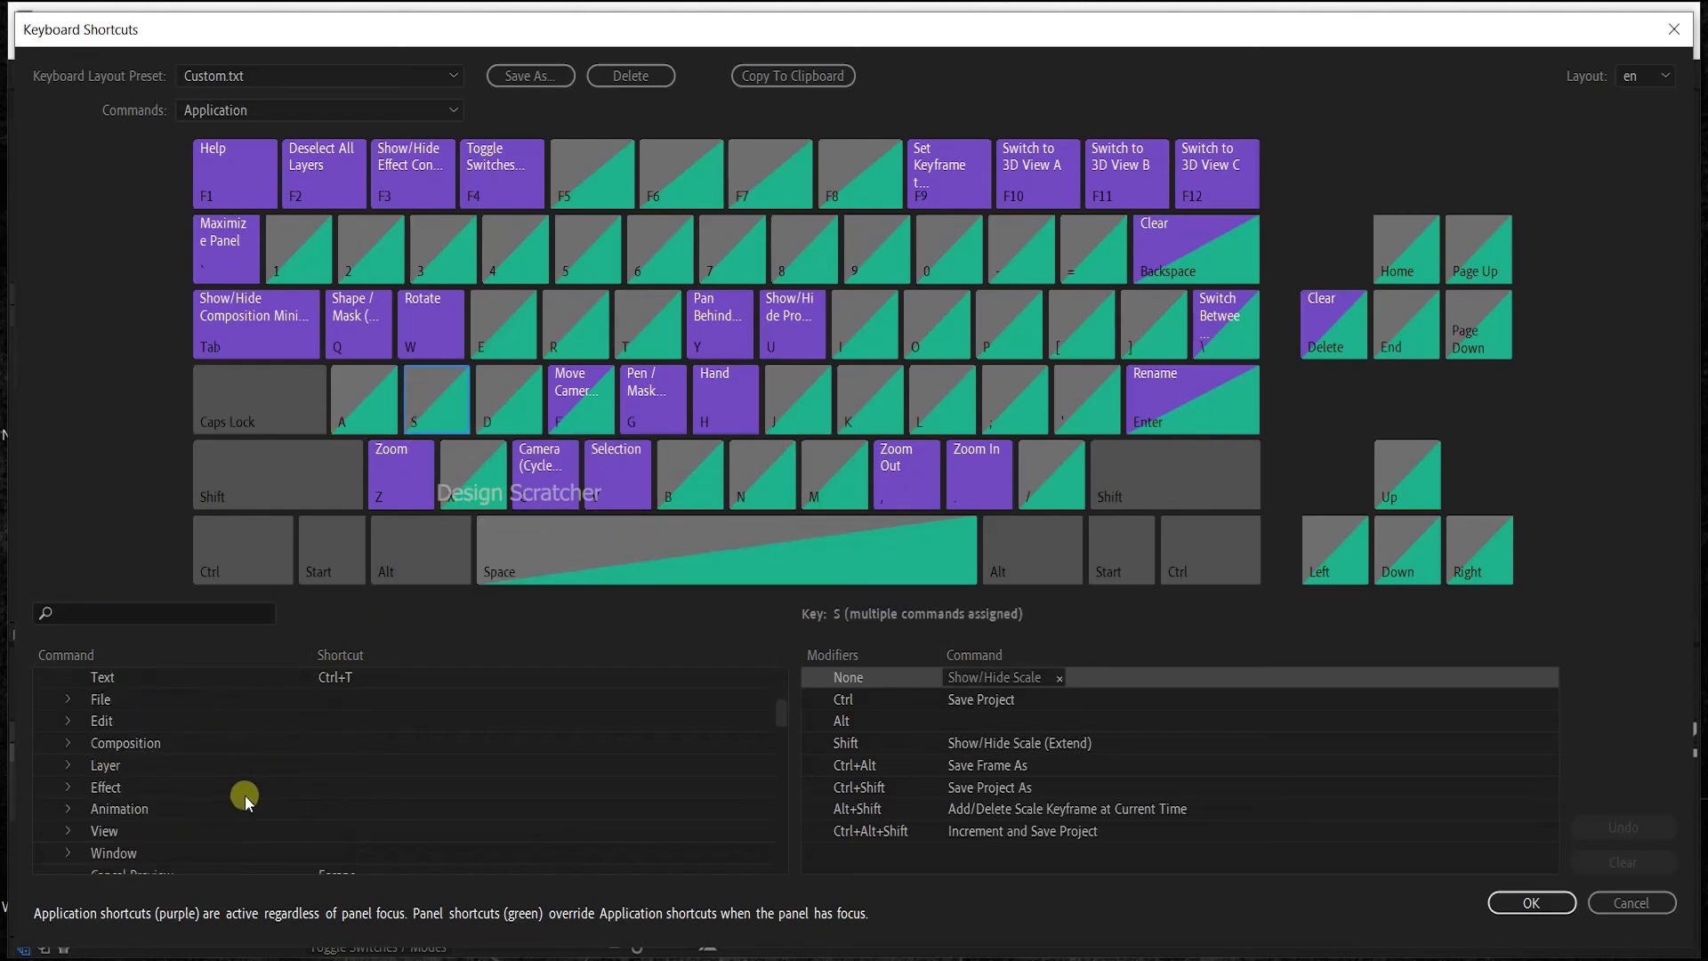
scroll(187, 806, "up", 3)
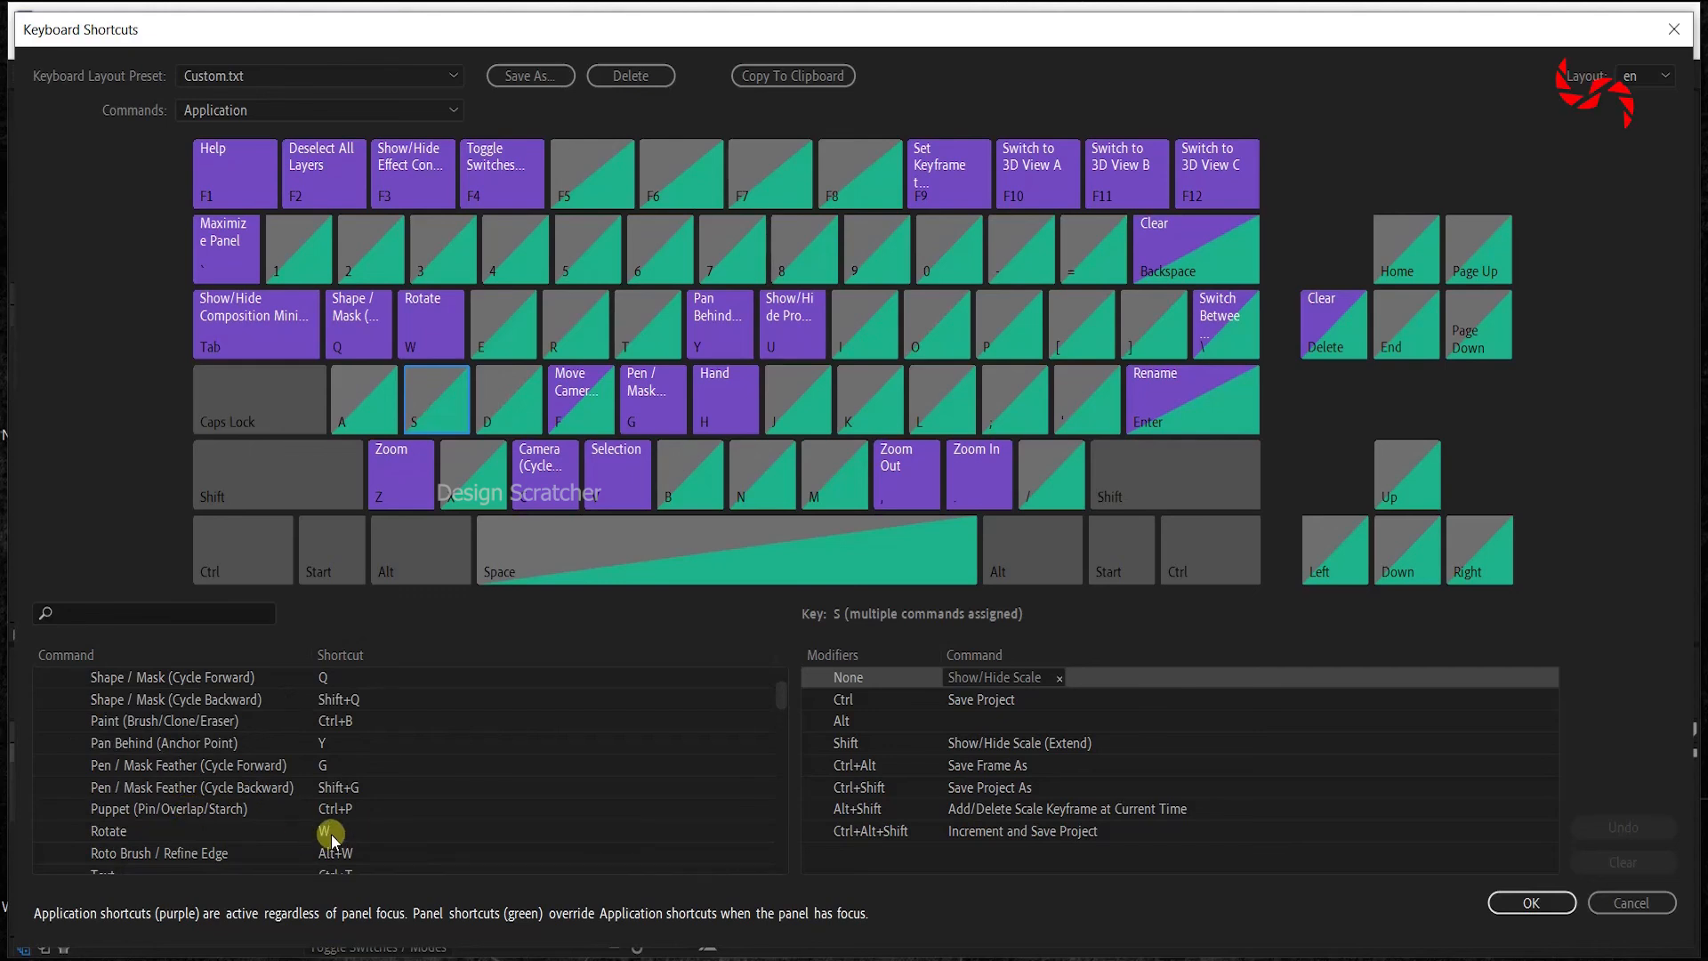
left_click(1629, 902)
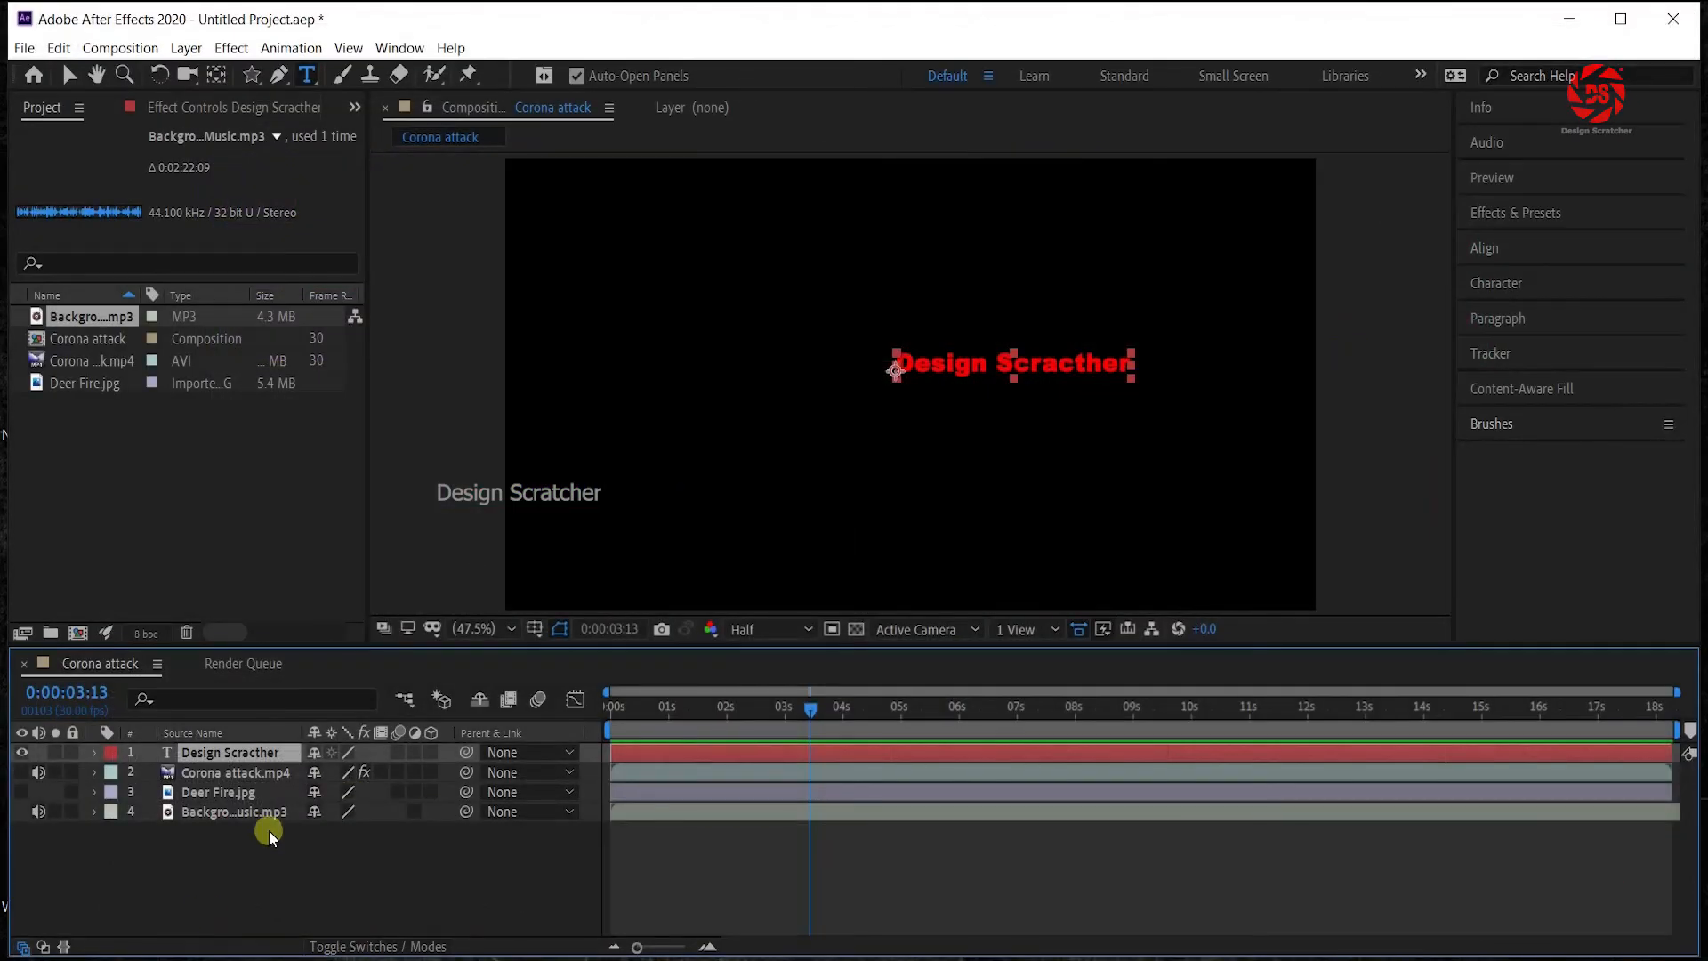
Reveal only the Position property of the Corona attack.mp4 layer and collapse it again.
left_click(210, 876)
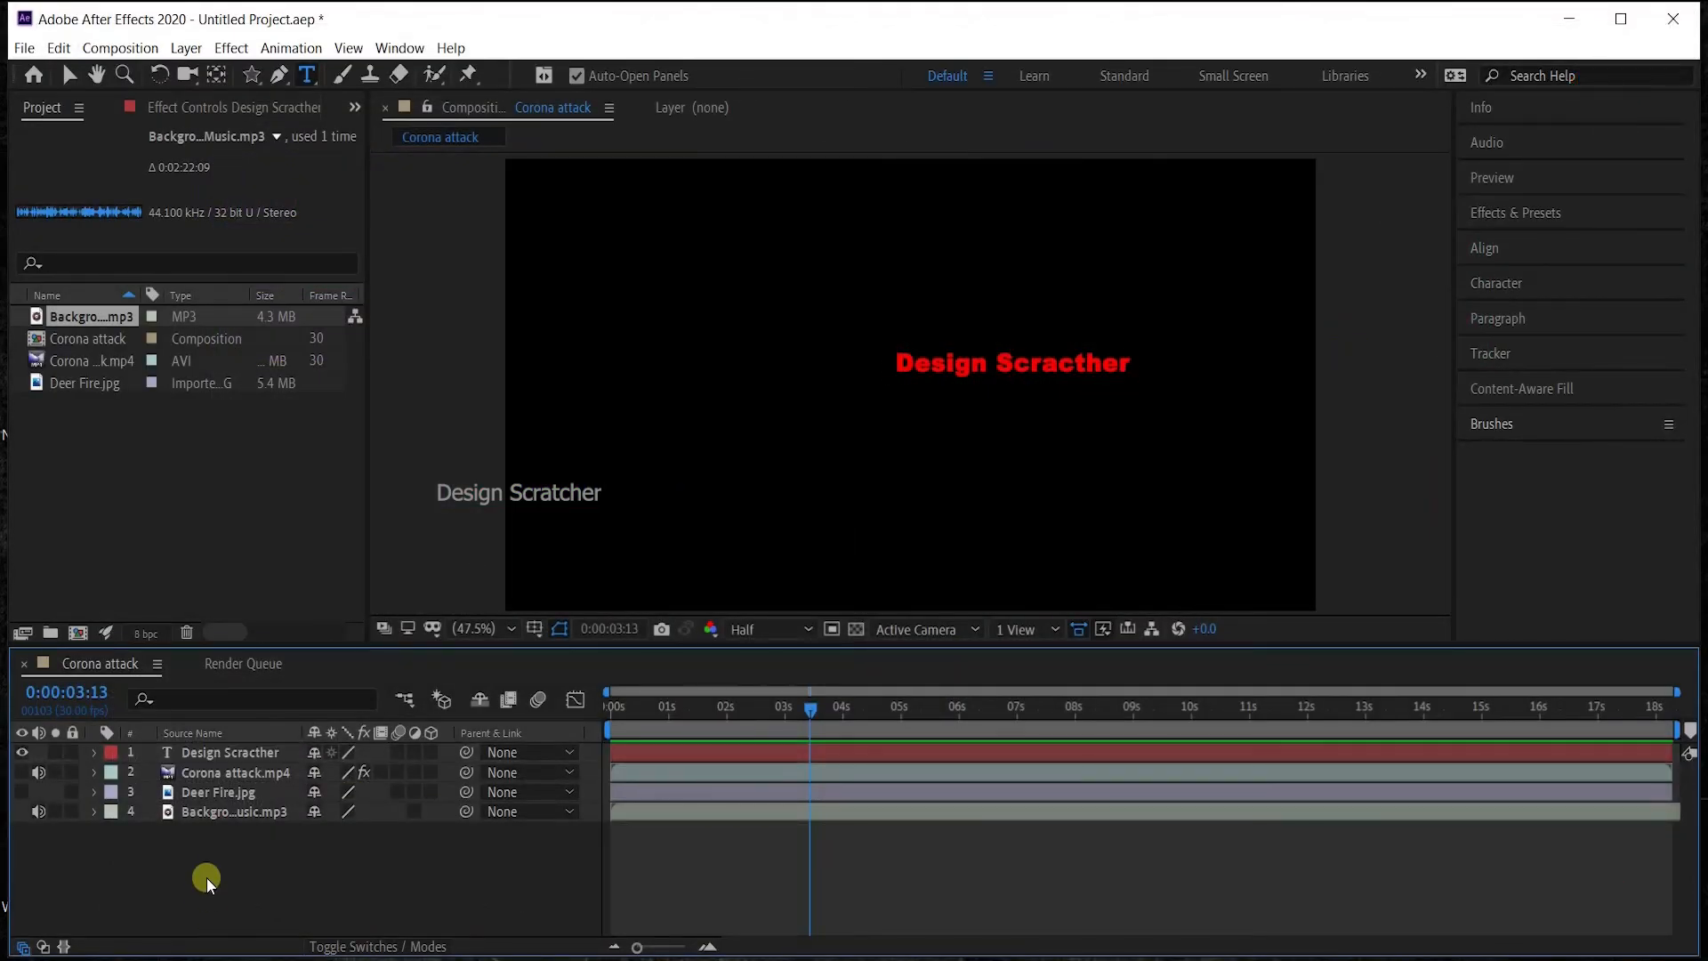
left_click(215, 773)
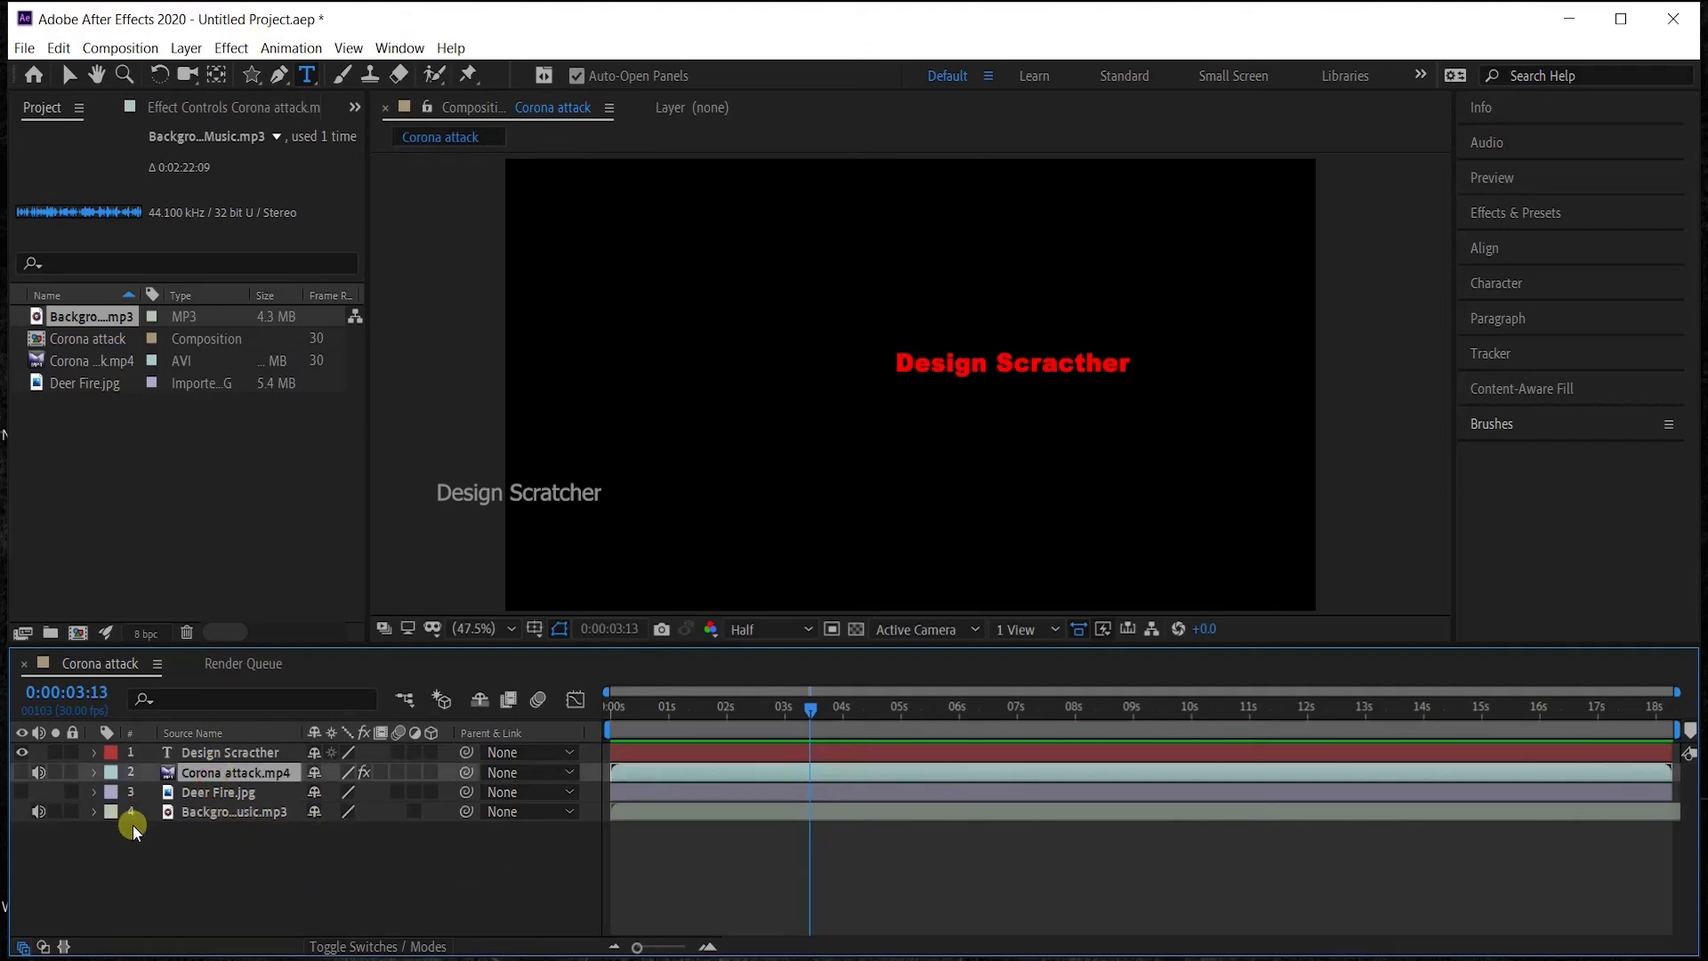
key("p")
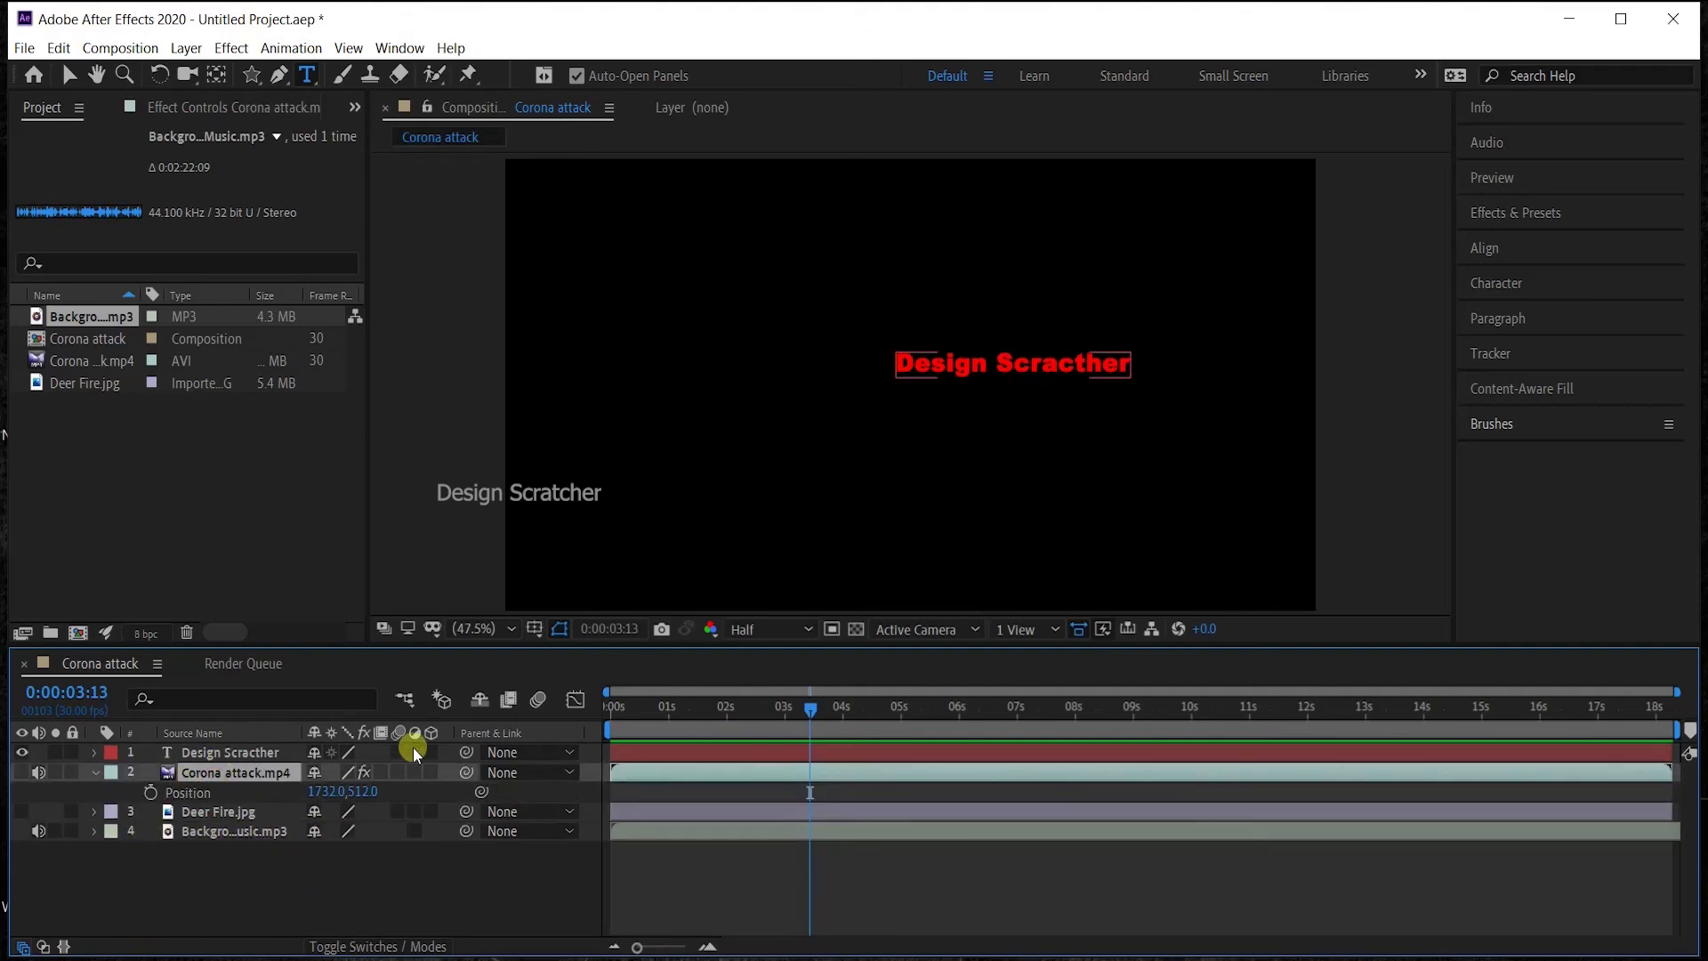
left_click(94, 773)
With the Selection tool active, set a Position keyframe on the Design Scracther layer at 0:00:00:00.
left_click(160, 754)
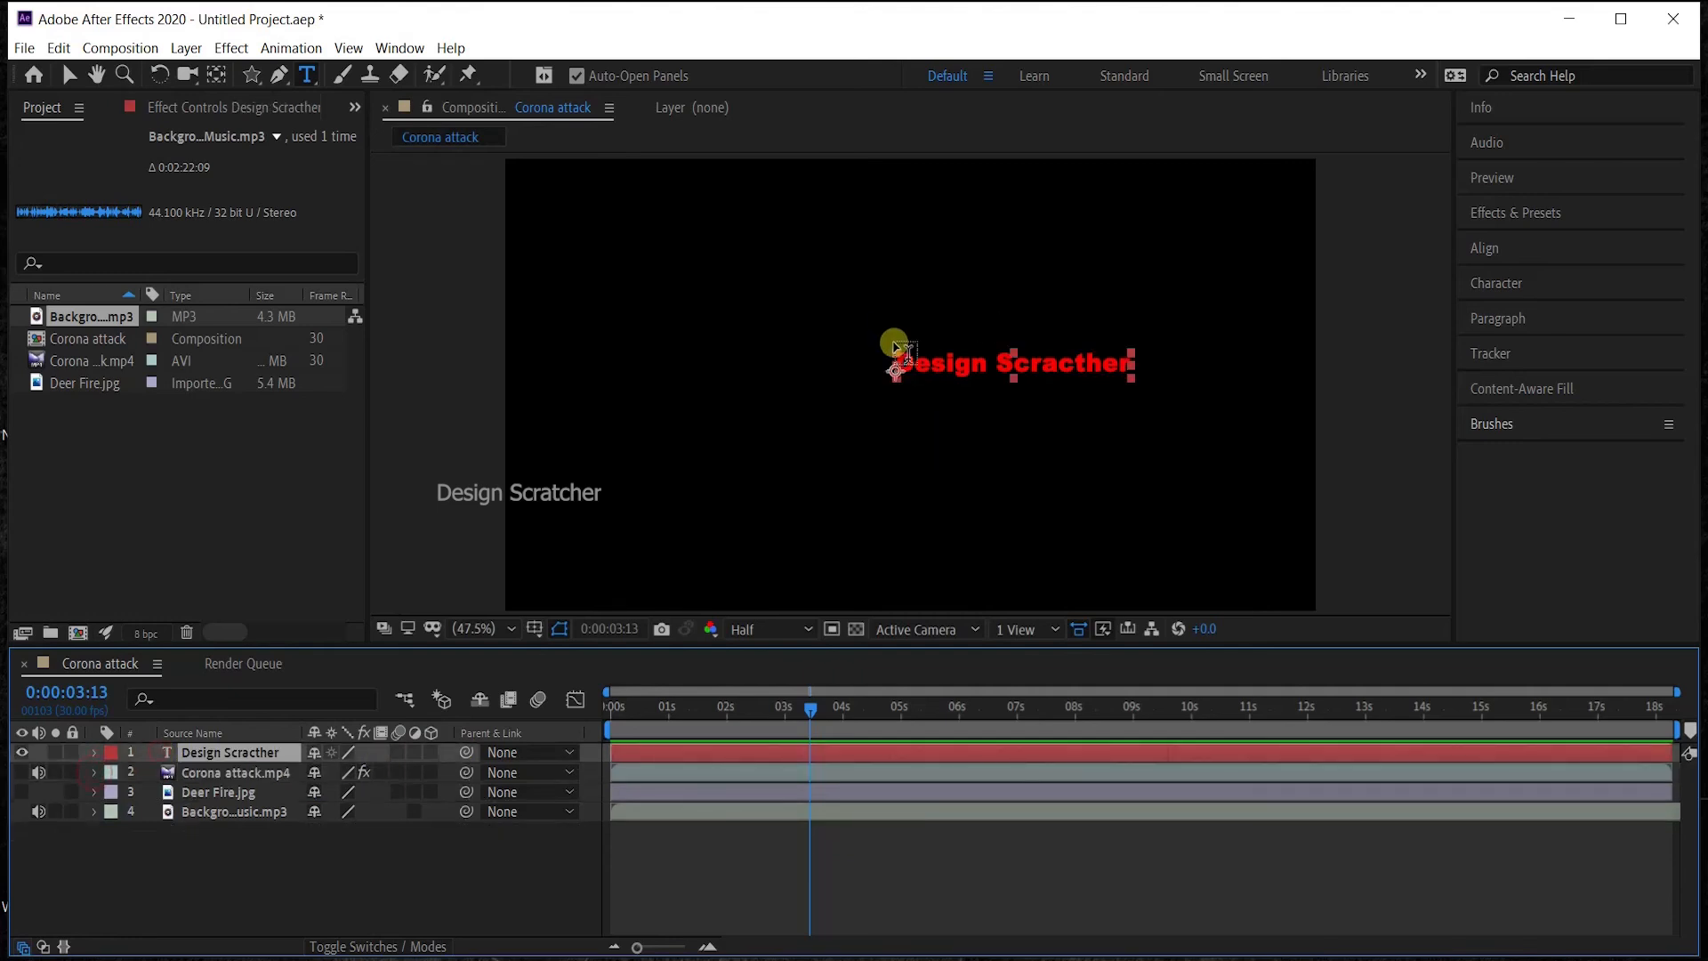
left_click(69, 75)
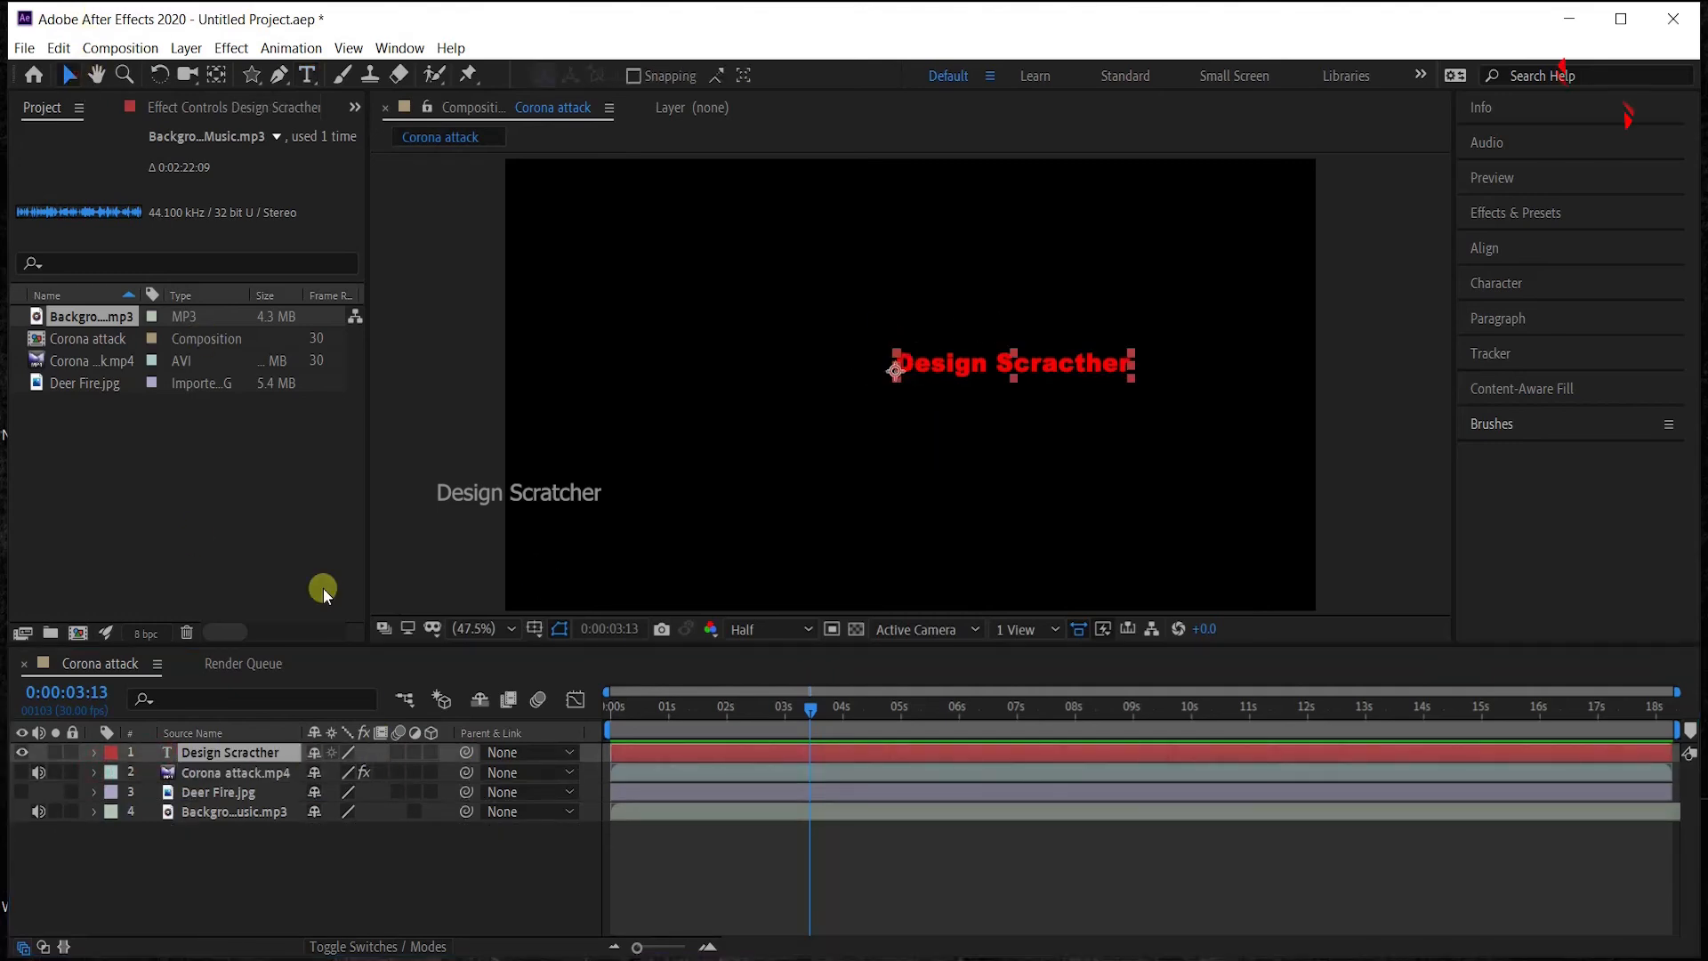
key("p")
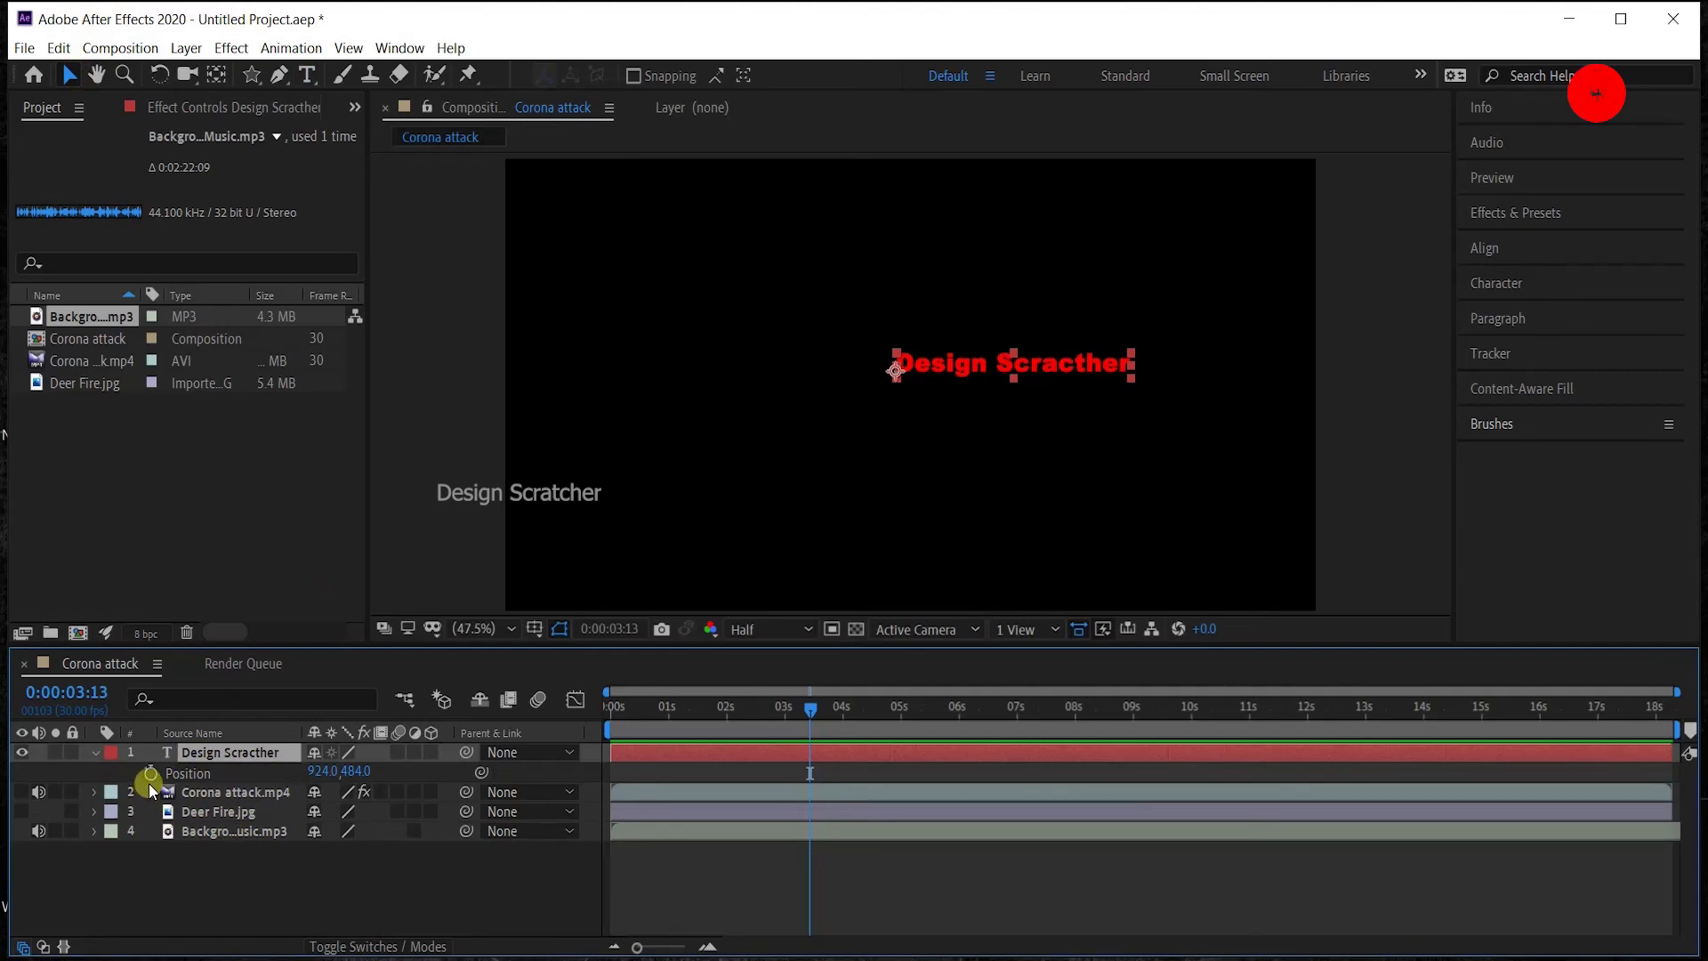
left_click(607, 710)
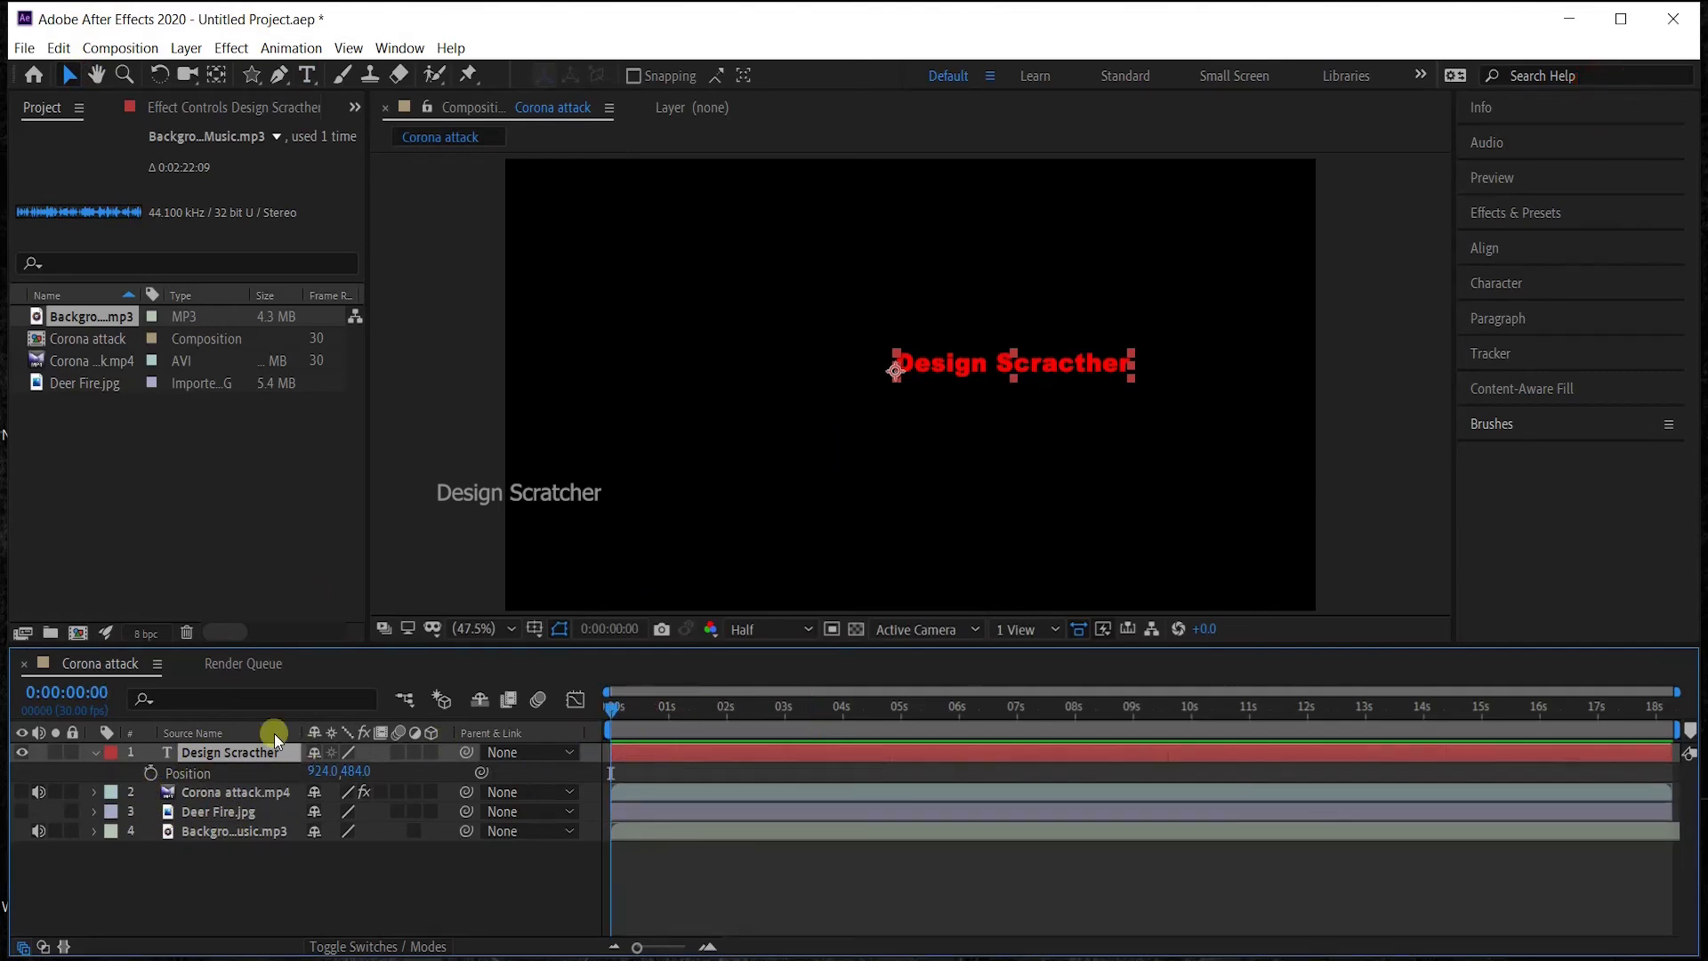
left_click(150, 773)
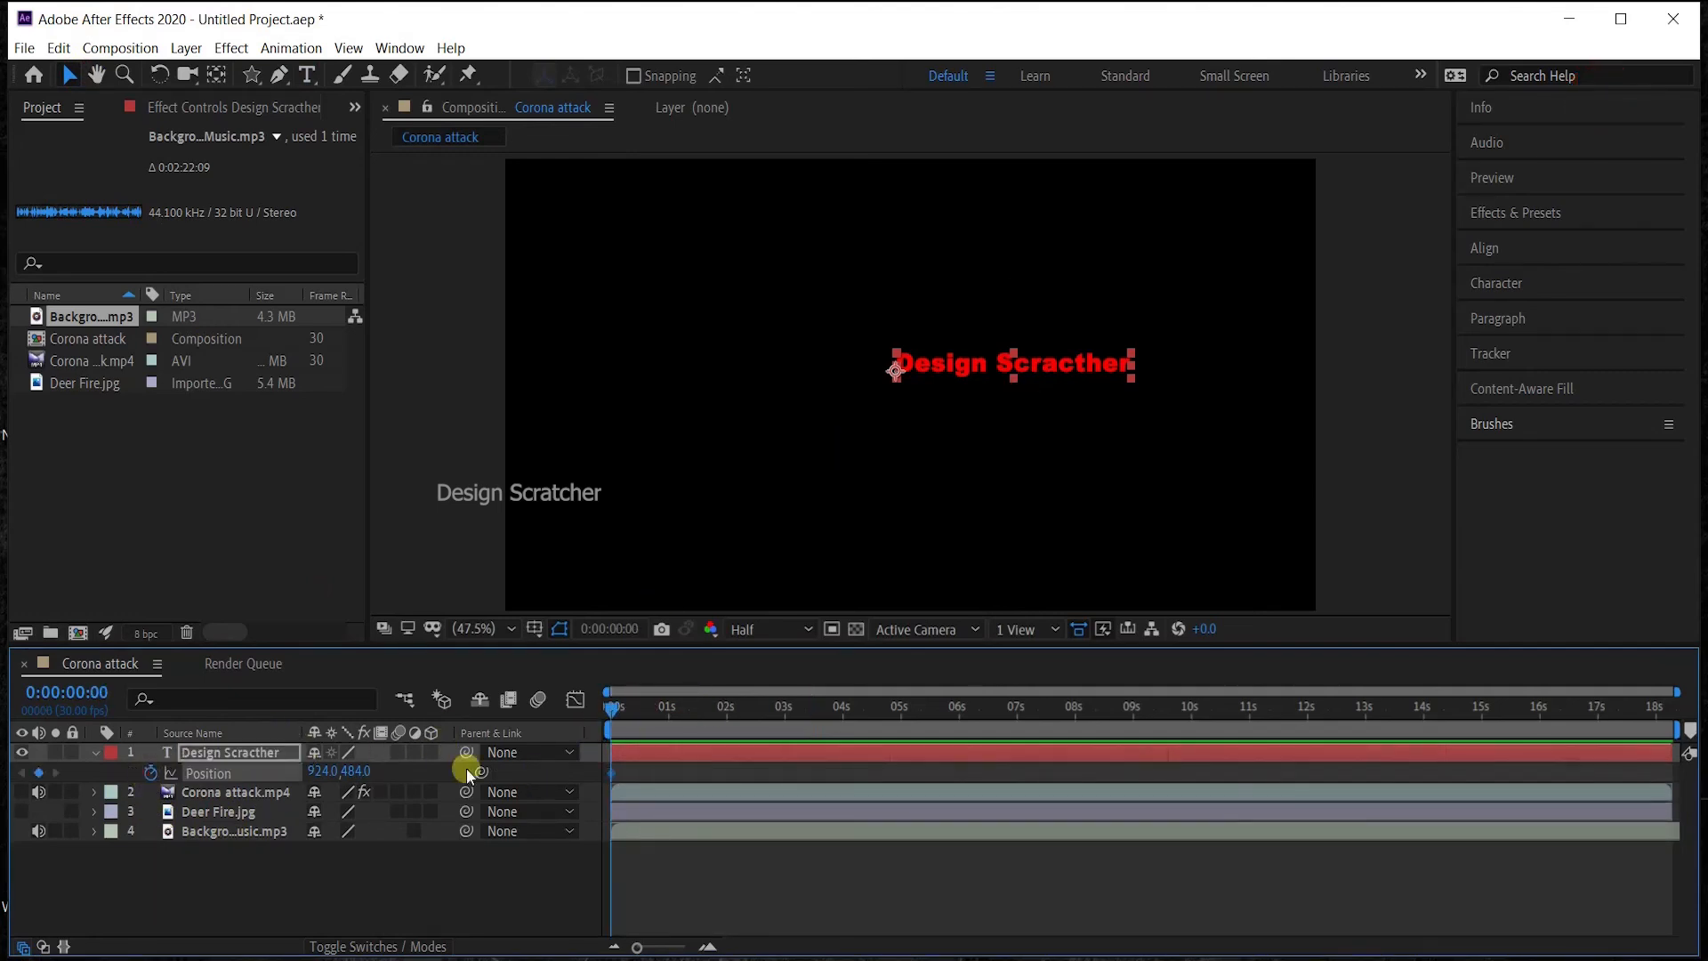
At 0:00:02:29, keyframe the Design Scracther layer's Position with its X value at 218.
left_click(782, 702)
left_click_drag(322, 773, 18, 736)
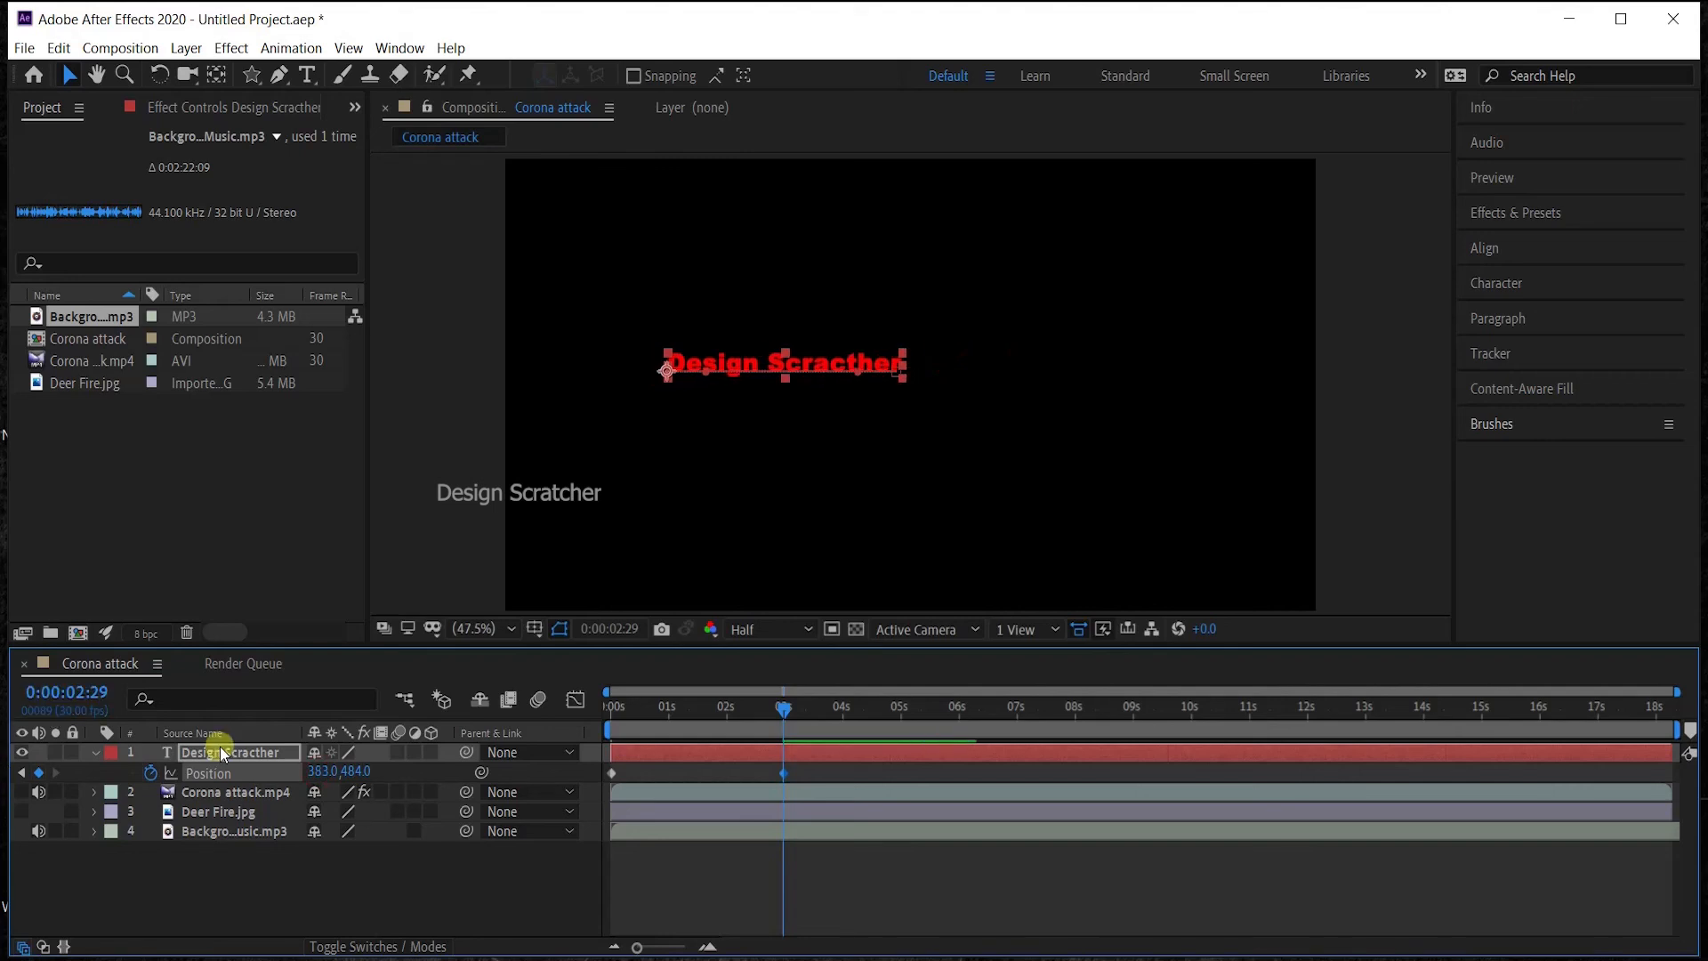
left_click_drag(326, 773, 235, 771)
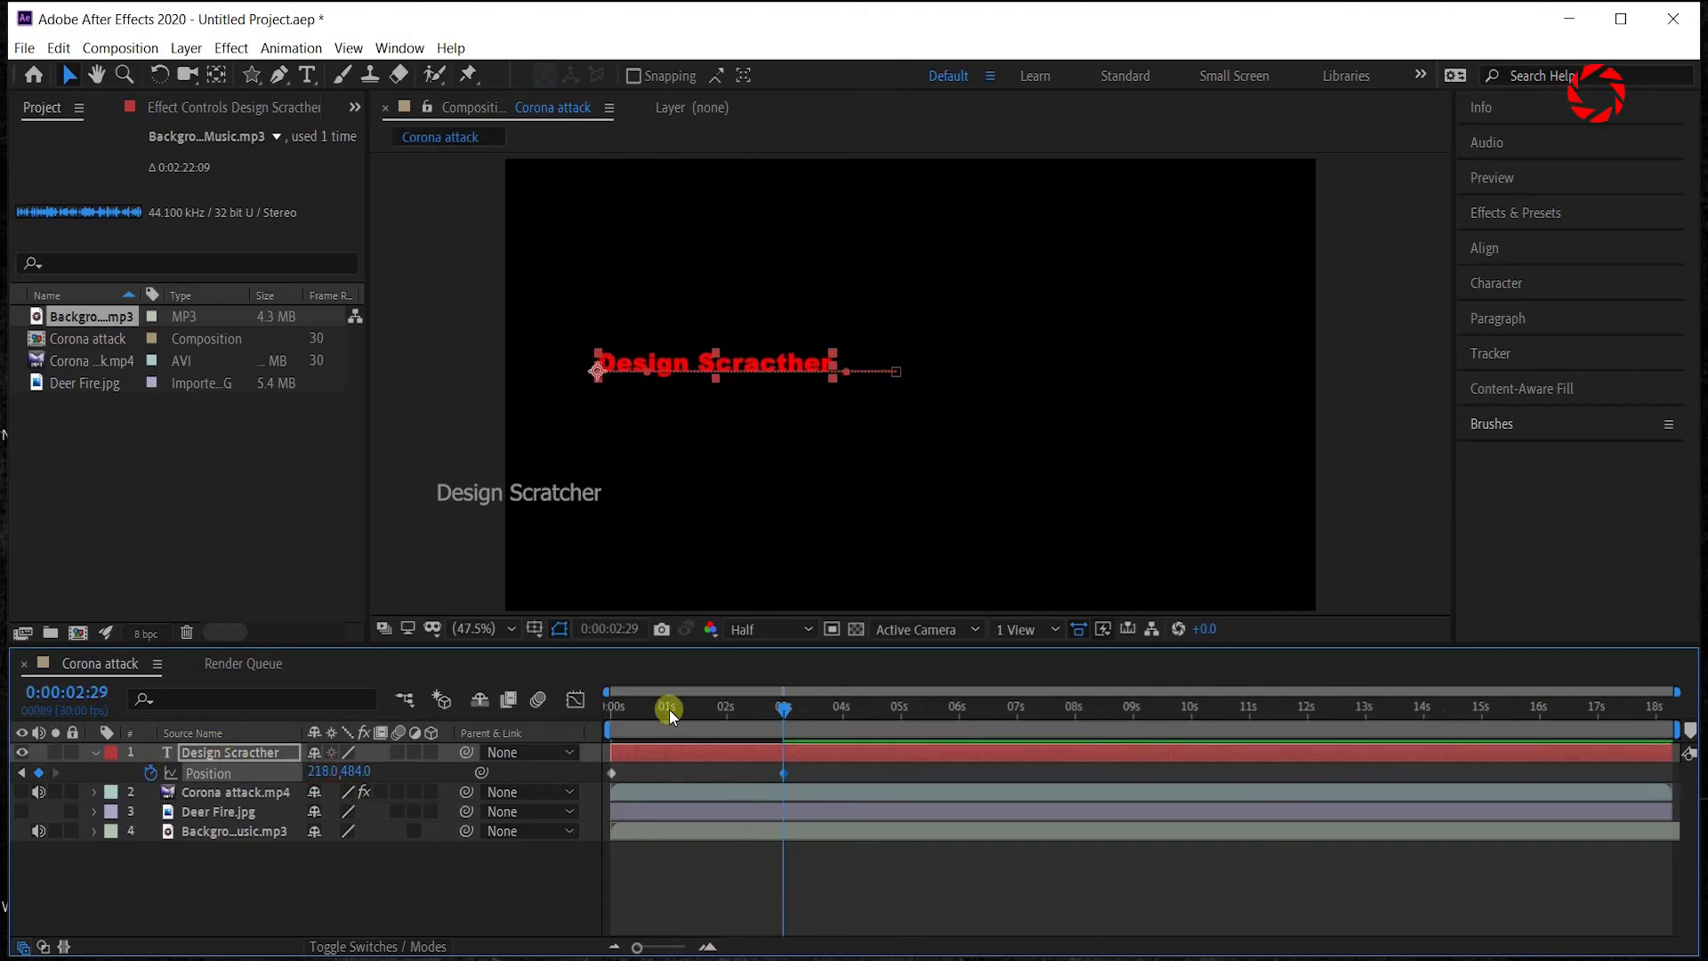
Preview the text's Position animation from the beginning and scrub between its two keyframes.
left_click_drag(669, 709, 610, 708)
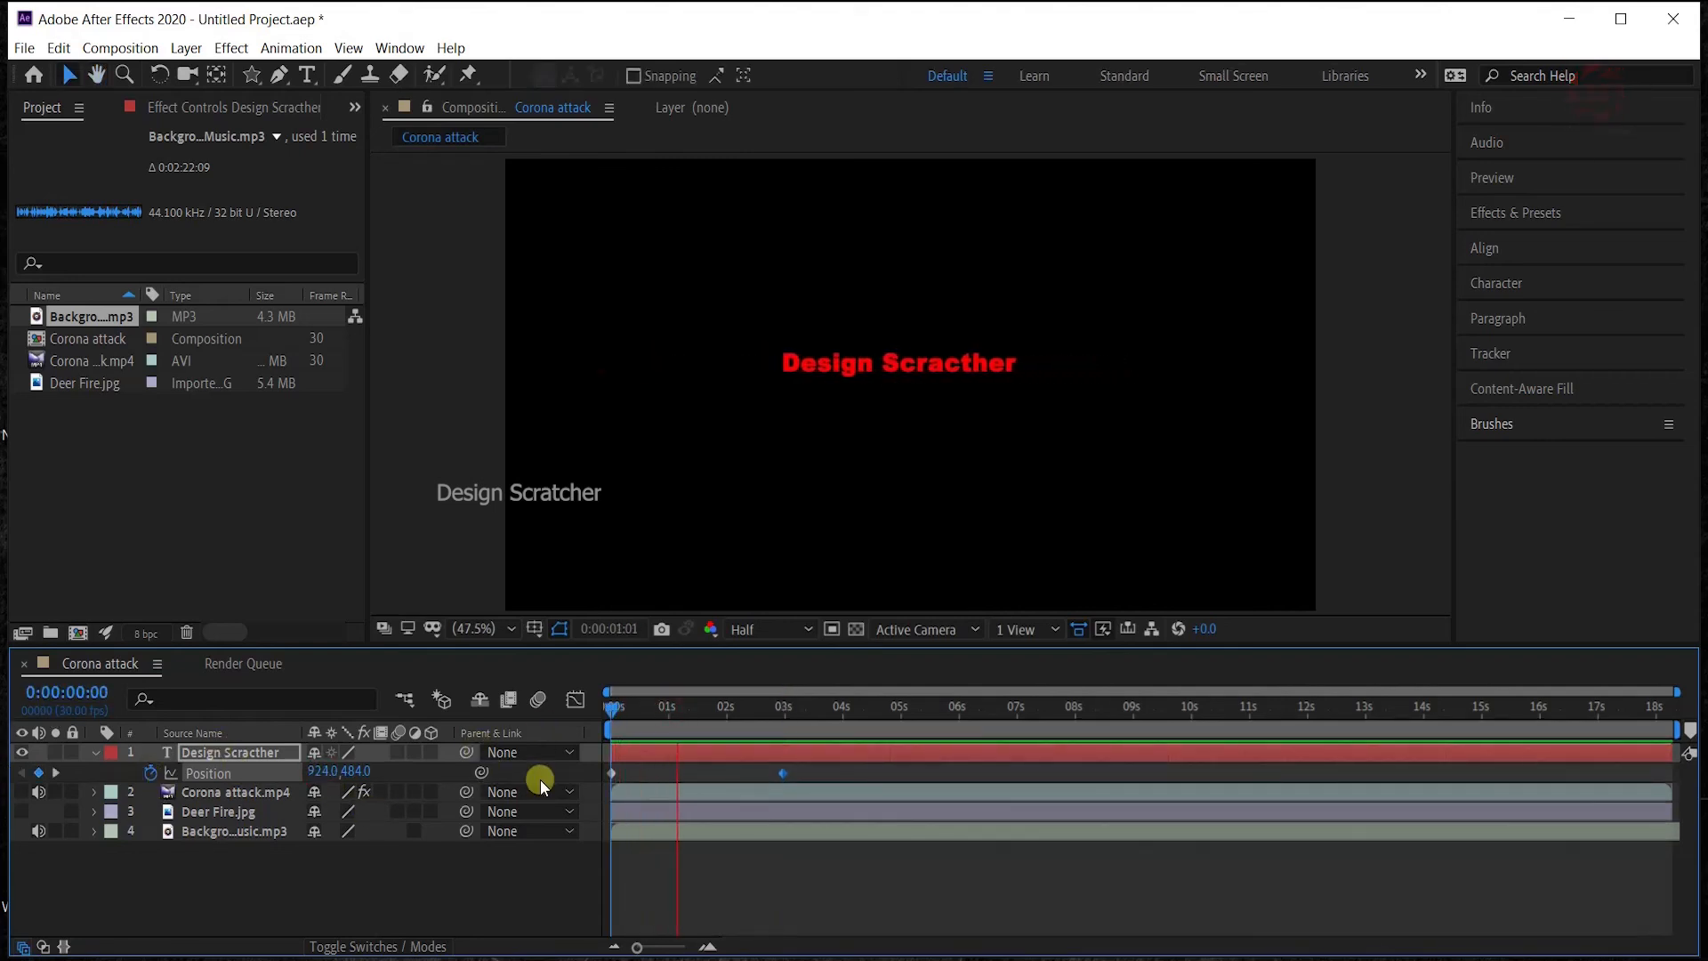
left_click_drag(725, 706, 586, 735)
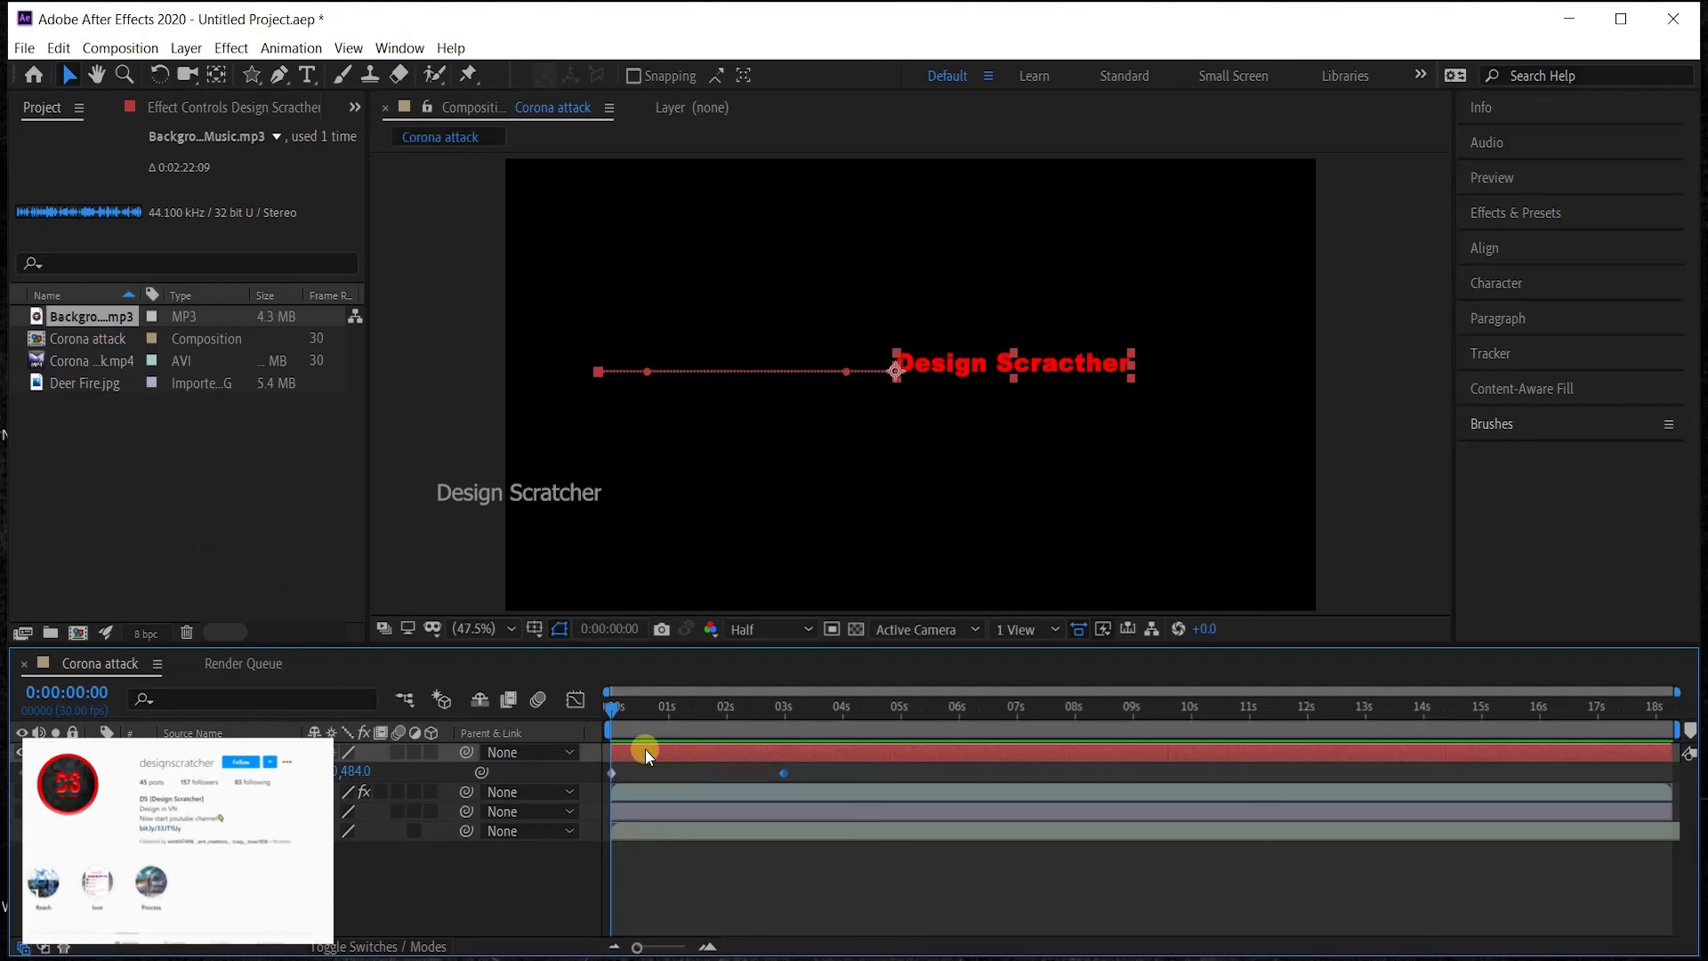
mouse_move(703, 707)
left_mouse_down()
mouse_move(726, 712)
mouse_move(696, 718)
left_mouse_up()
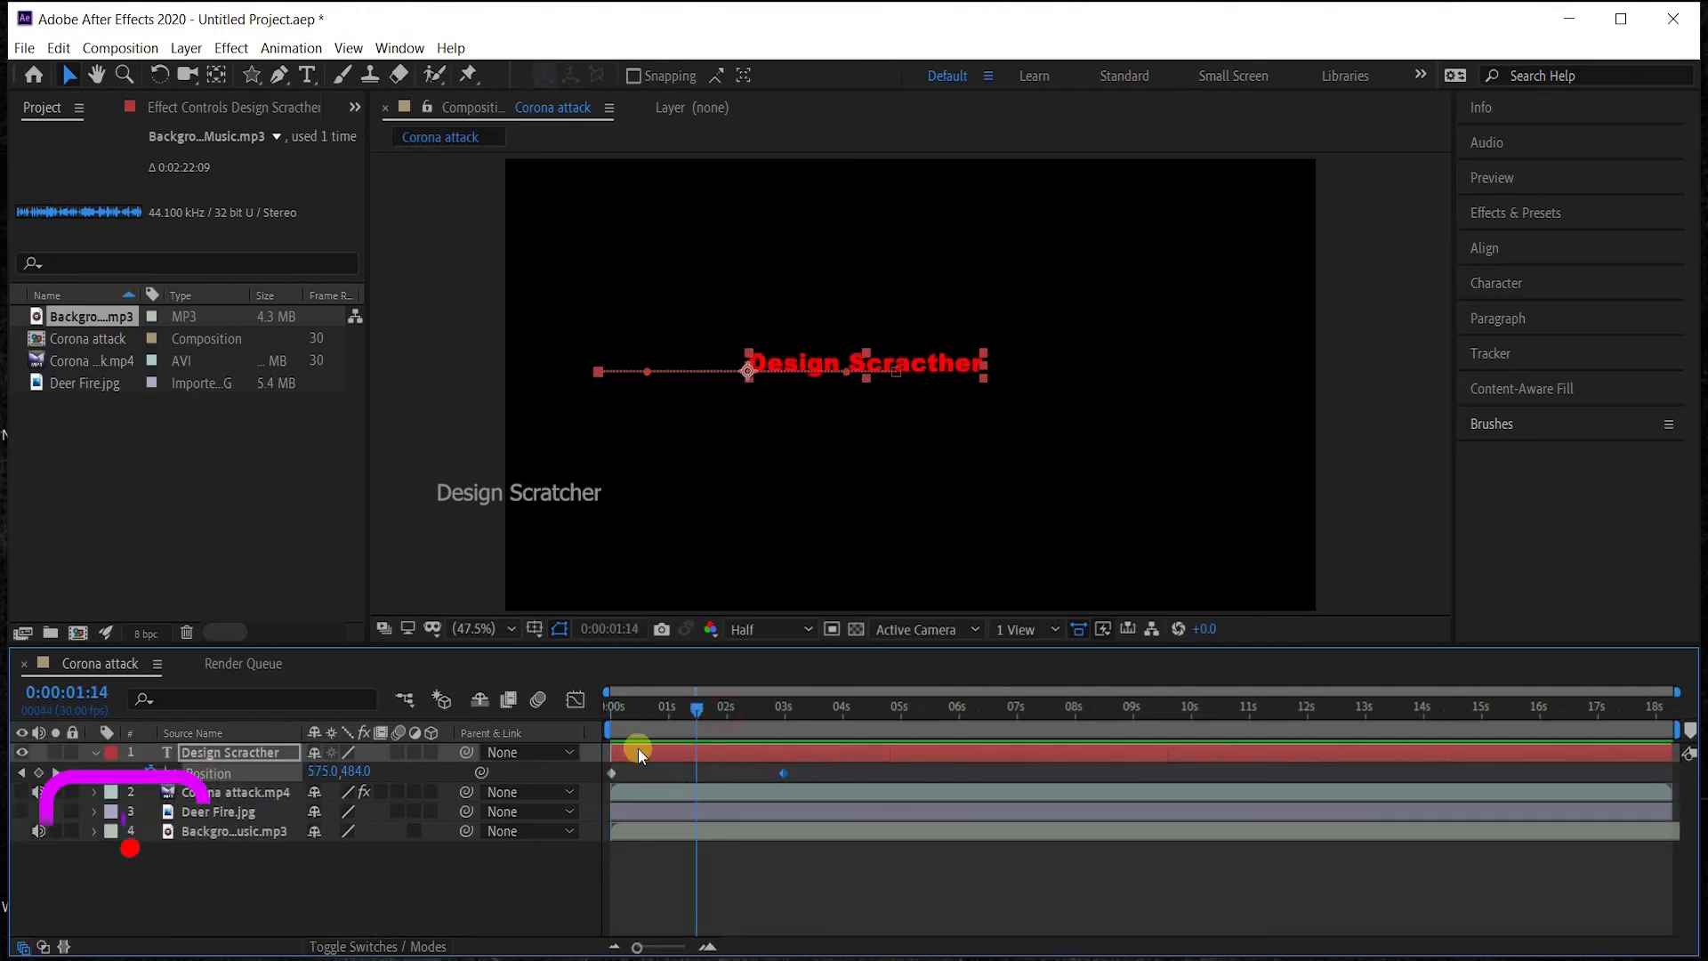
left_click(613, 772)
left_click_drag(638, 706, 705, 748)
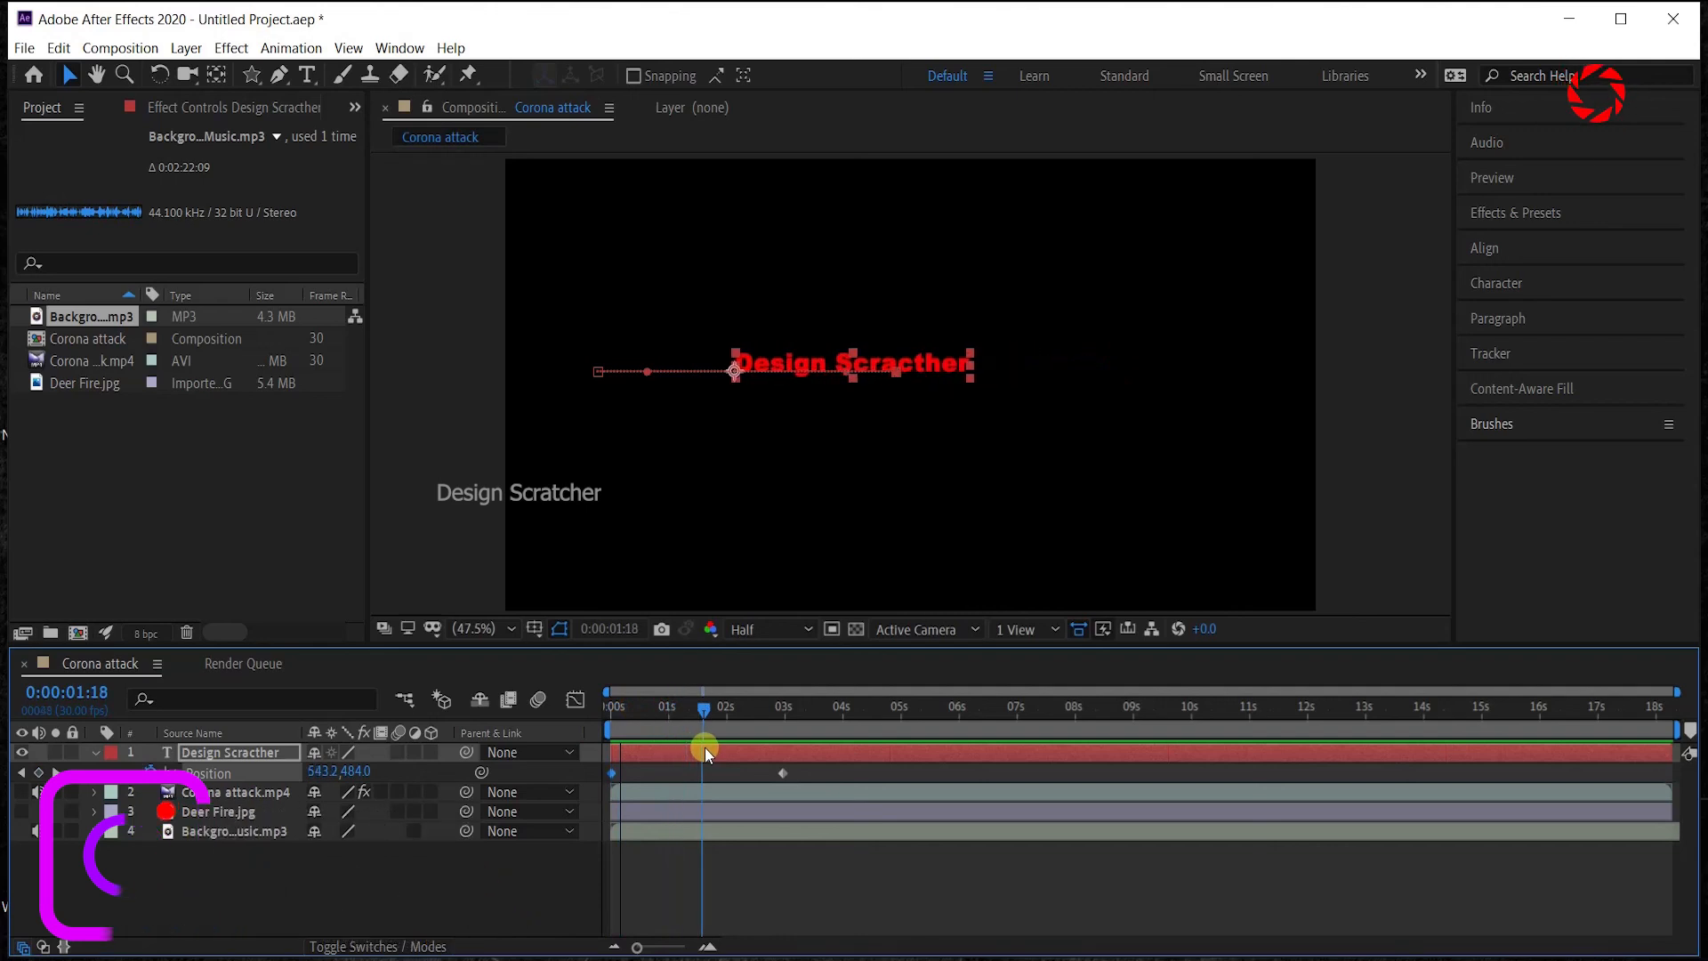
Undo the Design Scracther layer's second Position keyframe and return the current time to 0:00:00:00.
left_click(772, 769)
key("k")
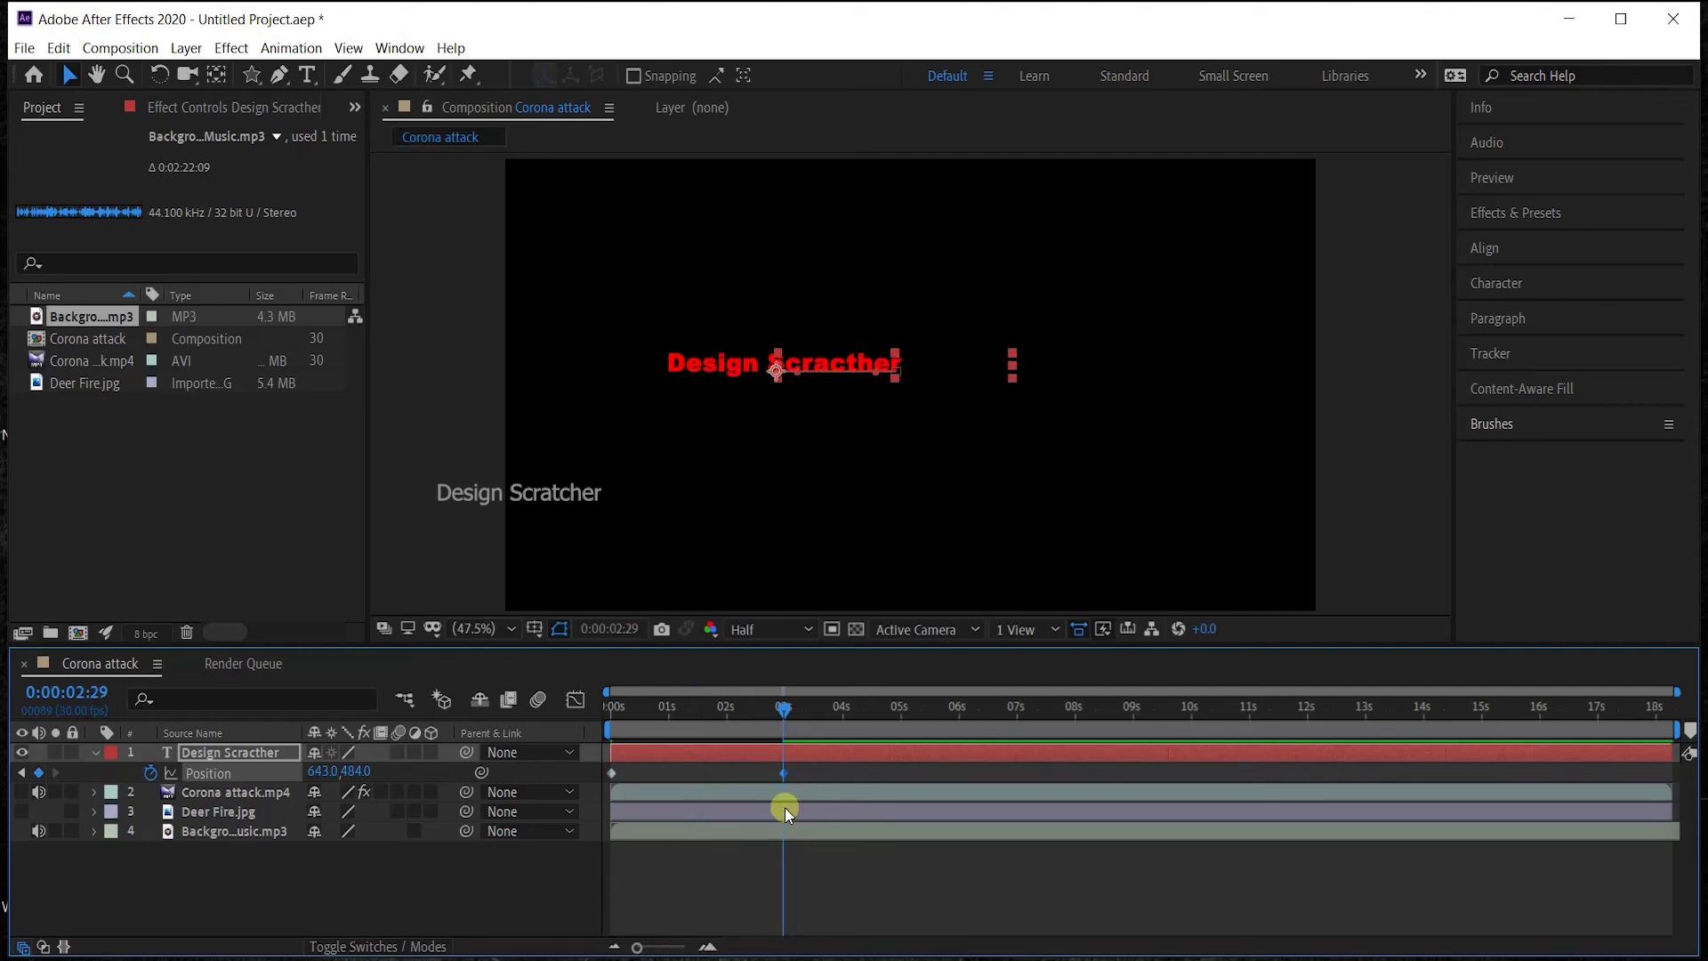
key("ctrl+z")
left_click_drag(653, 705, 580, 717)
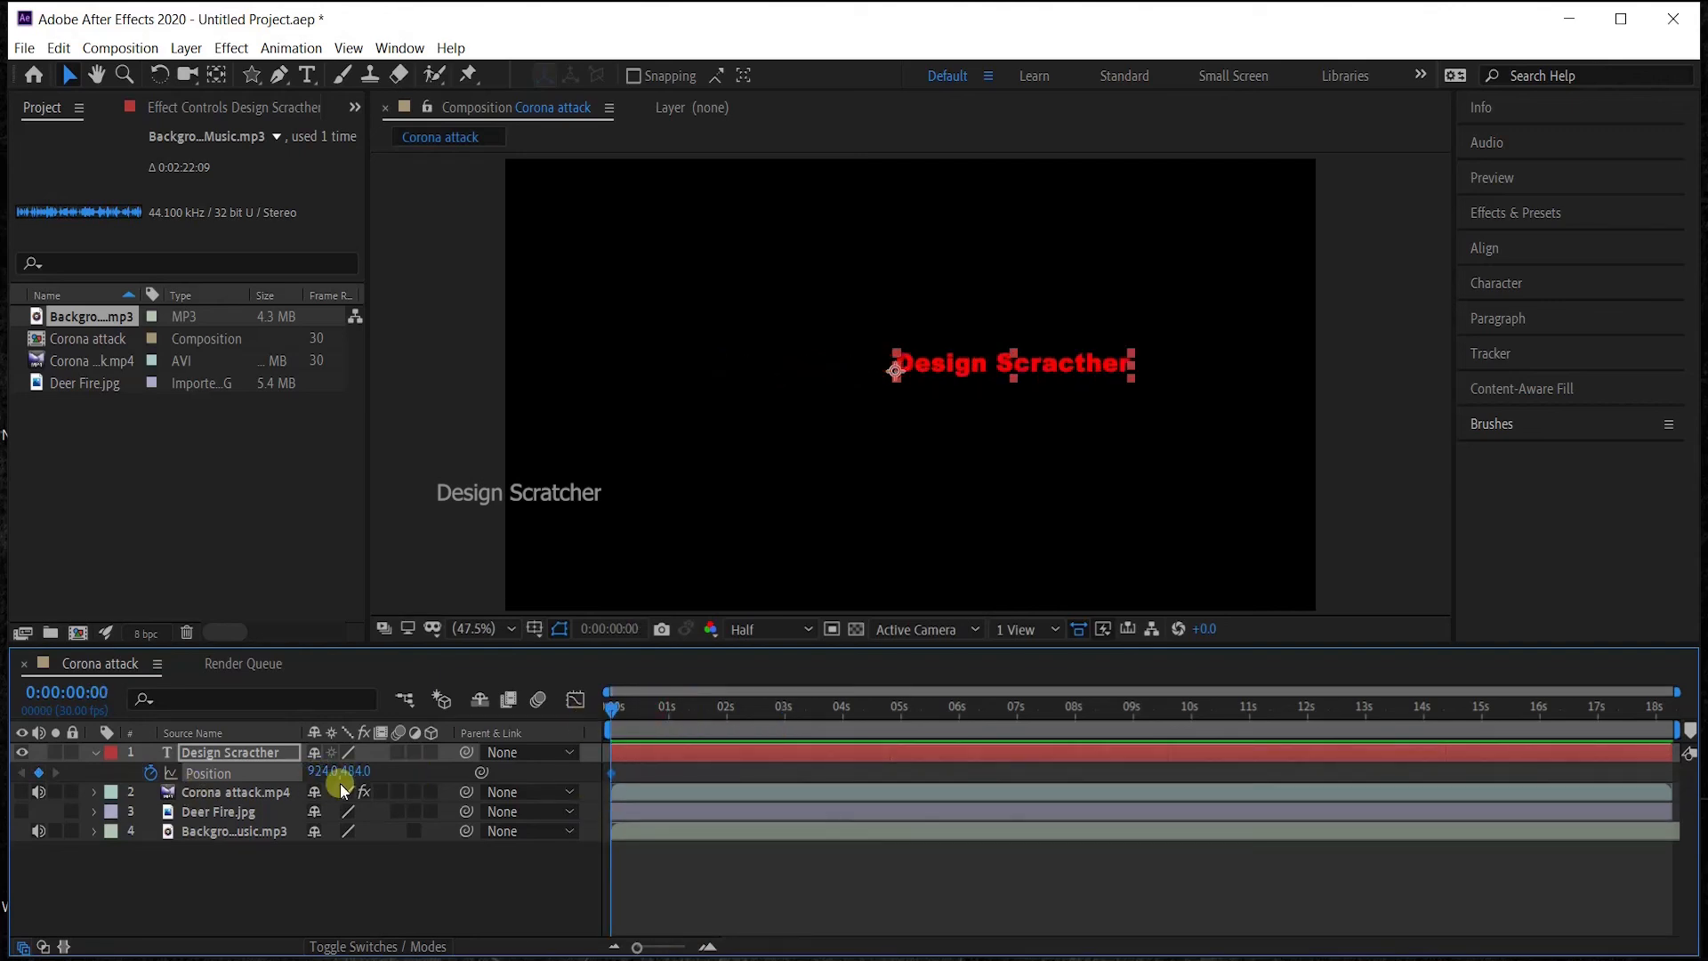
At 0:00:02:00, try toggling a Position keyframe on the Design Scracther layer, and reveal its Position property again after collapsing it.
left_click_drag(626, 721, 715, 739)
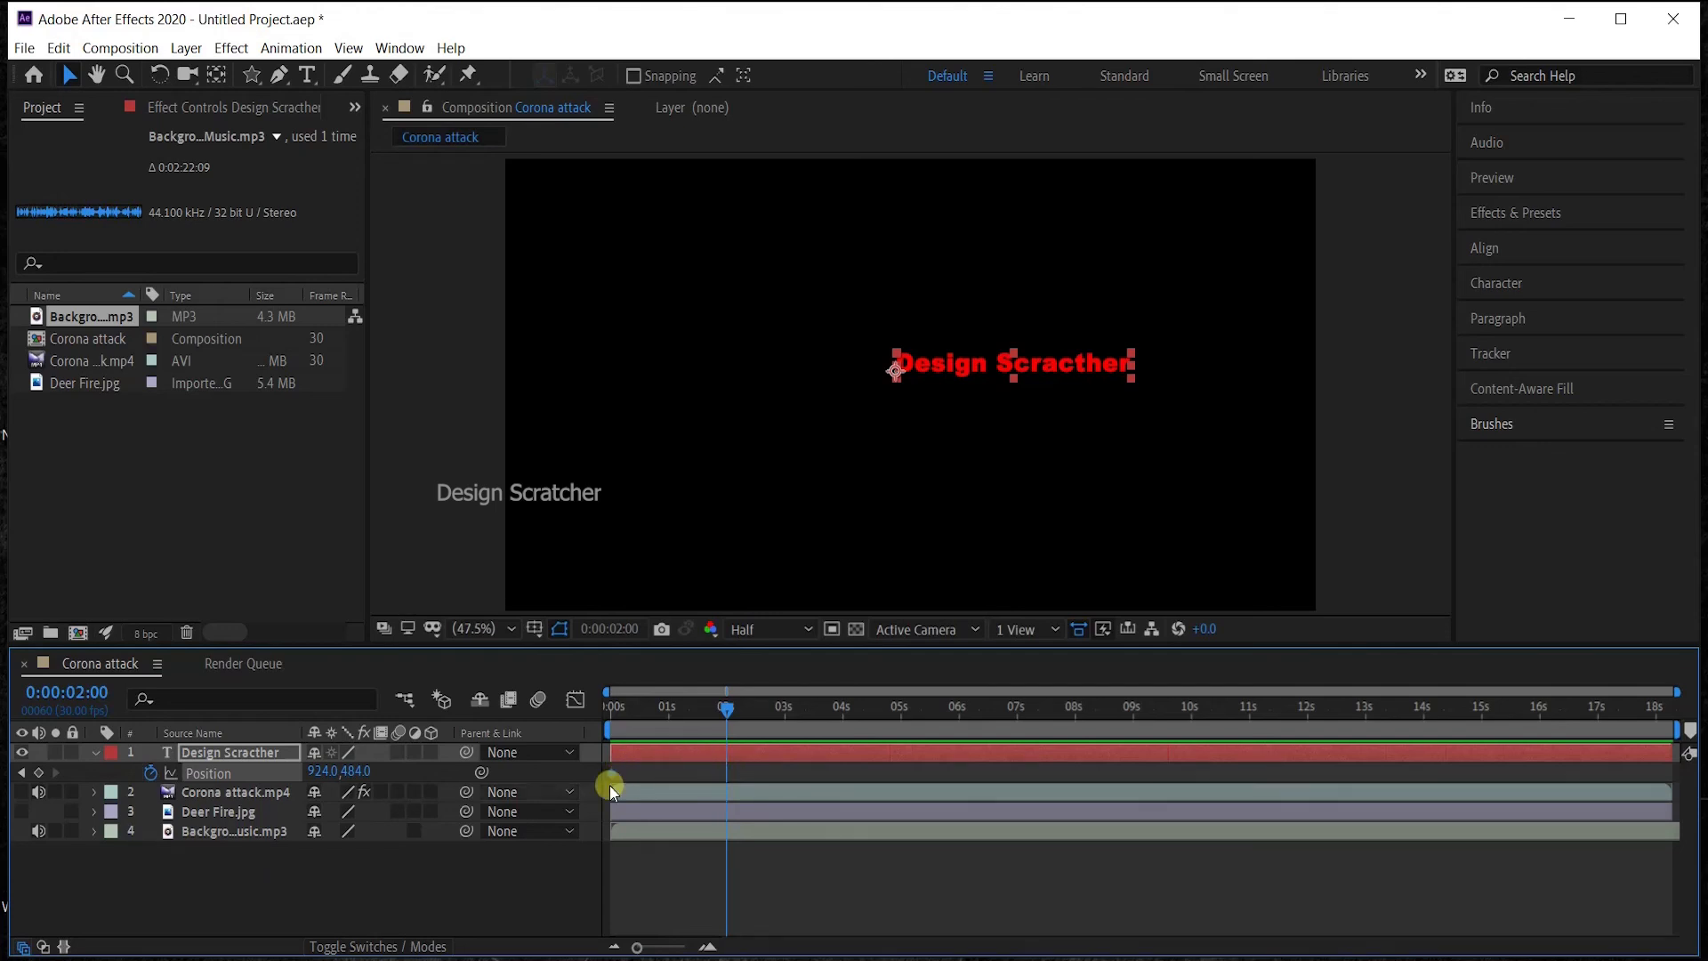
left_click(39, 771)
left_click(96, 752)
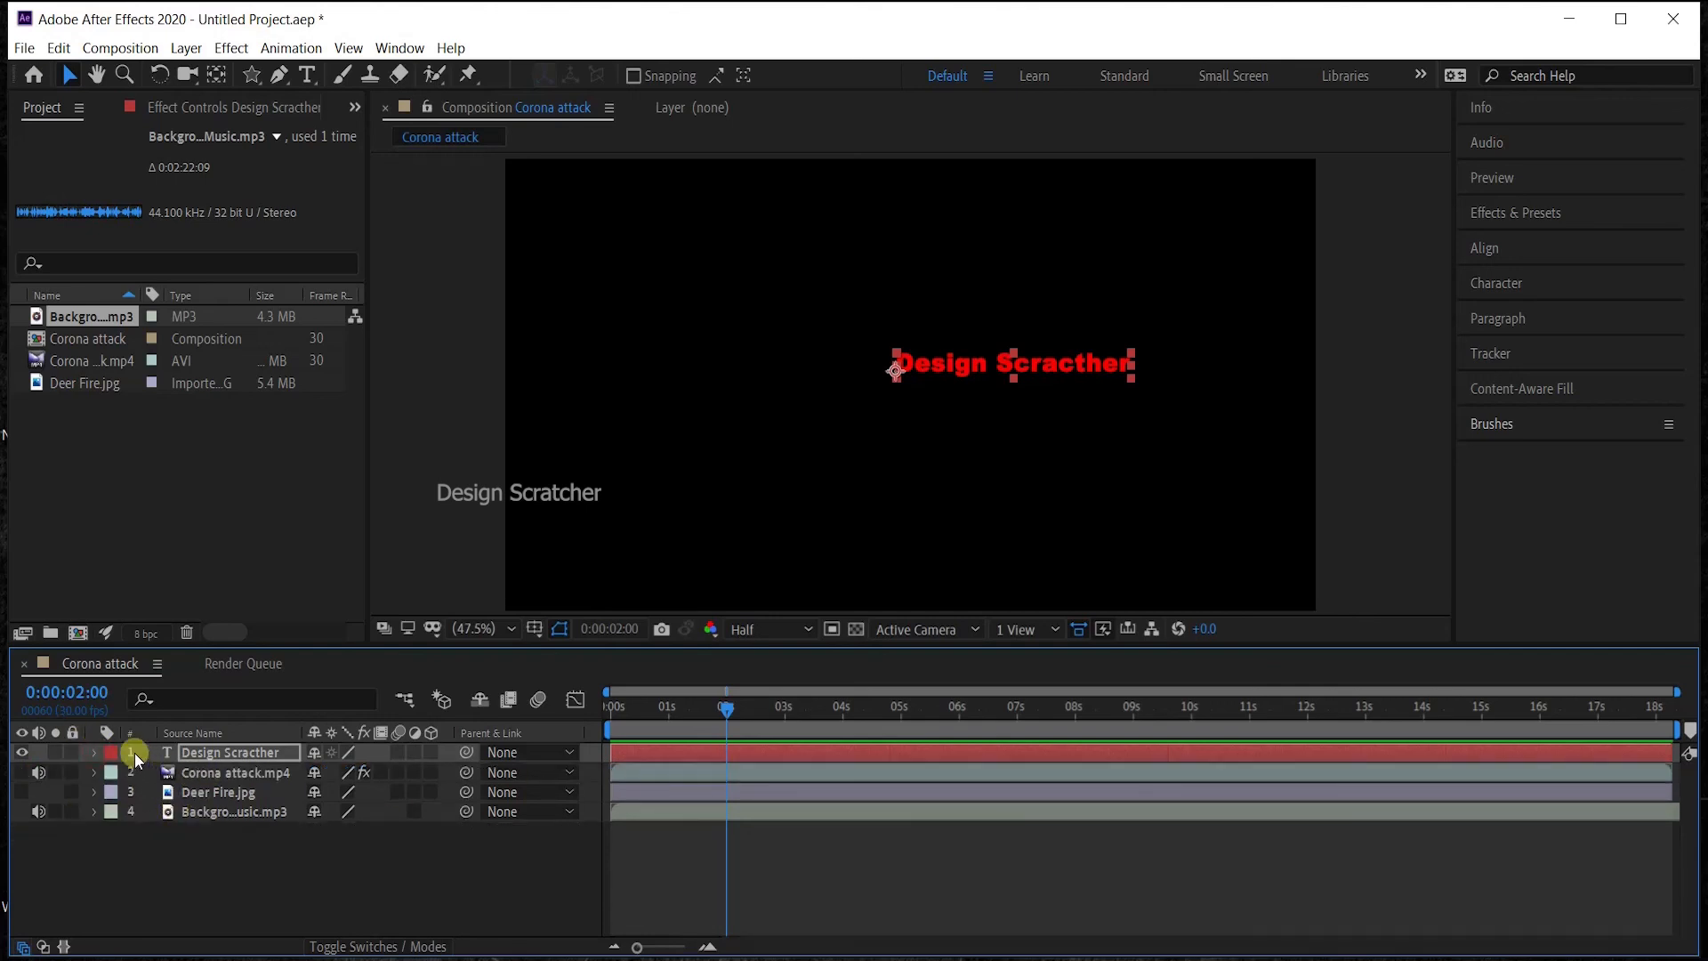
left_click(95, 752)
left_click(94, 752)
key("p")
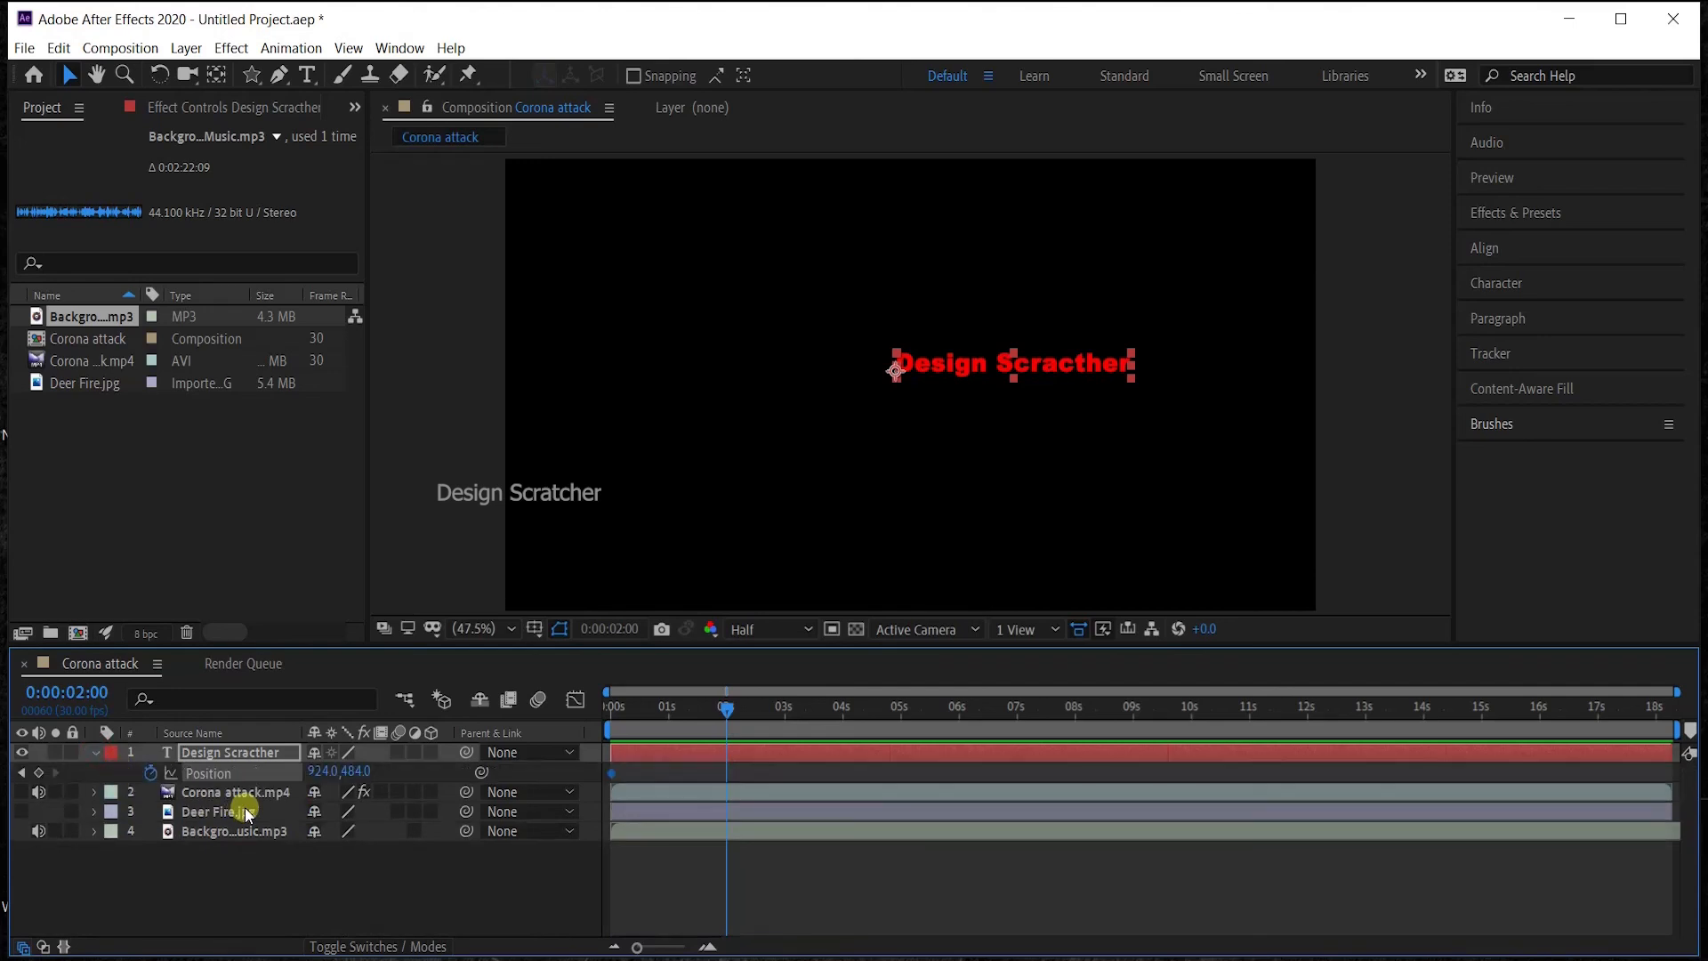
Clear the Design Scracther layer's Position keyframing at 0:00:00:00, and leave the layer collapsed and deselected.
key("Home")
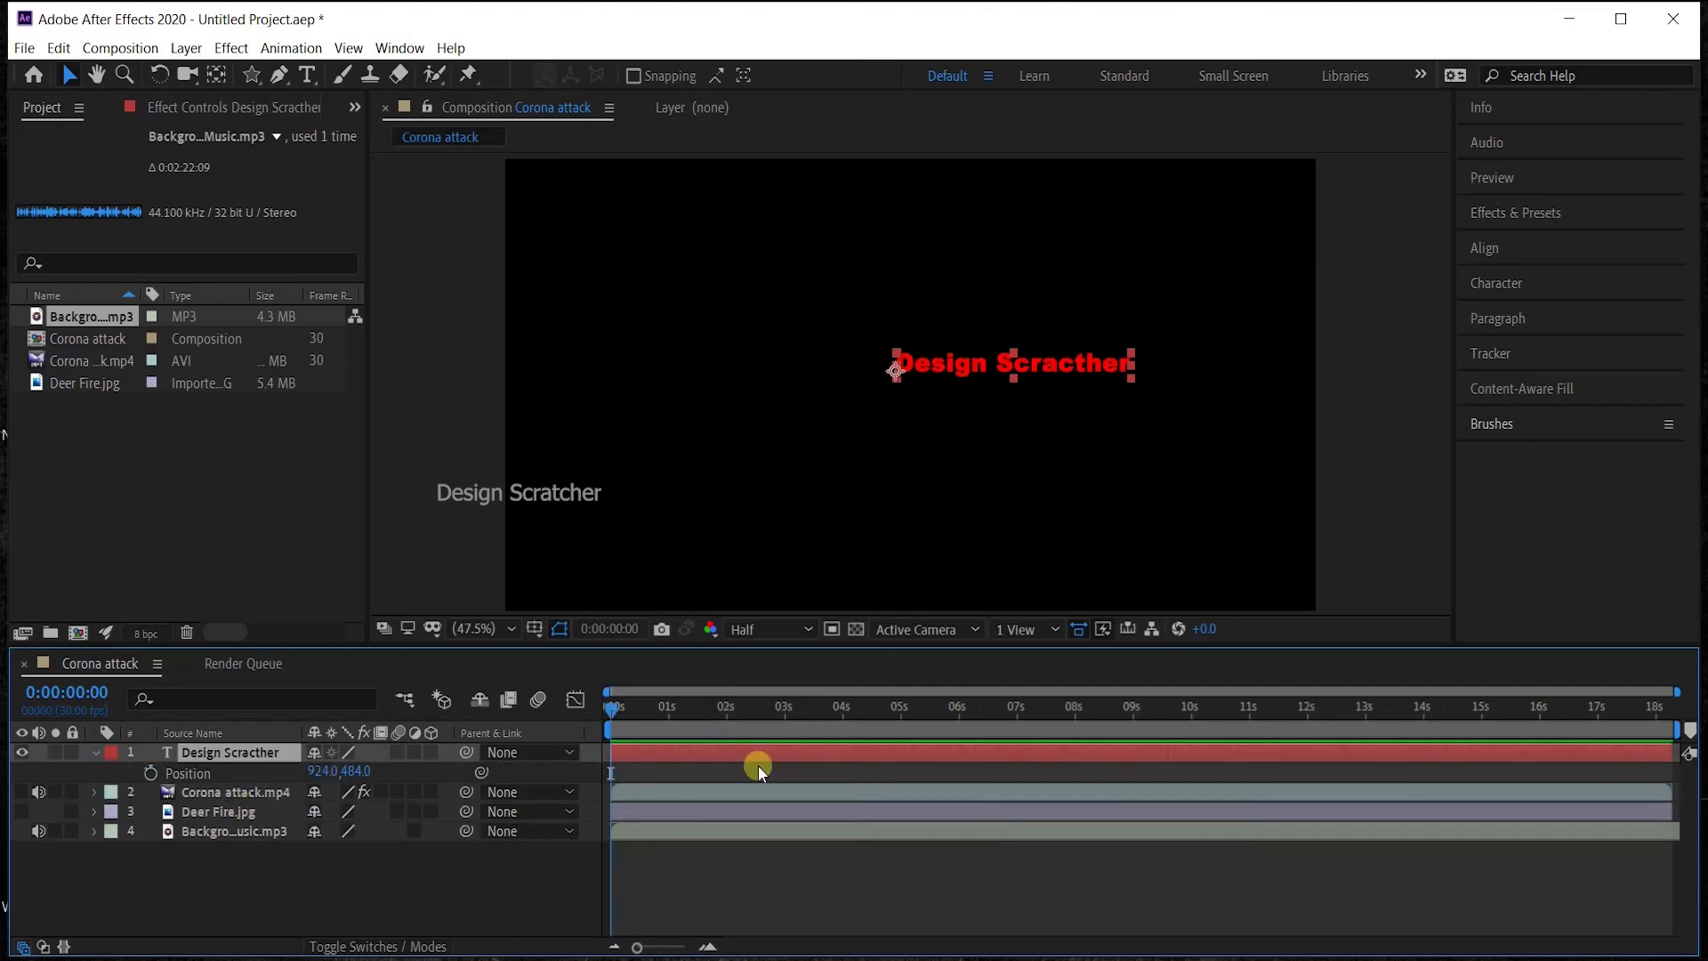
left_click(95, 752)
left_click(256, 903)
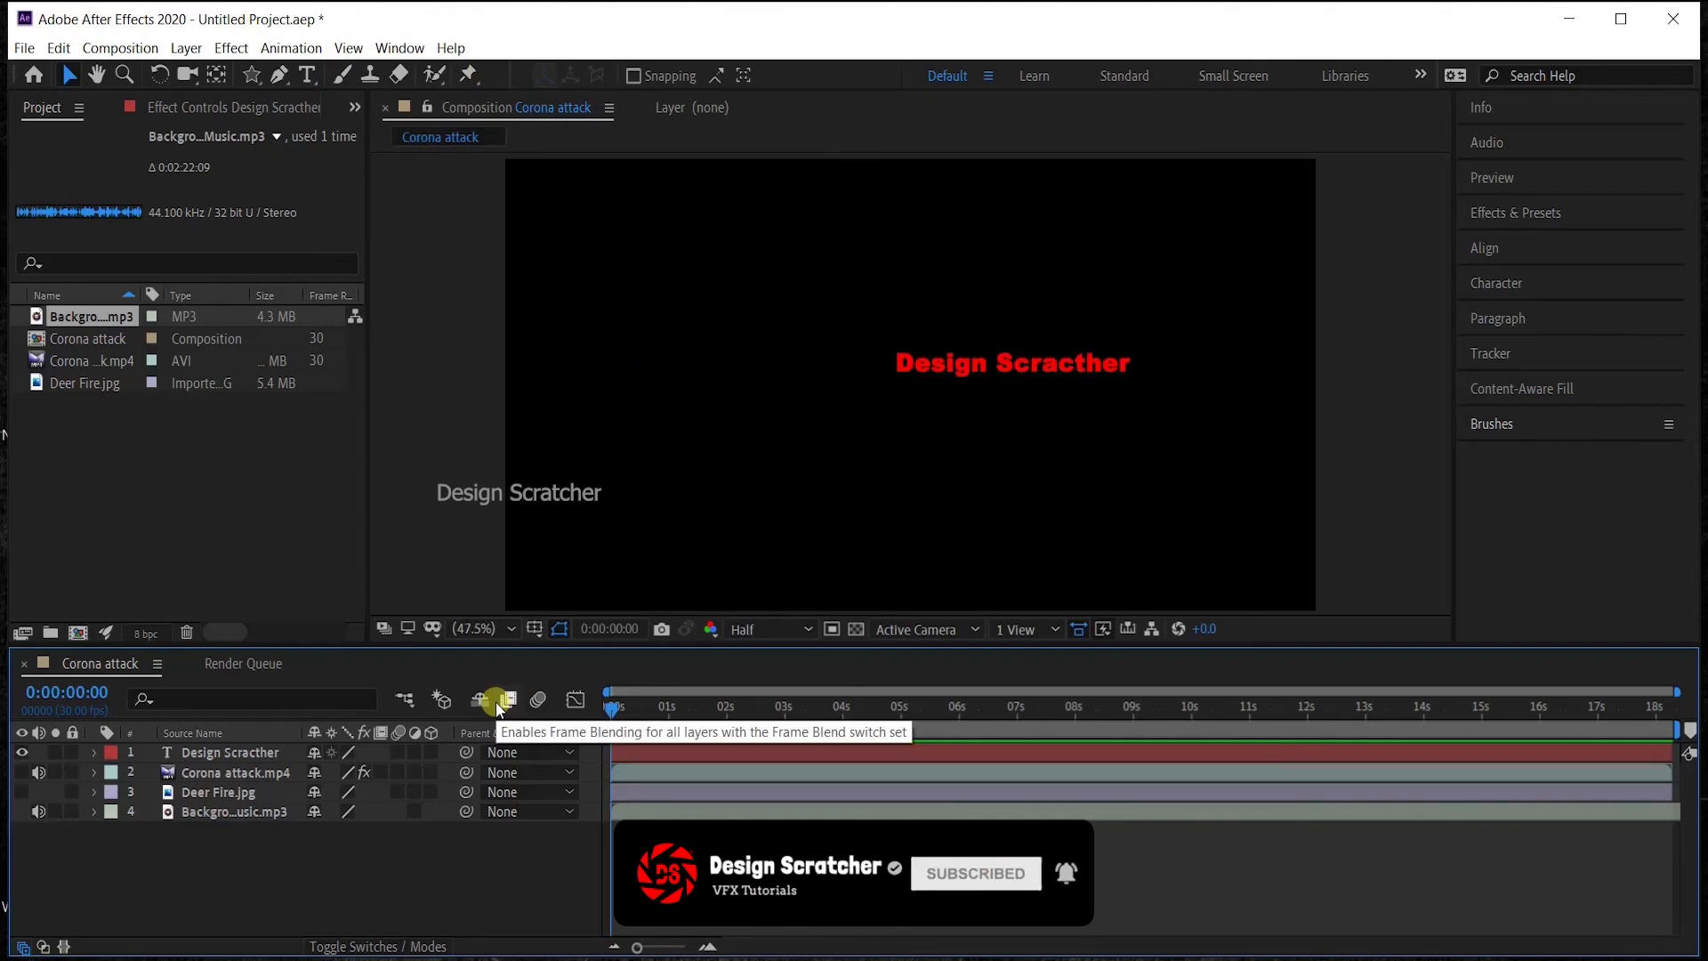
Reorder the layer stack so Design Scracther sits directly below Corona attack.mp4, and deselect all layers.
left_click(709, 752)
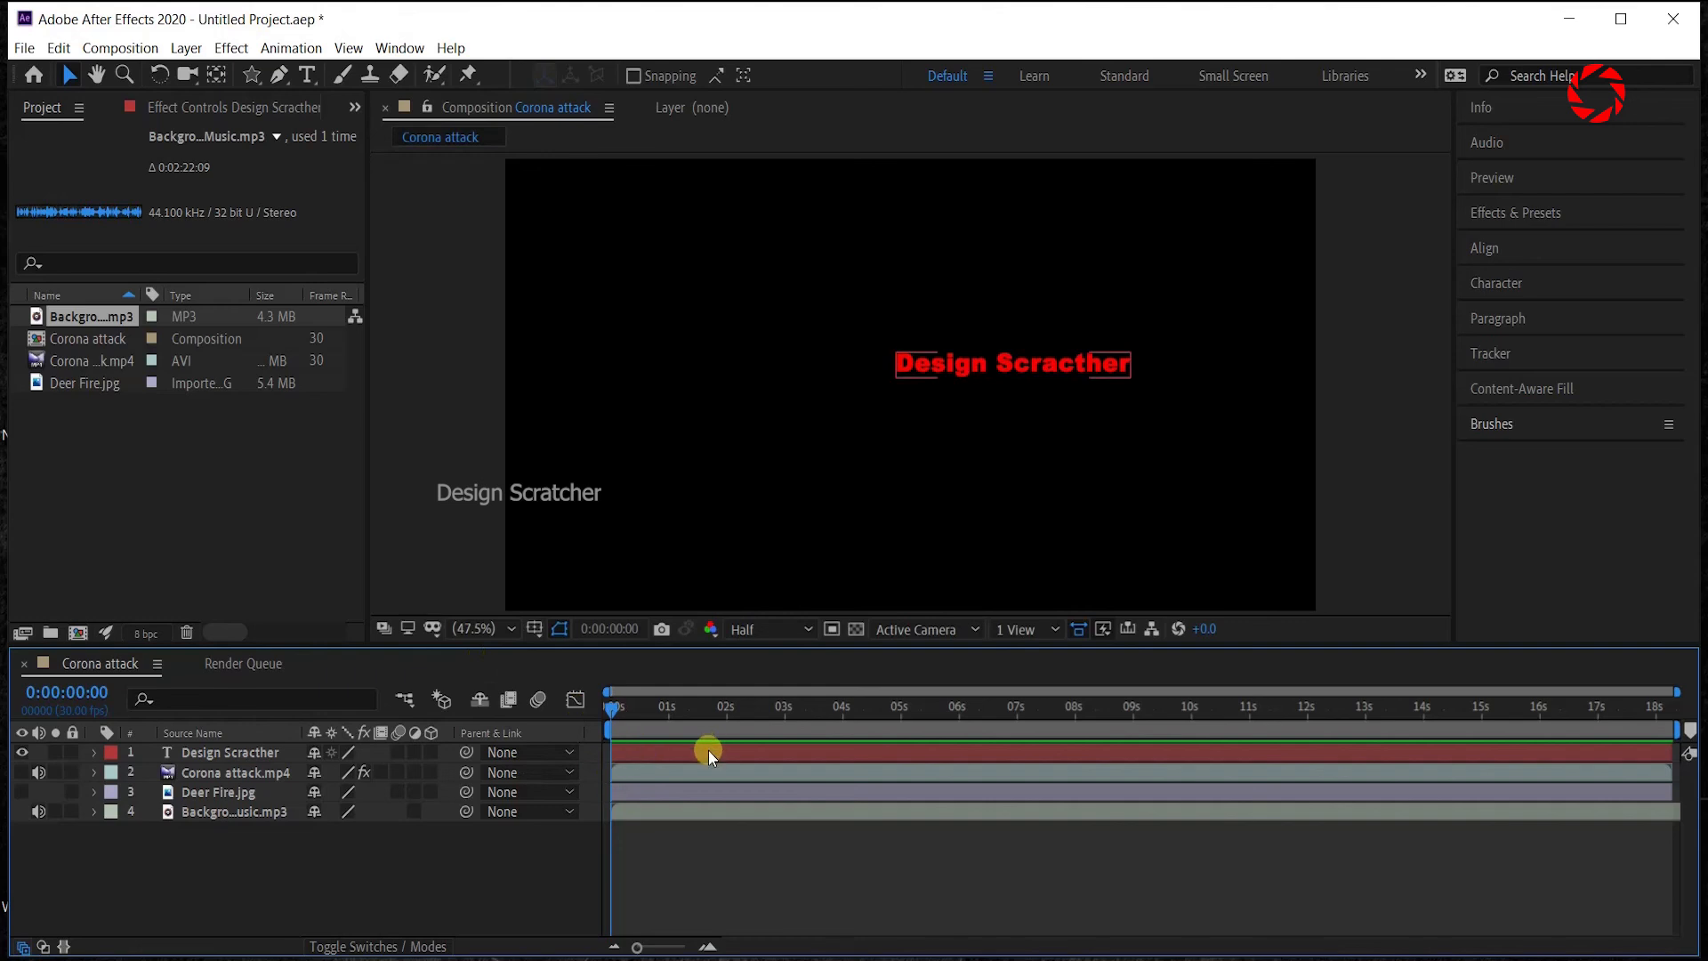
left_click_drag(269, 760, 271, 781)
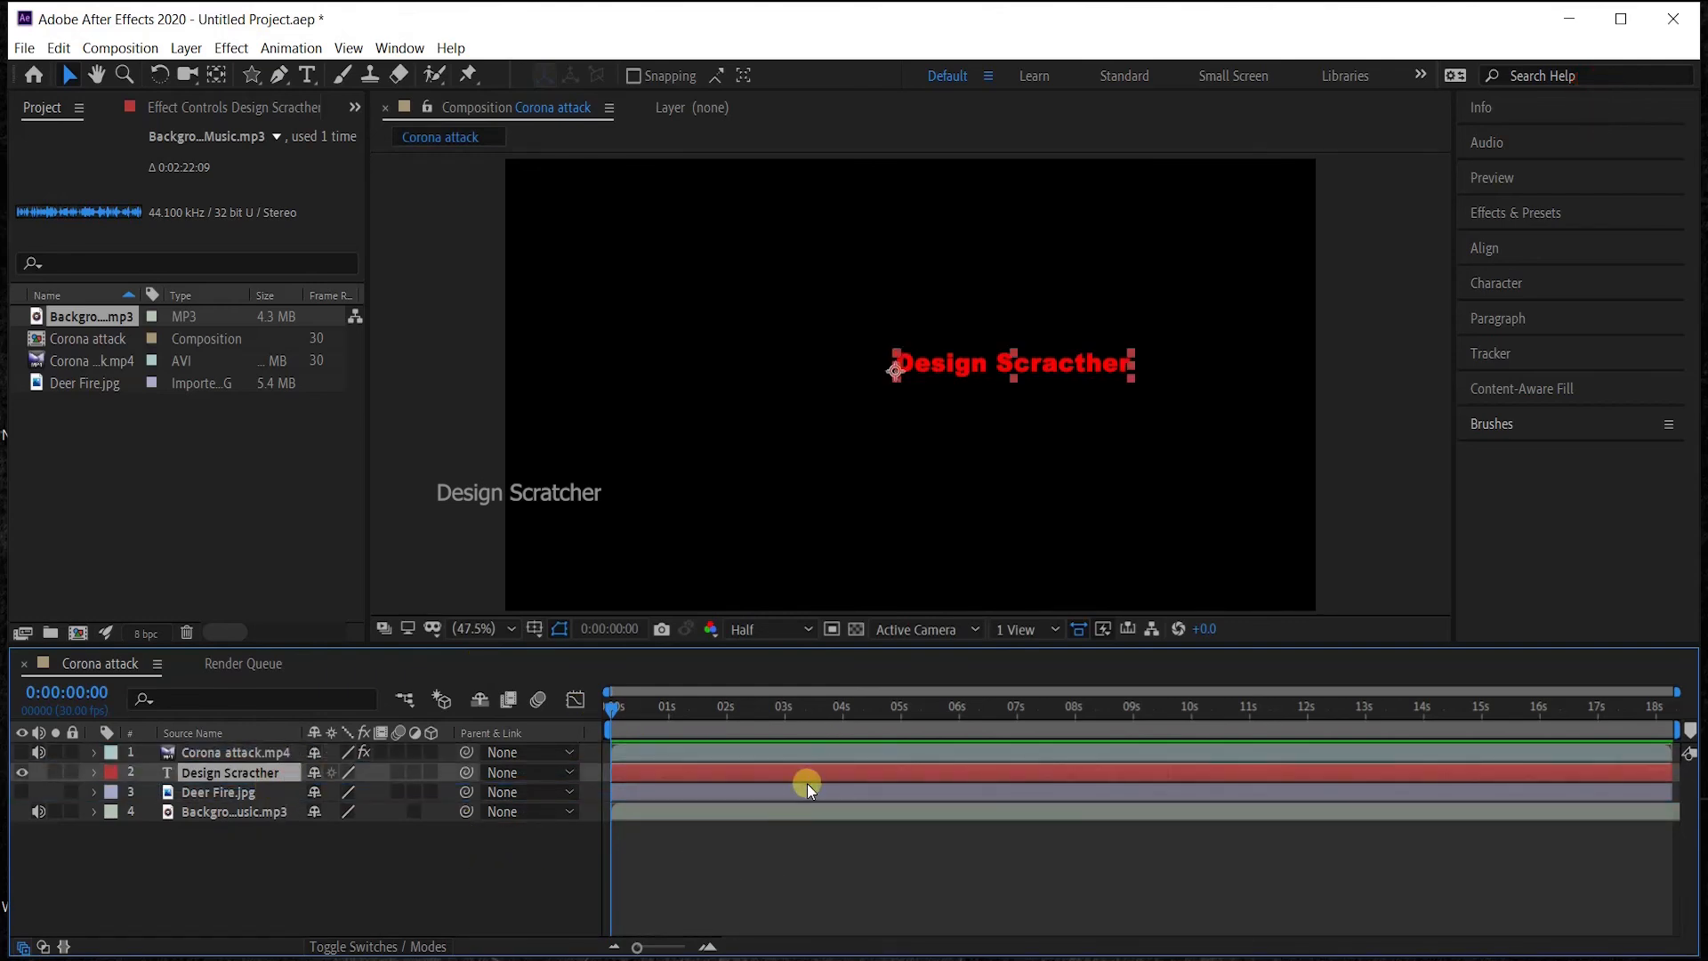
left_click(776, 783)
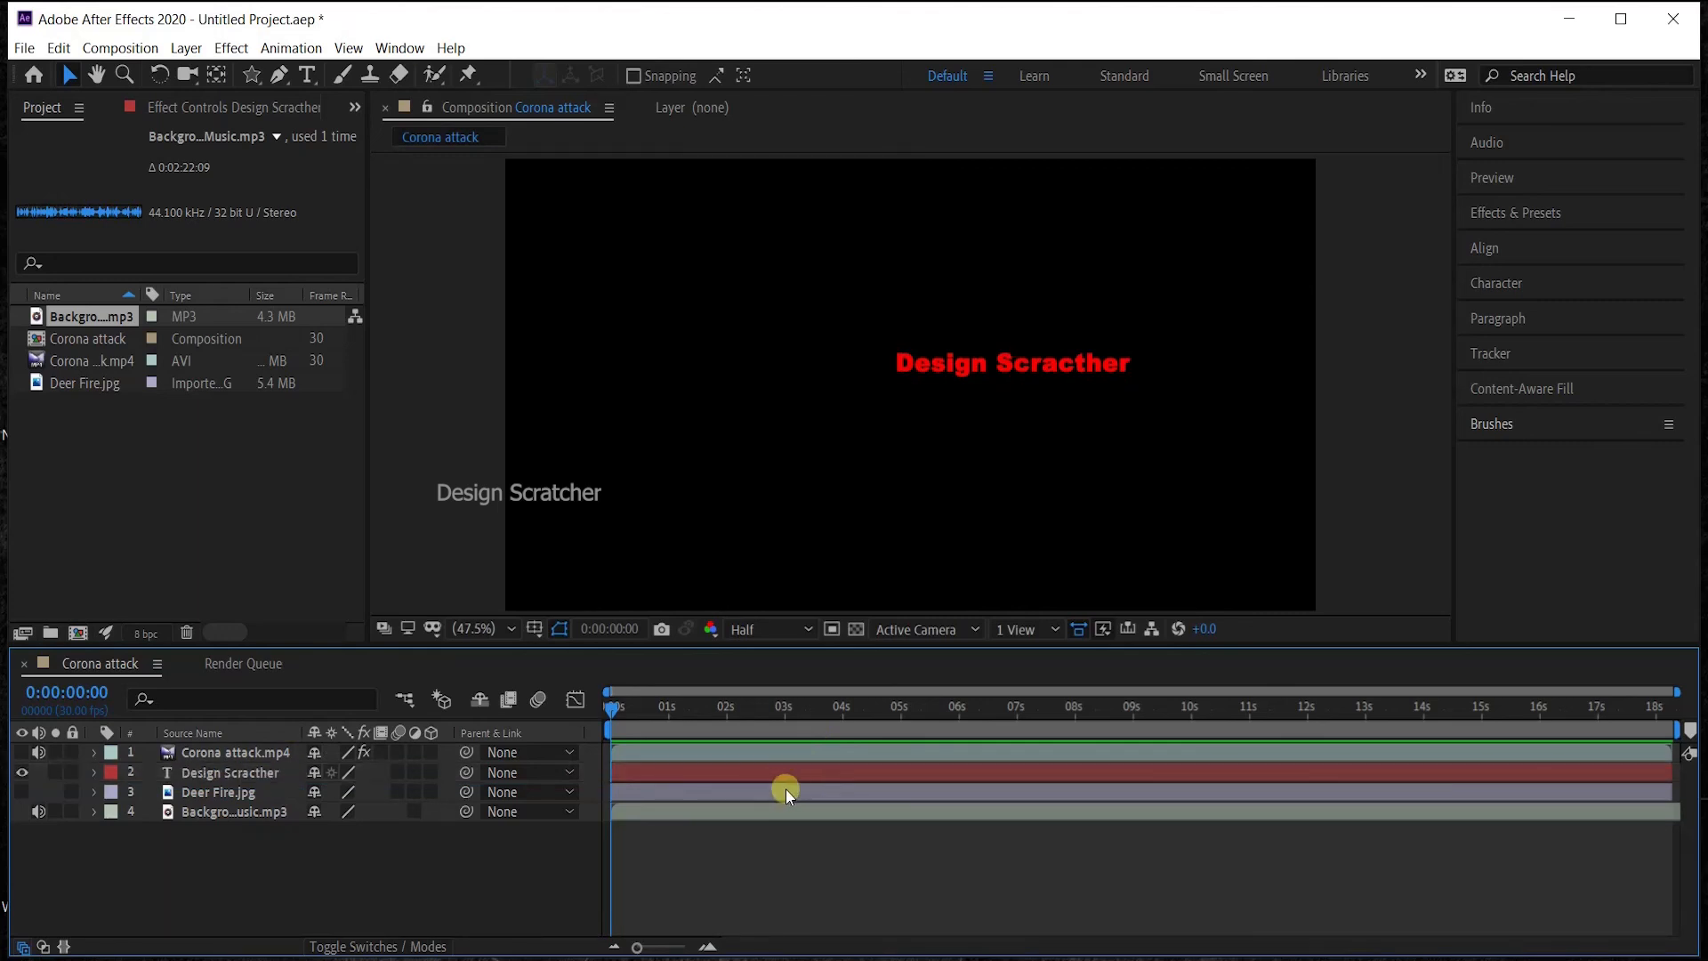
Select the Design Scracther layer and its bar in the timeline, and switch the selection to Corona attack.mp4.
left_click(762, 776)
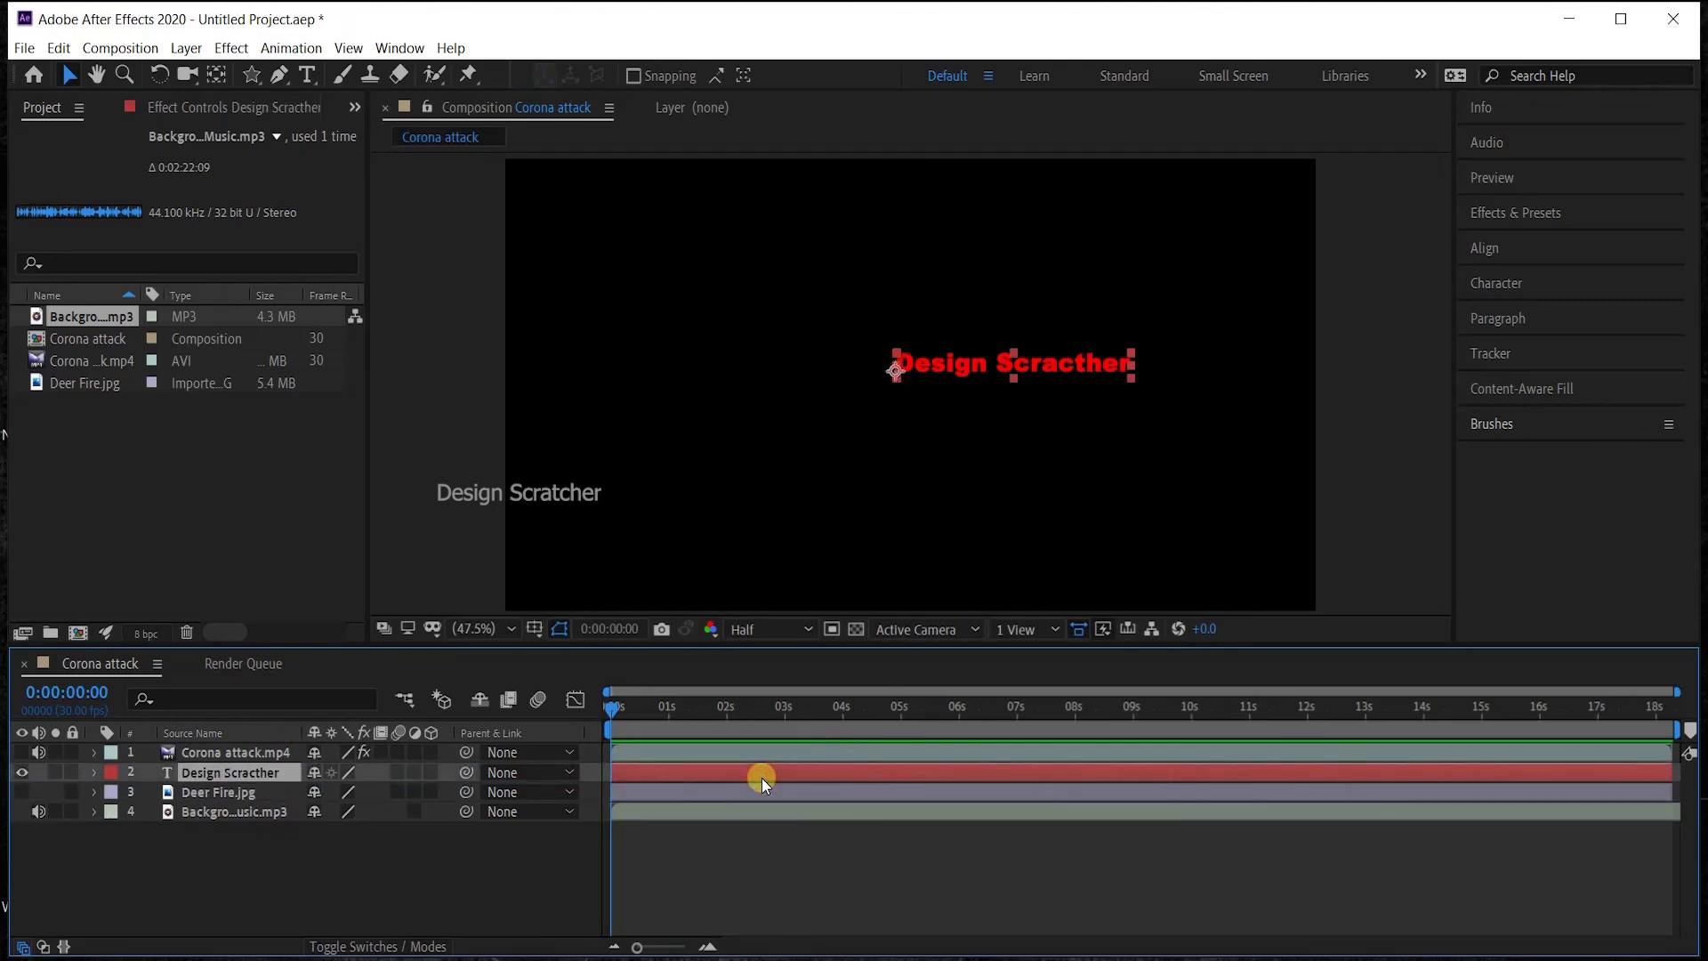
left_click(815, 786)
left_click(217, 778)
left_click(222, 756)
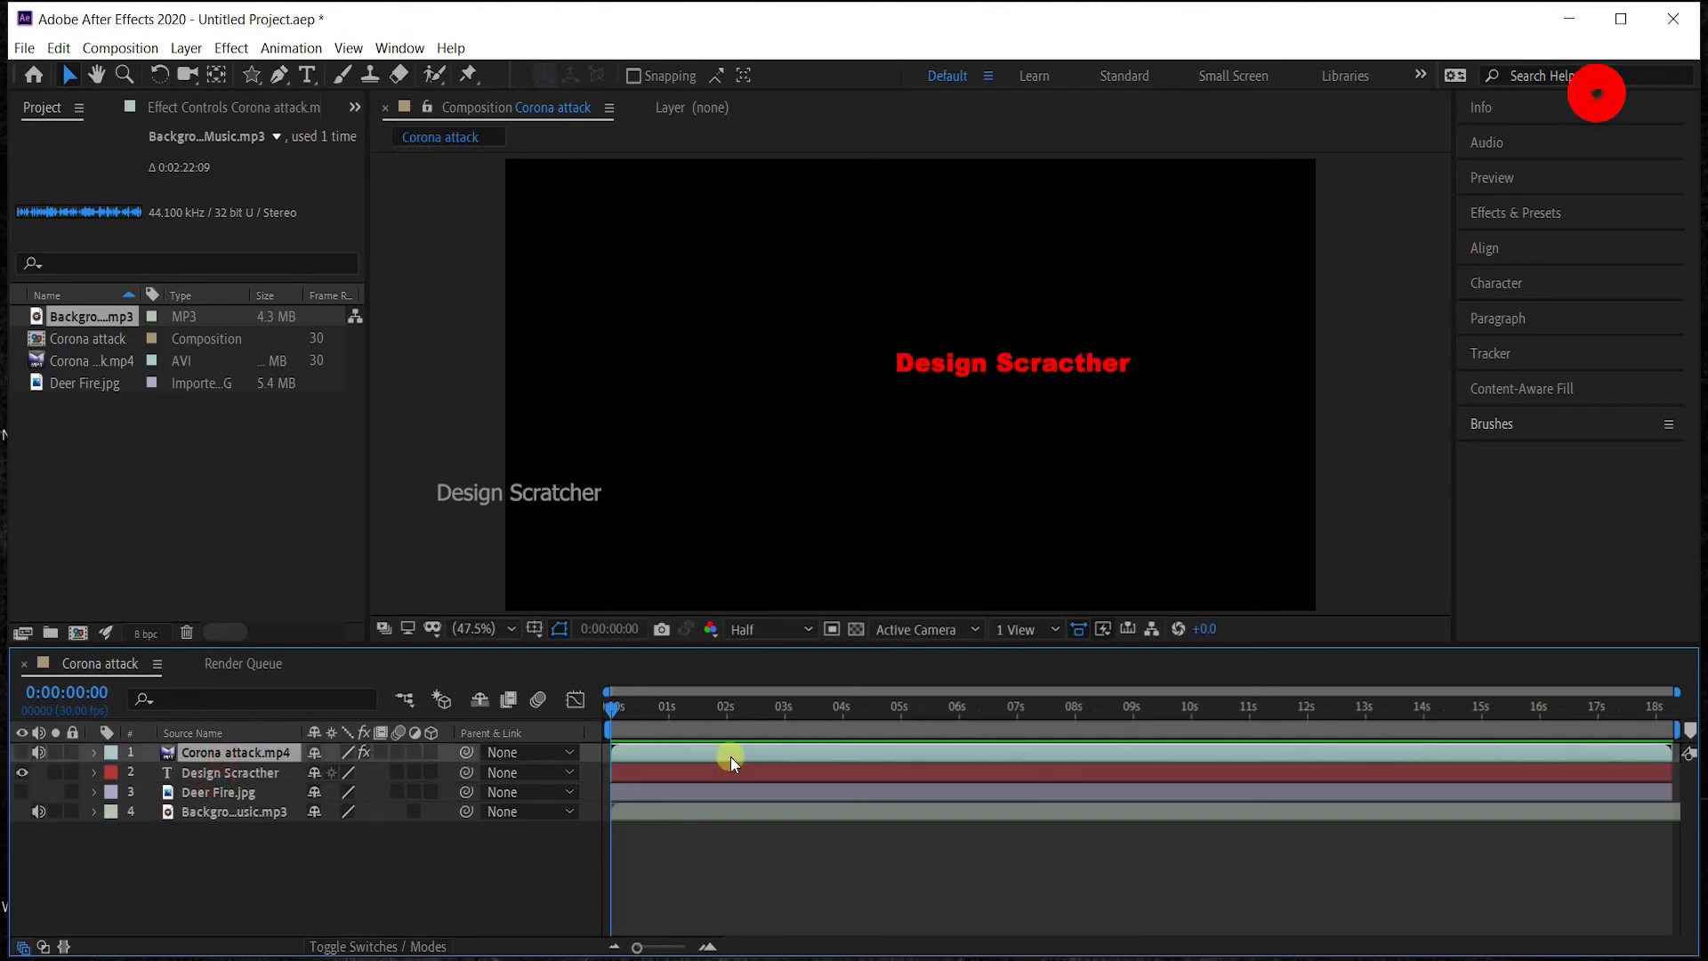
Try splitting the Corona attack.mp4 layer at 0:00:03:15, undo the split, and return the playhead to 0:00:00:00.
key("ctrl+shift+a")
left_click(784, 751)
left_click_drag(716, 709, 814, 761)
key("ctrl+shift+d")
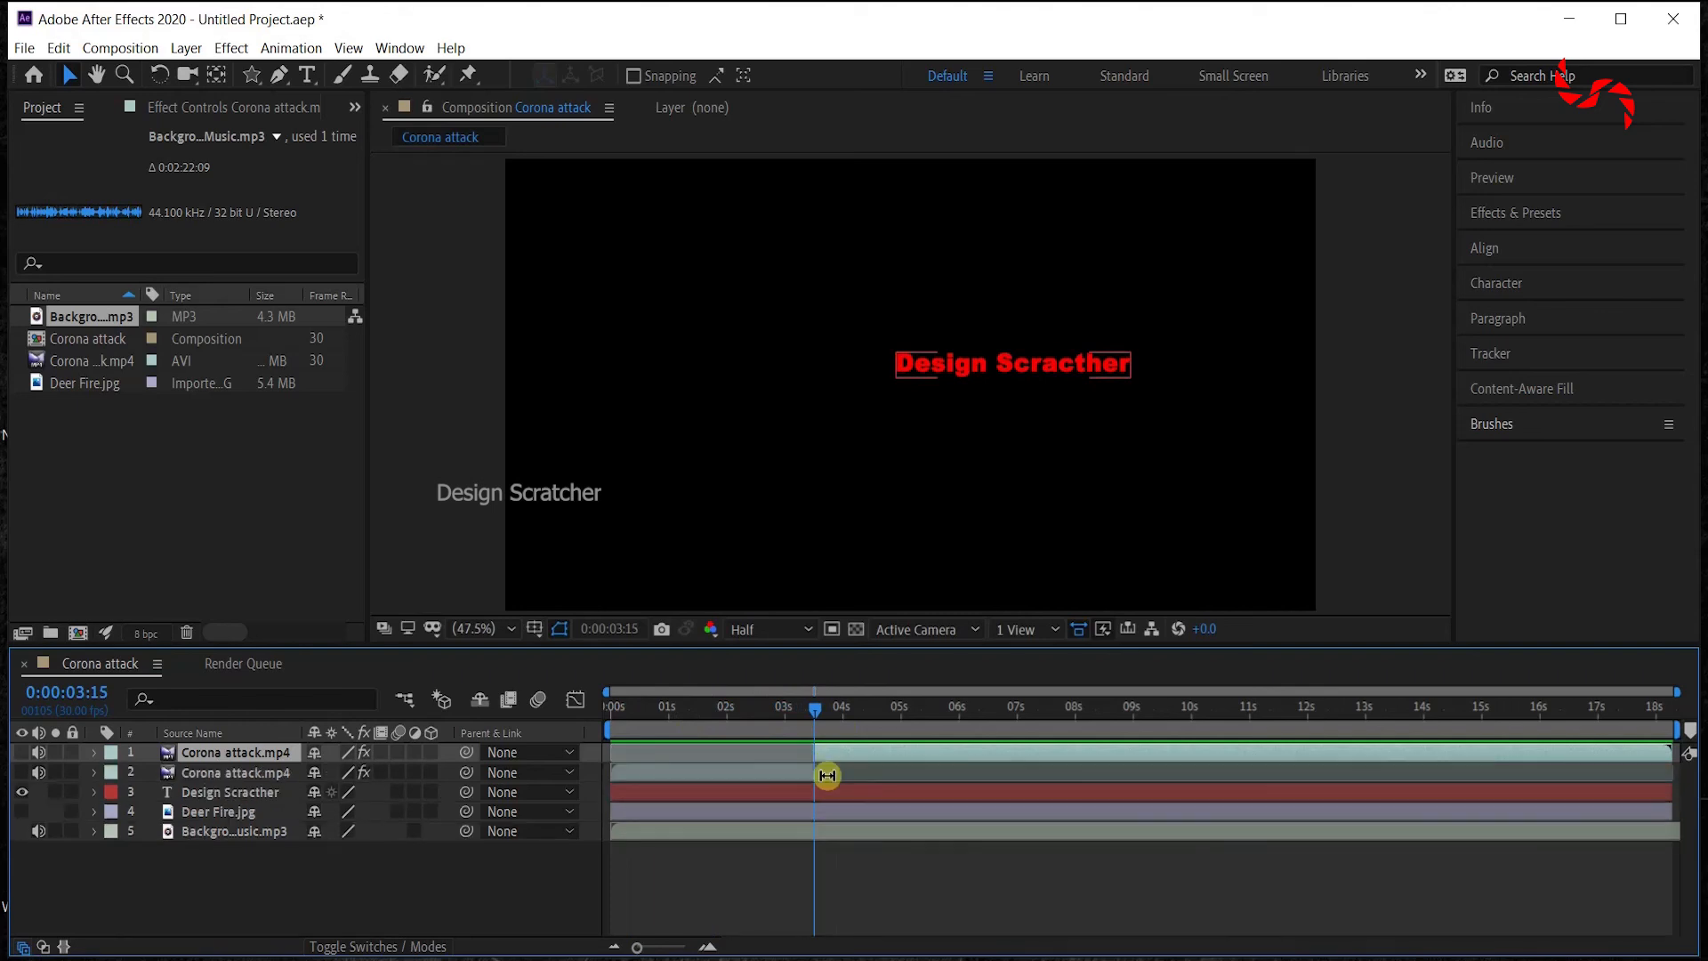
key("ctrl+z")
key("Home")
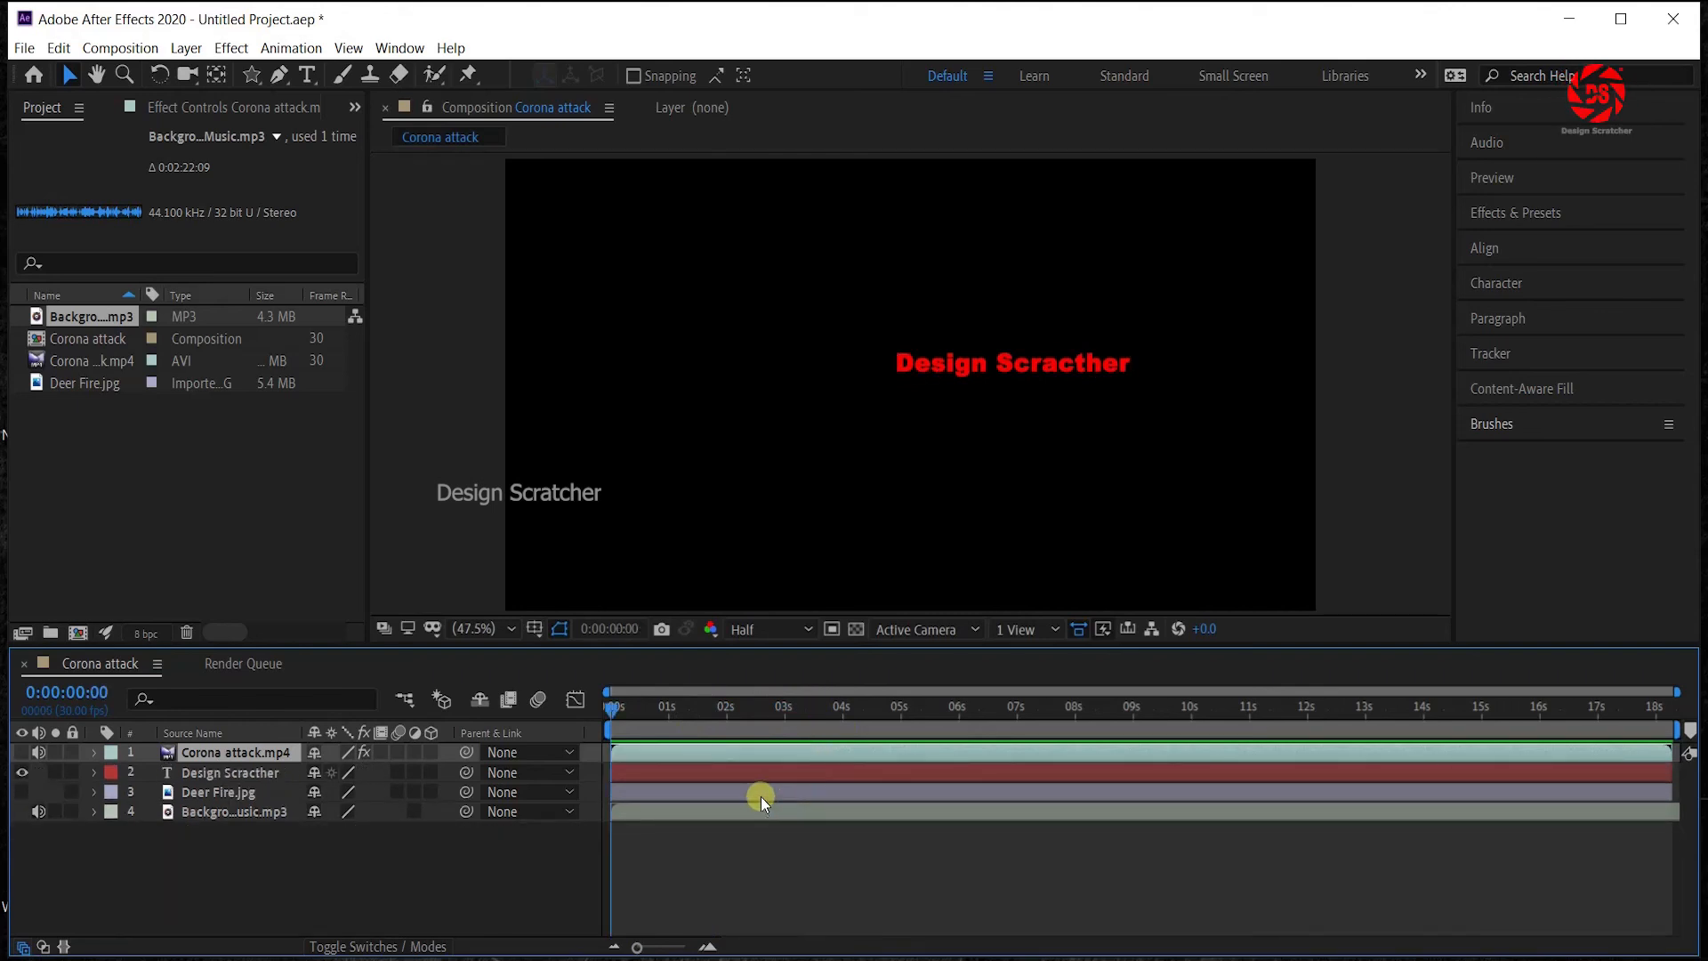
Bring the Design Scracther text layer to the top of the layer stack.
key("ctrl+Down")
key("ctrl+shift+]")
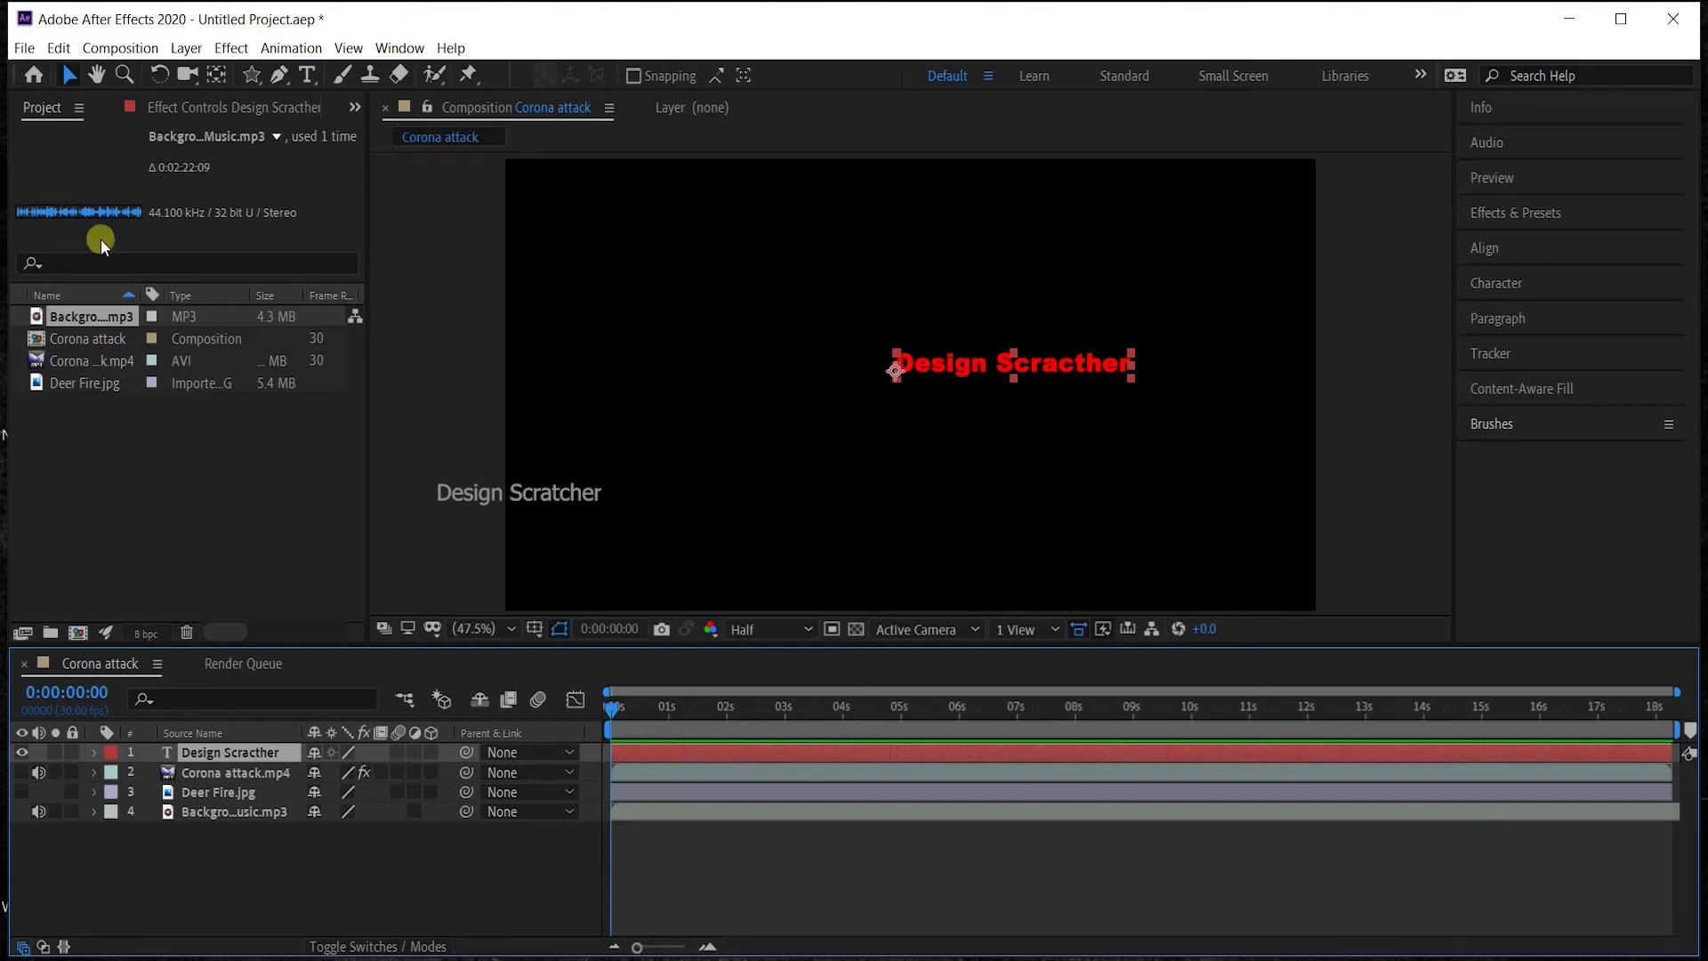
Create a new folder among the project items with its default name, filter the items by "b", and clear the search.
left_click(49, 633)
left_click(53, 494)
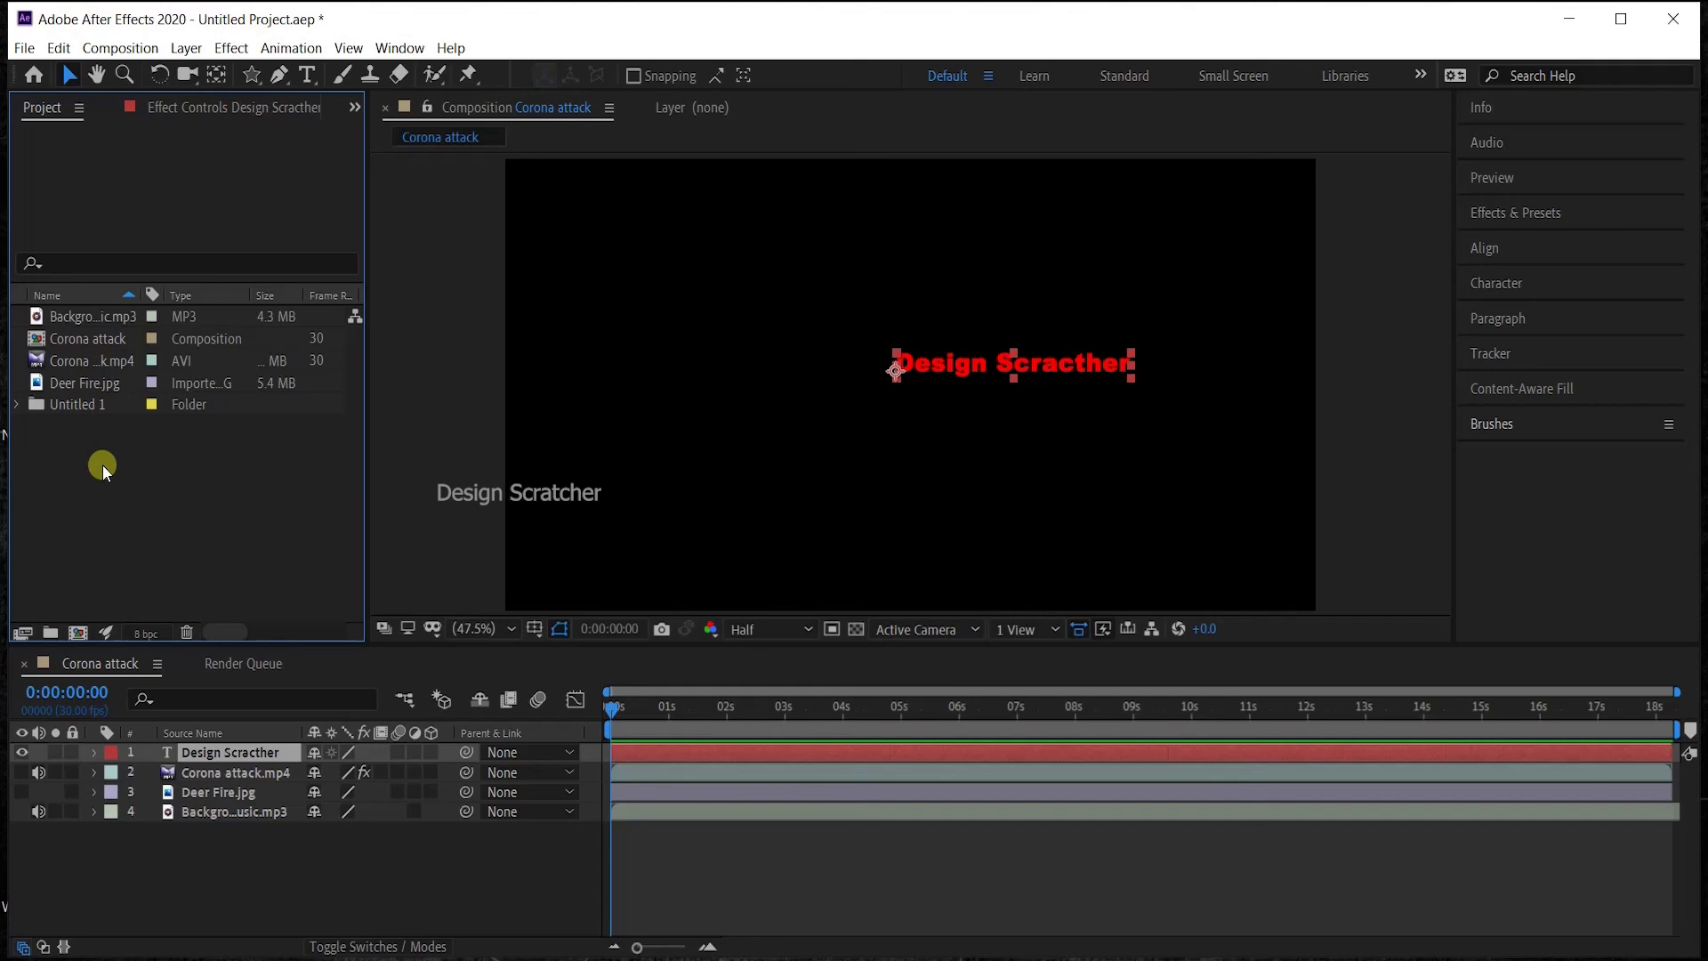
left_click(56, 263)
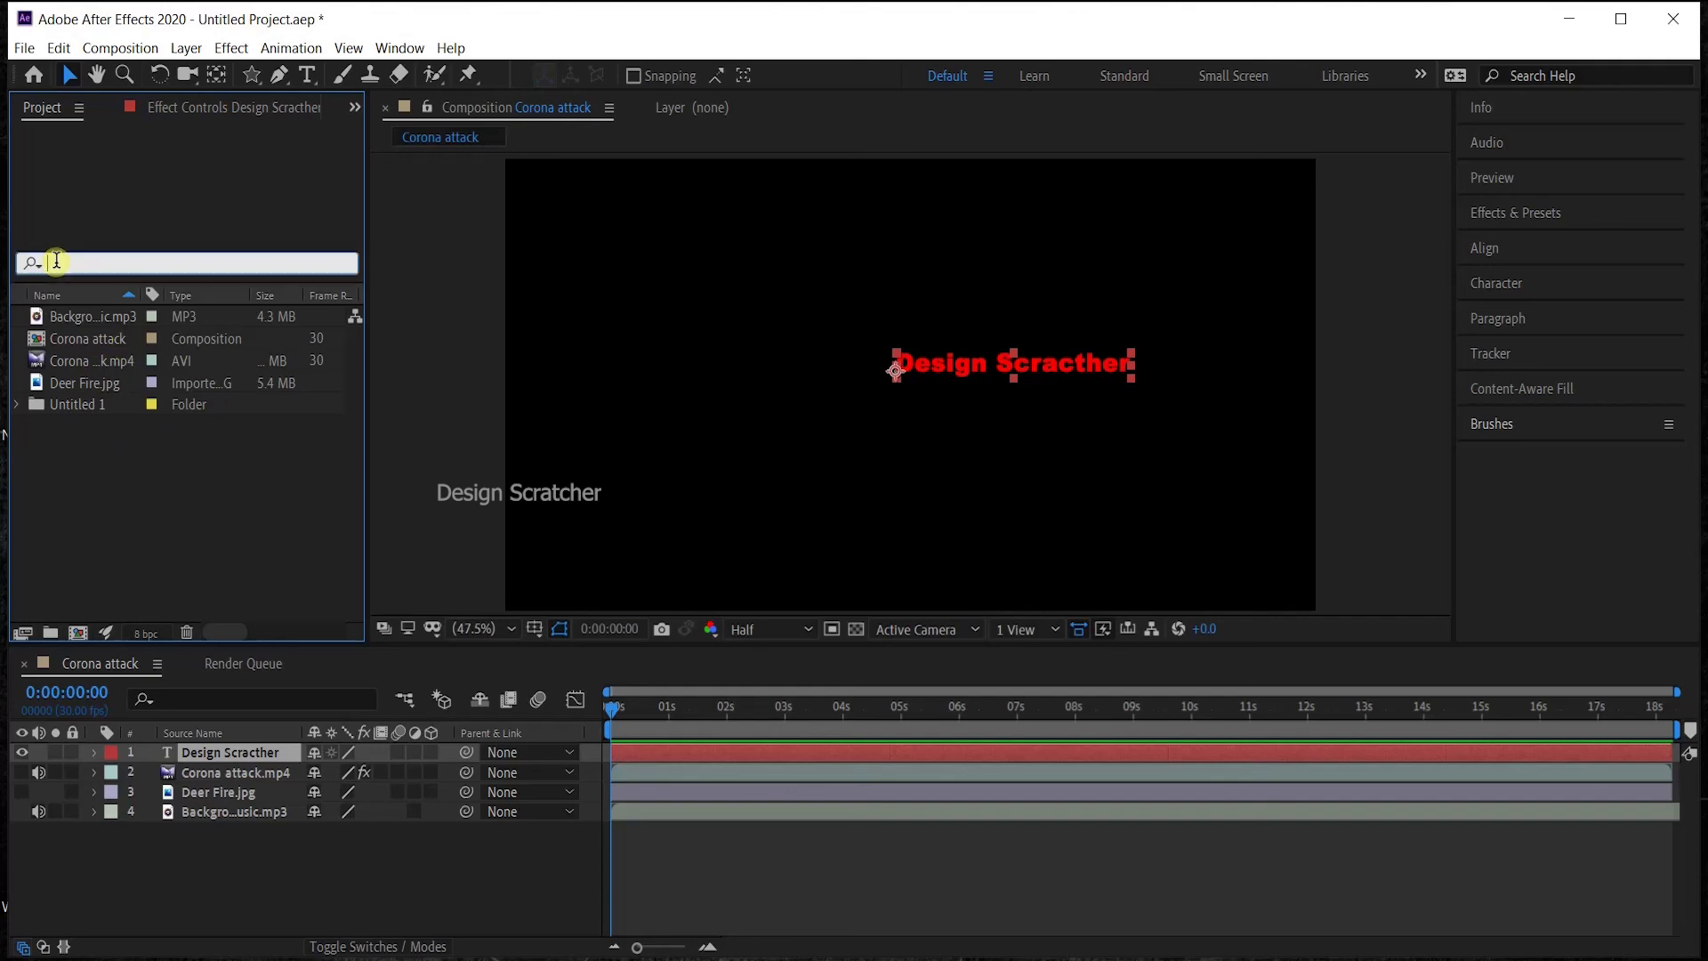
type("b")
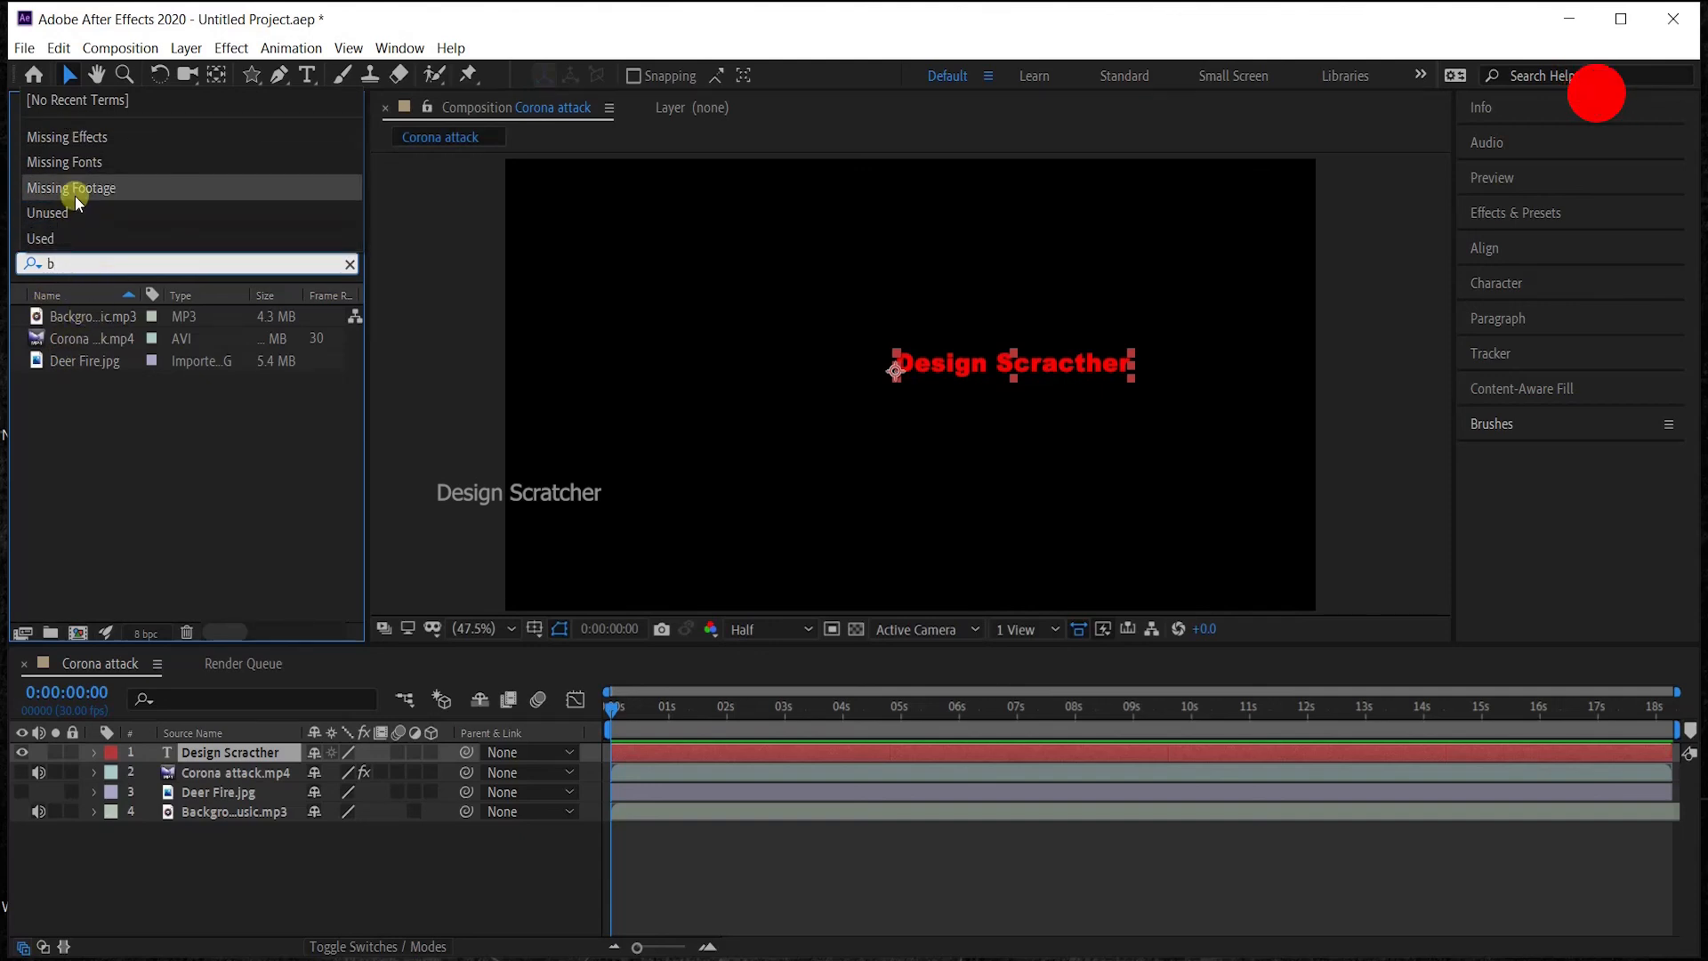
key("BackSpace")
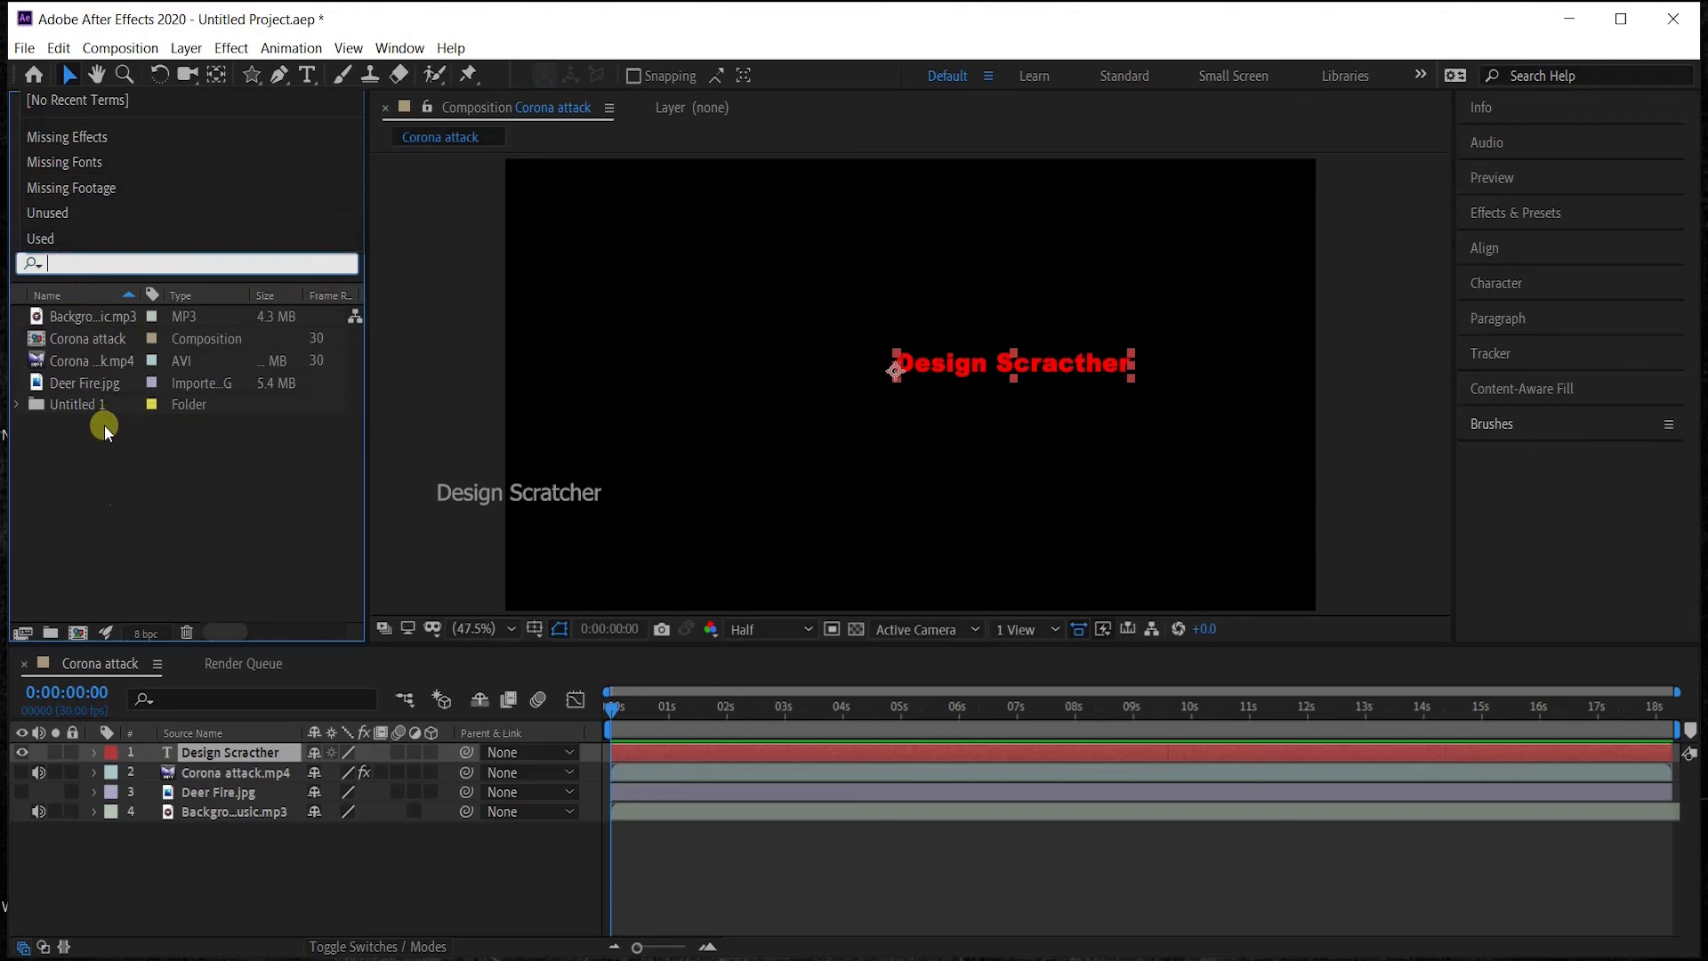
left_click(110, 519)
View the Design Scracther layer's effect controls, and inspect the Corona attack composition and the Corona attack.mp4 footage in the project.
left_click(168, 110)
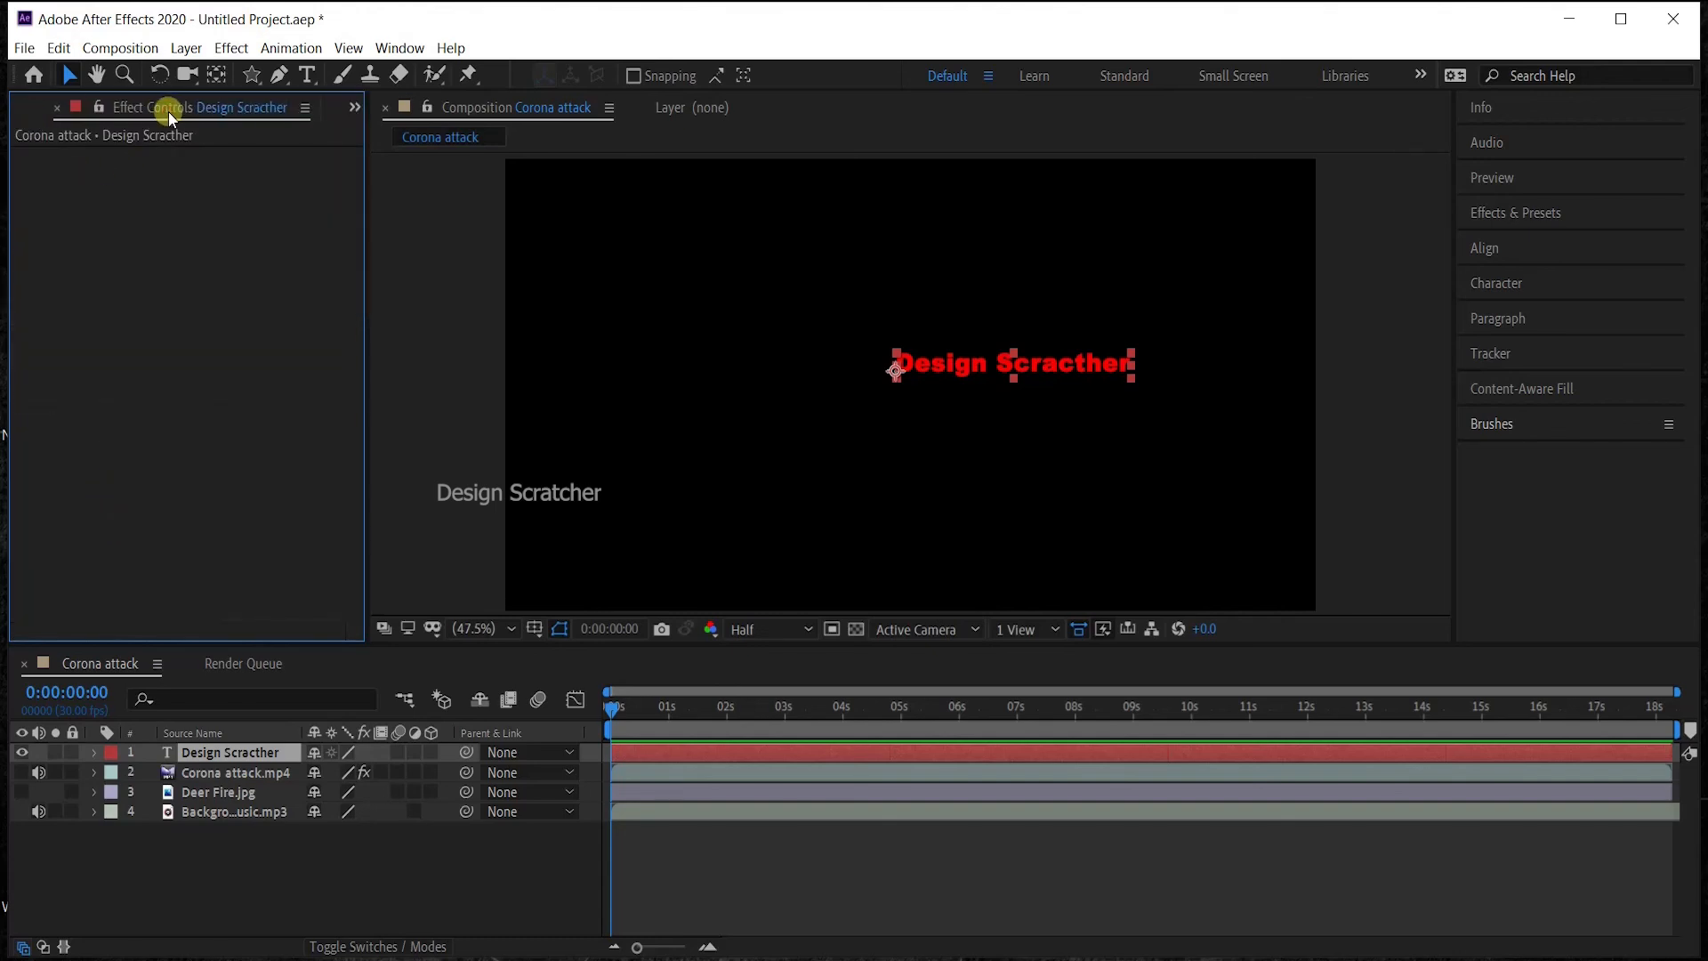
left_click(27, 115)
left_click(111, 338)
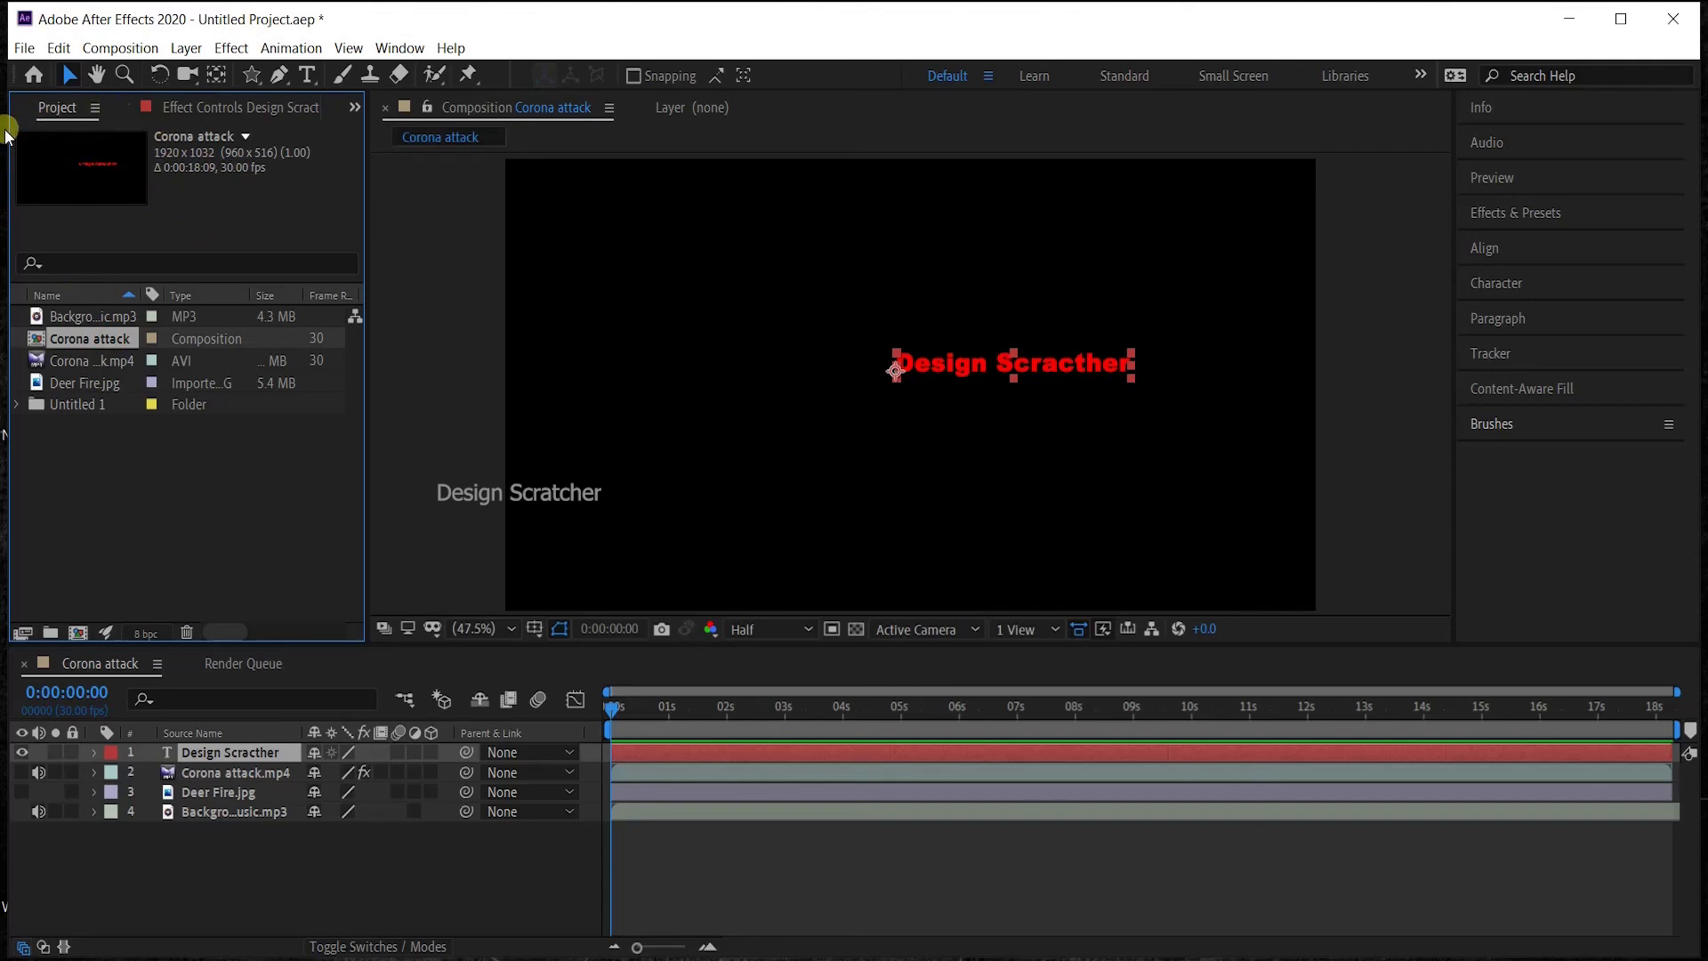
left_click(73, 365)
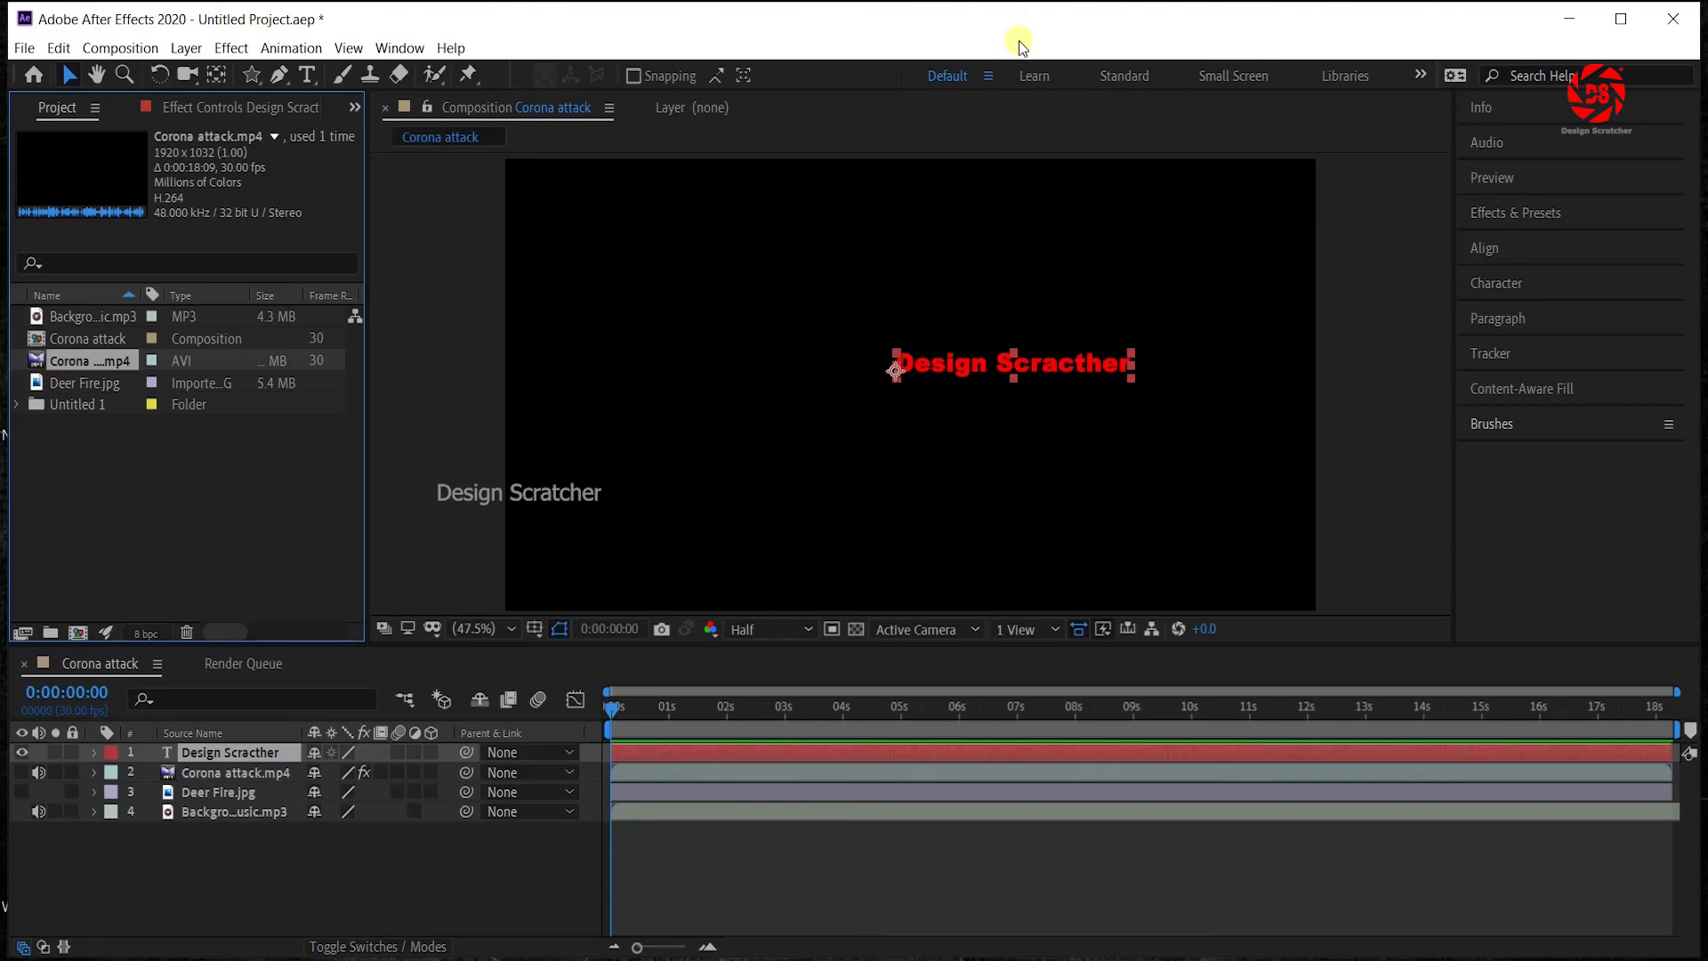
Preview the Standard, Learn, Small Screen and Libraries workspaces, and return to the Default workspace.
left_click(1118, 75)
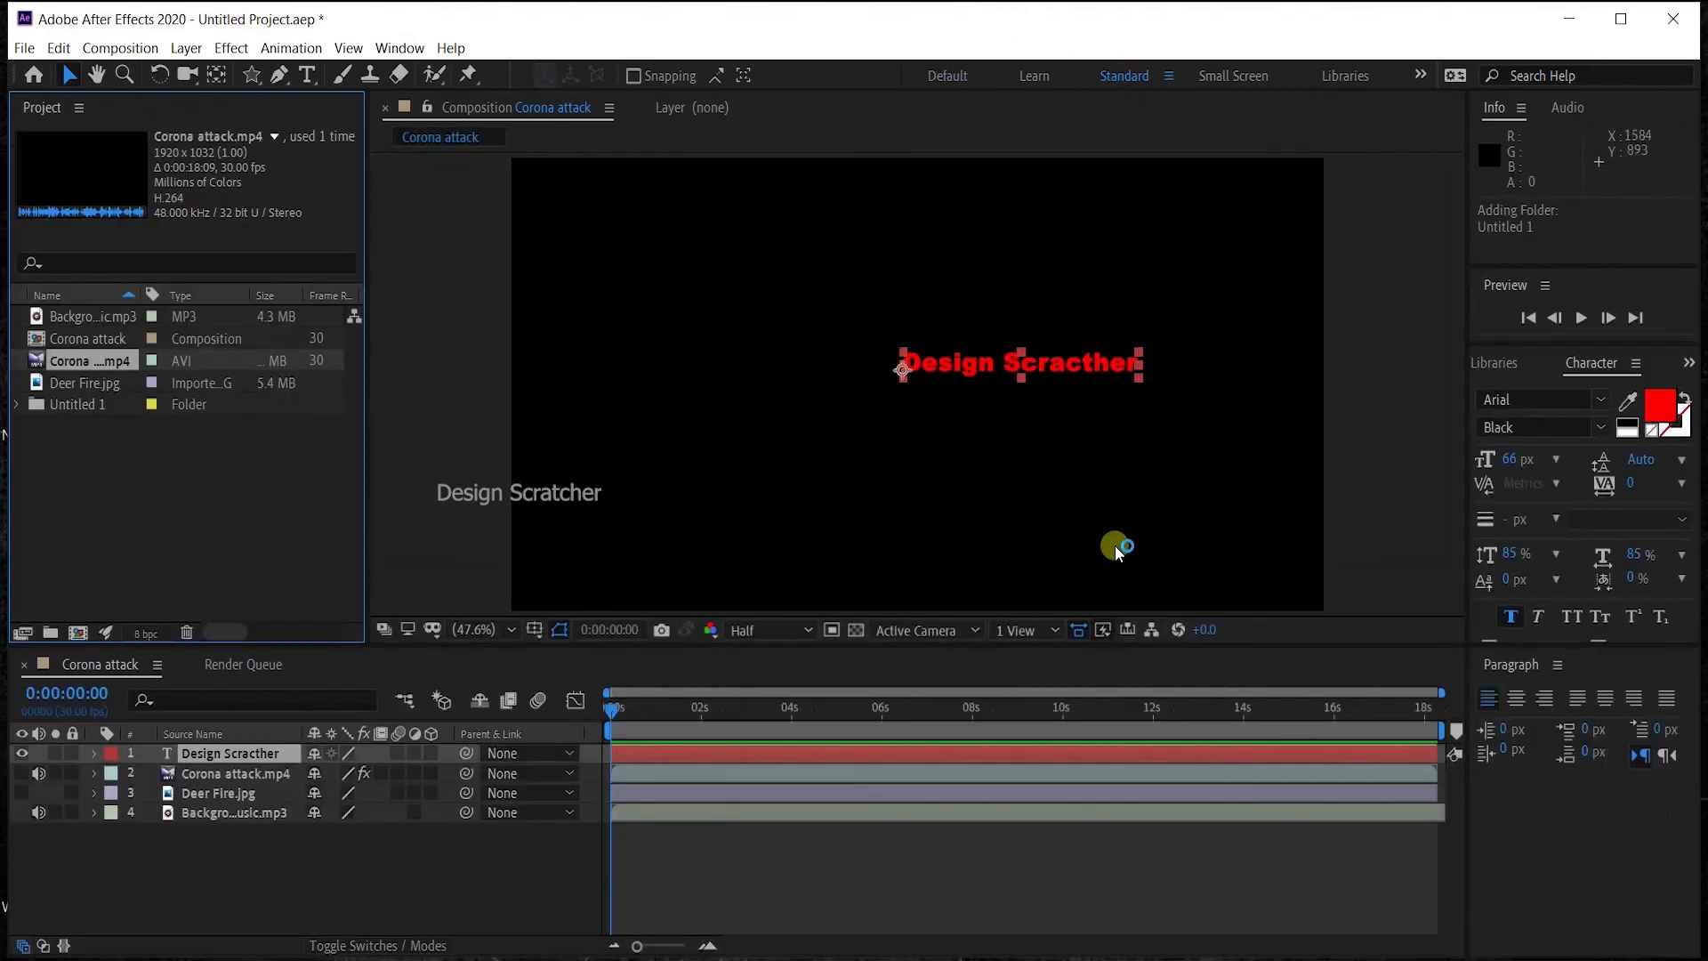
left_click(1017, 77)
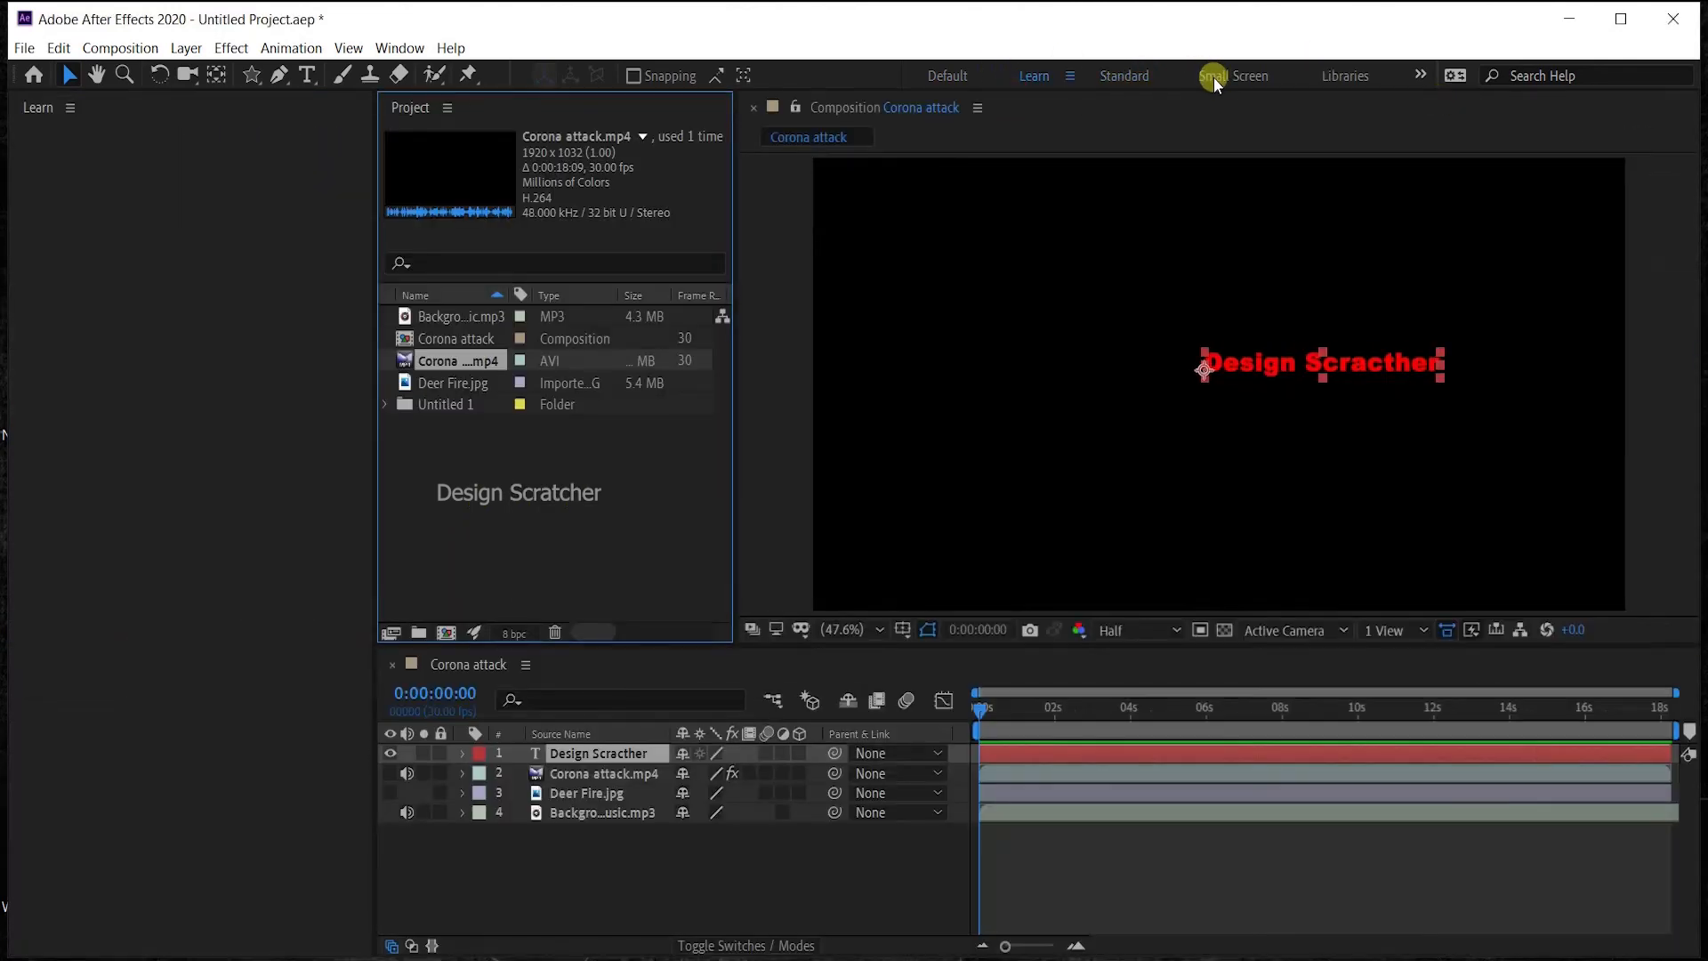
left_click(1213, 77)
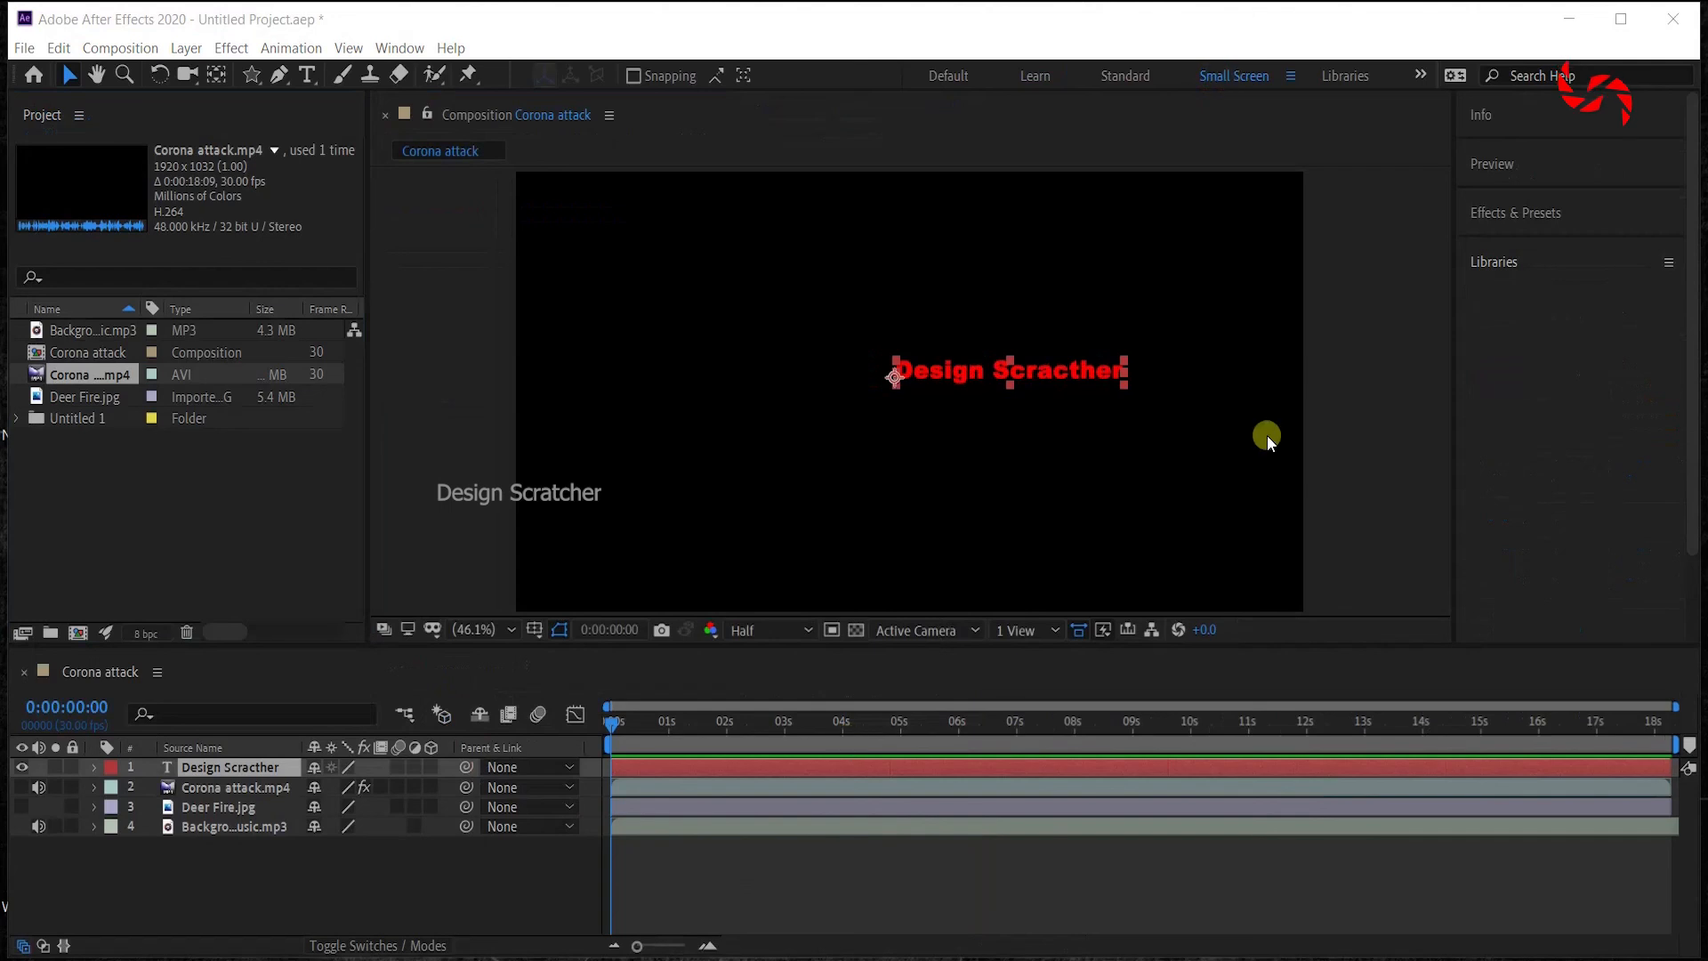
left_click(1343, 85)
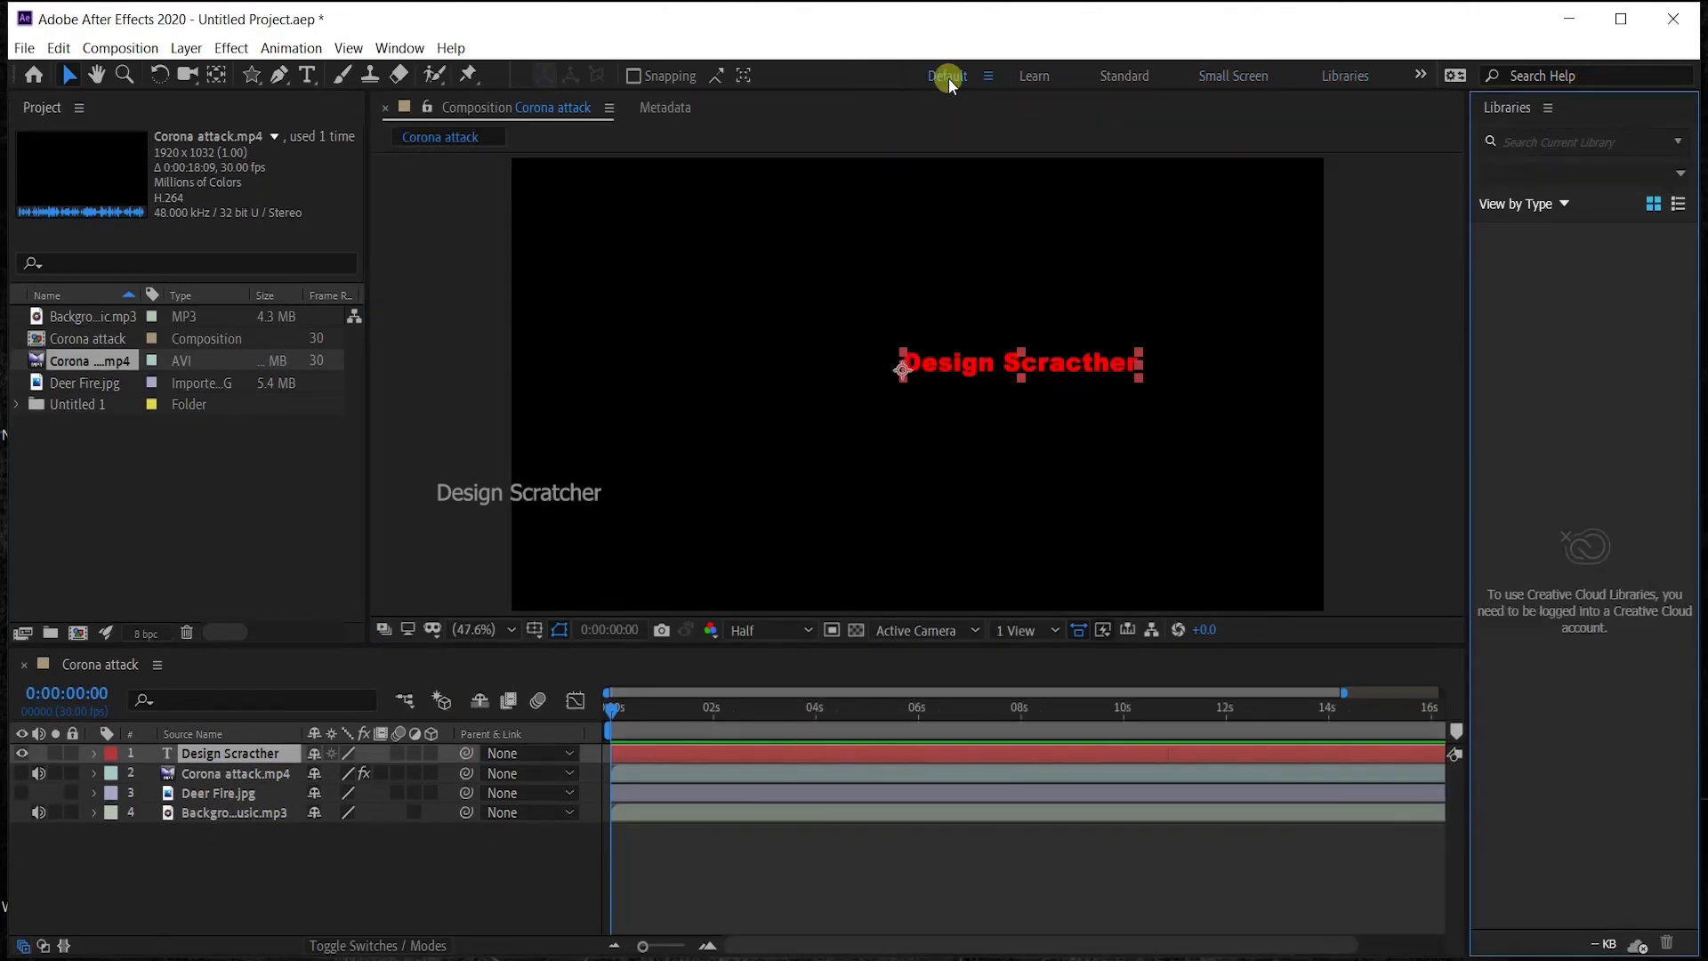
left_click(948, 79)
Dock the Content-Aware Fill panel between the Project and Composition panels, and save the changes to the Default workspace.
left_click(405, 47)
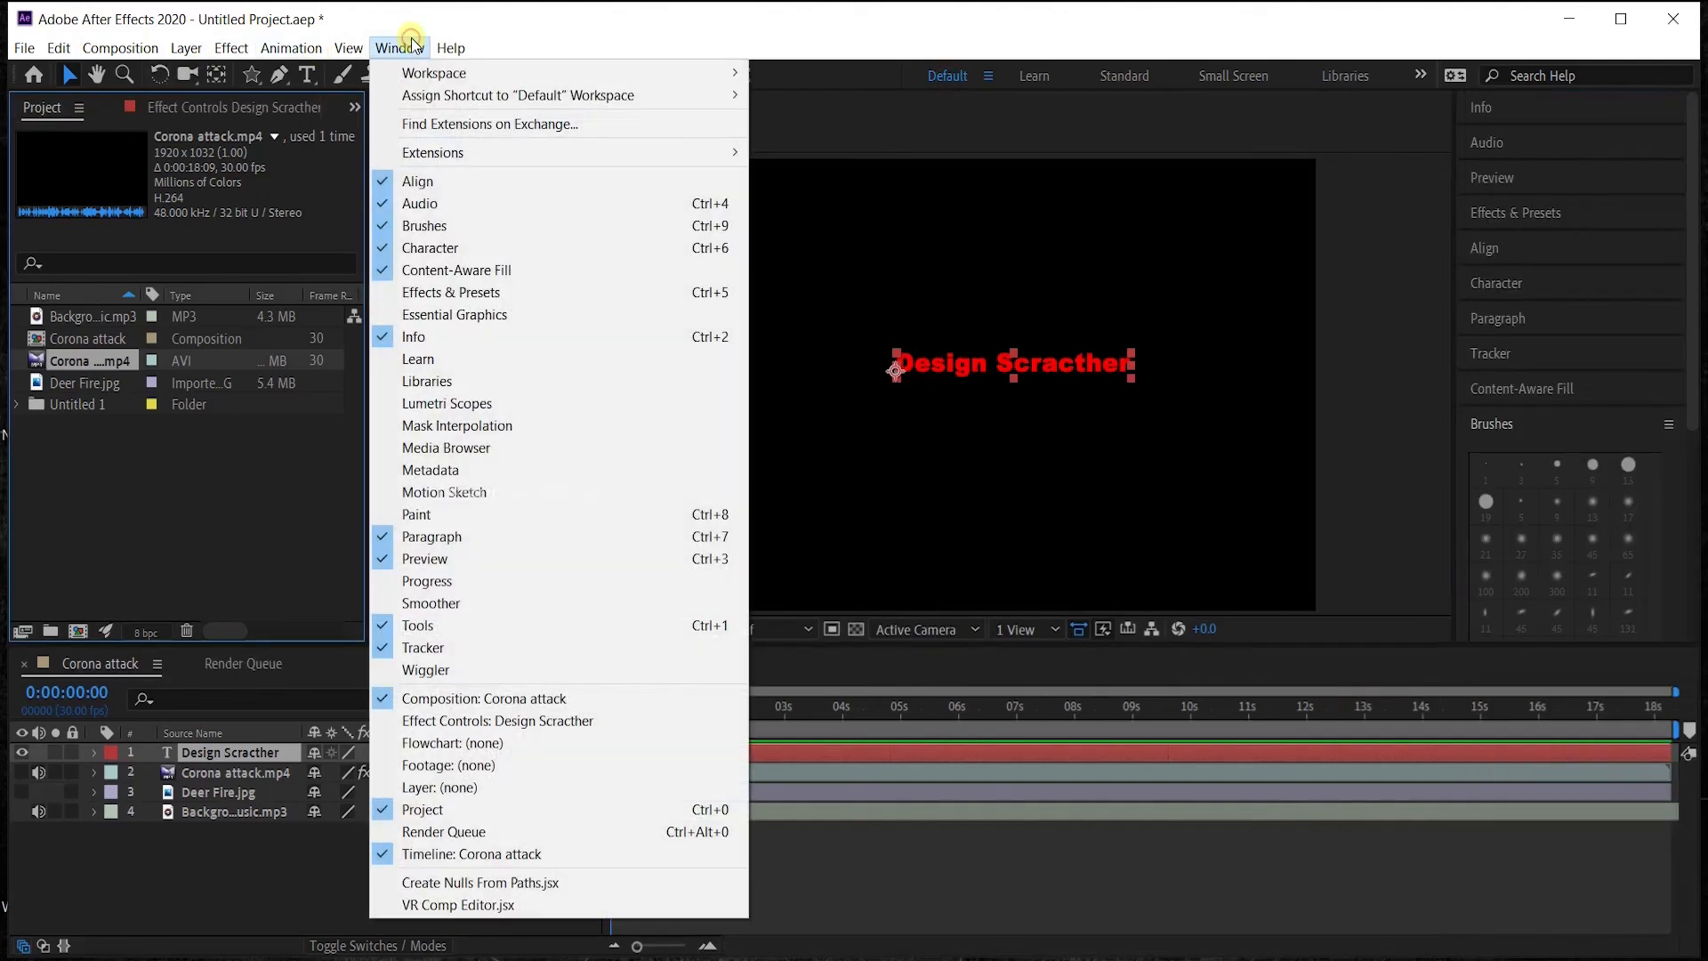
mouse_move(456, 77)
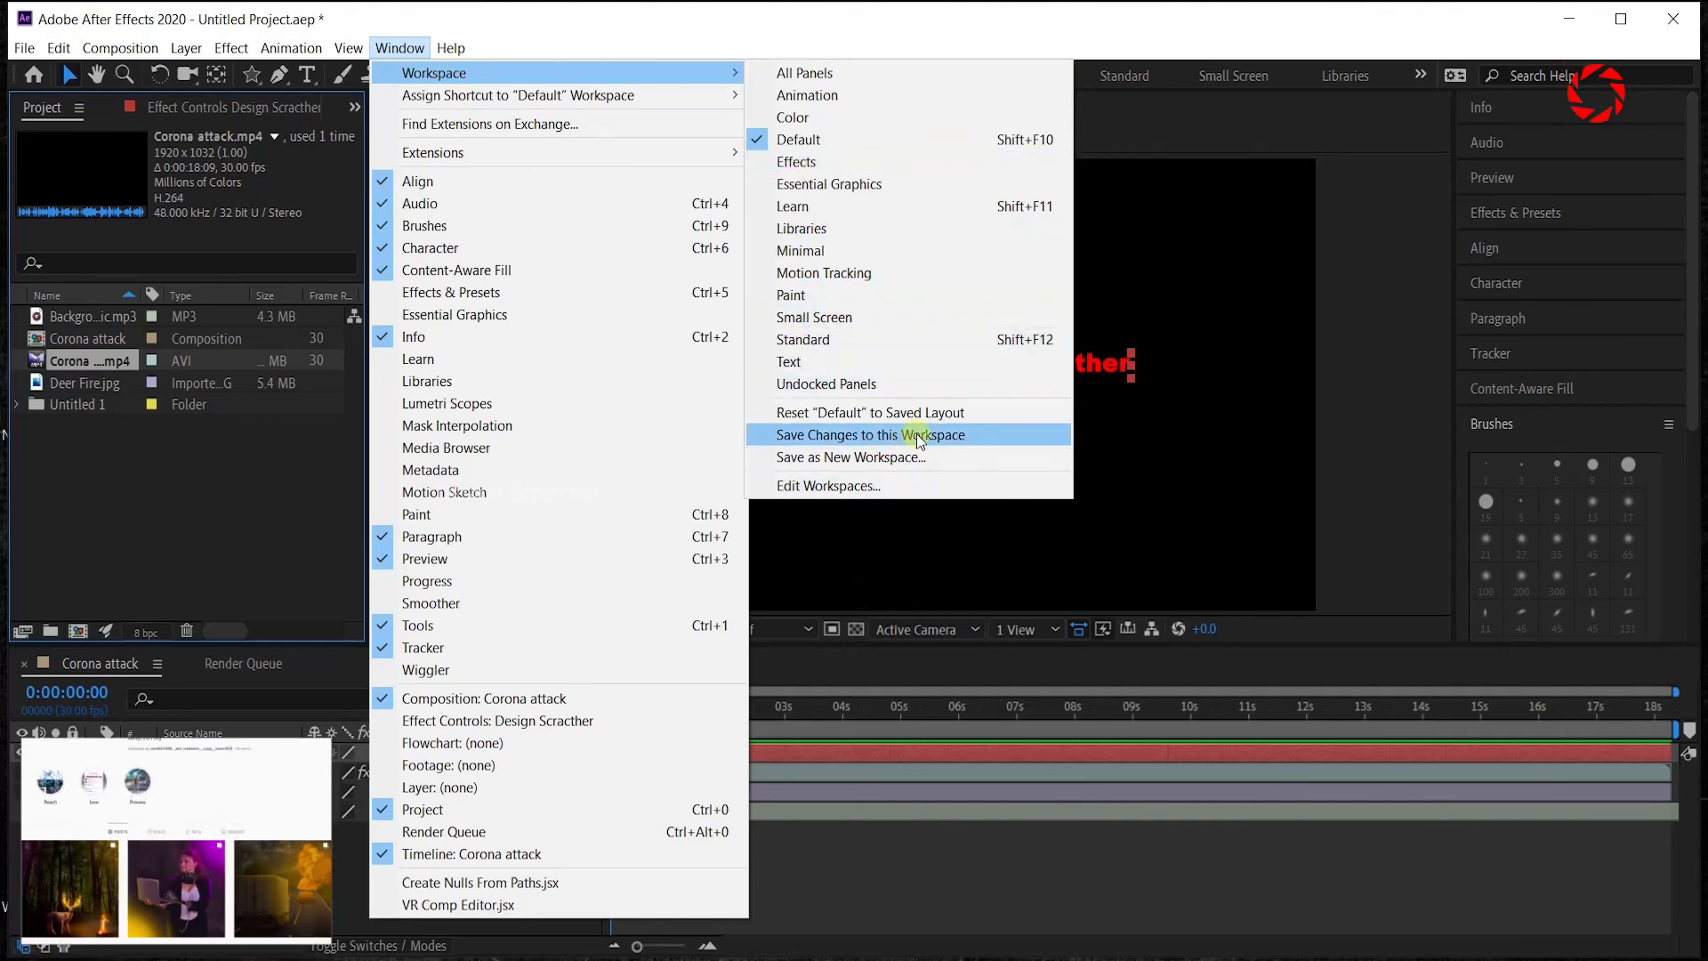
left_click(890, 876)
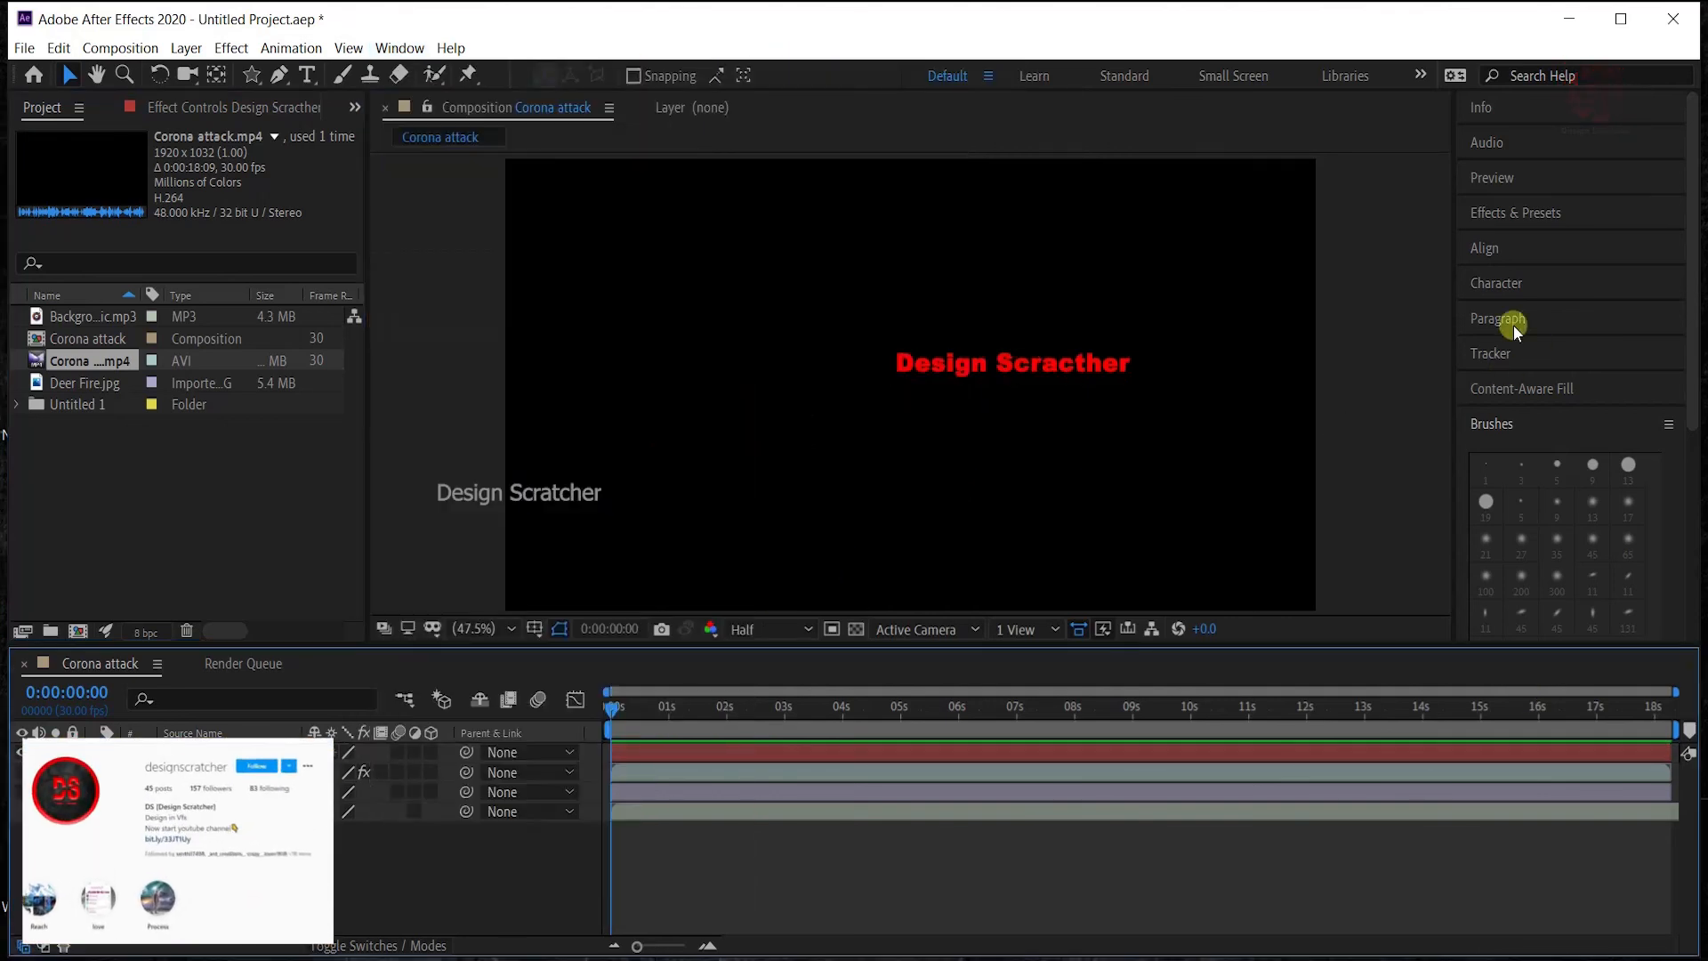
left_click(1499, 392)
left_click_drag(1553, 387, 389, 366)
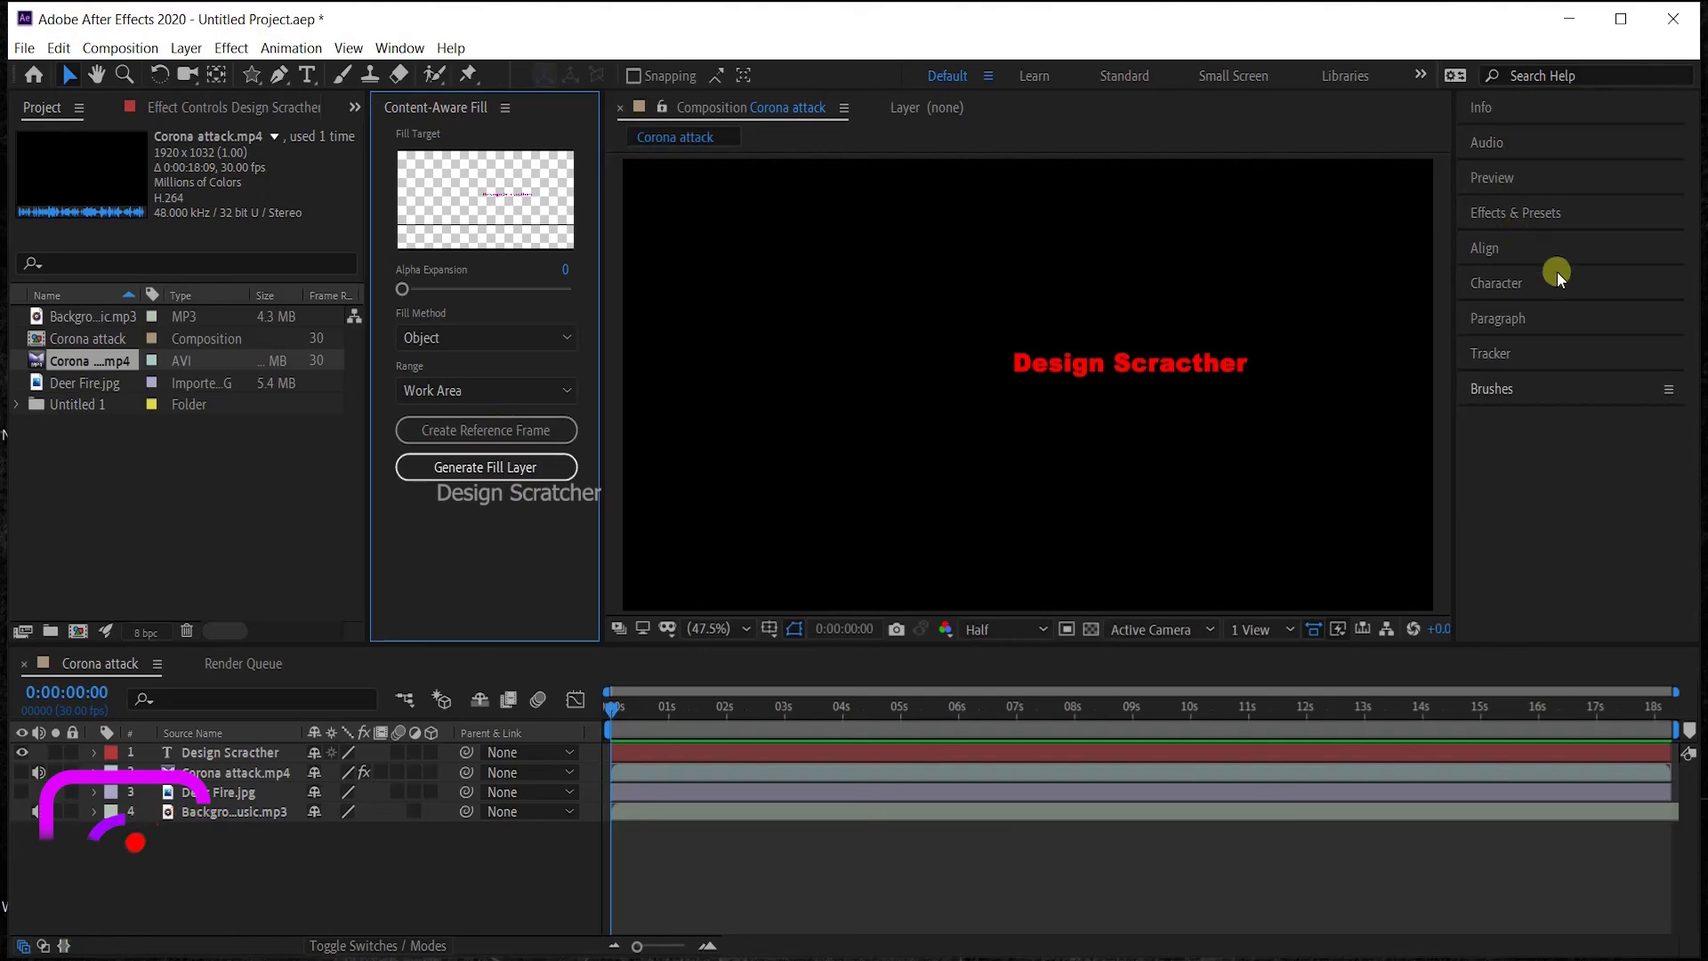
left_click(399, 48)
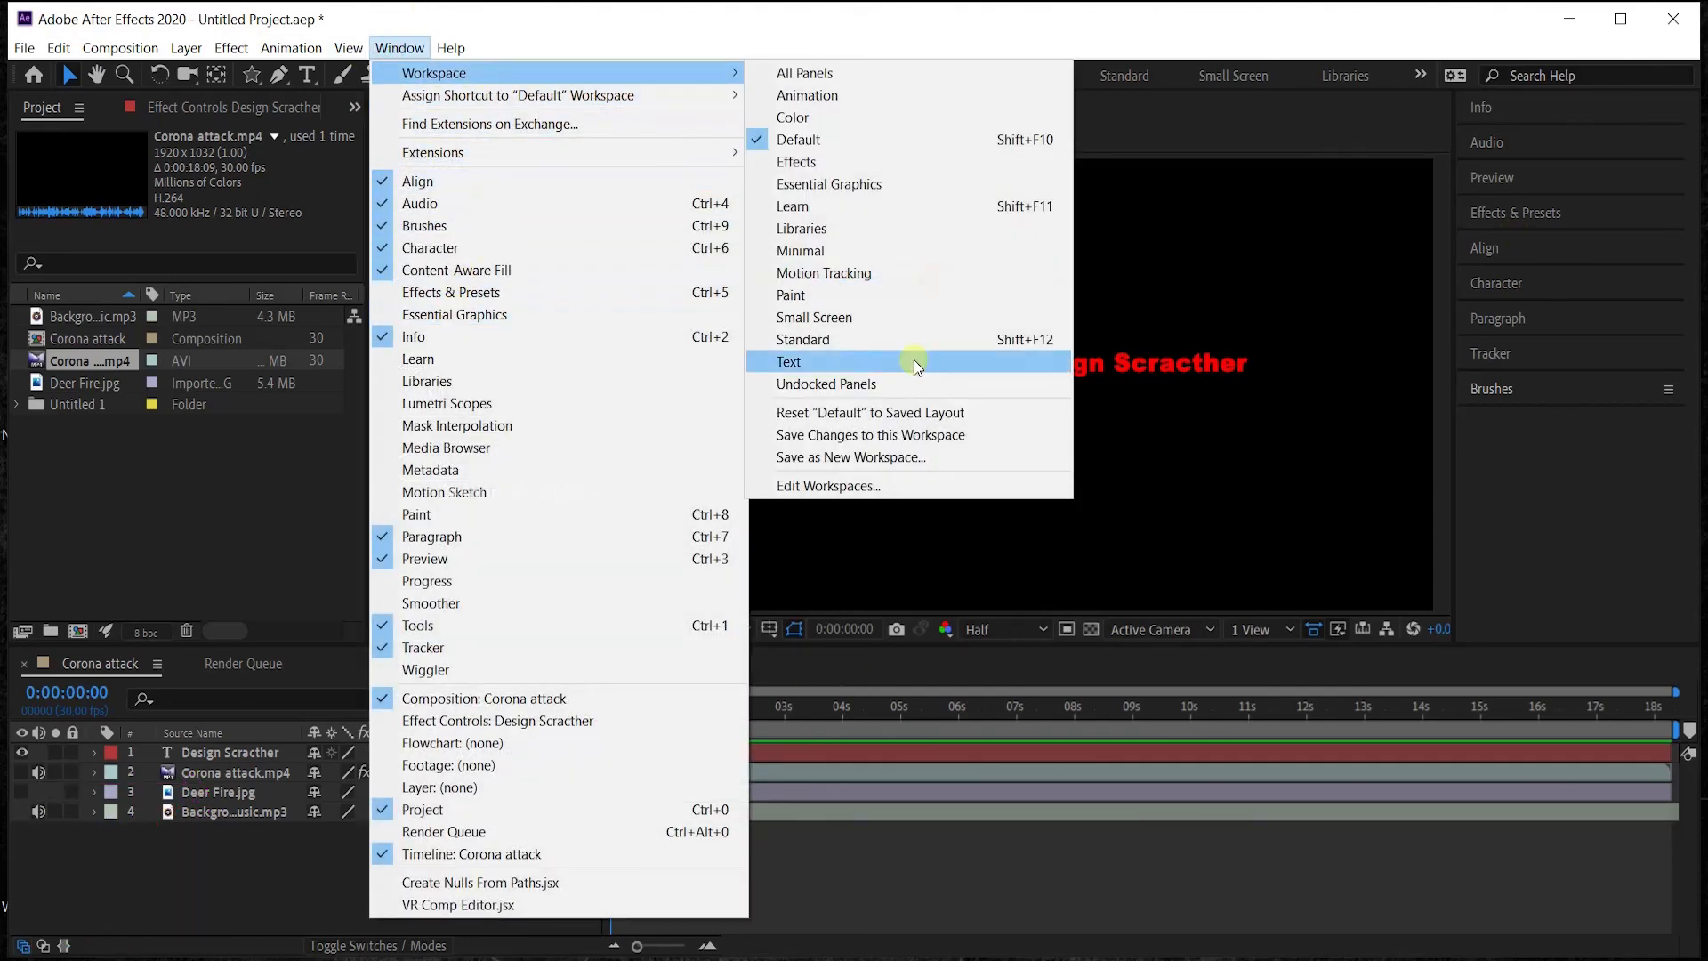
left_click(902, 435)
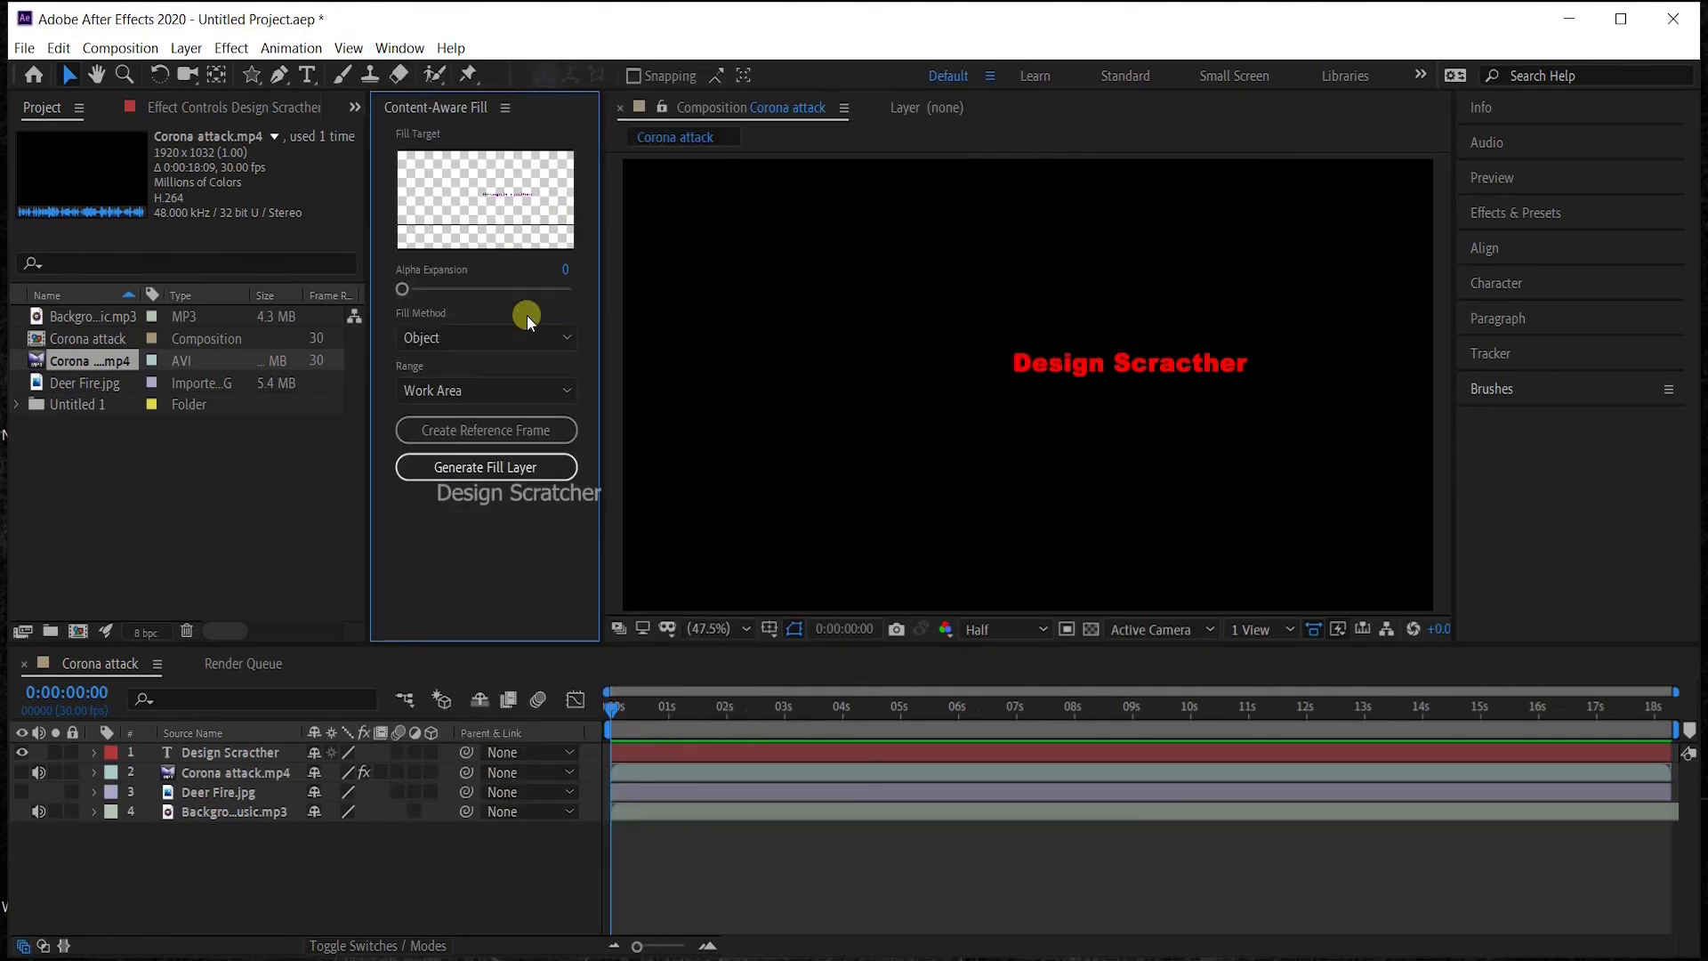
Undo recent edits until the new folder is removed and Design Scracther is a 3D layer at 0:00:03:13, and deselect all layers.
key("ctrl+Down")
key("ctrl+z")
key("ctrl+z")
key("ctrl+z")
key("ctrl+z")
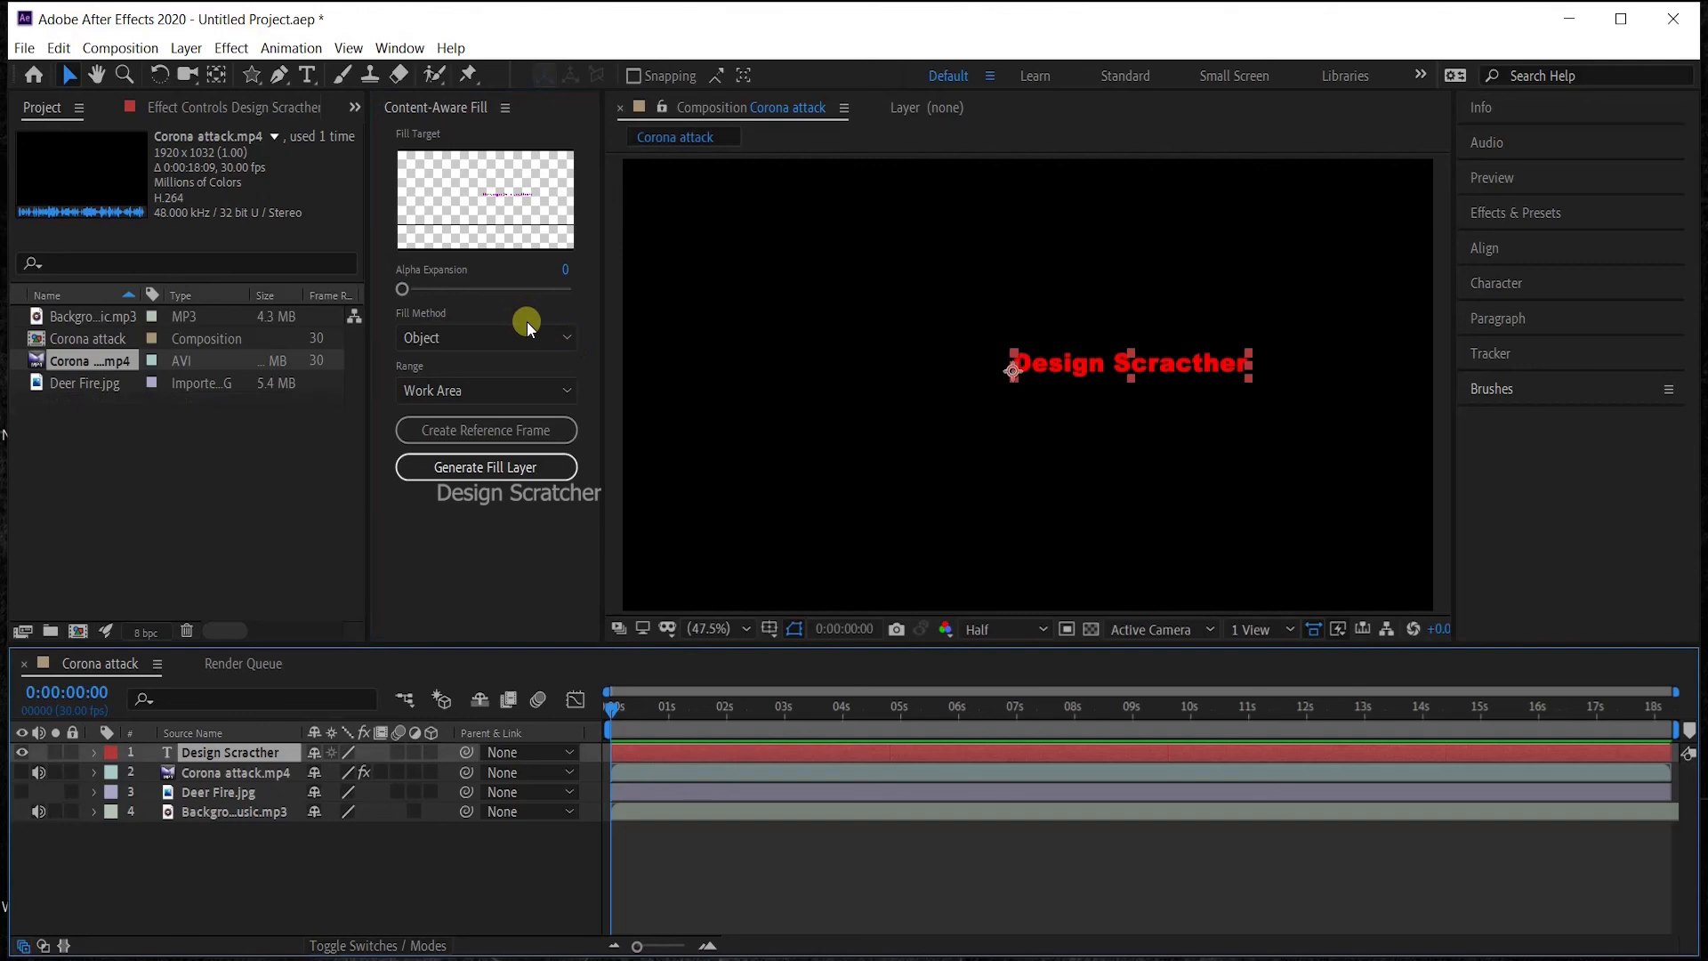
key("ctrl+shift+z")
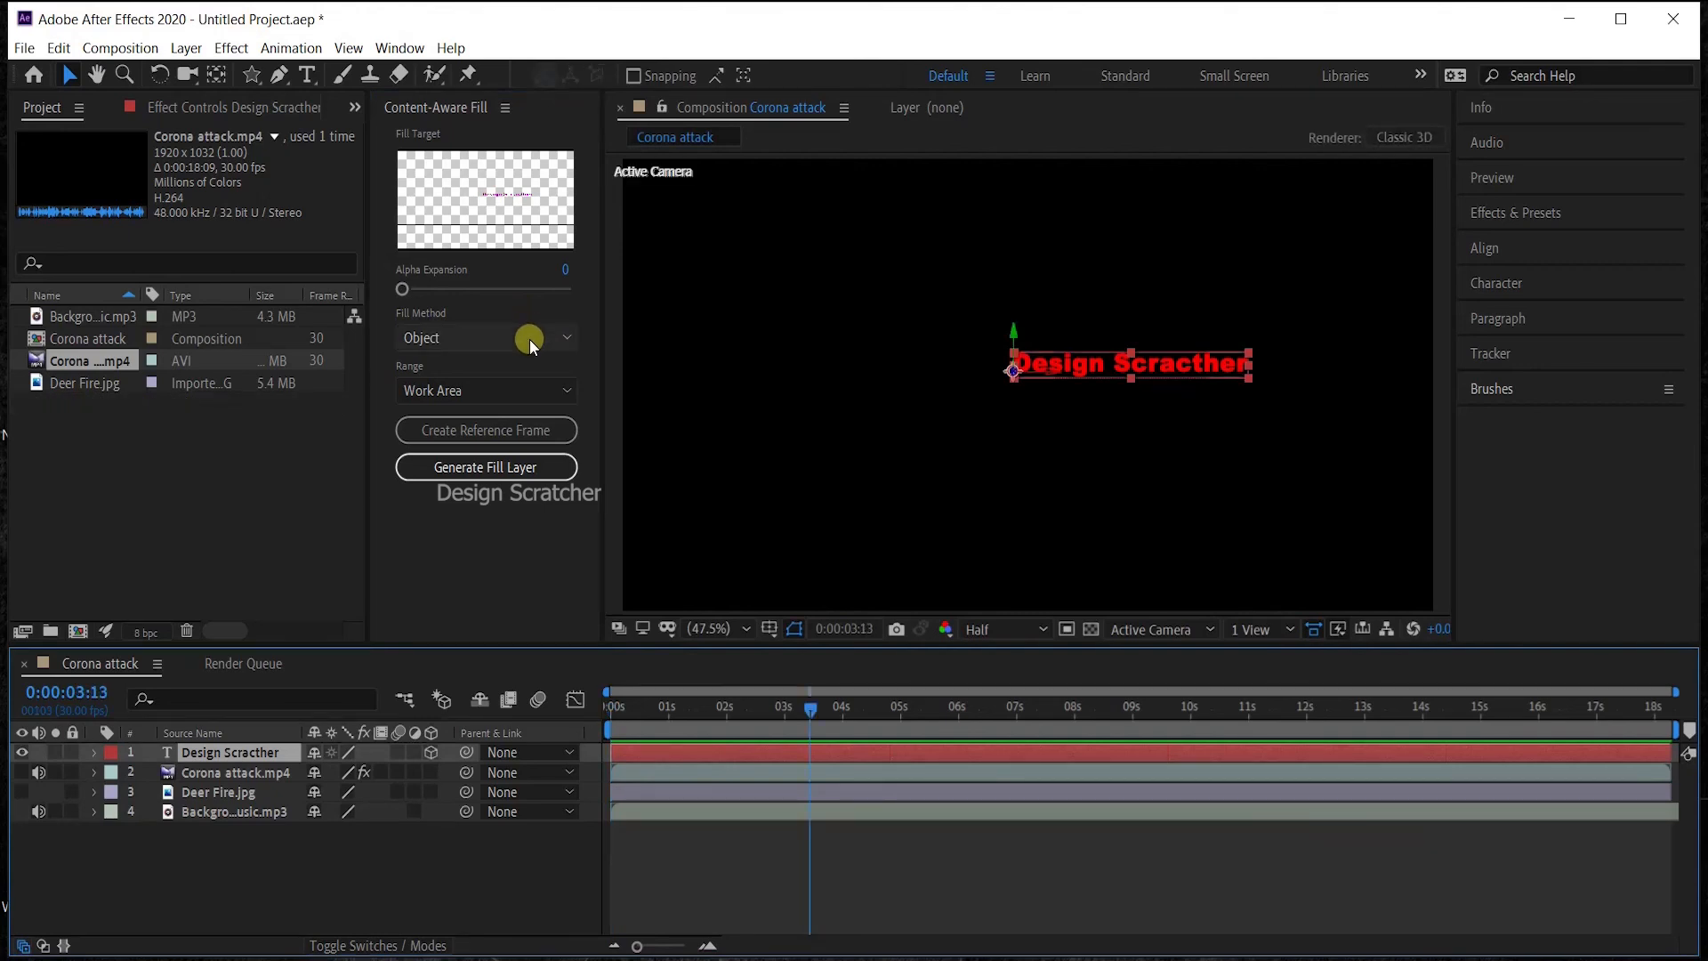
left_click(356, 888)
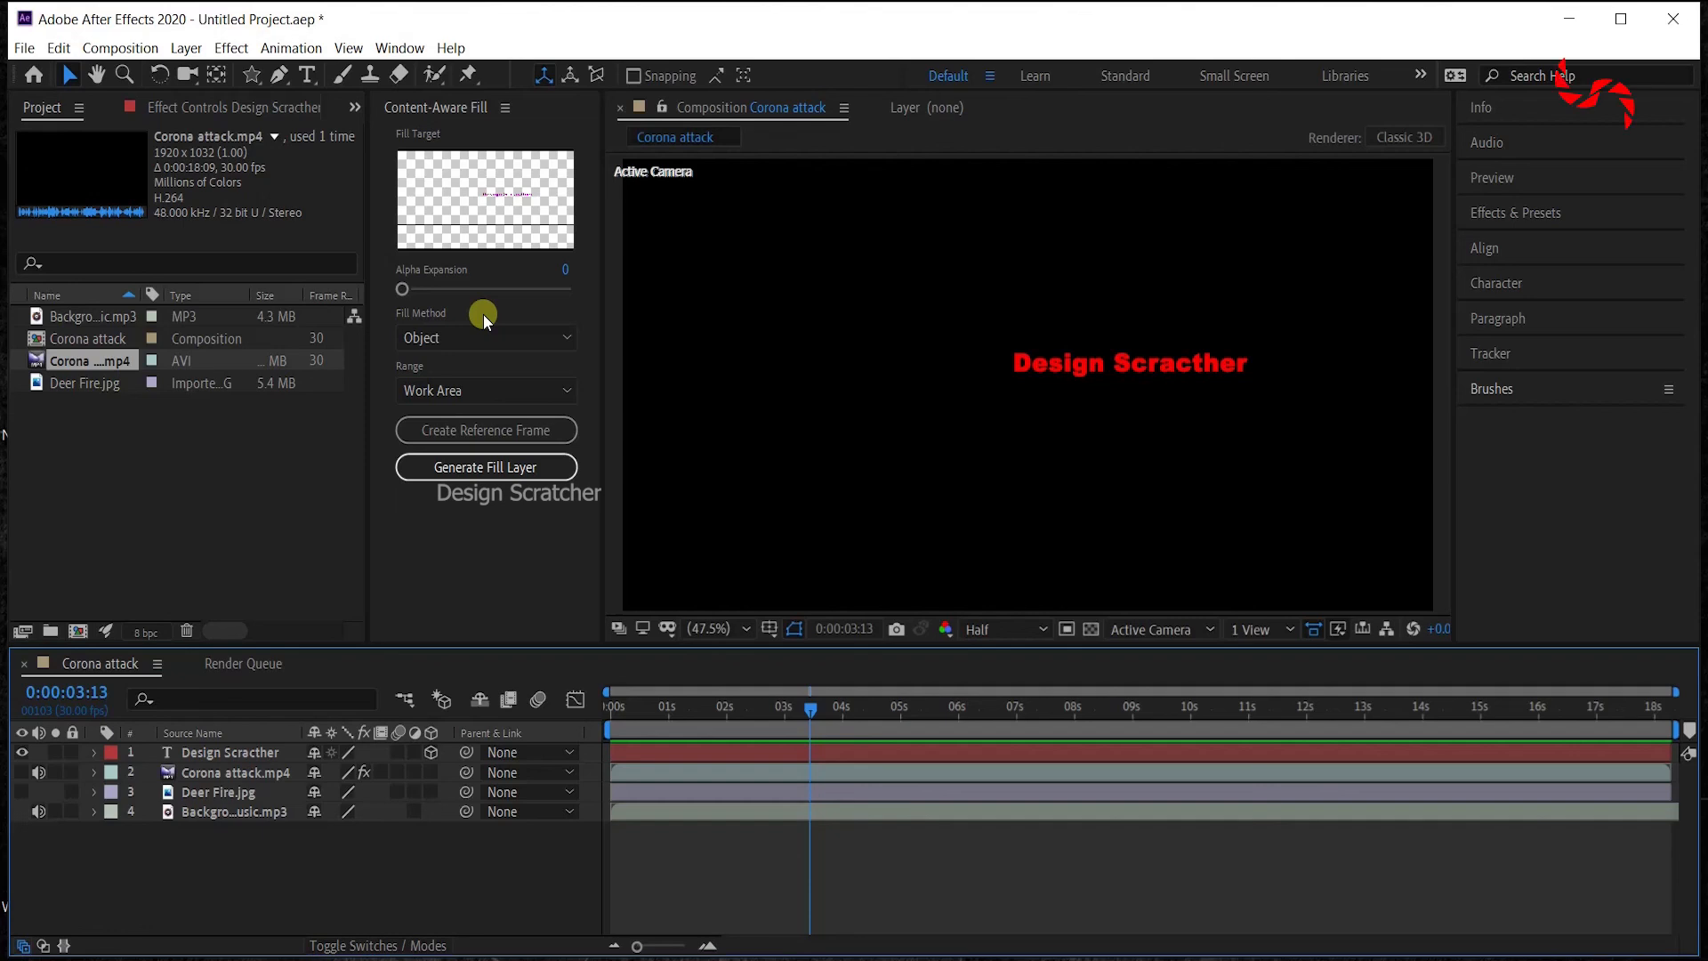
Move the Content-Aware Fill panel back into the collapsed panel stack directly below Brushes, and collapse it.
mouse_move(381, 103)
left_mouse_down()
mouse_move(972, 240)
mouse_move(1548, 465)
mouse_move(1530, 488)
mouse_move(1544, 641)
left_mouse_up()
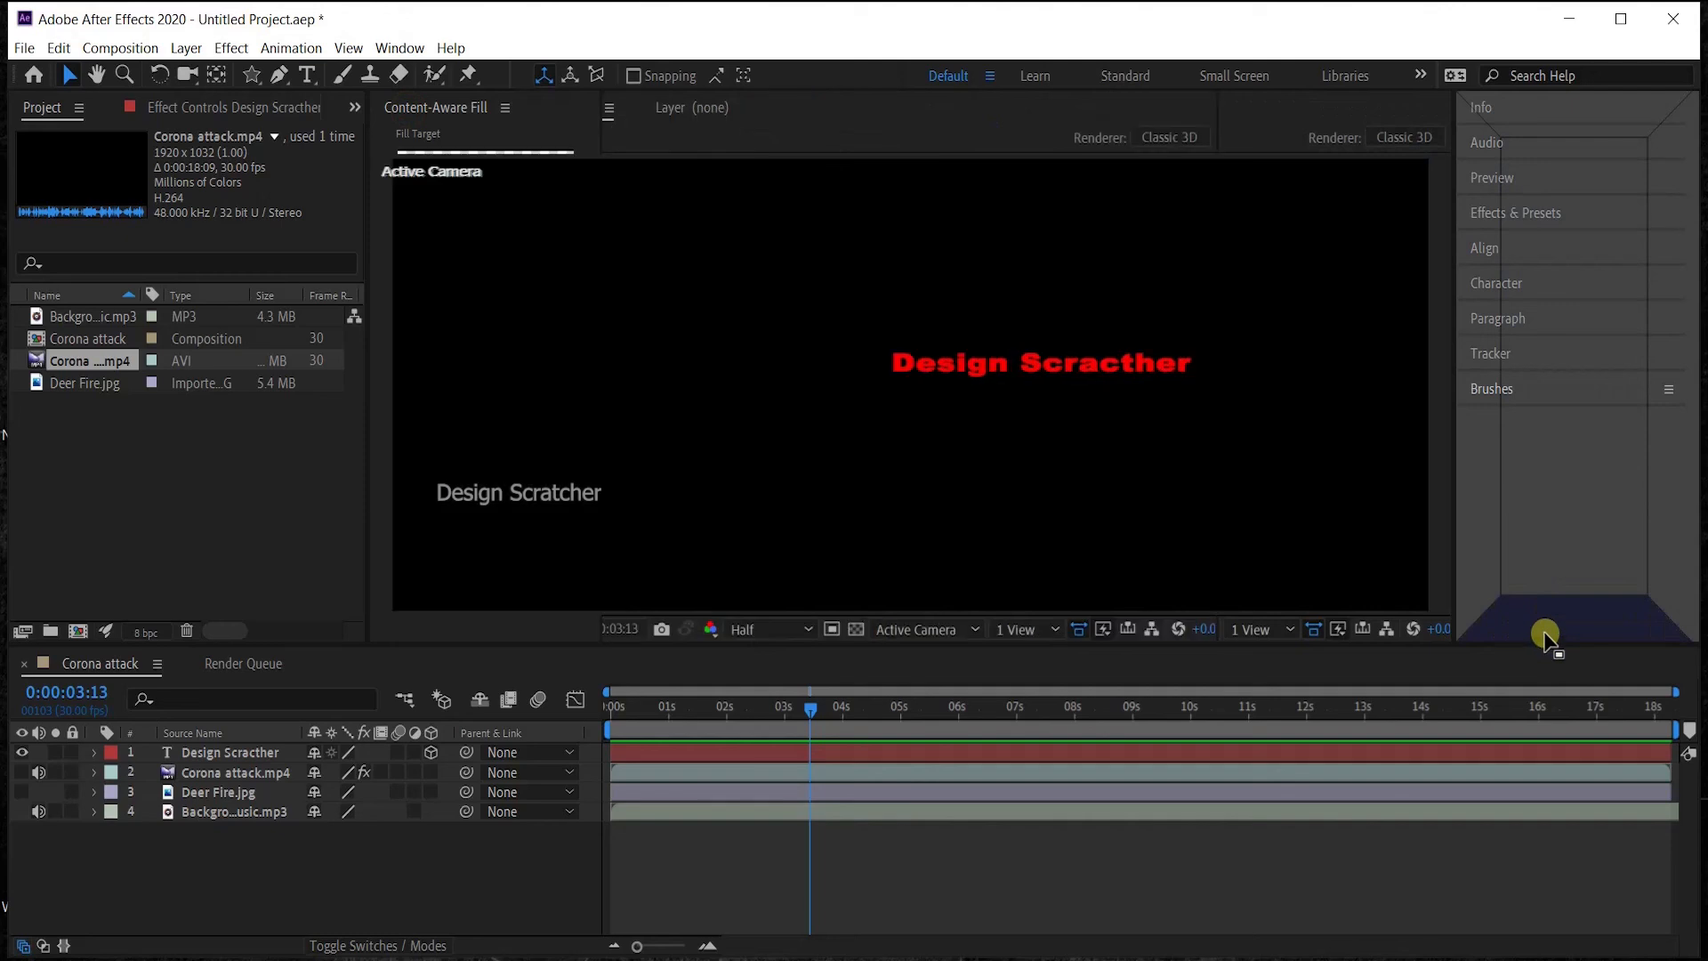
left_click_drag(1547, 573, 1526, 441)
left_click(1525, 430)
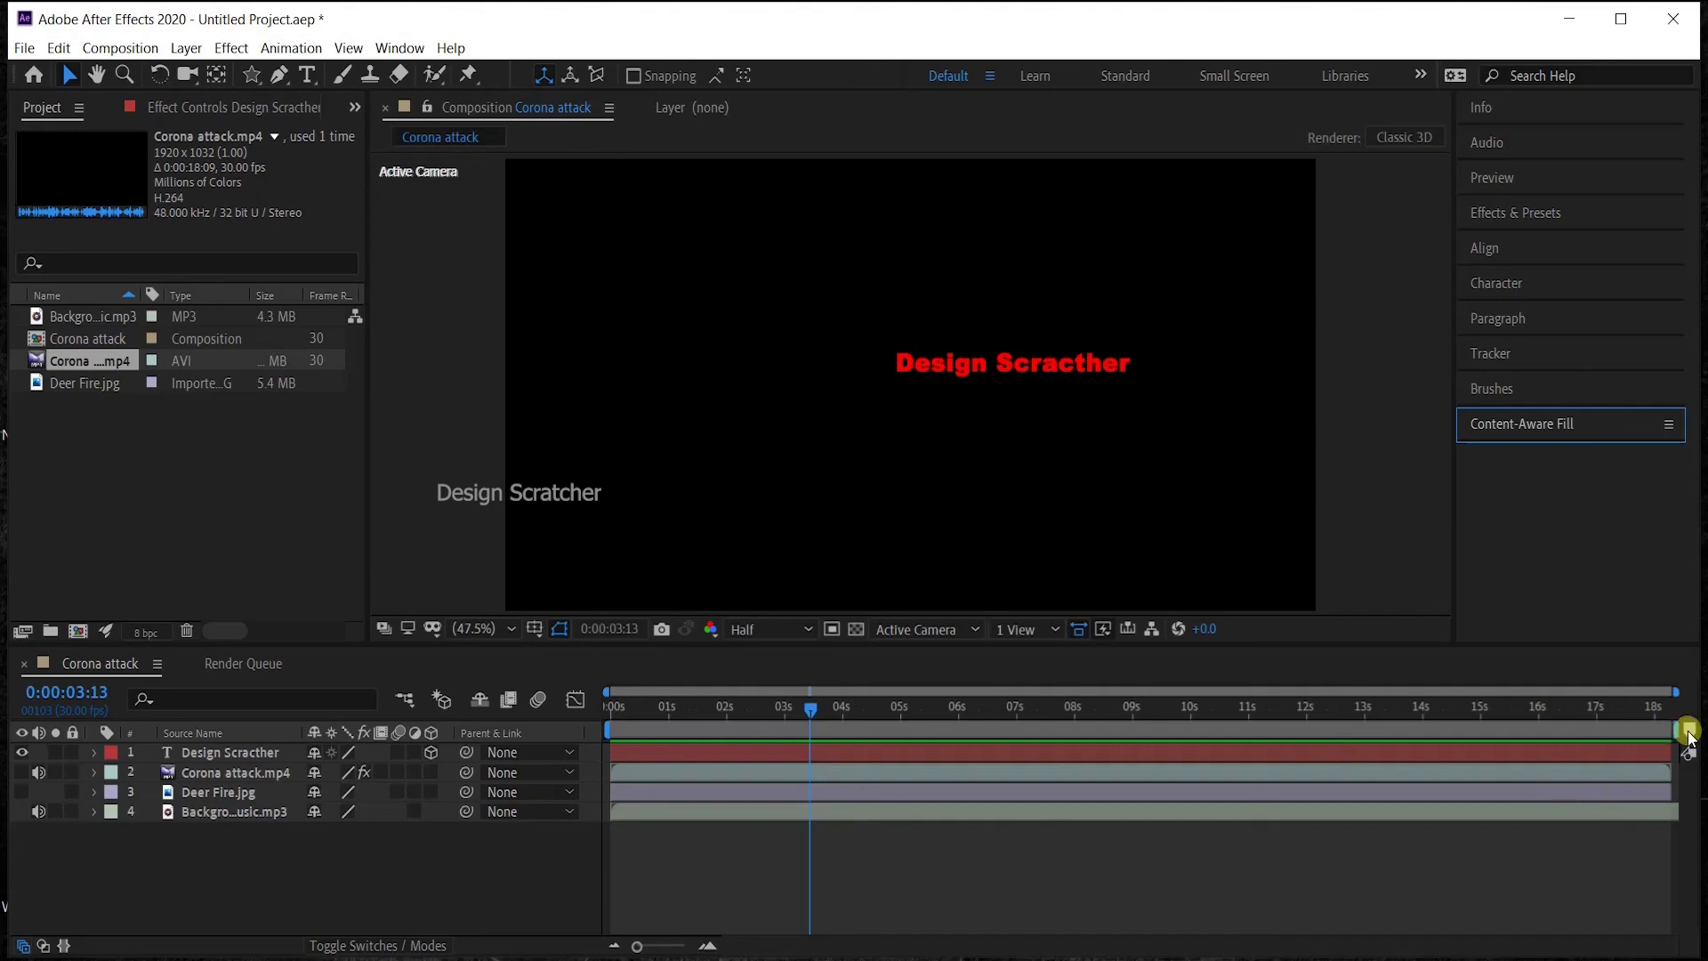
mouse_move(1686, 732)
left_mouse_down()
mouse_move(1610, 737)
mouse_move(1696, 750)
left_mouse_up()
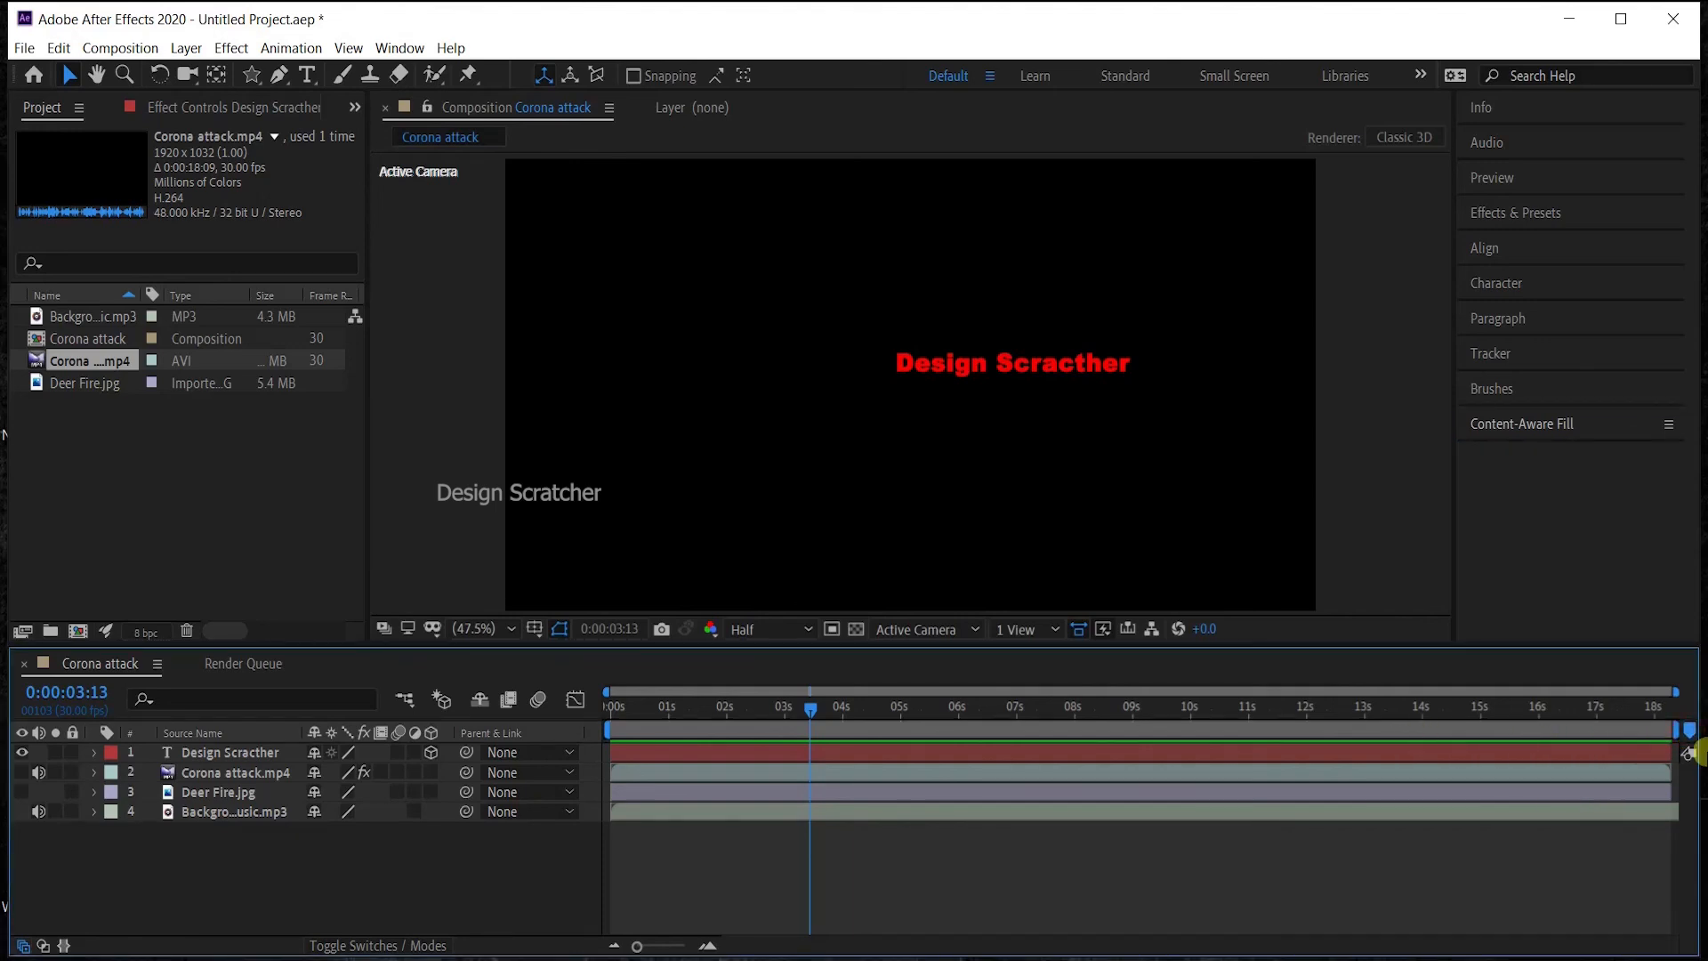
left_click(402, 872)
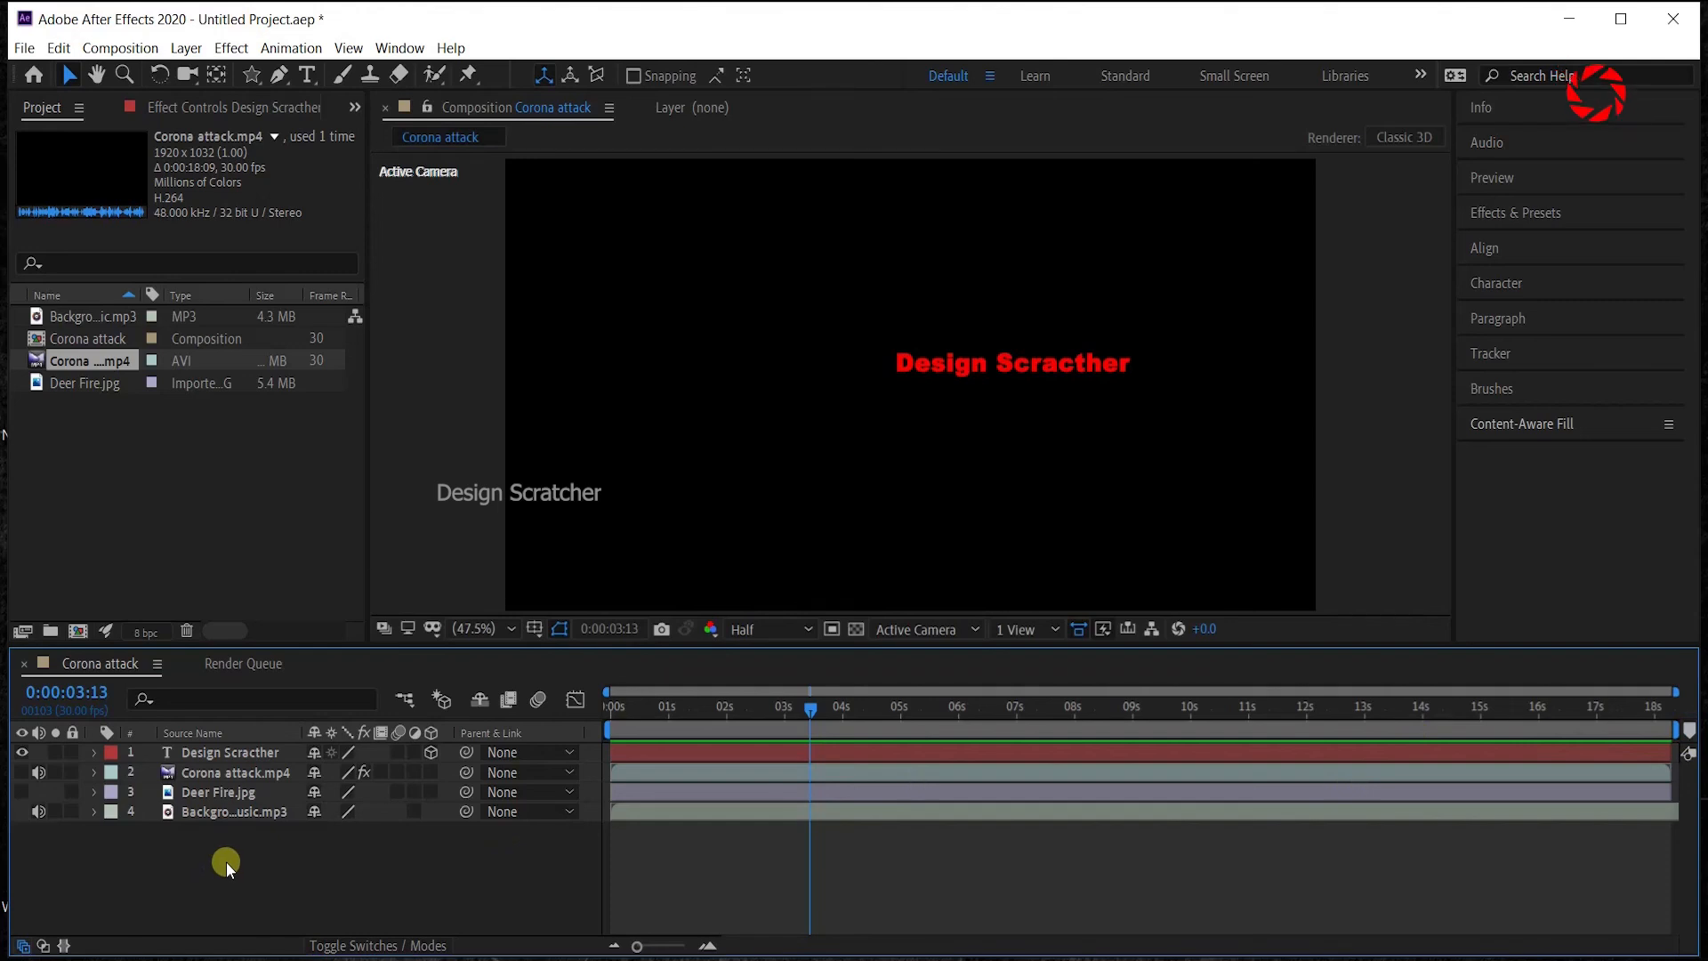